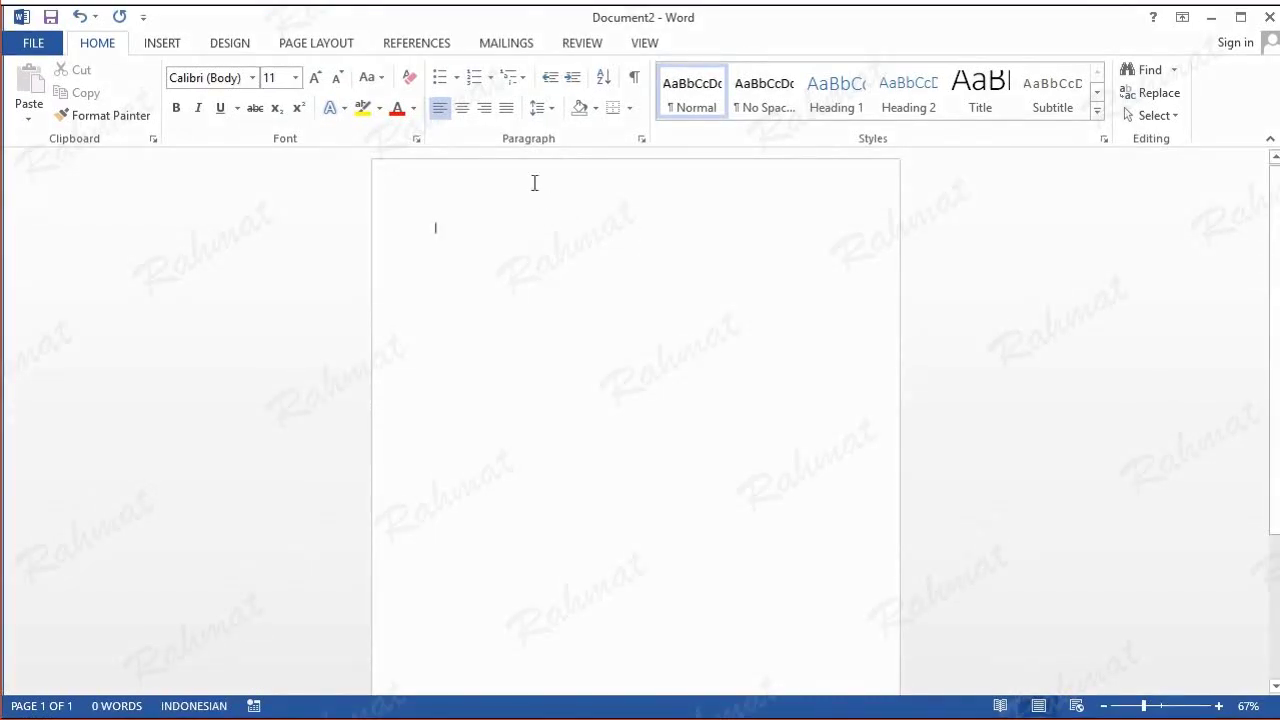
Step: Set the page to A4 paper size in landscape orientation
left_click(318, 48)
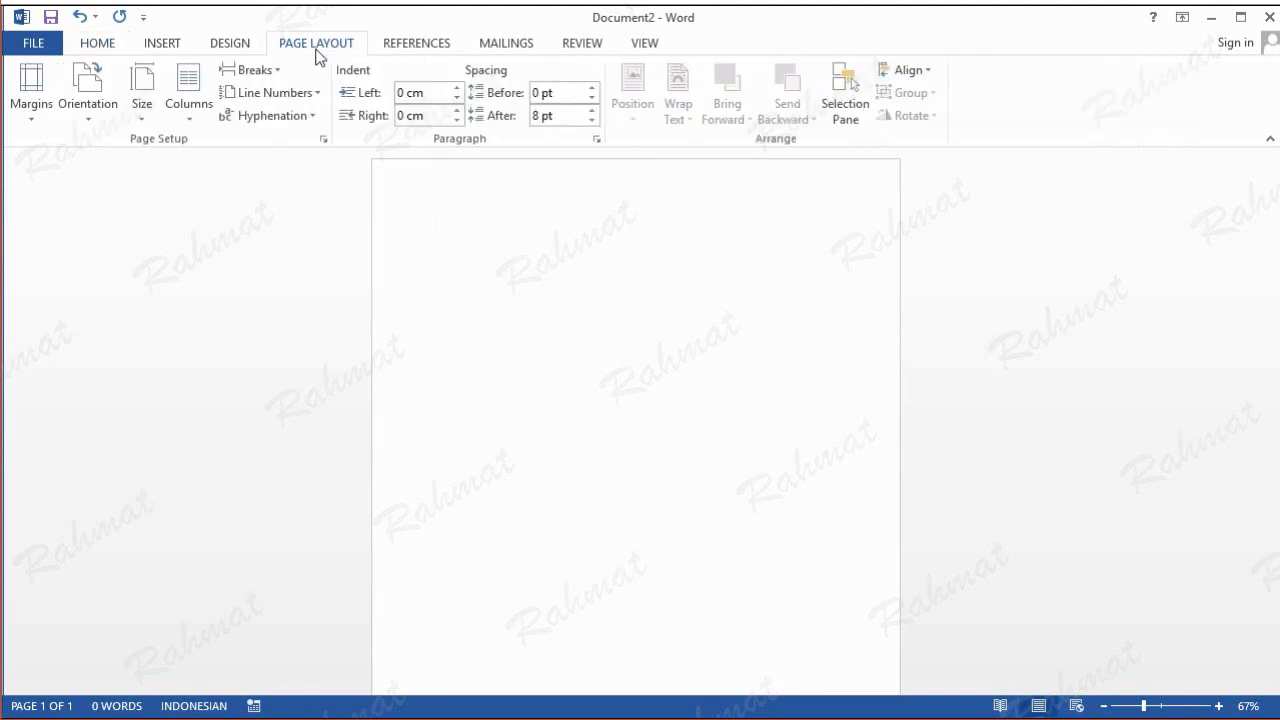
left_click(140, 115)
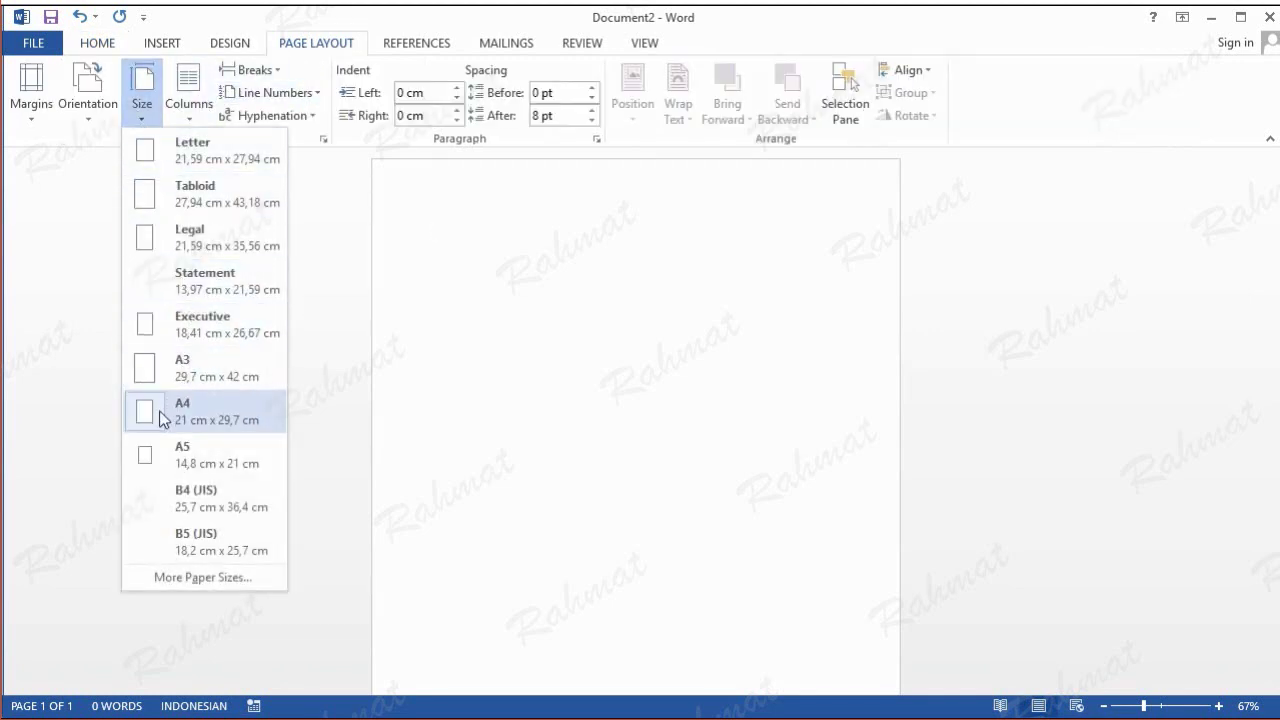
left_click(89, 124)
left_click(89, 119)
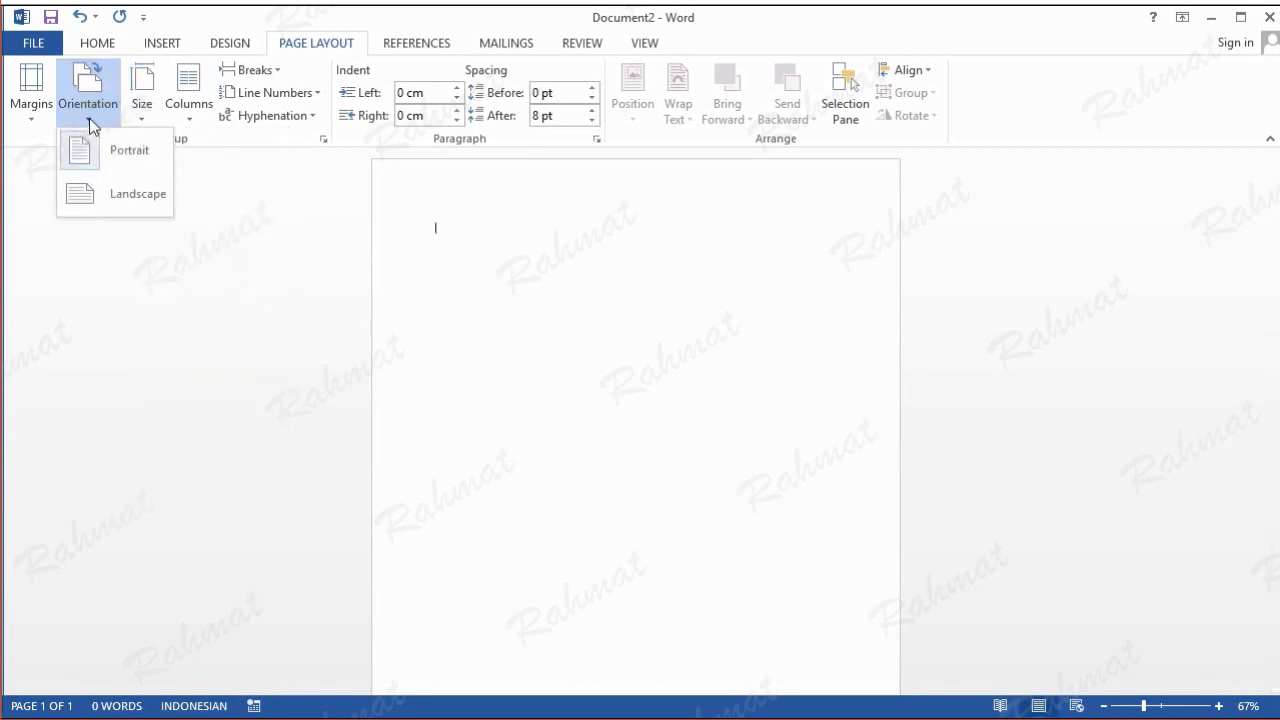
left_click(110, 194)
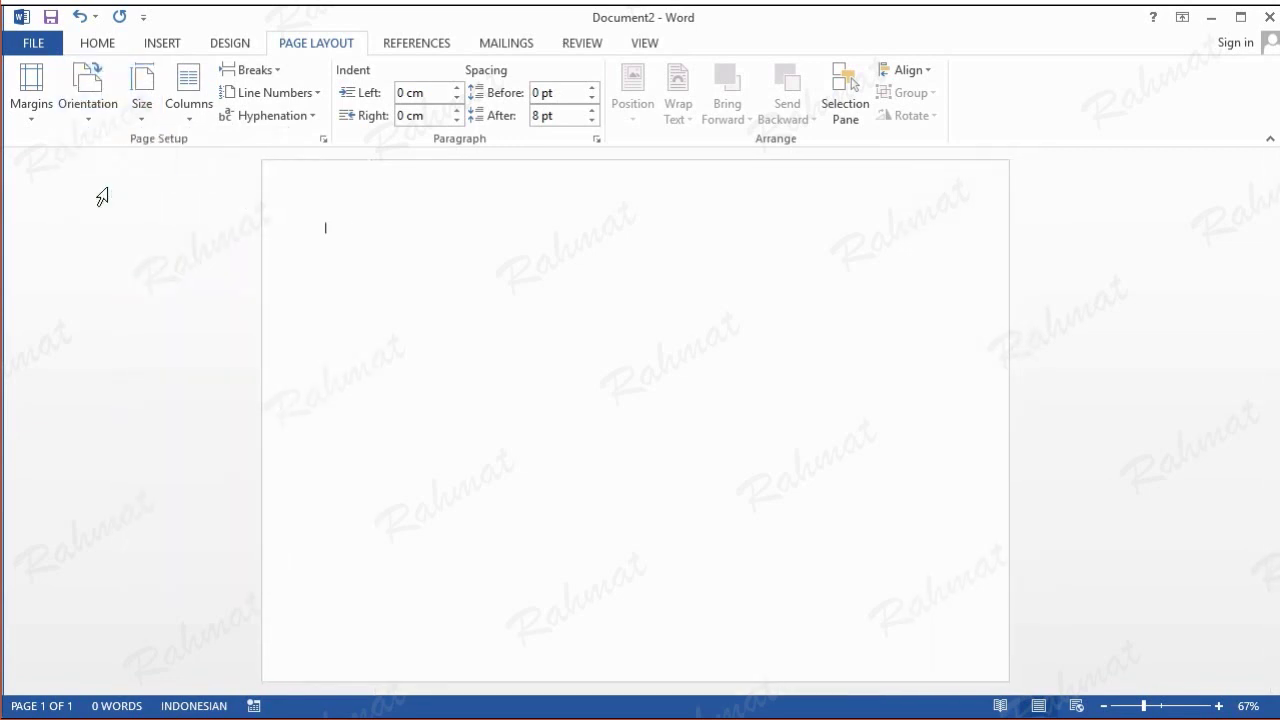
left_click(38, 124)
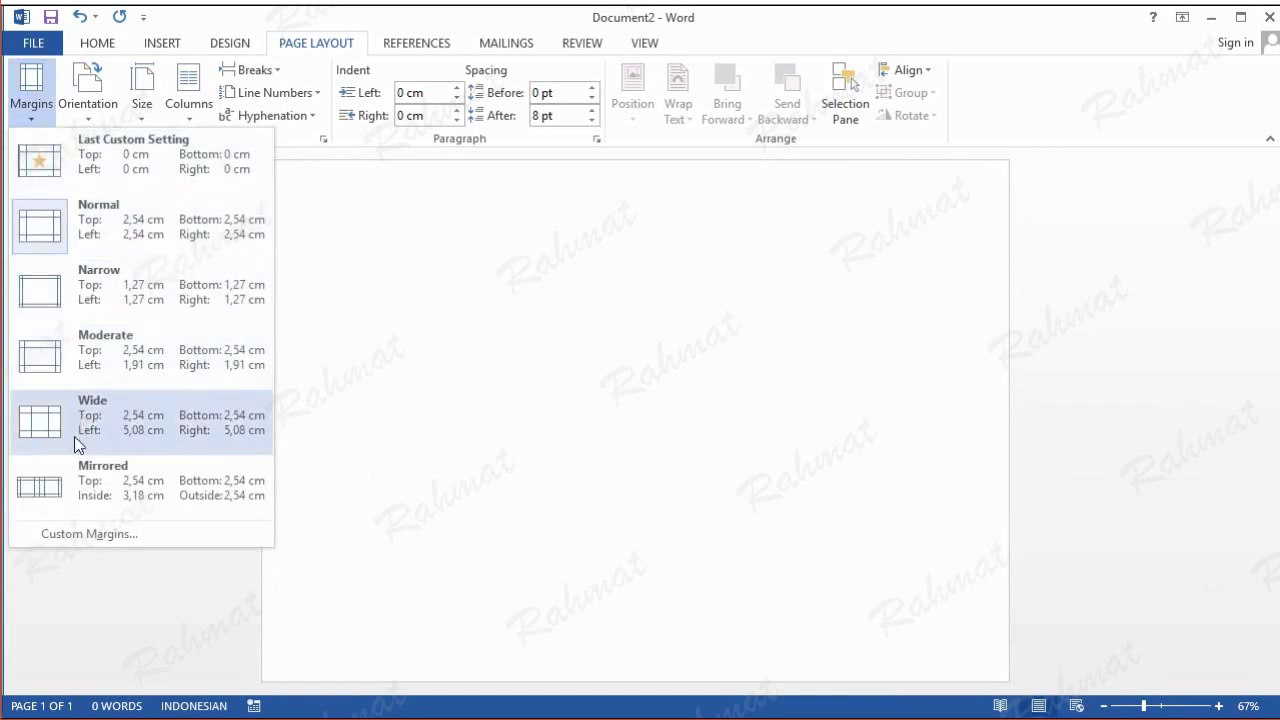
Step: Set the top, left, bottom and right margins to 0 cm in Custom Margins
left_click(82, 533)
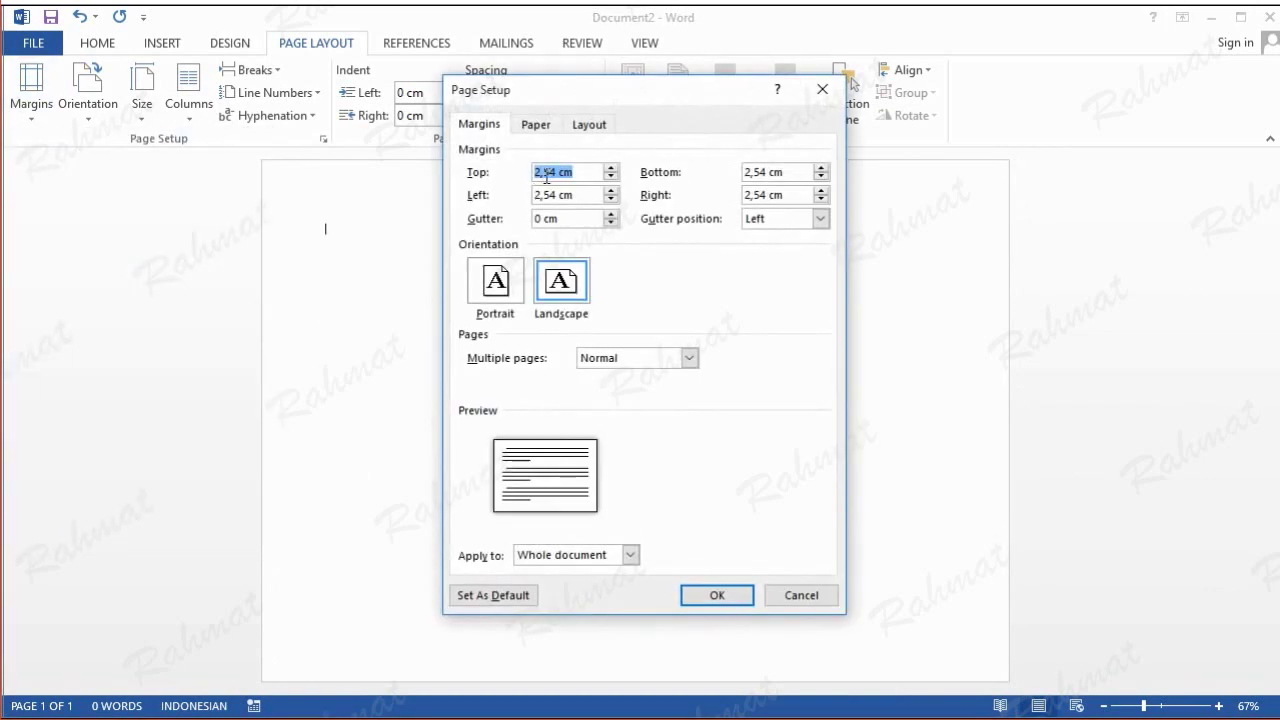
left_click_drag(557, 172, 511, 168)
type("0")
left_click_drag(561, 195, 491, 180)
type("0")
mouse_move(772, 172)
left_mouse_down()
mouse_move(735, 167)
mouse_move(700, 186)
left_mouse_up()
type("00")
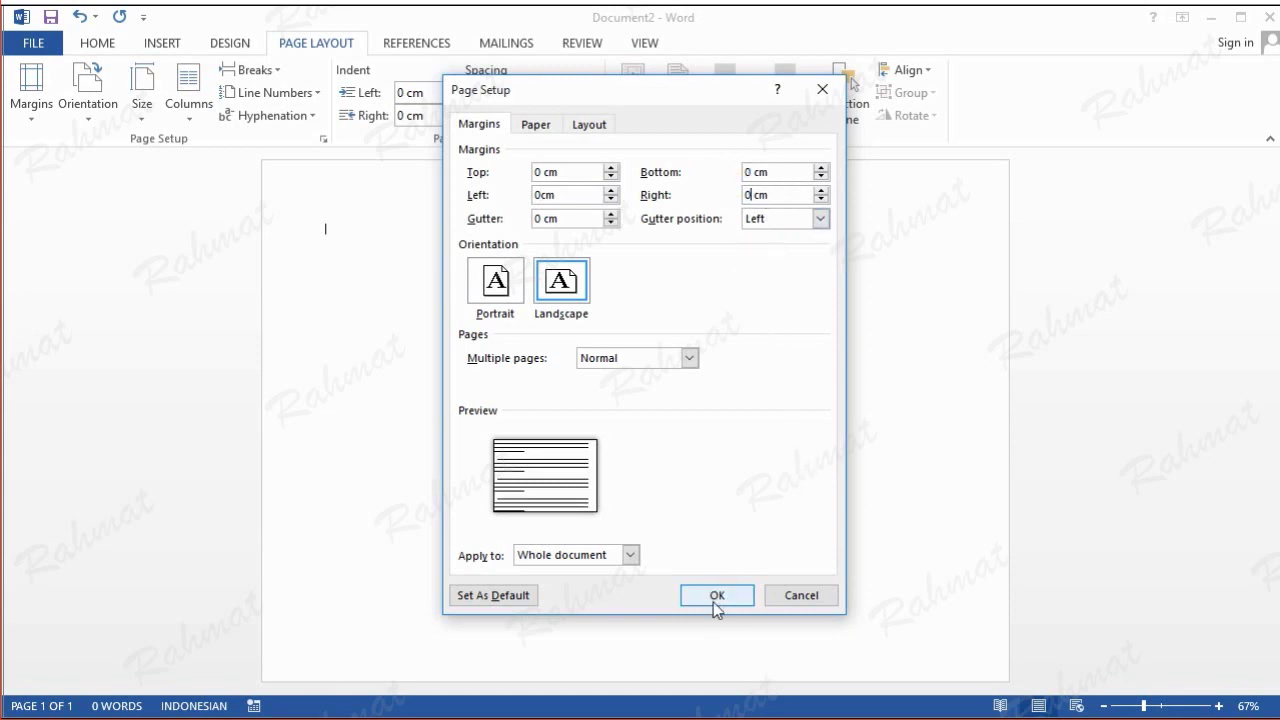
left_click(716, 598)
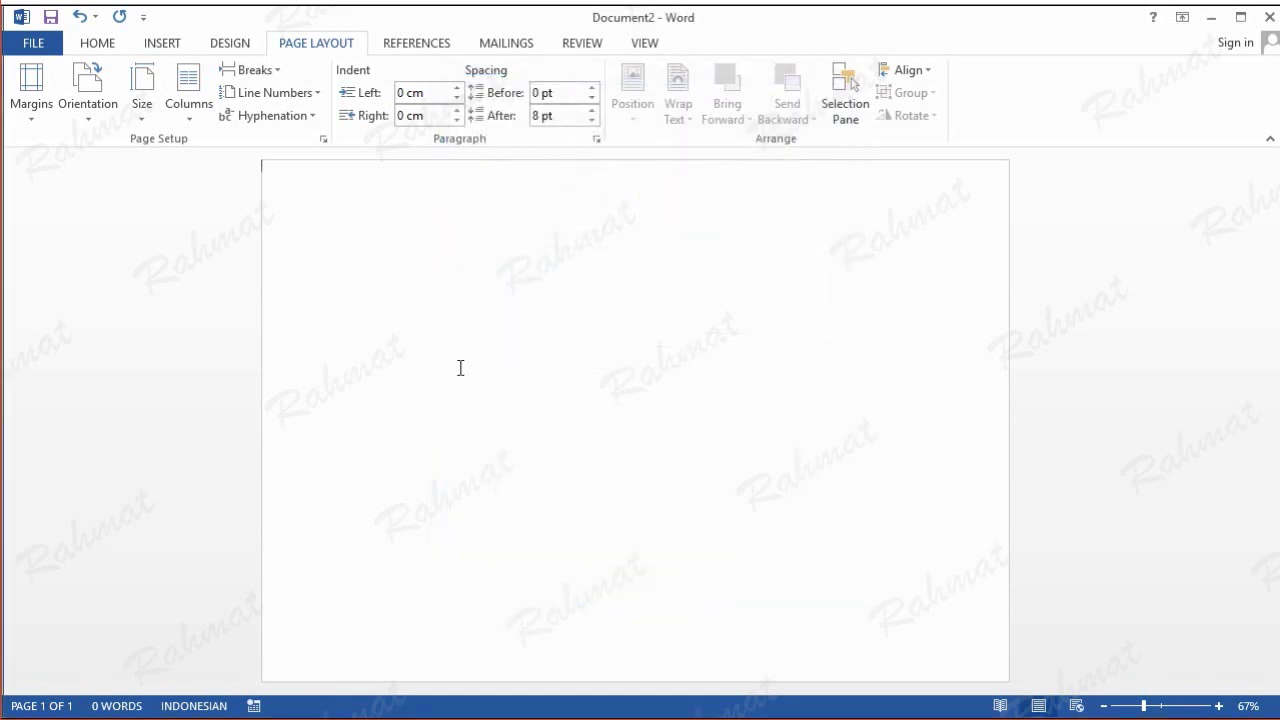
left_click(655, 44)
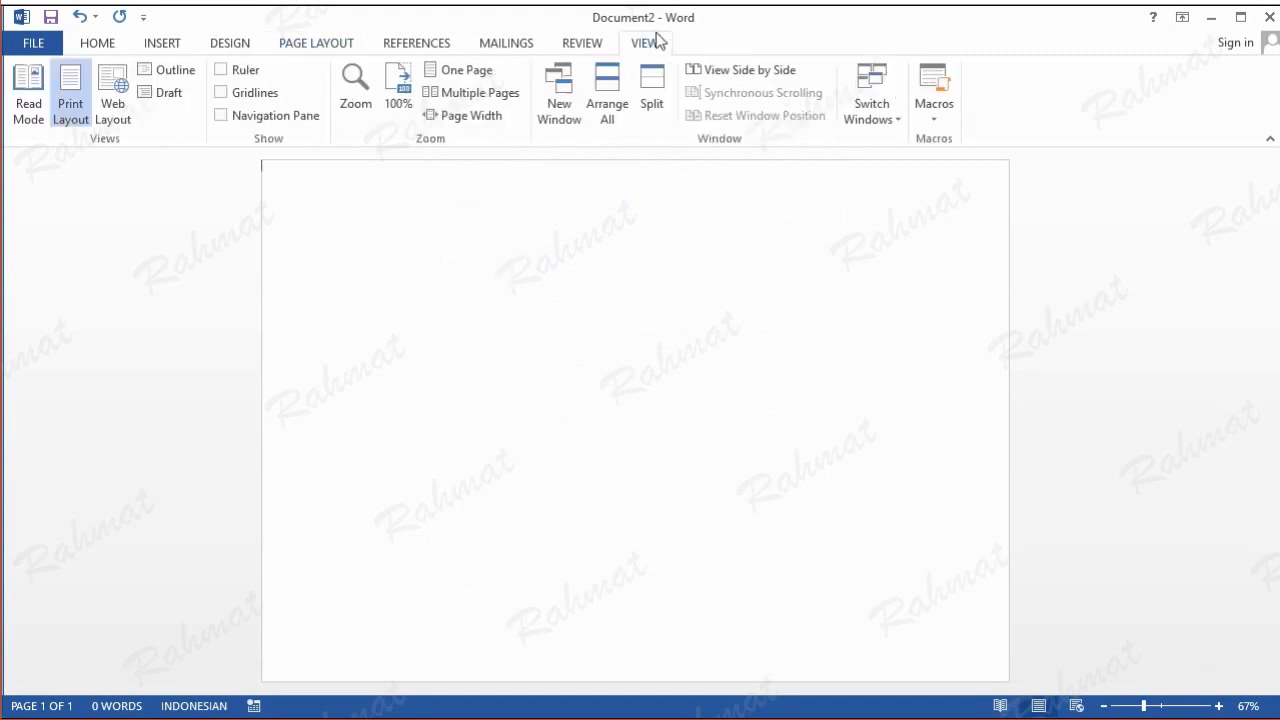
left_click(365, 90)
left_click(310, 289)
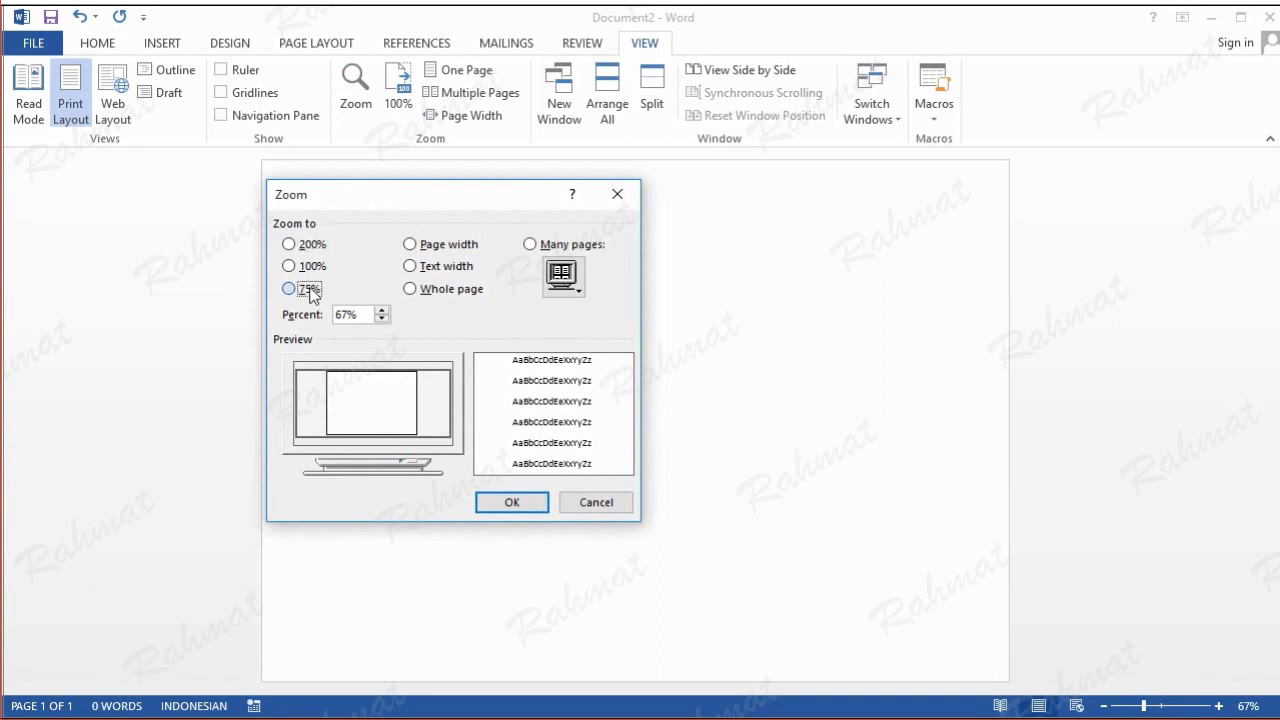
left_click(382, 318)
left_click(382, 318)
left_click(382, 318)
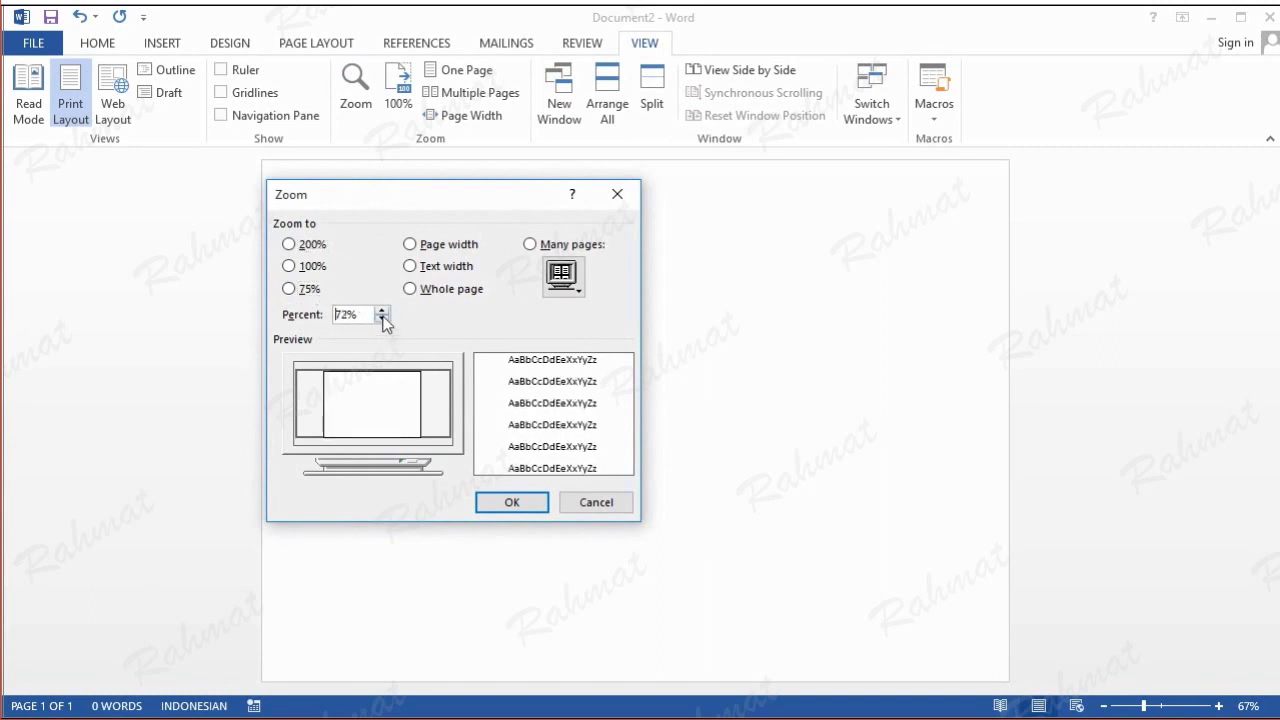
left_click_drag(348, 316, 302, 315)
type("67")
left_click(509, 500)
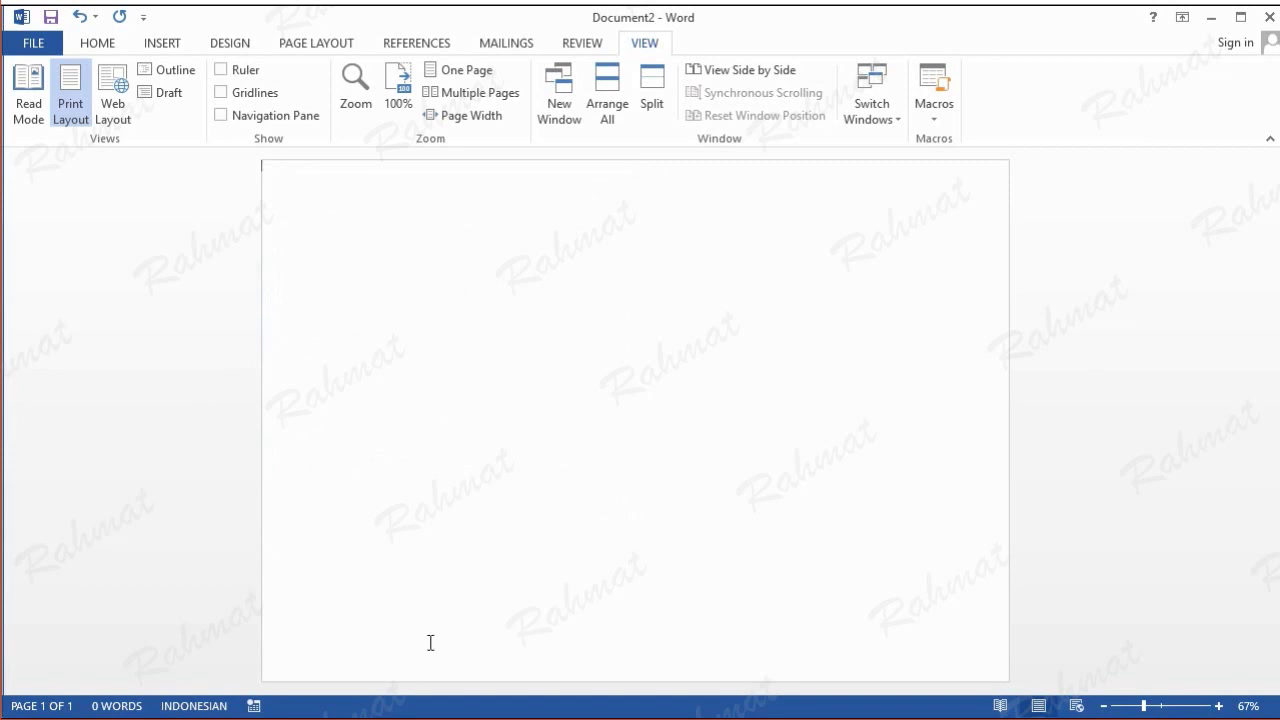
Step: Draw a rectangle shape near the top-left of the page
left_click(157, 43)
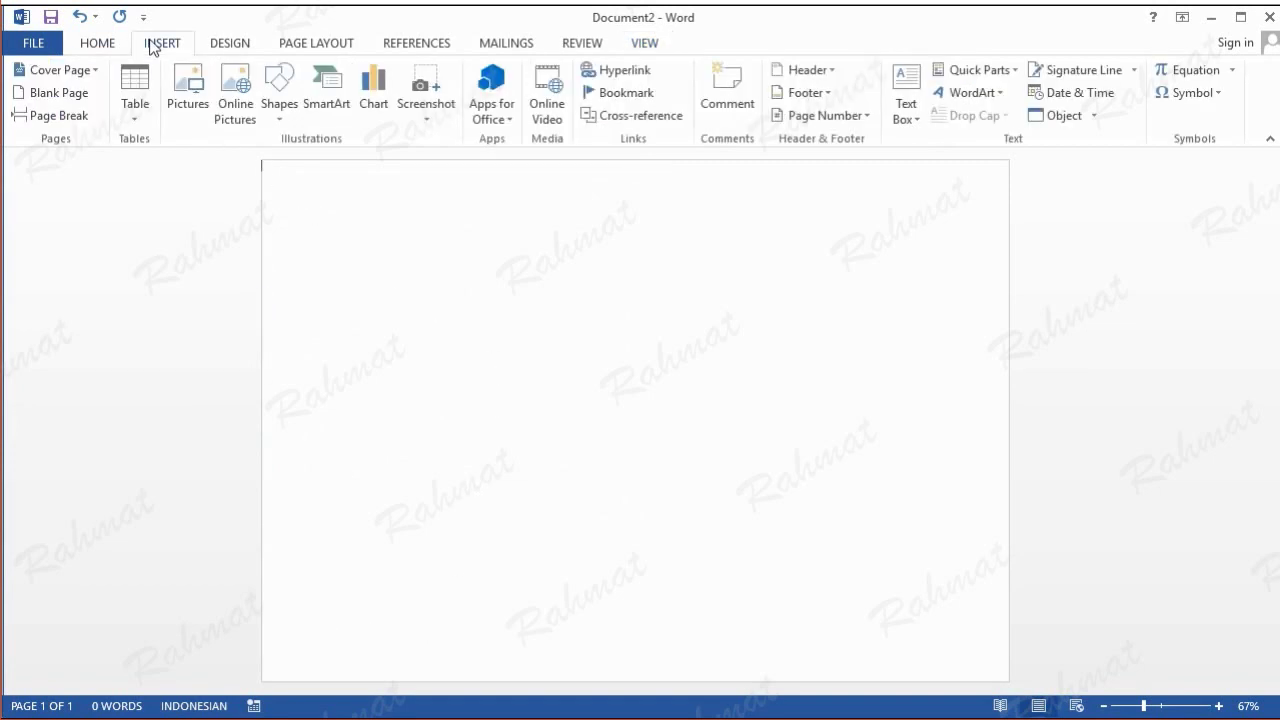
left_click(279, 110)
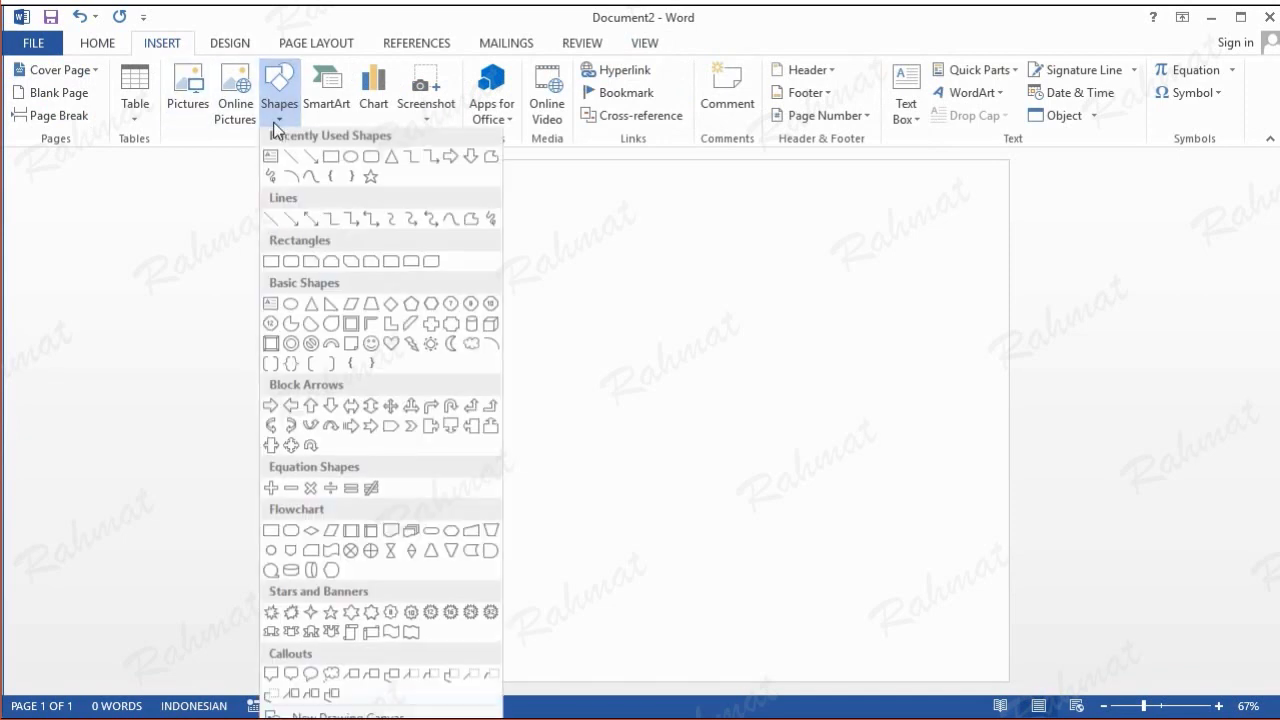
left_click(330, 161)
left_click_drag(318, 246, 490, 397)
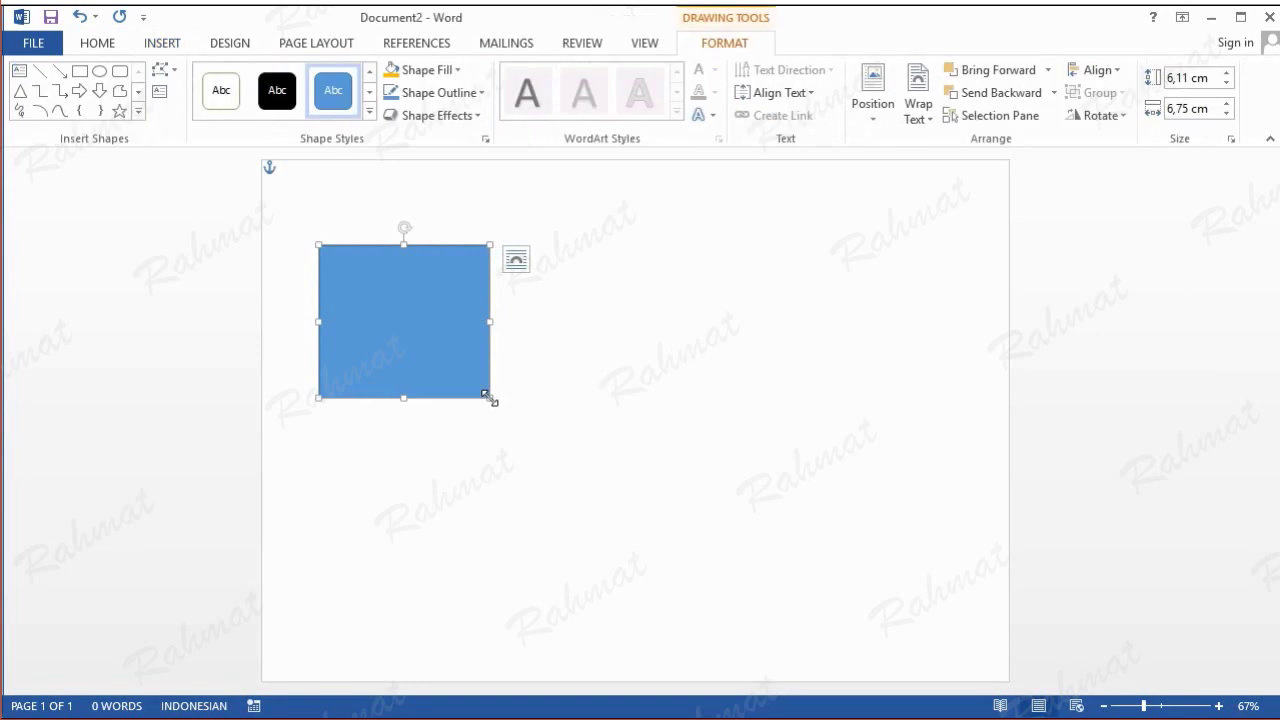
Step: Size the rectangle to 21 cm tall by 14,85 cm wide and move it to the top-left corner
double_click(1178, 79)
type("21")
double_click(1190, 110)
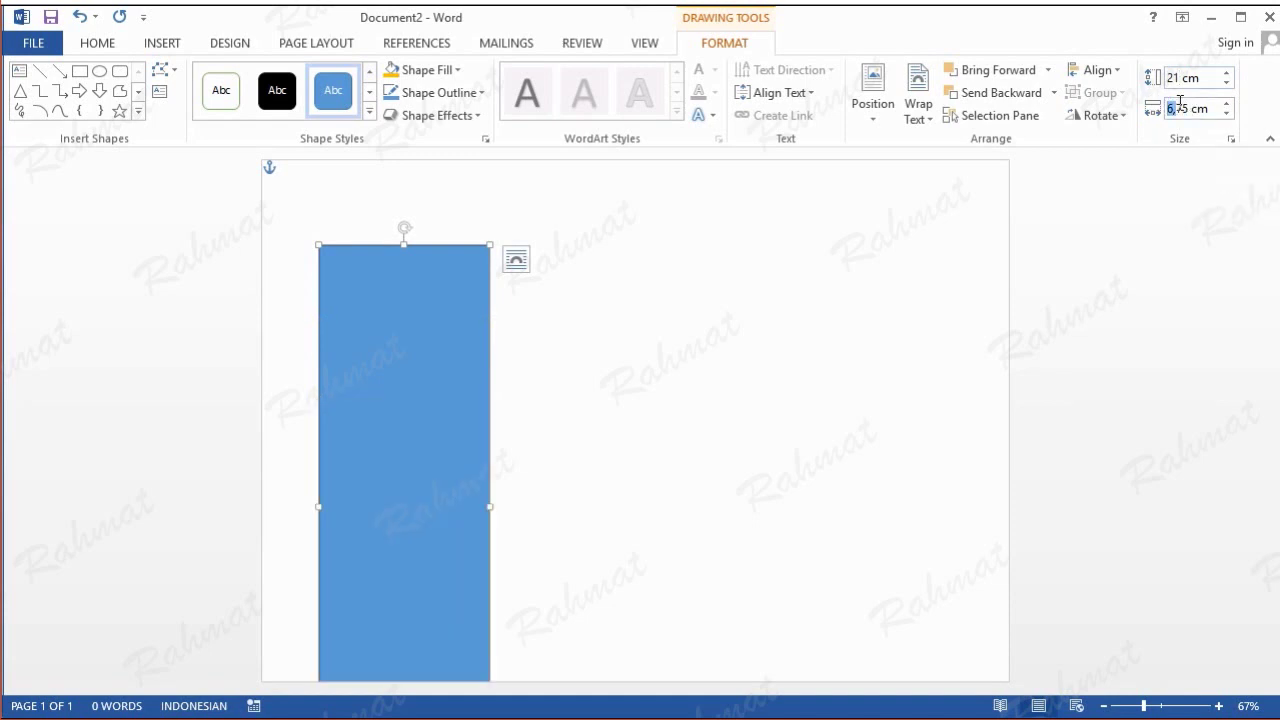
type("1")
key("Return")
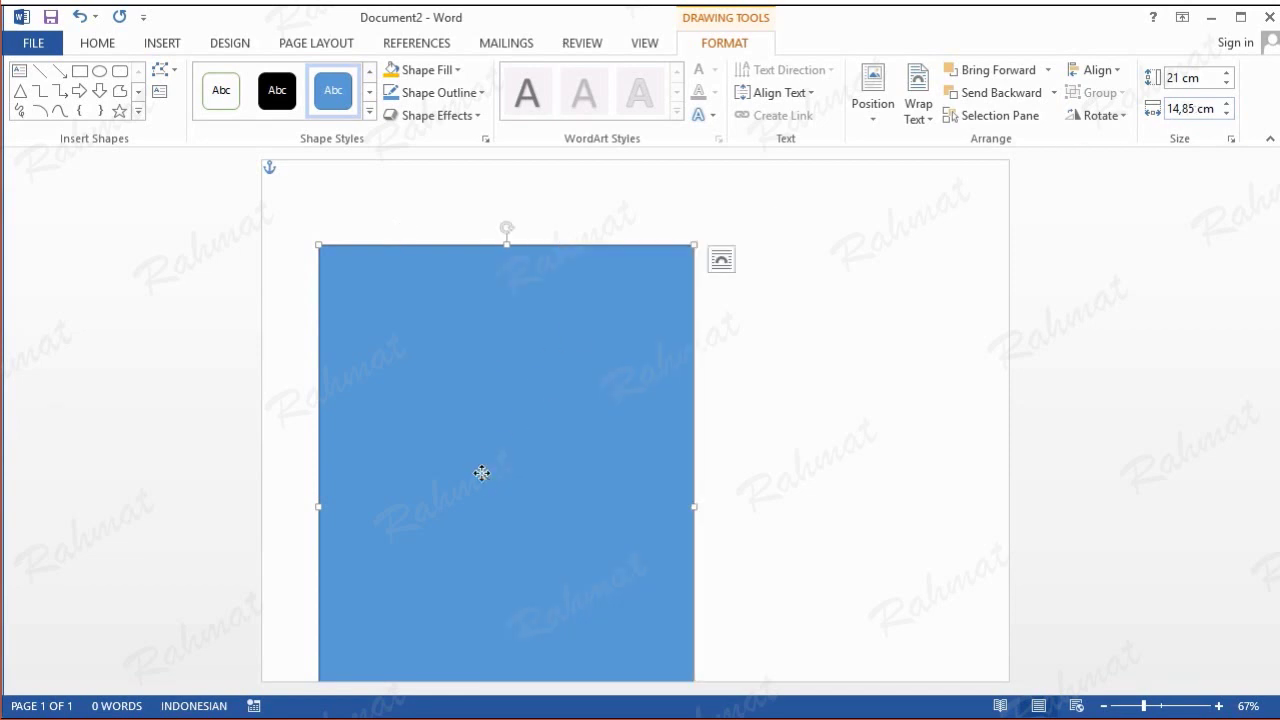
left_click_drag(481, 473, 422, 384)
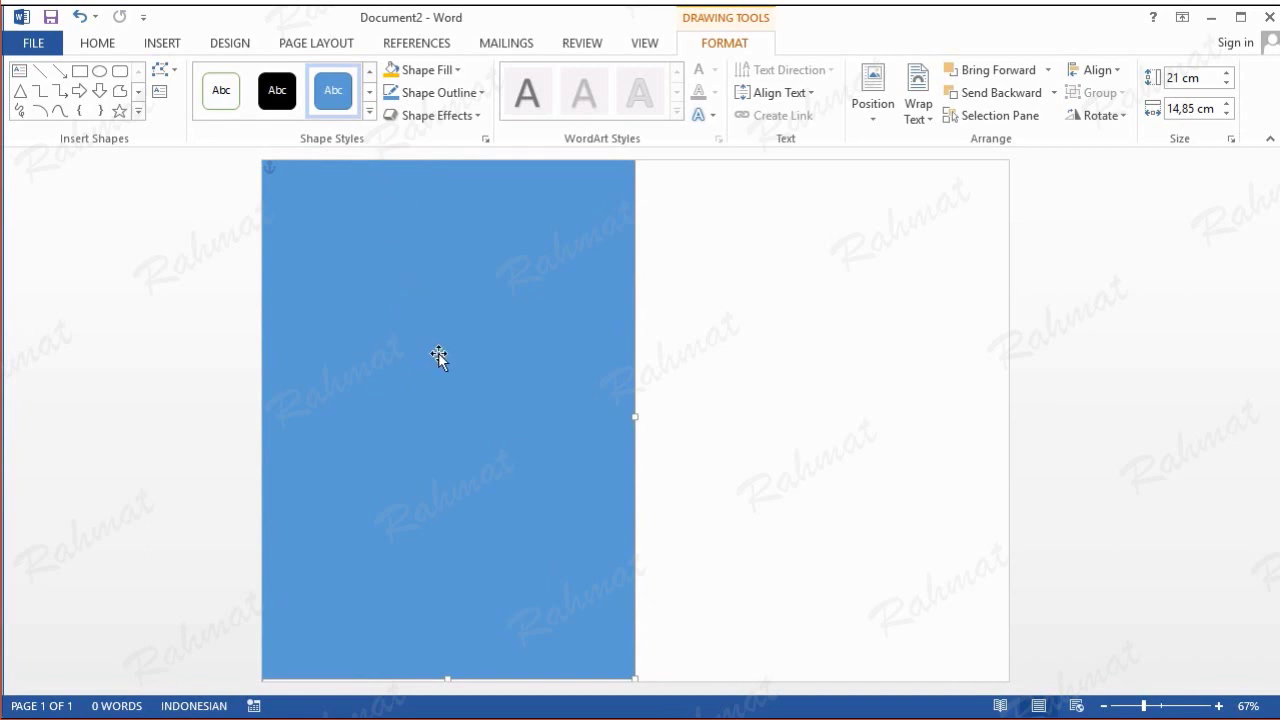
Step: Apply the dark-blue shape style to the rectangle
left_click(369, 112)
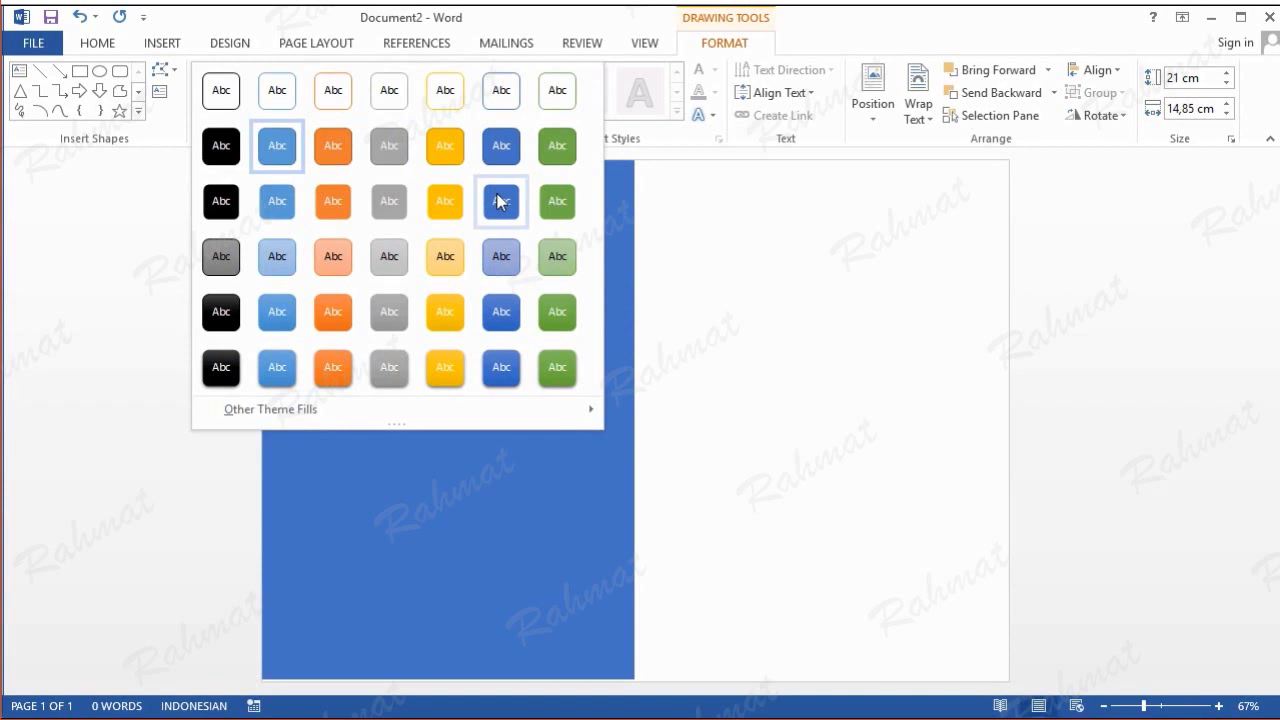
left_click(498, 199)
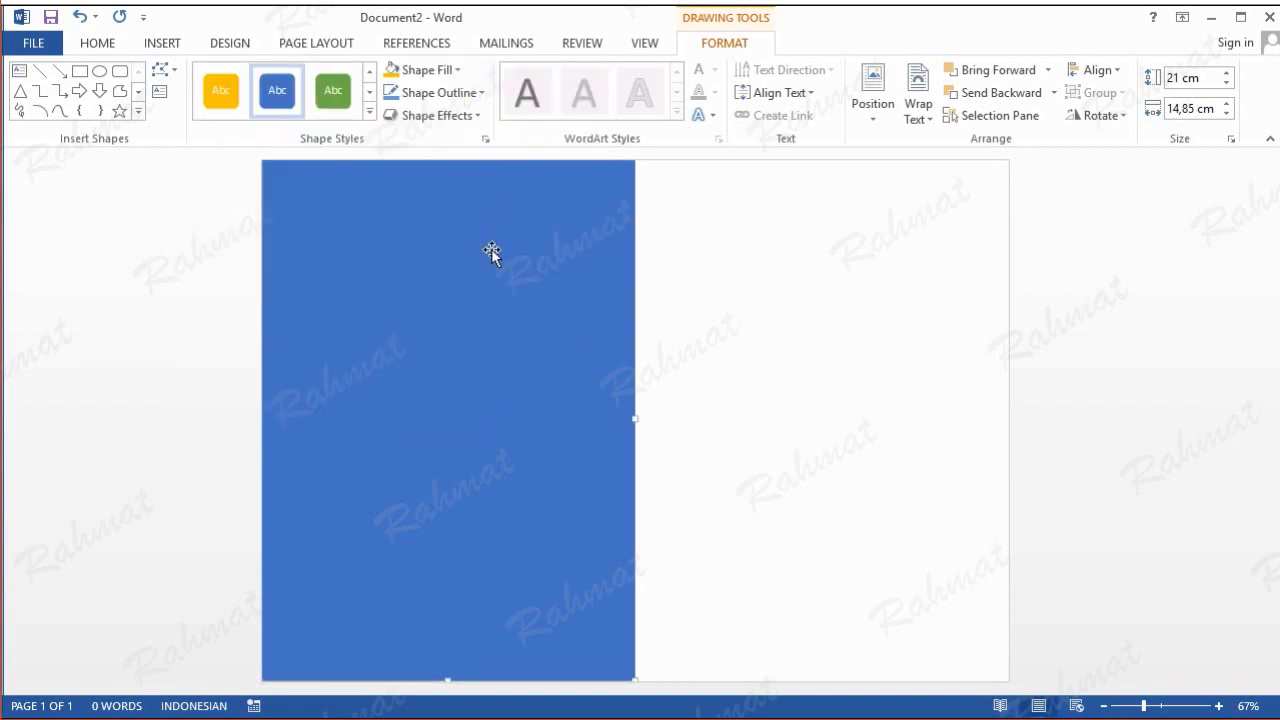
key("ctrl+Right")
key("ctrl+Right")
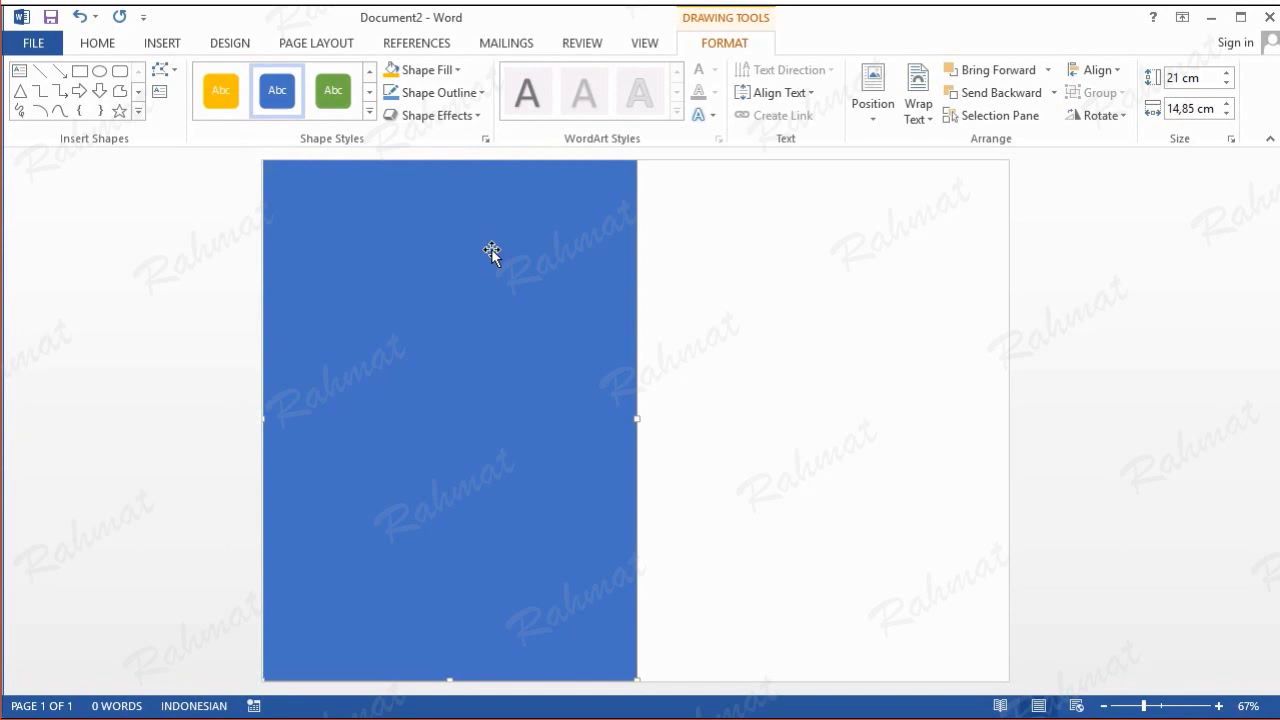
key("ctrl+Left")
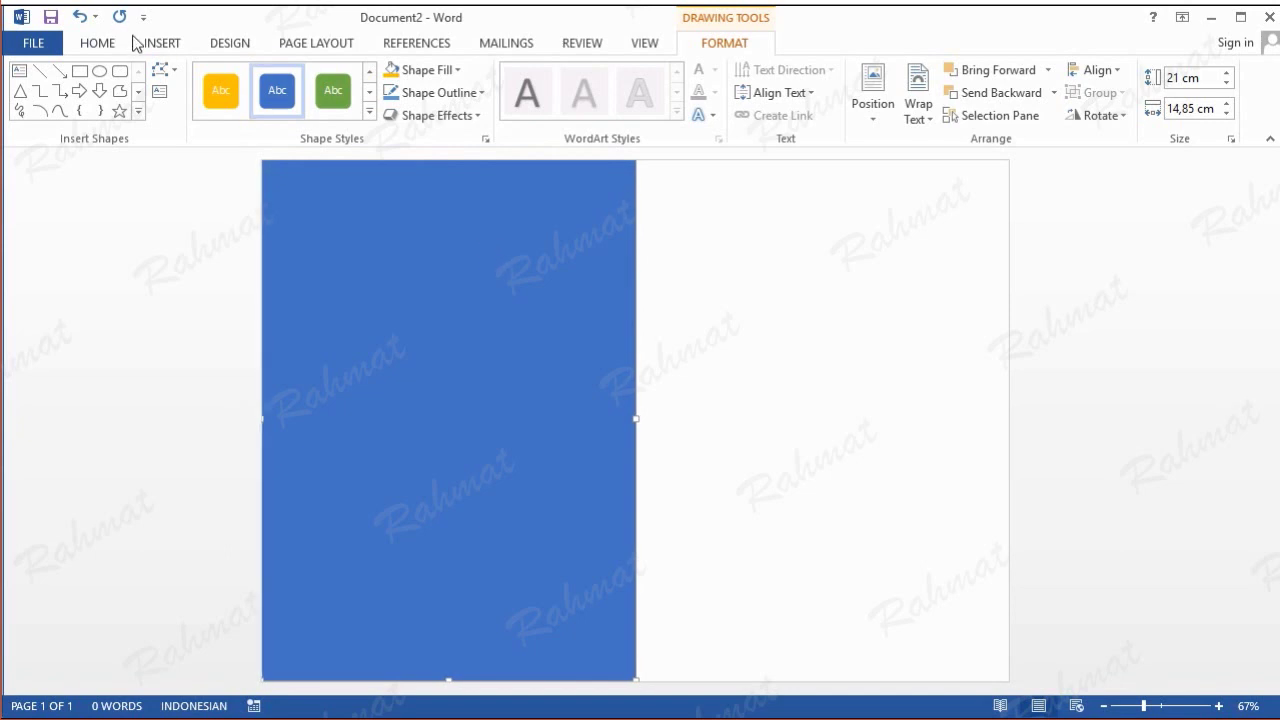
Step: Copy the rectangle, drag the duplicate onto the right half, and select both rectangles
left_click(97, 43)
left_click(86, 92)
left_click(30, 88)
mouse_move(420, 328)
left_mouse_down()
mouse_move(750, 349)
mouse_move(803, 333)
left_mouse_up()
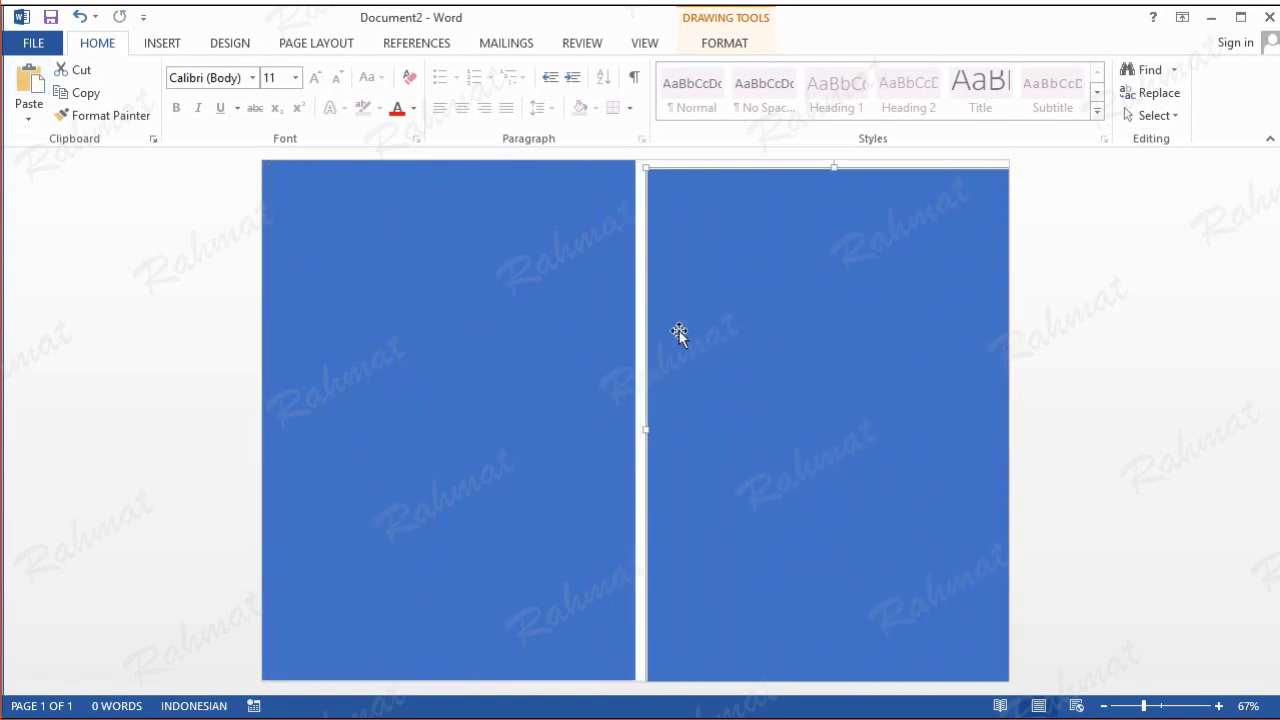
left_click(540, 330, "shift")
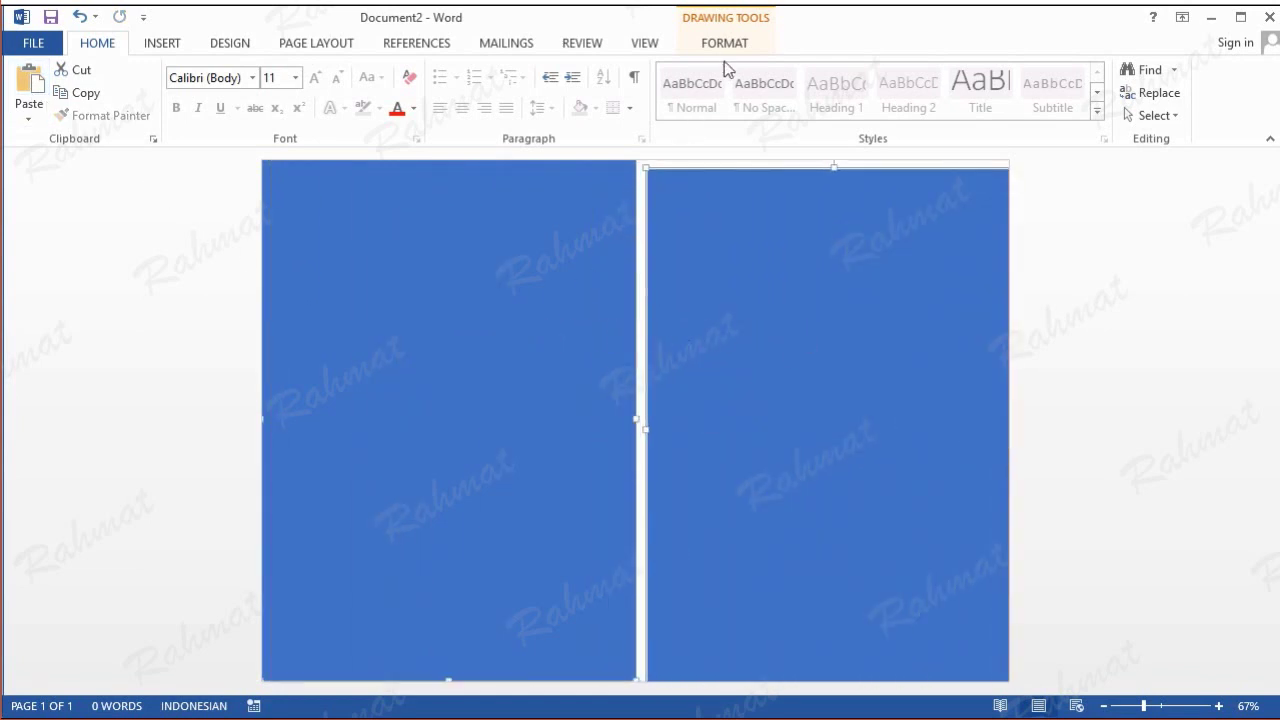
left_click(740, 41)
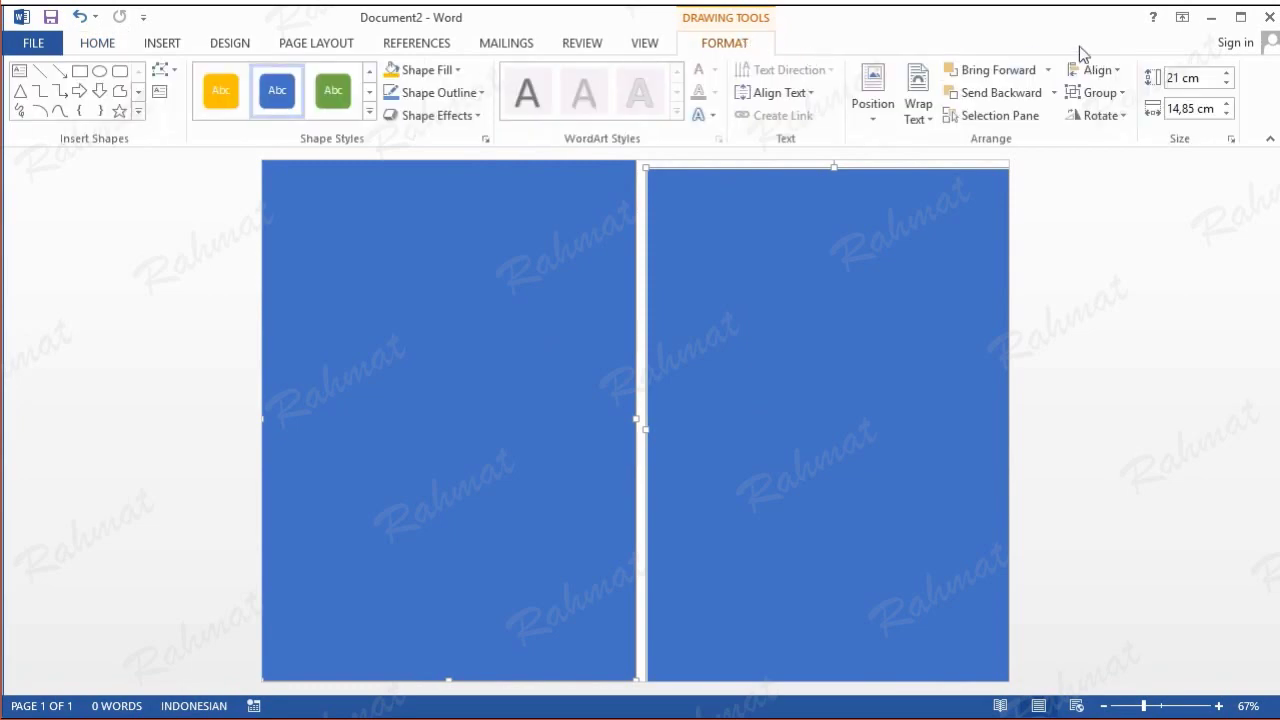
left_click(1127, 72)
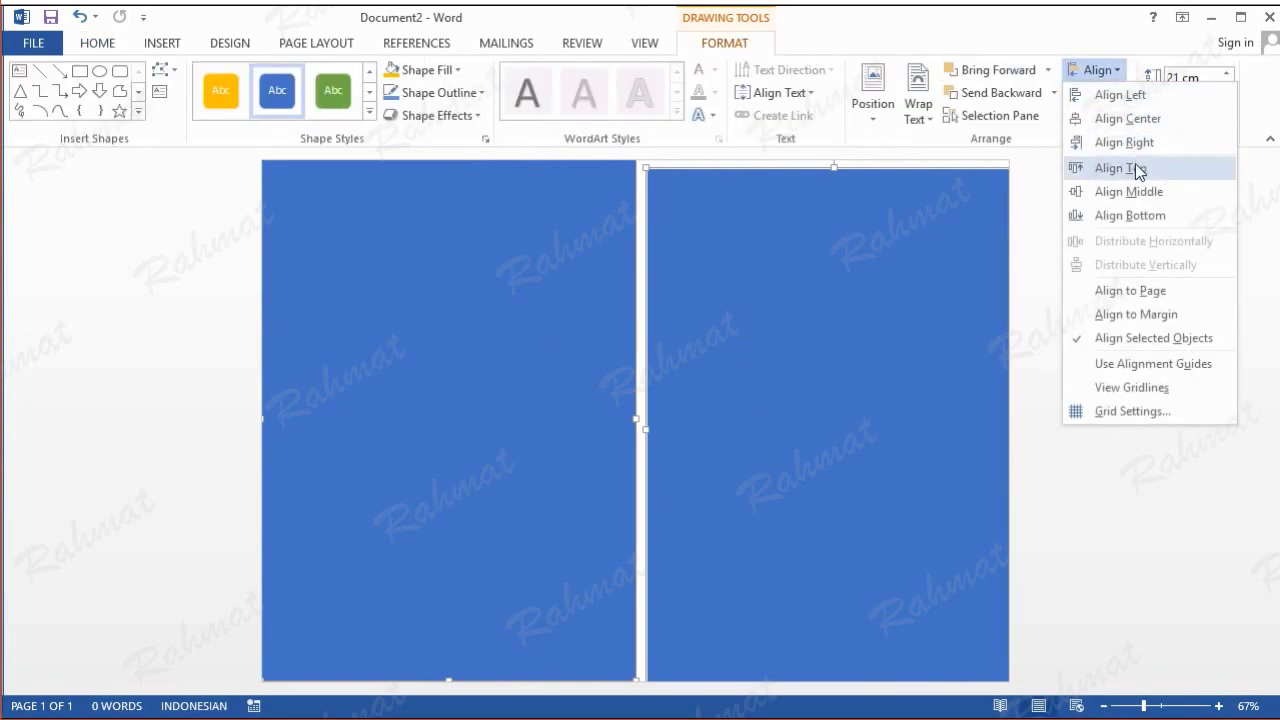
Step: Align the two blue rectangles along their bottom edges
left_click(1141, 214)
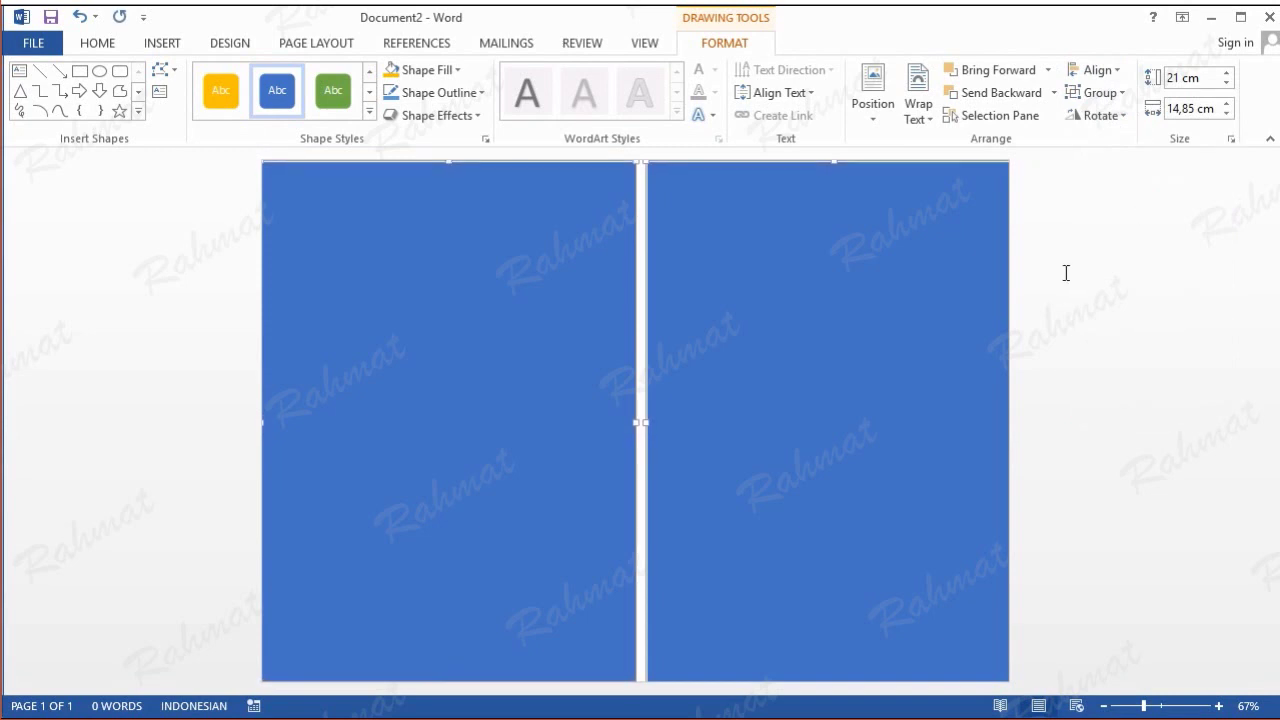
key("Up")
key("Up")
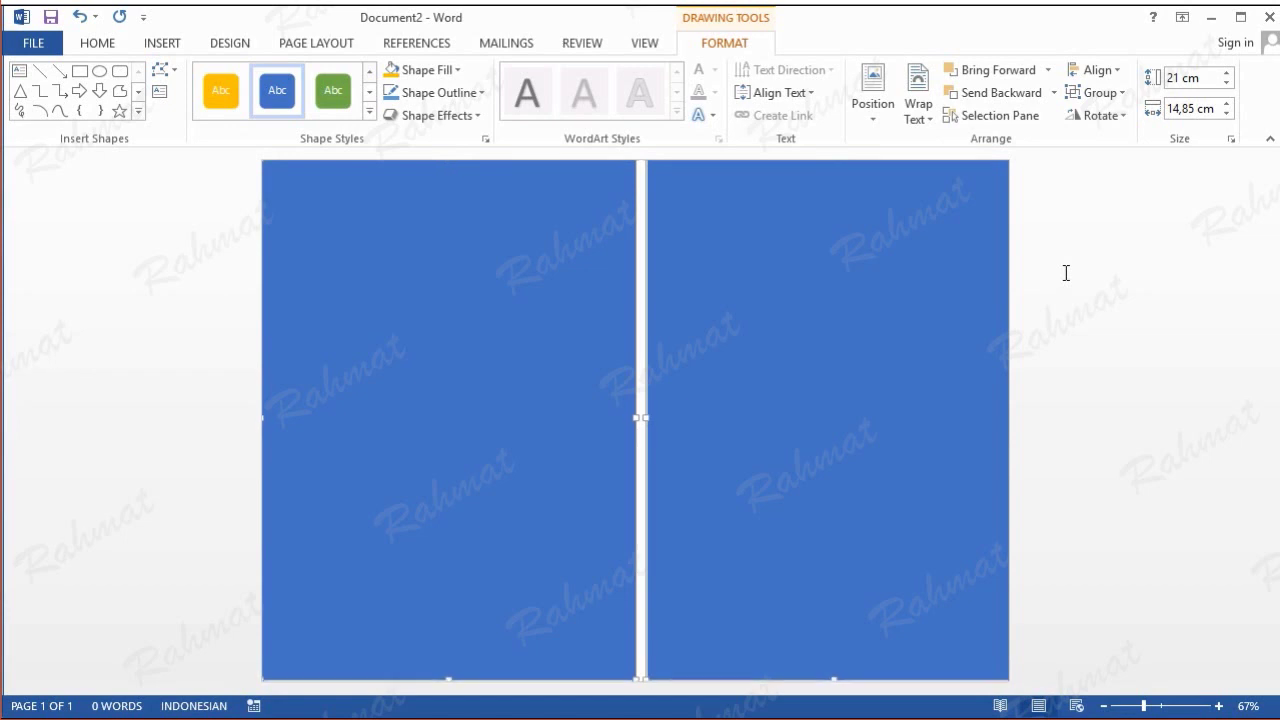
key("Down")
key("Down")
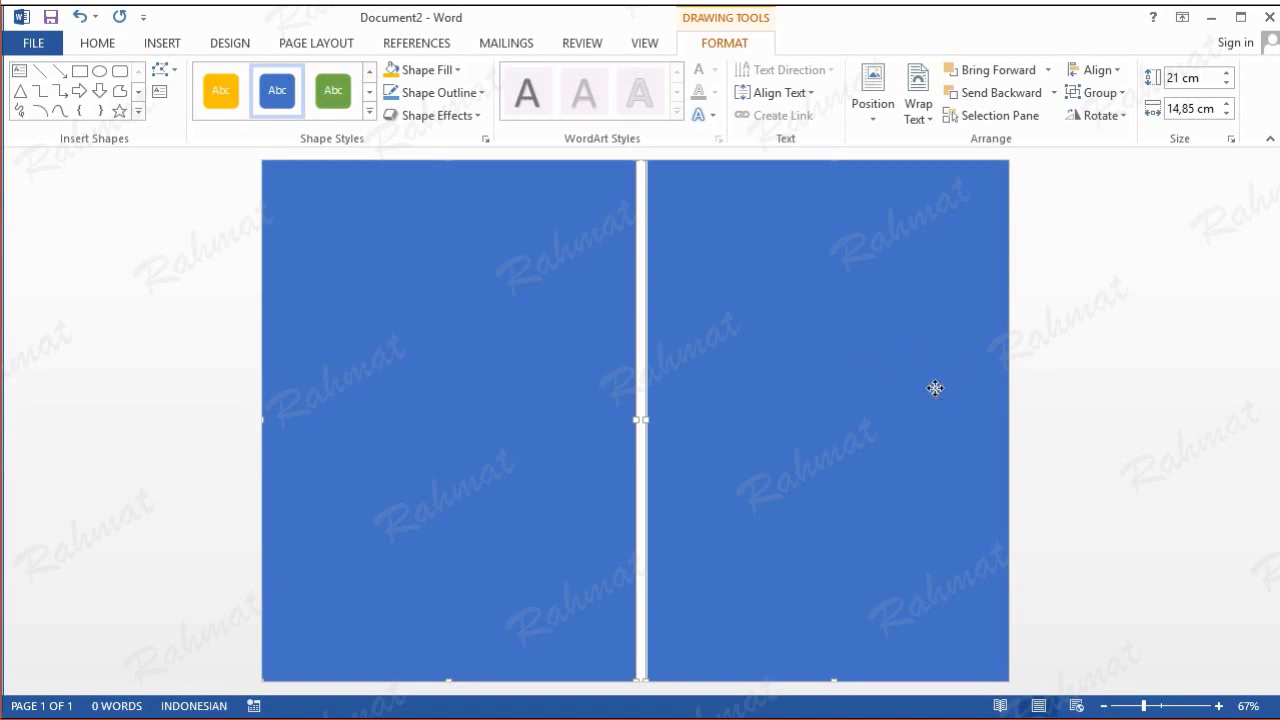
Step: Nudge the right rectangle left until it meets the left one
left_click(1068, 325)
left_click(897, 318)
key("Left")
key("Left")
key("Left")
key("Left")
key("Left")
key("Left")
key("Left")
key("Left")
key("Left")
key("Left")
key("Left")
key("Left")
key("Right")
key("Right")
key("Right")
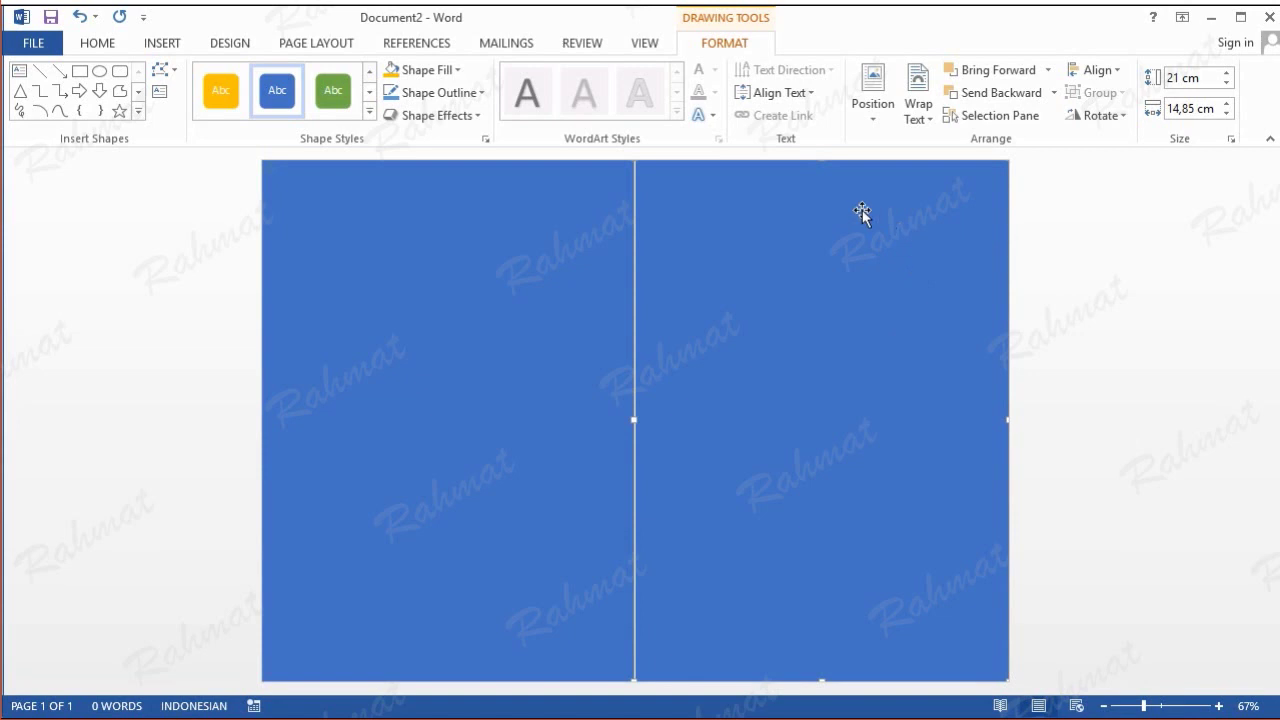
left_click(1061, 307)
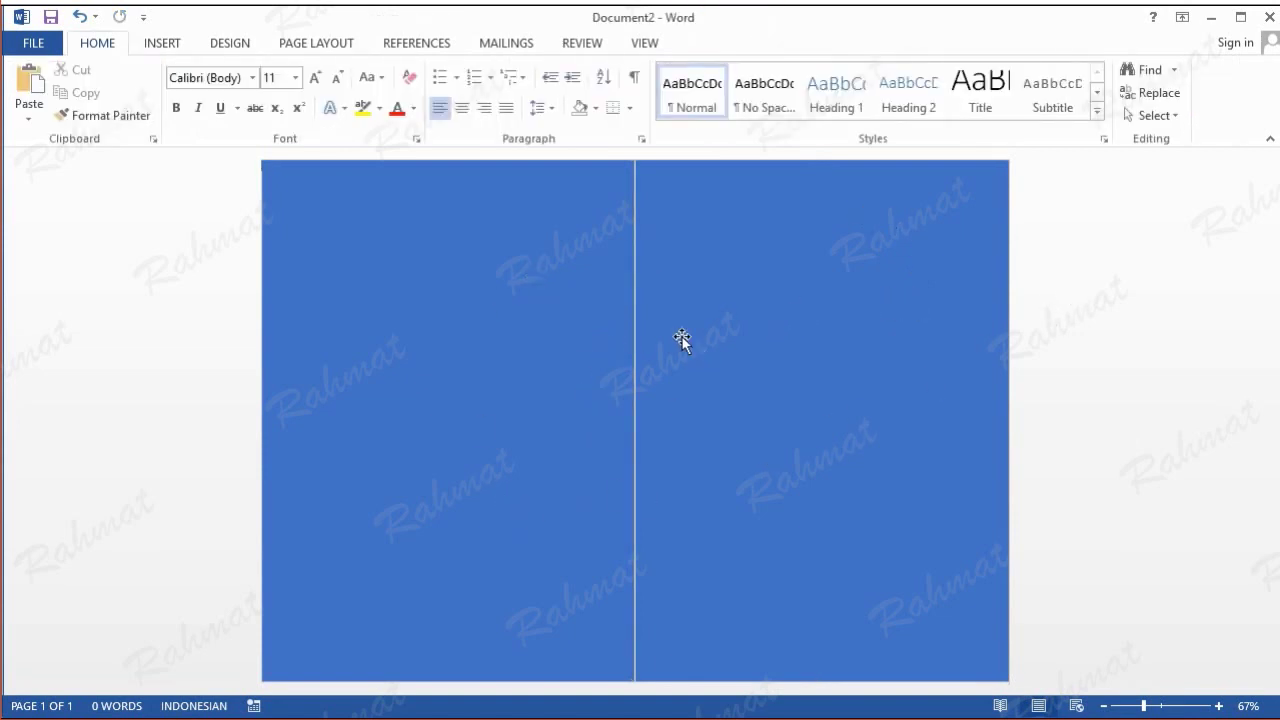
Step: Insert orange-outlined WordArt reading ASREMA and select its text
left_click(173, 46)
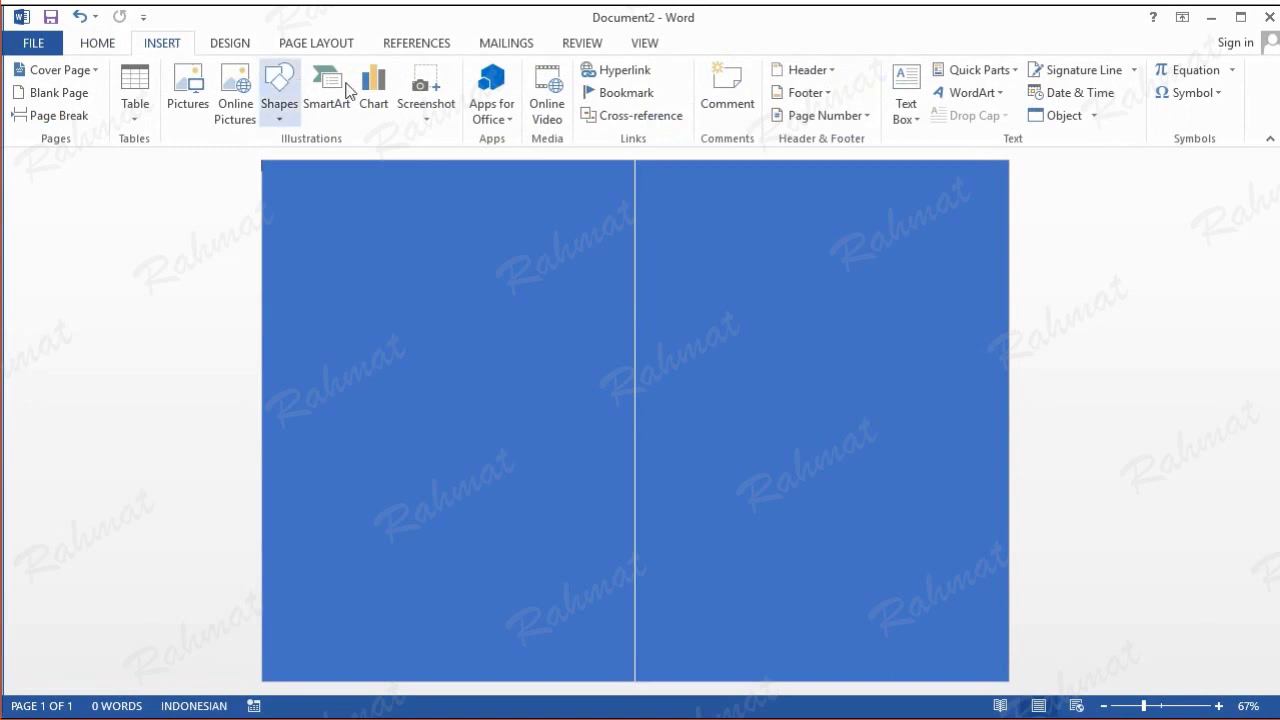
left_click(999, 92)
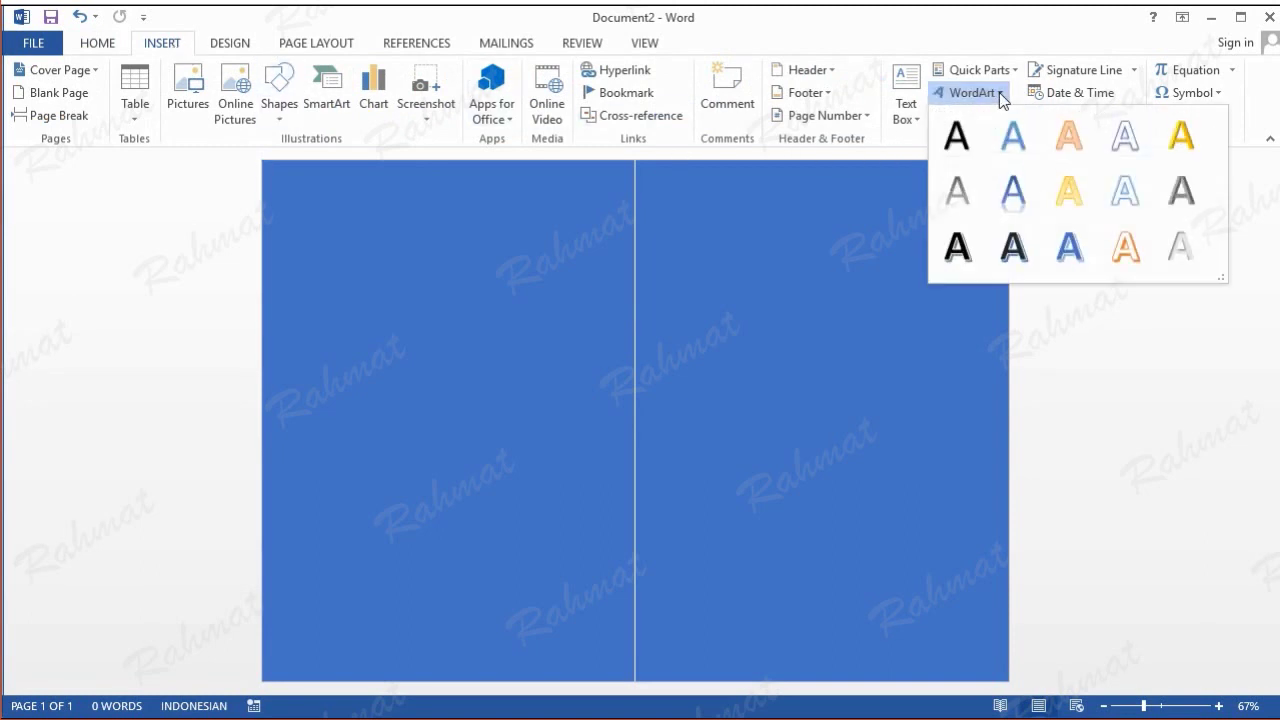
left_click(1134, 246)
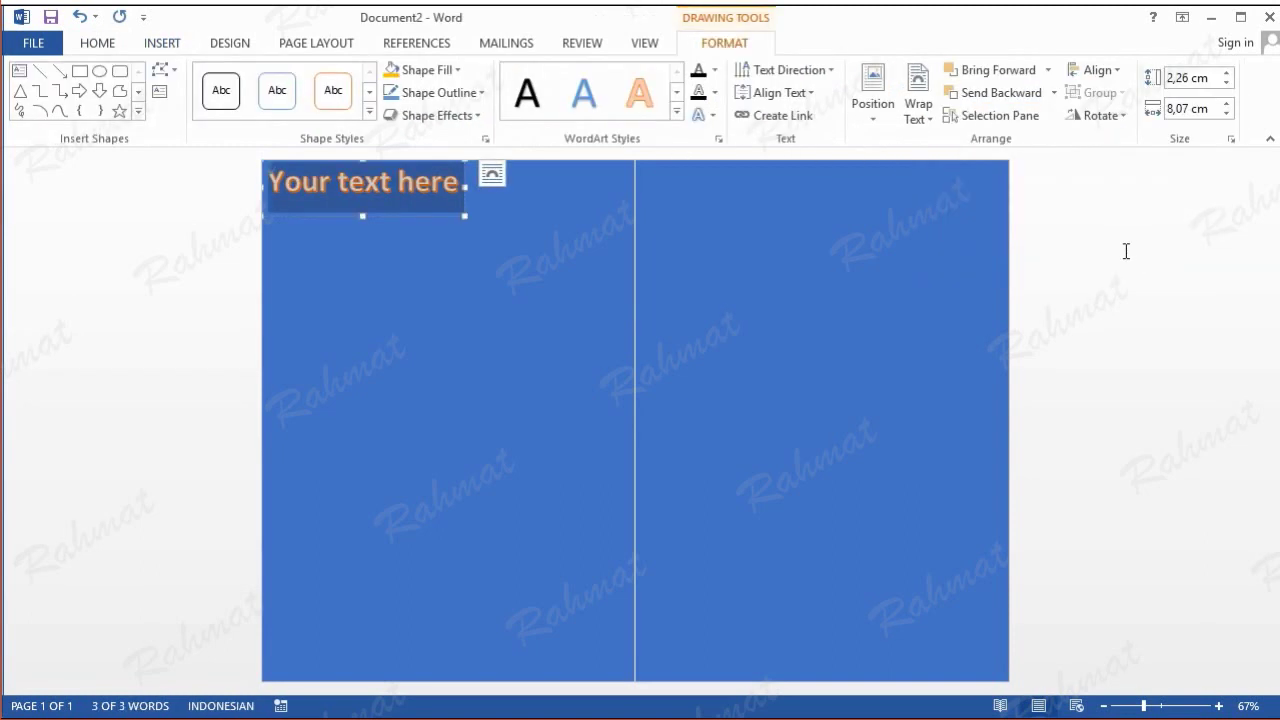
key("Delete")
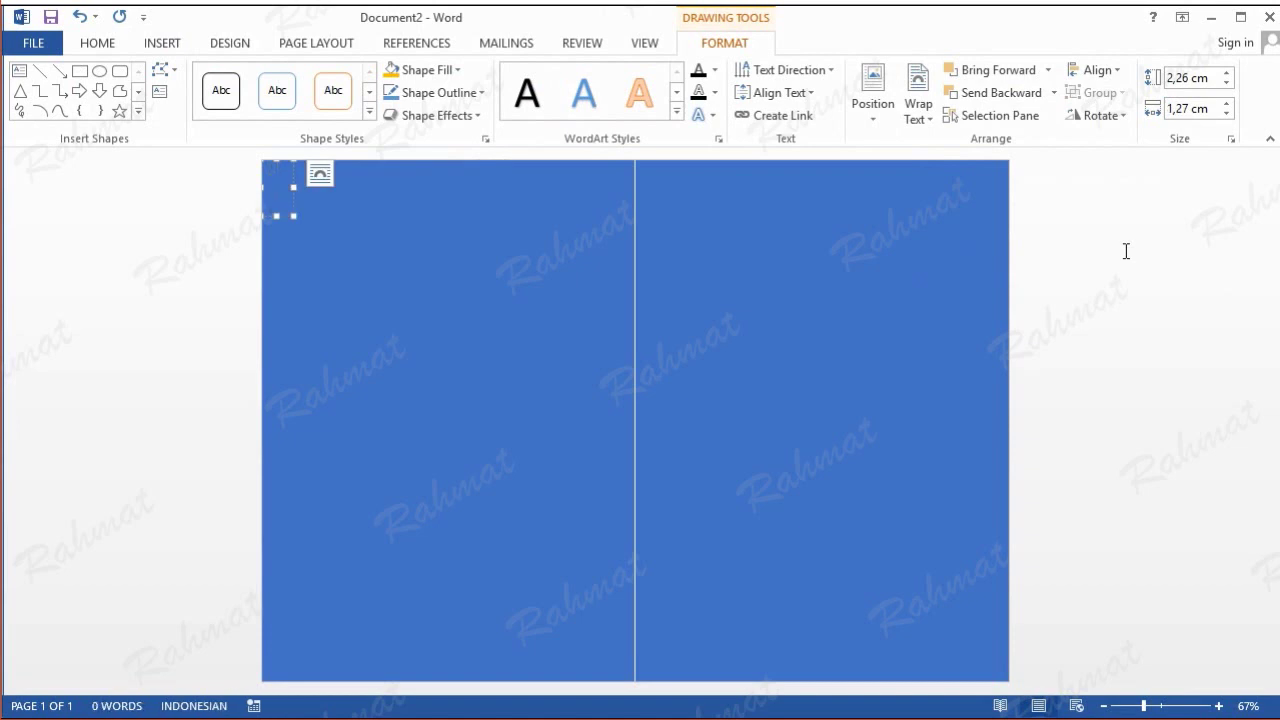
type("ASRE")
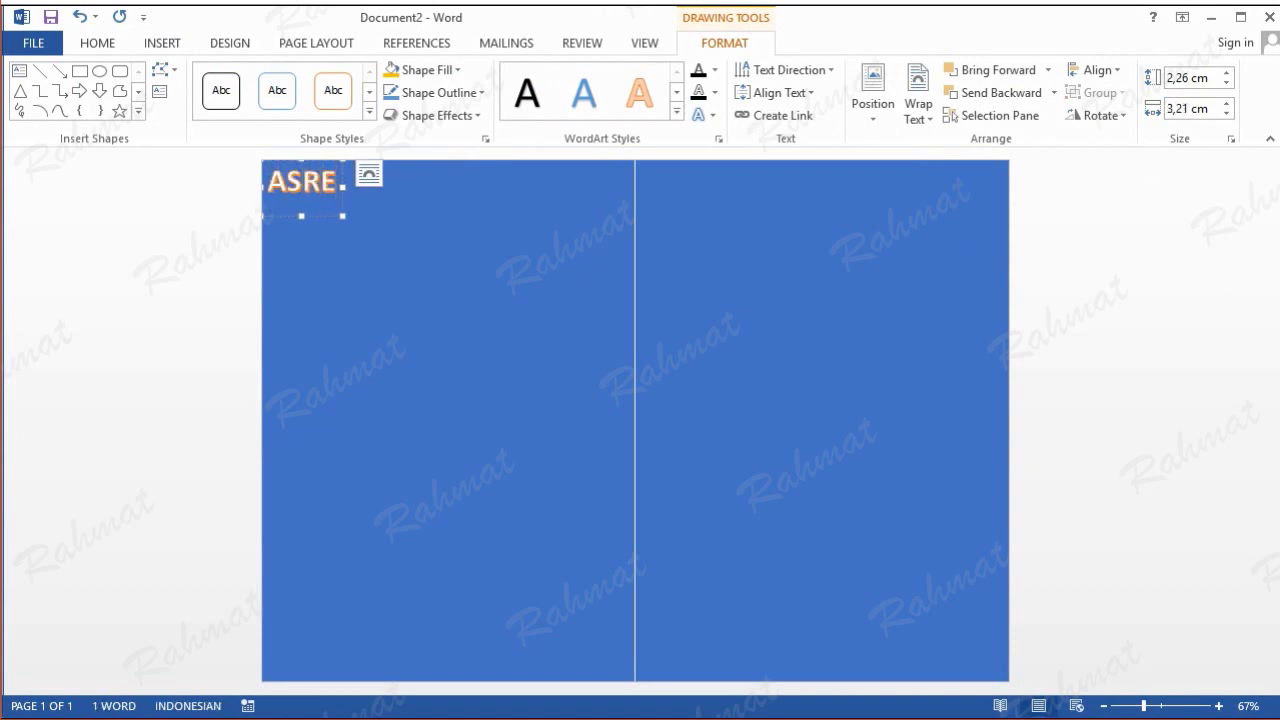
type("MA")
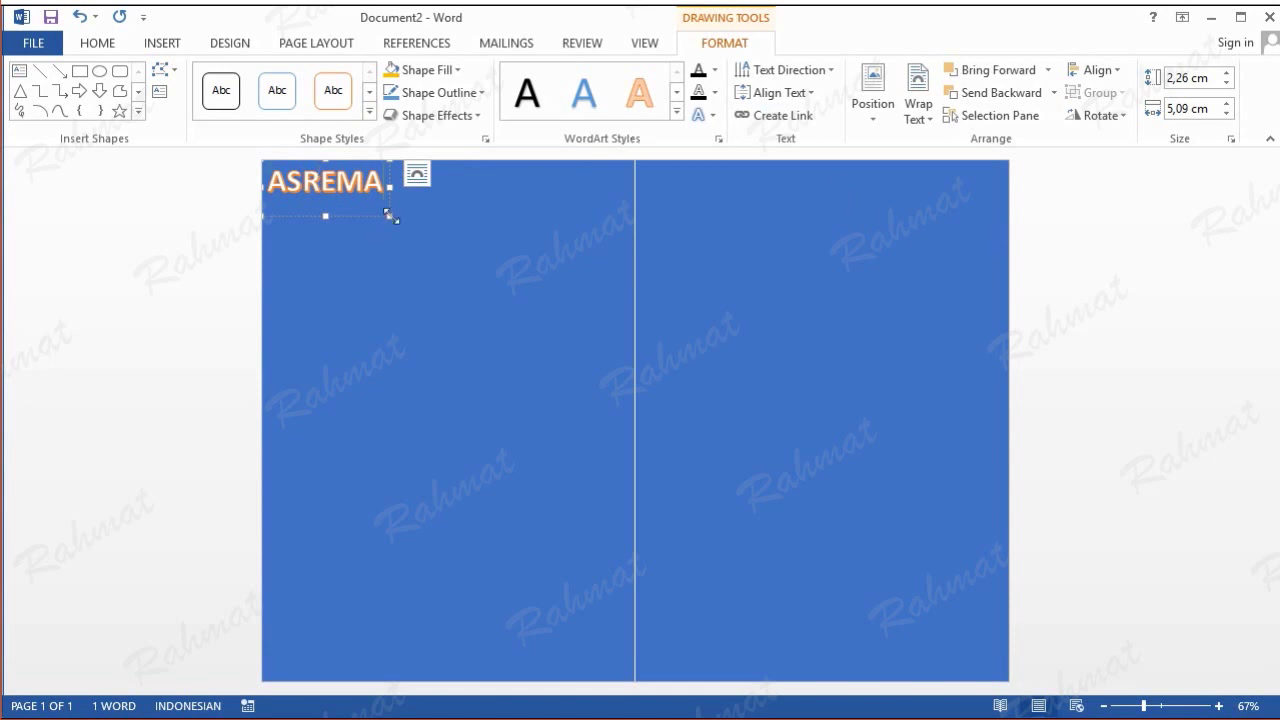
left_click_drag(386, 182, 266, 182)
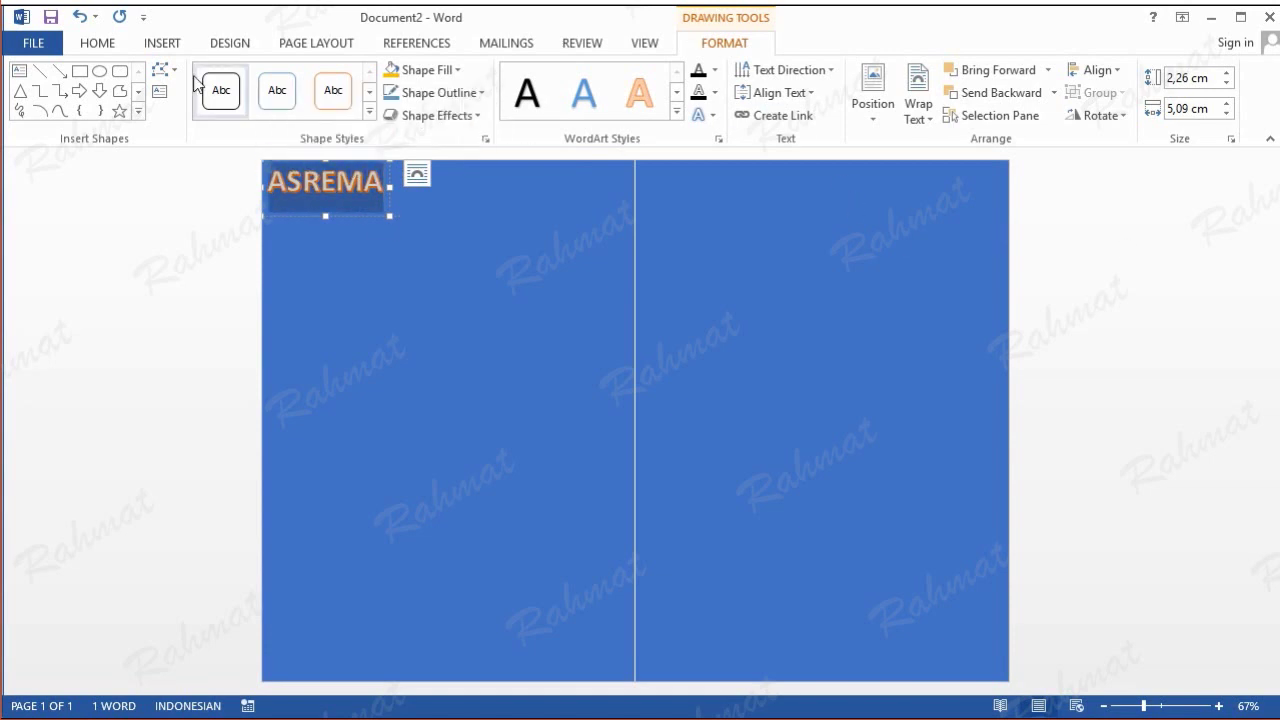
Step: Change the ASREMA title's font to Brush Script
left_click(99, 50)
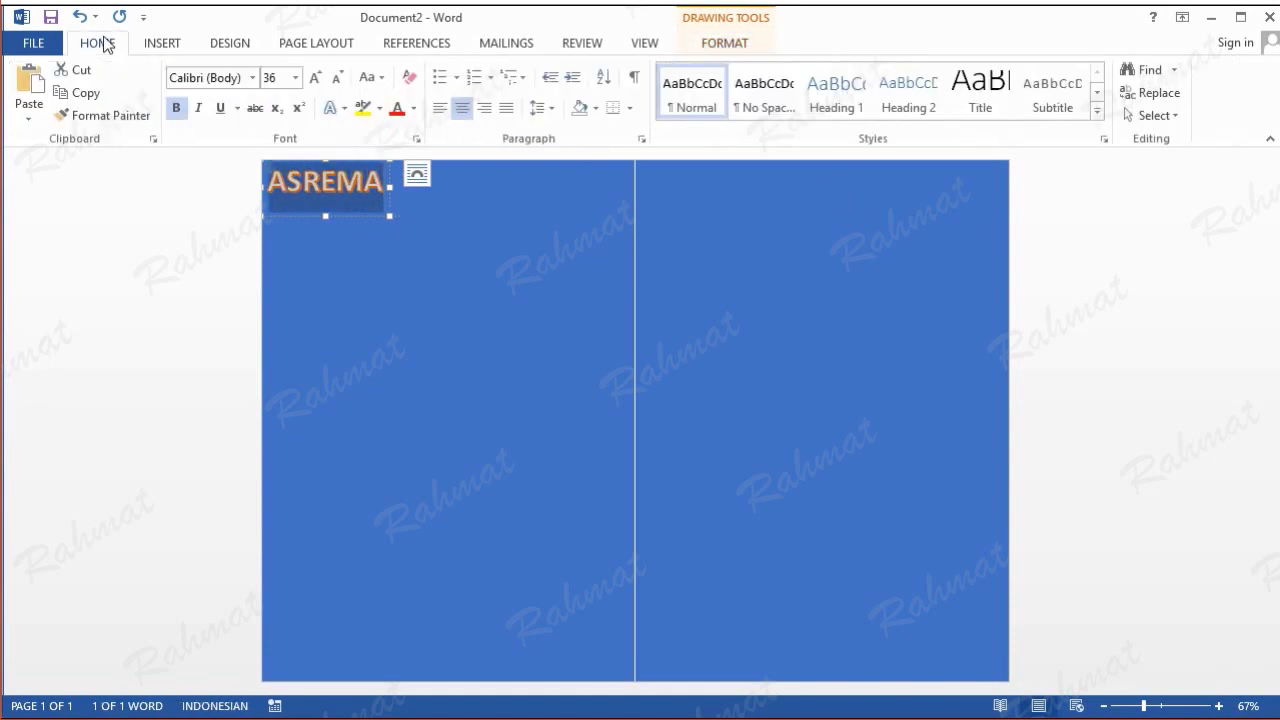
left_click(253, 78)
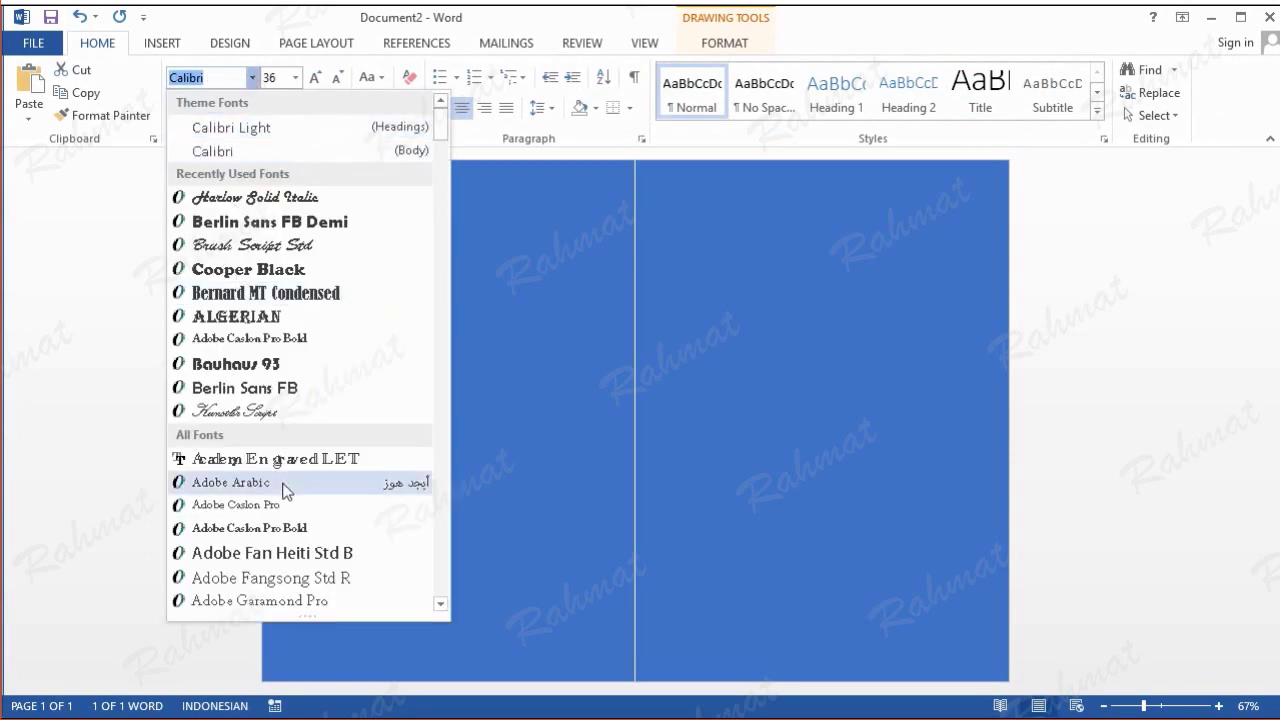
scroll(286, 490, "down", 4)
scroll(286, 490, "down", 1)
scroll(286, 490, "down", 3)
scroll(286, 495, "down", 2)
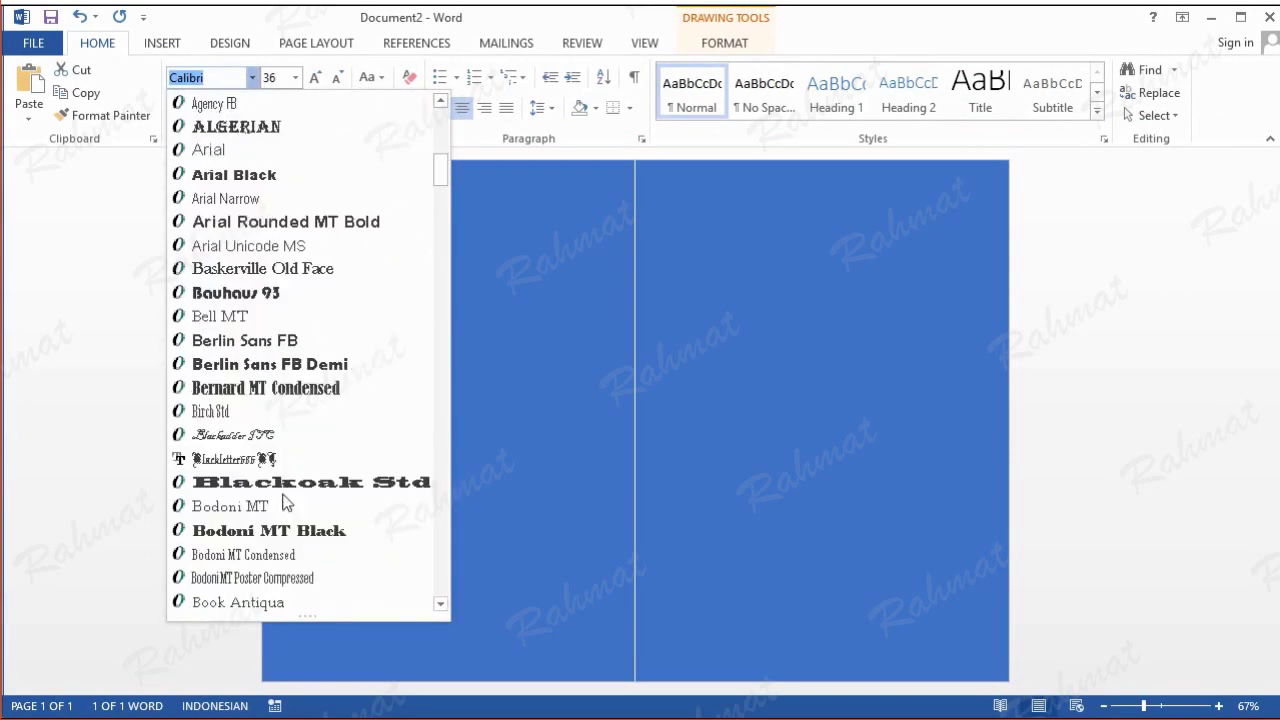
scroll(286, 500, "down", 1)
scroll(285, 500, "down", 3)
scroll(285, 500, "down", 2)
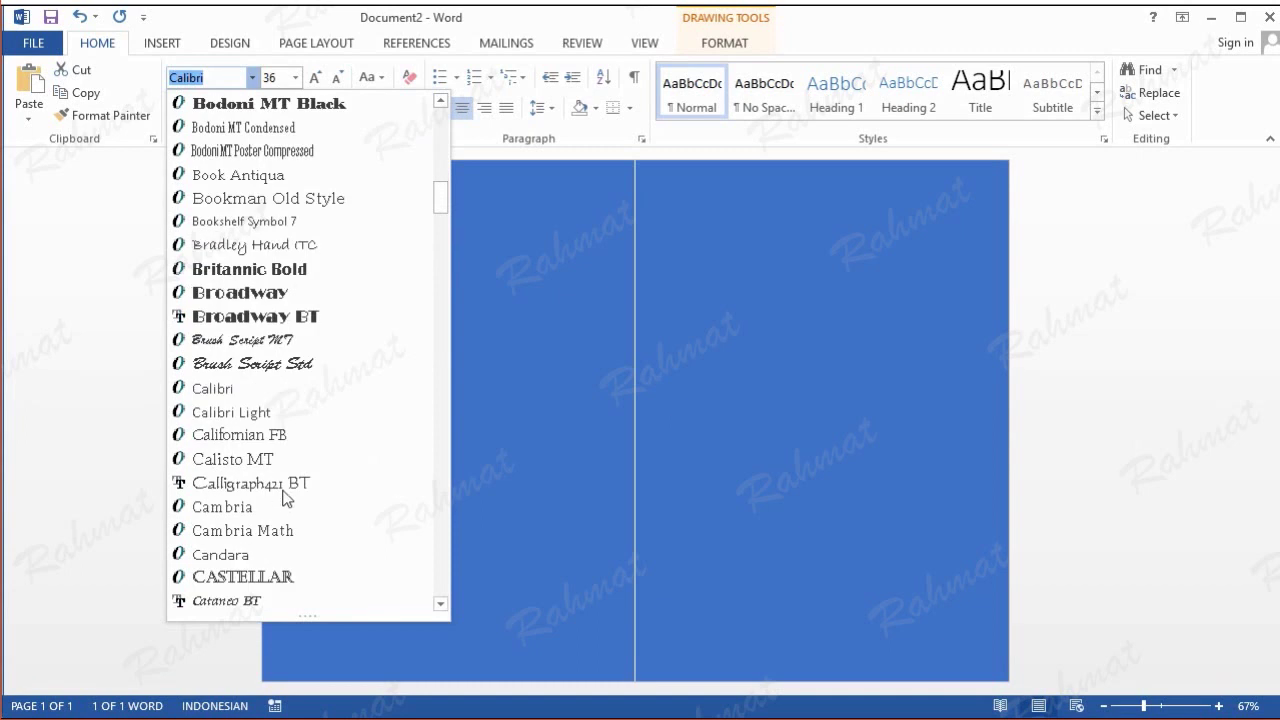
left_click(292, 365)
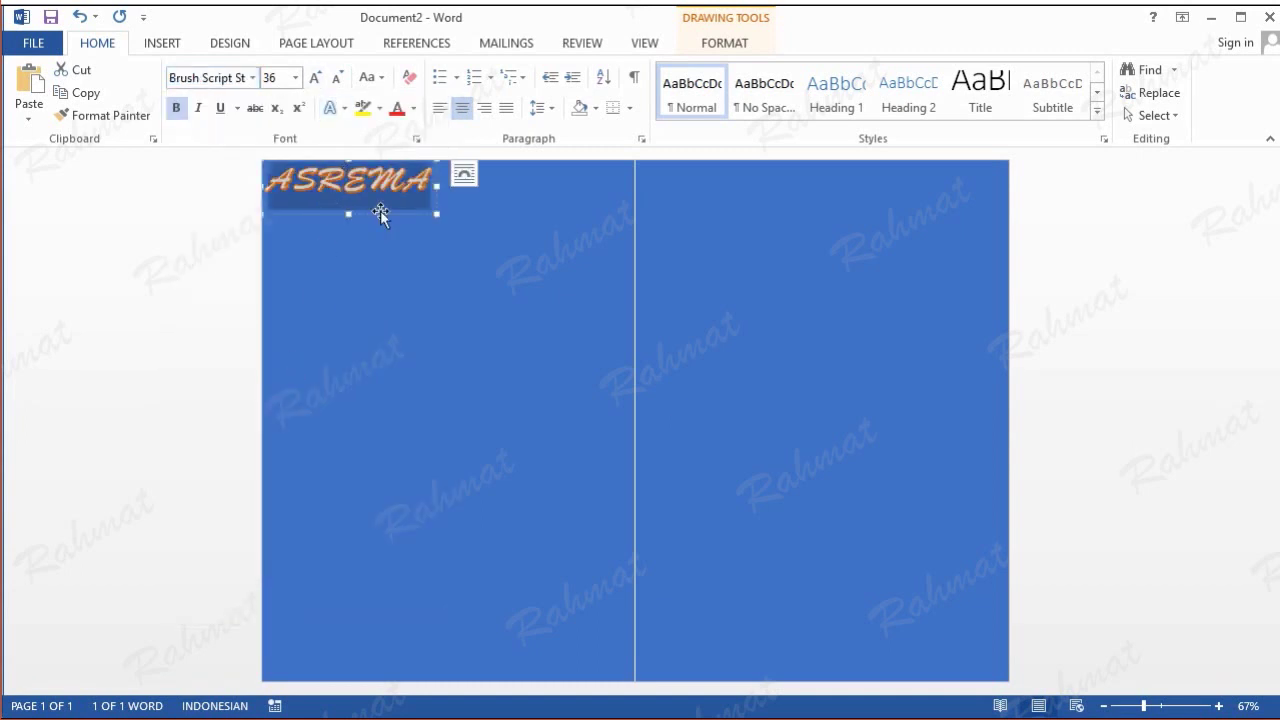
Step: Move the ASREMA title to the top-left of the right panel
mouse_move(386, 216)
left_mouse_down()
mouse_move(406, 209)
mouse_move(557, 249)
mouse_move(677, 186)
mouse_move(806, 209)
mouse_move(788, 209)
left_mouse_up()
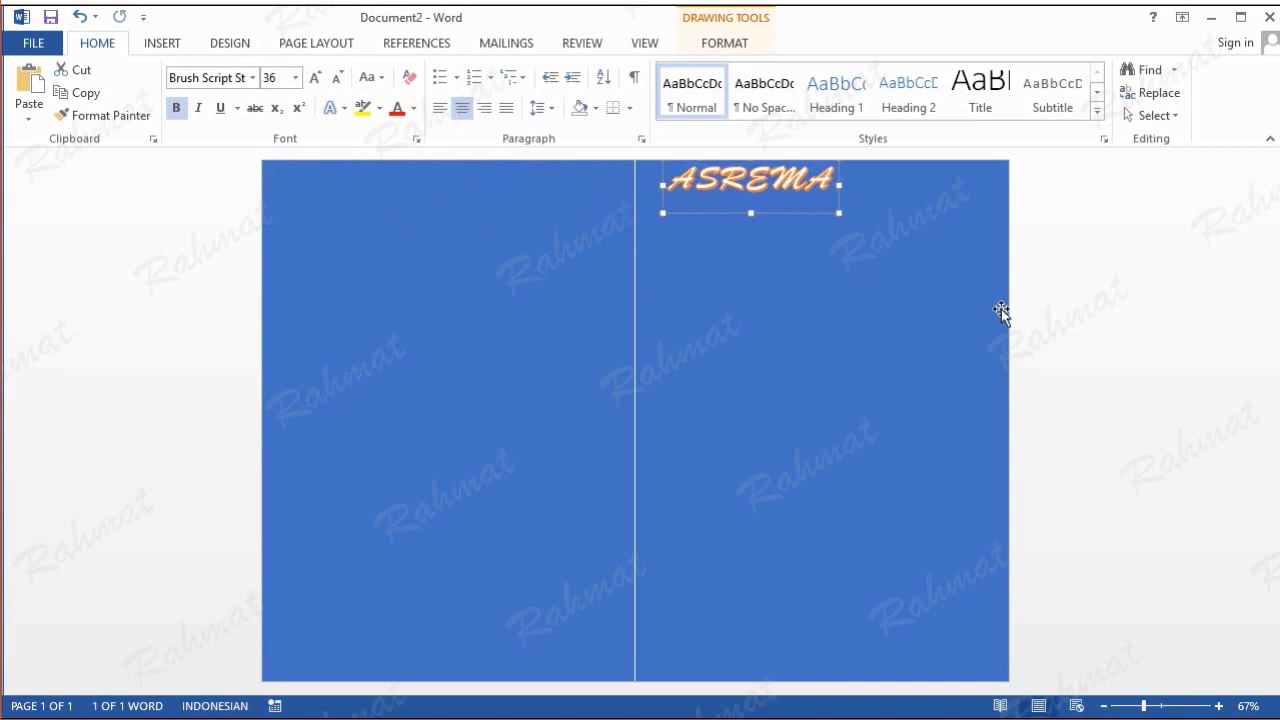
key("Left")
key("Left")
key("Left")
key("Left")
key("Left")
key("Left")
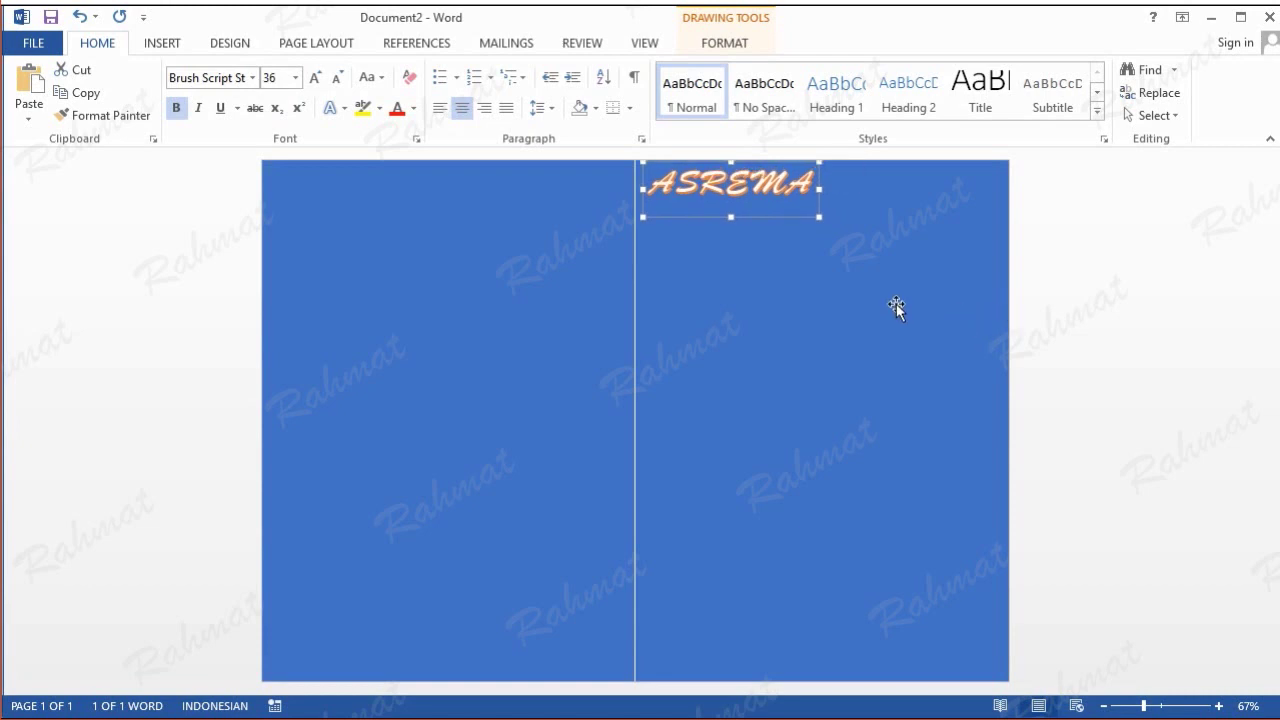
left_click(1115, 320)
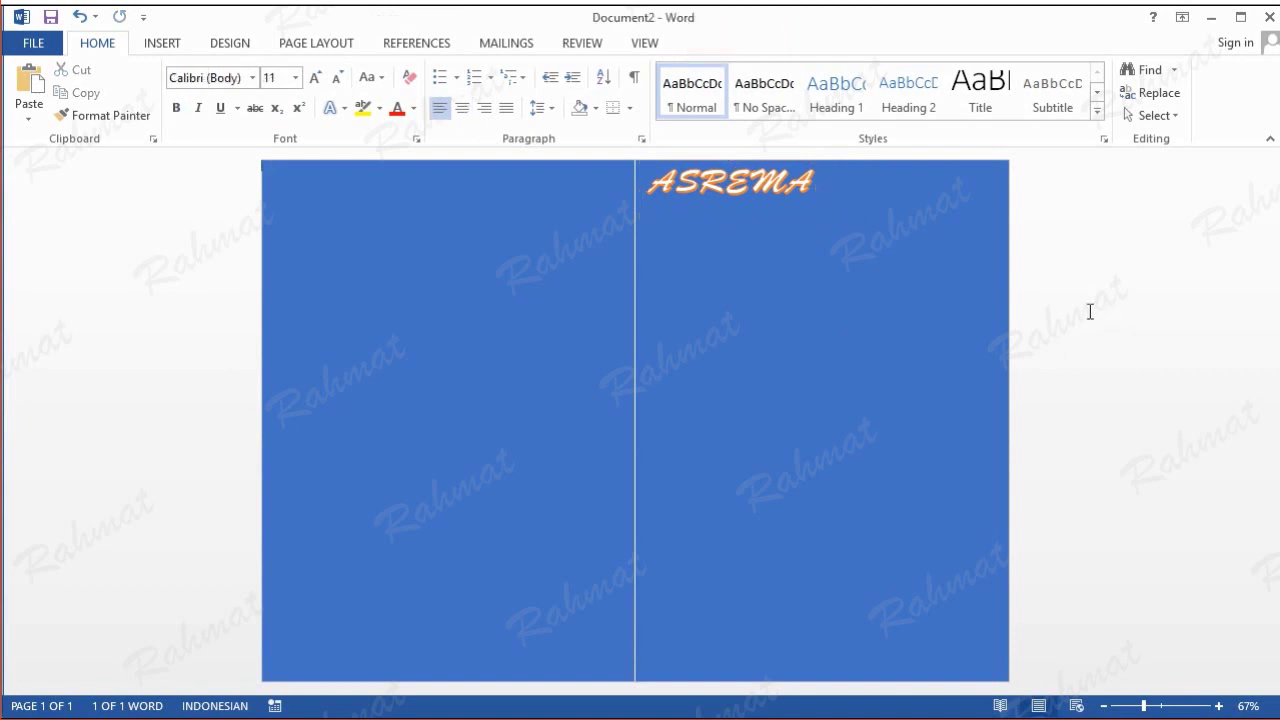
left_click(155, 48)
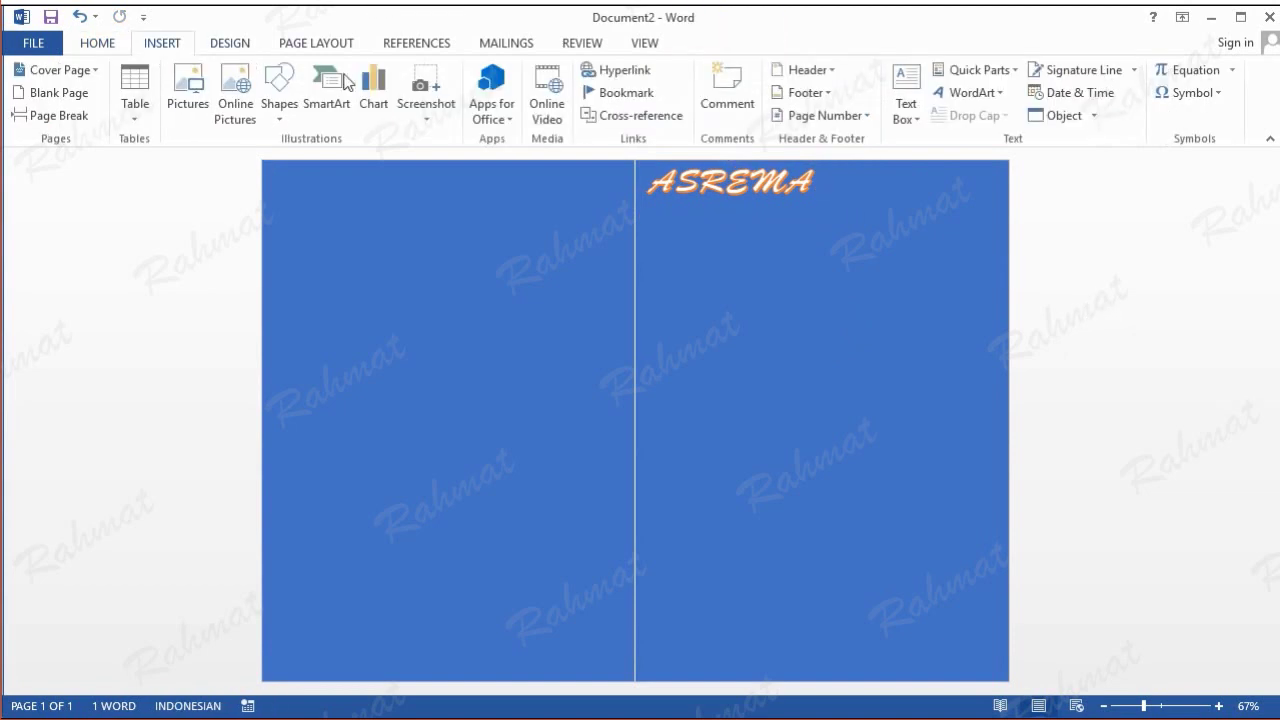
Step: Insert dark shadowed WordArt with the text TOUR AND TRAVEL
left_click(999, 96)
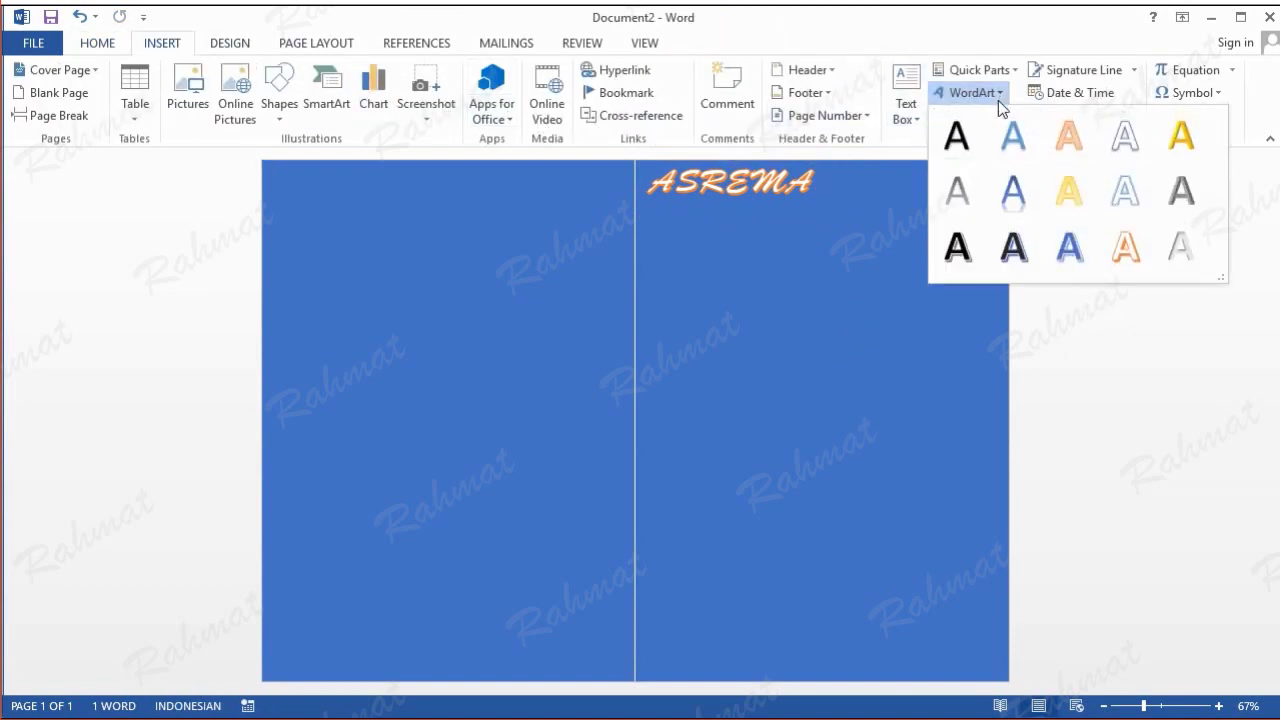
left_click(962, 240)
key("Delete")
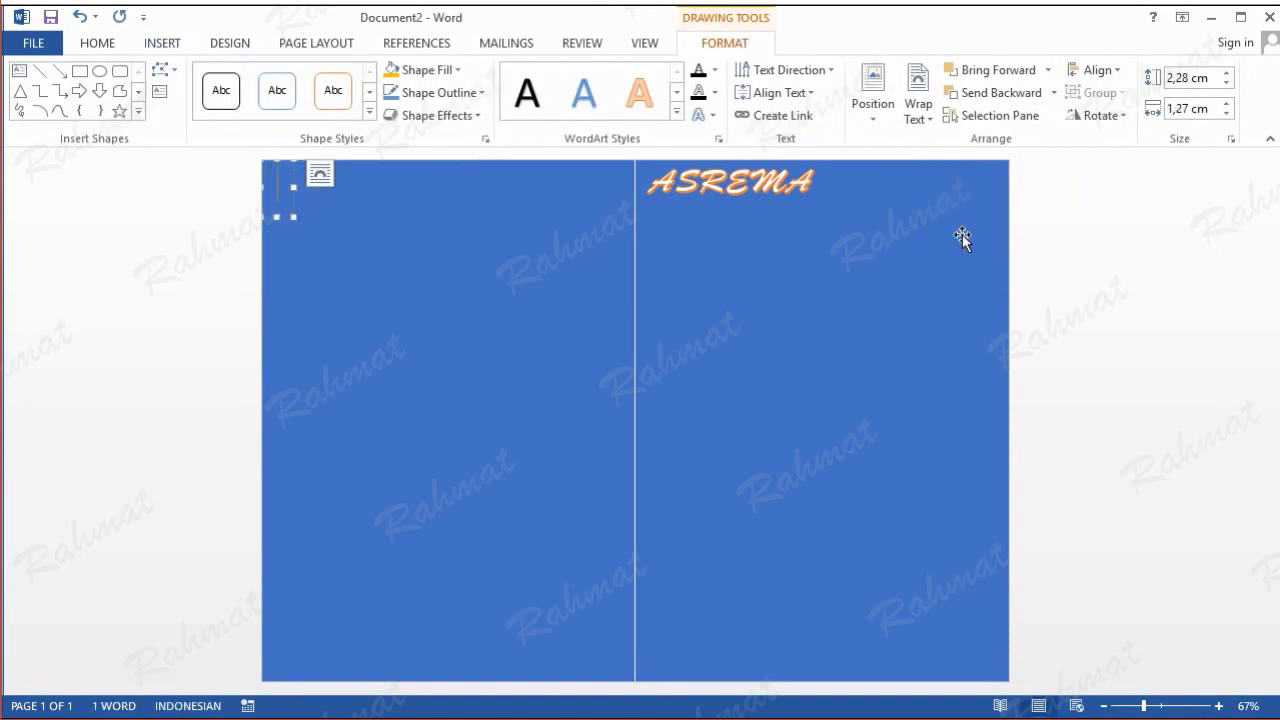
type("t")
key("BackSpace")
type("TOUR AND")
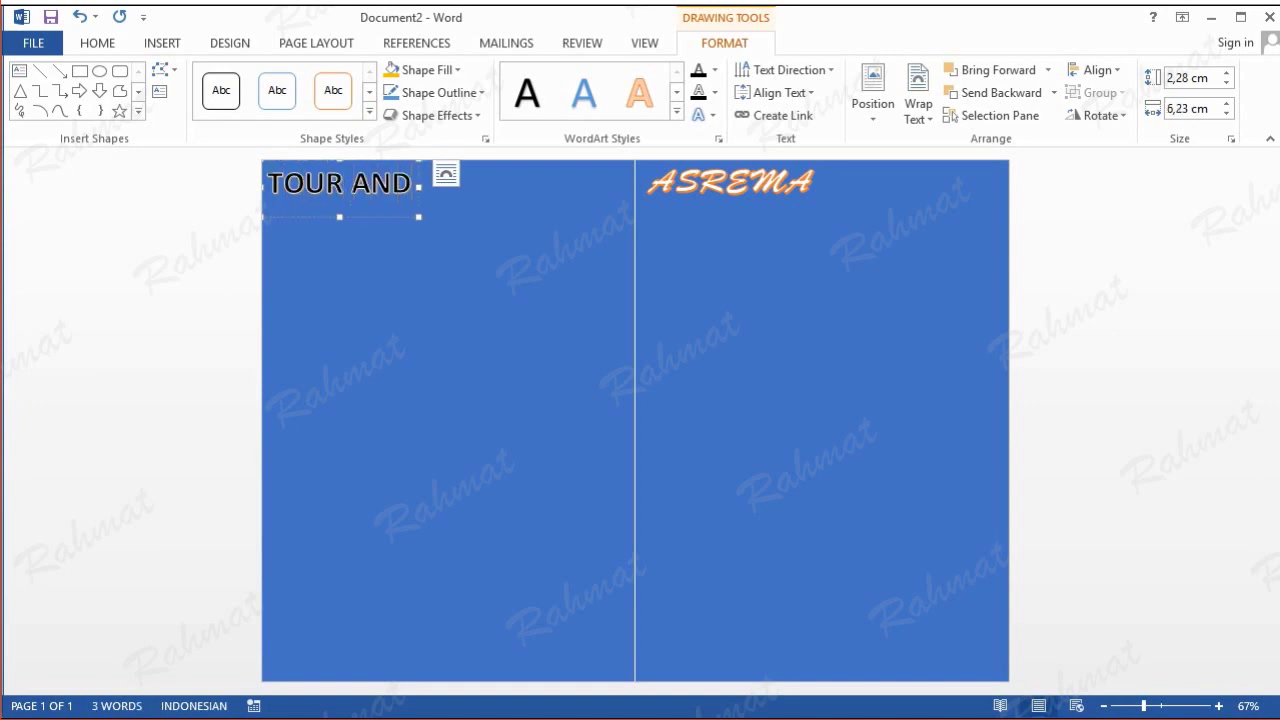
type(" TRAVE")
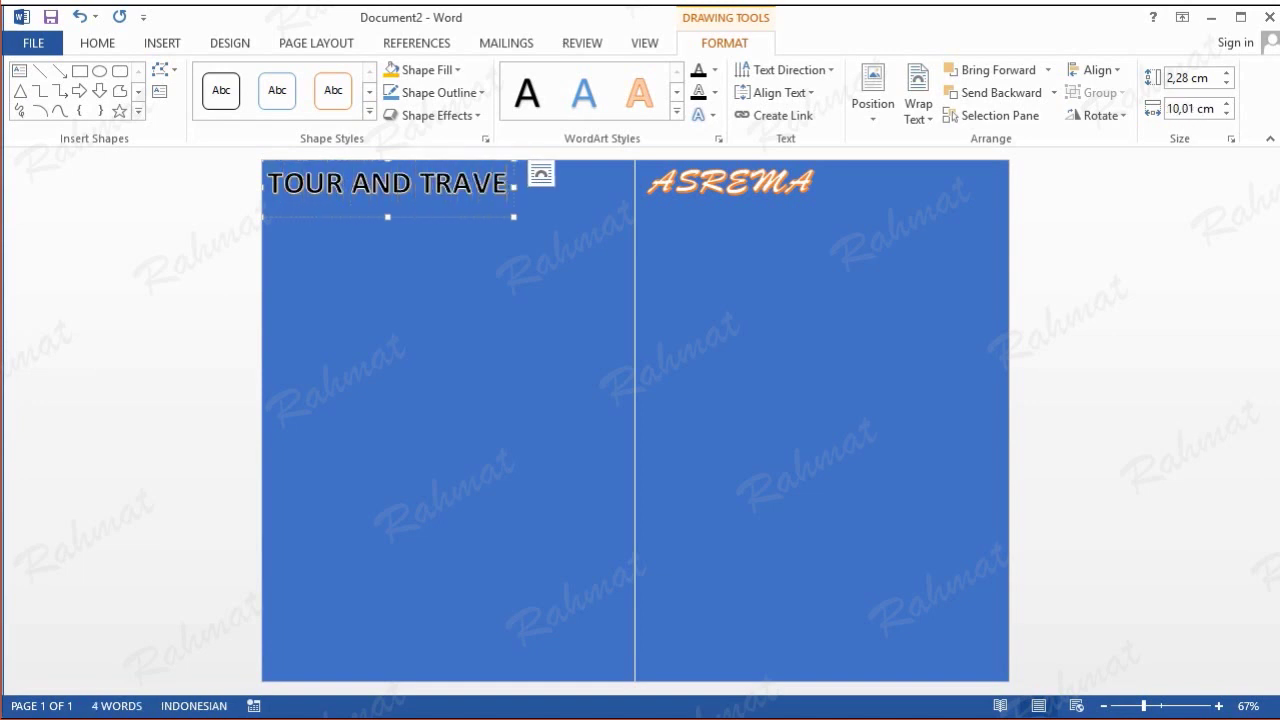
type("L")
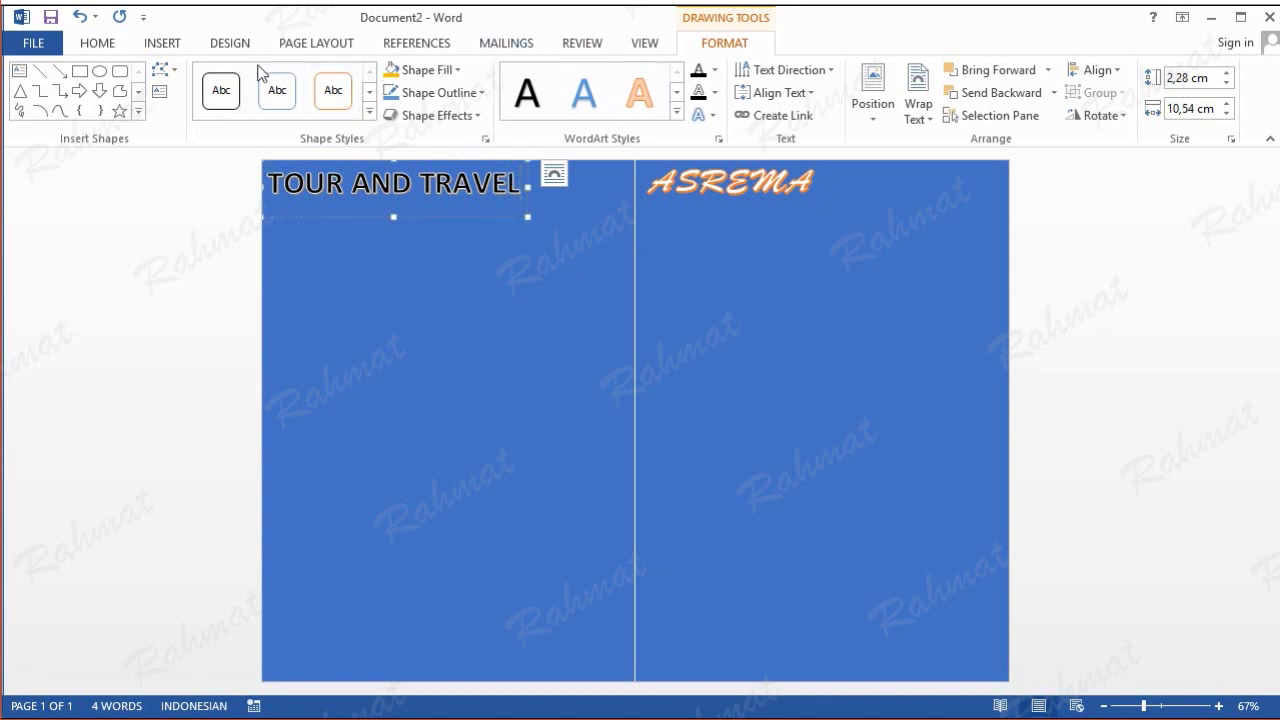
Step: Format the TOUR AND TRAVEL text as Berlin Sans FB Demi, 24 pt
left_click(117, 52)
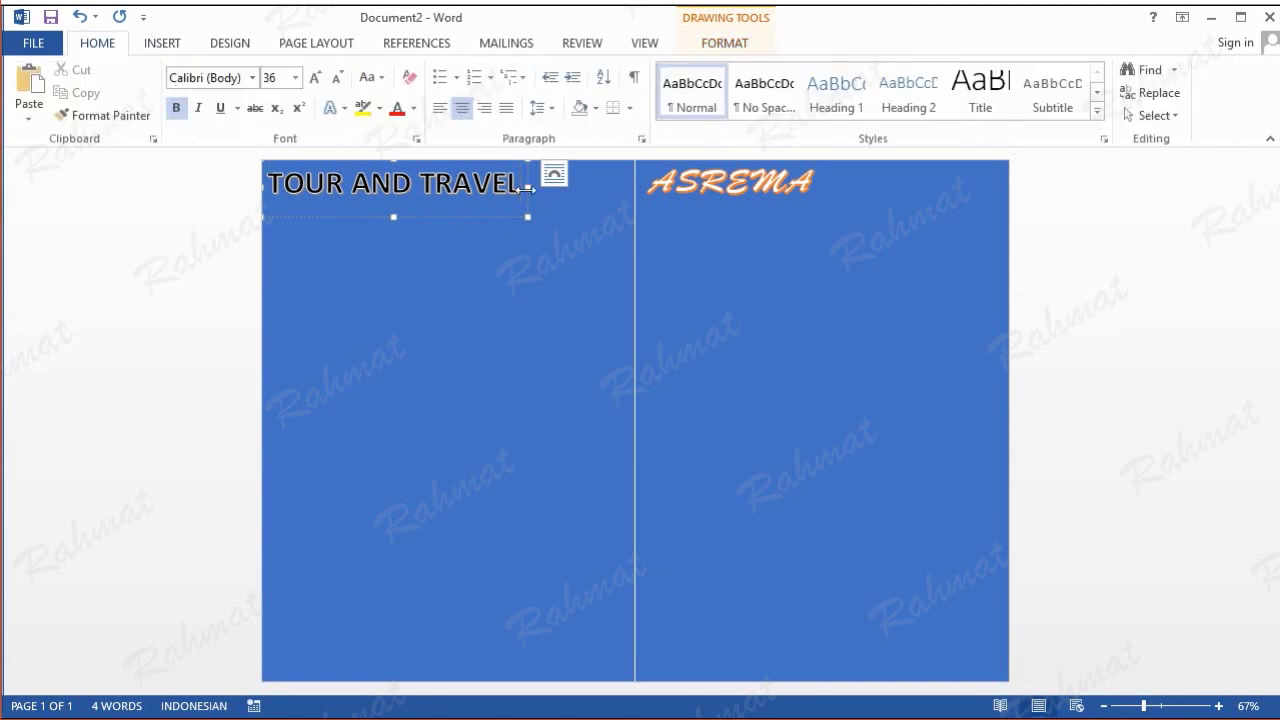
left_click_drag(522, 183, 222, 182)
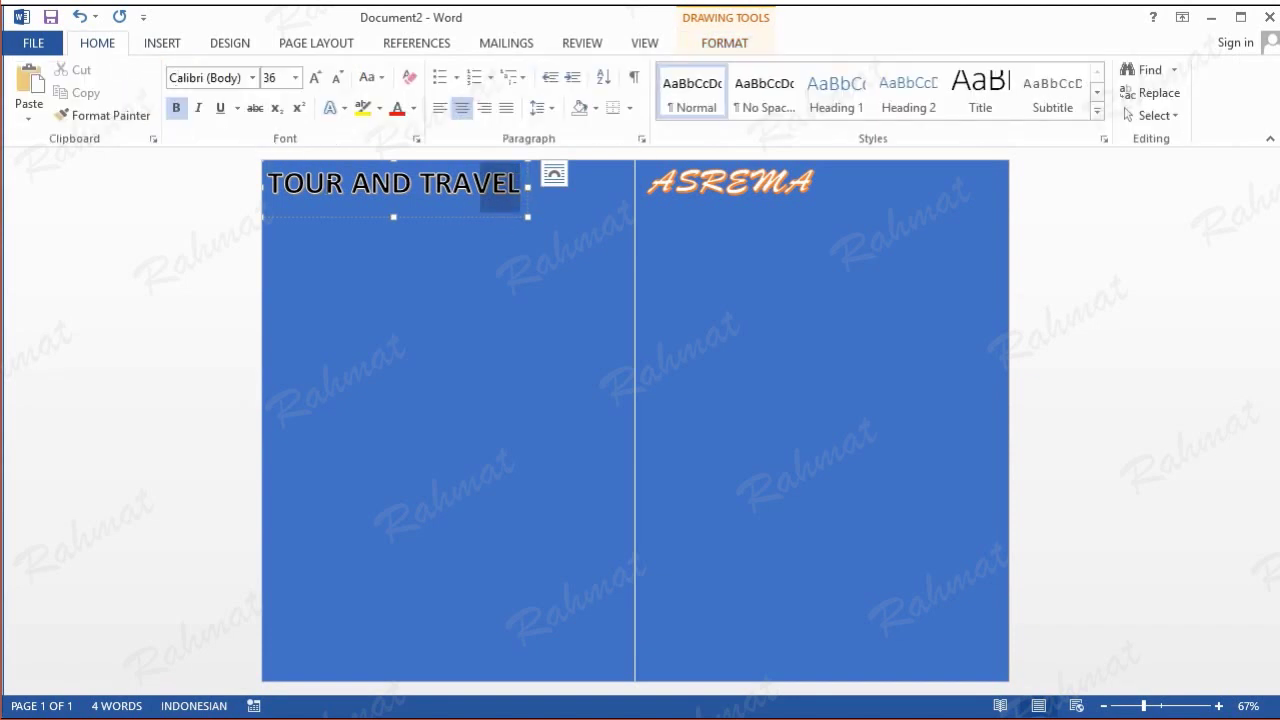
left_click(252, 78)
scroll(293, 272, "down", 2)
scroll(293, 272, "down", 2)
scroll(340, 360, "down", 4)
scroll(294, 420, "down", 2)
scroll(295, 410, "down", 1)
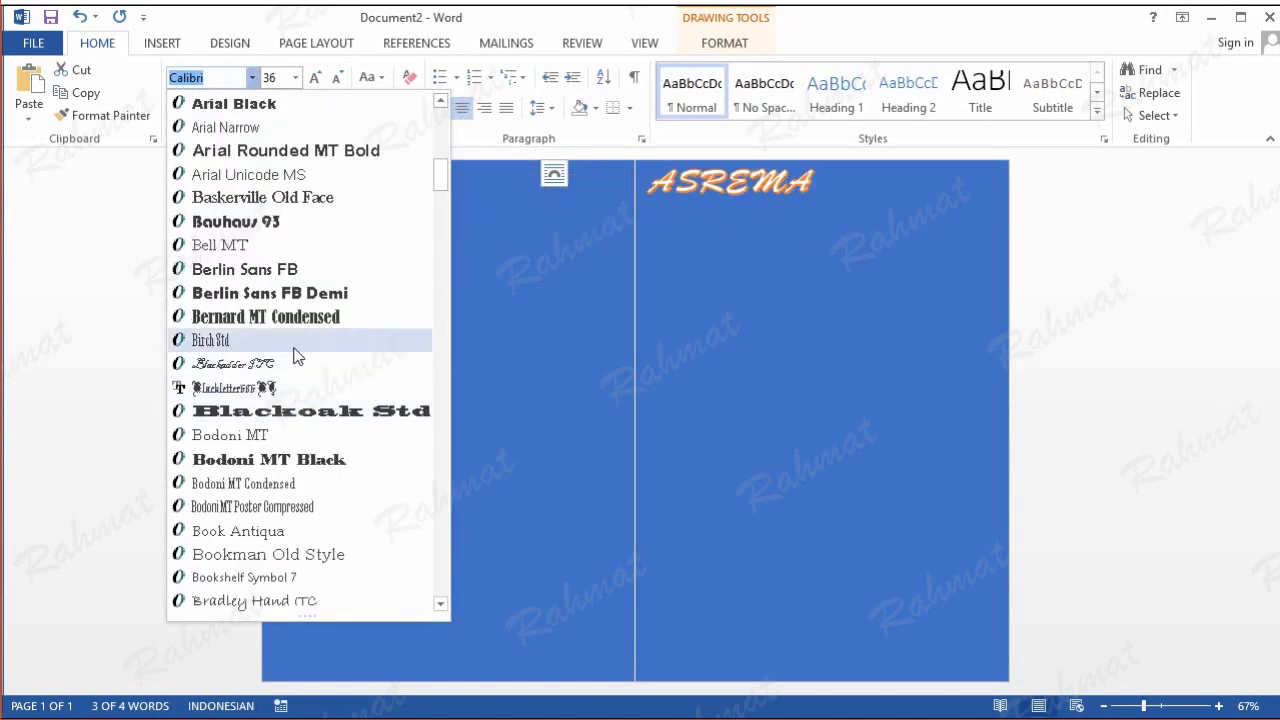
left_click(300, 293)
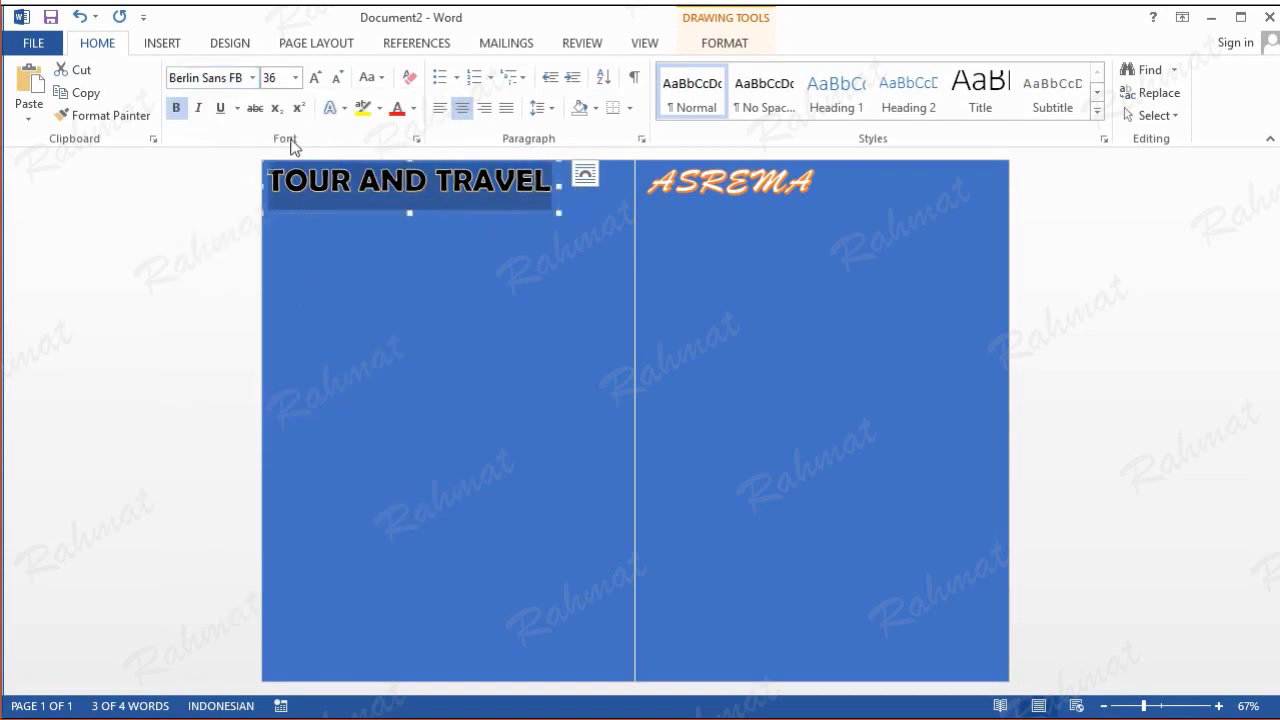
left_click(295, 78)
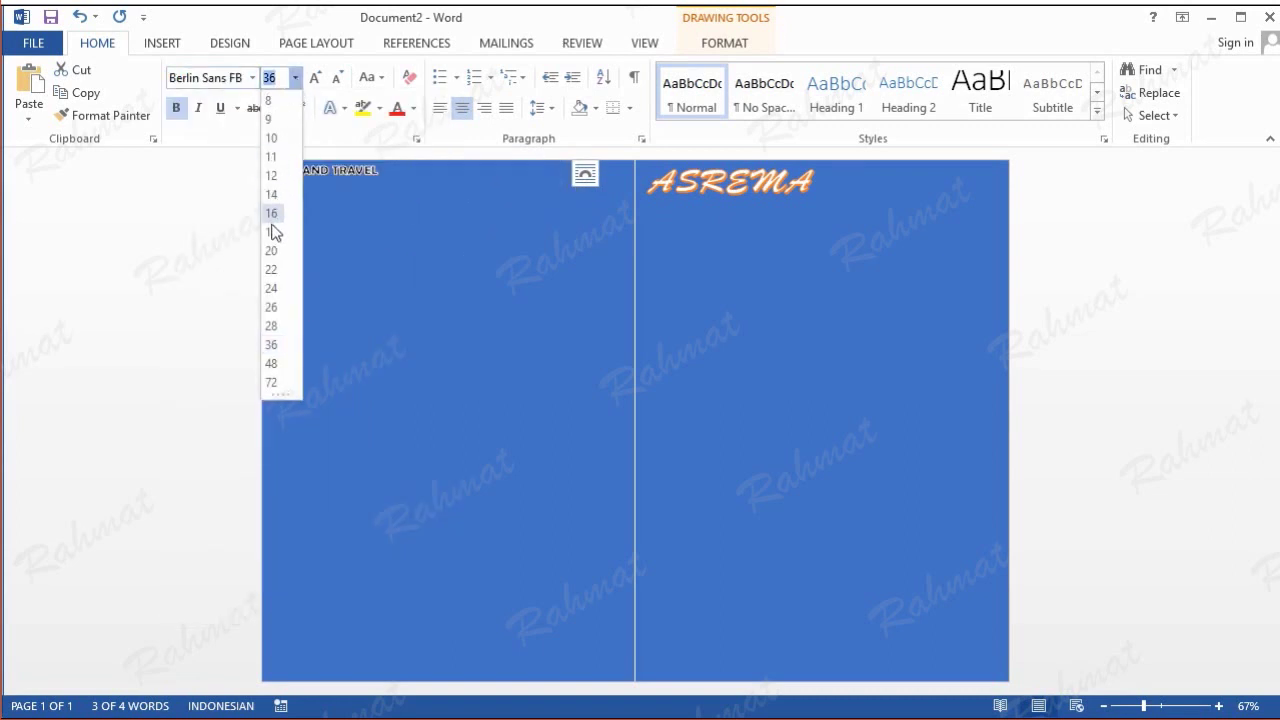
left_click(271, 288)
Step: Move the TOUR AND TRAVEL box into the right panel directly beneath ASREMA
left_click(424, 202)
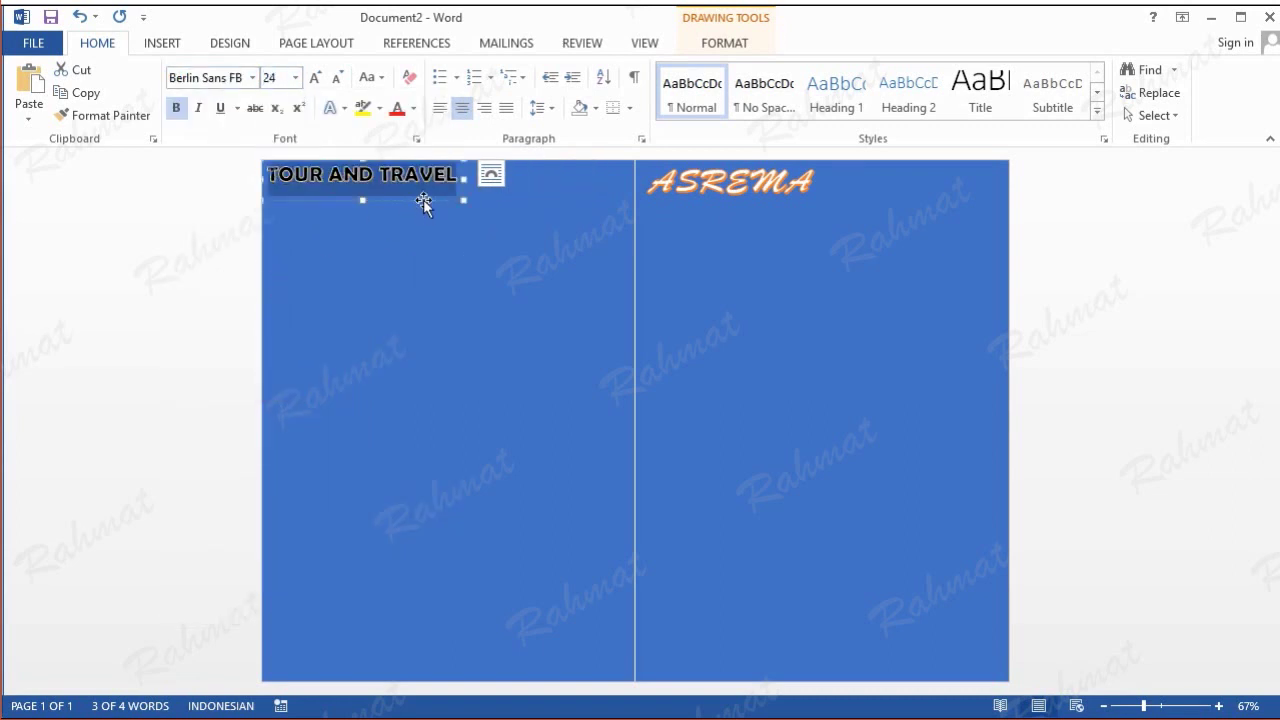
left_click_drag(423, 199, 820, 248)
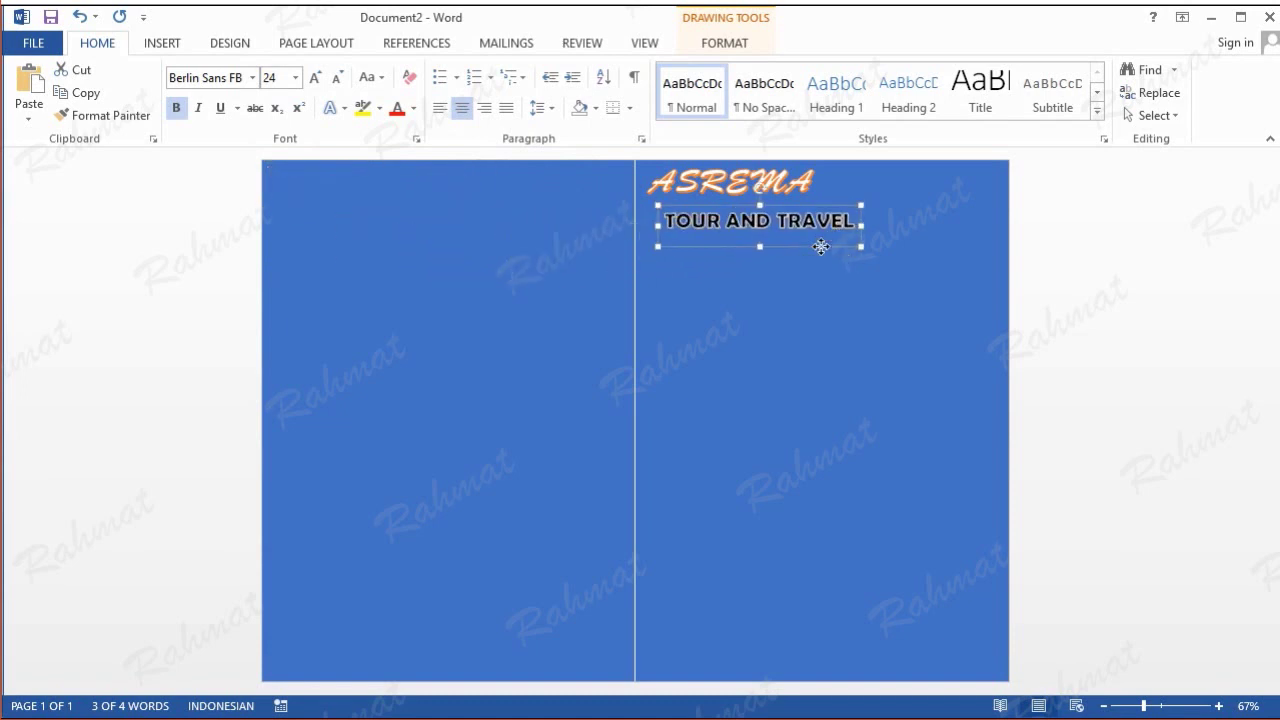
key("Left")
key("Left")
key("Up")
key("Up")
key("Up")
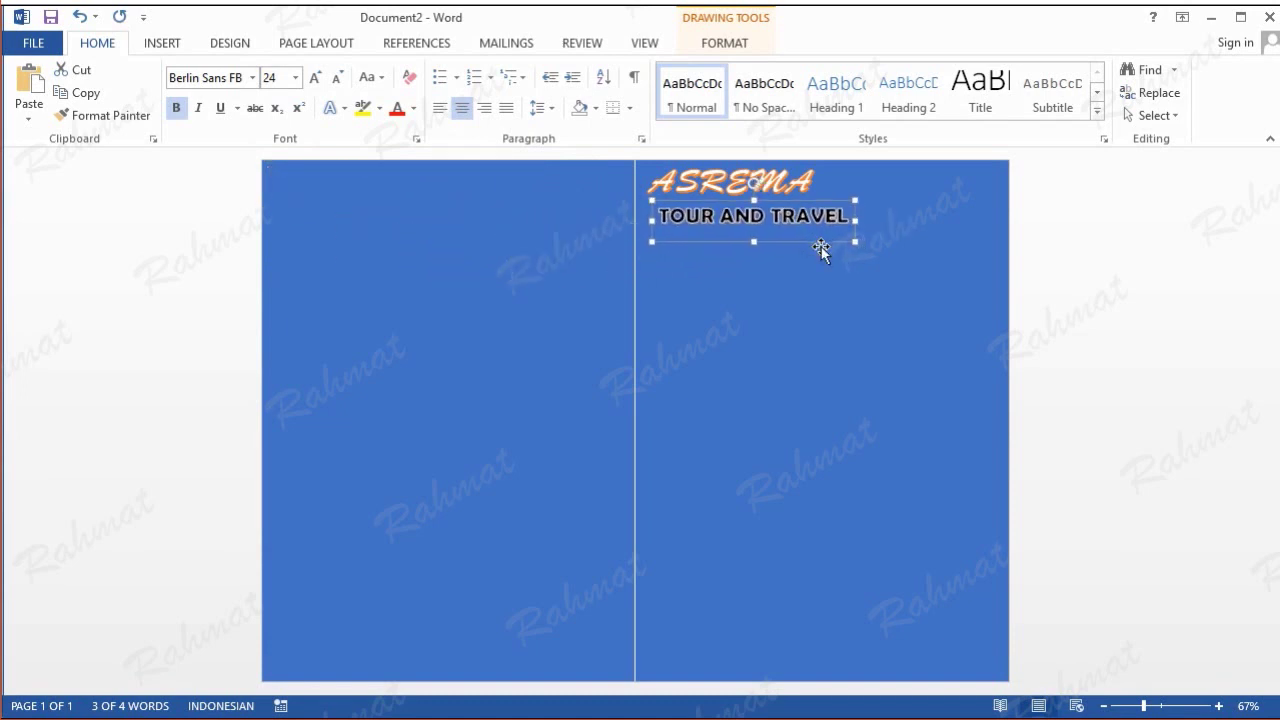
key("Up")
key("Left")
key("Left")
key("Left")
key("Left")
key("Left")
key("Left")
key("Left")
key("Left")
key("Up")
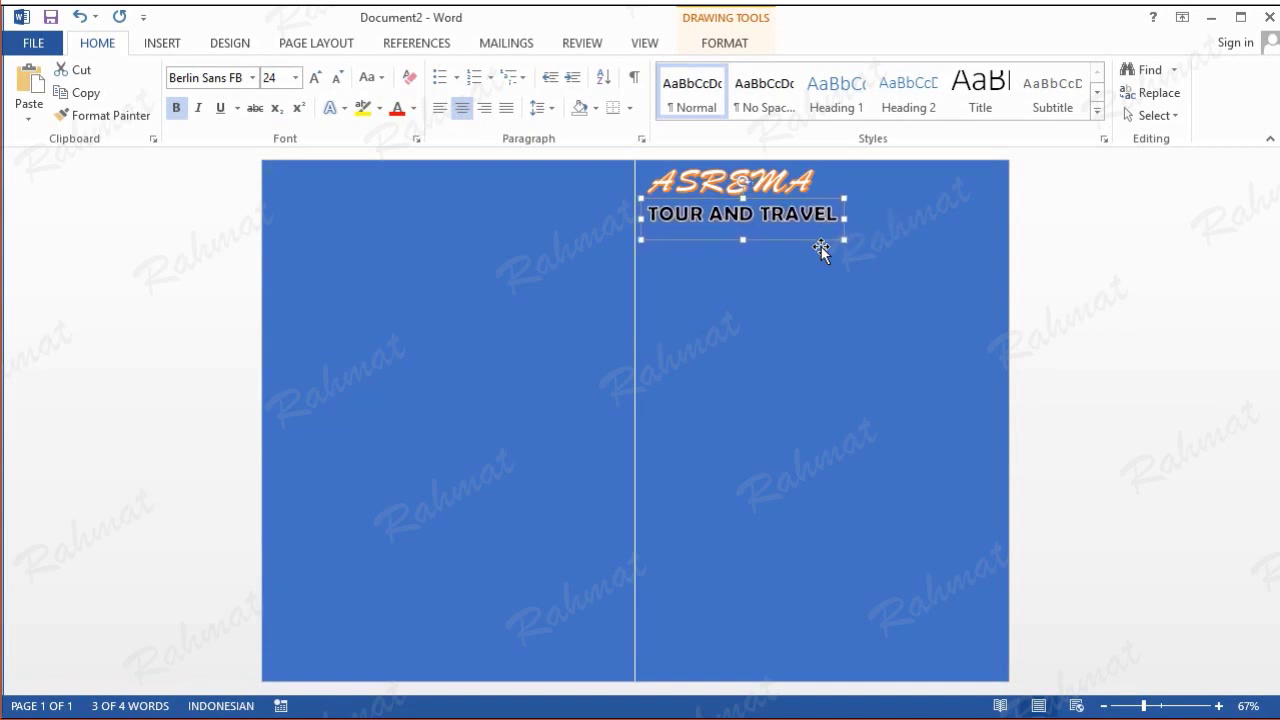
key("Up")
left_click(1115, 300)
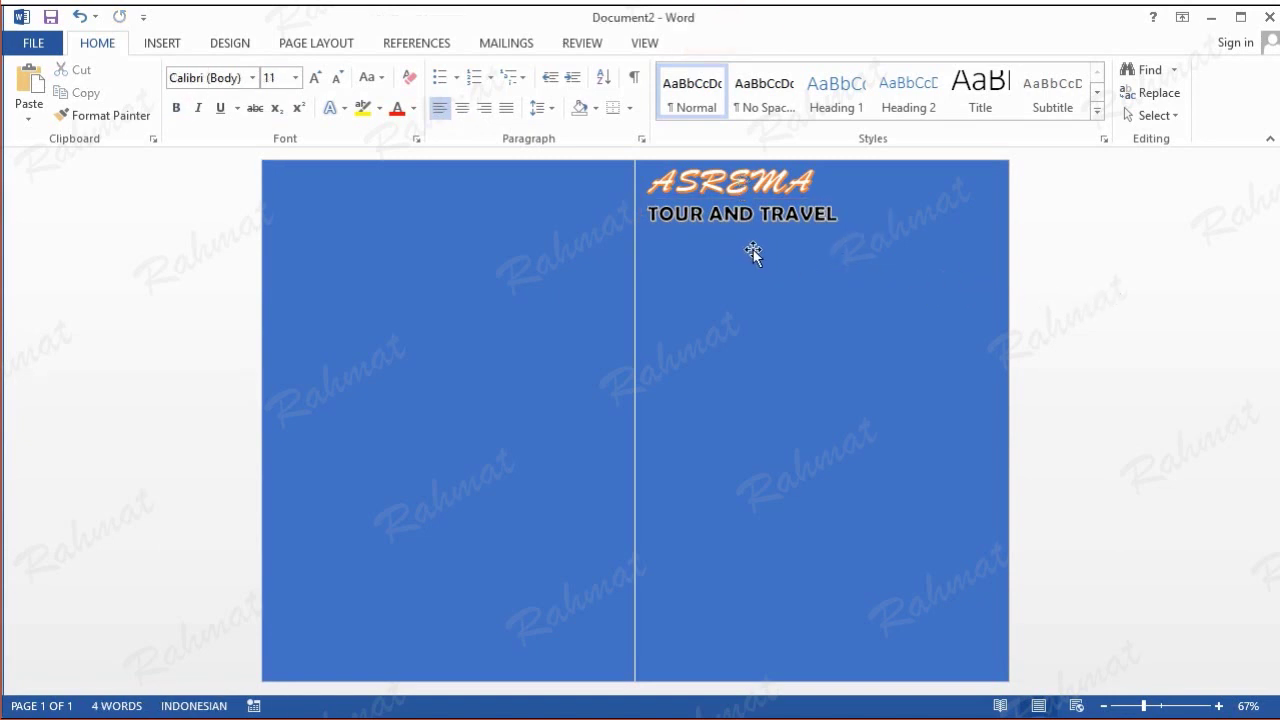
Step: Set the left blue rectangle's Shape Fill to No Fill
left_click(163, 45)
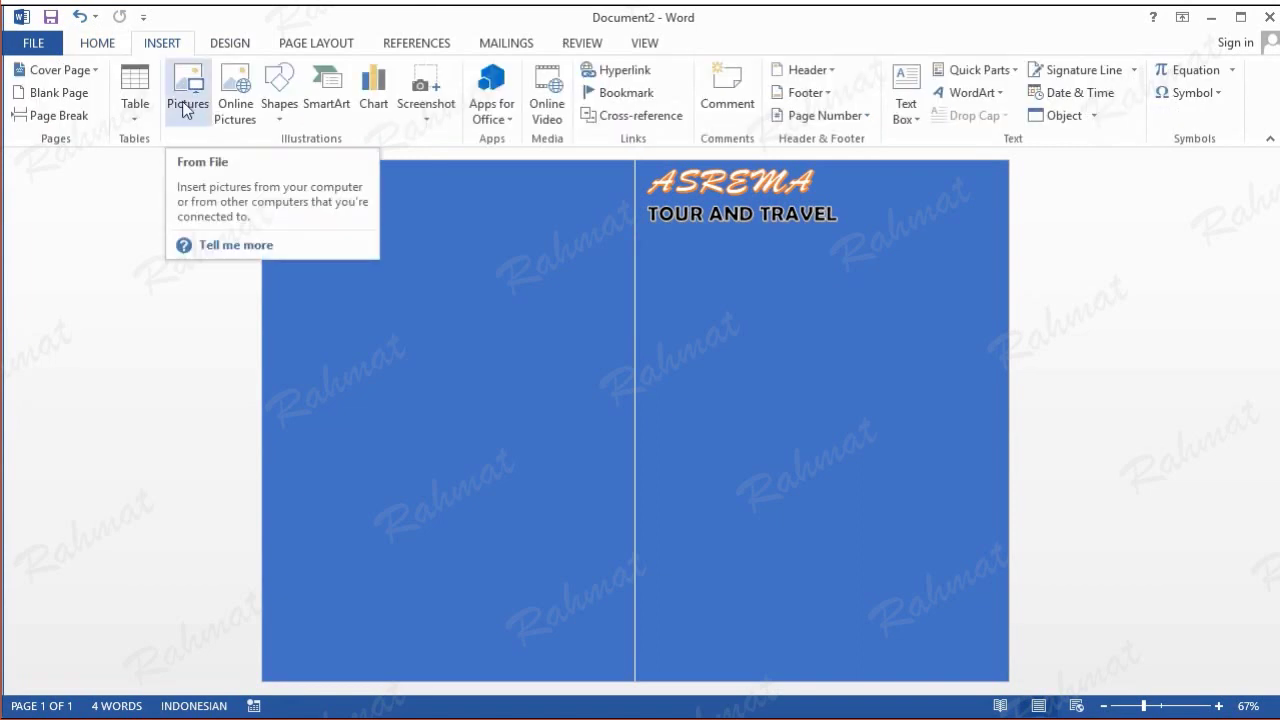
left_click(418, 204)
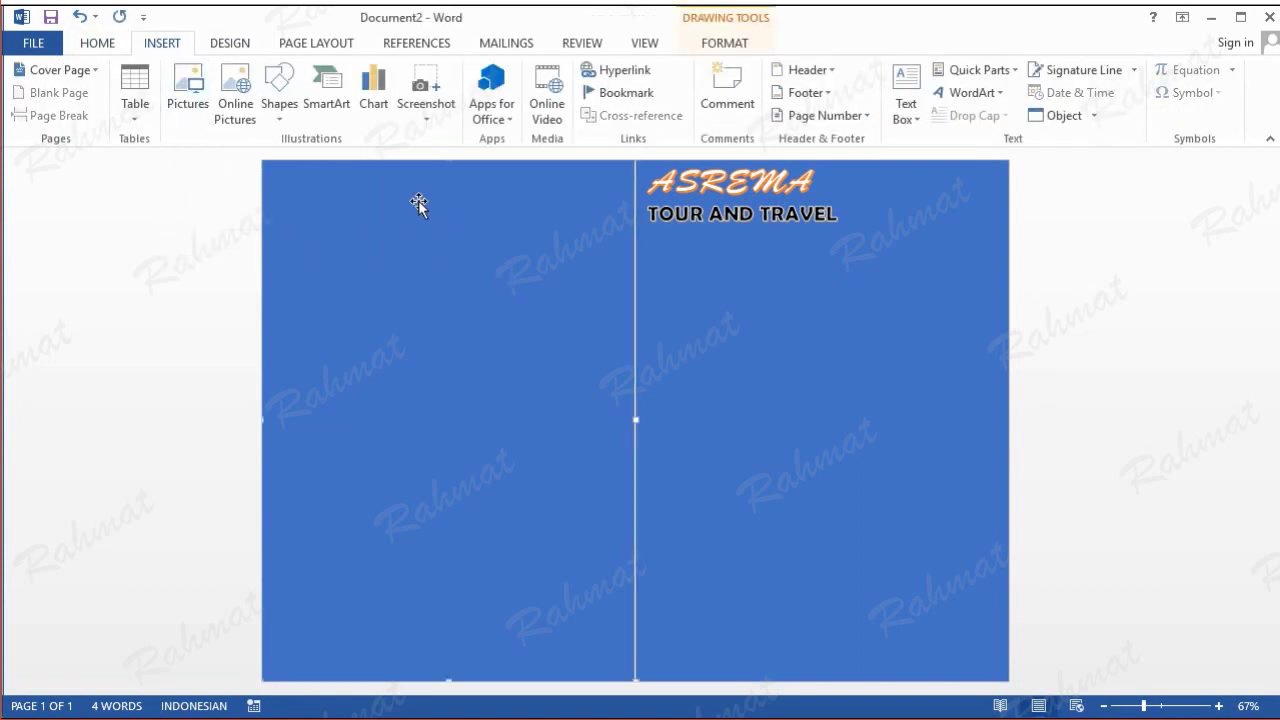
left_click(733, 50)
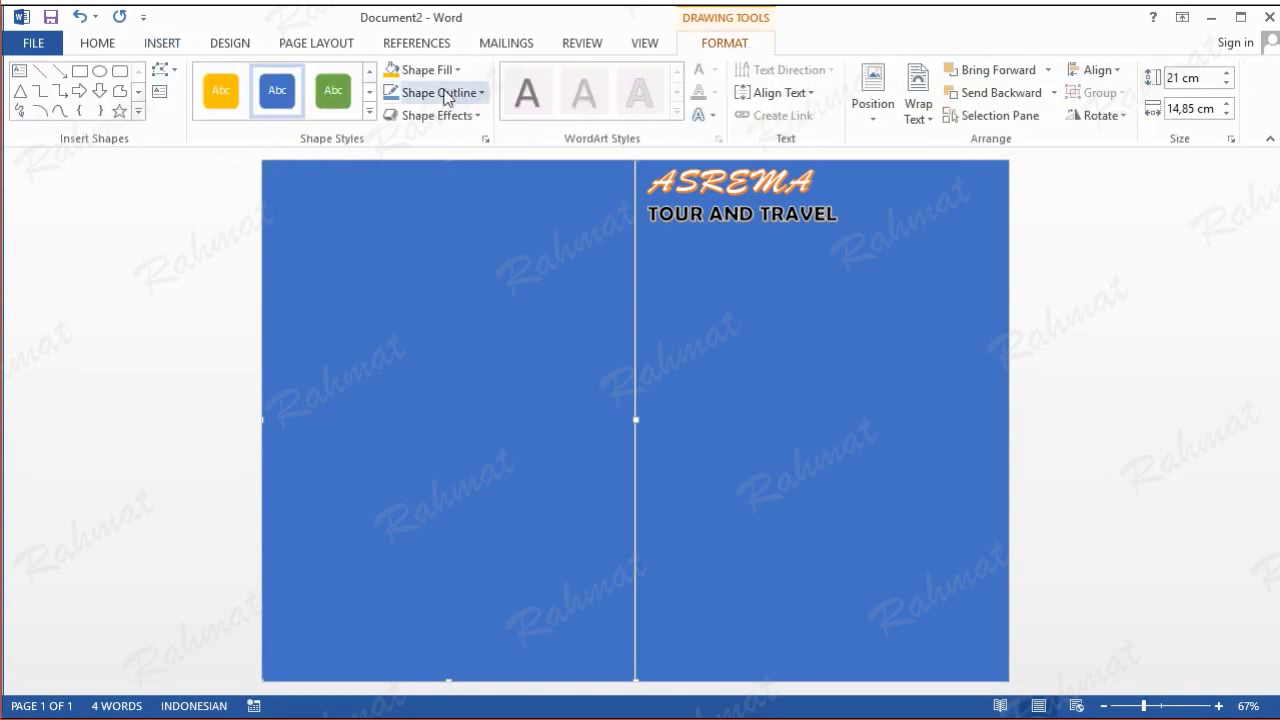
left_click(422, 70)
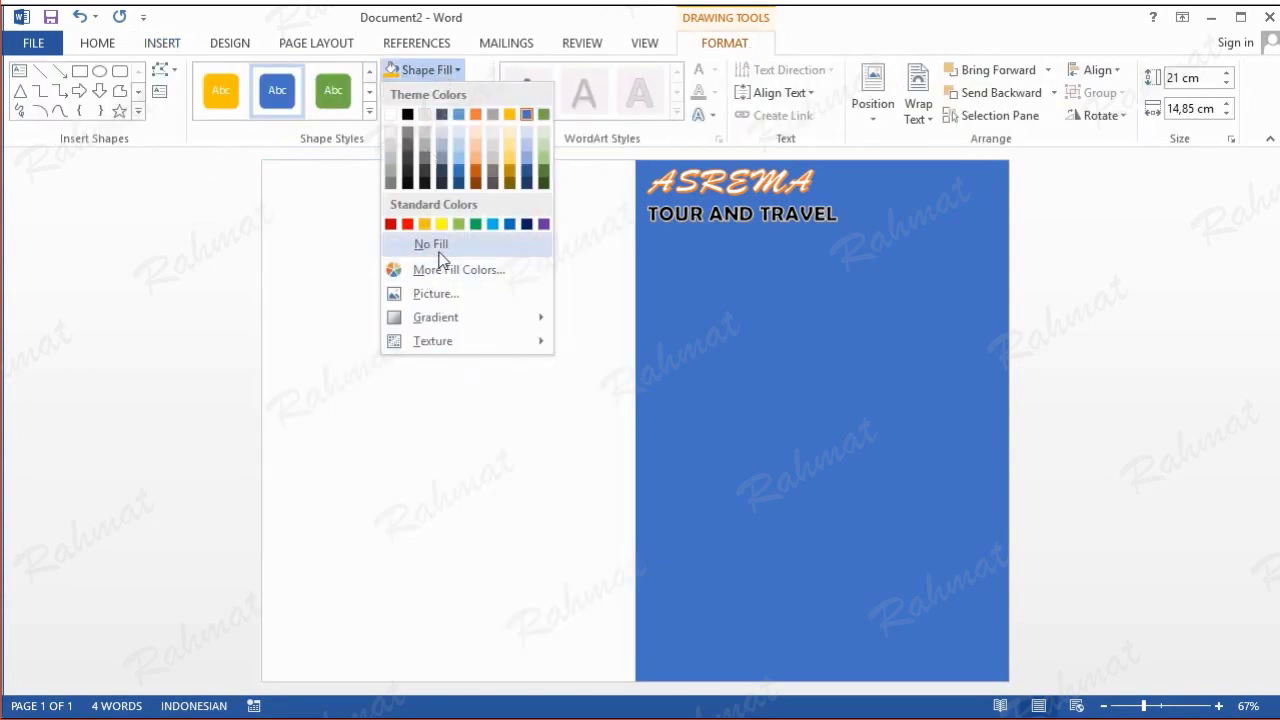
left_click(431, 244)
left_click(322, 173)
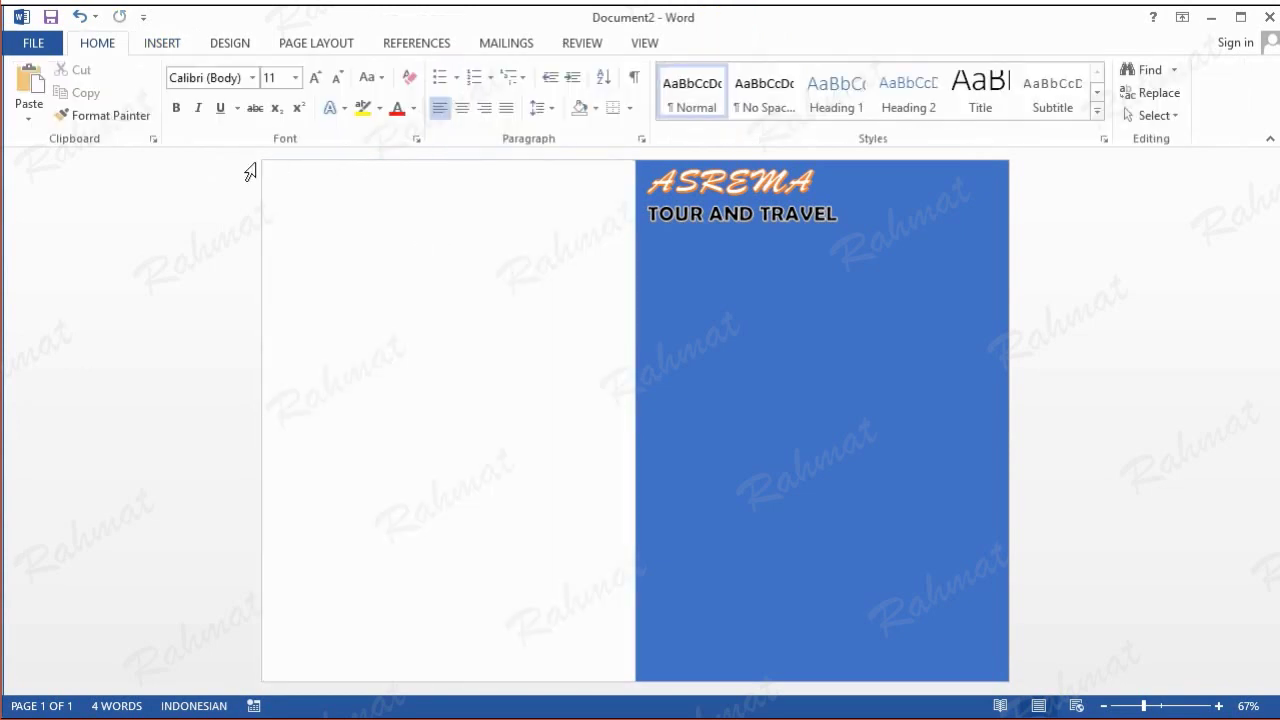
left_click(162, 43)
Step: Insert the Desert sample photo and set its wrapping to In Front of Text
left_click(175, 72)
left_click(375, 170)
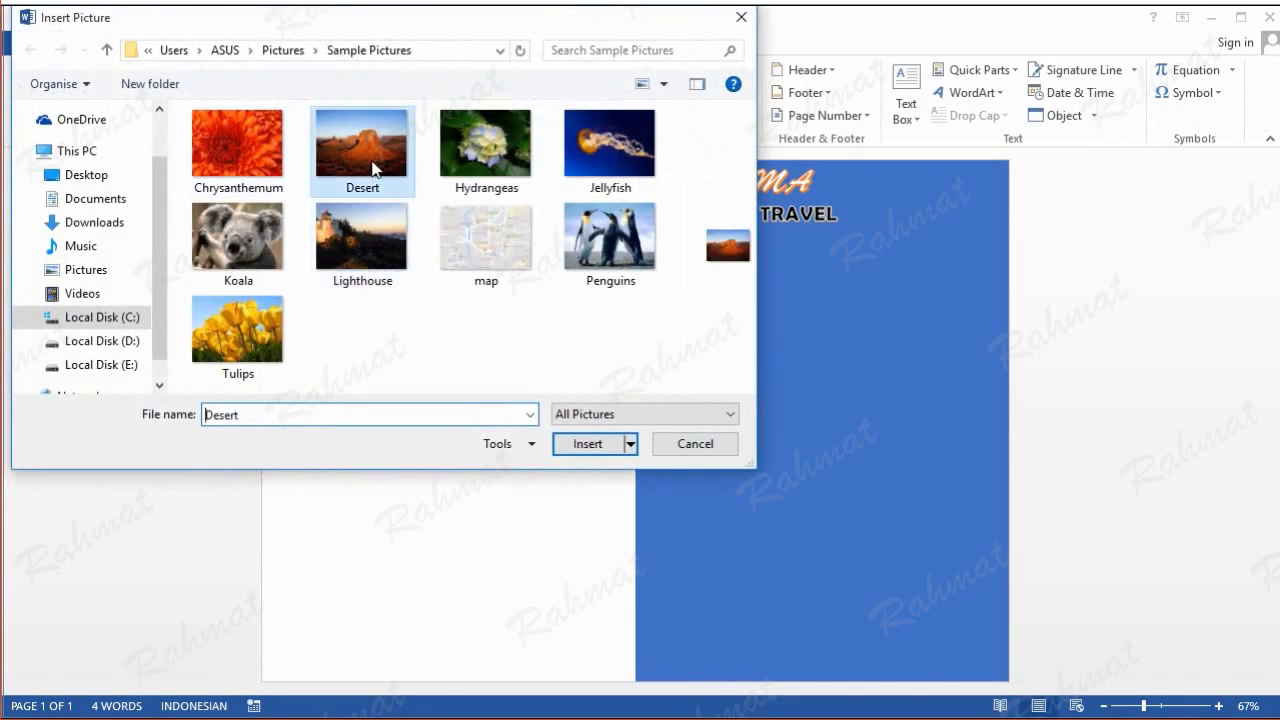
left_click(586, 444)
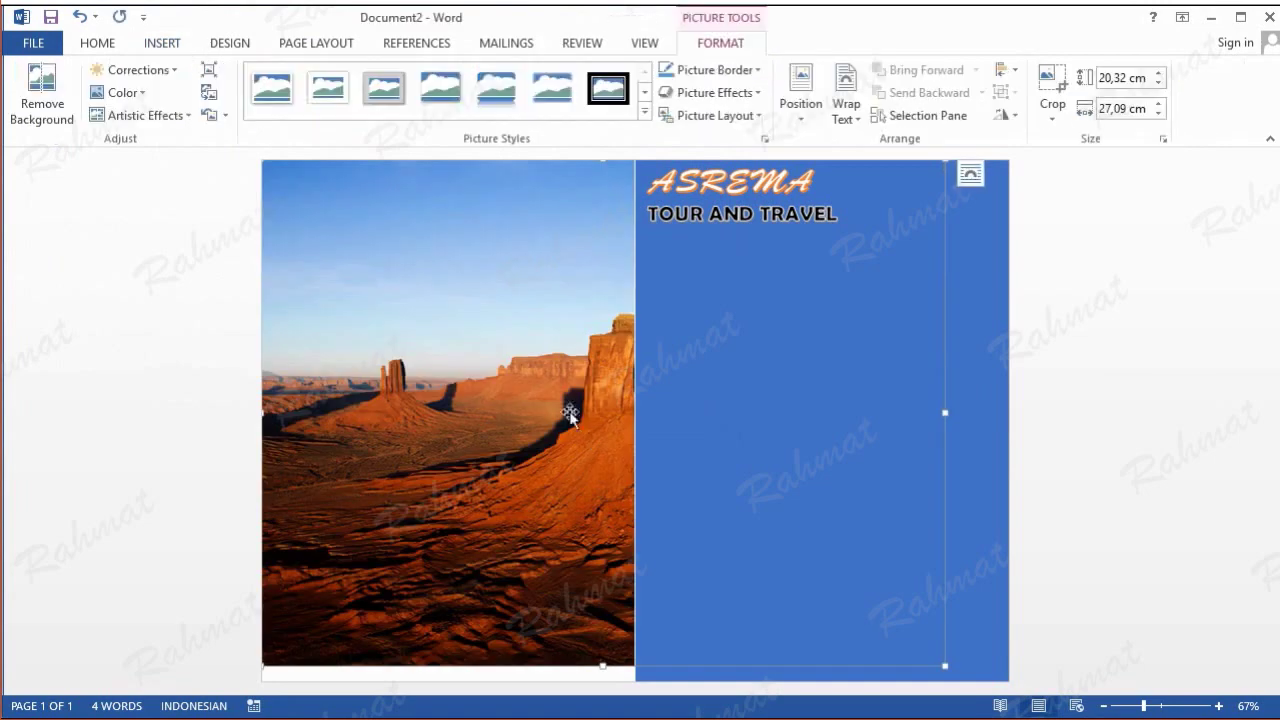
left_click(845, 108)
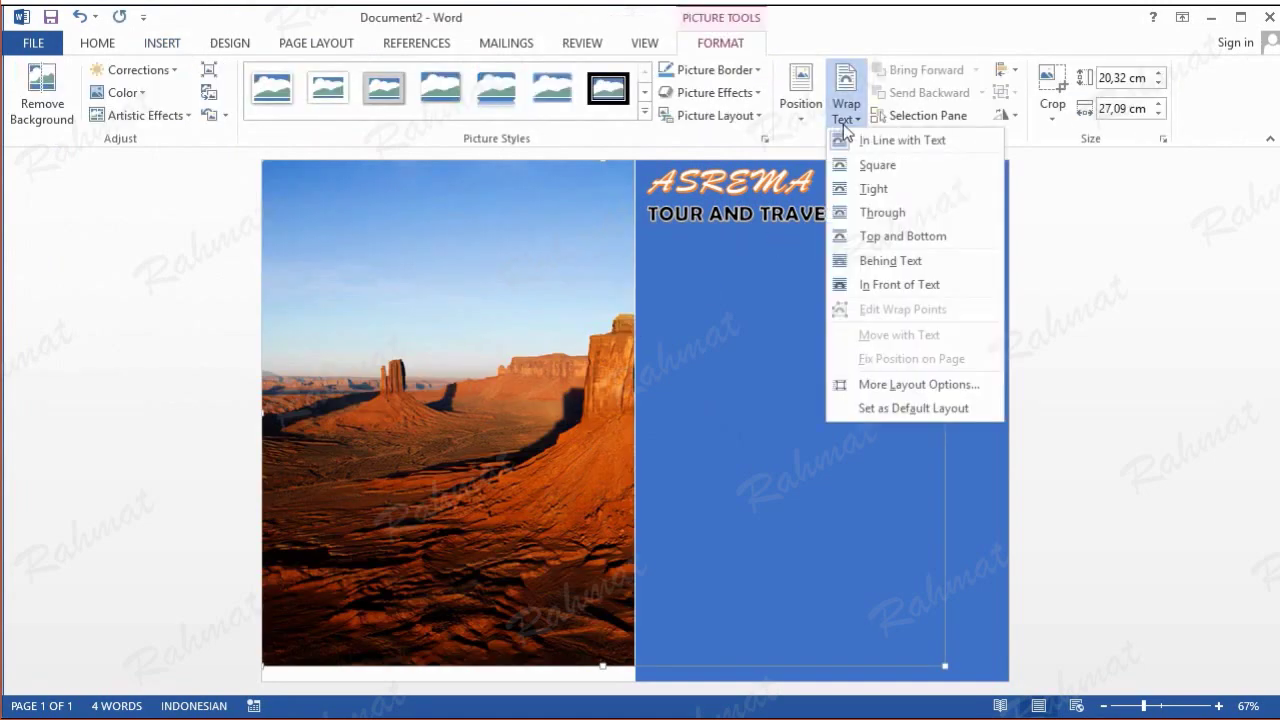
left_click(919, 280)
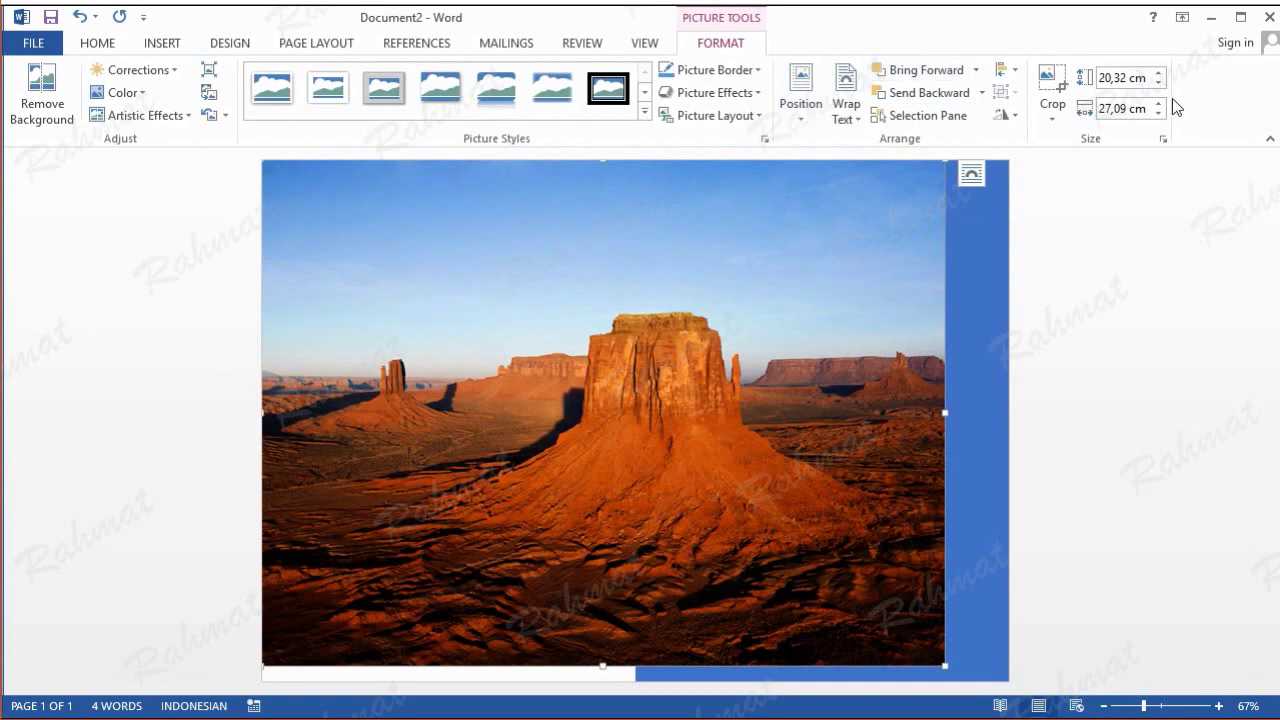
Step: Unlock the aspect ratio and resize the photo to 14,01 cm high by 14,88 cm wide
left_click(1163, 139)
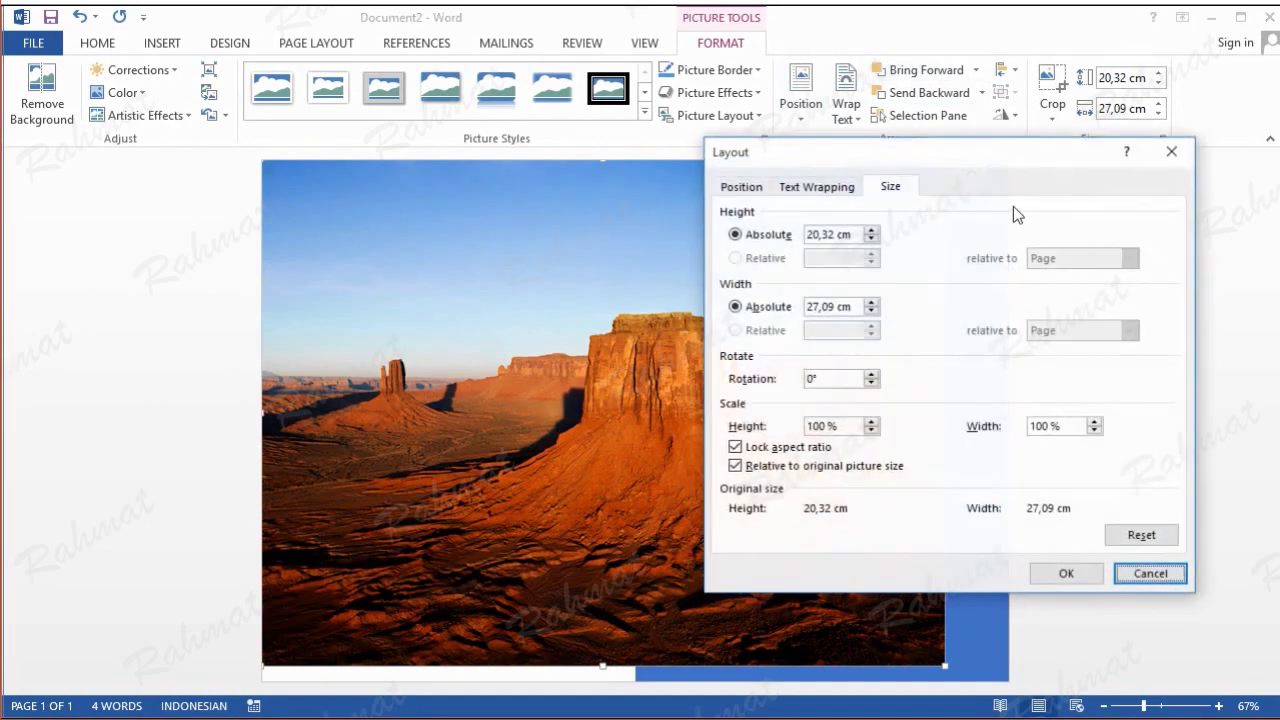
left_click(735, 447)
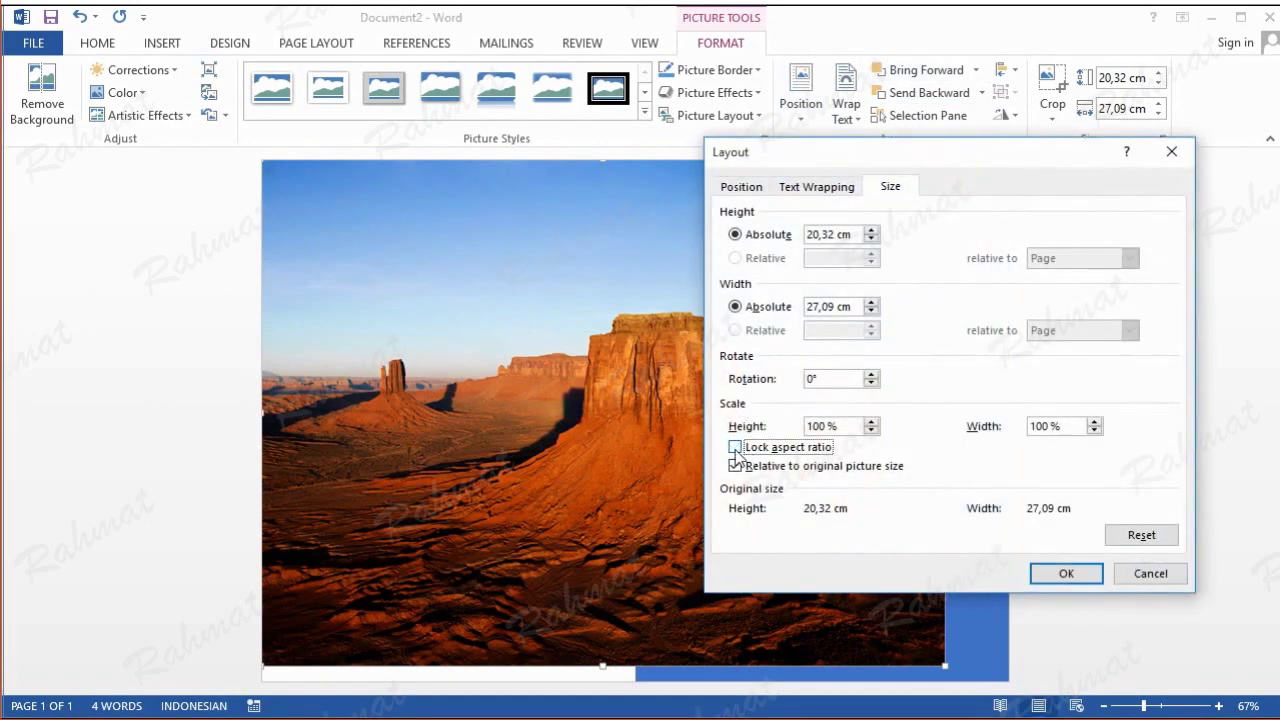
left_click(832, 235)
left_click_drag(835, 234, 796, 224)
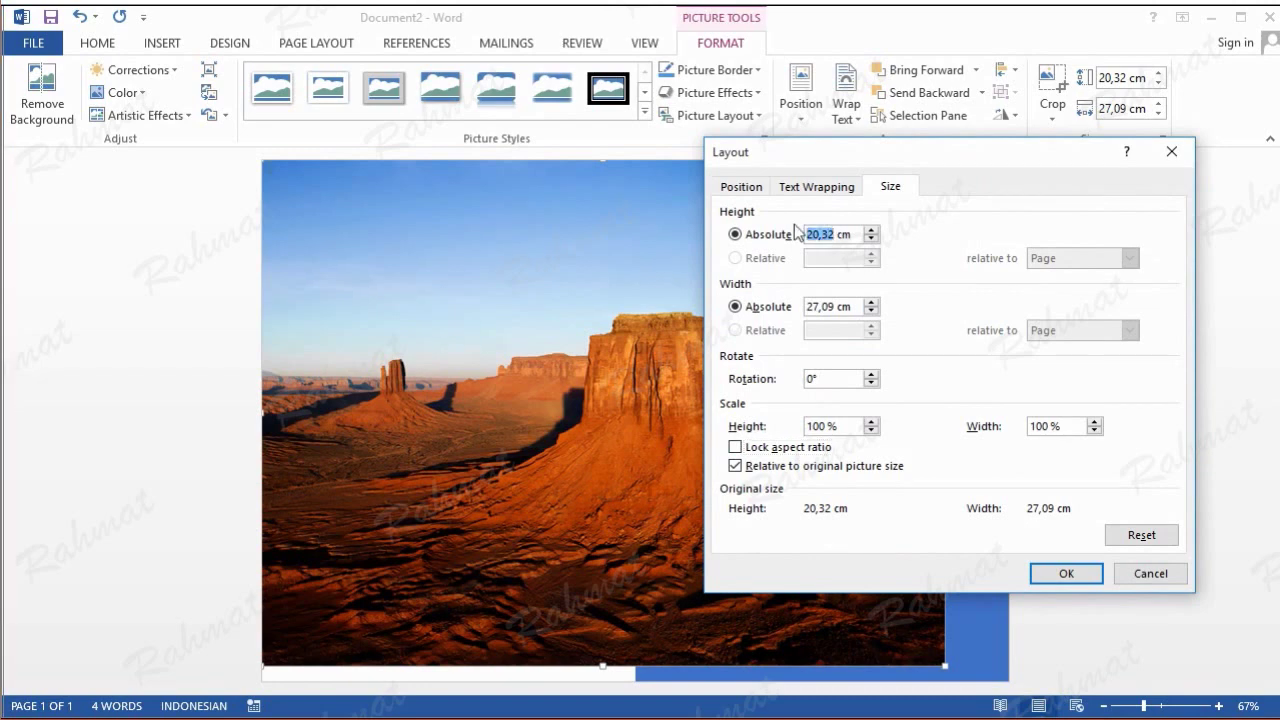
type("14,0")
type("1")
left_click(831, 308)
left_click_drag(833, 307, 743, 290)
type("14,88")
key("Return")
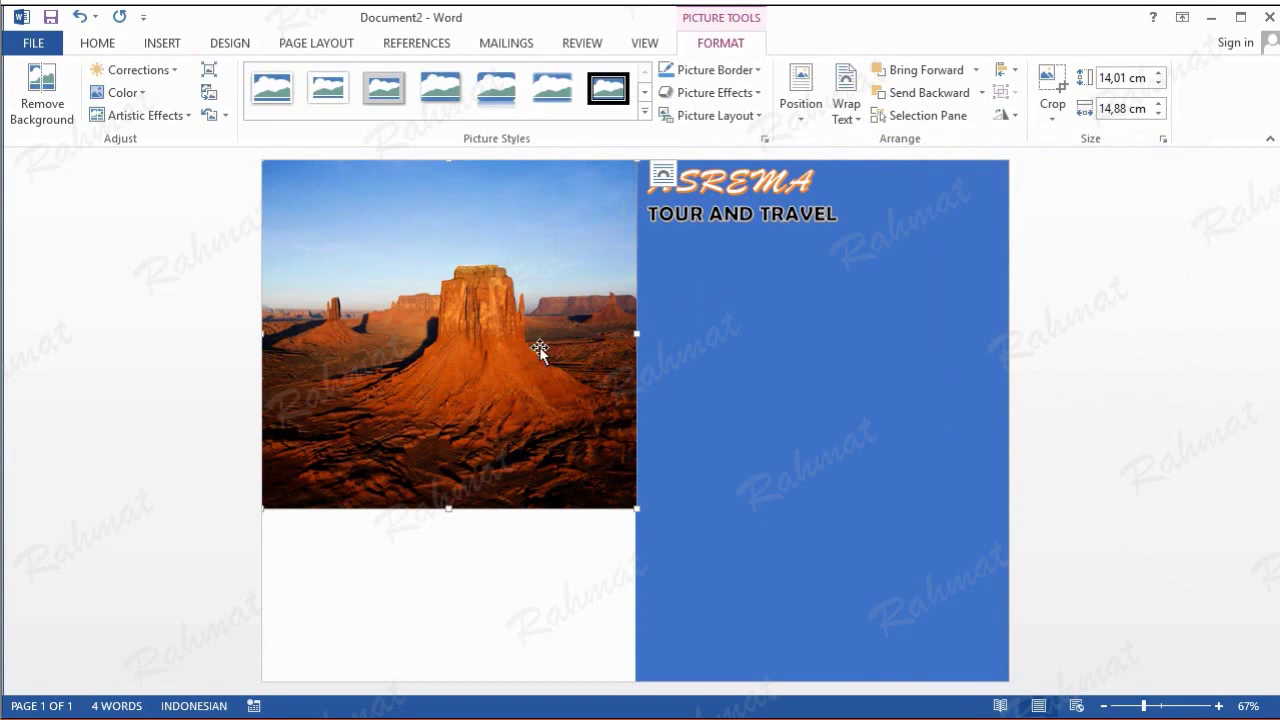
Step: Move the photo onto the right panel and bring the ASREMA title box in front of it
left_click_drag(539, 349, 902, 390)
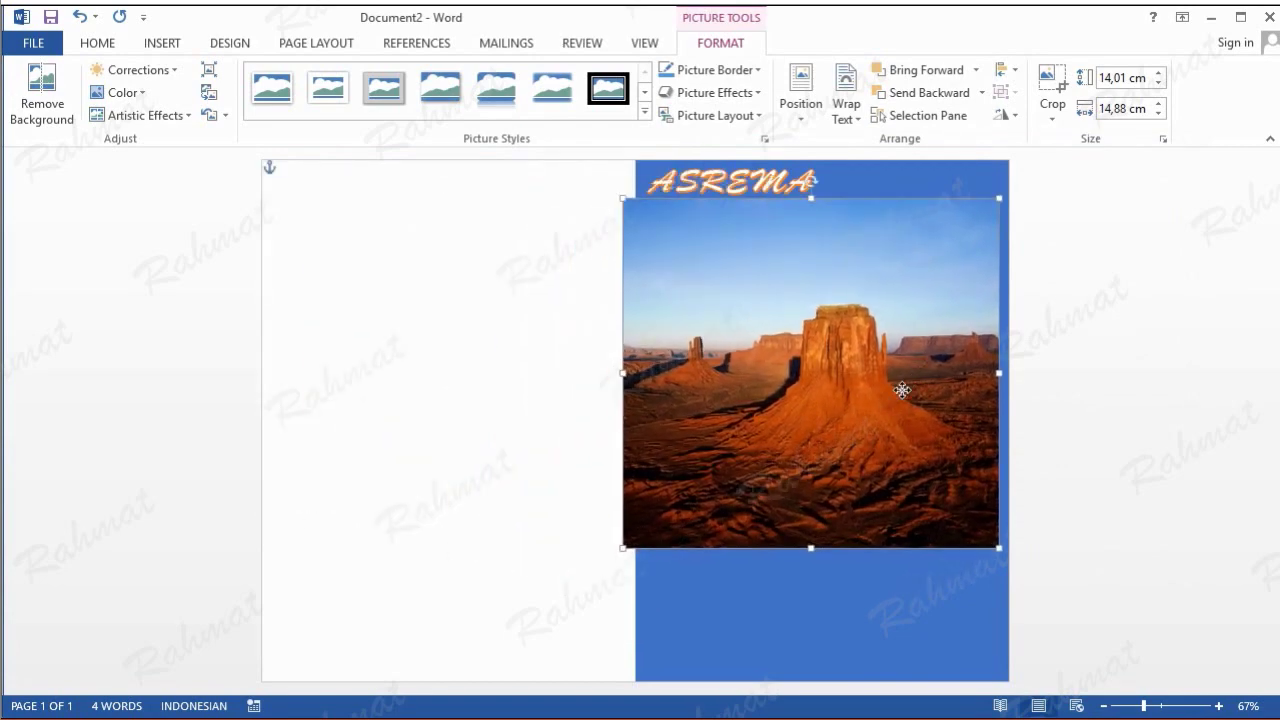
left_click_drag(812, 308, 814, 347)
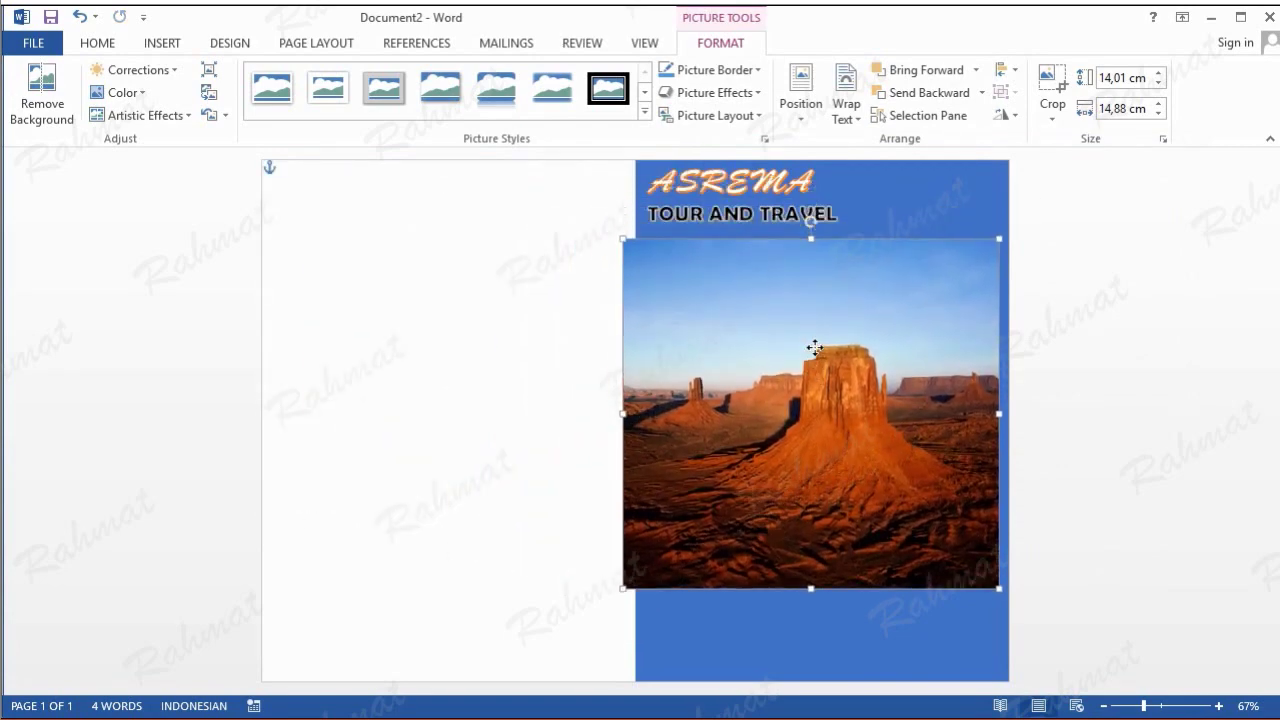
left_click(818, 213)
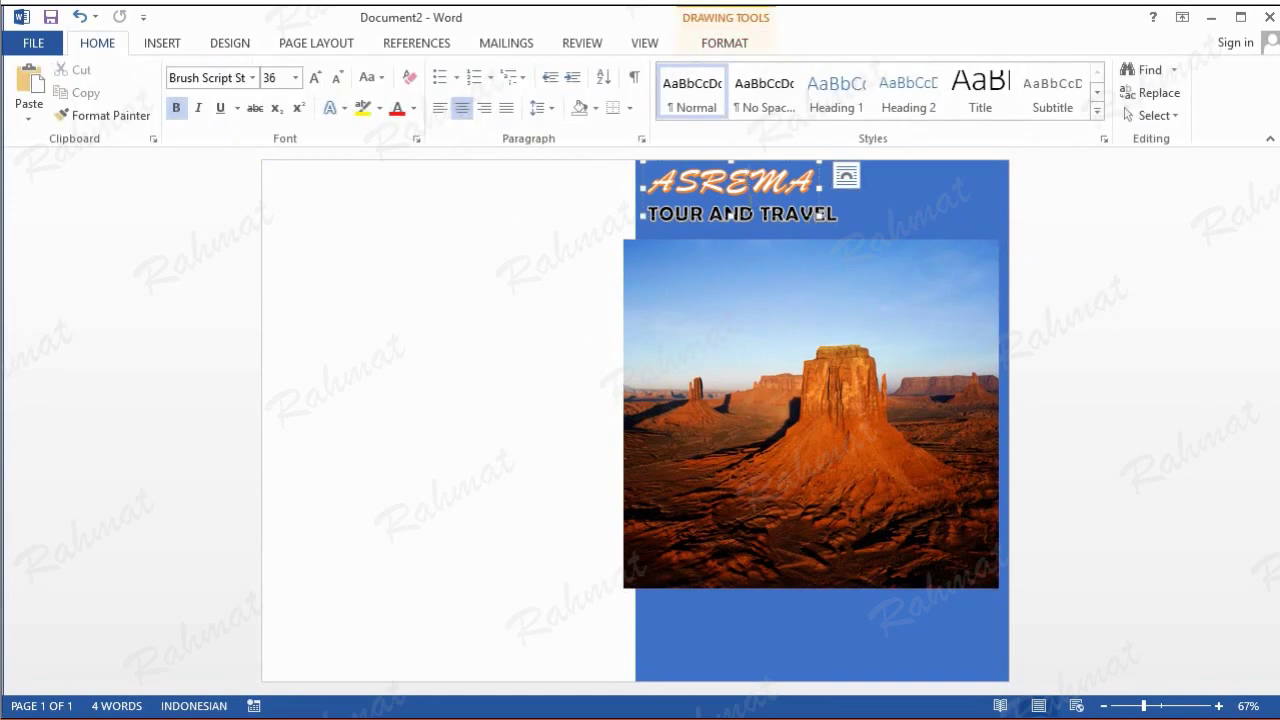
left_click(796, 222)
left_click(822, 213)
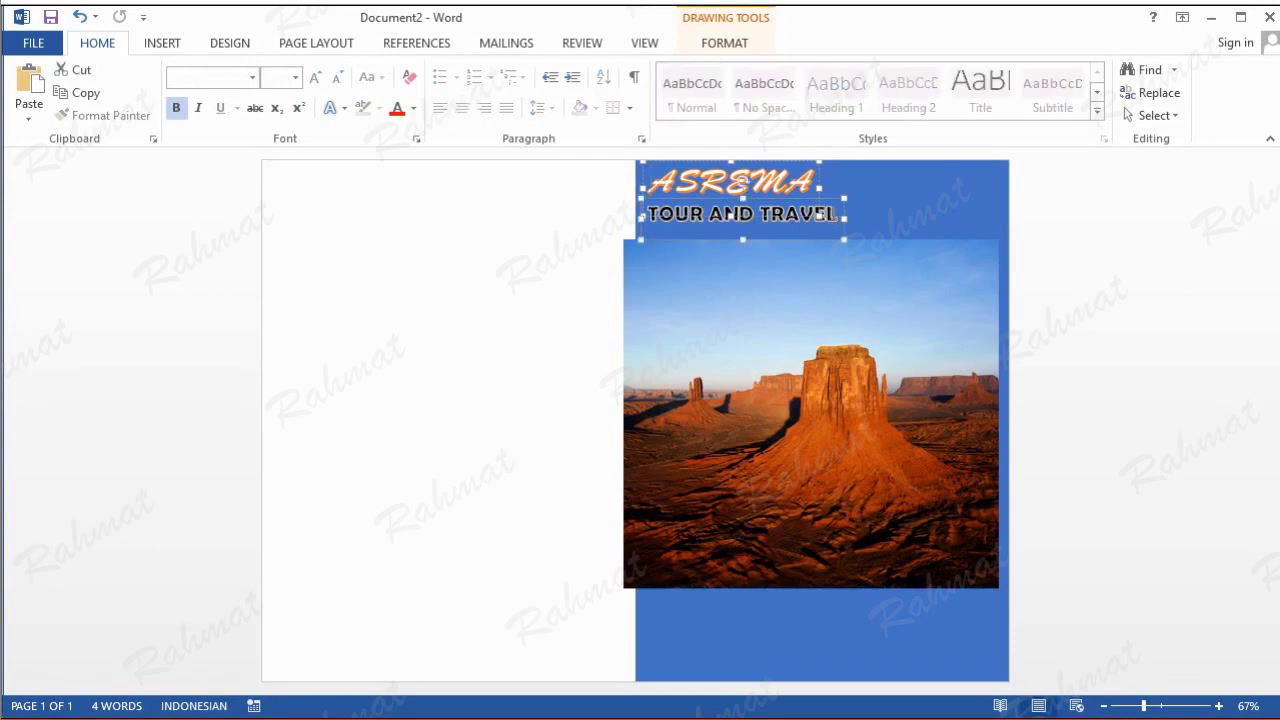
left_click(722, 43)
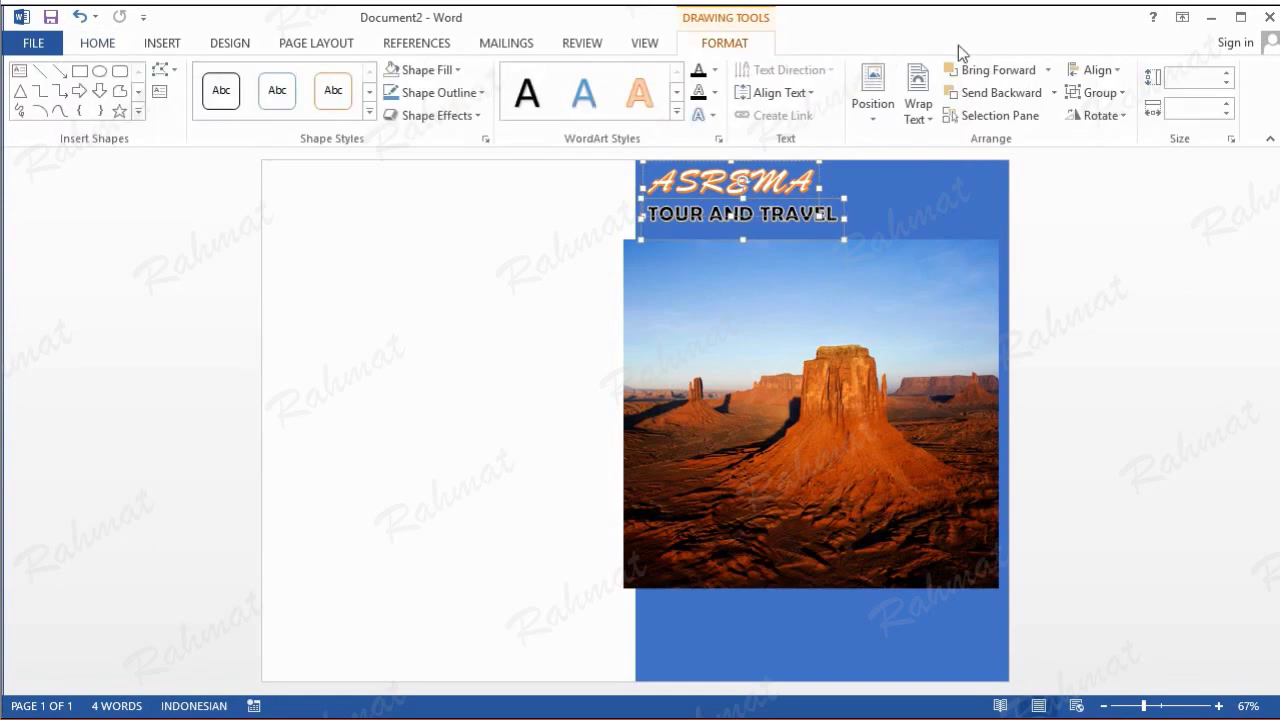
left_click(1049, 71)
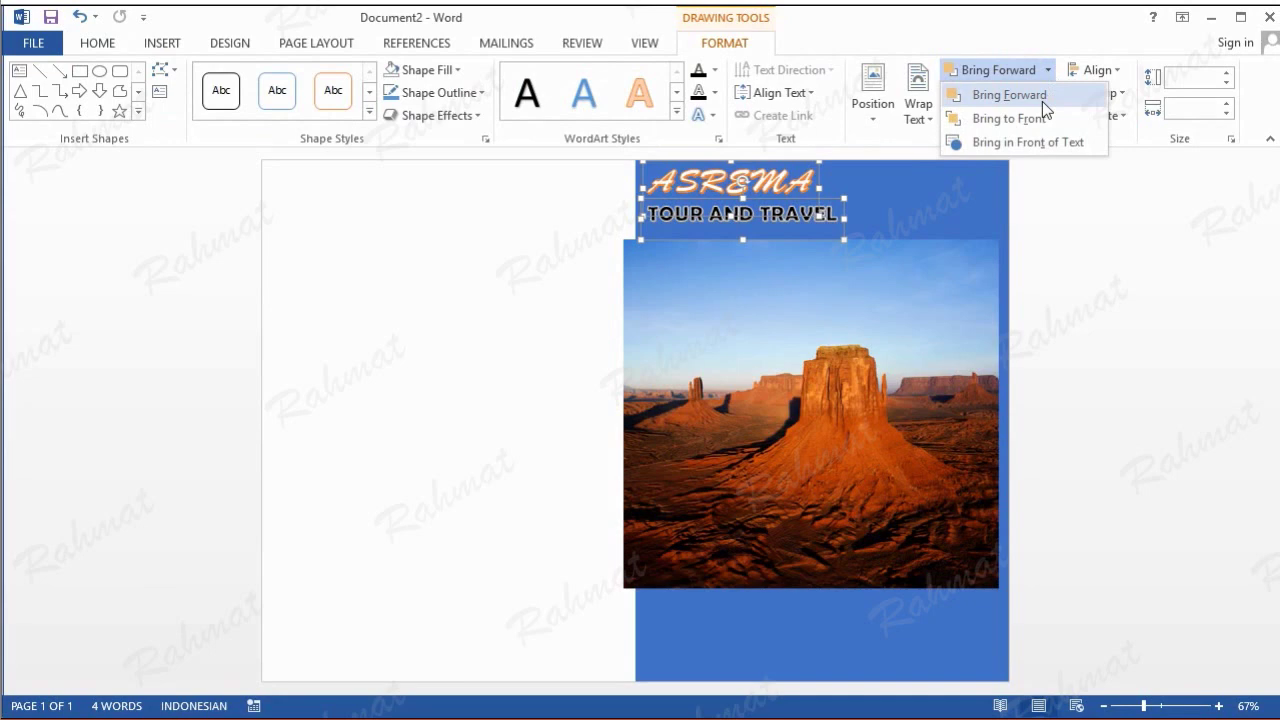
left_click(1030, 118)
left_click(866, 381)
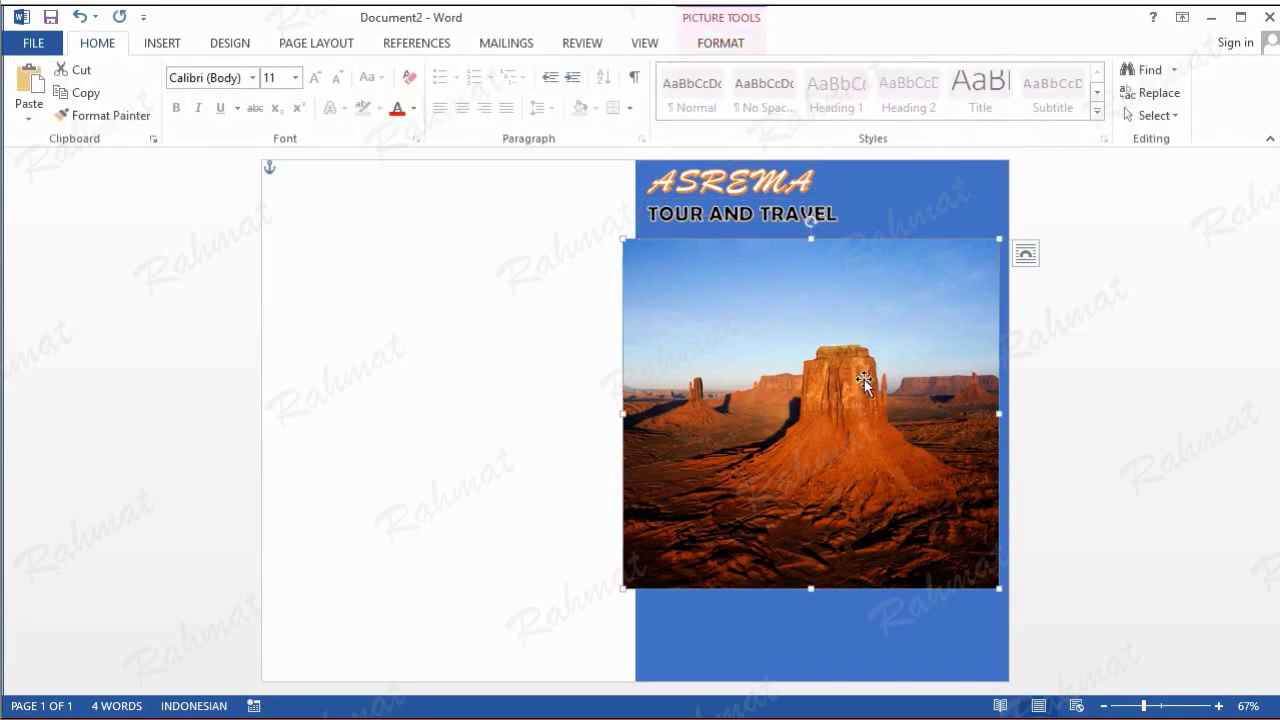
Step: Slide the photo up so it covers the top of the right panel, nudging it into place
left_click_drag(891, 346, 902, 271)
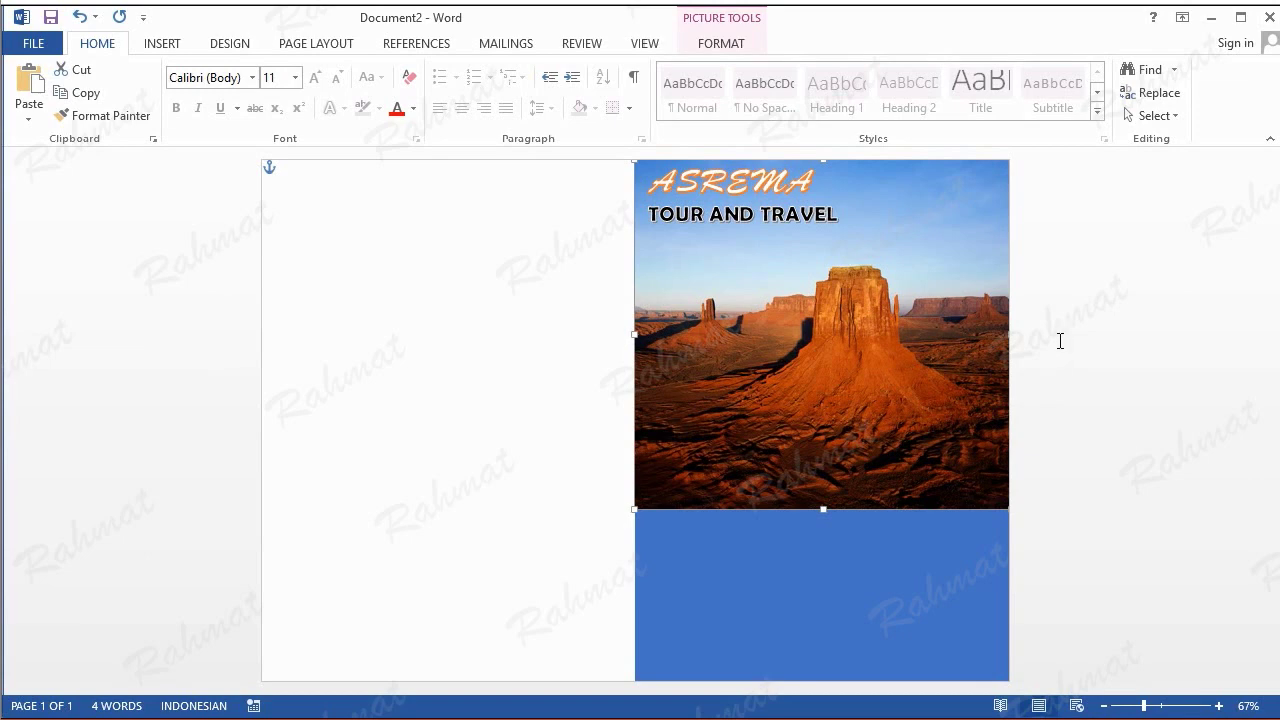
key("Down")
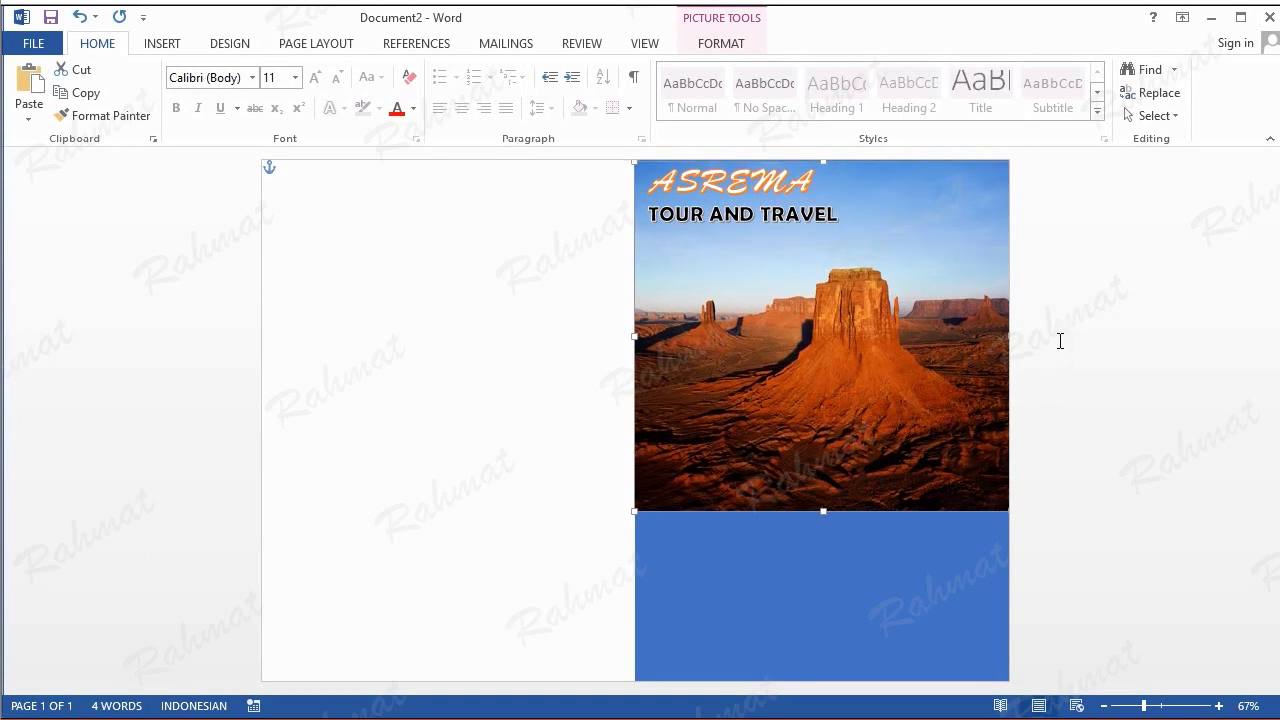
key("Up")
key("Up")
left_click(725, 46)
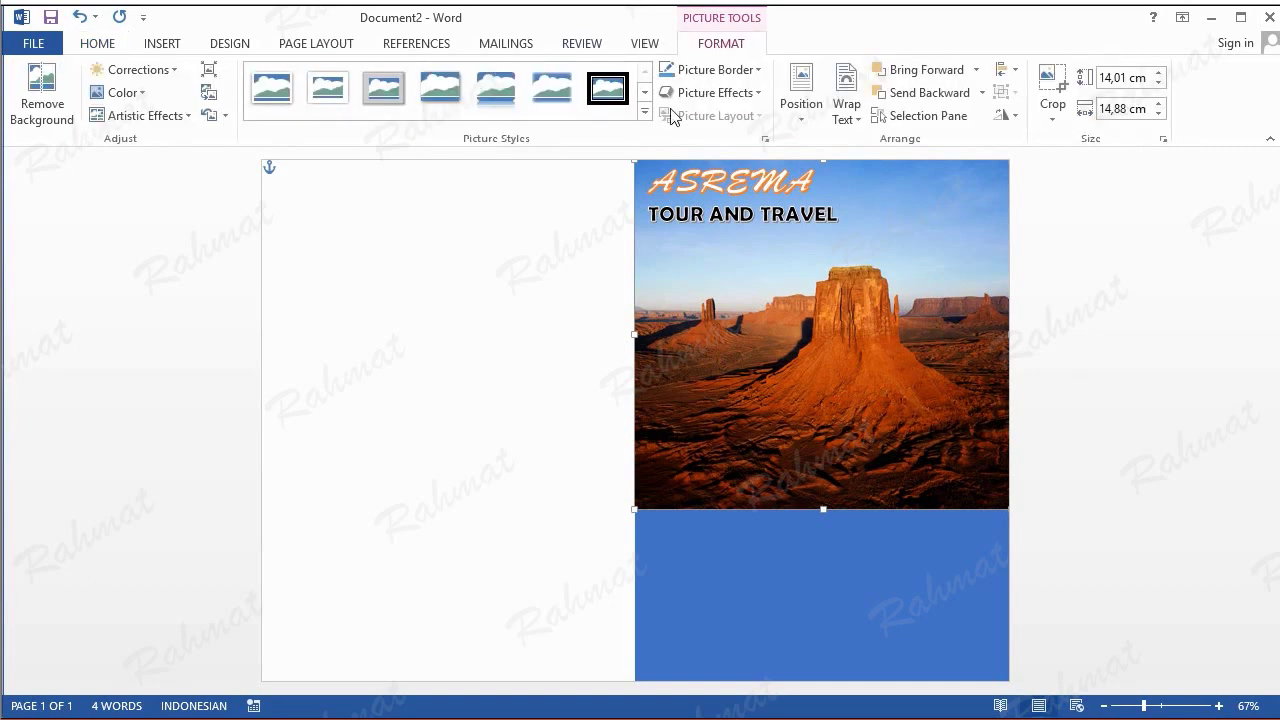
left_click(757, 70)
Step: Give the photo No Outline, then draw a new rectangle near the page's upper left
left_click(746, 247)
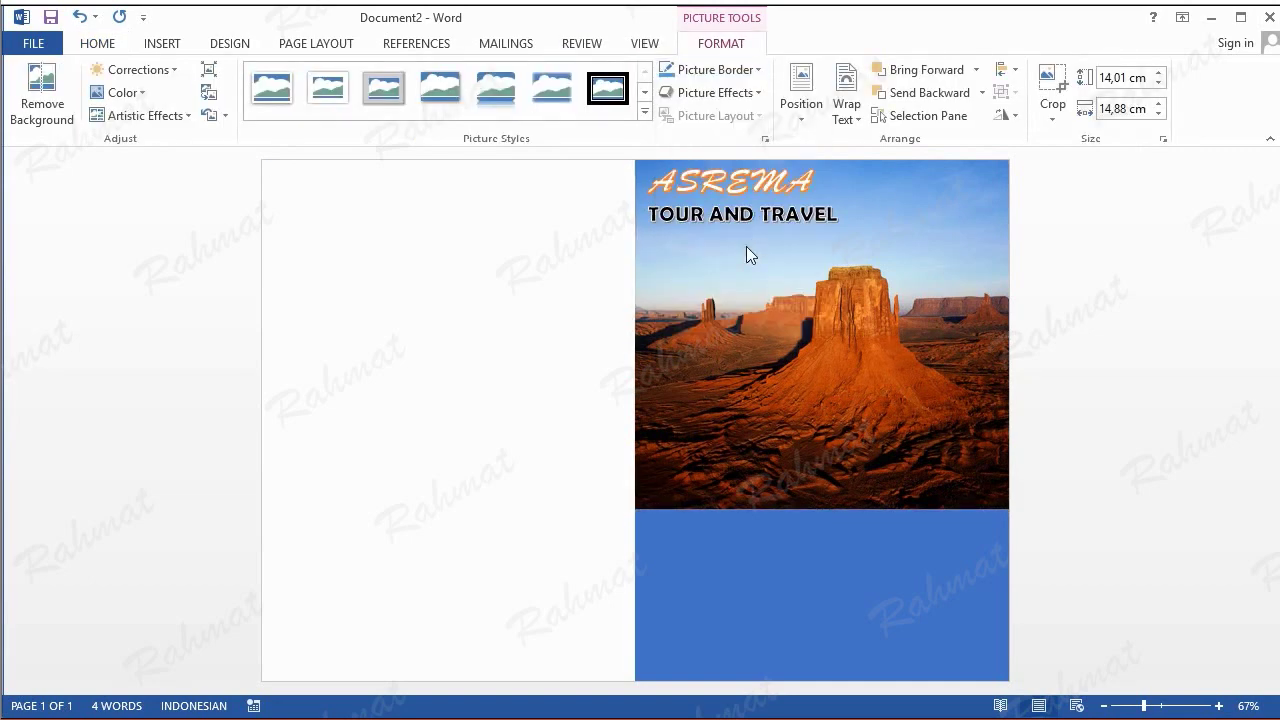
left_click(1140, 232)
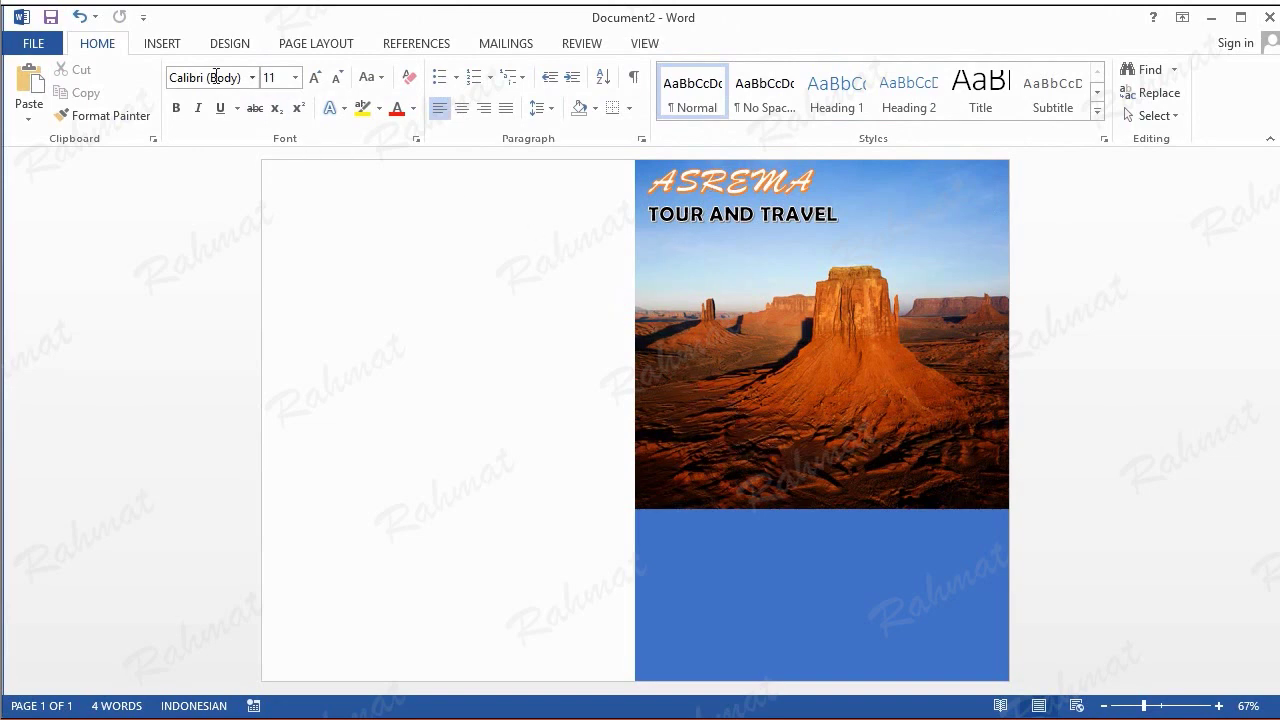
left_click(156, 42)
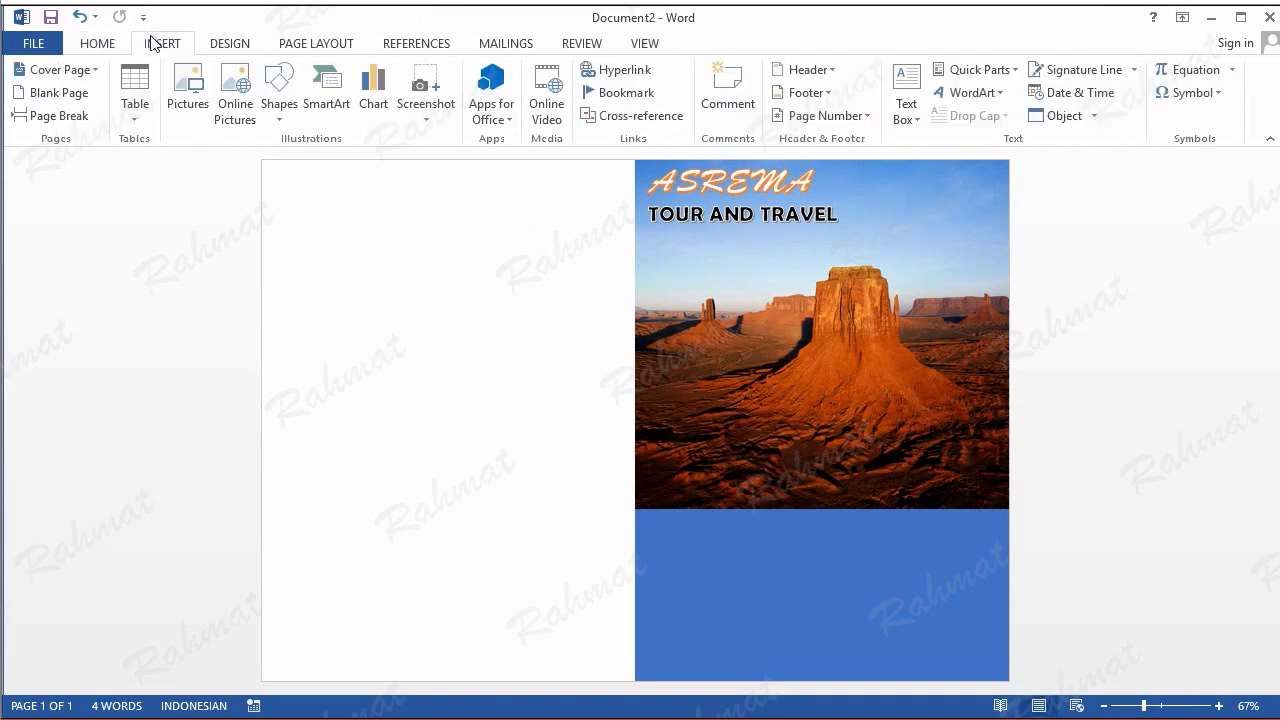
left_click(295, 122)
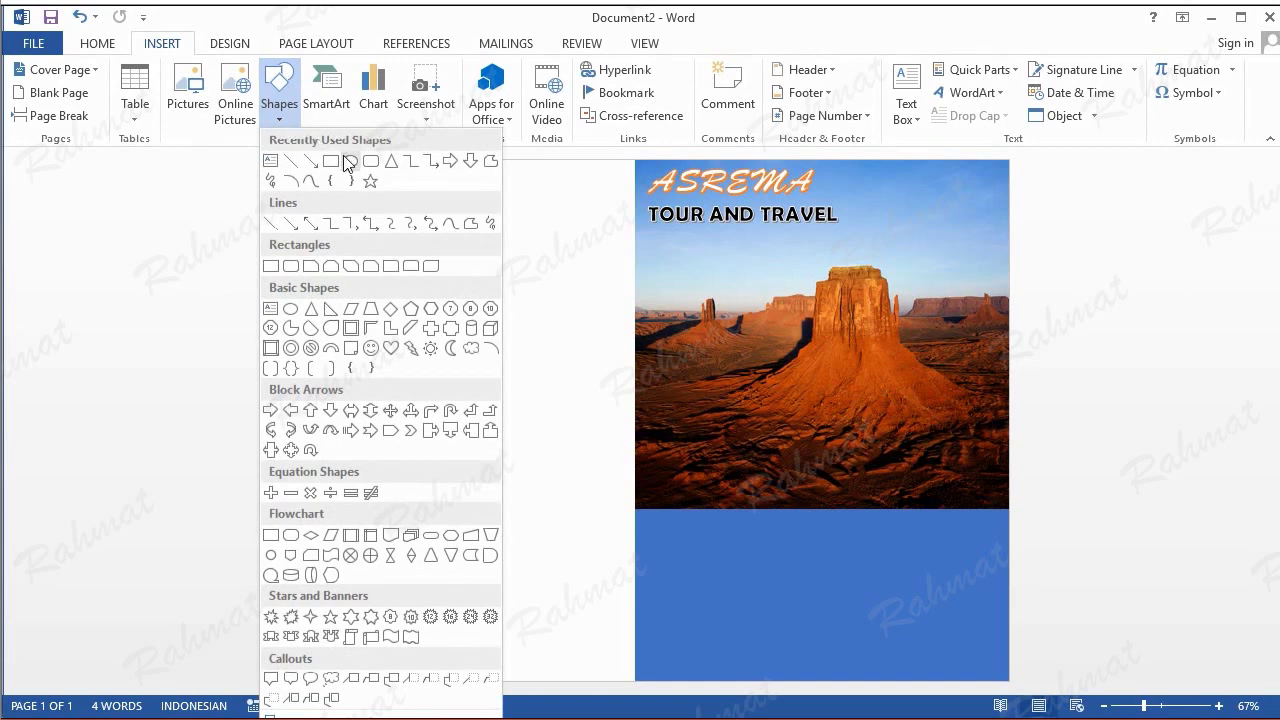
left_click(270, 265)
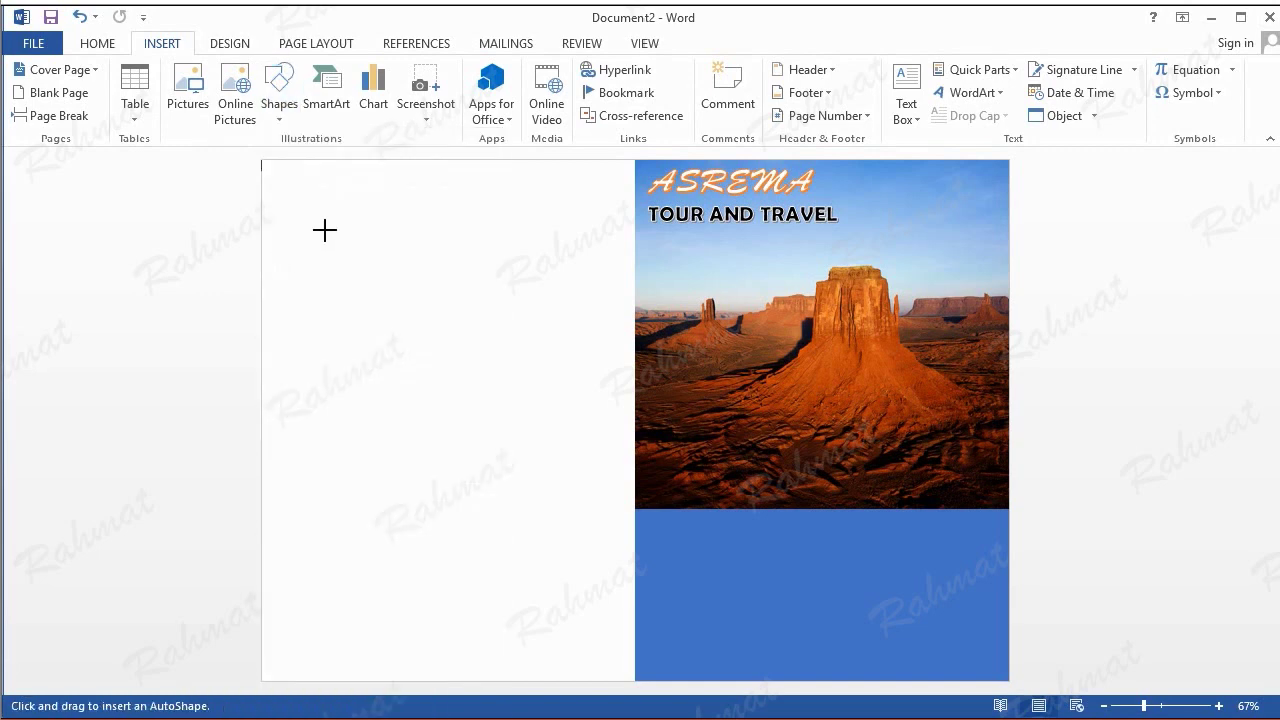
left_click_drag(327, 229, 461, 338)
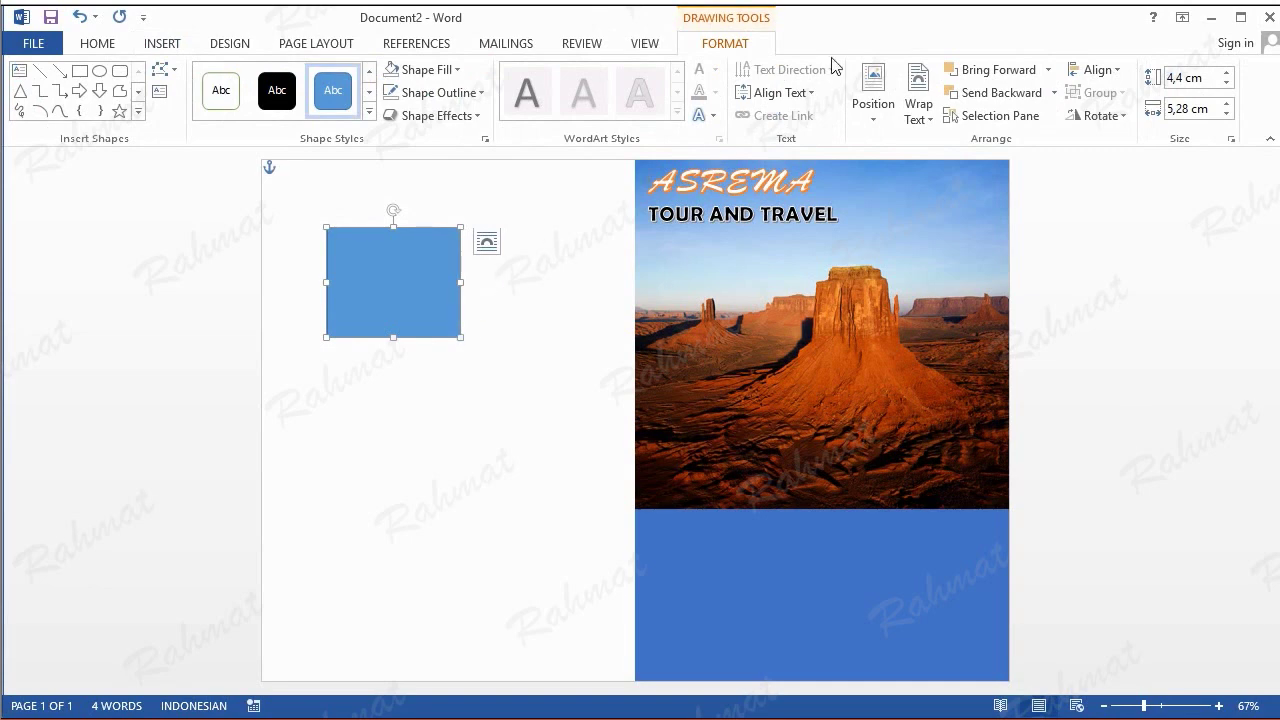
Step: Size the rectangle 9,29 cm tall by 15,24 cm wide and center it on the left half
double_click(1187, 77)
type("9,")
left_click(1189, 110)
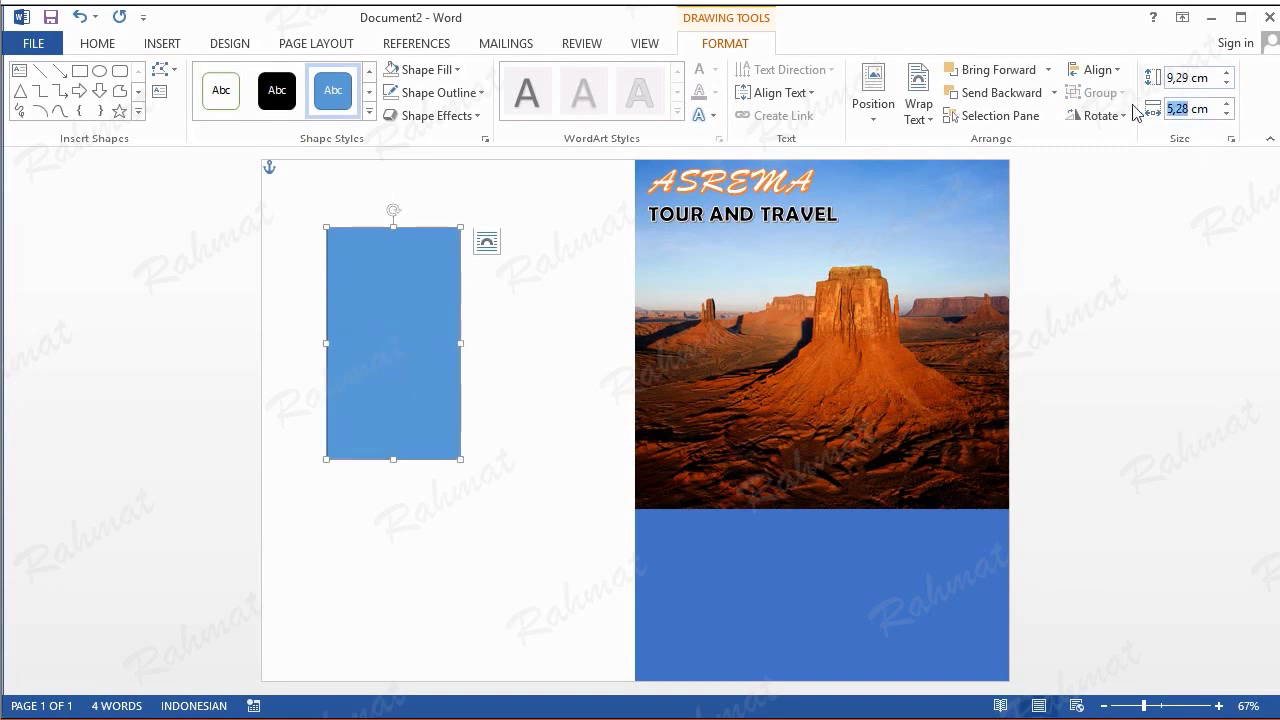
type("15")
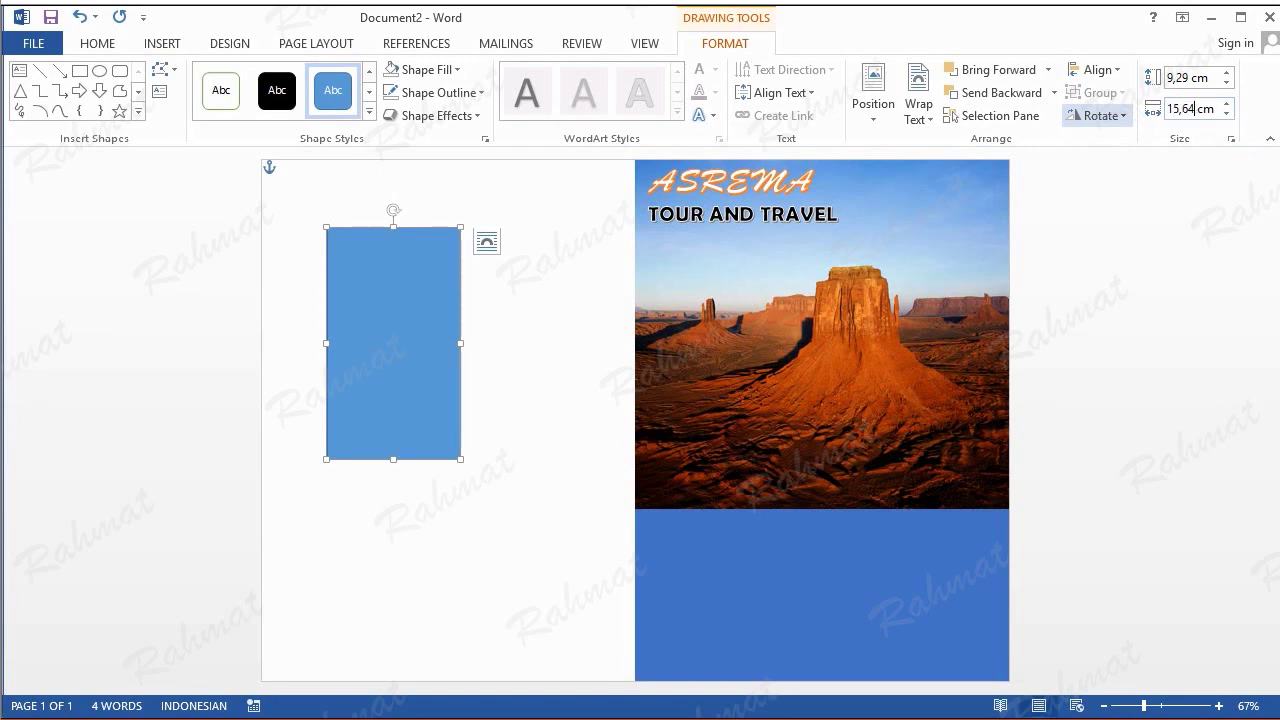
key("Return")
left_click_drag(500, 366, 446, 448)
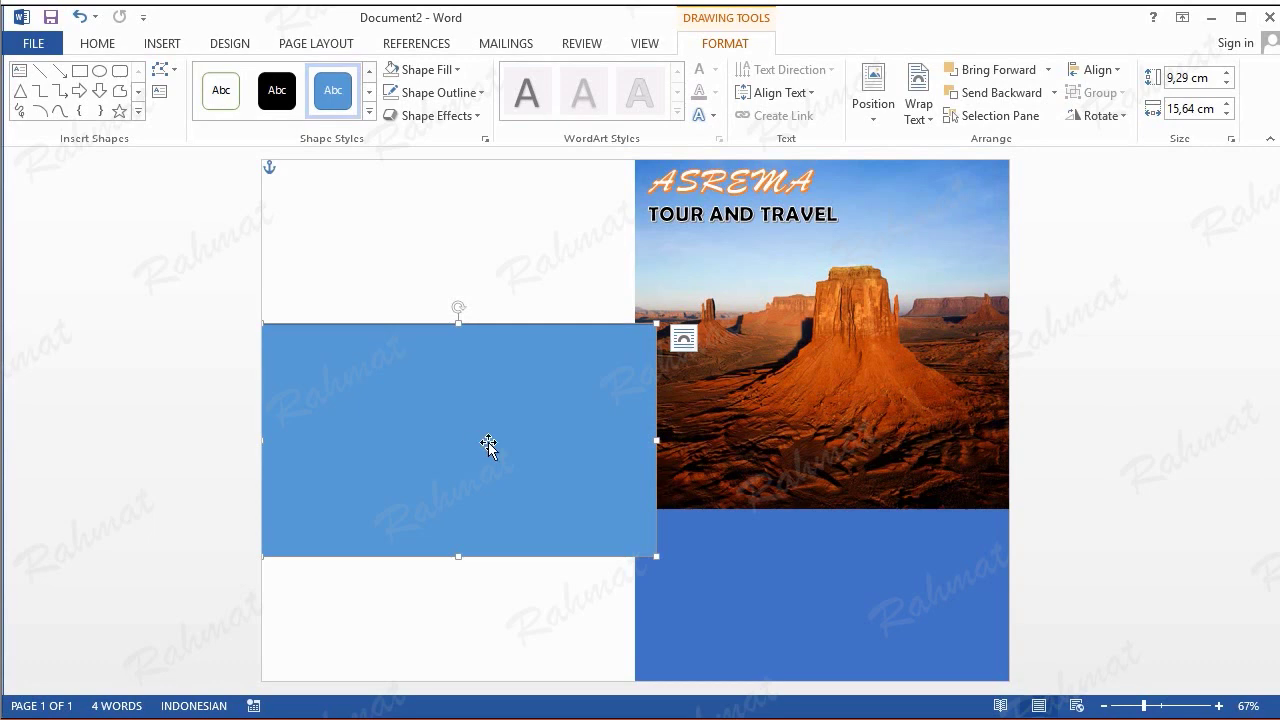
left_click(1194, 107)
left_click(1190, 106)
key("BackSpace")
type("2")
key("Return")
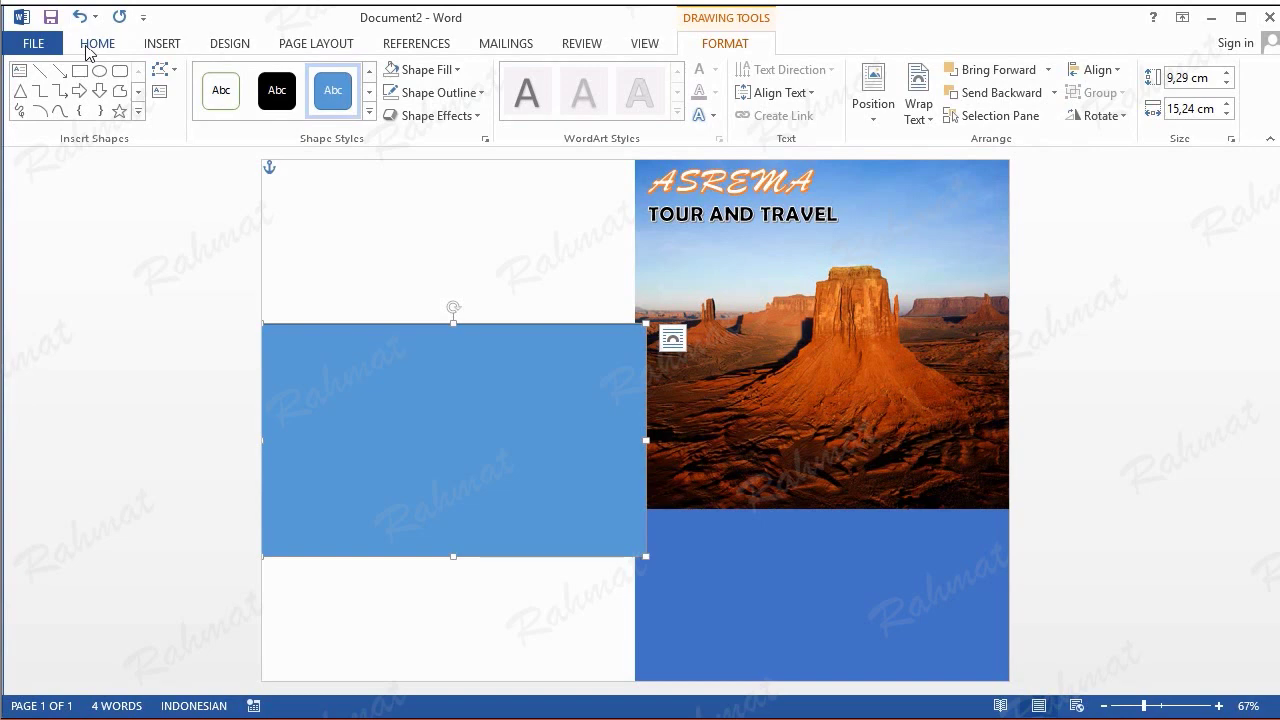
Step: Turn the rectangle's top edge into a wave by adding a smooth point with Edit Points
left_click(162, 70)
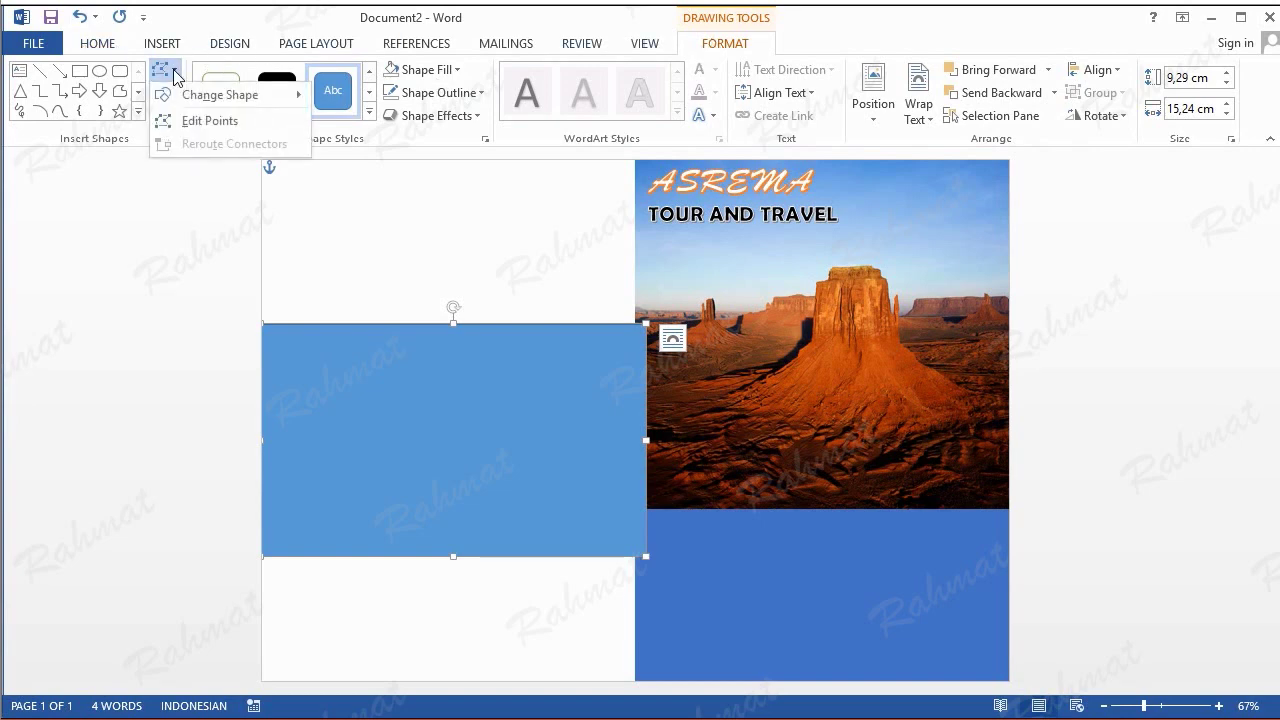
left_click(186, 122)
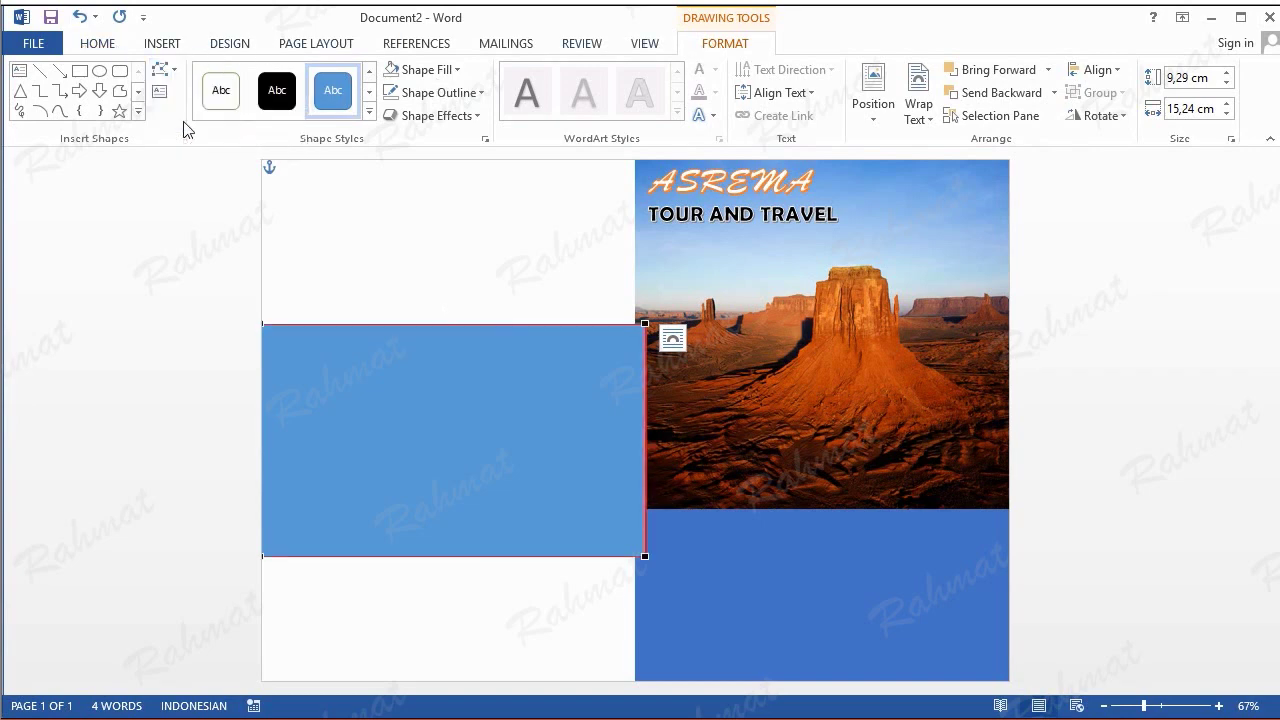
left_click_drag(455, 323, 449, 326)
right_click(449, 324)
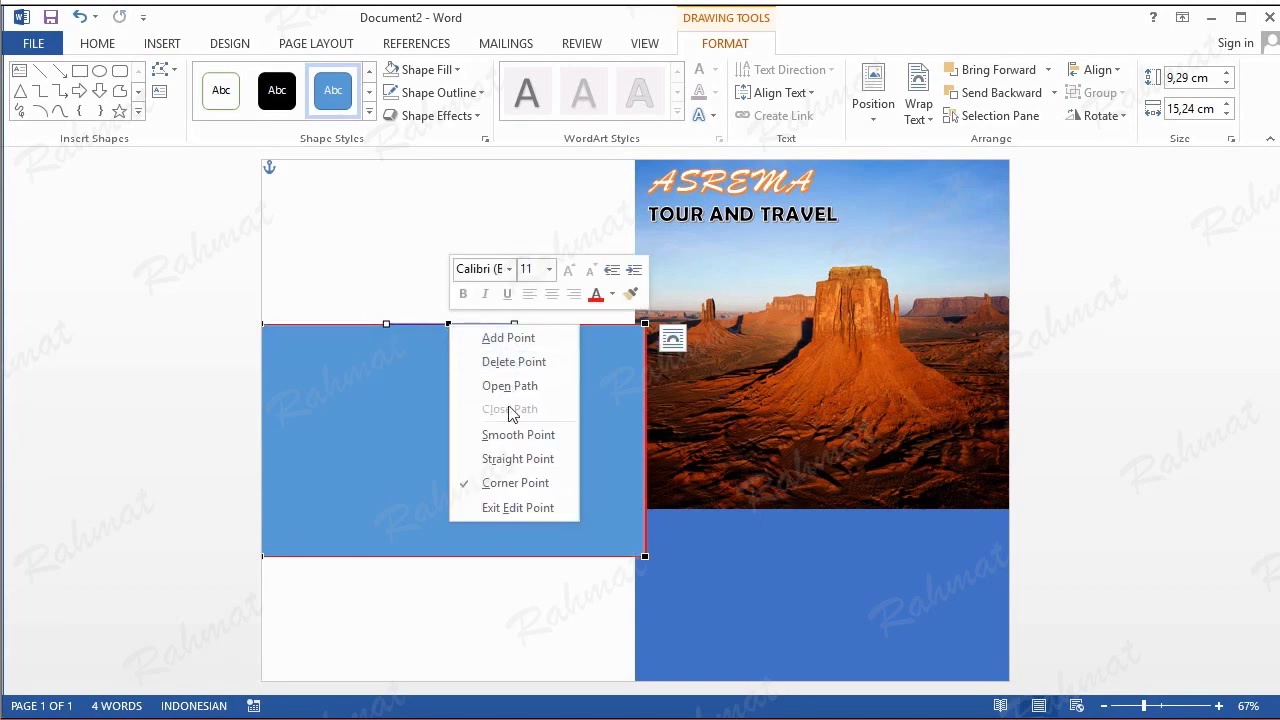
left_click(514, 434)
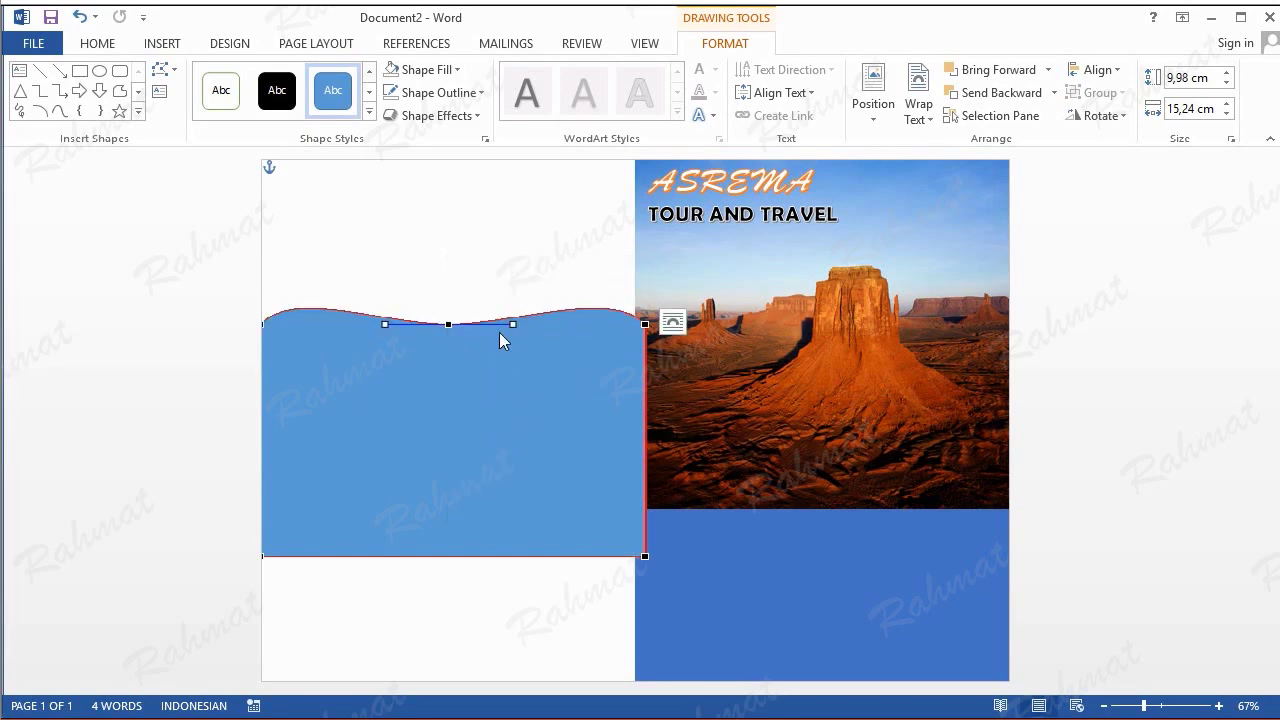
left_click(343, 253)
Step: Move the wave shape down over the bottom of the right panel
left_click(443, 416)
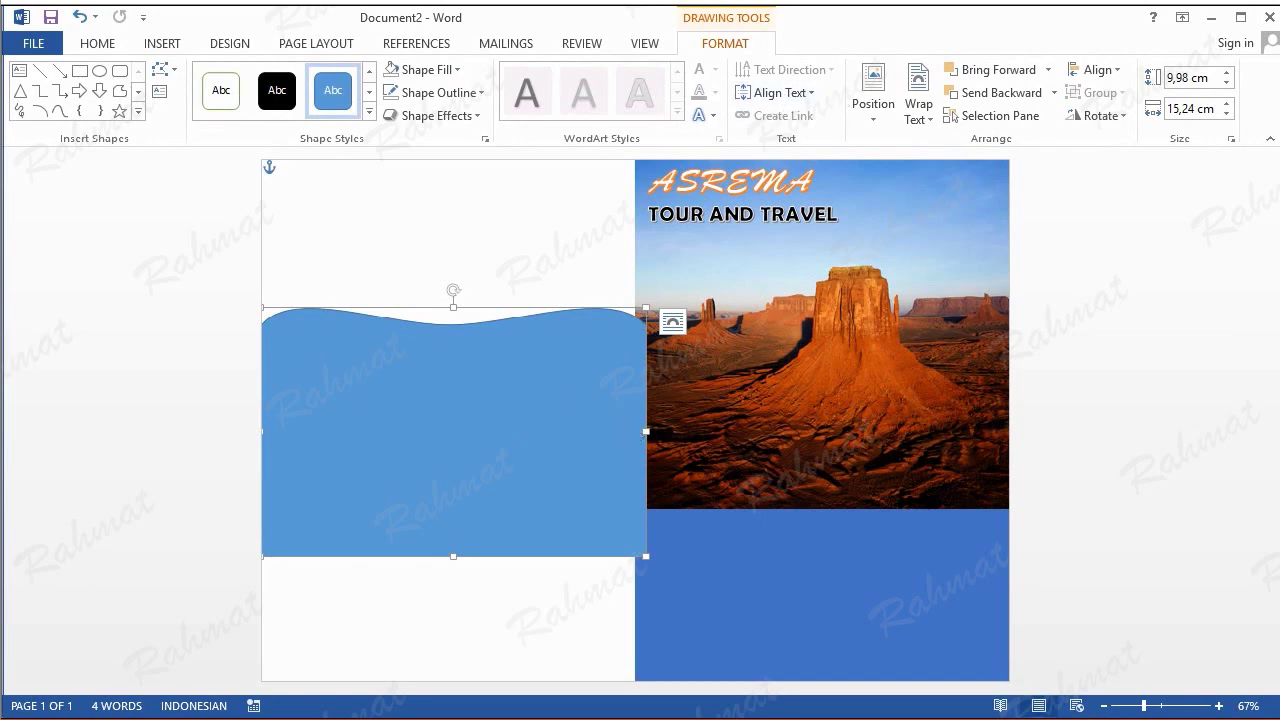
double_click(1193, 108)
left_click_drag(495, 433, 866, 551)
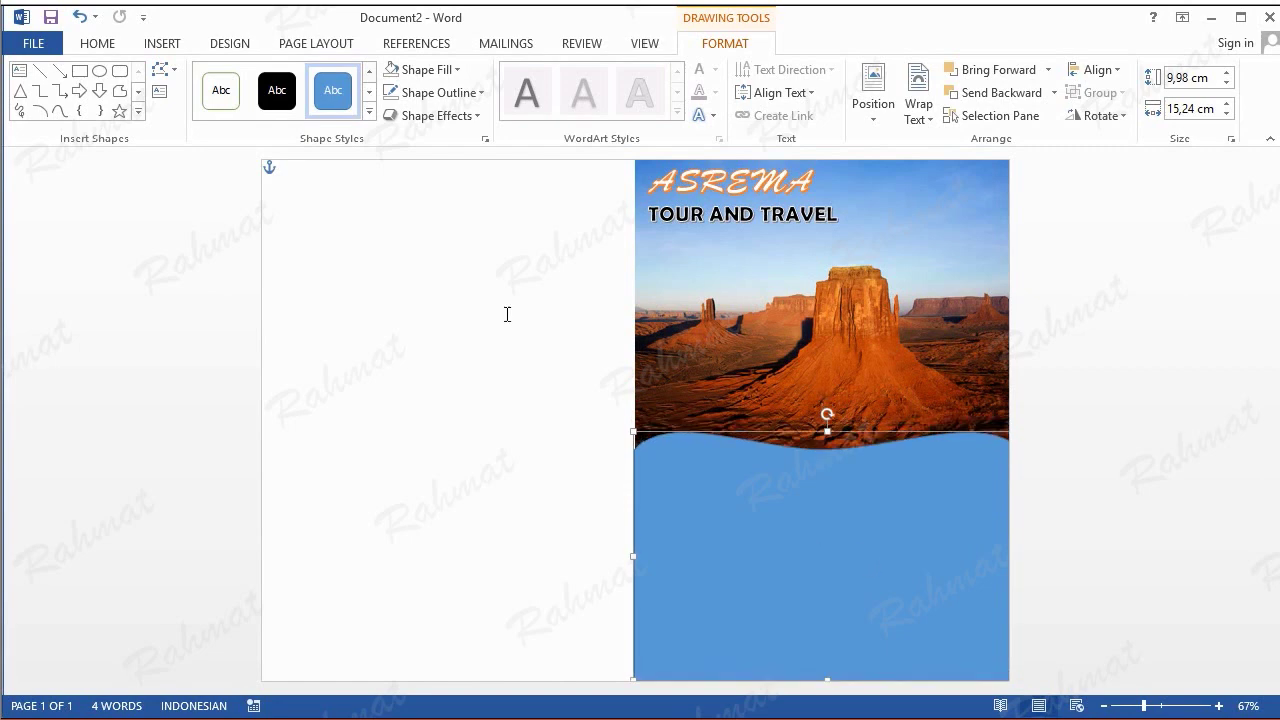
Step: Copy and paste the wave, moving the duplicate over the left half
left_click(110, 46)
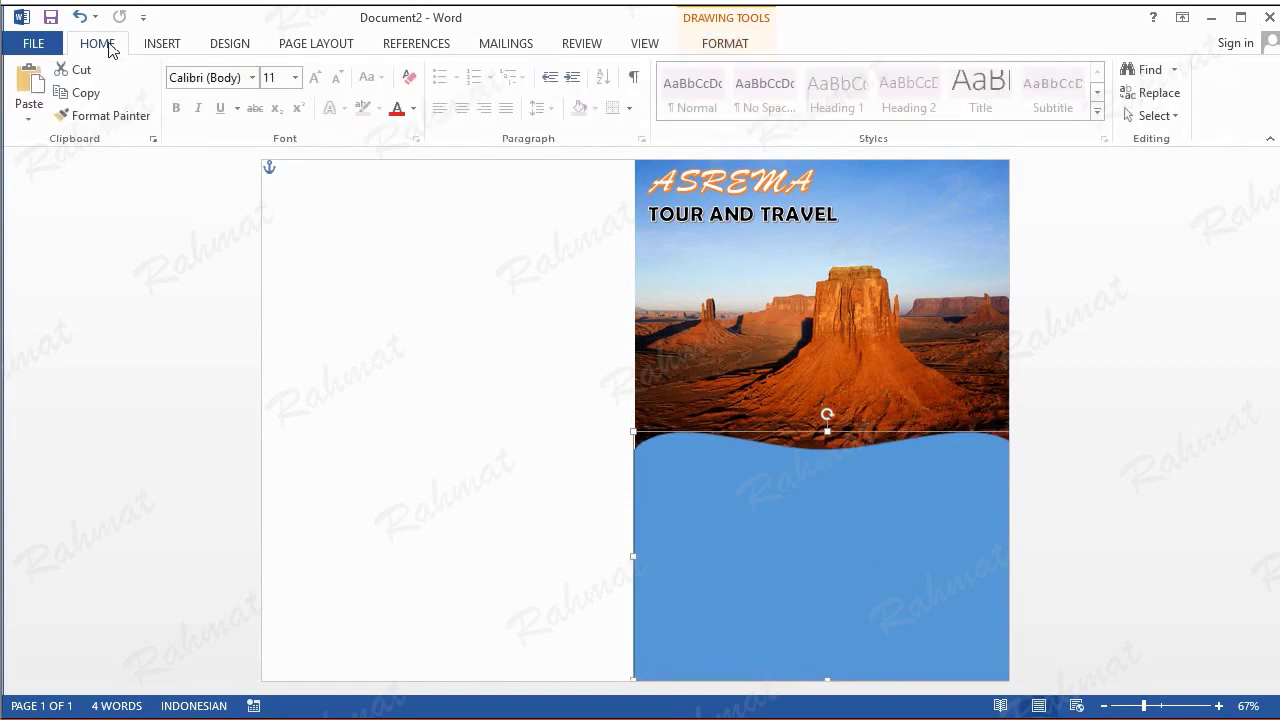
left_click(86, 93)
left_click(27, 90)
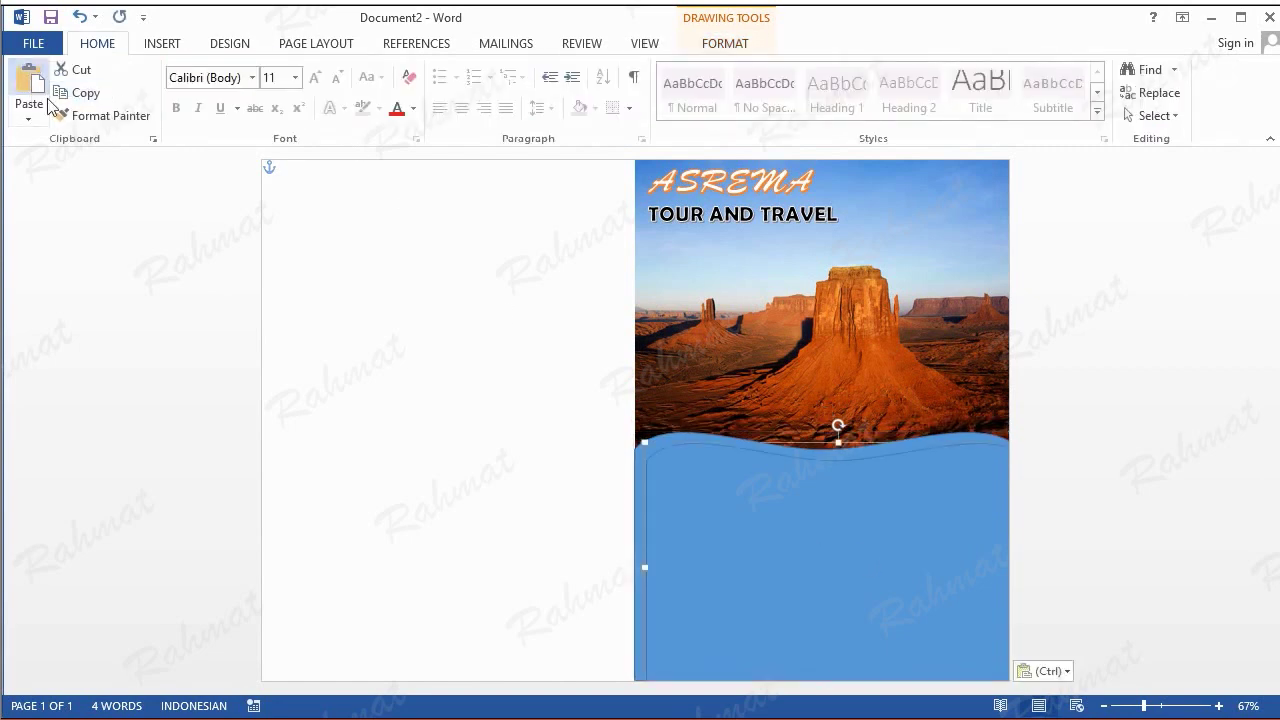
mouse_move(811, 557)
left_mouse_down()
mouse_move(569, 534)
mouse_move(555, 568)
left_mouse_up()
Step: Give the original wave an orange shape style and the duplicate a darker blue style
left_click(908, 513)
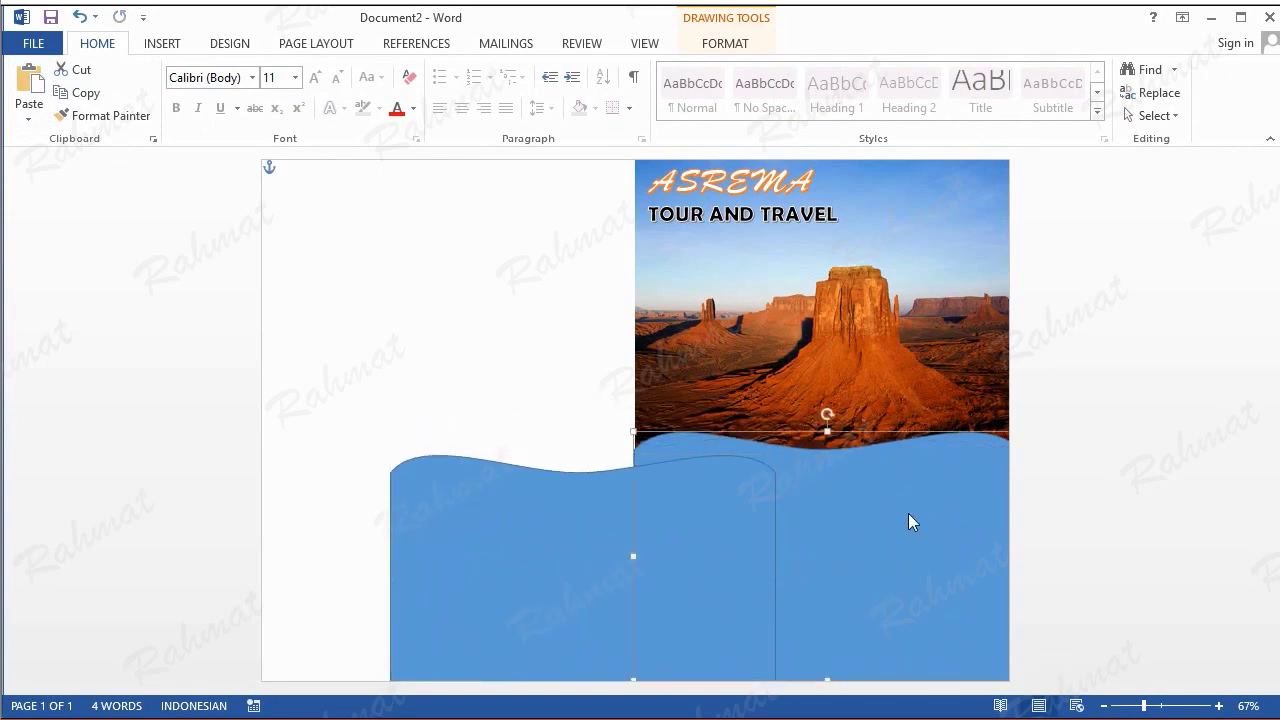
left_click(727, 43)
left_click(368, 114)
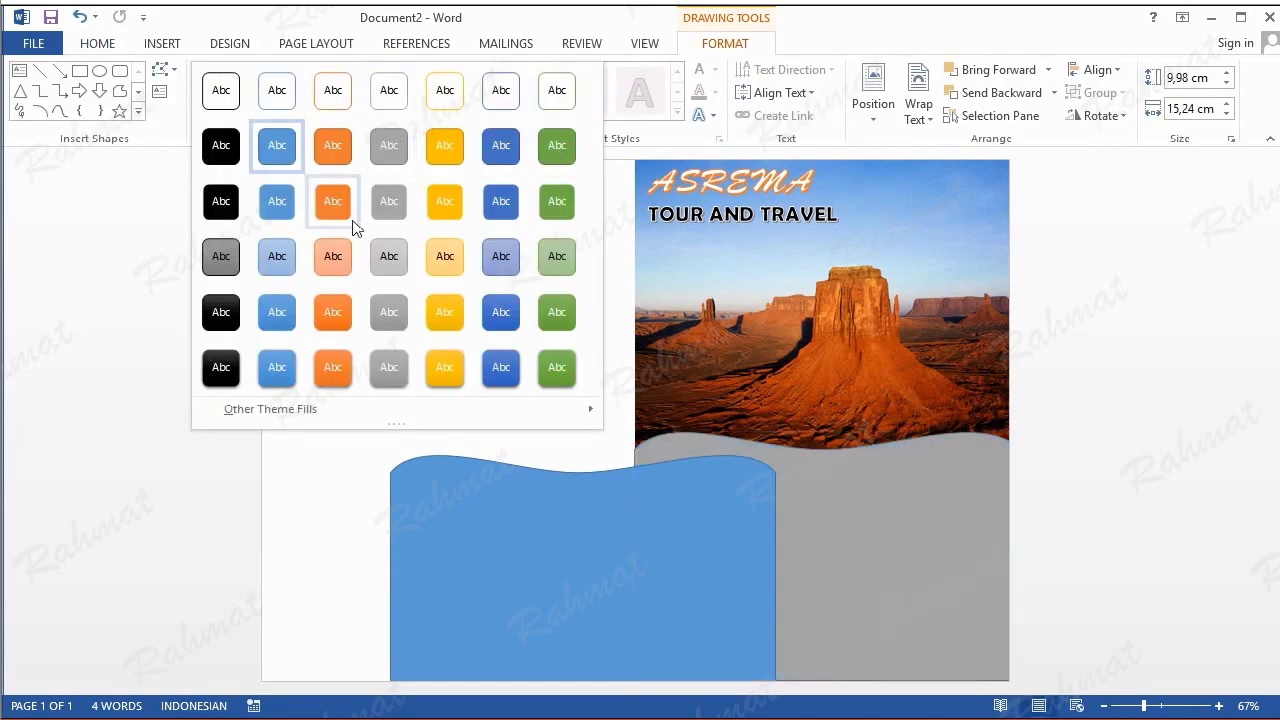
left_click(331, 196)
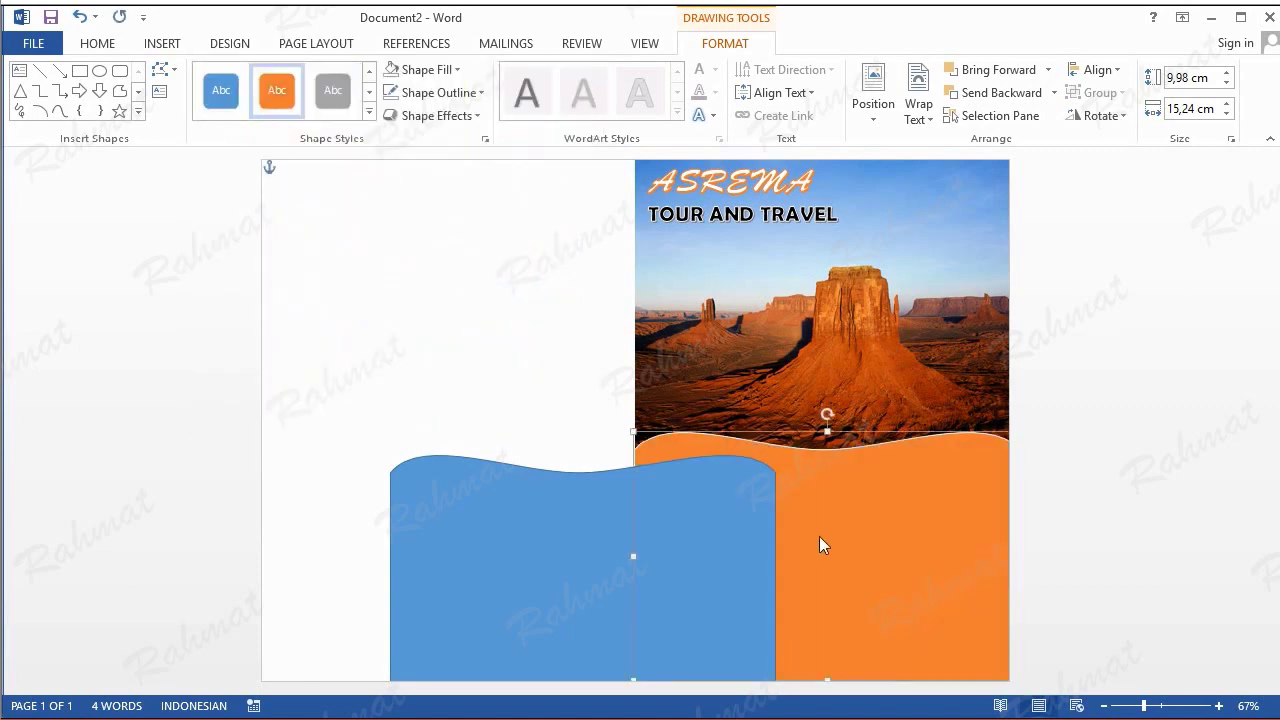
left_click(523, 540)
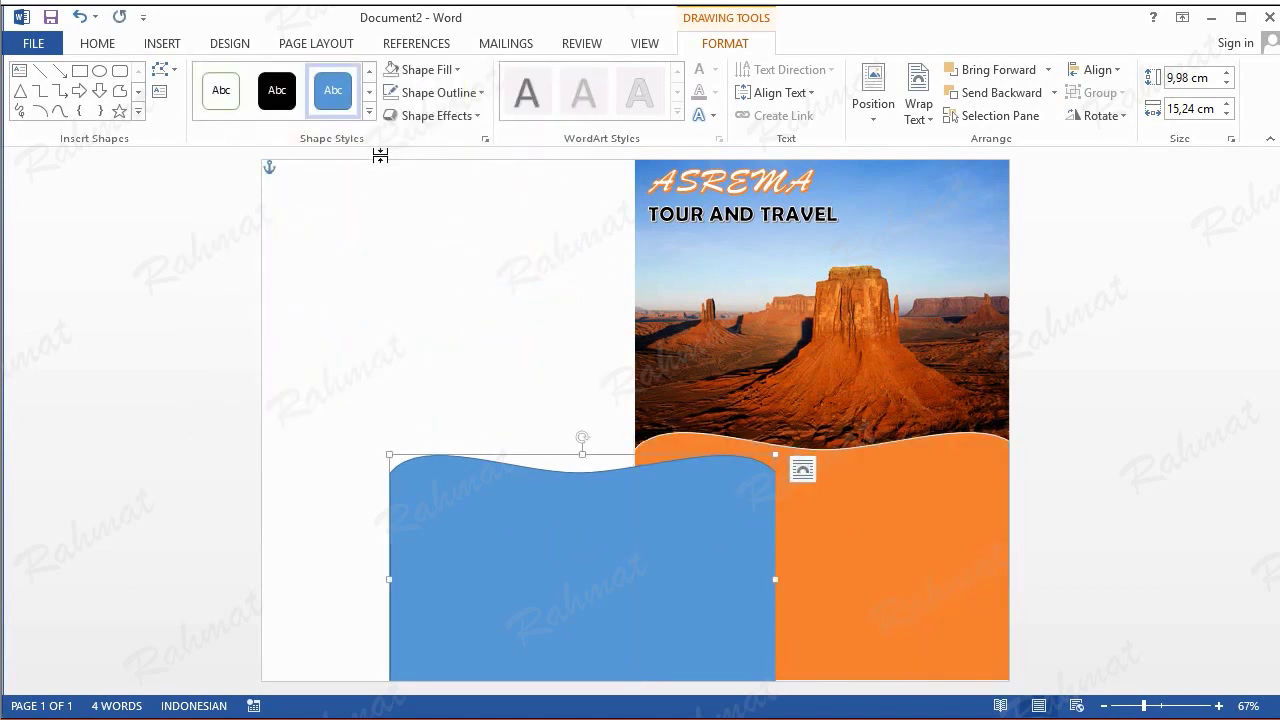
left_click(370, 115)
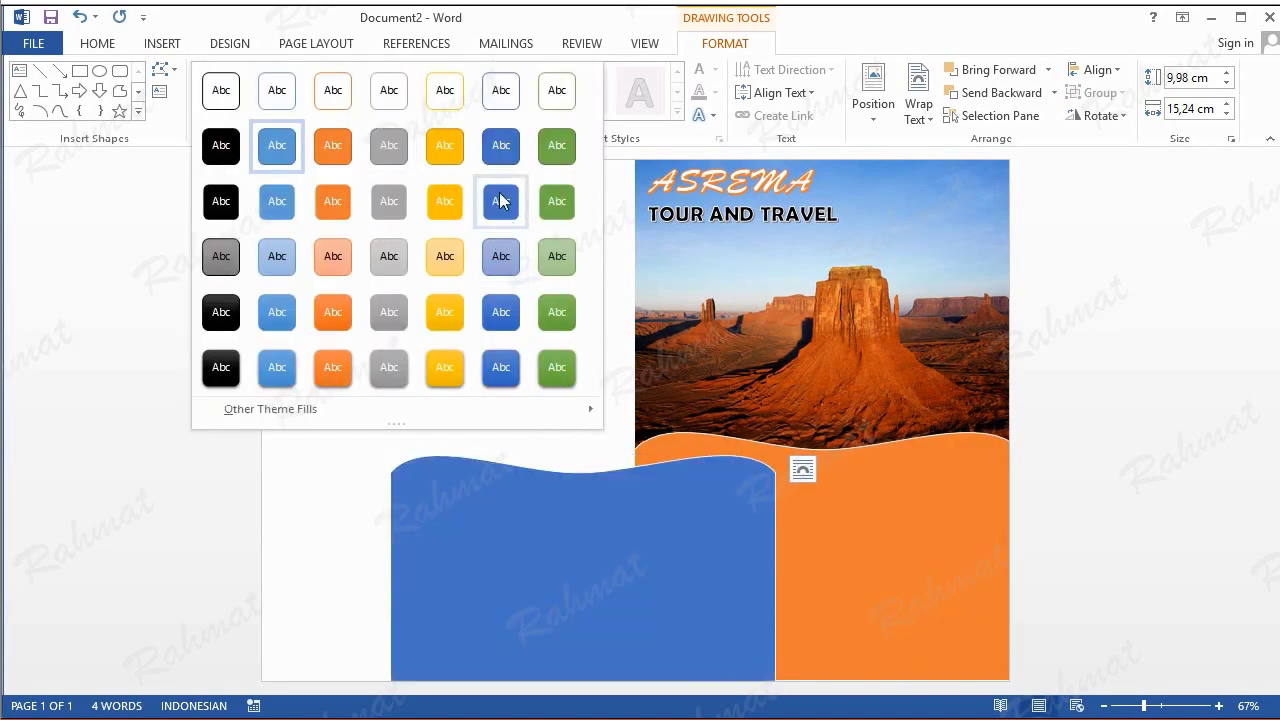
key("Escape")
left_click(597, 503)
Step: Place the blue wave over the orange one, slightly lower to reveal an orange band
left_click_drag(594, 537, 838, 527)
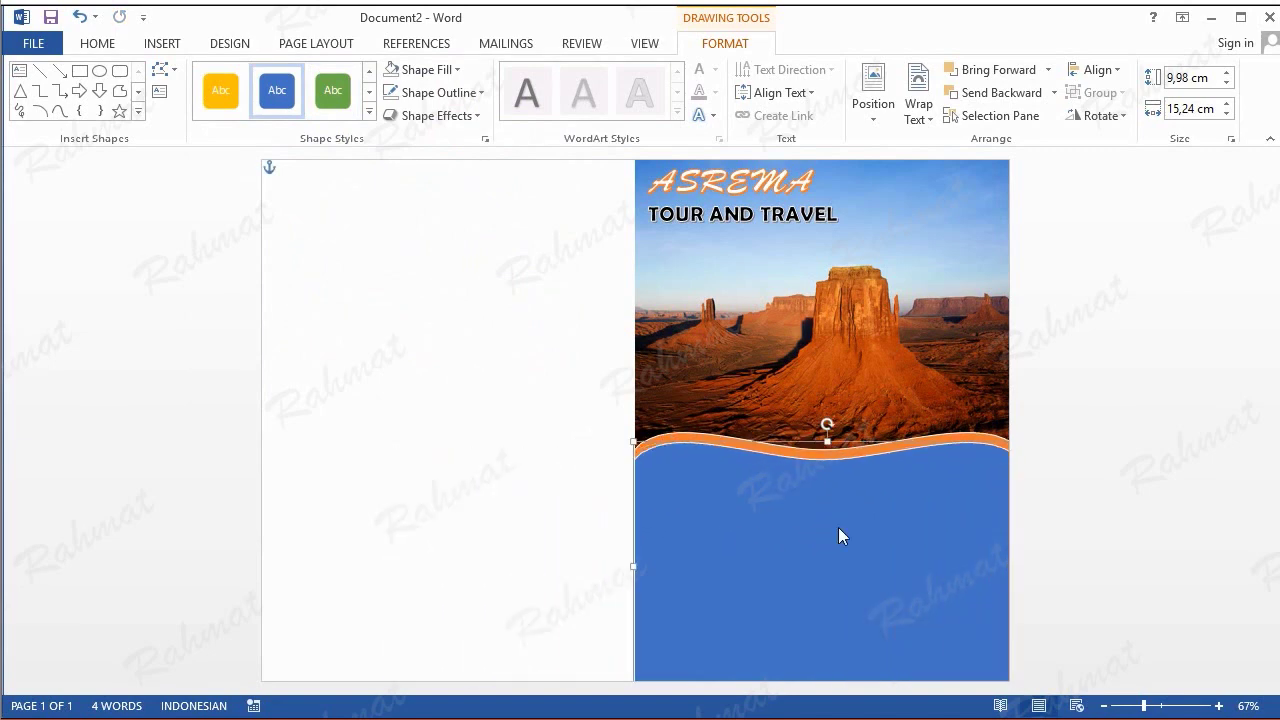
key("ctrl+z")
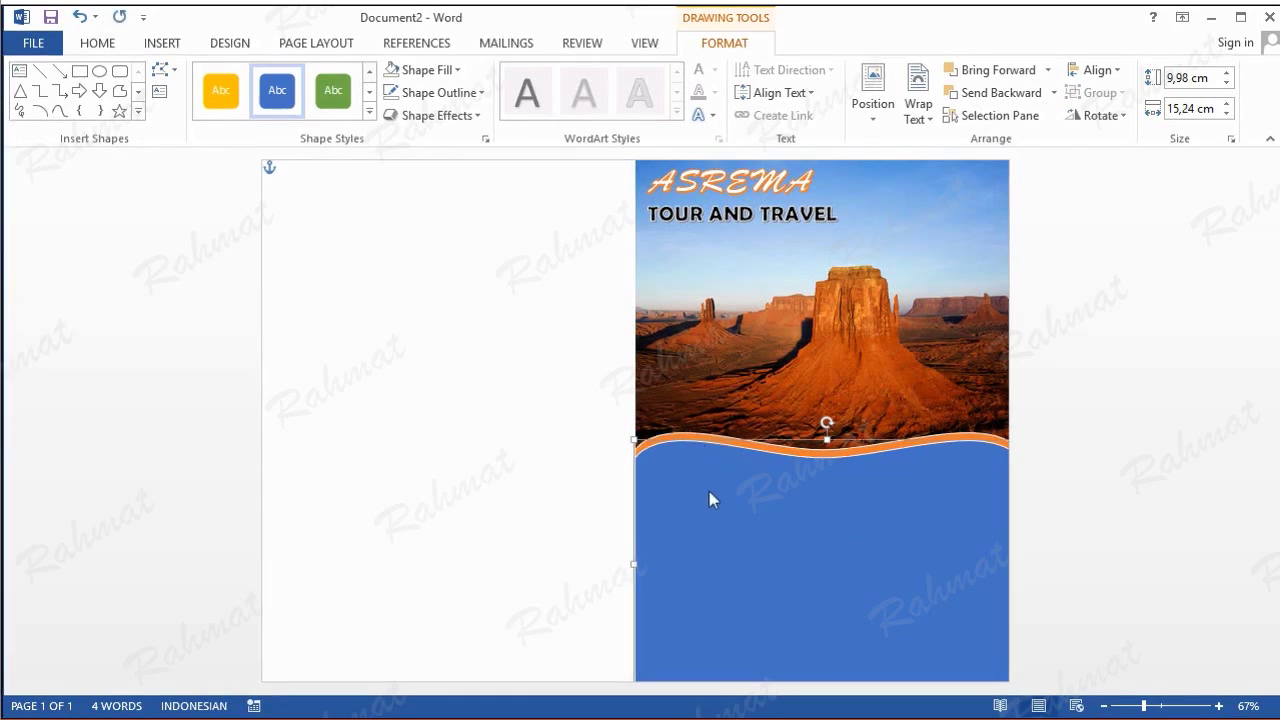
left_click_drag(708, 491, 705, 503)
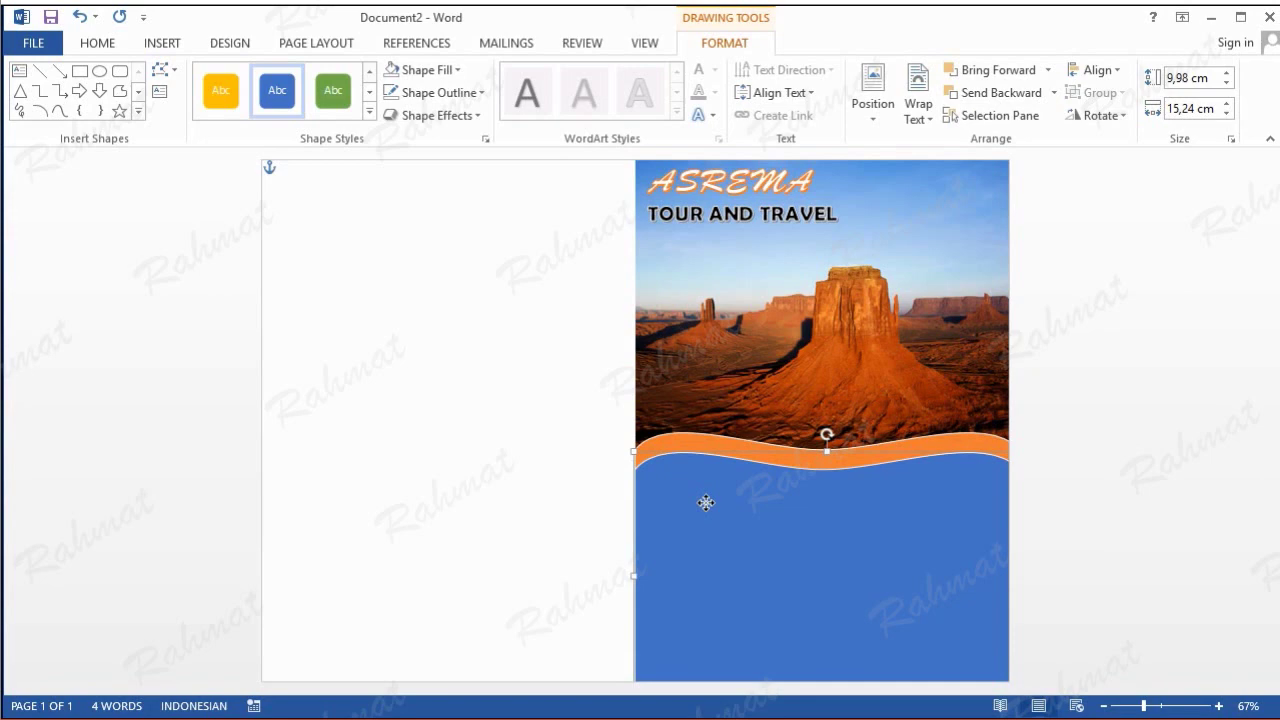
Step: Rotate the orange wave slightly so its edge tilts behind the blue wave
left_click(703, 438)
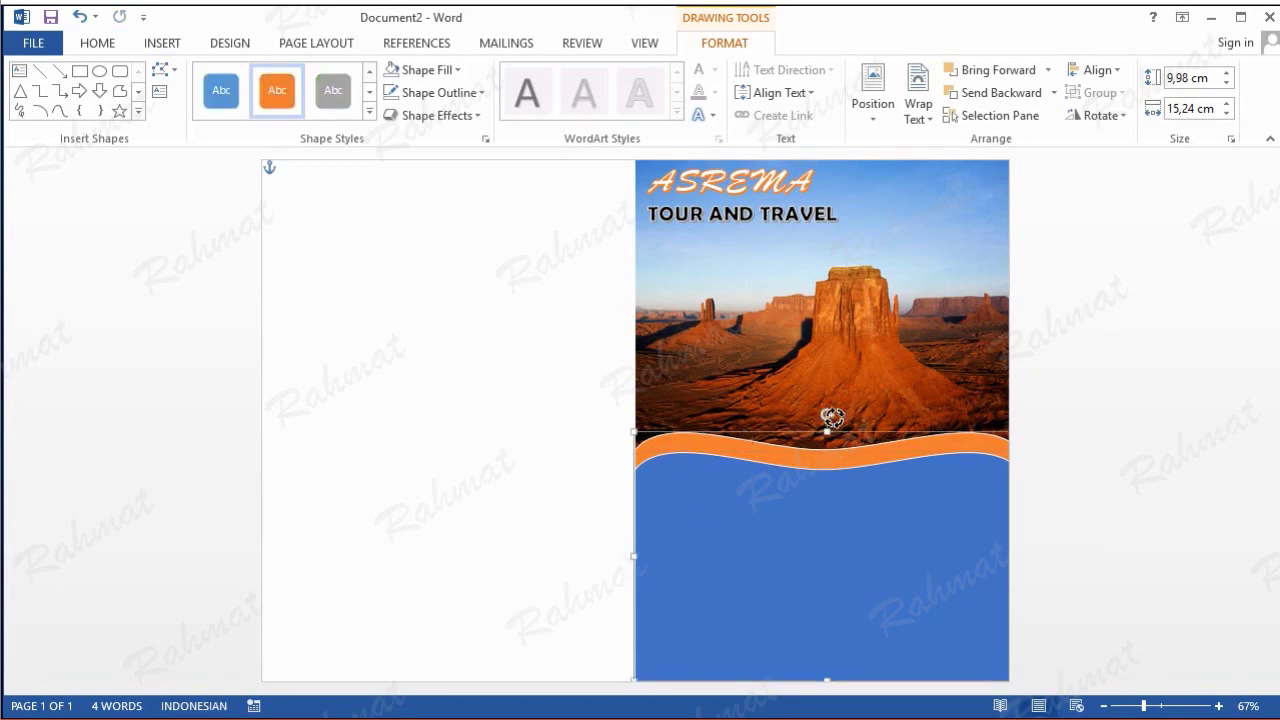
left_click_drag(830, 416, 837, 420)
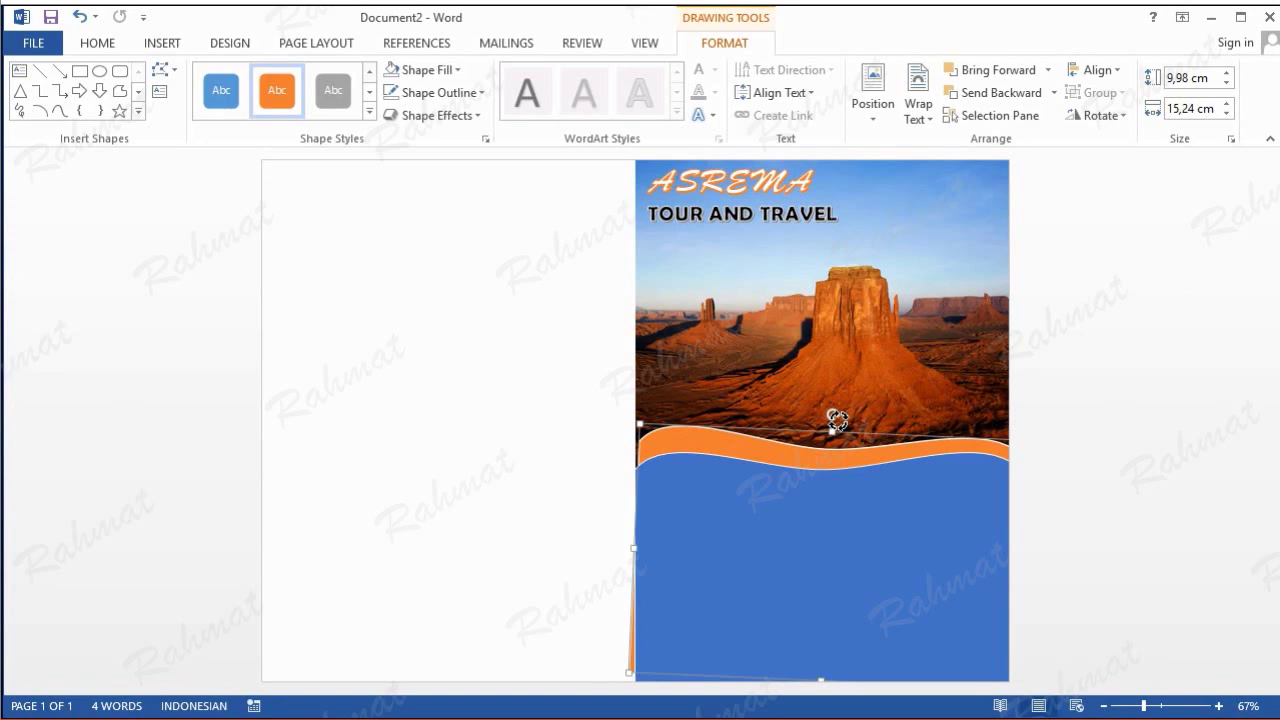
left_click_drag(837, 421, 839, 426)
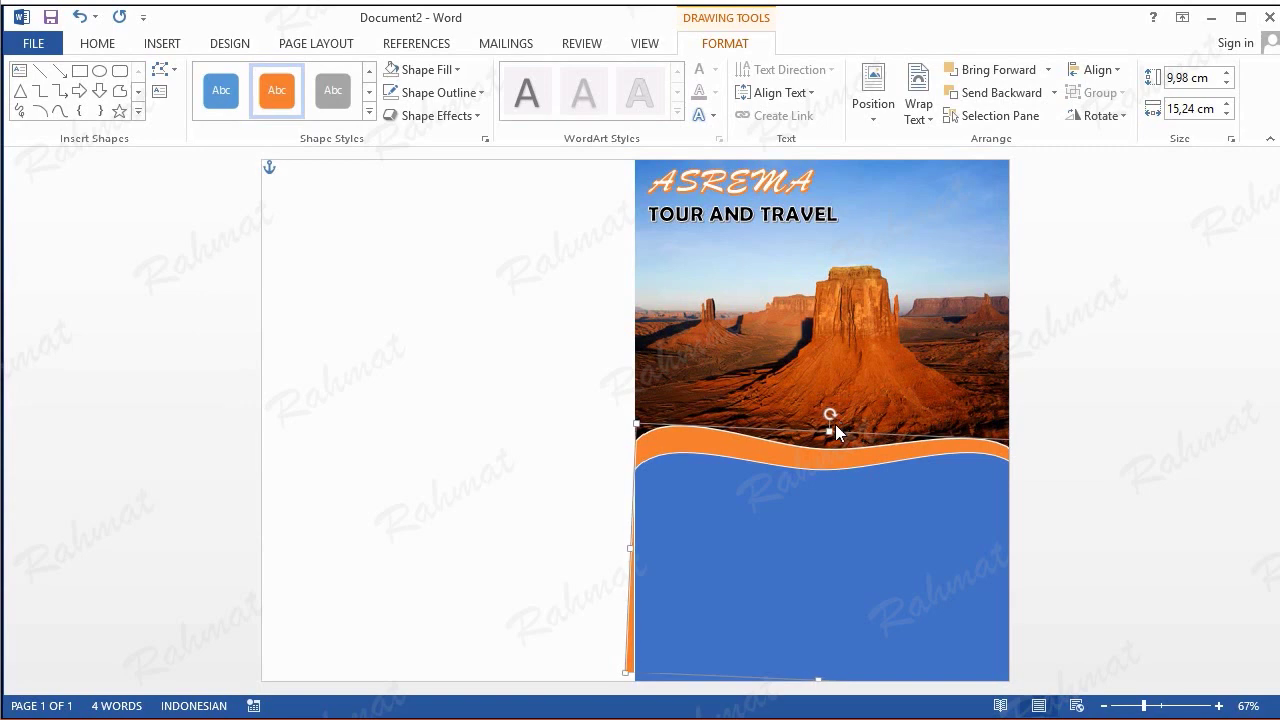
left_click(831, 543)
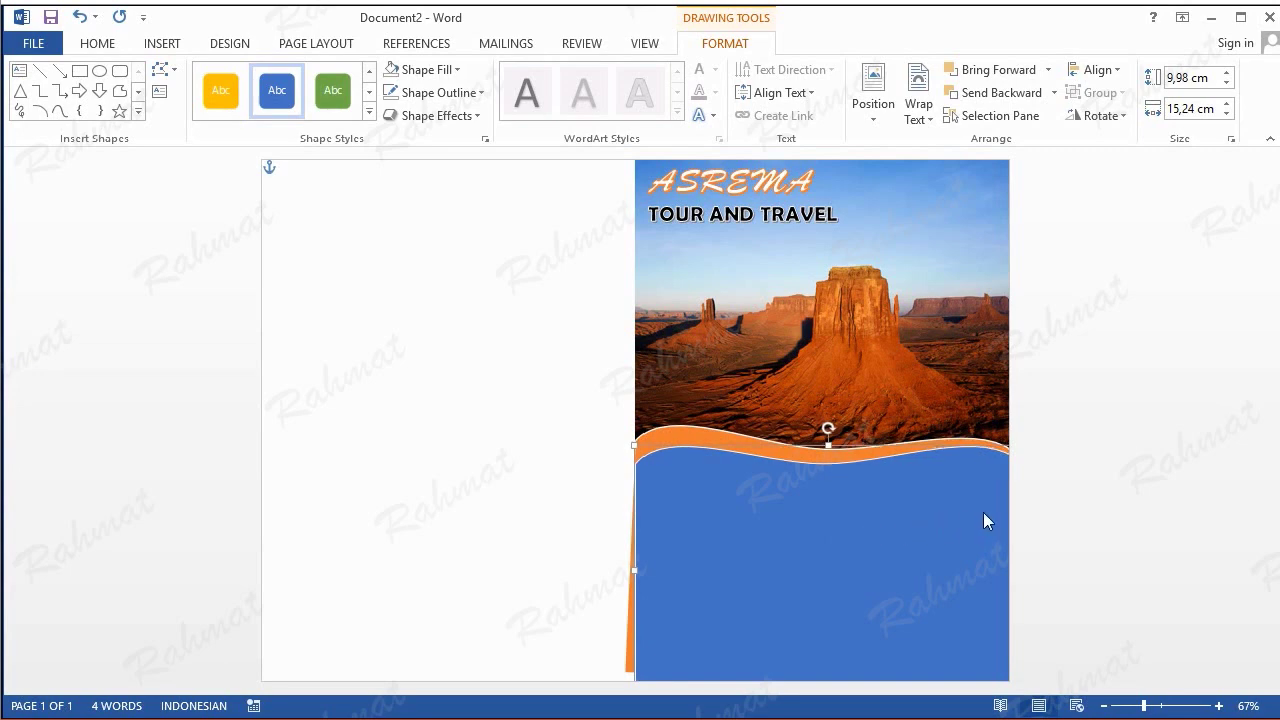
Step: Apply the blue shape style to the left-half rectangle and bring it to front over the orange strip
left_click(1048, 495)
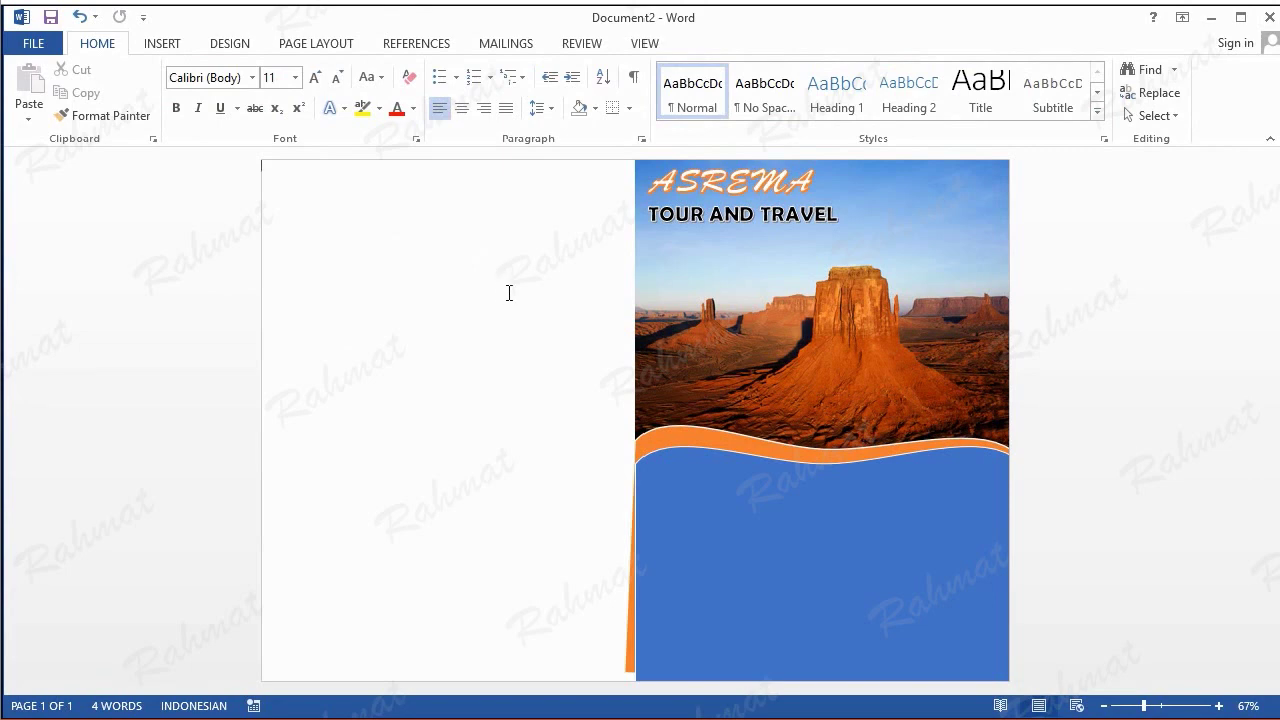
left_click(567, 165)
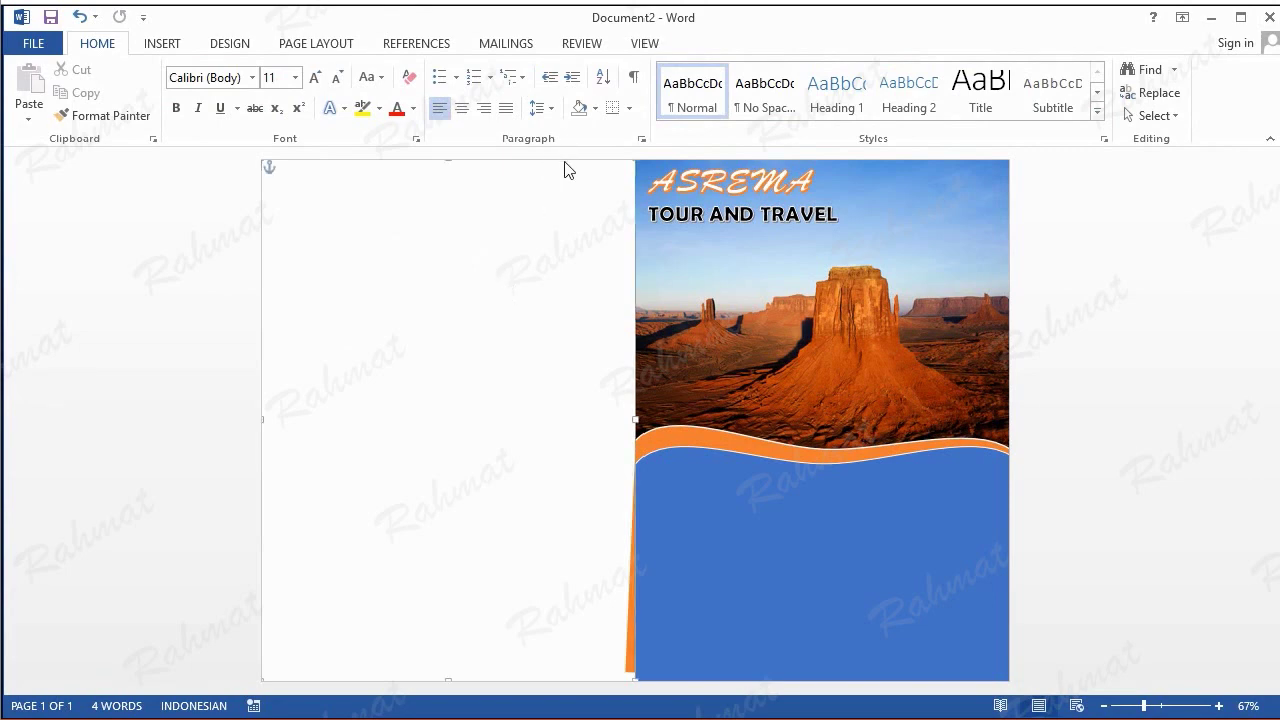
left_click(708, 45)
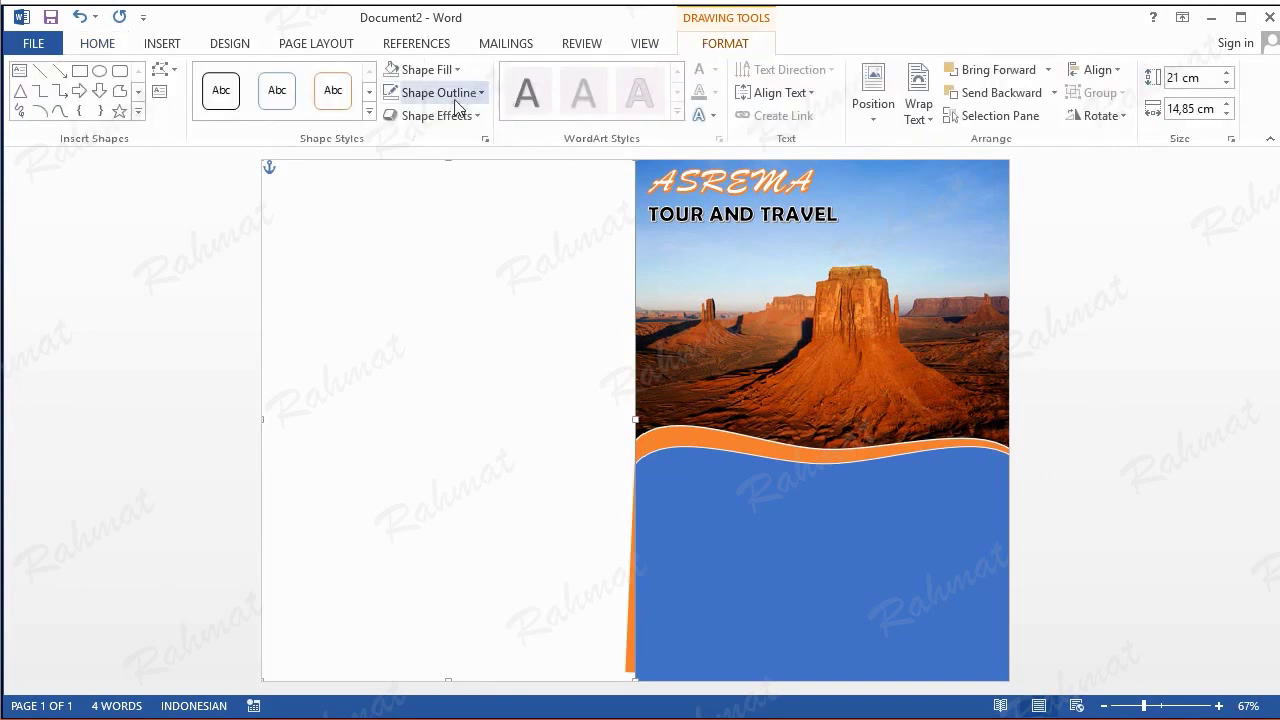
left_click(369, 112)
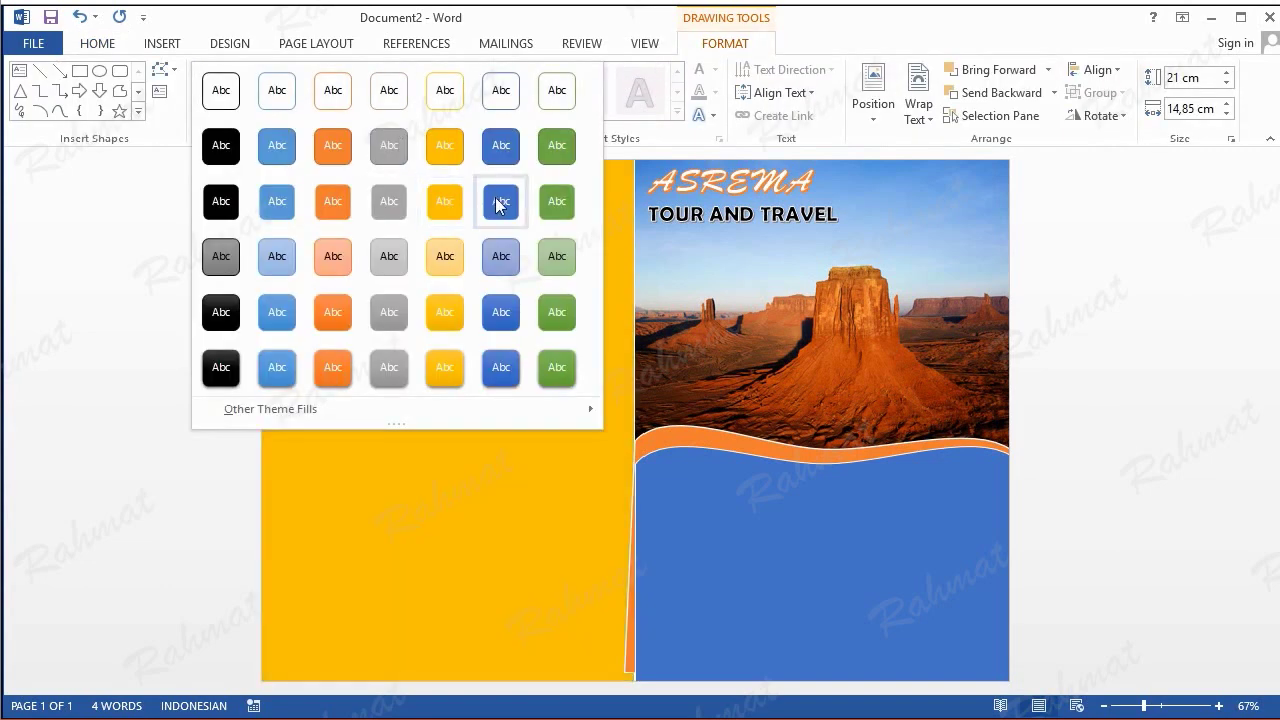
left_click(500, 203)
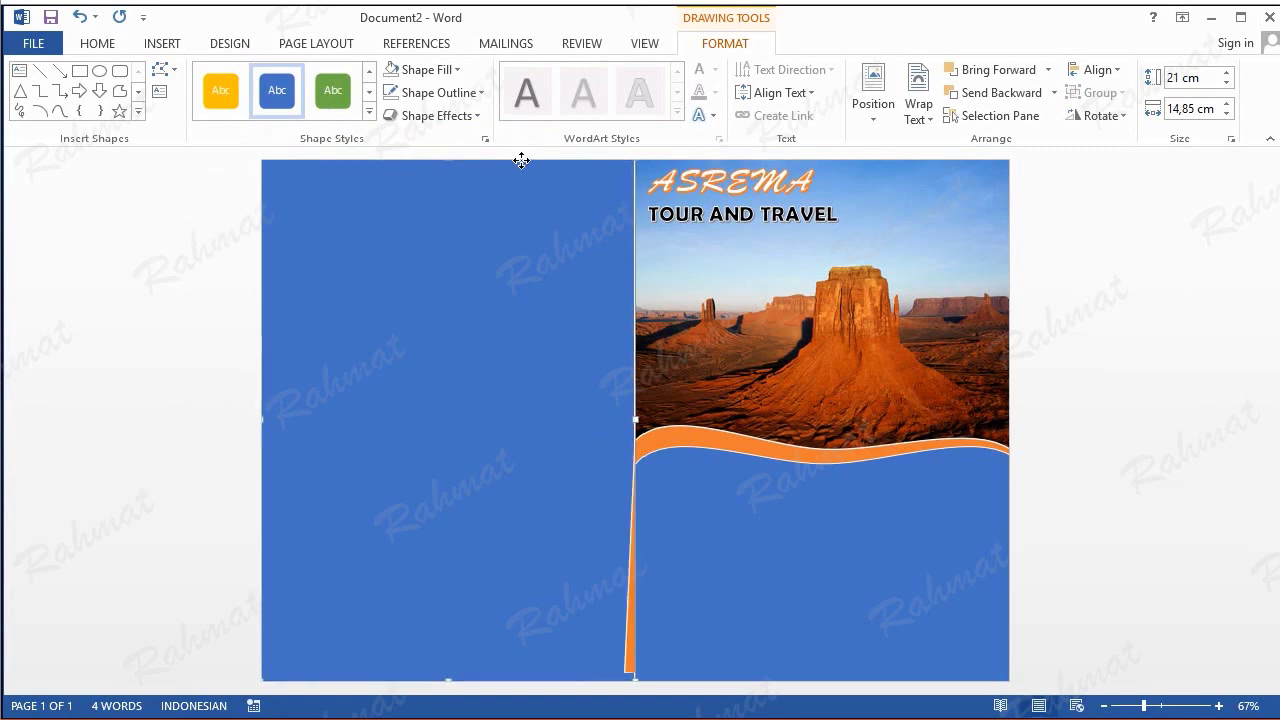
right_click(521, 160)
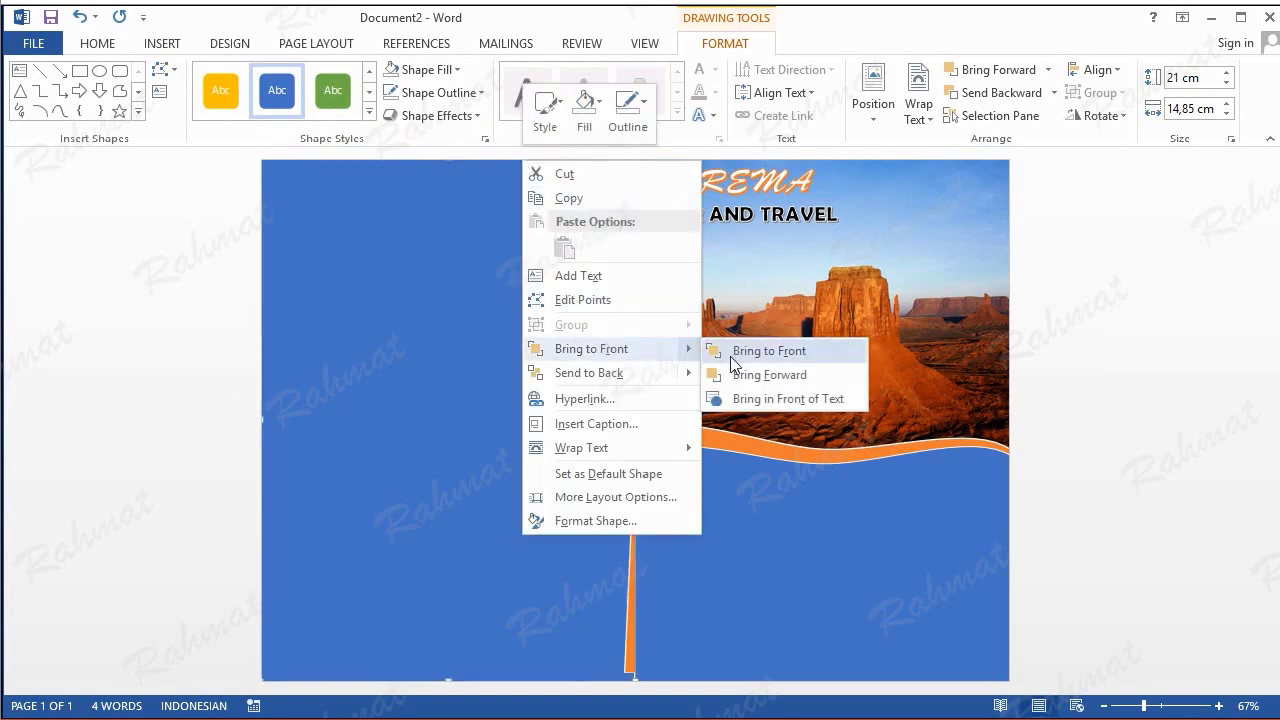
left_click(729, 352)
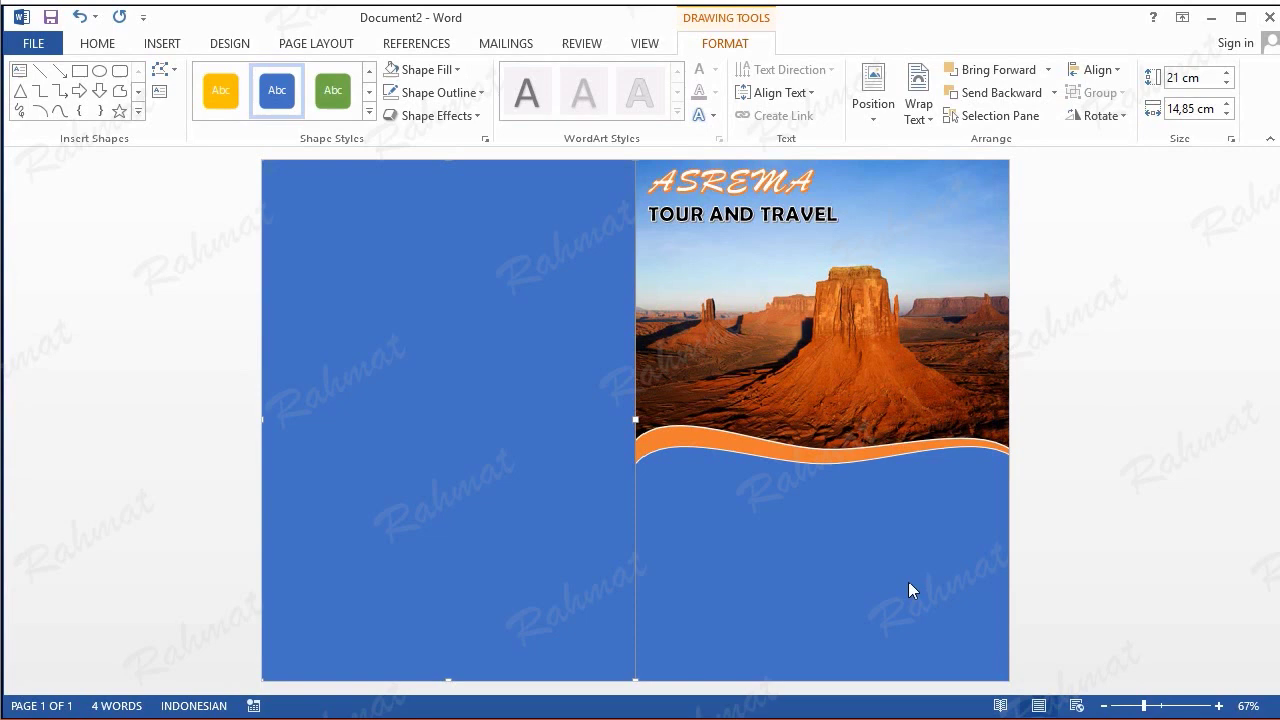
left_click(1078, 520)
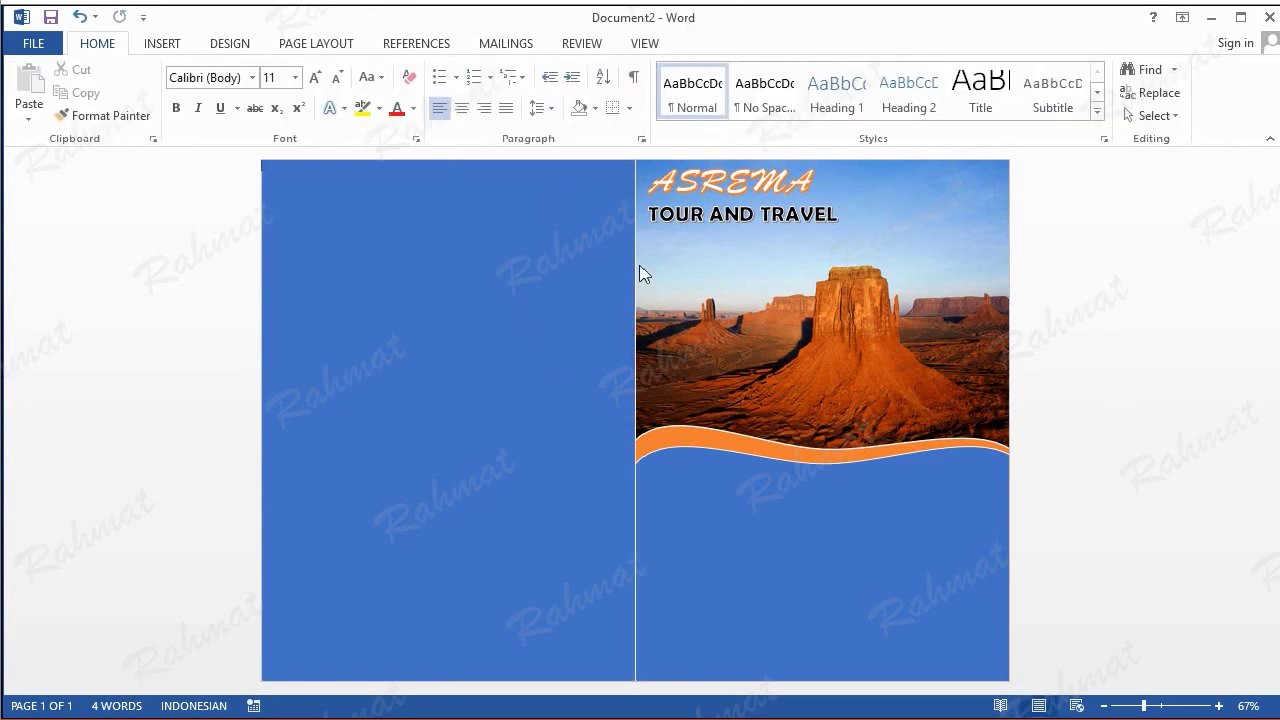
Step: Undo the last change and draw a new rectangle on the page's left half
key("ctrl+z")
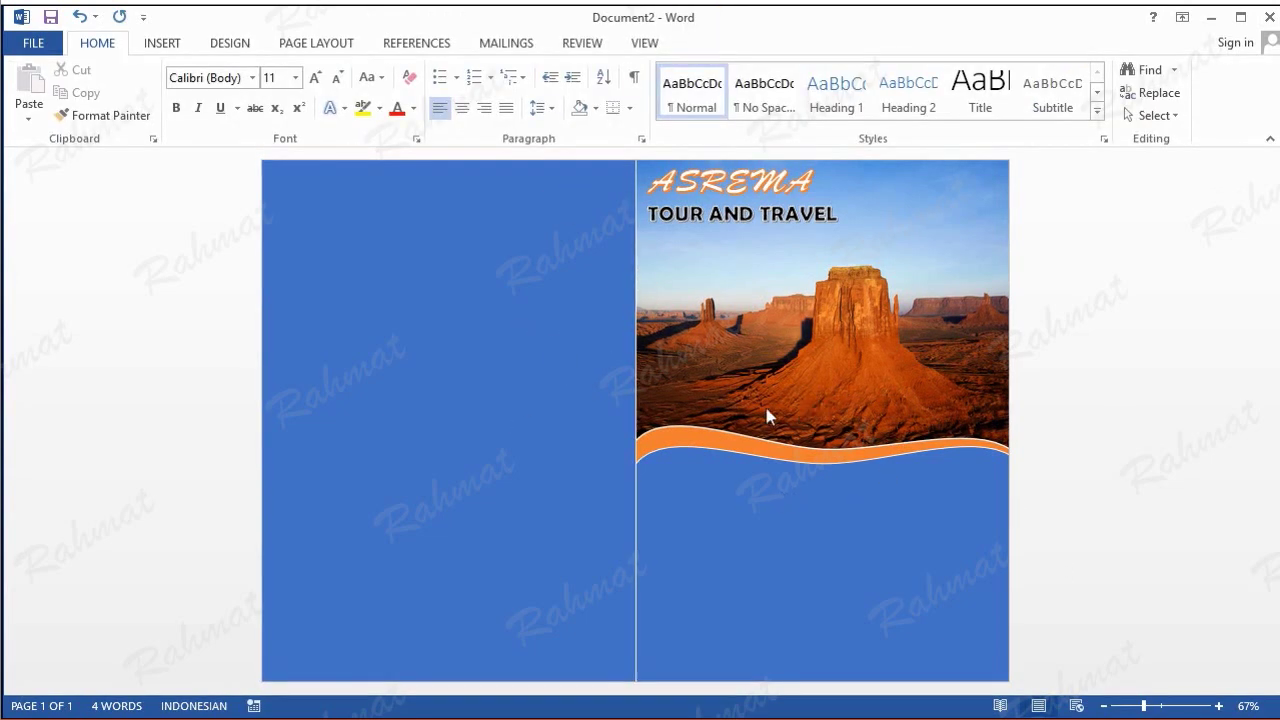
left_click(165, 45)
left_click(282, 117)
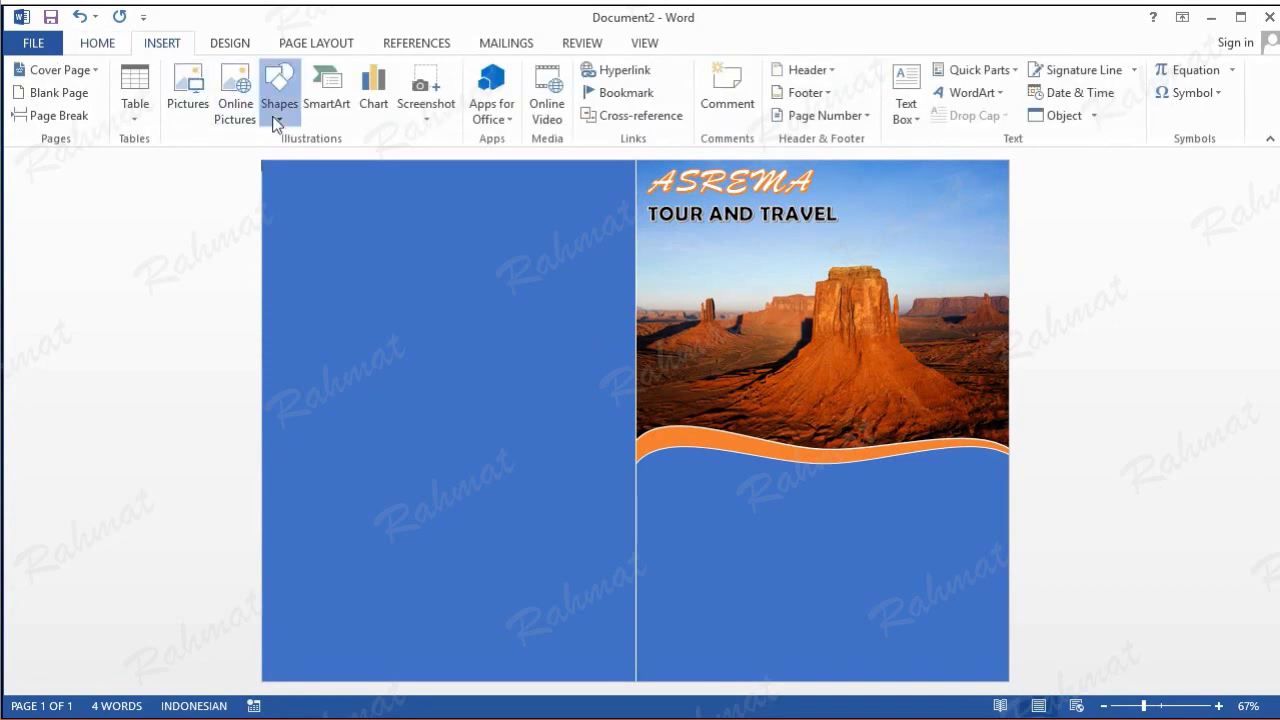
left_click(331, 163)
left_click_drag(281, 365, 456, 424)
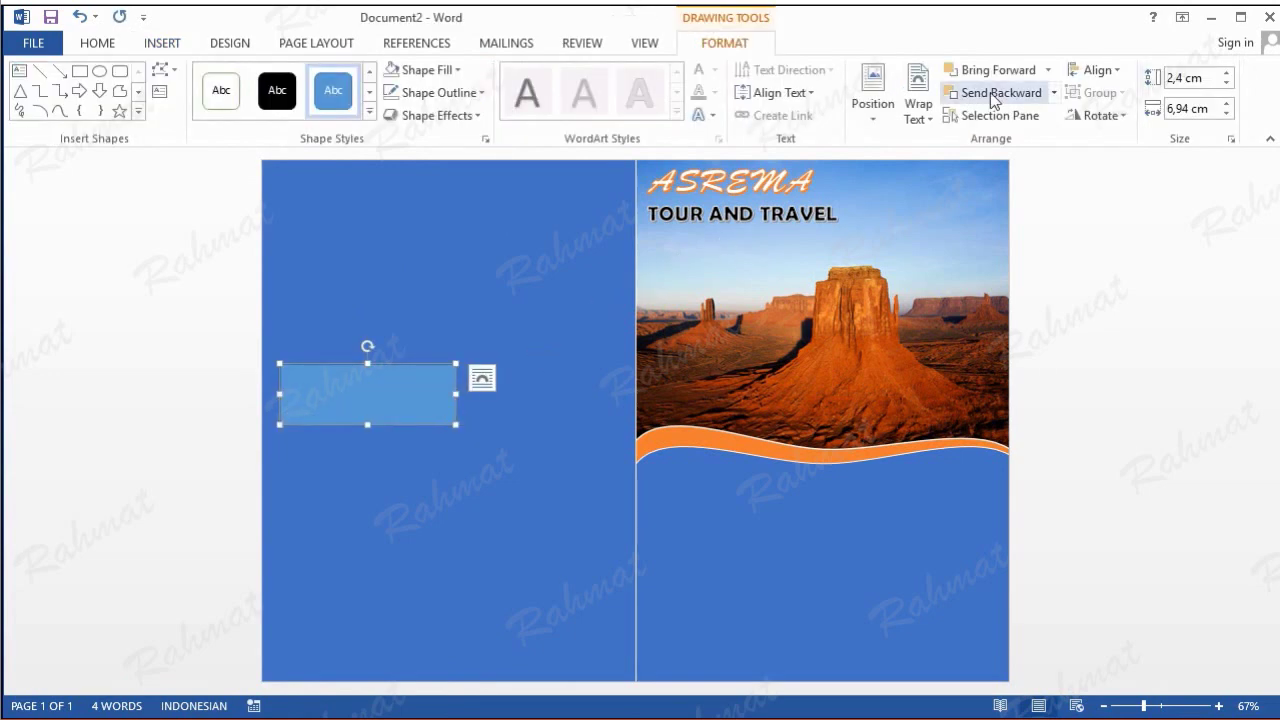
Step: Size the new rectangle to 4,57 cm high by 14,13 cm wide
left_click(1196, 77)
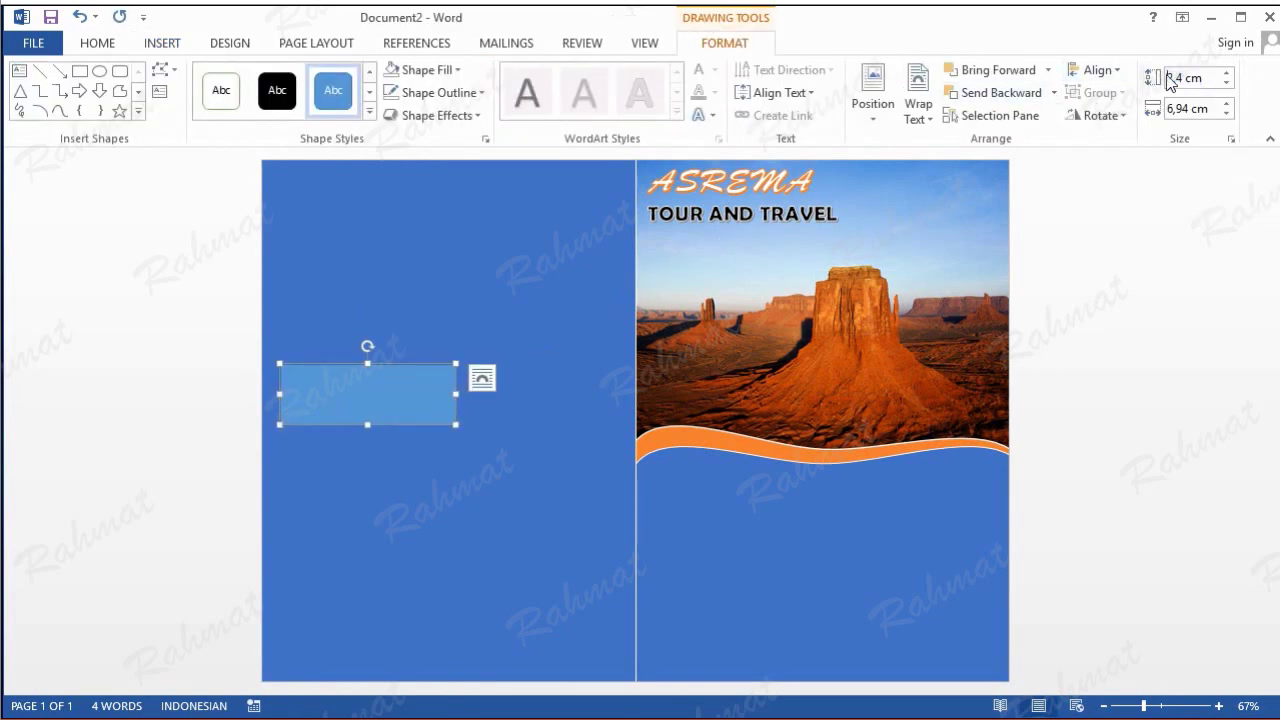
type("4,5")
type("7")
left_click(1185, 108)
left_click(1189, 107)
left_click_drag(1178, 106, 1123, 96)
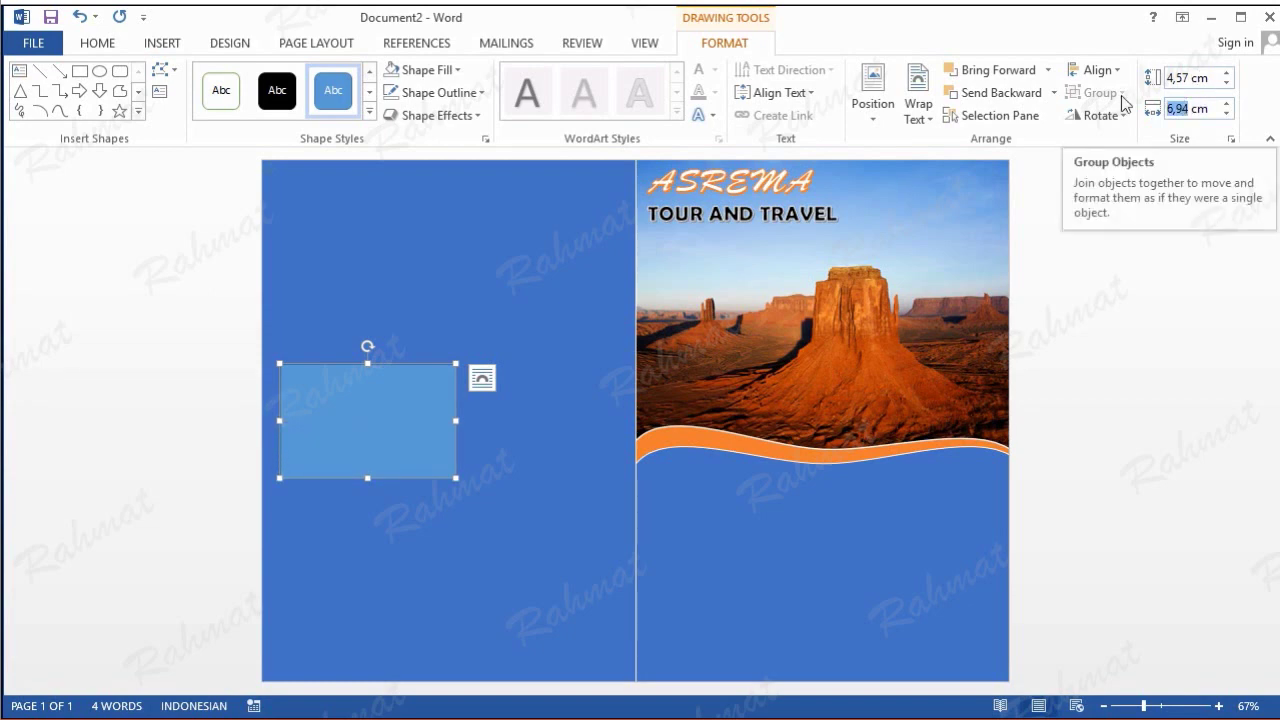
type("14,13")
key("Return")
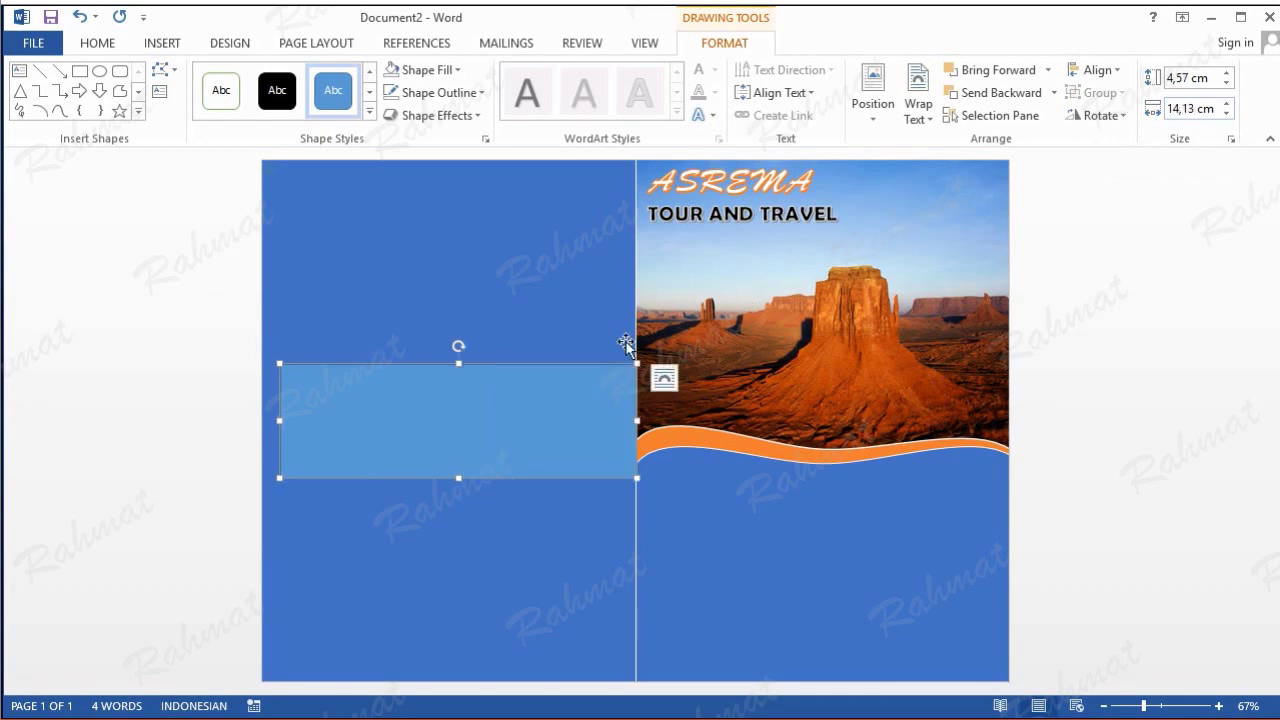
Step: Move the box to the bottom of the cover panel and give it the blue shape style
left_click_drag(500, 437, 930, 672)
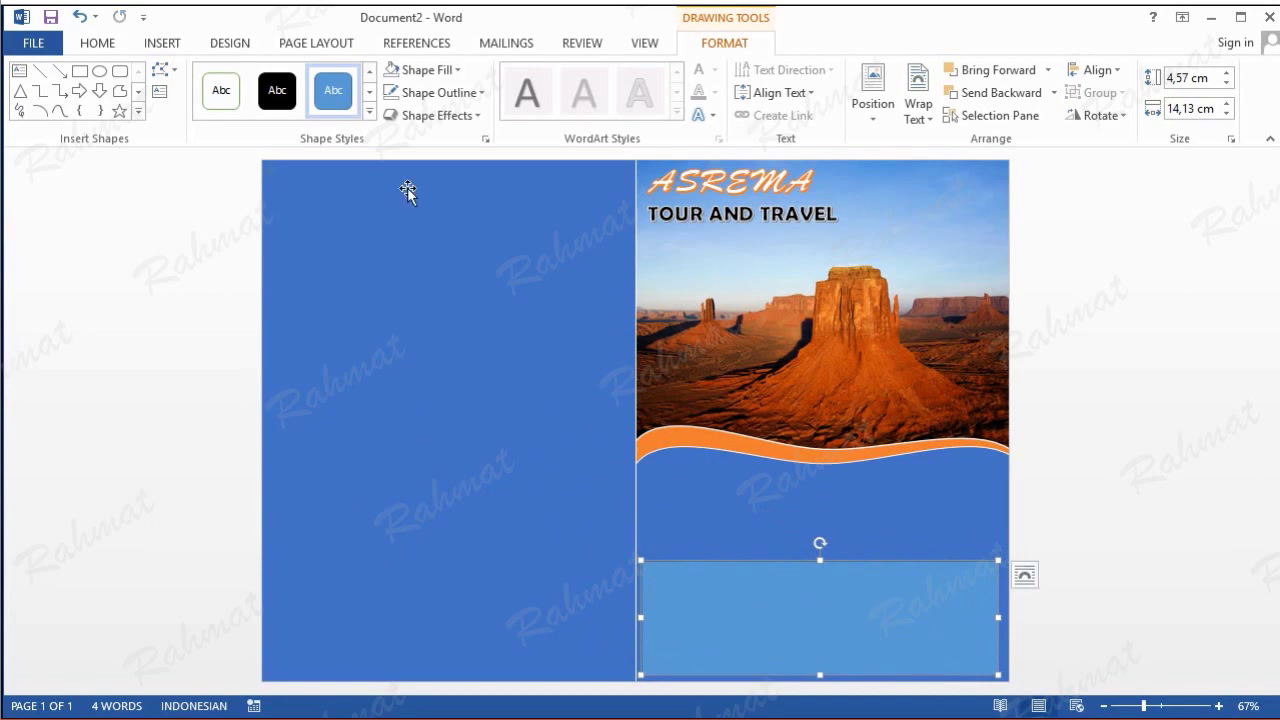
left_click(369, 112)
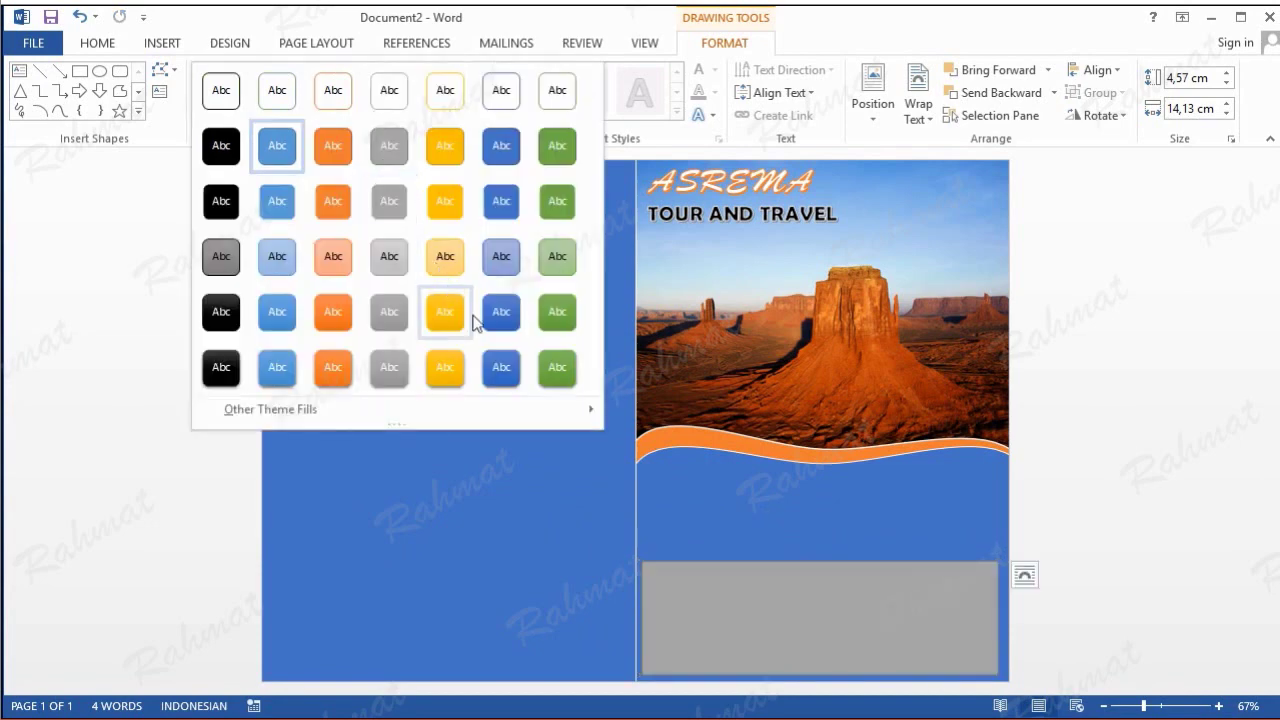
left_click(505, 370)
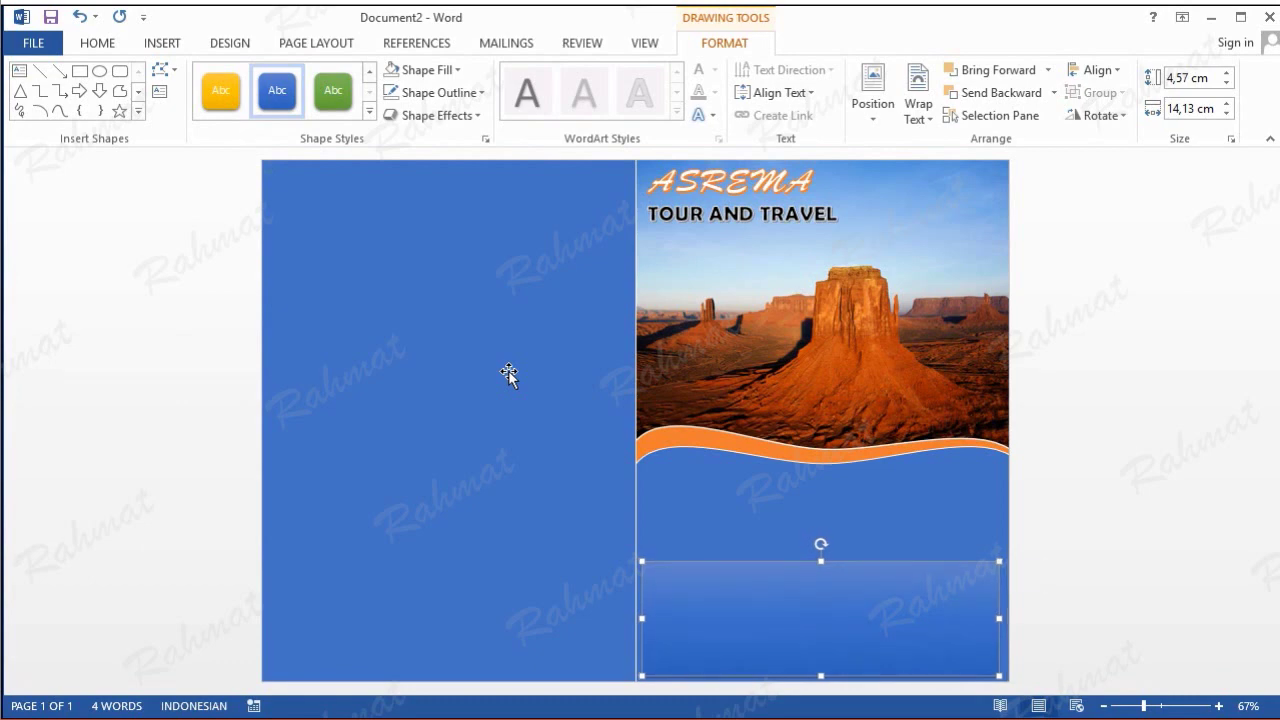
left_click(1165, 403)
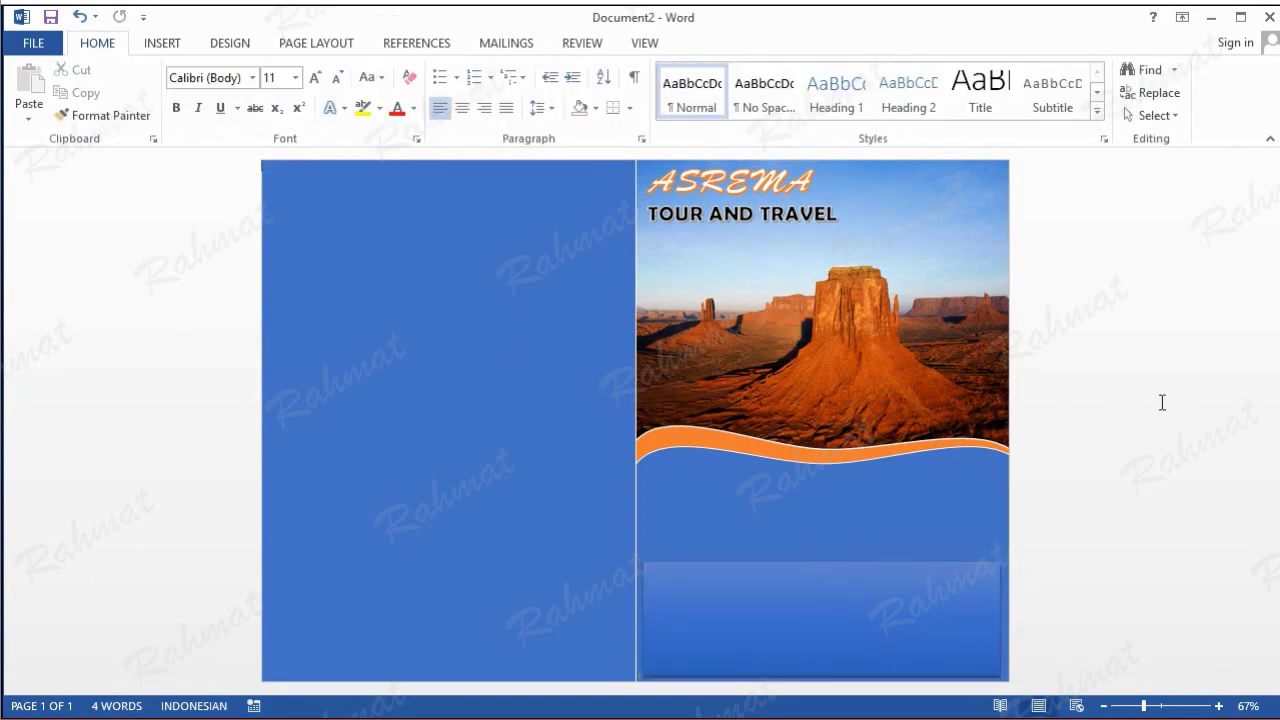
Step: Insert a WordArt text box reading 'Head Office :'
left_click(160, 44)
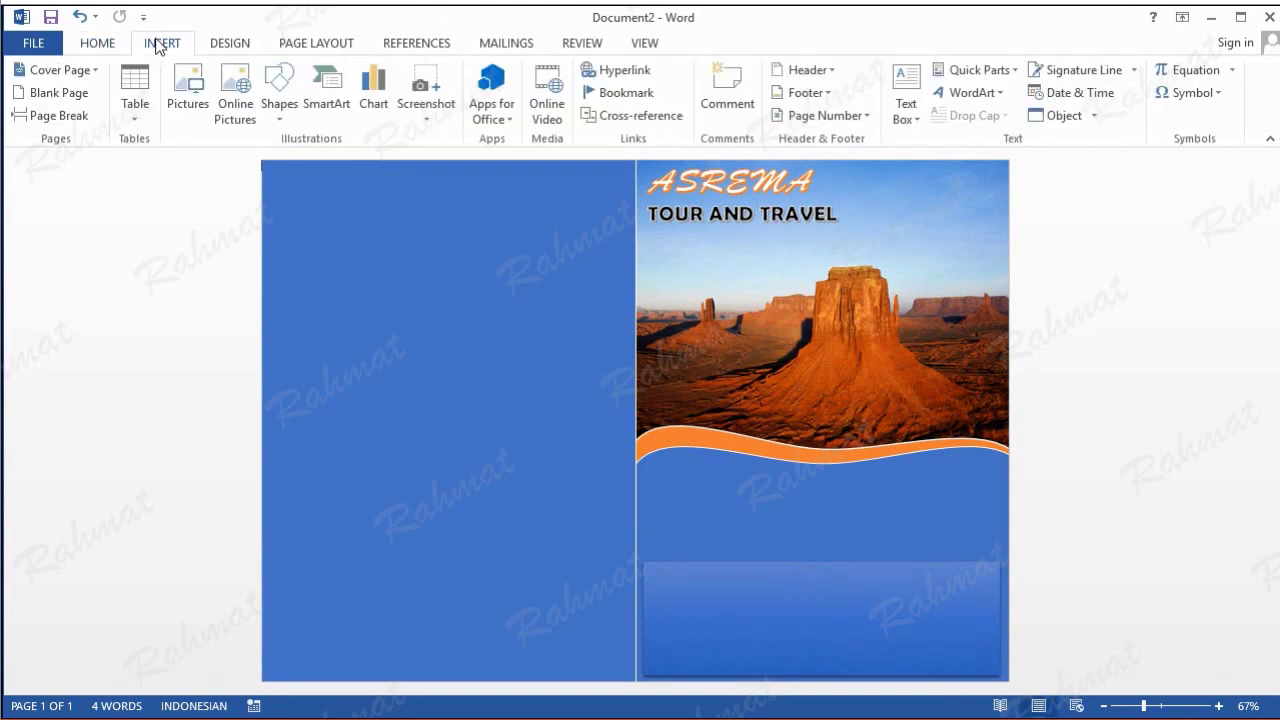
left_click(1000, 93)
left_click(1177, 139)
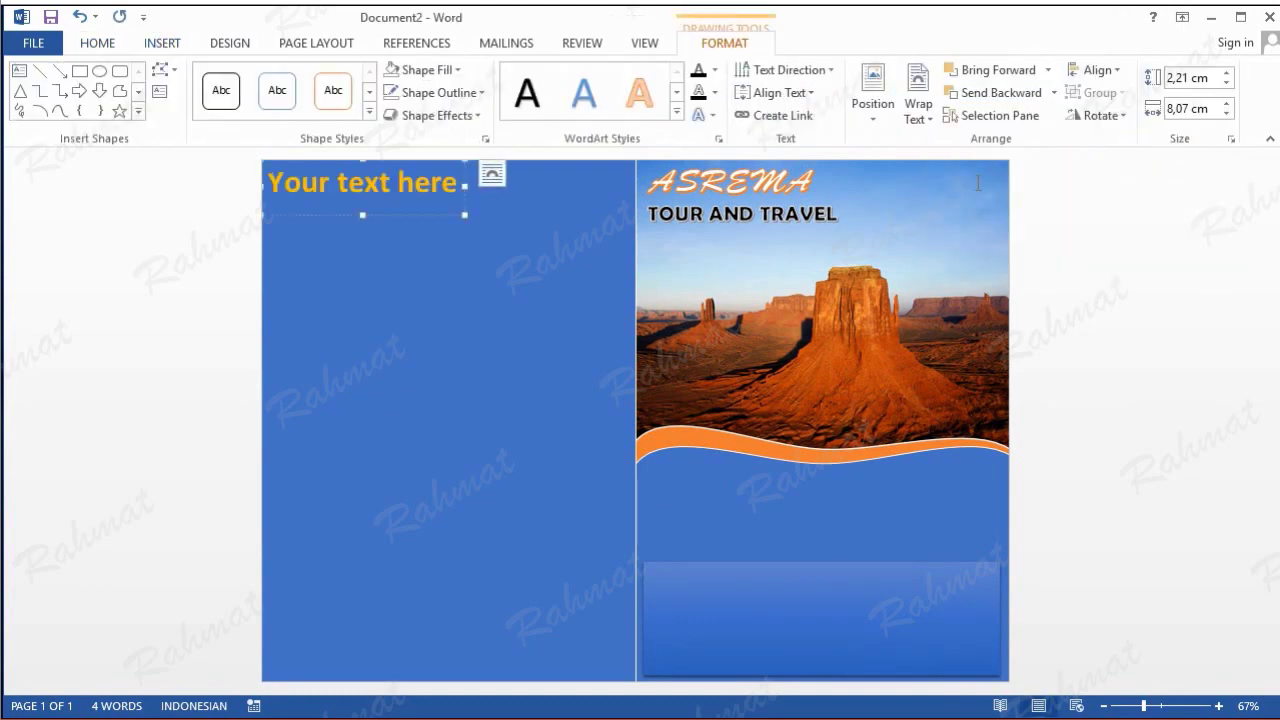
key("Delete")
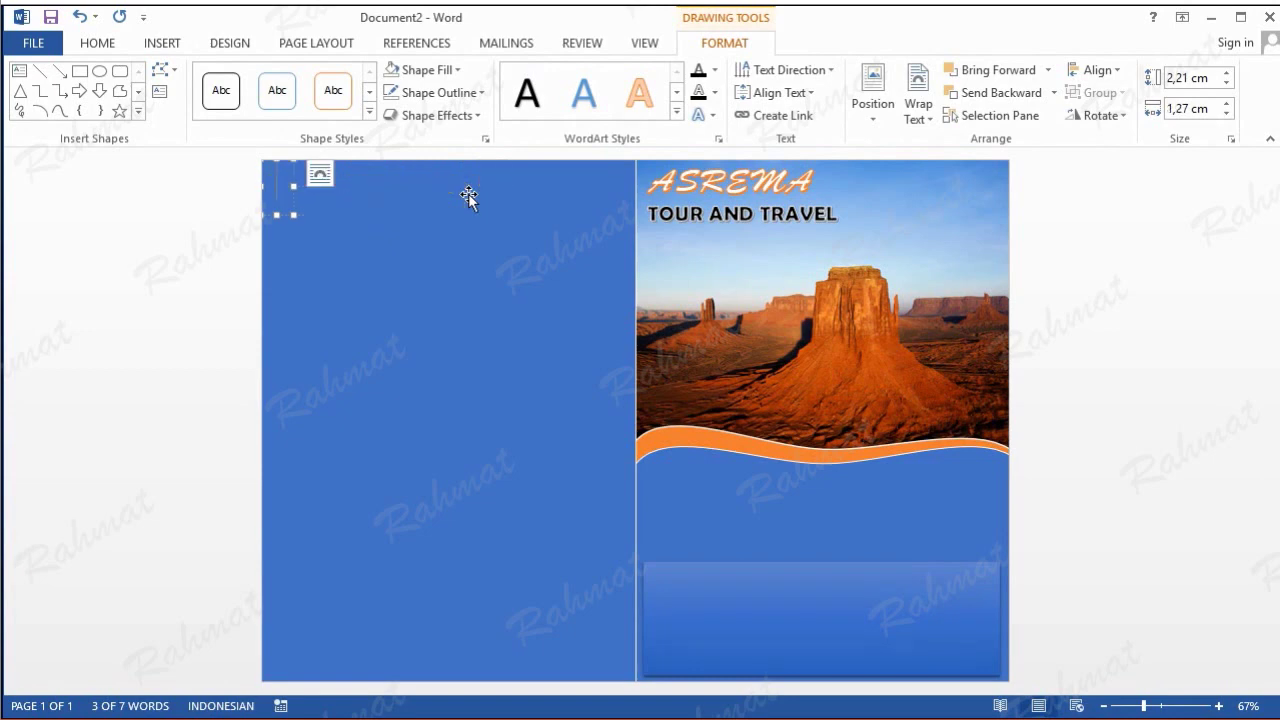
type("hEAD")
key("BackSpace")
key("BackSpace")
key("BackSpace")
key("BackSpace")
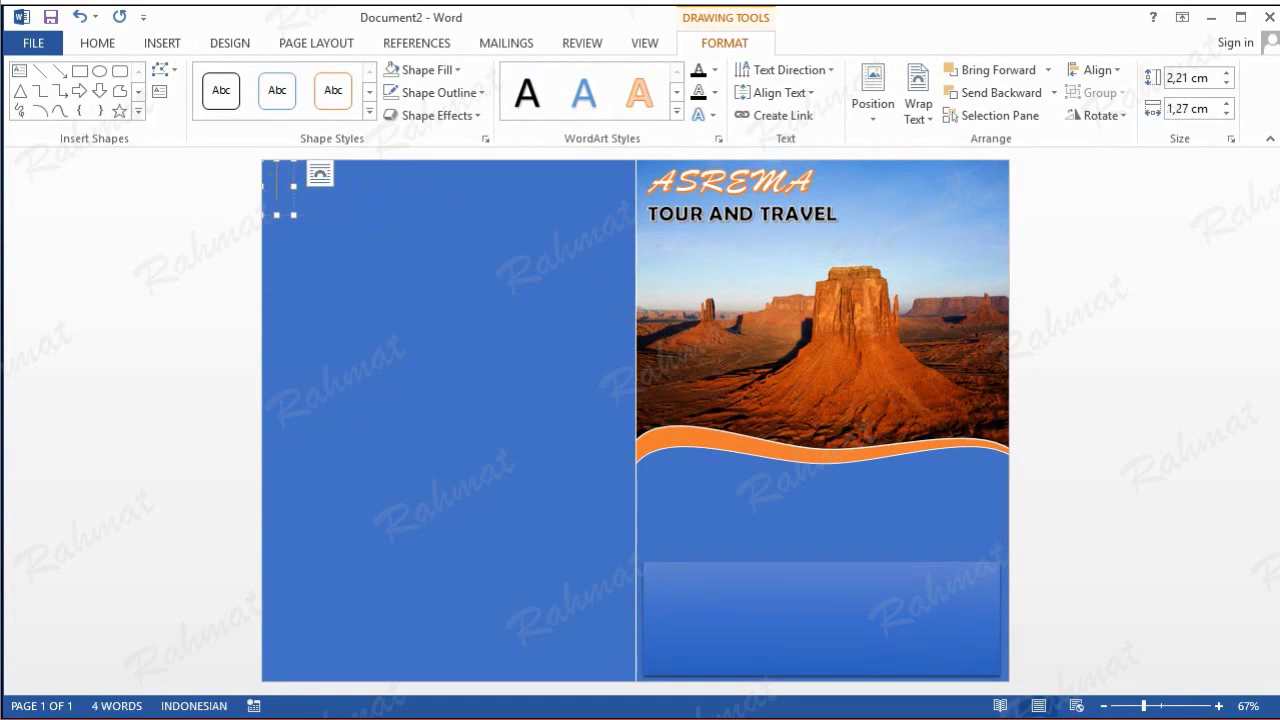
type("Head Office")
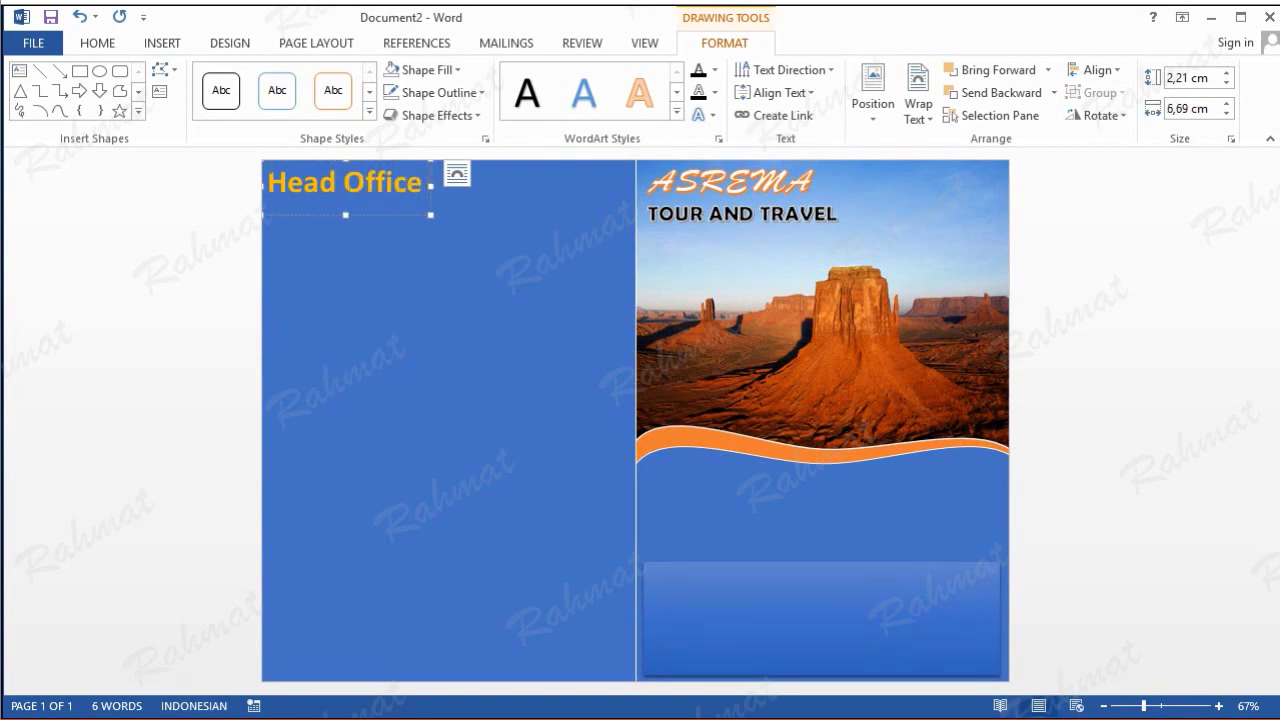
type(" :")
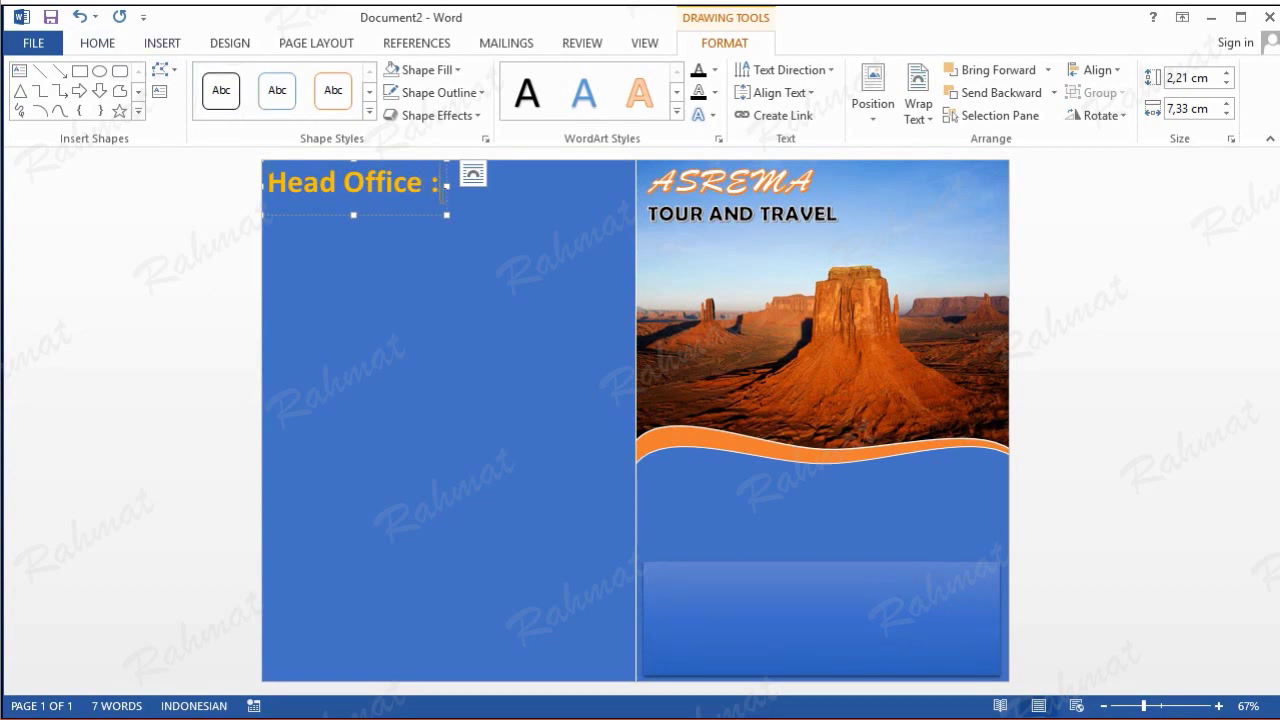
Step: Set the 'Head Office :' text to 18 pt
left_click_drag(445, 182, 264, 182)
left_click(98, 44)
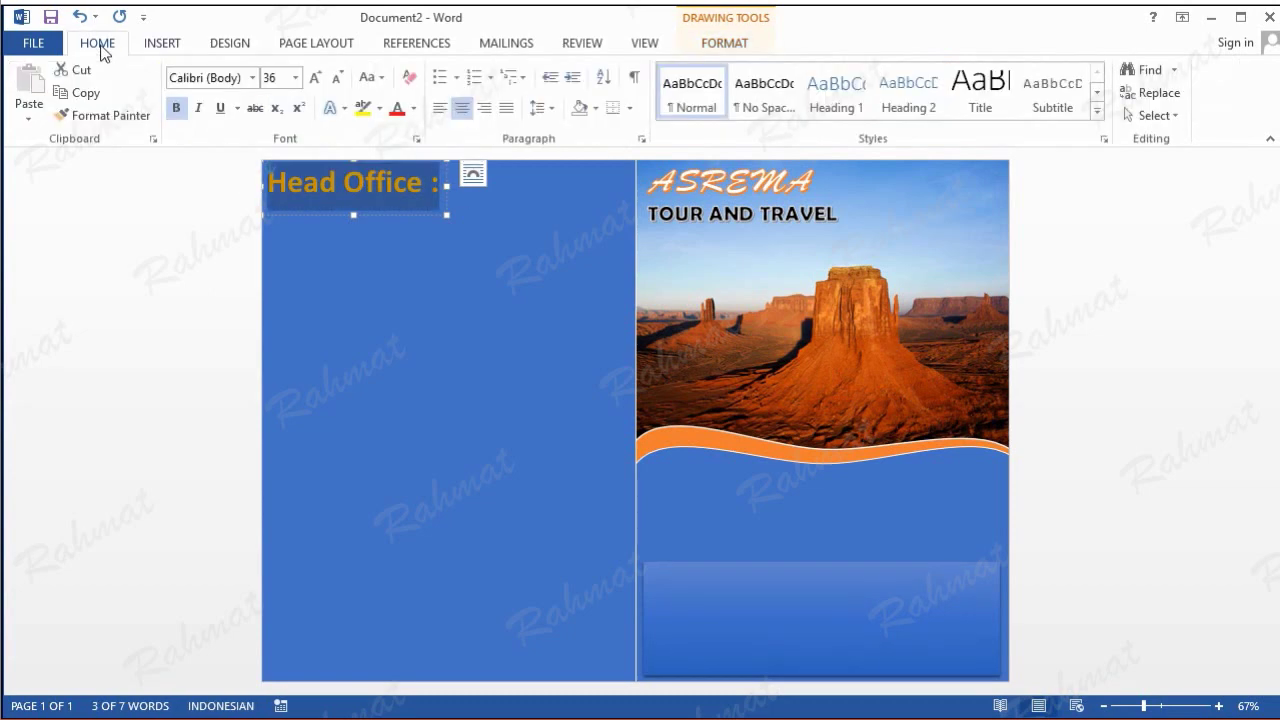
left_click(295, 77)
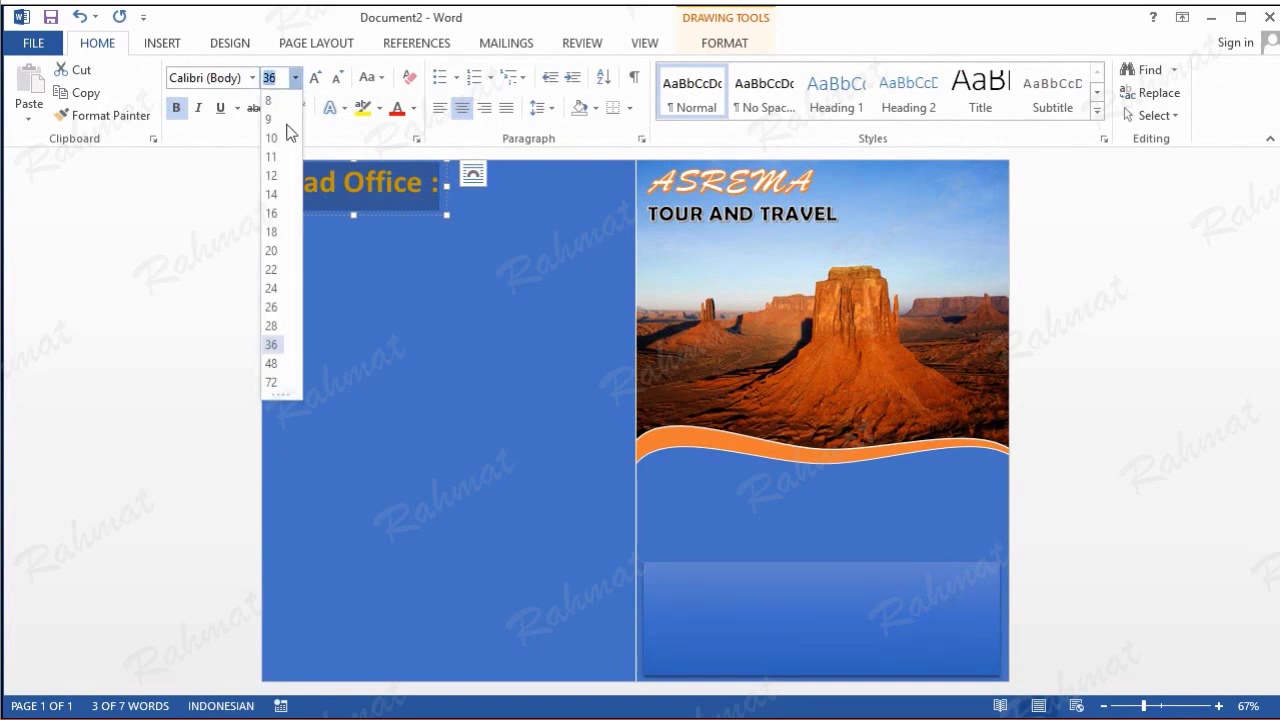
left_click(271, 231)
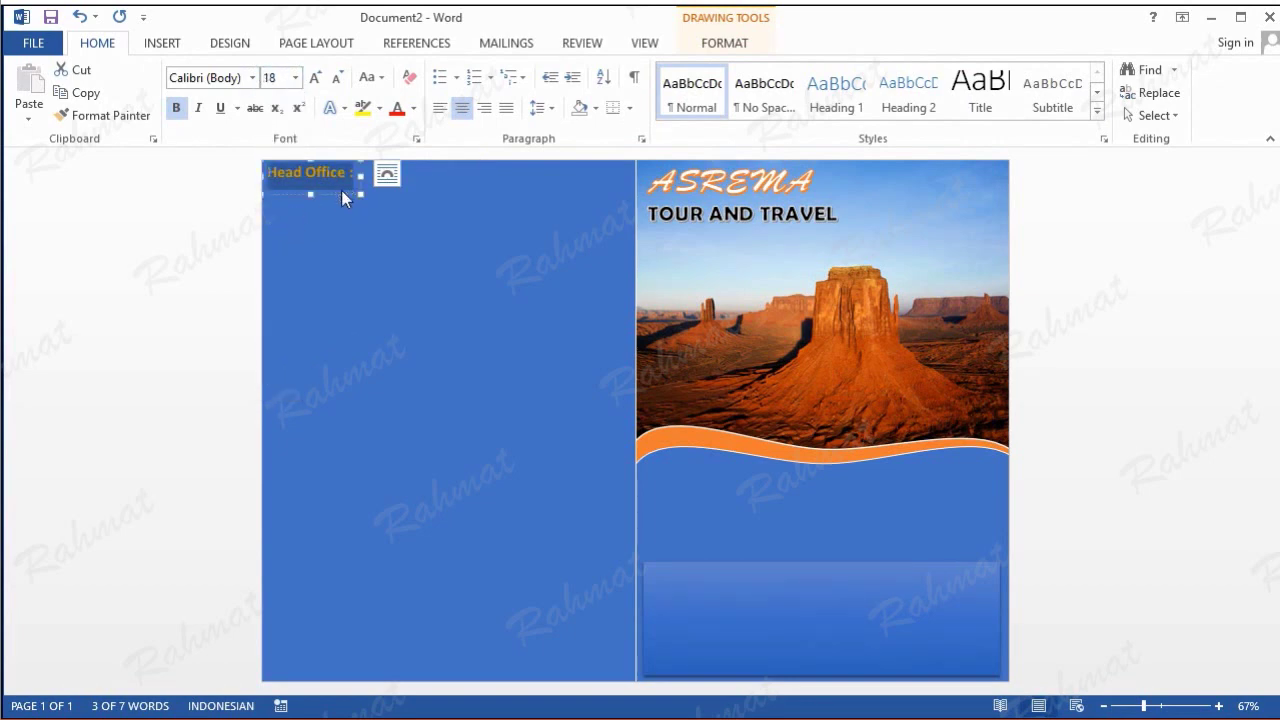
Step: Position the 'Head Office :' label at the top-left of the bottom blue box
mouse_move(341, 195)
left_mouse_down()
mouse_move(734, 526)
mouse_move(727, 601)
left_mouse_up()
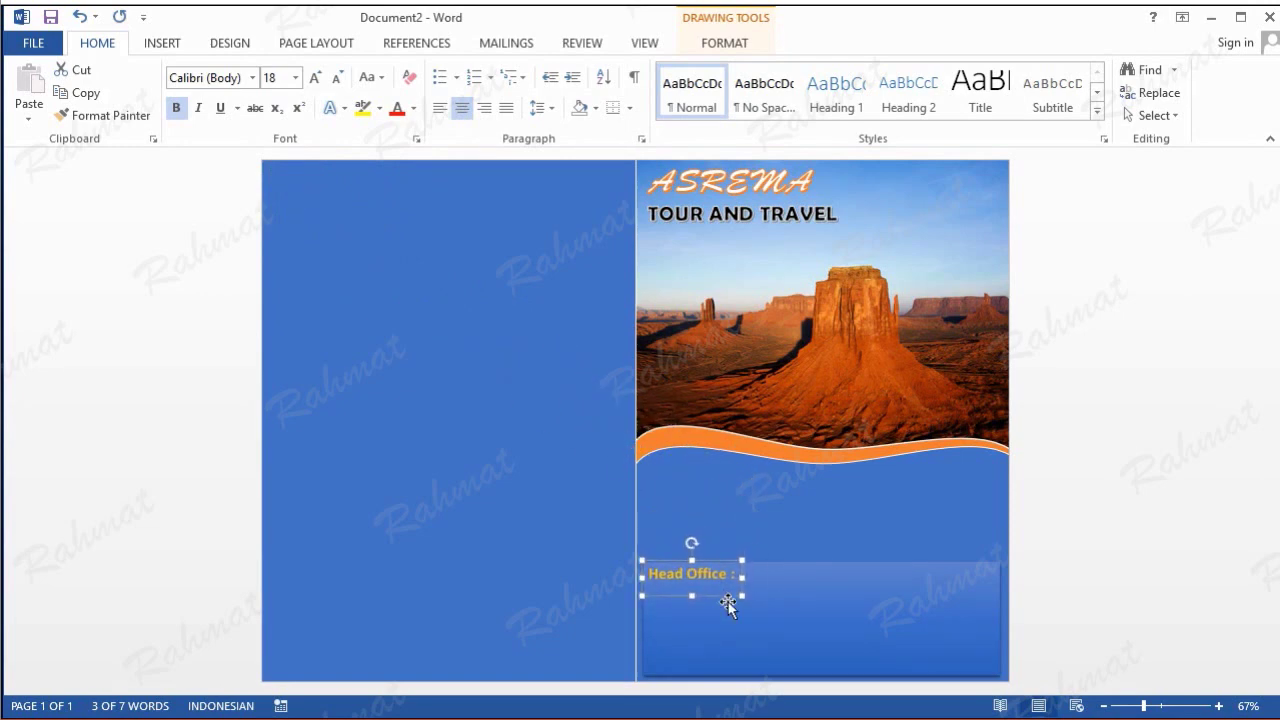
key("Up")
key("Up")
key("Left")
key("Down")
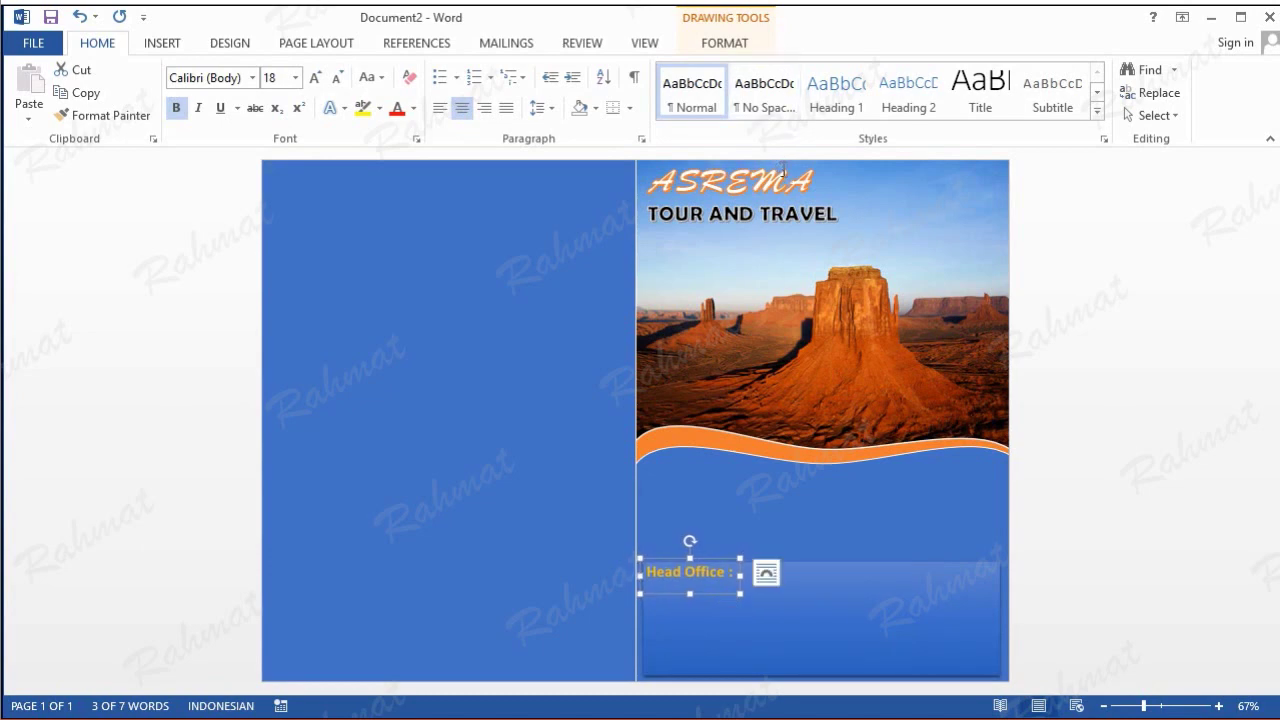
left_click(783, 170)
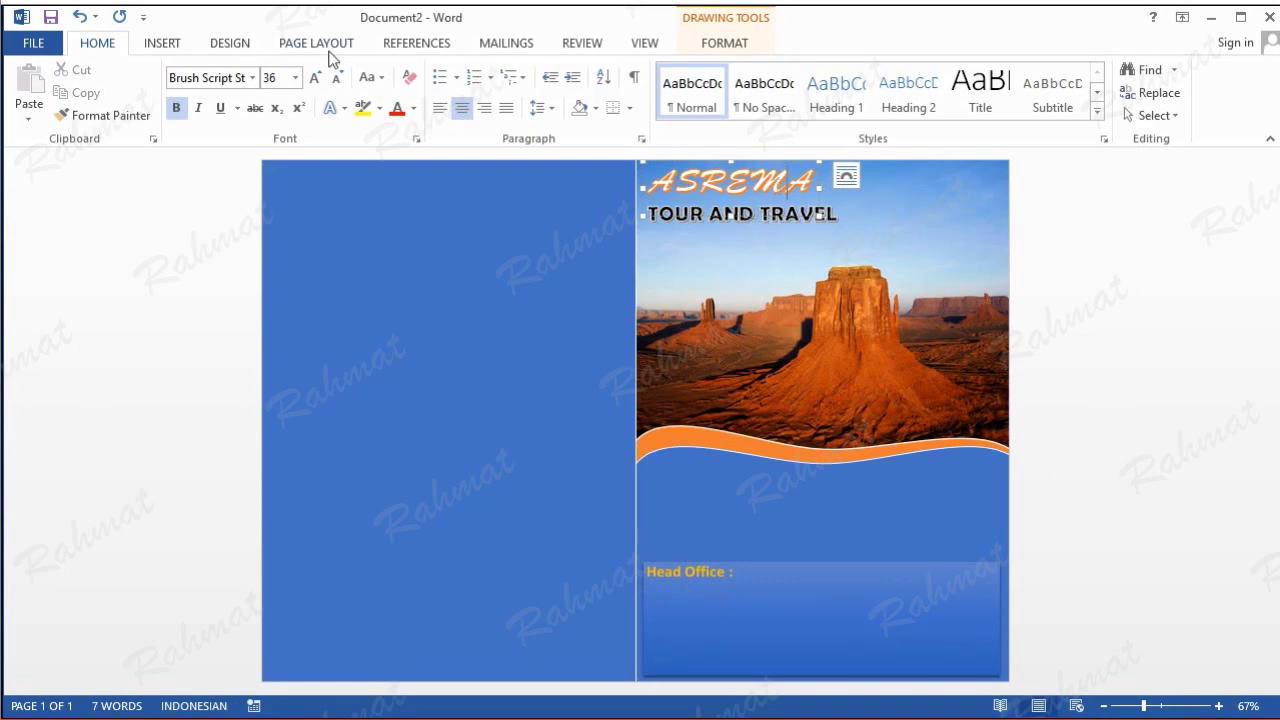
Step: Duplicate the ASREMA title and move the copy into the Head Office box
left_click(734, 203)
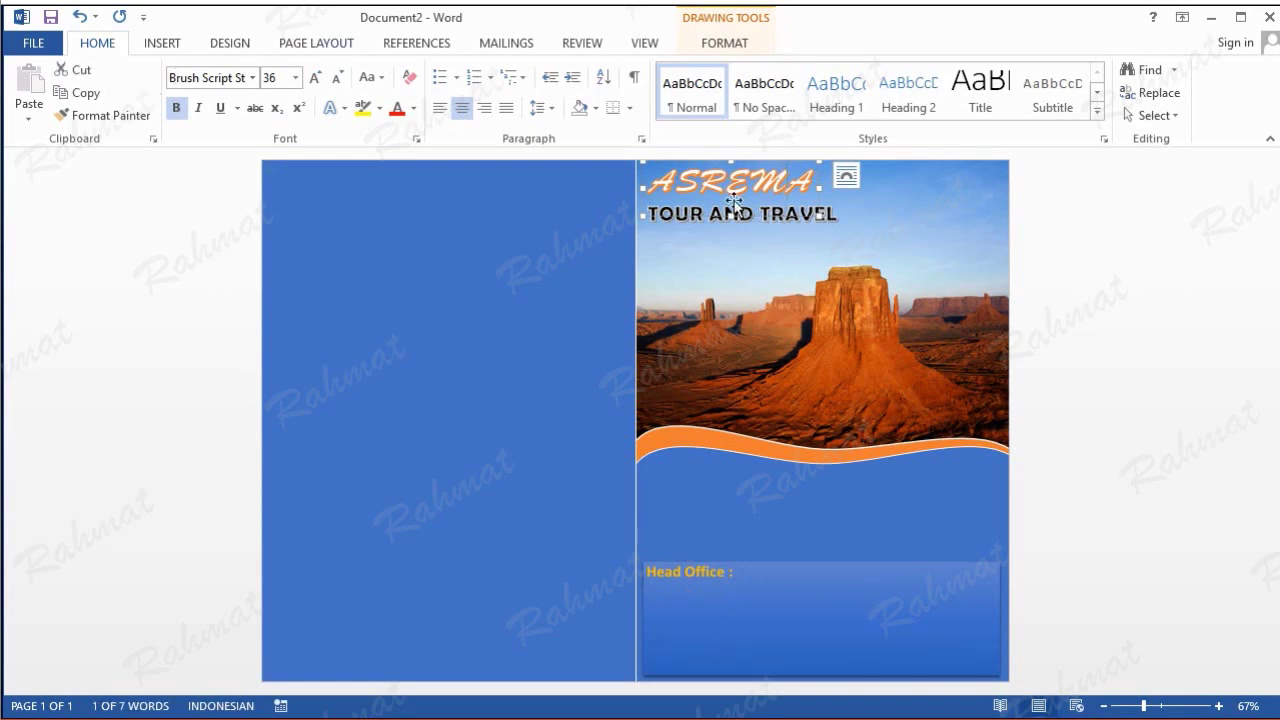
left_click(82, 92)
left_click(28, 80)
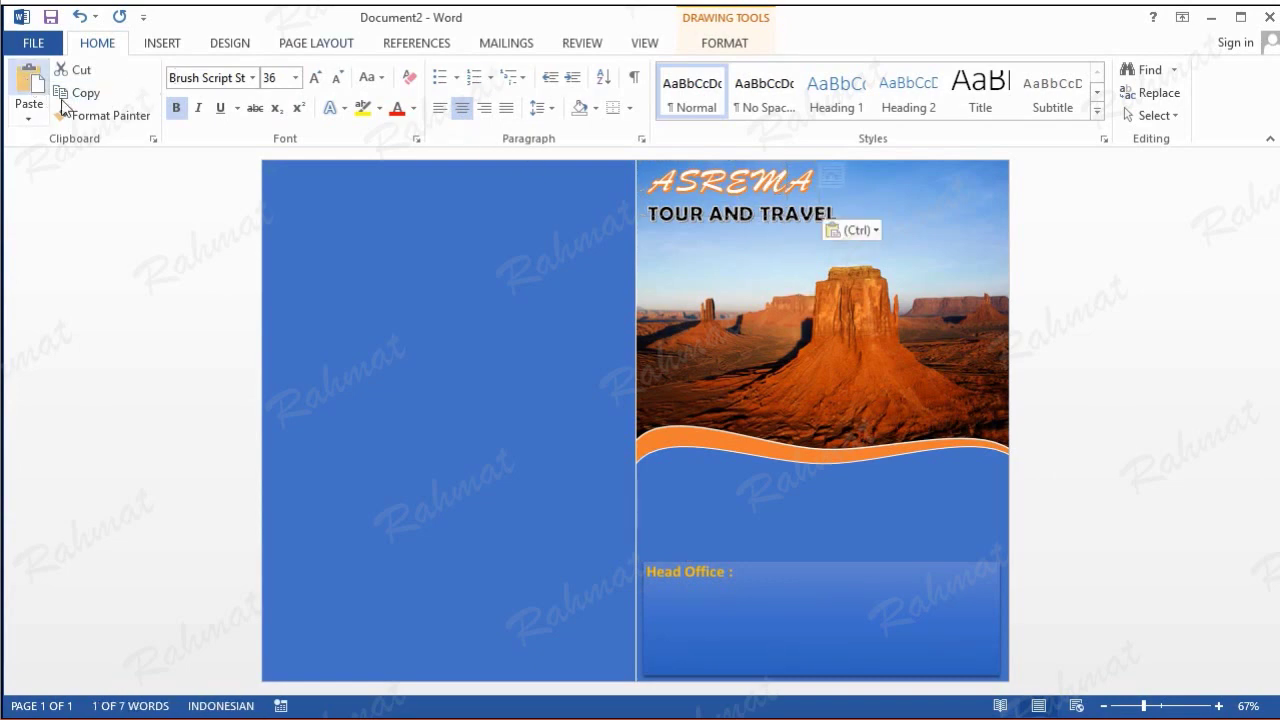
left_click_drag(751, 225, 759, 630)
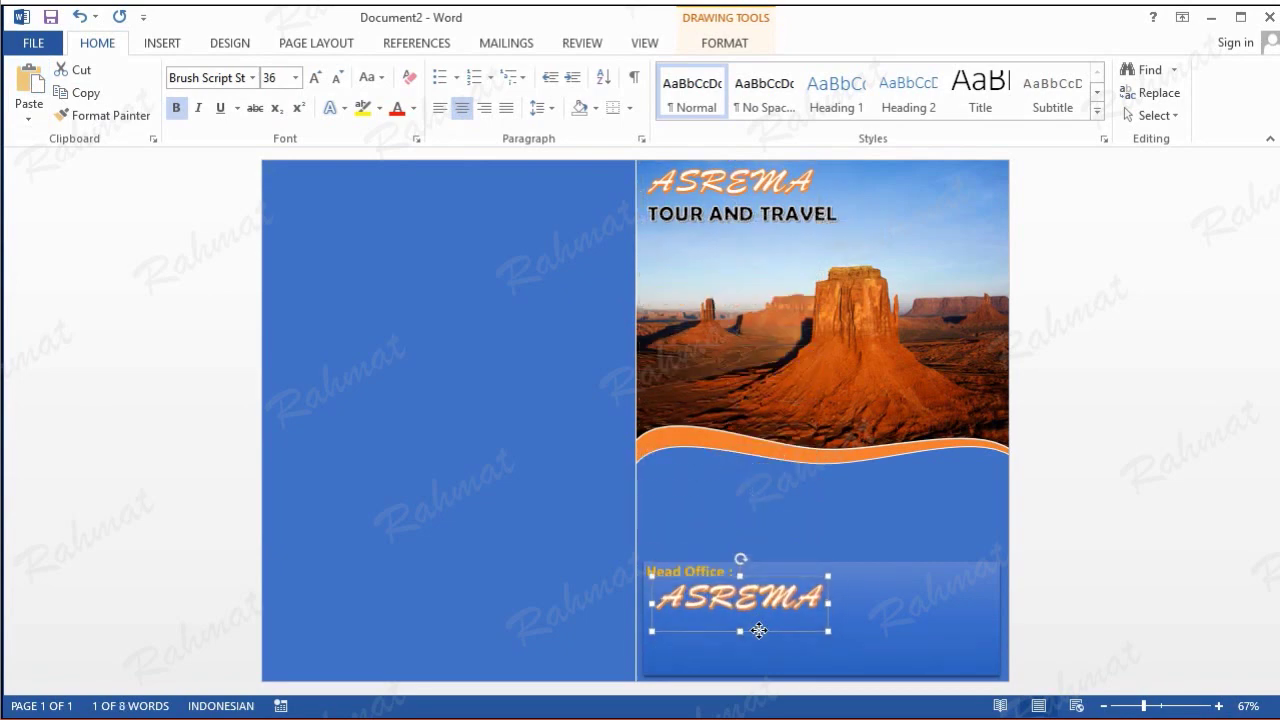
Step: Set the copied ASREMA text to 26 pt and add 'TOUR AND TRAVE' after it
left_click(822, 600)
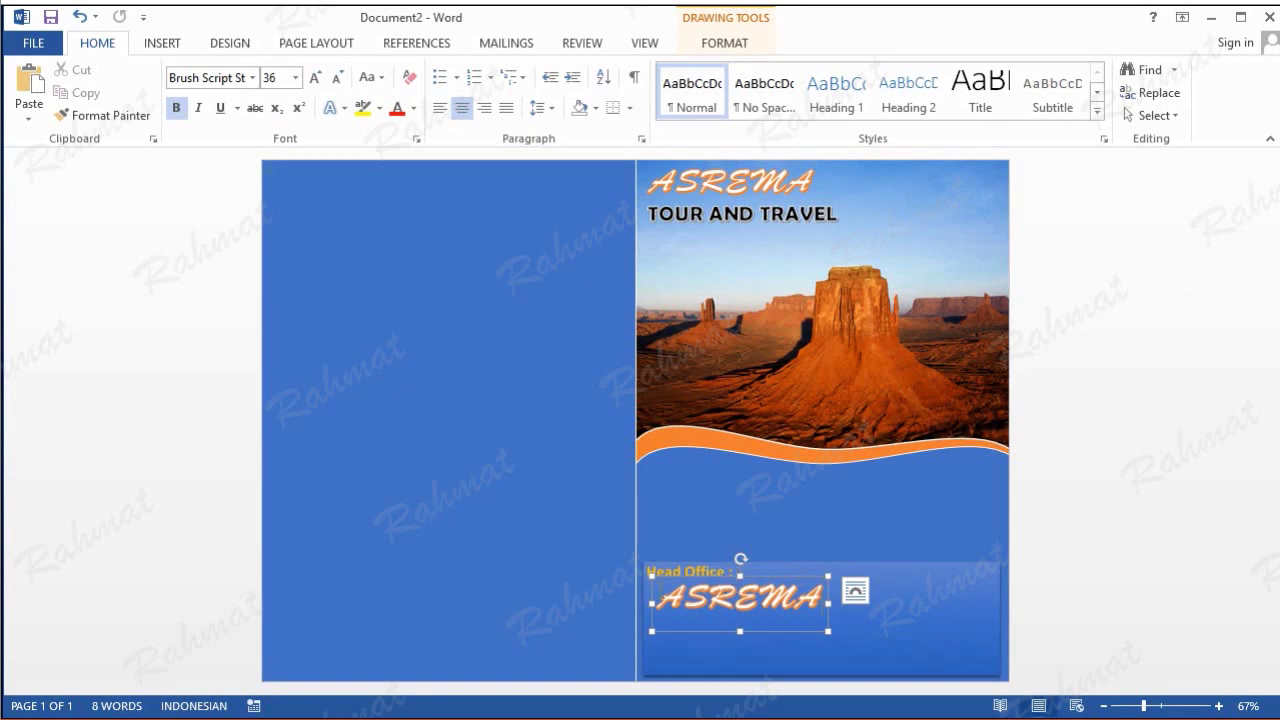
left_click_drag(655, 597, 823, 597)
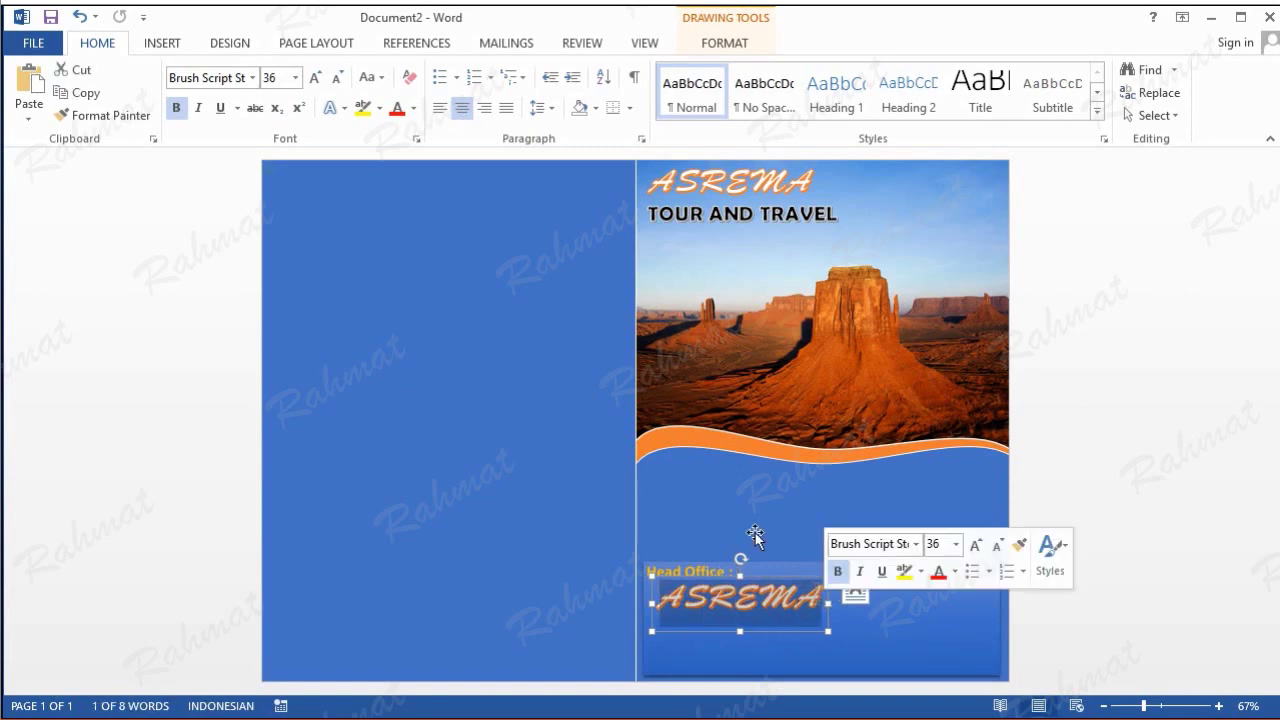
left_click(295, 78)
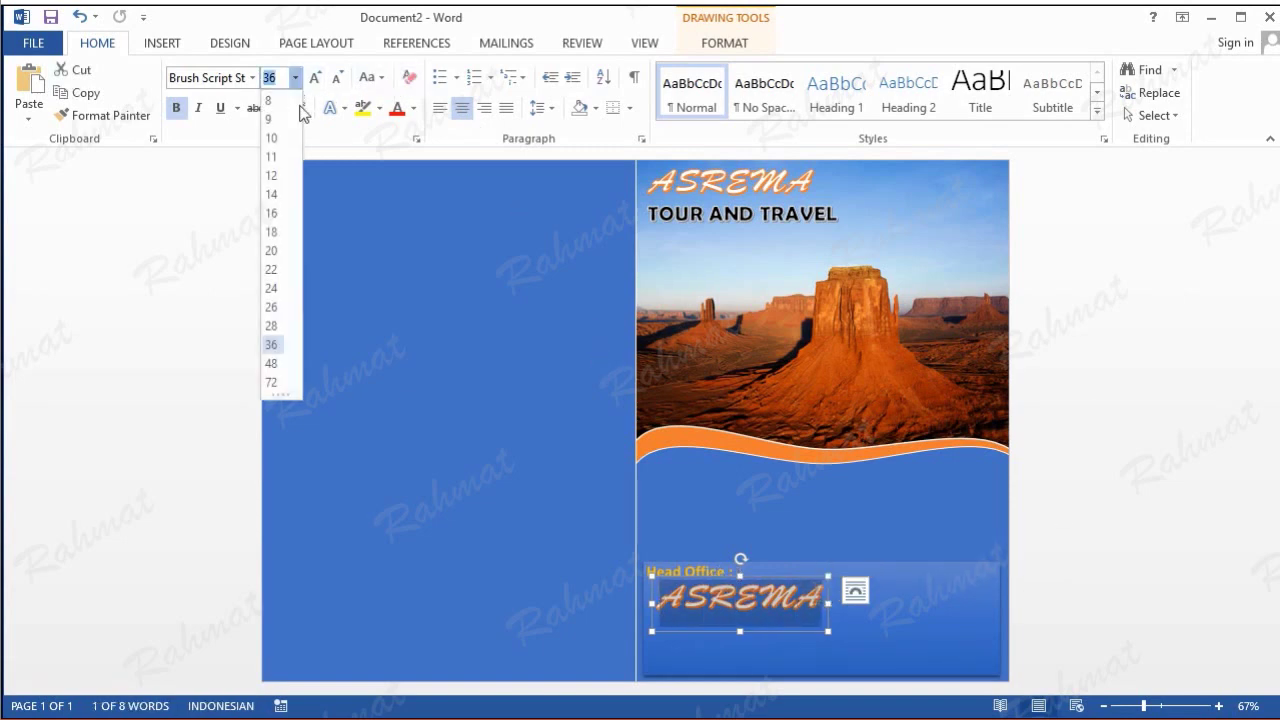
left_click(271, 308)
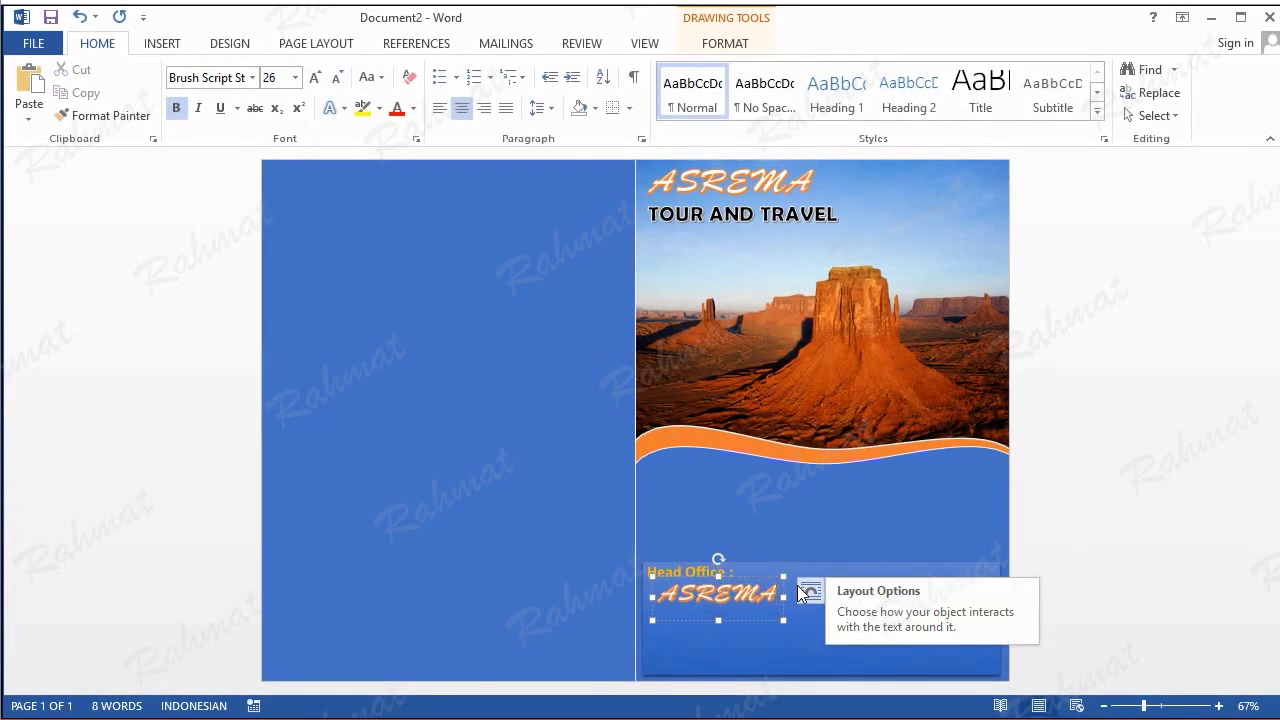
type("T")
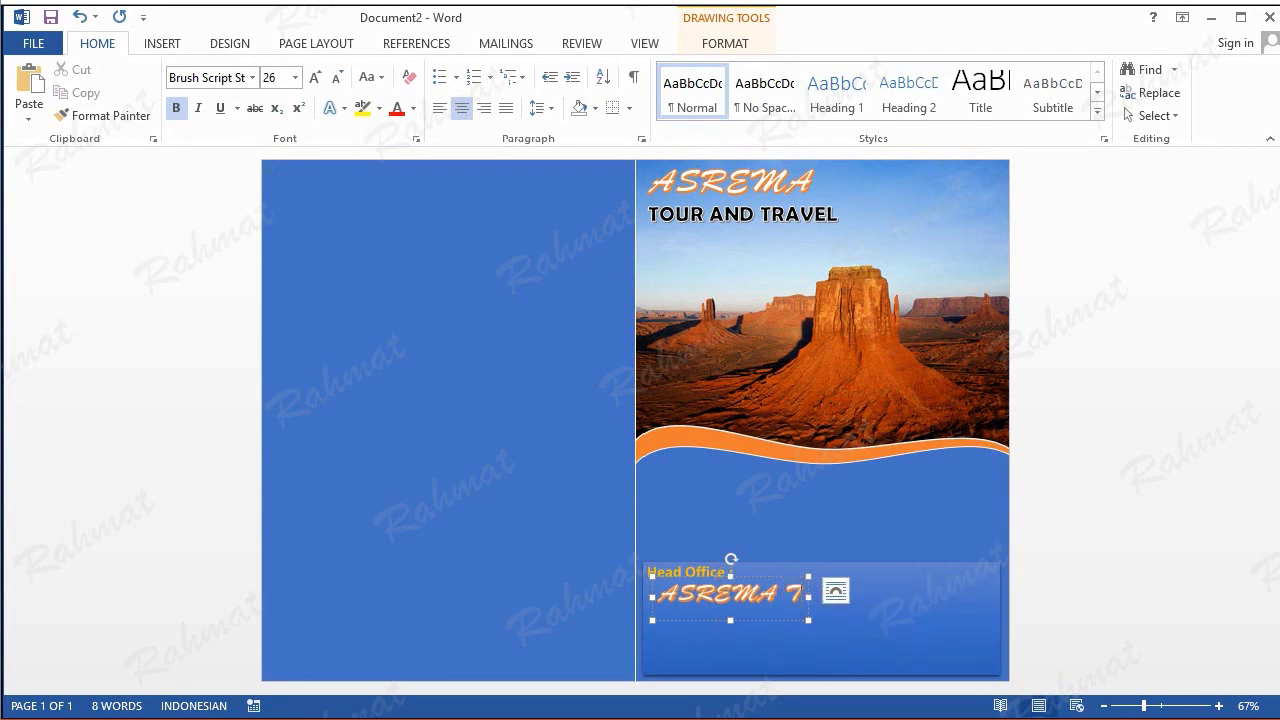
type("OU")
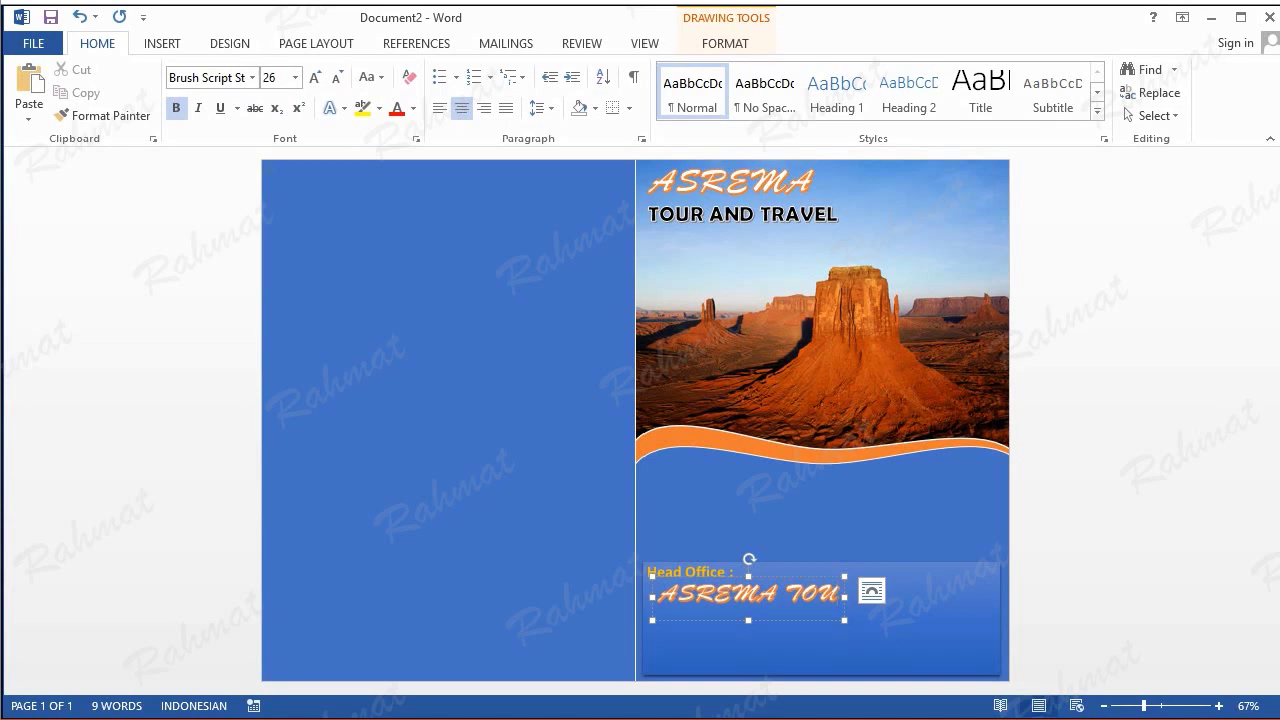
type("R AND TRA")
type("V")
type("E")
Step: Select the TOUR AND TRAVEL words in the copied title
left_click_drag(778, 593, 829, 586)
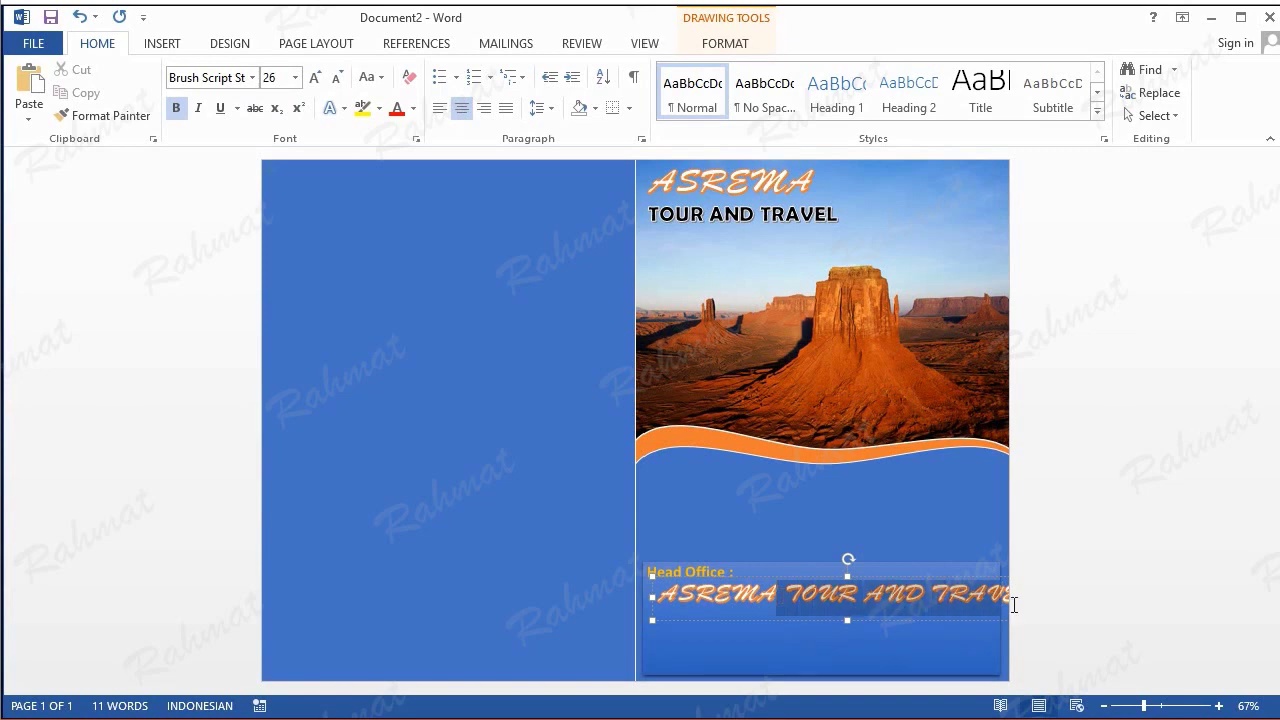
key("Left")
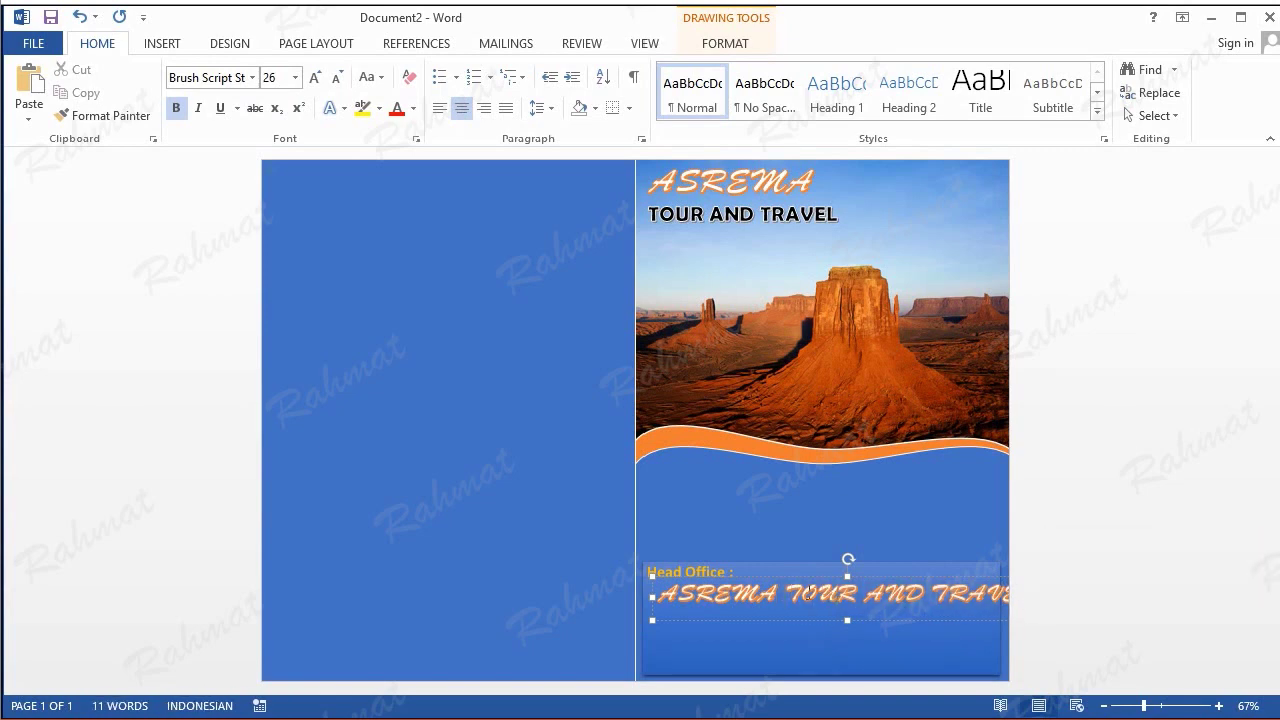
left_click_drag(786, 593, 1080, 614)
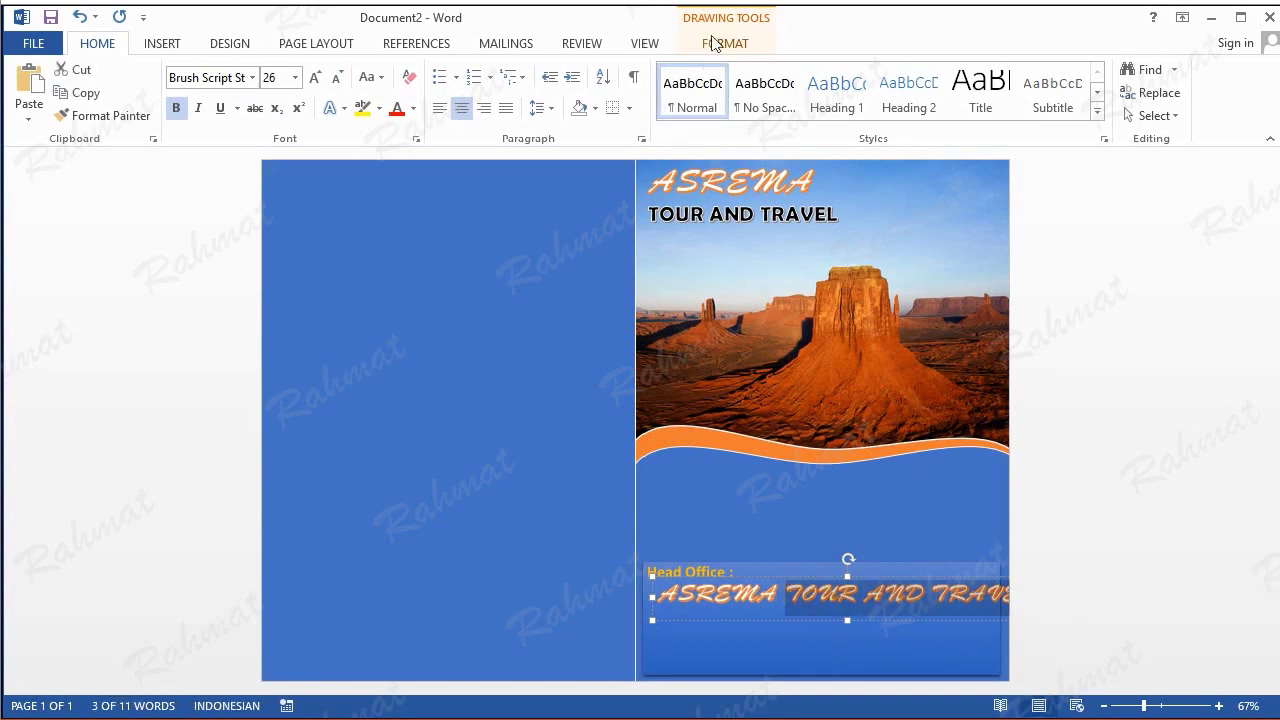
left_click(710, 43)
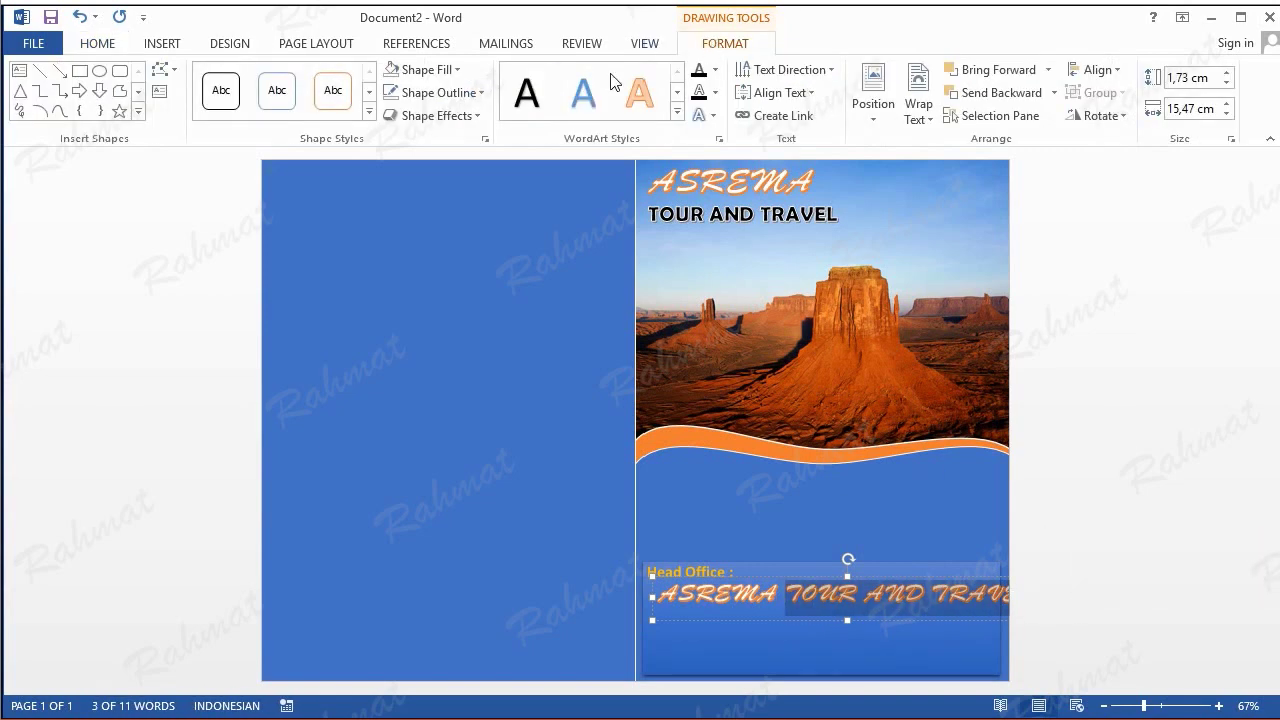
Step: Give TOUR AND TRAVEL a black shadow WordArt style in Berlin Sans FB Demi
left_click(678, 113)
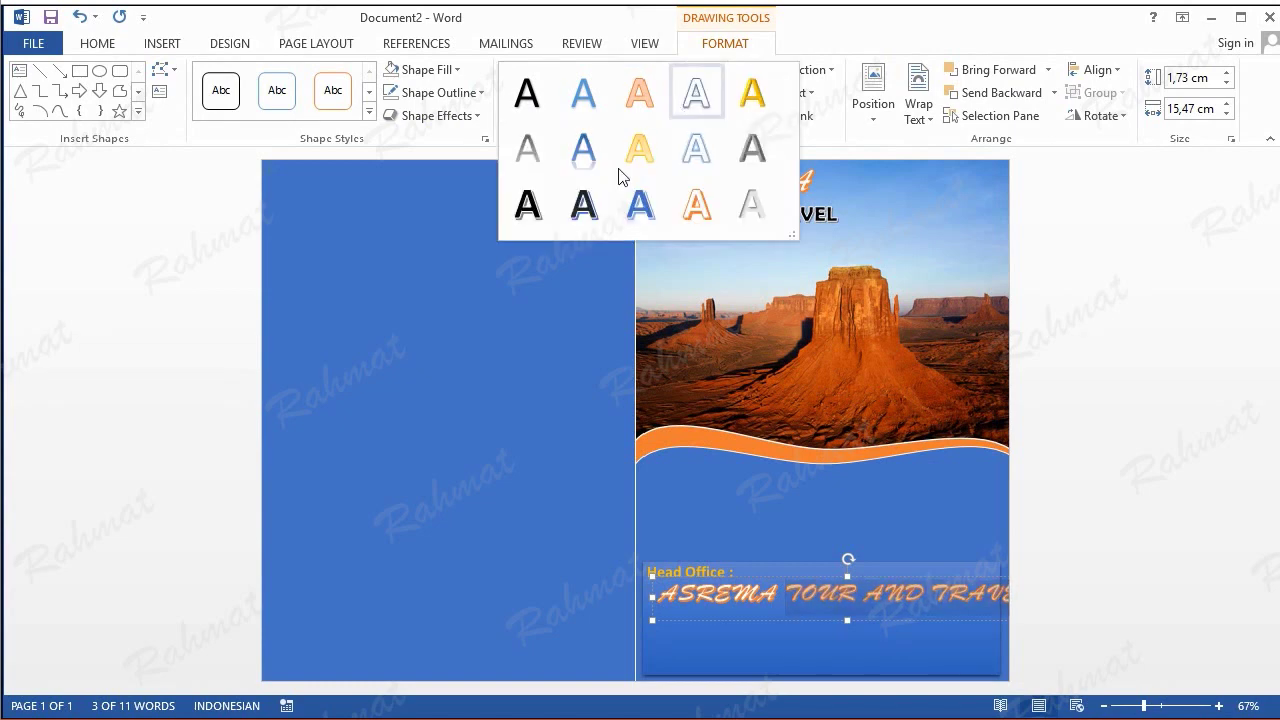
left_click(527, 208)
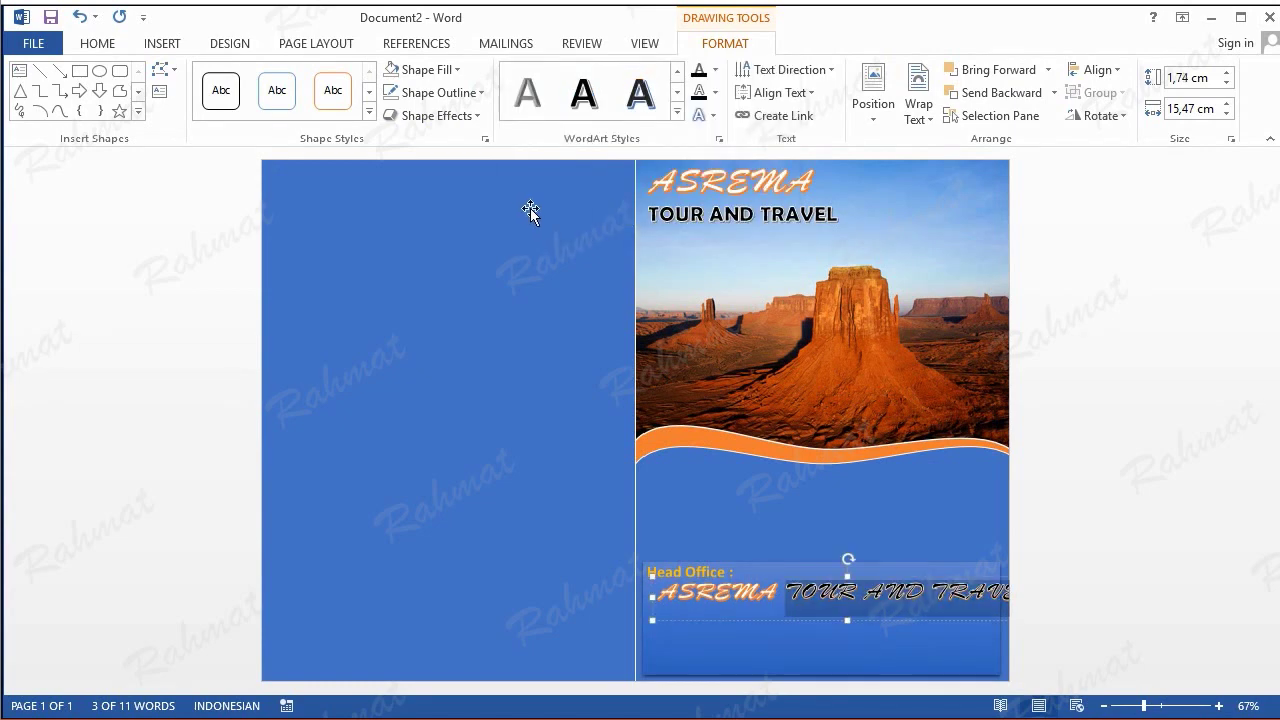
left_click(97, 43)
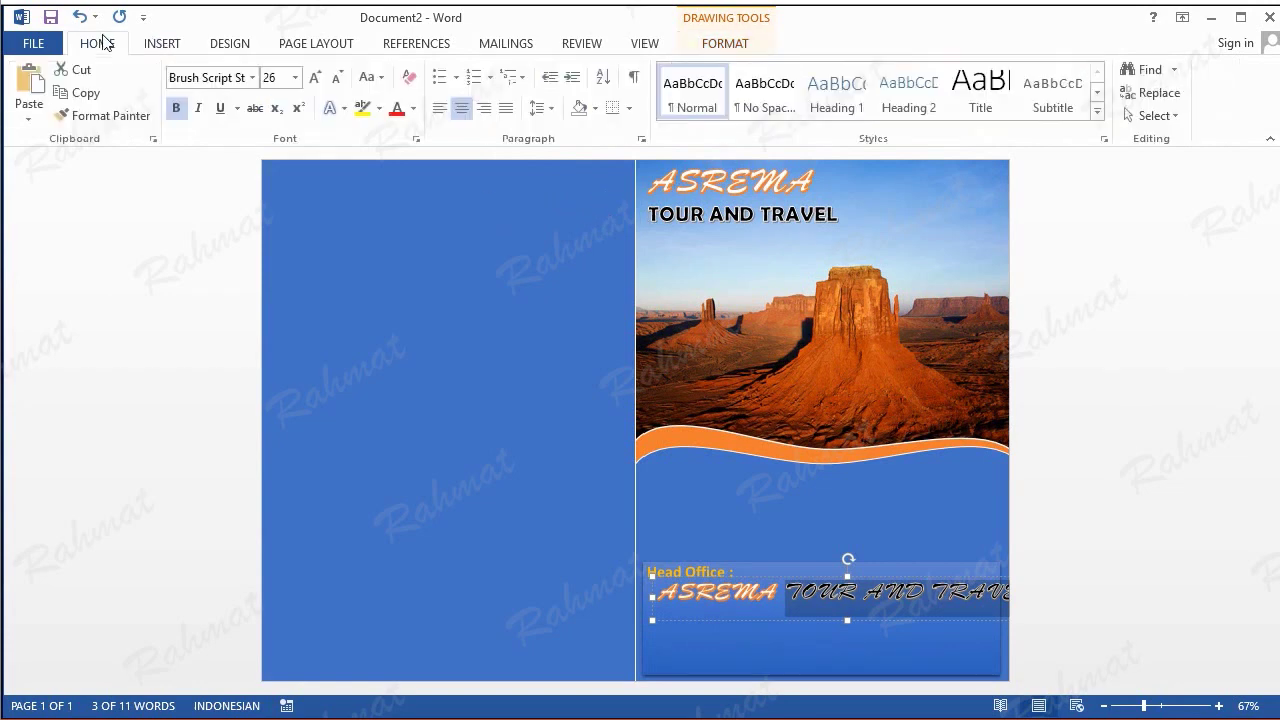
left_click(252, 78)
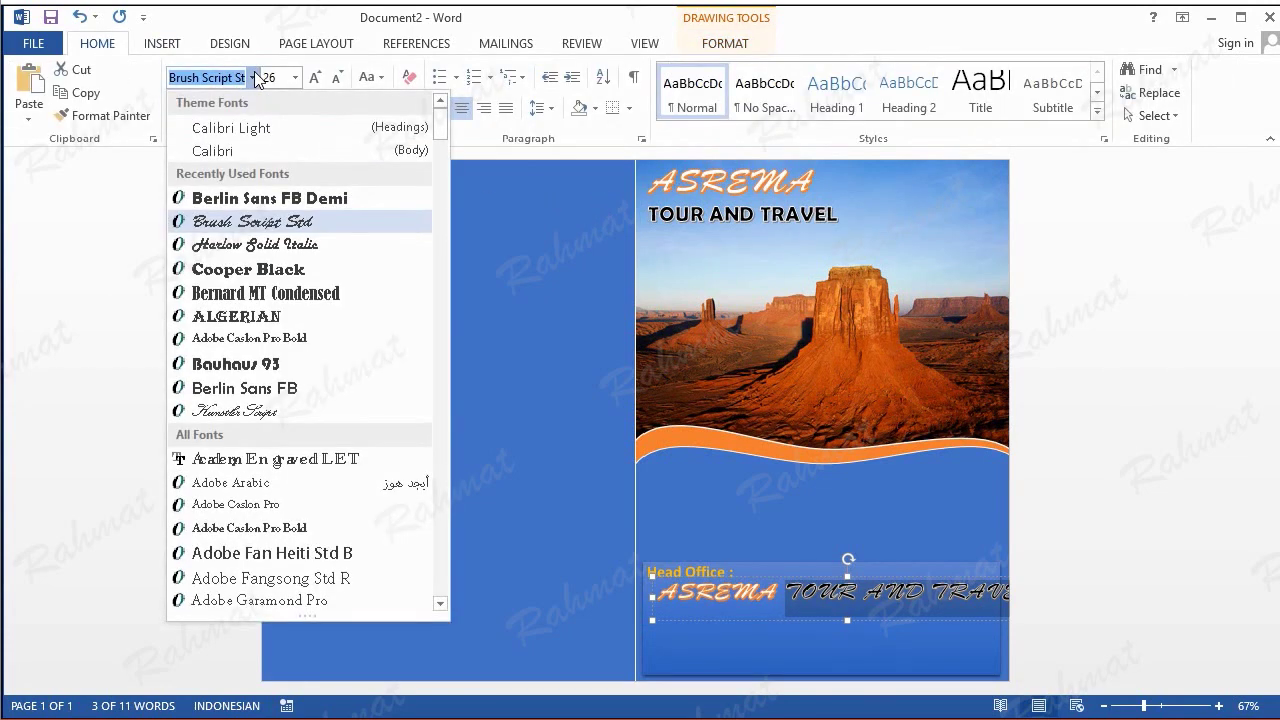
scroll(313, 430, "down", 2)
scroll(318, 442, "down", 1)
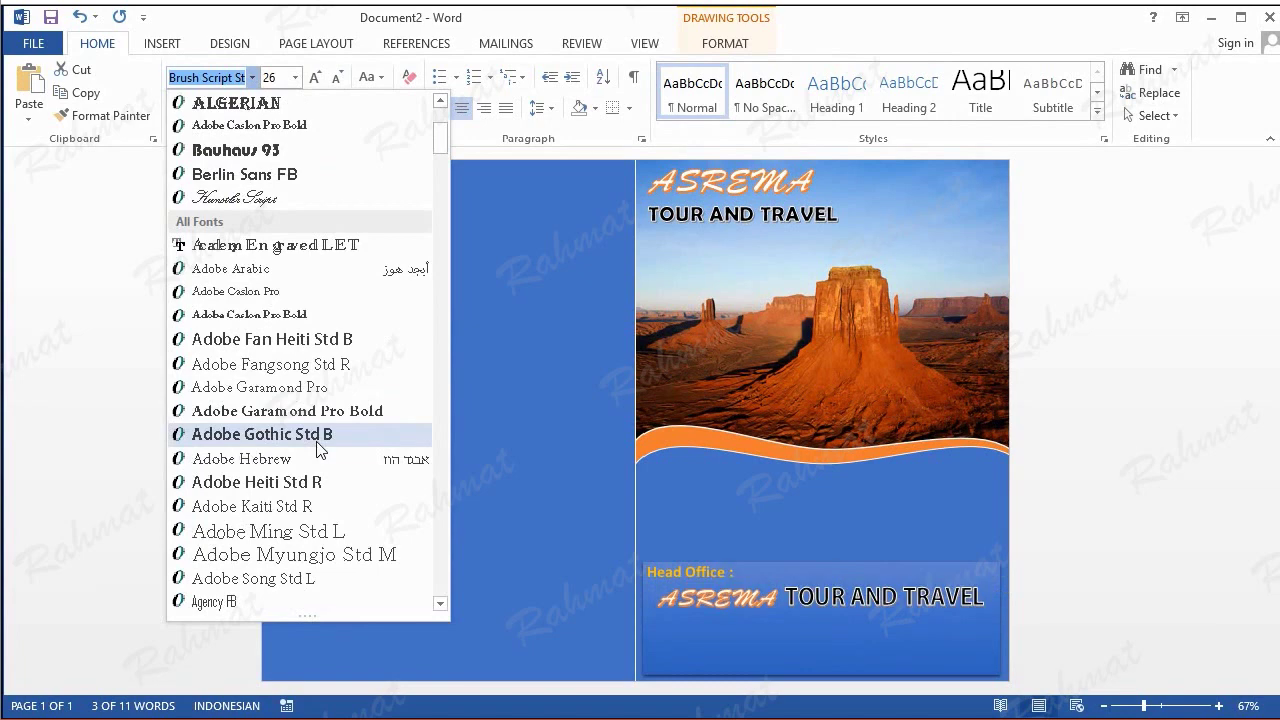
scroll(320, 447, "down", 2)
scroll(320, 460, "down", 2)
scroll(322, 484, "down", 1)
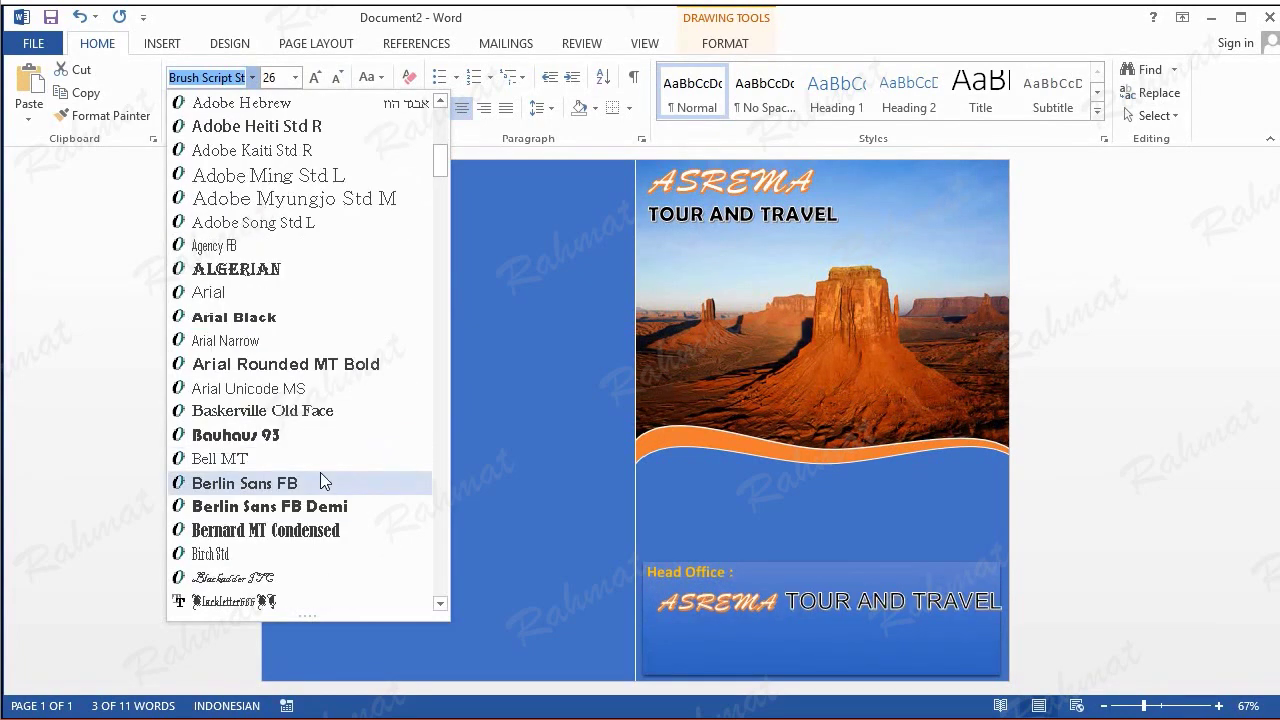
scroll(325, 465, "down", 1)
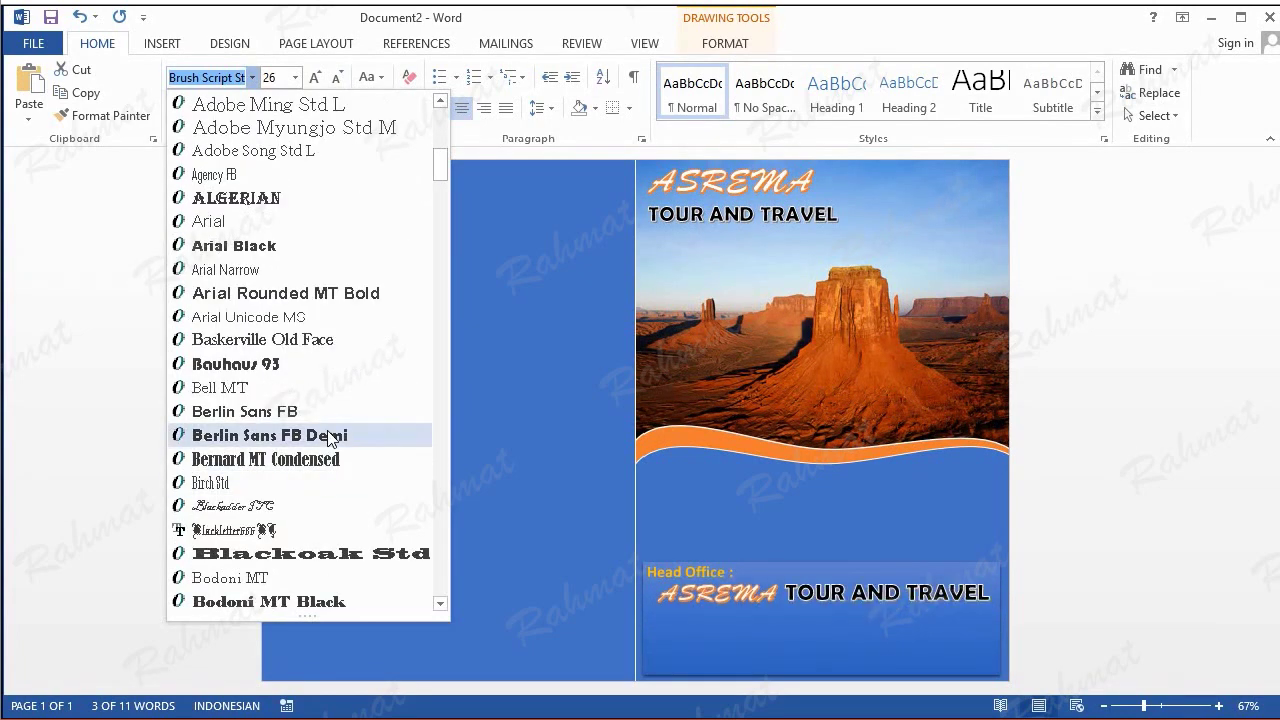
left_click(330, 436)
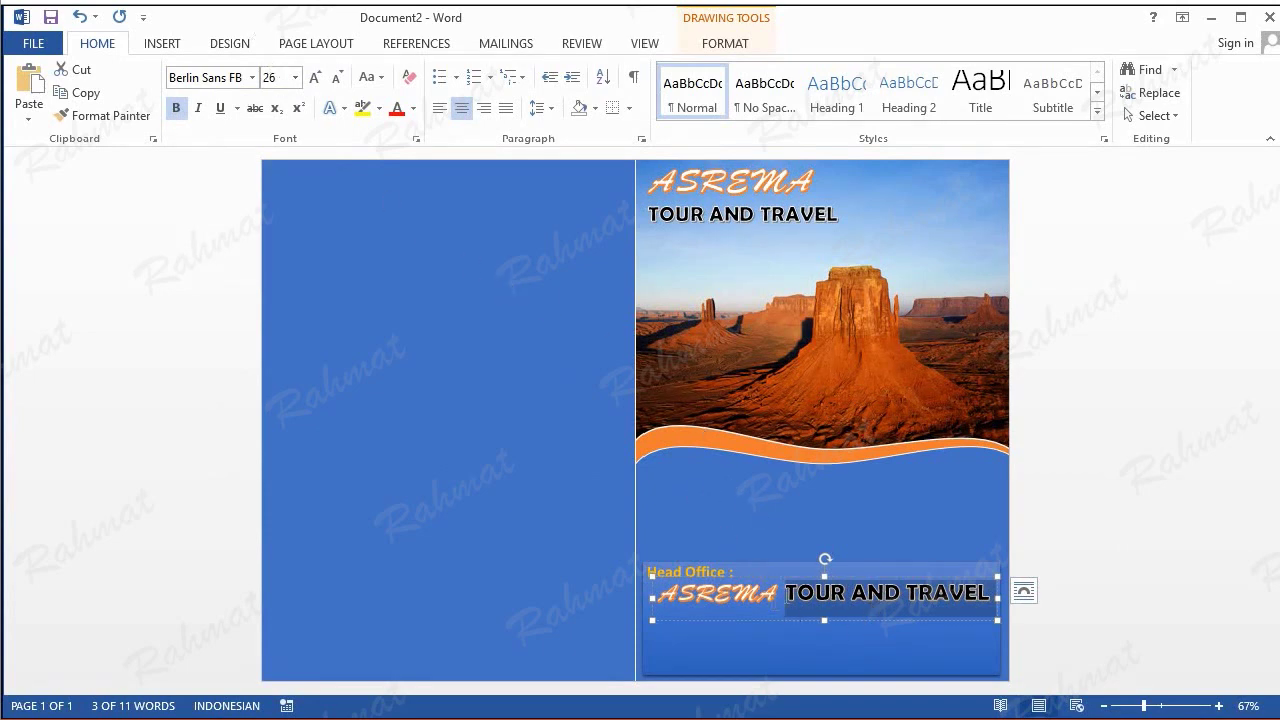
Step: Nudge the ASREMA TOUR AND TRAVEL box two steps to the left
left_click(786, 595)
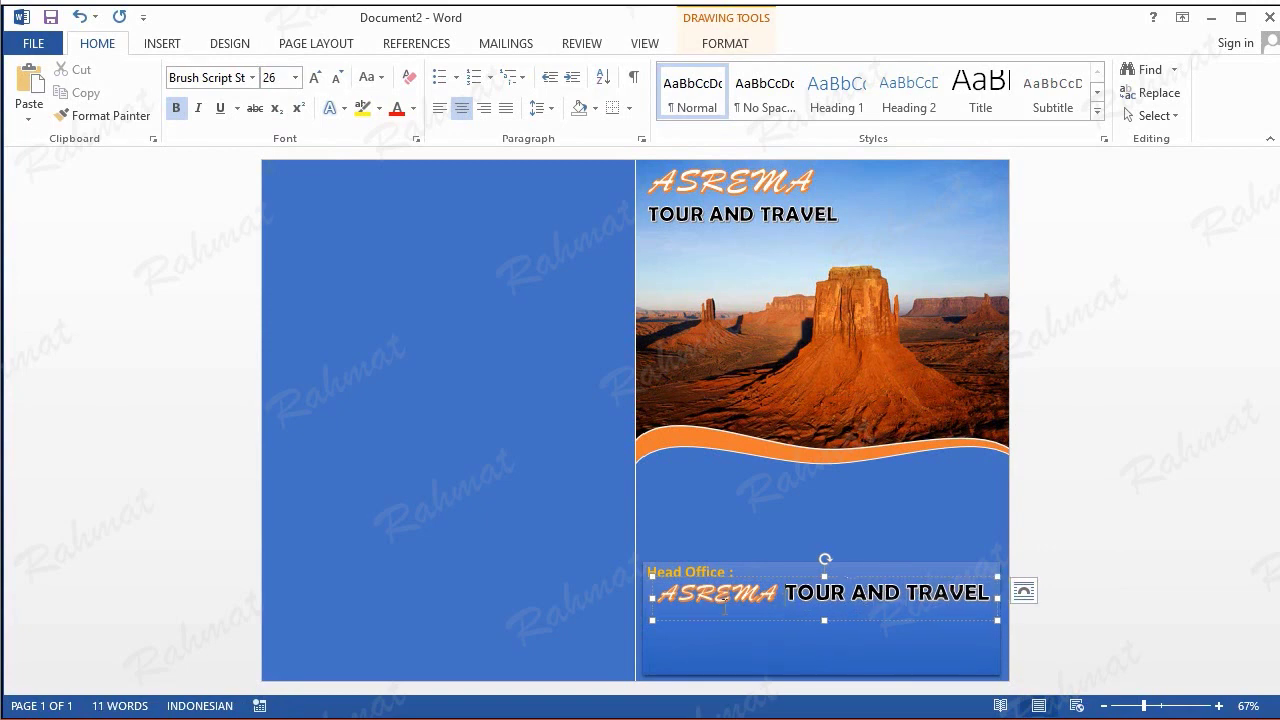
left_click(753, 578)
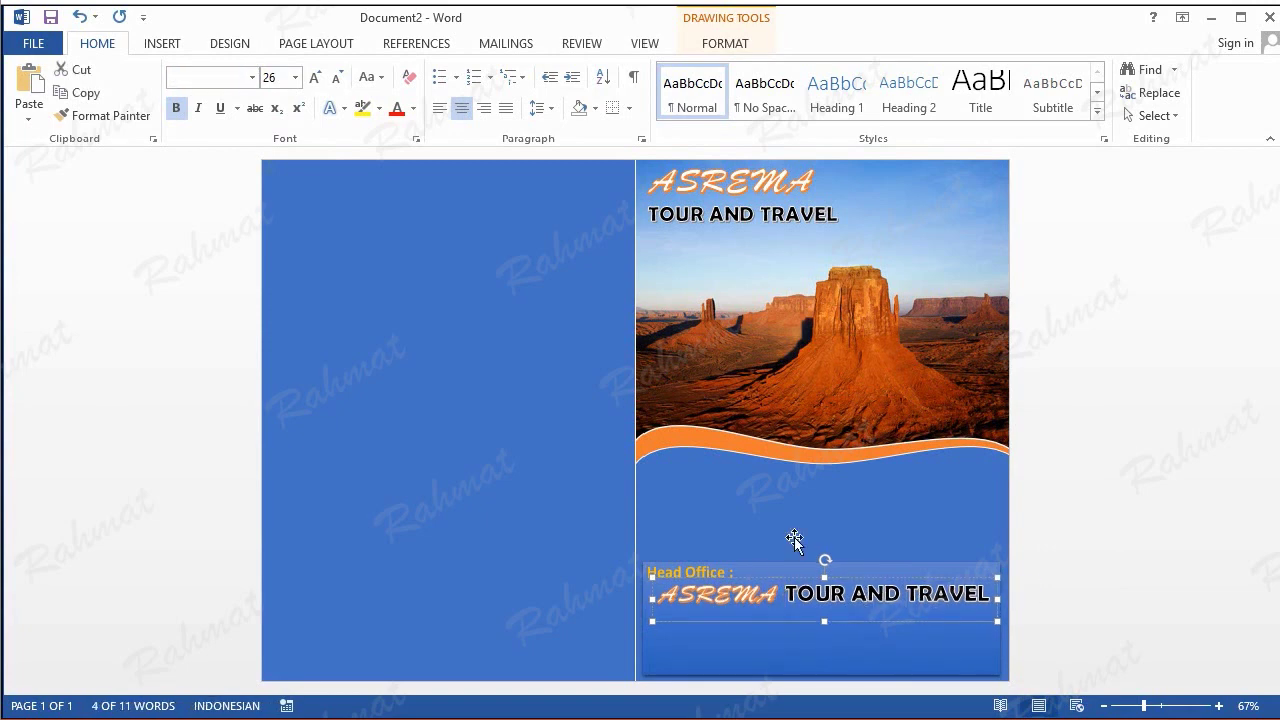
key("Left")
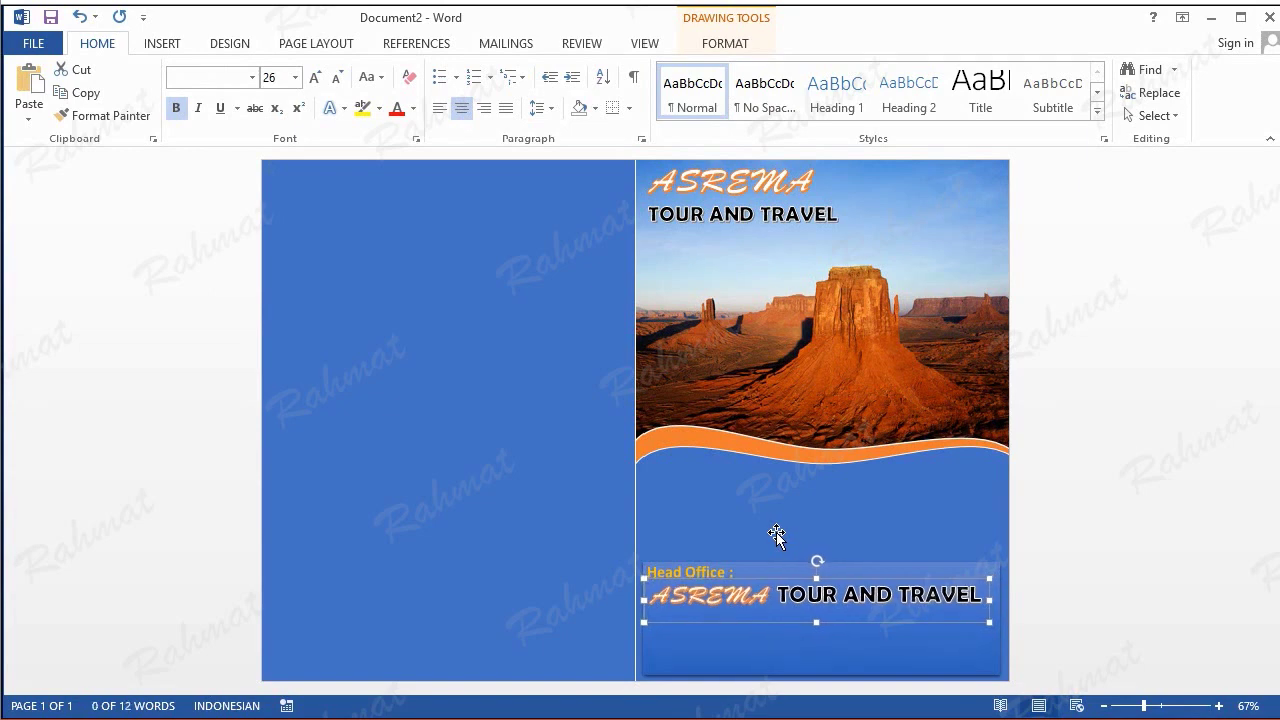
key("Left")
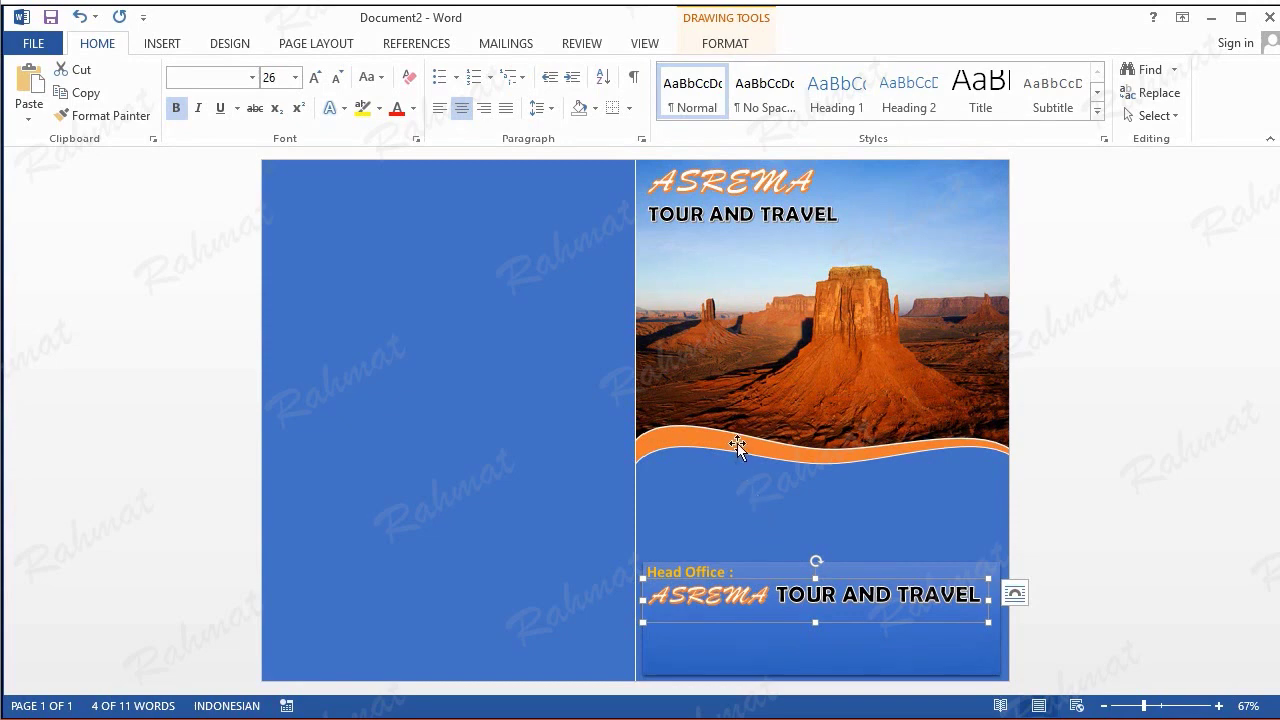
left_click(162, 44)
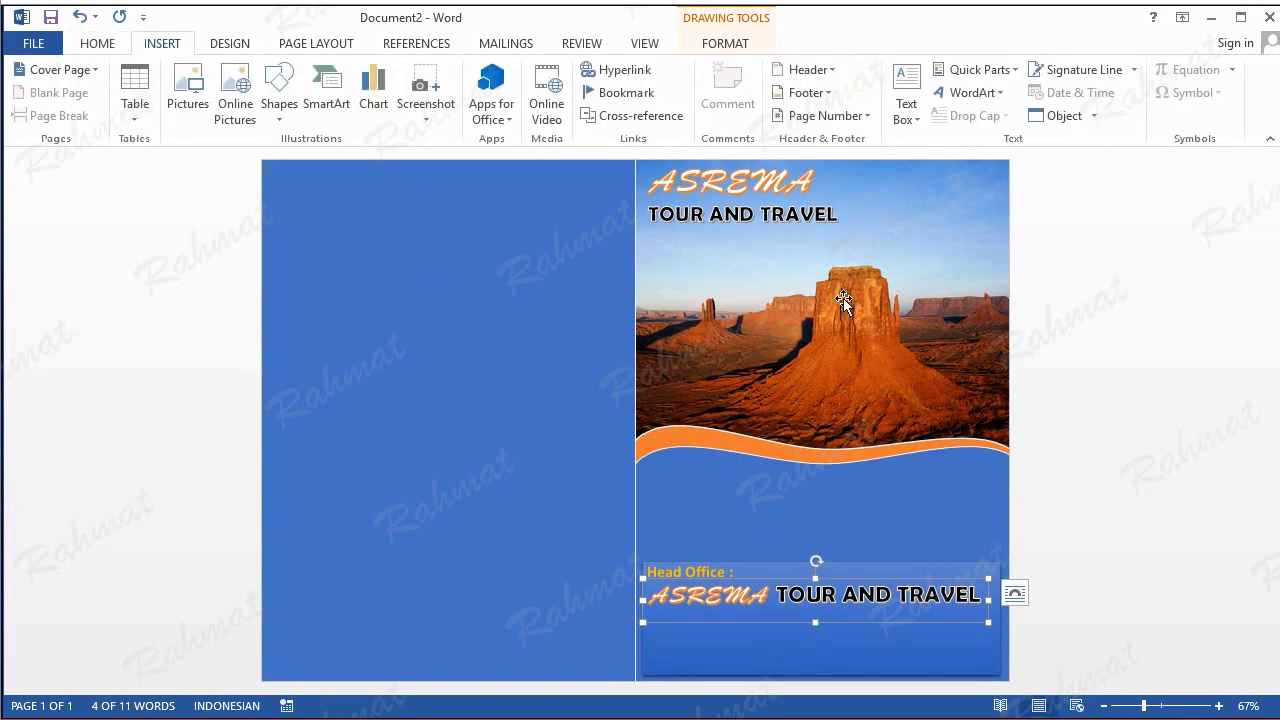
Step: Insert gold WordArt and replace its placeholder with the office street address
left_click(1038, 331)
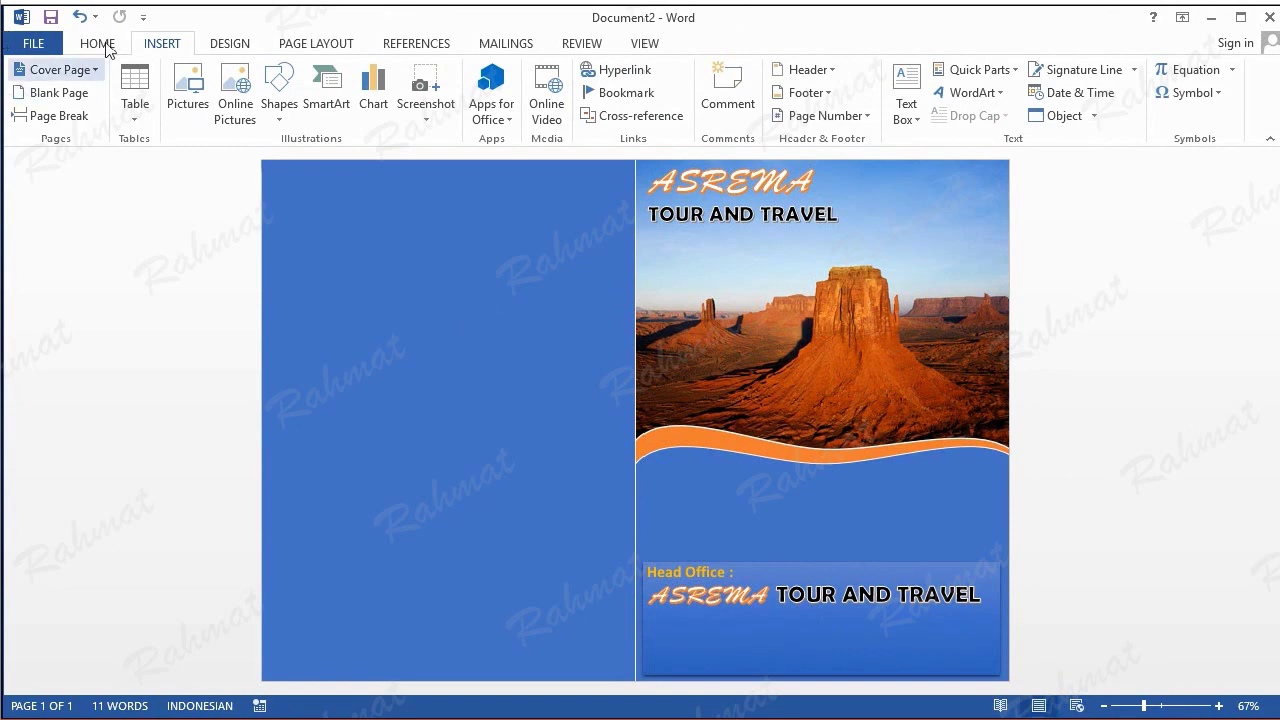
left_click(970, 92)
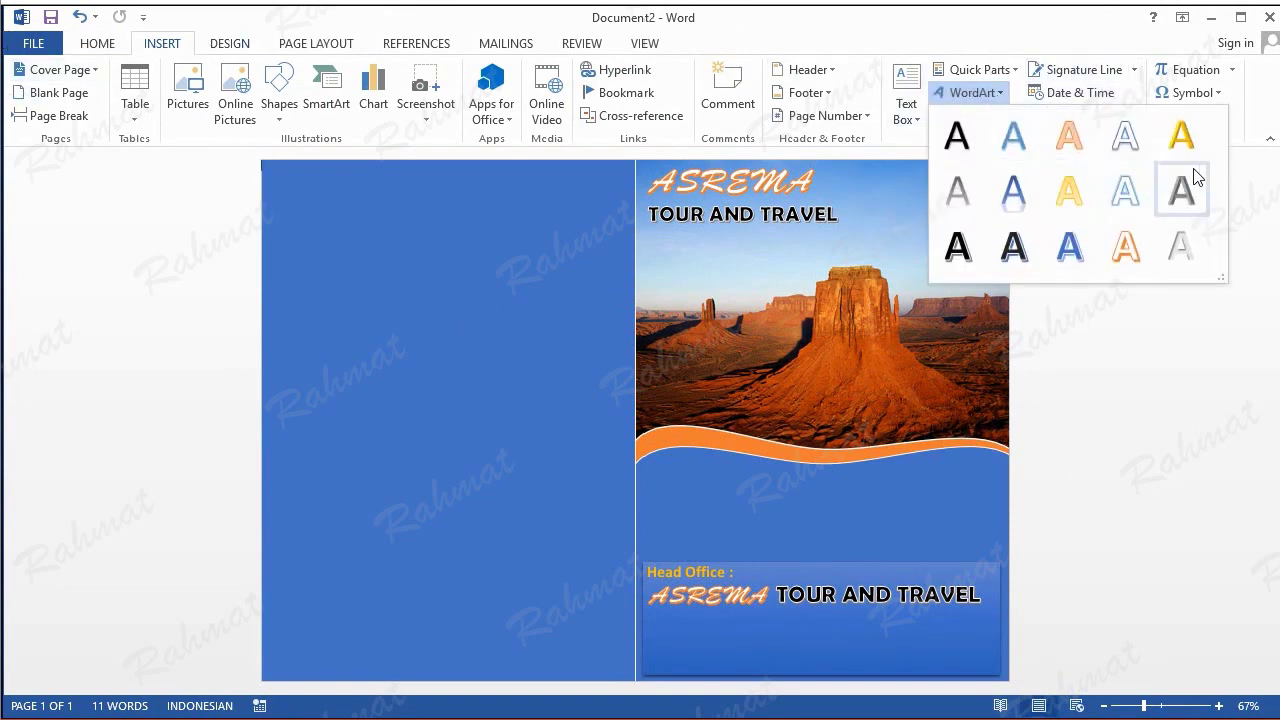
left_click(1181, 137)
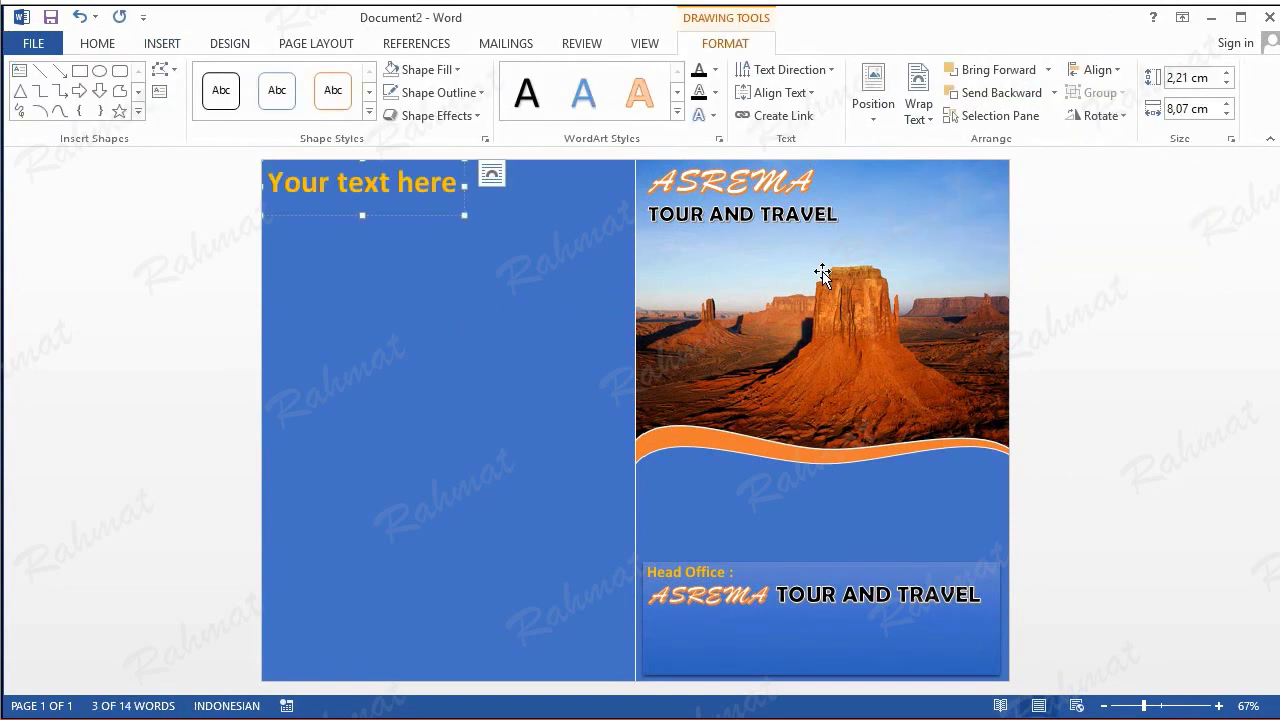
key("Delete")
type("45")
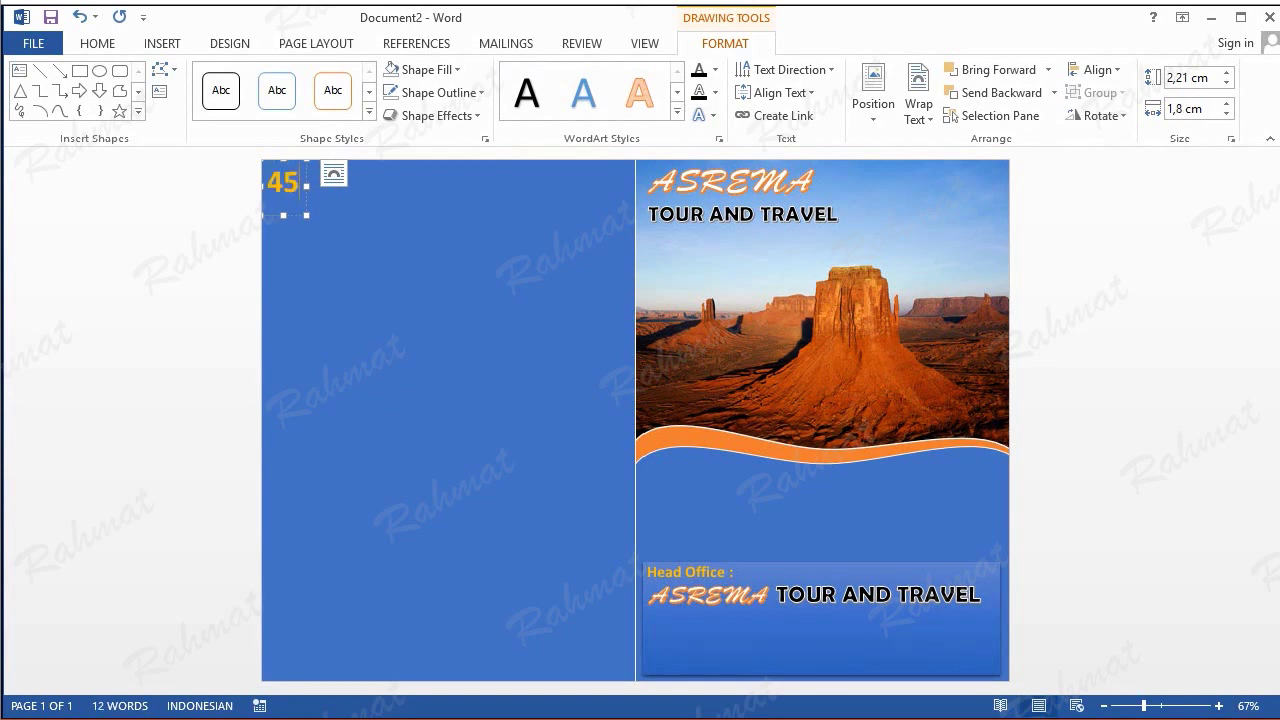
type(" Meden Merdeka Street")
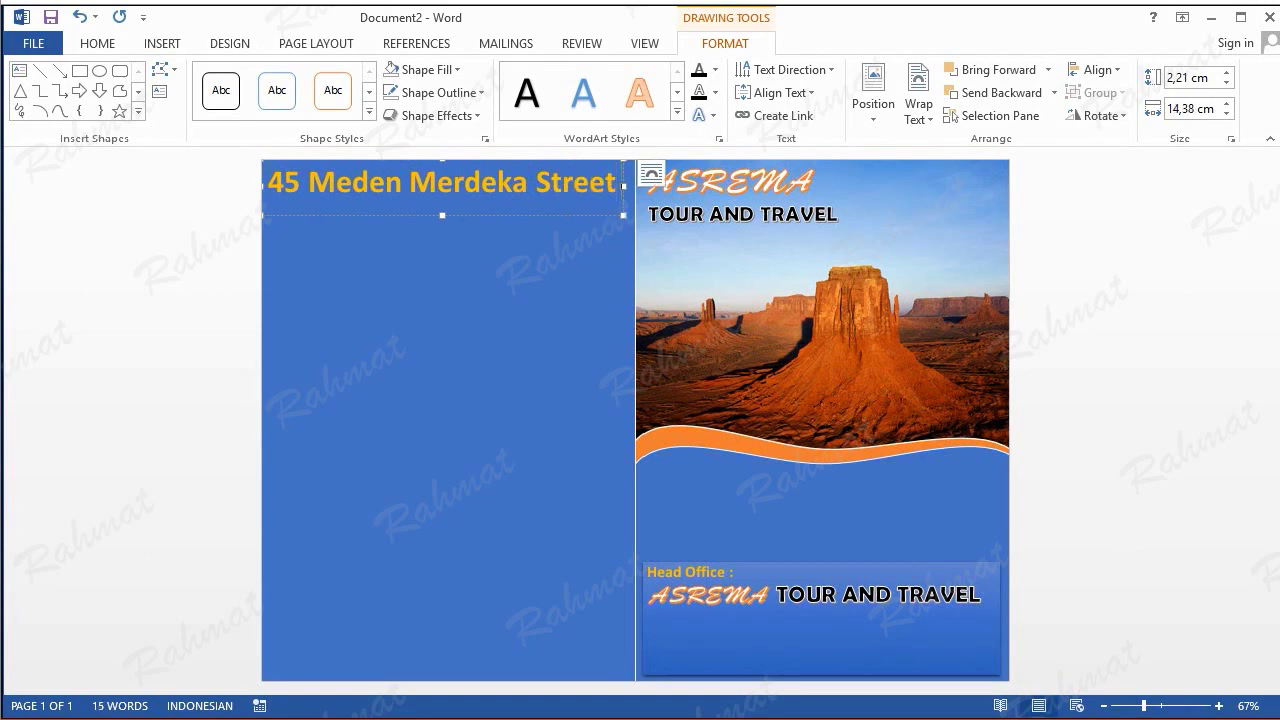
type(", Jakarta")
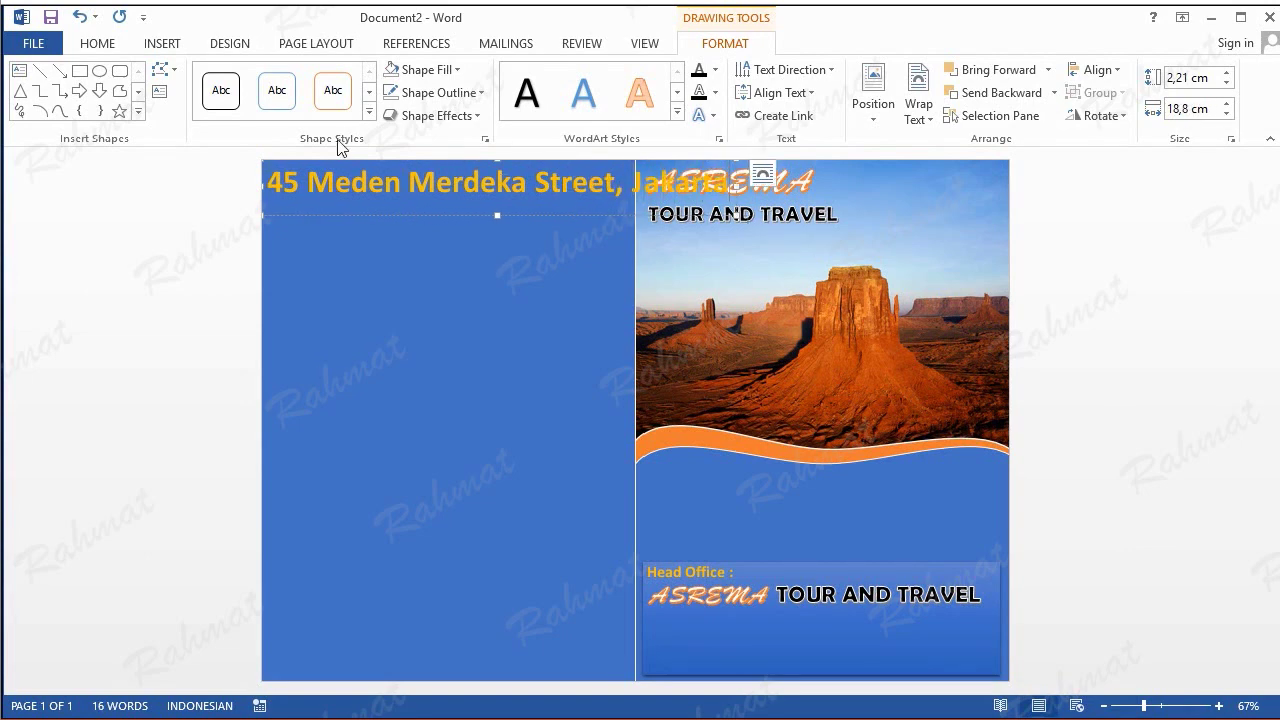
Step: Make the address text 18 pt and white
left_click_drag(268, 180, 810, 196)
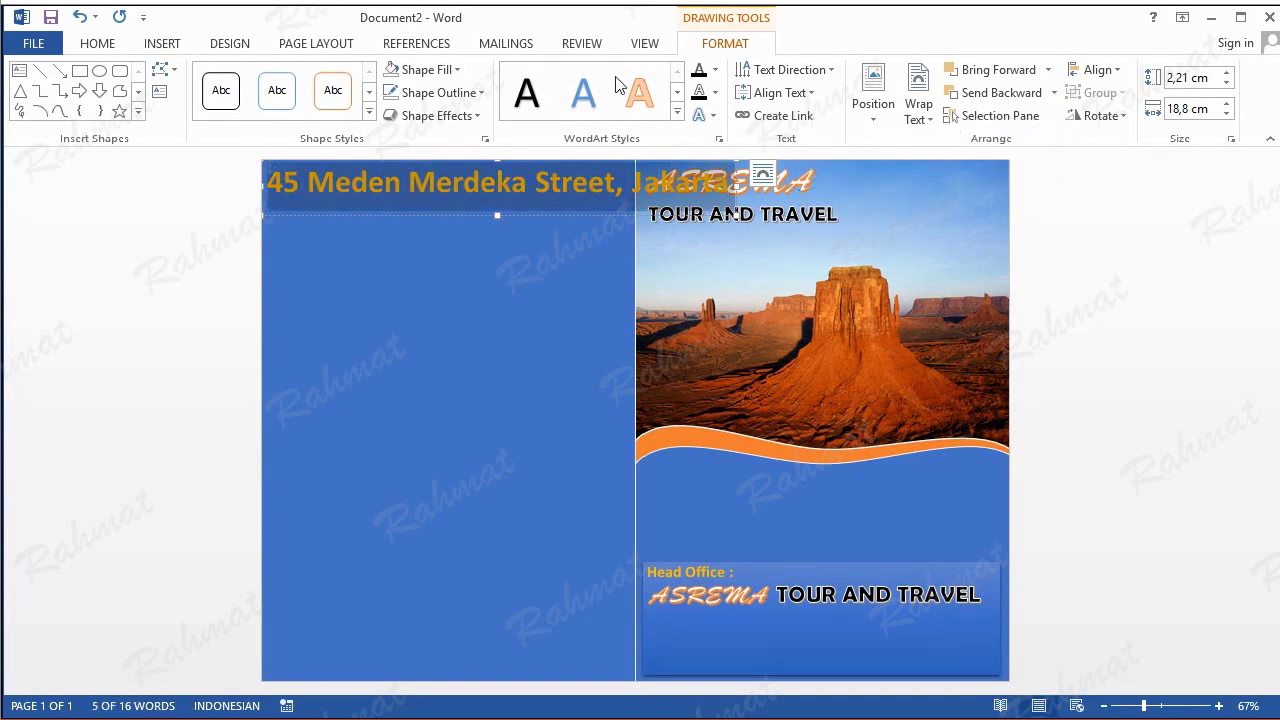
left_click(98, 48)
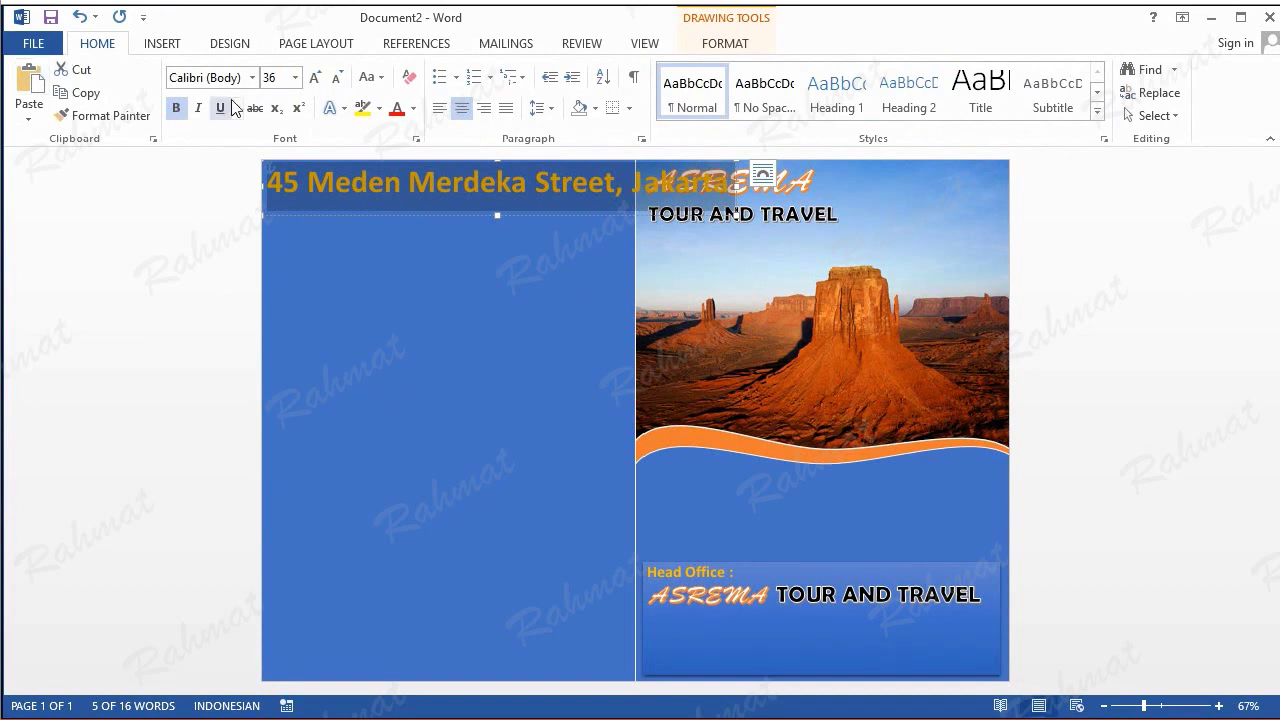
left_click(295, 77)
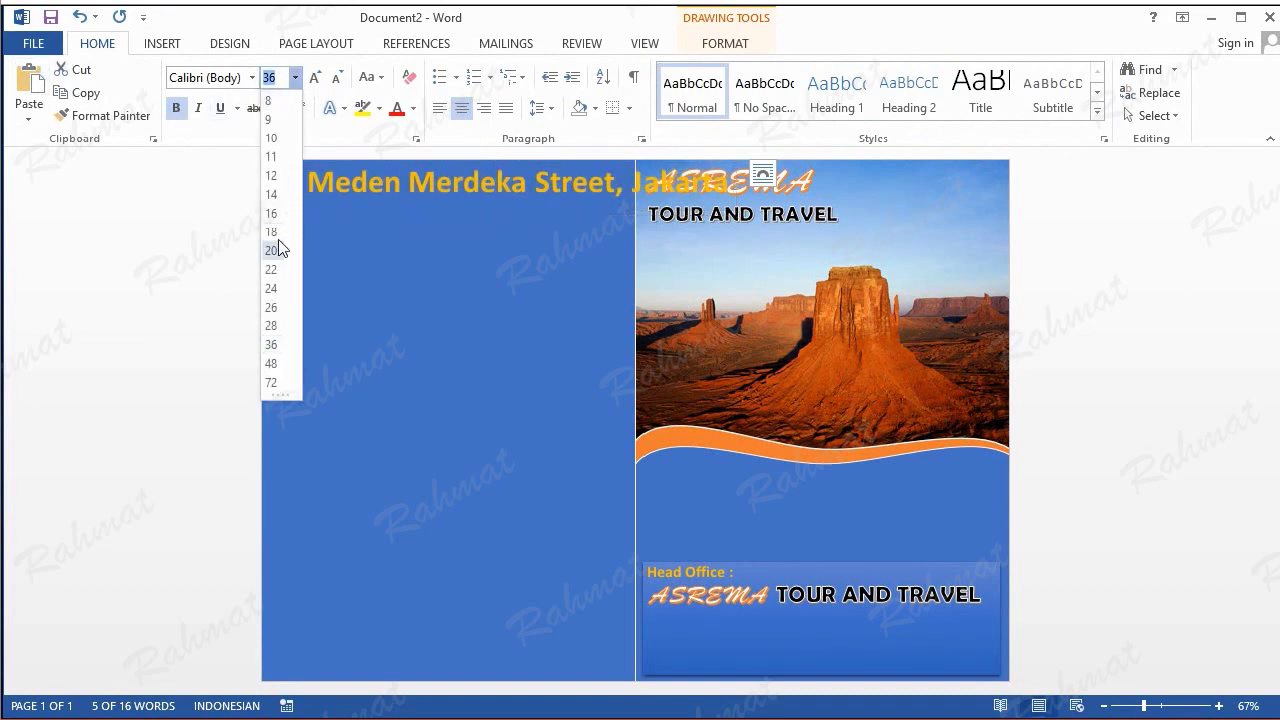
left_click(280, 231)
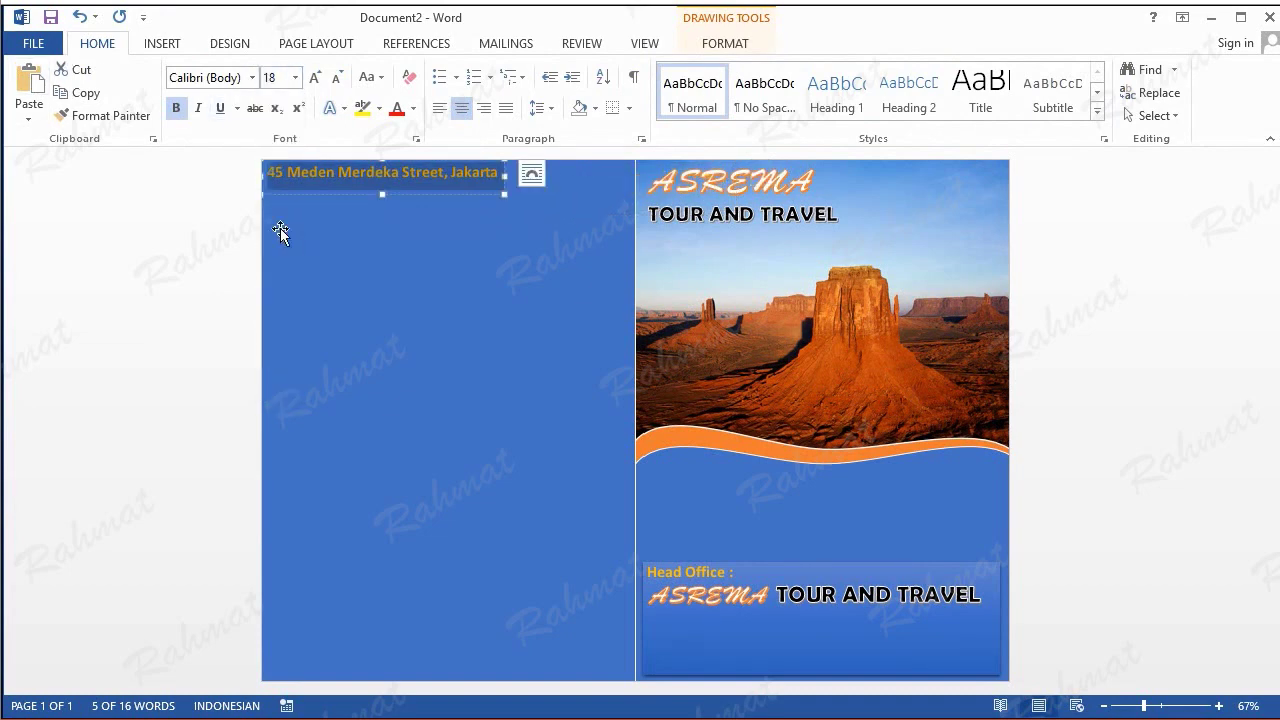
left_click(413, 108)
left_click(398, 177)
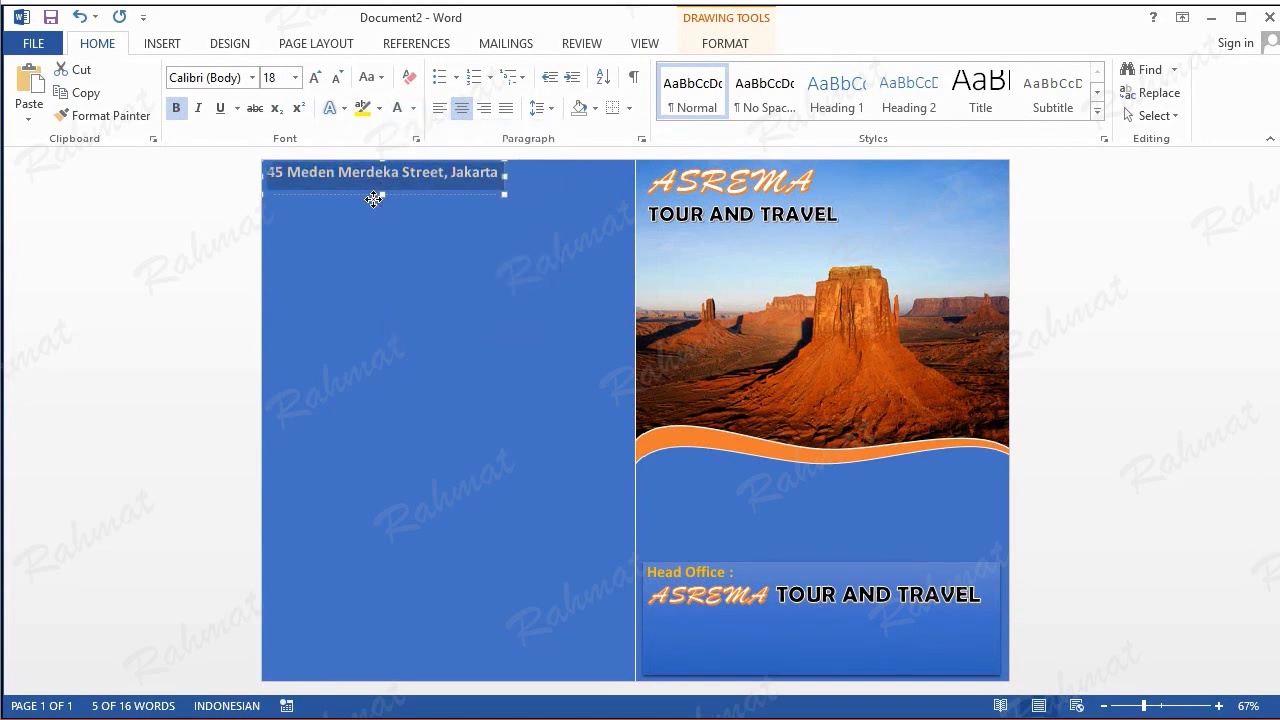
Step: Move the address box beneath ASREMA TOUR AND TRAVEL in the Head Office box
left_click_drag(373, 200, 723, 452)
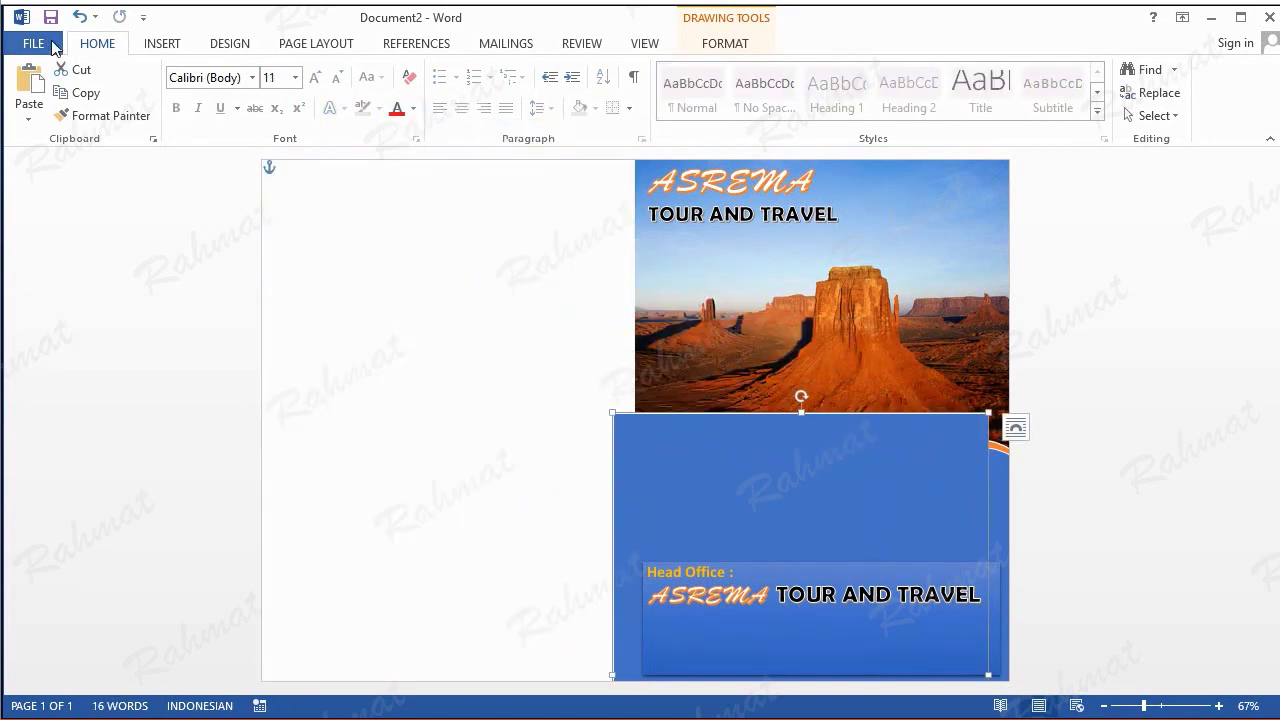
left_click(78, 16)
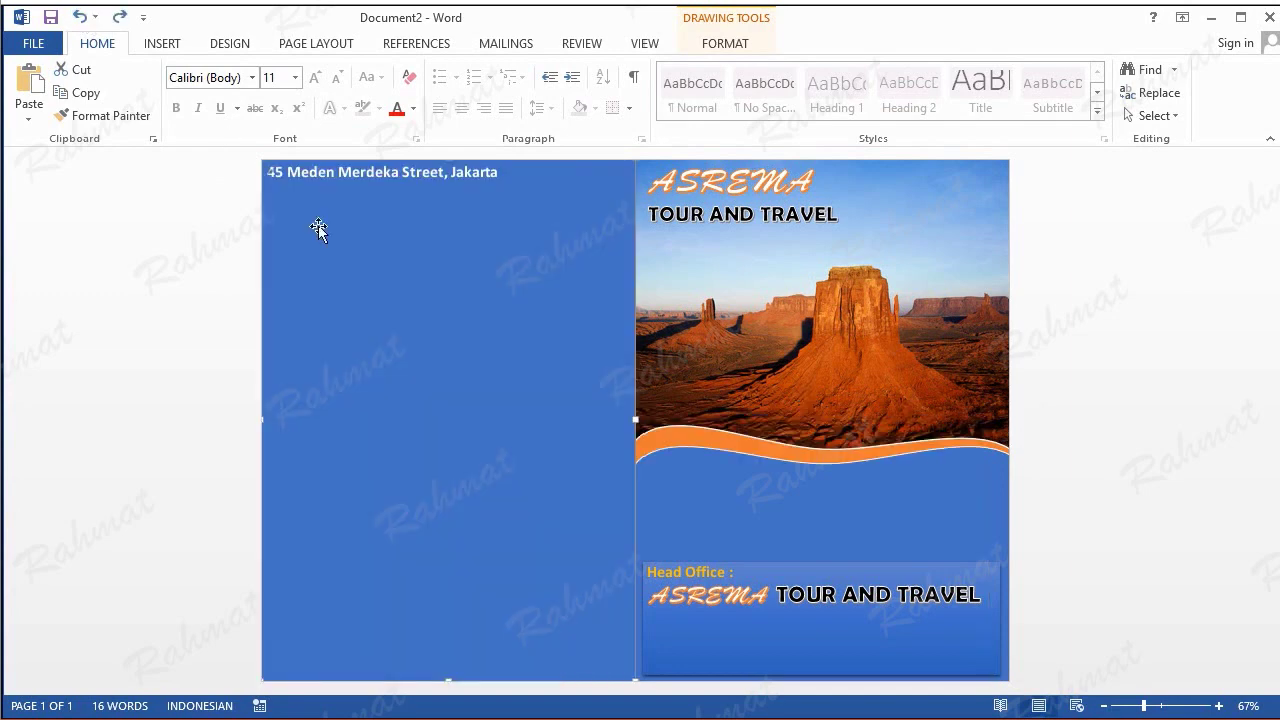
left_click(402, 196)
left_click_drag(401, 195, 791, 643)
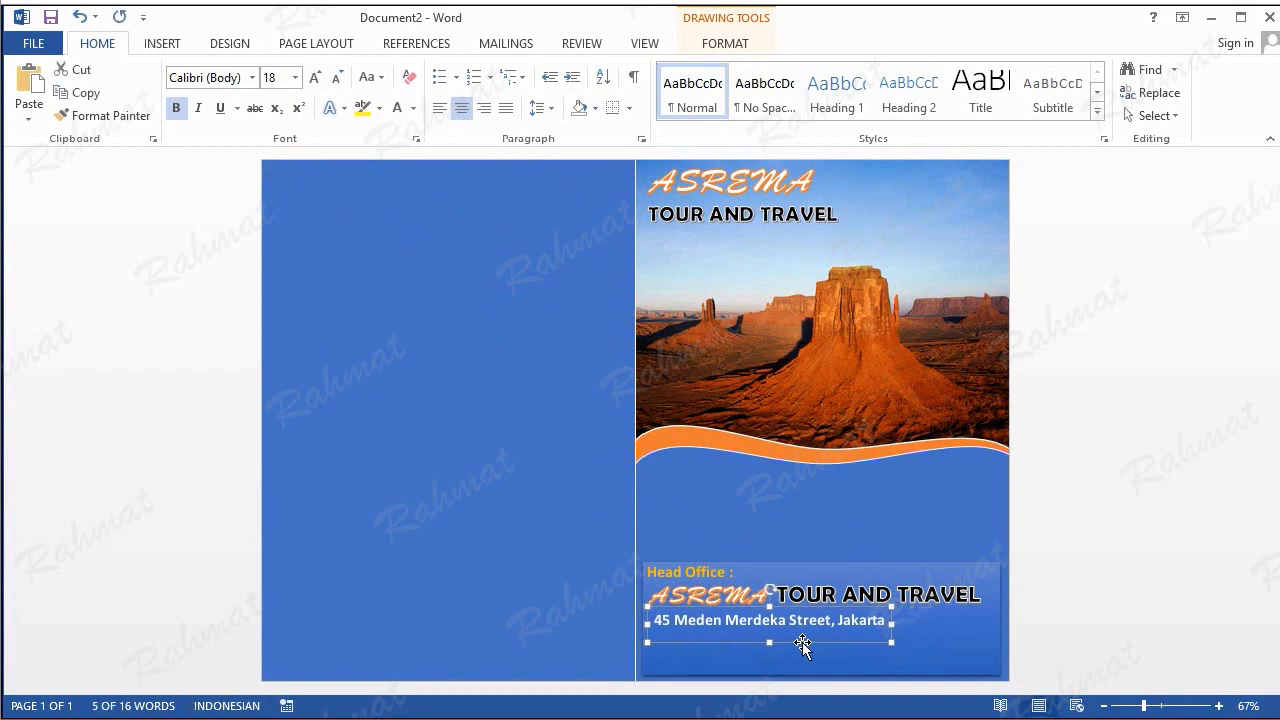
left_click_drag(802, 647, 802, 646)
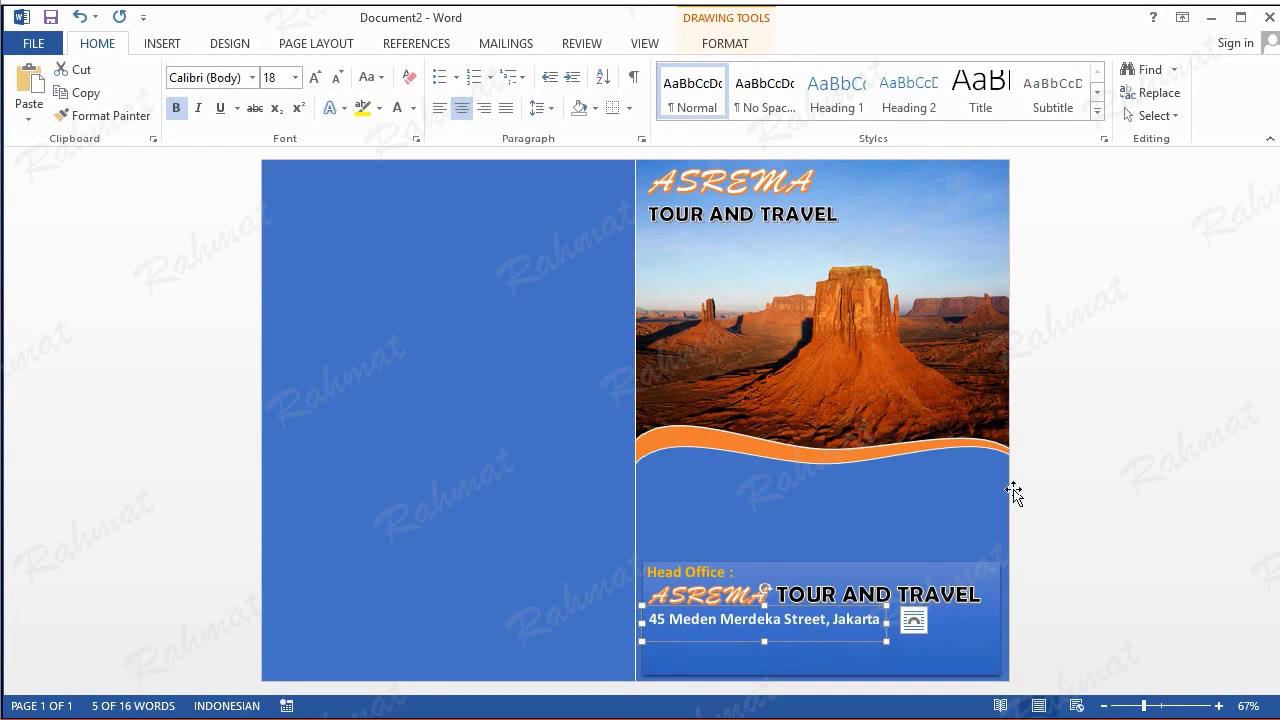
left_click(1118, 448)
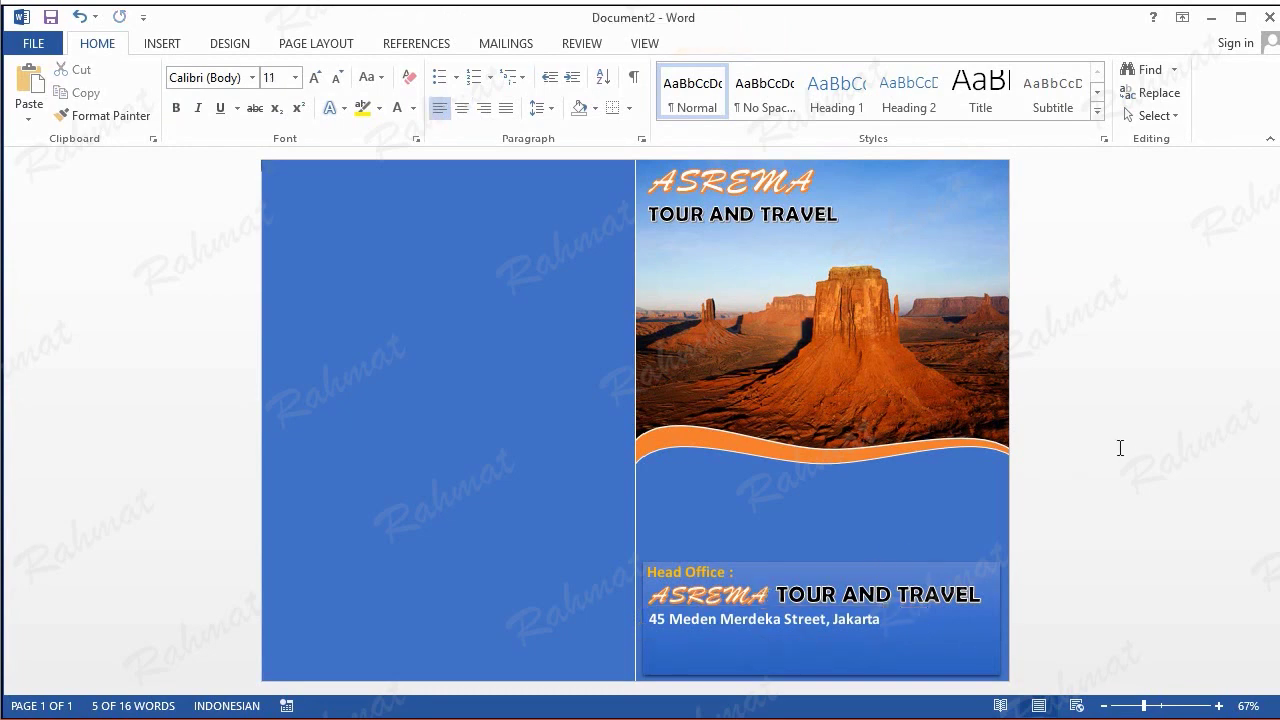
left_click(164, 44)
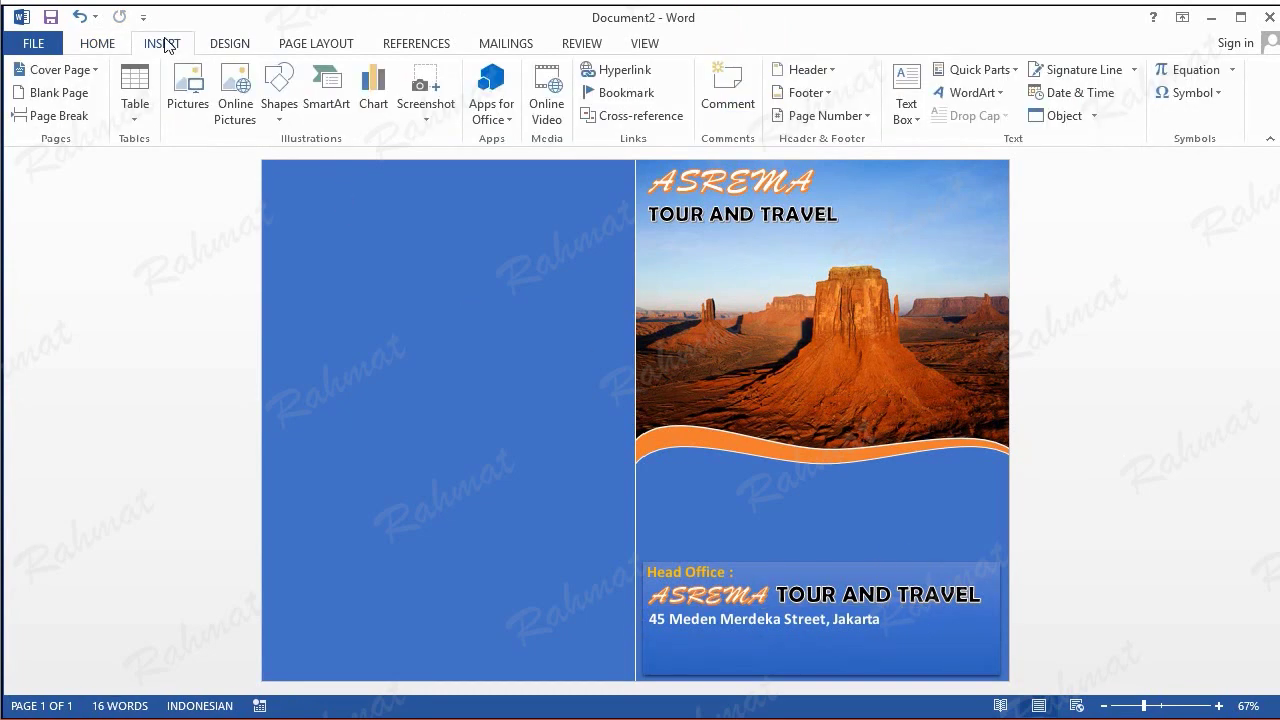
Step: Draw a text box mid-way down the left blue panel and set its font to 36 pt
left_click(915, 120)
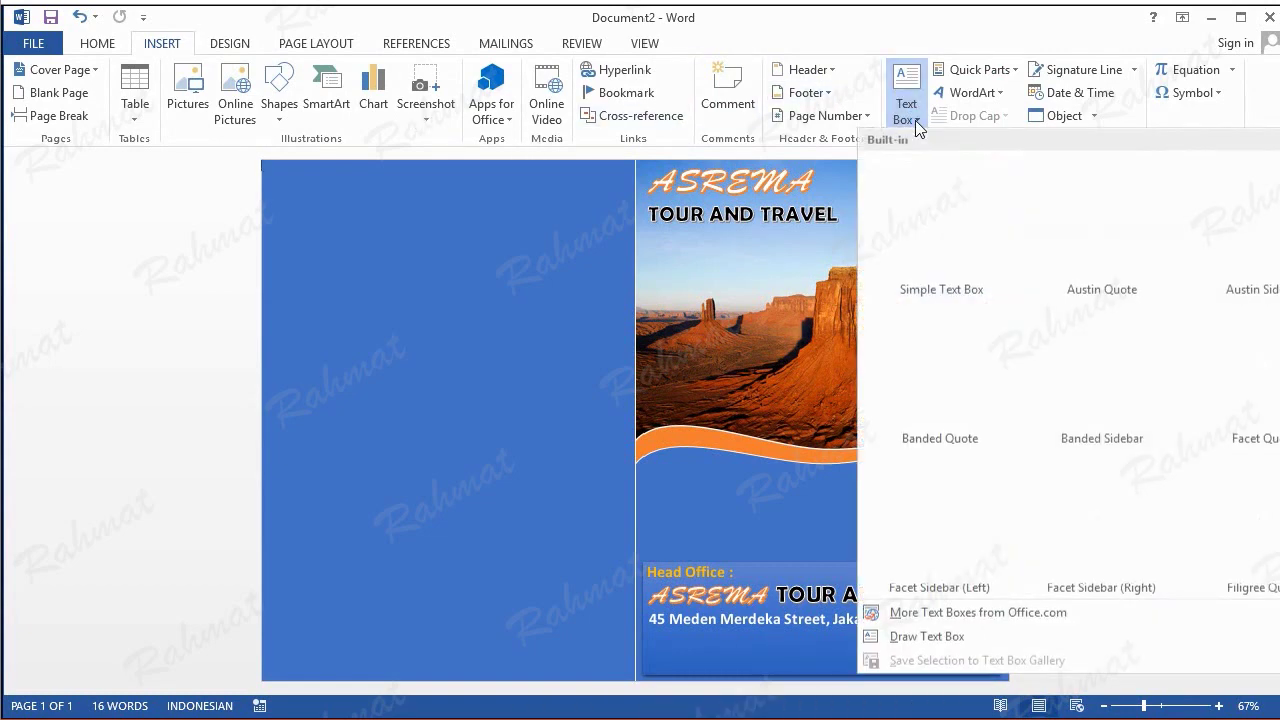
left_click(935, 641)
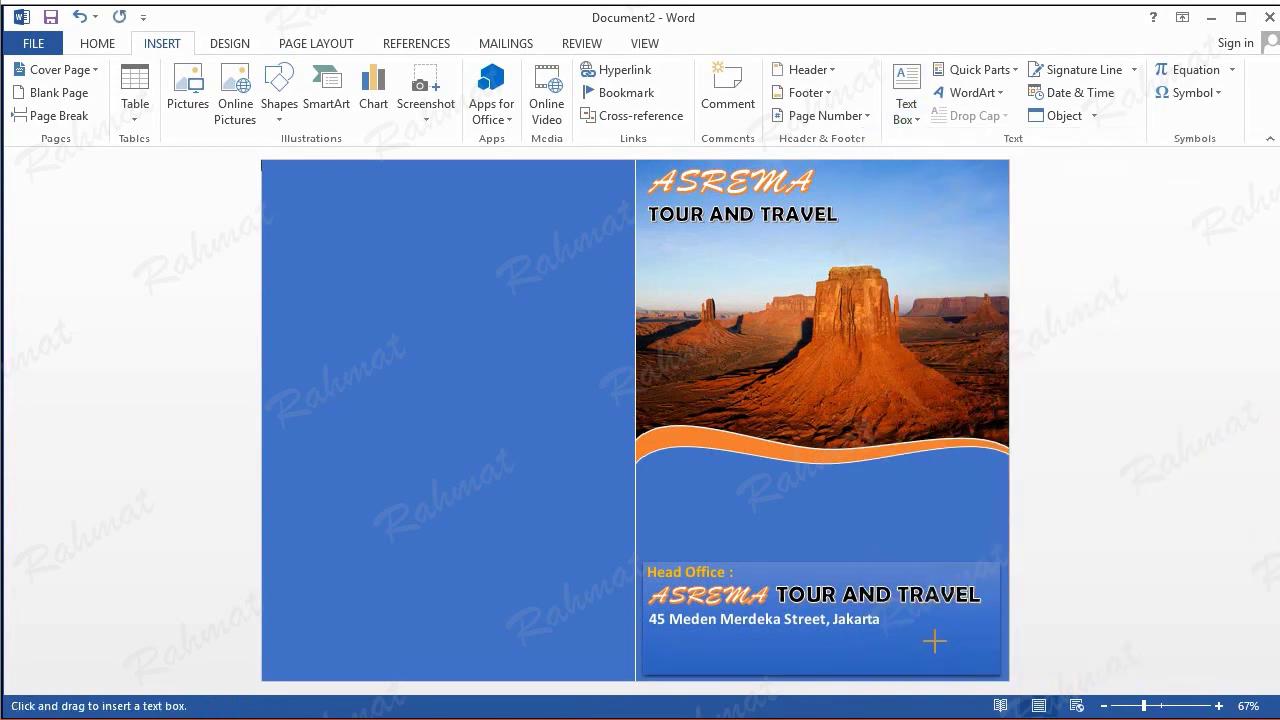
left_click_drag(330, 414, 601, 509)
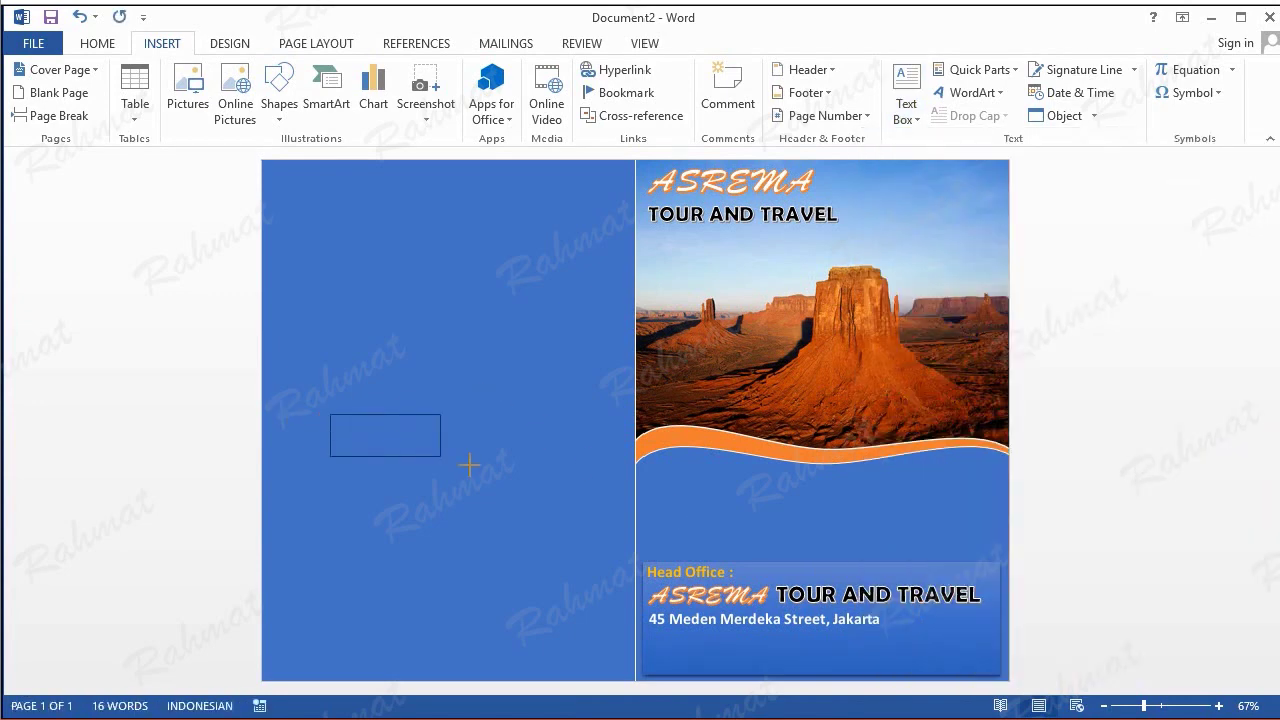
left_click(80, 50)
left_click(295, 77)
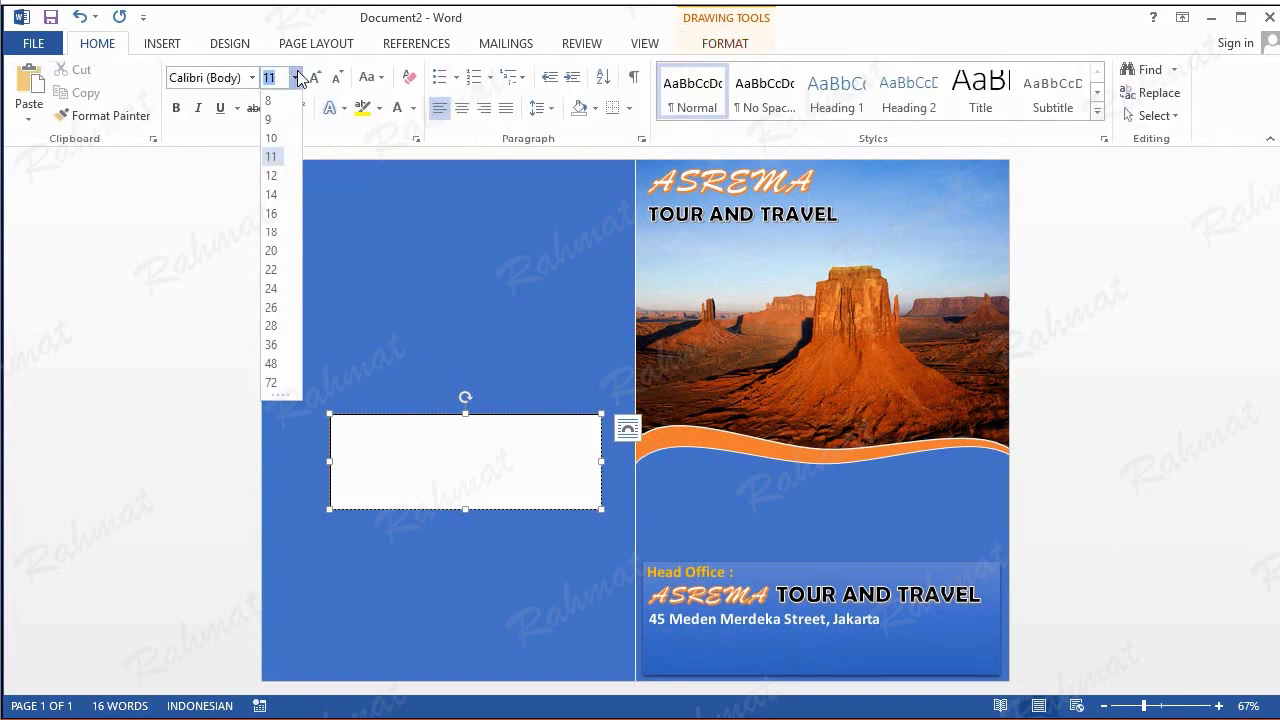
left_click(270, 344)
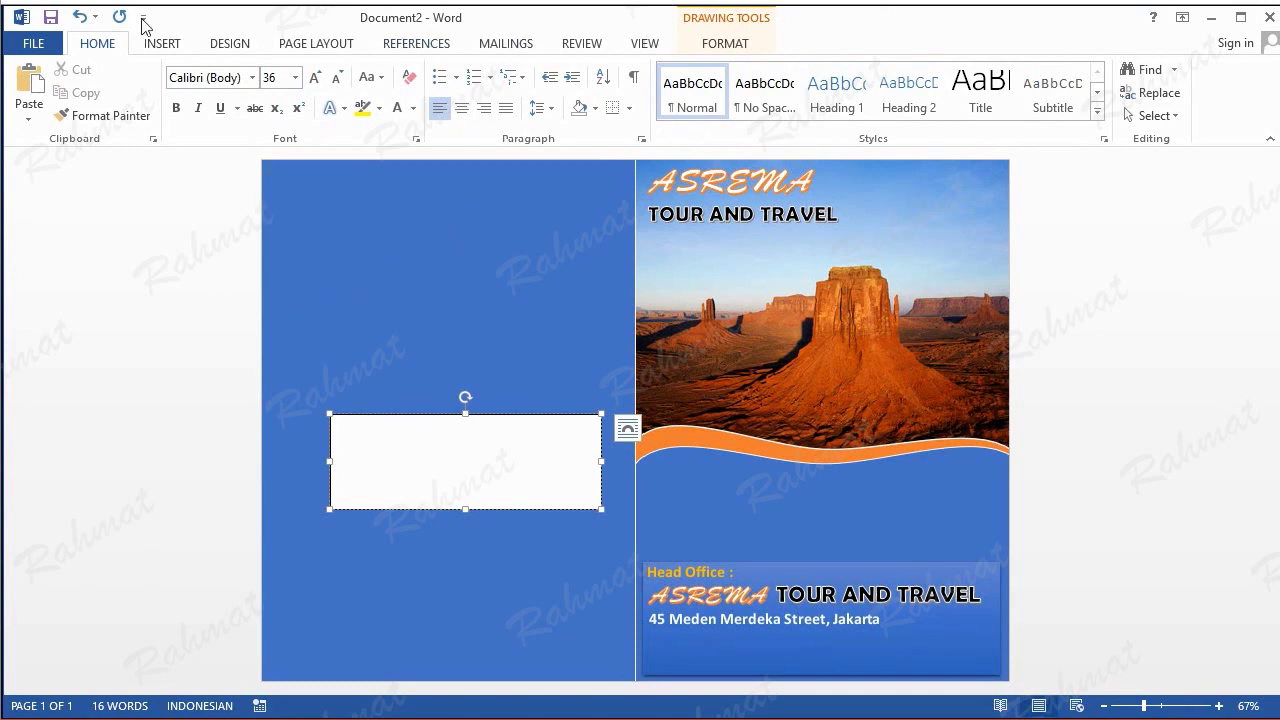
left_click(163, 43)
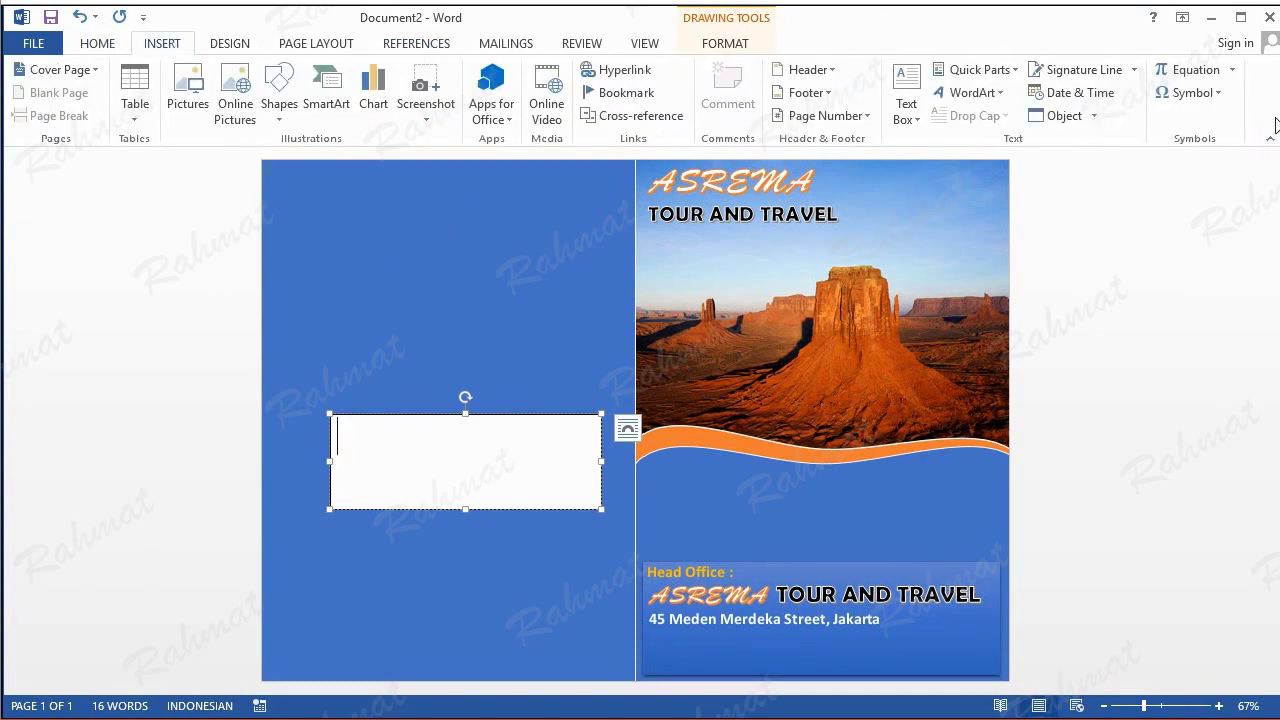
Step: Open More Symbols with the Webdings font and browse to the telephone glyph
left_click(1218, 92)
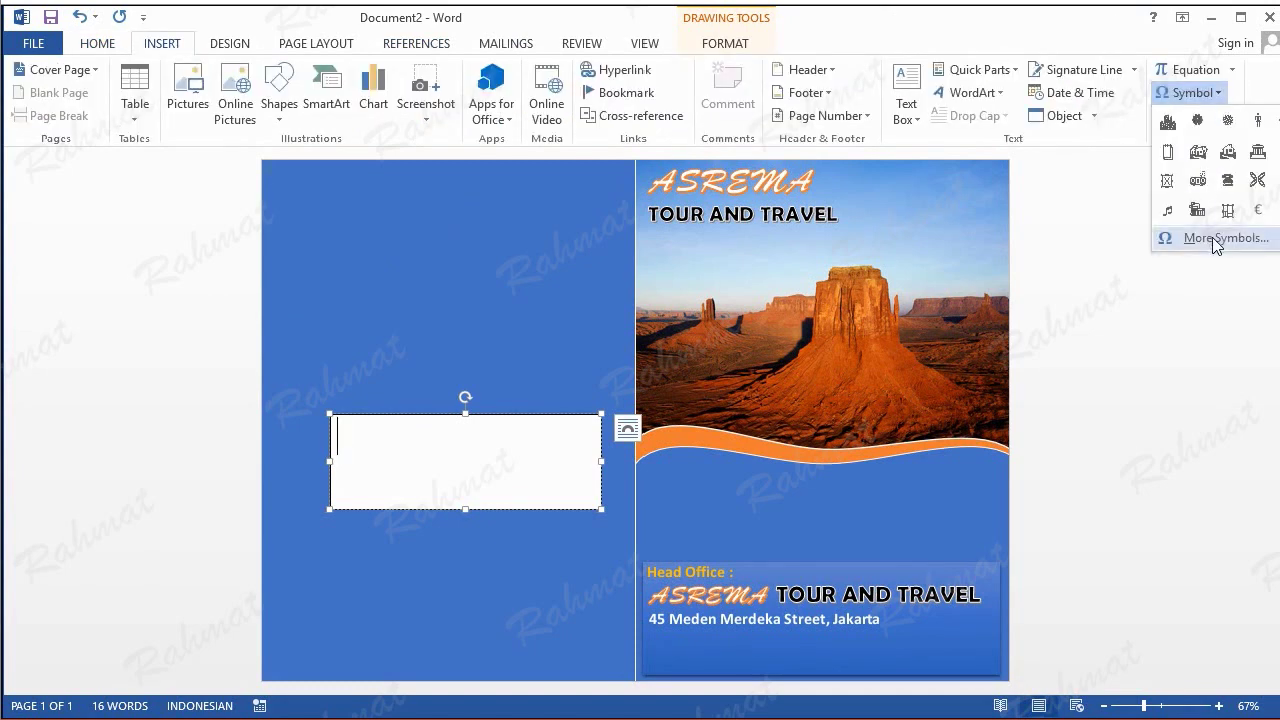
left_click(1212, 237)
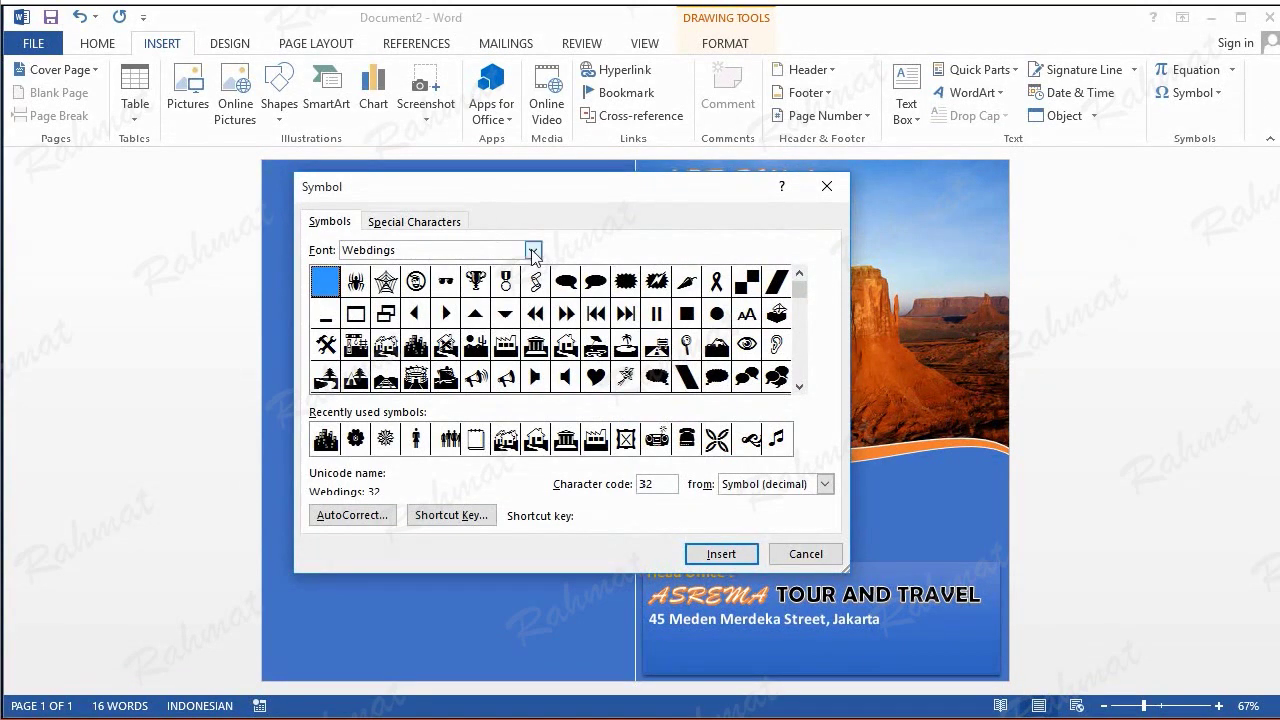
left_click(533, 250)
scroll(425, 318, "down", 1)
left_click(419, 316)
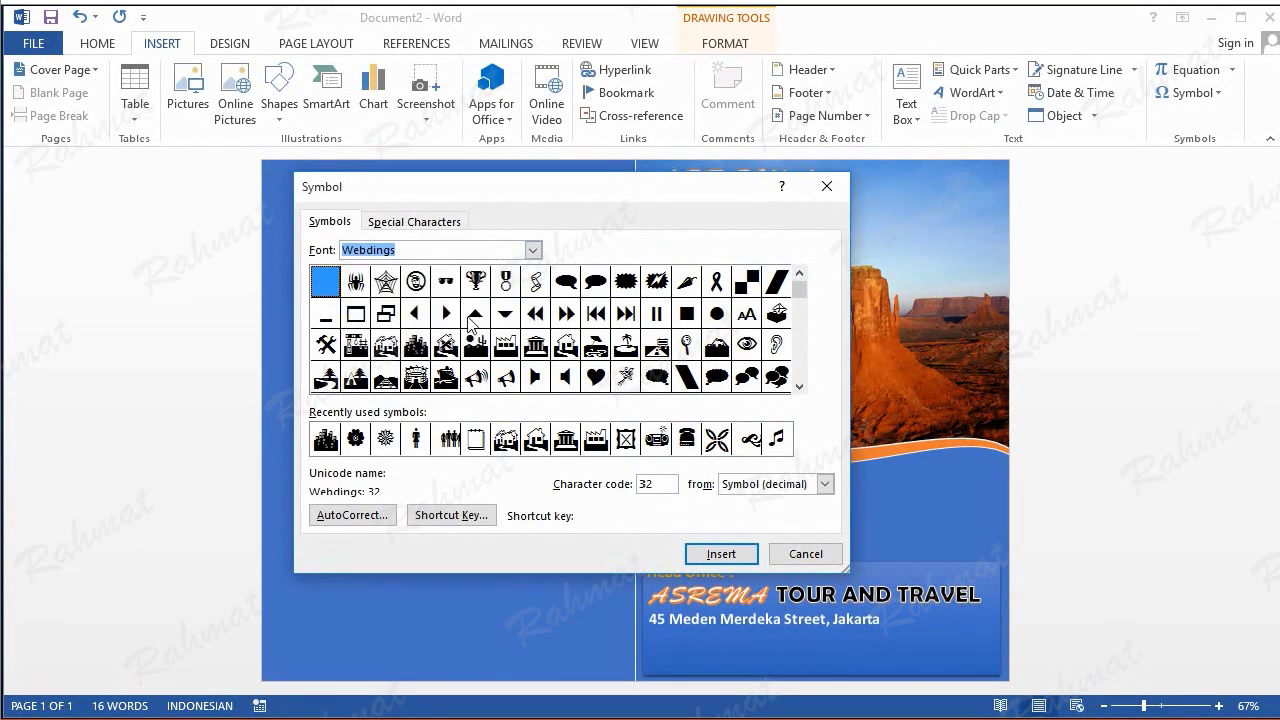
left_click(799, 386)
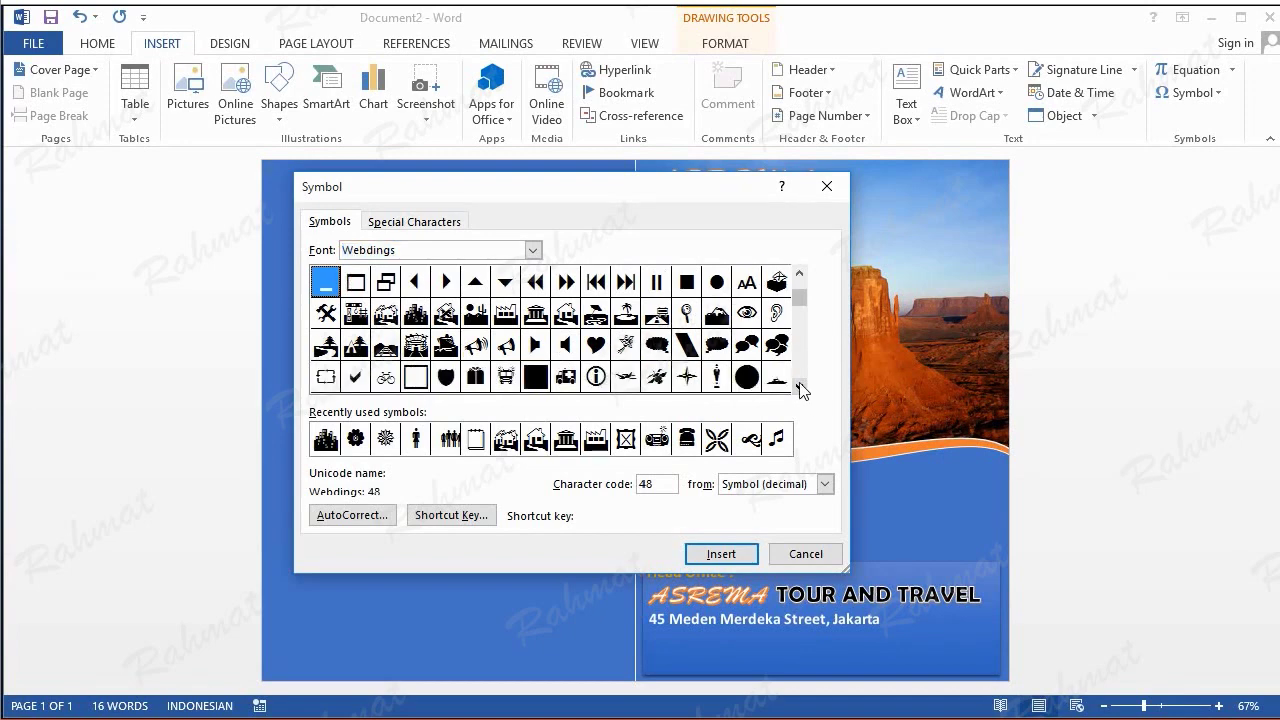
left_click(799, 386)
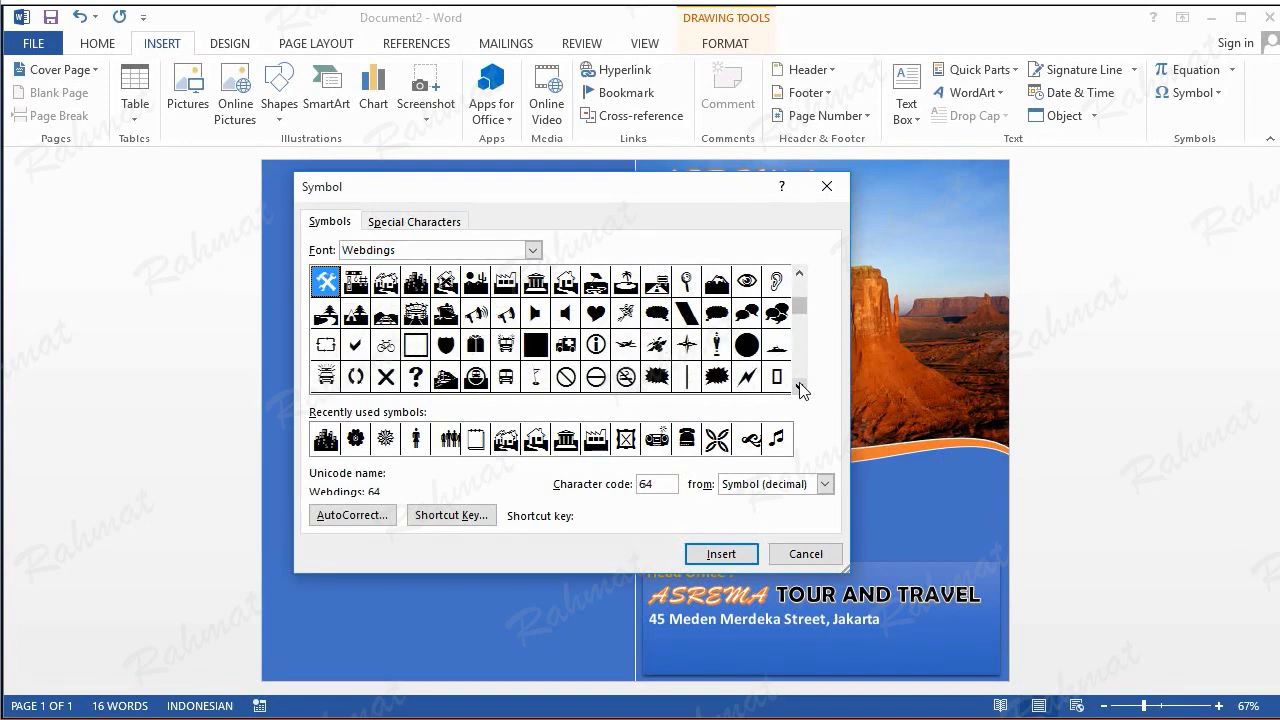
left_click(799, 386)
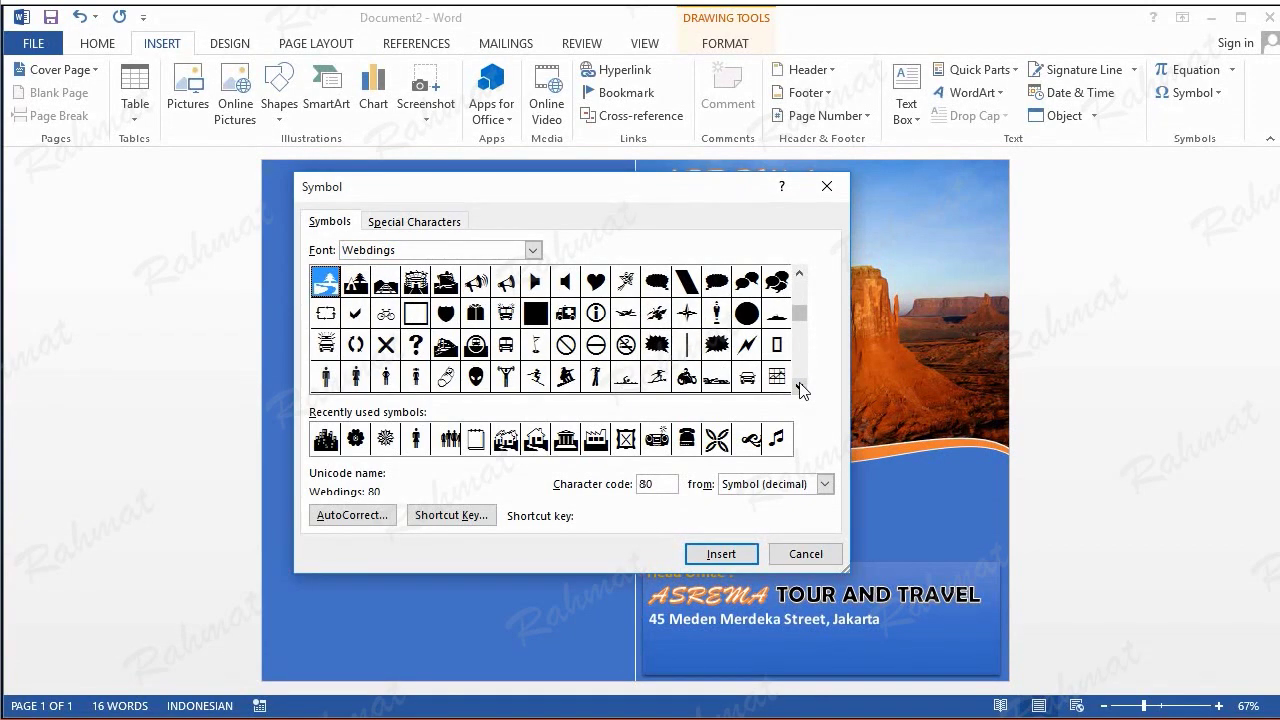
left_click(799, 386)
left_click(799, 386)
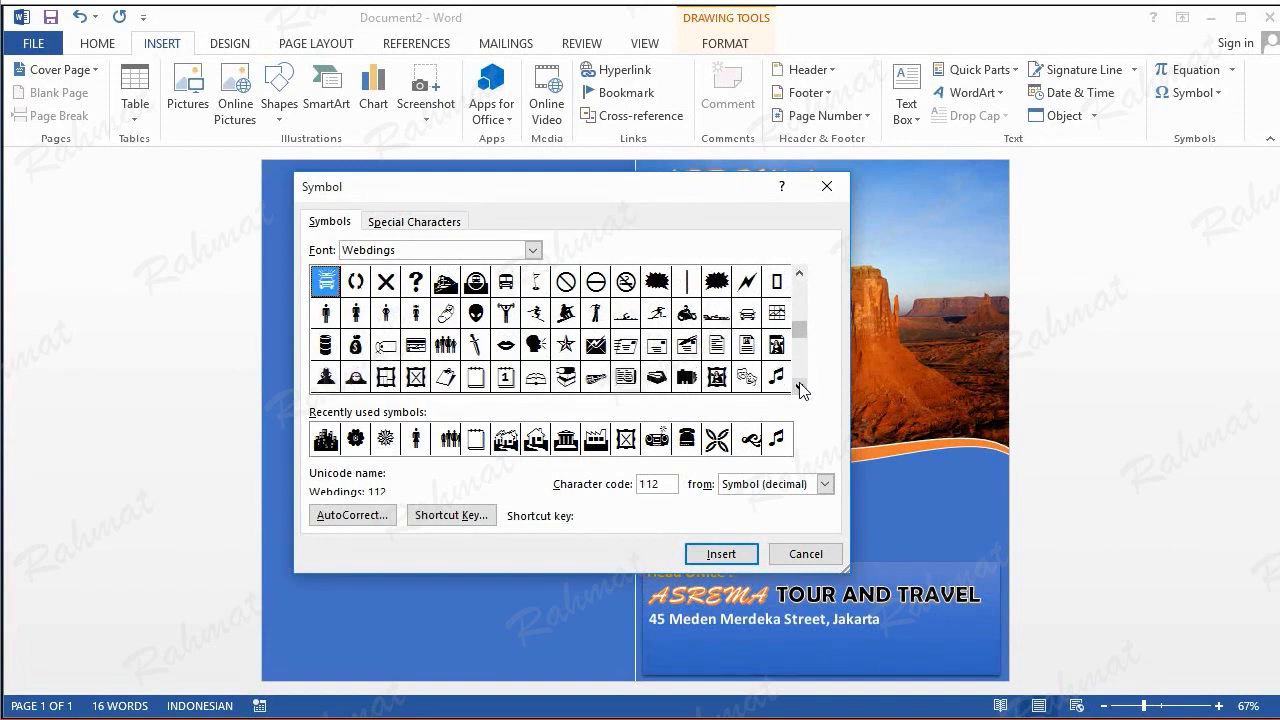
left_click(799, 386)
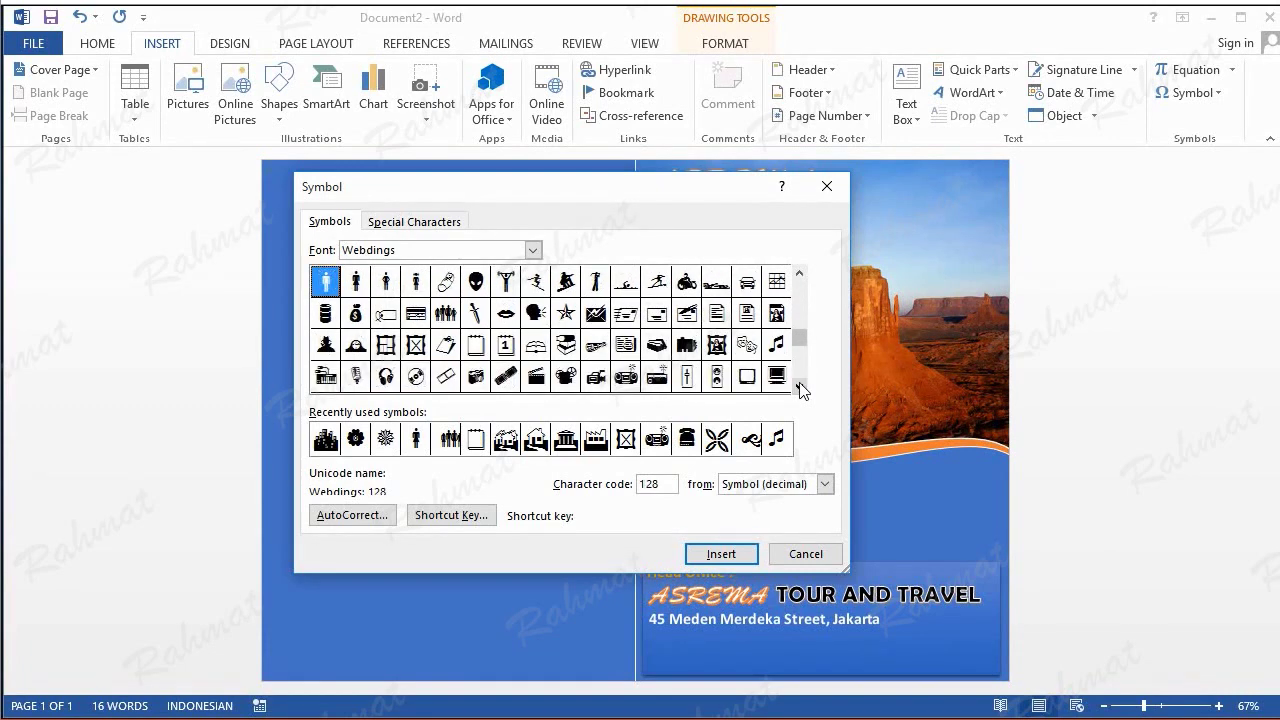
left_click(799, 386)
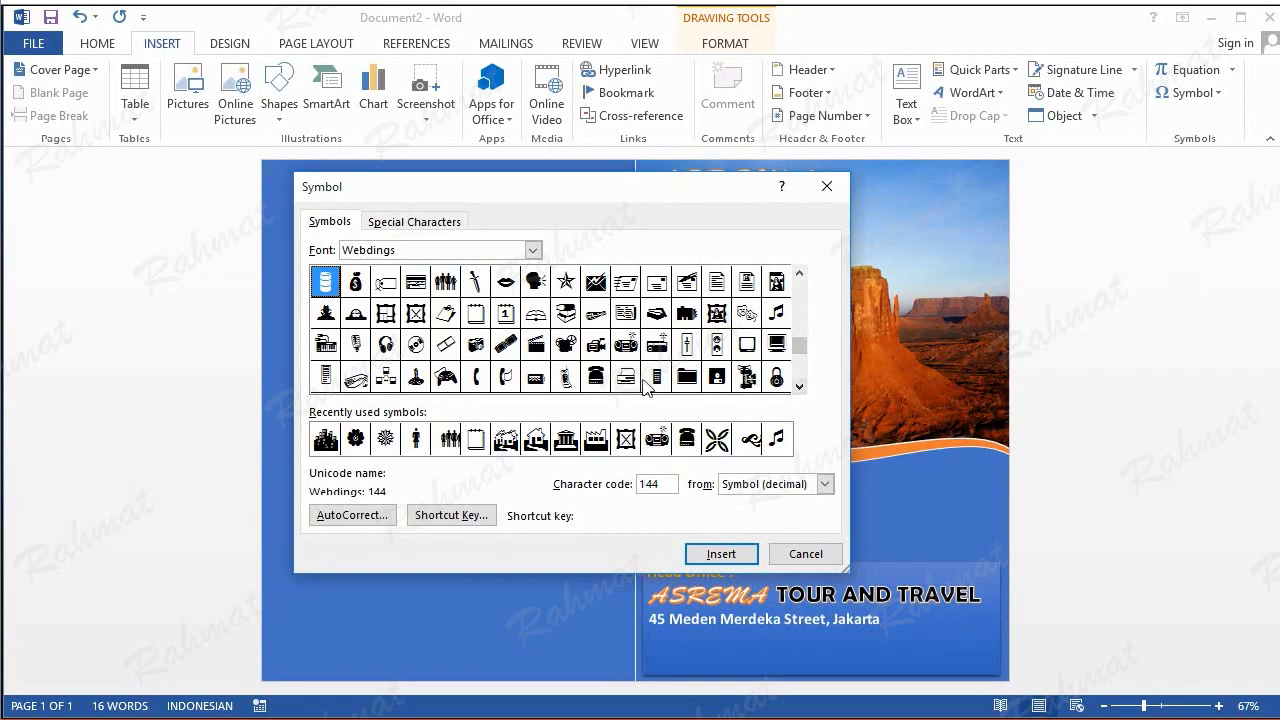
Step: Insert the Webdings telephone symbol (code 201) into the text box and select it
left_click(596, 378)
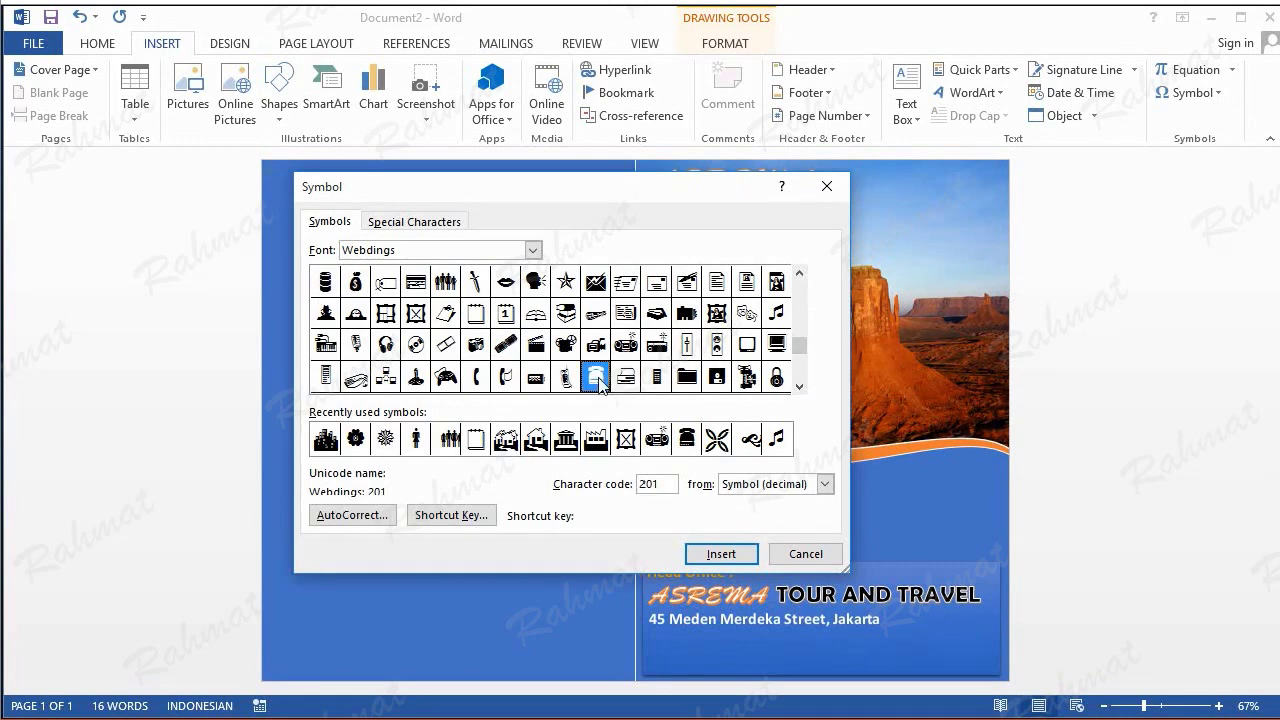
left_click(720, 554)
left_click(792, 555)
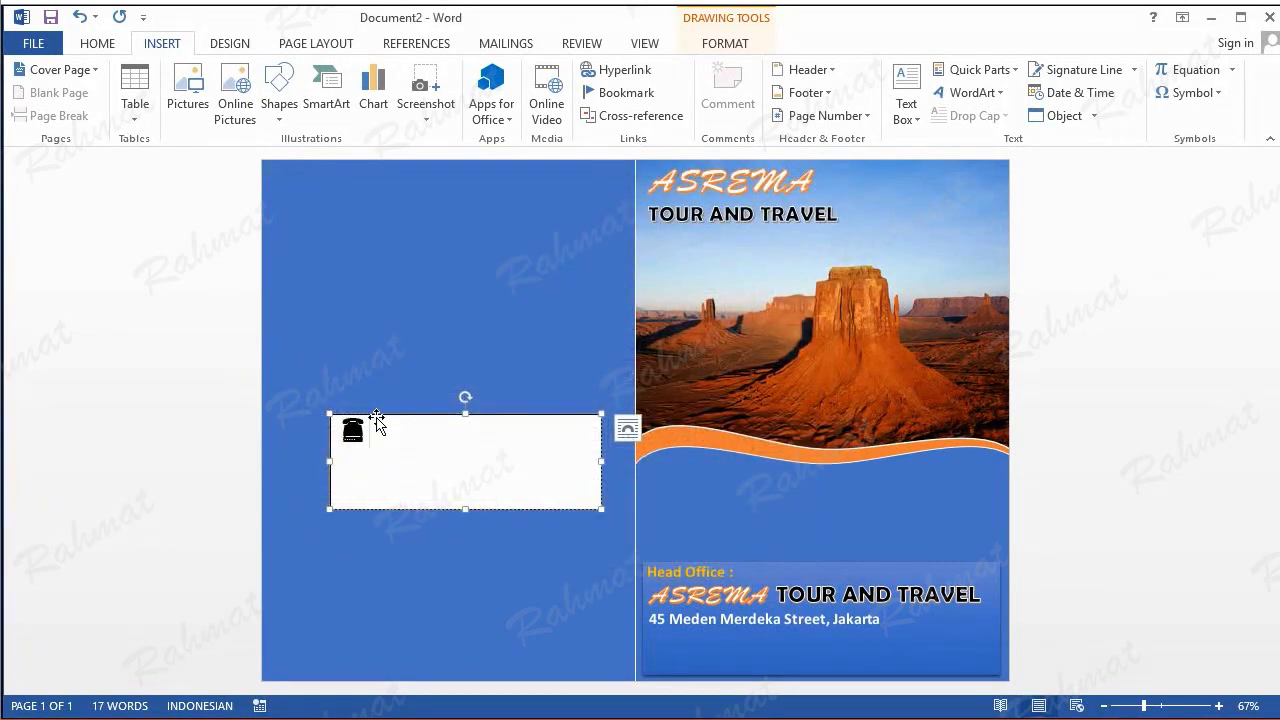
left_click_drag(370, 432, 302, 430)
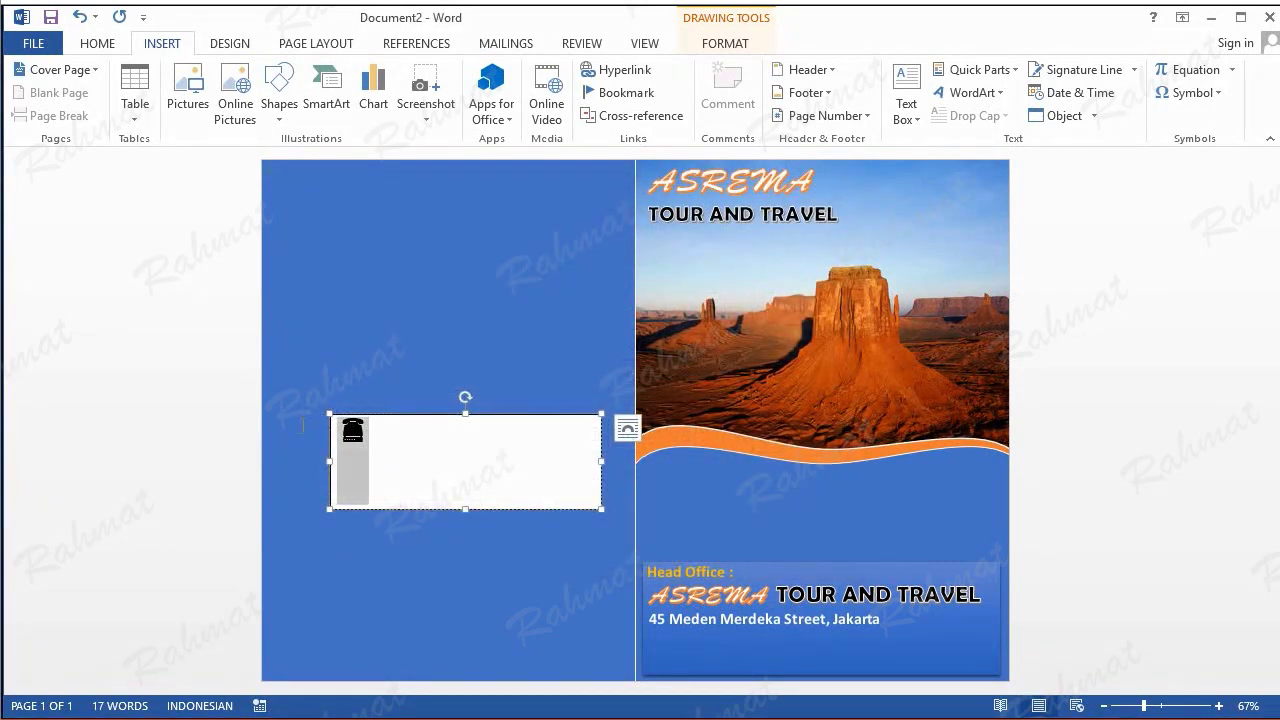
Step: Color the telephone symbol light green and apply the first bevel preset
left_click(726, 43)
left_click(716, 70)
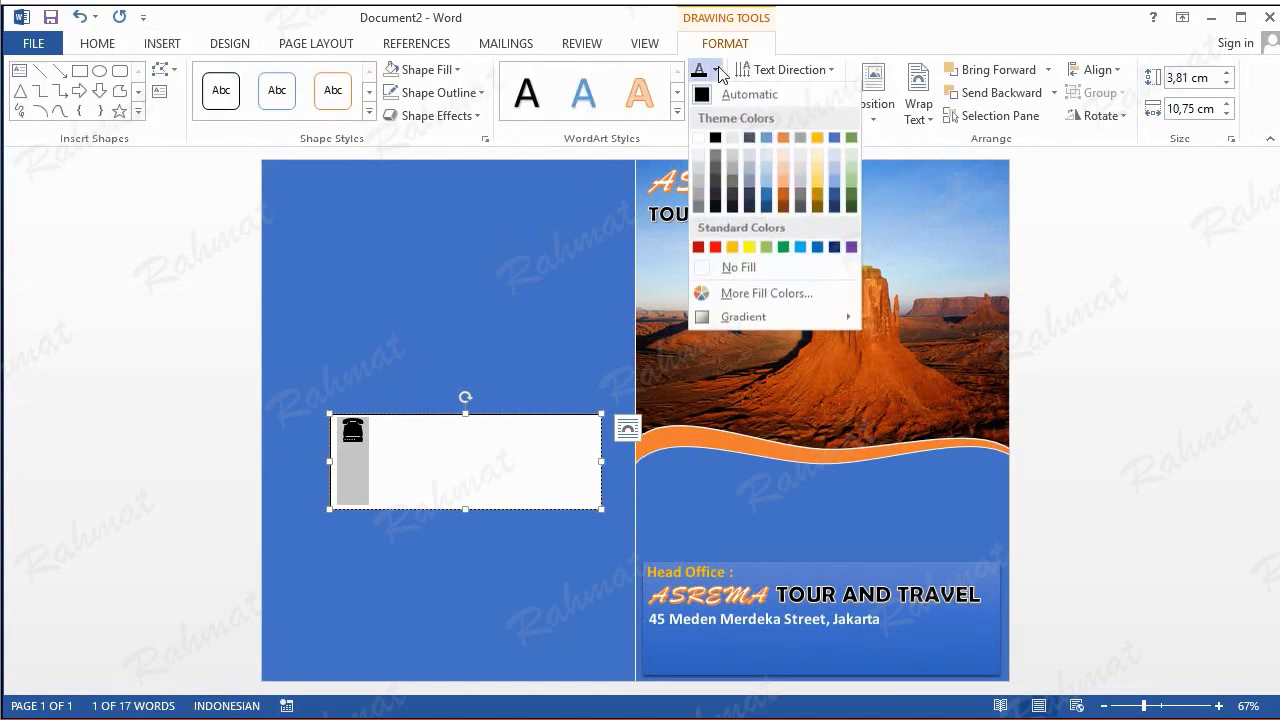
left_click(768, 247)
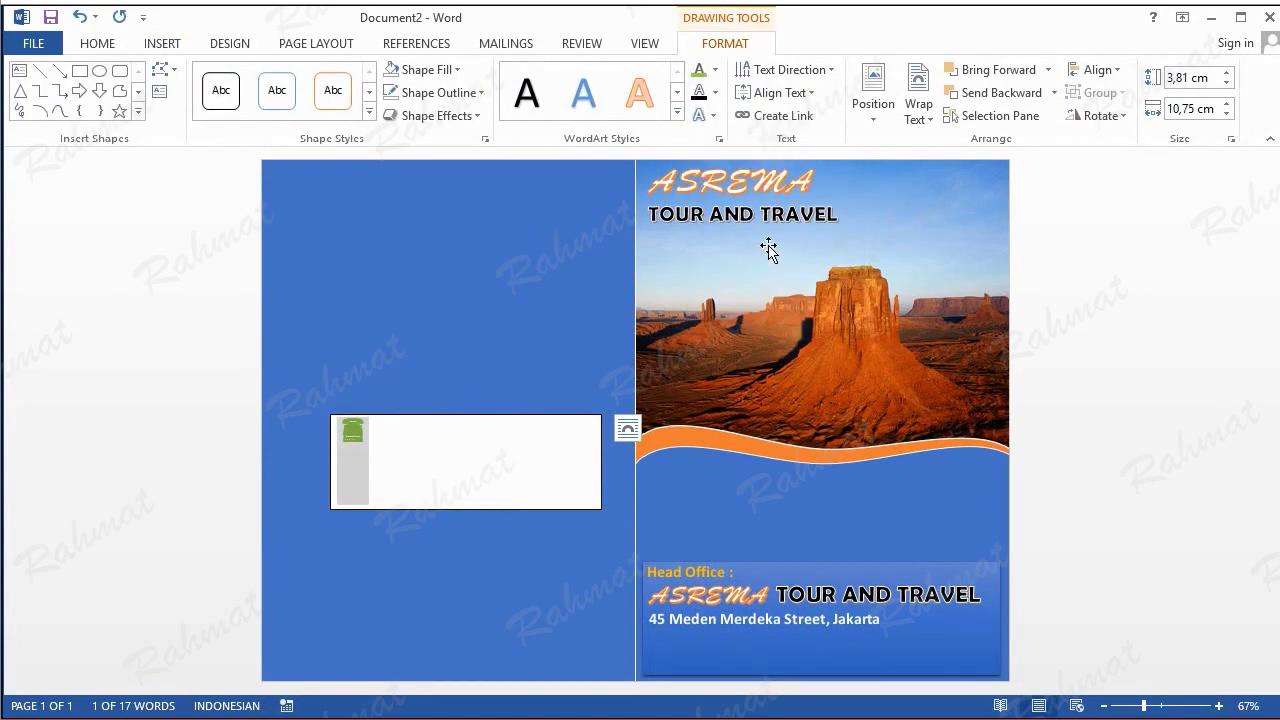
left_click(702, 115)
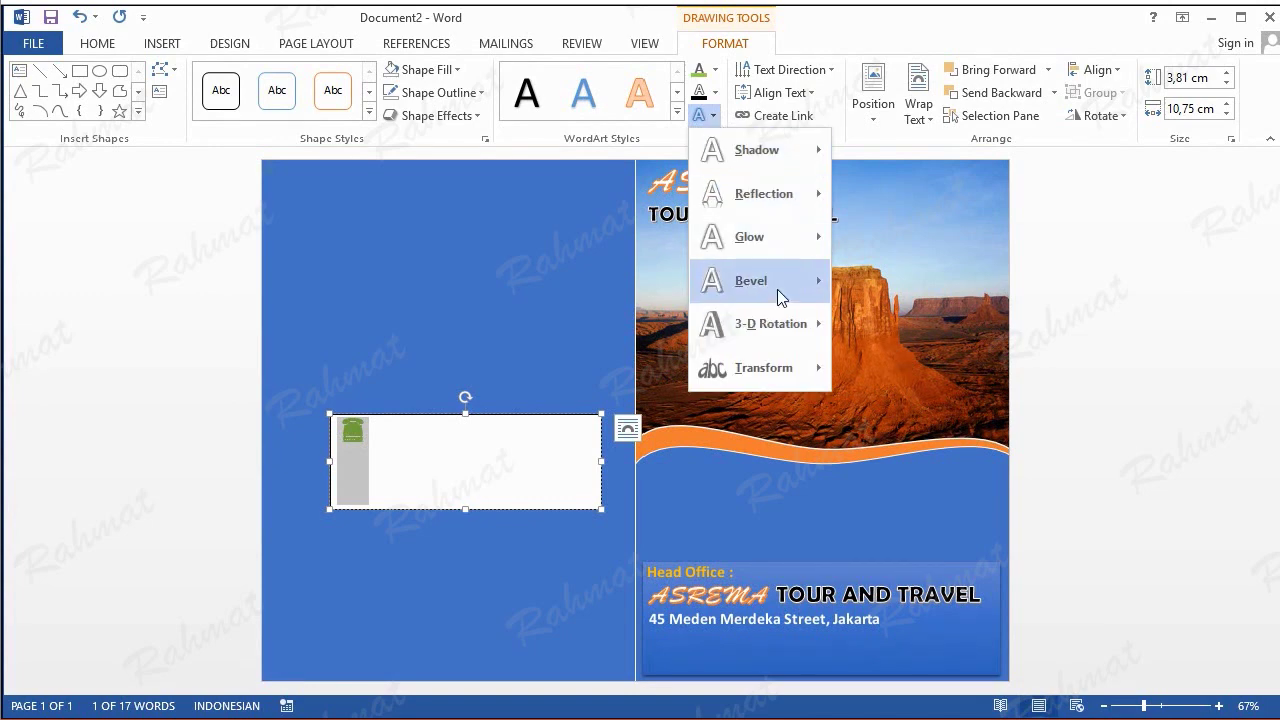
mouse_move(752, 281)
left_click(861, 392)
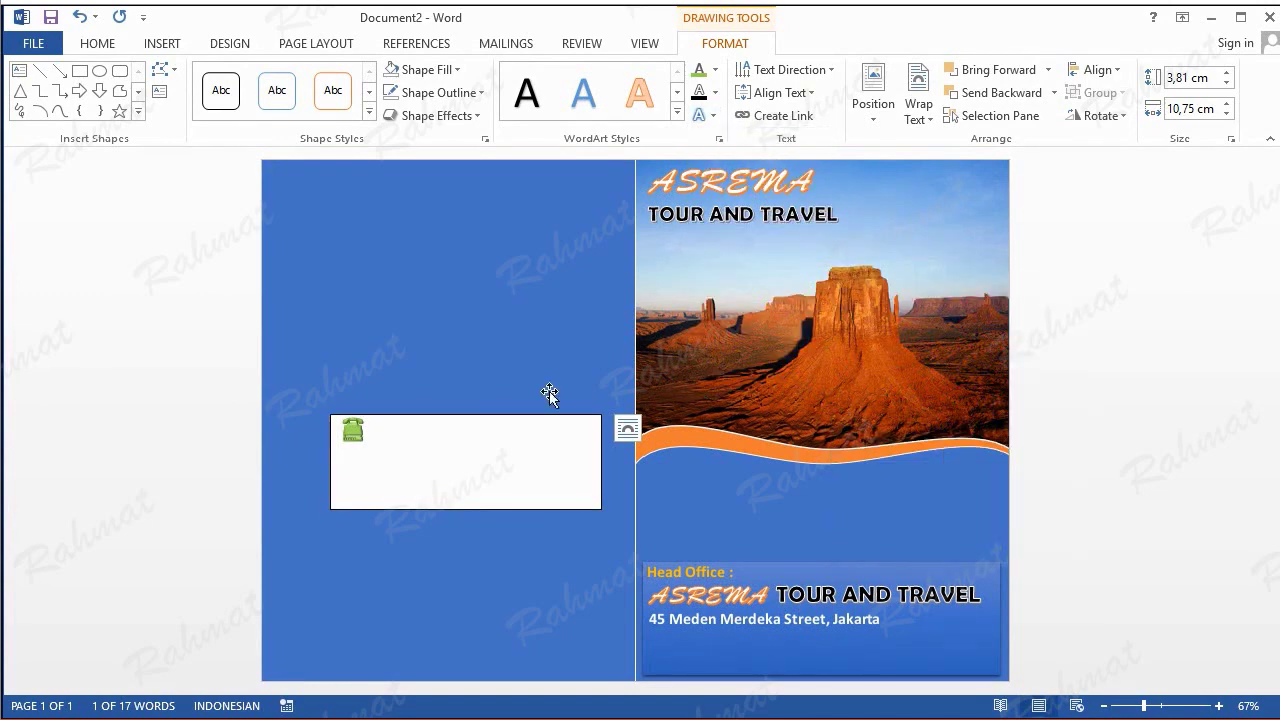
left_click(409, 432)
type("02")
key("BackSpace")
key("BackSpace")
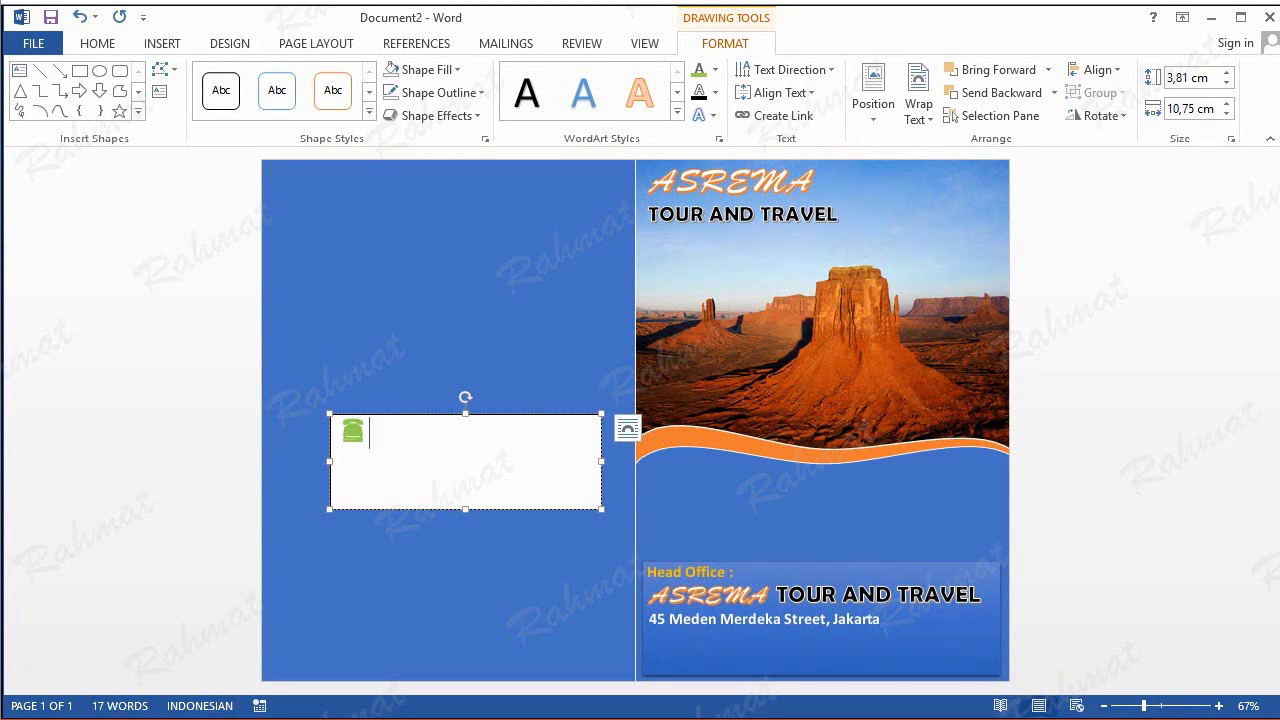
Step: Set the text color to Automatic and type the office phone number after the symbol
left_click(715, 75)
left_click(724, 95)
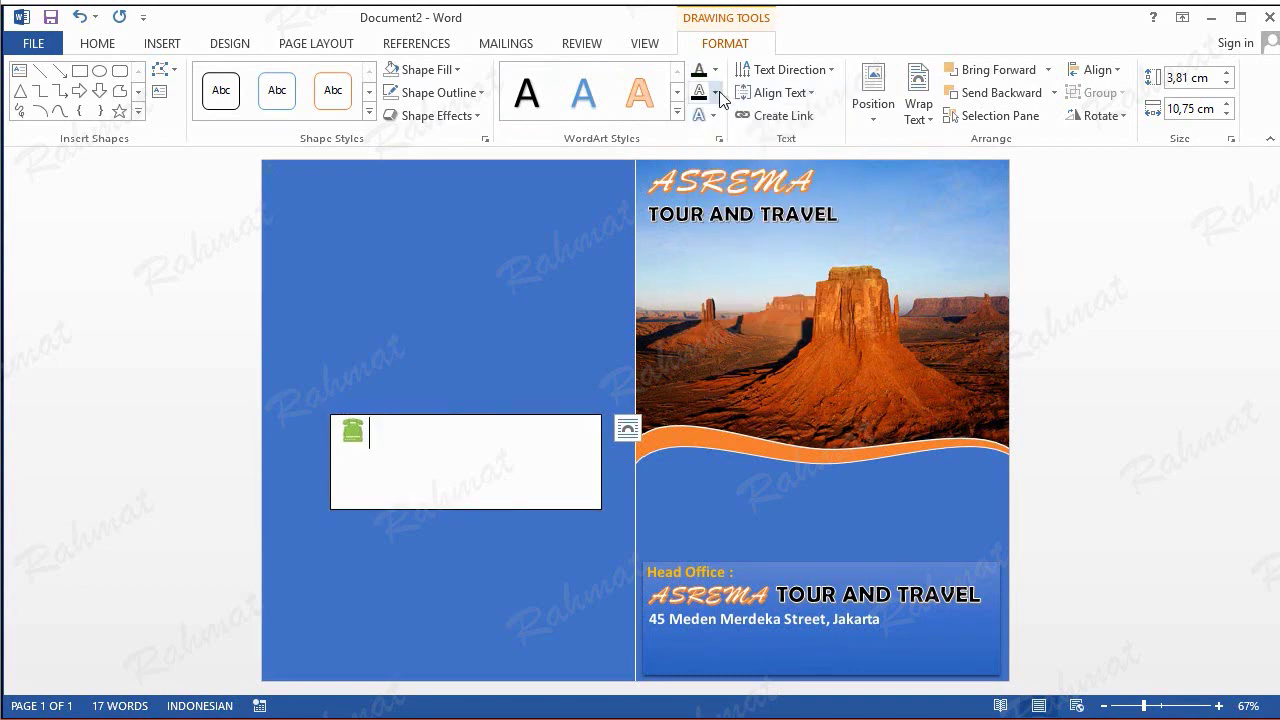
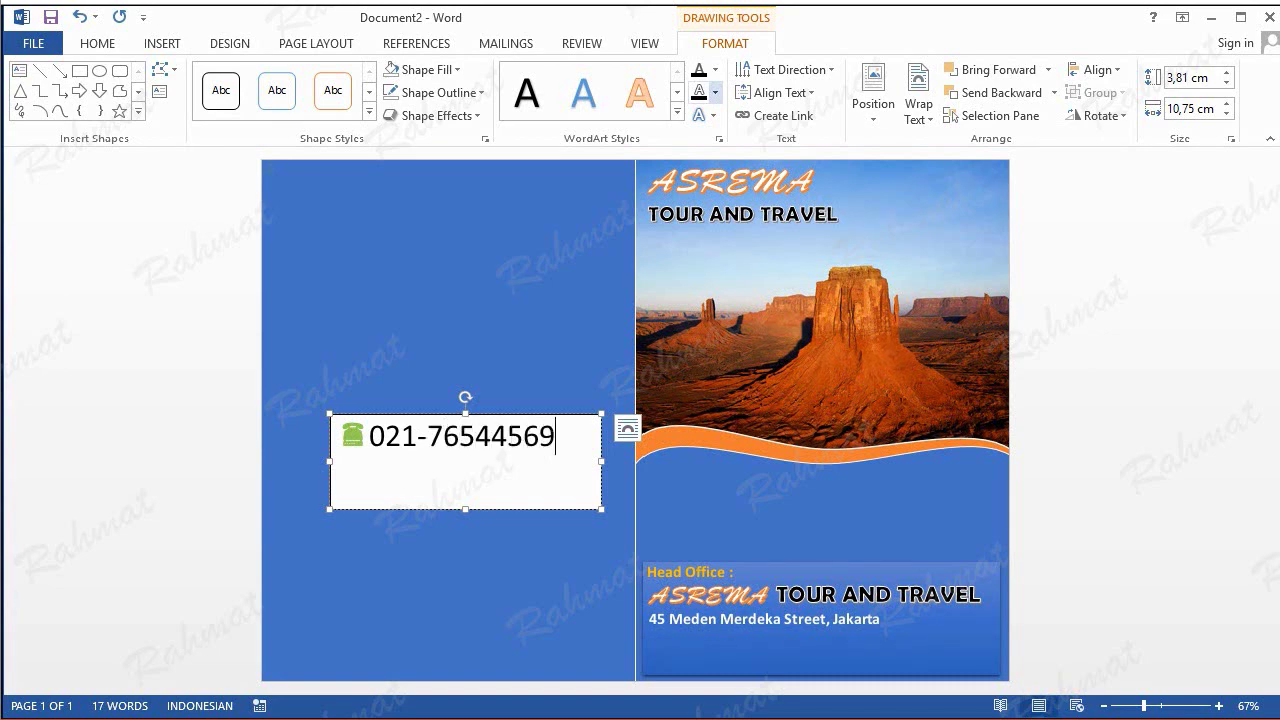
double_click(540, 422)
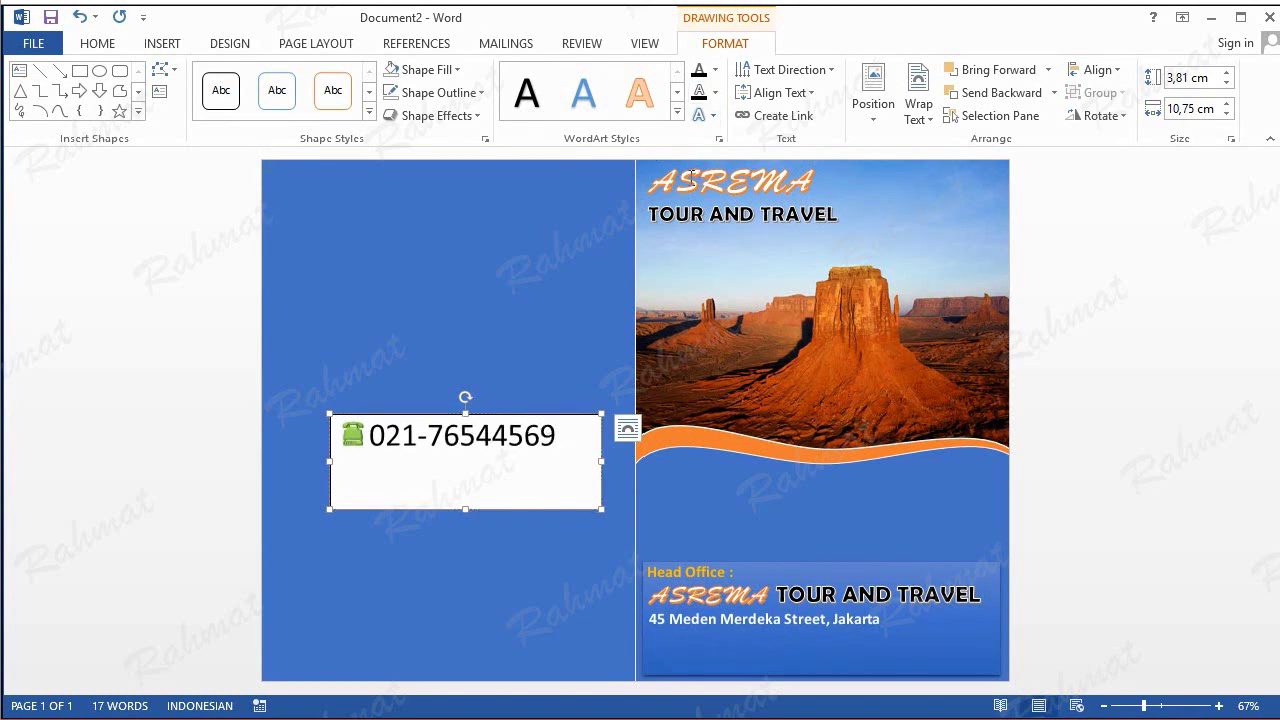
Step: Set the phone-number text box to No Fill and No Outline
left_click(716, 92)
left_click(715, 69)
left_click(715, 69)
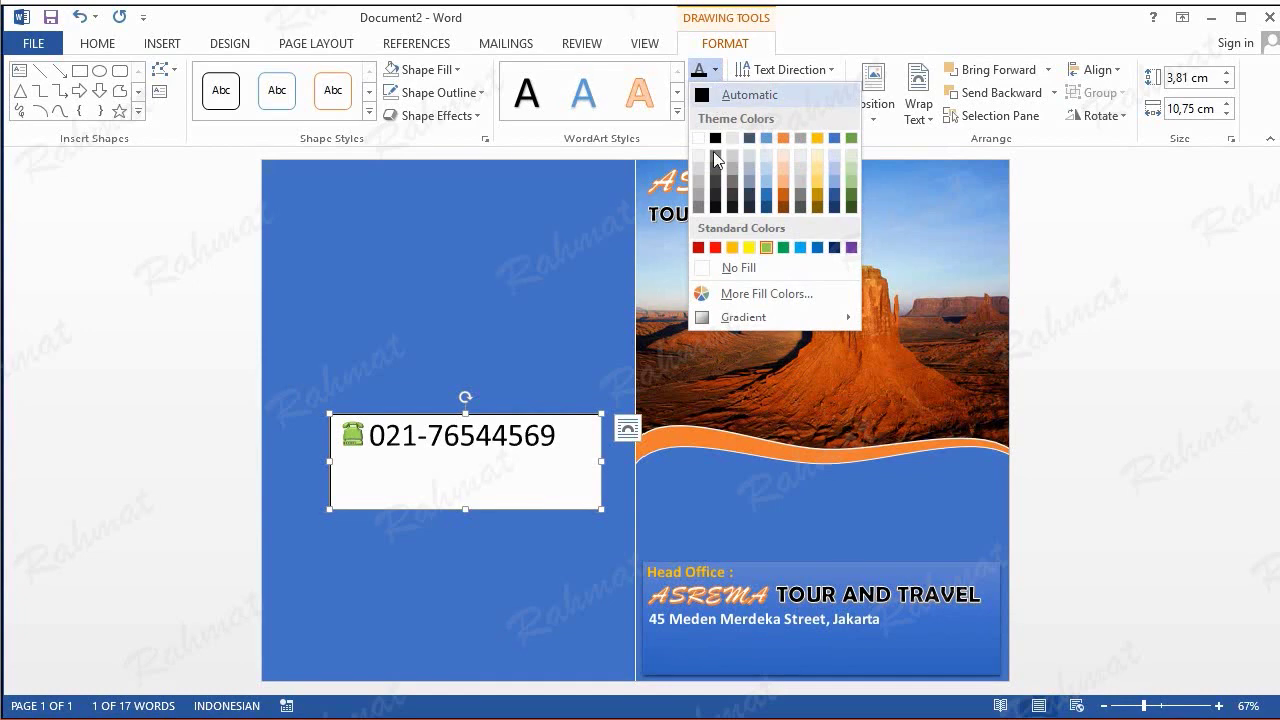
left_click(735, 58)
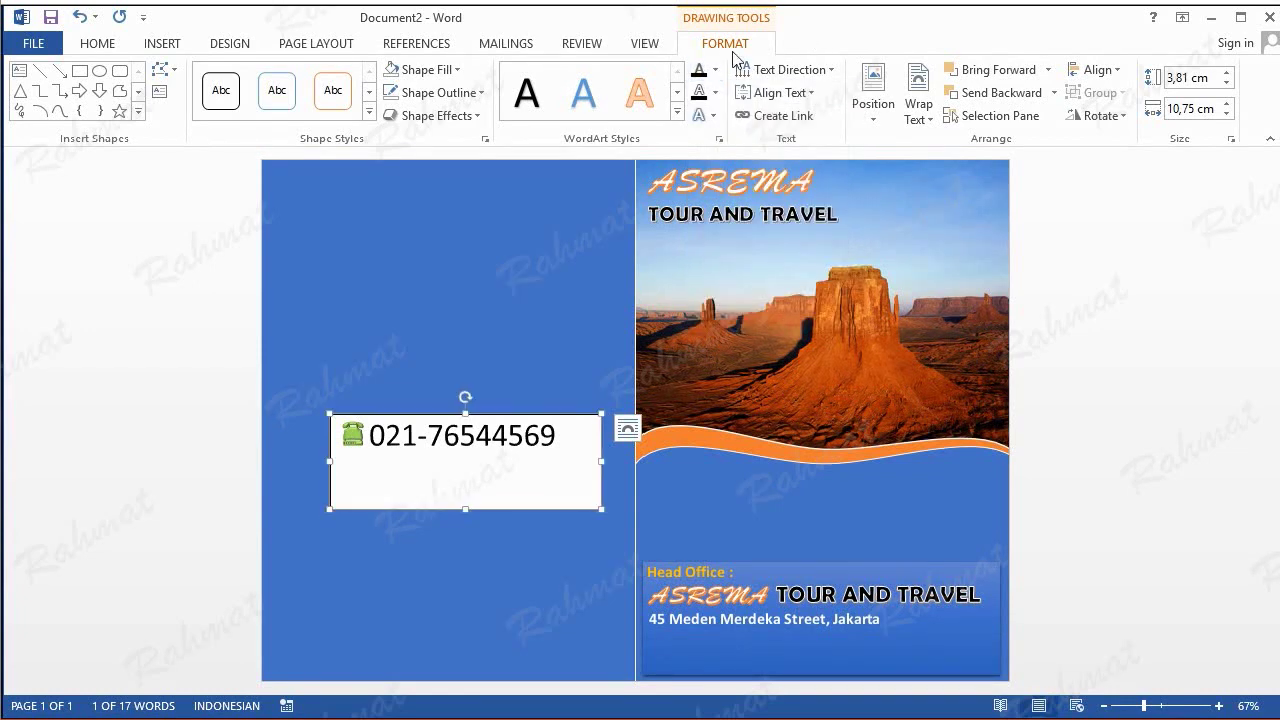
left_click(457, 69)
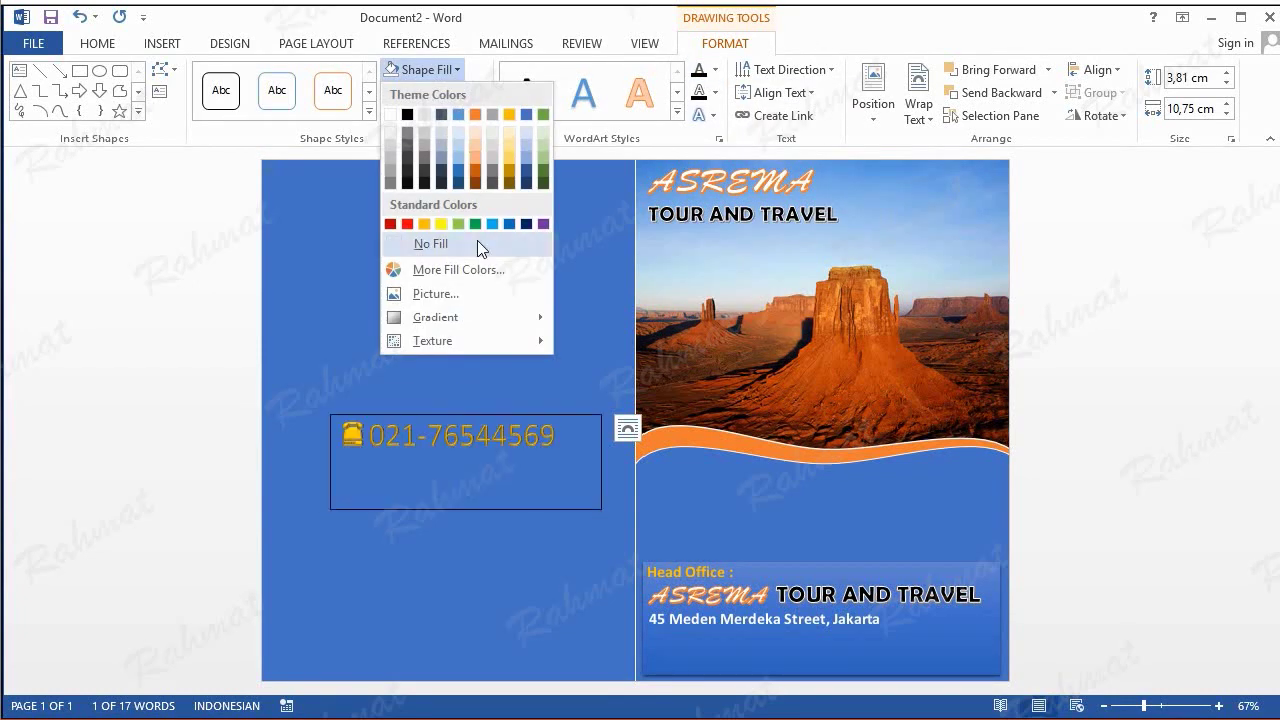
left_click(477, 240)
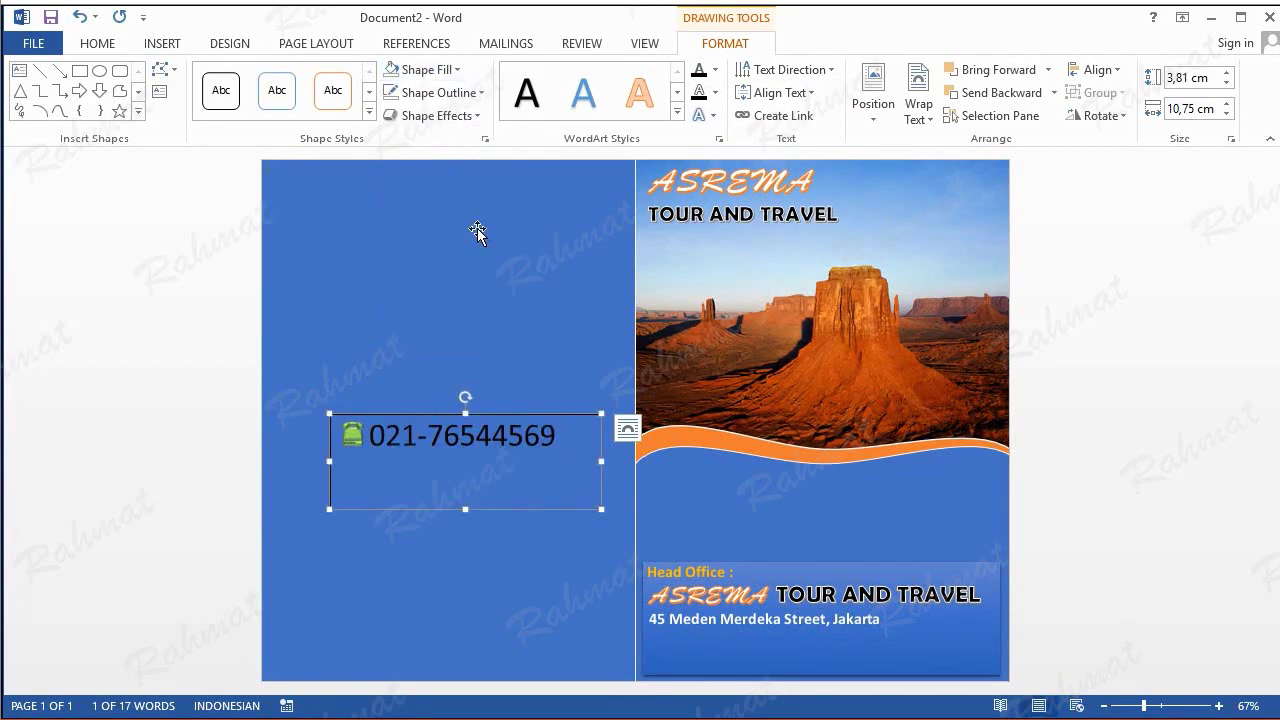
left_click(467, 92)
left_click(443, 267)
Step: Shrink the phone box to one line and position it below the address
left_click_drag(465, 509, 465, 455)
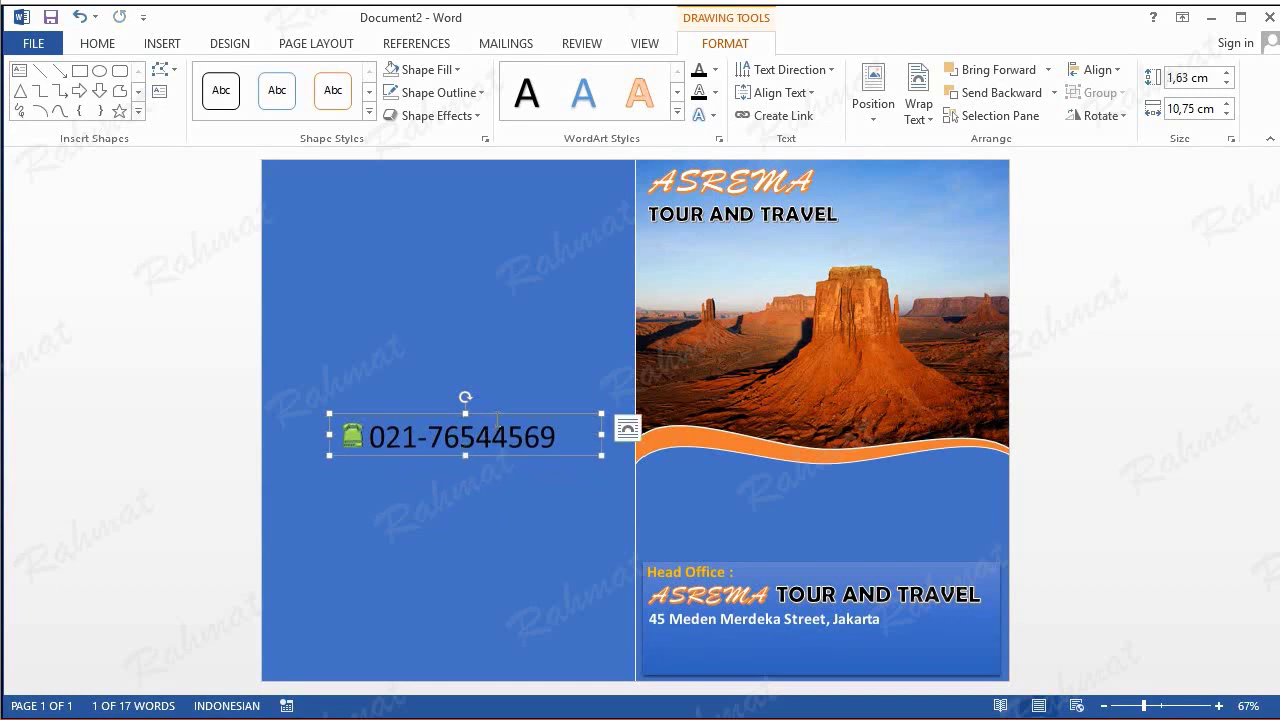
mouse_move(499, 413)
left_mouse_down()
mouse_move(792, 636)
mouse_move(745, 610)
left_mouse_up()
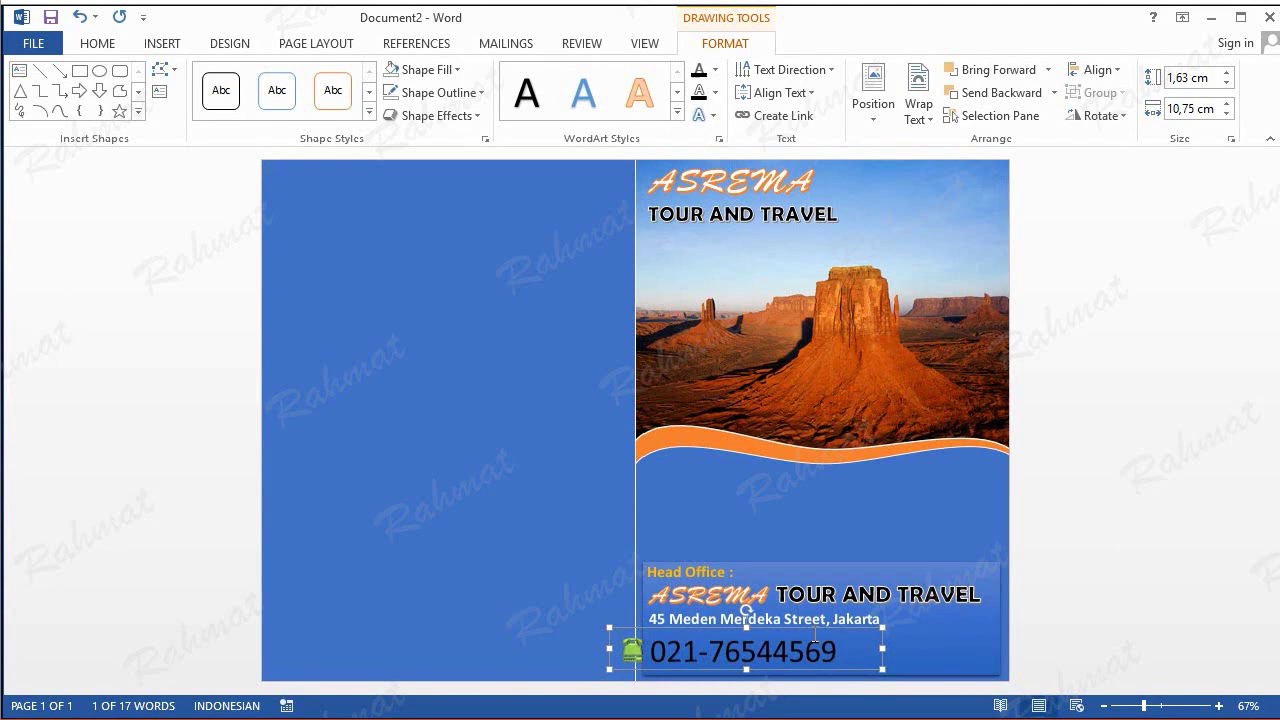
left_click_drag(745, 610, 765, 610)
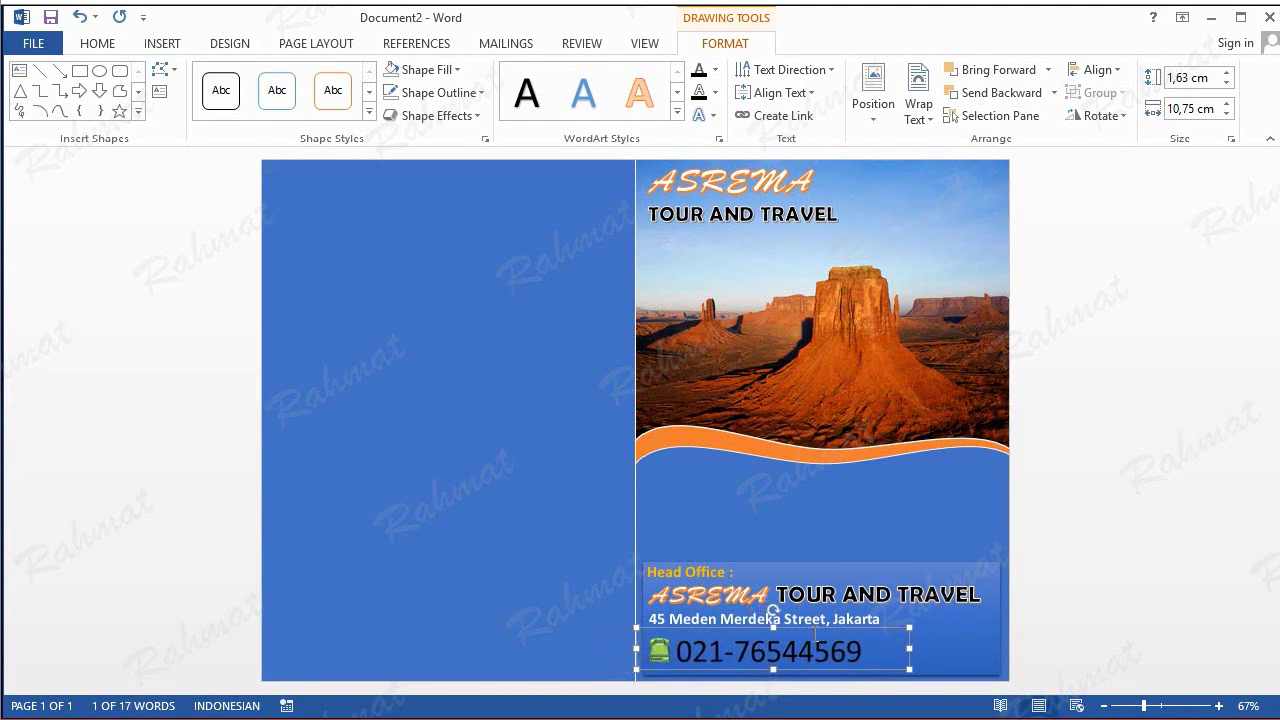
left_click_drag(806, 630, 813, 633)
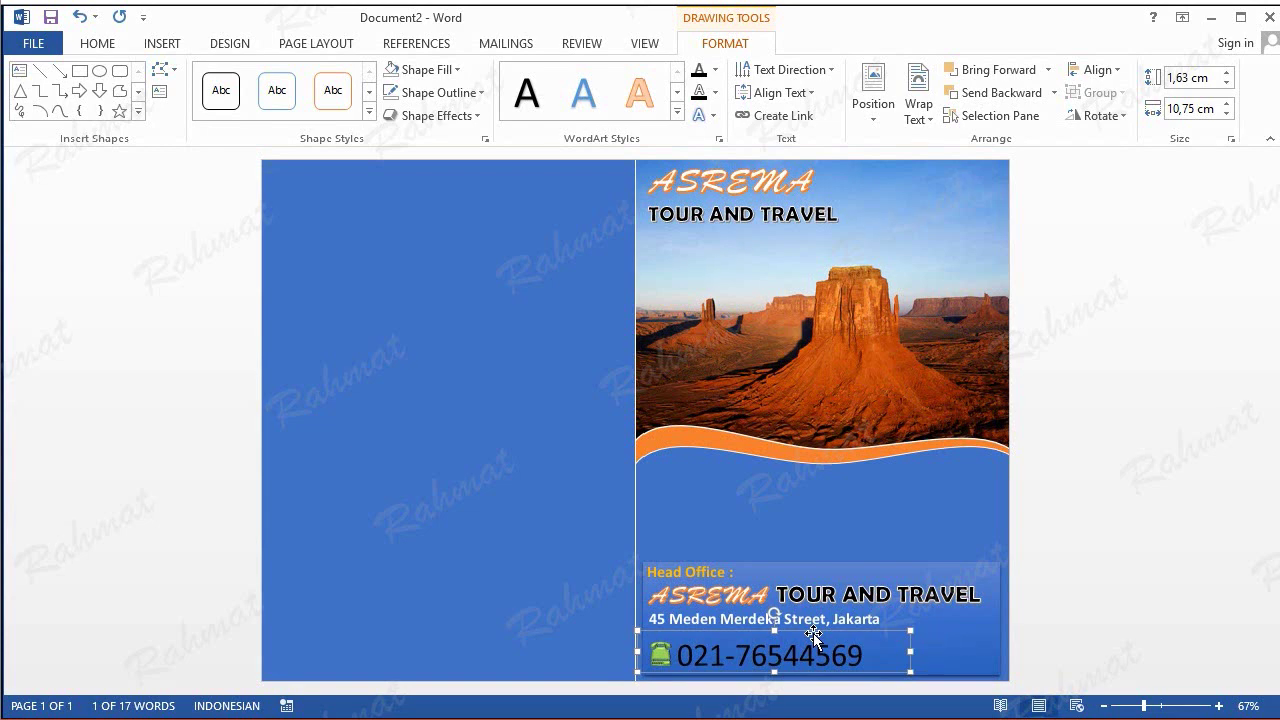
left_click_drag(813, 634, 814, 634)
key("Left")
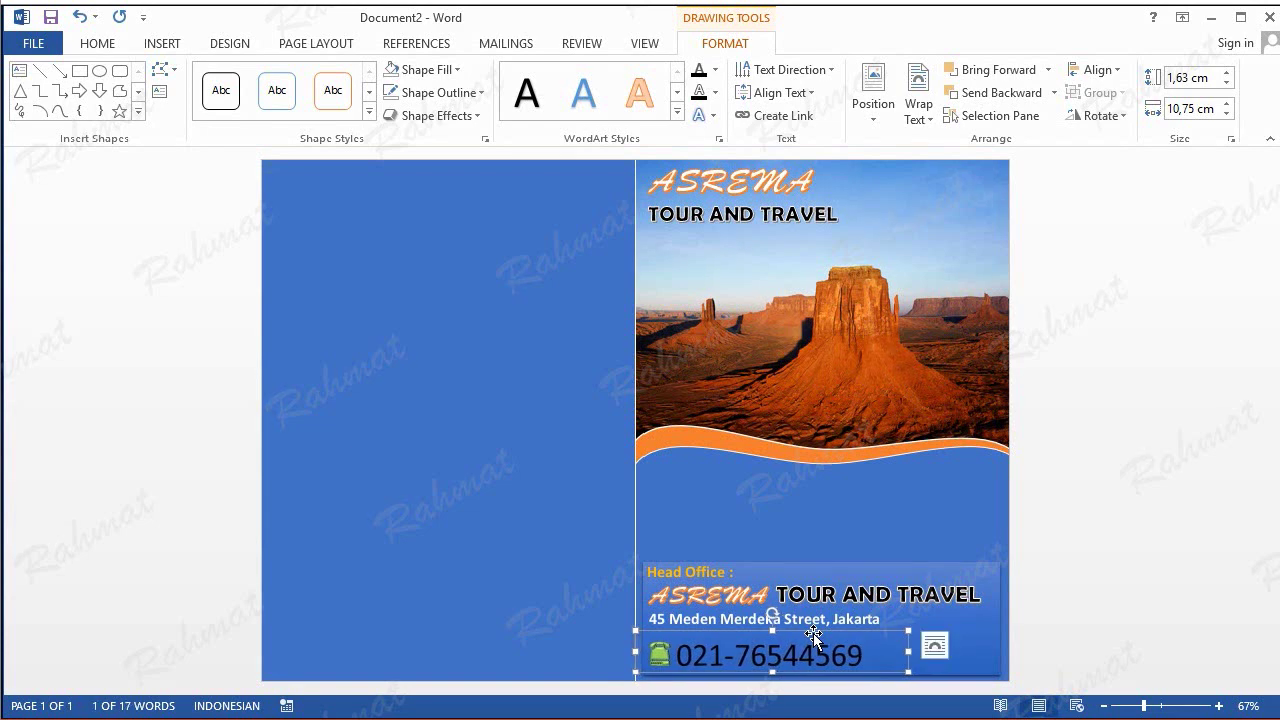
key("Down")
key("Down")
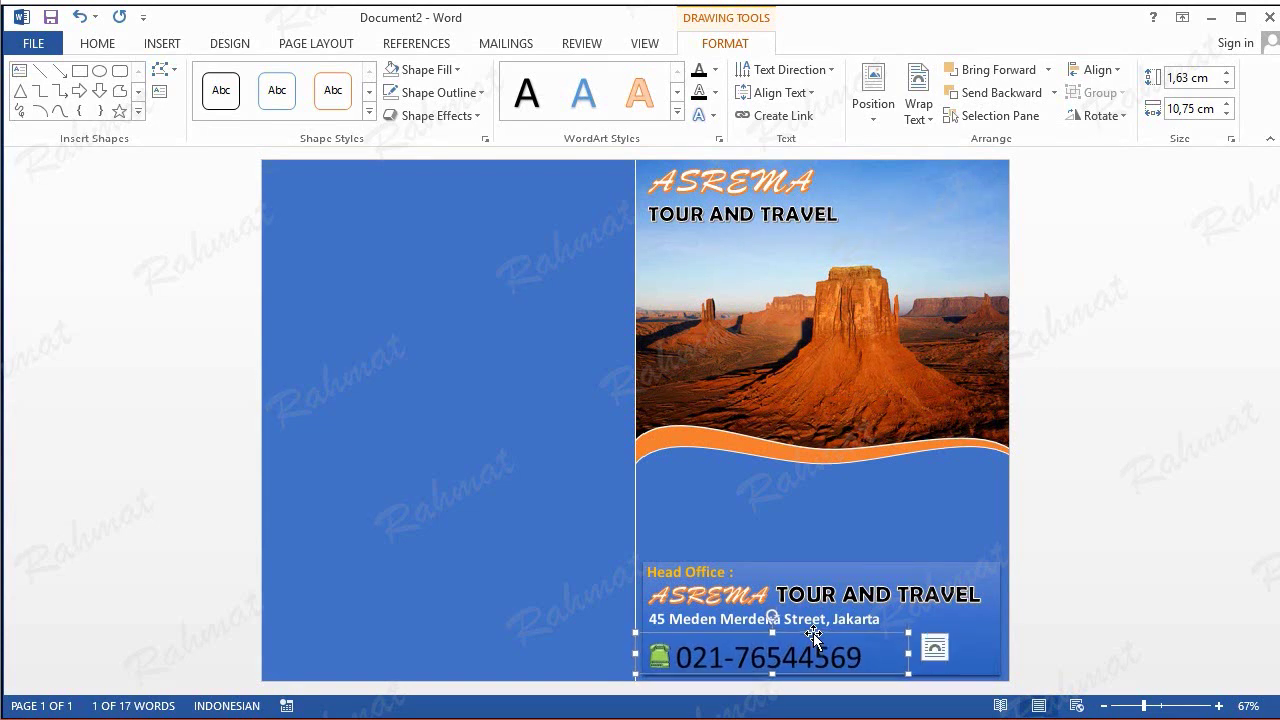
key("Up")
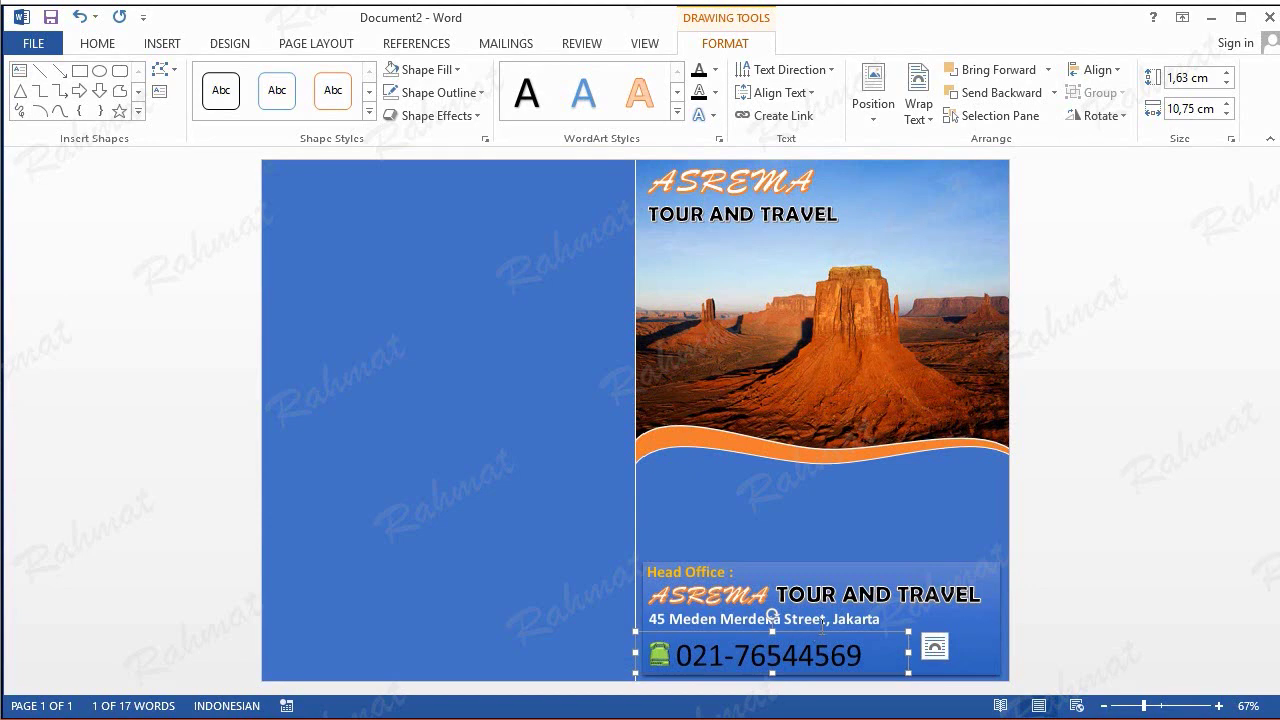
Step: Nudge the address box down and back up to align it with the phone line
left_click(820, 622)
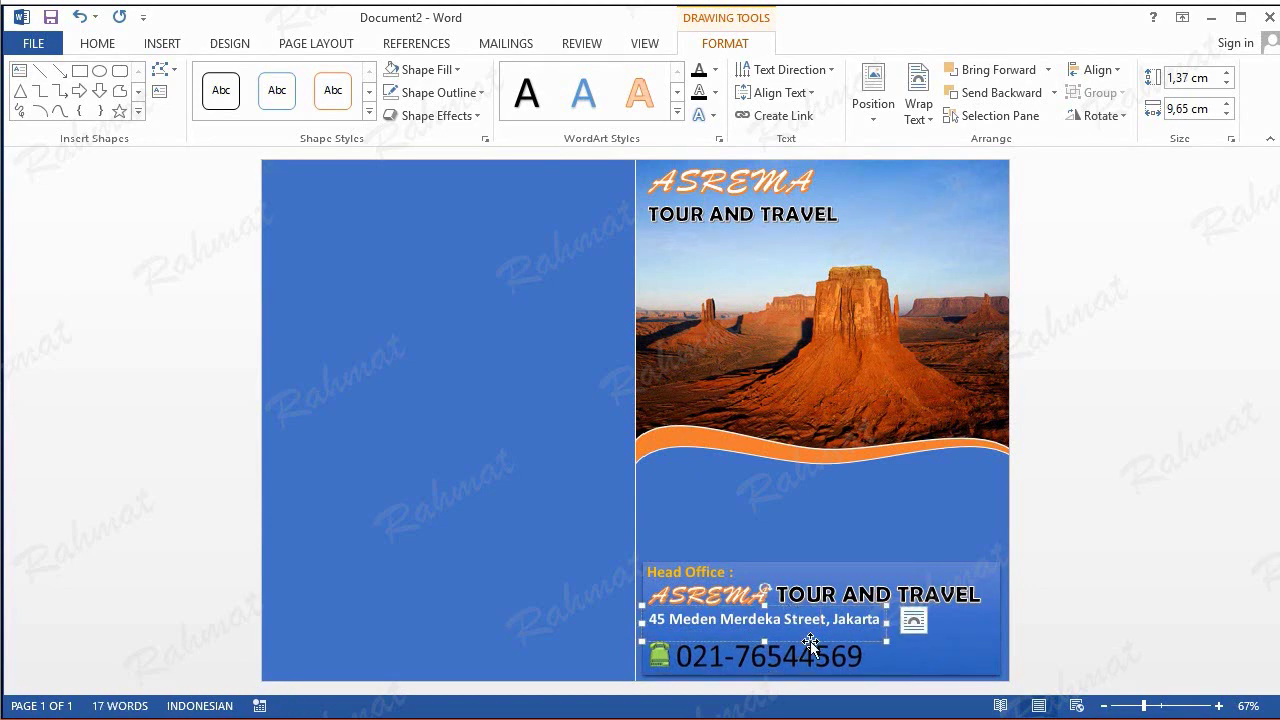
key("Down")
key("Down")
key("Down")
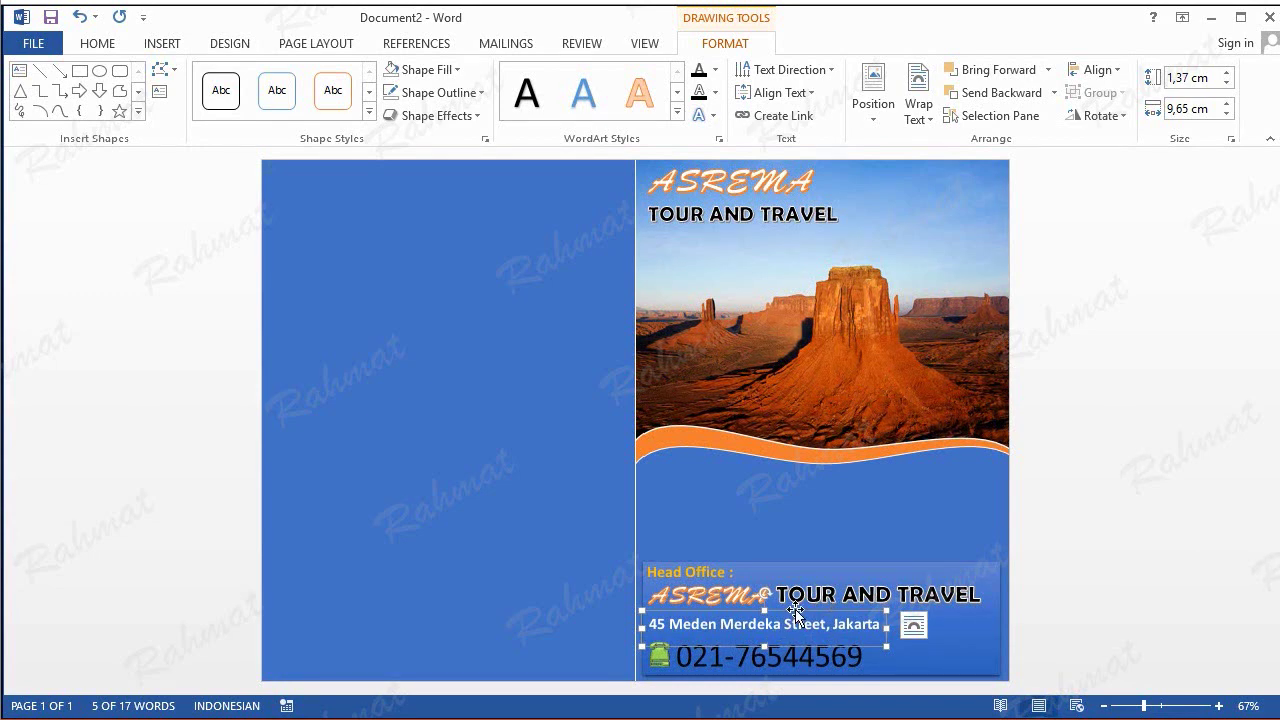
key("Up")
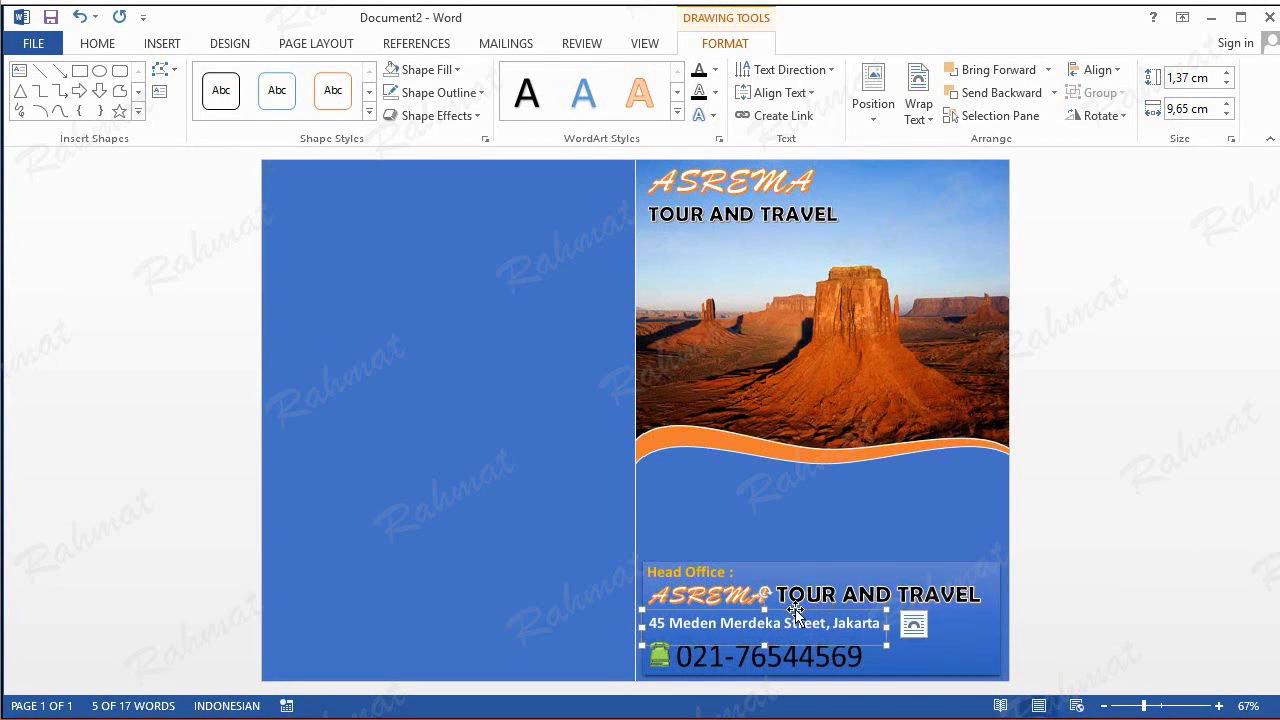
left_click(1094, 600)
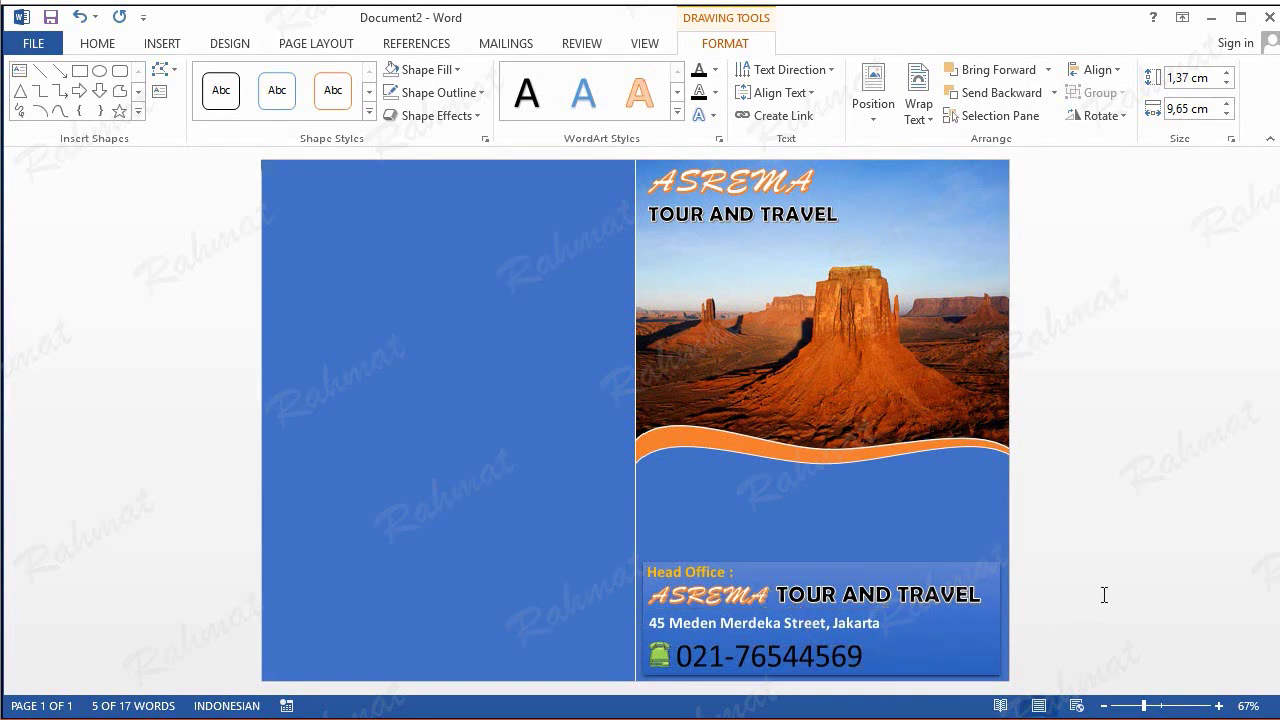
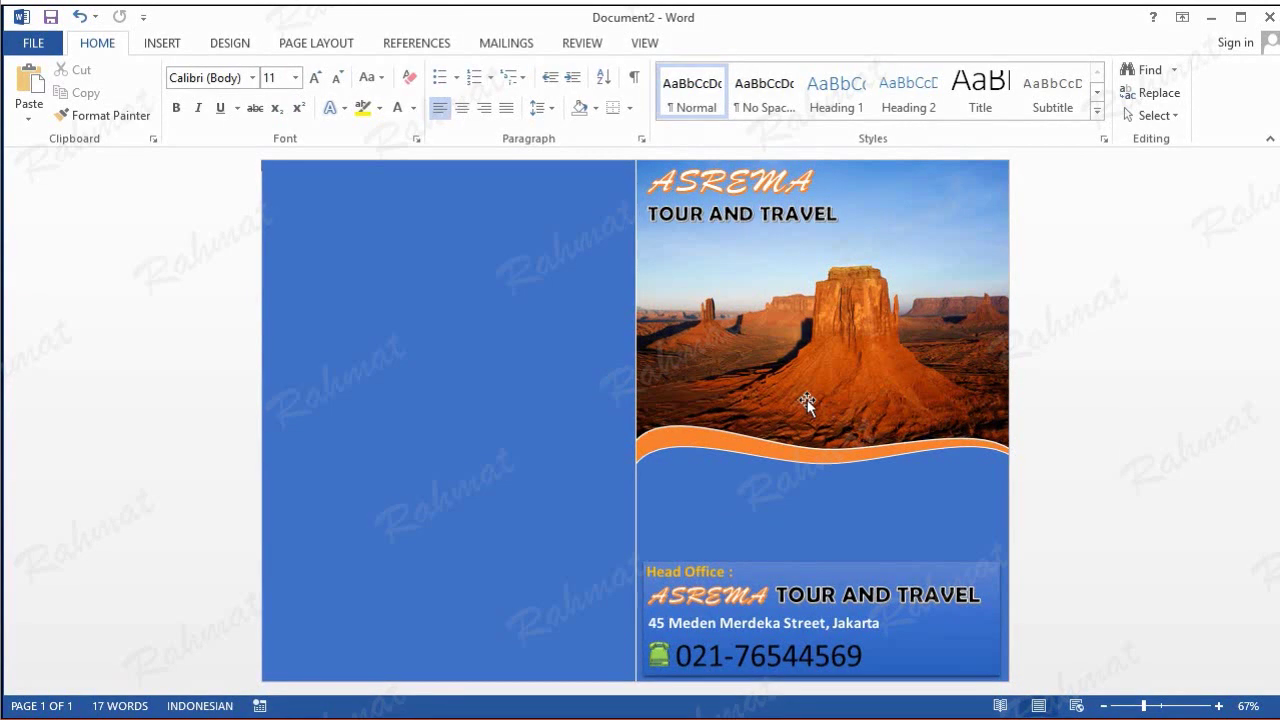
Step: Draw a 12-point star and size it to 6,14 × 6,14 cm
left_click(143, 47)
left_click(279, 95)
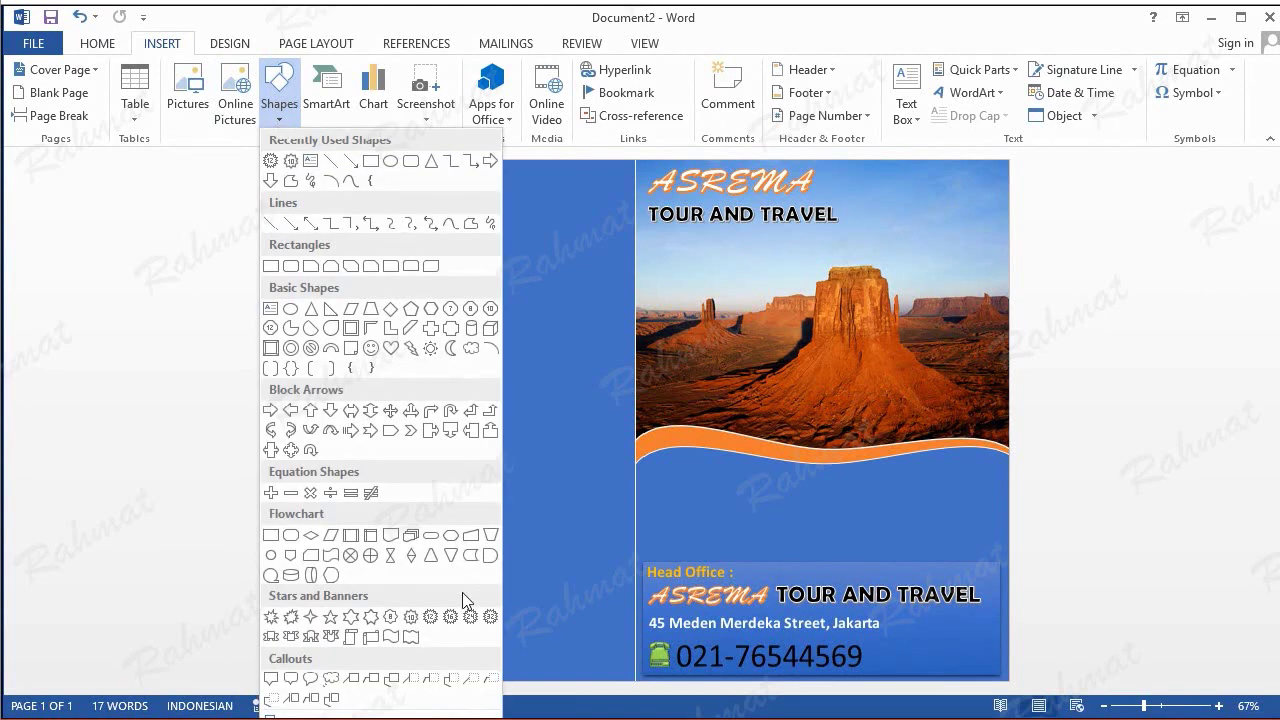
left_click(430, 616)
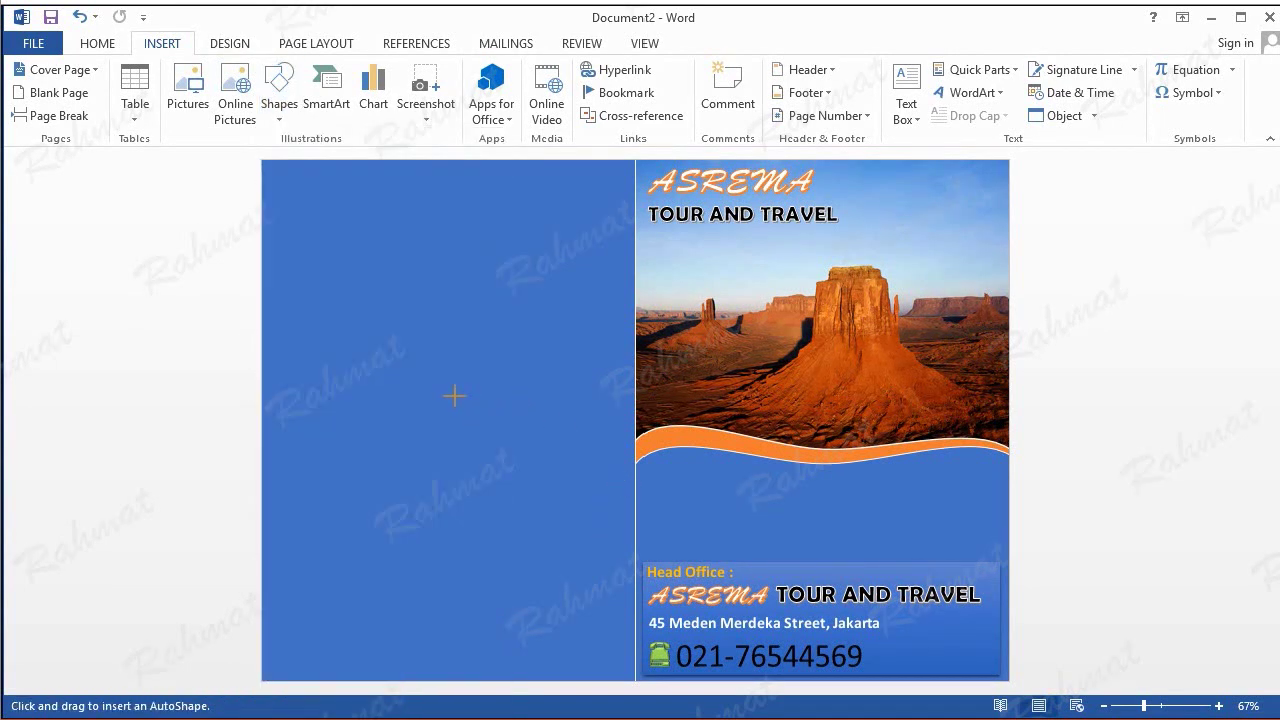
left_click_drag(454, 396, 540, 480)
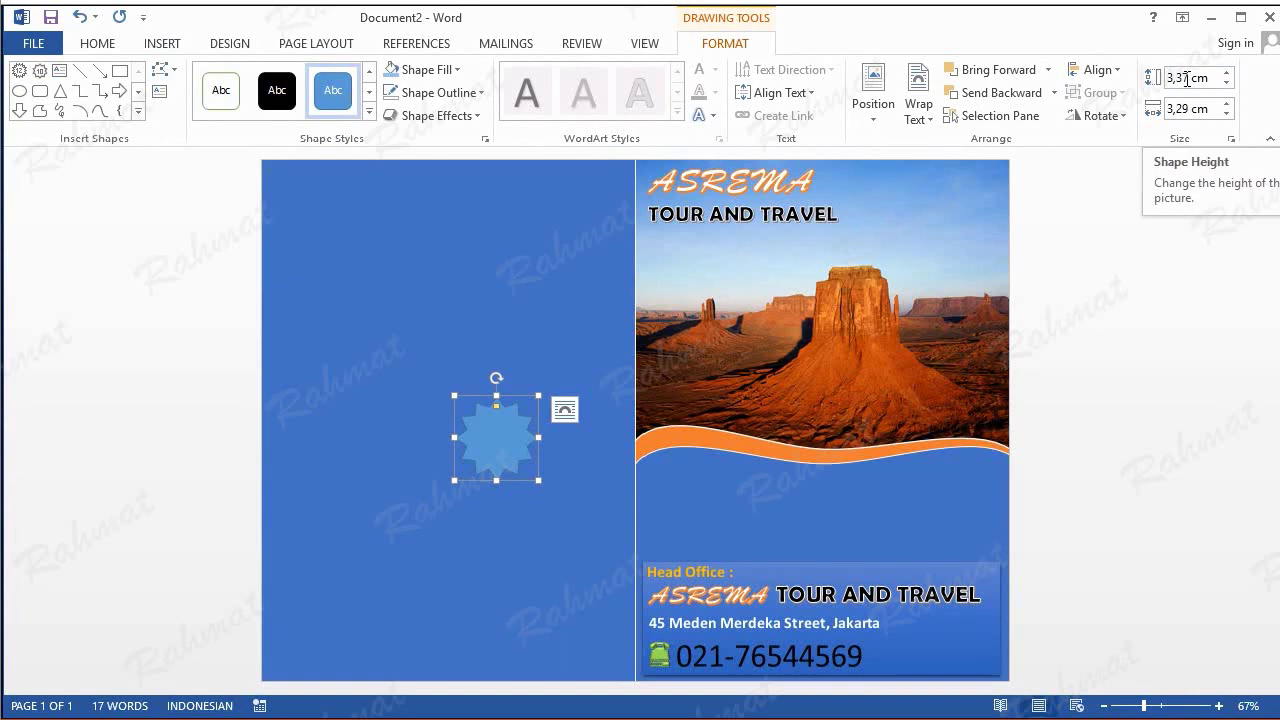
double_click(1187, 79)
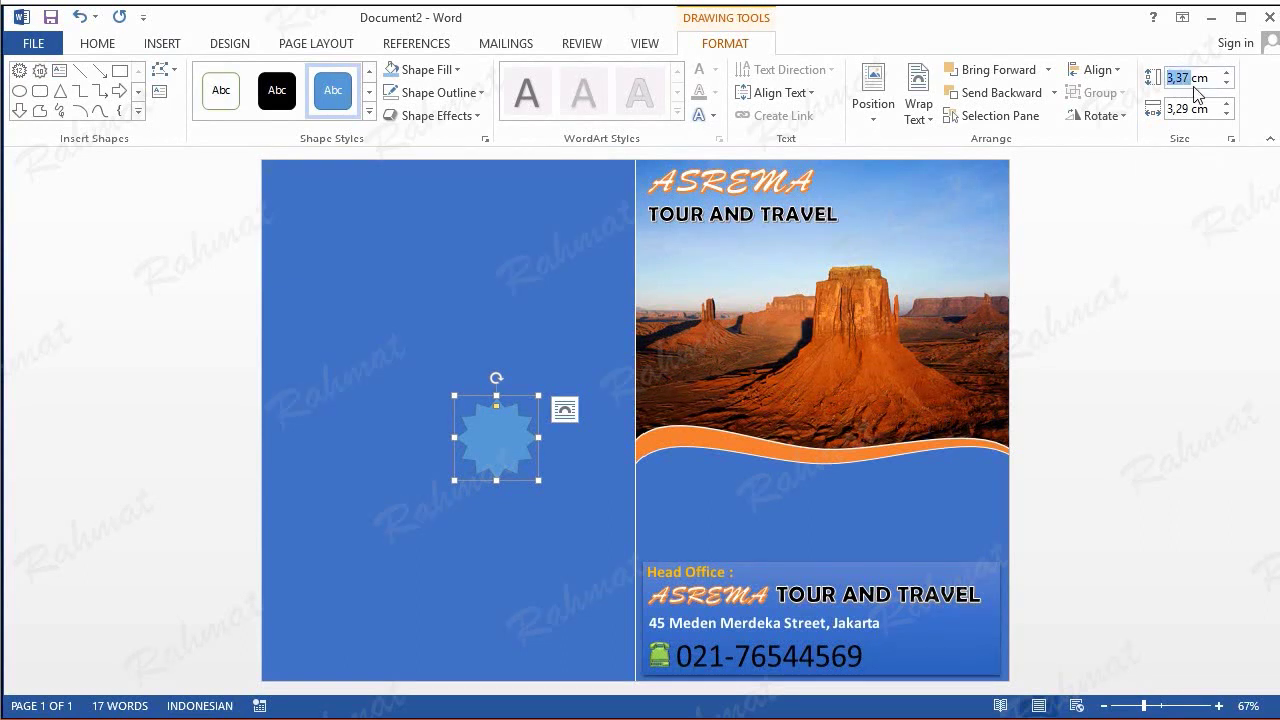
type("6,14")
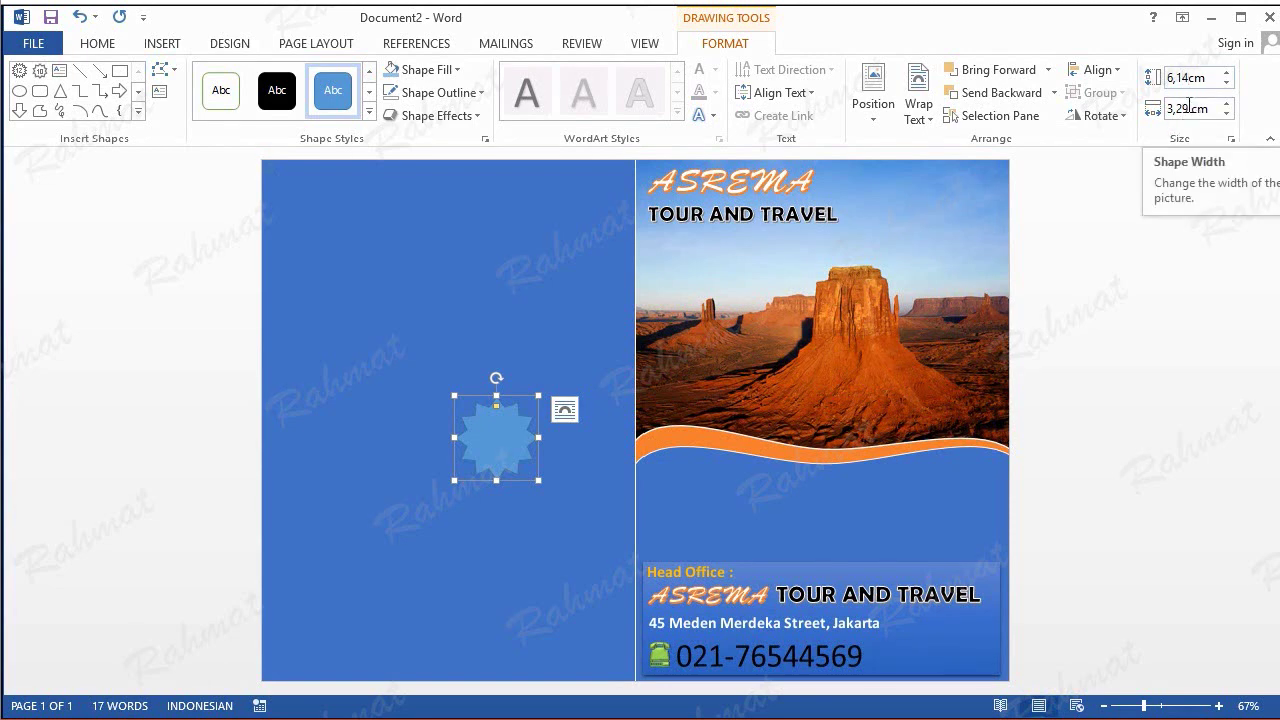
left_click(1167, 108)
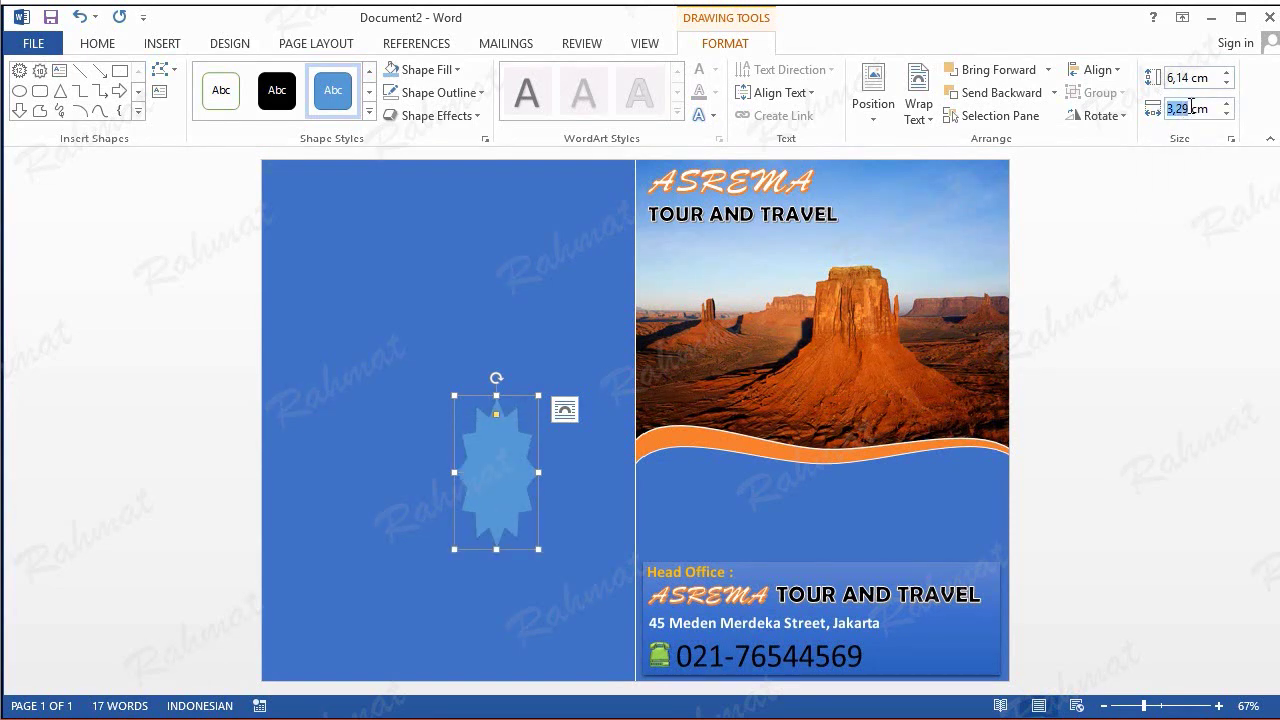
type("6,1")
type("4")
key("Return")
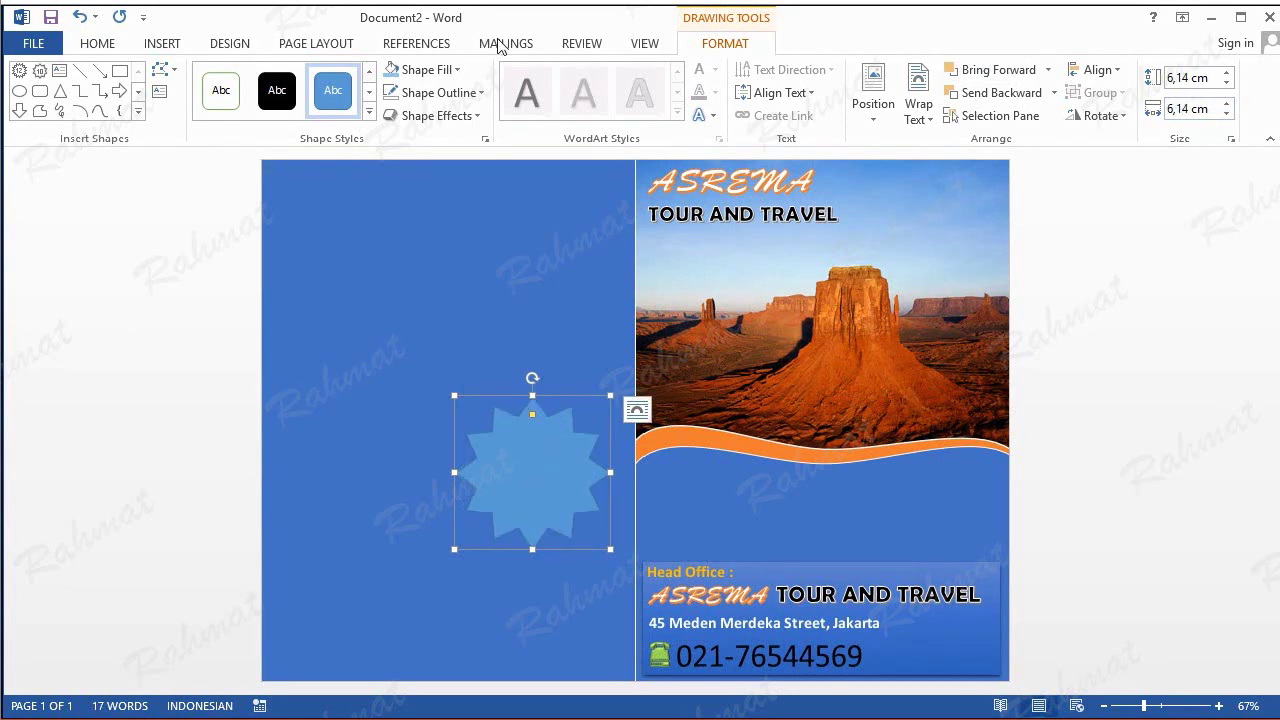
Step: Fill the star light blue and position it over the desert photo and orange wave
left_click(455, 70)
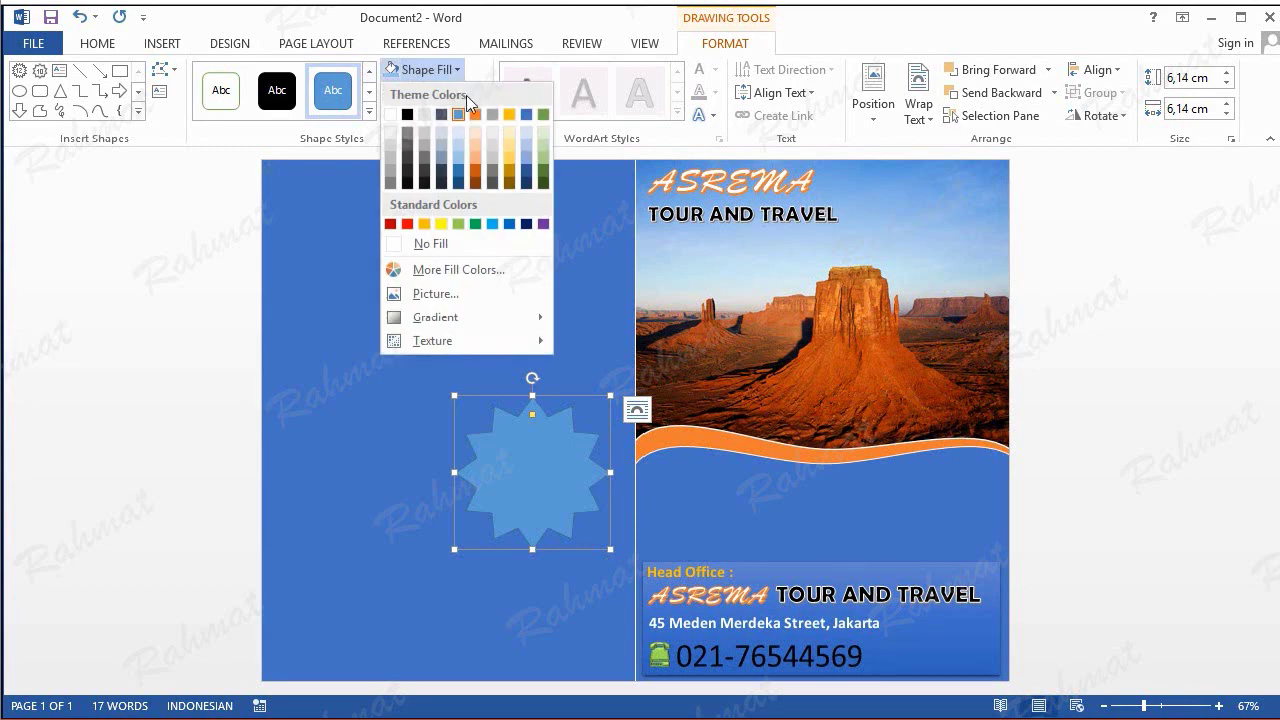
left_click(453, 159)
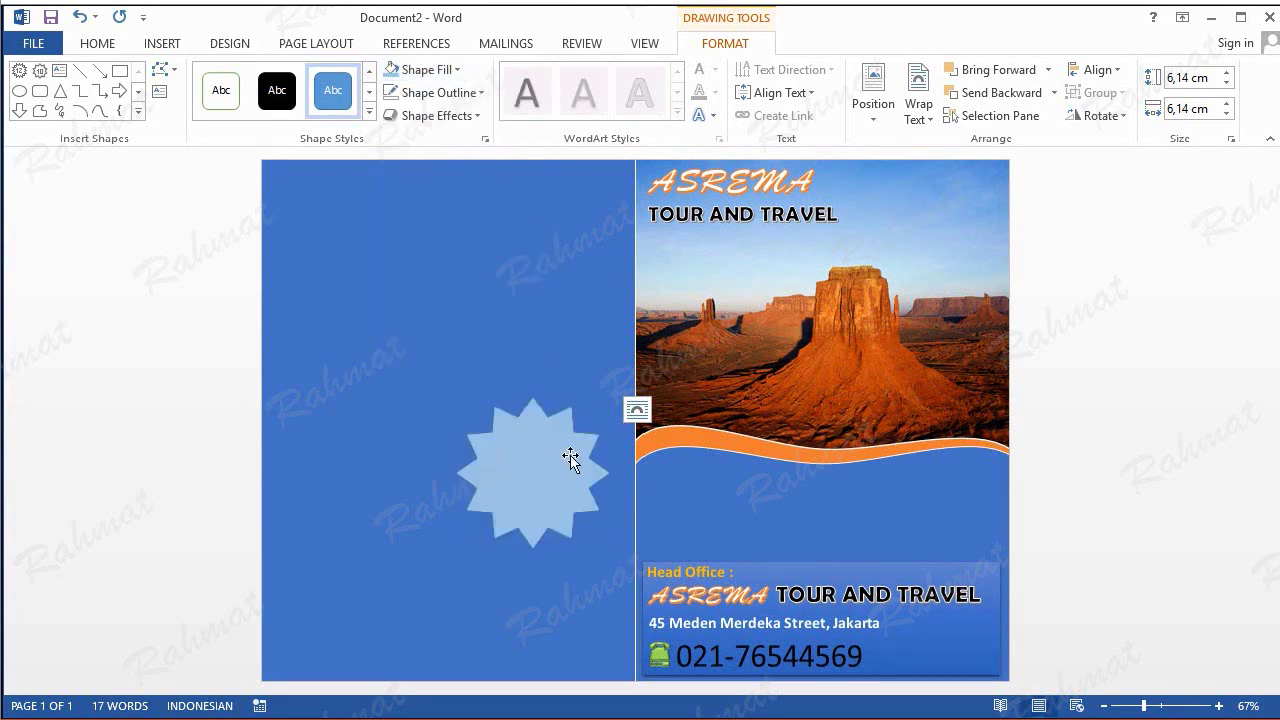
left_click_drag(564, 460, 967, 452)
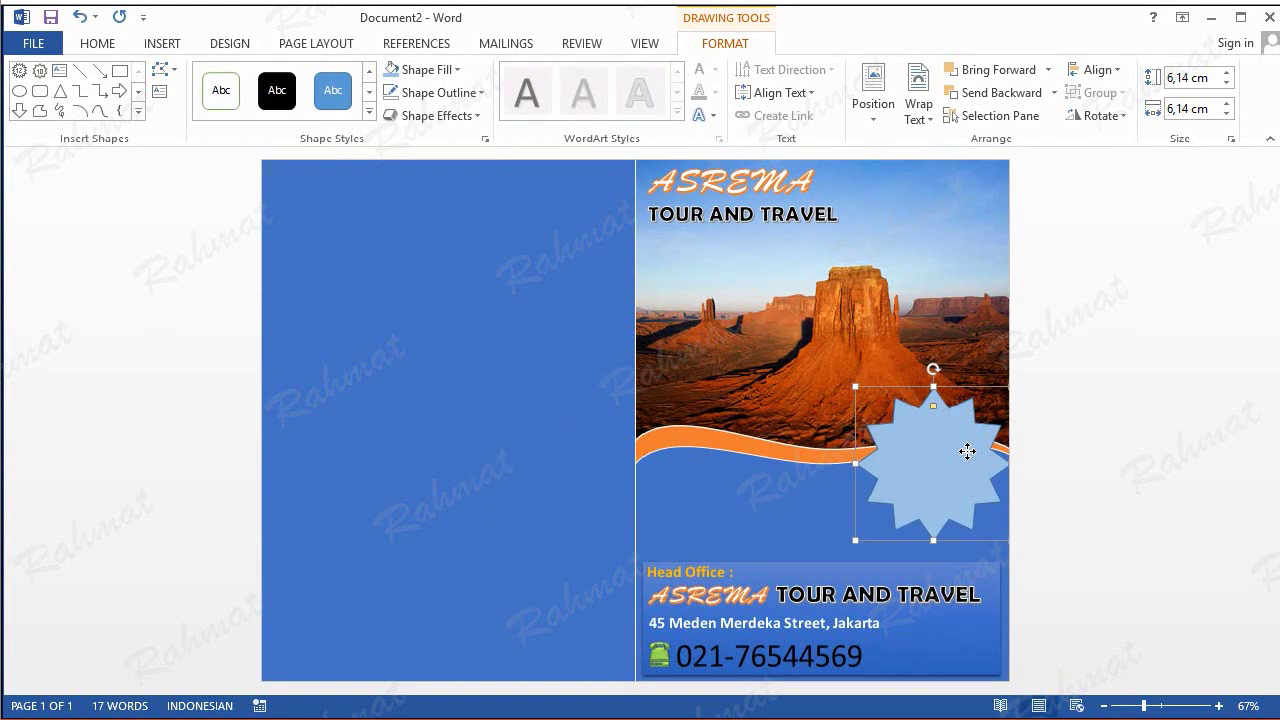
key("Left")
key("Left")
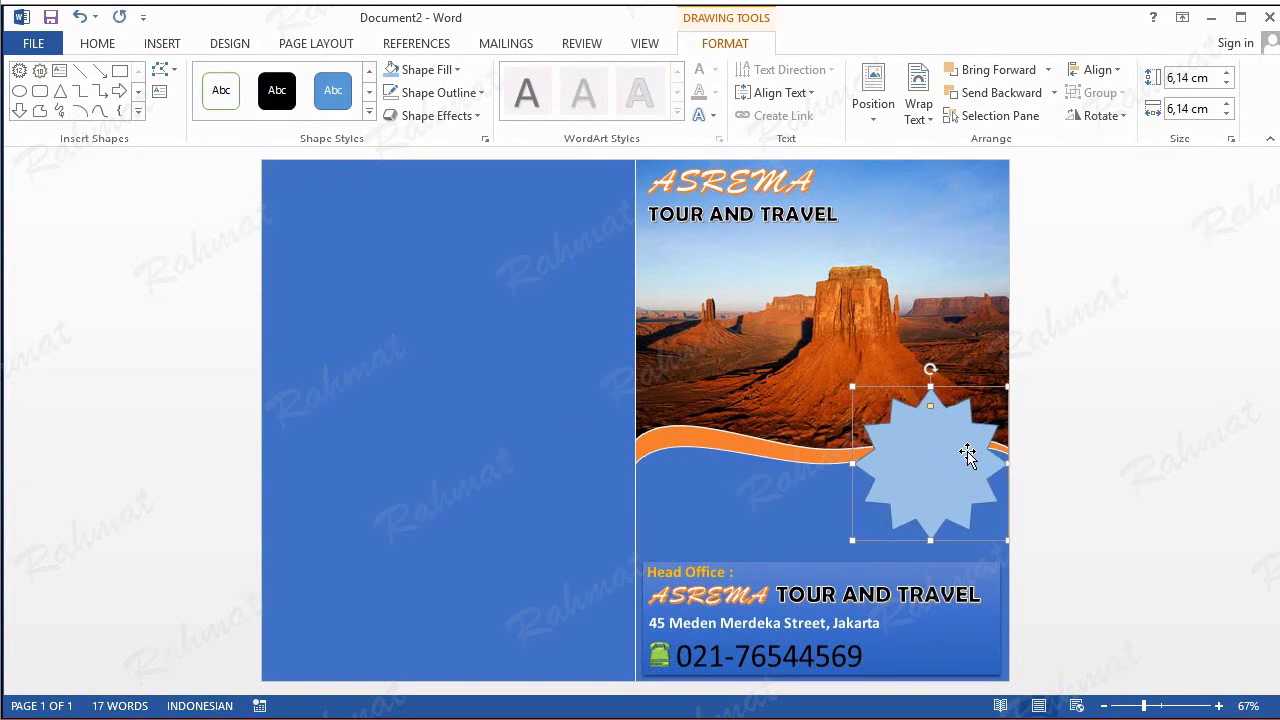
key("Up")
key("Left")
key("Up")
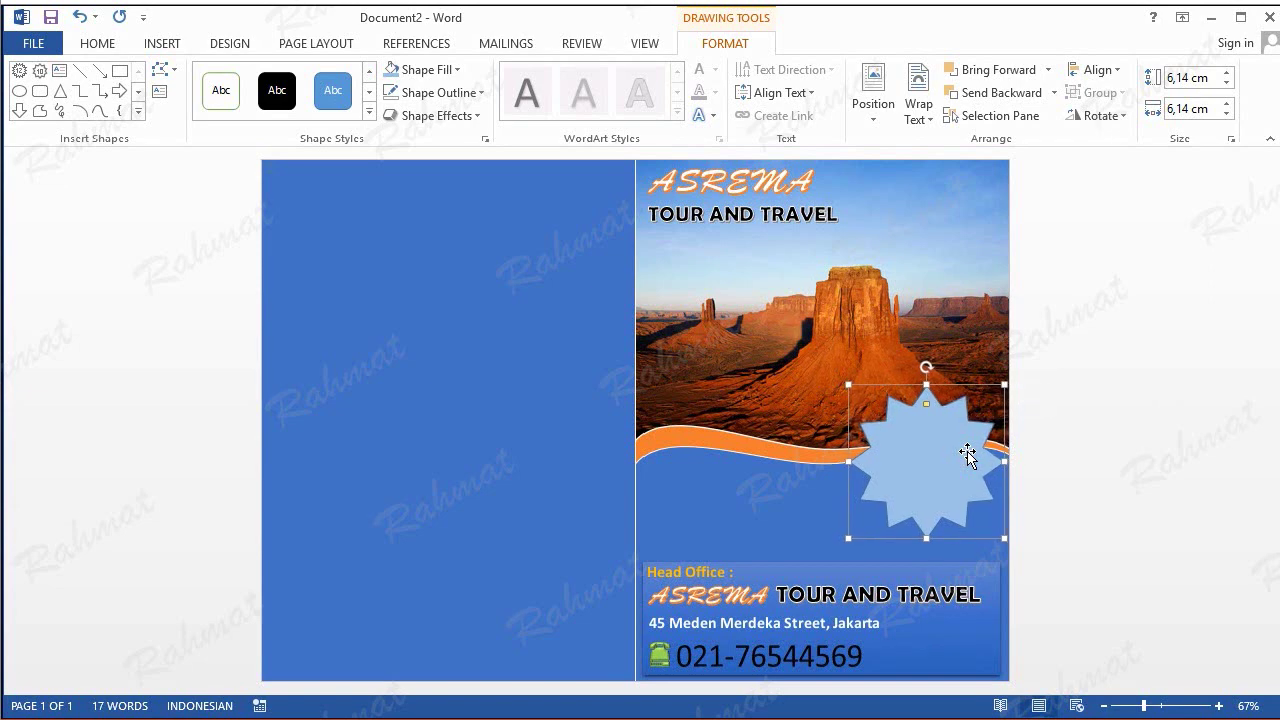
Step: Draw an oval and size it to a 4,8 × 4,8 cm circle
left_click(172, 43)
left_click(277, 110)
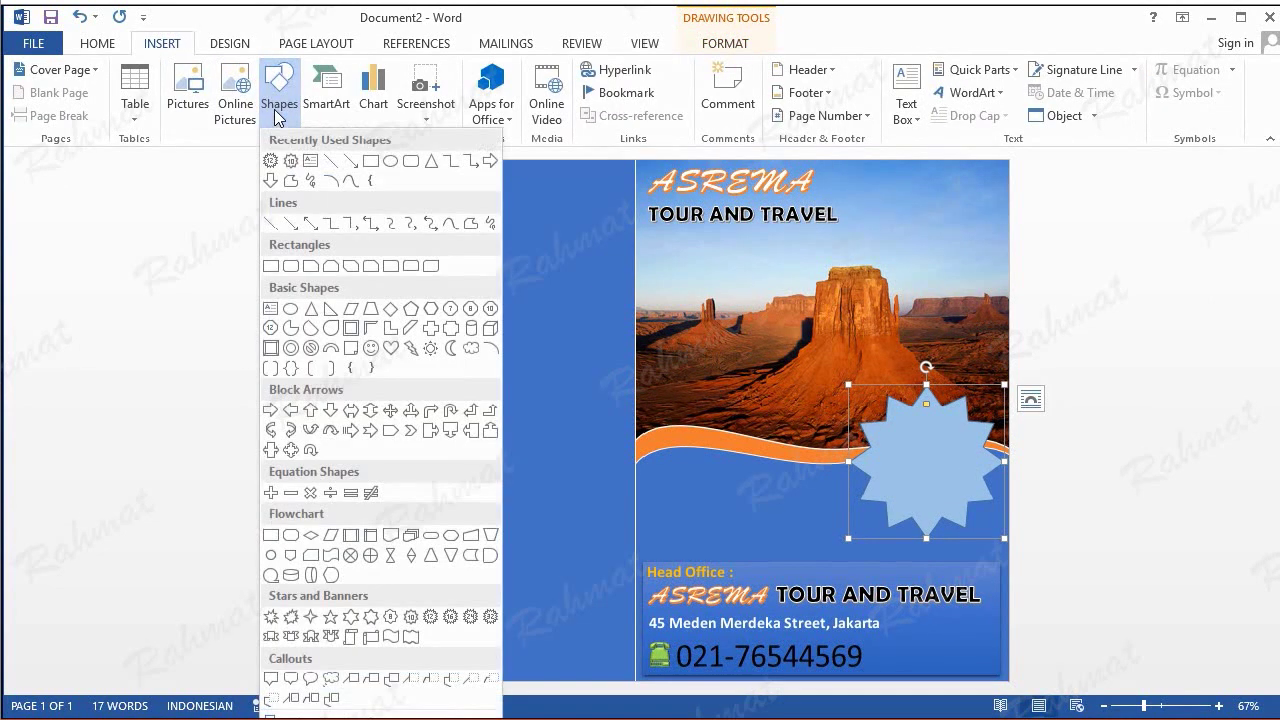
left_click(390, 162)
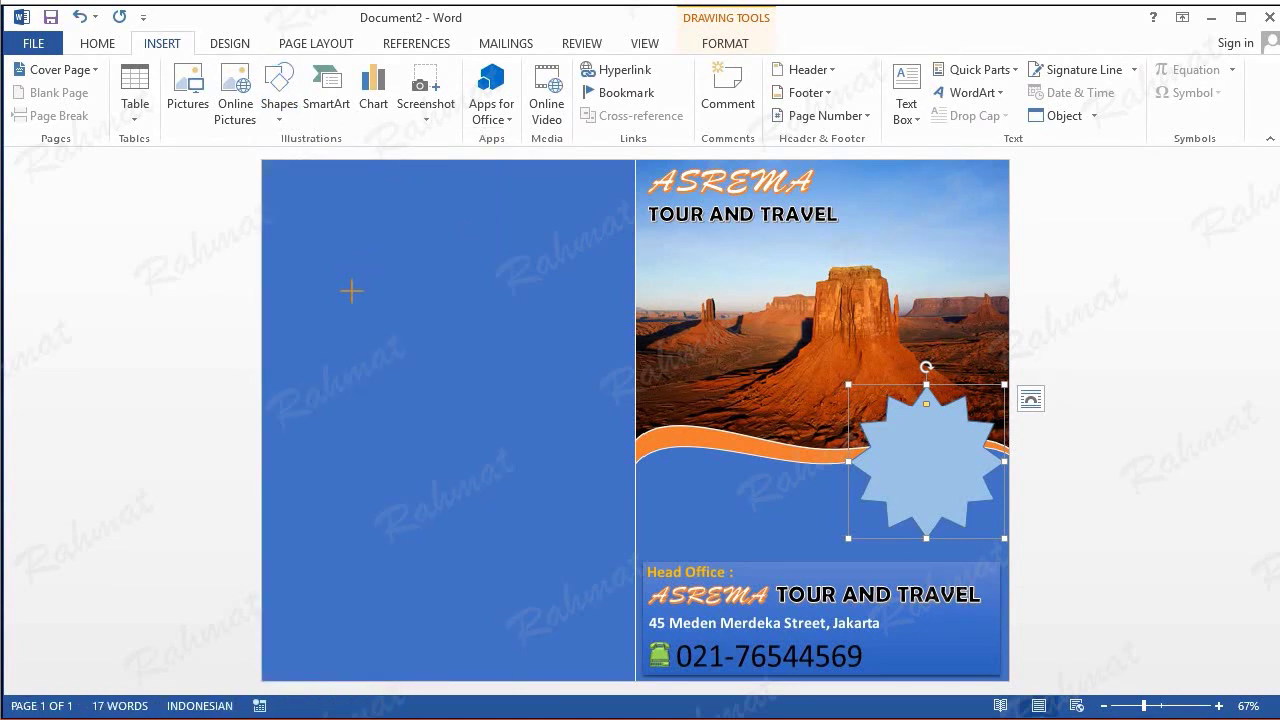
left_click_drag(351, 291, 457, 395)
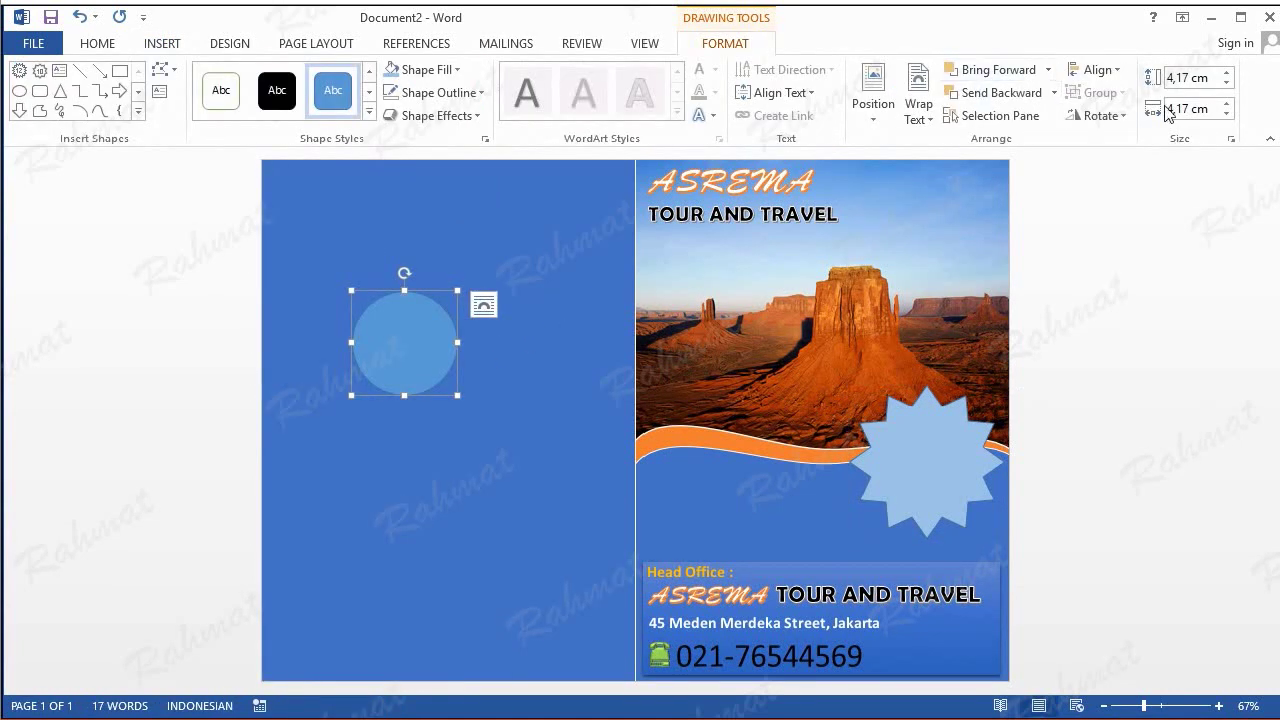
left_click(1181, 77)
left_click(1194, 78)
left_click(1188, 110)
left_click(1188, 111)
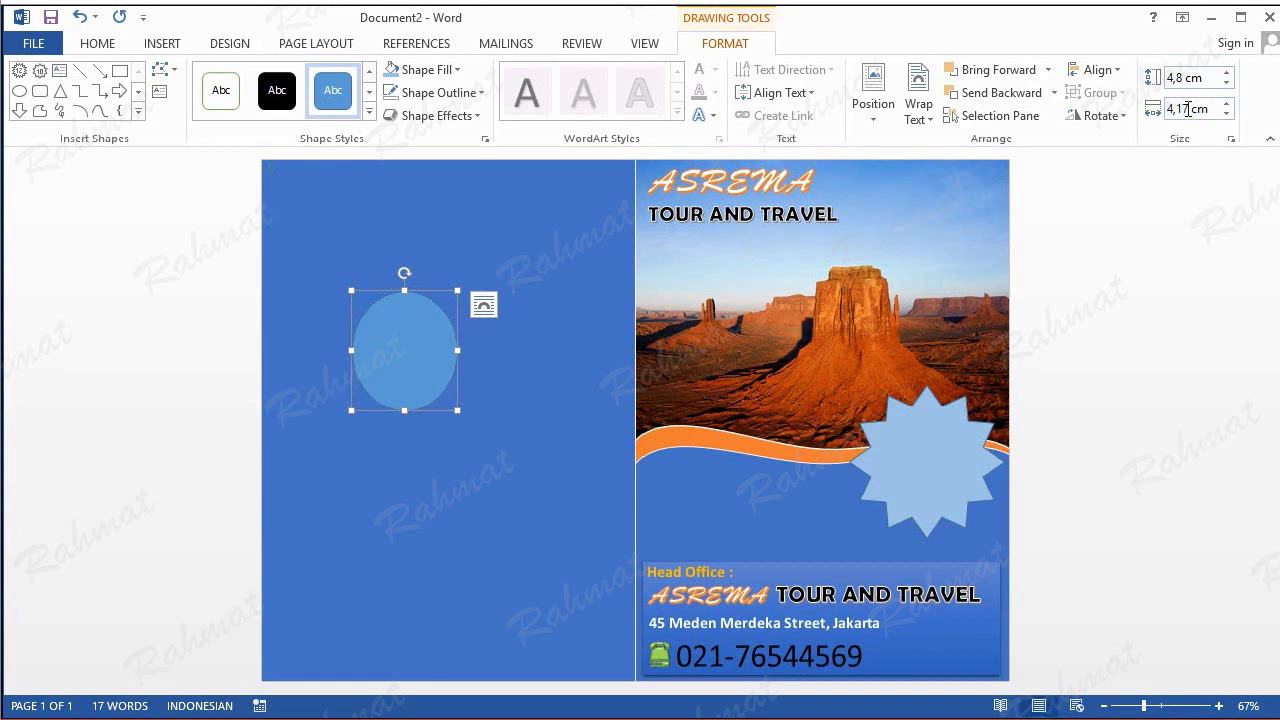
type("4,8")
key("Return")
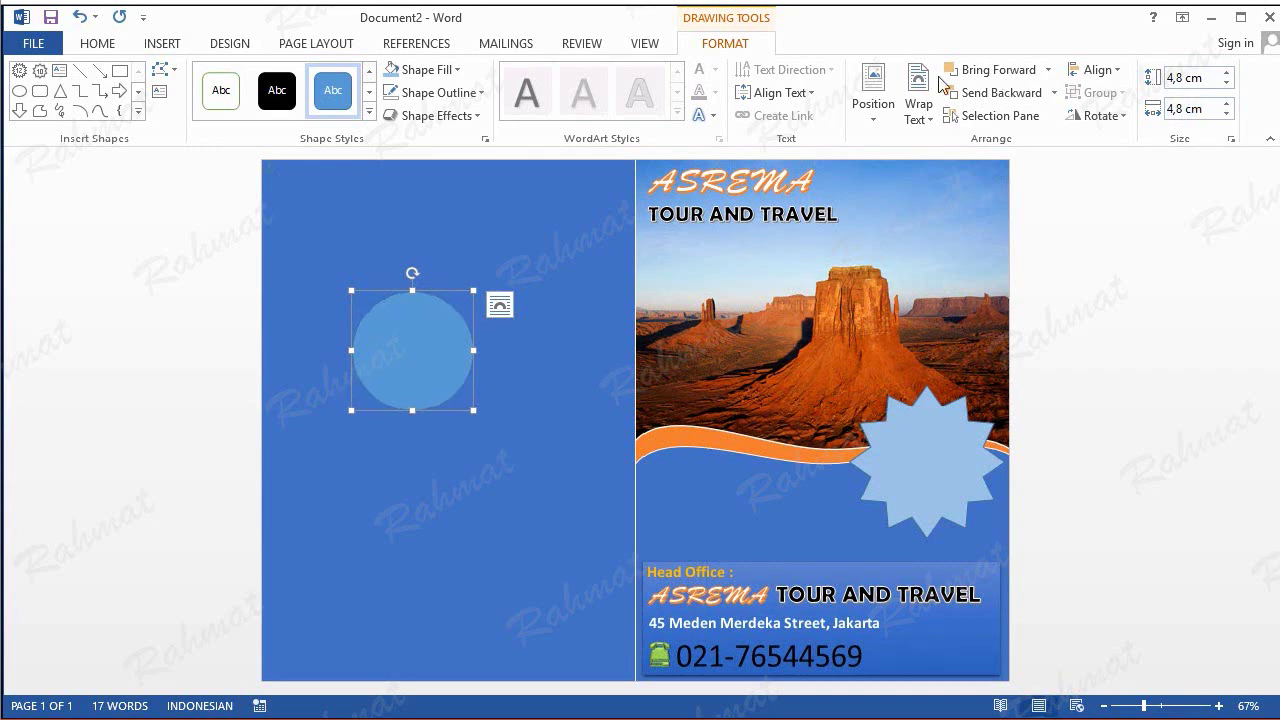
Step: Fill the circle gold, add a bevel effect, and centre it on the light-blue star
left_click(456, 70)
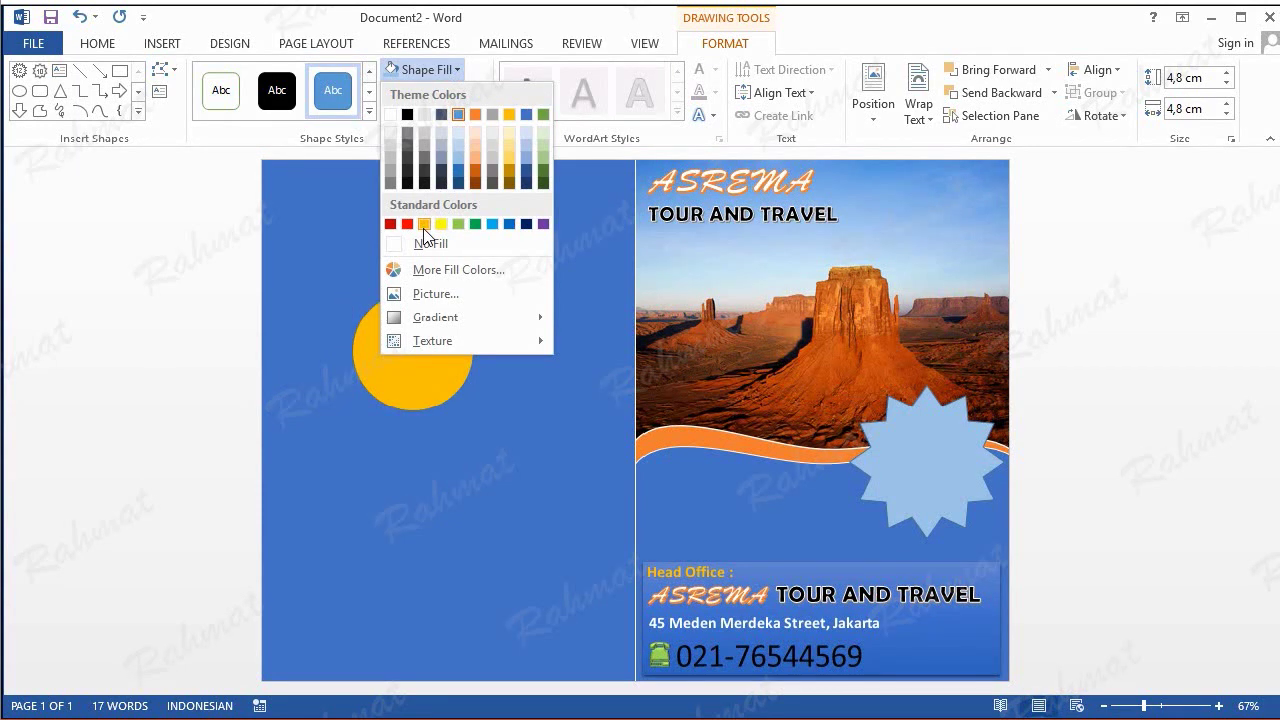
left_click(424, 226)
left_click(446, 116)
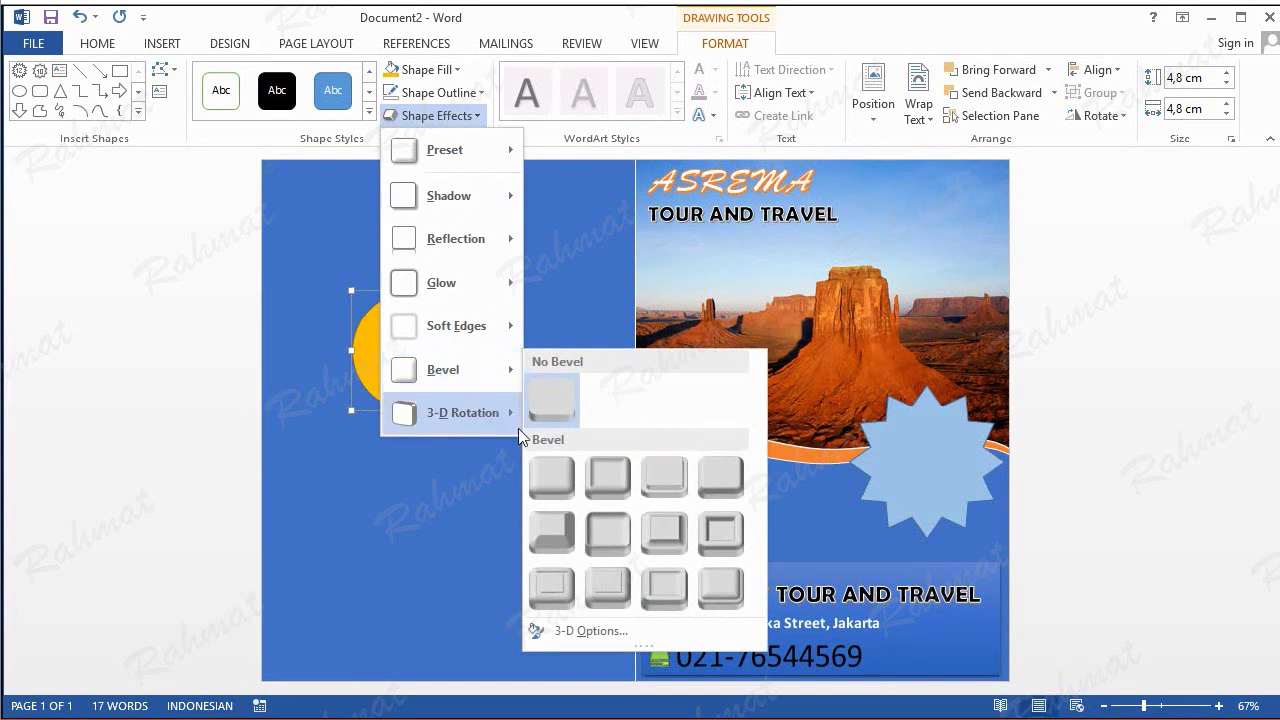
left_click(607, 477)
mouse_move(437, 298)
left_mouse_down()
mouse_move(948, 399)
mouse_move(951, 411)
left_mouse_up()
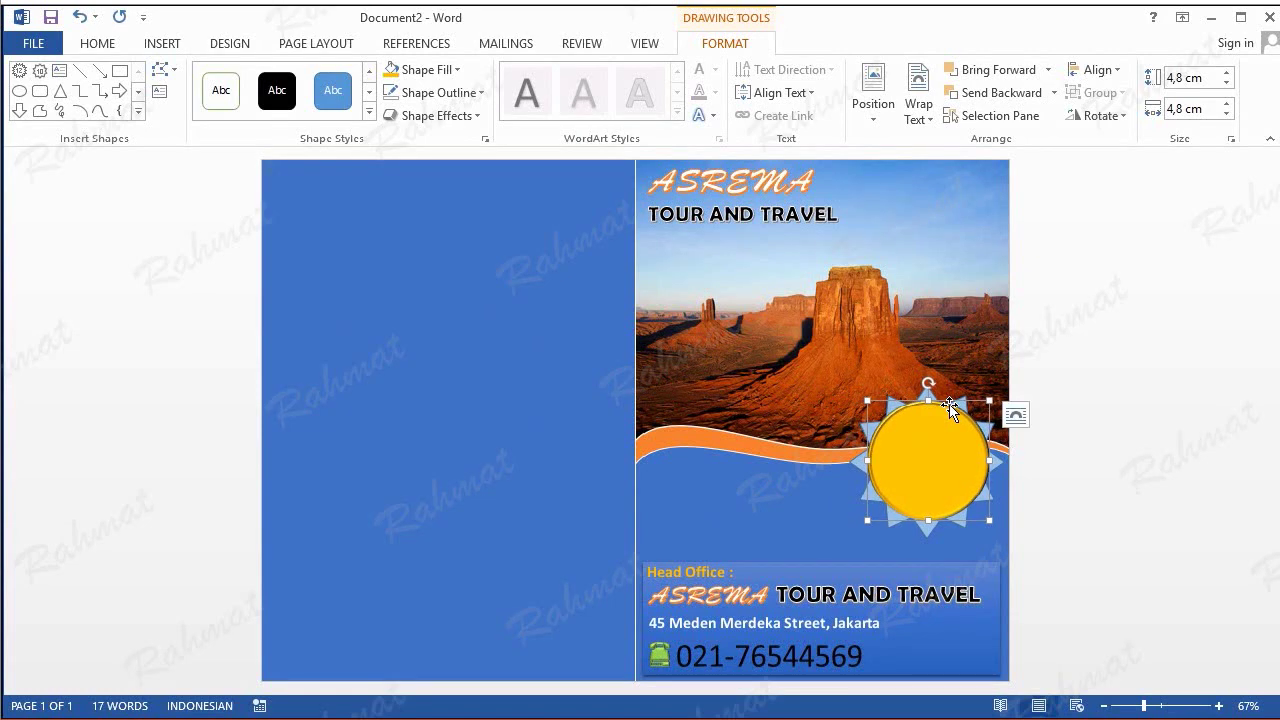
left_click(1124, 403)
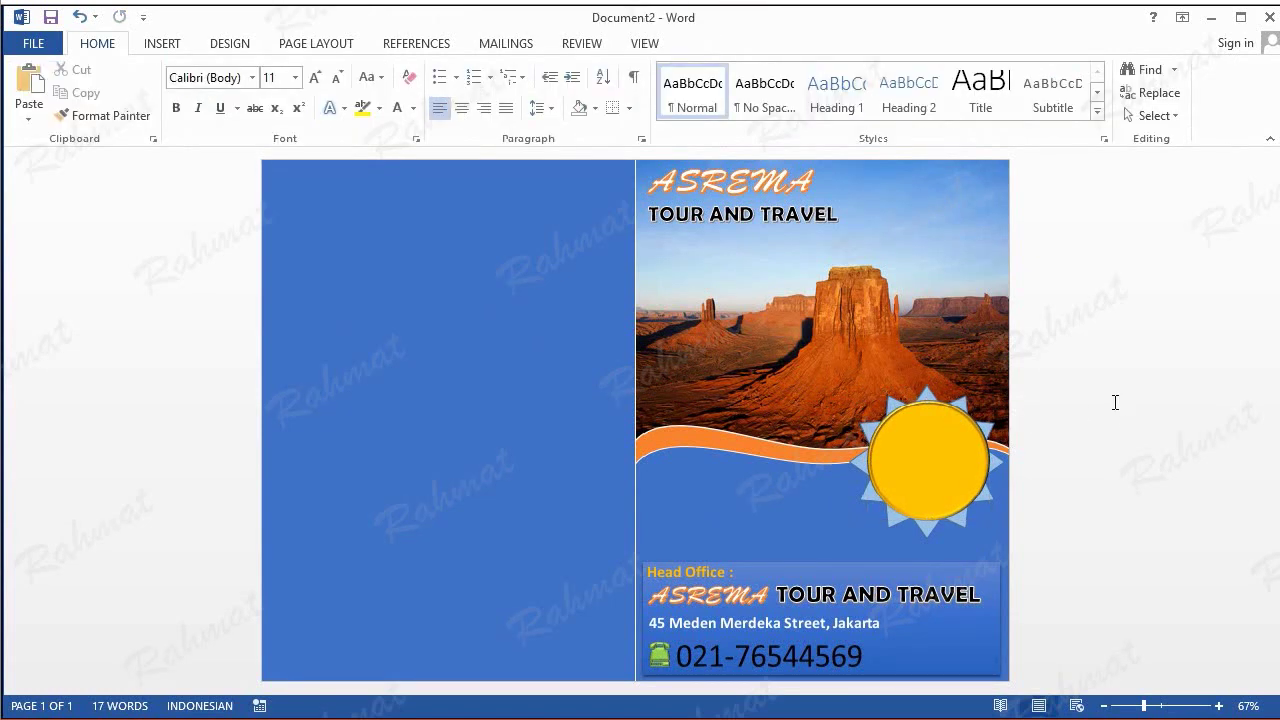
Step: Insert a WordArt box reading 'Only' and drag it across the top of the gold sun
left_click(164, 45)
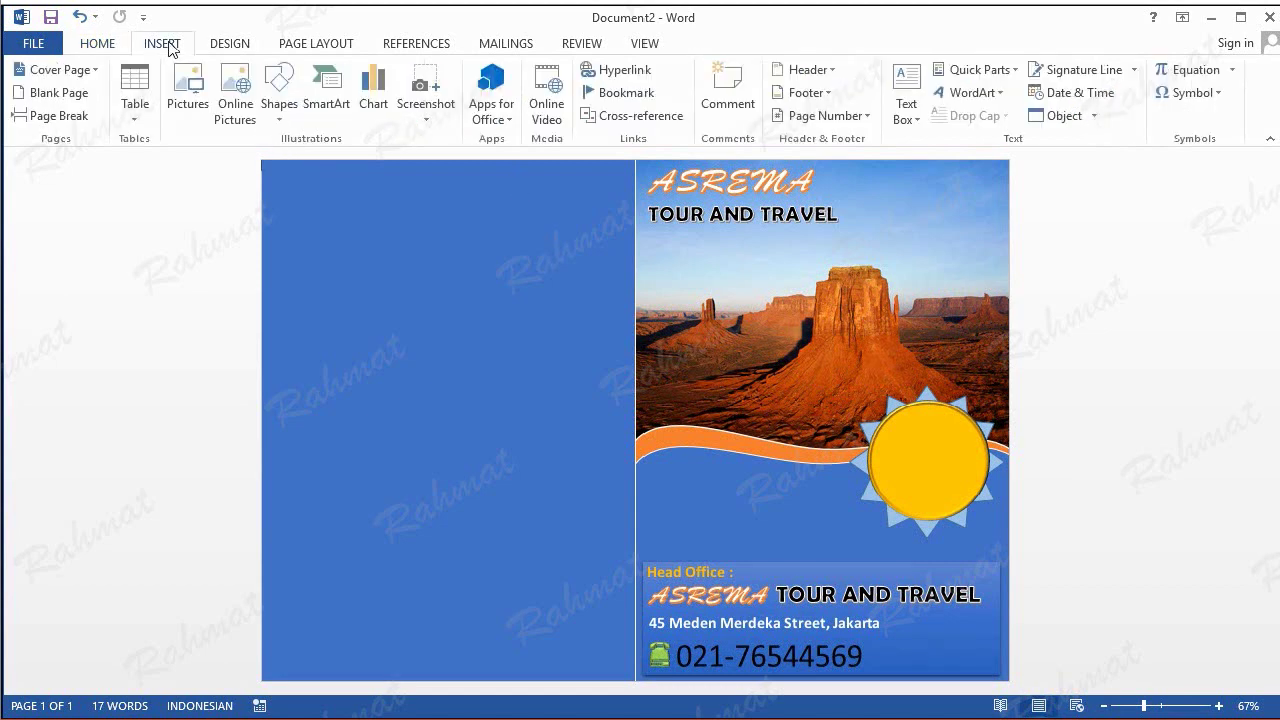
left_click(985, 96)
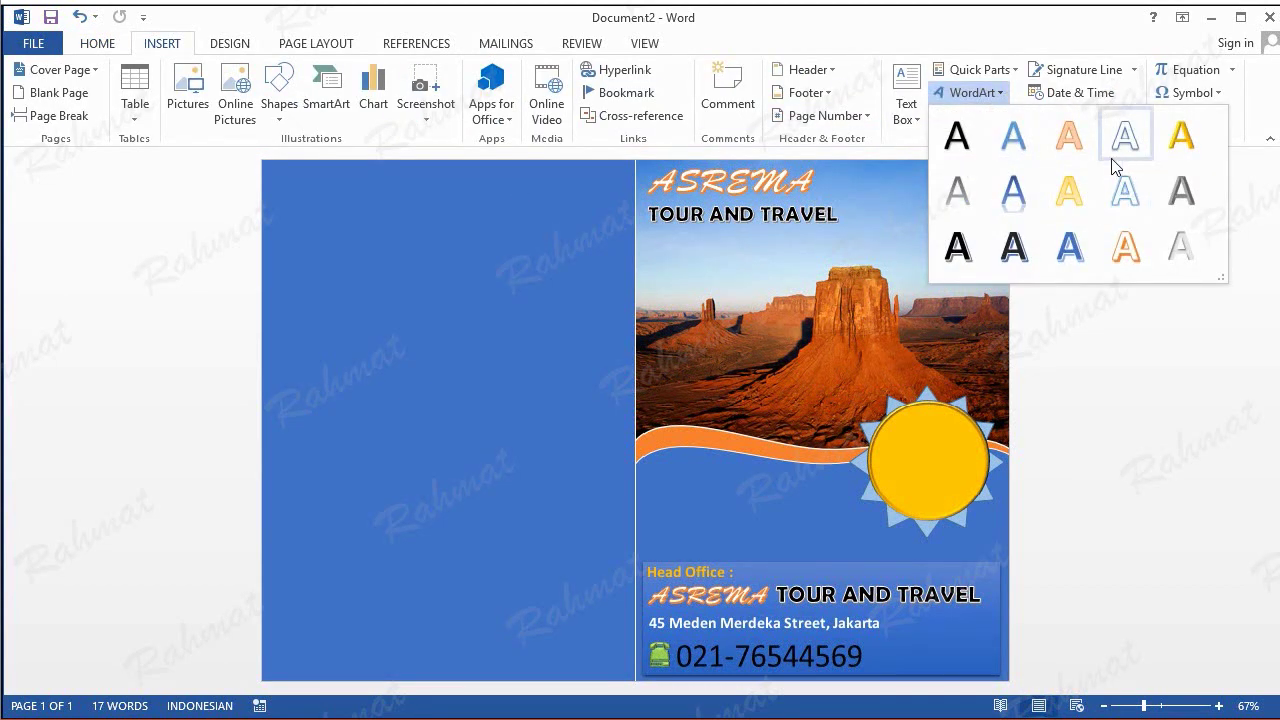
left_click(1072, 138)
type("Onl")
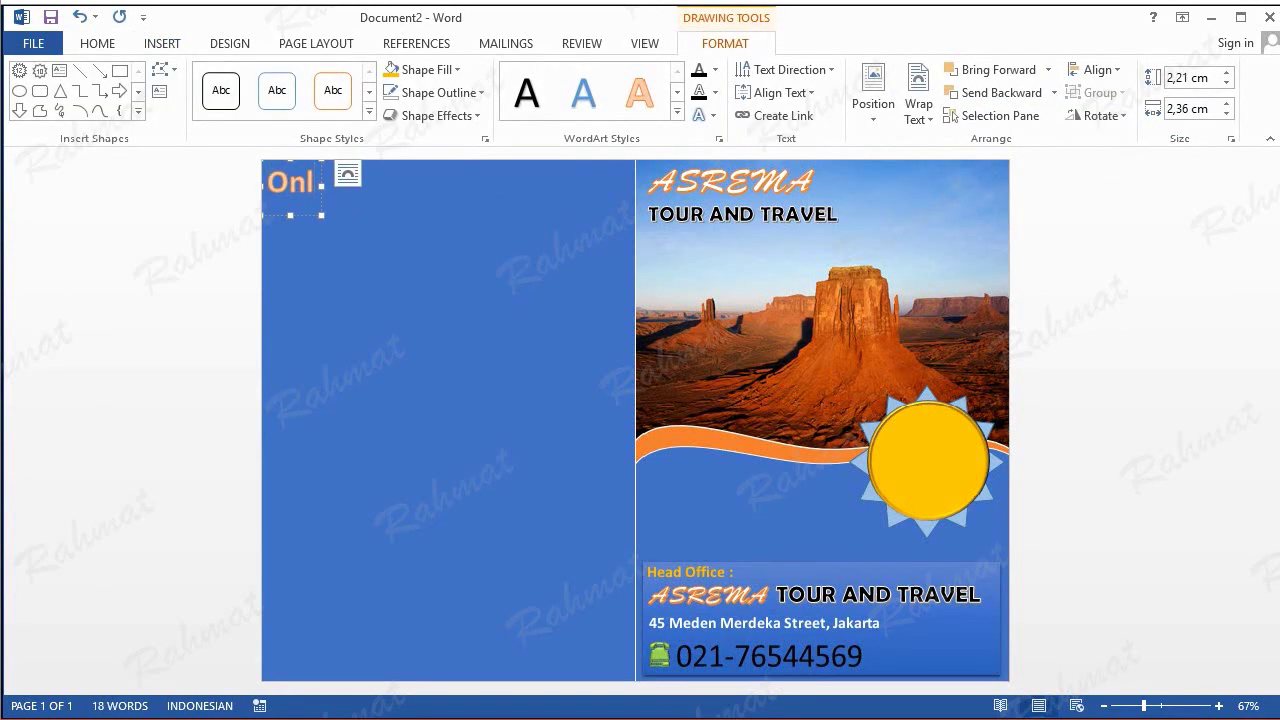
type("y")
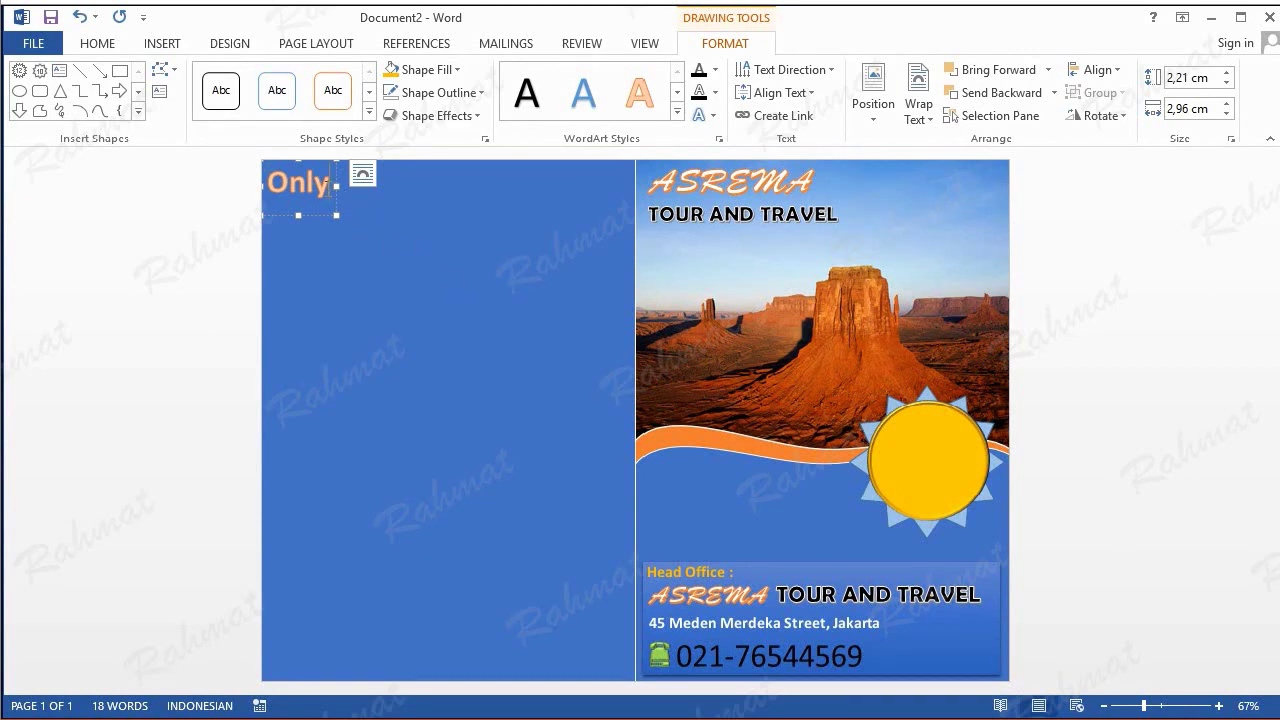
left_click_drag(330, 183, 264, 182)
left_click(97, 43)
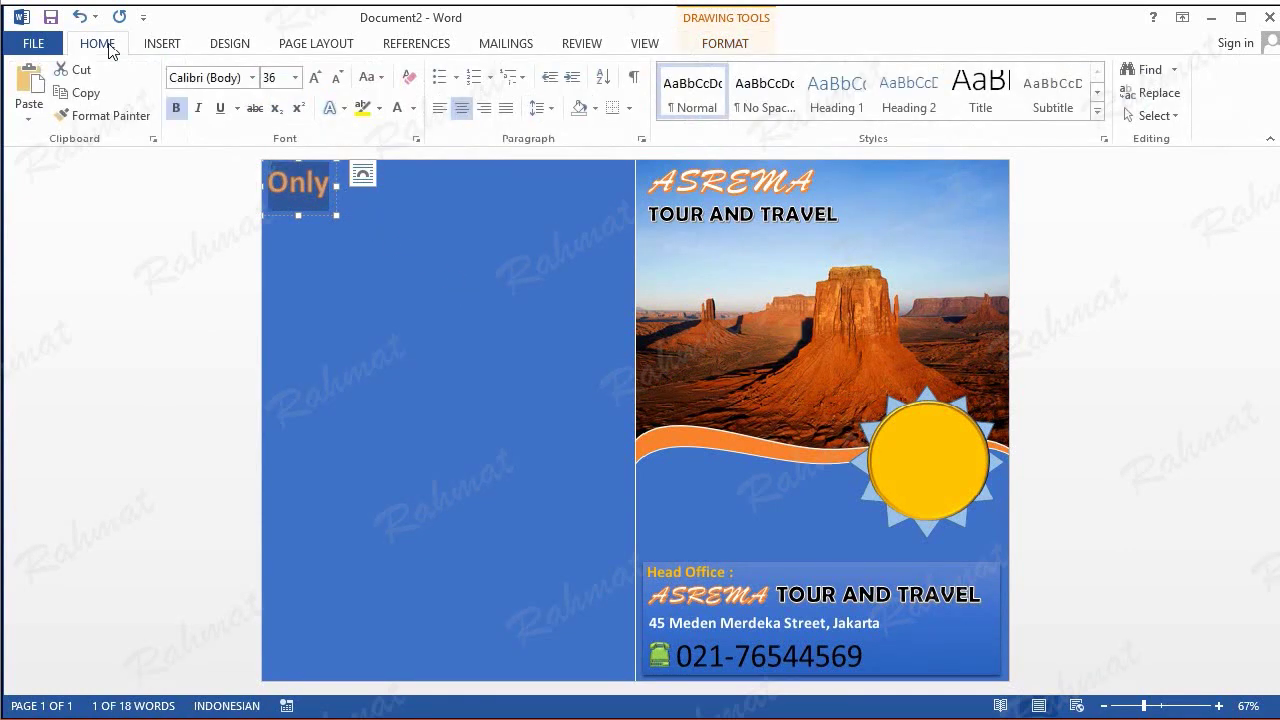
mouse_move(308, 218)
left_mouse_down()
mouse_move(946, 452)
mouse_move(937, 461)
left_mouse_up()
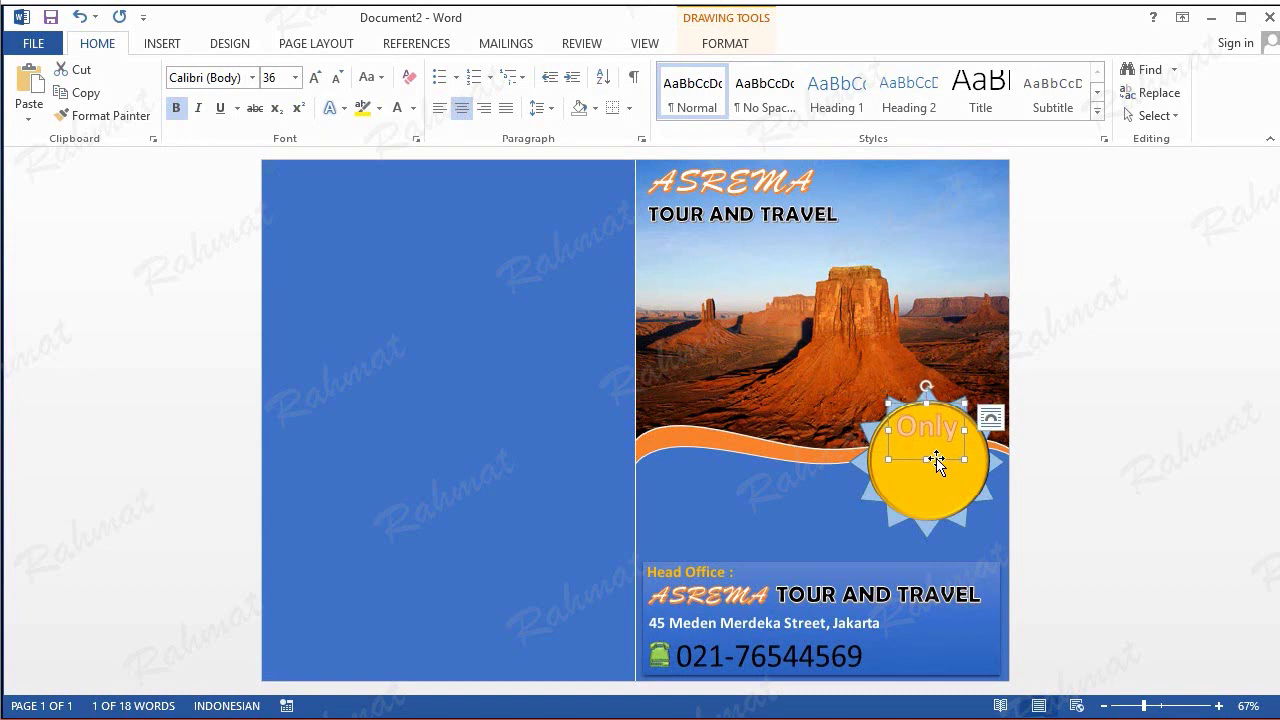
left_click(1034, 316)
Step: Insert a WordArt box reading '$400' and place it below 'Only' on the sun badge
left_click(161, 43)
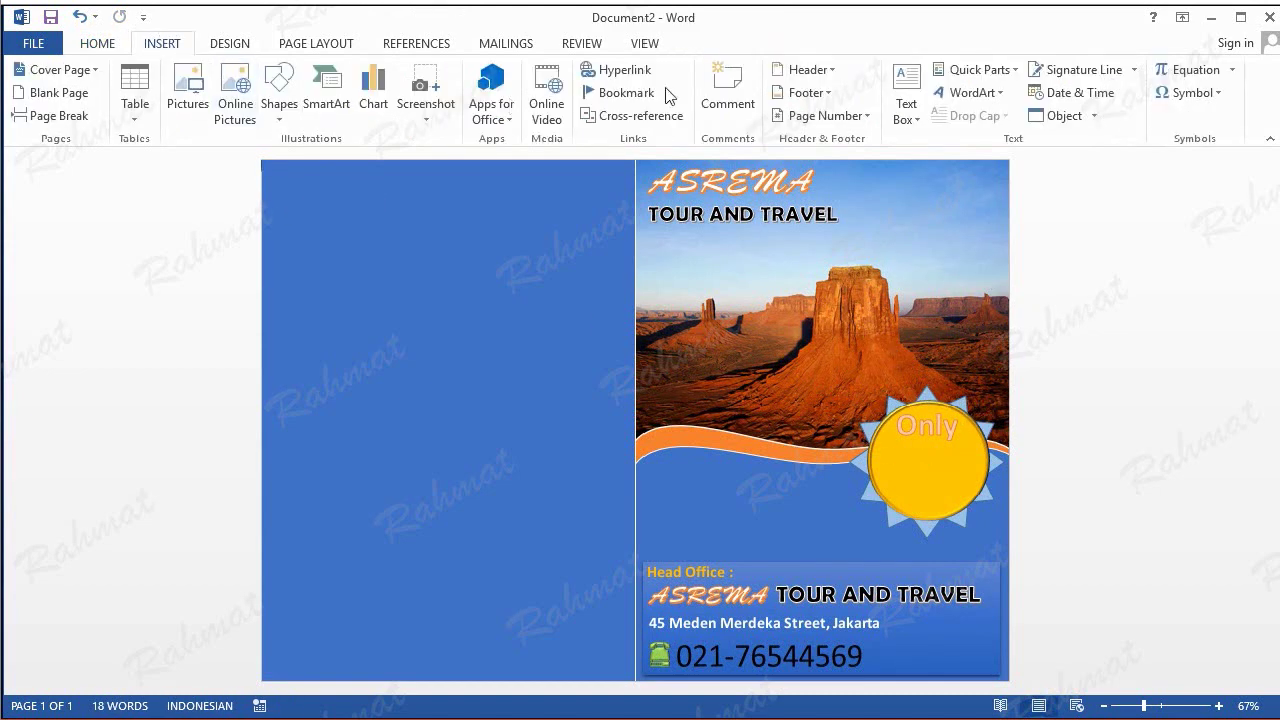
left_click(1002, 94)
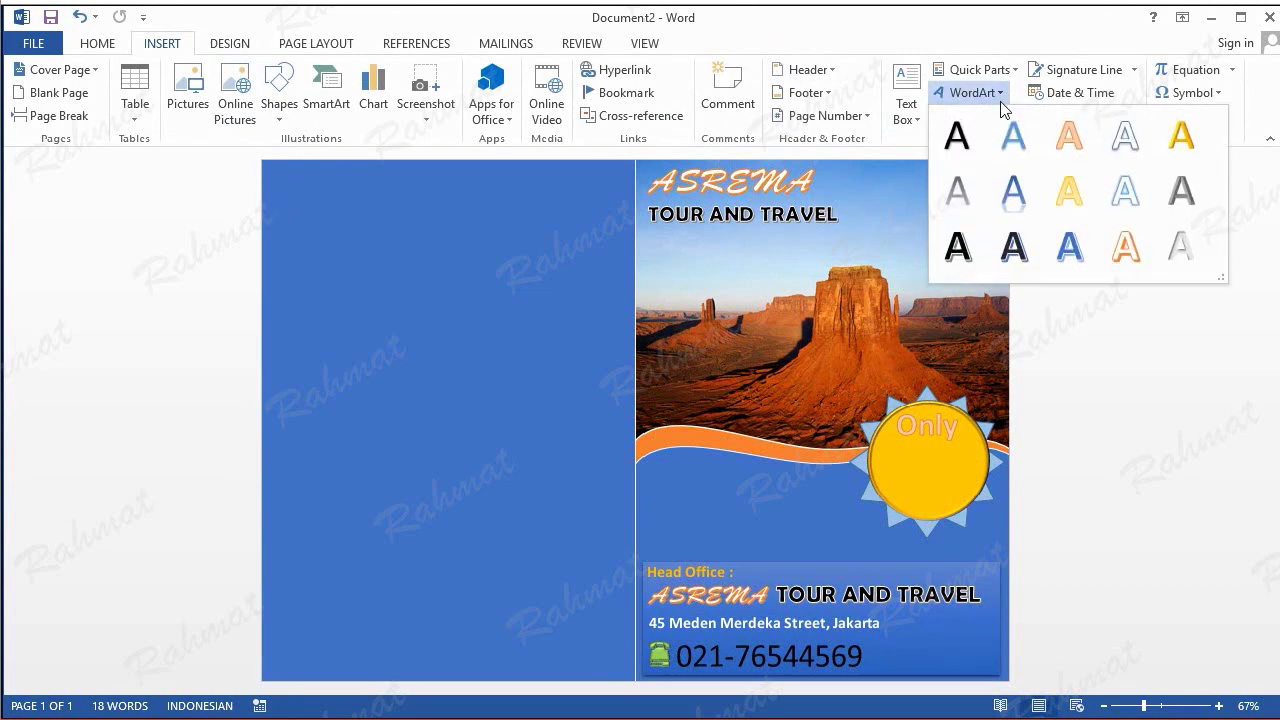
left_click(1128, 190)
key("Delete")
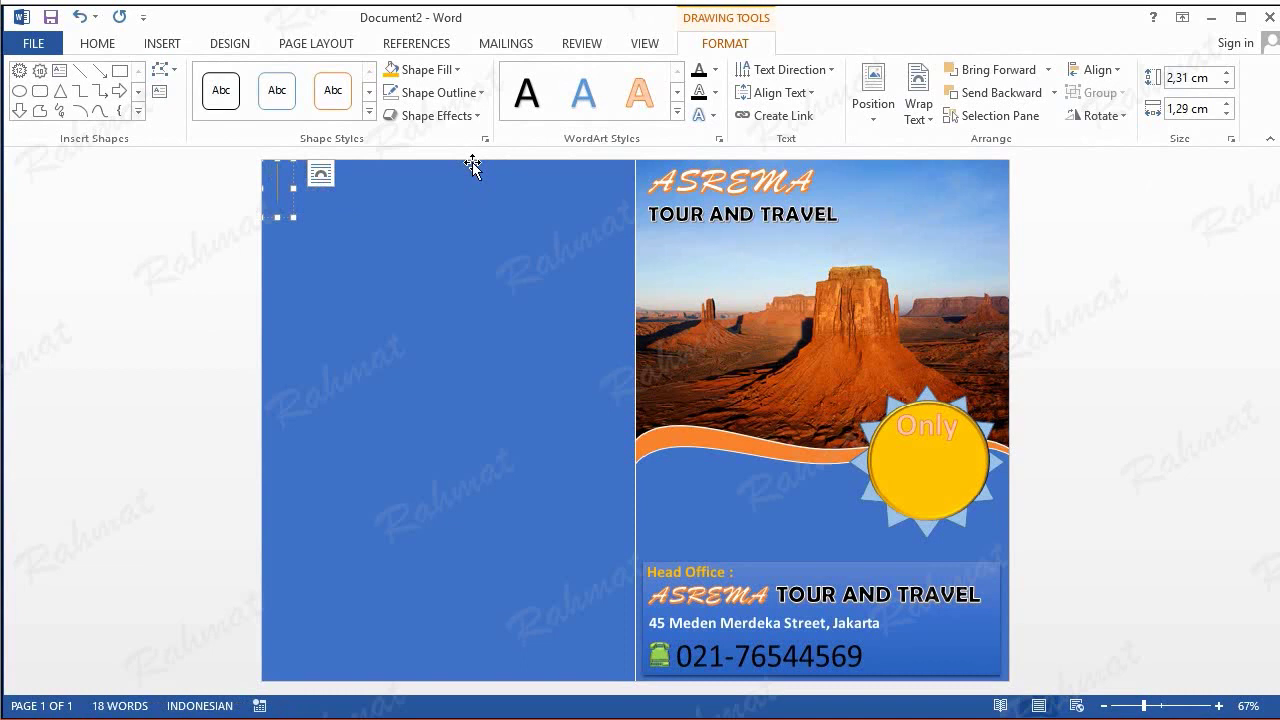
type("$400")
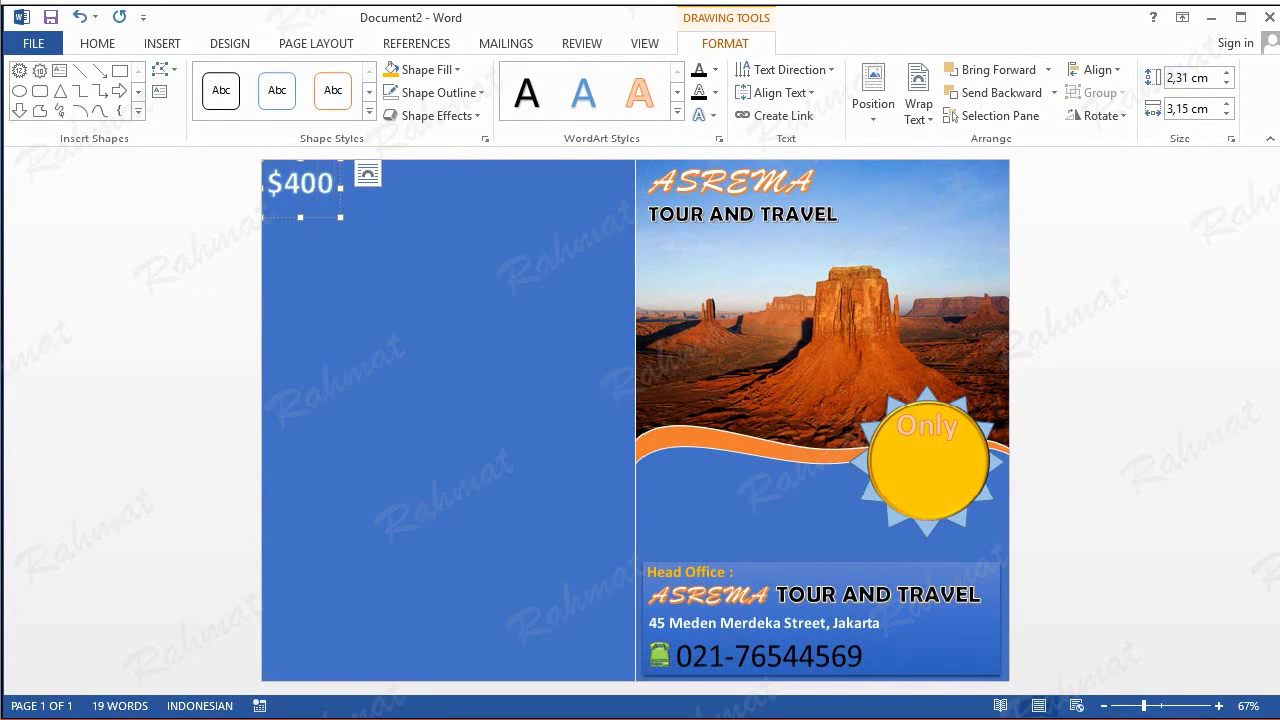
left_click(90, 45)
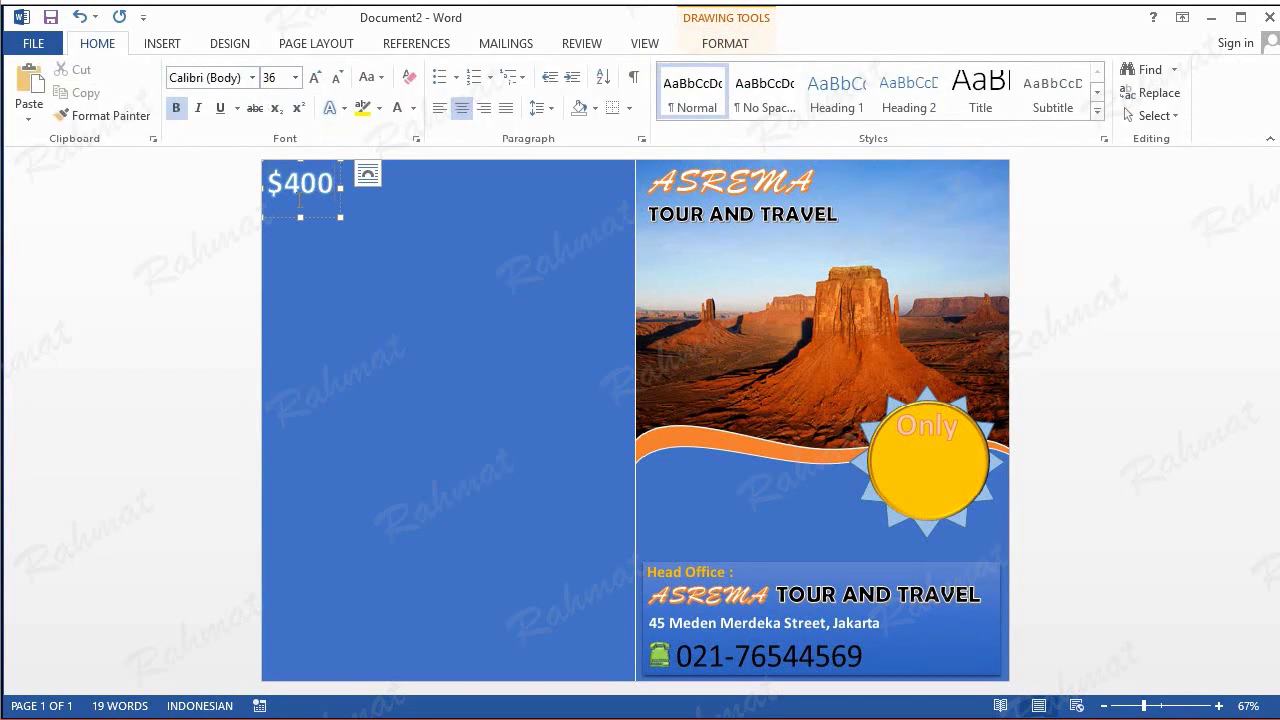
mouse_move(297, 219)
left_mouse_down()
mouse_move(965, 503)
mouse_move(962, 488)
left_mouse_up()
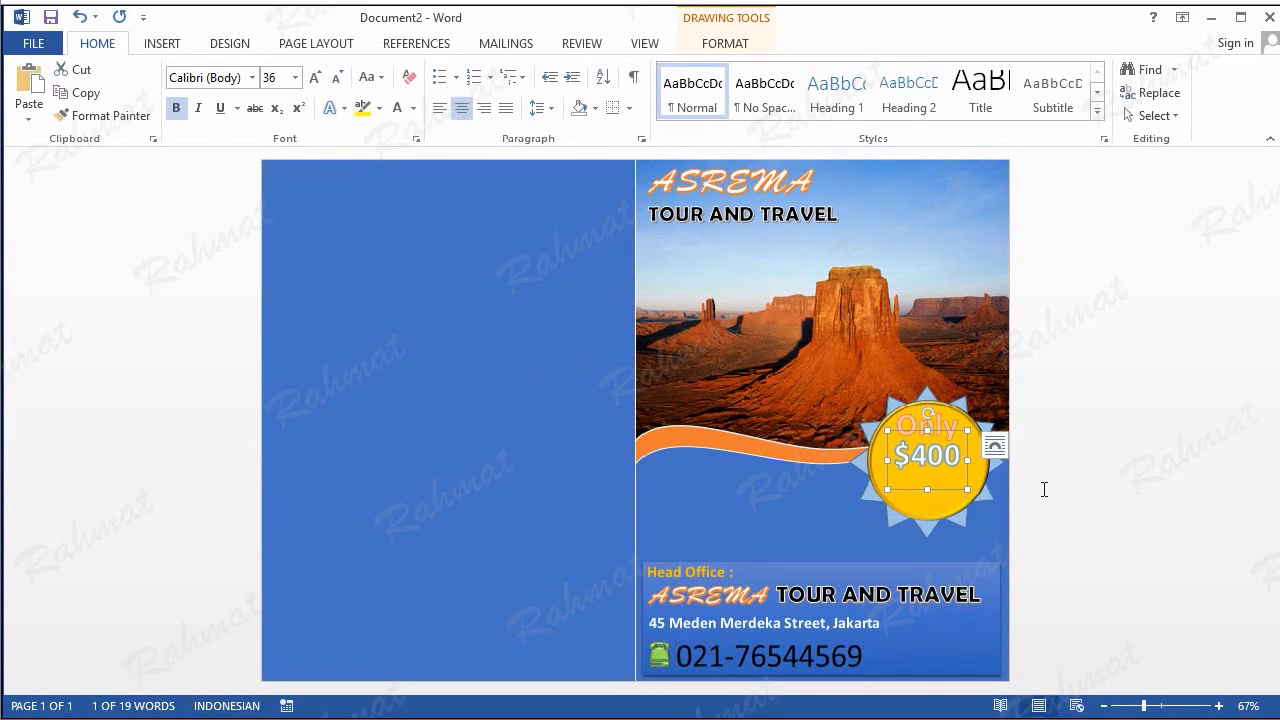
left_click(1086, 479)
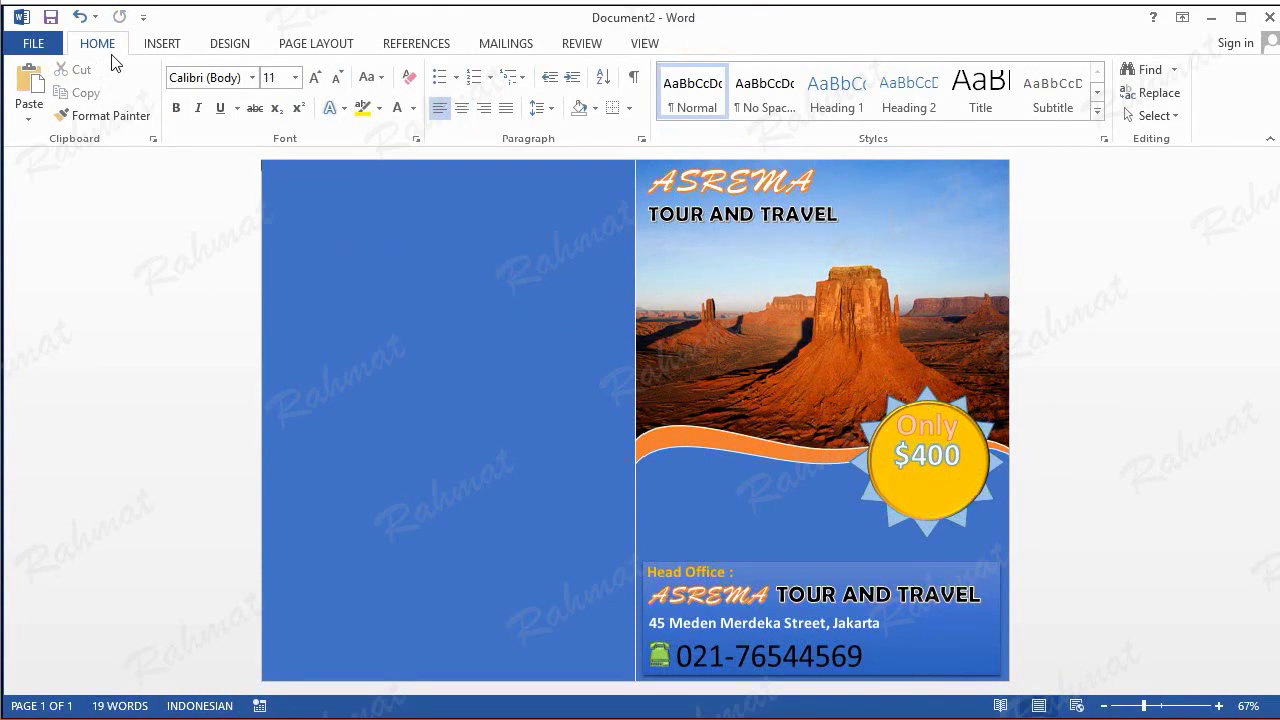
Step: Insert a WordArt box and replace its placeholder with '5D/4N'
left_click(160, 44)
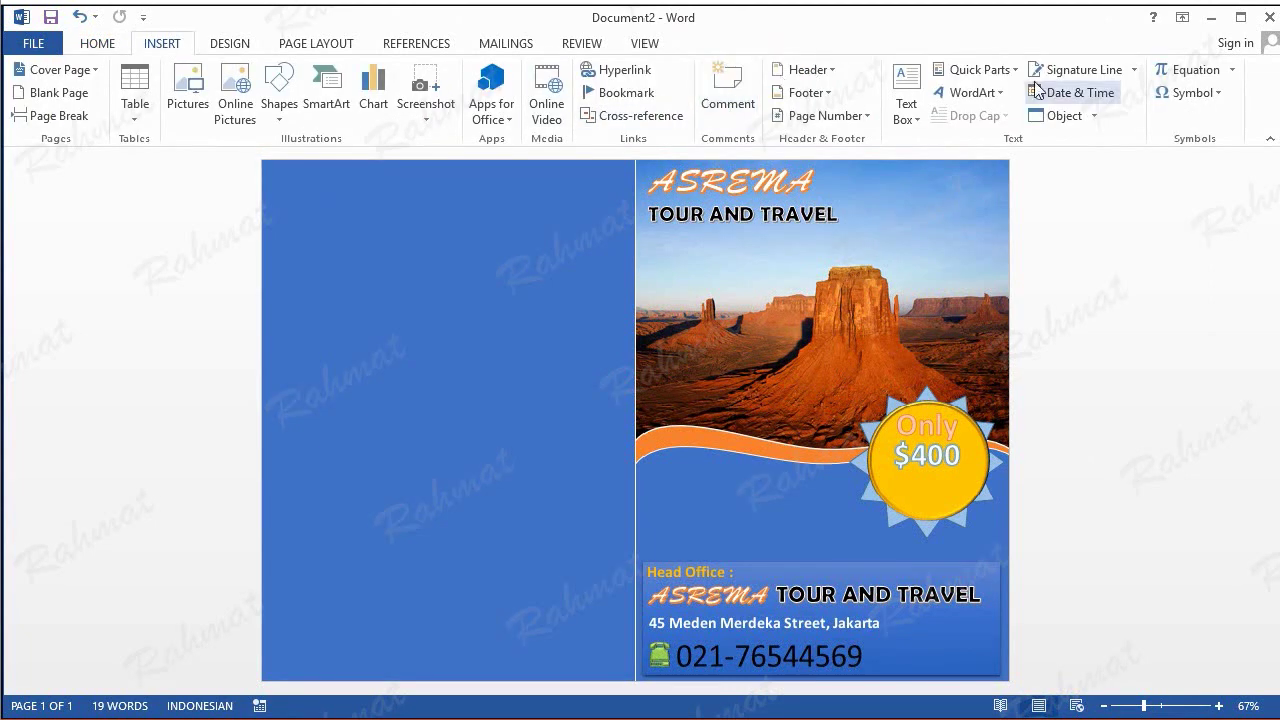
left_click(1003, 100)
left_click(1127, 134)
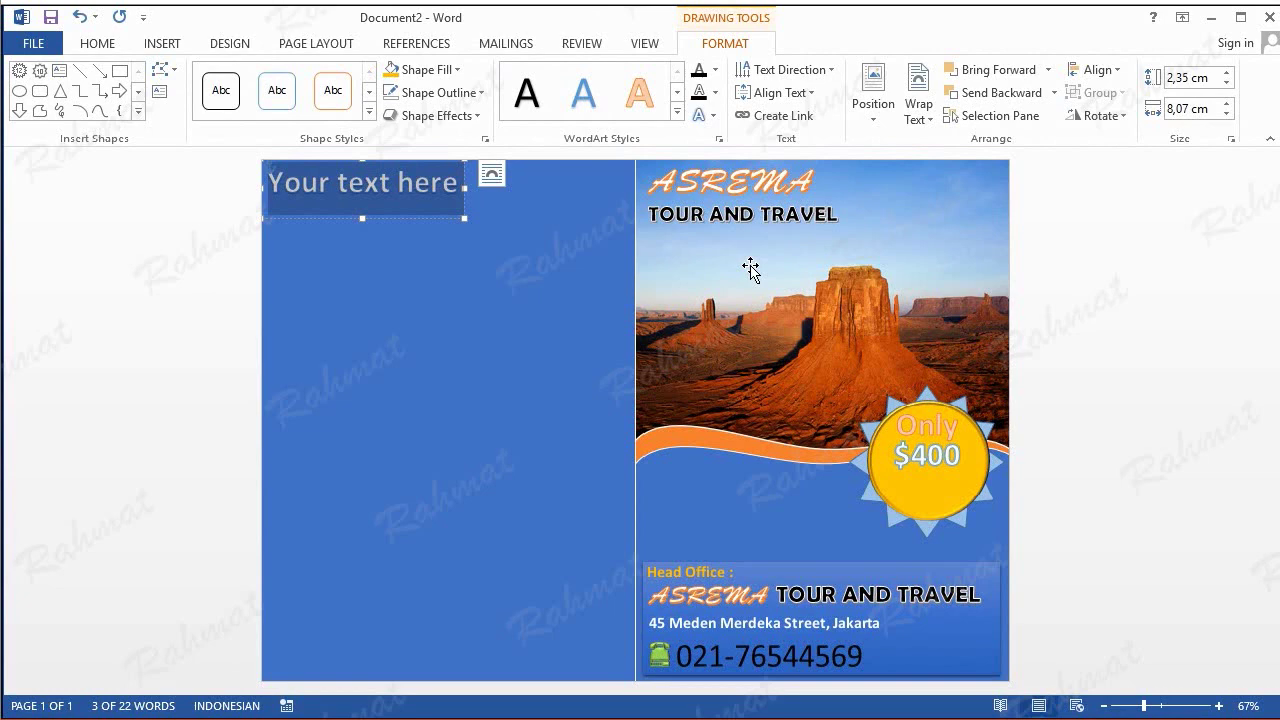
key("Right")
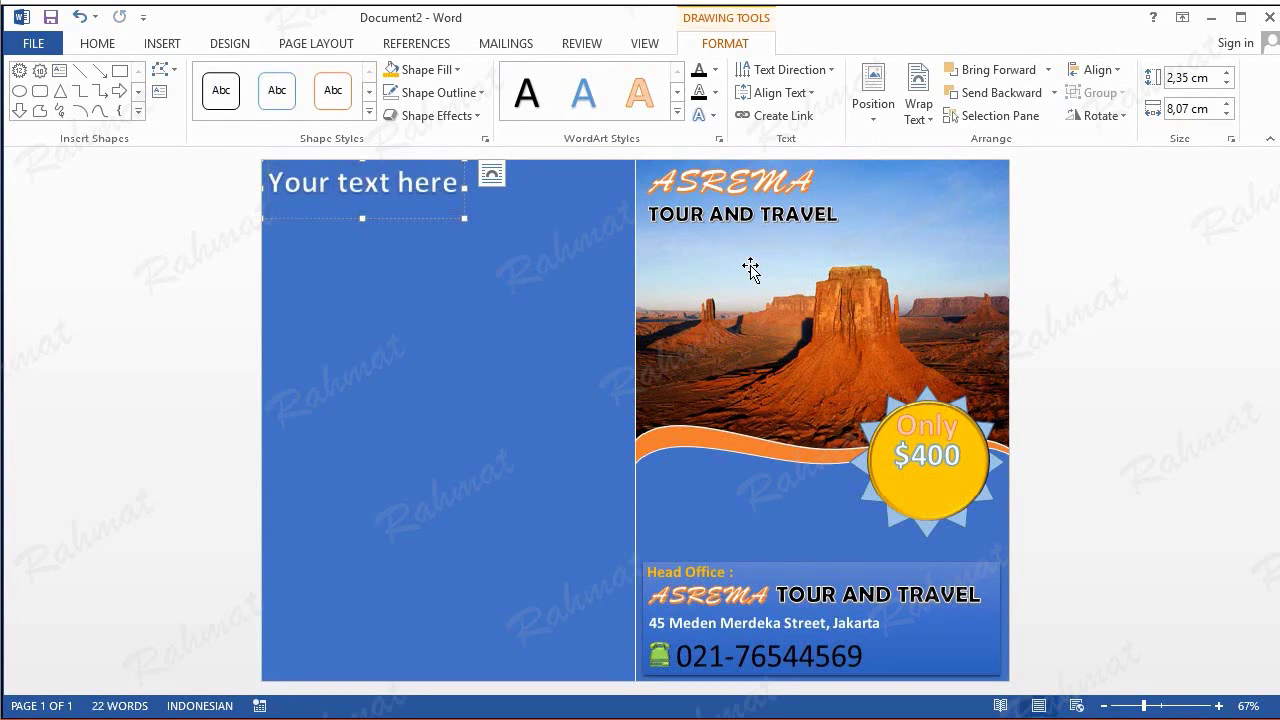
left_click(460, 193)
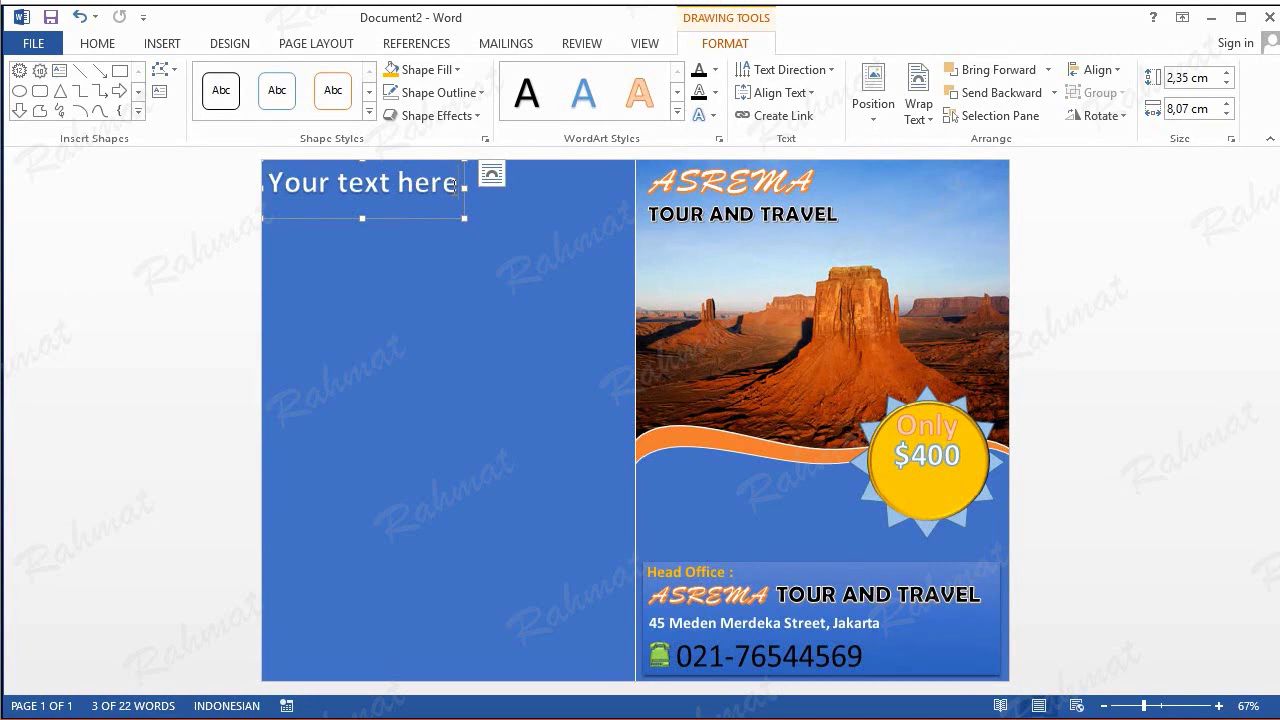
left_click_drag(460, 186, 228, 200)
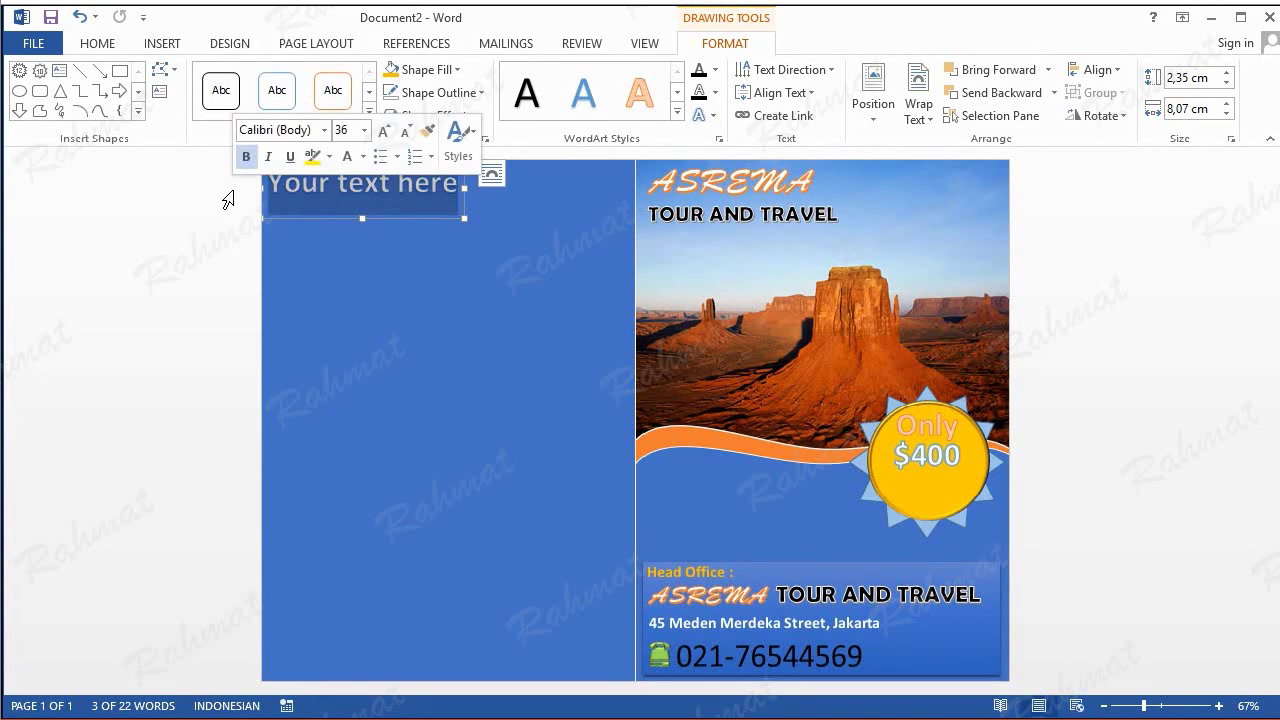
key("Delete")
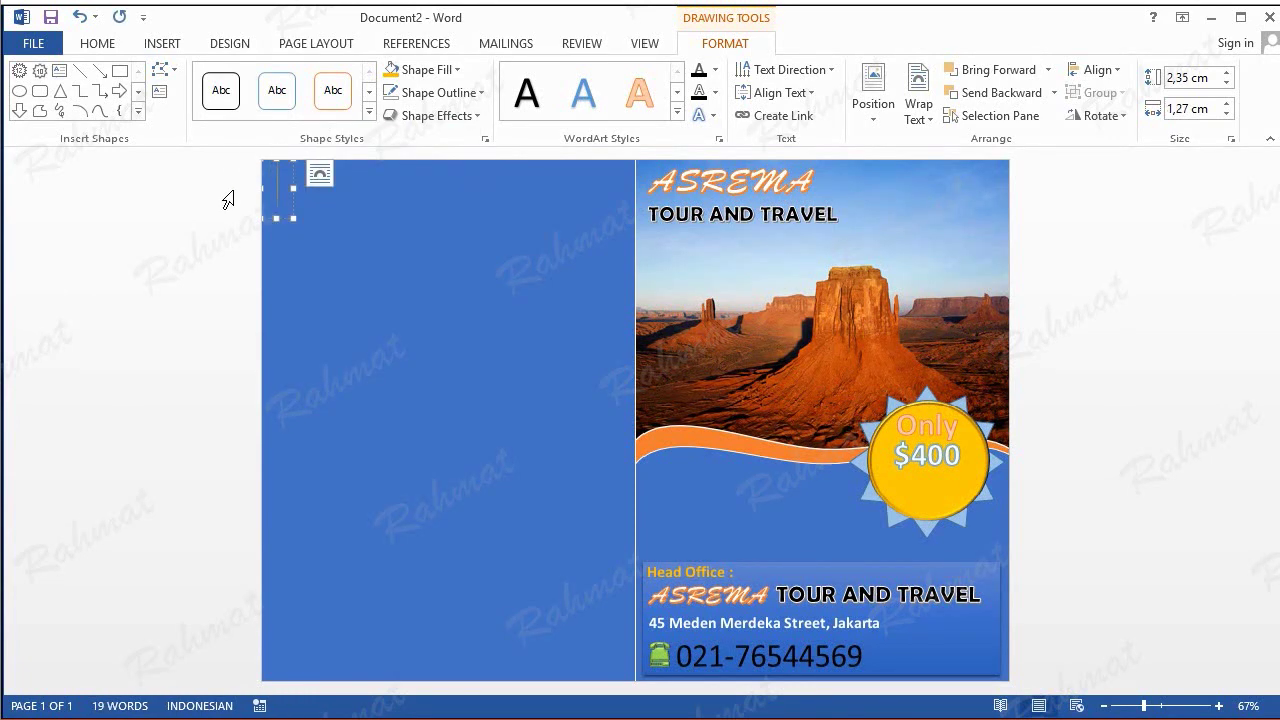
type("%")
key("BackSpace")
type("5D/")
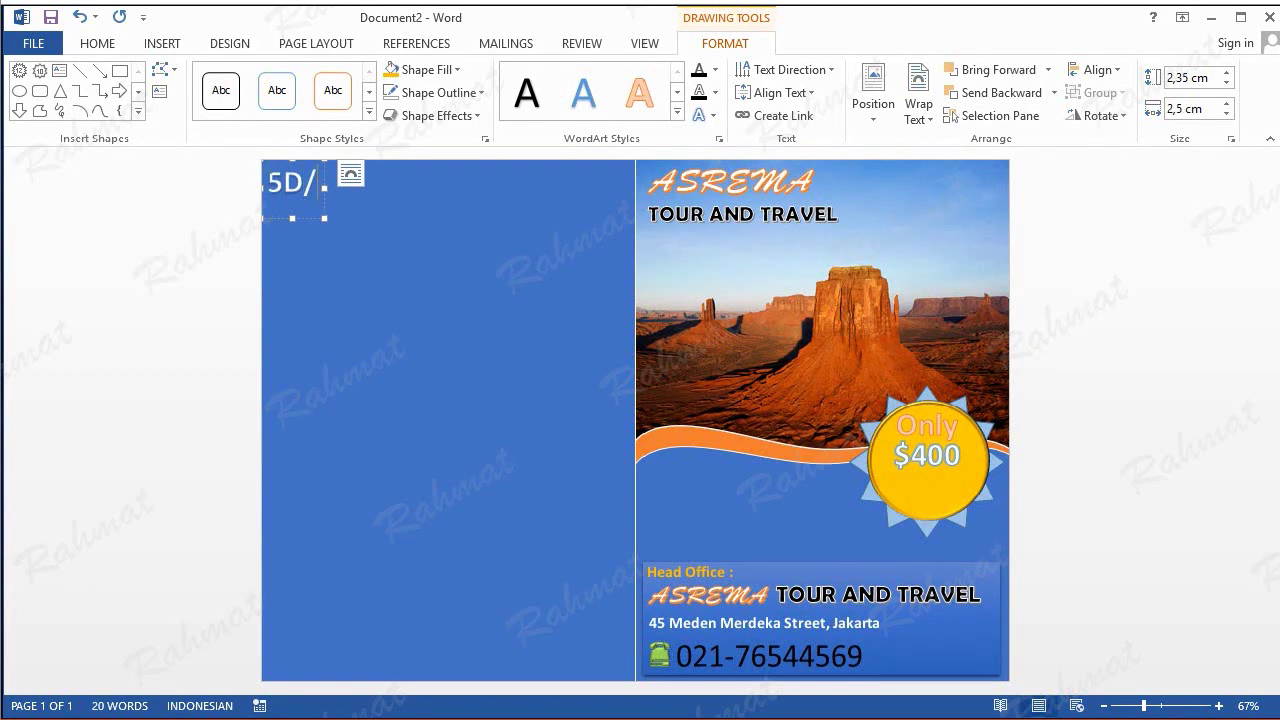
type("4")
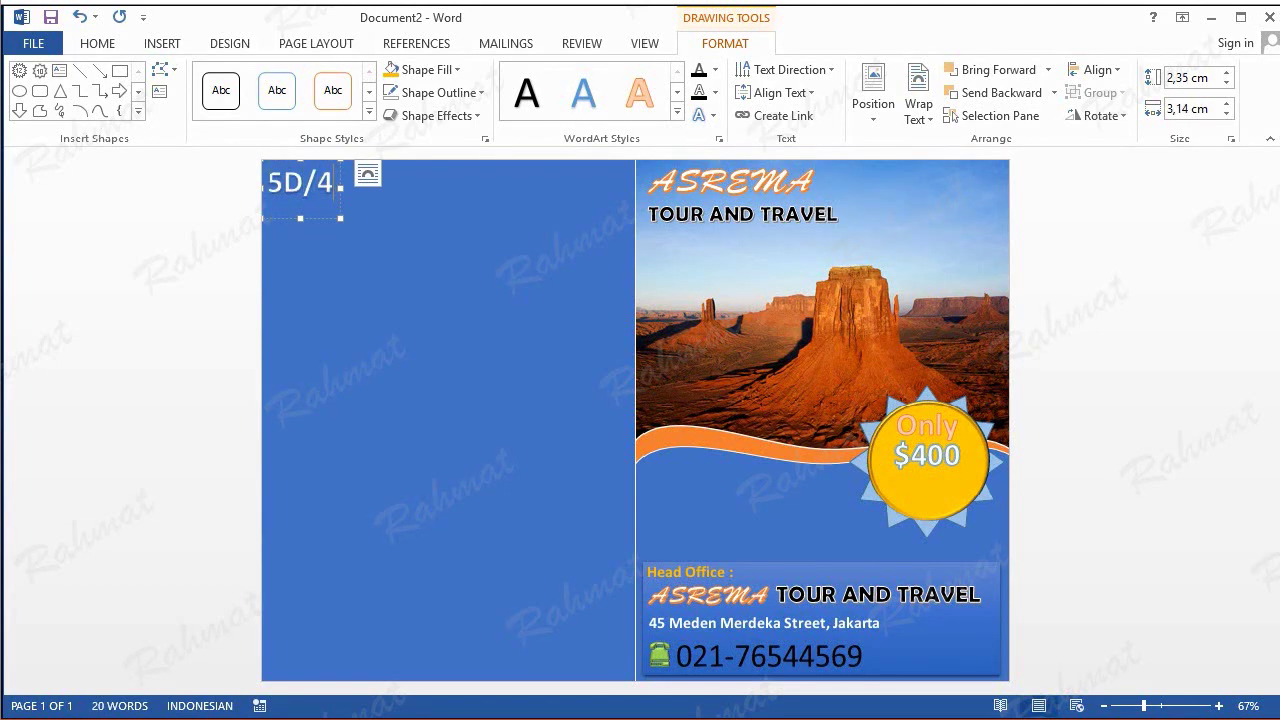
type("N")
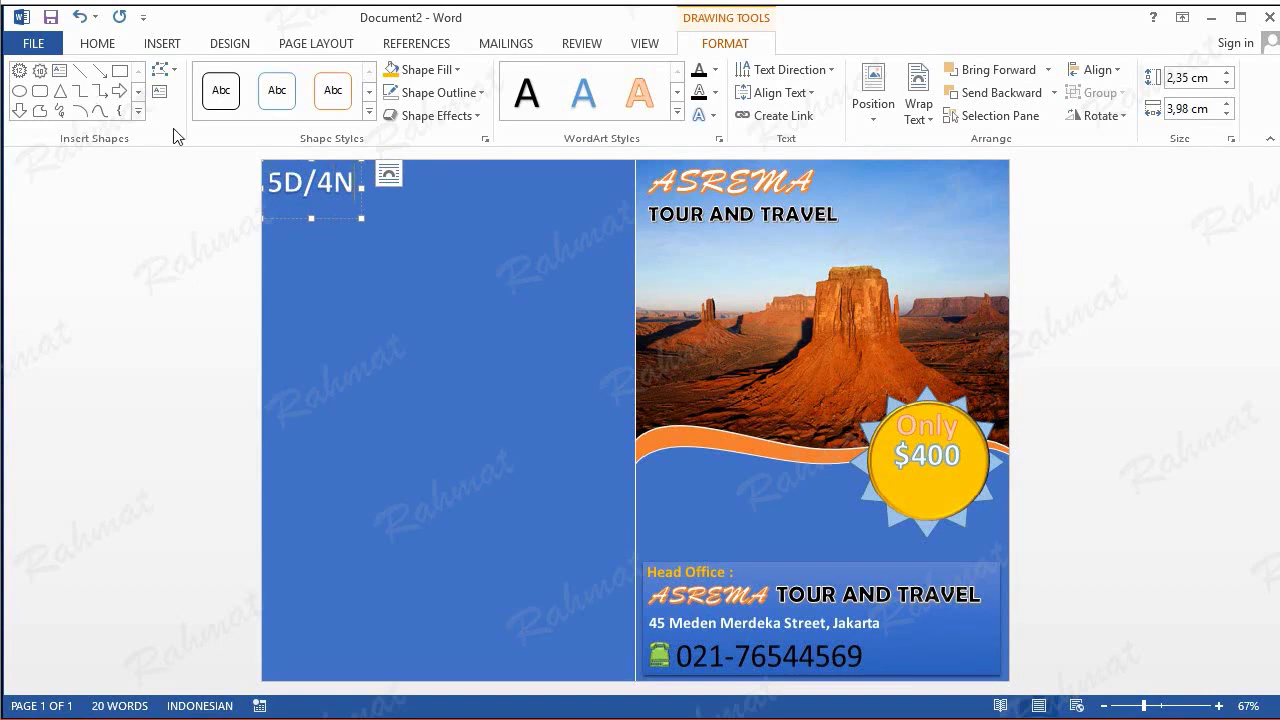
Step: Set the 5D/4N text to font size 24
left_click(98, 43)
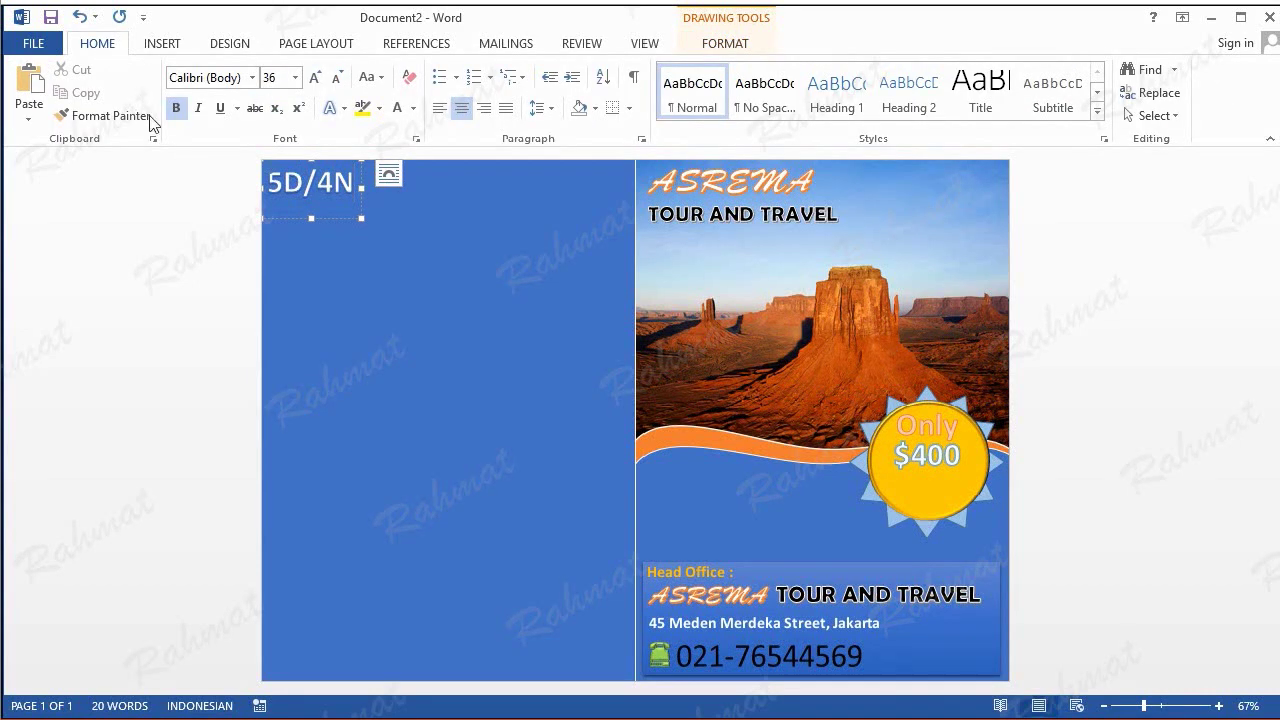
left_click_drag(270, 185, 356, 185)
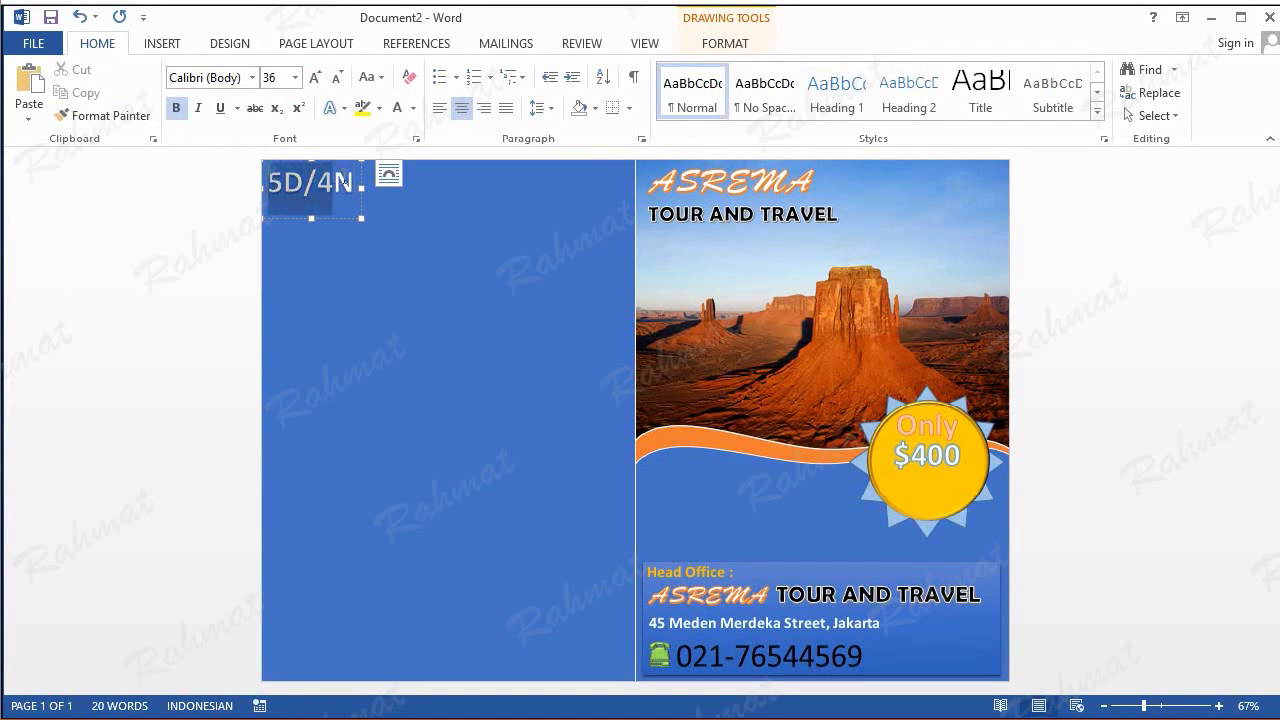
left_click(298, 79)
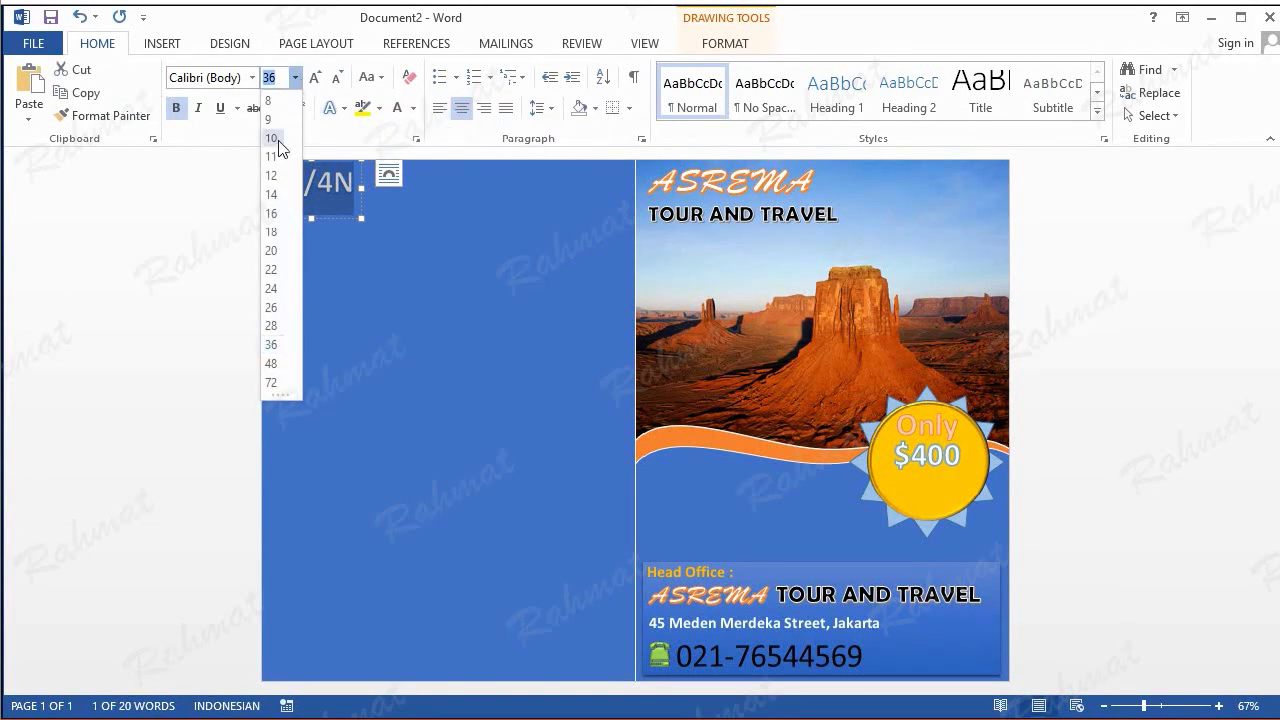
left_click(340, 225)
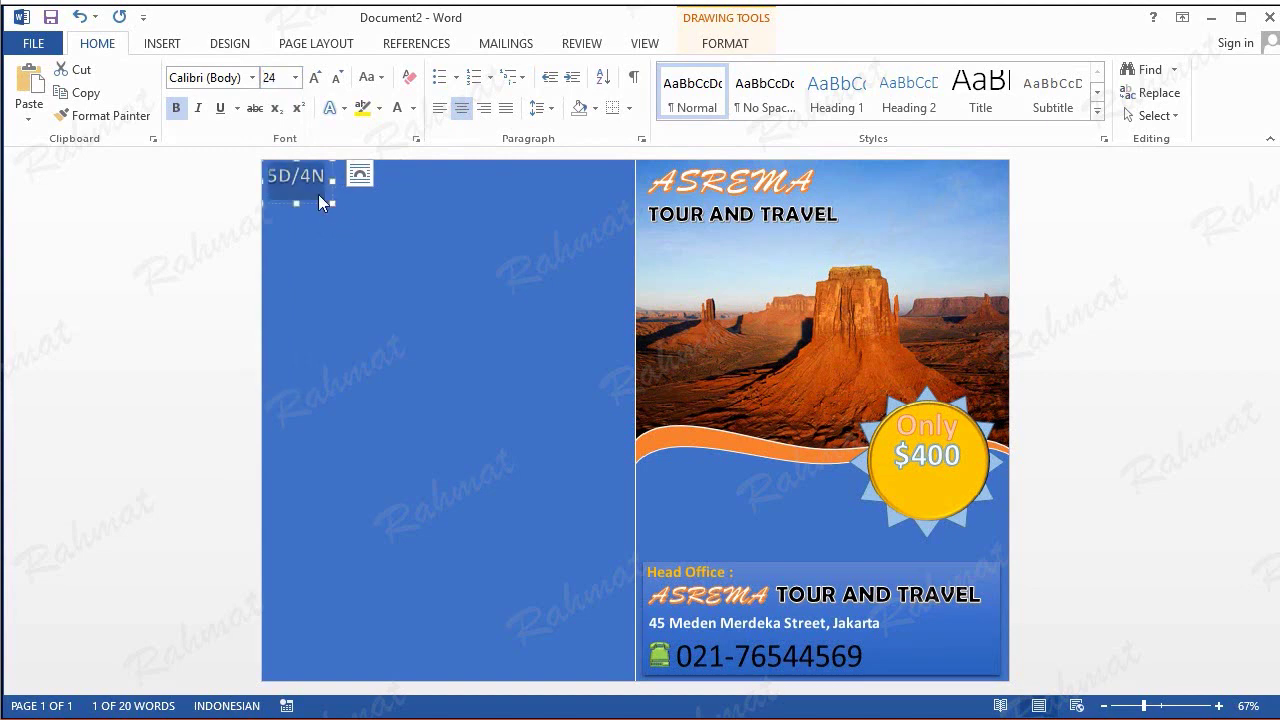
Step: Move 5D/4N onto the sun badge beneath $400 and fine-tune its position
left_click_drag(311, 206, 777, 454)
left_click_drag(866, 479, 948, 518)
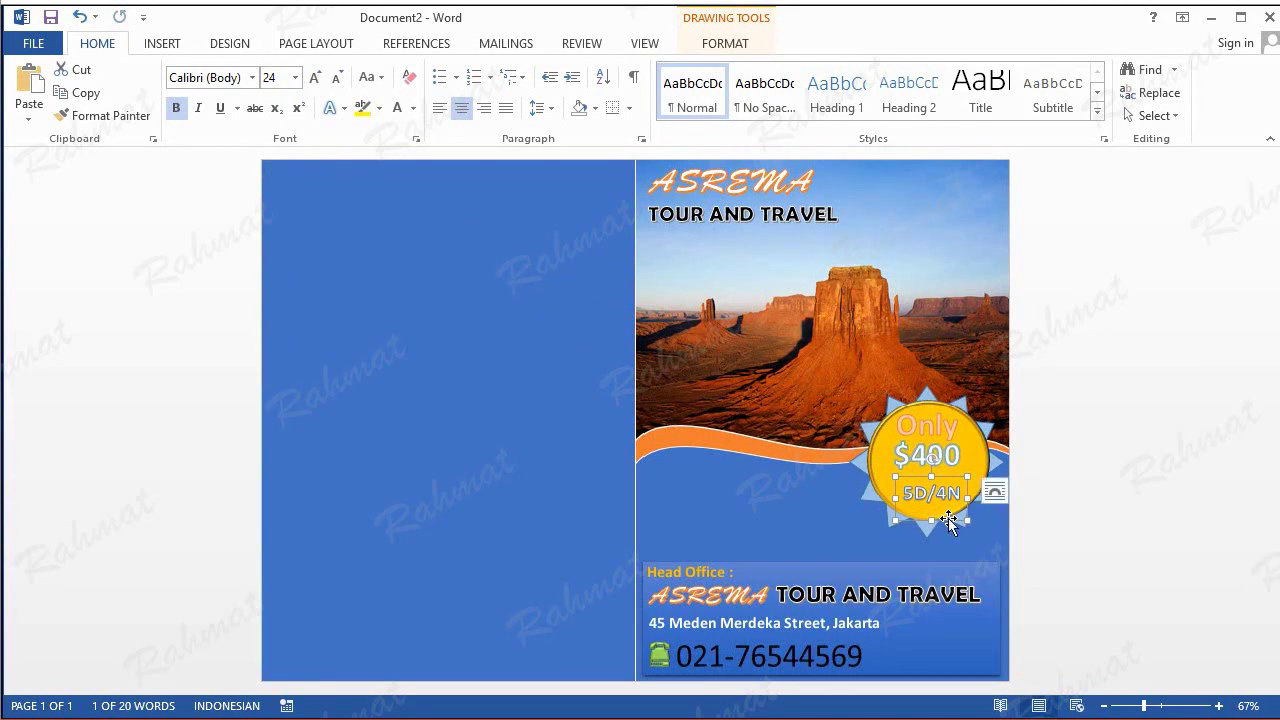
key("Up")
key("Up")
key("Left")
key("Up")
key("Up")
key("Up")
key("Up")
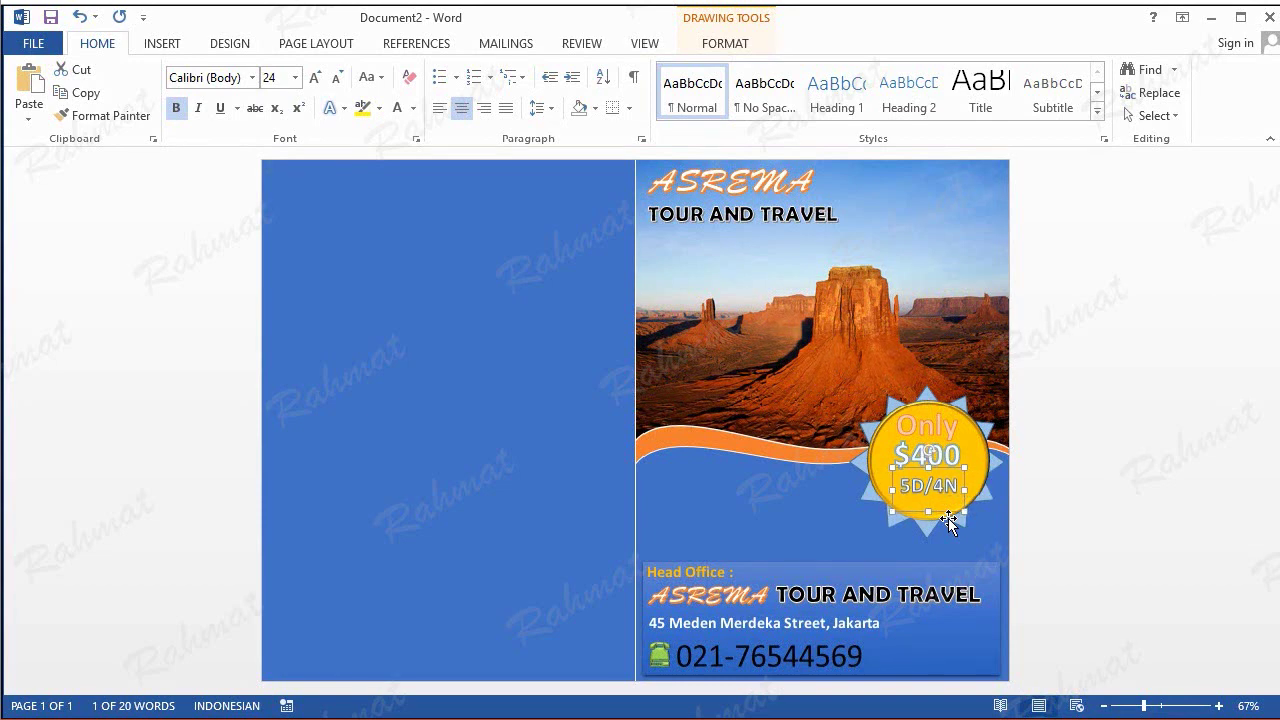
left_click(1125, 467)
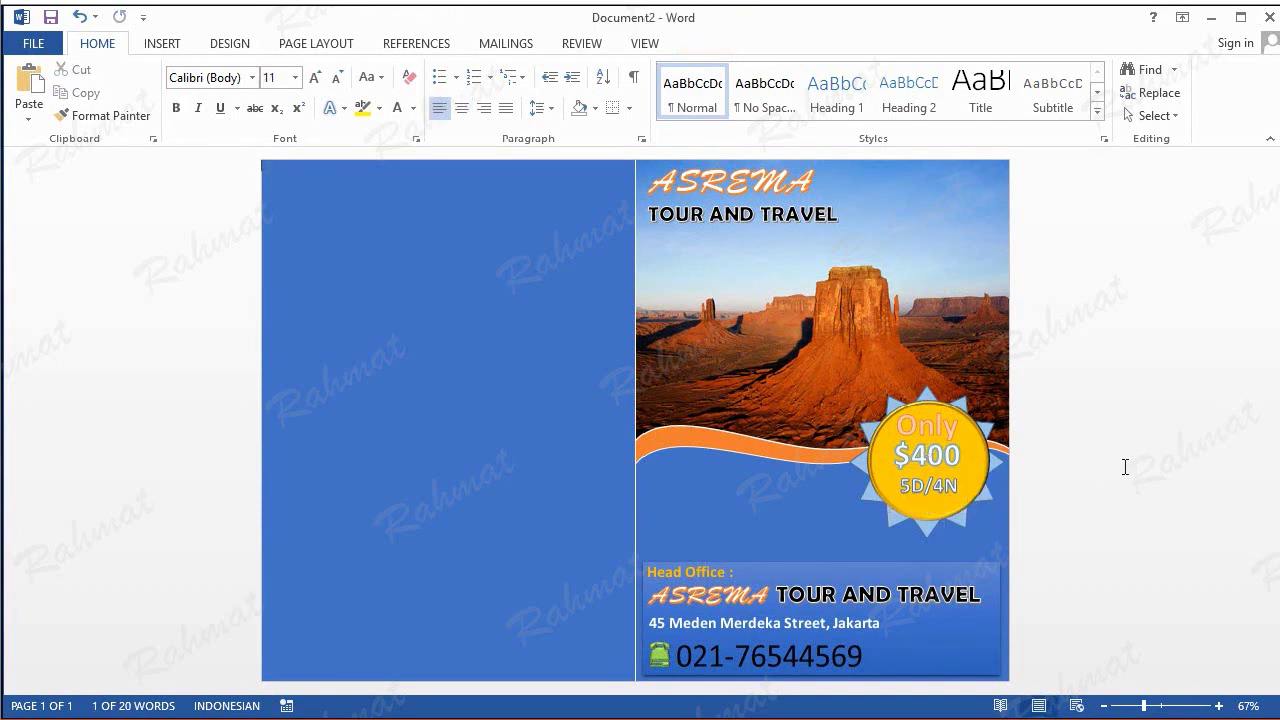
left_click(946, 492)
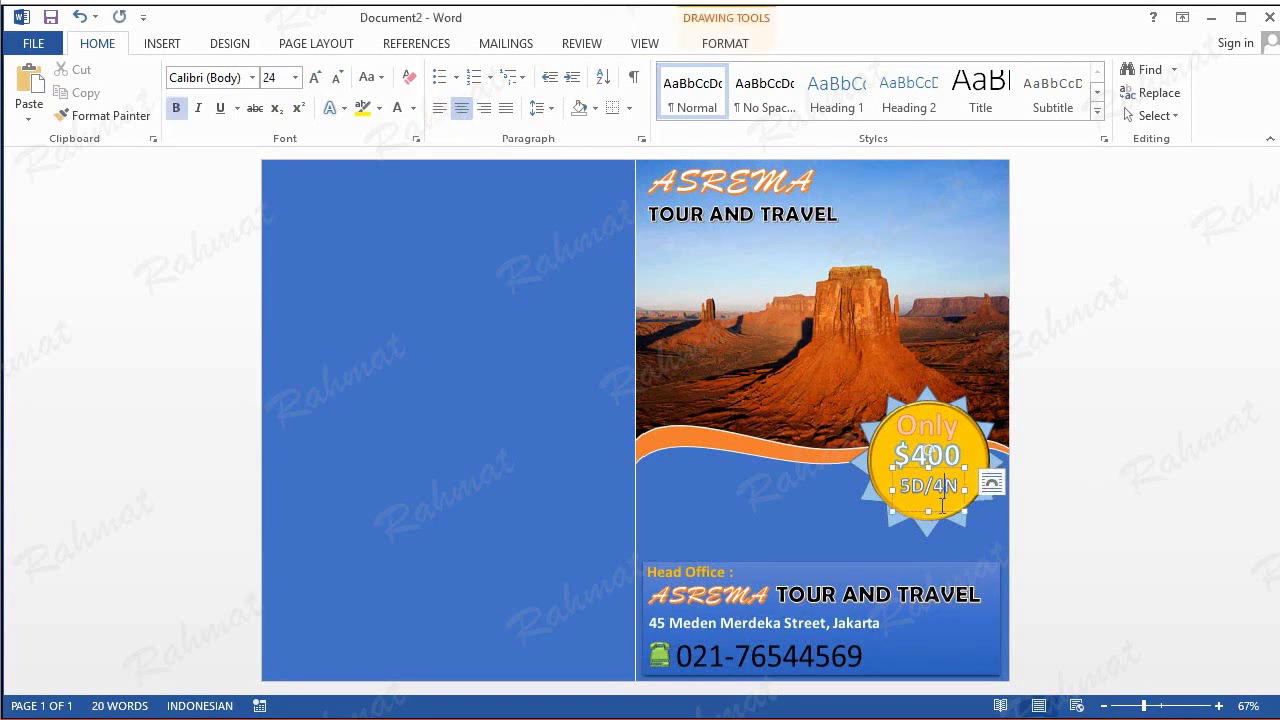
left_click(940, 513)
key("Down")
key("Down")
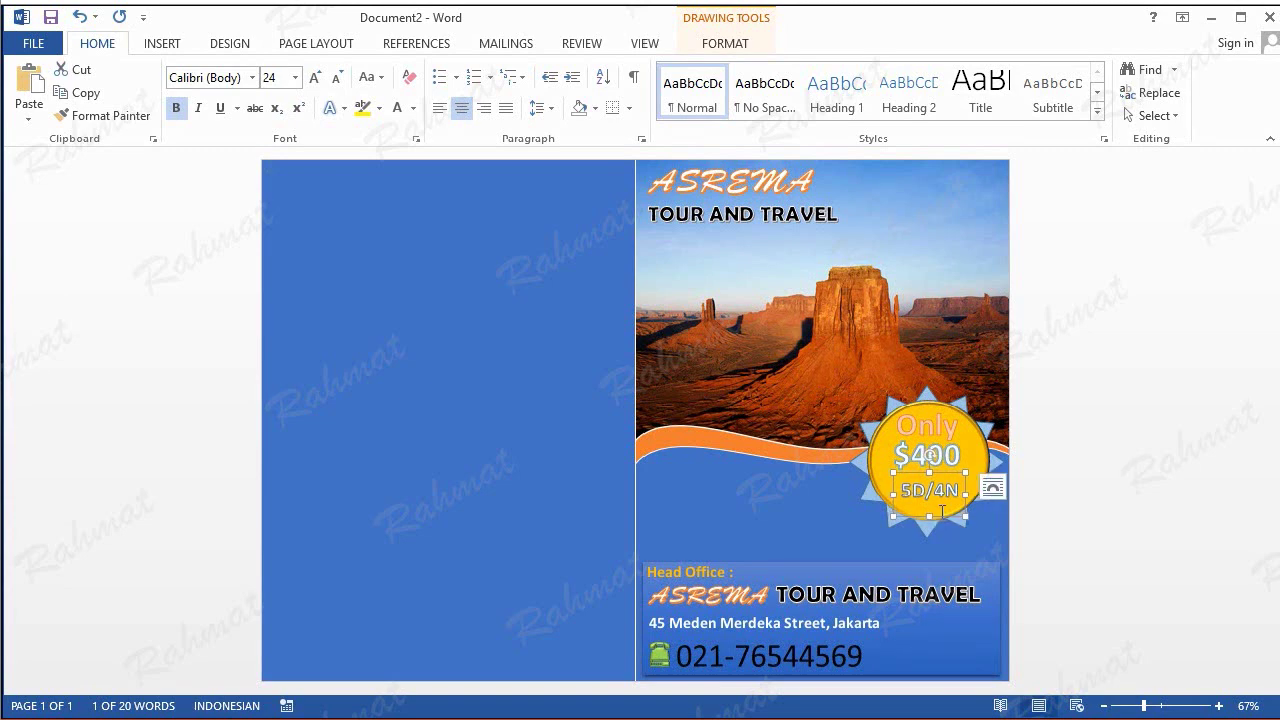
Step: Enlarge the $400 text to size 48 and nudge it left and up to recentre it
left_click(952, 461)
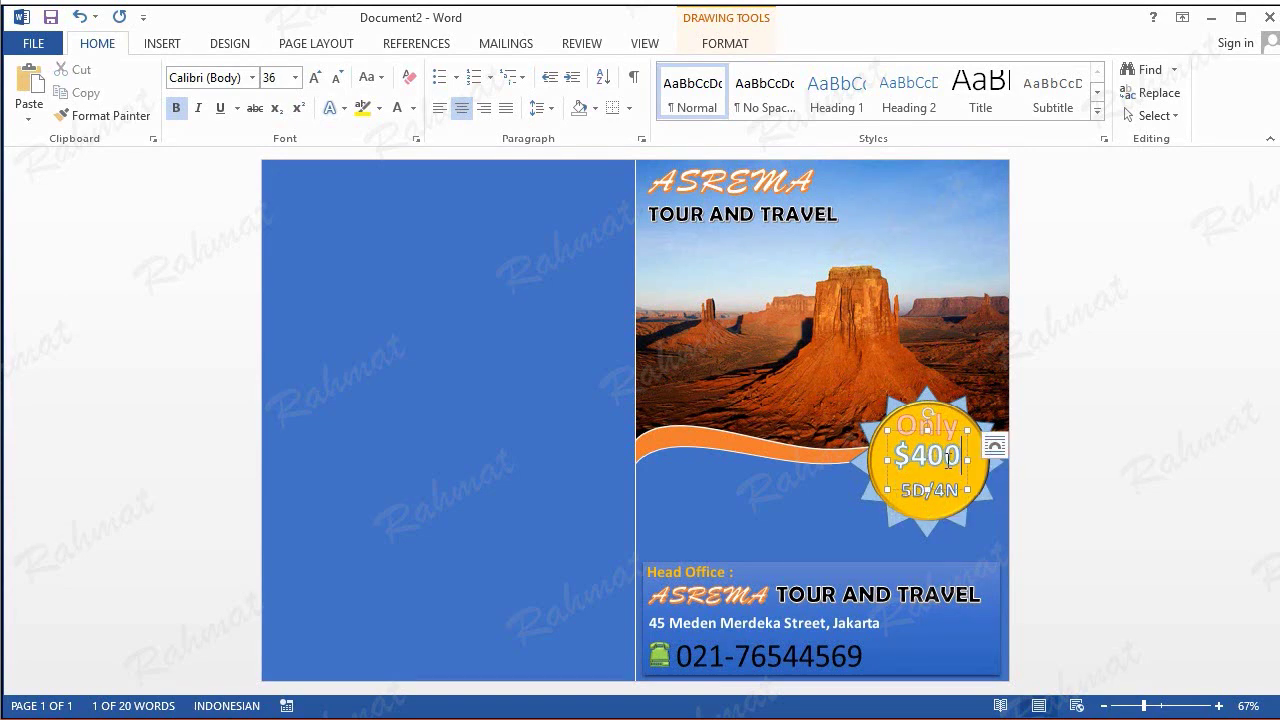
mouse_move(892, 455)
left_mouse_down()
mouse_move(930, 486)
mouse_move(962, 462)
left_mouse_up()
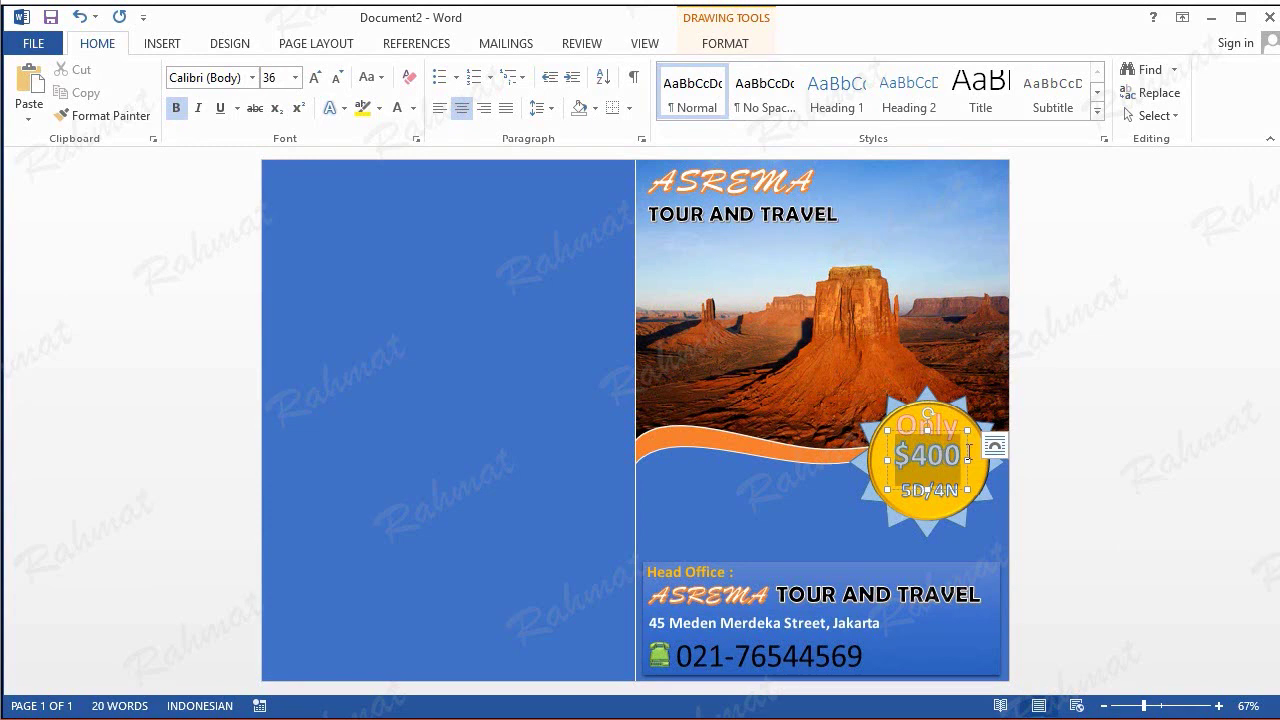
left_click(1099, 391)
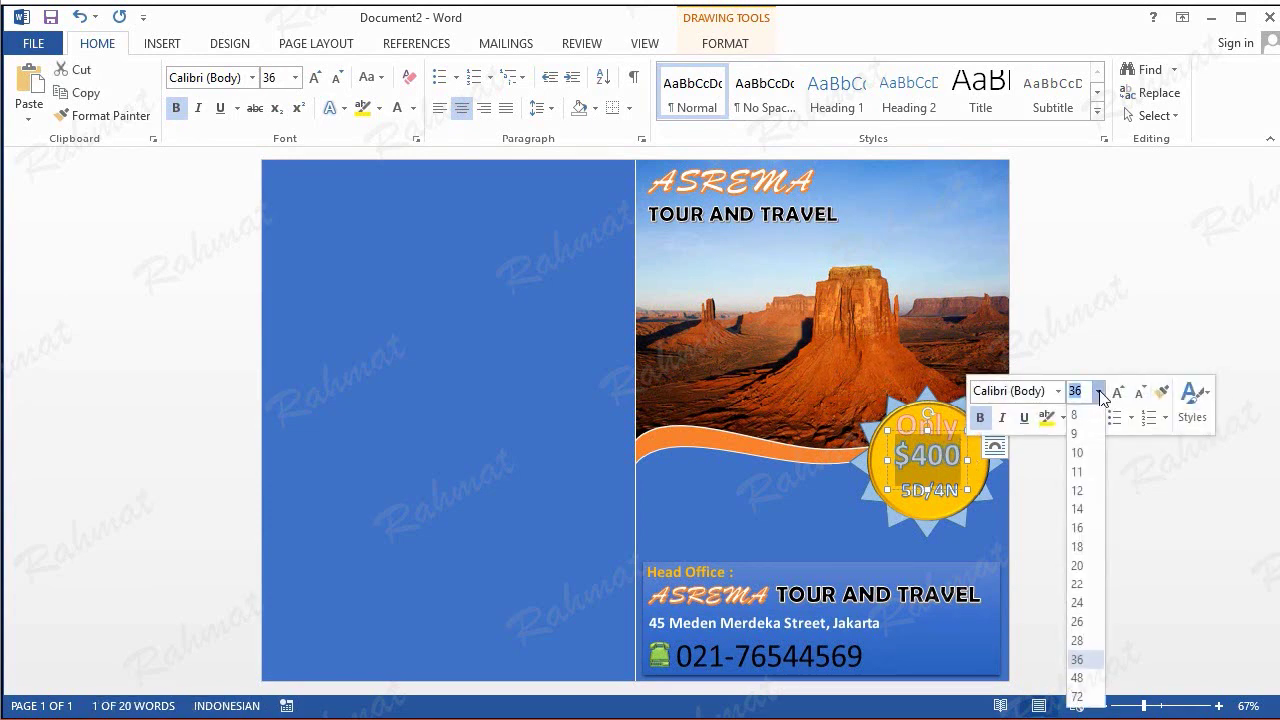
left_click(1078, 678)
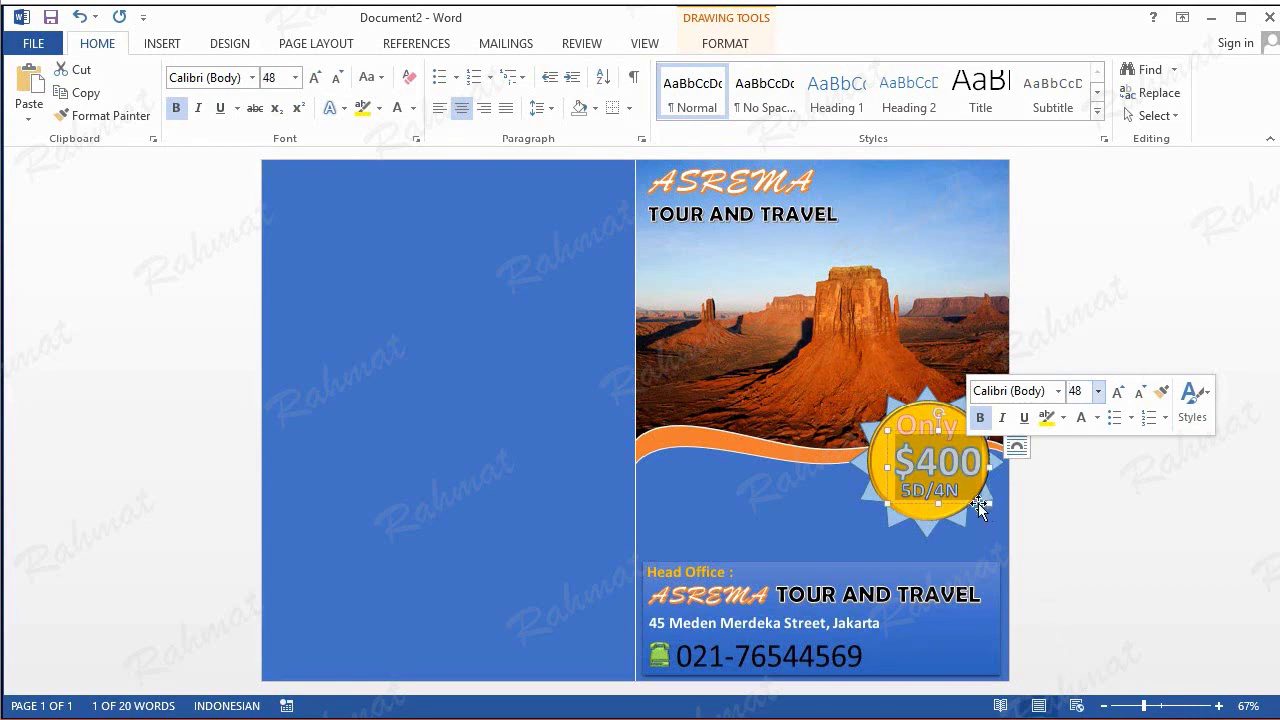
left_click(946, 433)
key("Left")
key("Left")
key("Left")
key("Left")
key("Up")
key("Up")
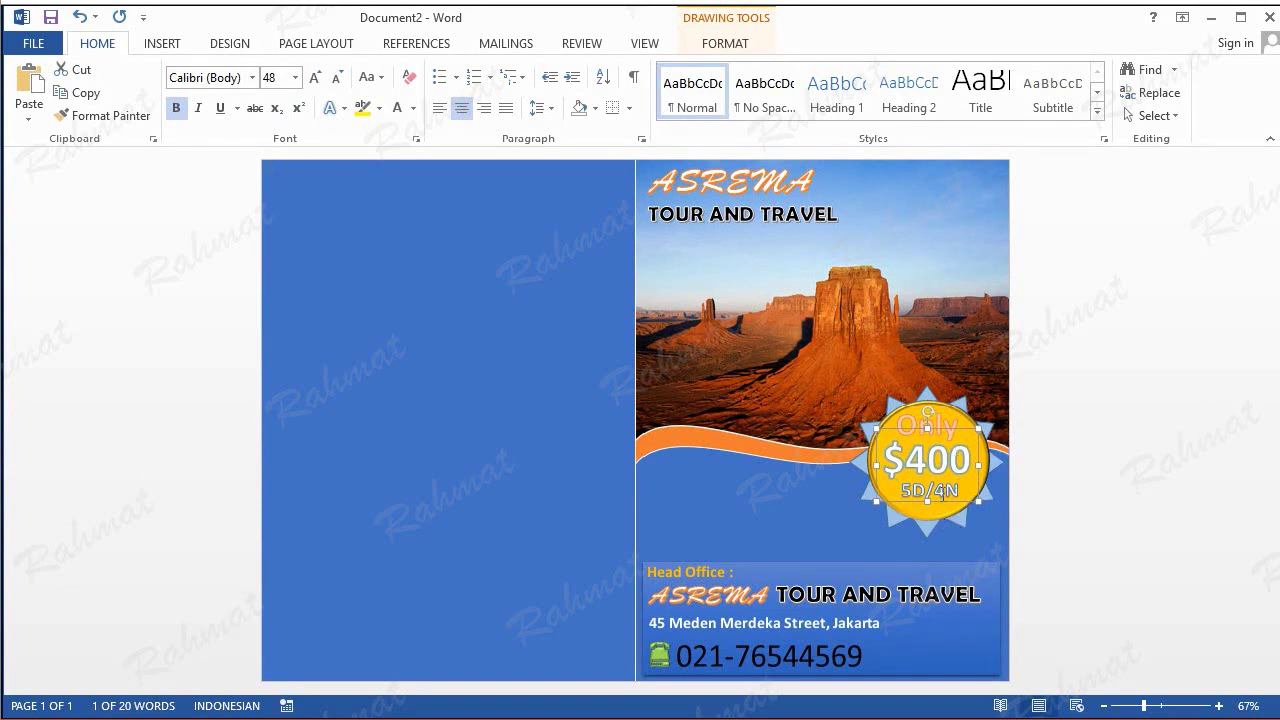
left_click(942, 488)
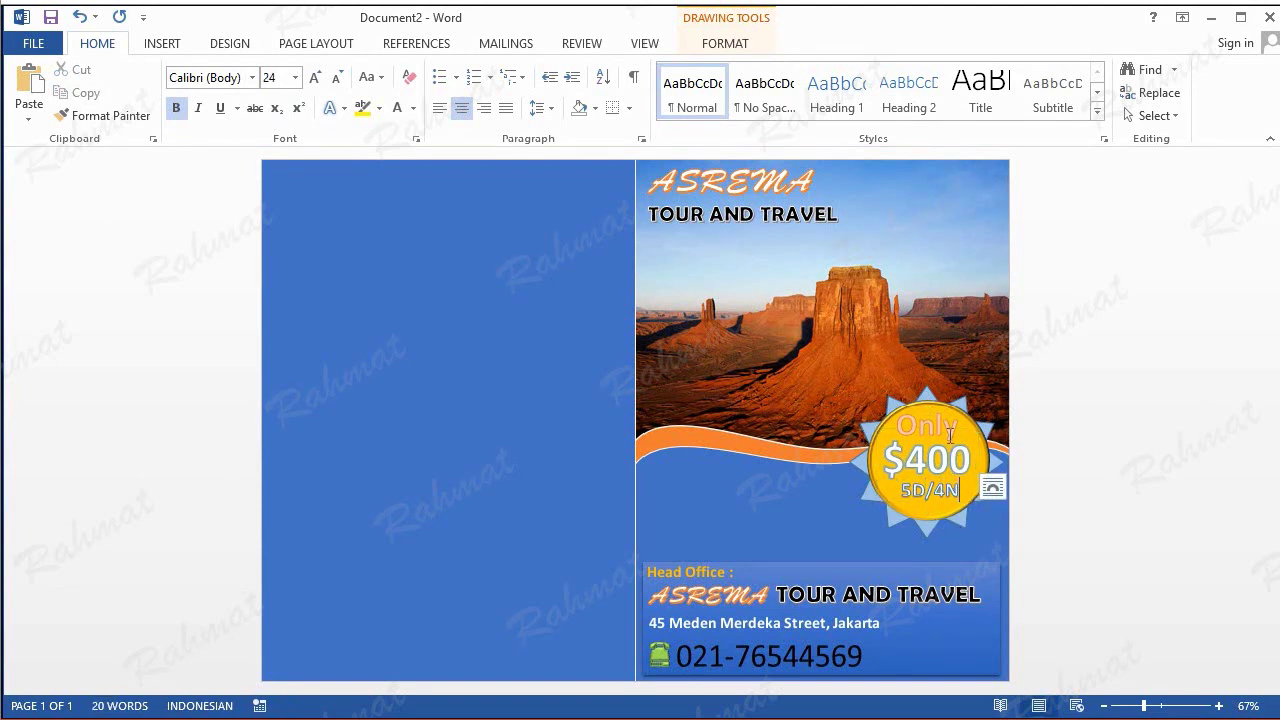
left_click(1089, 452)
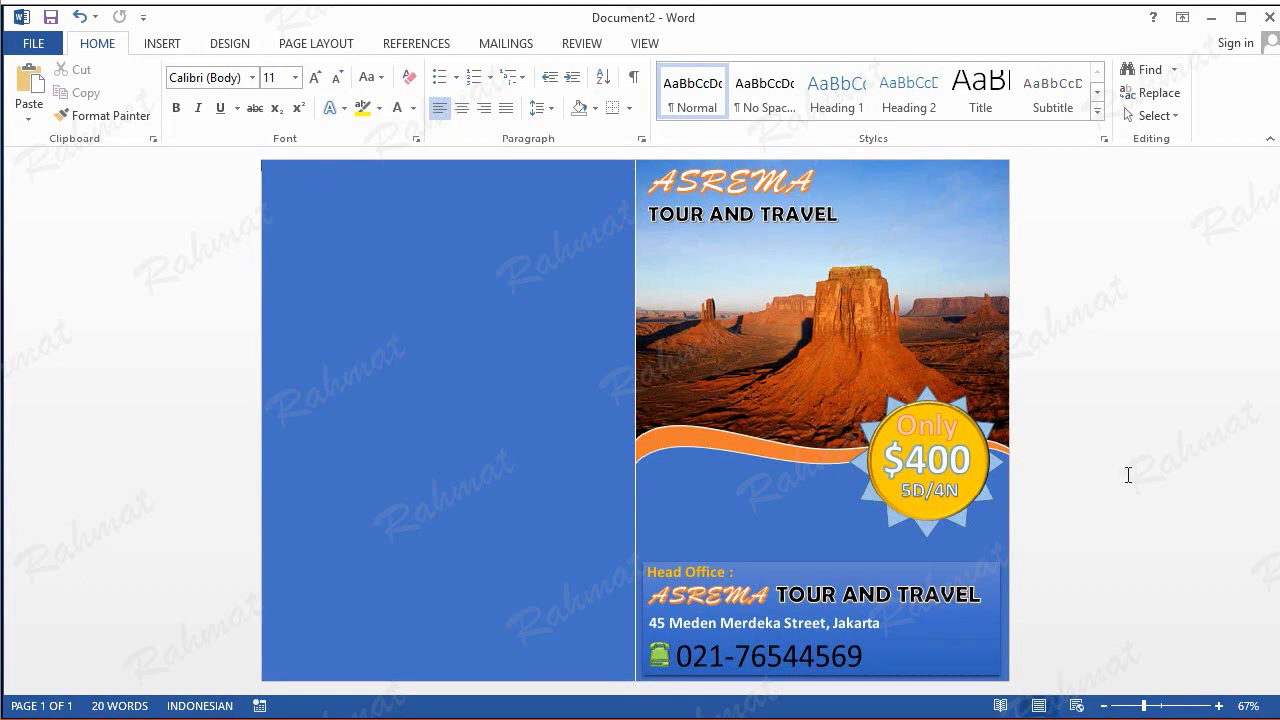
Step: Remove the fill from the blue left panel rectangle
left_click(370, 225)
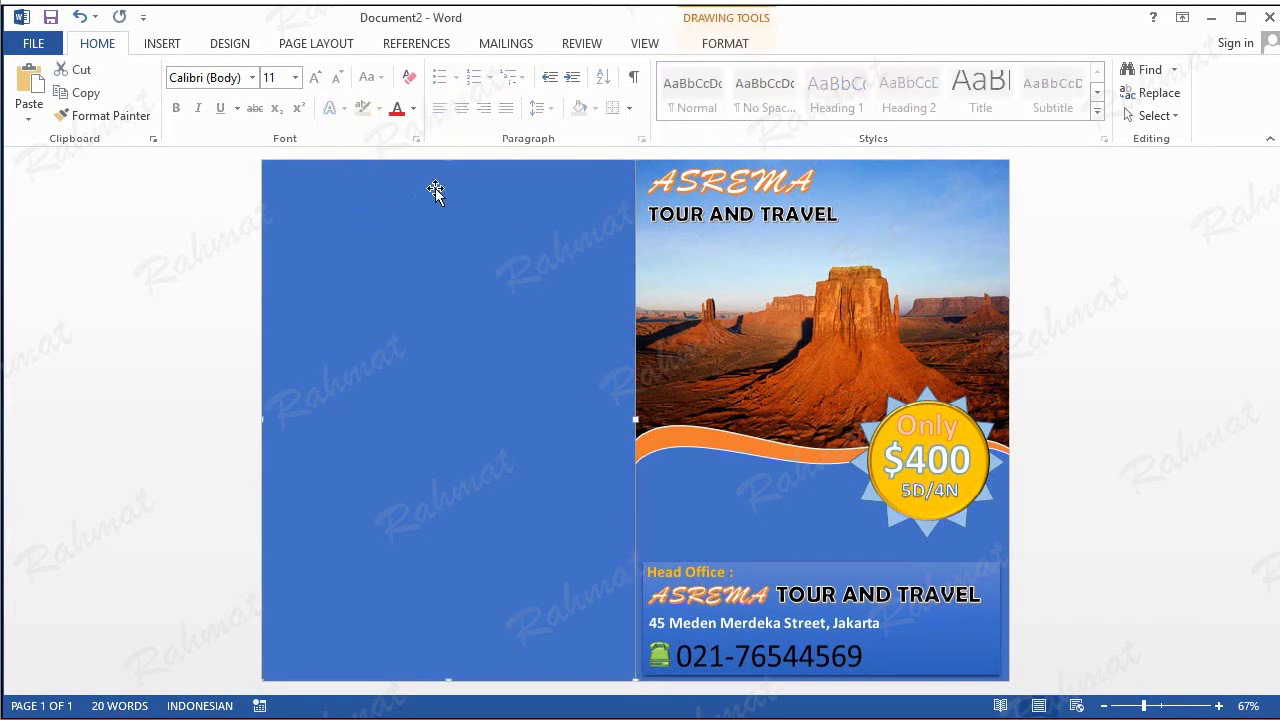
left_click(718, 45)
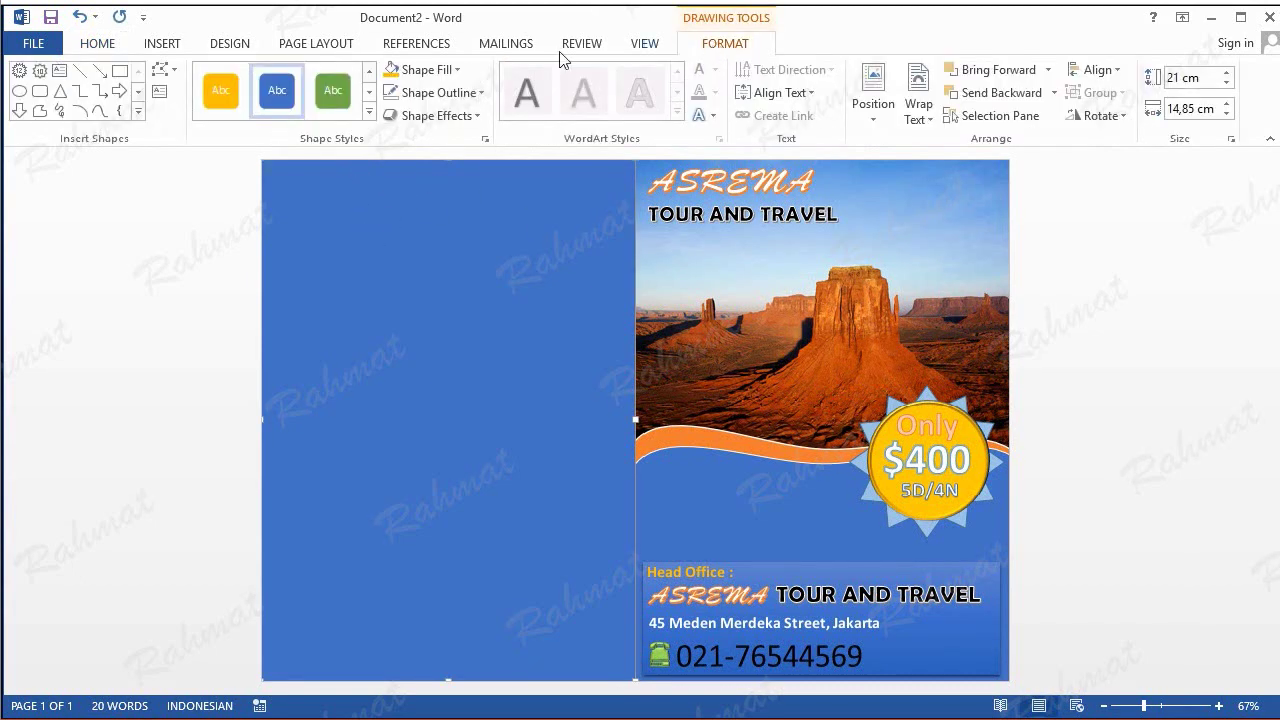
left_click(451, 72)
left_click(440, 244)
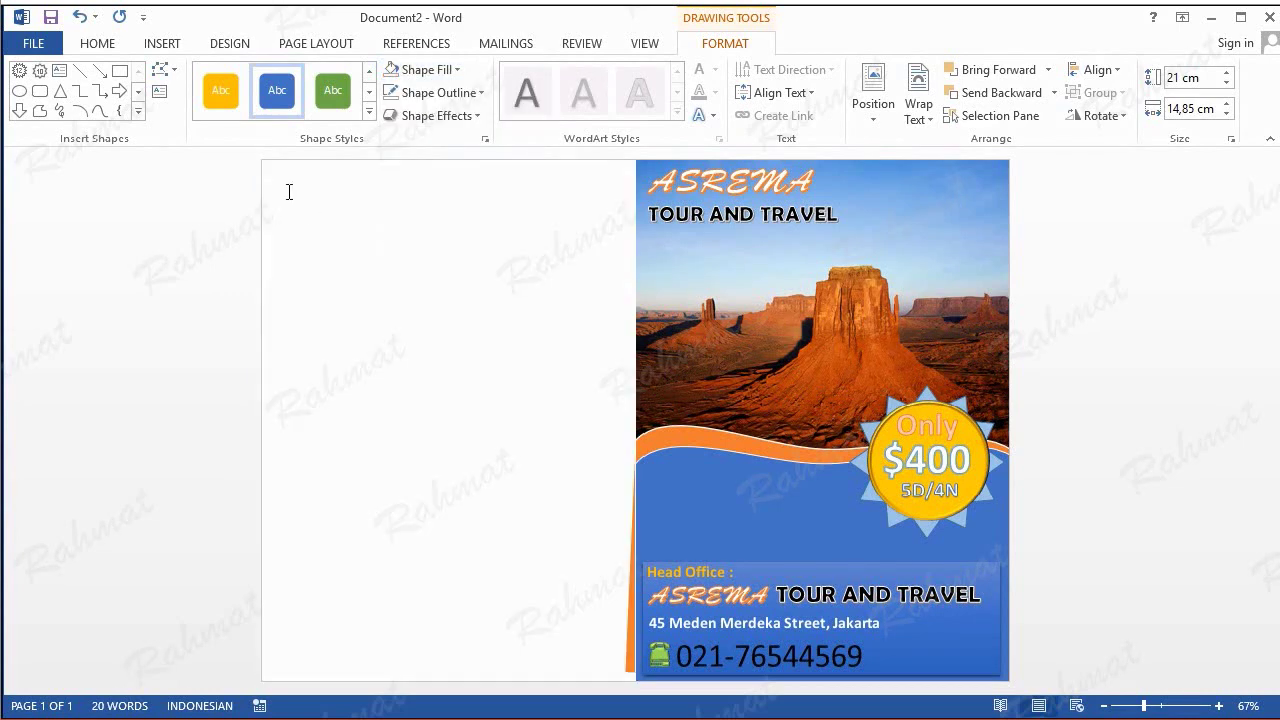
left_click(294, 183)
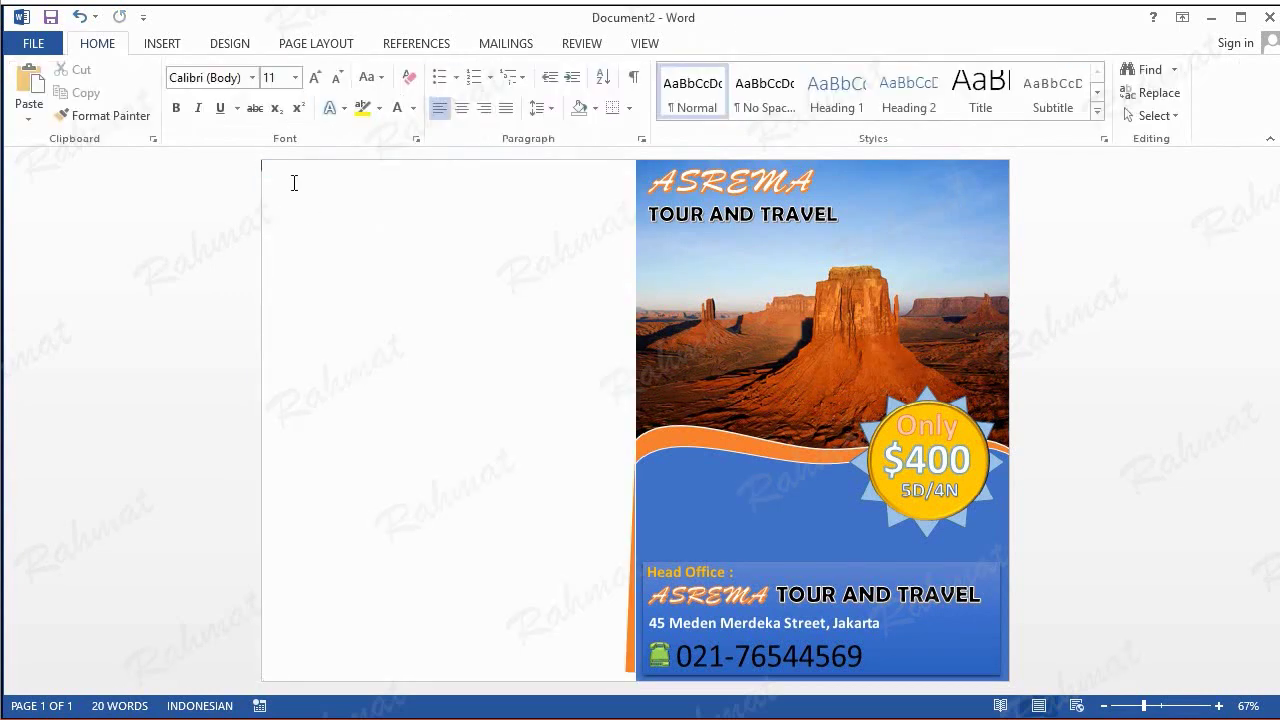
Step: Insert the Lighthouse picture from Sample Pictures
left_click(162, 45)
left_click(190, 105)
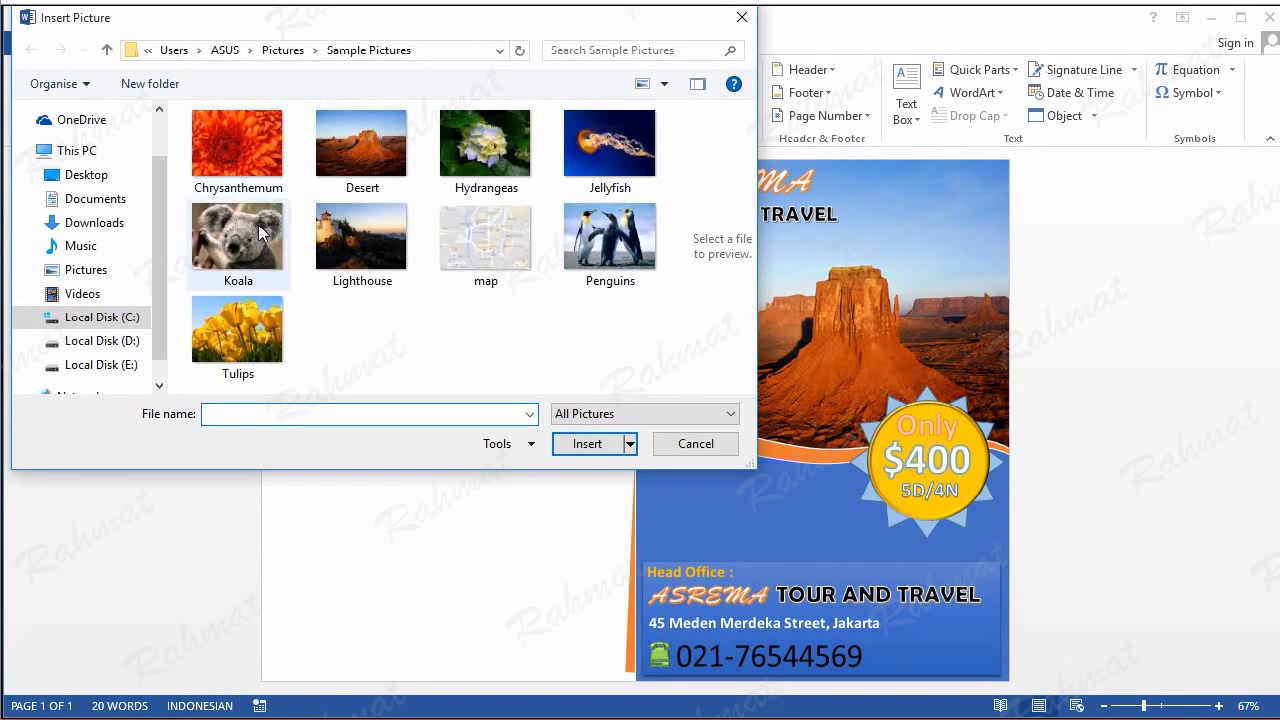
left_click(352, 236)
left_click(600, 448)
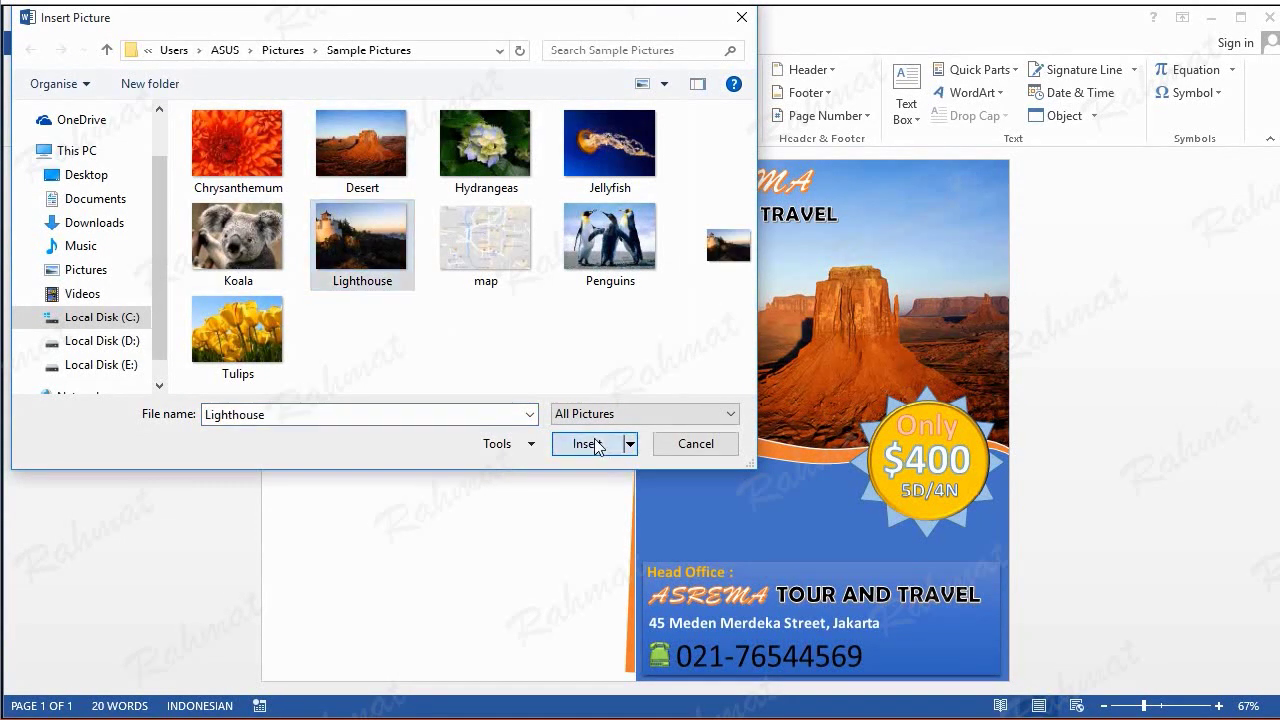
Step: Float the lighthouse photo in front of text and resize it to 2,67 cm tall
left_click(847, 108)
left_click(900, 284)
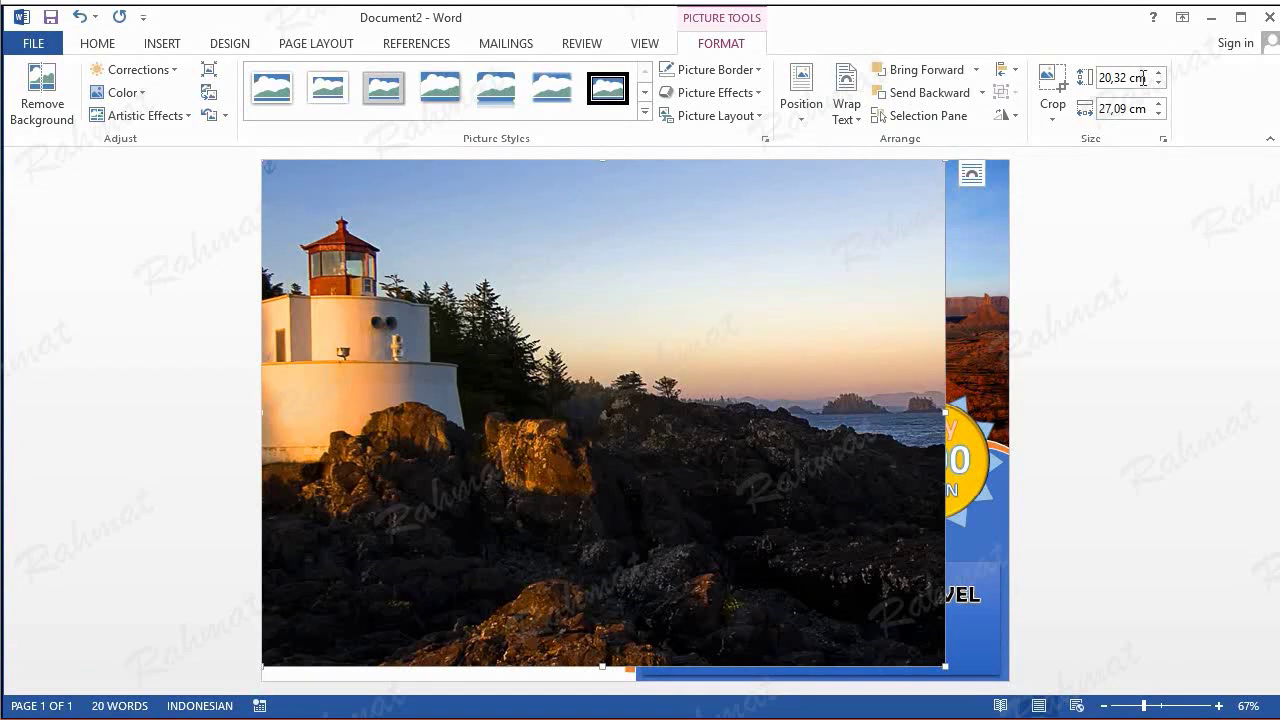
left_click(1162, 139)
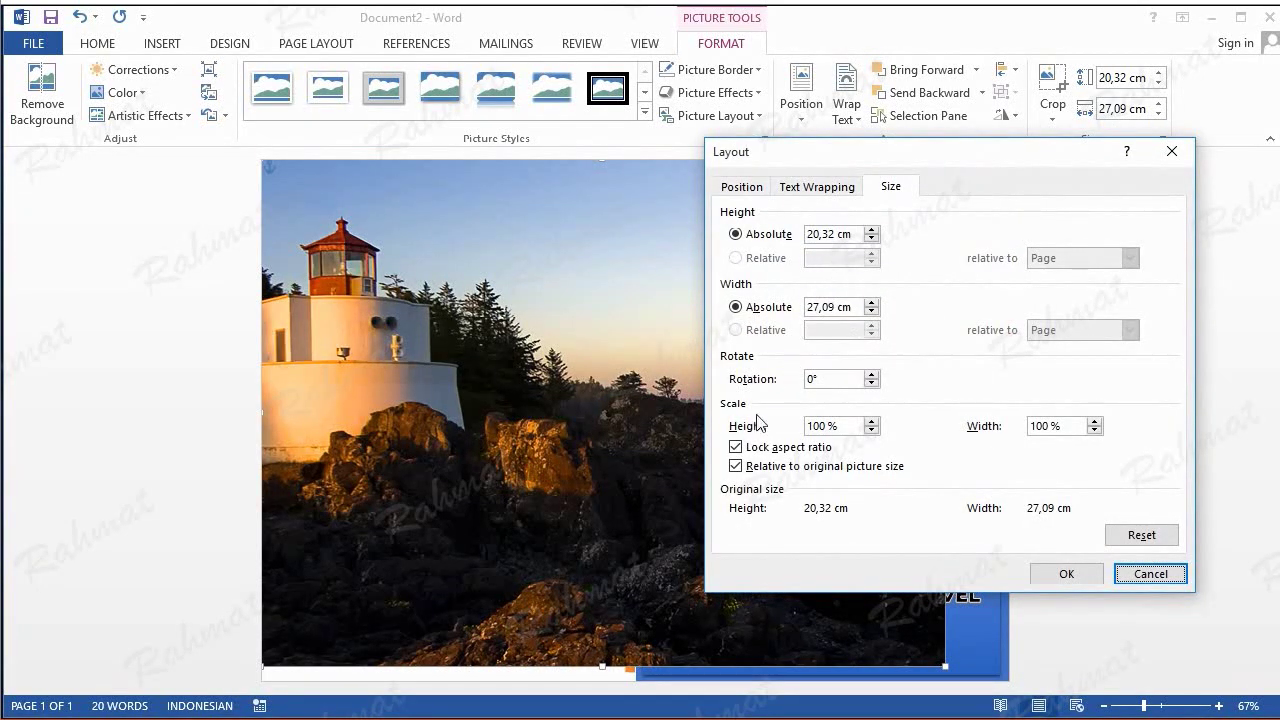
left_click(830, 236)
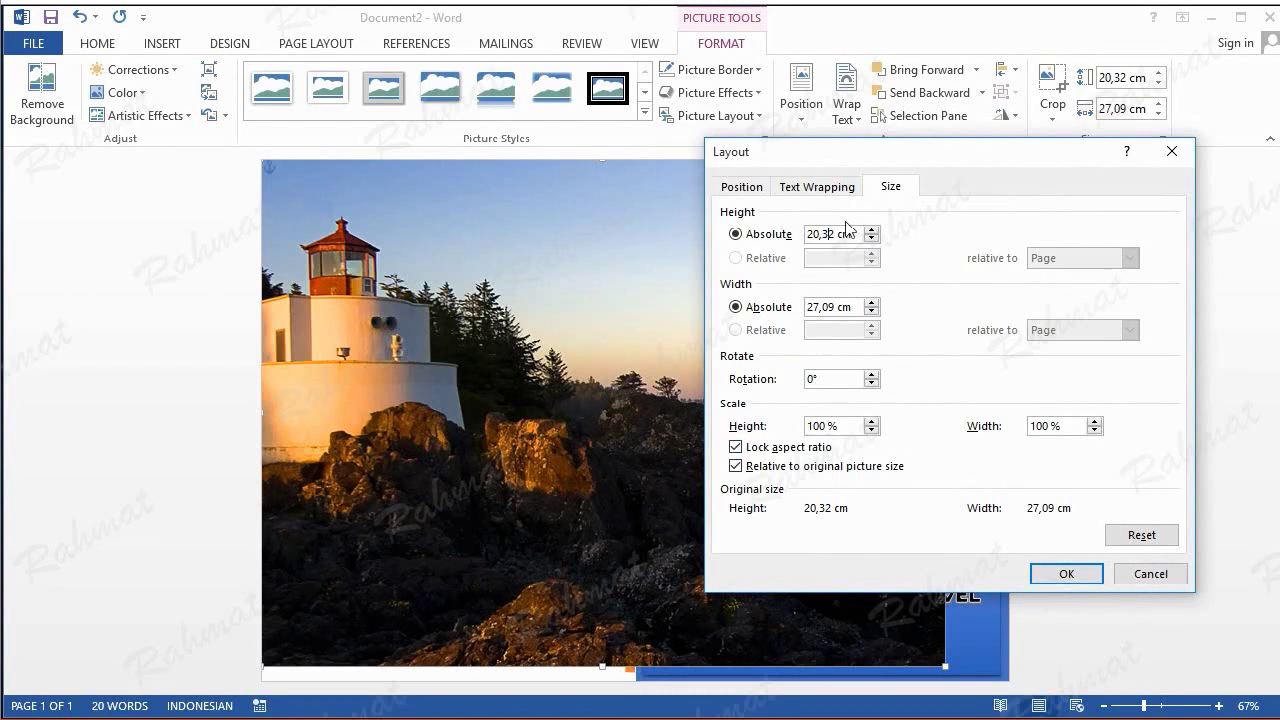
left_click_drag(832, 236, 758, 234)
type("2")
key("BackSpace")
left_click(815, 306)
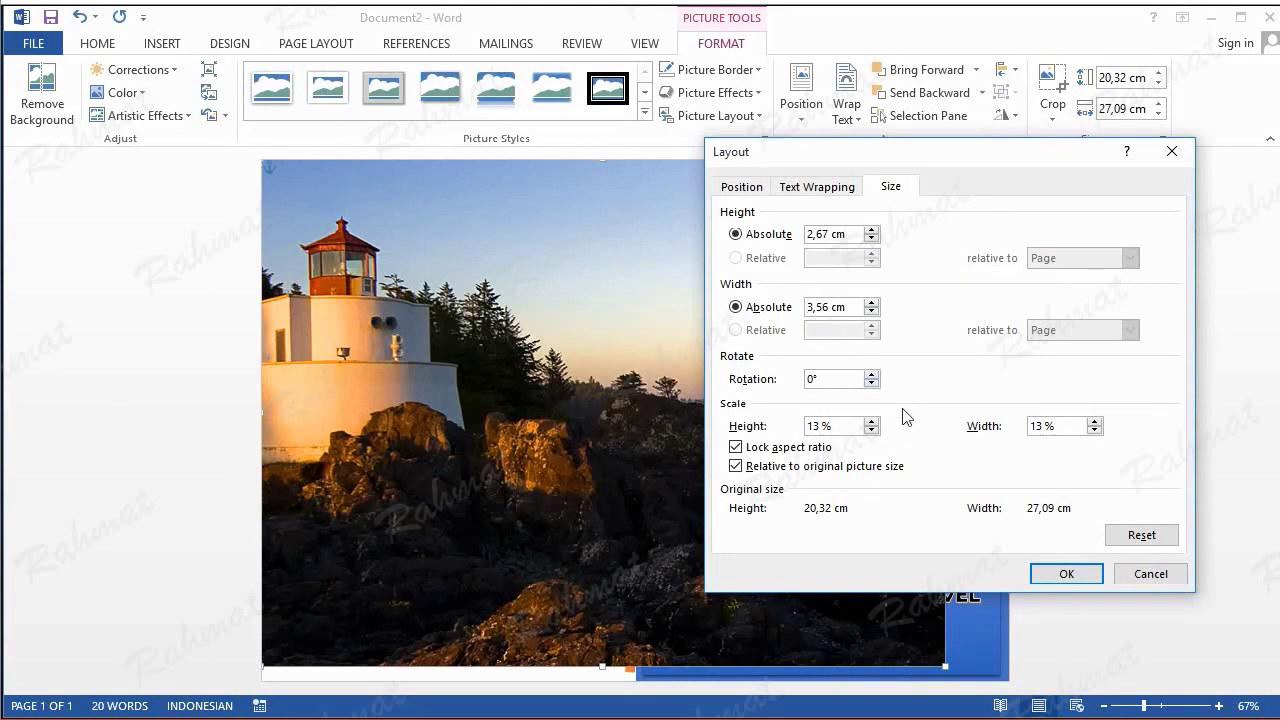
left_click(1068, 578)
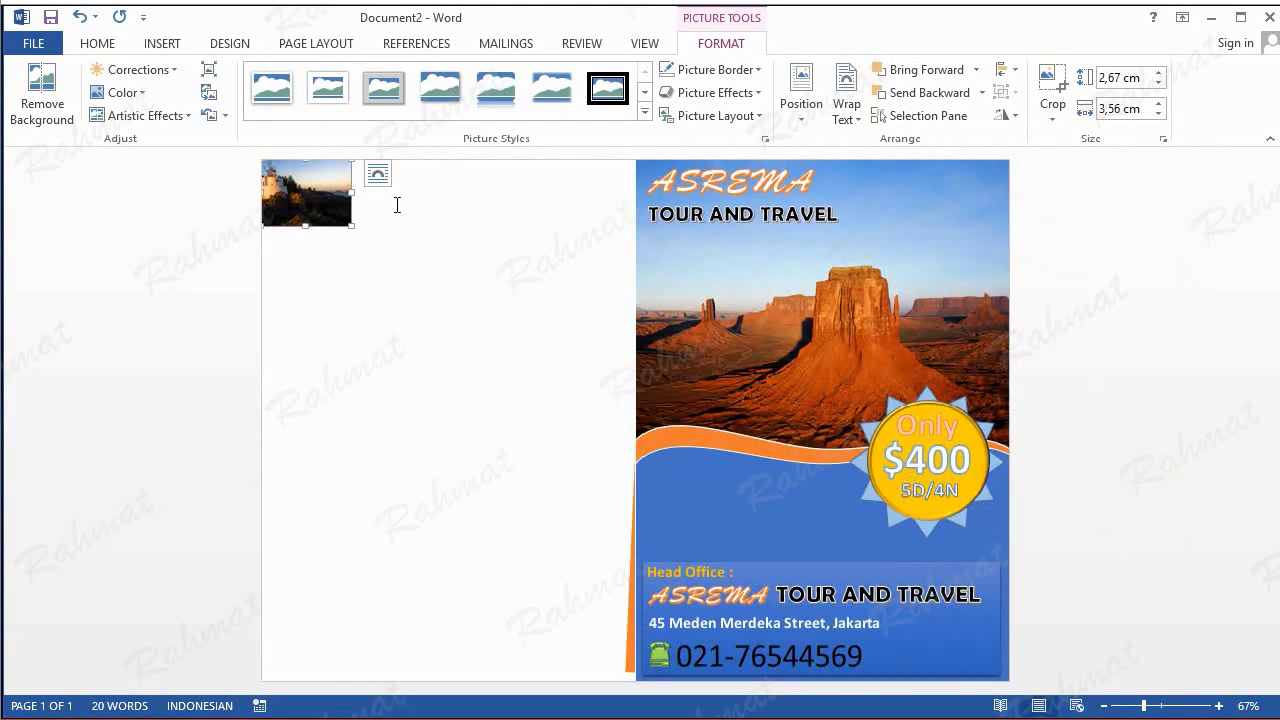
Step: Give the photo a rounded, shadowed picture style and move it onto the blue panel
left_click(645, 111)
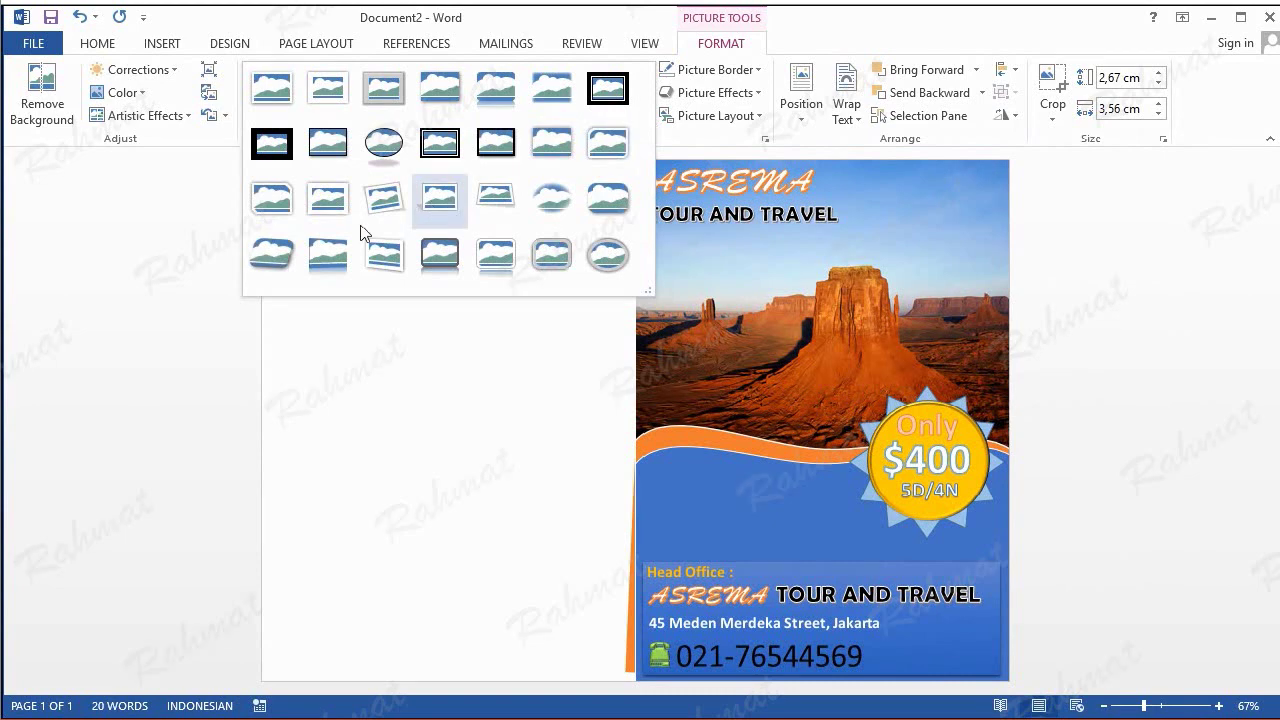
left_click(272, 250)
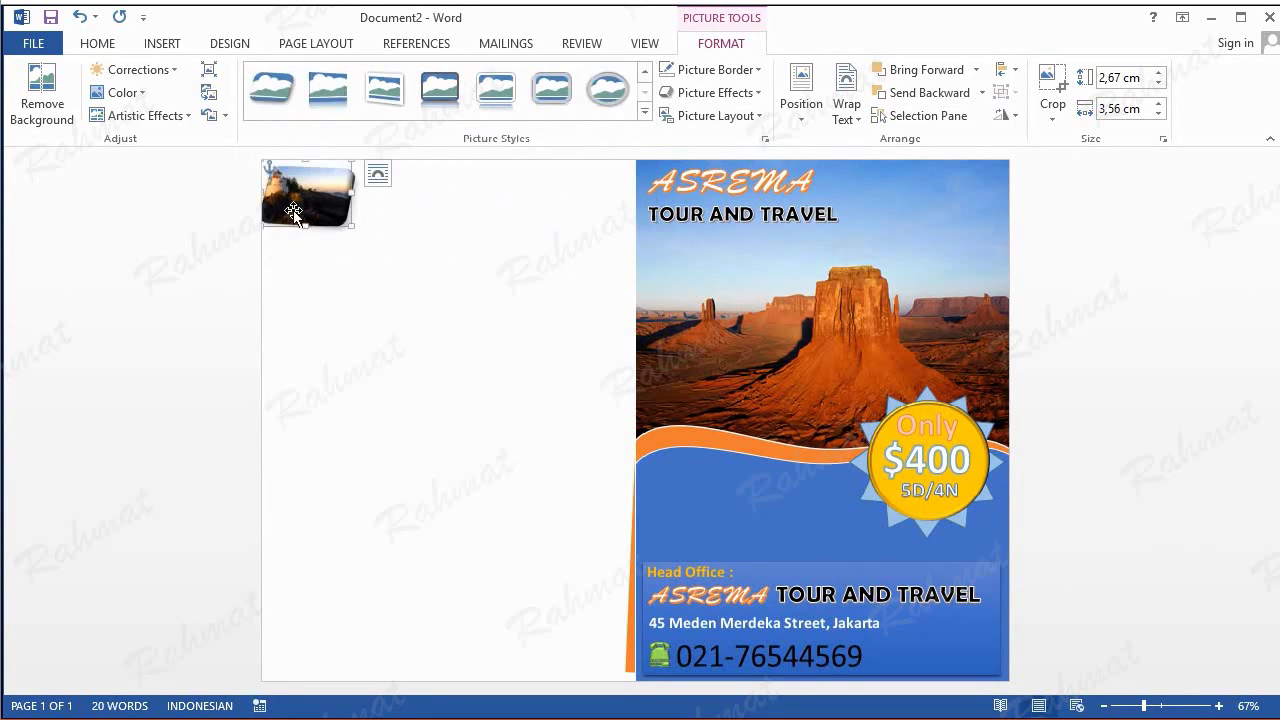
mouse_move(297, 200)
left_mouse_down()
mouse_move(477, 316)
mouse_move(697, 501)
left_mouse_up()
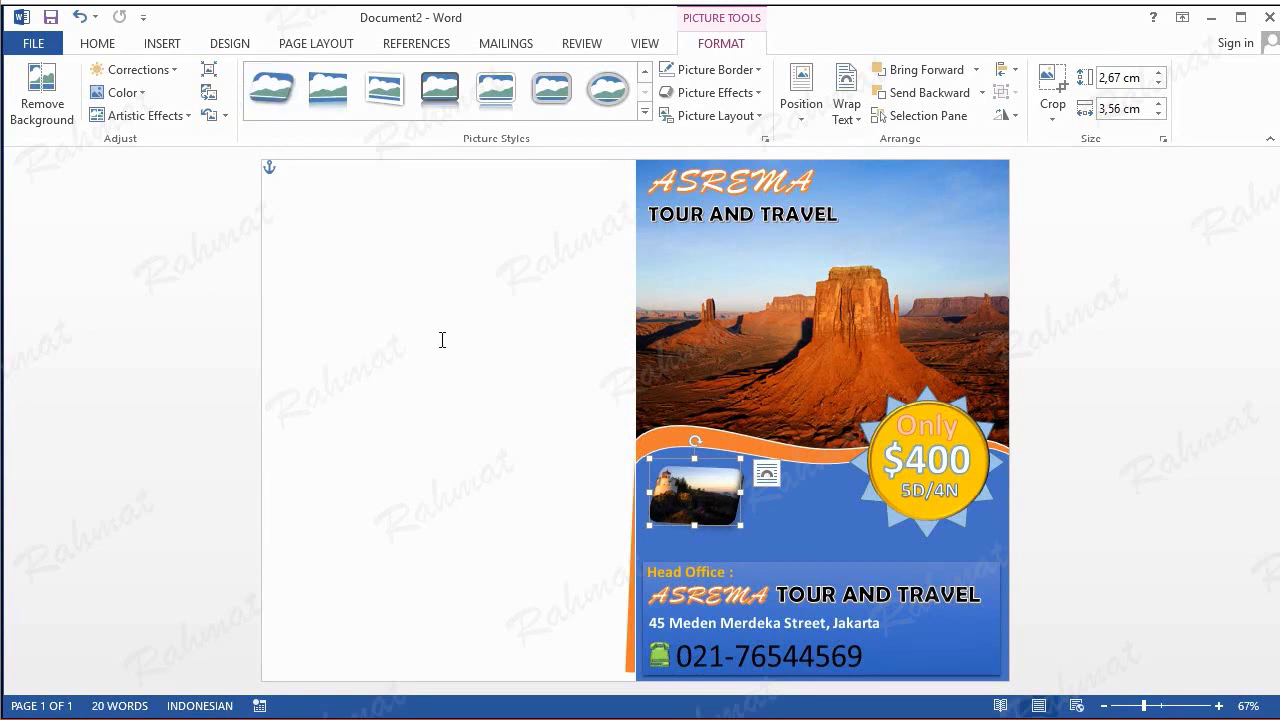
Step: Insert the Penguins sample picture
left_click(484, 275)
left_click(162, 44)
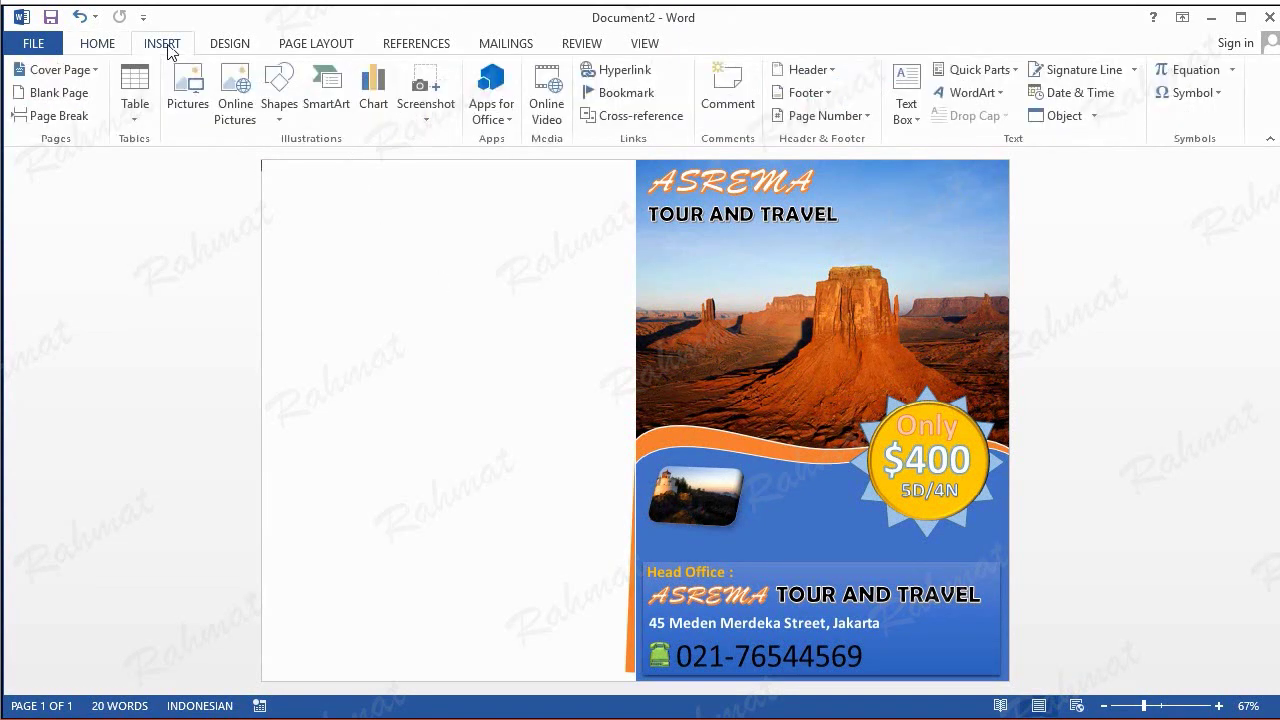
left_click(195, 99)
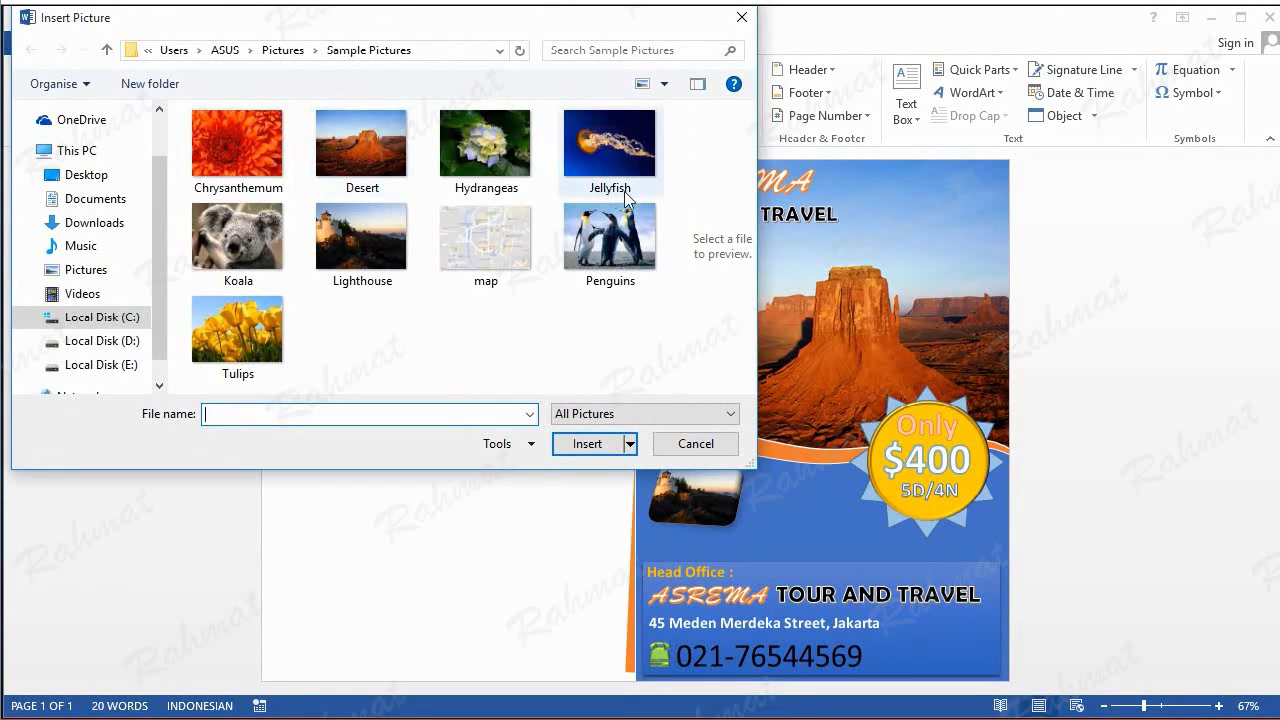
left_click(609, 238)
left_click(590, 452)
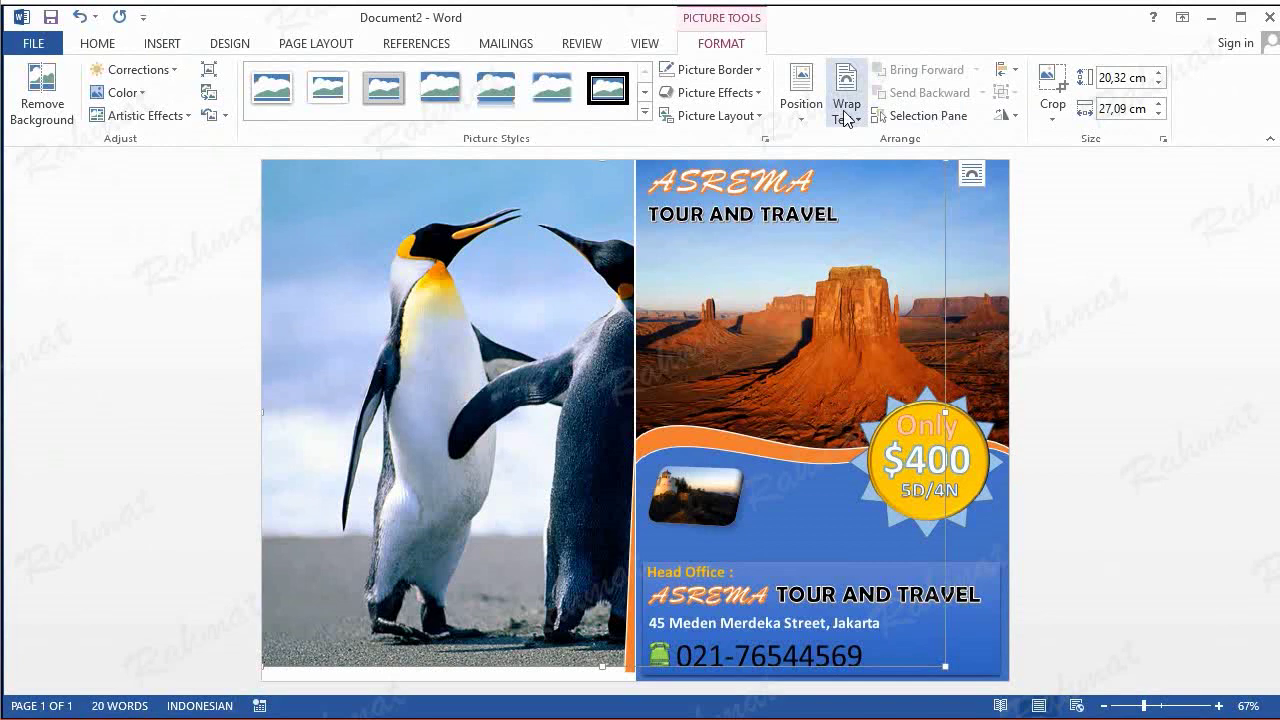
Step: Float the penguins in front of text, shrink to 1,65 × 2,2 cm, tilt-style it beside the lighthouse
left_click(846, 110)
left_click(922, 286)
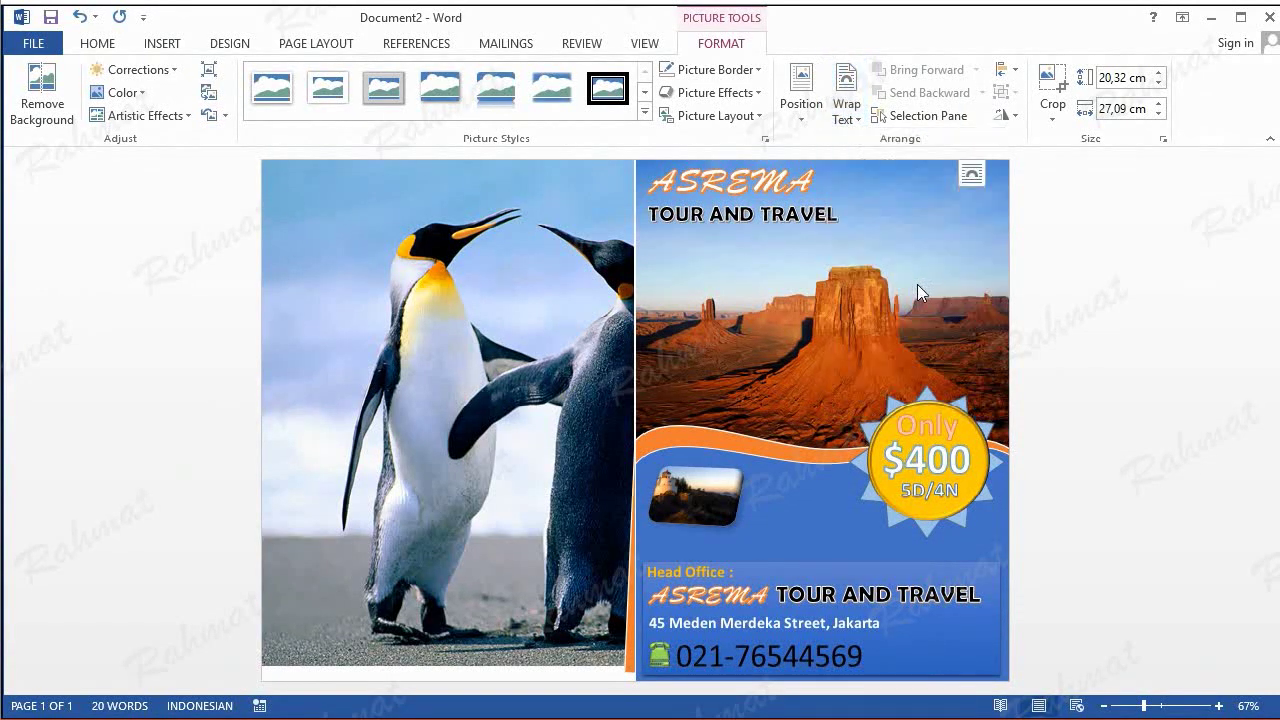
left_click(1163, 140)
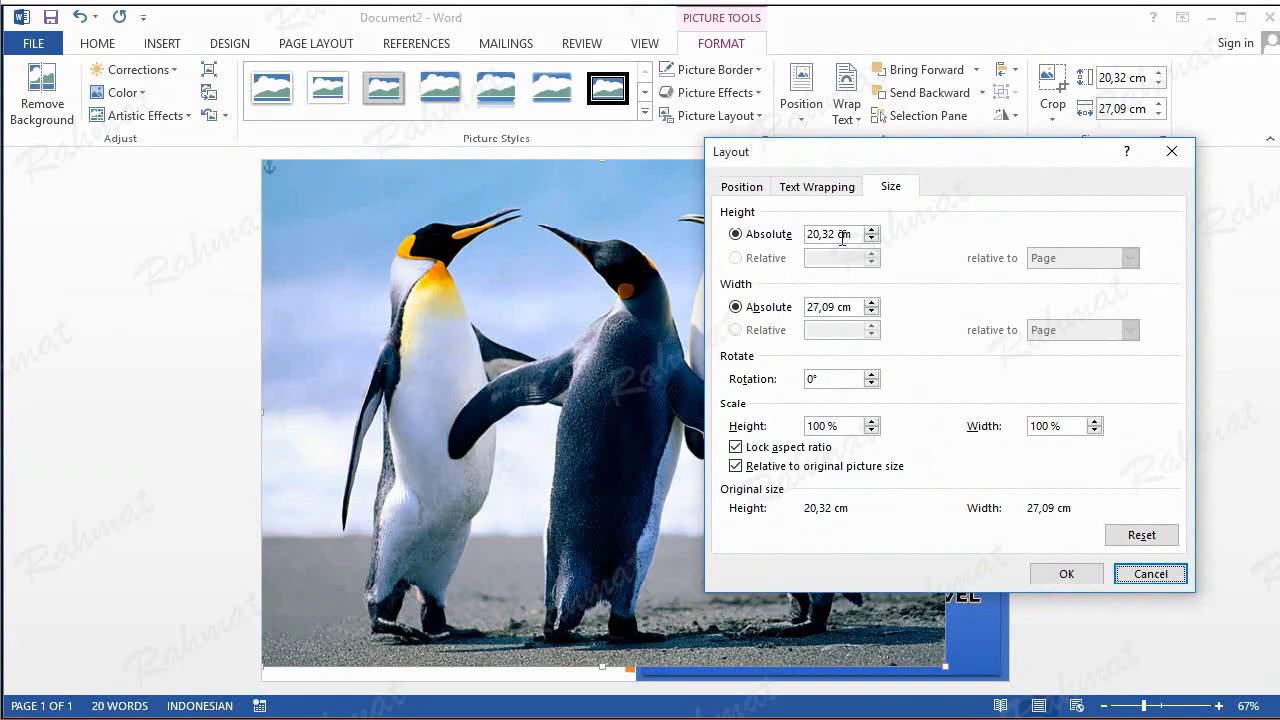
left_click_drag(840, 234, 791, 234)
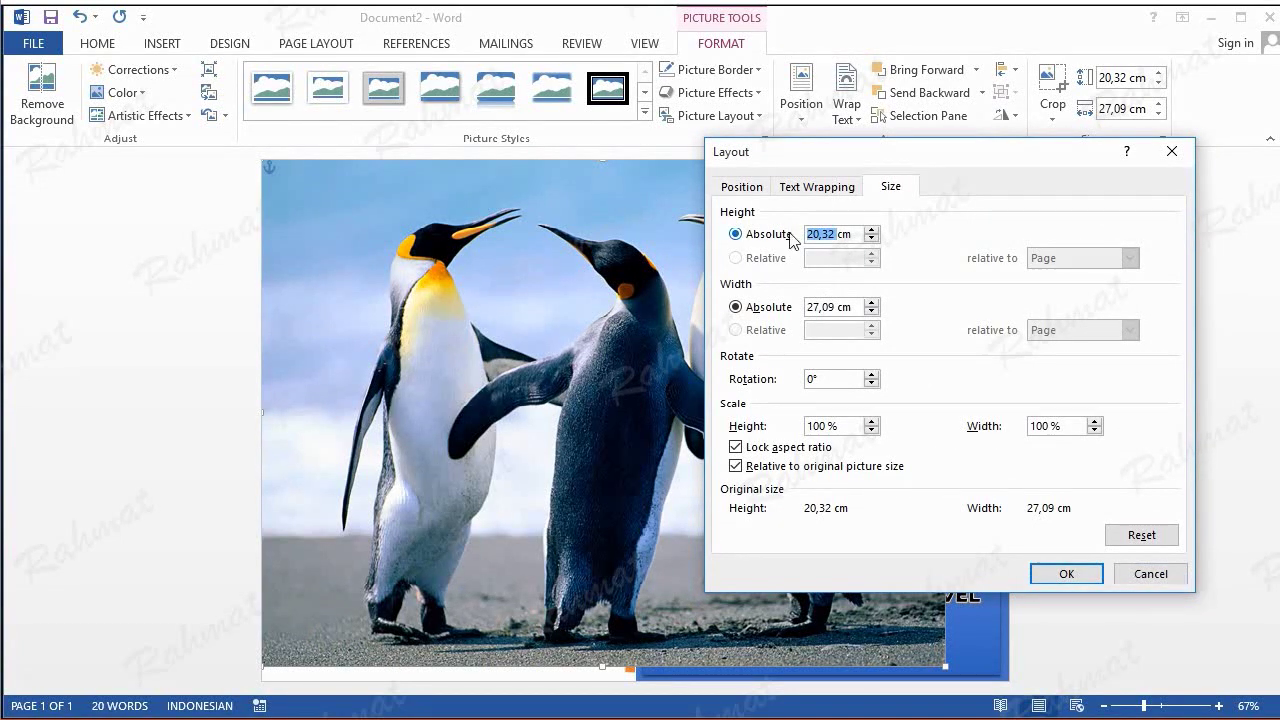
type("1")
key("Return")
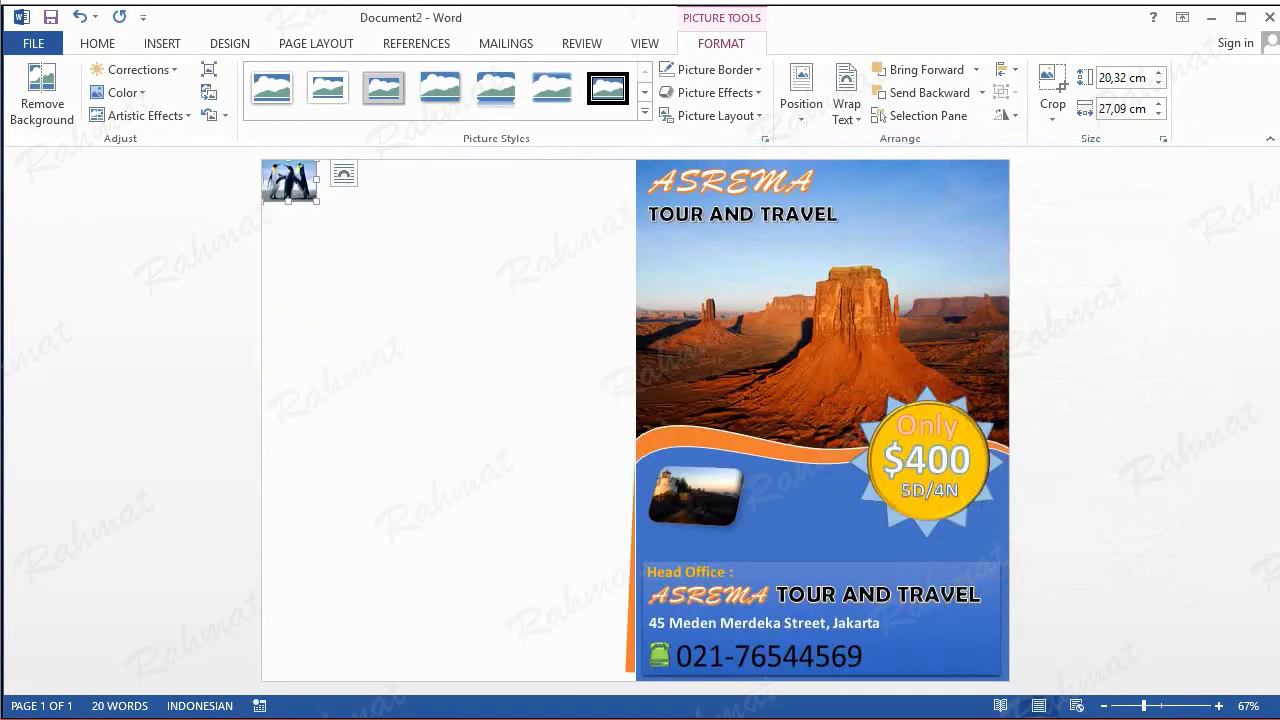
left_click(645, 112)
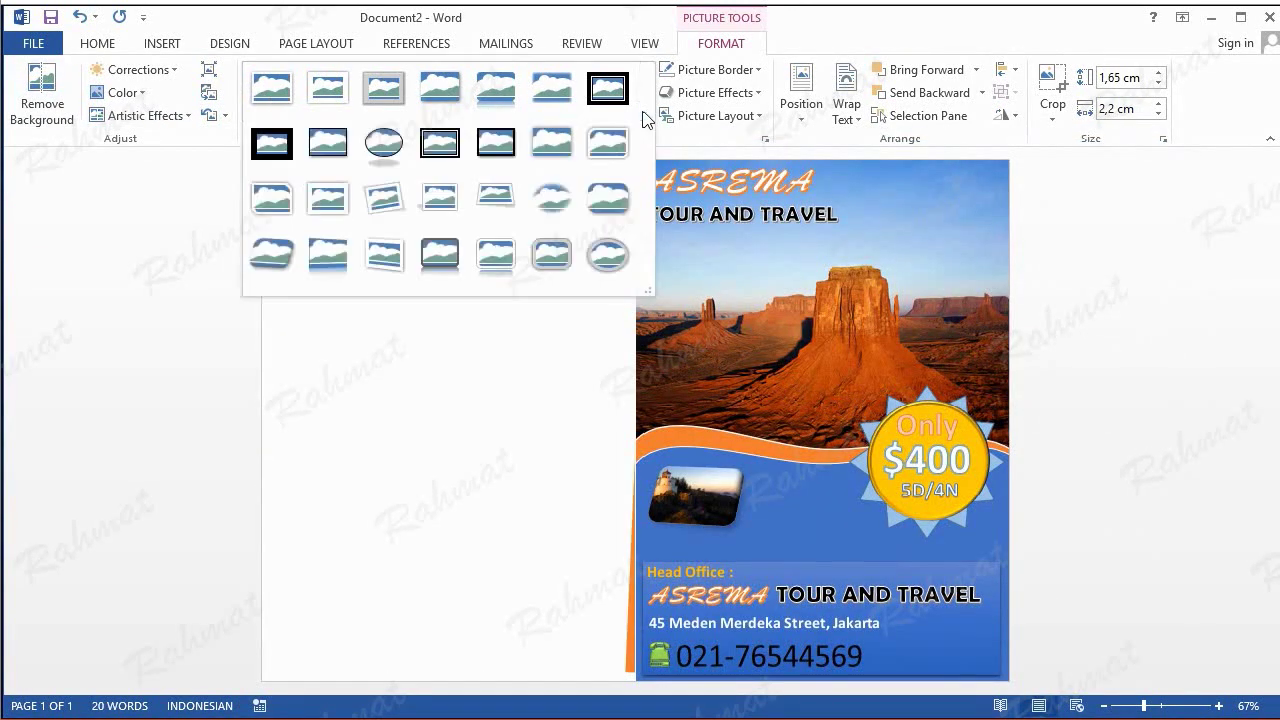
left_click(277, 254)
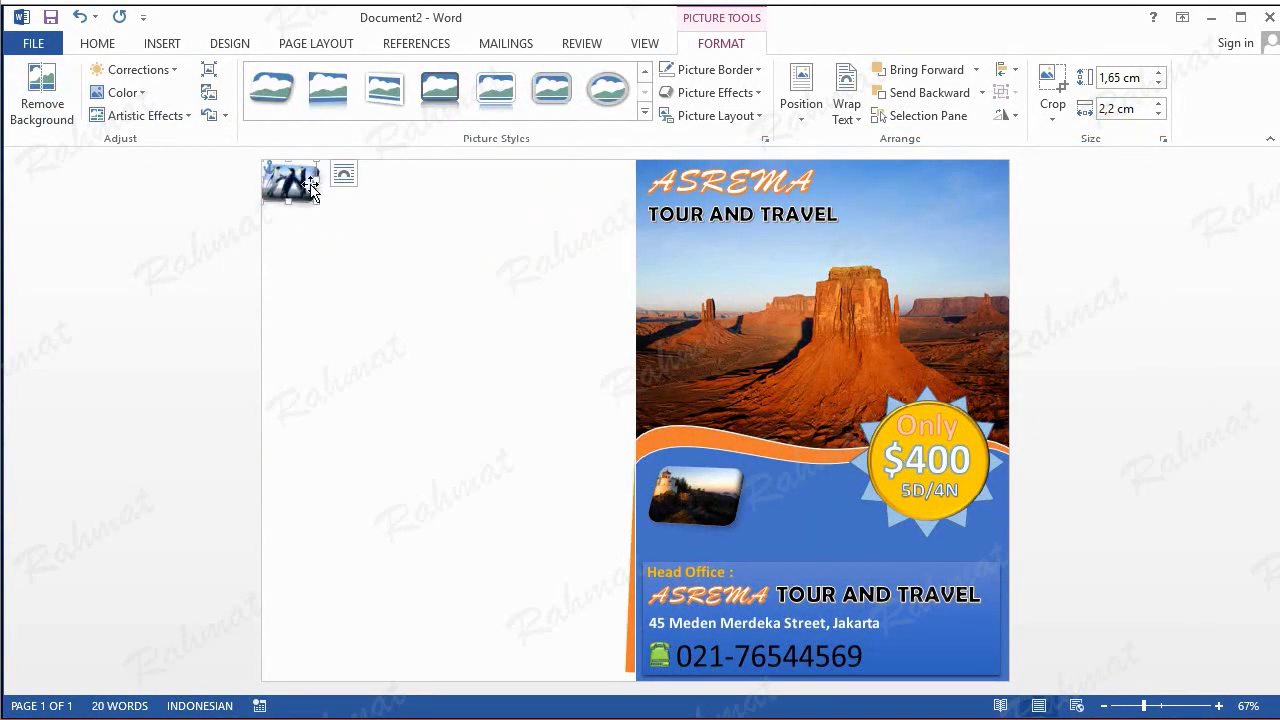
mouse_move(290, 185)
left_mouse_down()
mouse_move(760, 498)
mouse_move(786, 529)
left_mouse_up()
Step: Insert the Koala sample picture
left_click(440, 268)
left_click(162, 44)
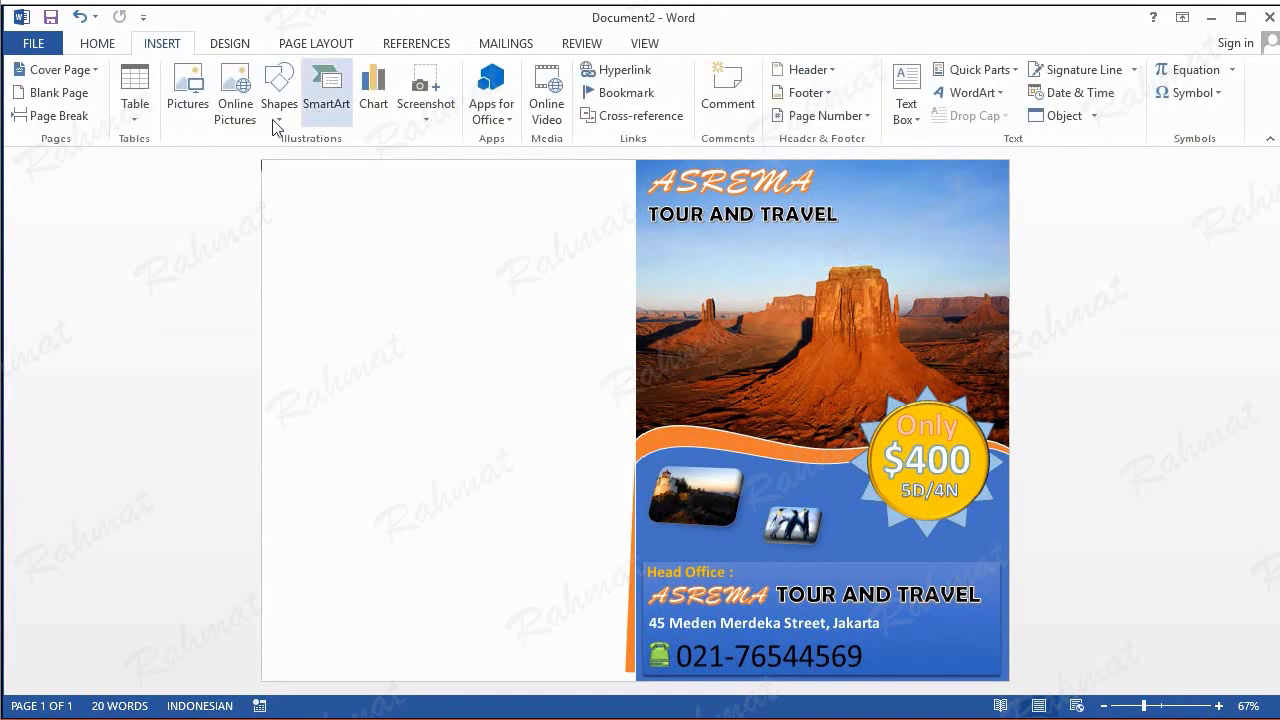
left_click(188, 100)
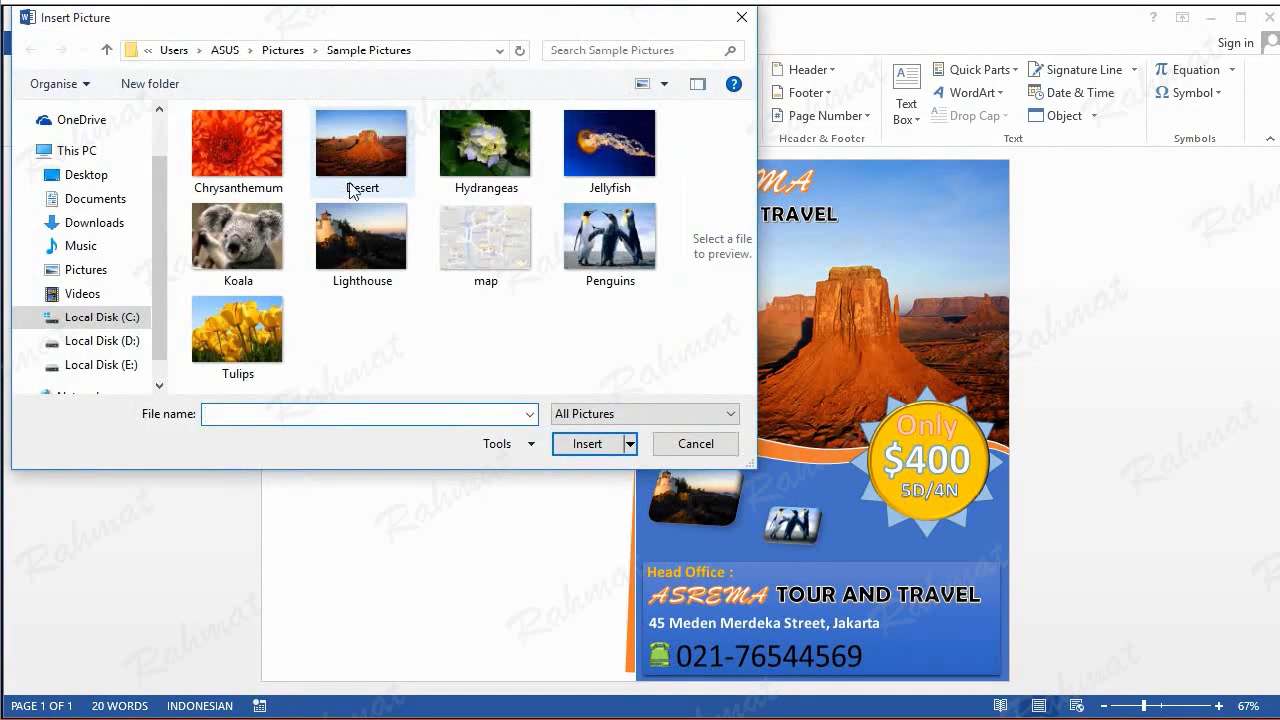
left_click(237, 240)
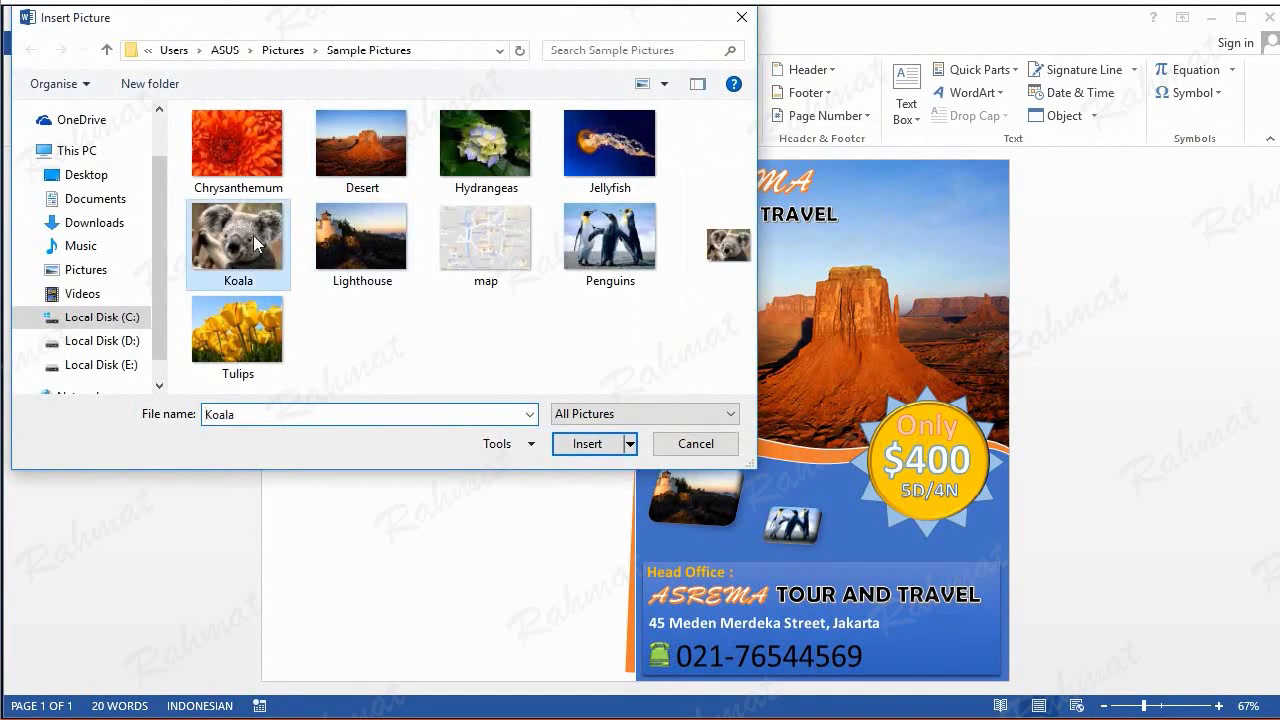
left_click(590, 446)
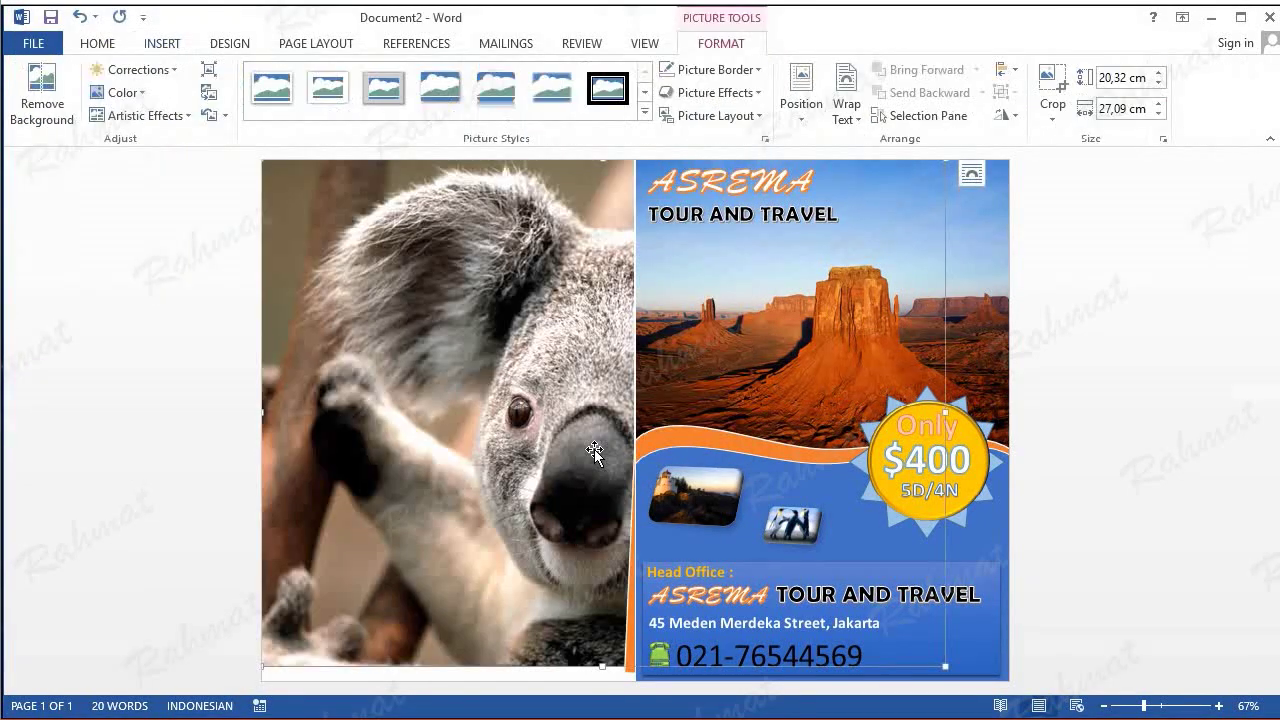
Step: Float the koala in front of text, shrink it to 1,44 × 1,92 cm, and apply a framed style
left_click(848, 110)
left_click(876, 286)
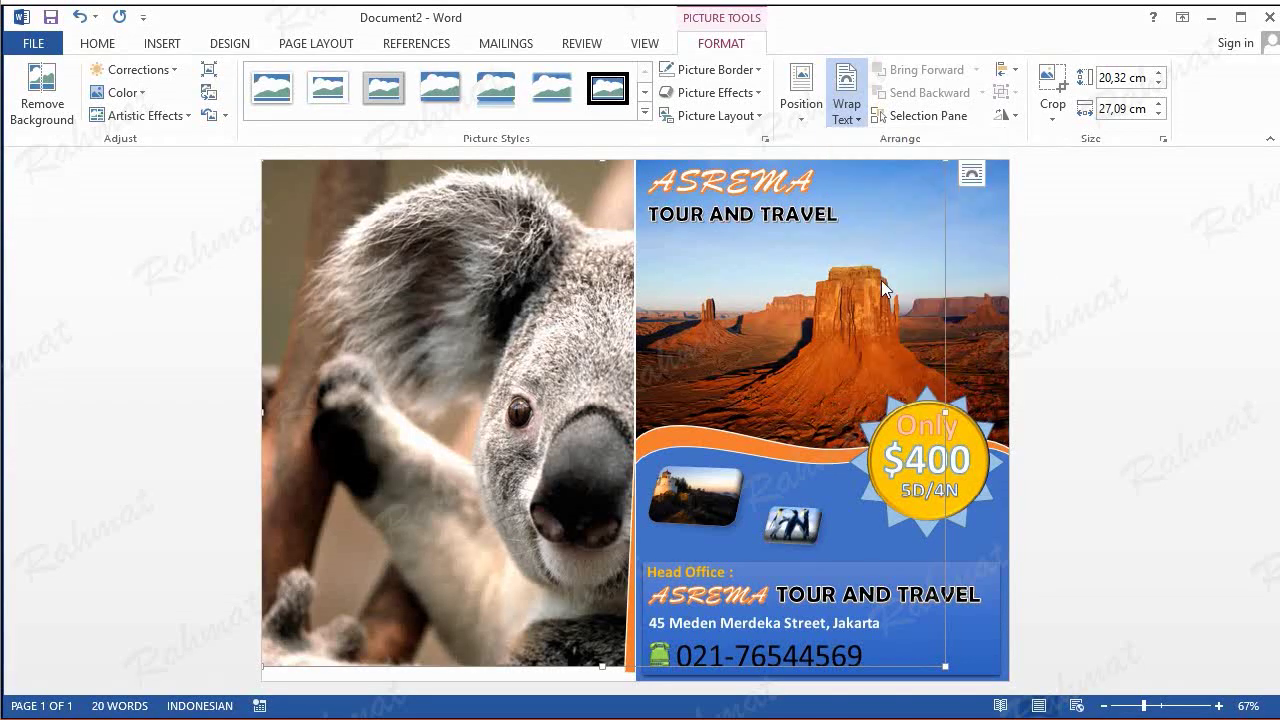
left_click(1128, 77)
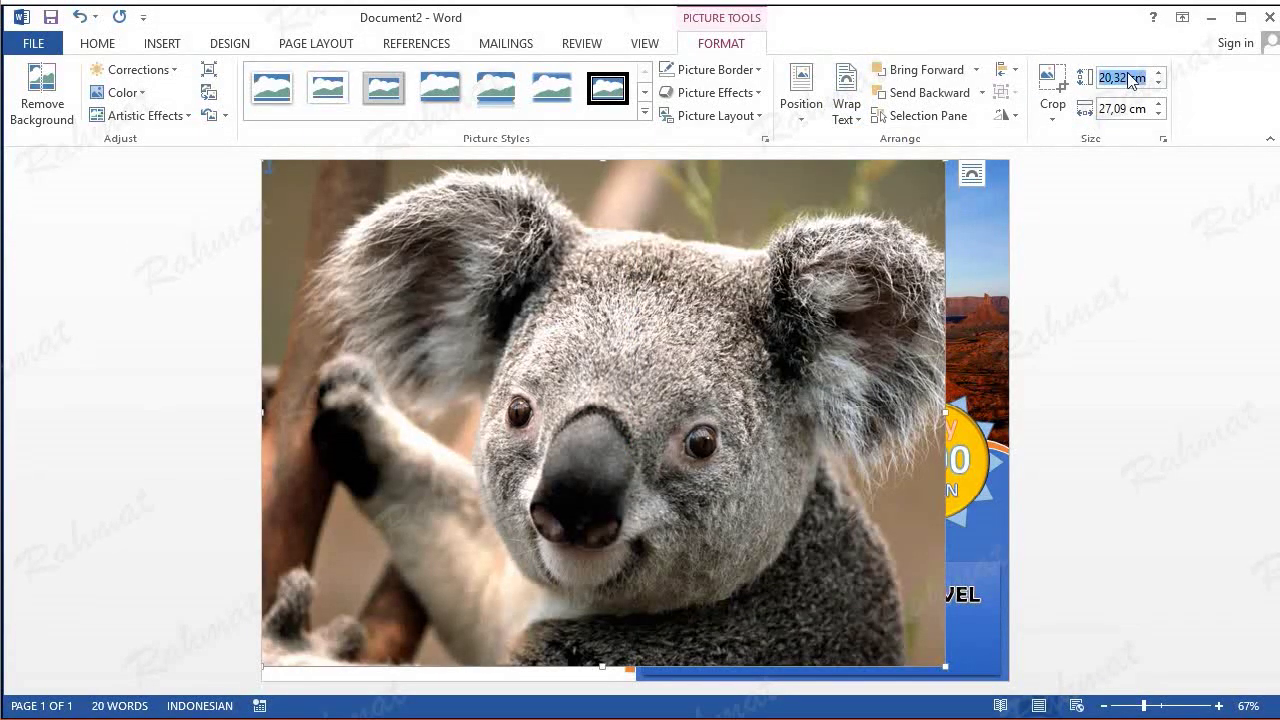
left_click_drag(1131, 82, 1094, 80)
type("1")
key("Return")
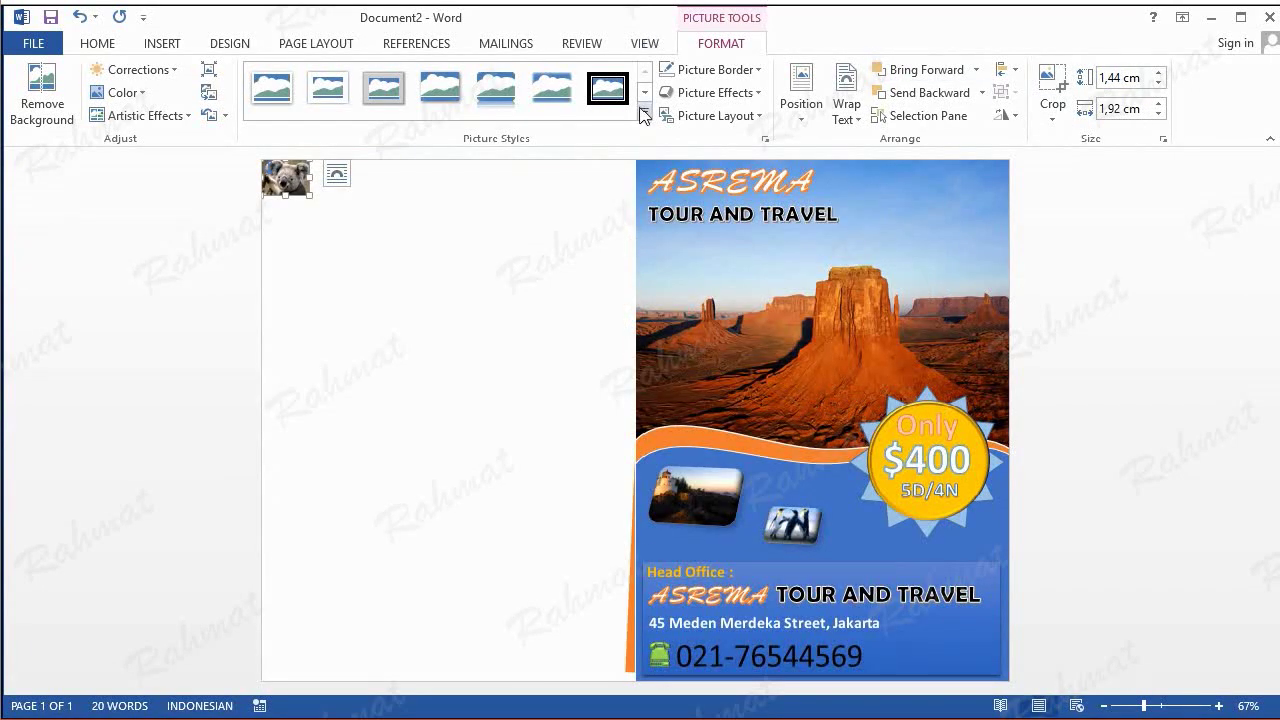
left_click(645, 112)
left_click(282, 262)
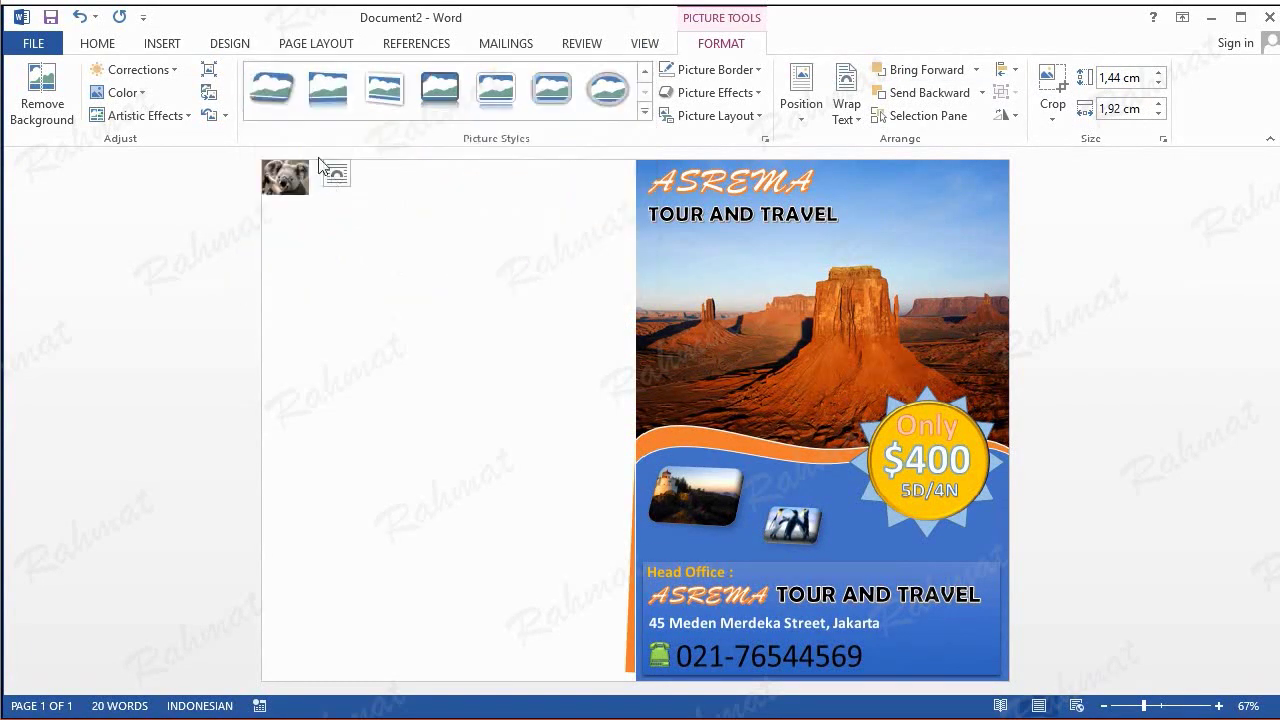
Step: Position the koala above Head Office beside the penguins, then nudge the penguin picture up
left_click_drag(287, 186, 897, 566)
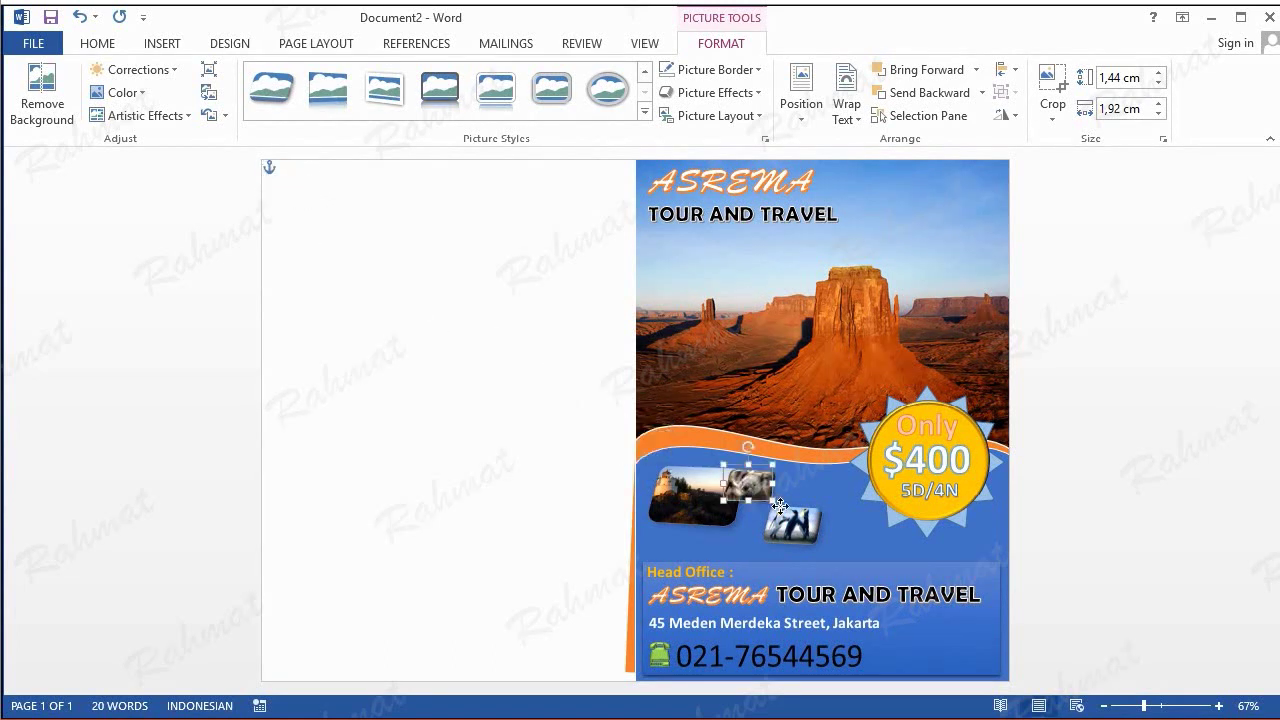
left_click_drag(897, 566, 866, 566)
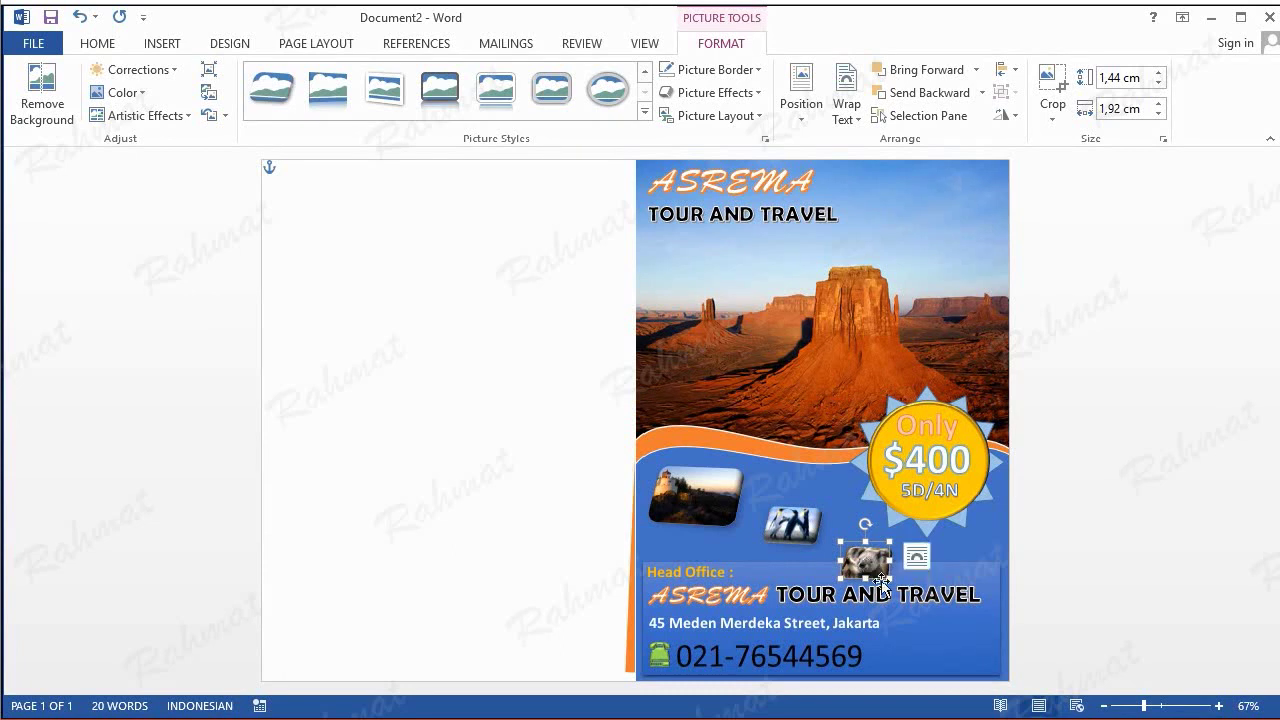
key("Left")
key("Up")
key("Up")
key("Up")
key("Up")
key("Right")
key("Right")
key("Up")
key("Left")
key("Left")
key("Left")
key("Left")
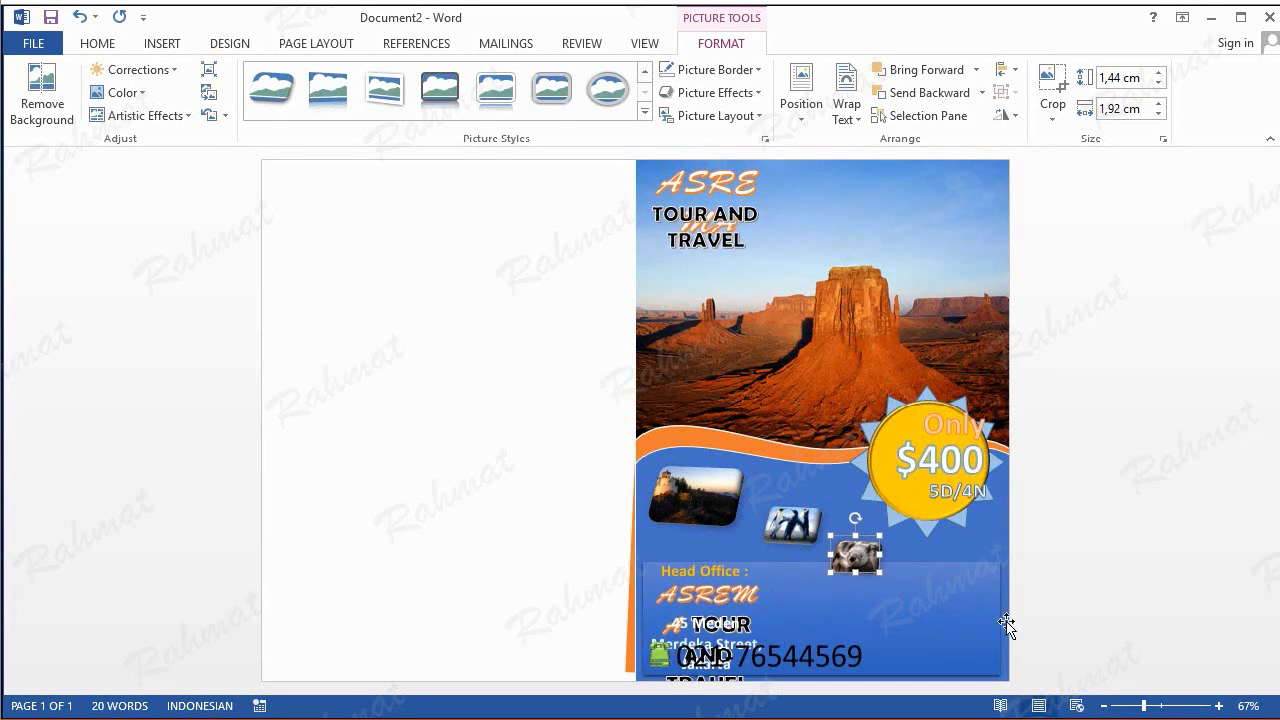
left_click(805, 520)
key("Left")
key("Left")
key("Up")
key("Left")
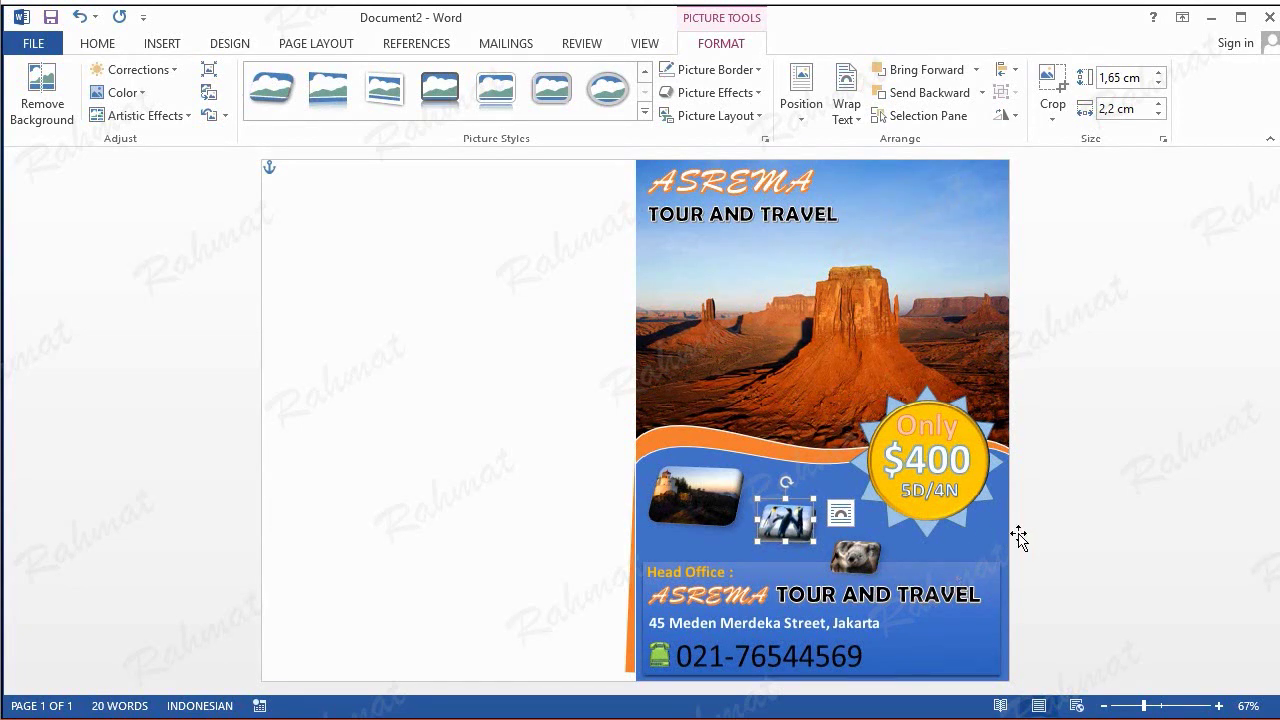
Step: Give the blank rectangle on the flyer's left half the blue theme shape style
left_click(1041, 555)
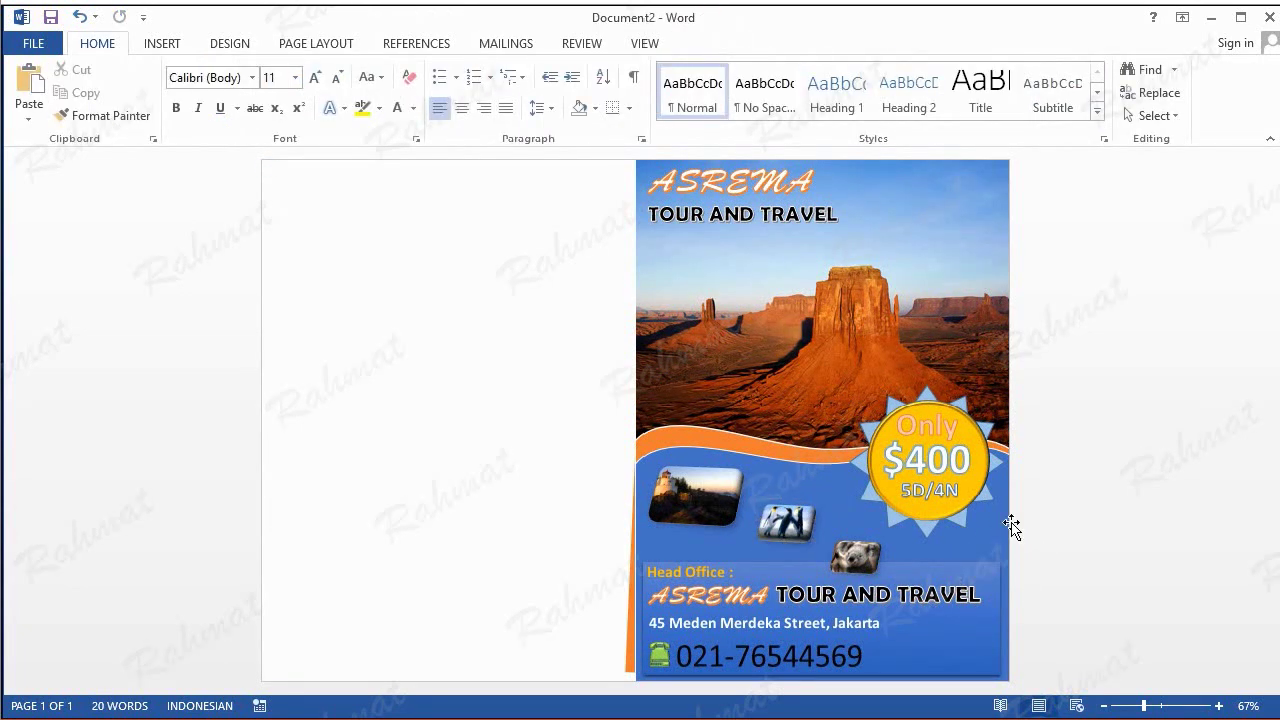
left_click(528, 165)
left_click(724, 44)
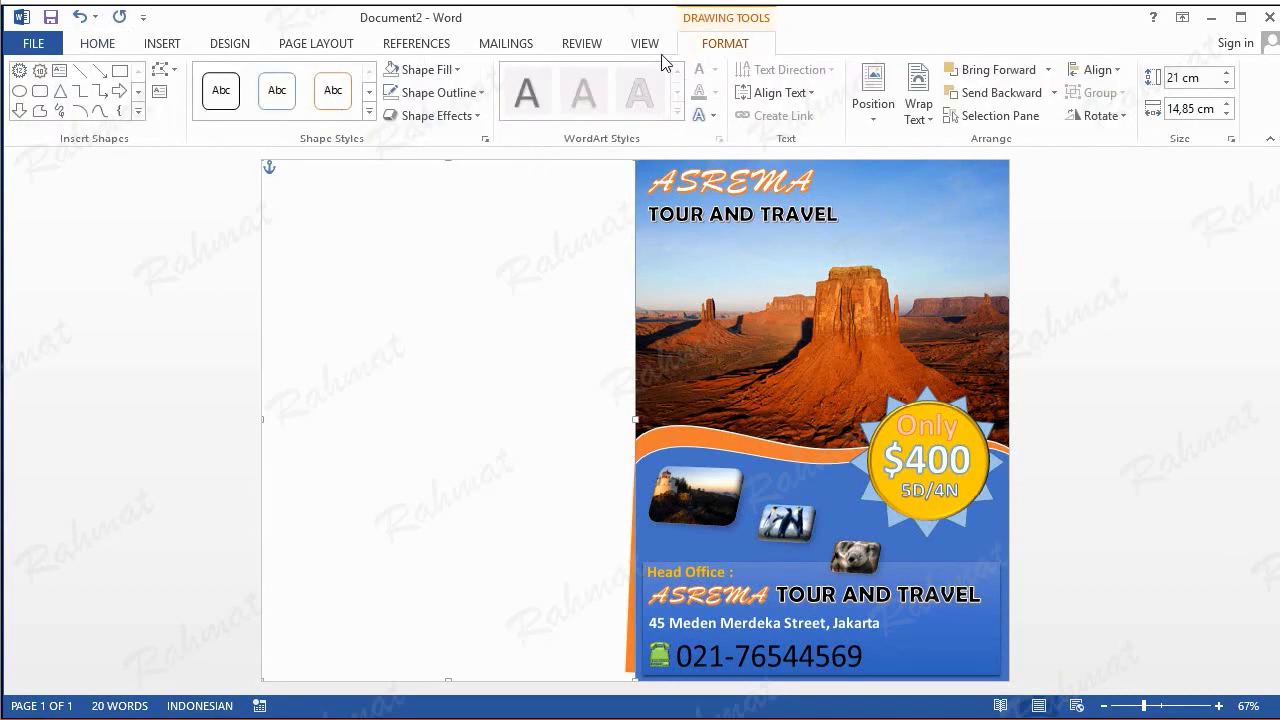
left_click(369, 112)
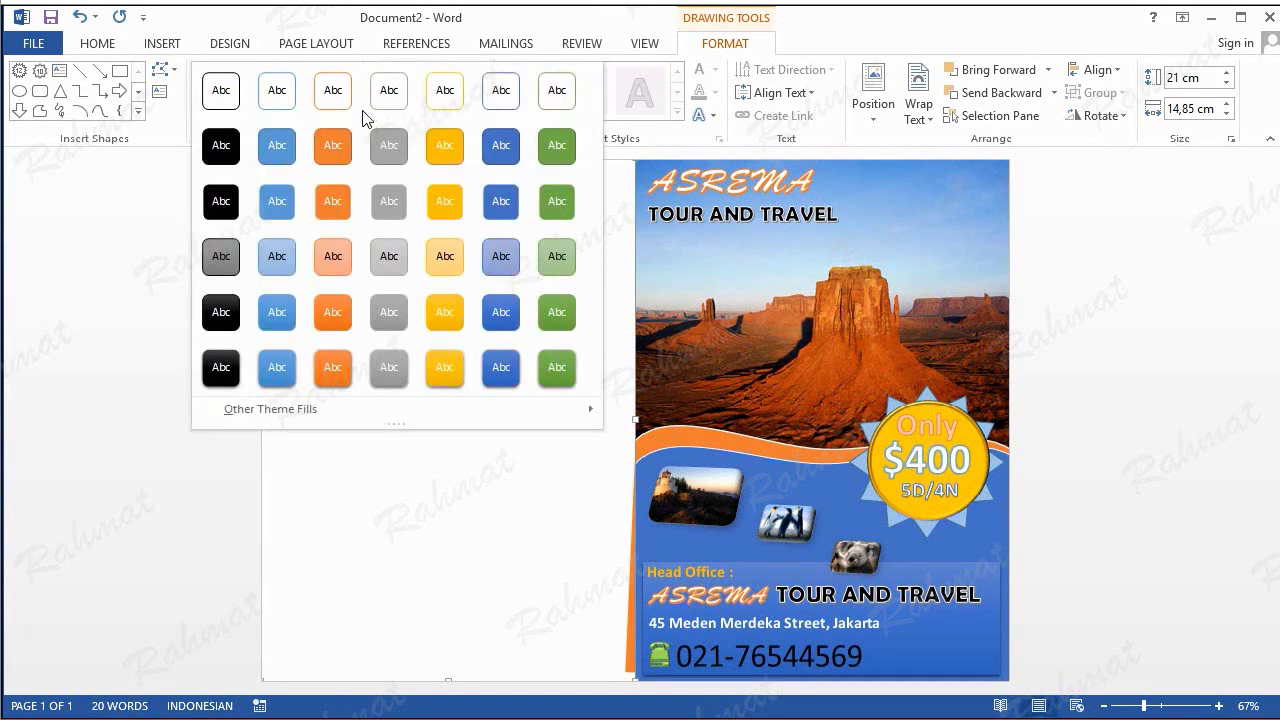
left_click(503, 203)
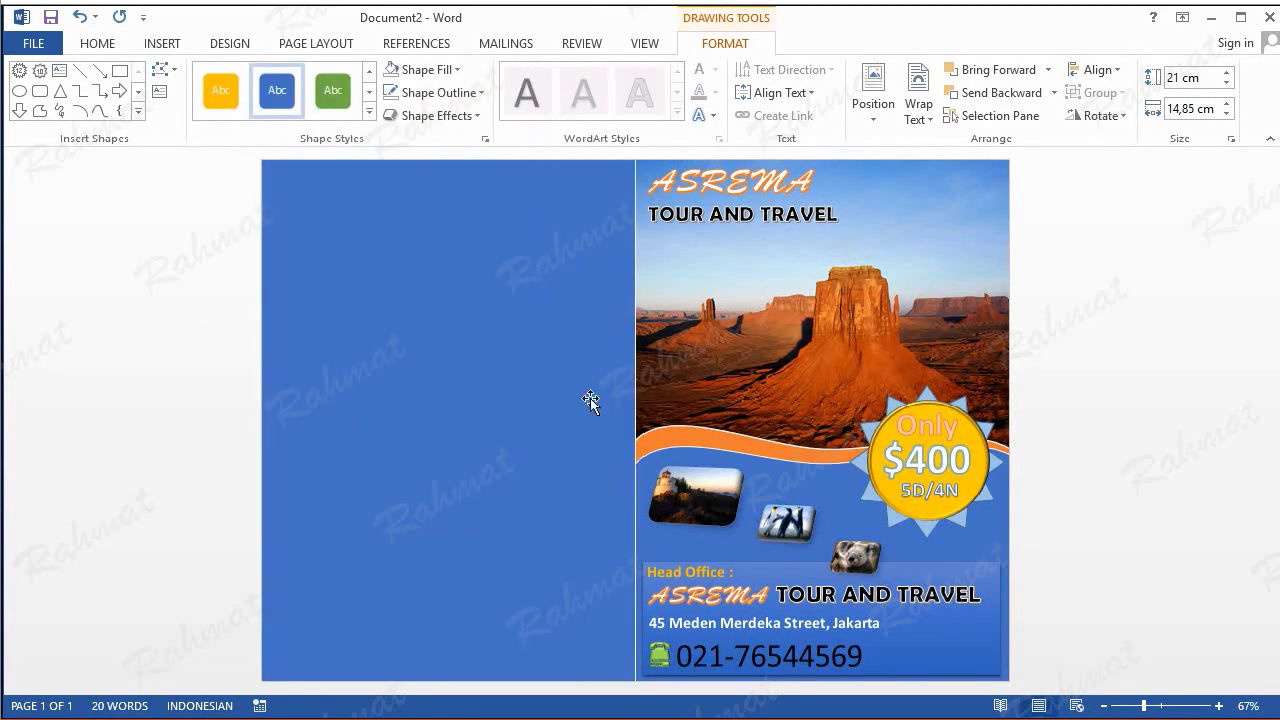
left_click(1128, 443)
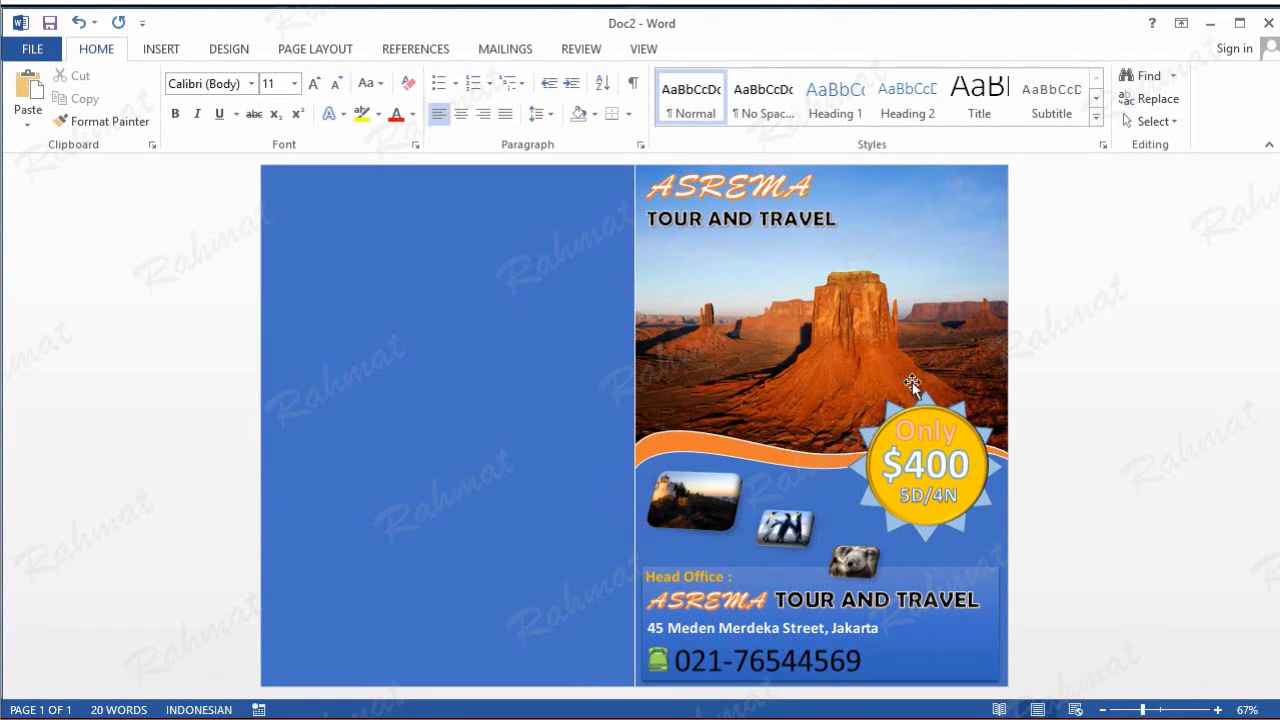
Step: Minimize the Doc2 flyer and nudge tabel2's branch-office table slightly lower
left_click(1201, 33)
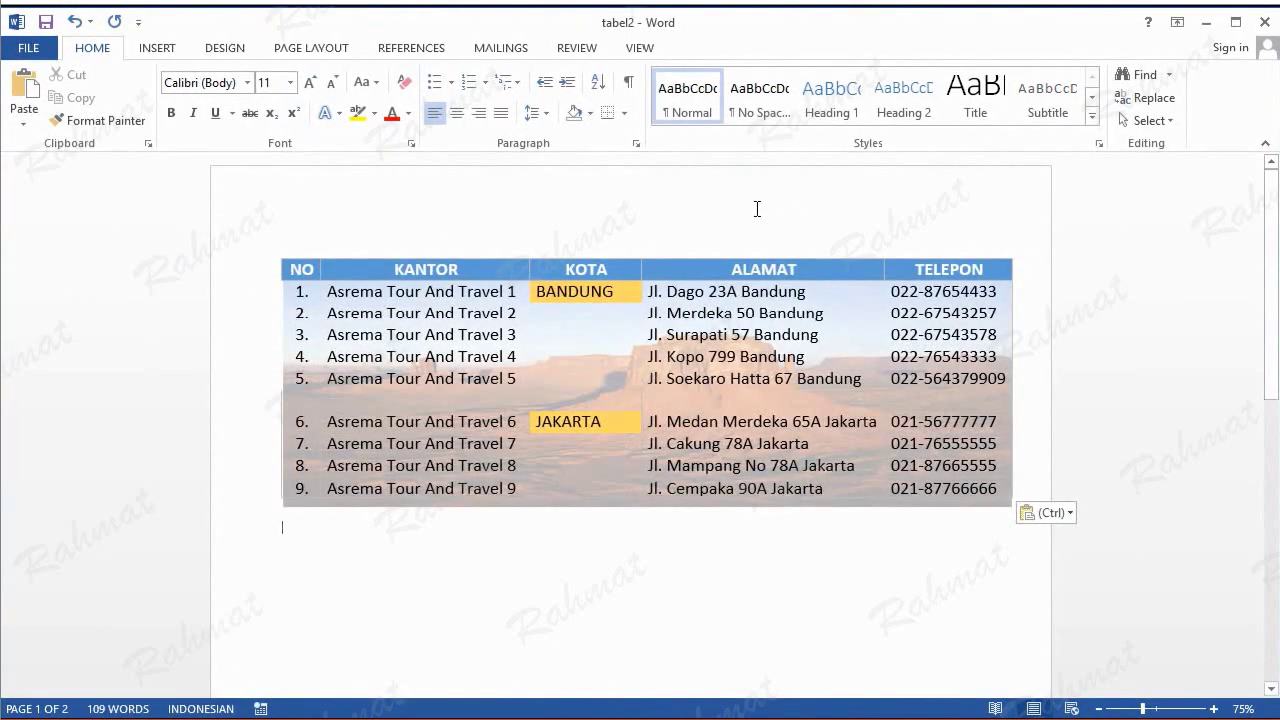
mouse_move(647, 380)
scroll(800, 508, "down", 1)
scroll(800, 500, "down", 1)
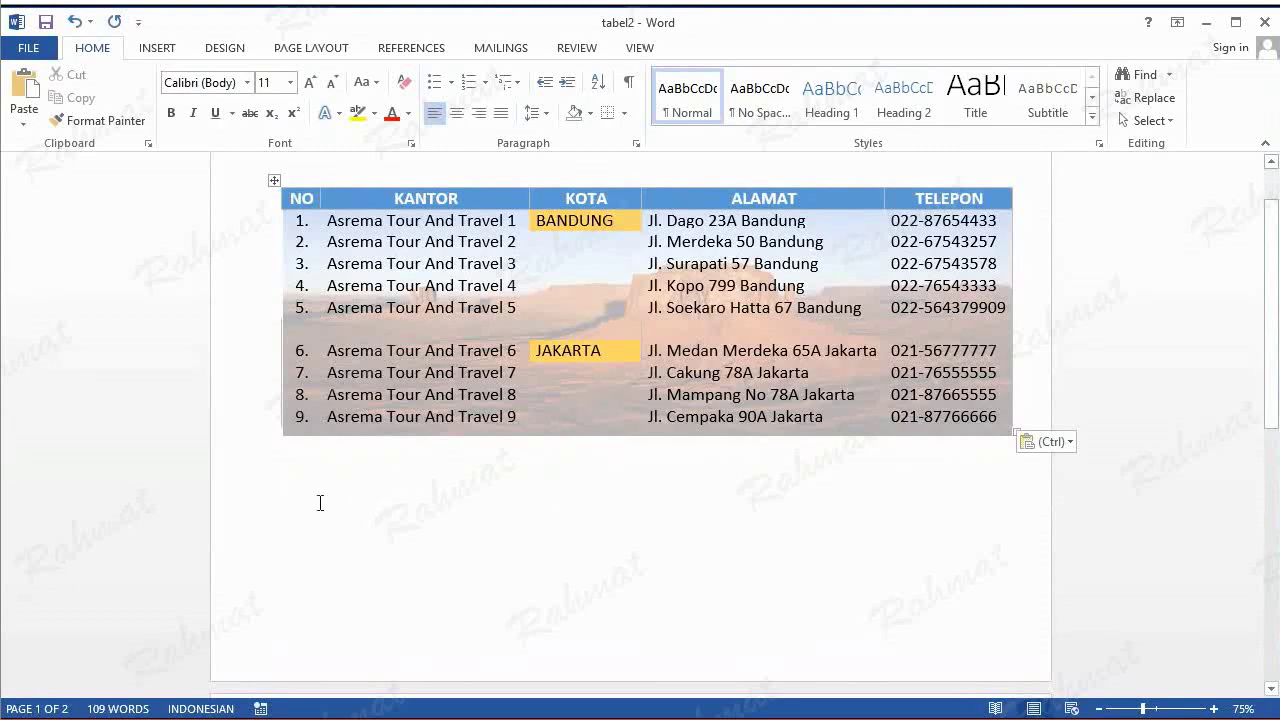
scroll(318, 502, "down", 4)
scroll(318, 502, "up", 2)
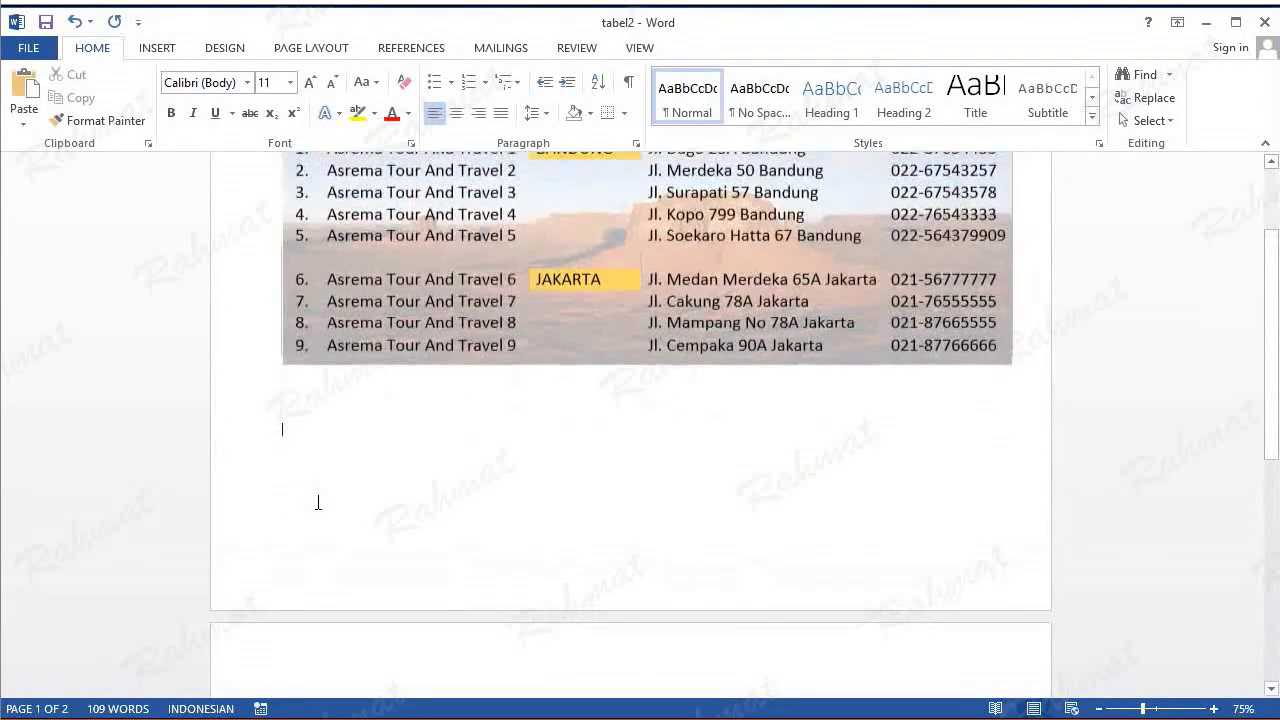
scroll(318, 502, "up", 4)
left_click_drag(316, 507, 321, 497)
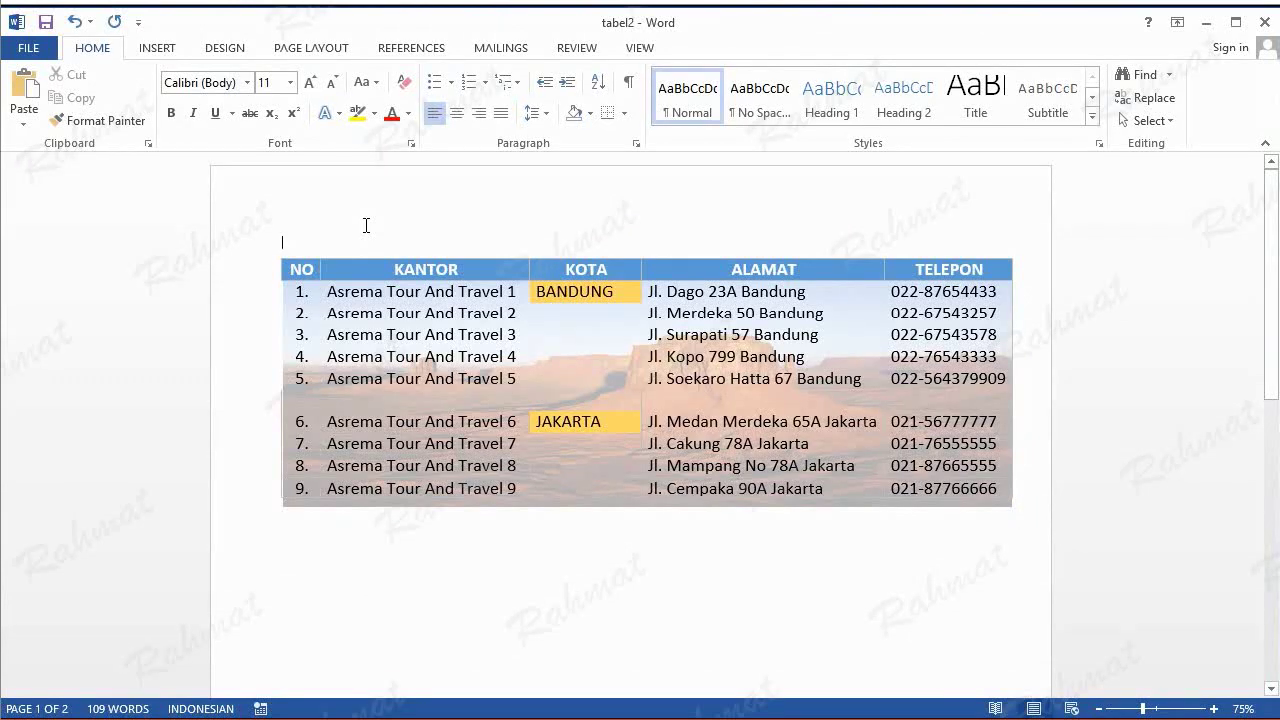
Step: Place the insertion point on page 2 and bring up the Insert Table size grid
scroll(431, 517, "down", 4)
scroll(426, 466, "down", 4)
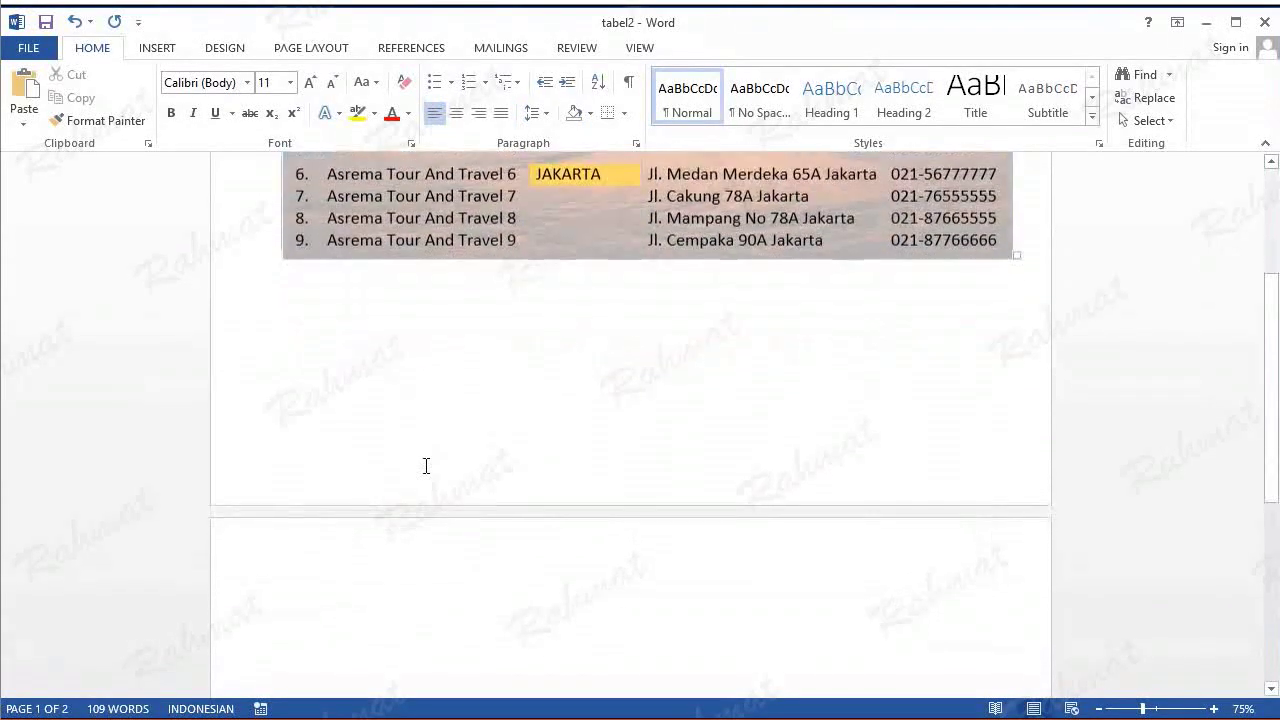
scroll(464, 494, "up", 4)
scroll(486, 475, "up", 4)
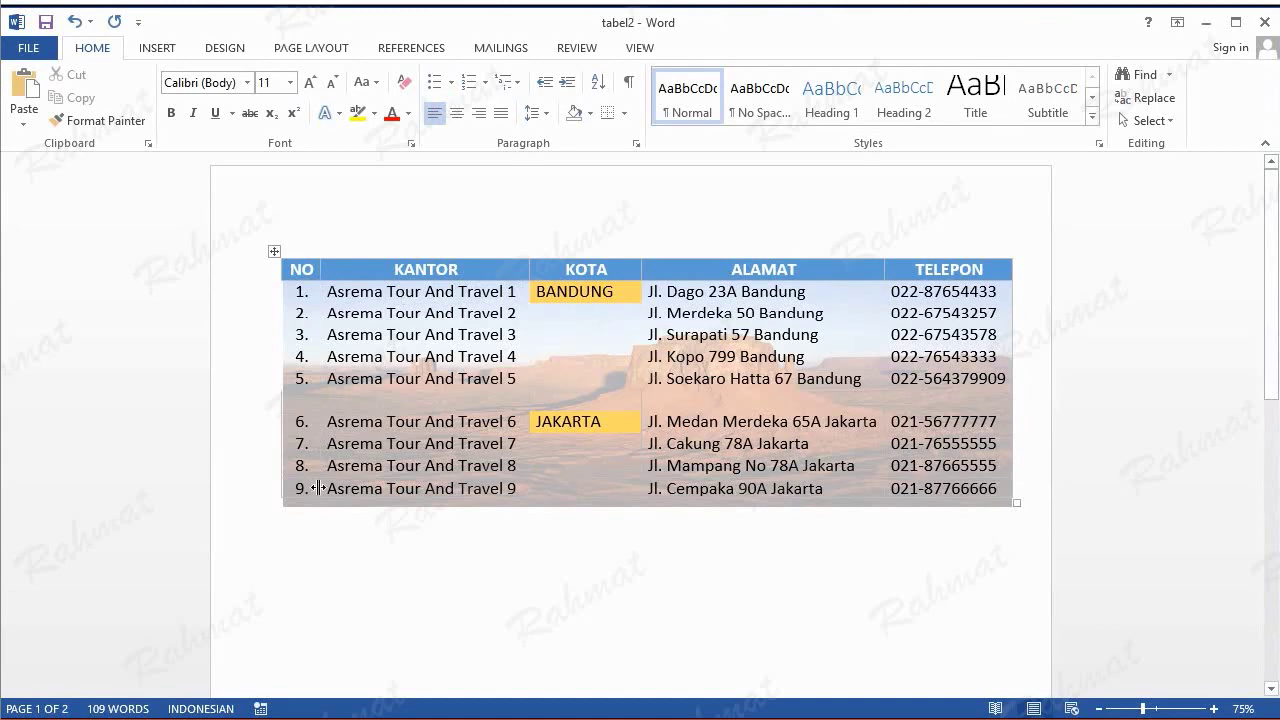
scroll(391, 609, "down", 3)
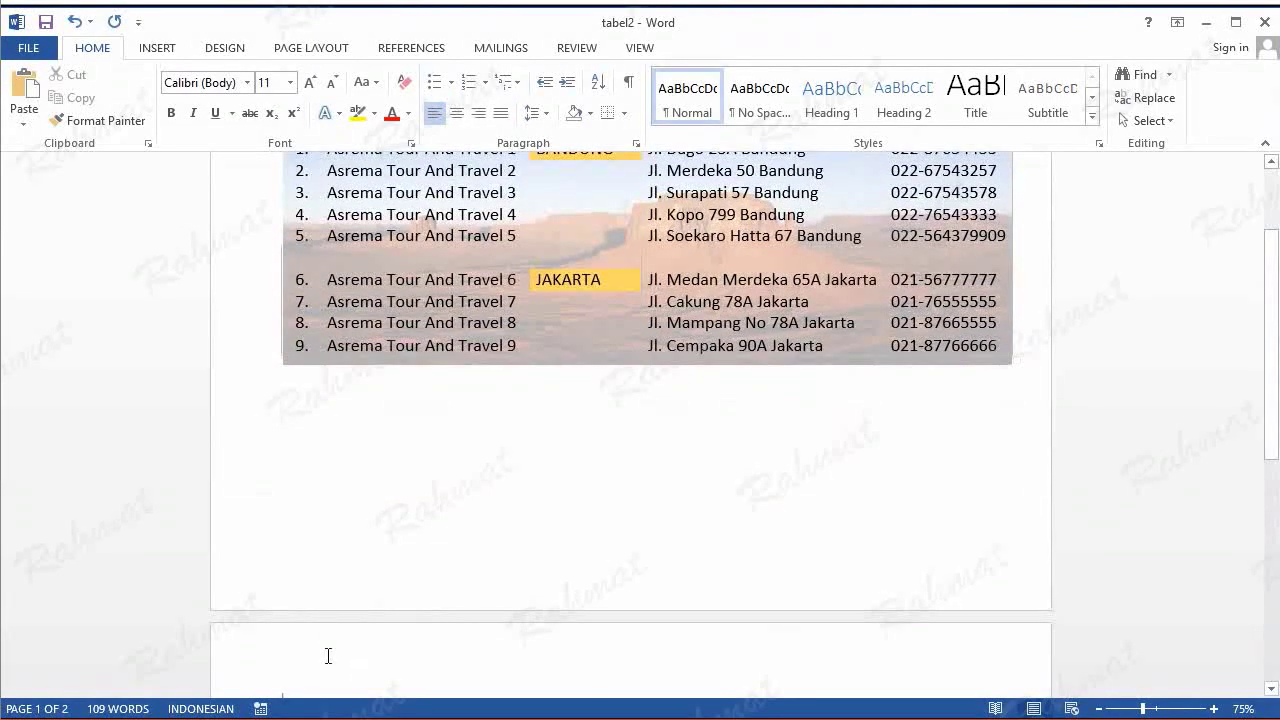
left_click(339, 634)
left_click(157, 48)
left_click(125, 114)
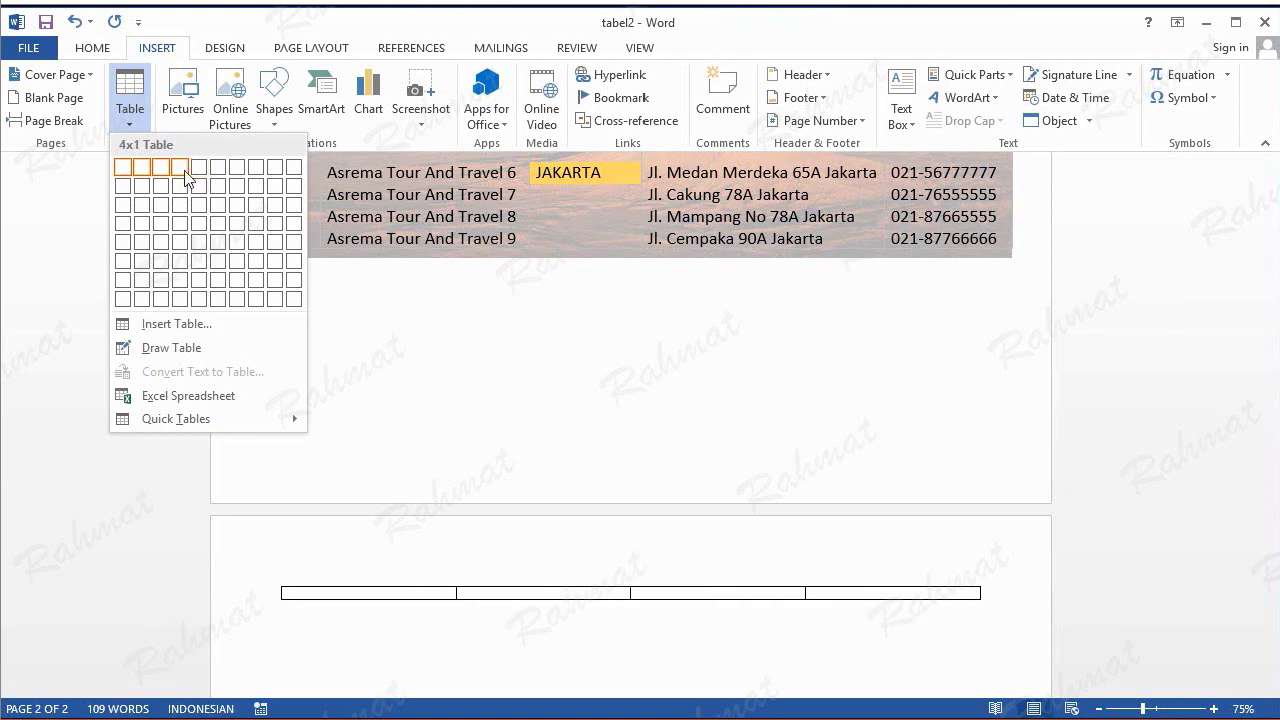
Step: Insert a 5-column, 8-row table on page 2
left_click(192, 306)
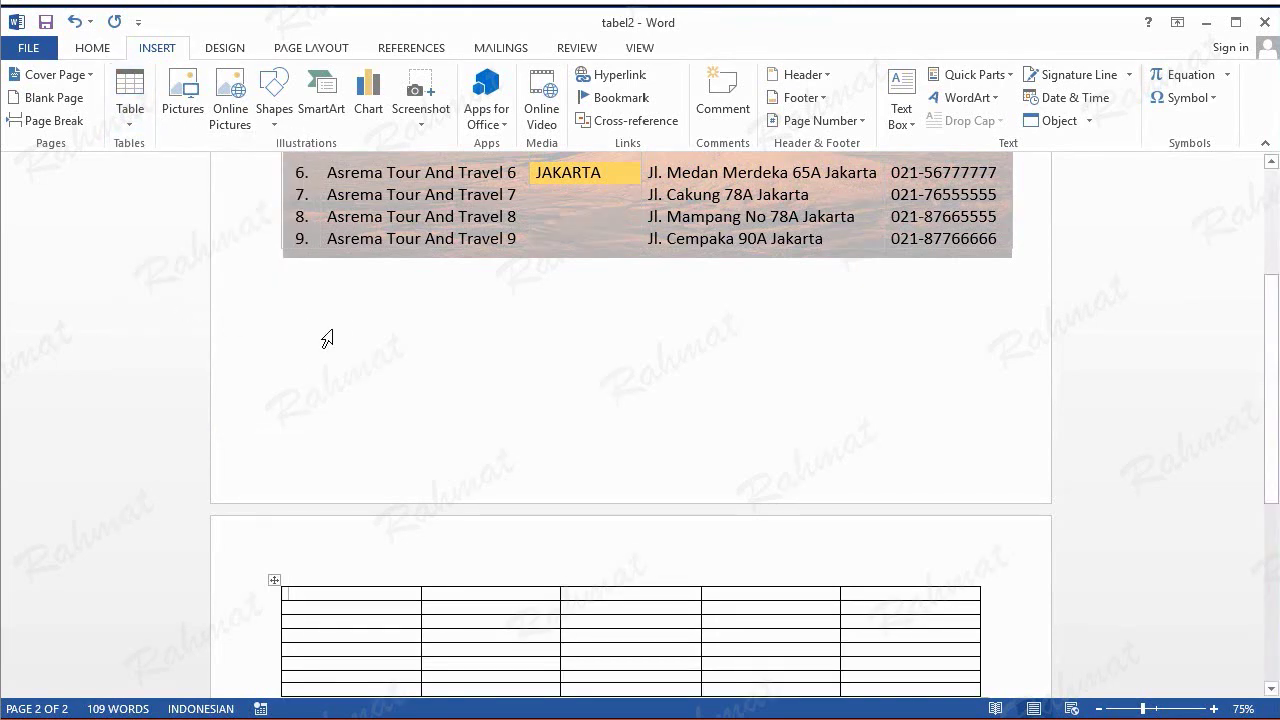
scroll(490, 395, "down", 2)
scroll(489, 449, "up", 2)
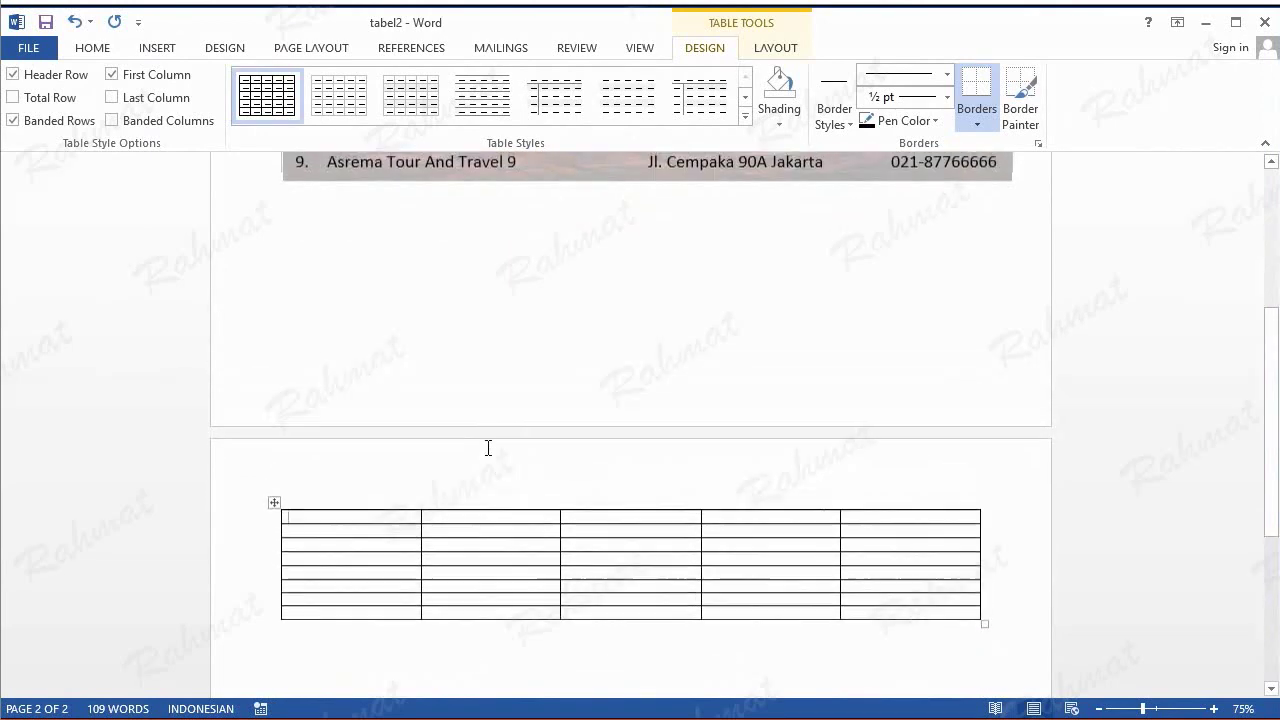
scroll(443, 480, "up", 1)
scroll(443, 486, "up", 3)
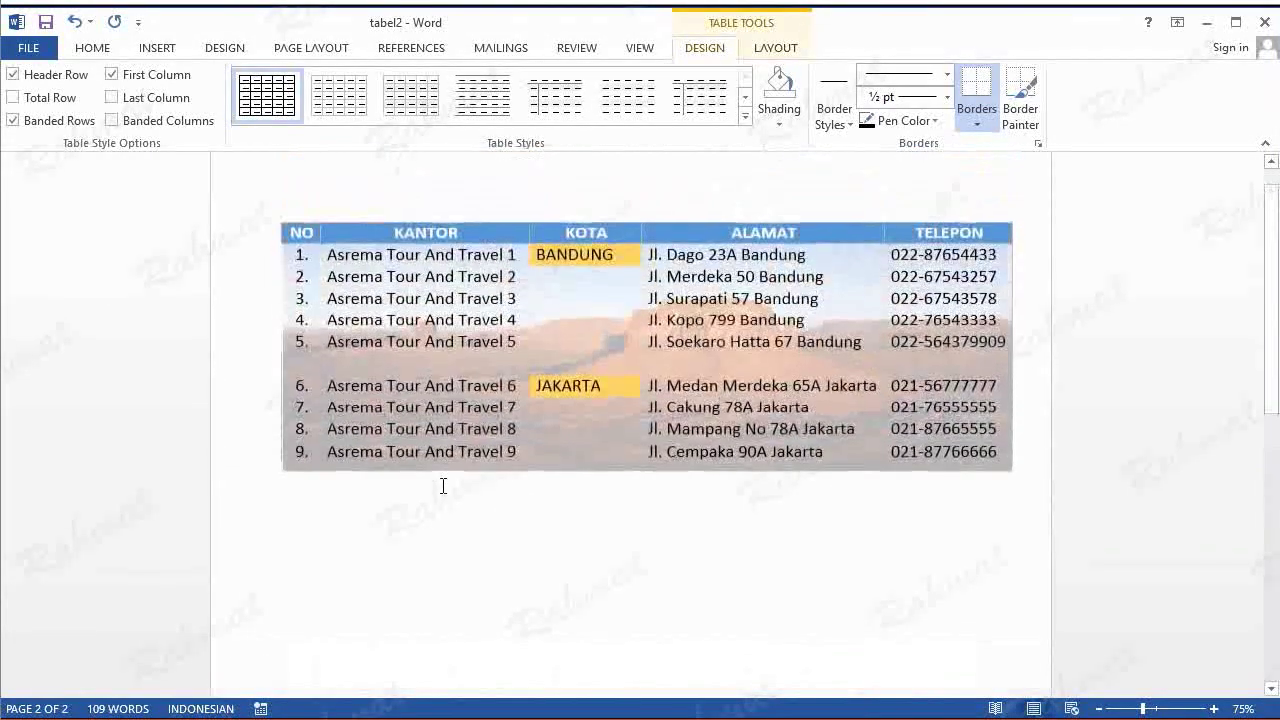
scroll(443, 484, "down", 2)
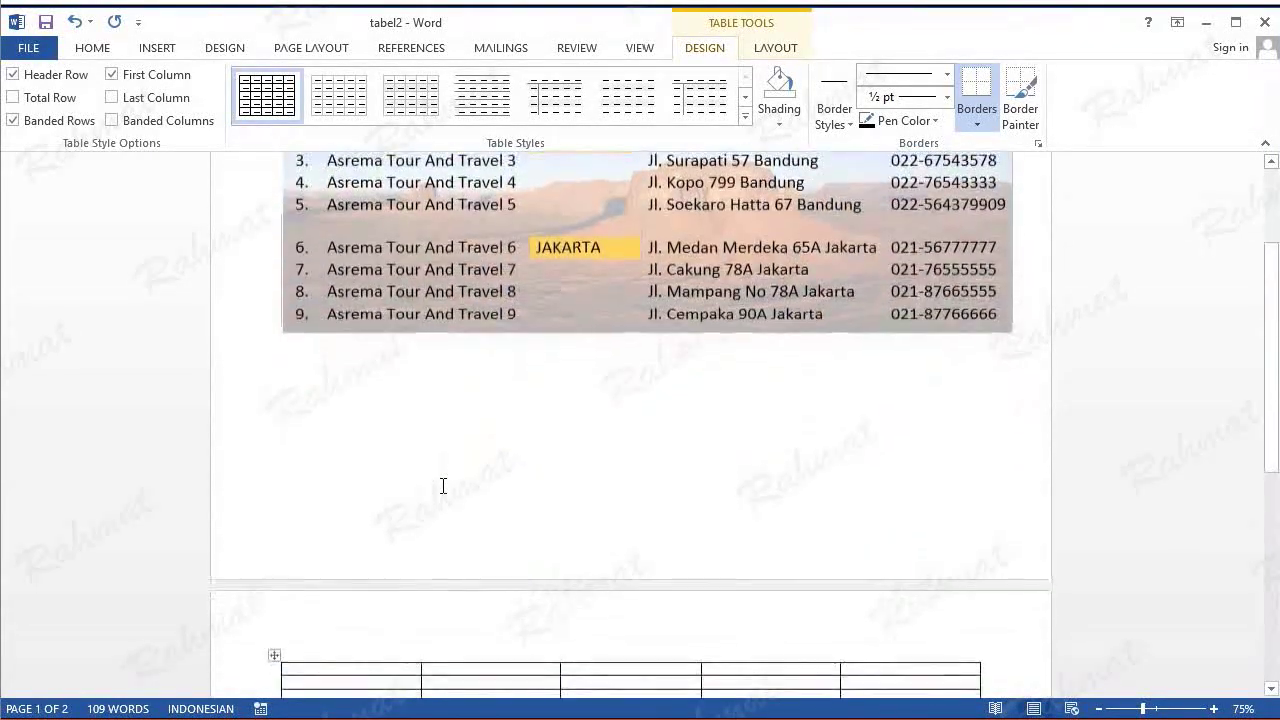
scroll(400, 540, "down", 2)
mouse_move(630, 570)
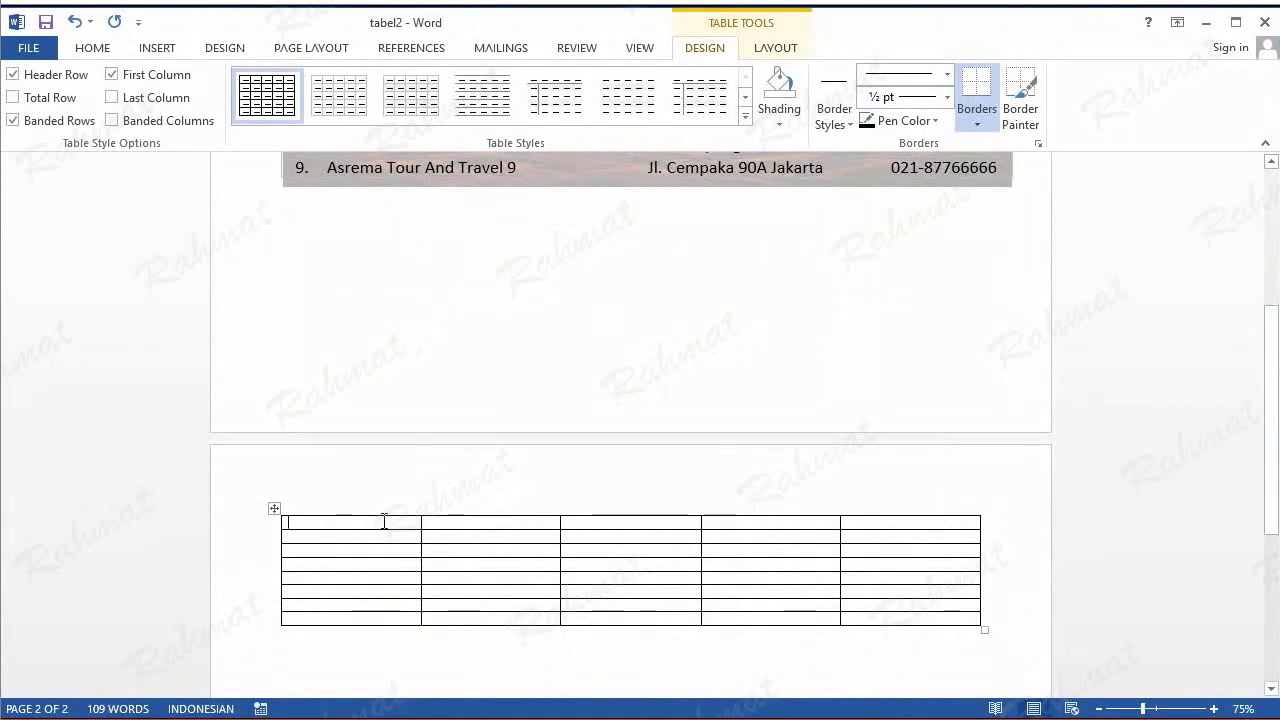
Step: Enter headers NO, KANTOR, KOTA, ALAMAT, TELEPON and number the rows 1 to 7
left_click(384, 521)
type("NO")
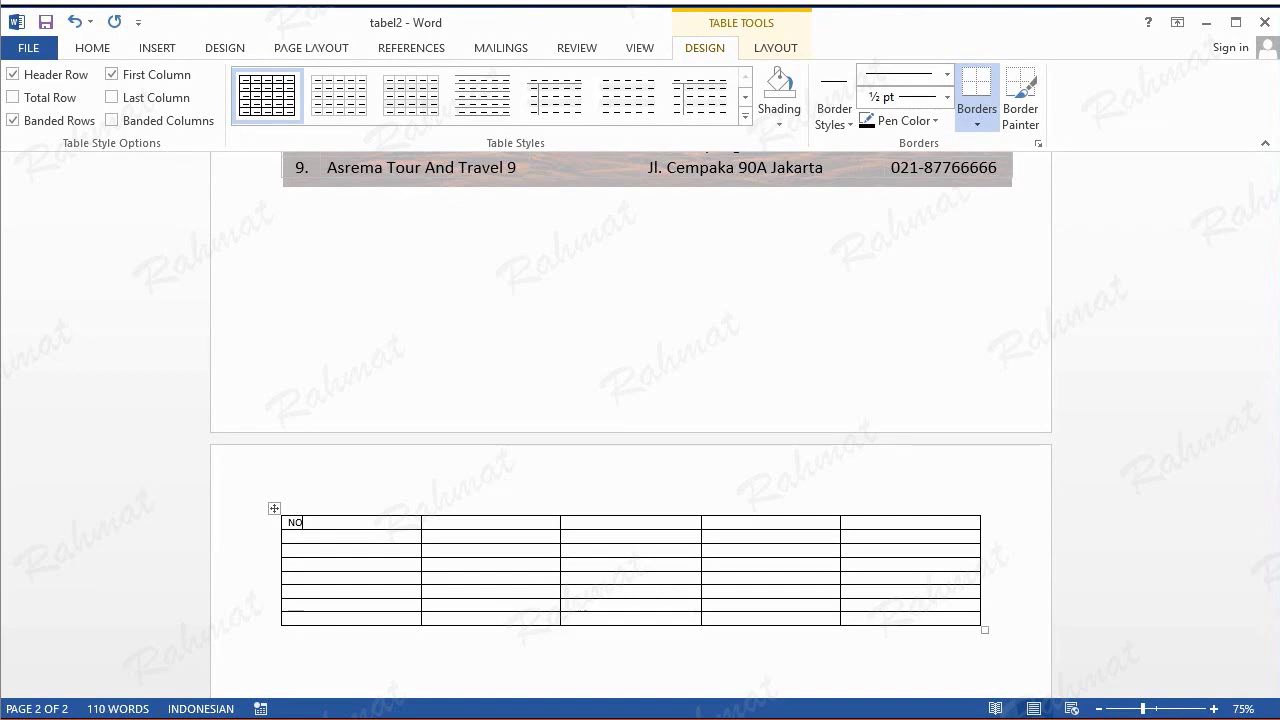
type("TOR")
type("A")
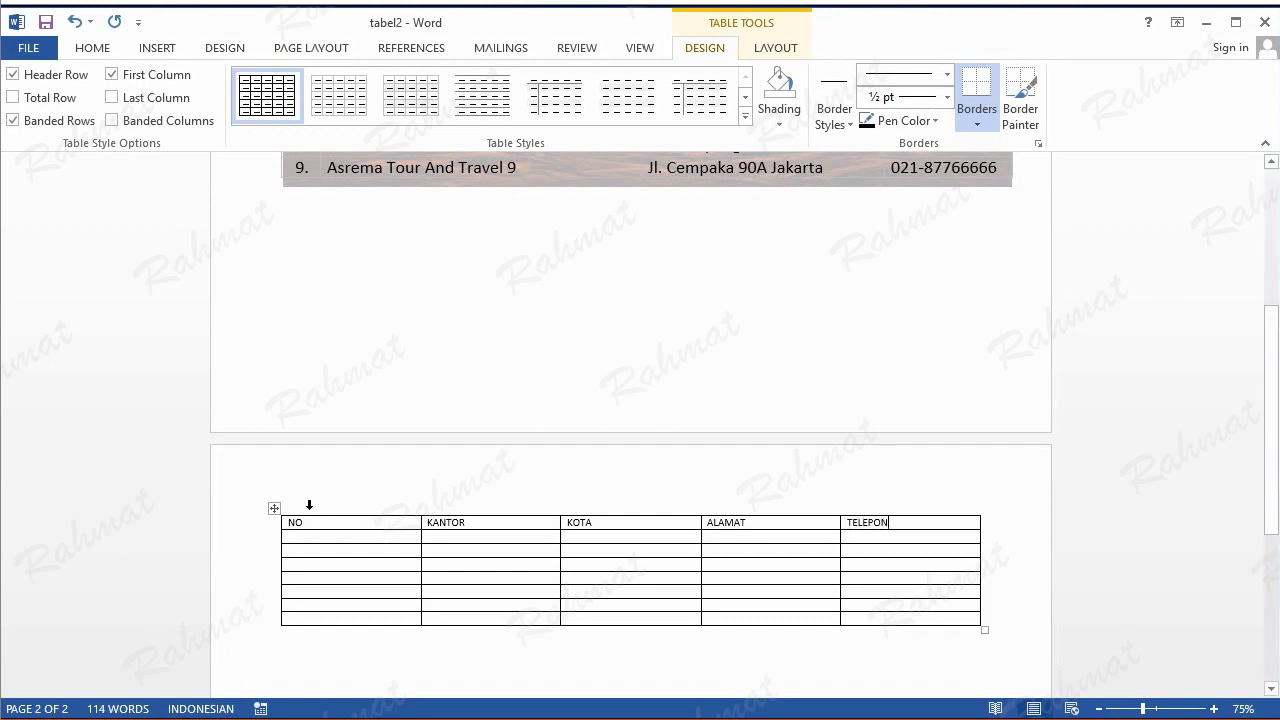
left_click(326, 535)
type("1")
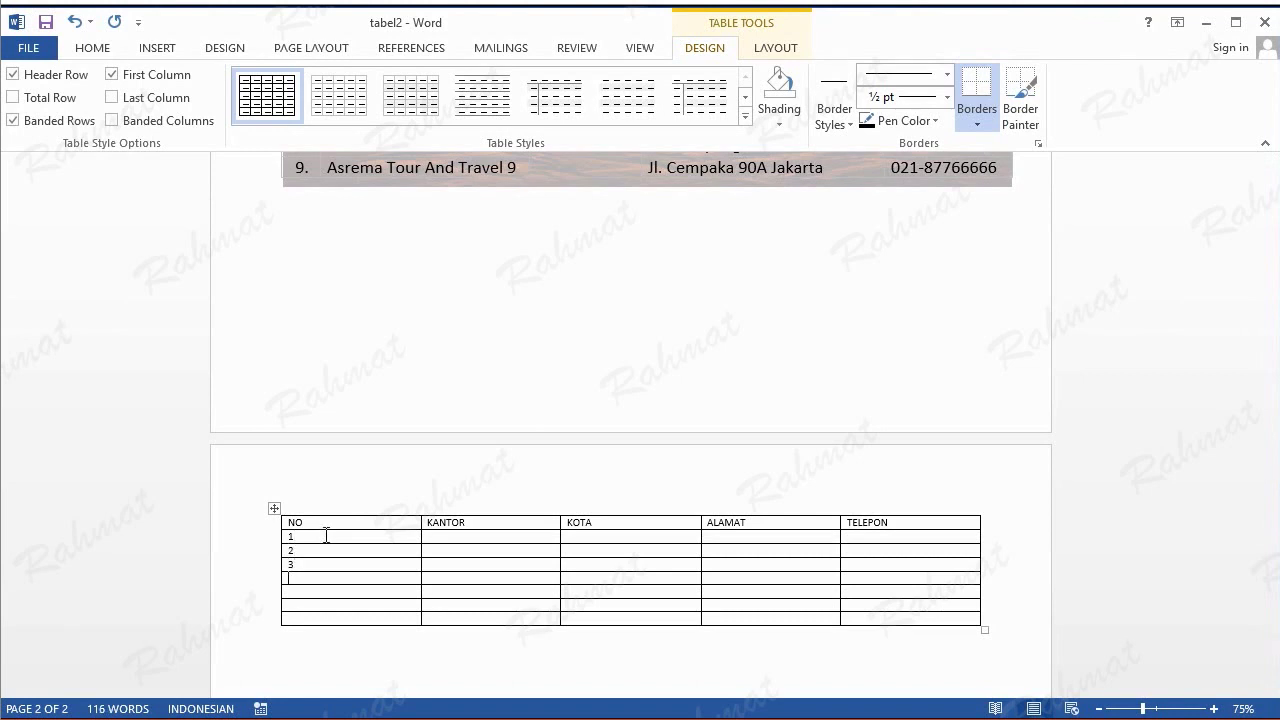
type("5")
key("Down")
type("6")
key("Down")
scroll(432, 374, "up", 3)
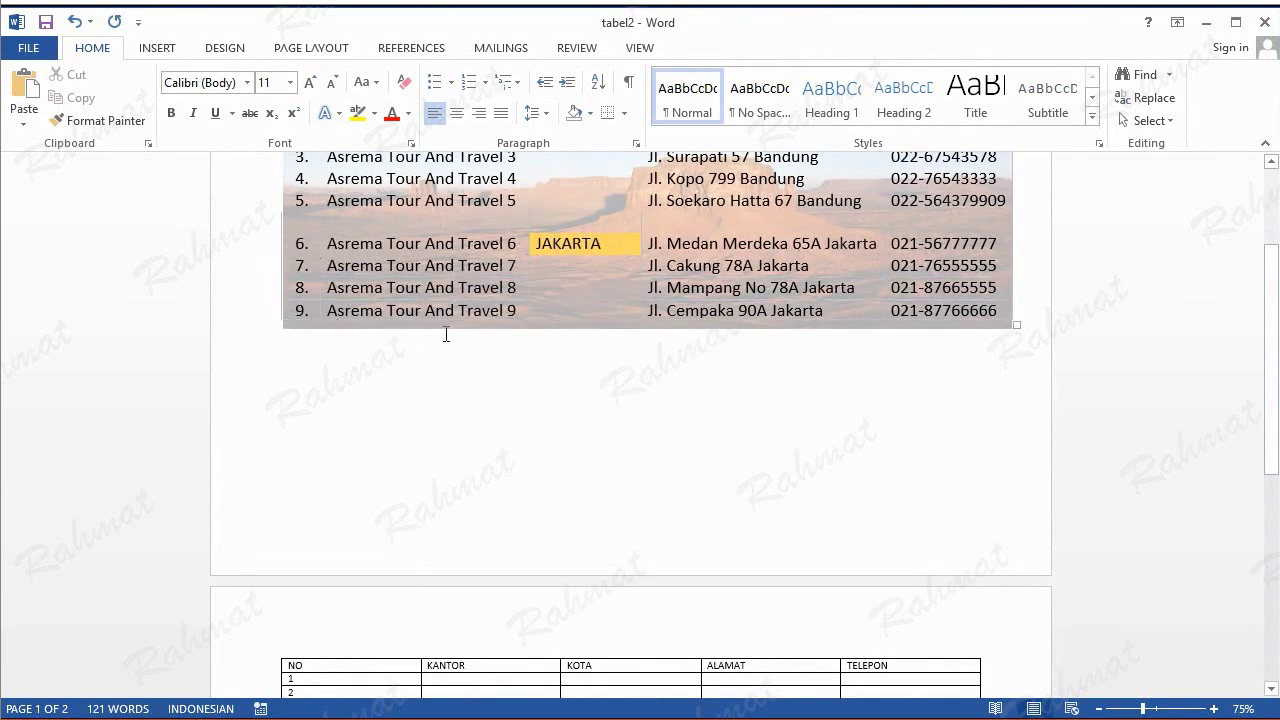
scroll(526, 294, "down", 3)
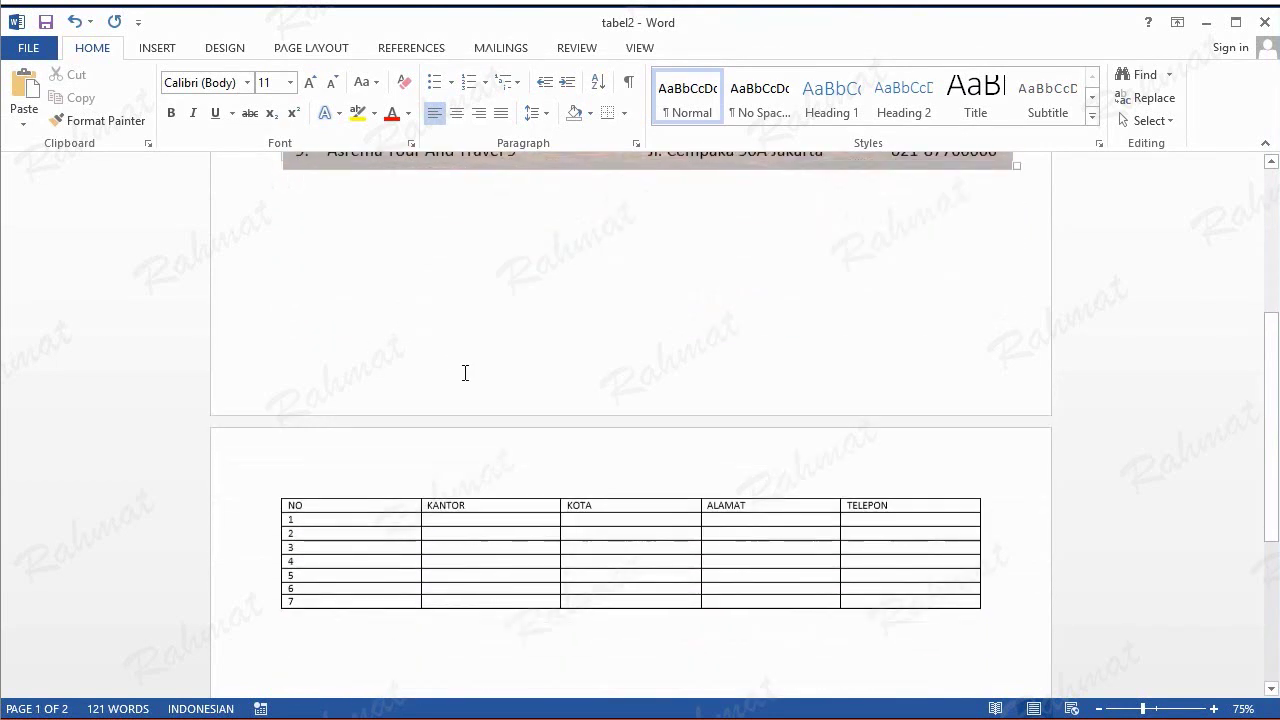
scroll(463, 371, "down", 3)
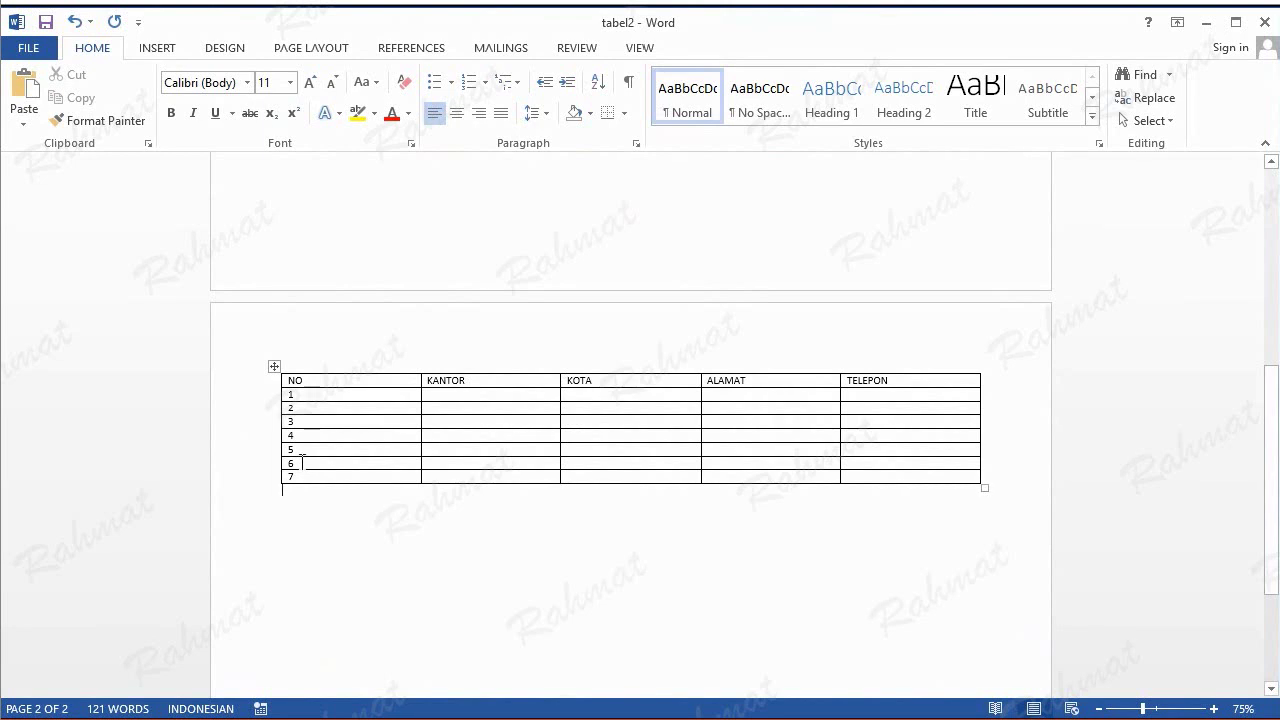
Step: Insert two rows below row 7 and number them 8 and 9
left_click_drag(360, 463, 477, 472)
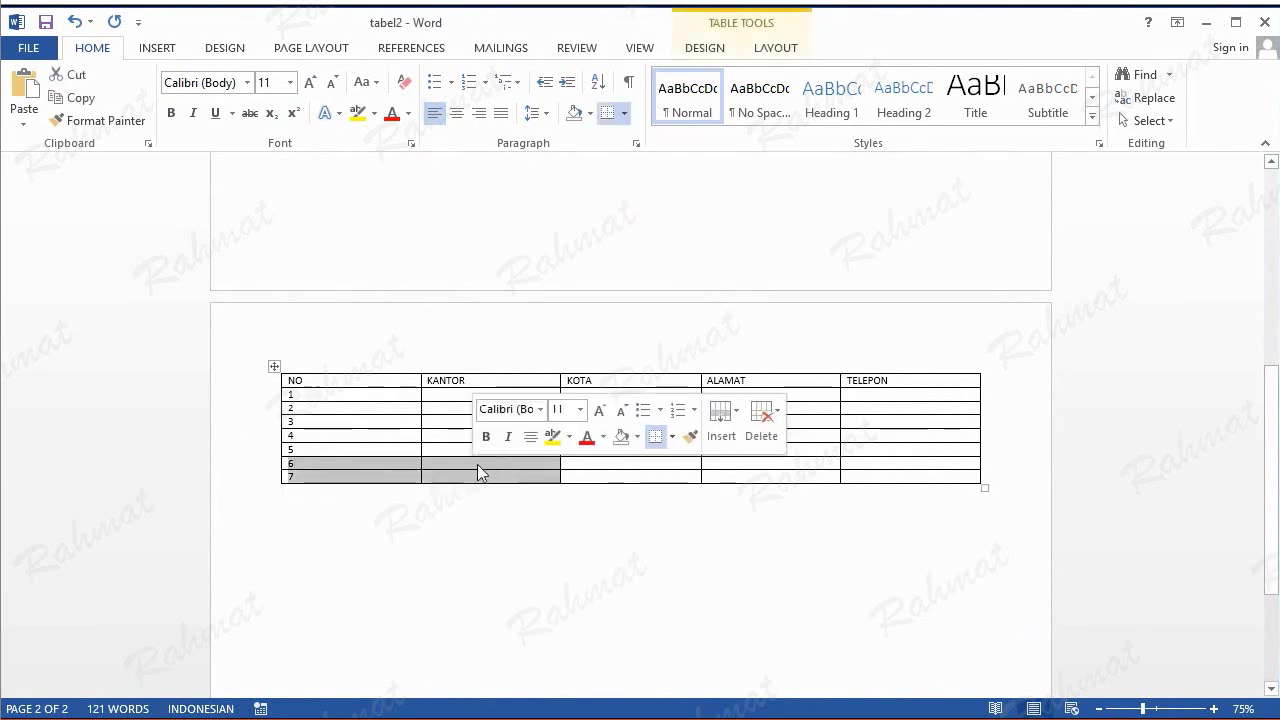
right_click(461, 470)
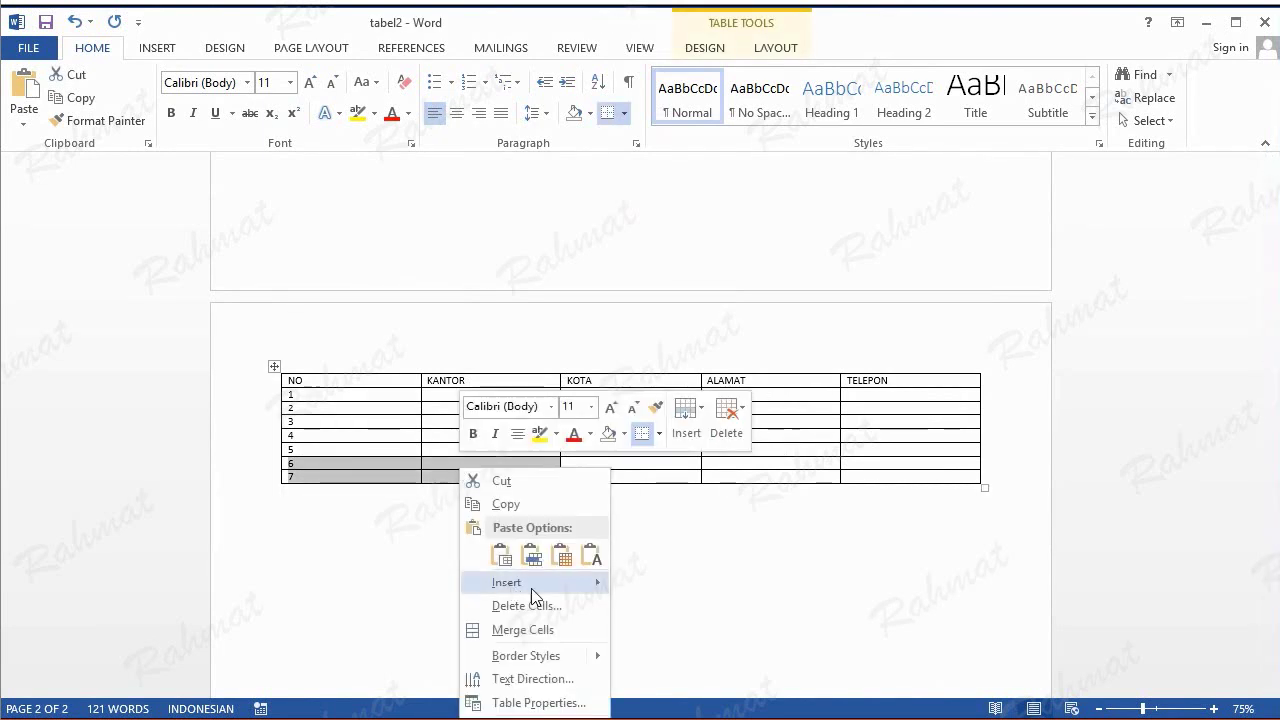
mouse_move(506, 582)
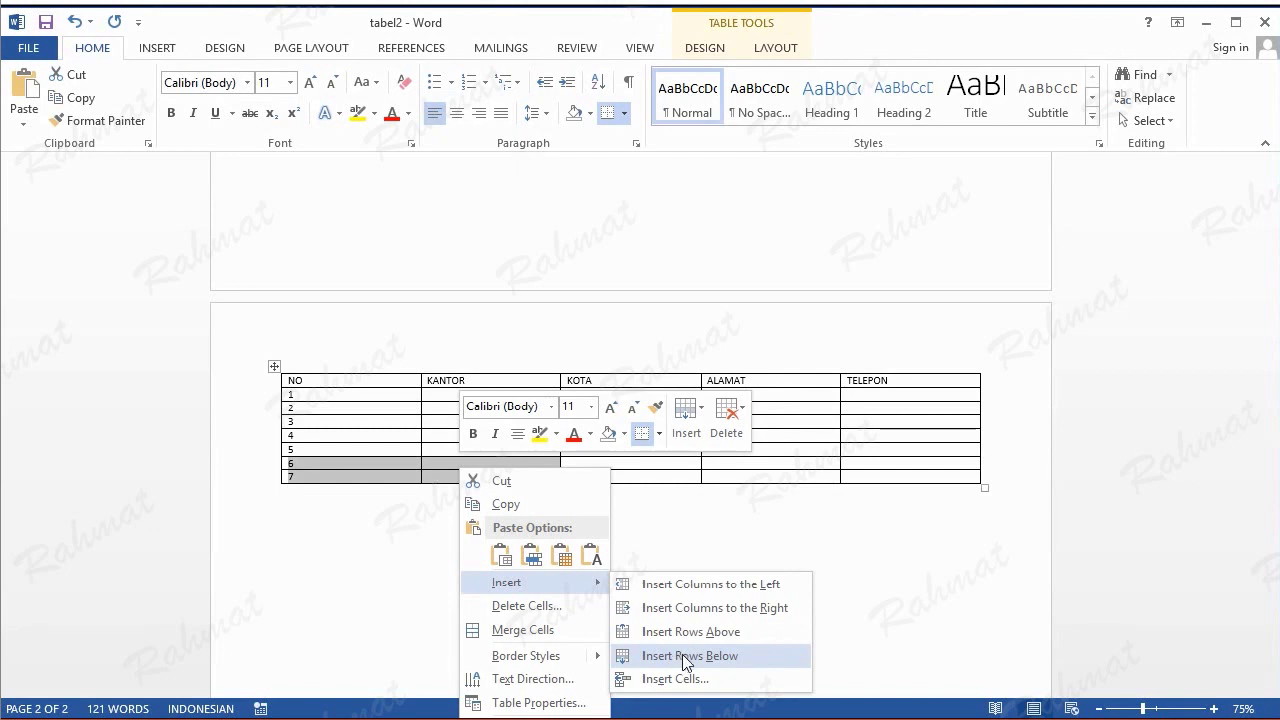
left_click(686, 656)
left_click(334, 490)
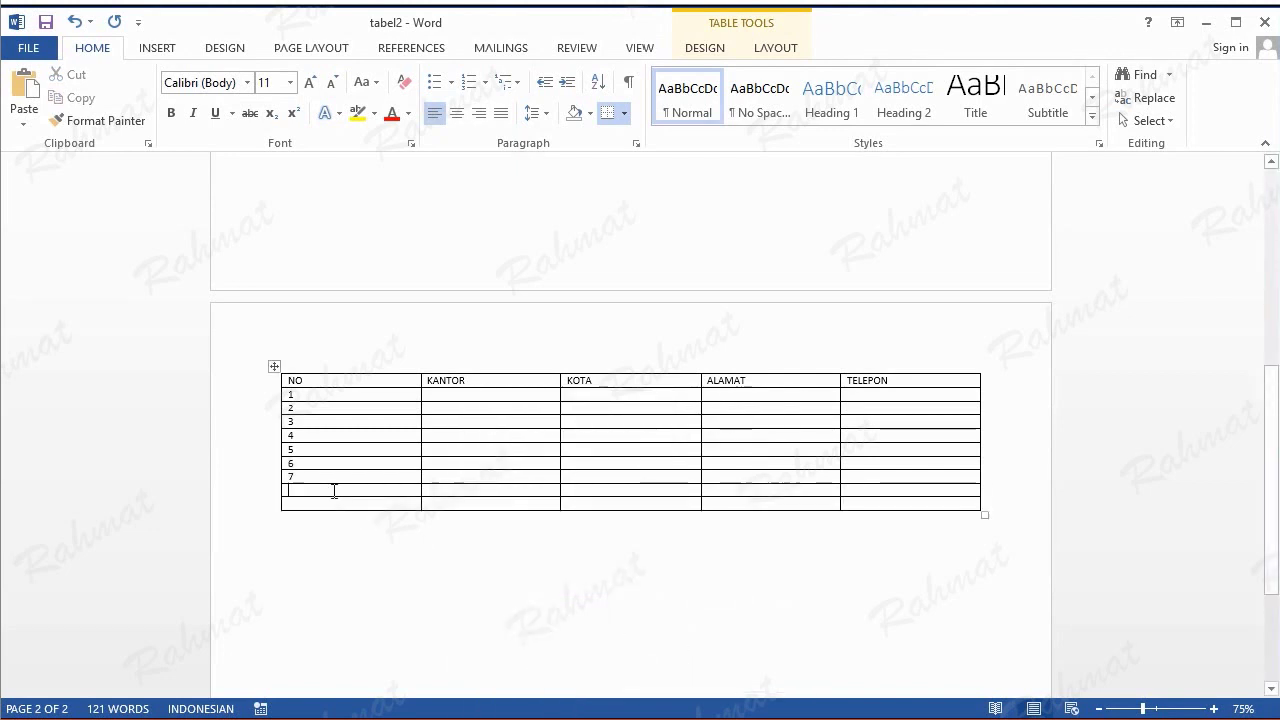
type("8")
key("Down")
type("9")
Step: Copy 'Asrema Tour And Travel 1' from the old table into the new table's first KANTOR cell
scroll(469, 408, "up", 3)
scroll(476, 430, "up", 3)
scroll(474, 432, "up", 3)
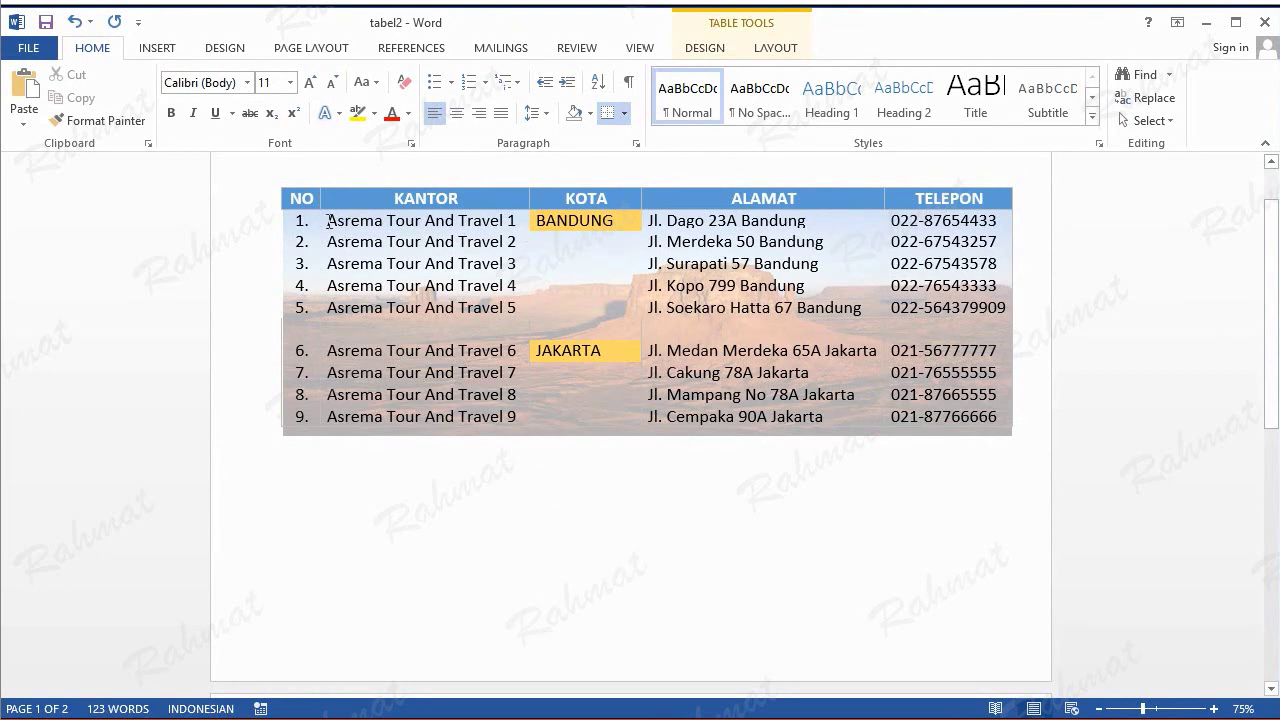
left_click_drag(329, 220, 516, 221)
key("ctrl+c")
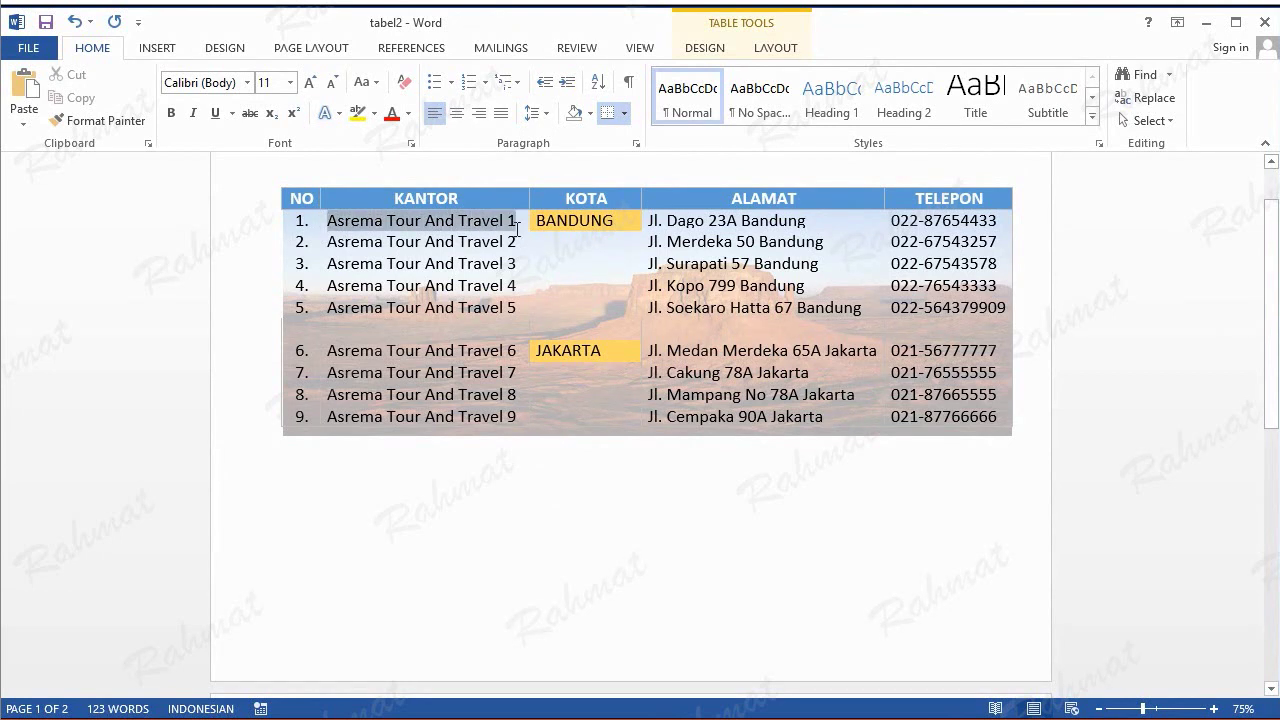
scroll(583, 323, "down", 3)
scroll(529, 391, "down", 3)
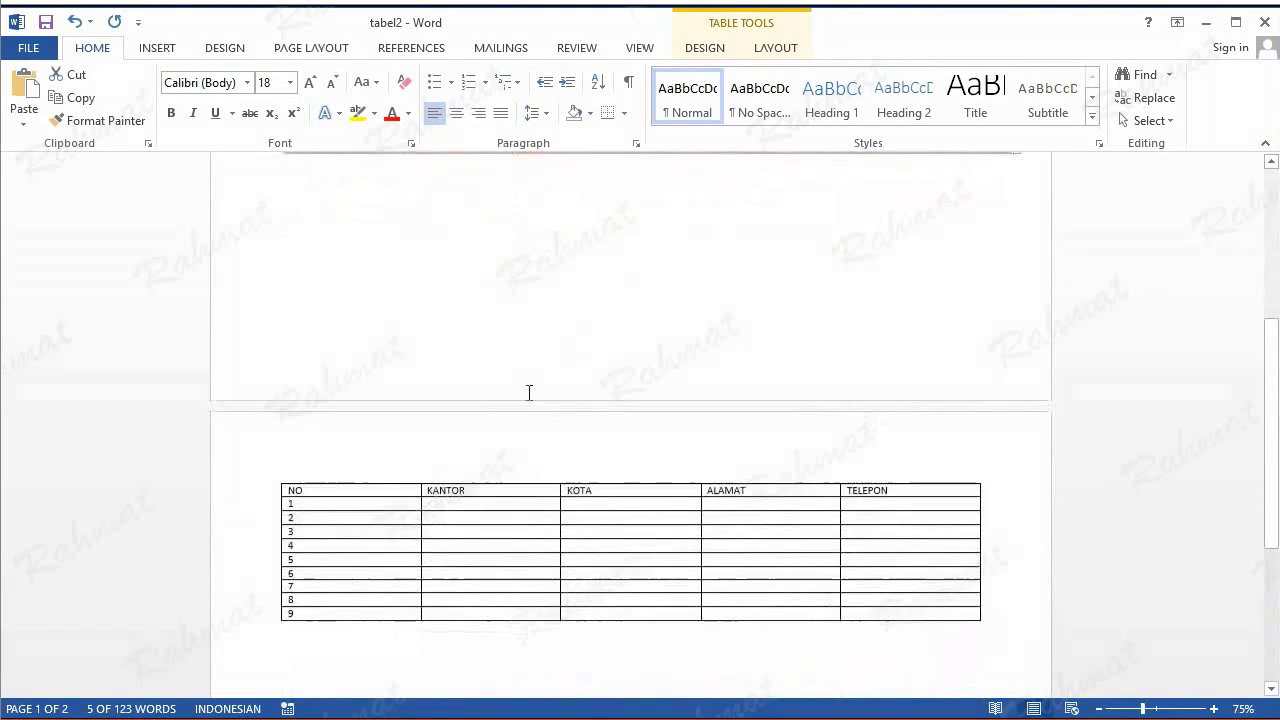
left_click(479, 502)
key("ctrl+v")
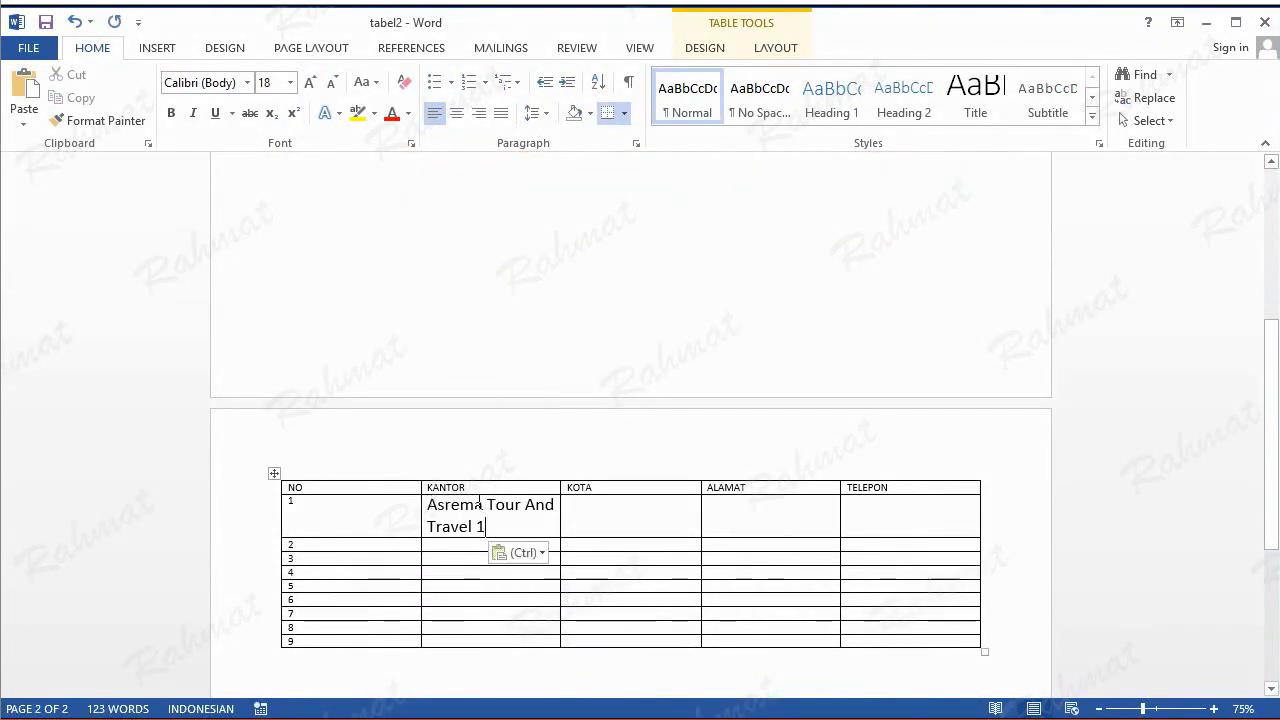
left_click_drag(487, 527, 427, 505)
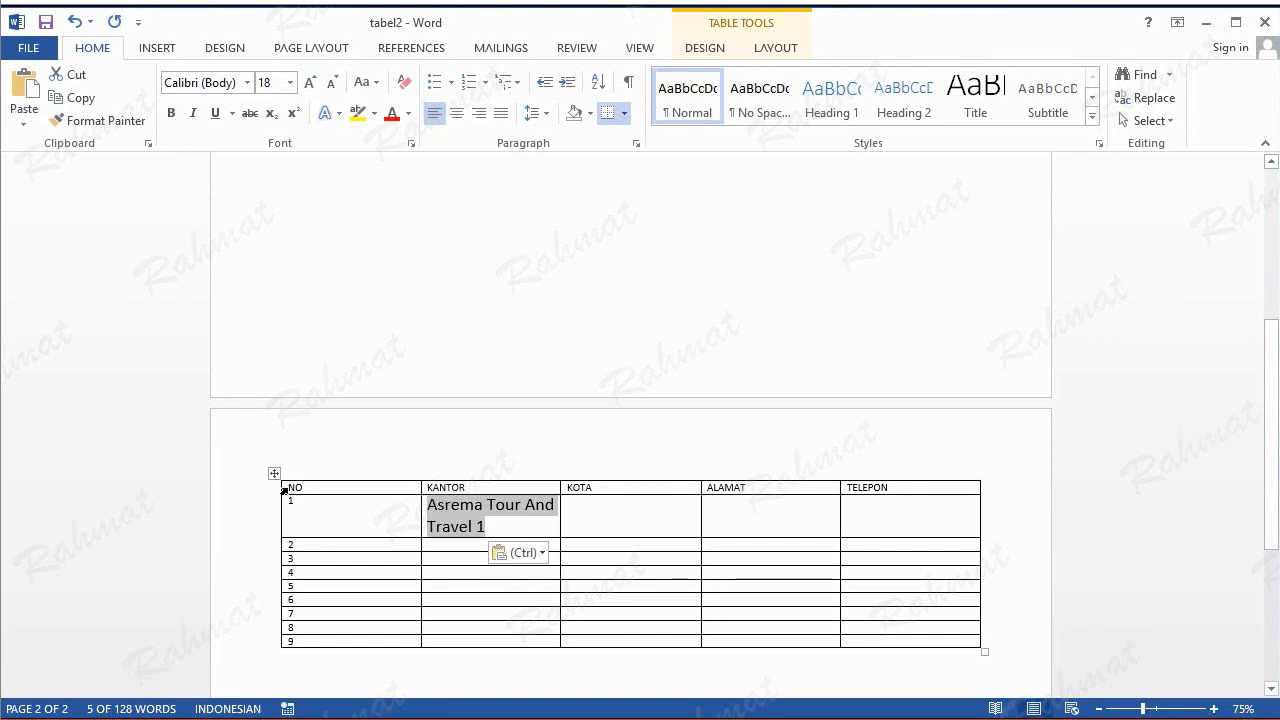
left_click_drag(291, 490, 924, 666)
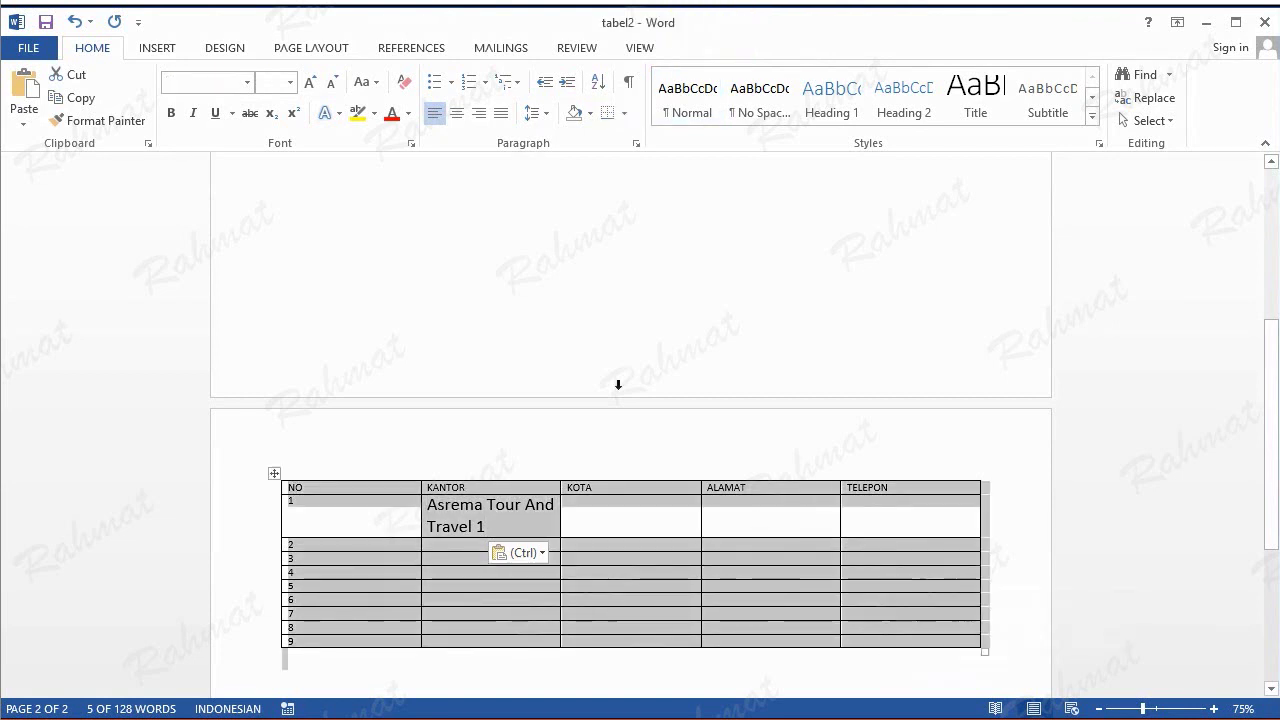
Step: Set the new table's text to 18 pt, narrow the NO column and widen ALAMAT
left_click(290, 82)
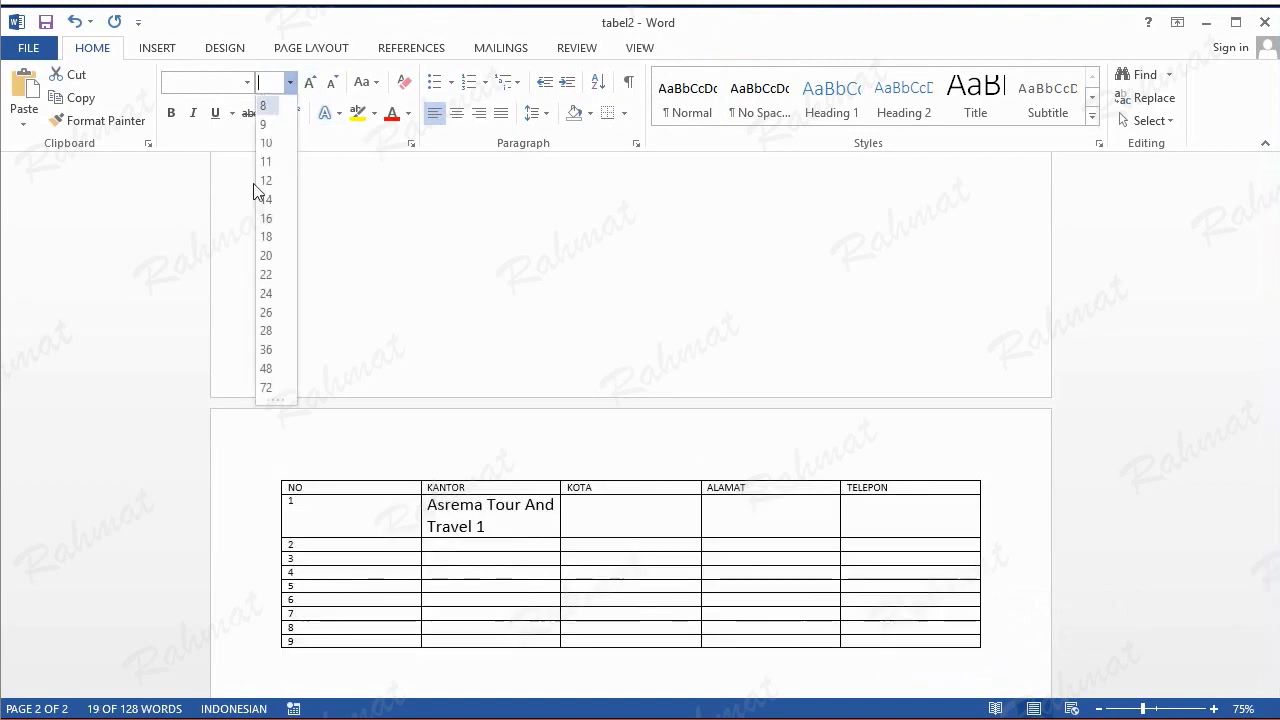
left_click(264, 240)
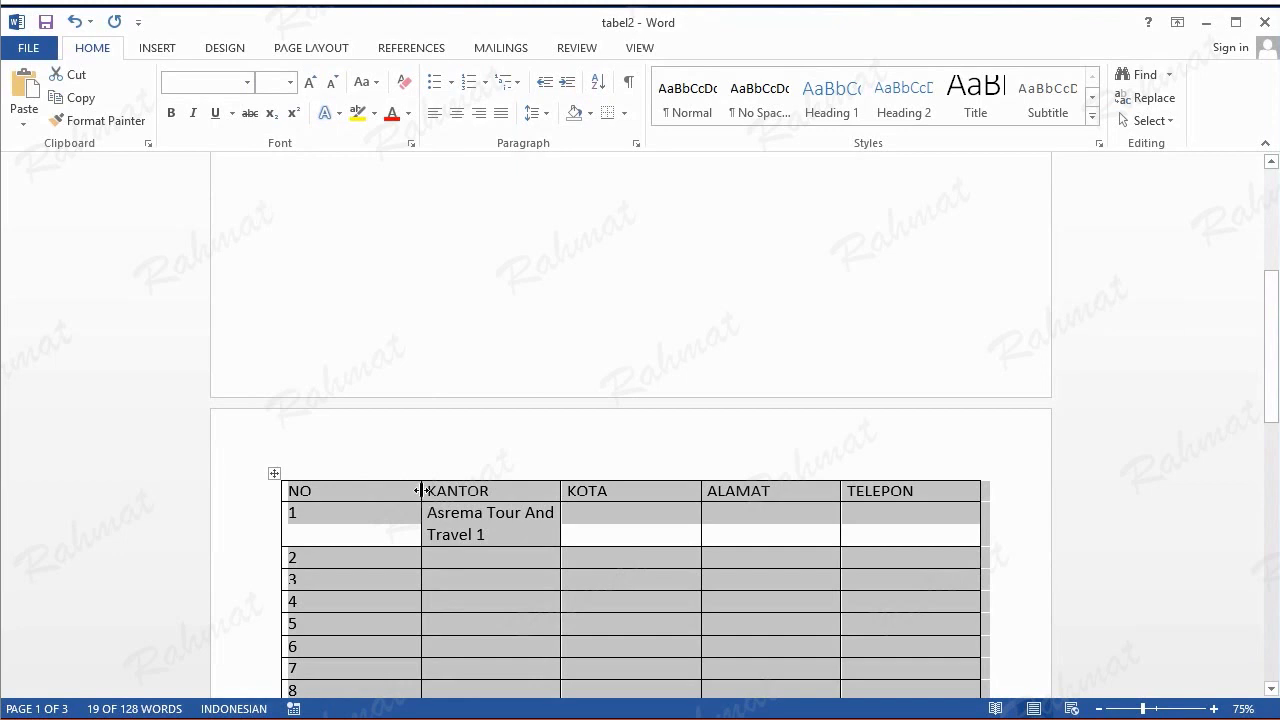
left_click_drag(421, 490, 333, 496)
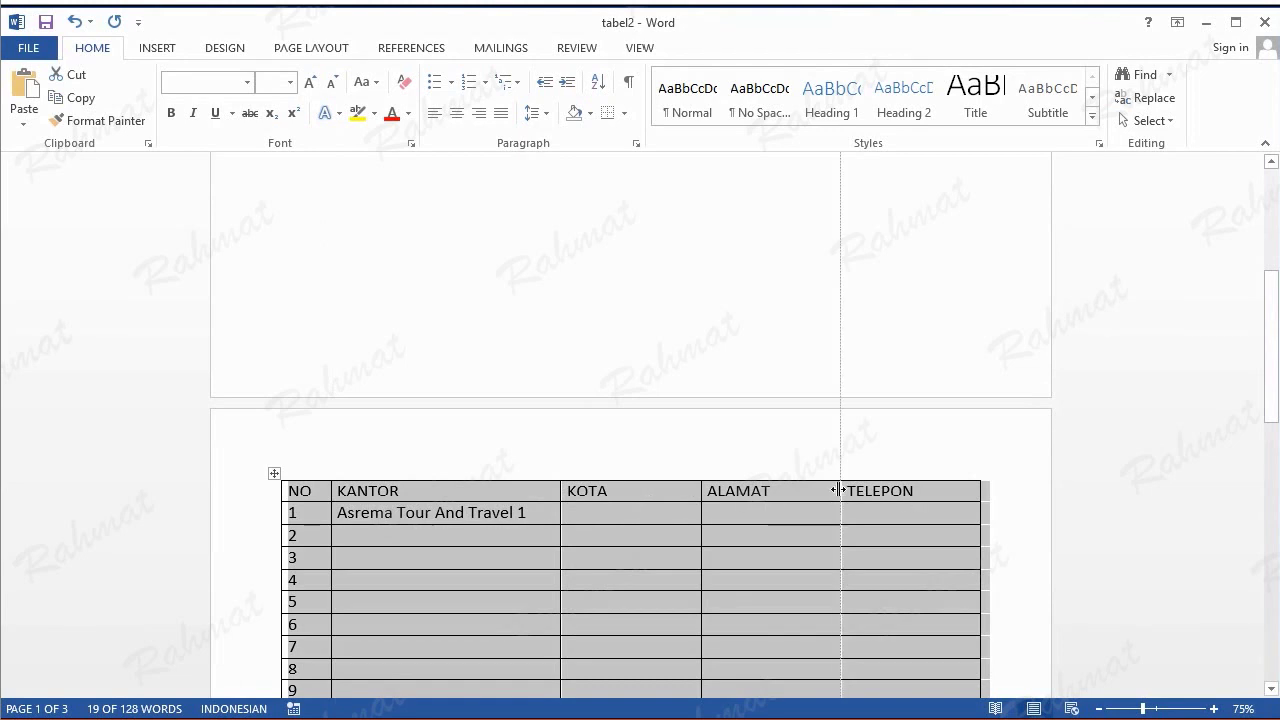
left_click_drag(838, 490, 870, 490)
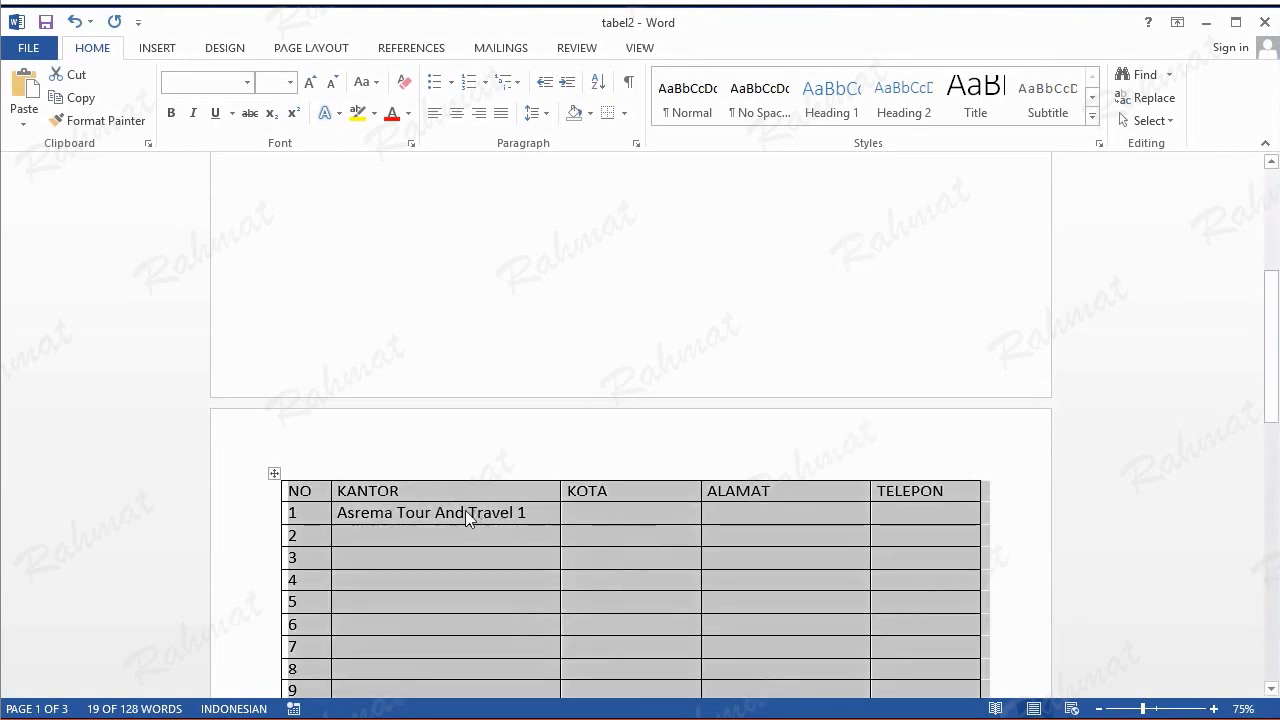
Step: Centre the header labels NO, KANTOR, KOTA, ALAMAT and TELEPON in their cells
left_click(305, 492)
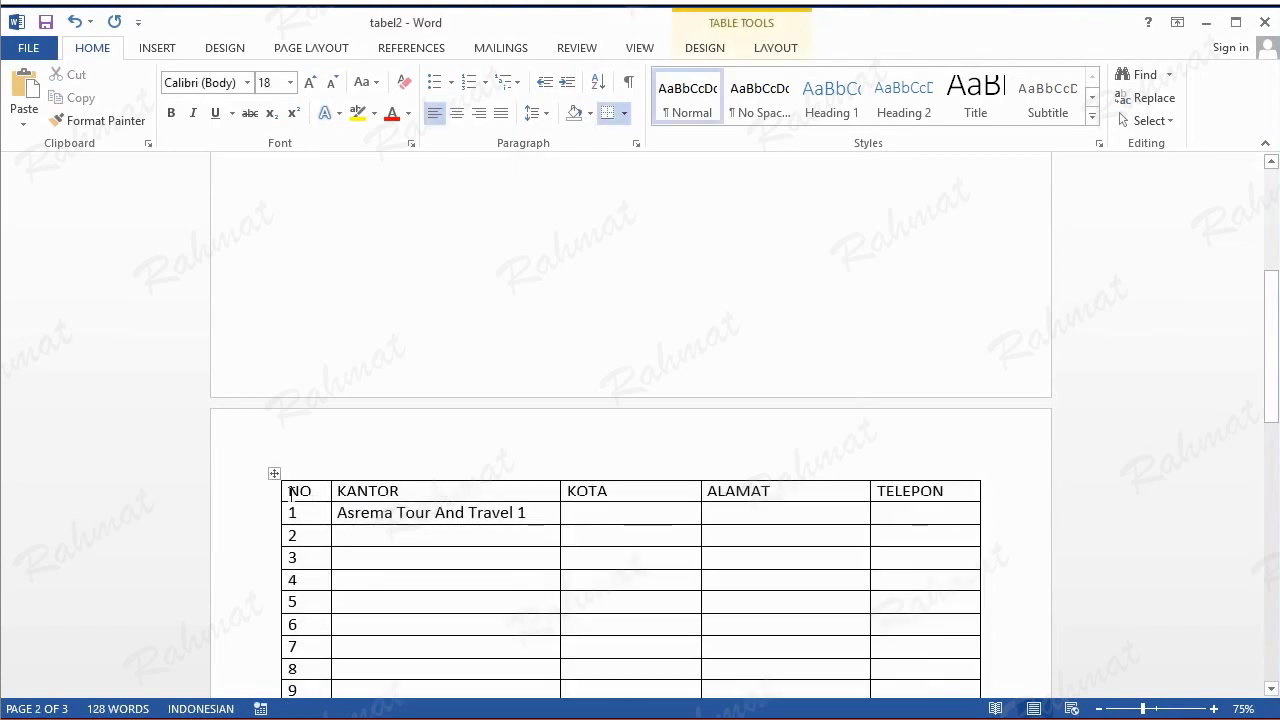
left_click_drag(291, 493, 908, 490)
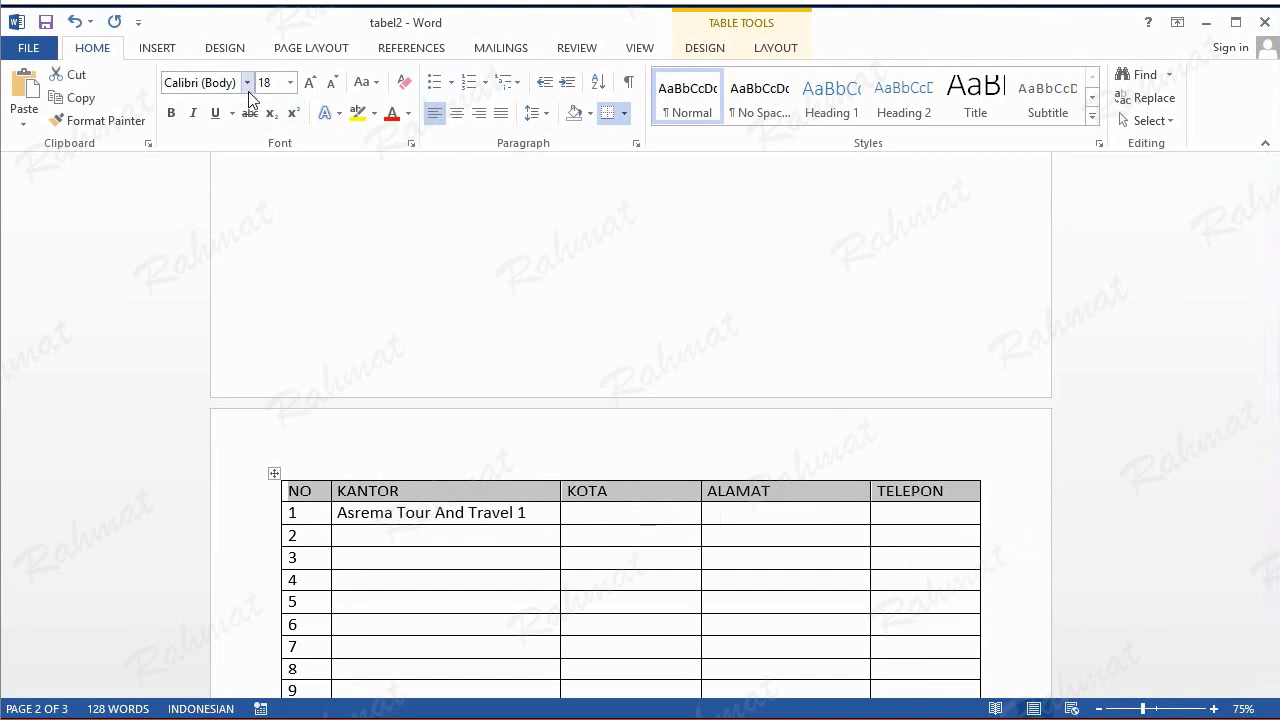
left_click(462, 121)
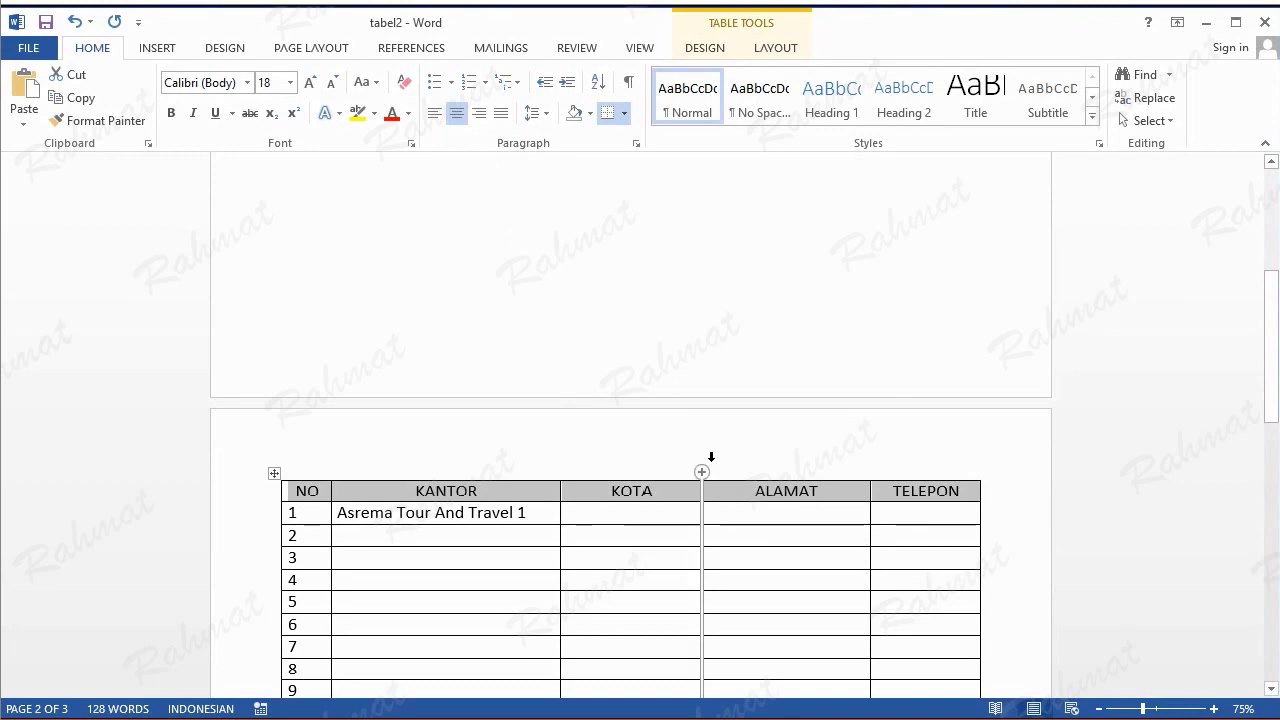
scroll(709, 457, "up", 5)
scroll(713, 459, "down", 3)
scroll(711, 460, "down", 3)
scroll(711, 460, "down", 2)
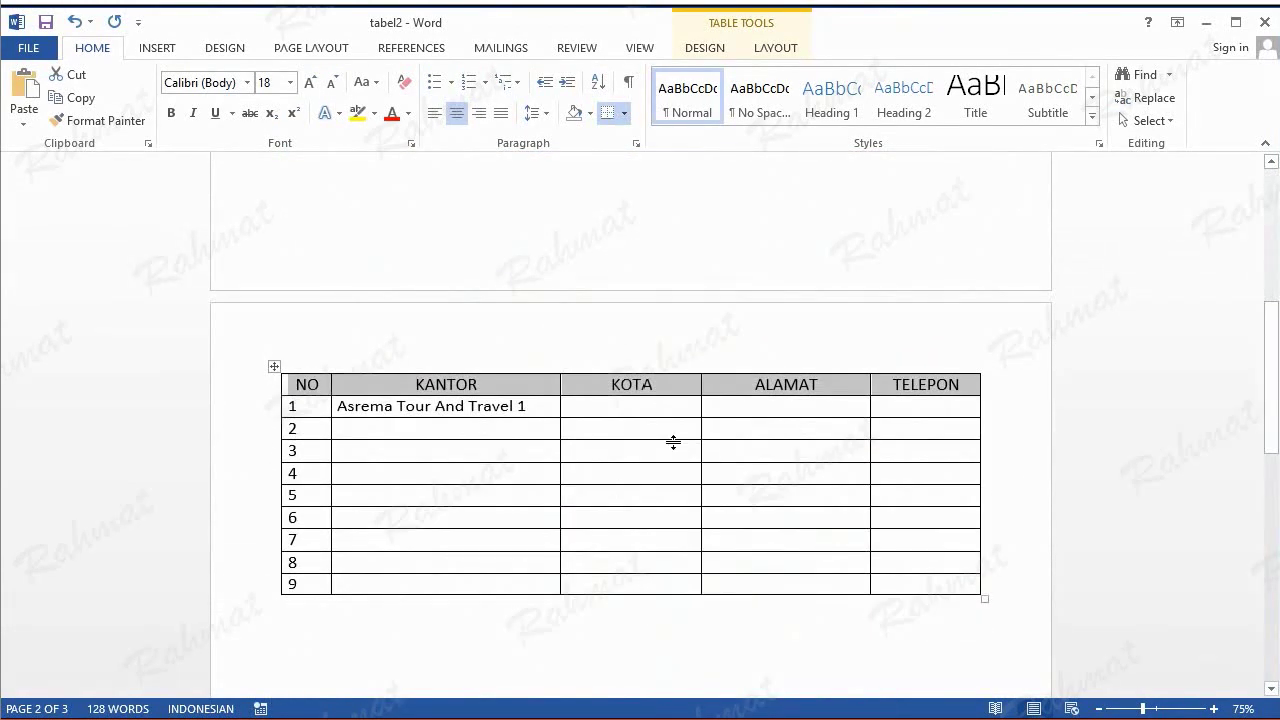
left_click(640, 448)
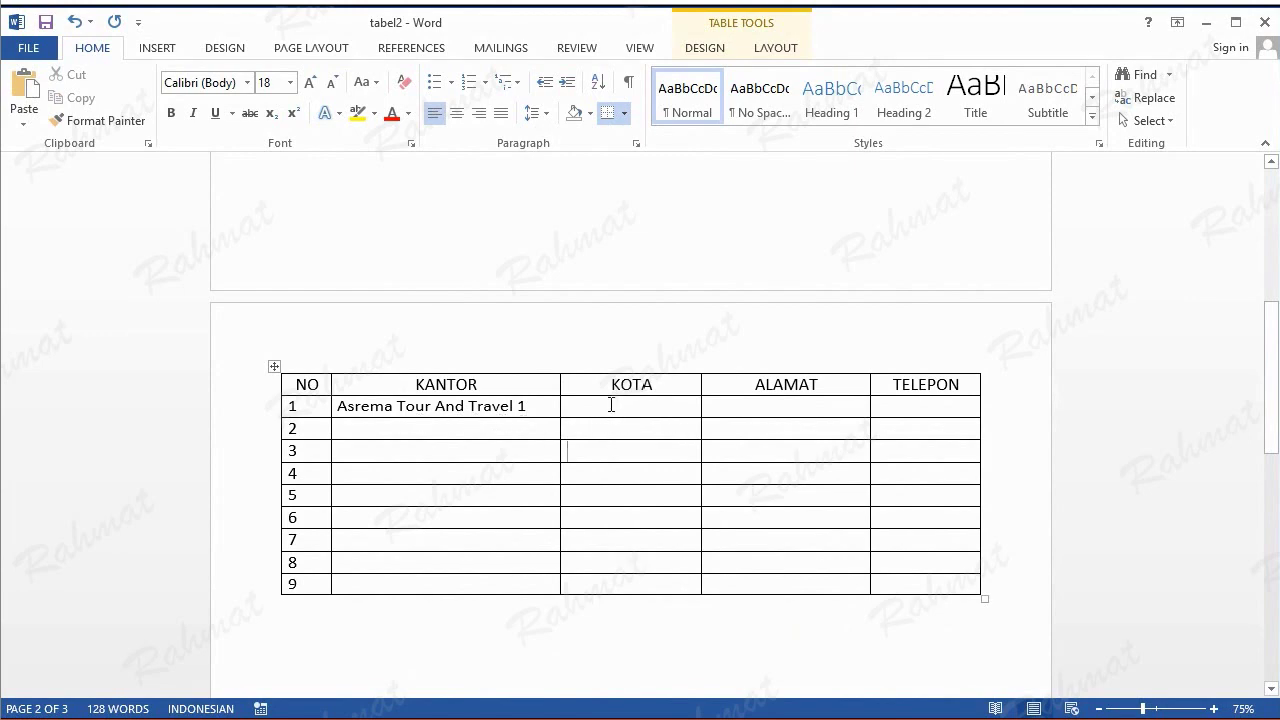
scroll(562, 418, "up", 3)
Step: Copy the nine KANTOR office names from the formatted table and place the cursor in the new table's row 2 KANTOR cell
scroll(577, 377, "up", 3)
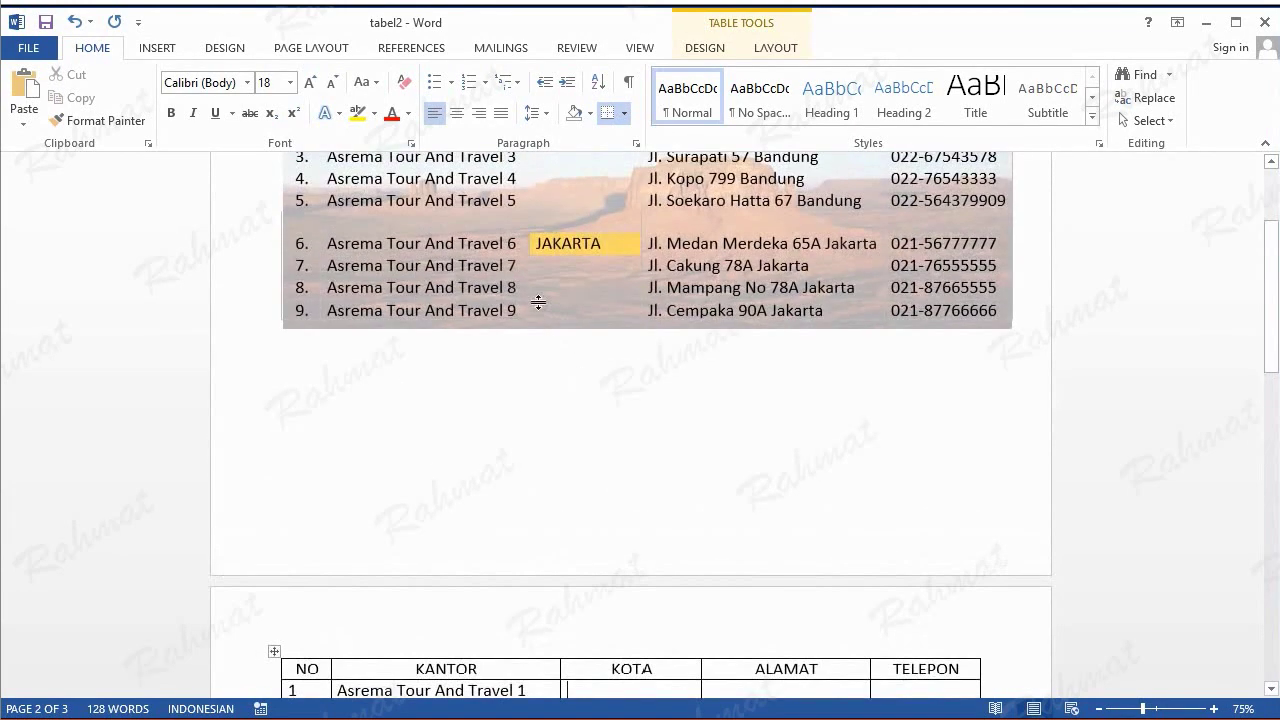
scroll(527, 382, "up", 3)
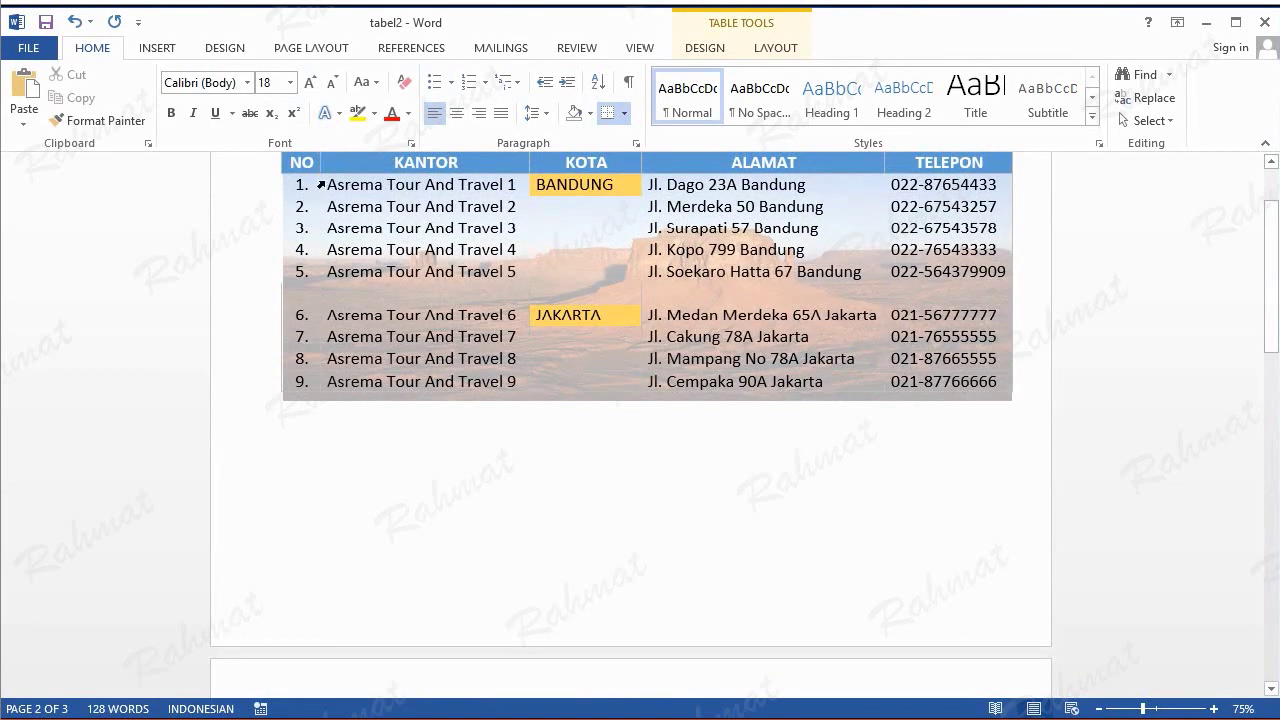
left_click_drag(329, 185, 518, 383)
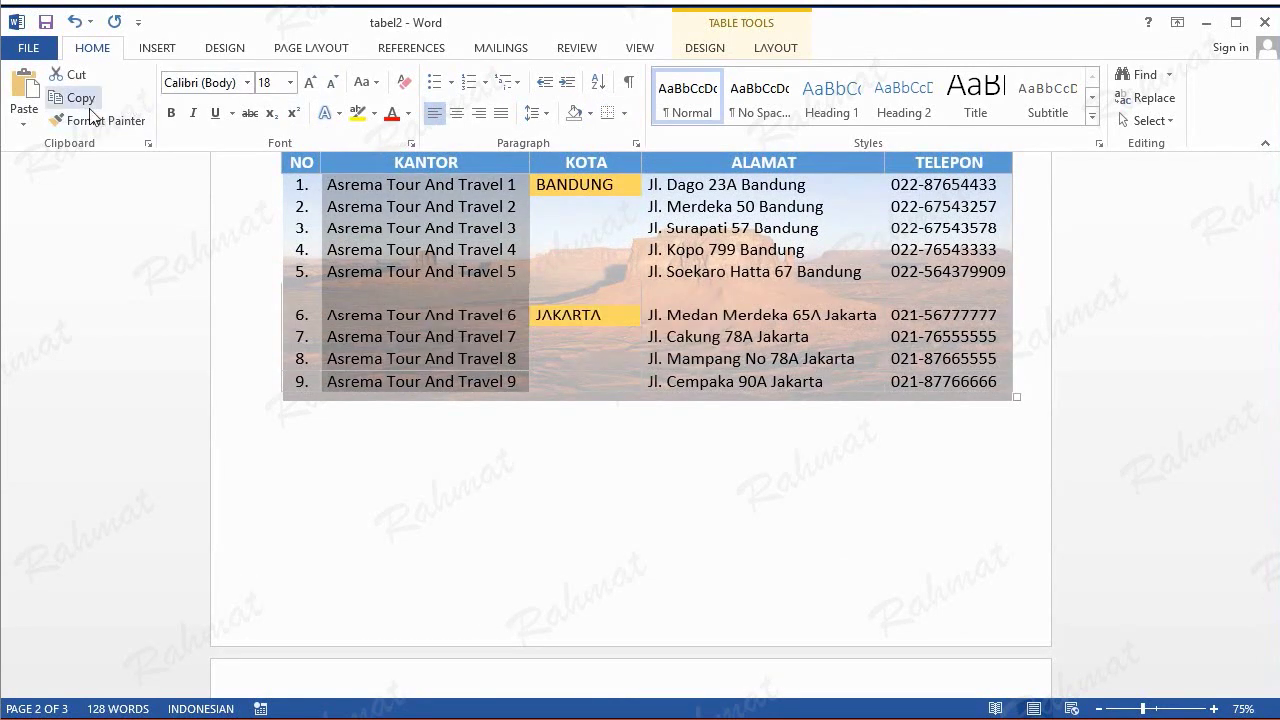
left_click(90, 117)
scroll(463, 331, "down", 3)
scroll(463, 331, "down", 2)
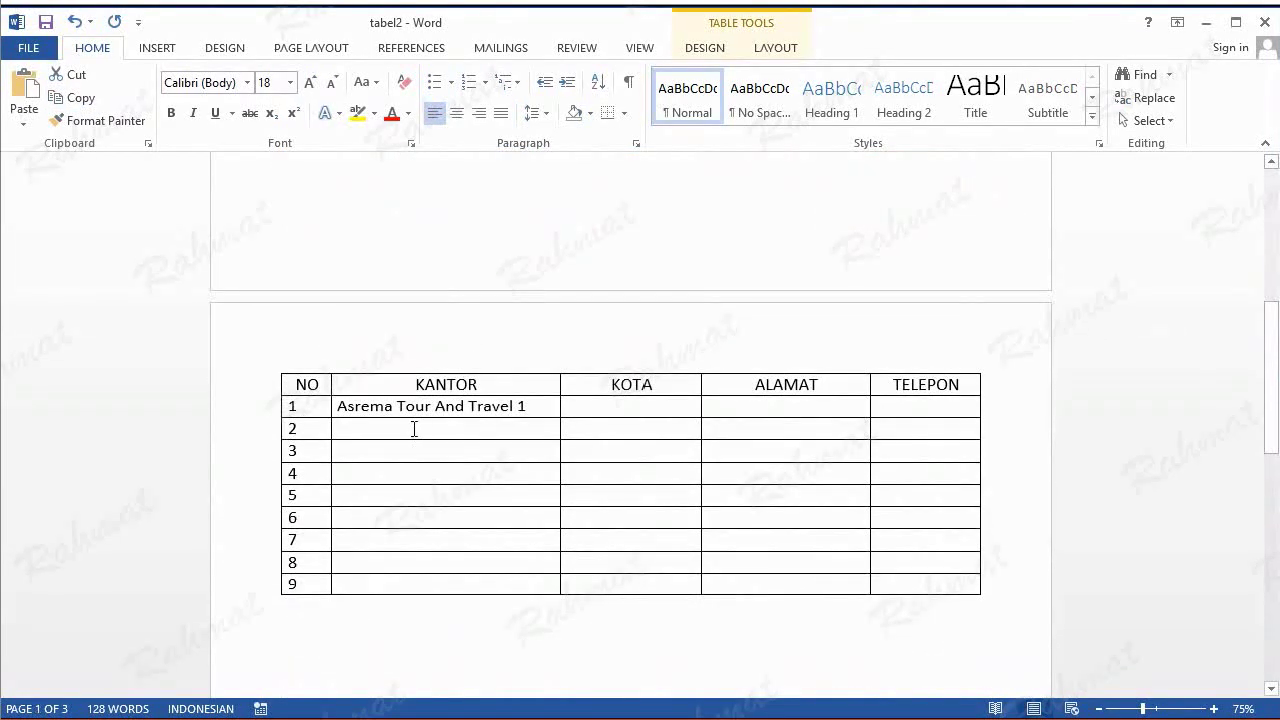
left_click(414, 428)
Step: Paste the copied office names into the new table's KANTOR column
key("ctrl+v")
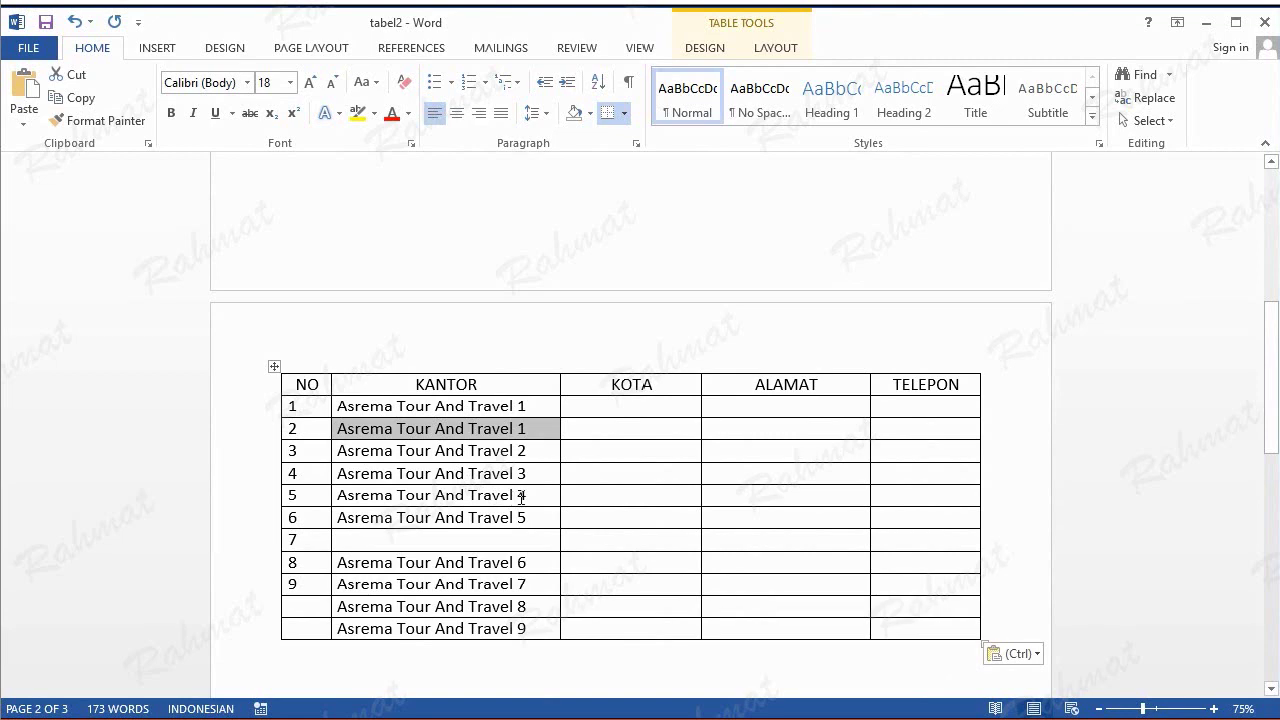
scroll(520, 497, "up", 2)
scroll(520, 497, "up", 1)
scroll(522, 497, "down", 3)
scroll(521, 497, "down", 3)
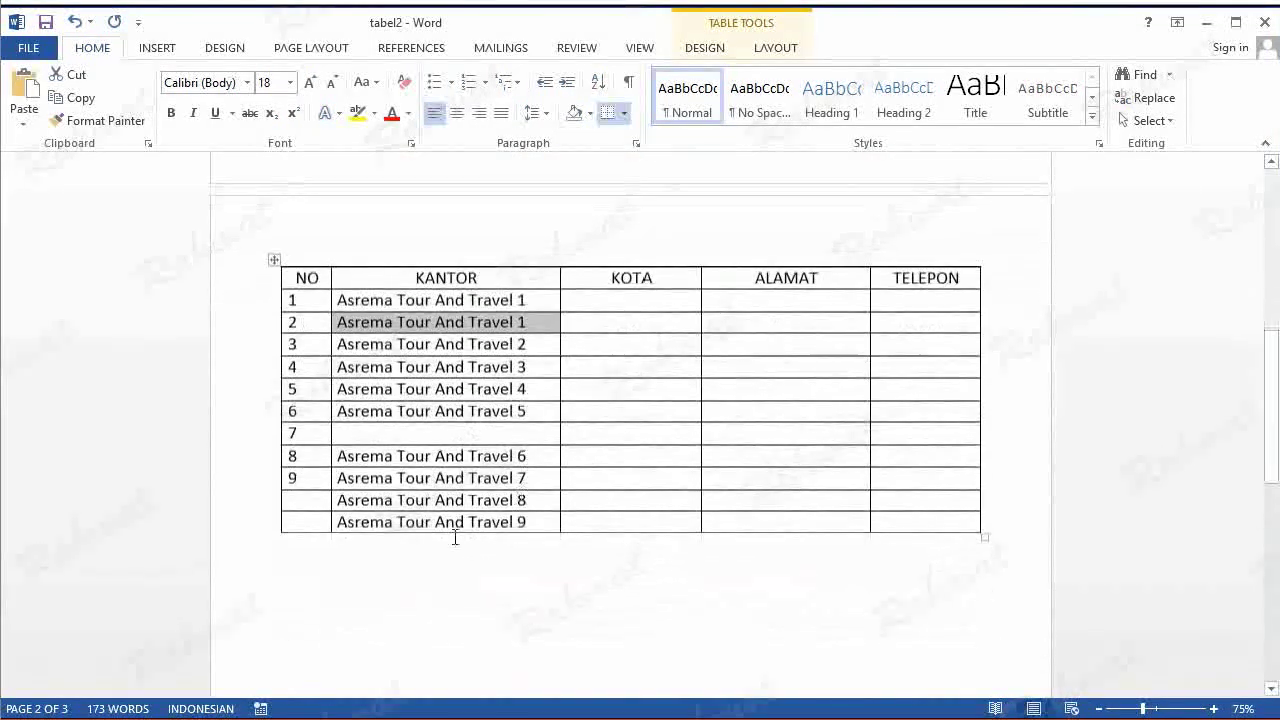
Step: Renumber the NO cells after the blank row as 7, 8, 9 and 10
left_click(314, 442)
key("BackSpace")
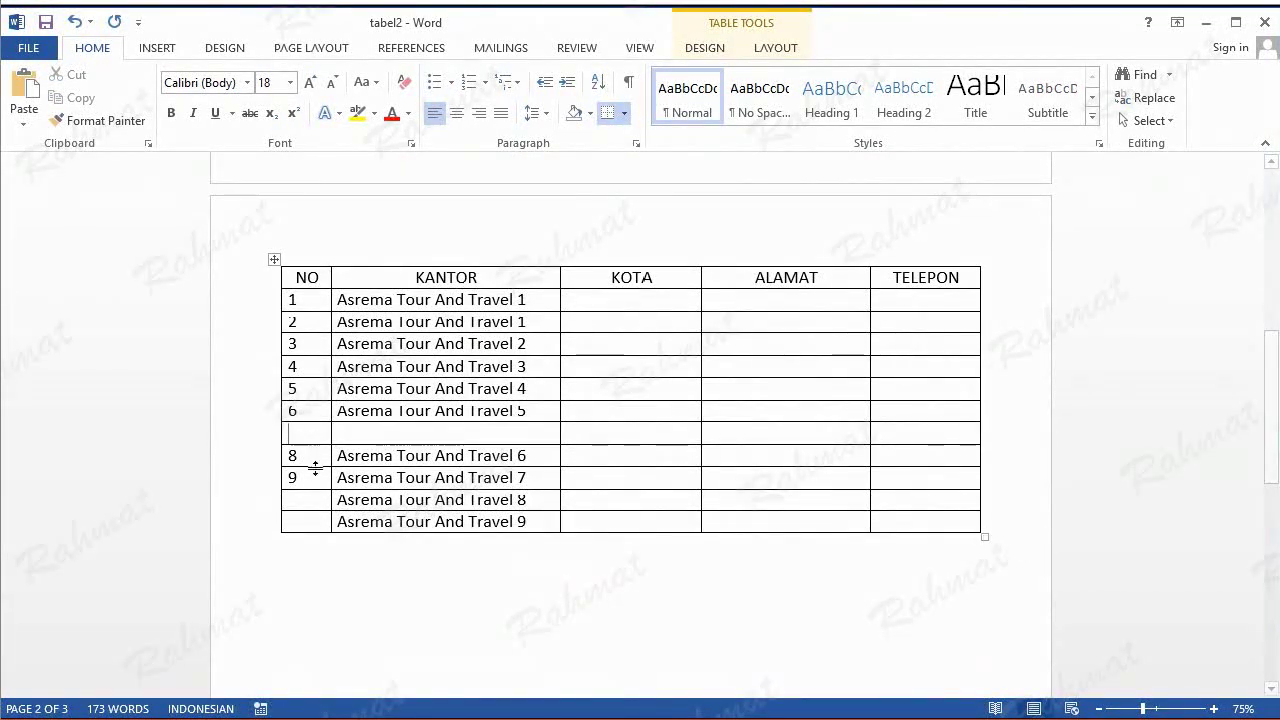
left_click_drag(299, 456, 268, 457)
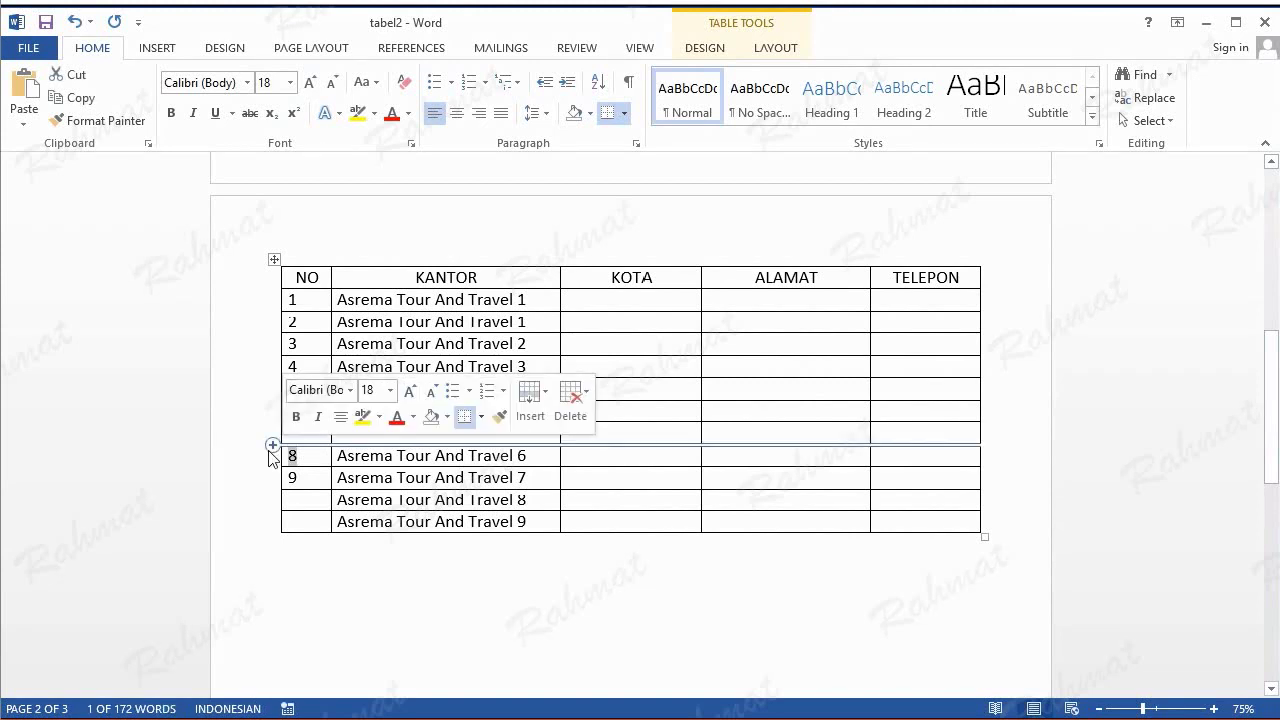
key("Left")
type("7")
key("BackSpace")
key("BackSpace")
type("7")
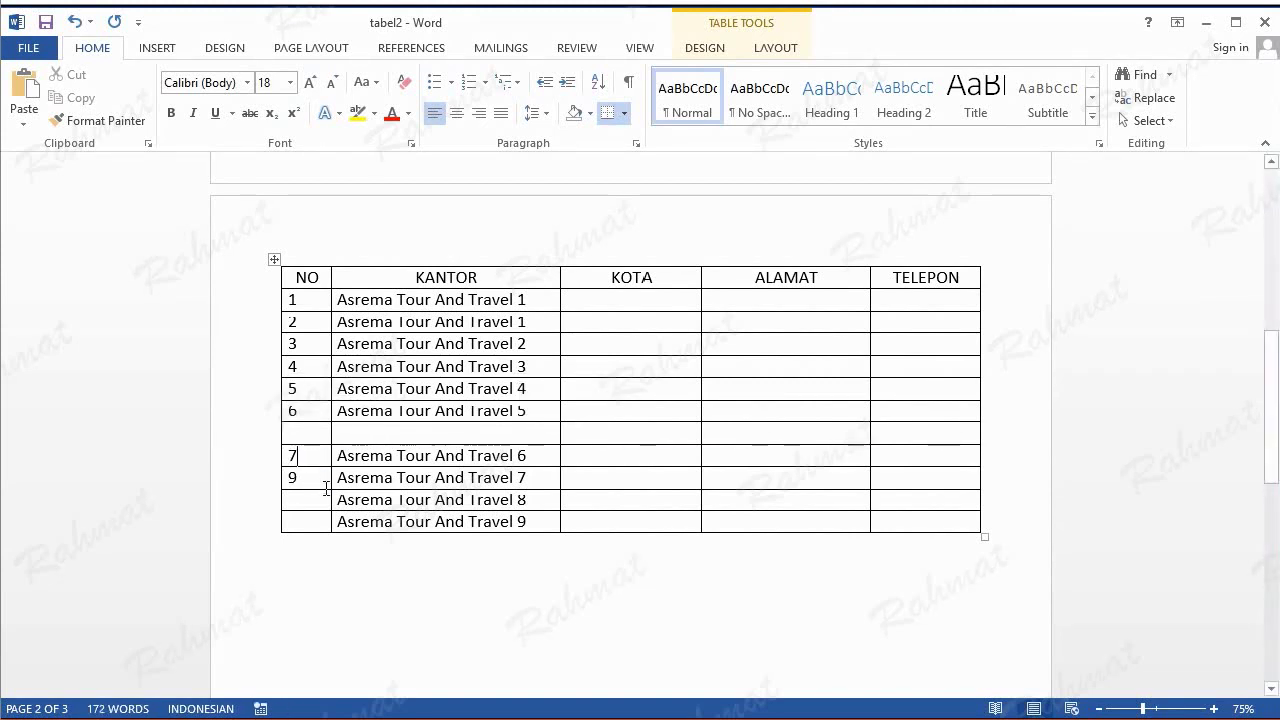
left_click(281, 477)
key("Left")
type("8")
key("Delete")
left_click(295, 499)
type("9")
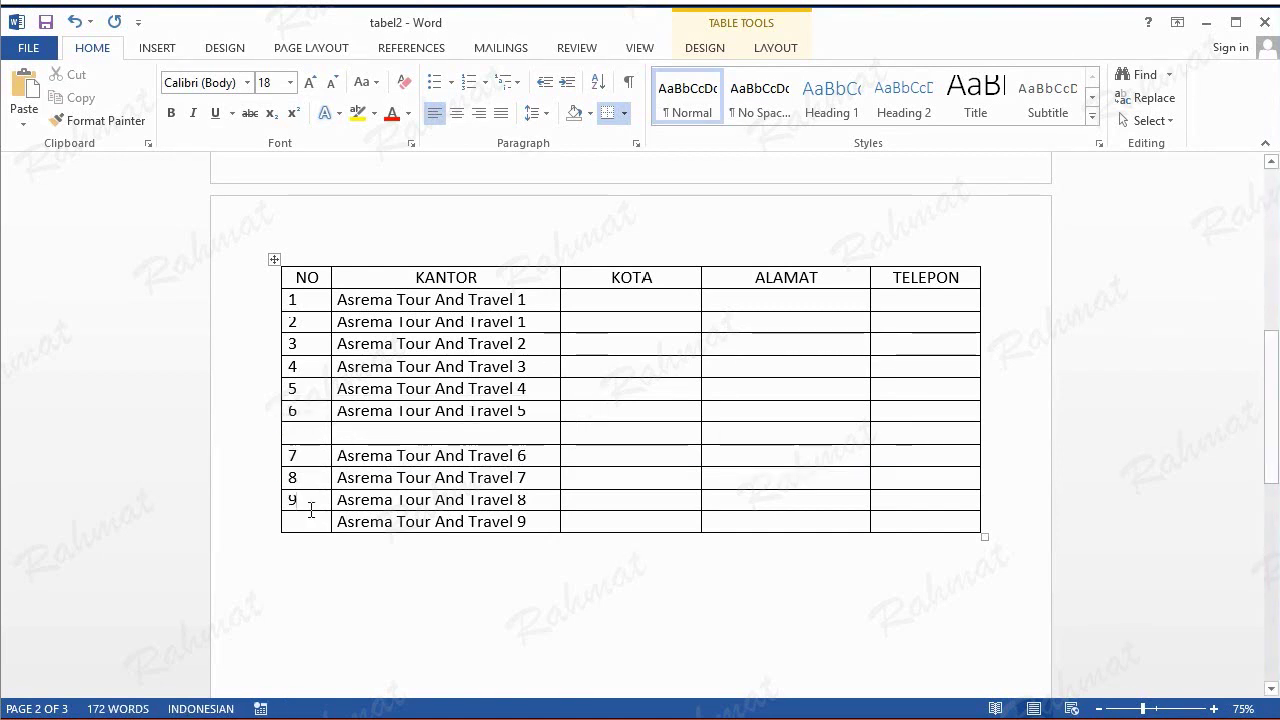
left_click(303, 521)
type("10")
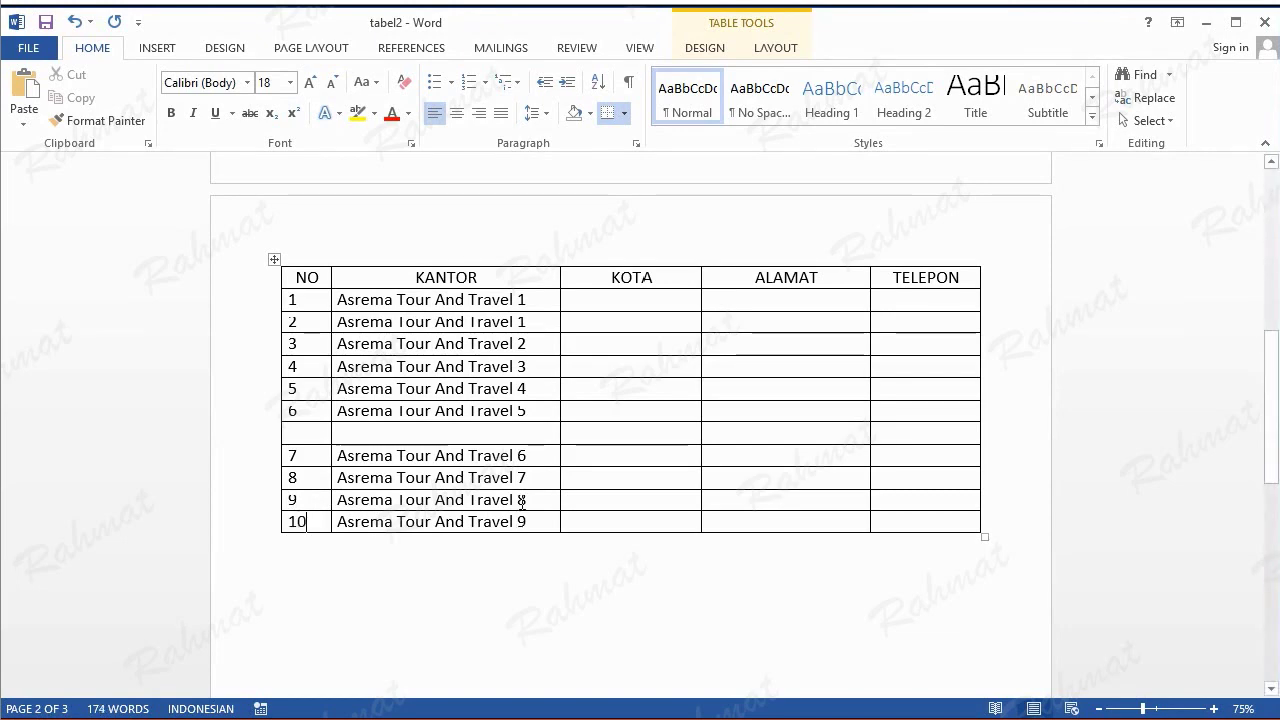
scroll(520, 500, "up", 3)
scroll(526, 491, "up", 5)
scroll(526, 491, "up", 3)
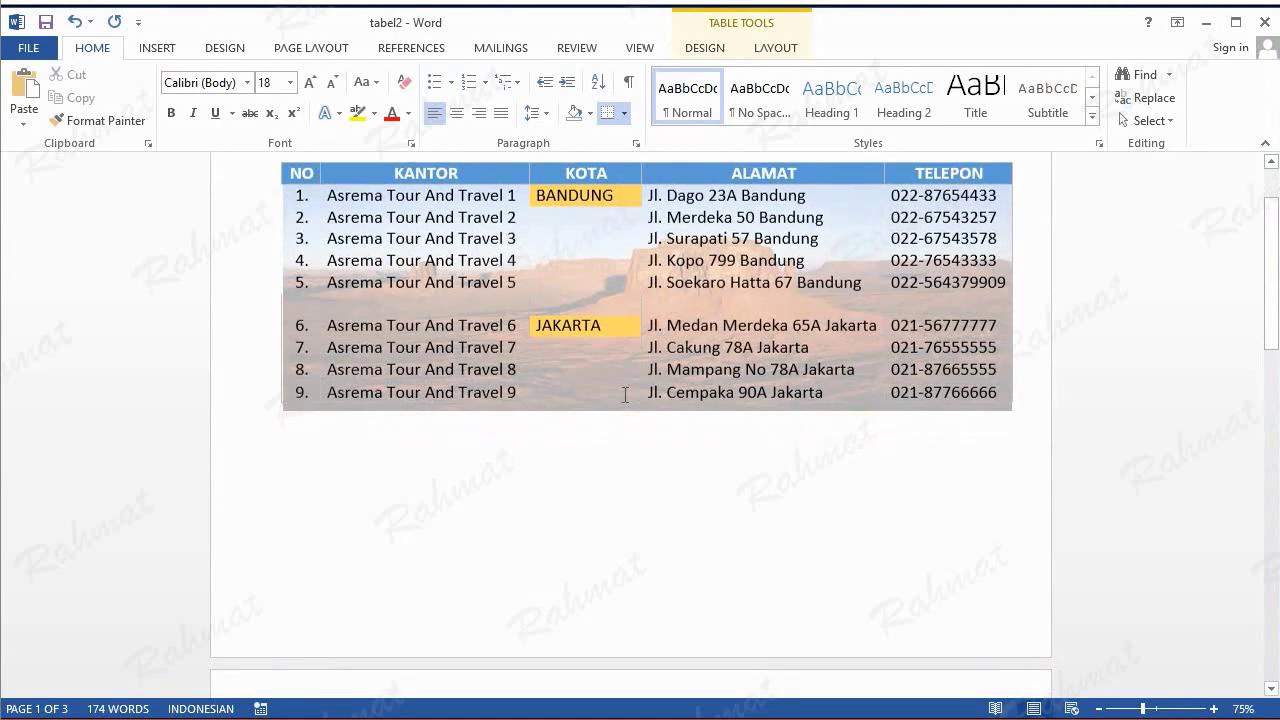
Step: Enter BANDUNG in row 1's KOTA cell and JAKARTA in the Asrema Tour And Travel 6 row
scroll(625, 395, "down", 5)
left_click(627, 514)
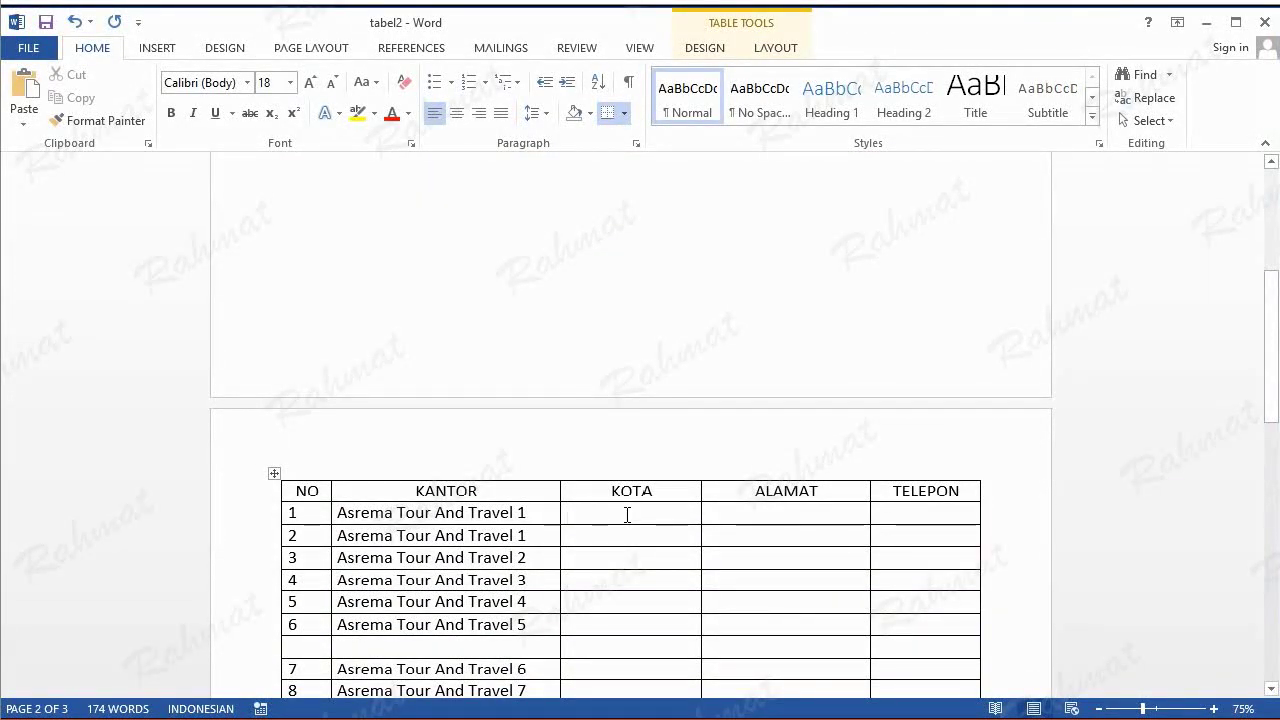
type("ba")
key("BackSpace")
key("BackSpace")
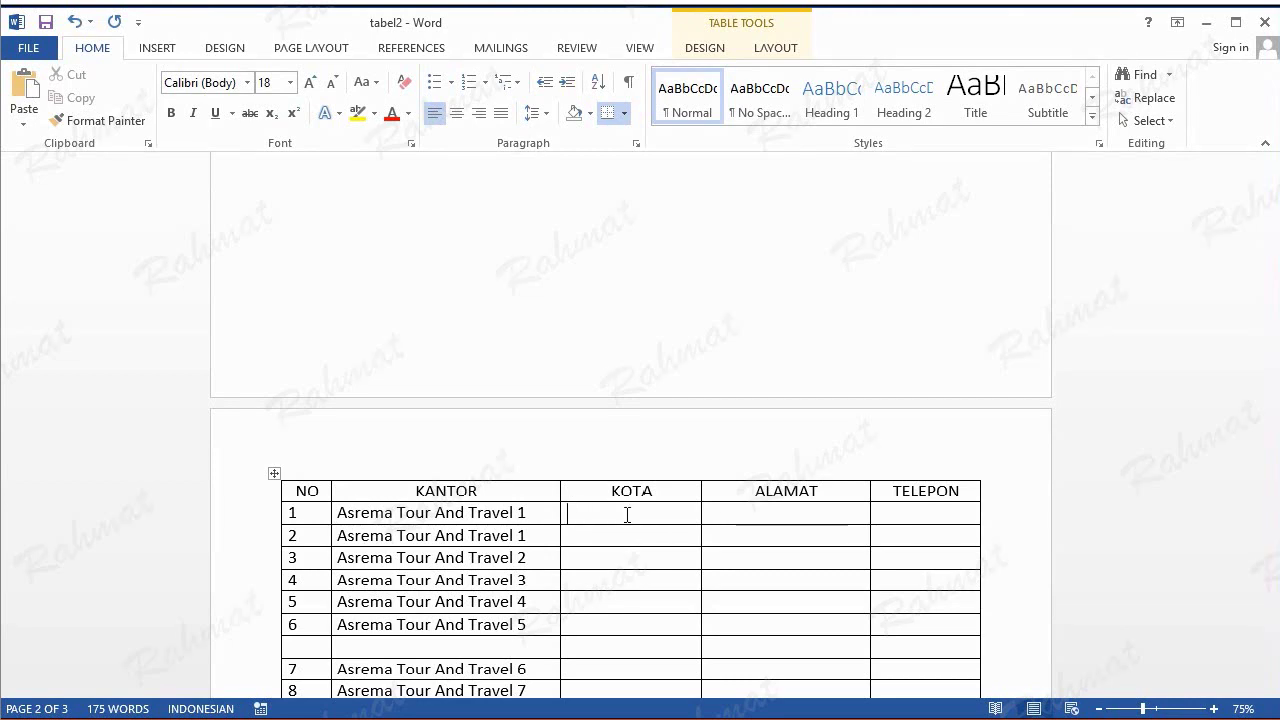
type("BANDUN")
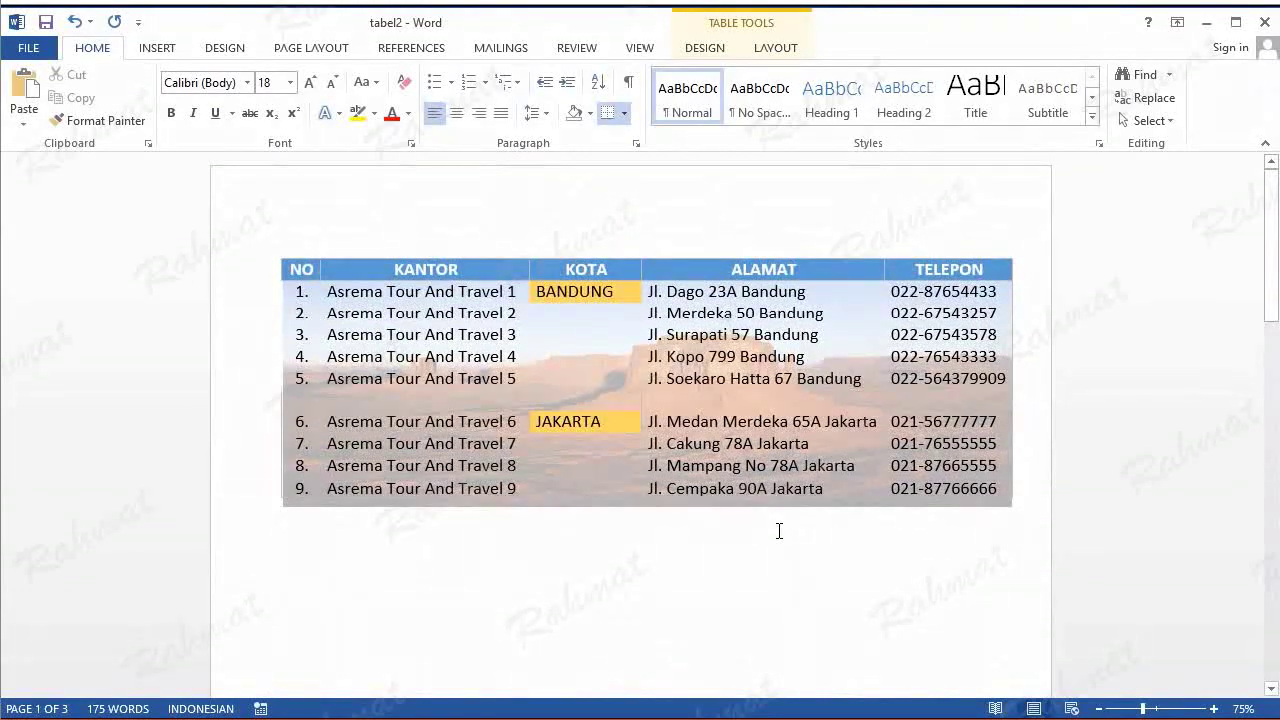
scroll(779, 531, "down", 6)
scroll(711, 600, "down", 4)
left_click(632, 597)
type("JAKARTA")
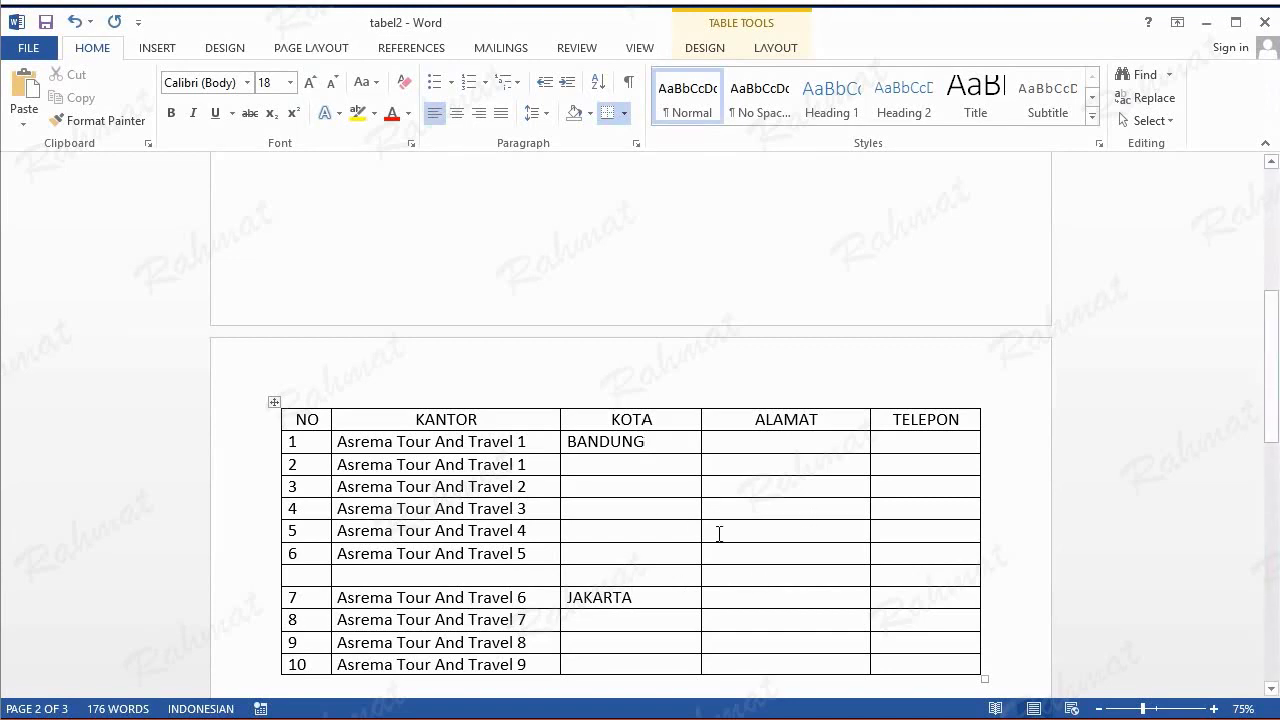
scroll(691, 528, "up", 3)
scroll(728, 525, "up", 2)
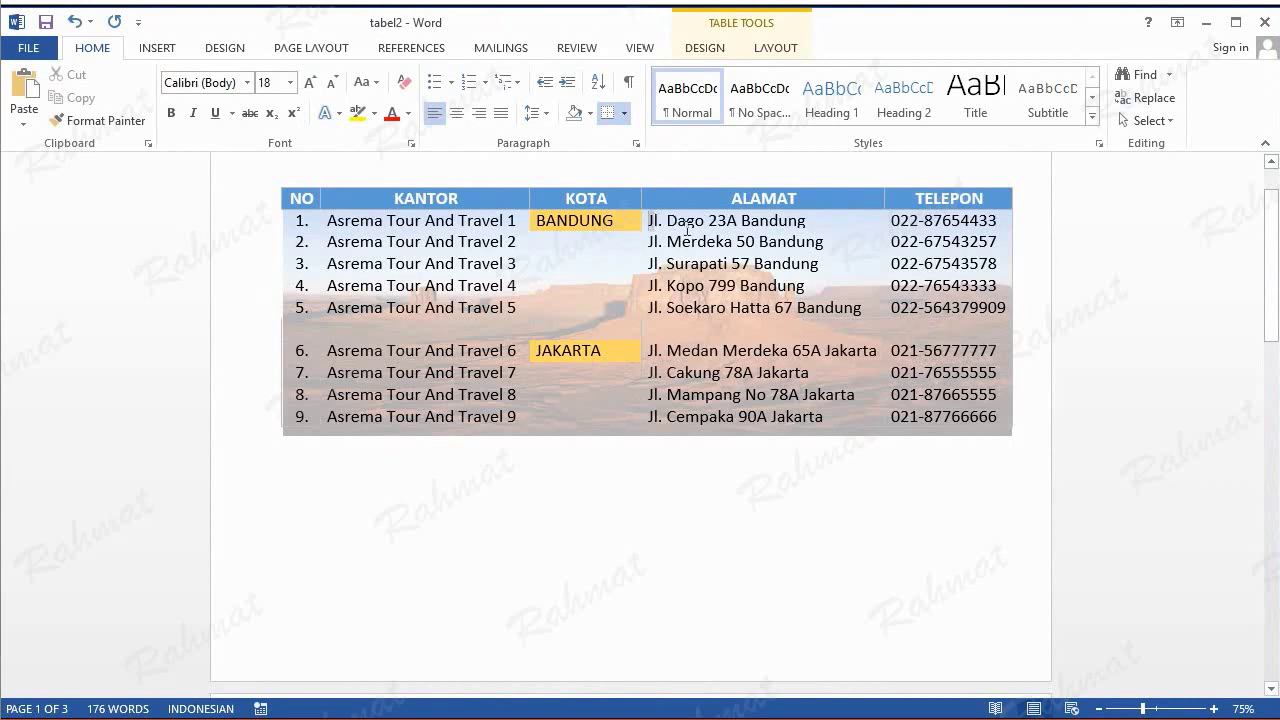
Step: Copy the Bandung addresses and phone numbers into the new table's ALAMAT and TELEPON cells for rows 1–6
left_click_drag(670, 220, 945, 306)
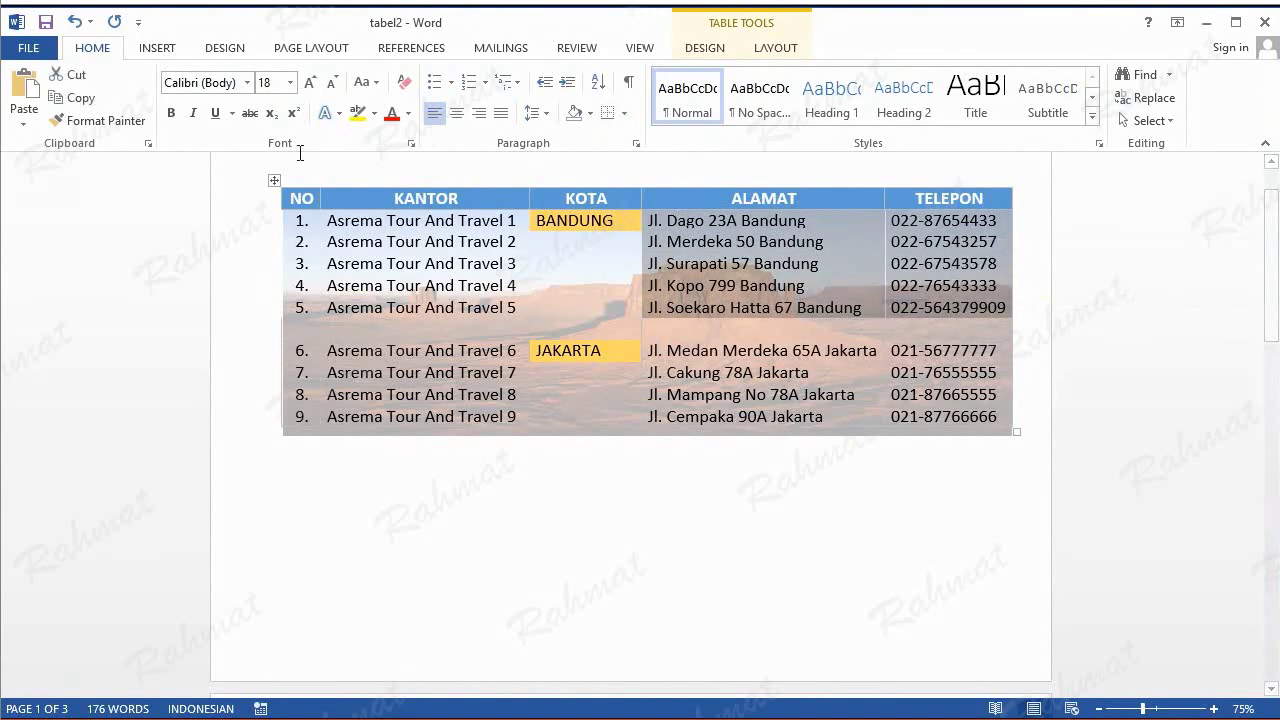
left_click(80, 98)
scroll(688, 386, "down", 5)
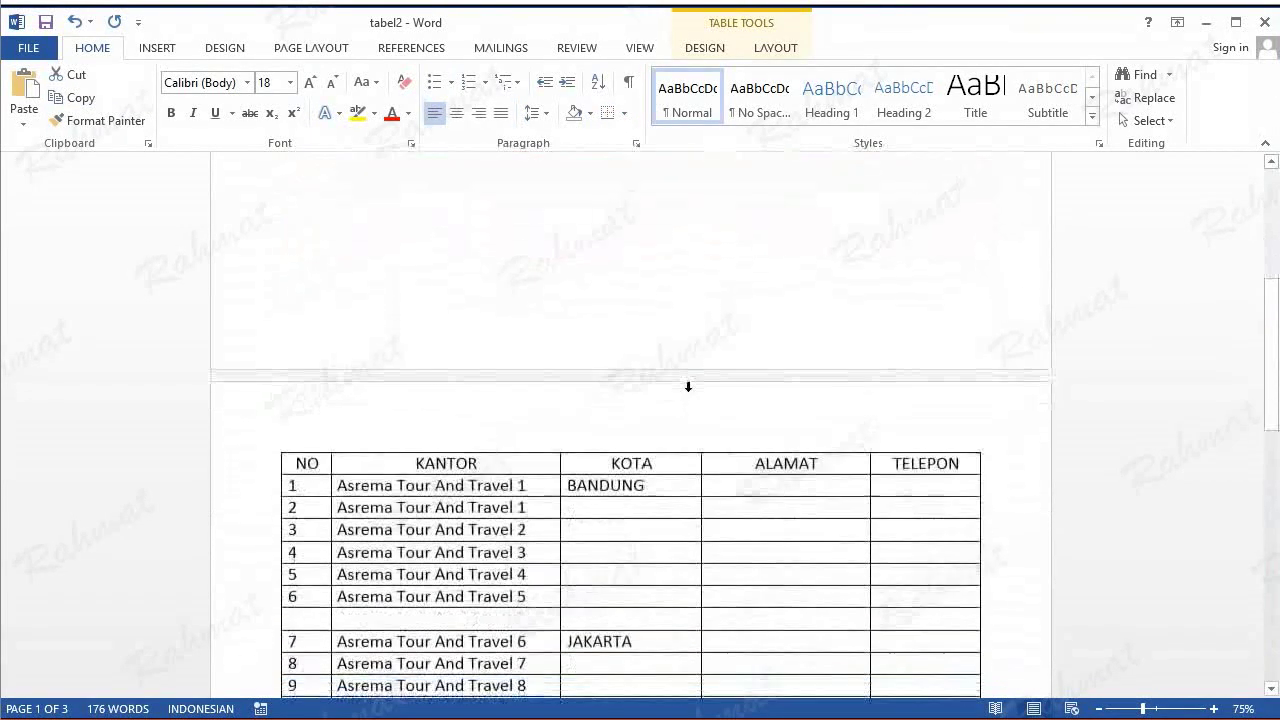
left_click_drag(713, 473, 925, 591)
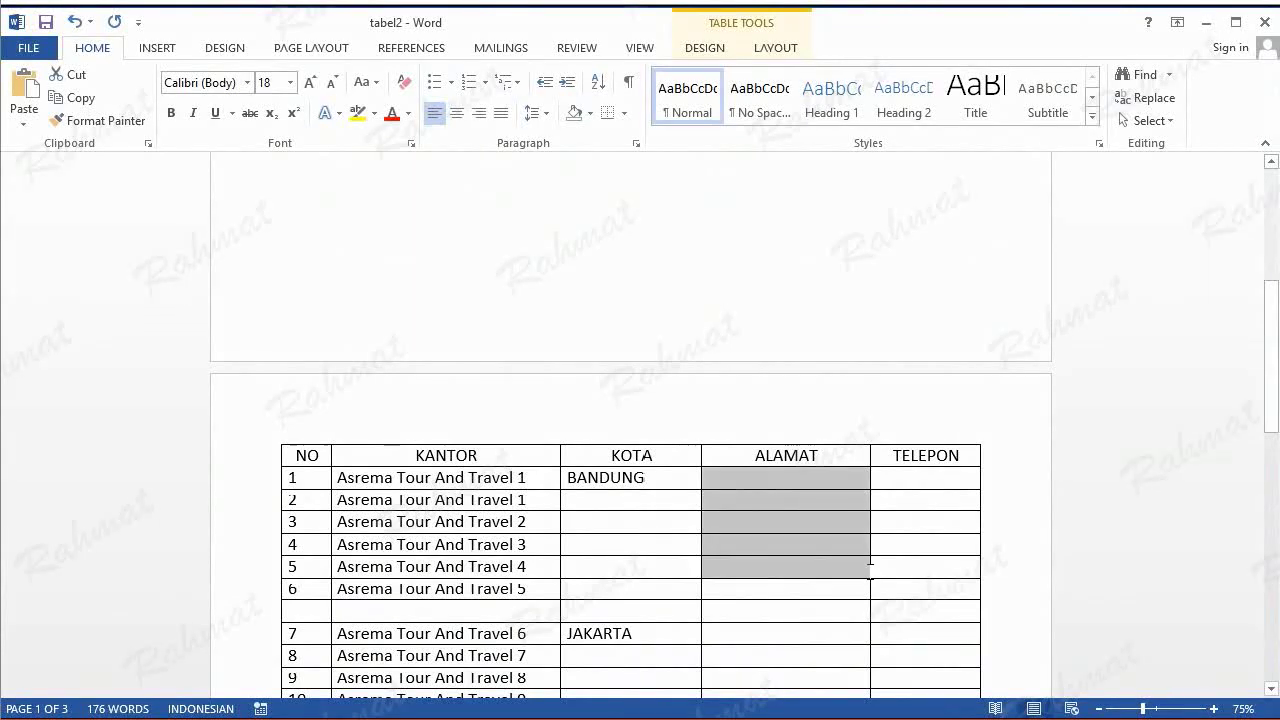
key("ctrl+v")
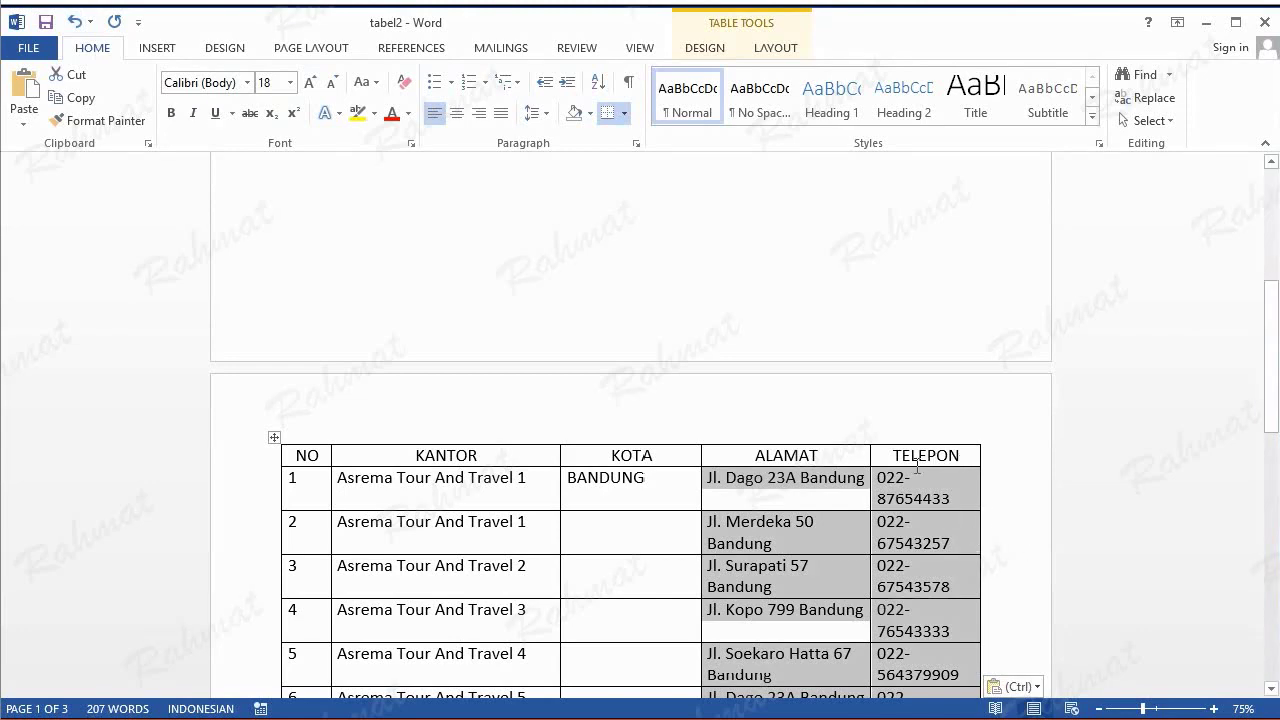
Step: Widen the TELEPON column so each Bandung phone number fits on one line
scroll(1054, 482, "up", 2)
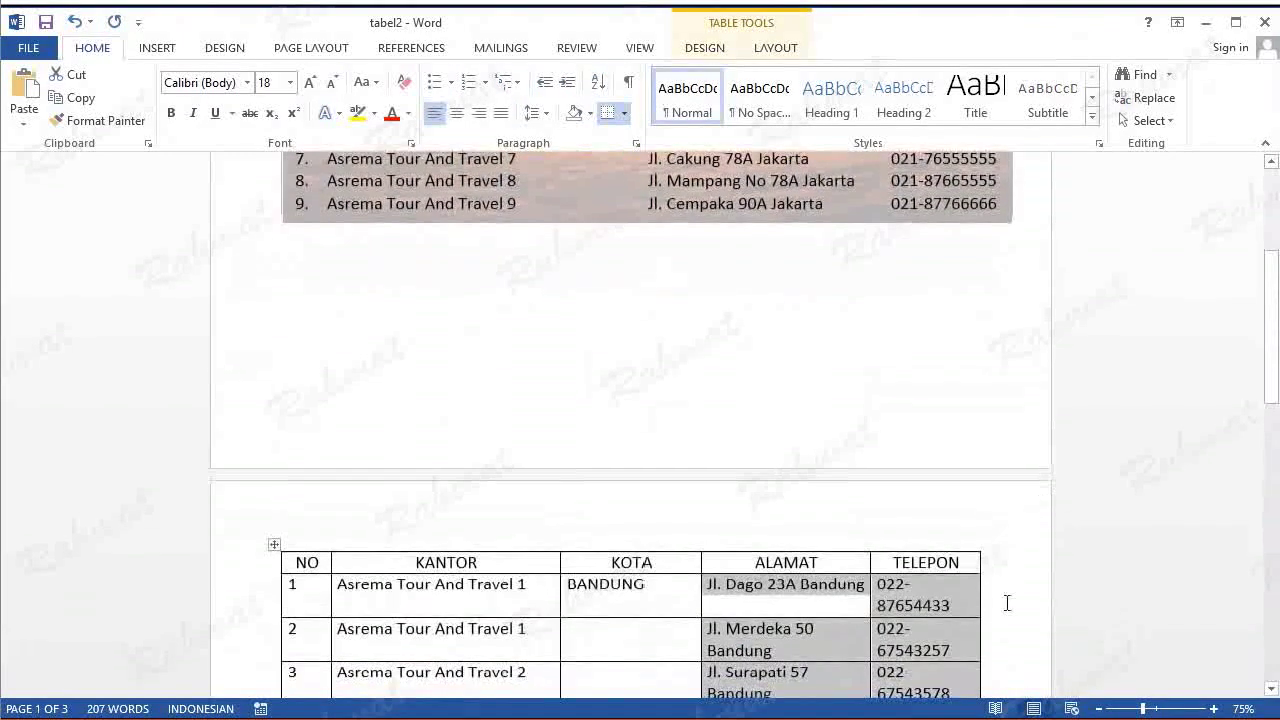
left_click_drag(978, 556, 1013, 564)
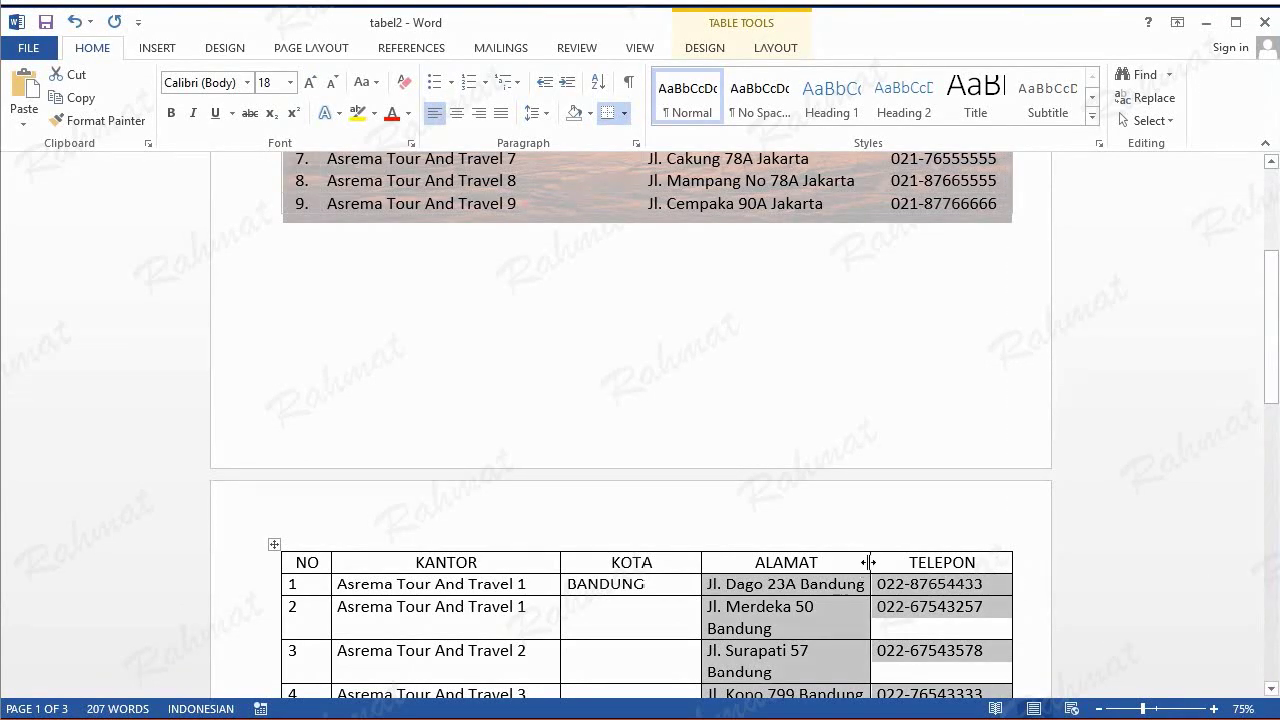
left_click_drag(895, 561, 896, 570)
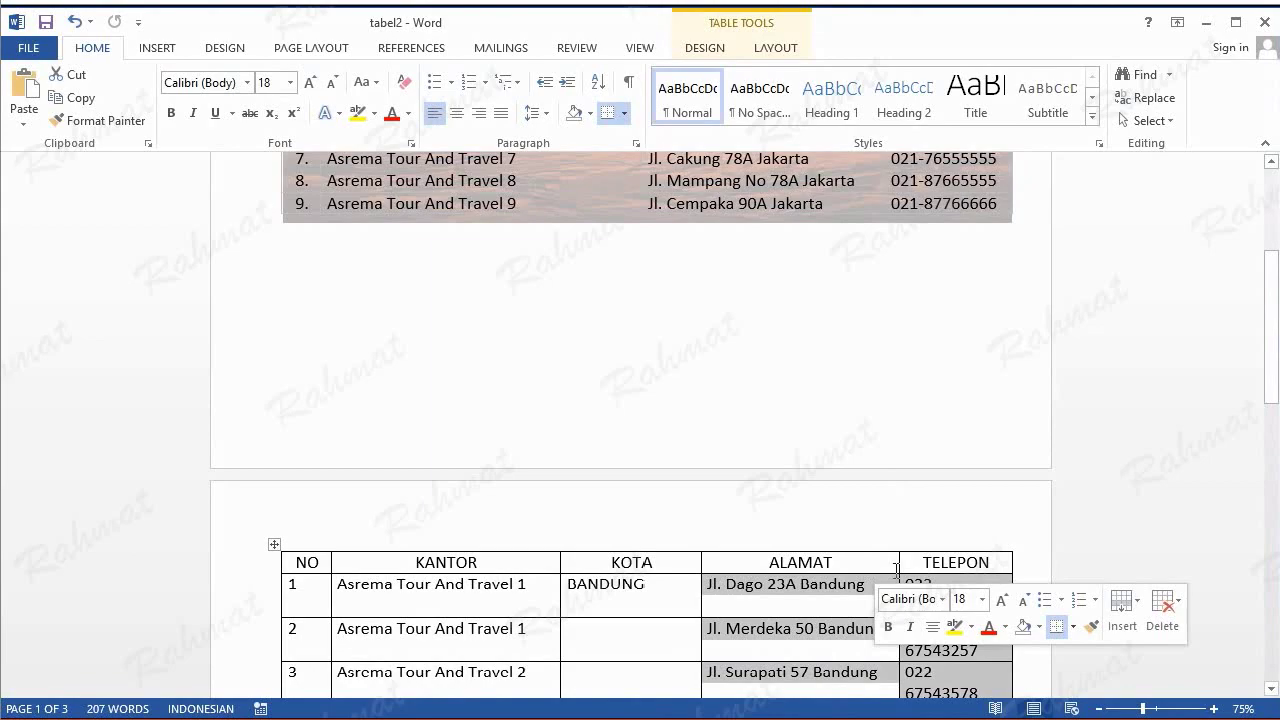
scroll(1000, 600, "up", 3)
scroll(1006, 610, "up", 2)
scroll(965, 581, "down", 3)
scroll(965, 581, "down", 3)
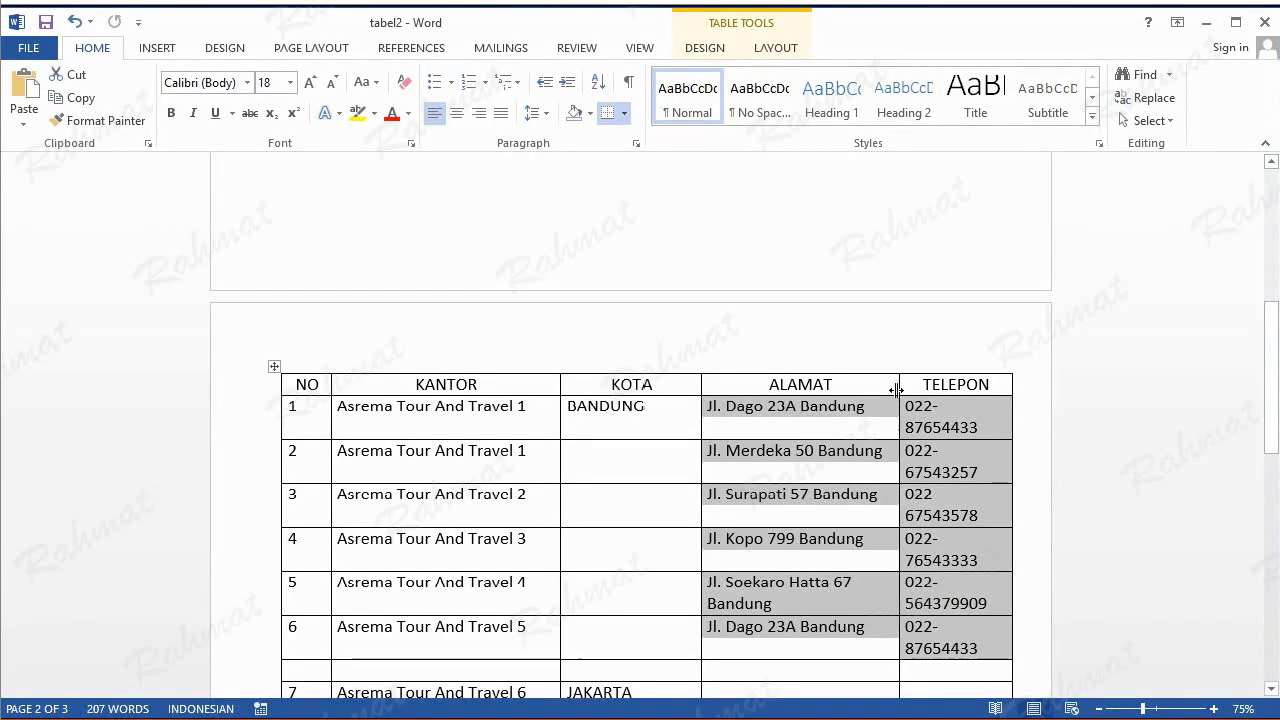
left_click_drag(896, 390, 894, 390)
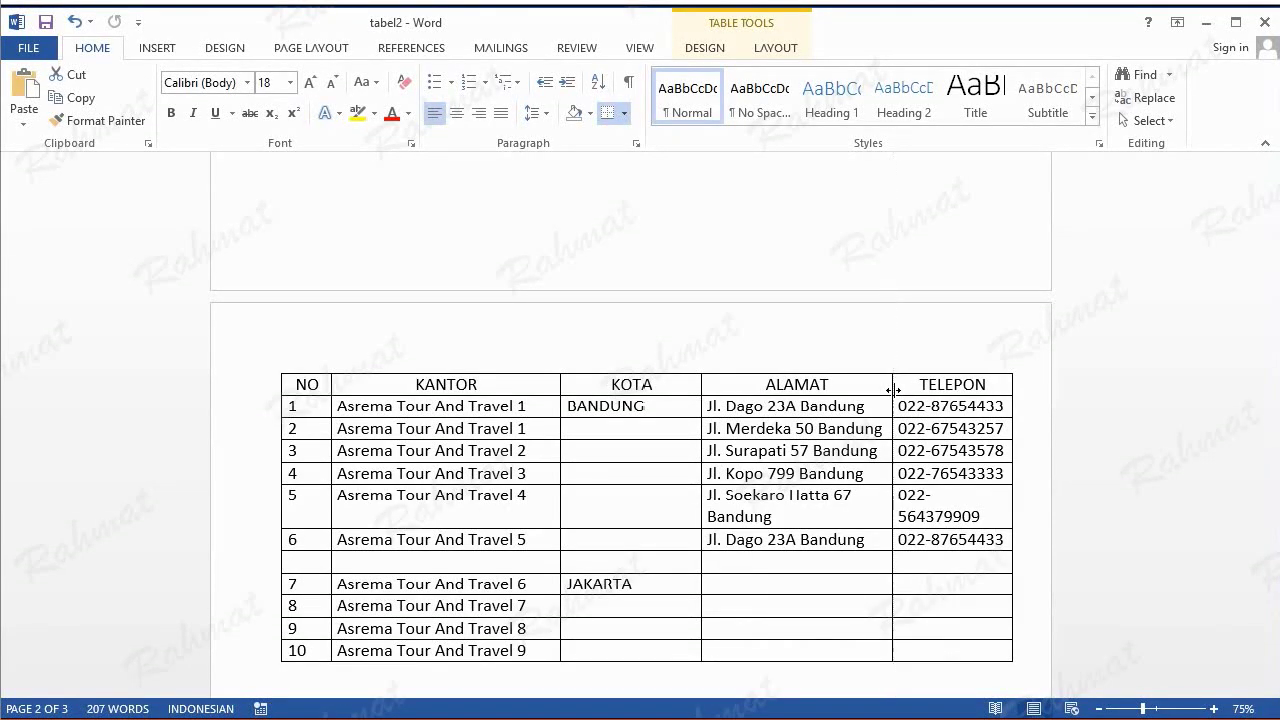
left_click_drag(715, 405, 1000, 539)
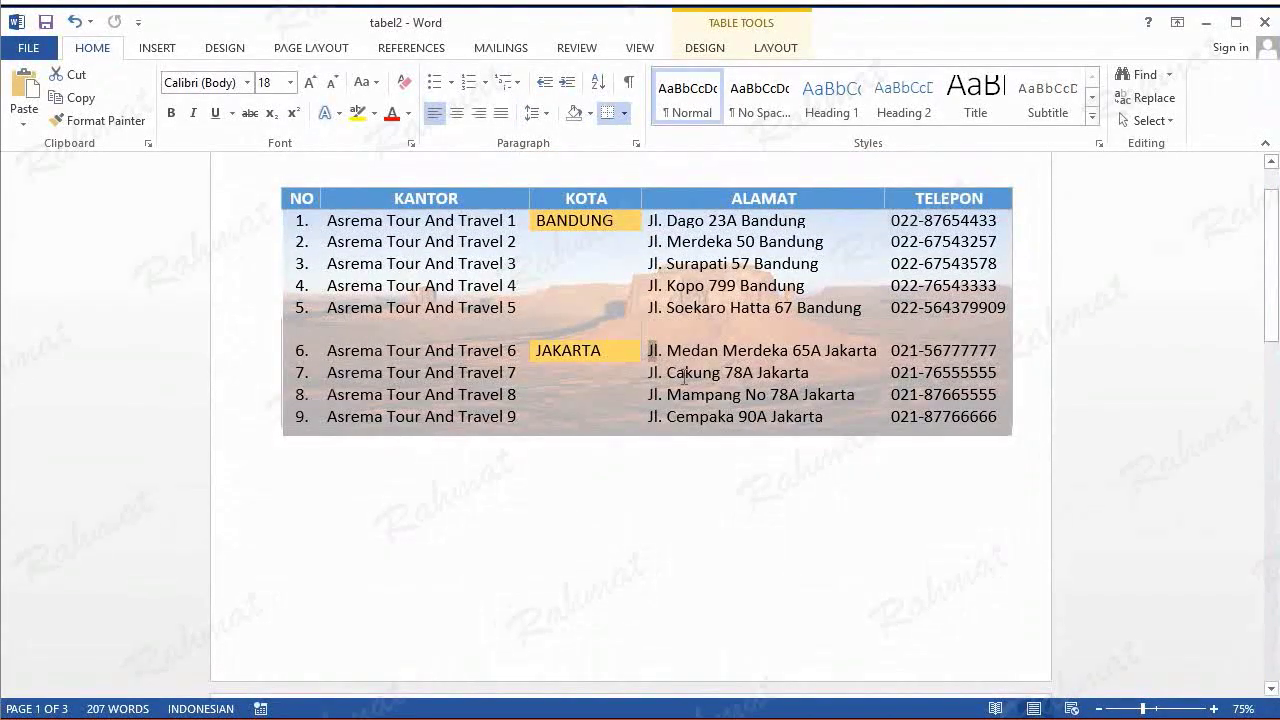
left_click_drag(684, 376, 735, 418)
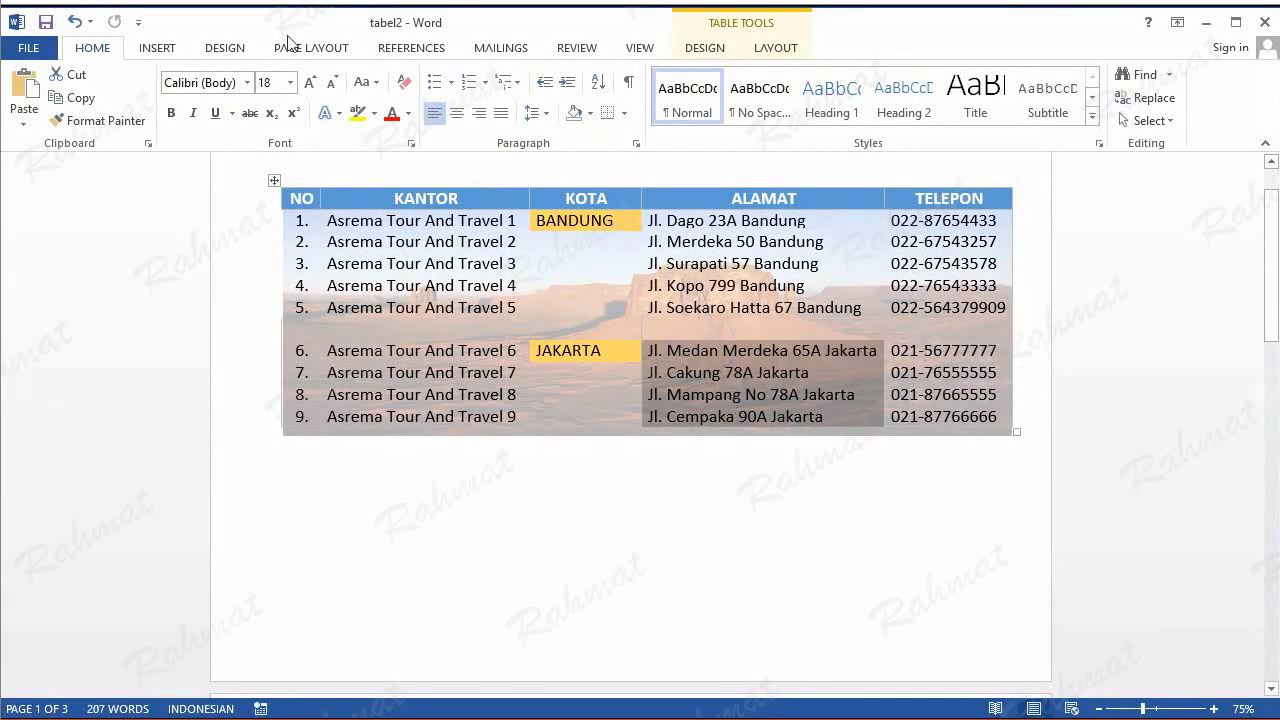
Step: Paste the Jakarta addresses and phone numbers into the ALAMAT and TELEPON cells of rows 7–10
left_click(100, 92)
scroll(776, 542, "down", 3)
scroll(776, 542, "down", 4)
scroll(770, 530, "down", 3)
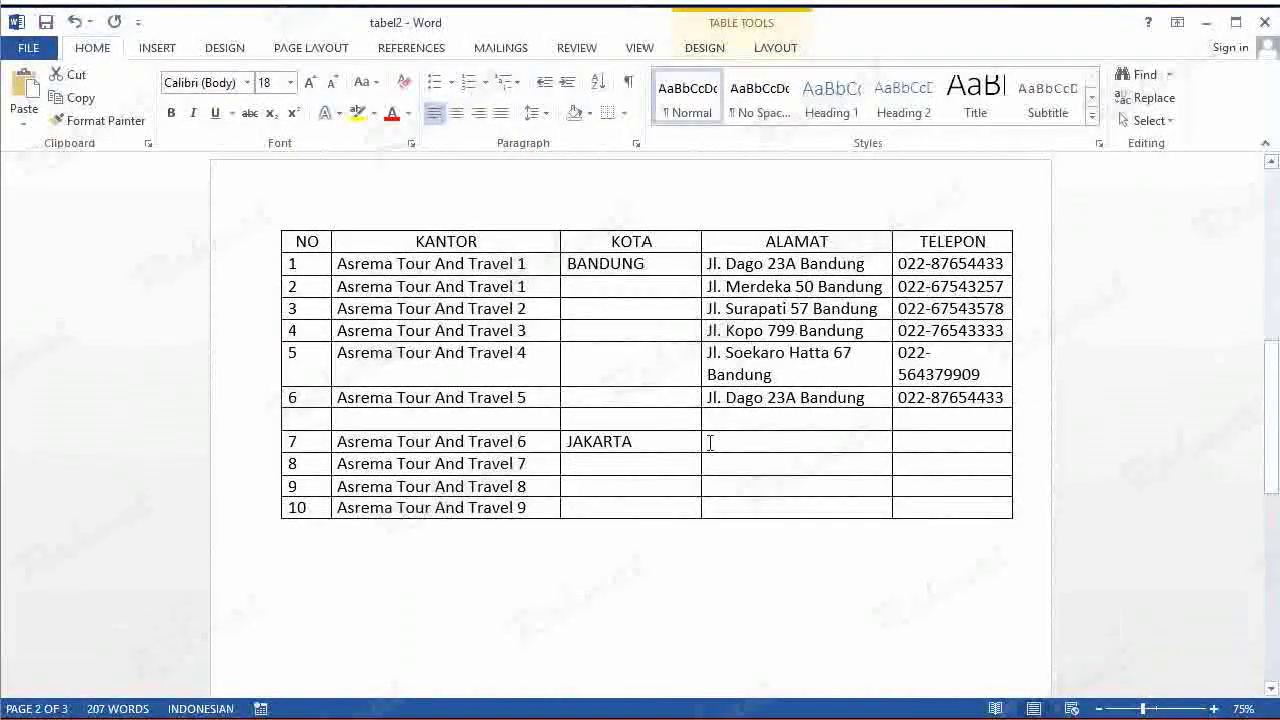
left_click_drag(709, 440, 930, 508)
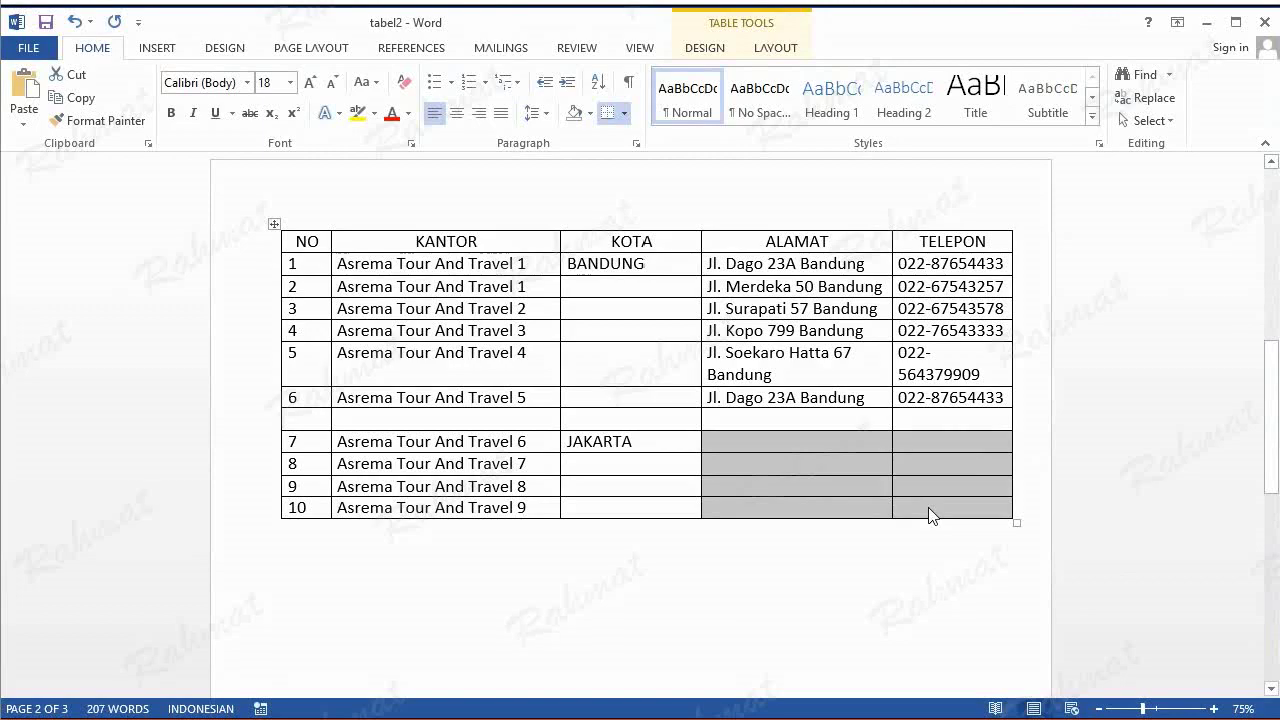
key("ctrl+v")
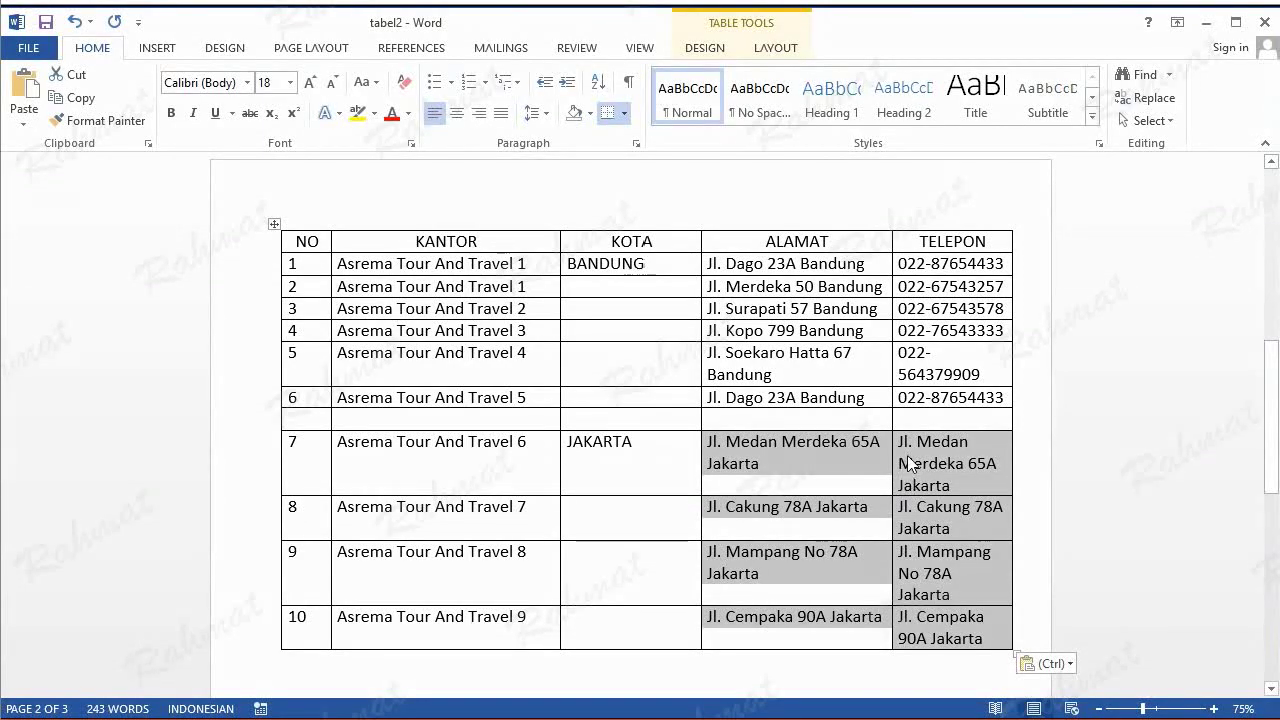
Step: Widen the table's right edge and shift the ALAMAT/TELEPON border to widen ALAMAT
scroll(934, 462, "up", 1)
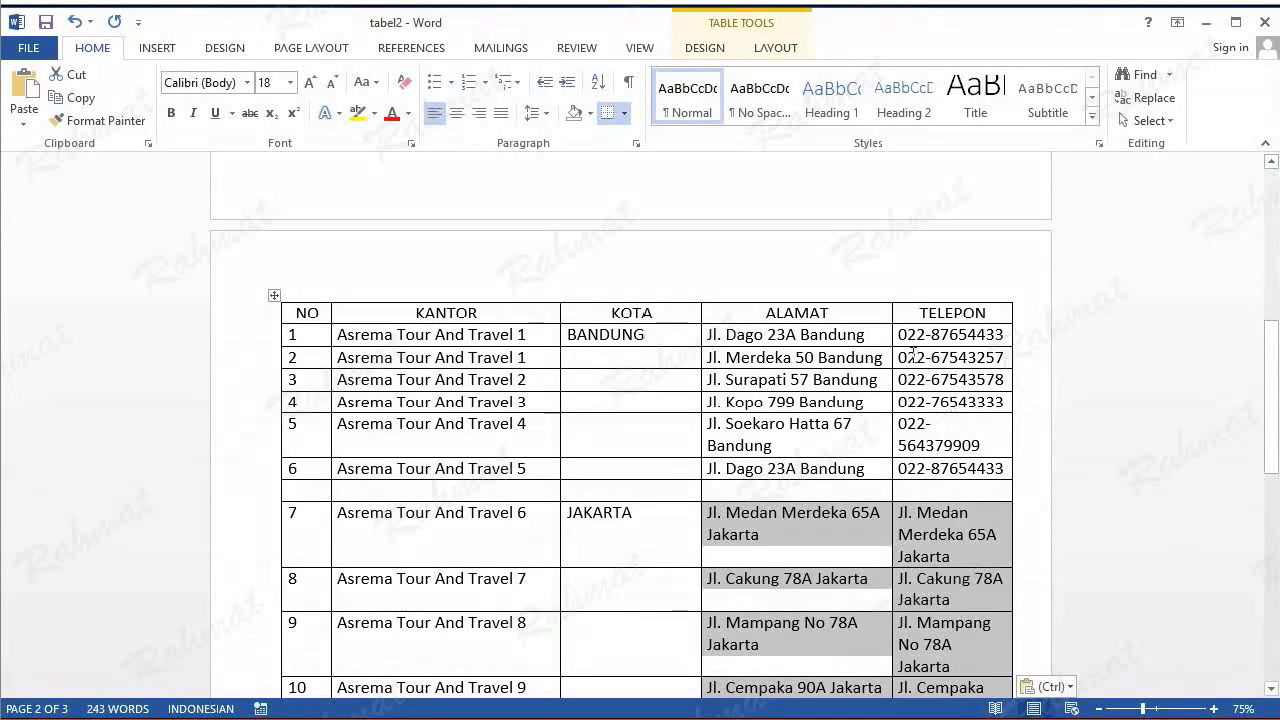
scroll(913, 352, "up", 2)
scroll(908, 349, "up", 2)
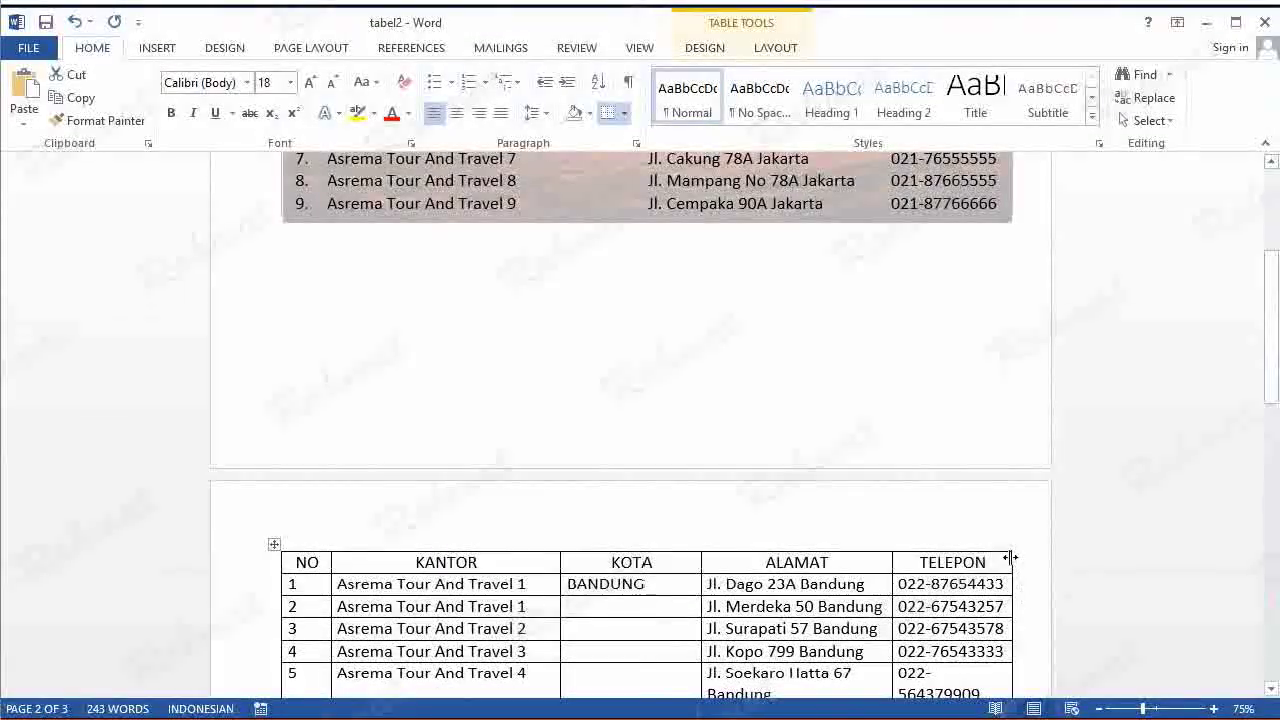
left_click_drag(1011, 558, 1017, 548)
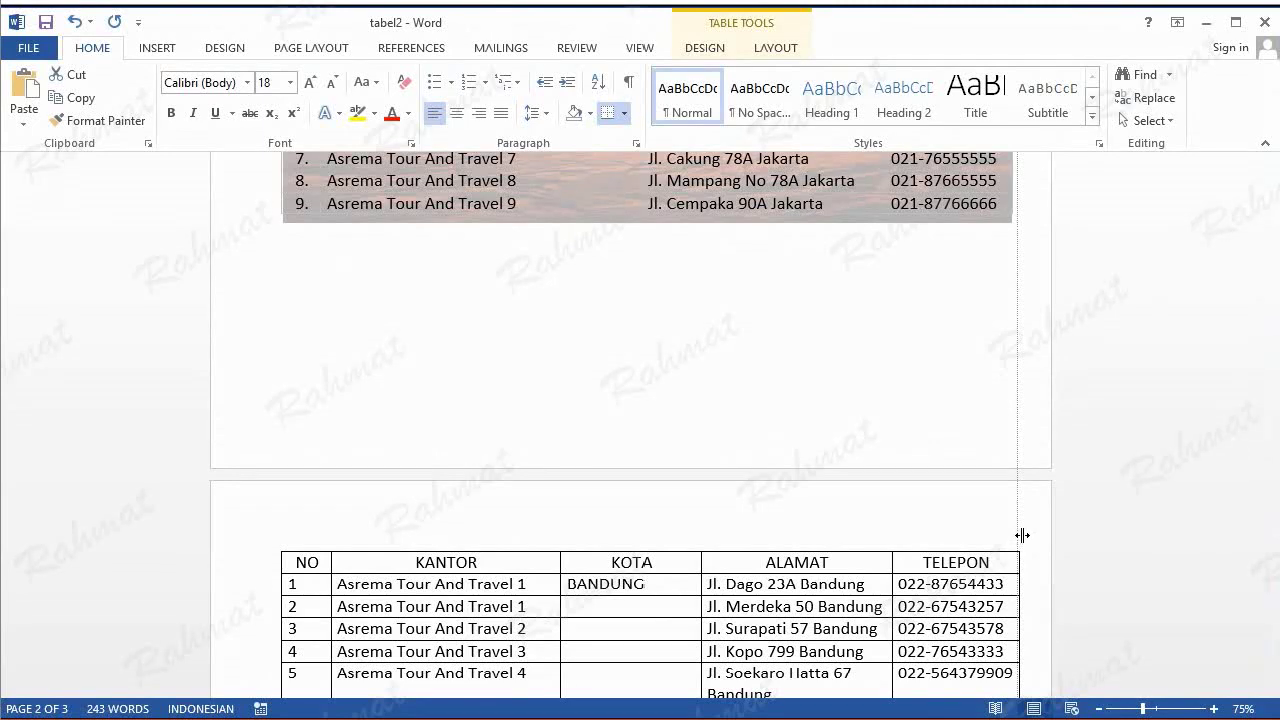
scroll(900, 460, "down", 2)
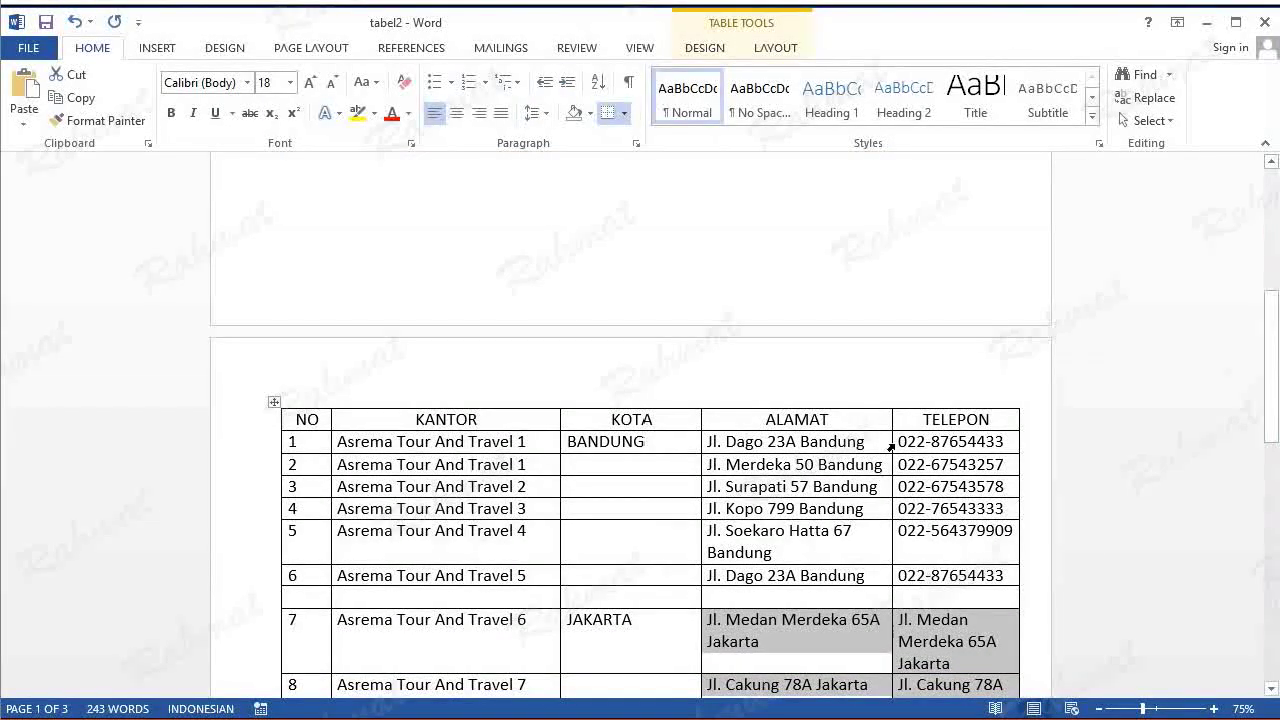
left_click_drag(889, 433, 906, 408)
Step: Narrow the KOTA column so the ALAMAT column gets more room
scroll(1108, 552, "up", 3)
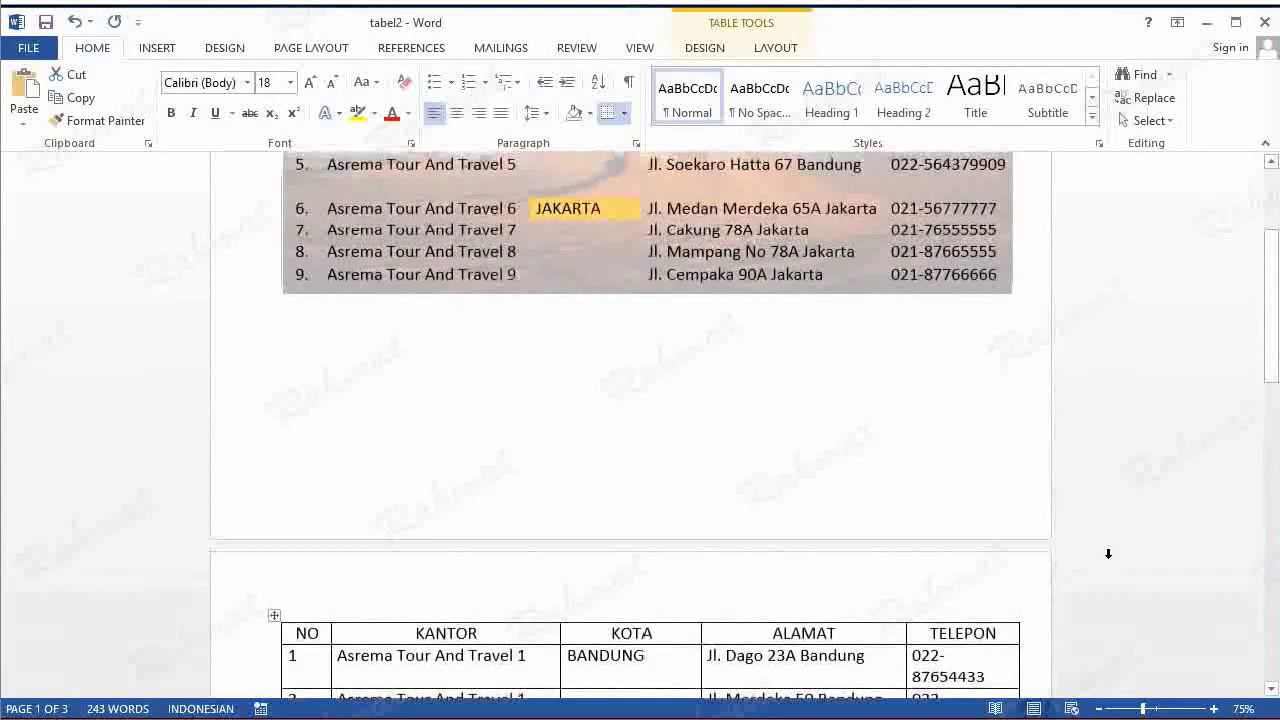
scroll(1110, 558, "down", 5)
scroll(1110, 558, "down", 2)
scroll(1110, 558, "up", 1)
scroll(1110, 558, "up", 2)
scroll(1110, 558, "up", 3)
scroll(1109, 555, "up", 3)
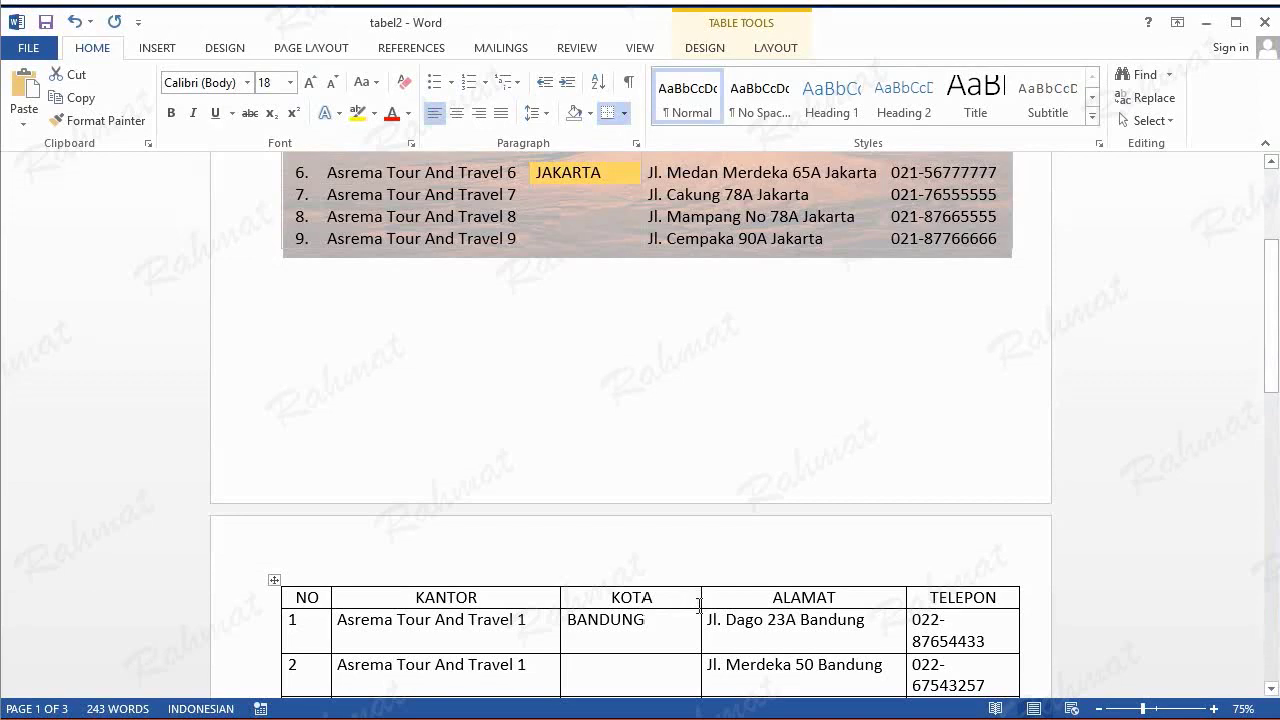
left_click_drag(702, 599, 668, 595)
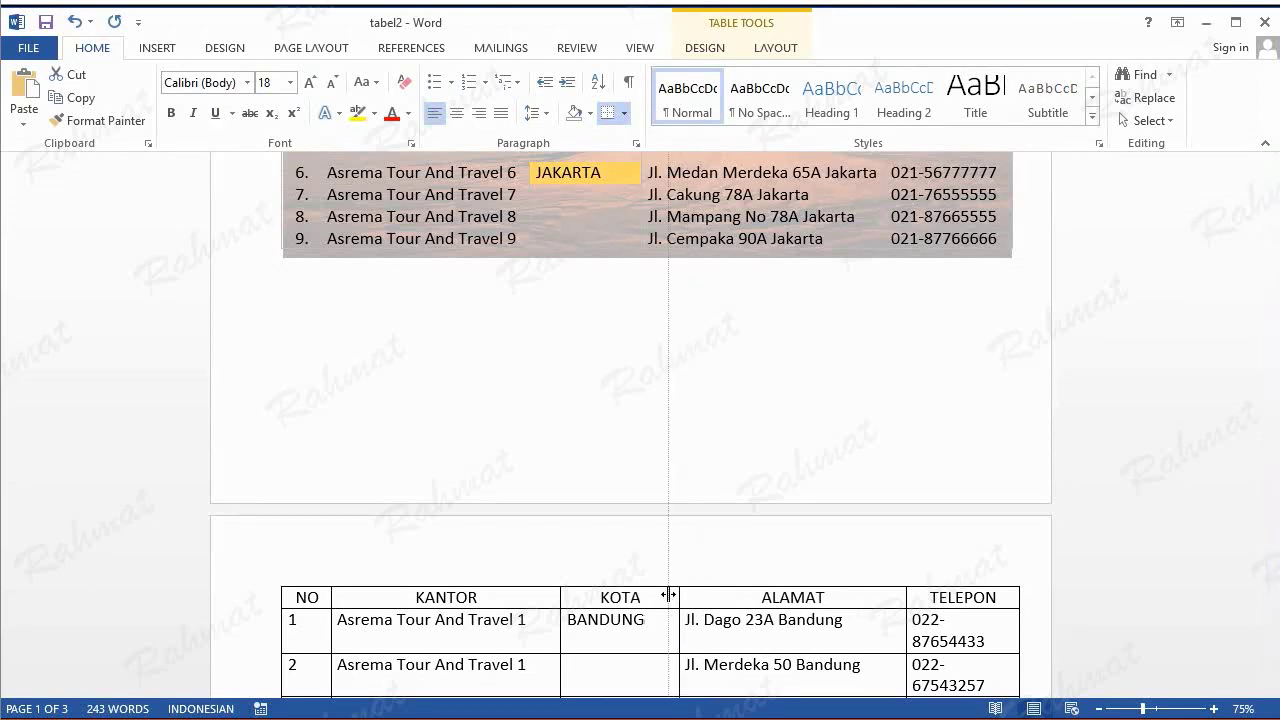
left_click_drag(668, 595, 678, 596)
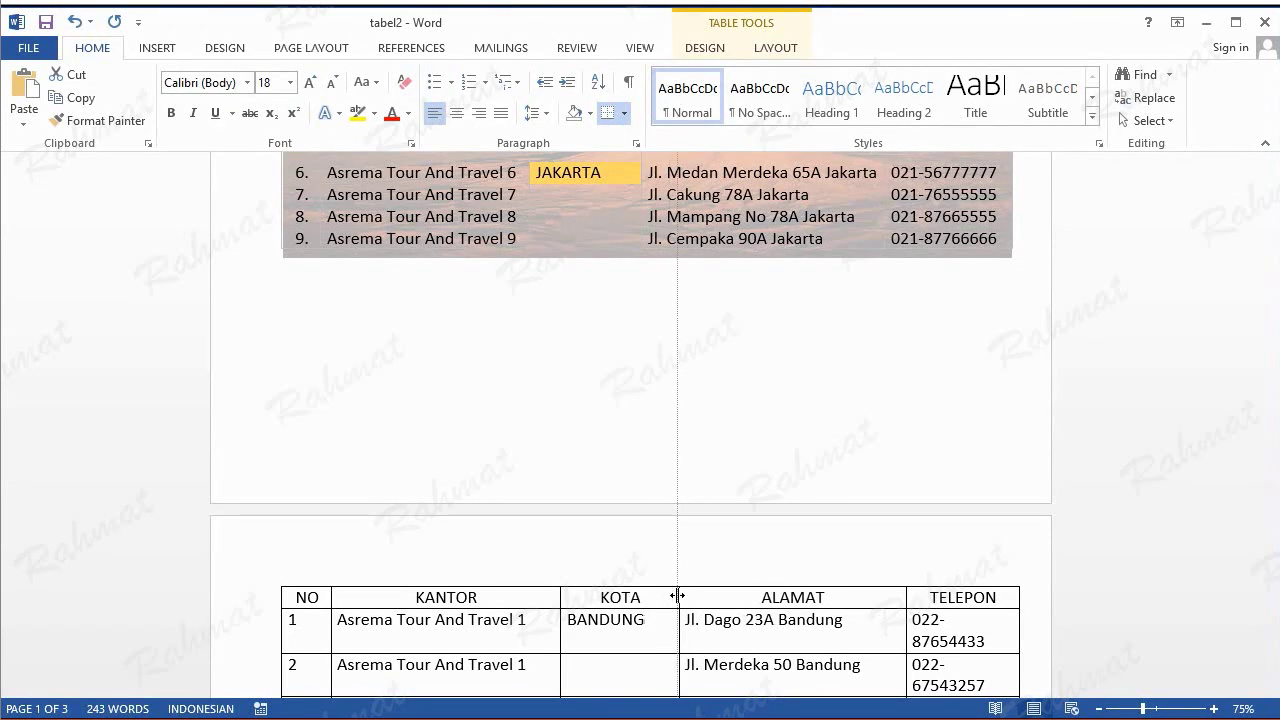
scroll(860, 606, "down", 5)
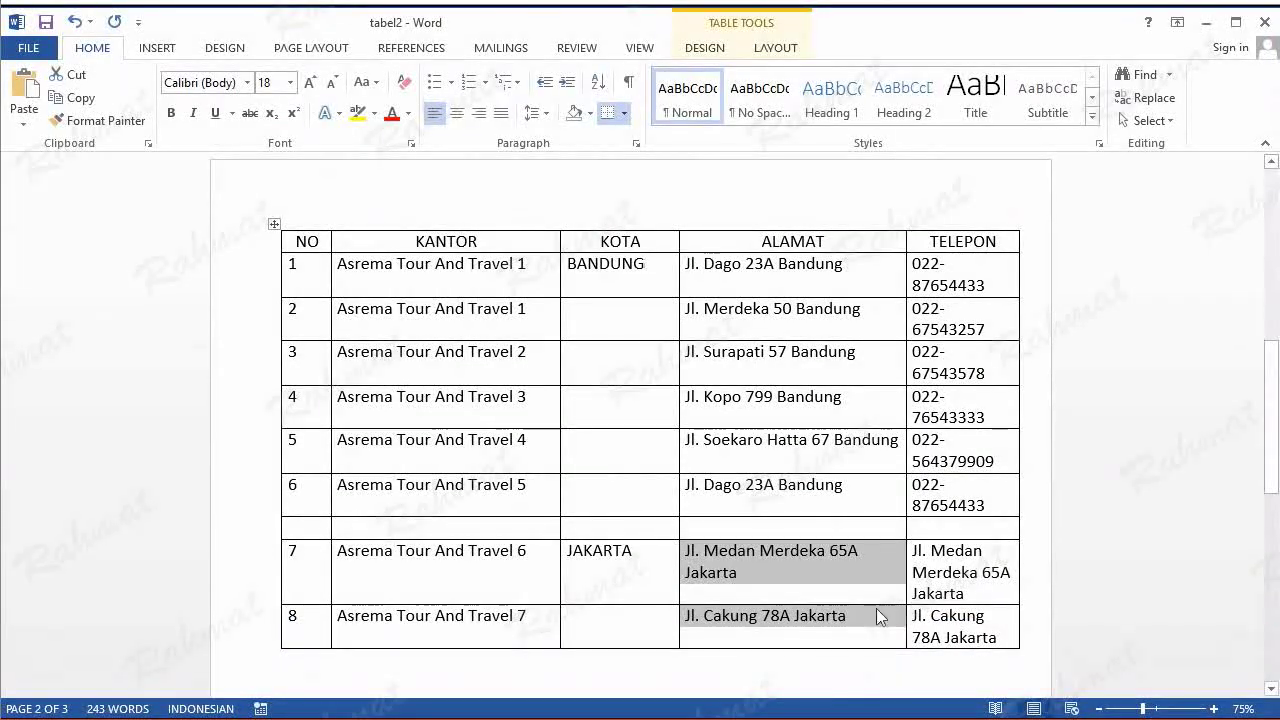
scroll(882, 606, "up", 2)
scroll(882, 606, "up", 3)
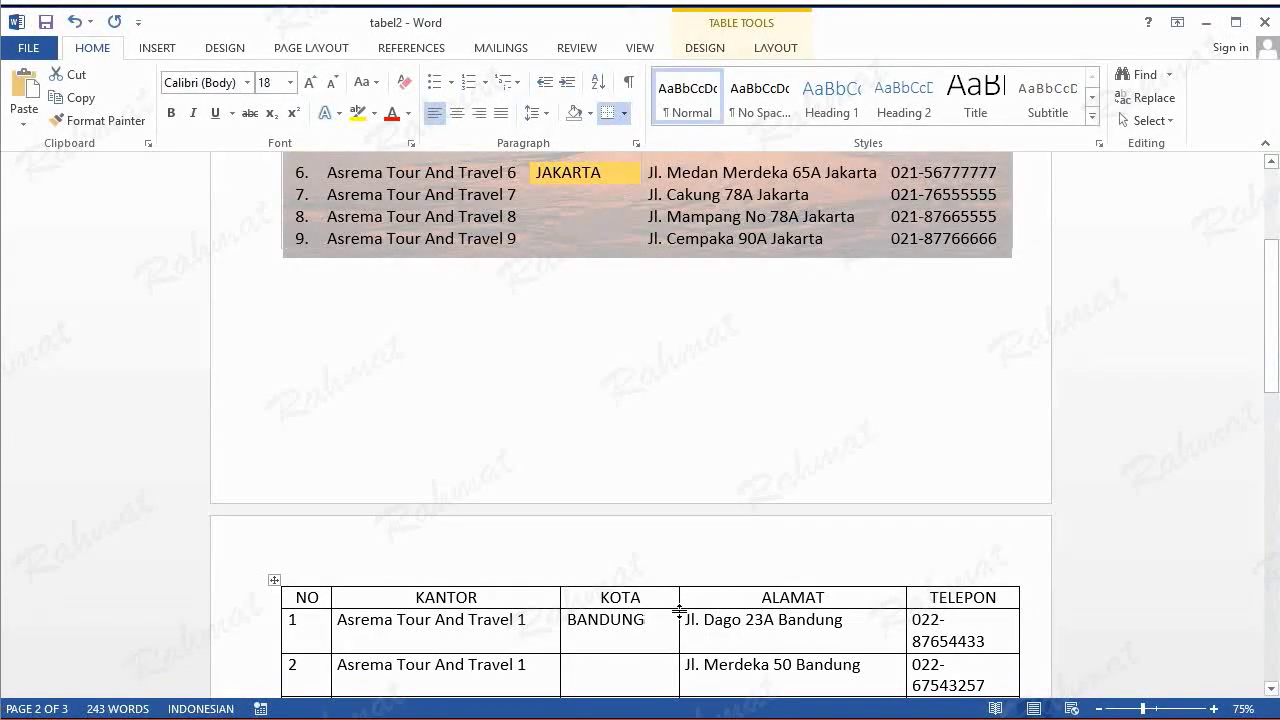
left_click_drag(679, 602, 659, 597)
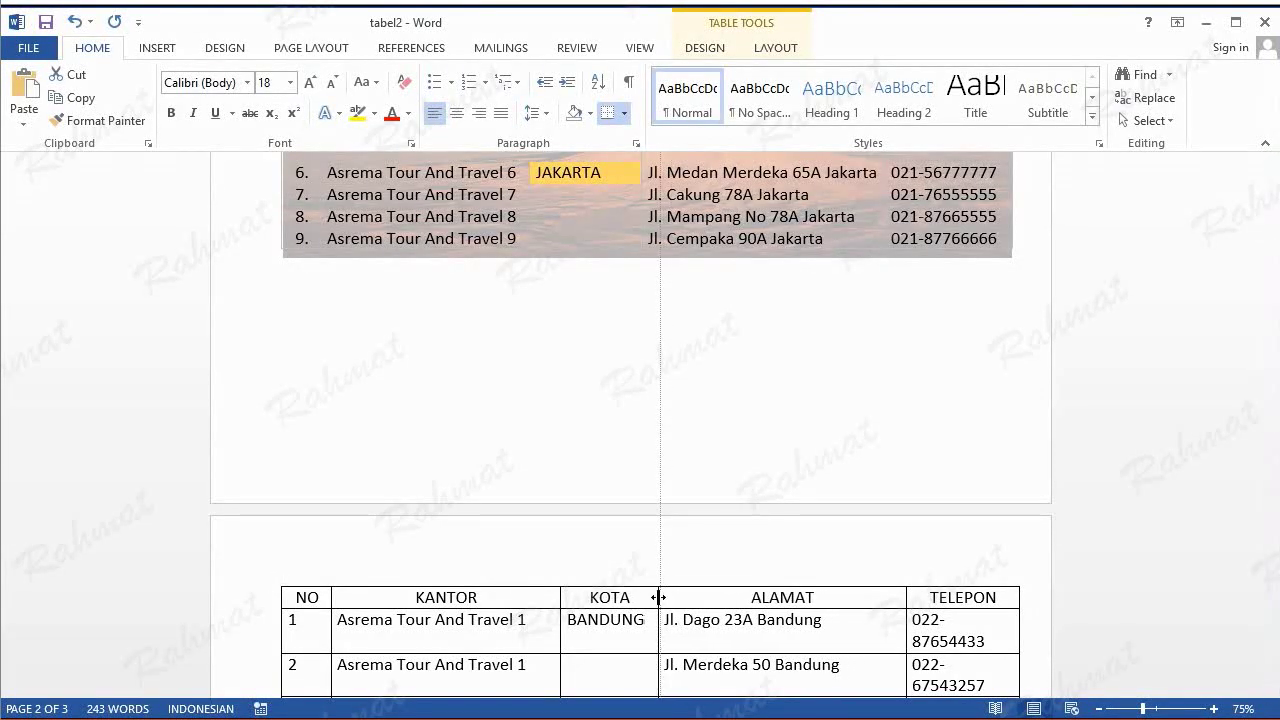
Step: Widen the table's right edge so phone numbers fit, and shift the table left
scroll(760, 580, "down", 3)
scroll(866, 560, "down", 3)
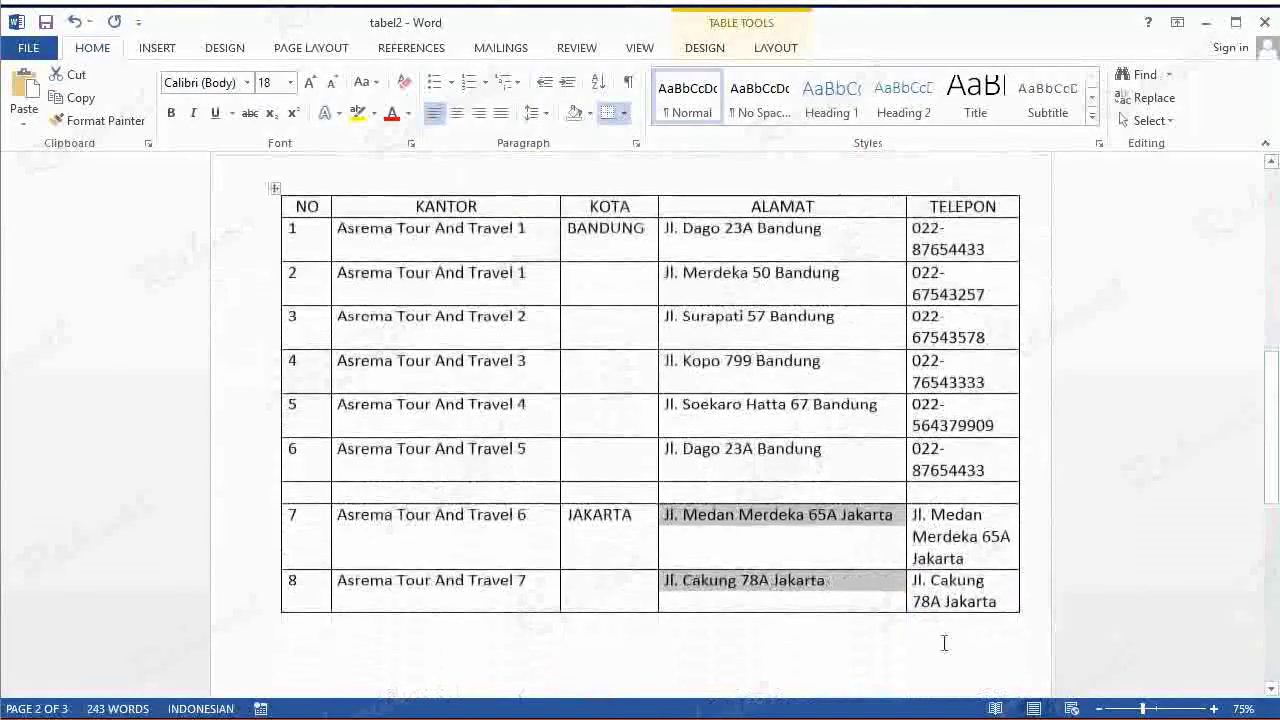
left_click(872, 514)
scroll(1115, 360, "up", 2)
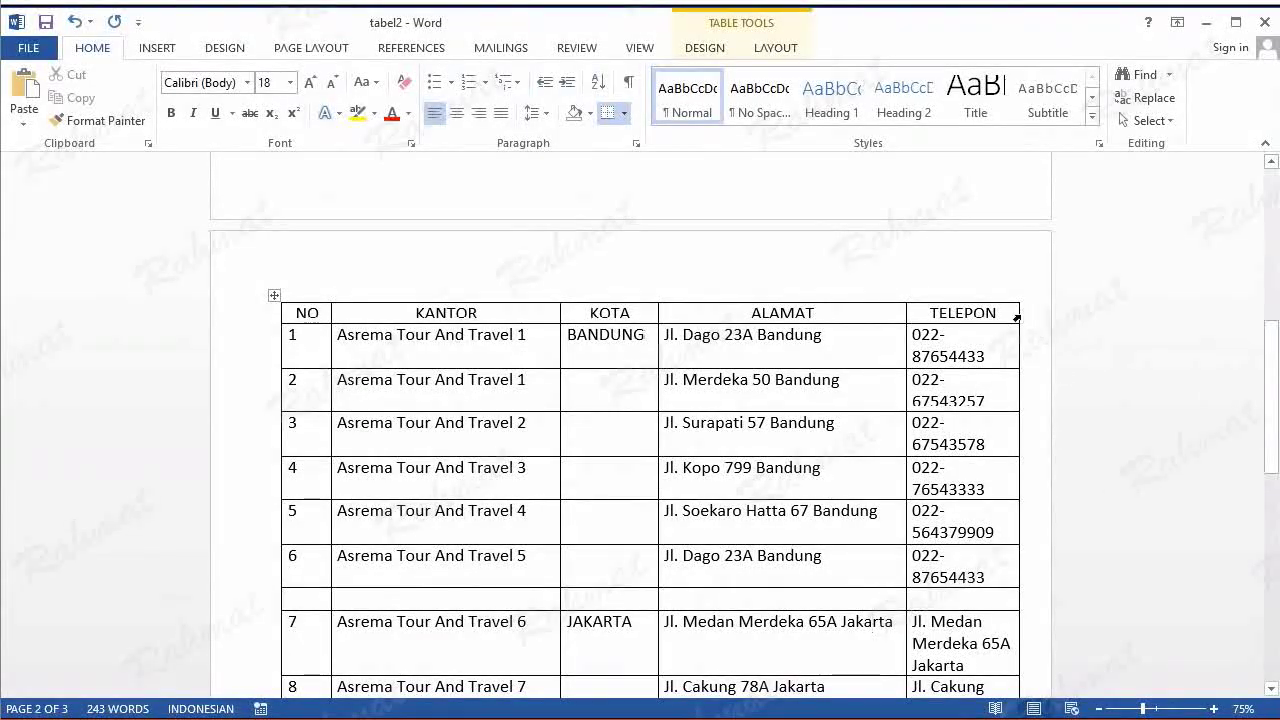
left_click_drag(1016, 314, 1049, 293)
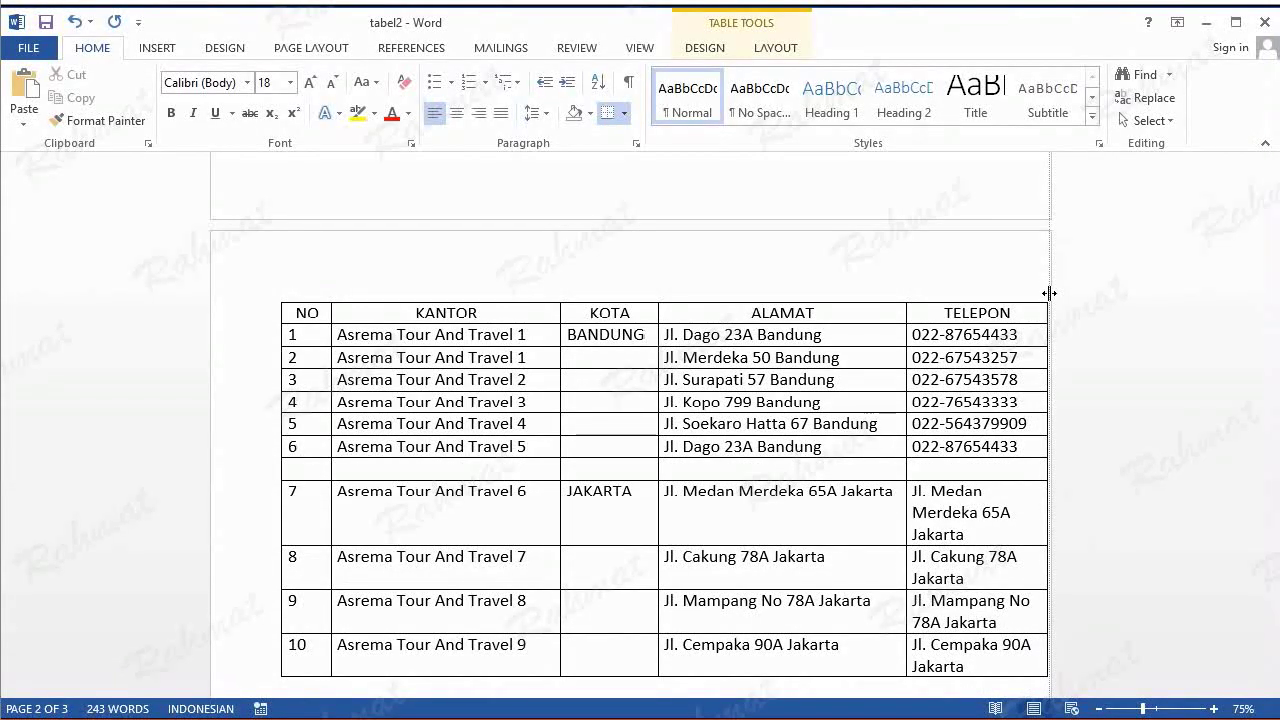
left_click_drag(272, 296, 220, 297)
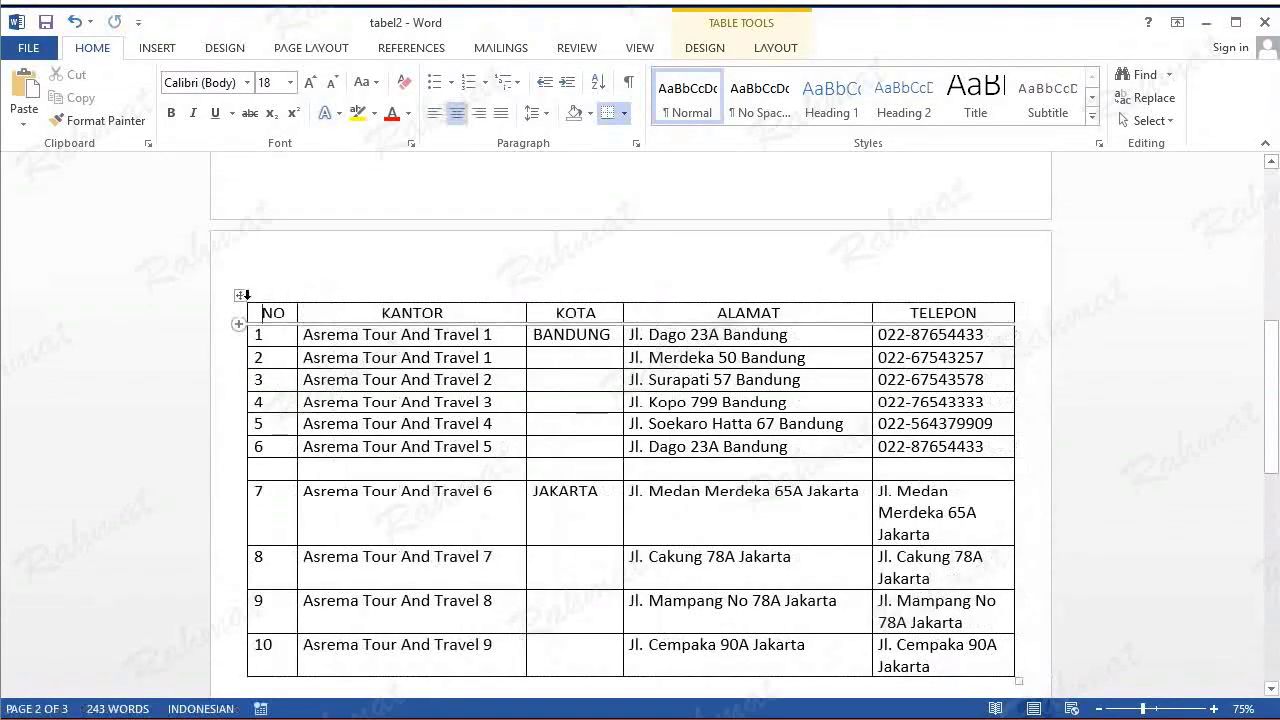
Step: Delete the addresses misplaced in the TELEPON cells of rows 7–10
scroll(719, 397, "down", 3)
scroll(826, 471, "up", 3)
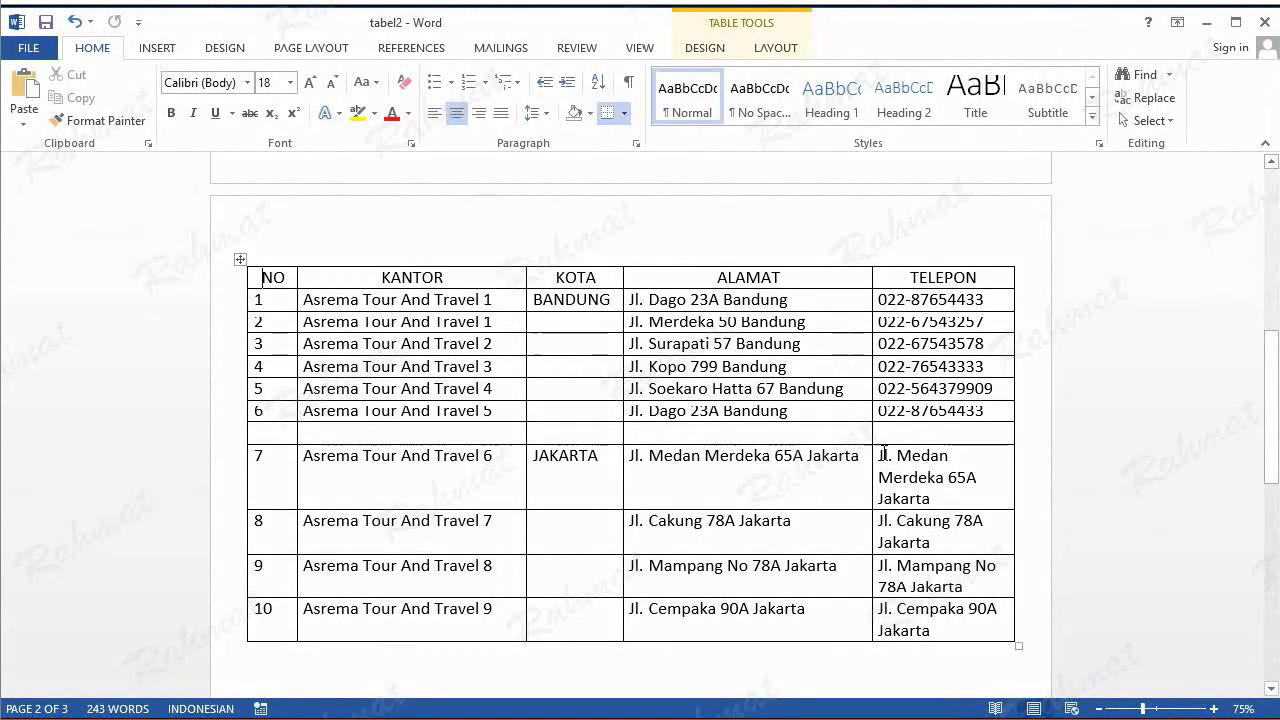
left_click_drag(880, 458, 946, 623)
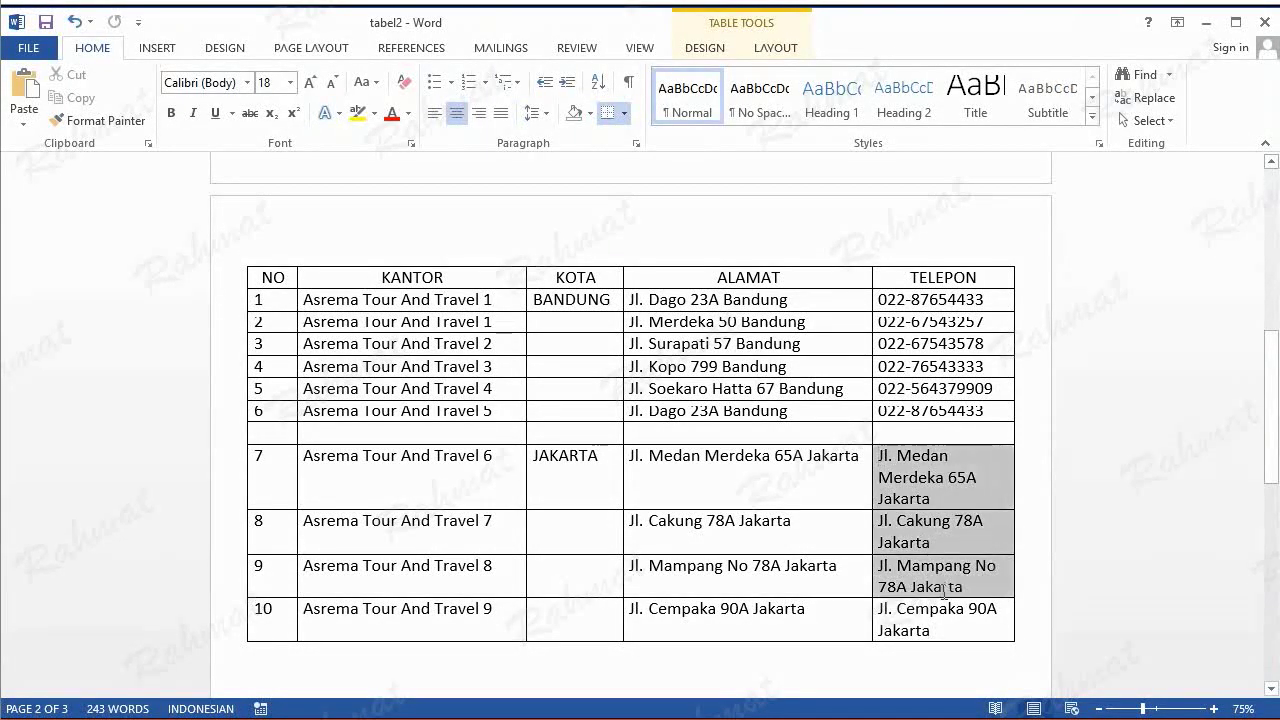
key("Delete")
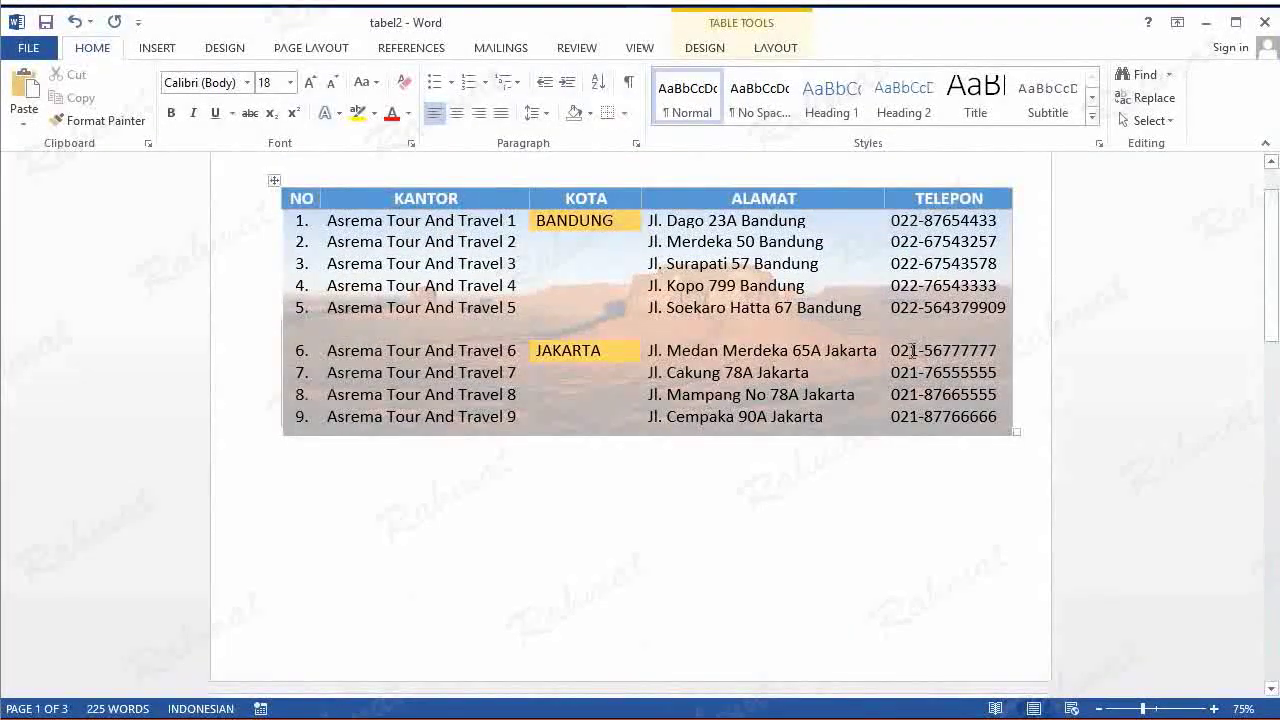
Step: Copy the Jakarta phone numbers into the empty TELEPON cells of rows 7–10
left_click(912, 350)
left_click_drag(895, 352, 928, 410)
key("ctrl+c")
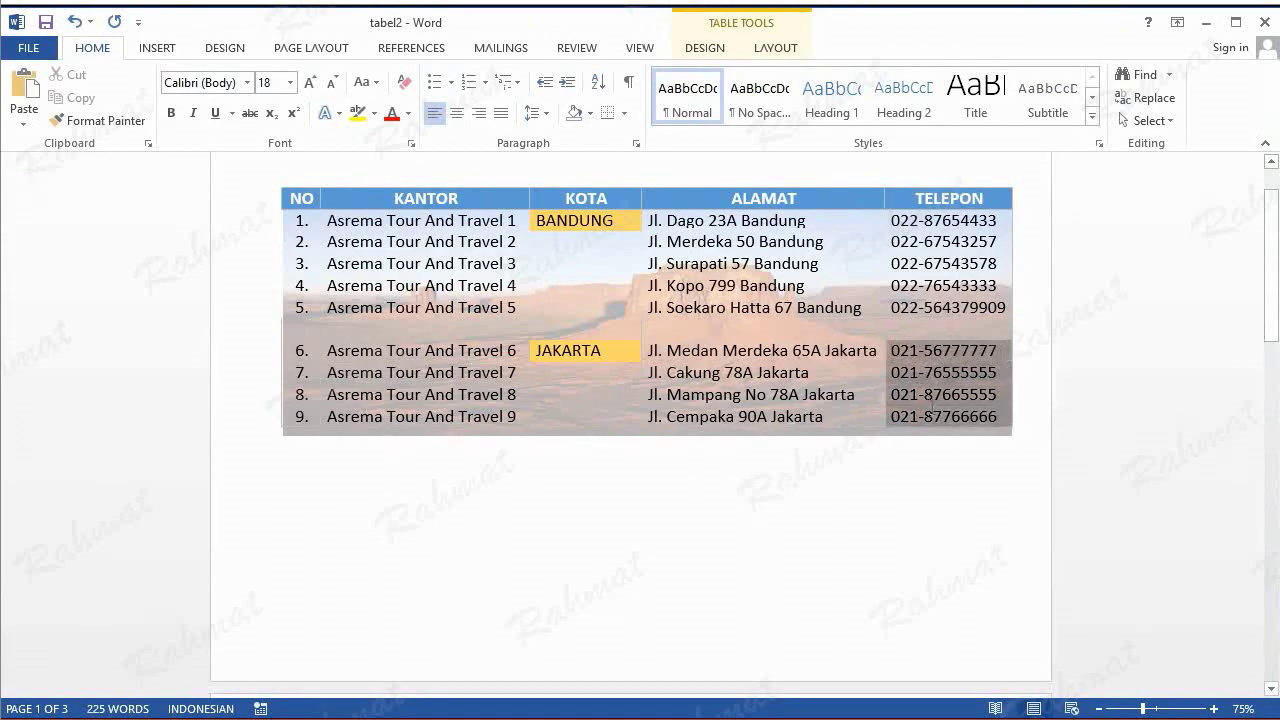
scroll(951, 508, "down", 5)
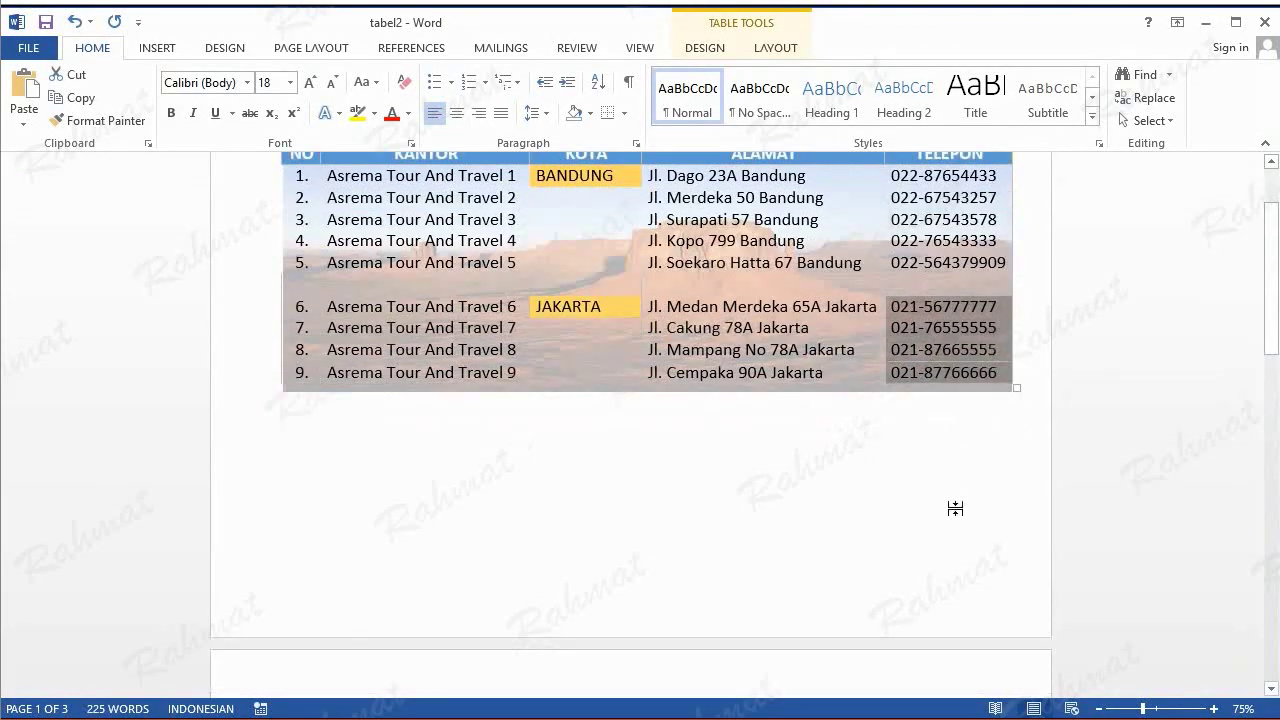
type("7\tAsrema Tour And Travel 6\tJAKARTA\tJl. Medan Merdeka 65A Jakarta 8\tAsrema Tour And Travel 7\t\tJl. Cakung 78A Jakarta 9\tAsrema Tour And Travel 8\t\tJl. Mampang No 78A Jakarta 10\tAsrema Tour And Travel 9\t\tJl. Cempaka 90A Jakarta")
scroll(900, 600, "down", 3)
left_click_drag(886, 488, 937, 552)
key("ctrl+v")
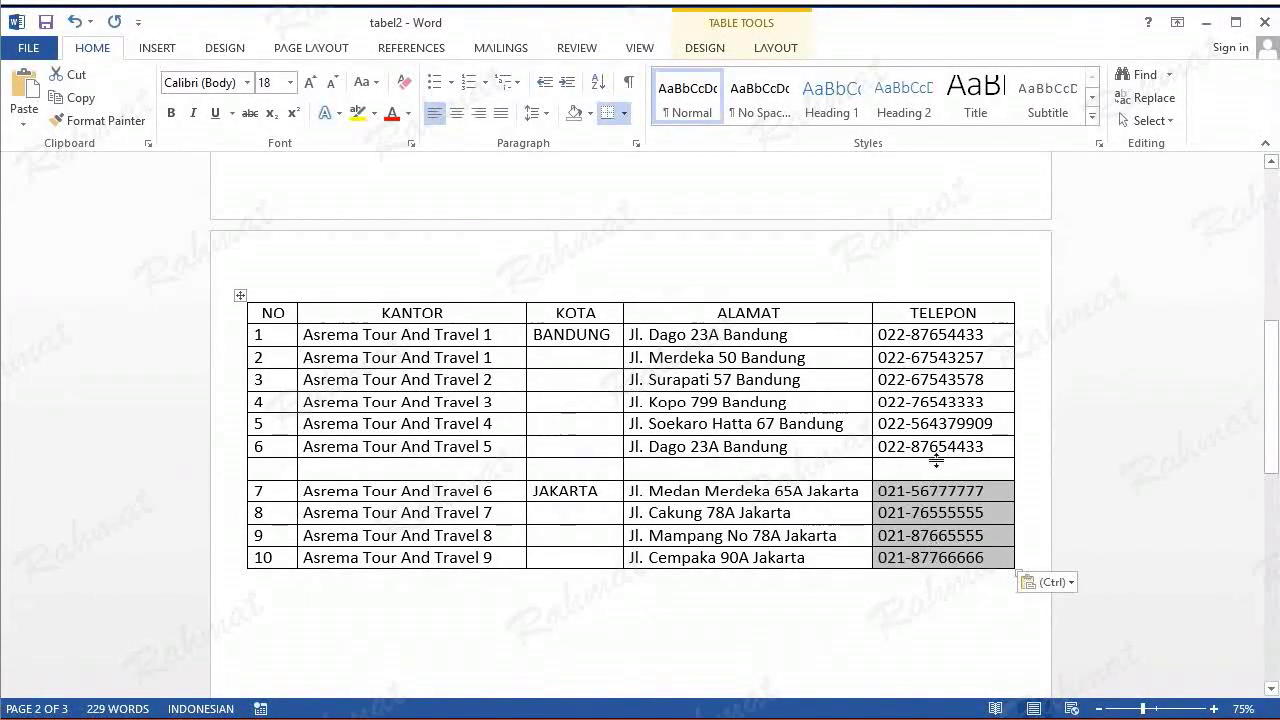
Step: Widen the ALAMAT and KOTA columns slightly
scroll(882, 420, "up", 5)
scroll(882, 420, "down", 3)
scroll(882, 420, "down", 2)
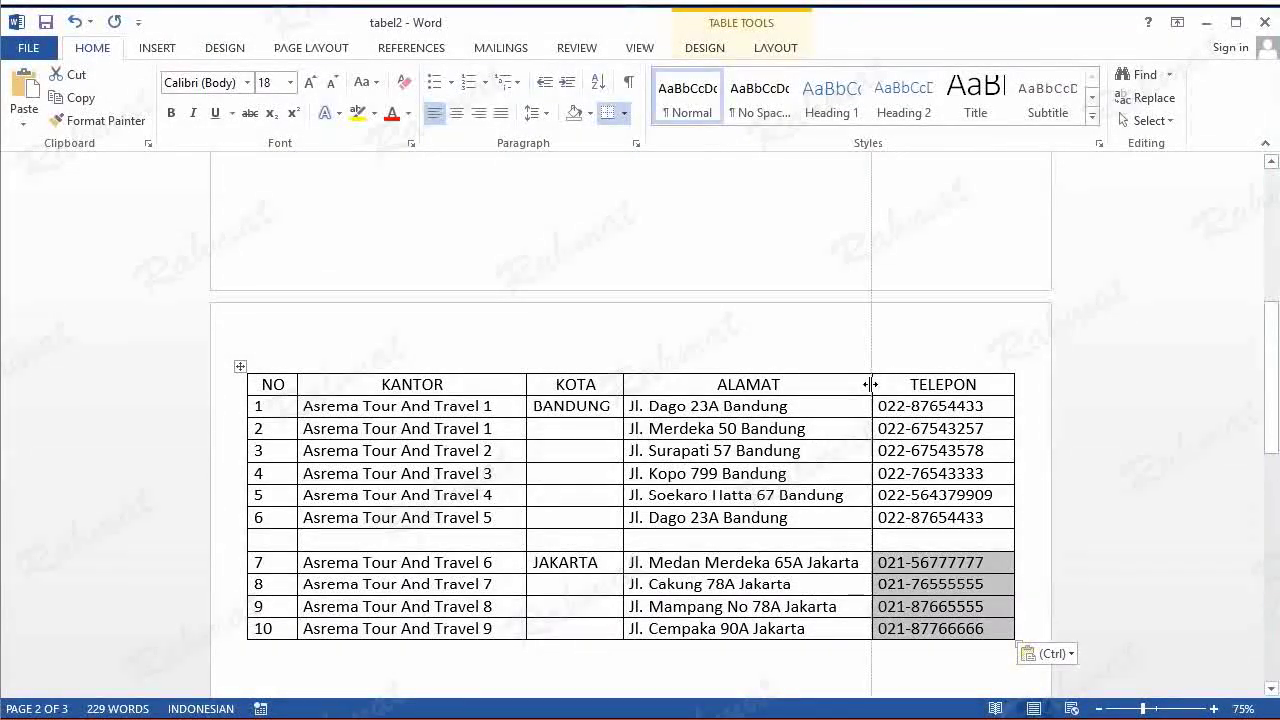
left_click_drag(870, 384, 886, 369)
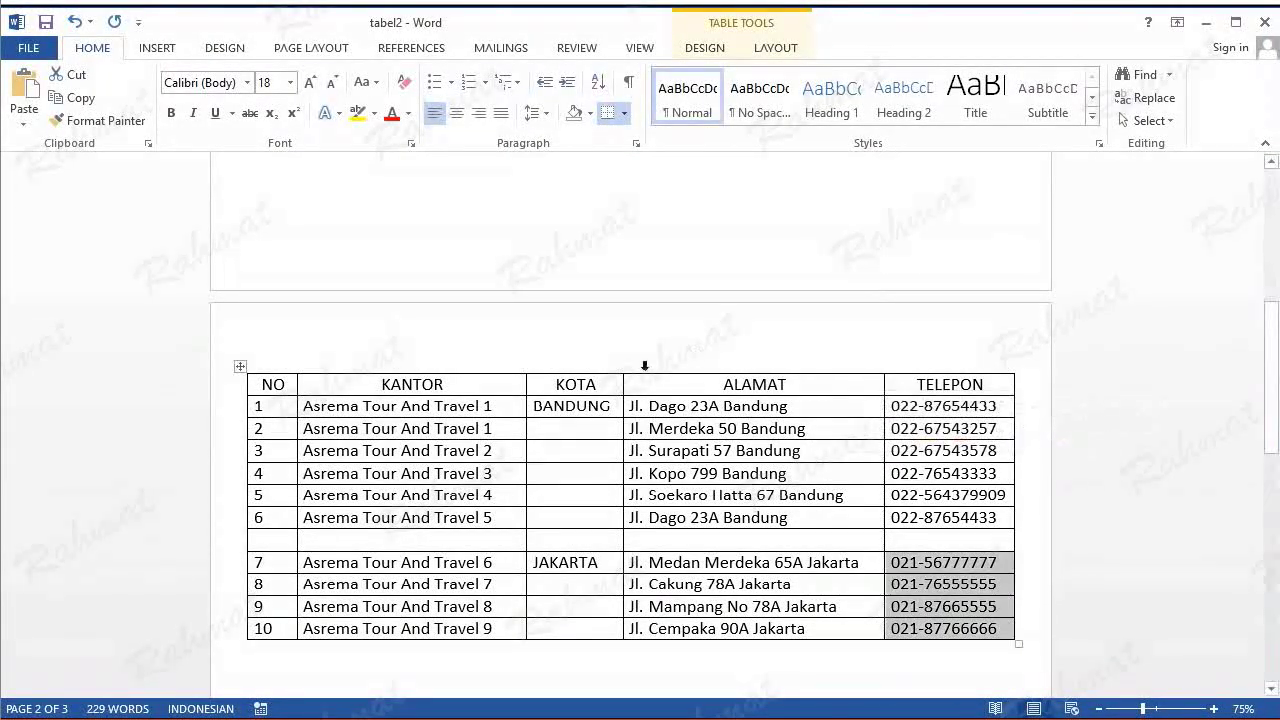
left_click_drag(621, 377, 641, 361)
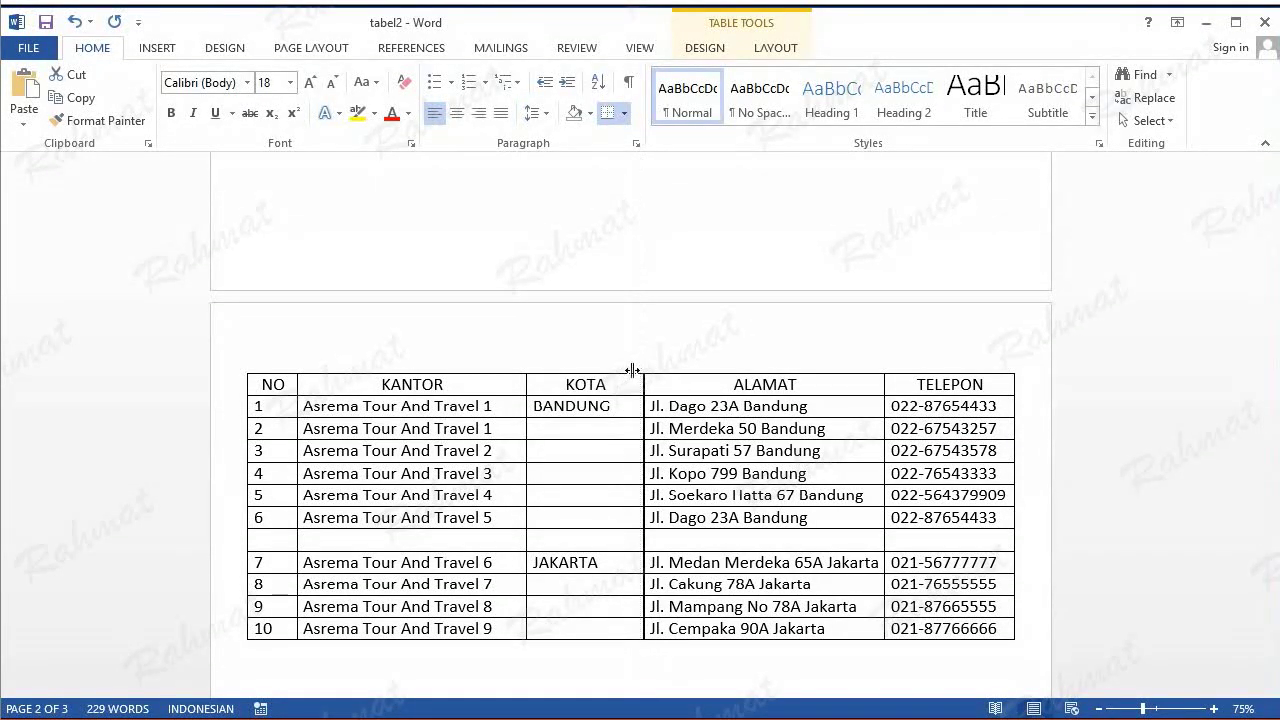
Step: Select the KOTA column cells in rows 1–6, starting at BANDUNG
scroll(681, 430, "up", 2)
scroll(681, 430, "up", 1)
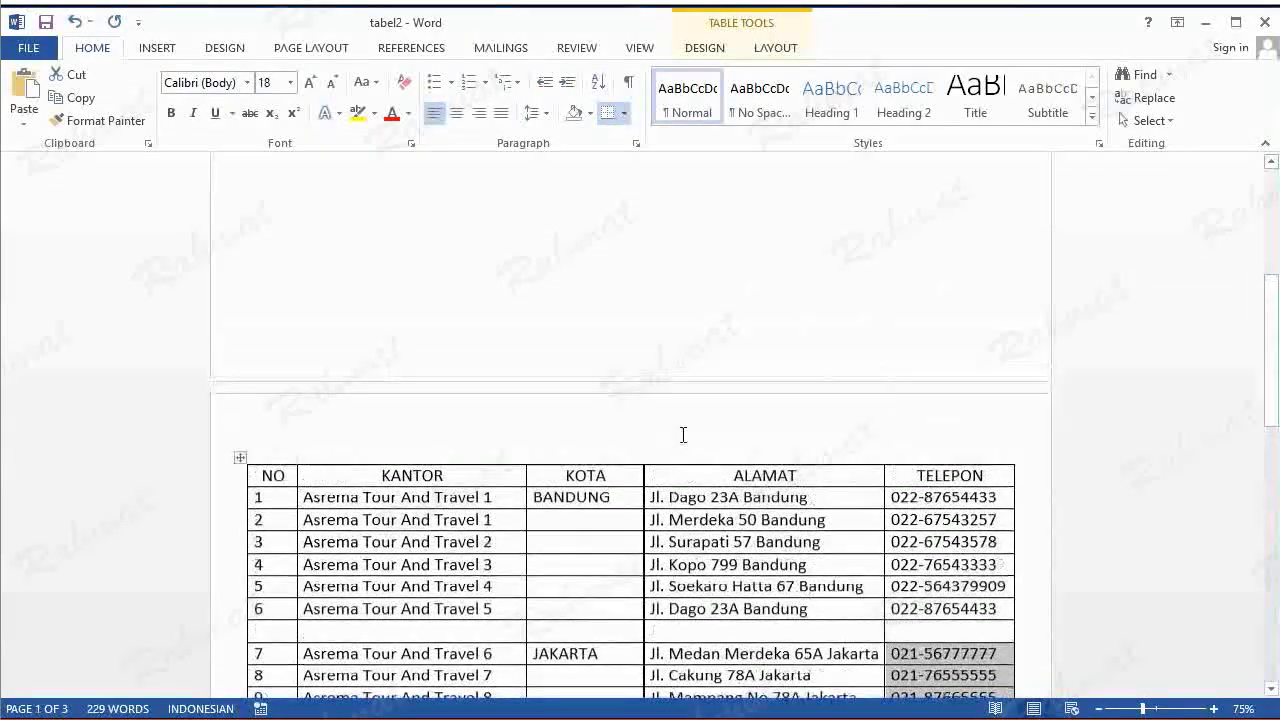
scroll(680, 434, "up", 3)
scroll(560, 300, "up", 3)
scroll(601, 262, "up", 1)
scroll(601, 262, "down", 4)
scroll(640, 395, "down", 5)
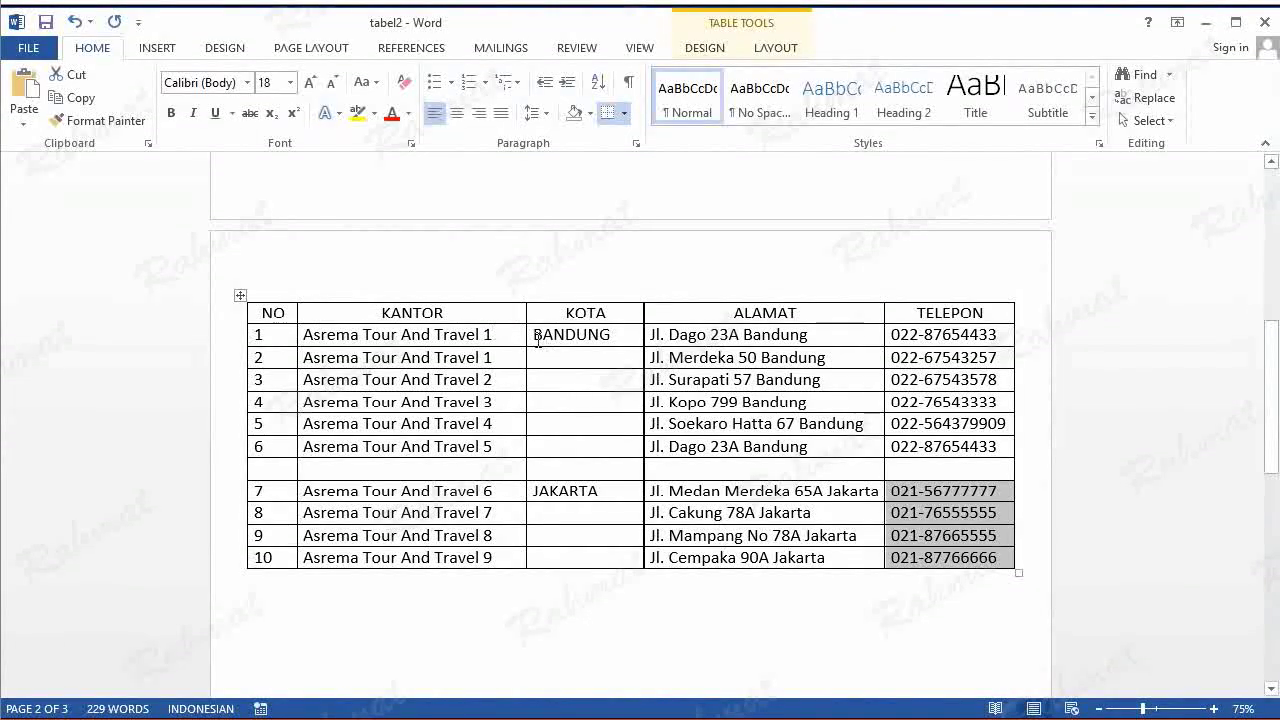
left_click_drag(537, 338, 559, 426)
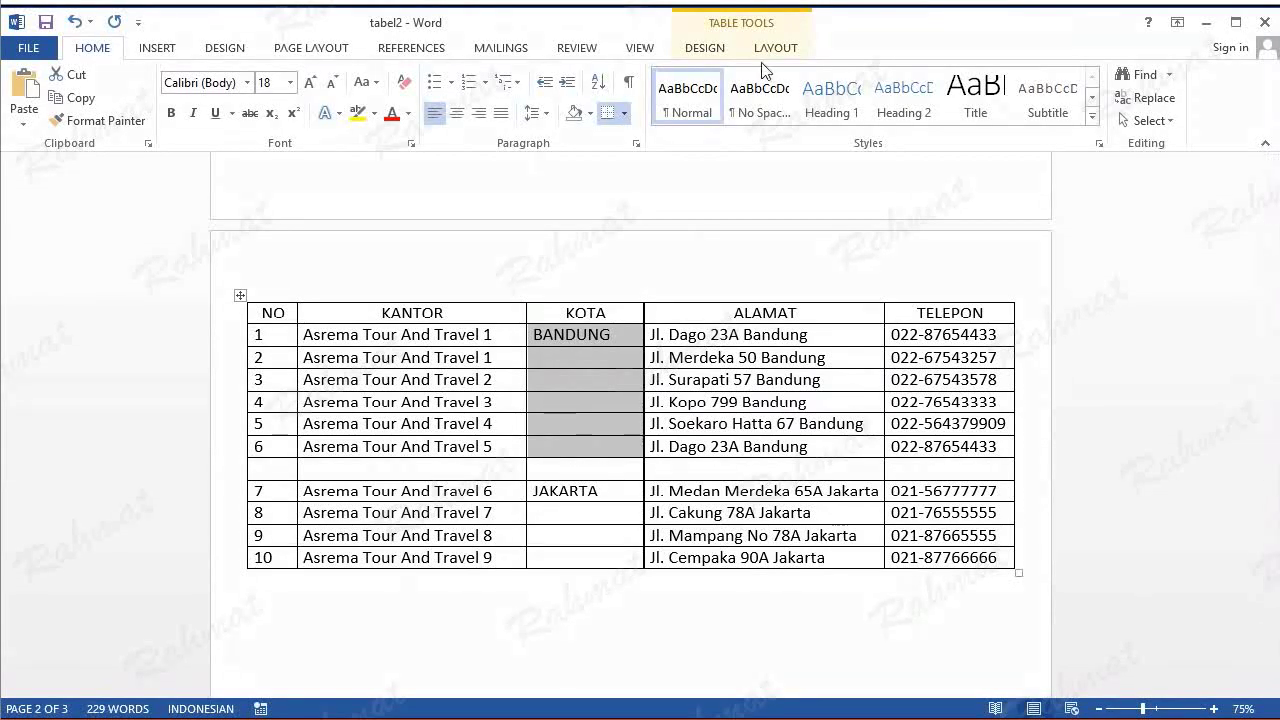
Step: Remove the inner horizontal and bottom borders from the KOTA cells in rows 1–6
left_click(713, 55)
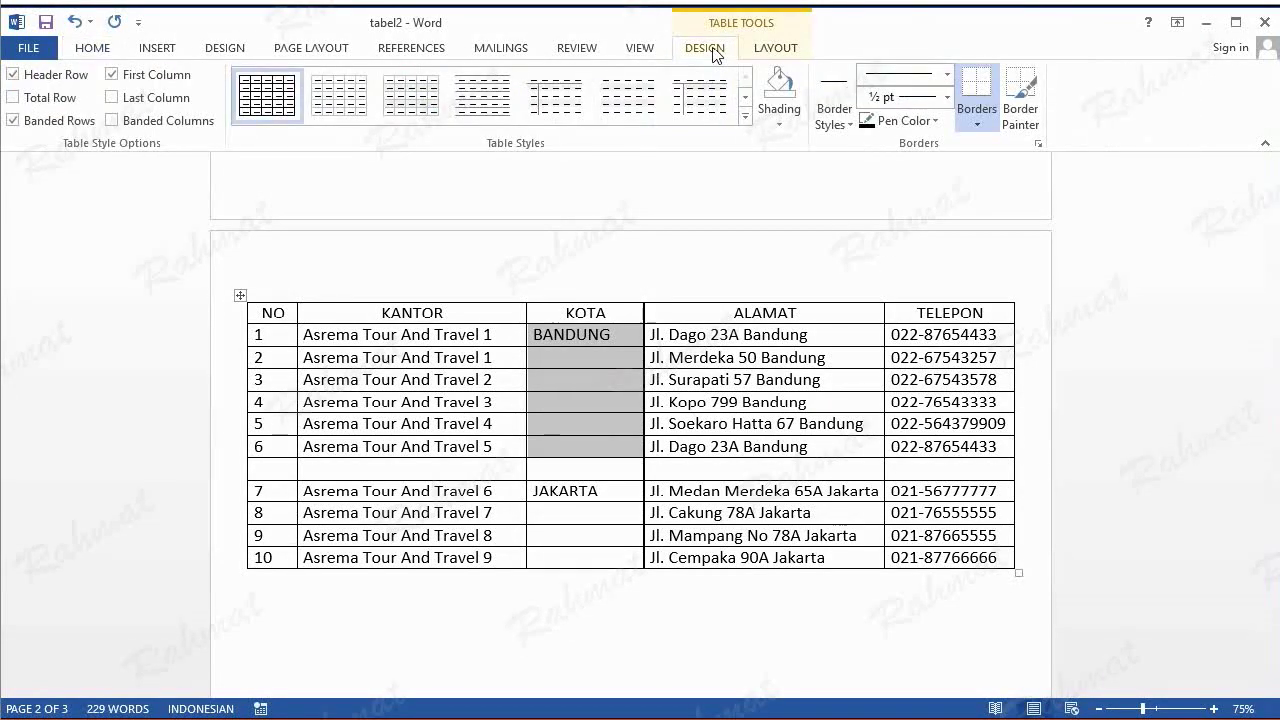
left_click(977, 125)
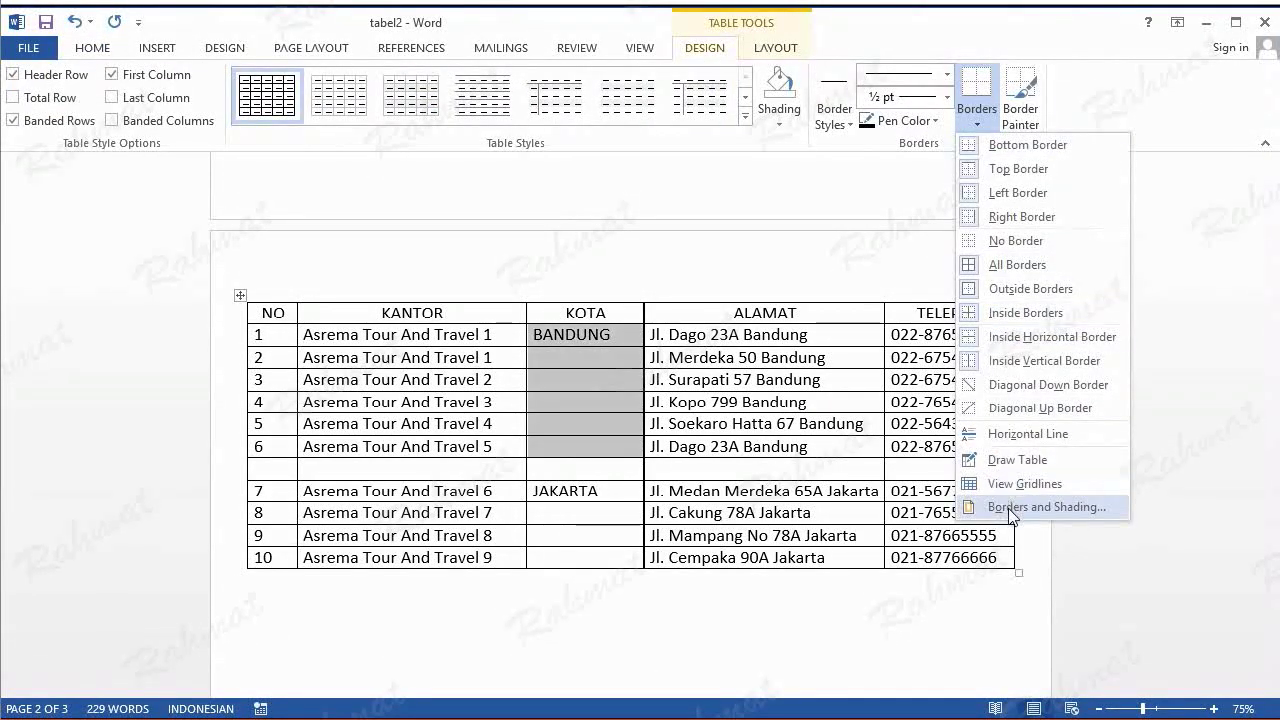
left_click(1046, 507)
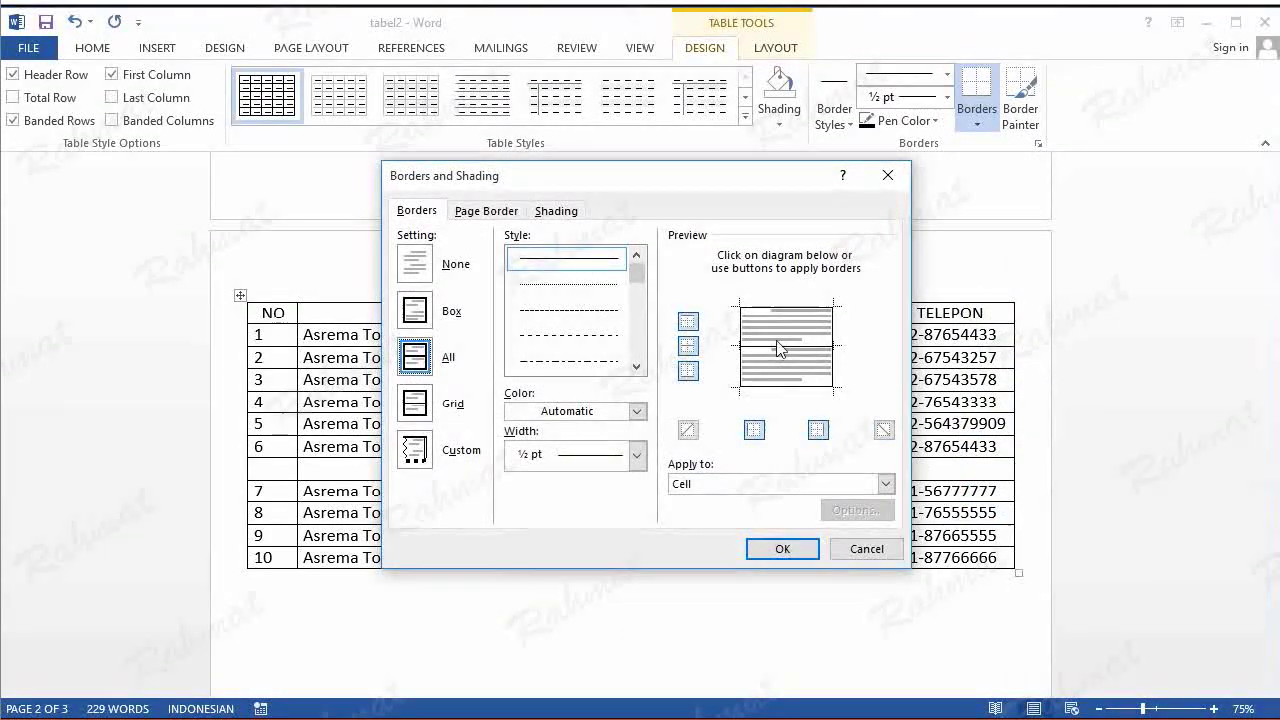
left_click(782, 348)
left_click(784, 386)
left_click(782, 548)
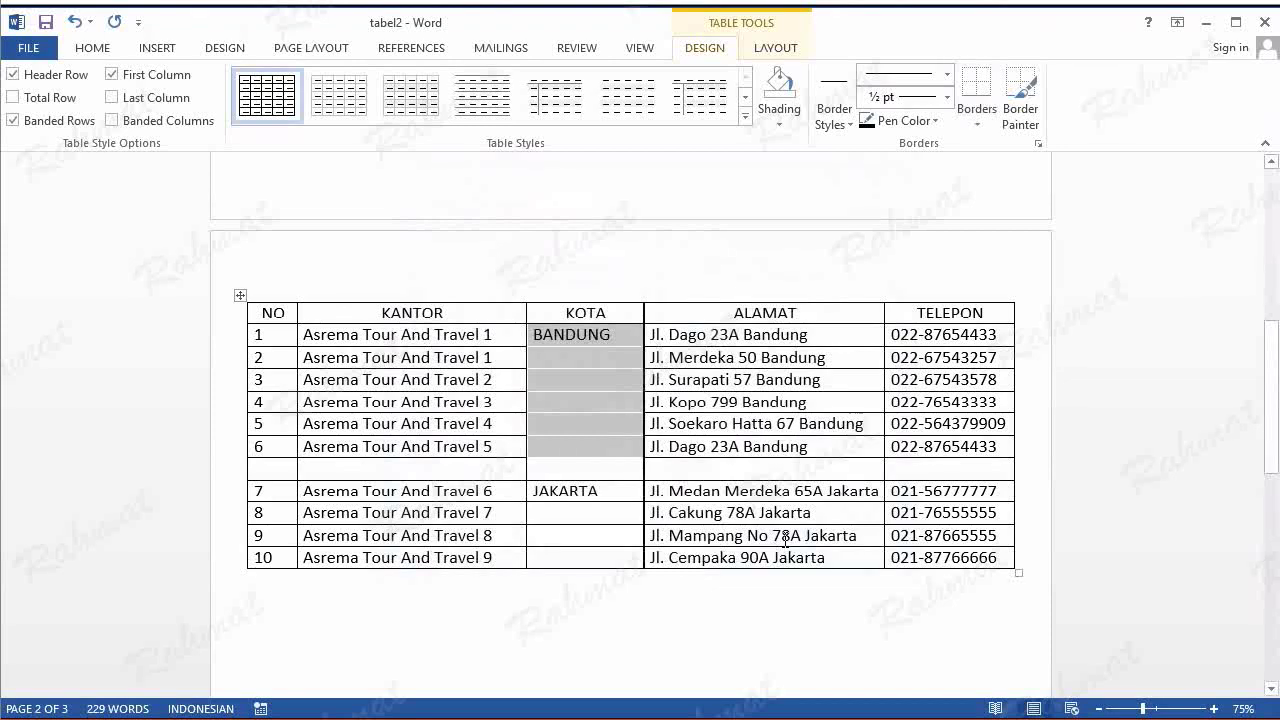
left_click(601, 388)
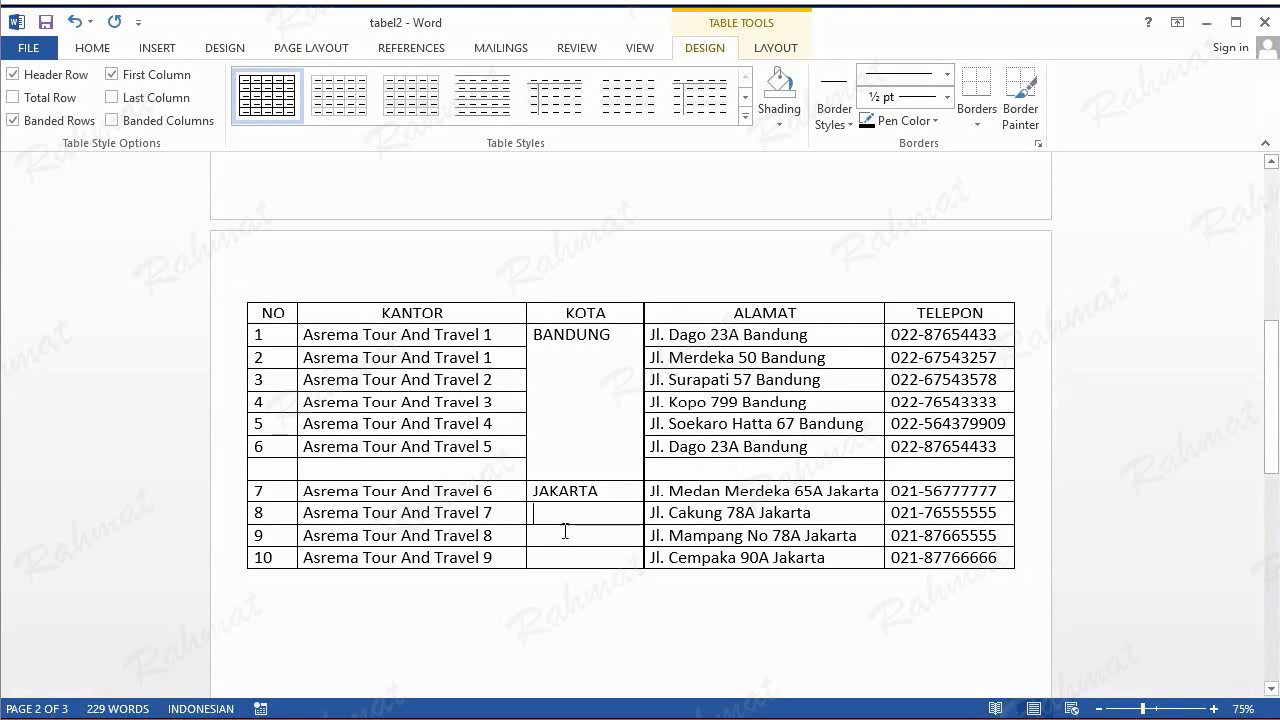
Step: Remove the inner horizontal borders from the KOTA cells in rows 8–10
left_click_drag(542, 510, 610, 555)
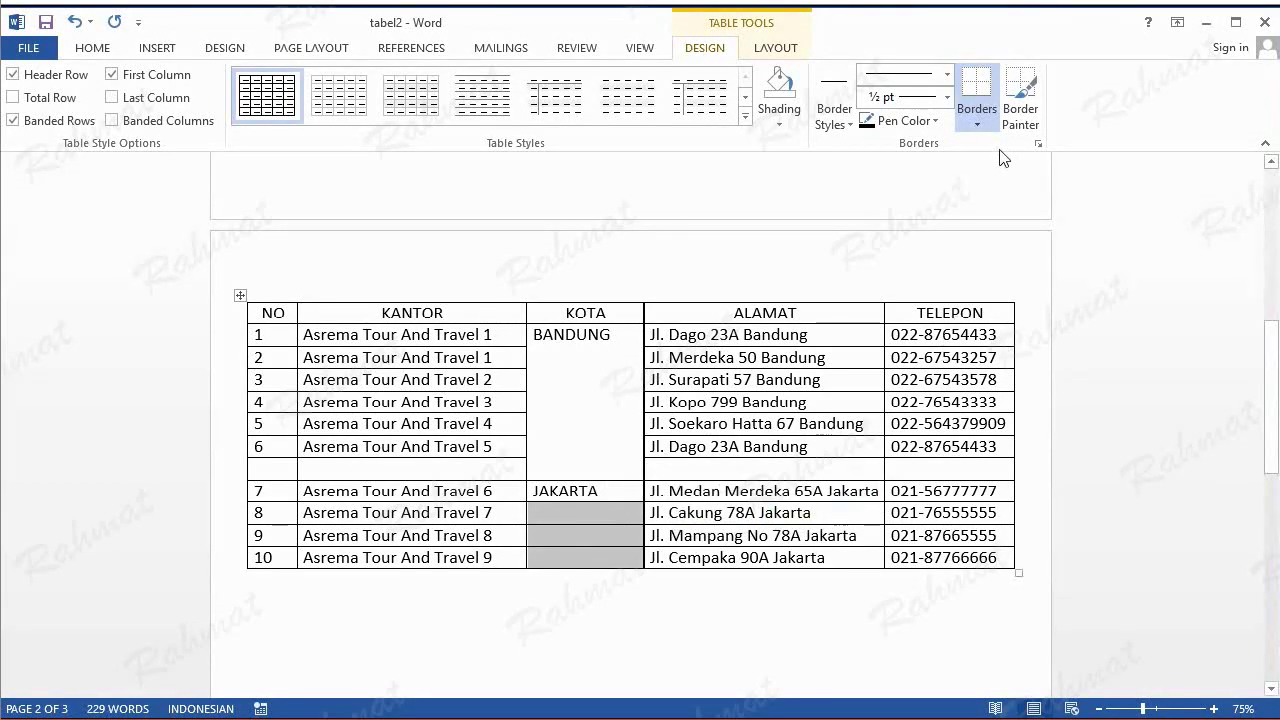
left_click(977, 124)
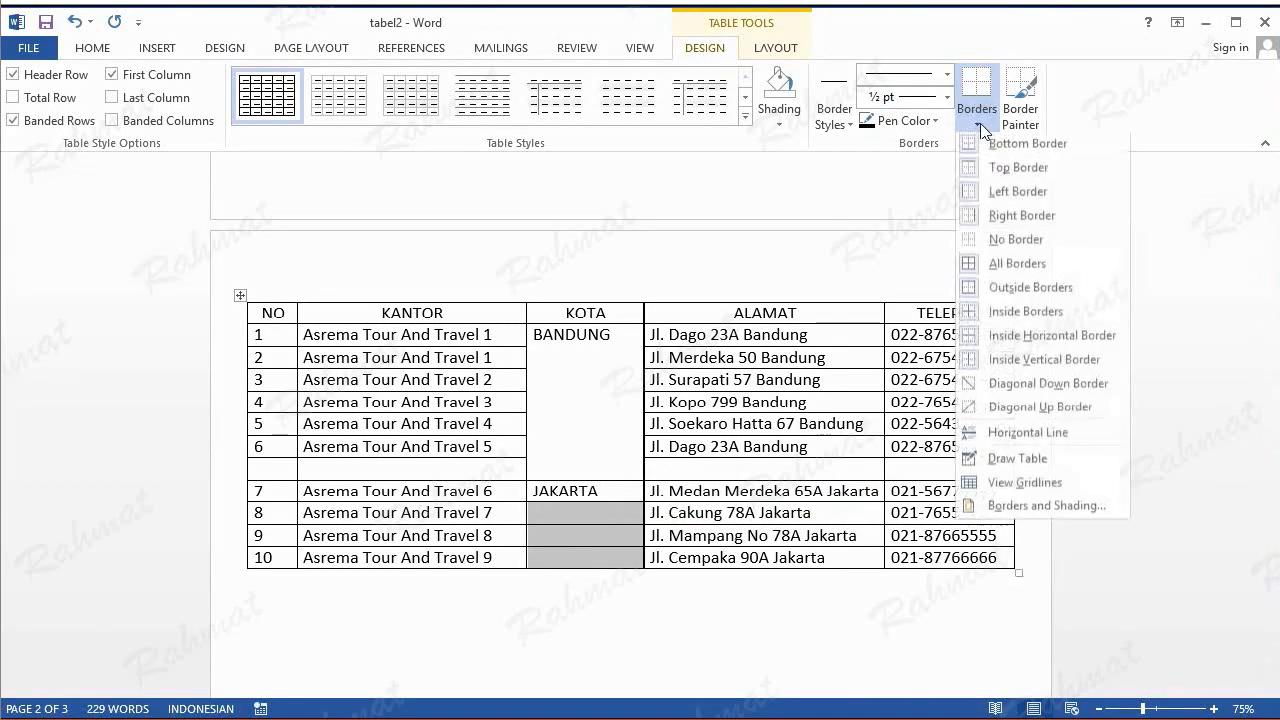
left_click(1010, 508)
left_click(795, 360)
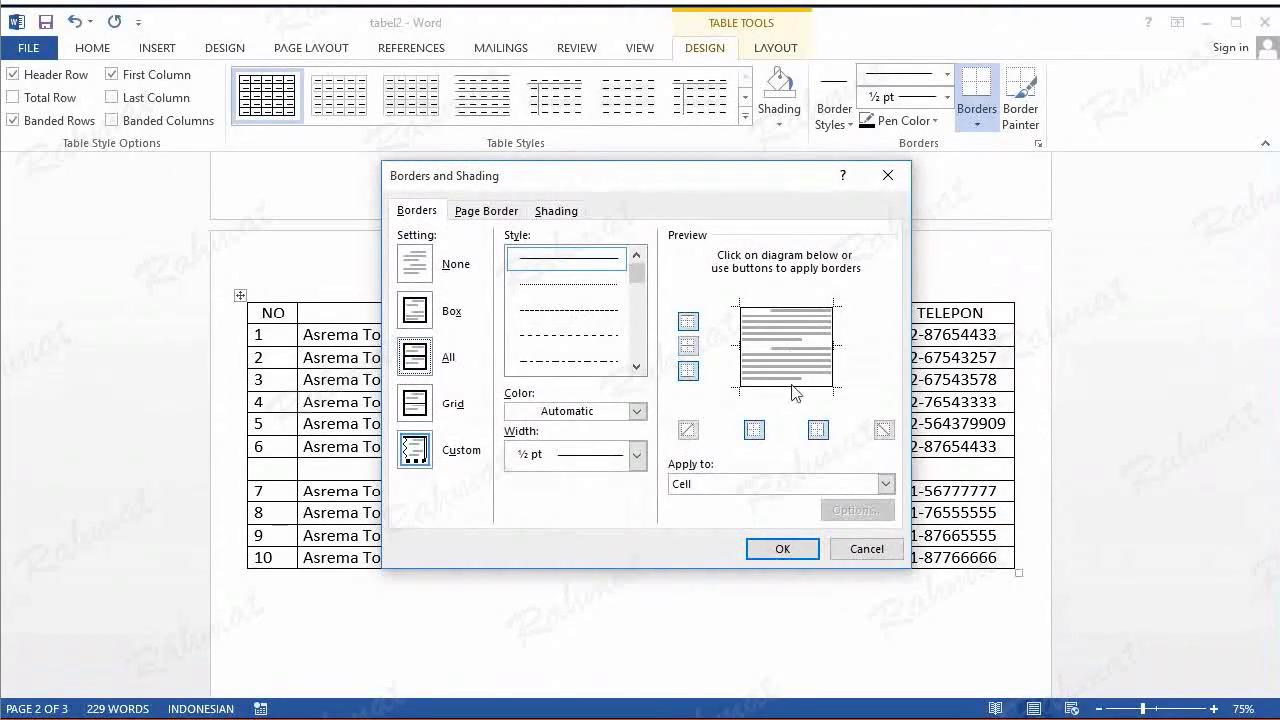
left_click(782, 548)
left_click(570, 519)
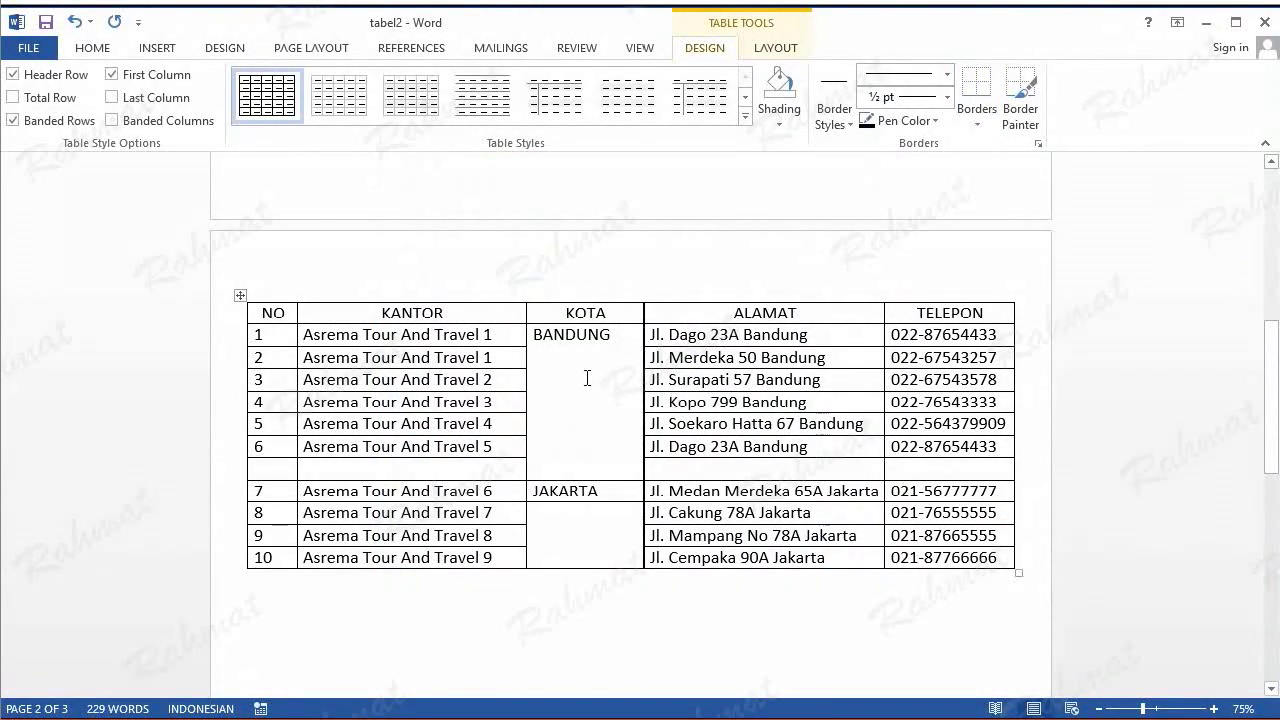
left_click(238, 297)
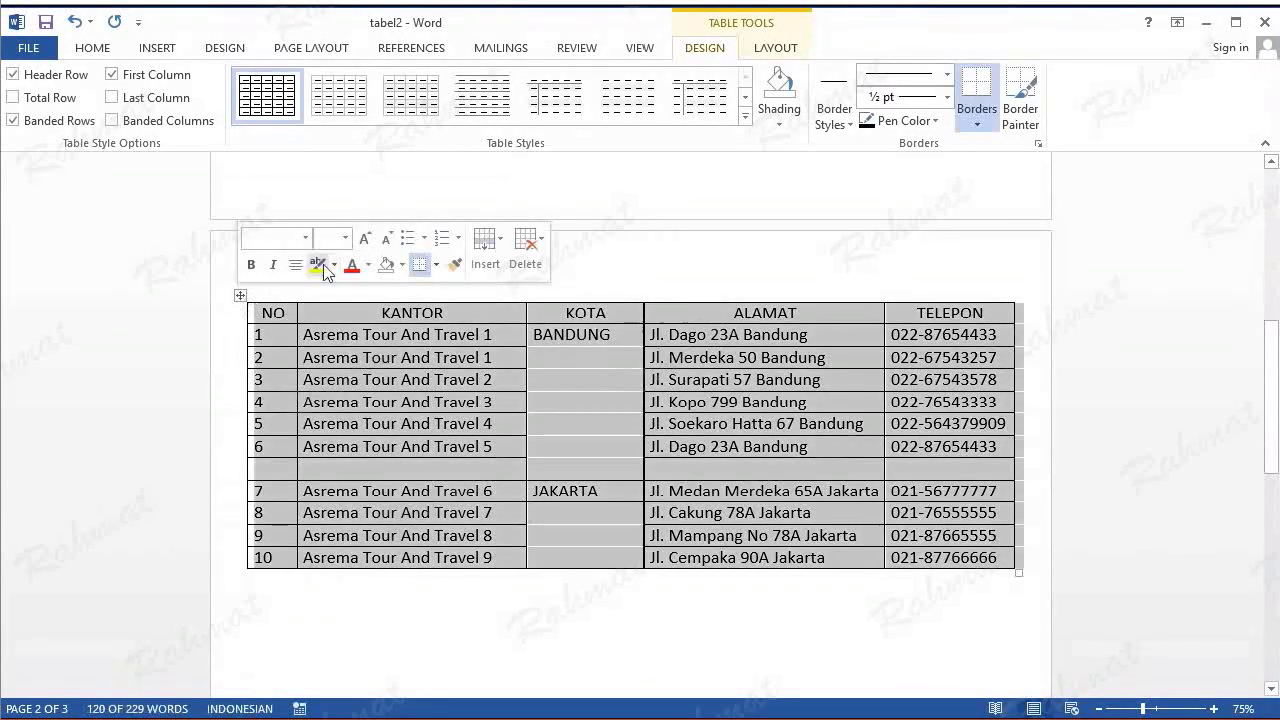
Step: Apply a light Grid Table style to the whole table
left_click(745, 119)
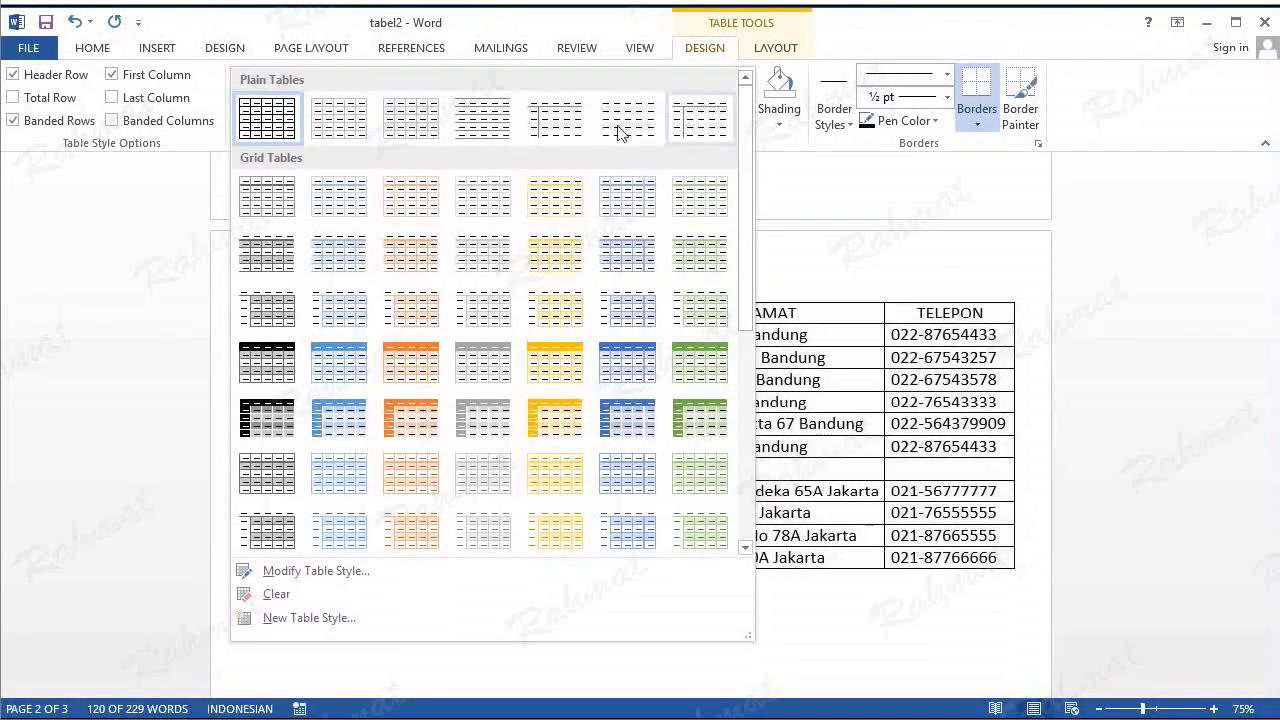
left_click(345, 195)
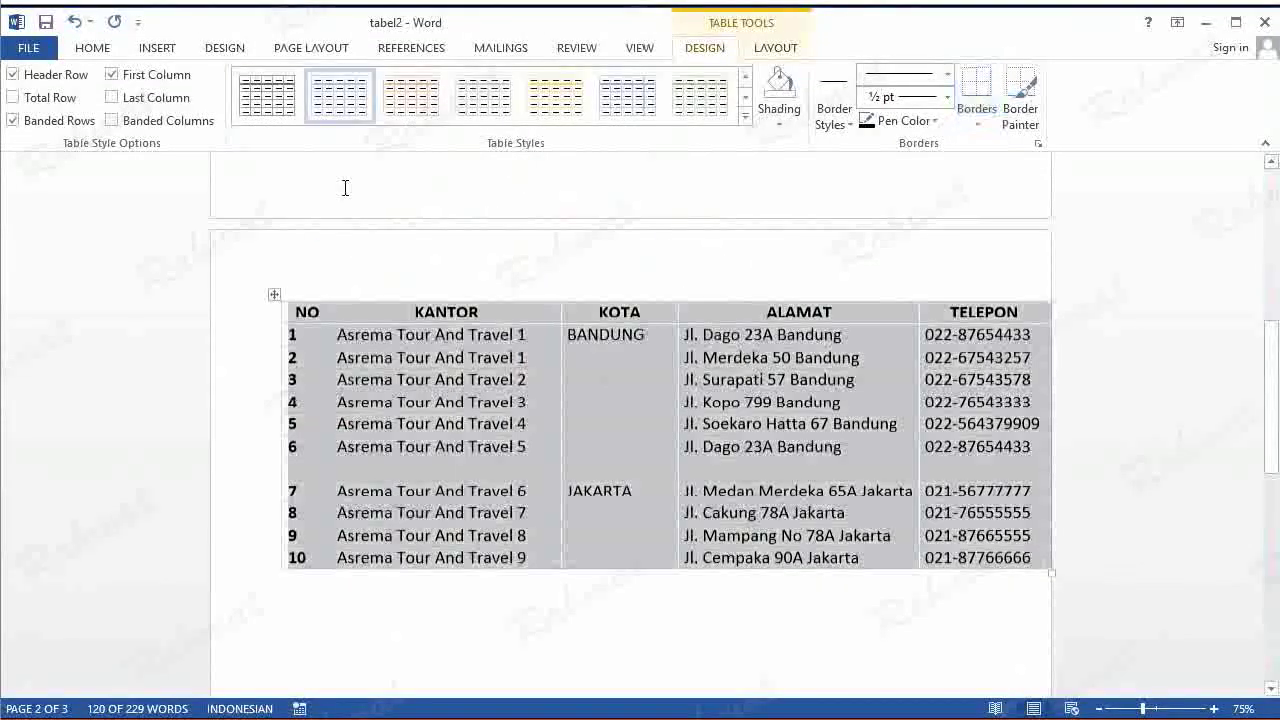
left_click(614, 400)
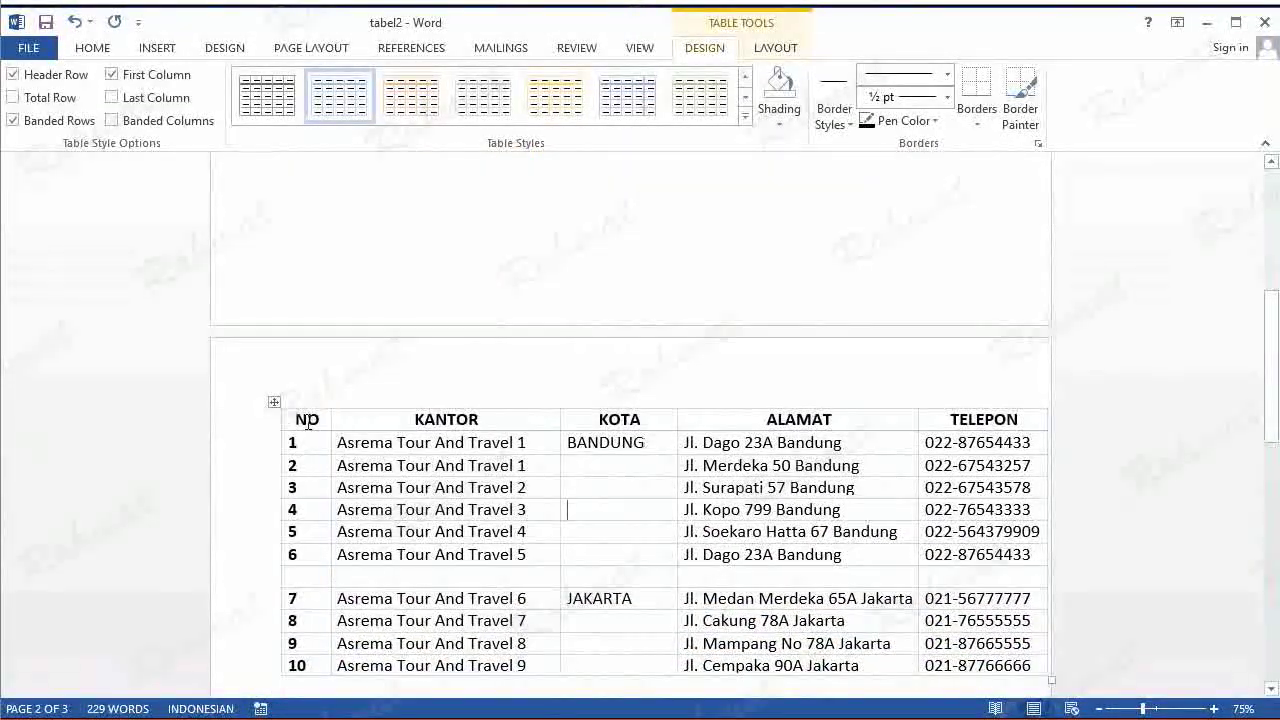
Step: Shade the header row from NO to TELEPON blue with white text
left_click_drag(297, 418, 970, 428)
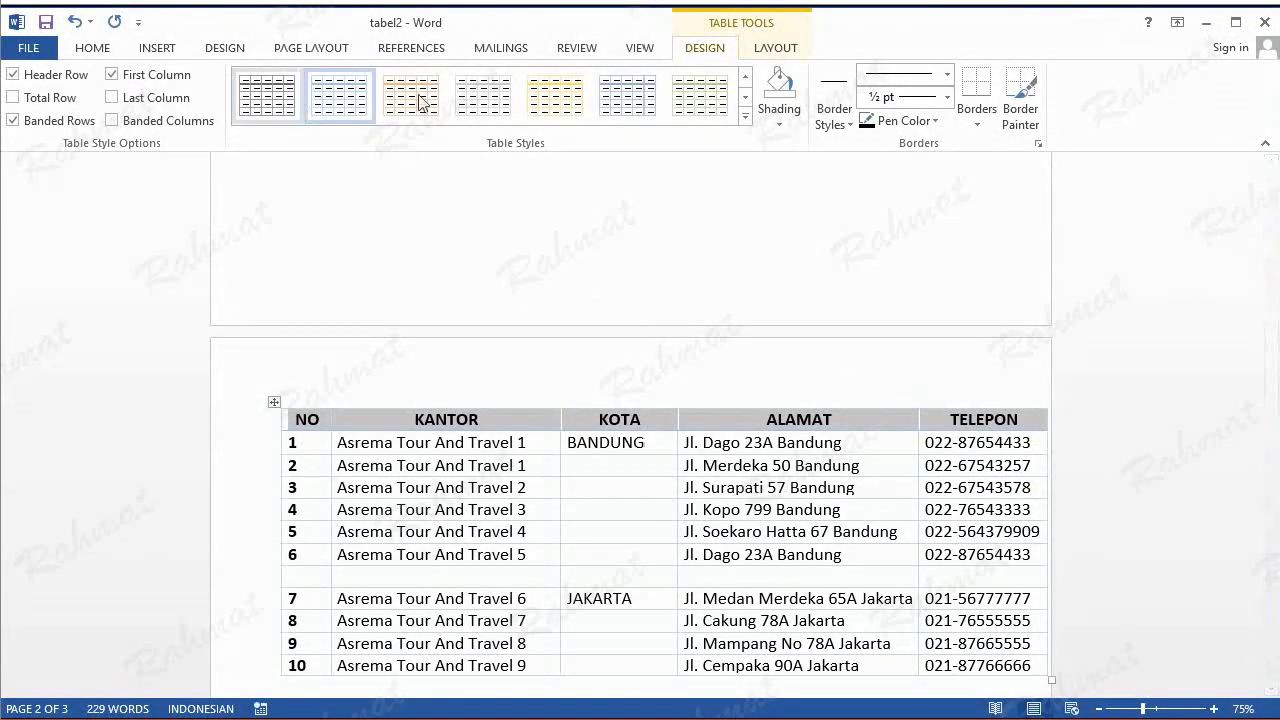
left_click(787, 133)
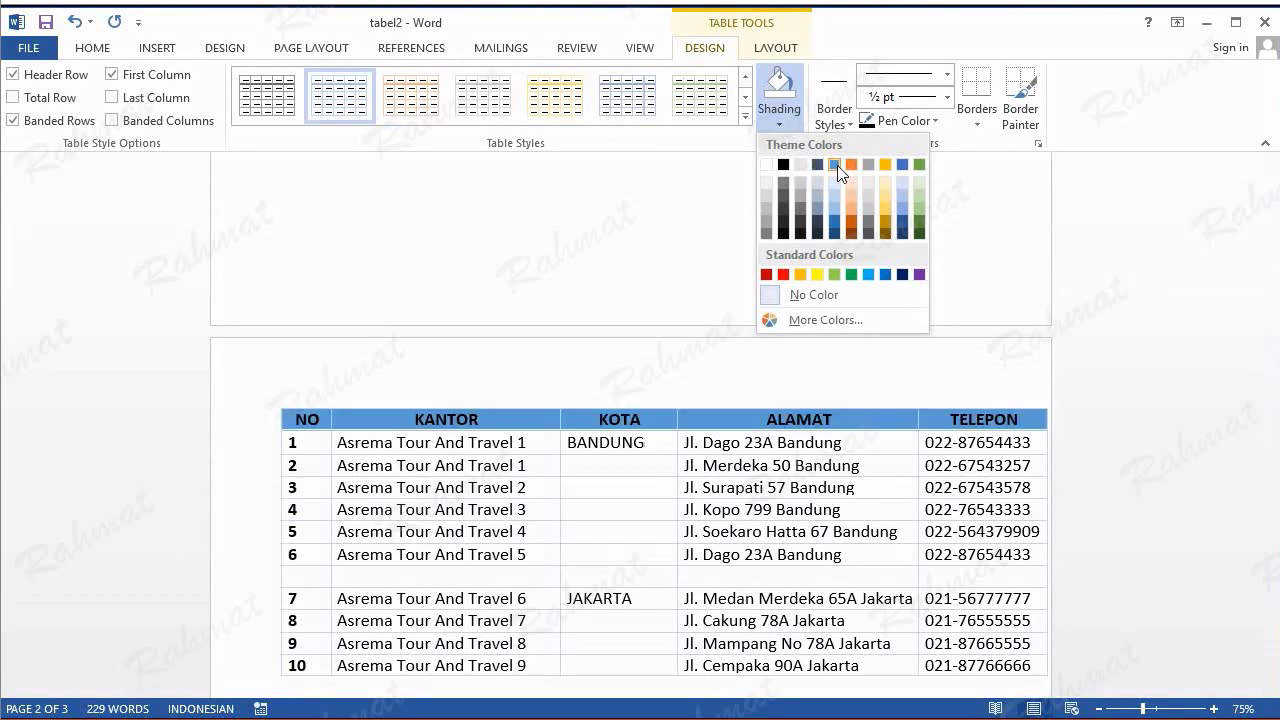
left_click(837, 166)
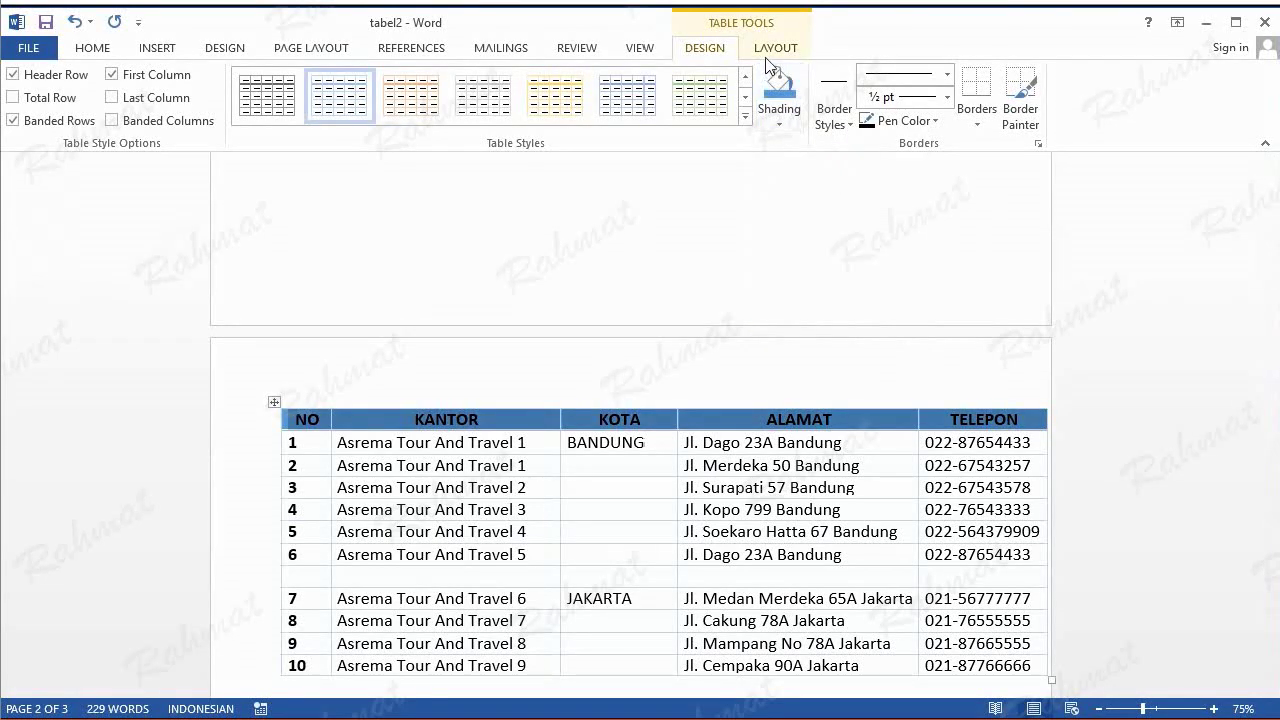
left_click(93, 48)
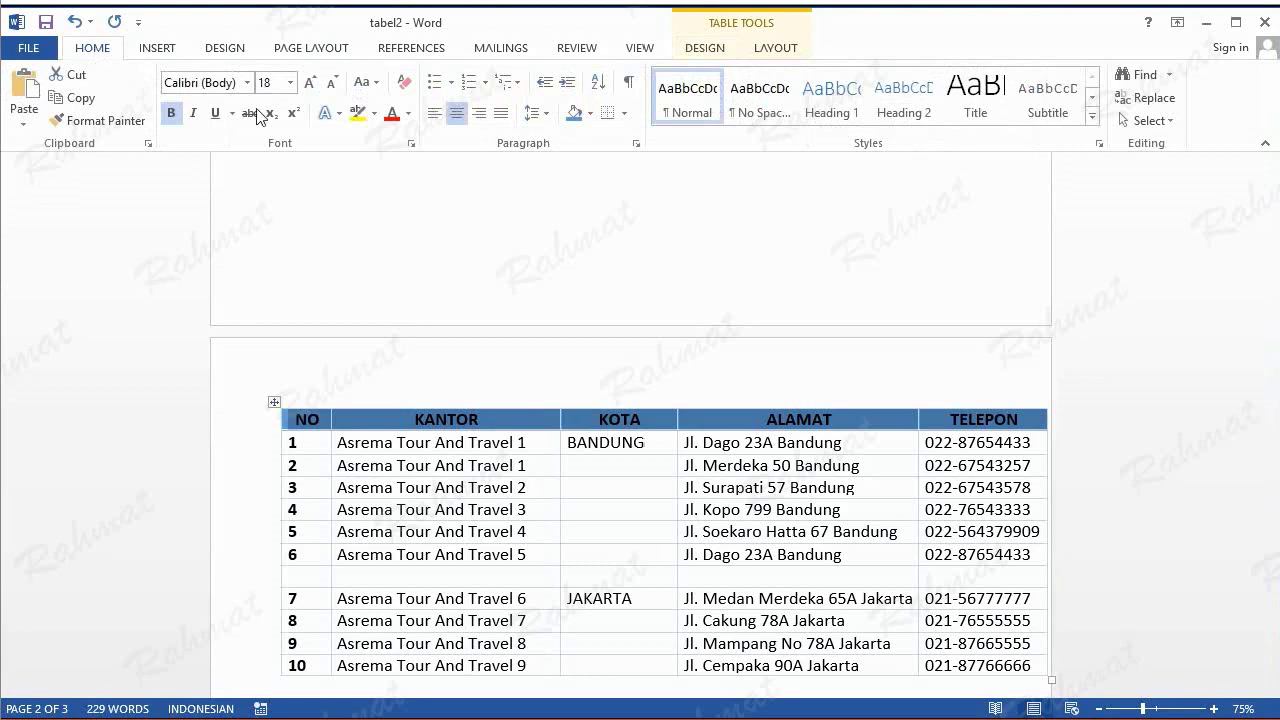
left_click(407, 113)
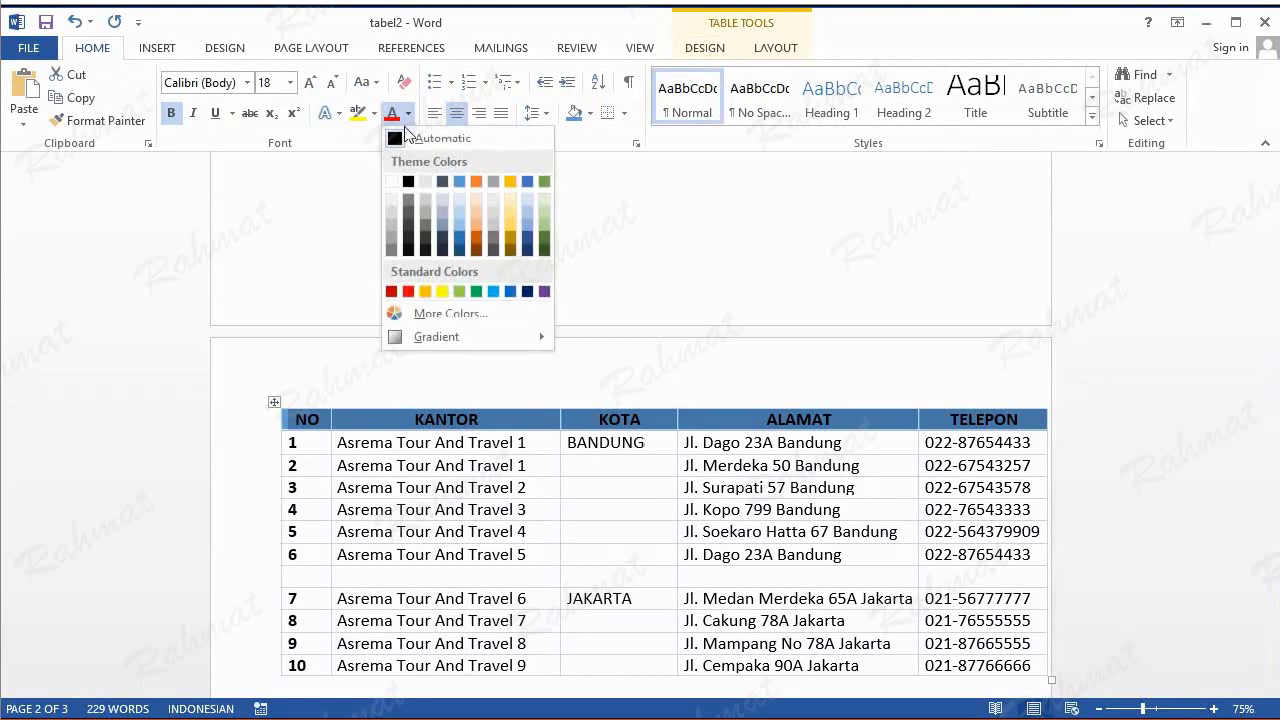
left_click(392, 180)
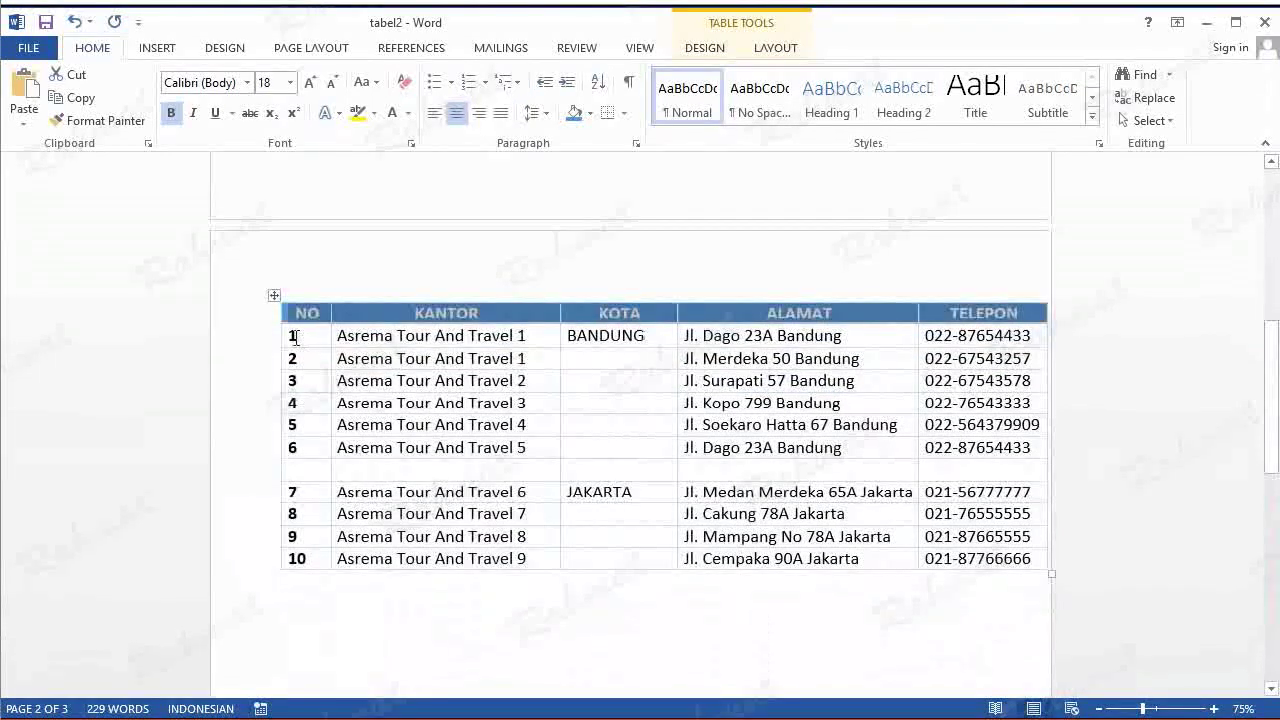
Step: Centre the NO column numbers 1–10 and remove their bold formatting
left_click_drag(292, 340, 300, 558)
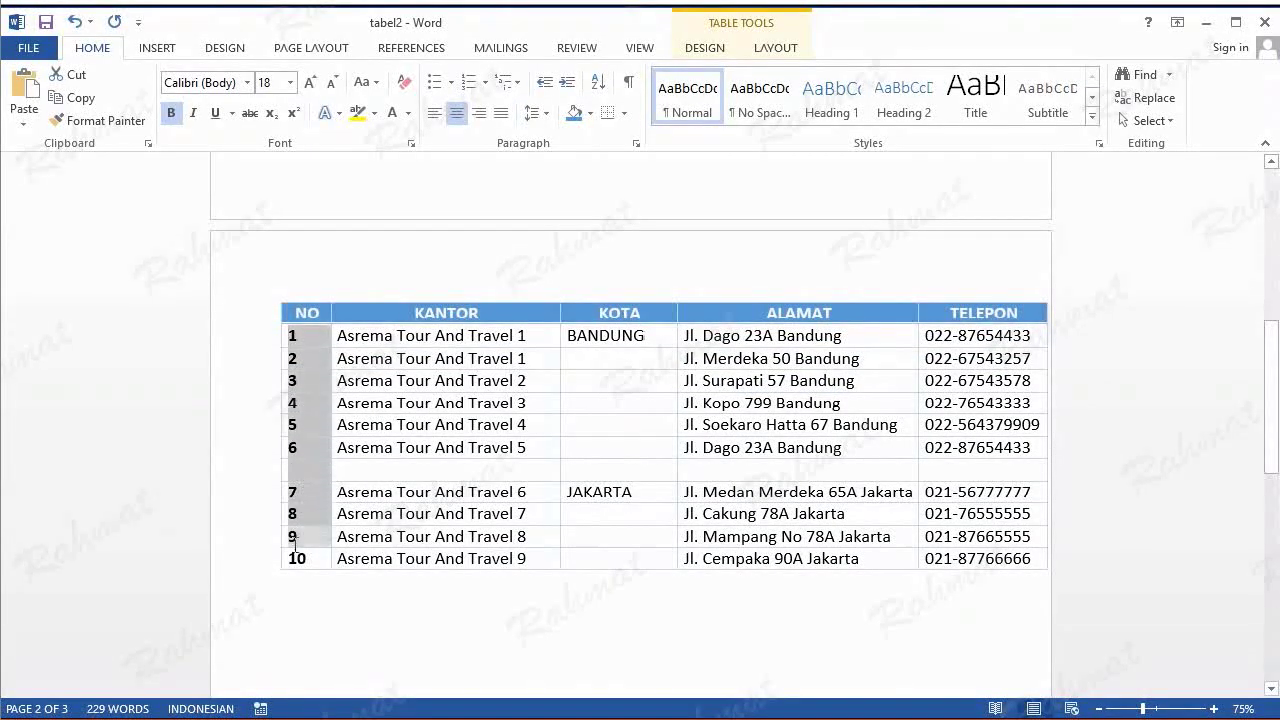
left_click(456, 113)
left_click(172, 113)
left_click(435, 424)
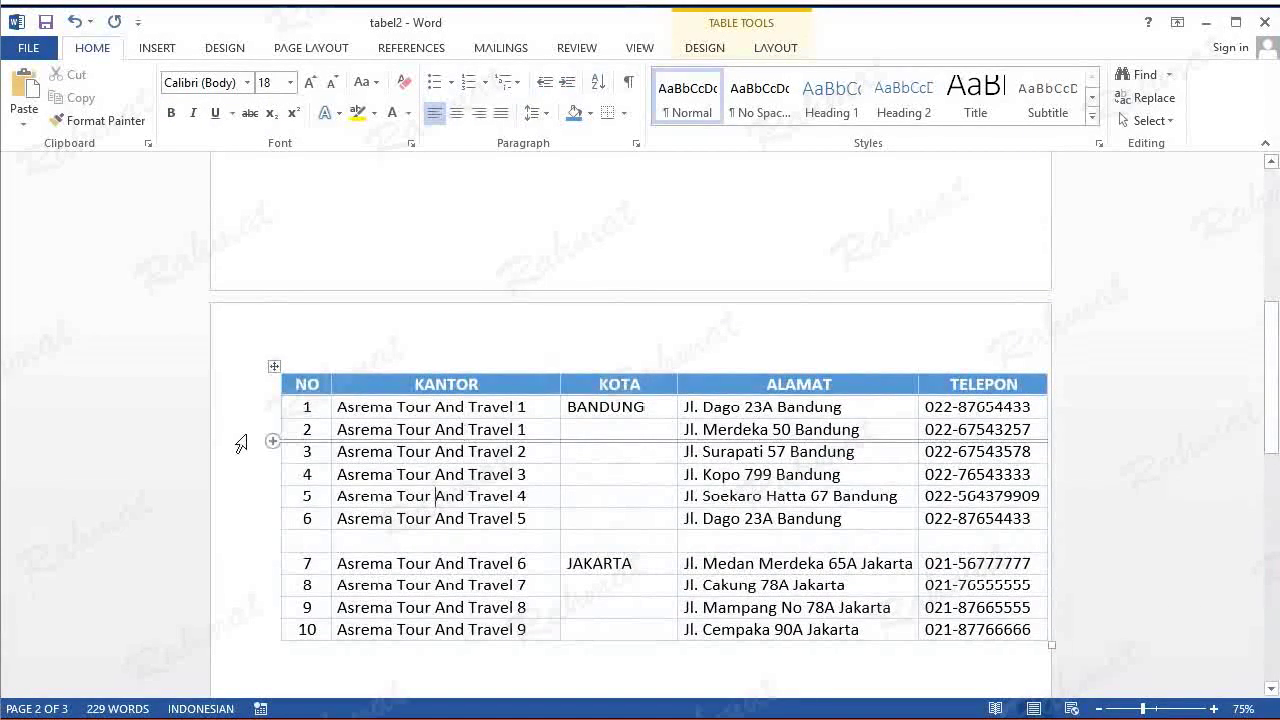
scroll(520, 403, "down", 1)
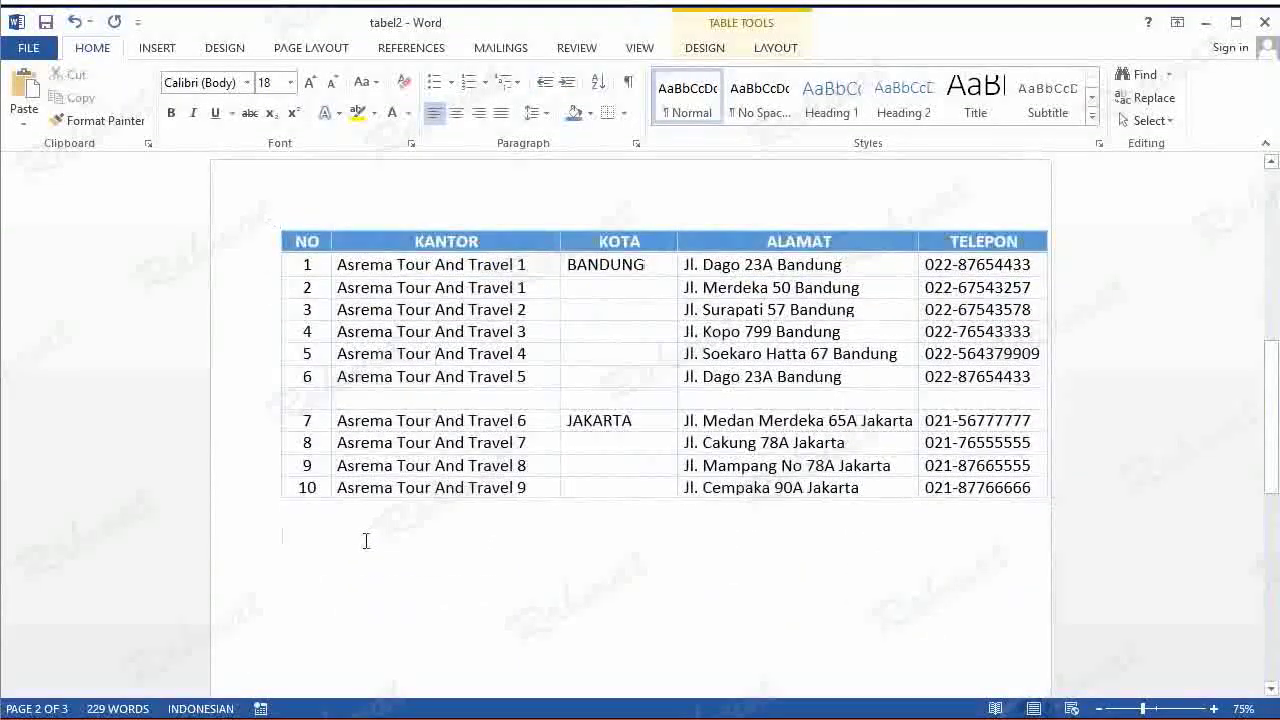
left_click(366, 537)
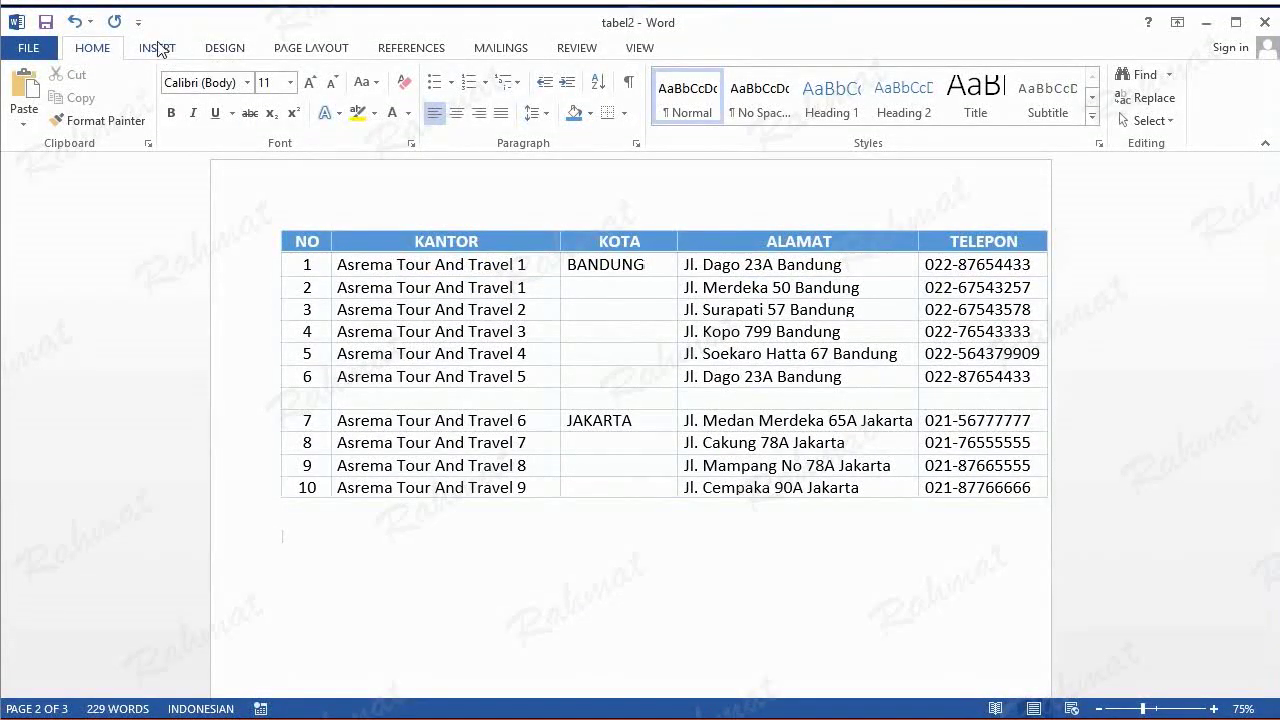
Step: Draw a rectangle over the entire table and open its Format Shape fill settings
left_click(157, 47)
left_click(283, 119)
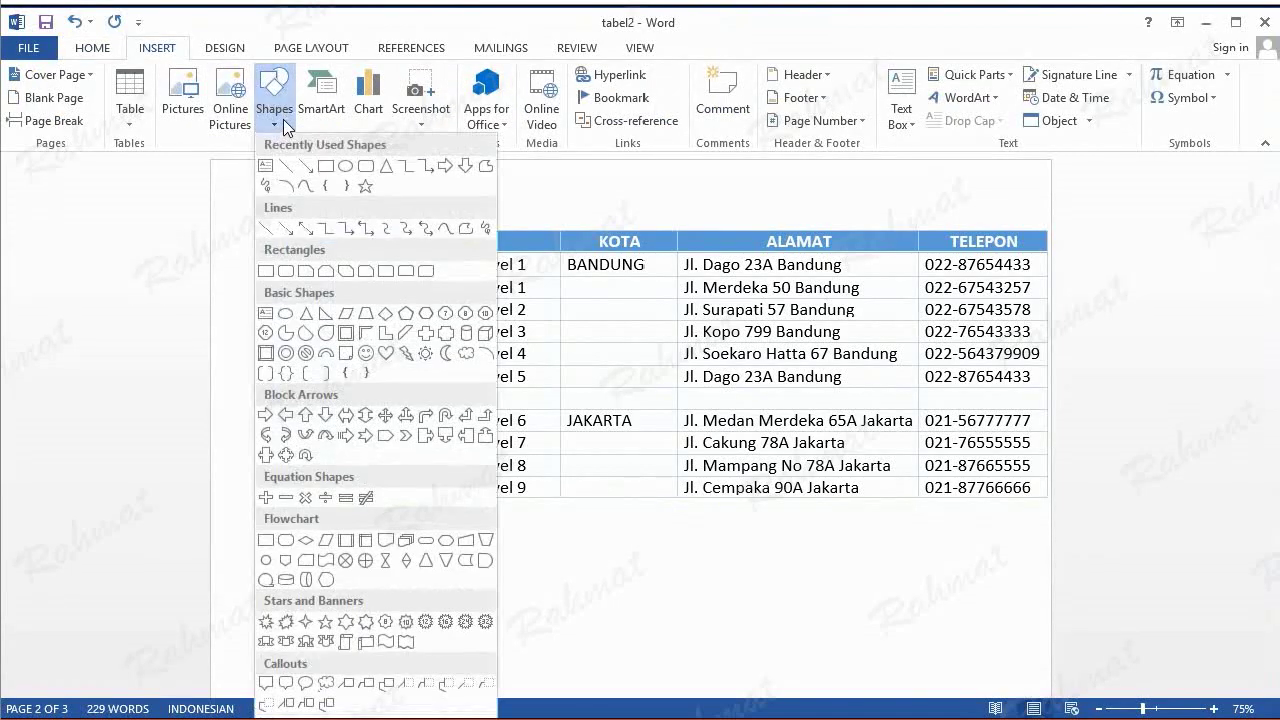
left_click(325, 165)
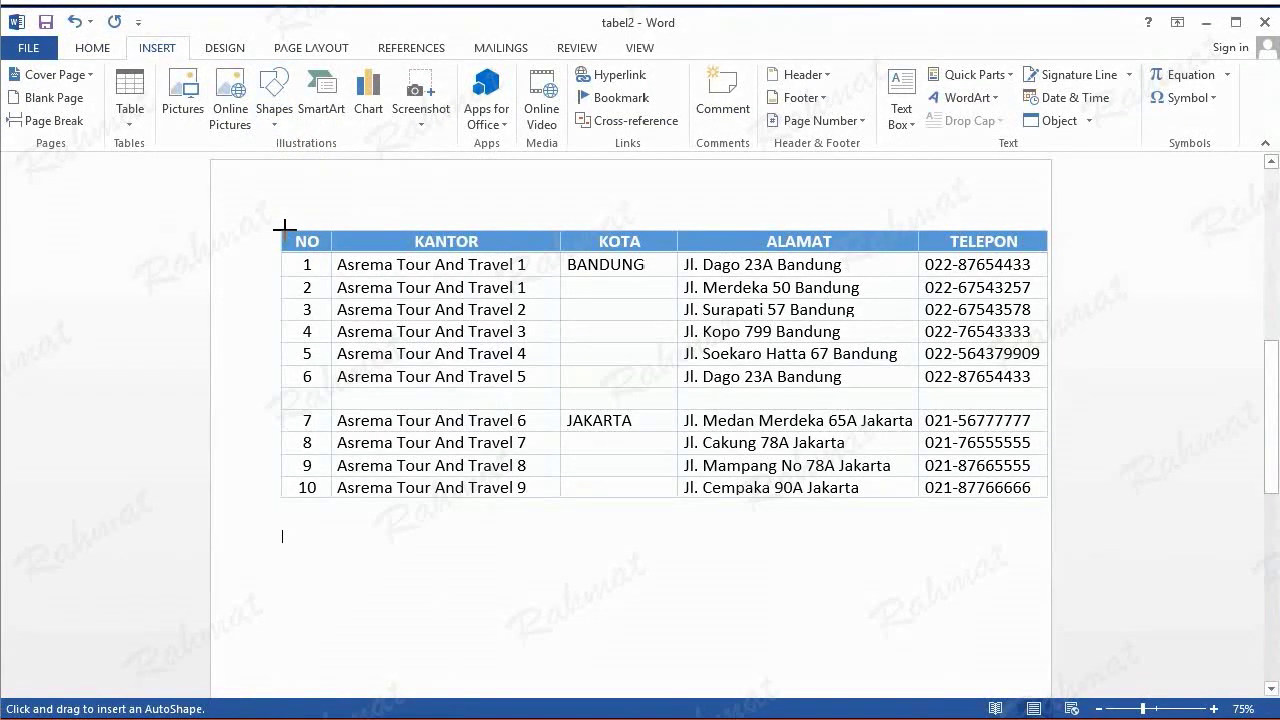
left_click_drag(281, 229, 1044, 498)
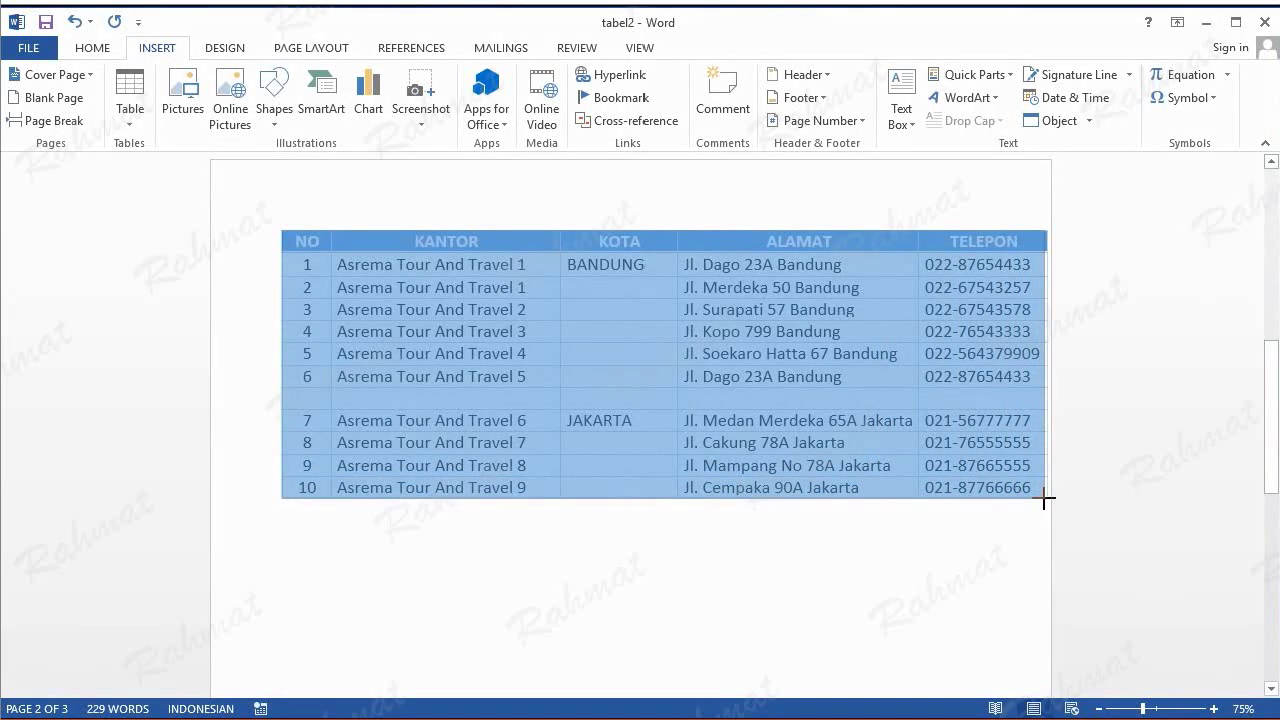
left_click_drag(1044, 499, 1047, 497)
left_click(440, 78)
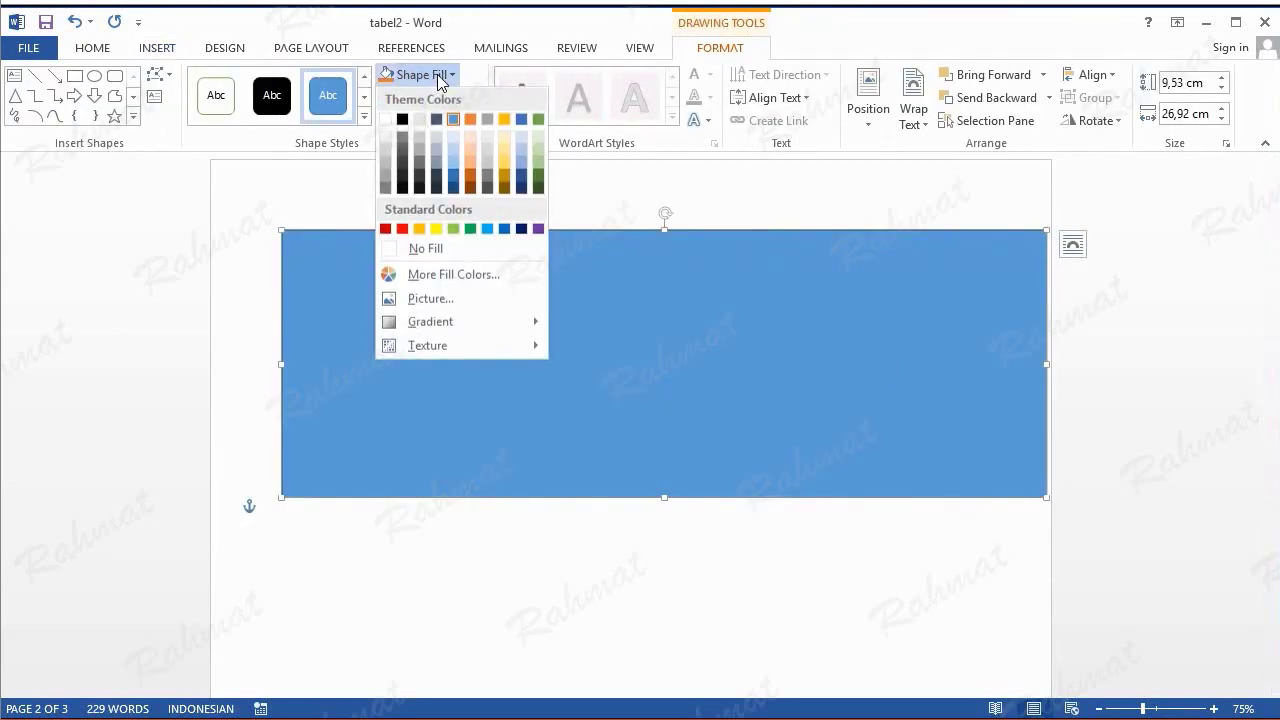
mouse_move(431, 322)
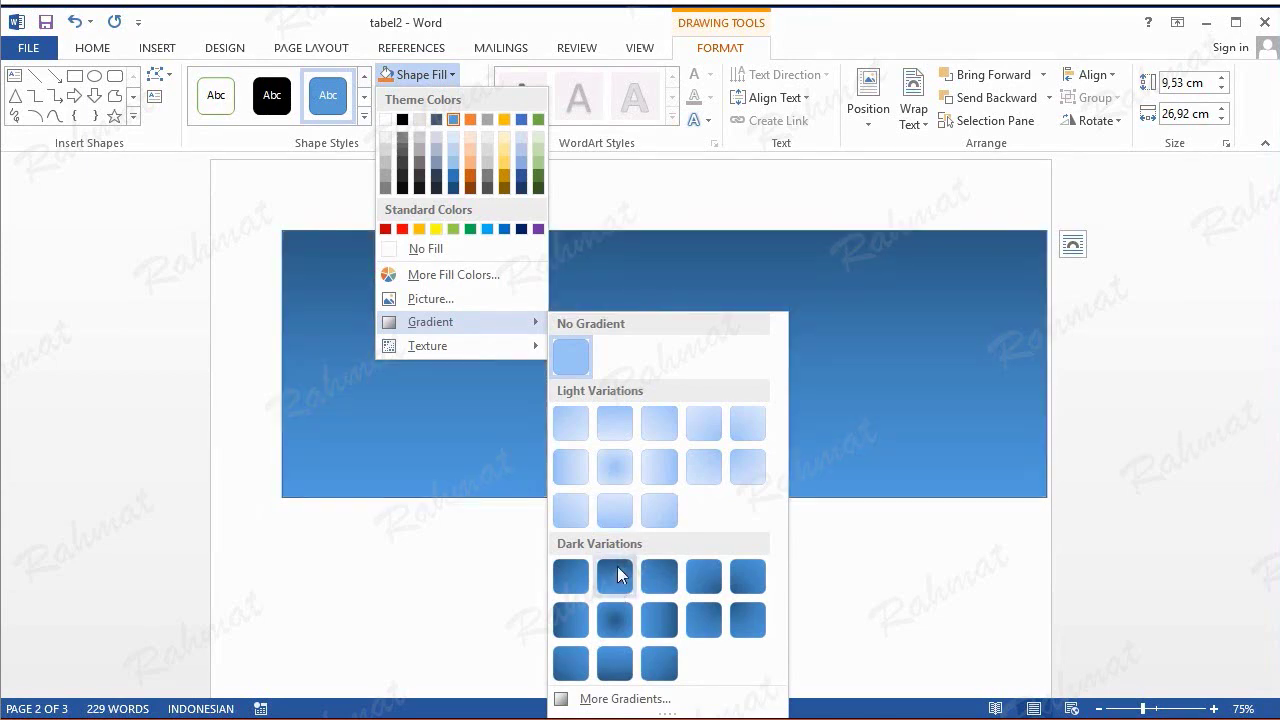
left_click(600, 698)
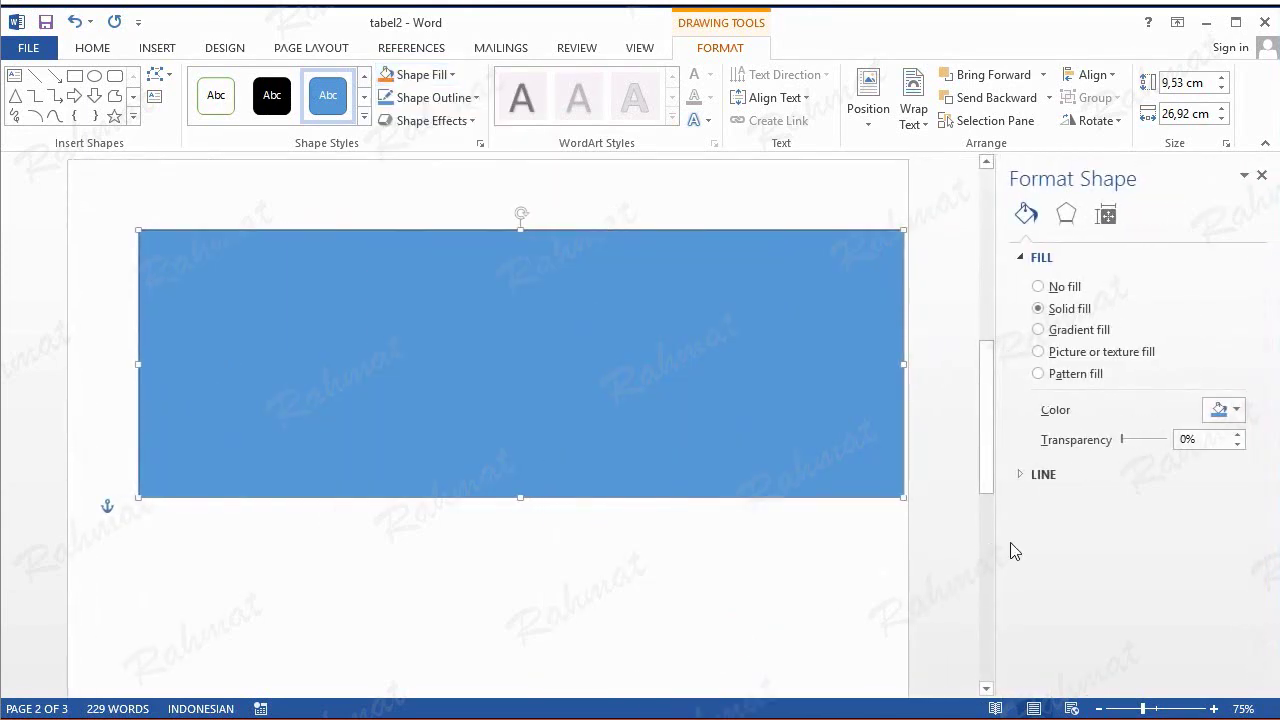
Step: Fill the rectangle with the Desert picture
left_click_drag(1187, 440, 1180, 446)
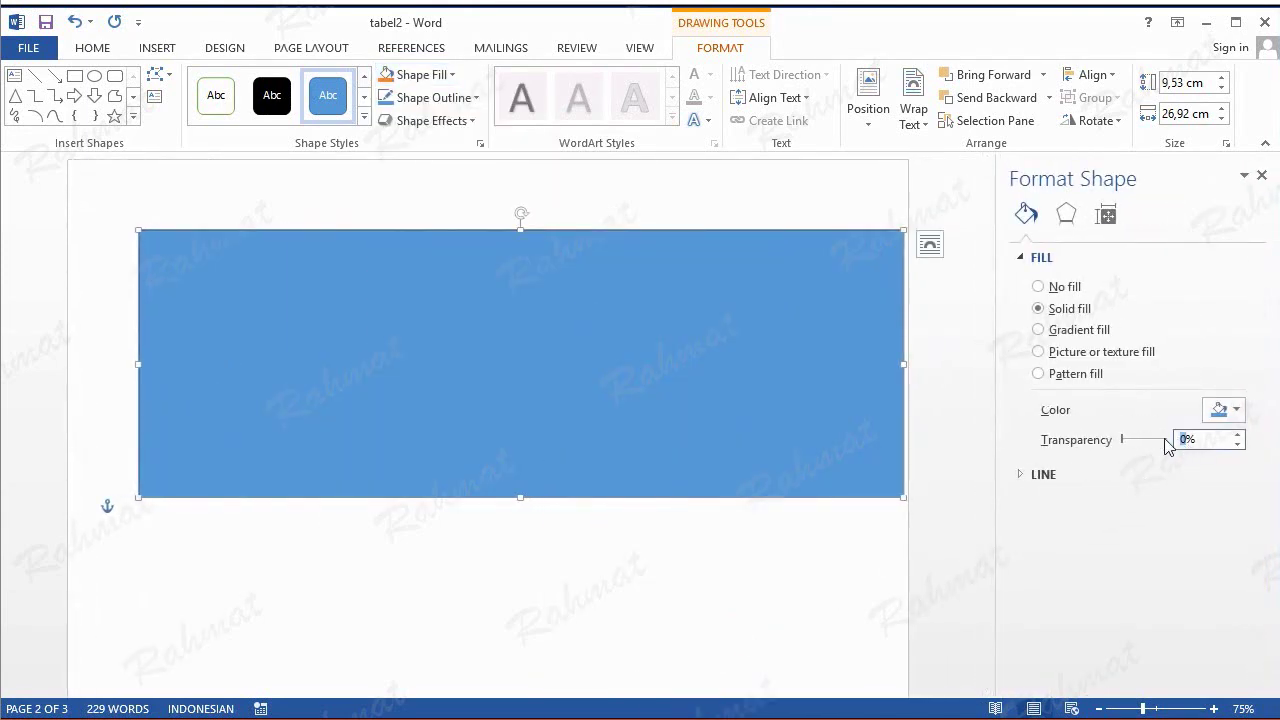
left_click(1062, 352)
left_click(1062, 431)
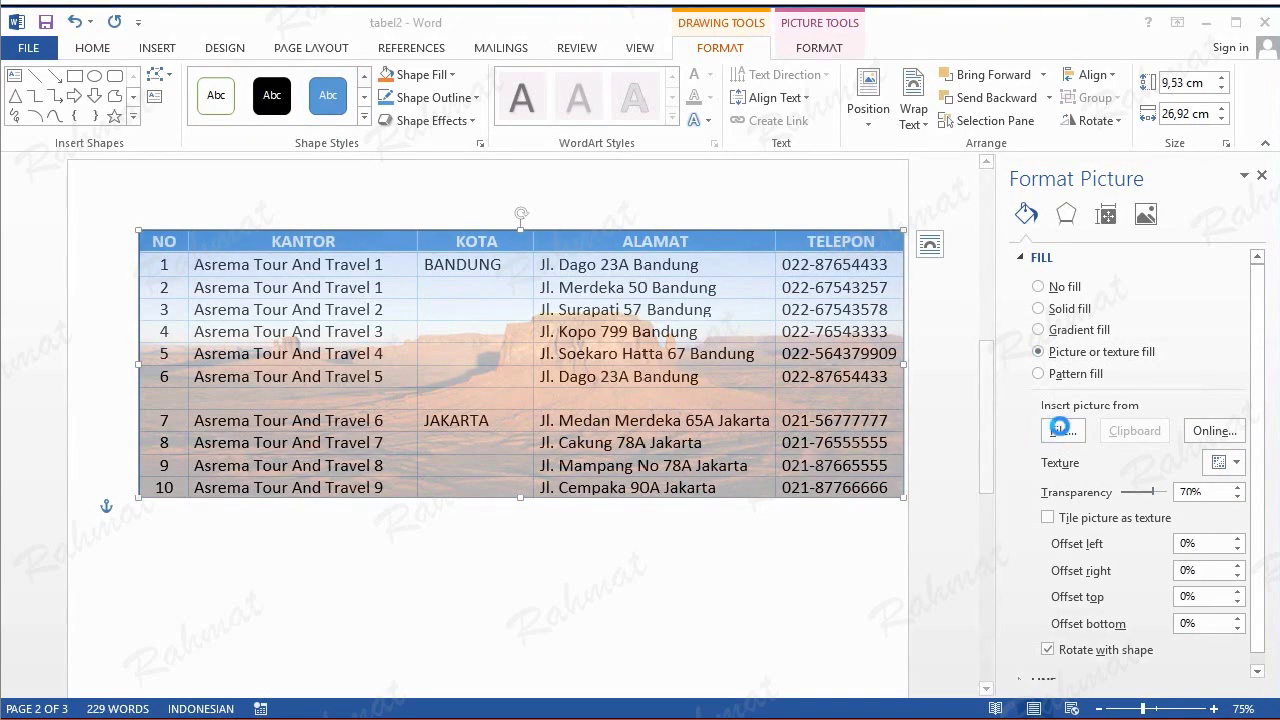
left_click(355, 152)
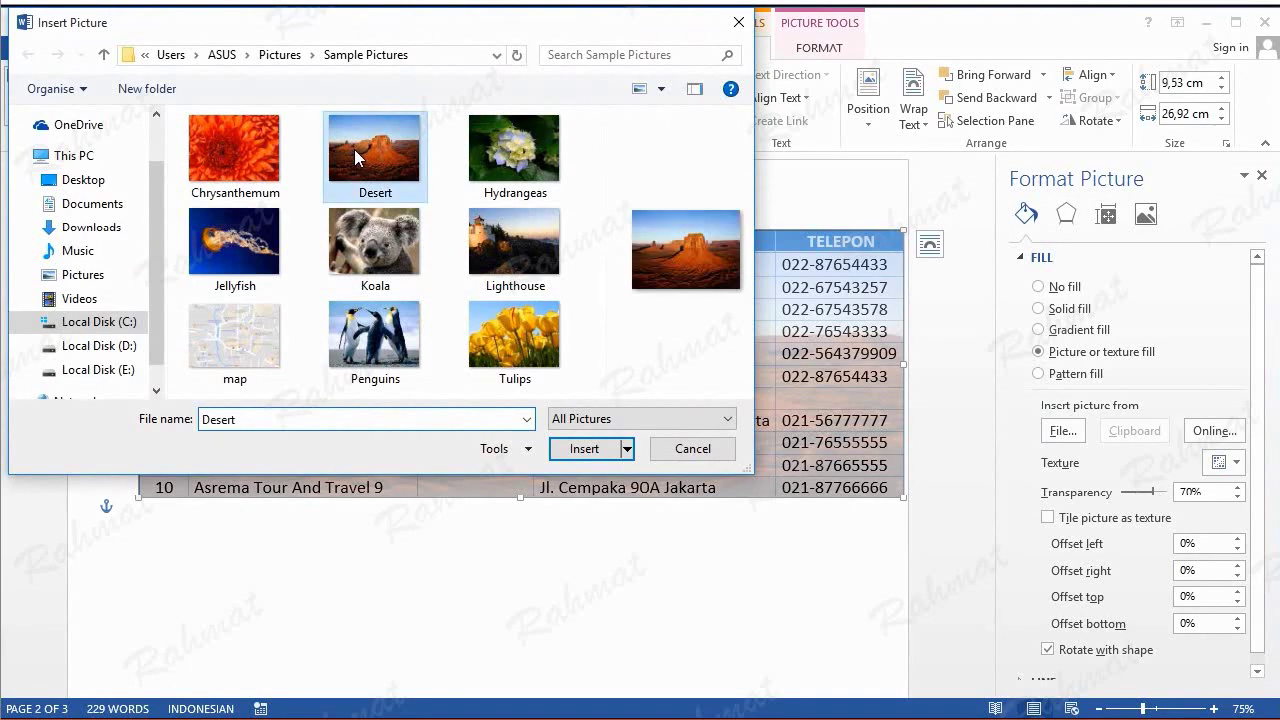
left_click(565, 449)
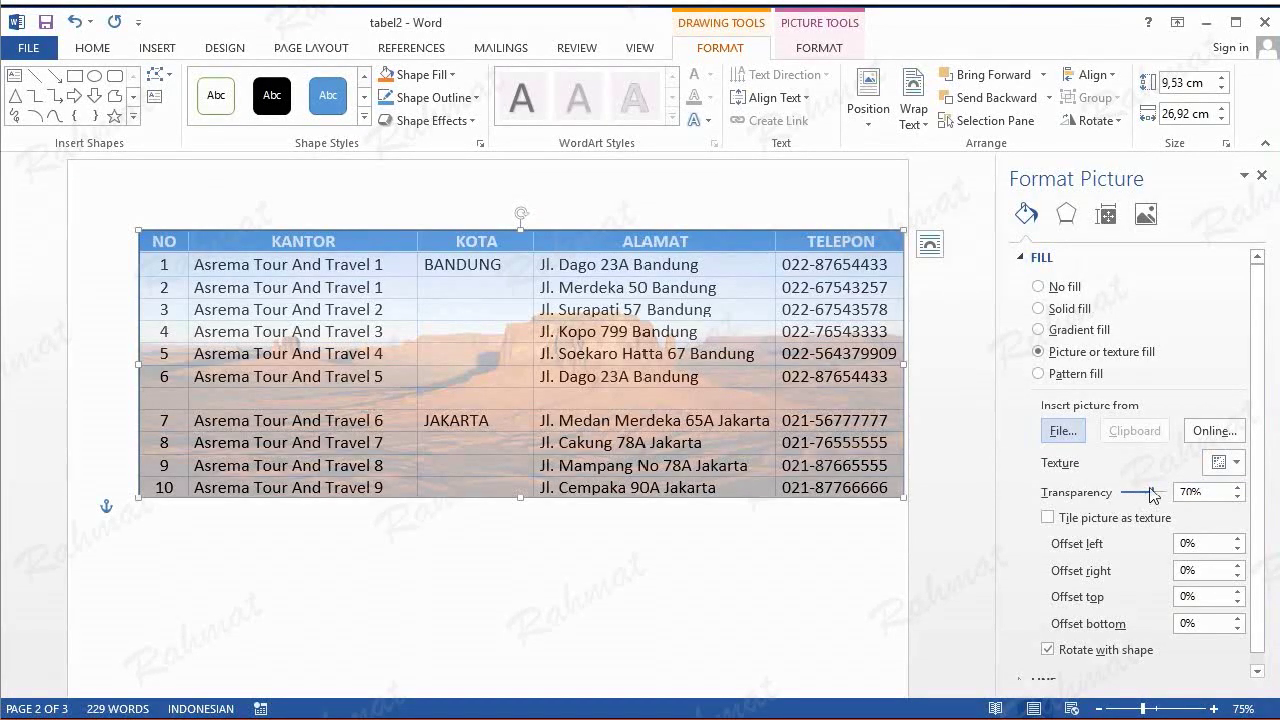
Step: Set the Desert picture fill's transparency to 70%
left_click_drag(1153, 494, 1100, 492)
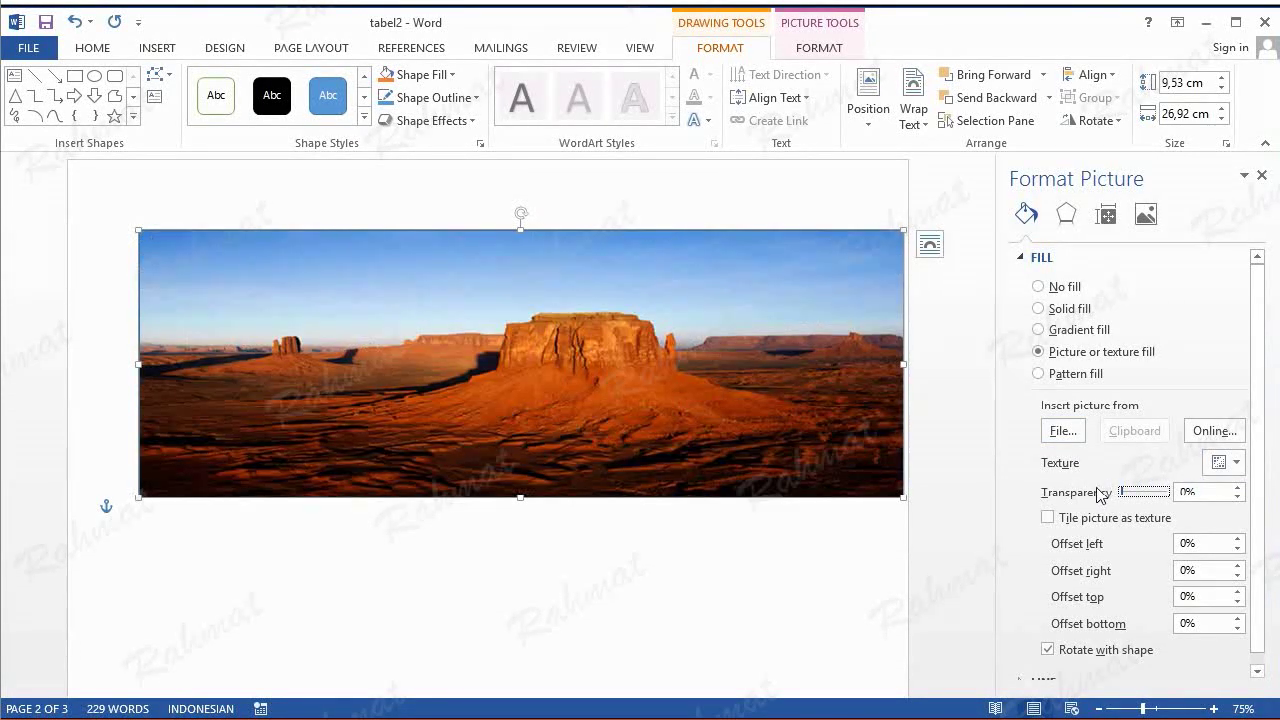
left_click(1184, 493)
type("7")
key("Return")
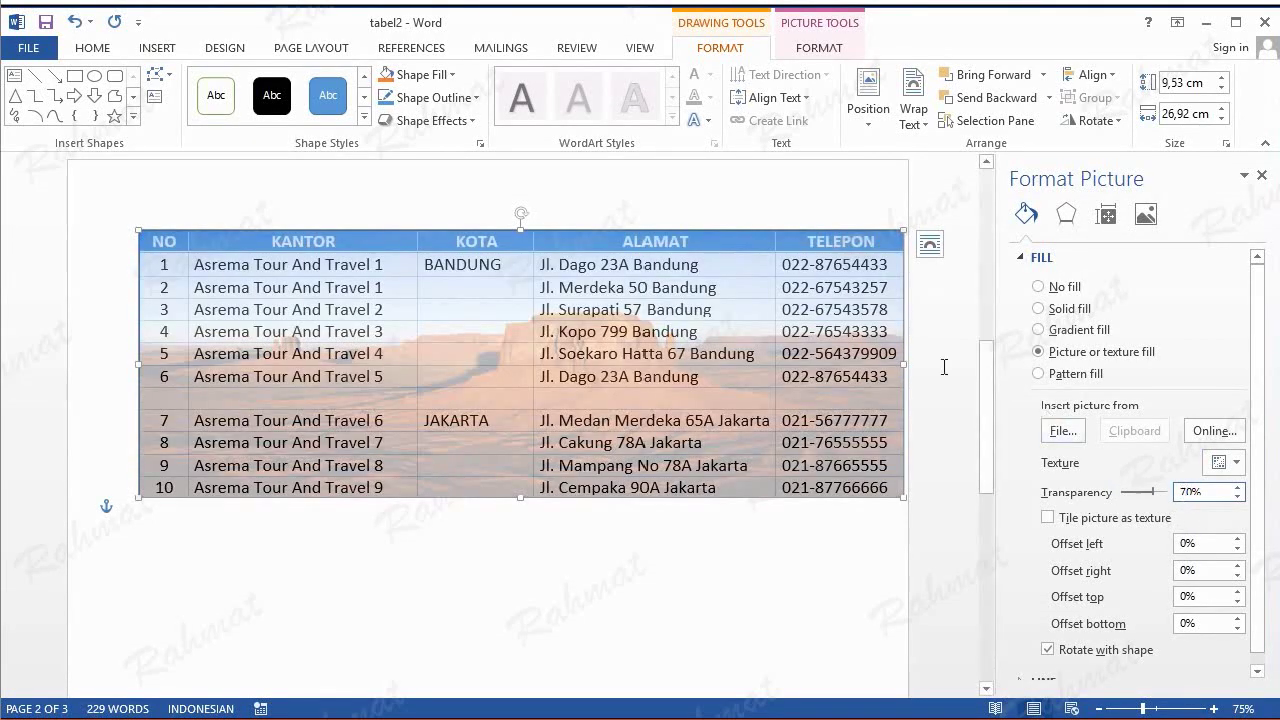
left_click(1261, 177)
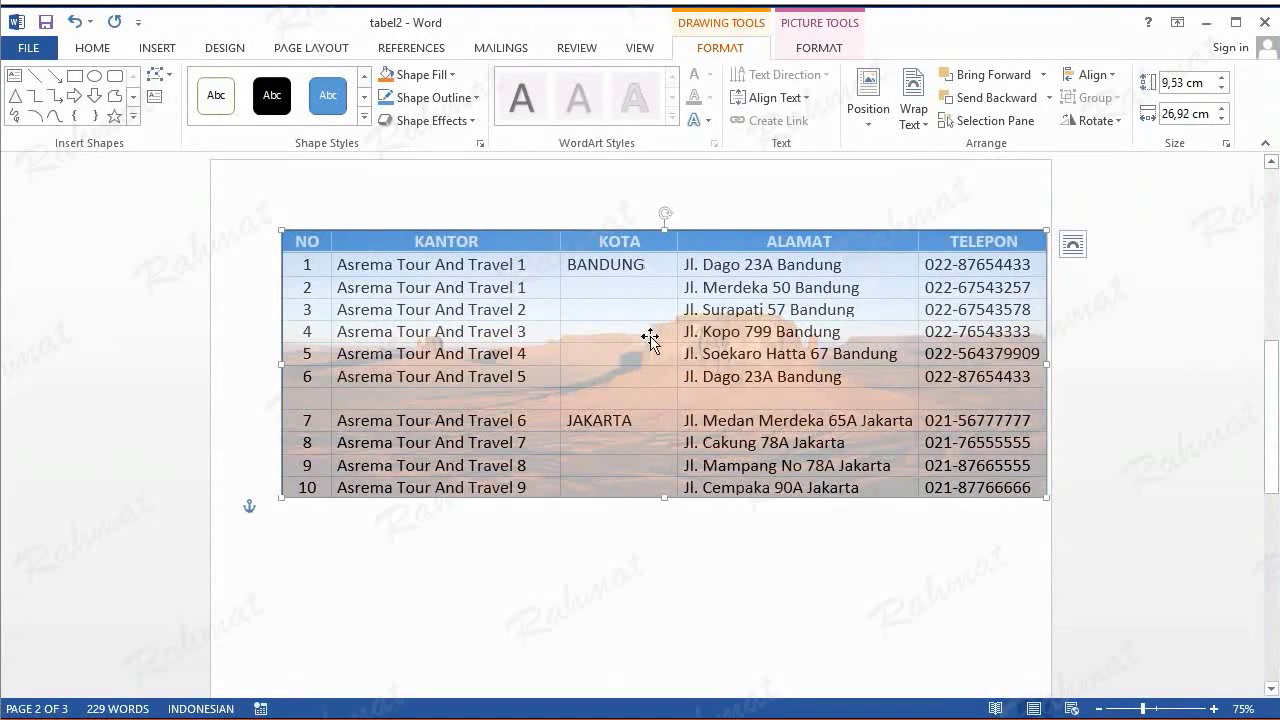
left_click(675, 522)
scroll(785, 430, "up", 1)
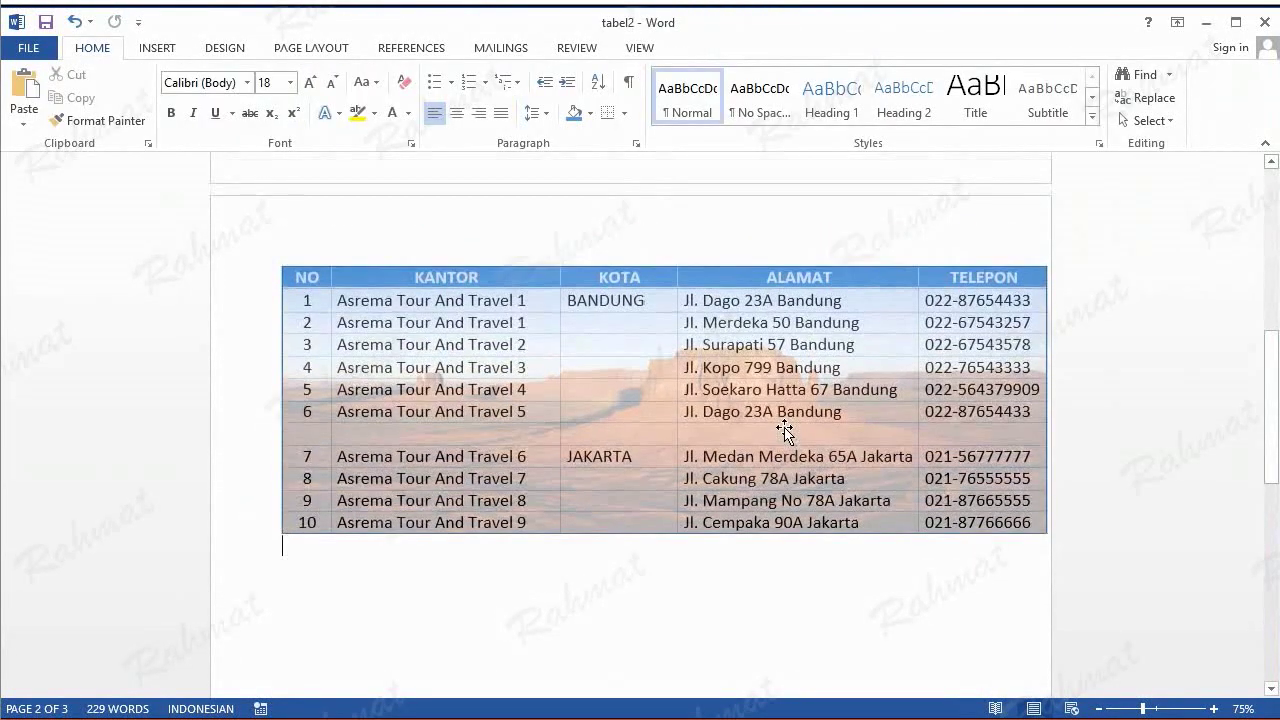
scroll(785, 430, "up", 3)
scroll(785, 430, "up", 3)
scroll(785, 430, "up", 3)
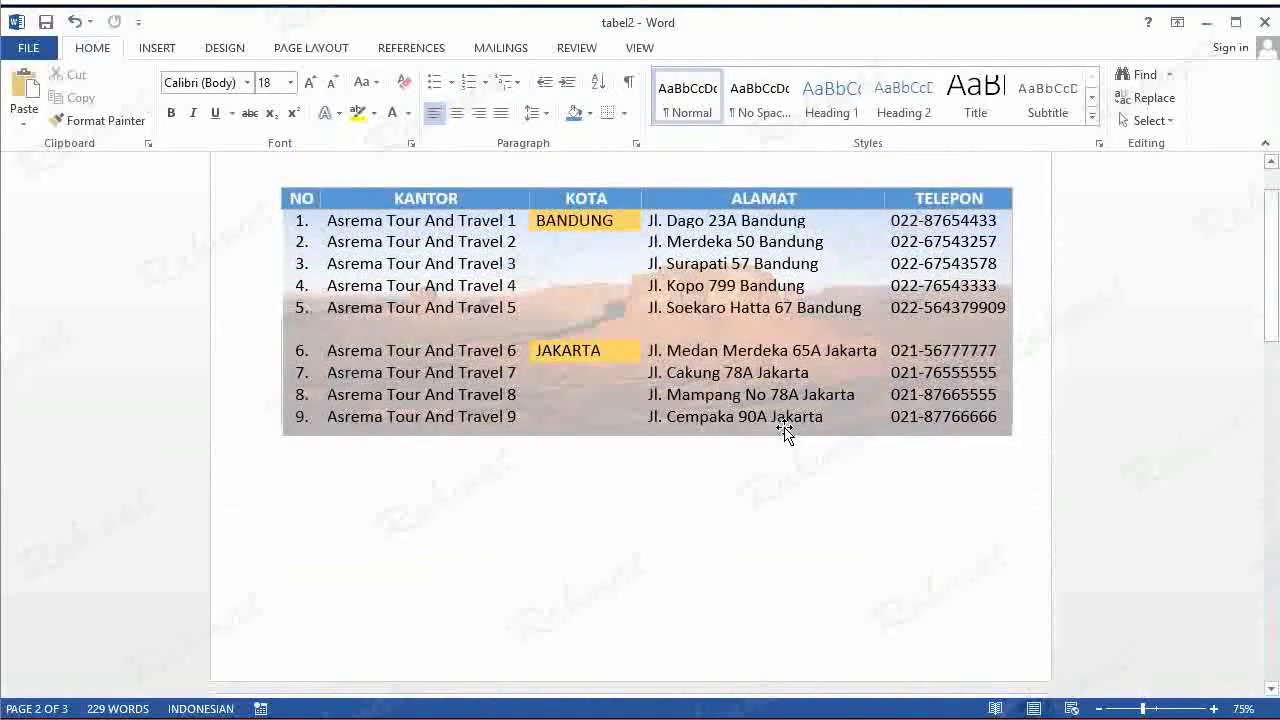
scroll(785, 430, "down", 2)
scroll(785, 430, "down", 1)
scroll(785, 430, "down", 2)
scroll(784, 422, "down", 1)
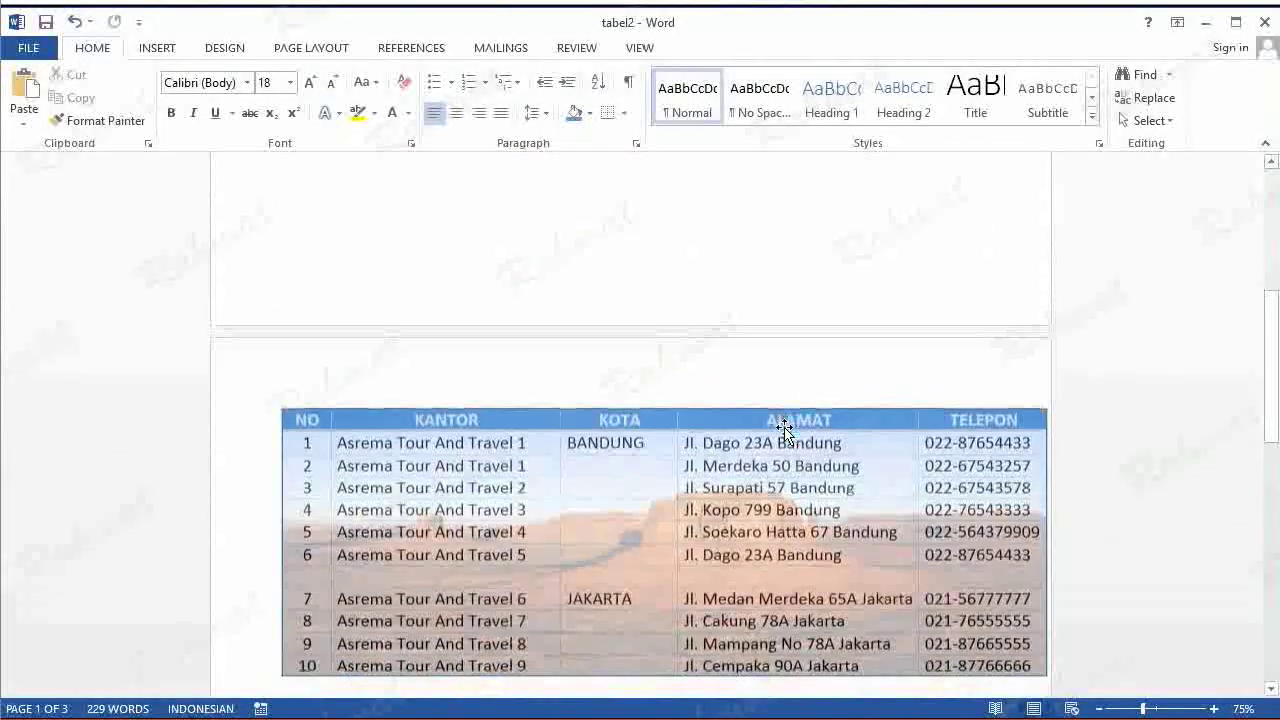
scroll(676, 522, "down", 1)
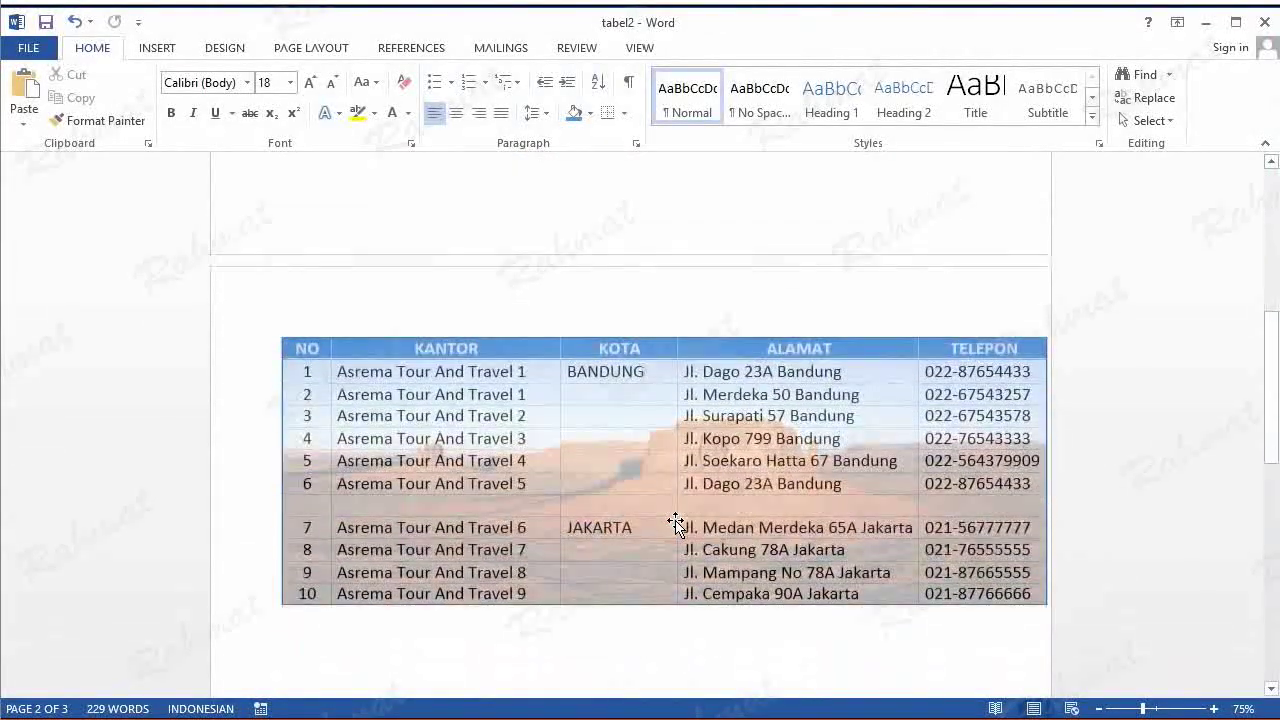
Step: Set the picture's text wrapping to Behind Text so the table shows on top
left_click(623, 430)
right_click(626, 411)
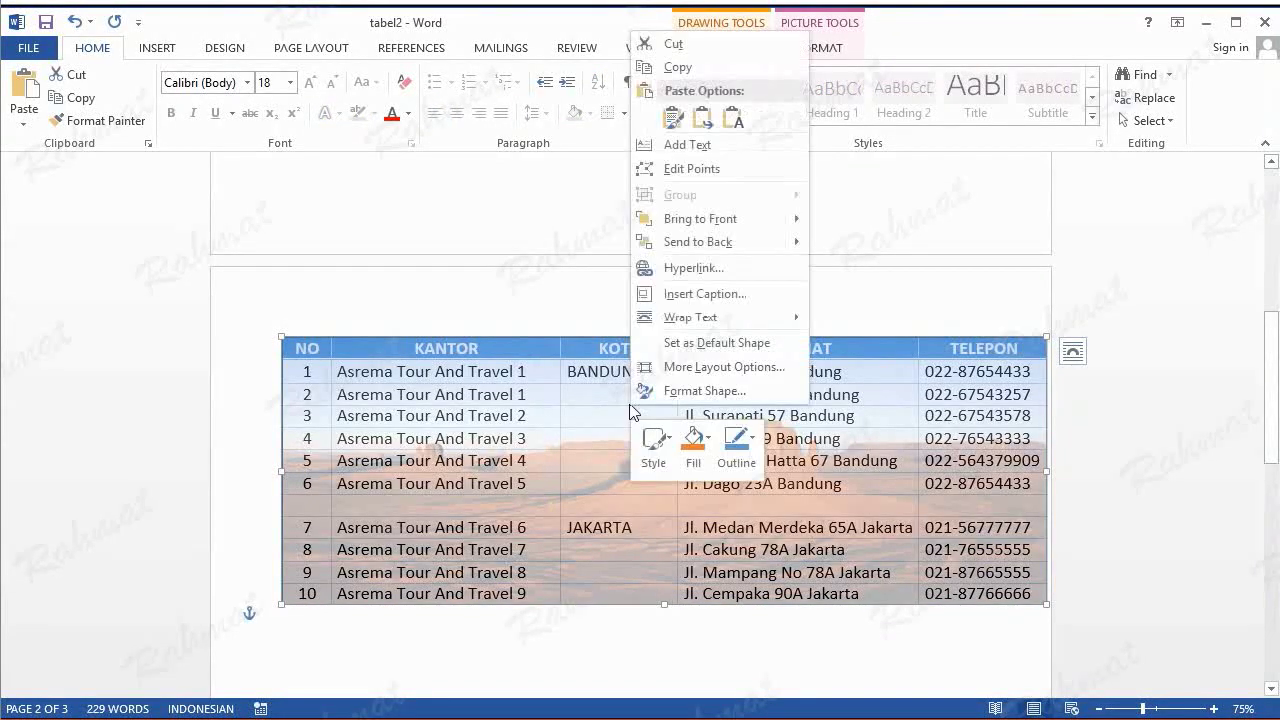
left_click(611, 405)
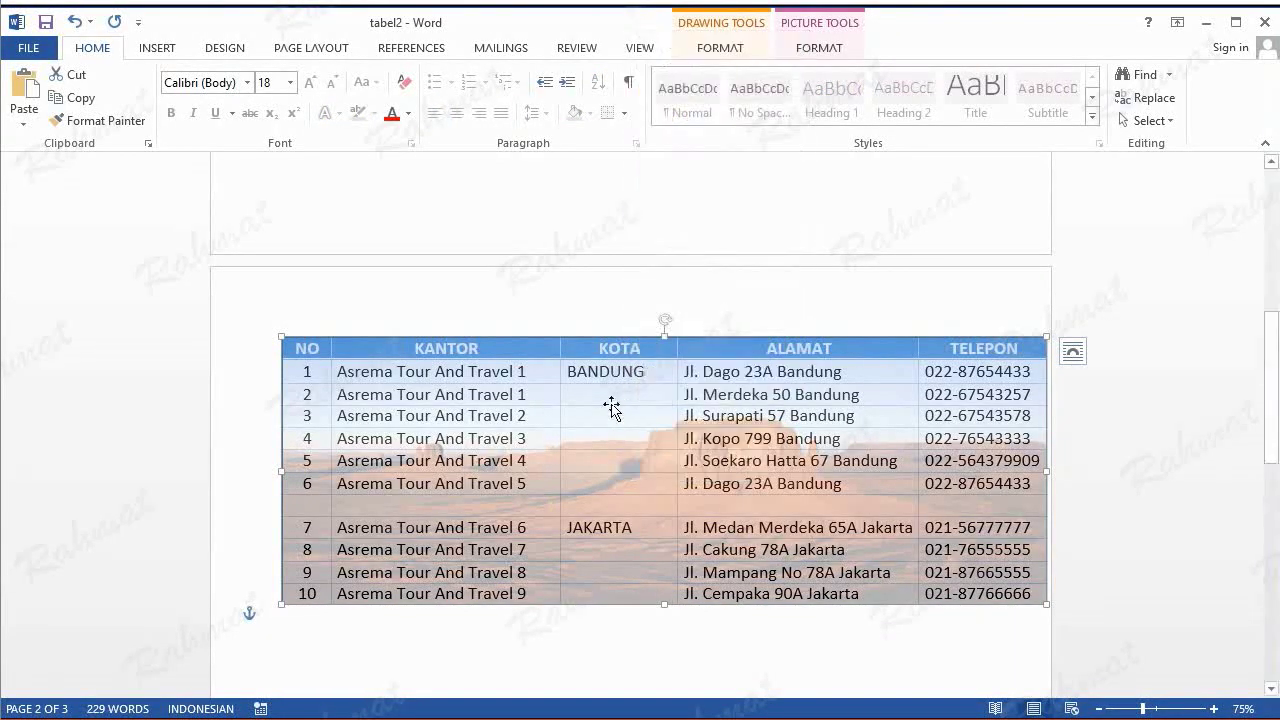
left_click(819, 47)
left_click(856, 124)
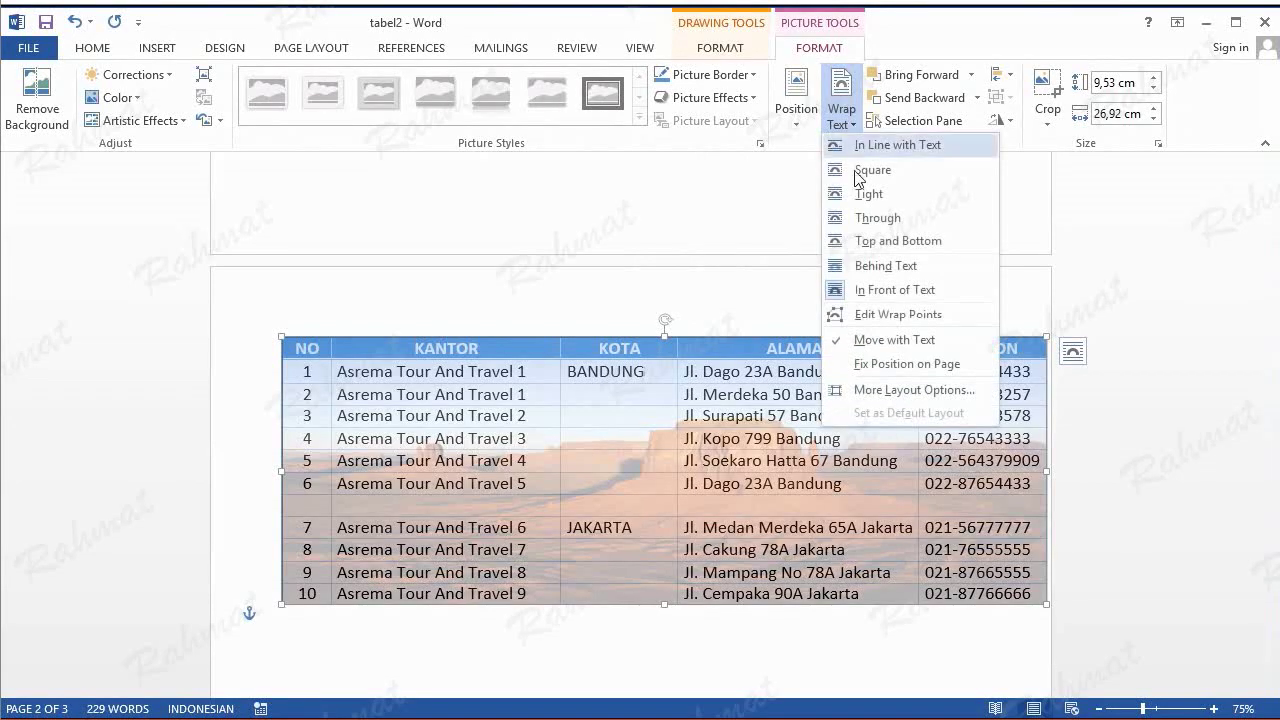
left_click(912, 272)
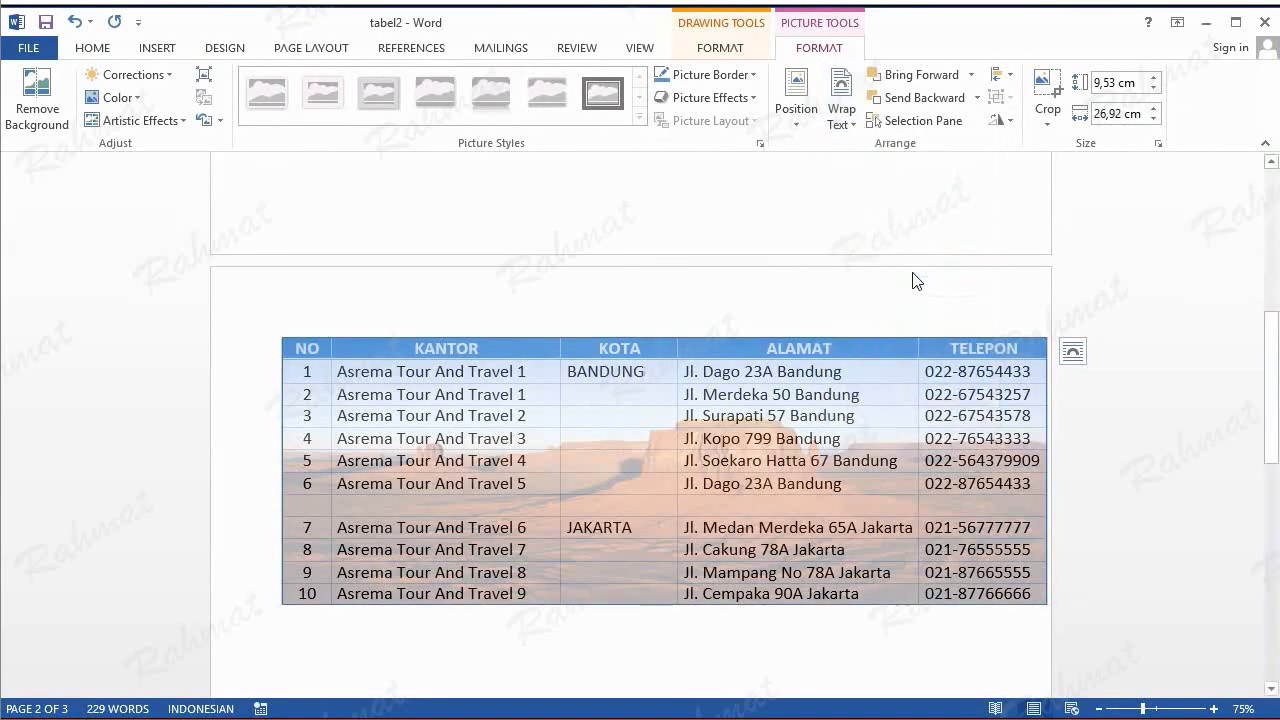
left_click(613, 436)
mouse_move(573, 393)
left_mouse_down()
mouse_move(629, 463)
mouse_move(627, 485)
left_mouse_up()
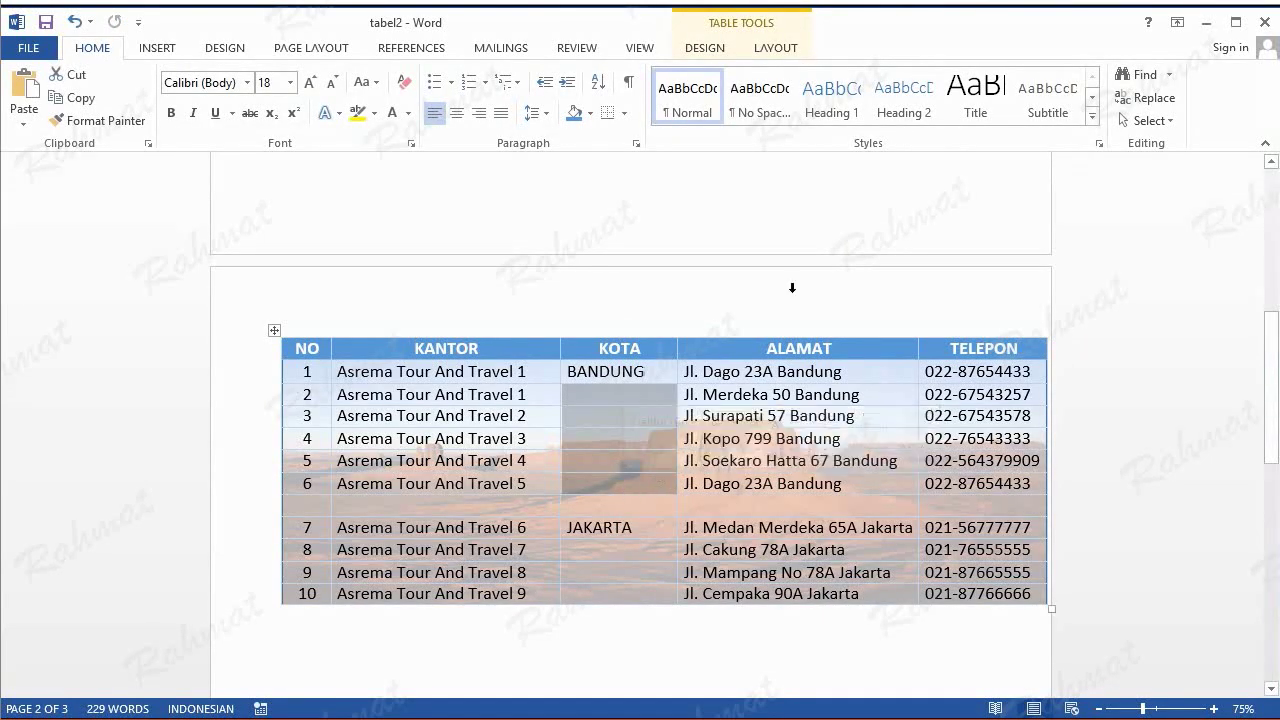
Step: Turn off the inner horizontal borders of the KOTA cells in rows 2–6
left_click(729, 49)
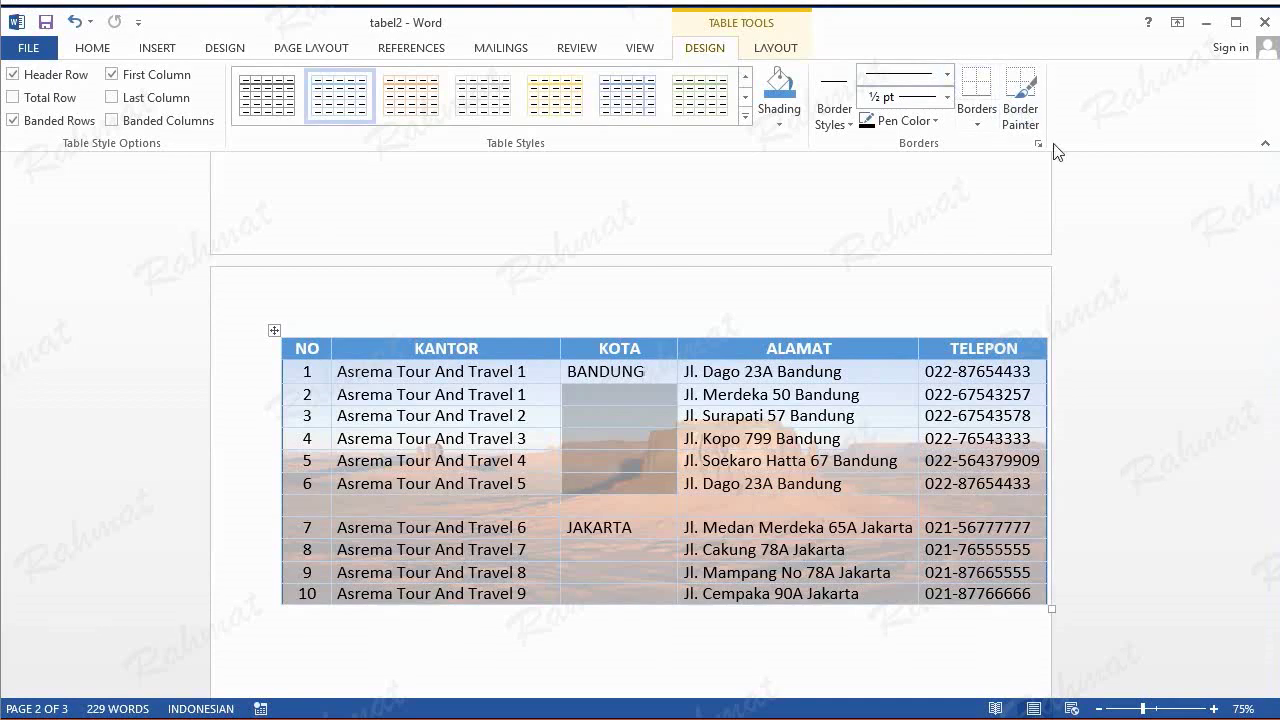
left_click(978, 125)
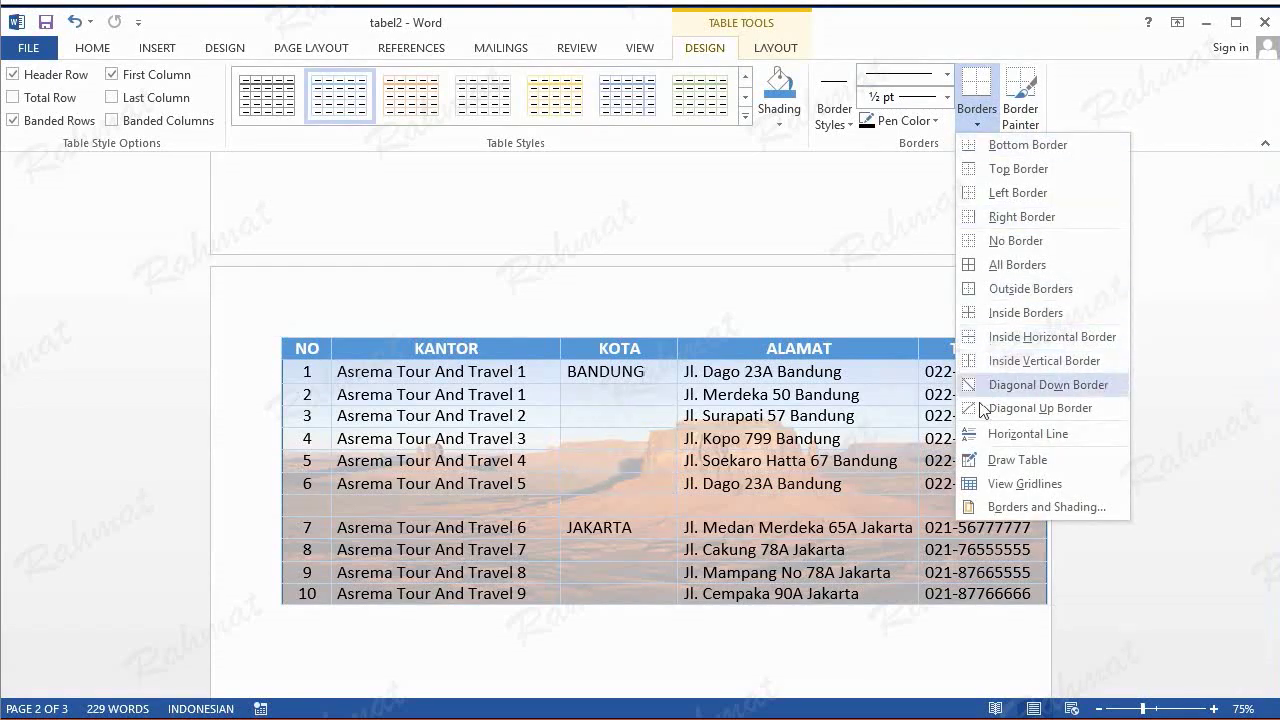
left_click(1018, 506)
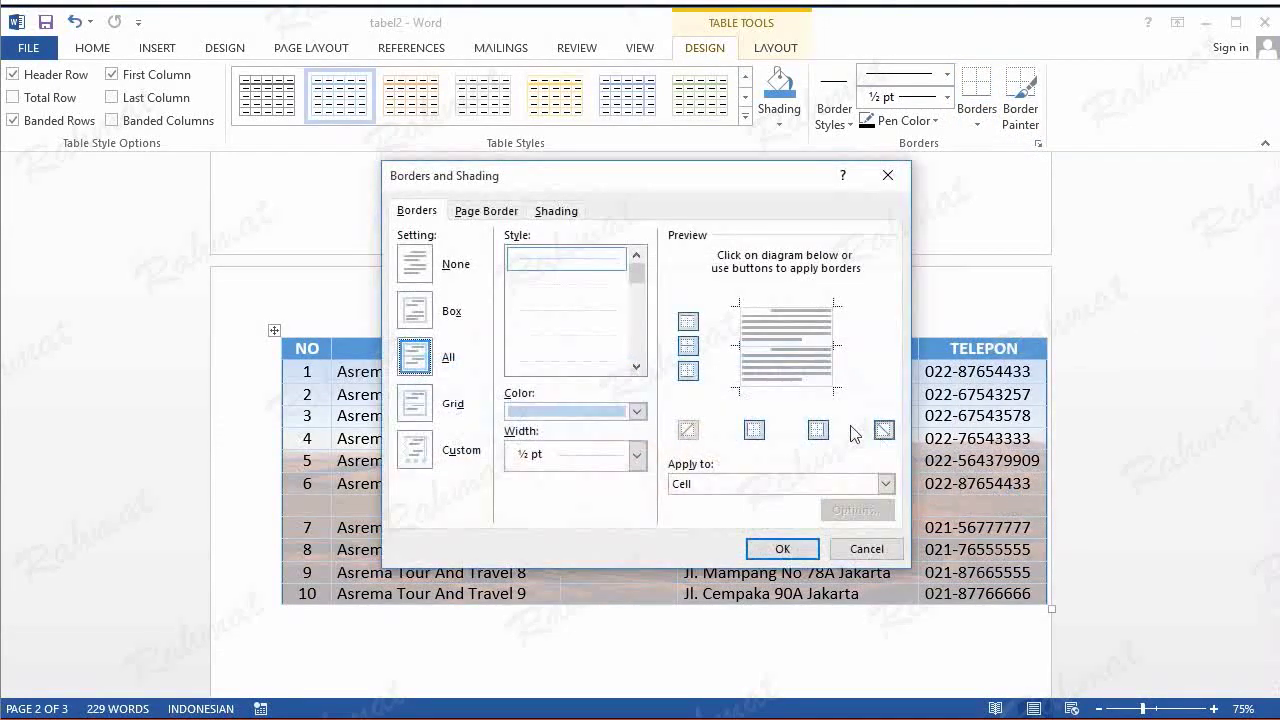
left_click(797, 348)
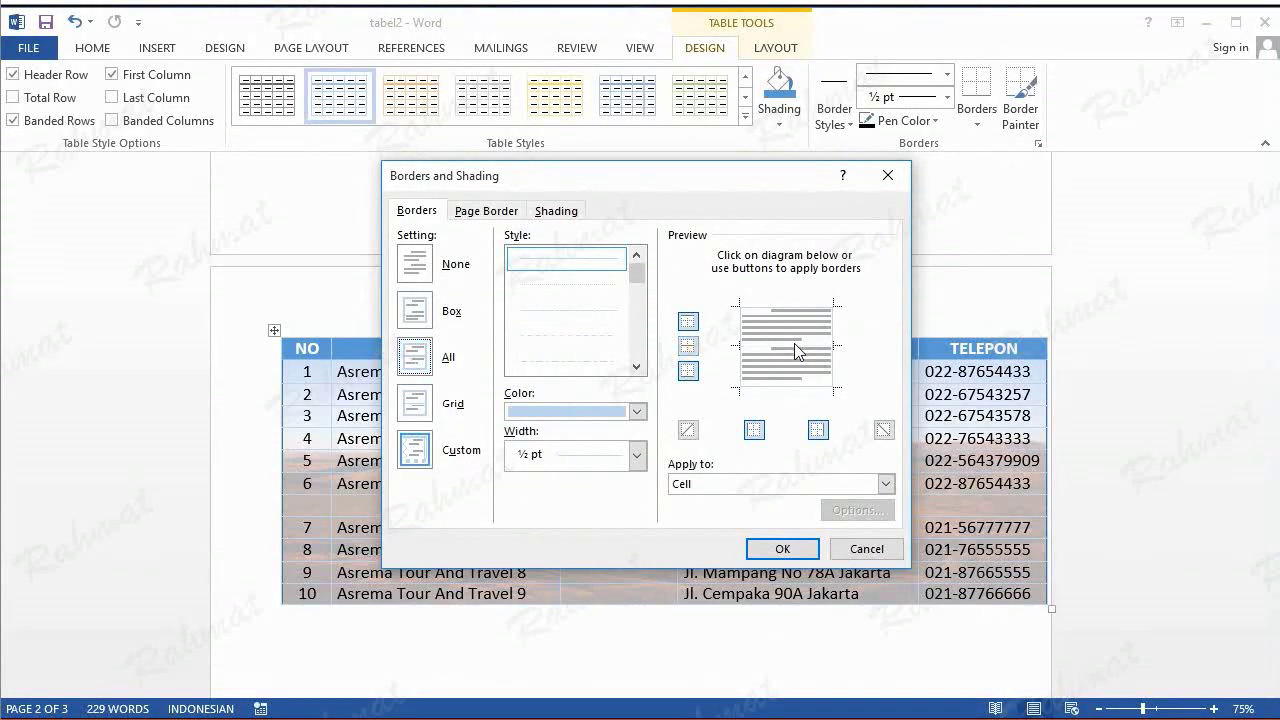
left_click(783, 549)
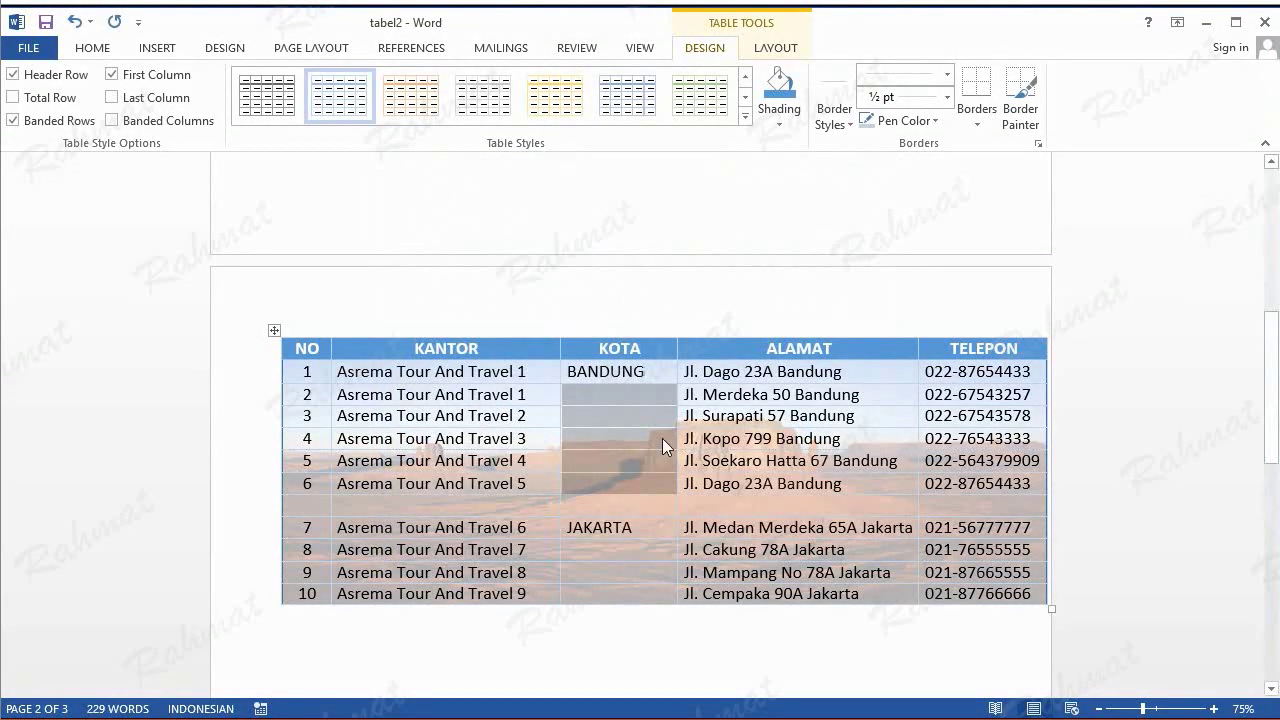
left_click(785, 519)
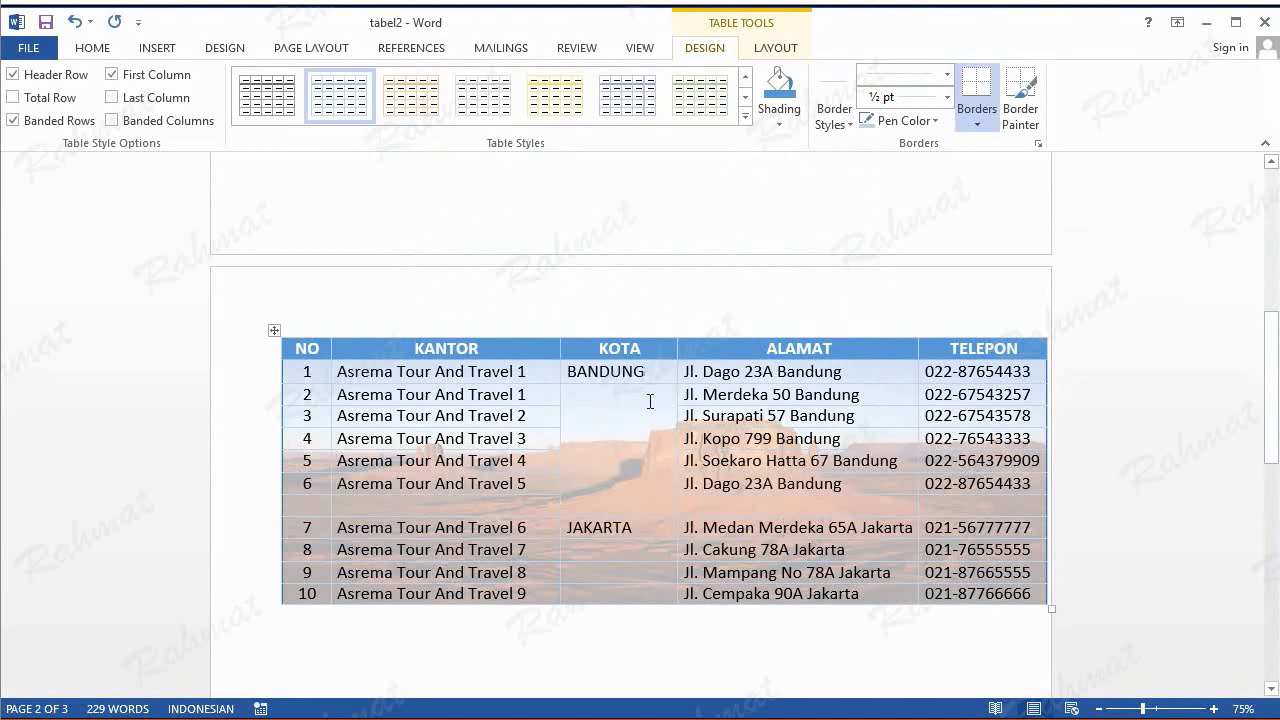
Step: Turn off the inner horizontal borders of the KOTA cells in rows 8–10
mouse_move(571, 550)
left_mouse_down()
mouse_move(632, 594)
mouse_move(630, 572)
left_mouse_up()
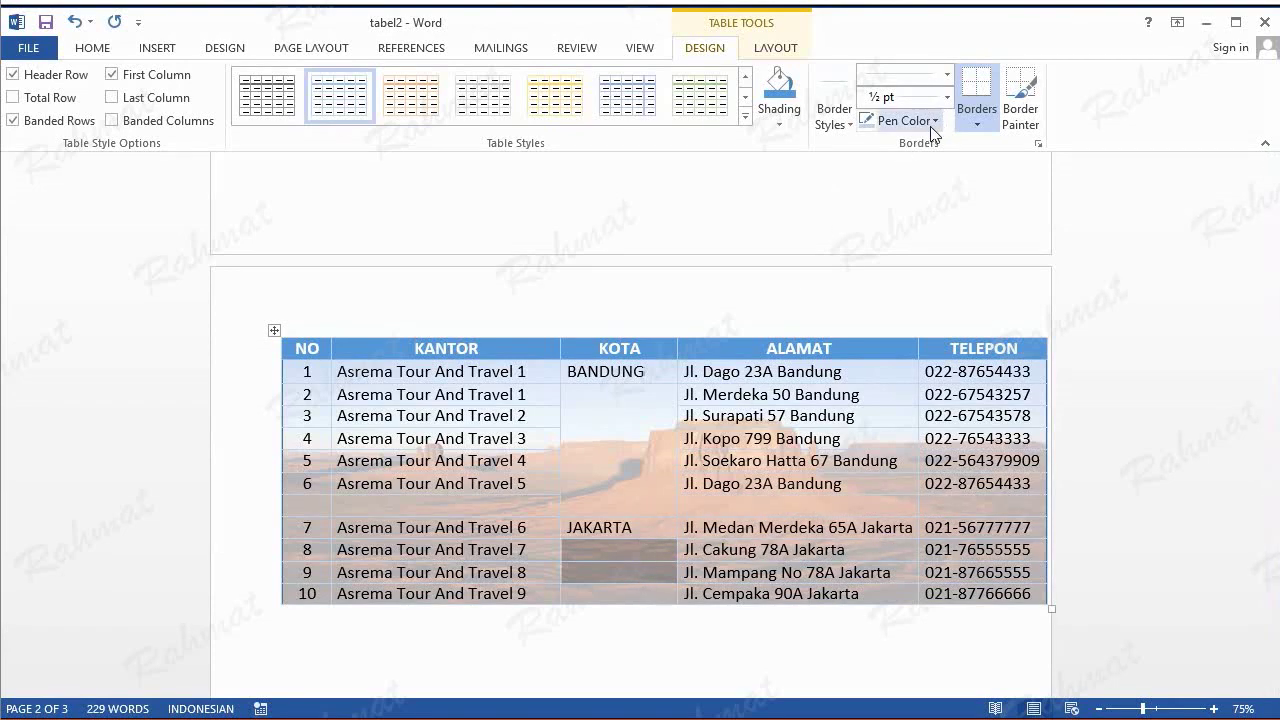
left_click(975, 114)
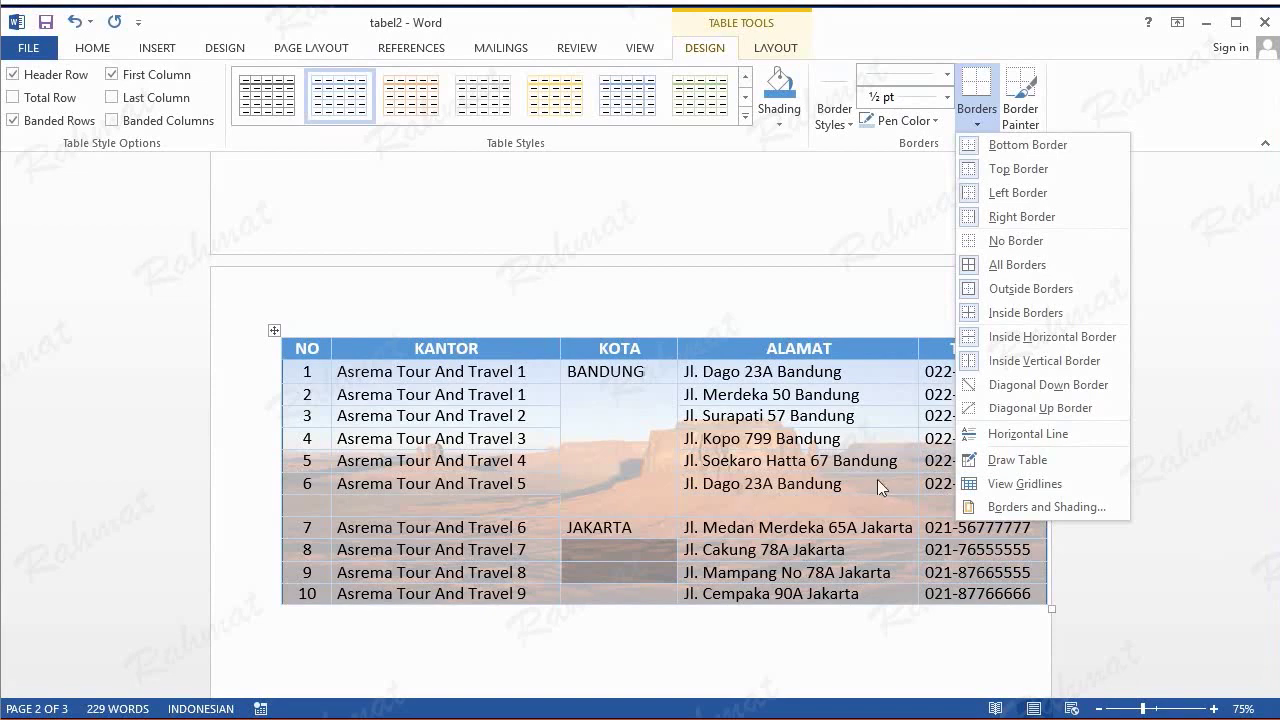
left_click(1010, 507)
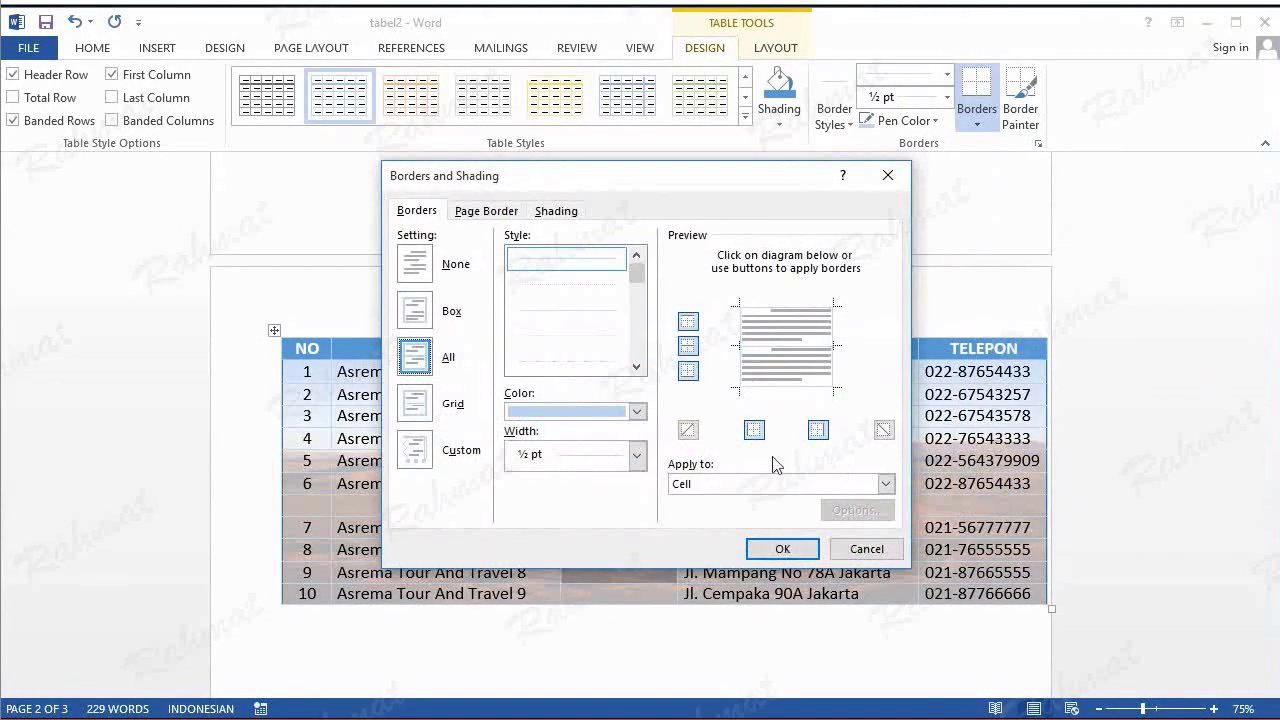
left_click(800, 347)
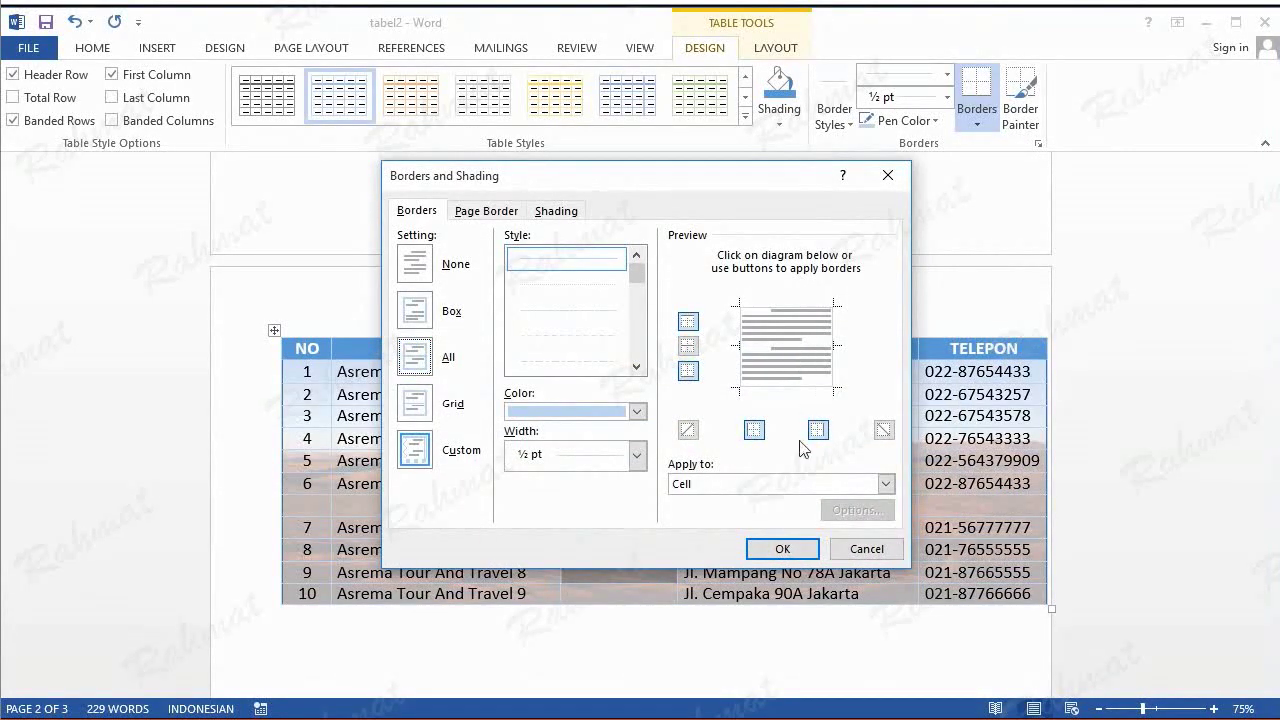
left_click(783, 545)
left_click(640, 578)
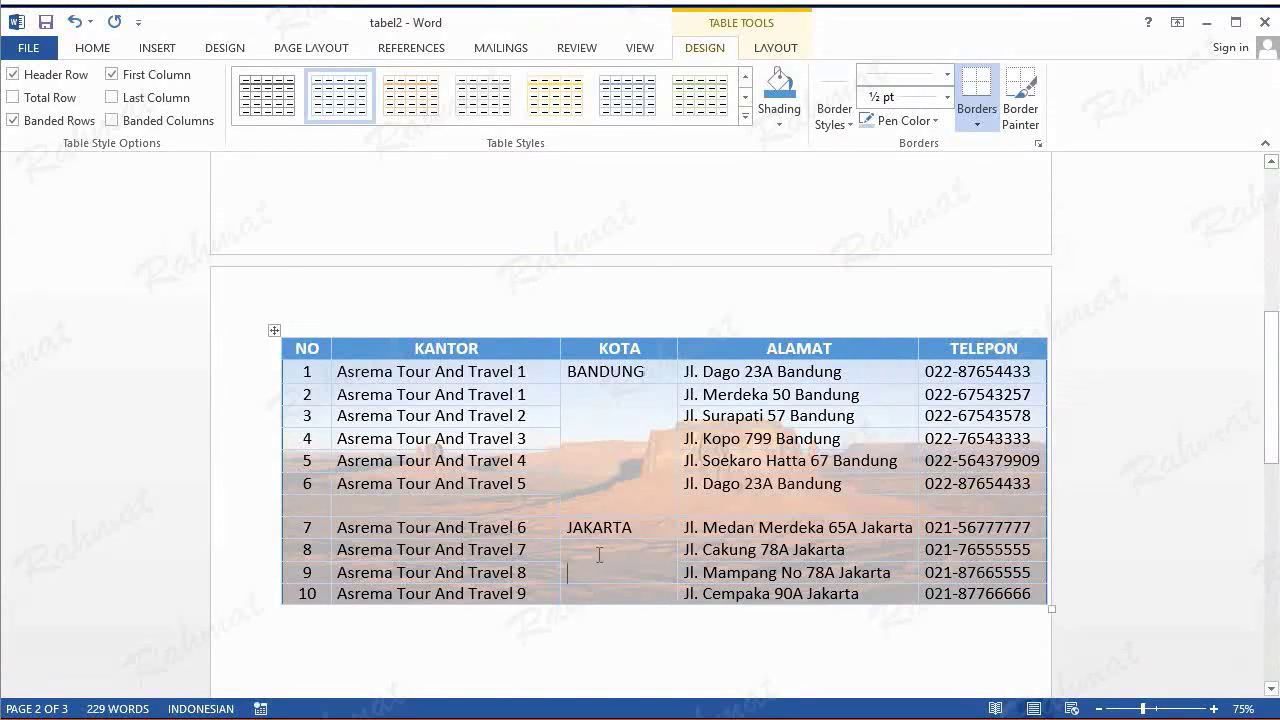
Step: Remove the bottom border from the KOTA cells in rows 8–9
left_click_drag(586, 569, 590, 596)
left_click(643, 583)
left_click_drag(578, 547, 621, 573)
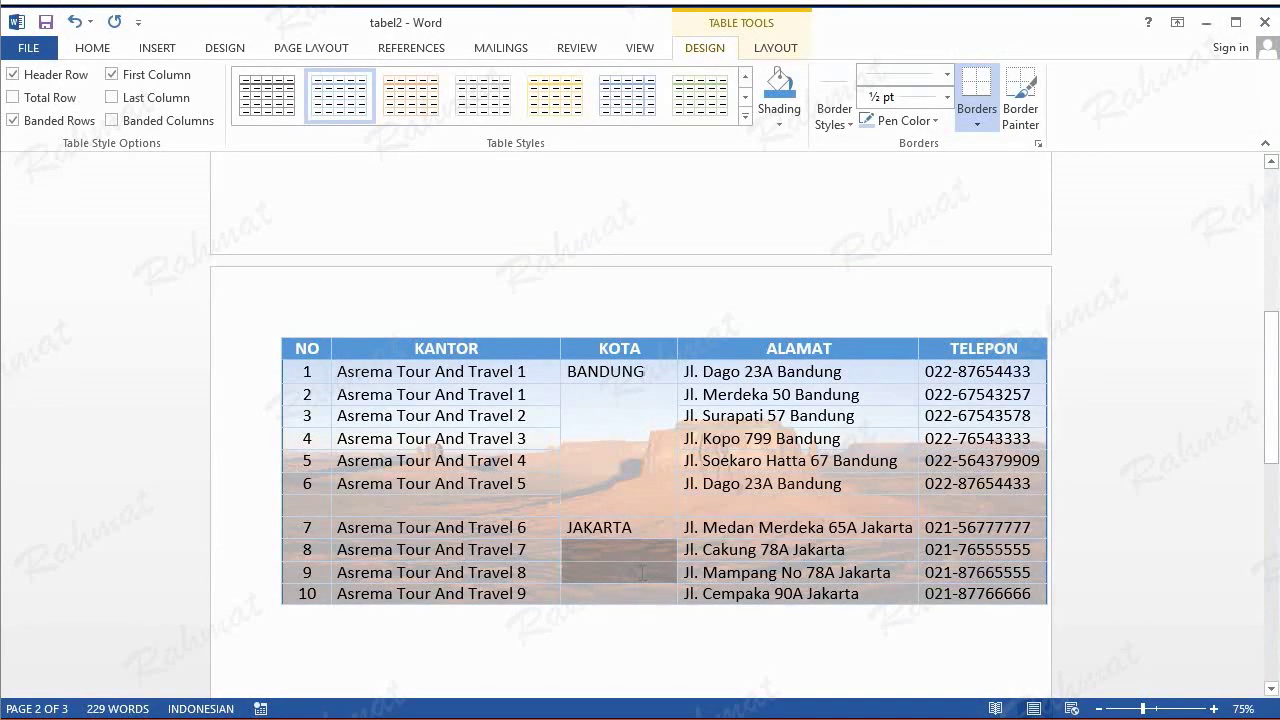
left_click(977, 124)
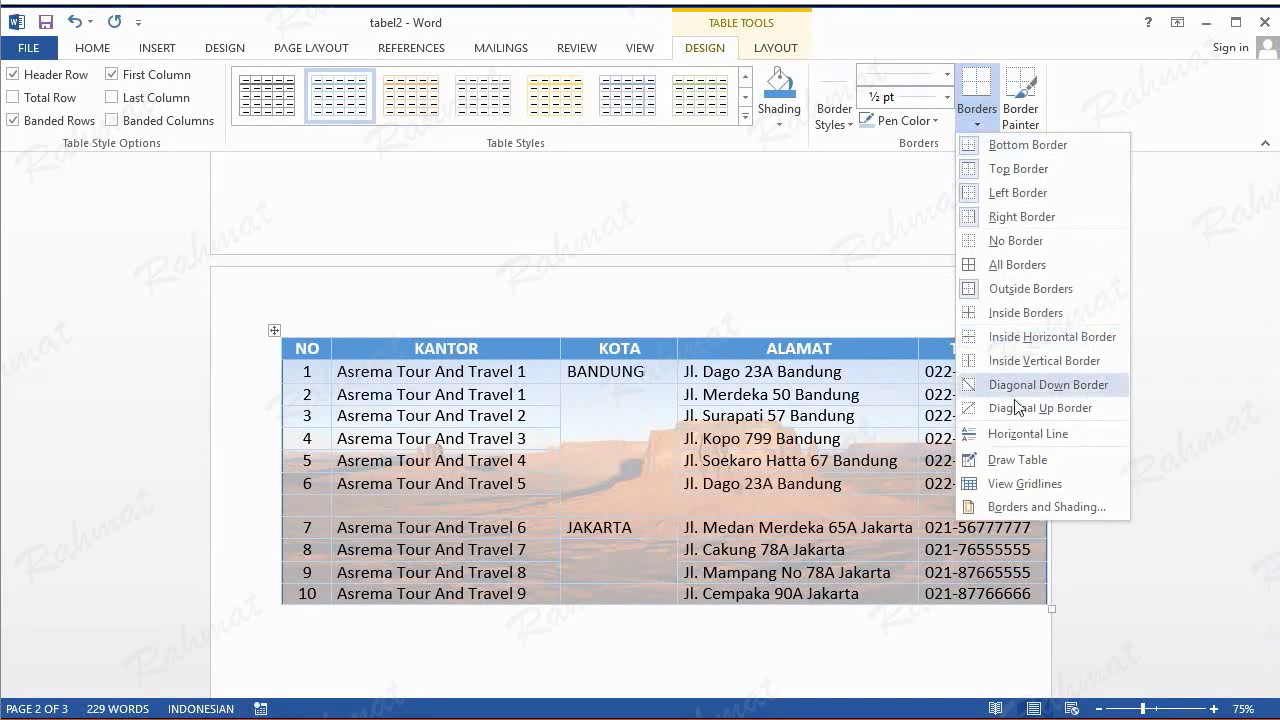
left_click(1021, 507)
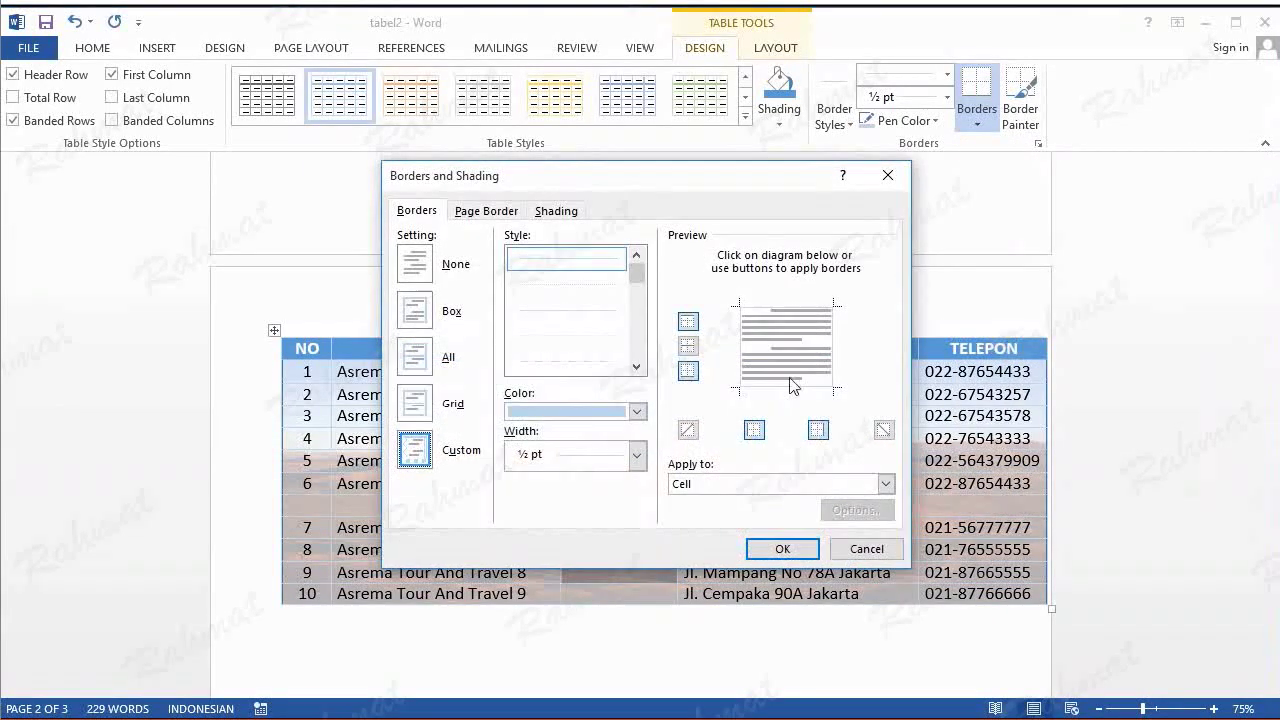
left_click(792, 393)
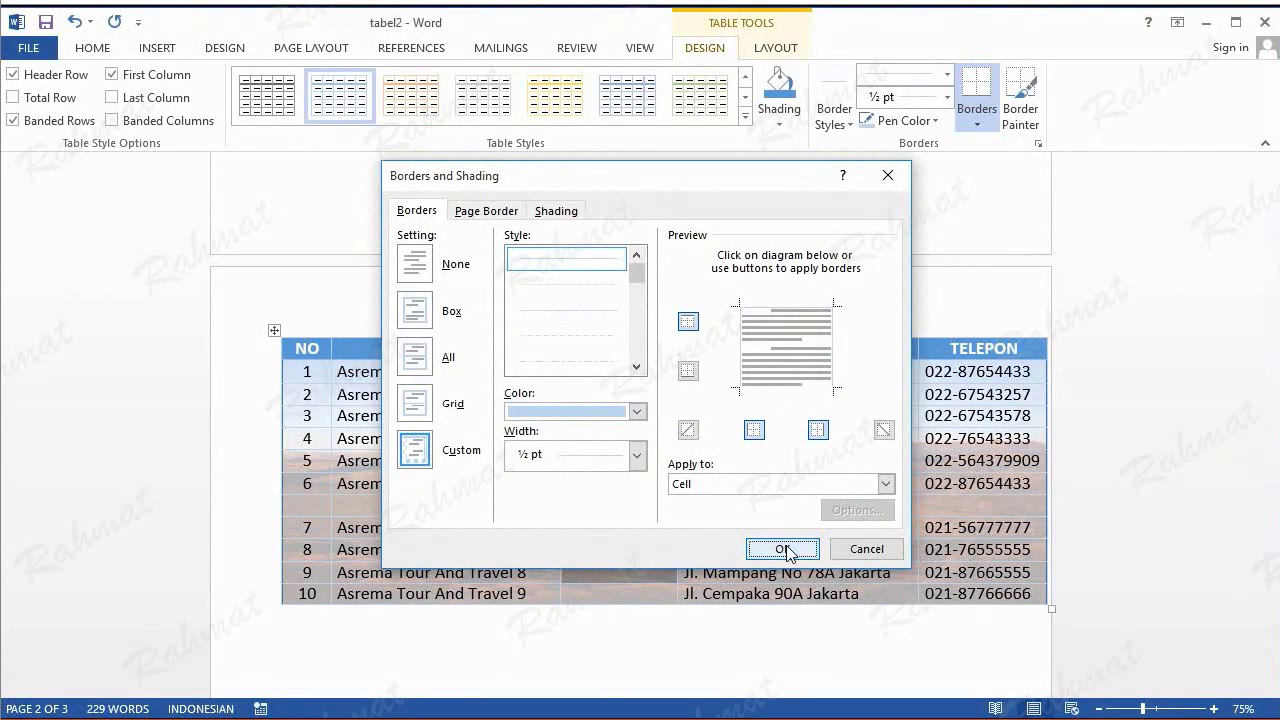
left_click(789, 547)
left_click(631, 579)
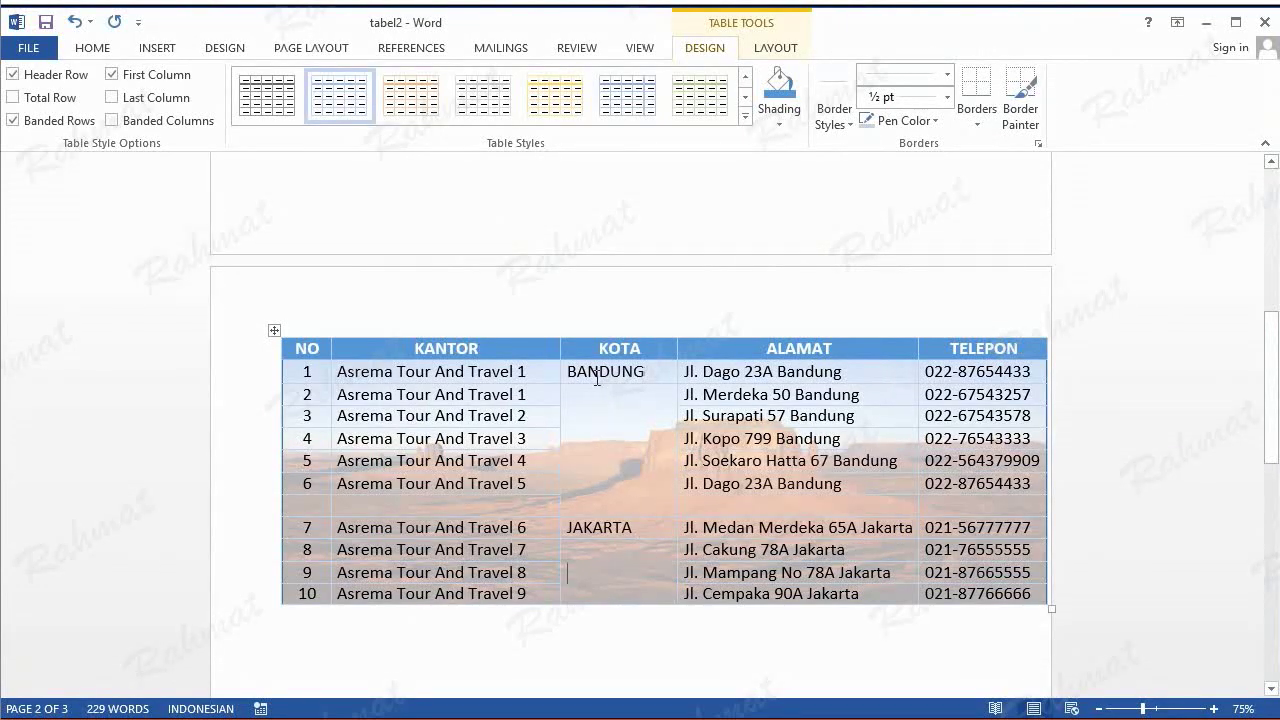
left_click_drag(569, 372, 678, 371)
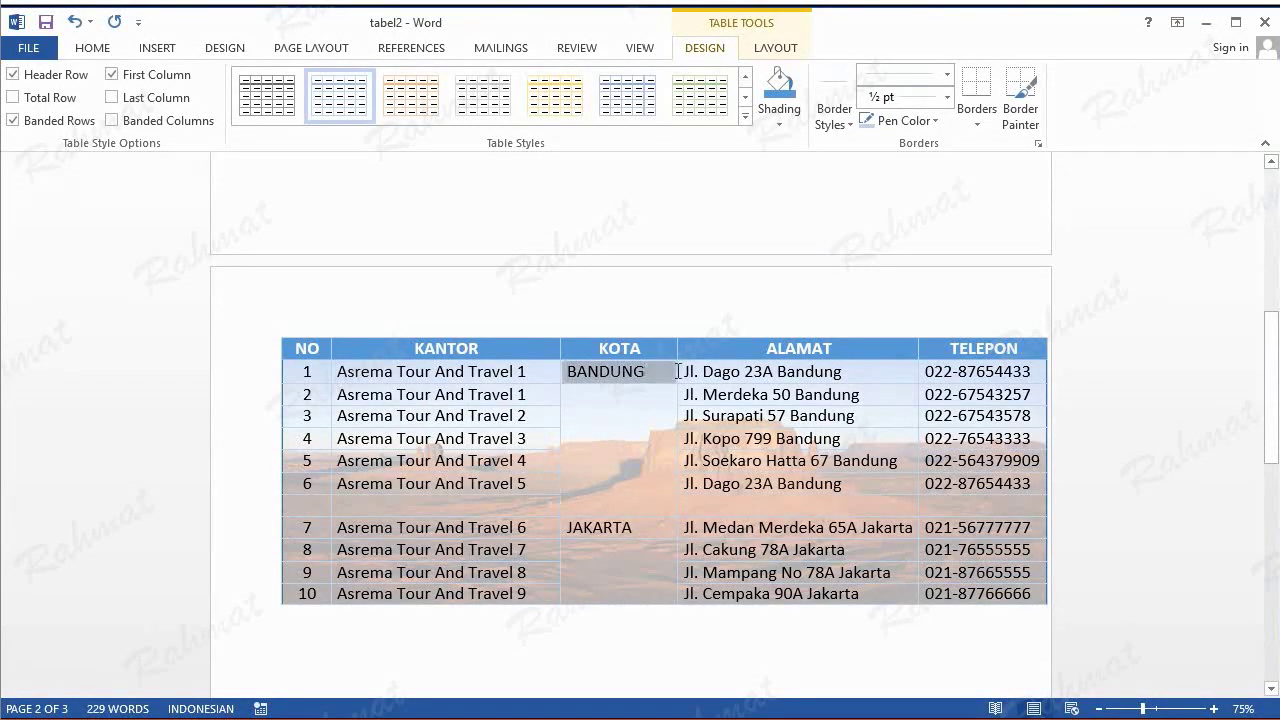
Step: Apply orange cell shading to BANDUNG, then to JAKARTA, in the KOTA column
left_click(777, 117)
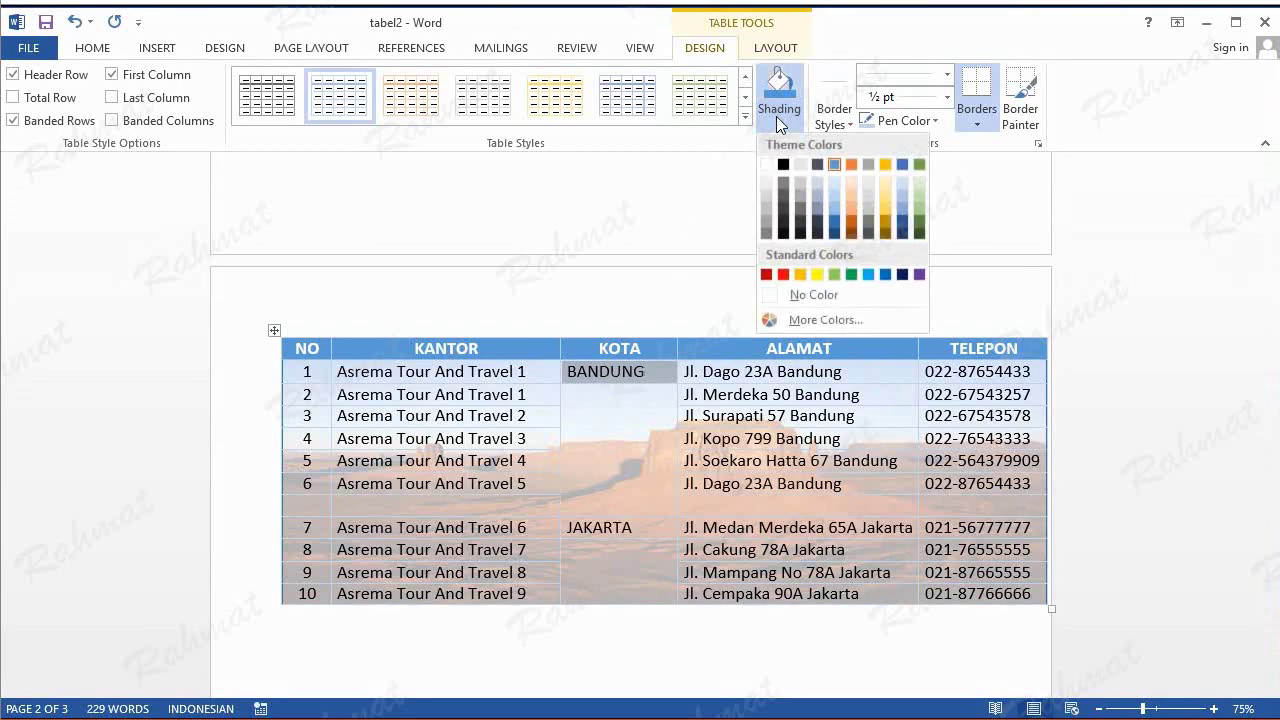
left_click(799, 273)
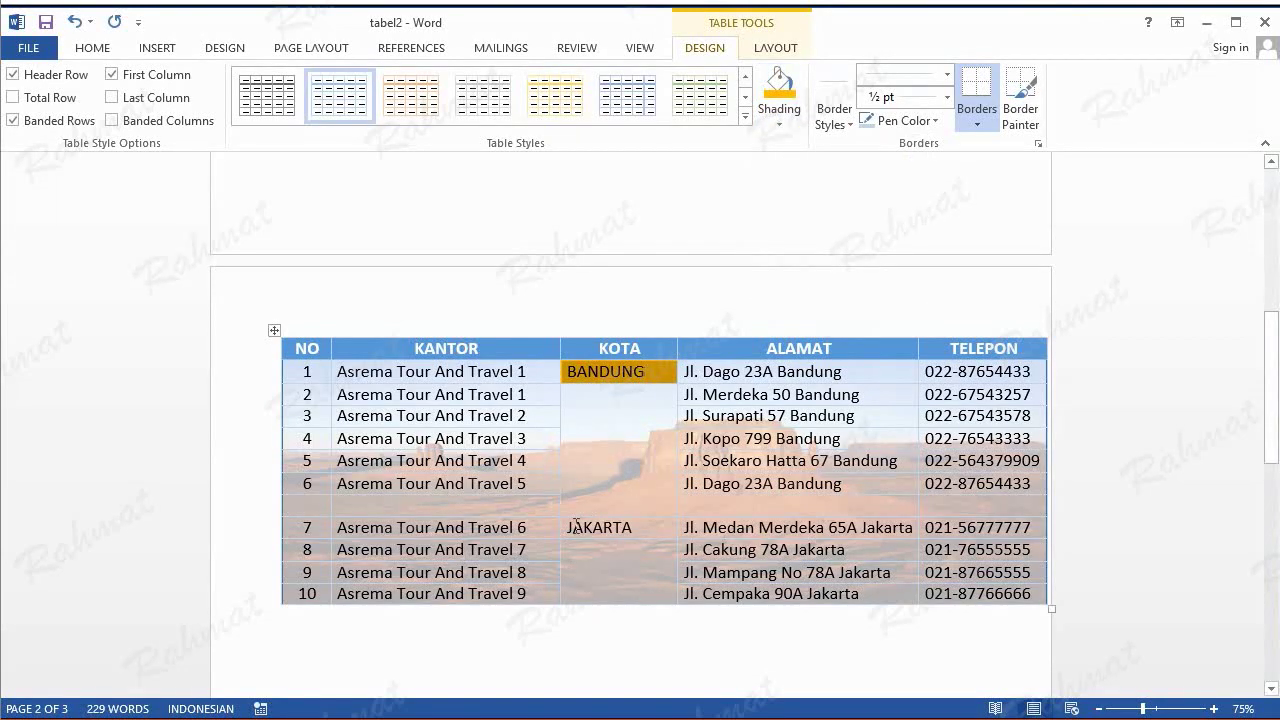
left_click_drag(575, 526, 670, 524)
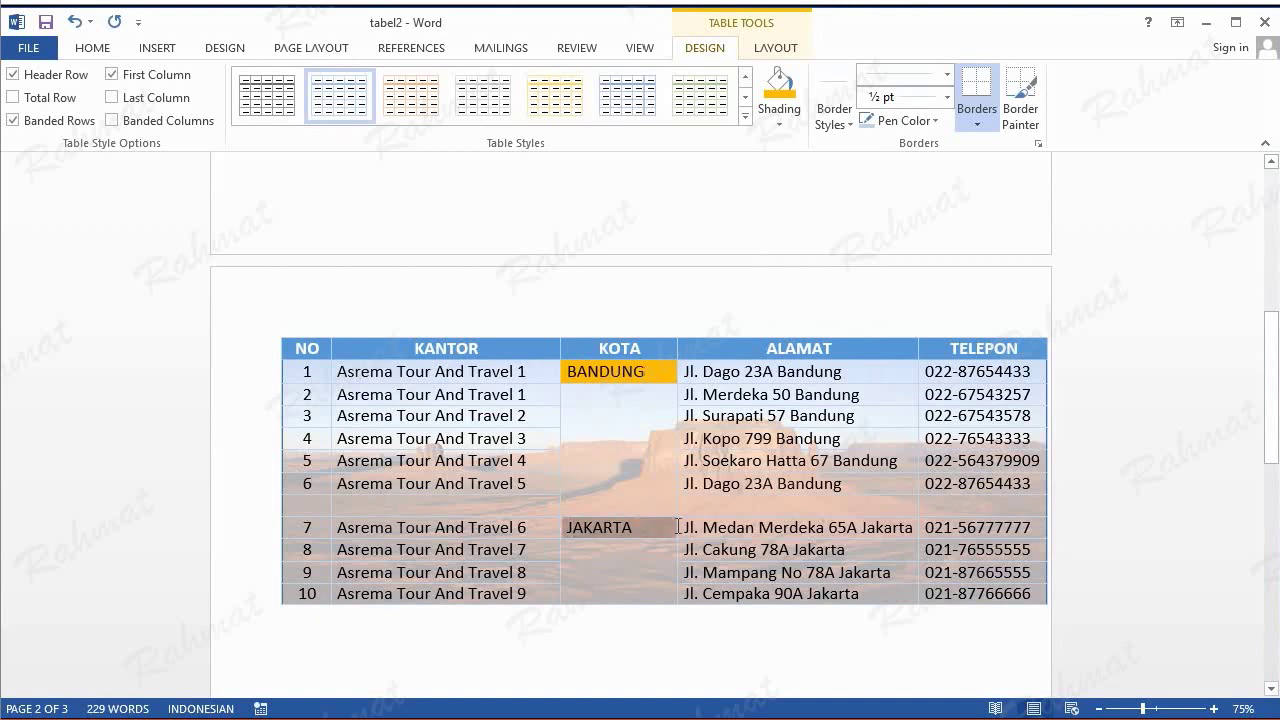
left_click(785, 127)
left_click(799, 275)
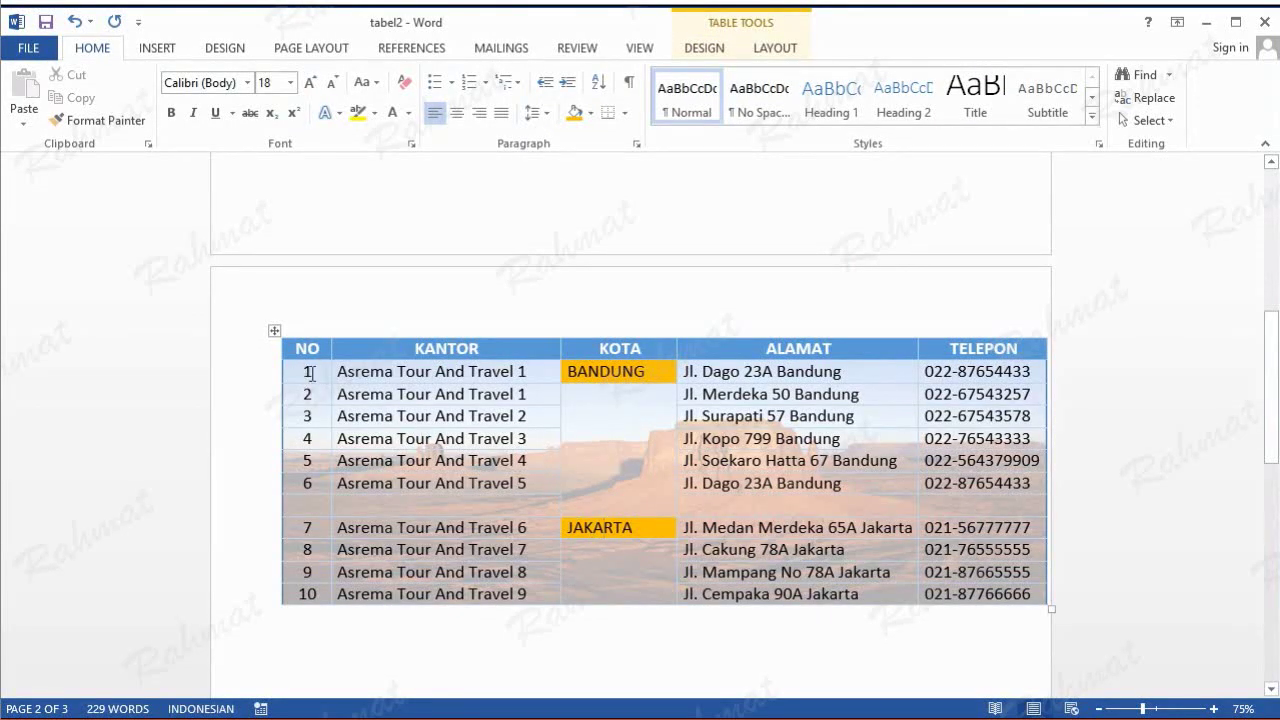
Step: Remove the inside horizontal borders from the NO column cells via Borders and Shading
left_click_drag(307, 373, 292, 594)
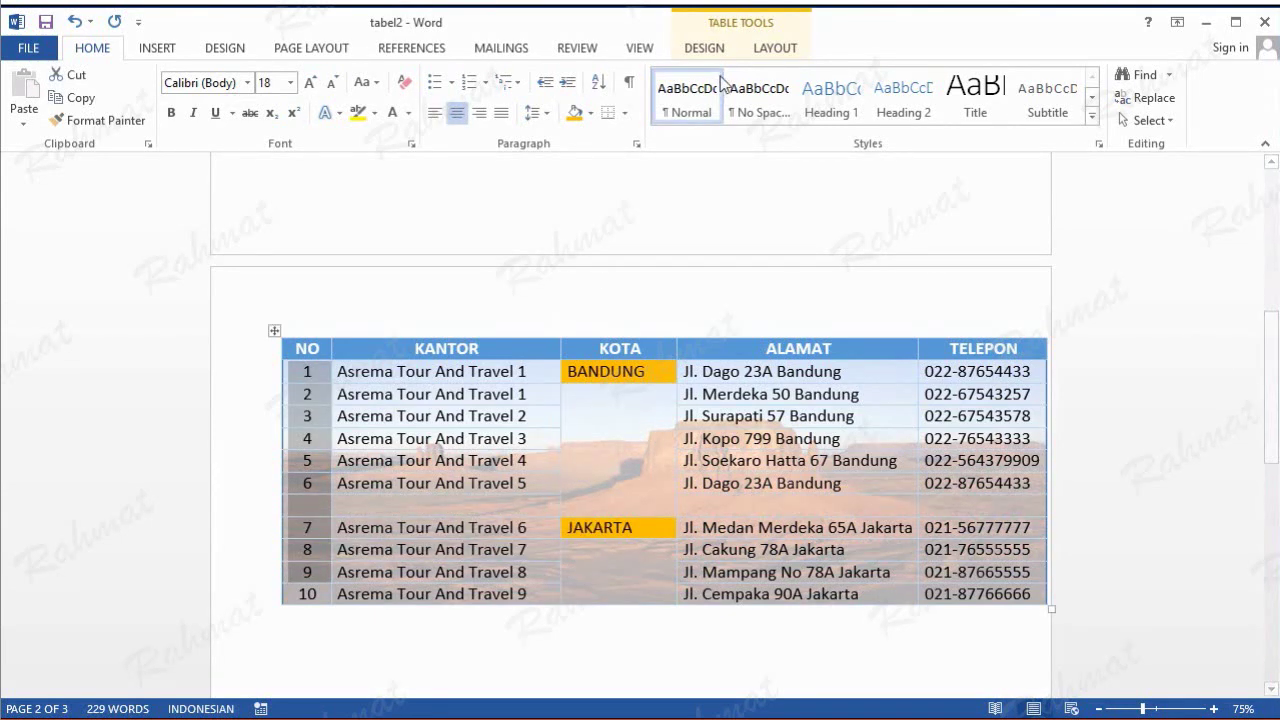
left_click(717, 45)
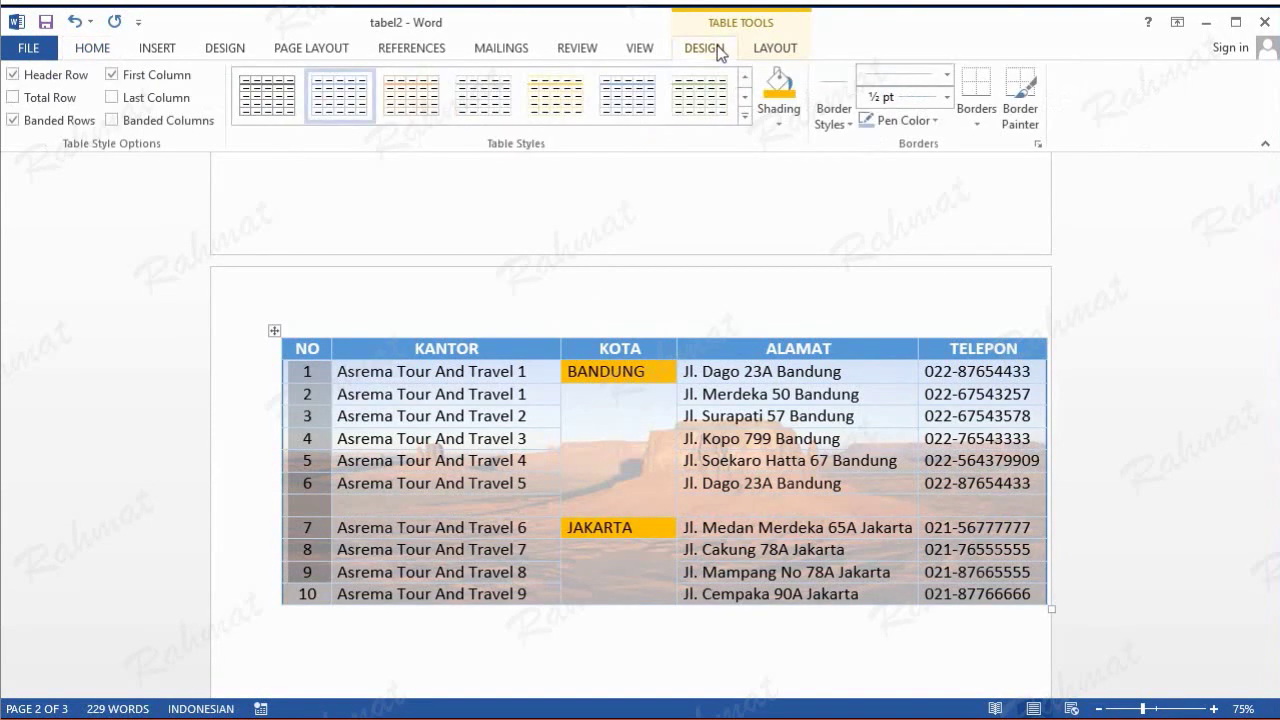
left_click(978, 121)
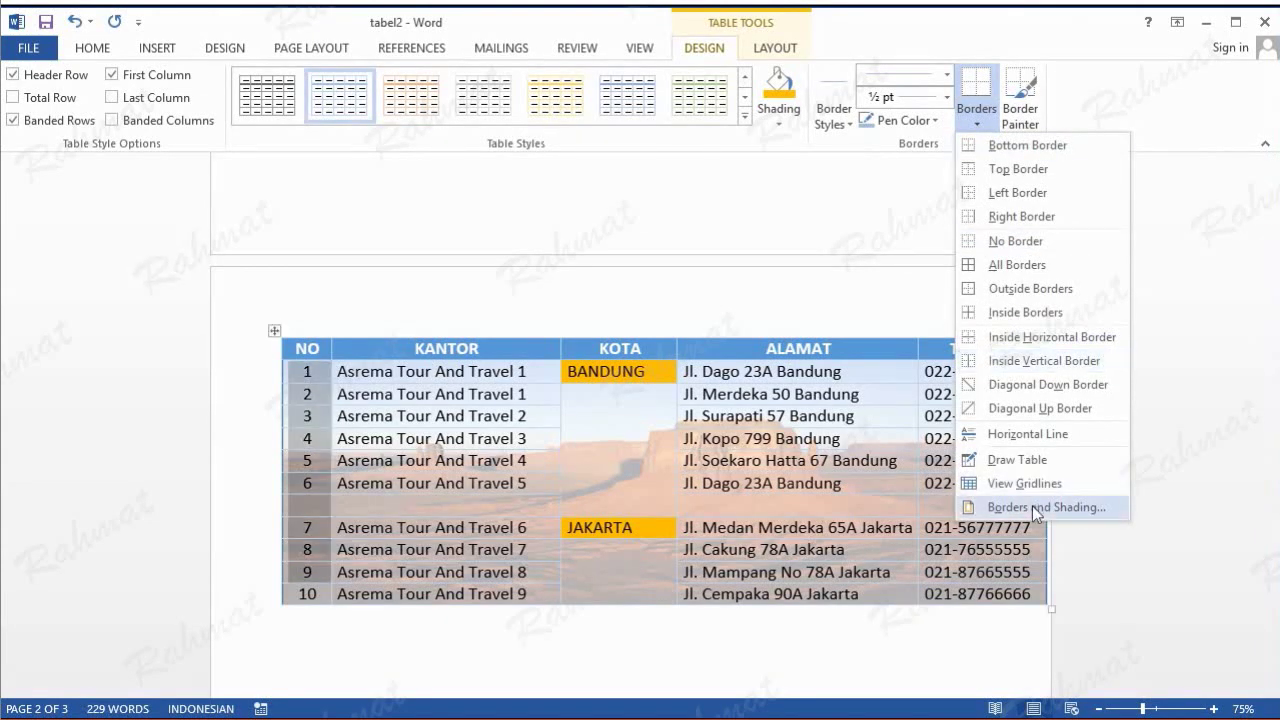
left_click(1030, 507)
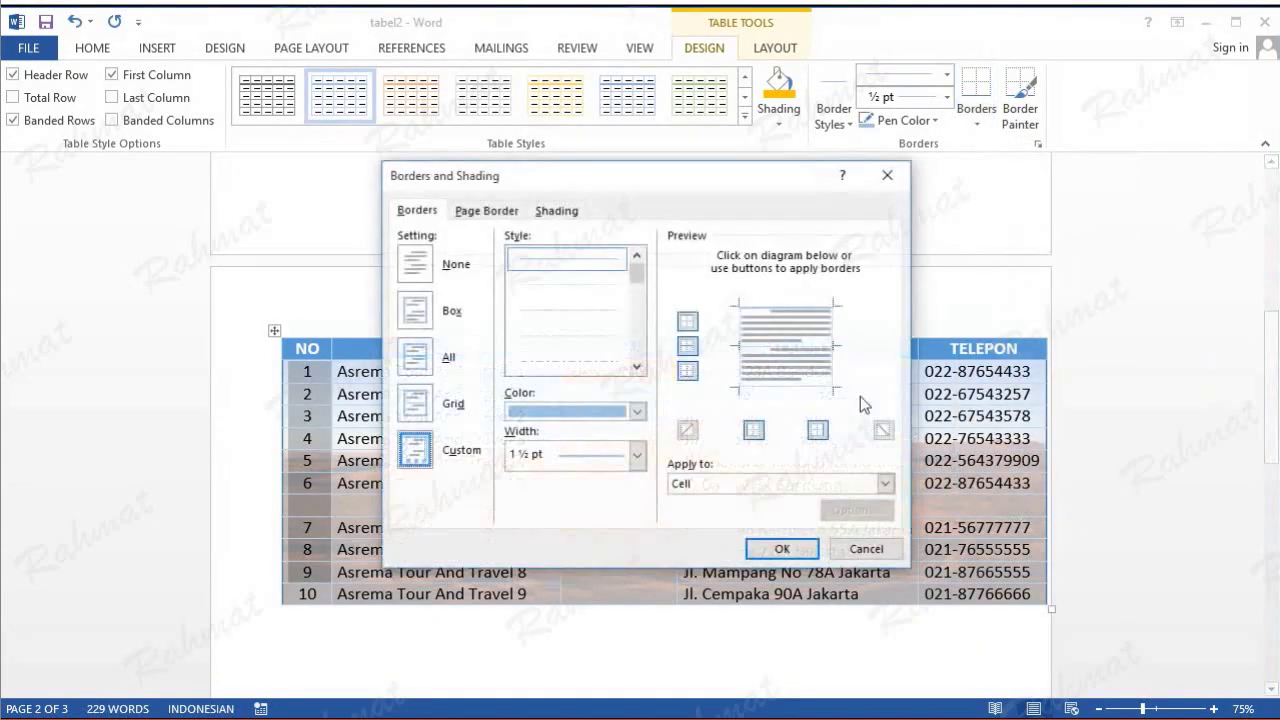
left_click(784, 350)
left_click(782, 385)
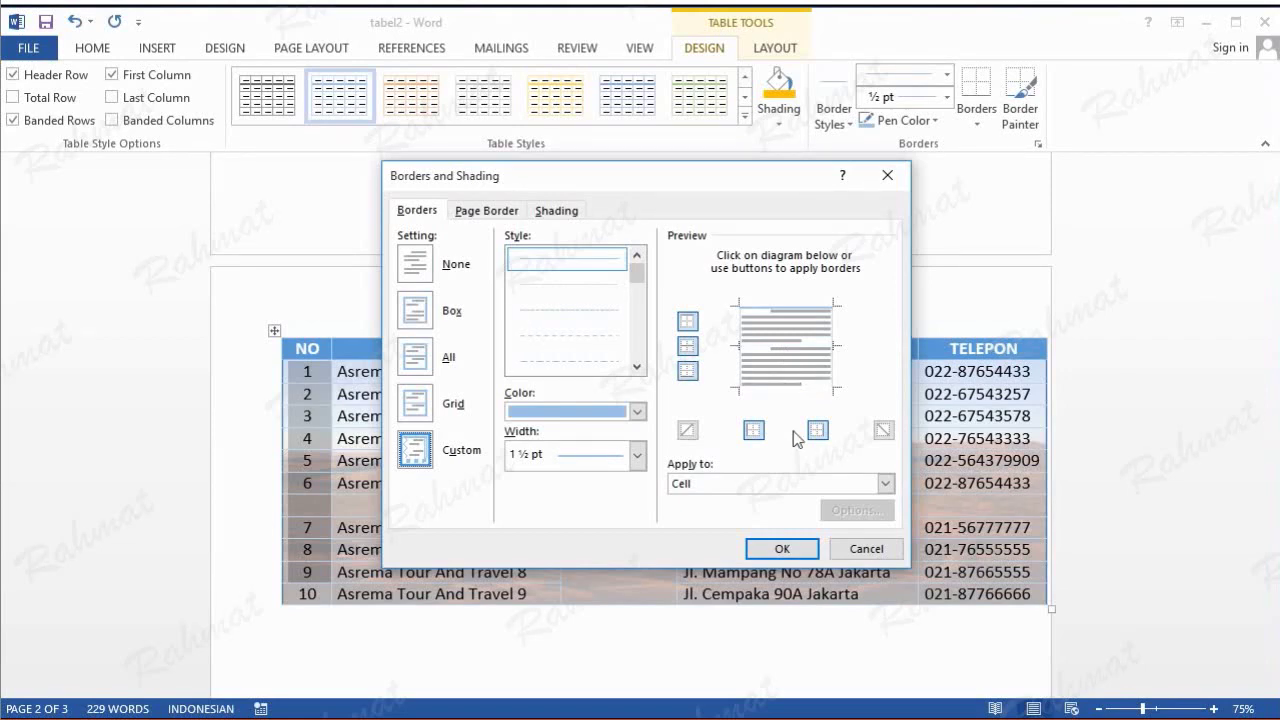
left_click(778, 547)
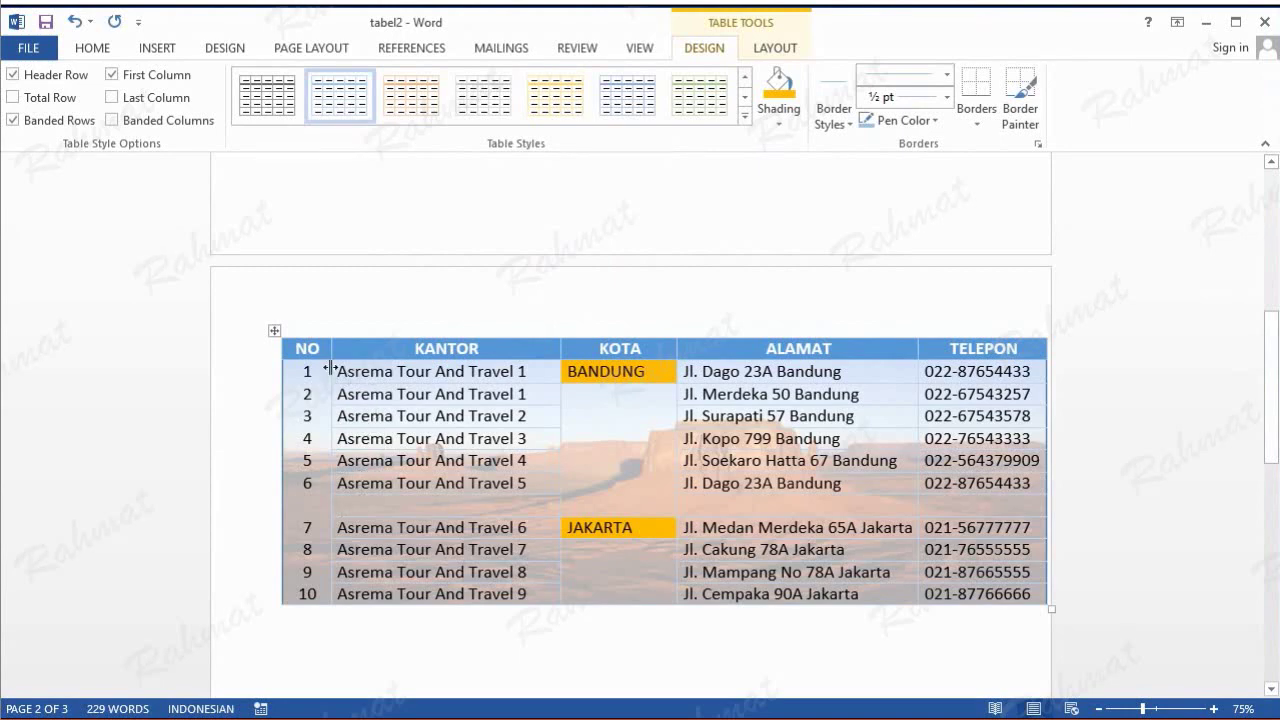
Step: Remove the inside horizontal borders from KANTOR rows 1–10, keeping the bottom border
left_click_drag(340, 372, 410, 580)
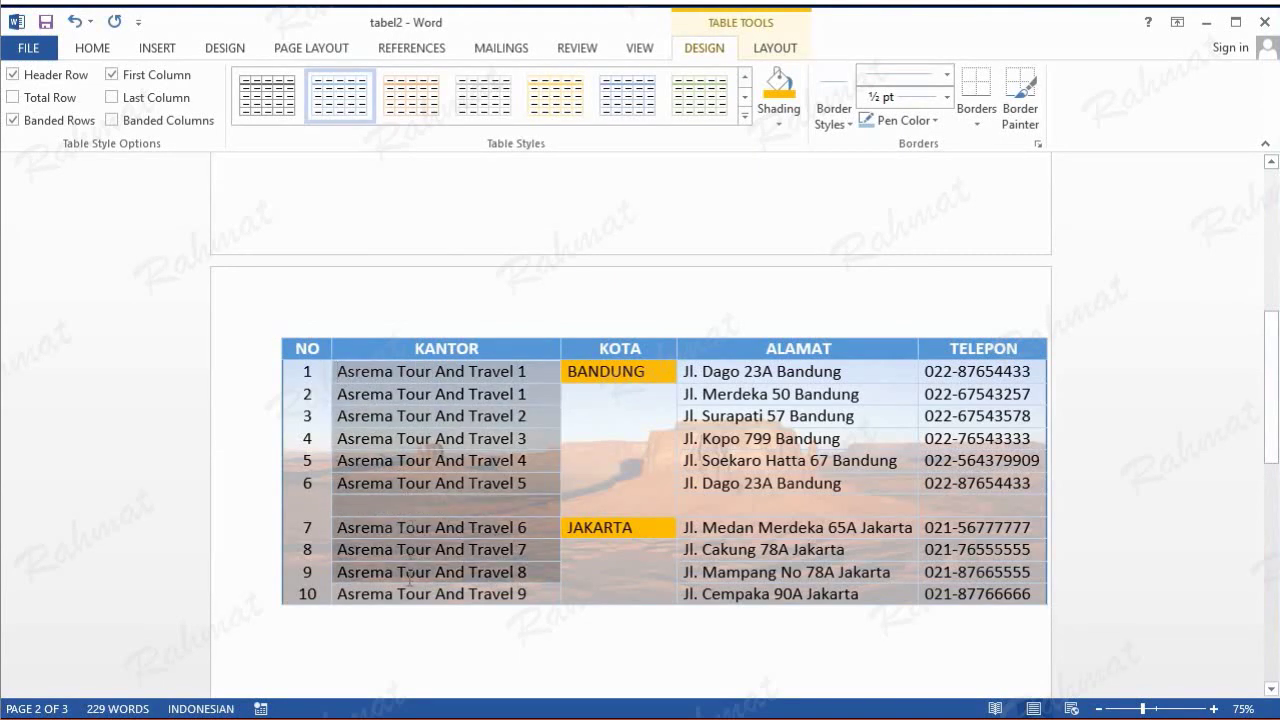
left_click(965, 122)
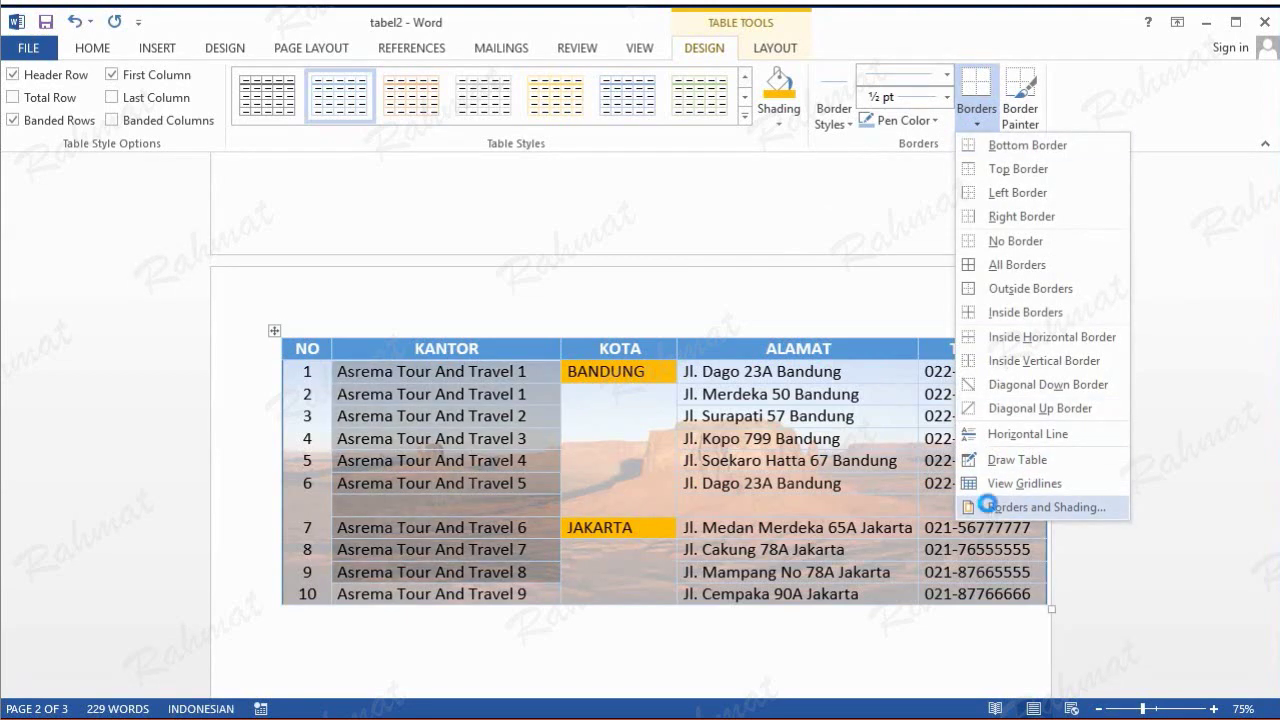
left_click(1040, 507)
left_click(797, 353)
left_click(797, 353)
left_click(796, 387)
left_click(796, 387)
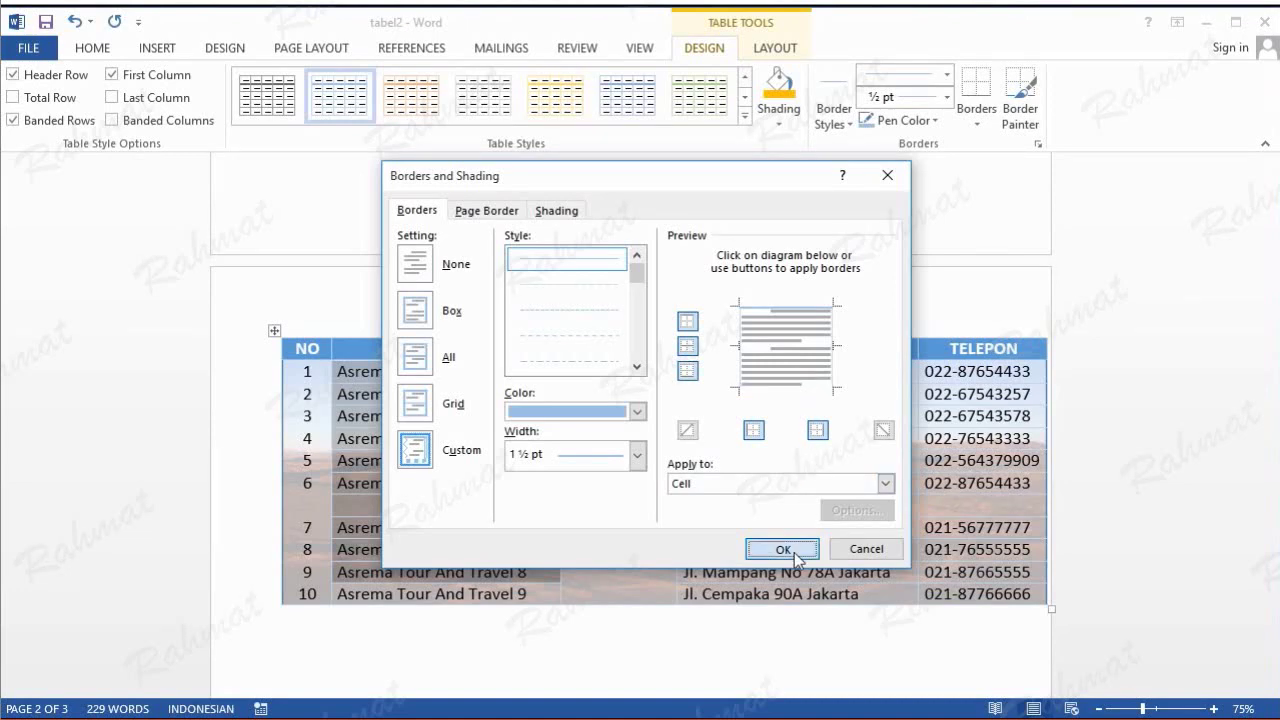
left_click(780, 549)
left_click(616, 481)
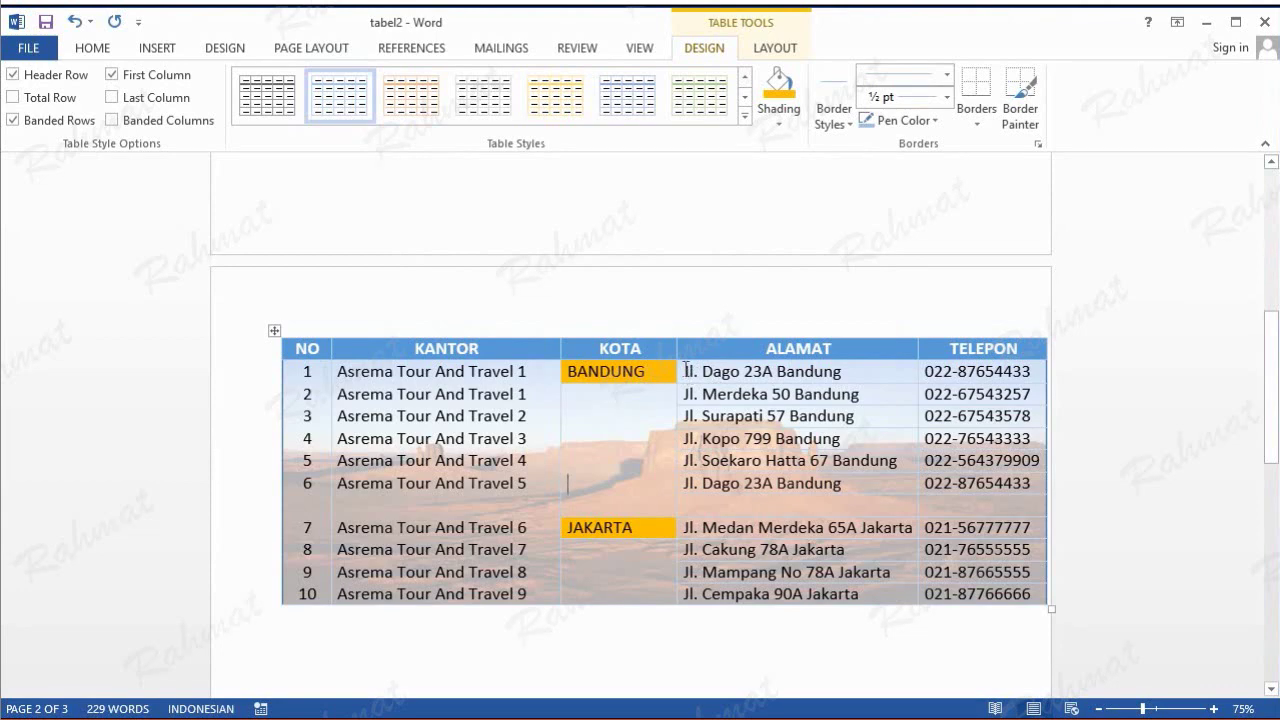
Step: Remove the inside horizontal borders from the ALAMAT column cells, keeping the bottom border
mouse_move(685, 370)
left_mouse_down()
mouse_move(748, 430)
mouse_move(828, 586)
left_mouse_up()
left_click(977, 118)
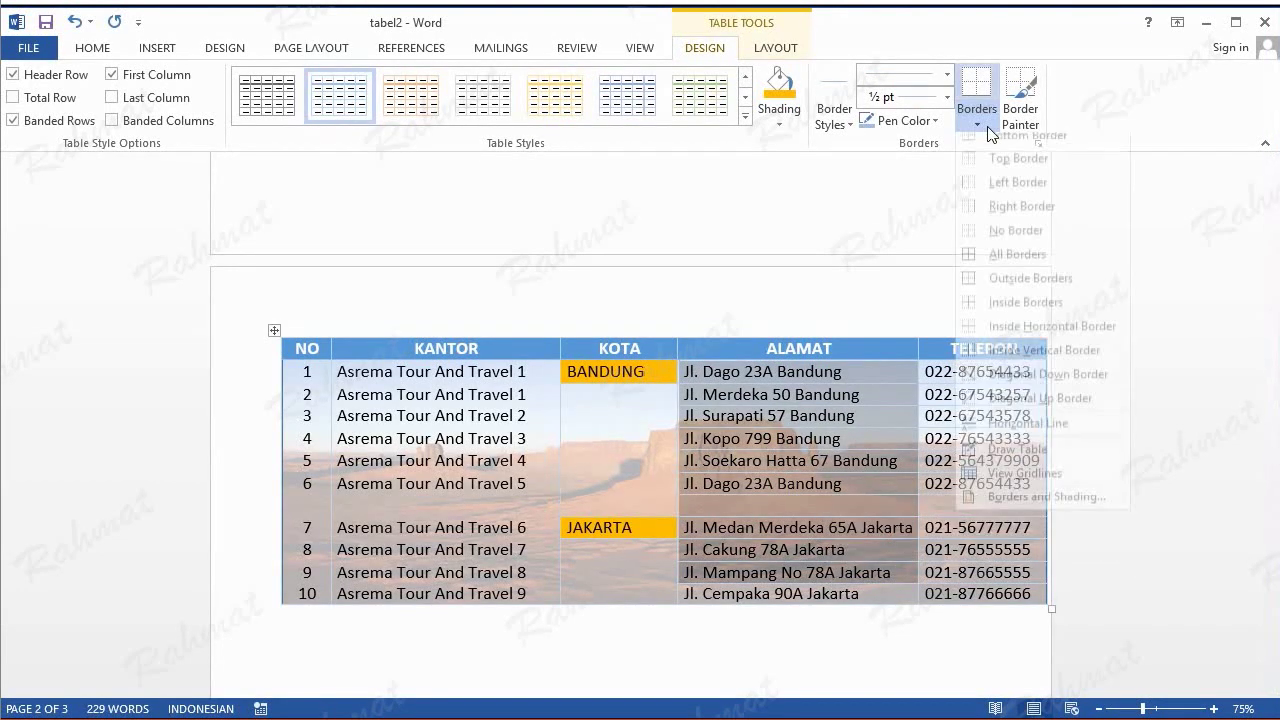
left_click(1000, 507)
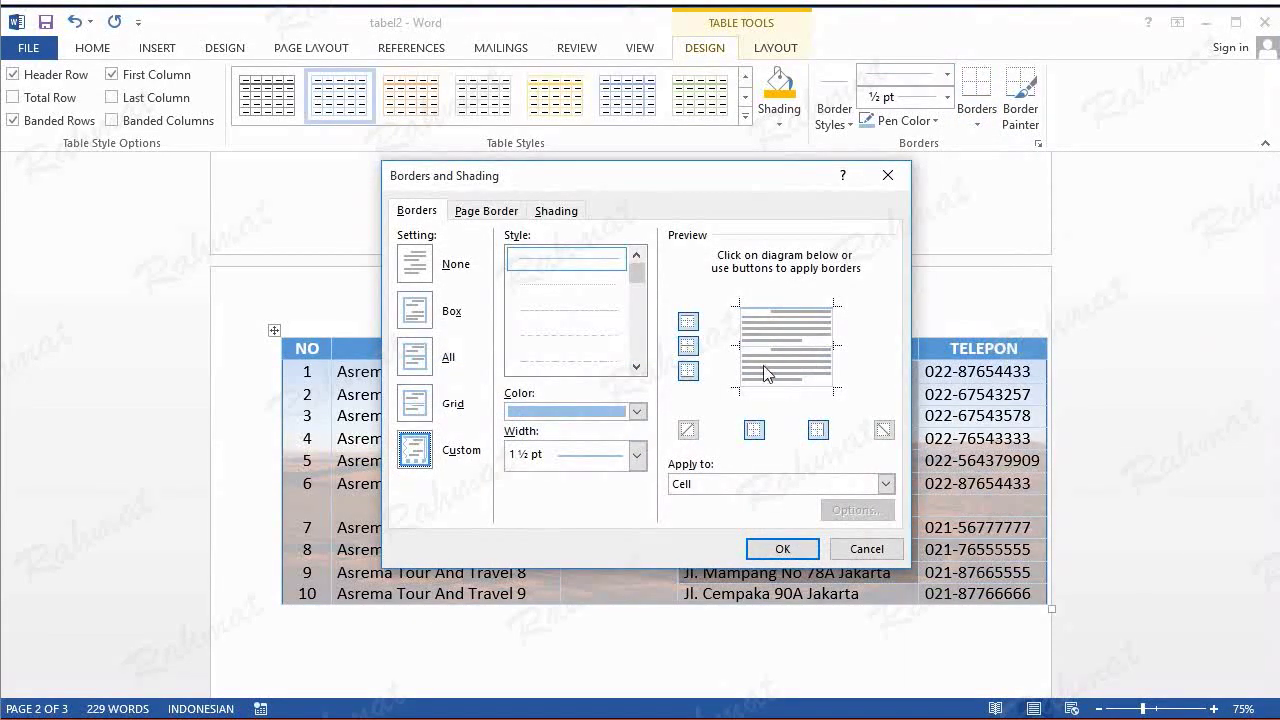
left_click(787, 348)
left_click(787, 389)
left_click(786, 386)
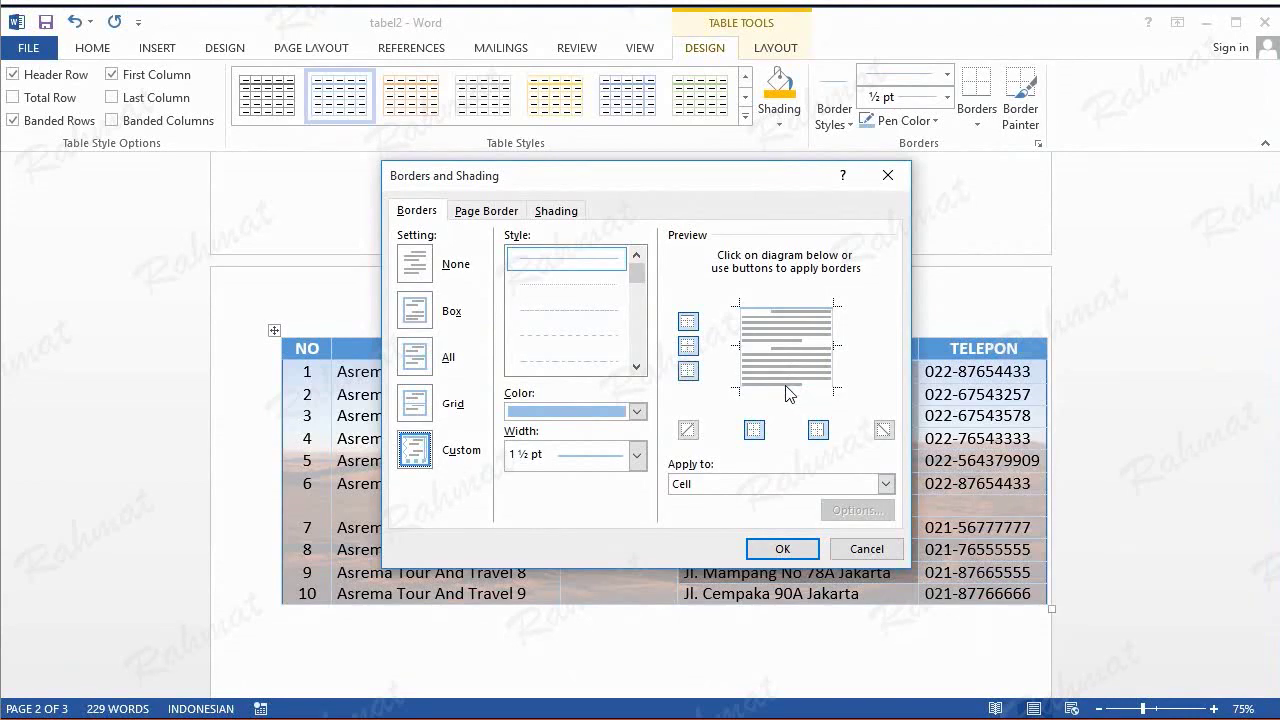
left_click(792, 546)
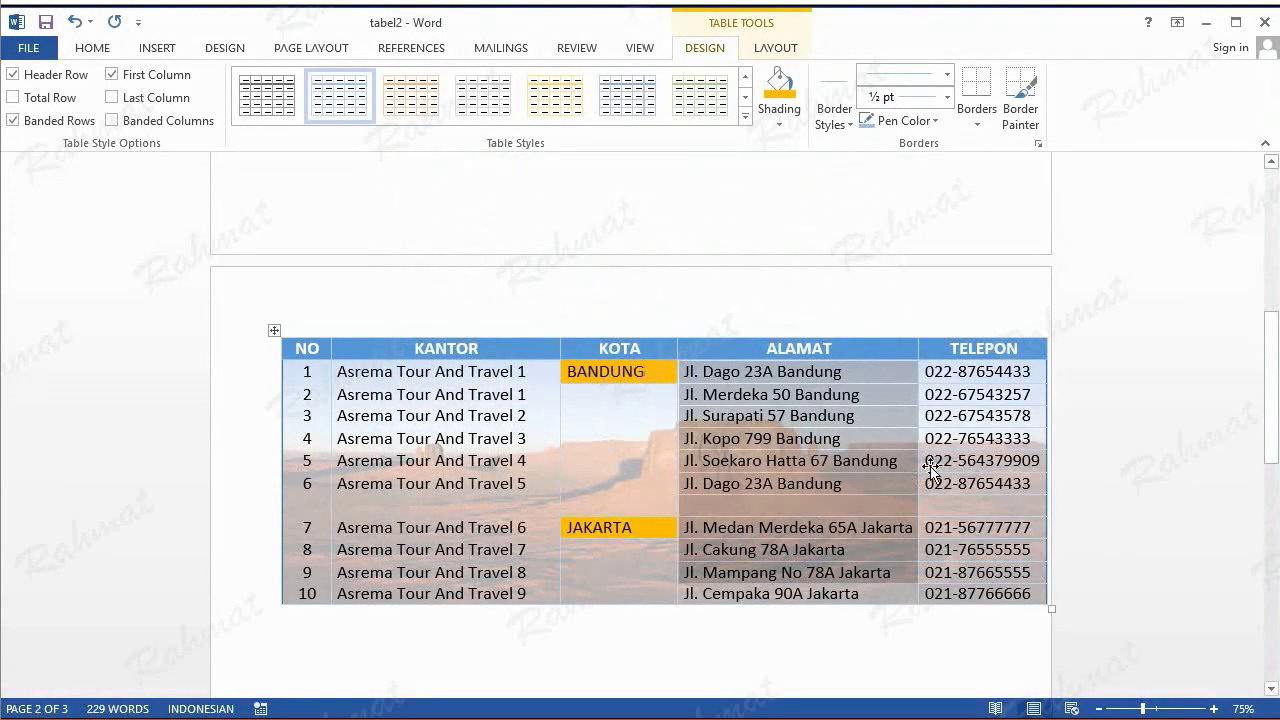
left_click(958, 452)
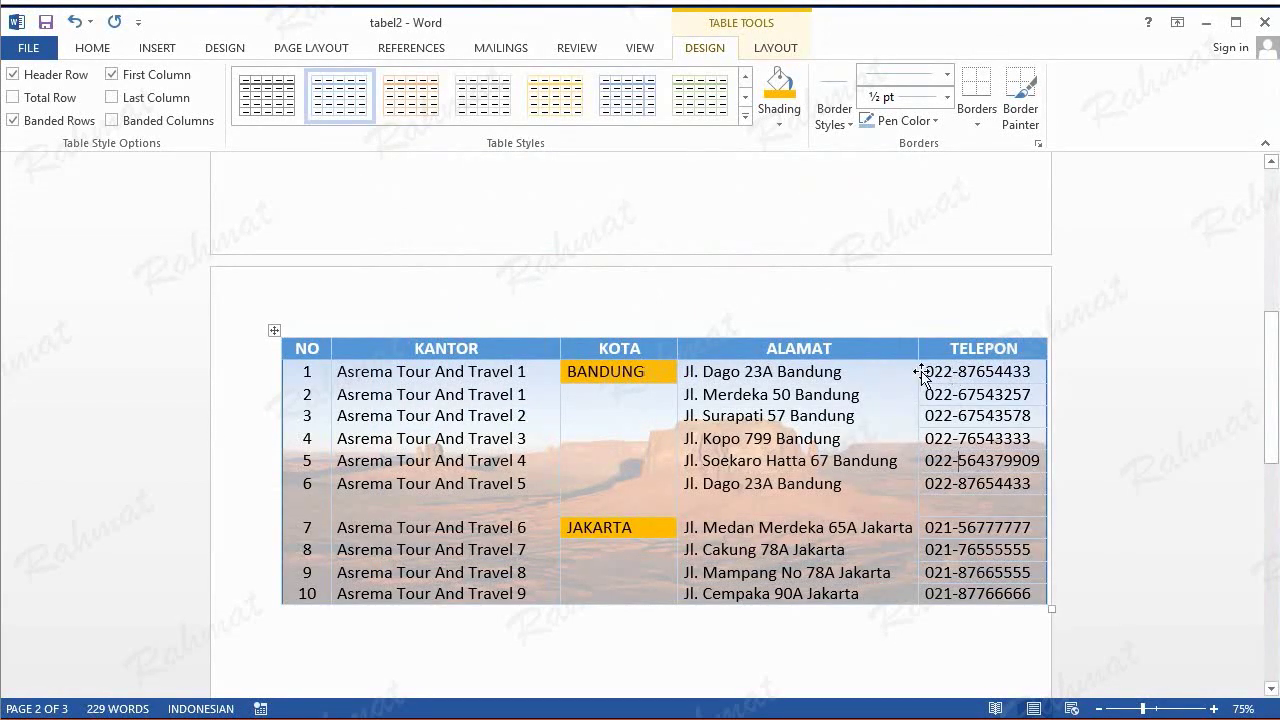
Step: Remove the inside horizontal borders from TELEPON rows 1–10, keeping the bottom border
left_click_drag(949, 444, 962, 572)
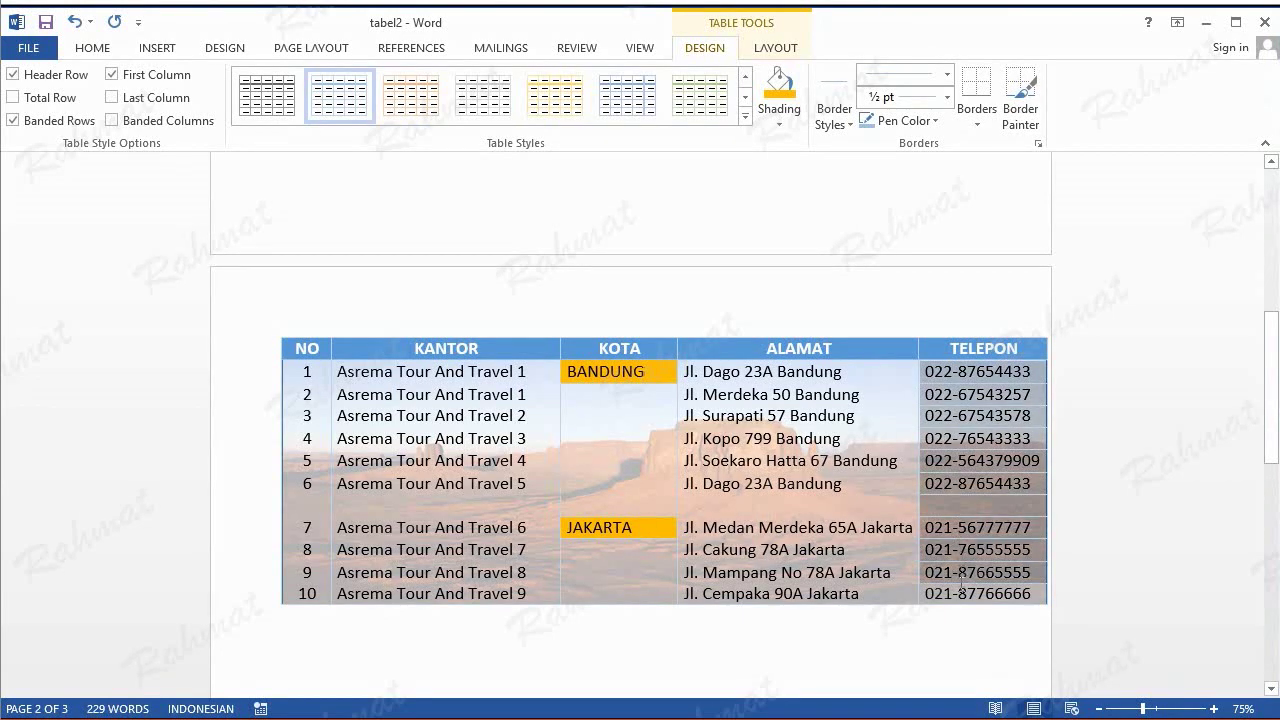
left_click(977, 124)
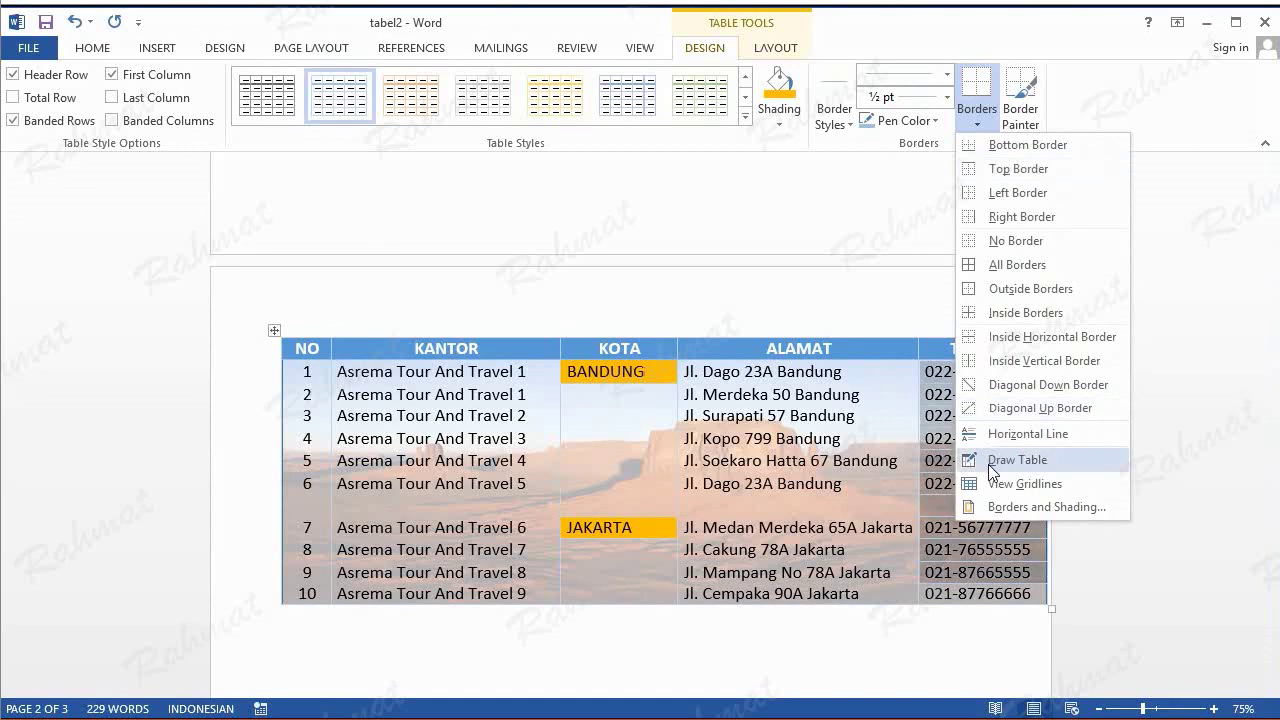
left_click(991, 507)
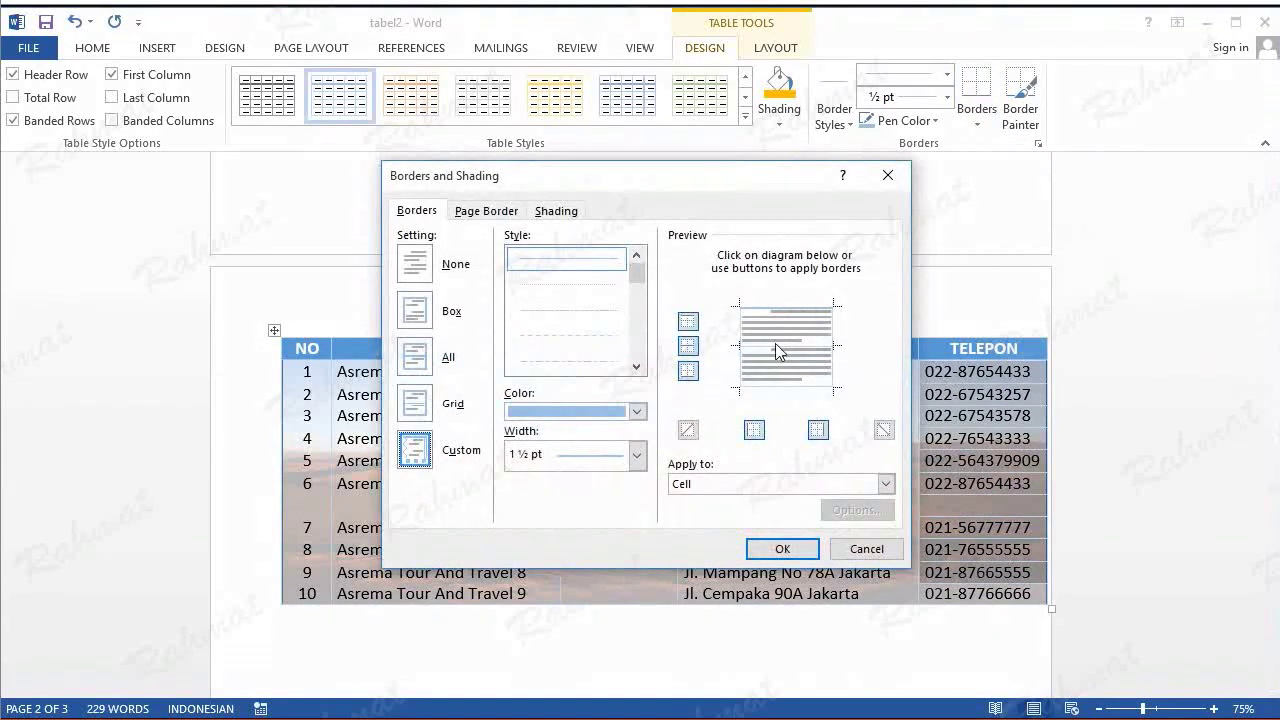
left_click(781, 355)
left_click(781, 386)
left_click(780, 389)
left_click(780, 547)
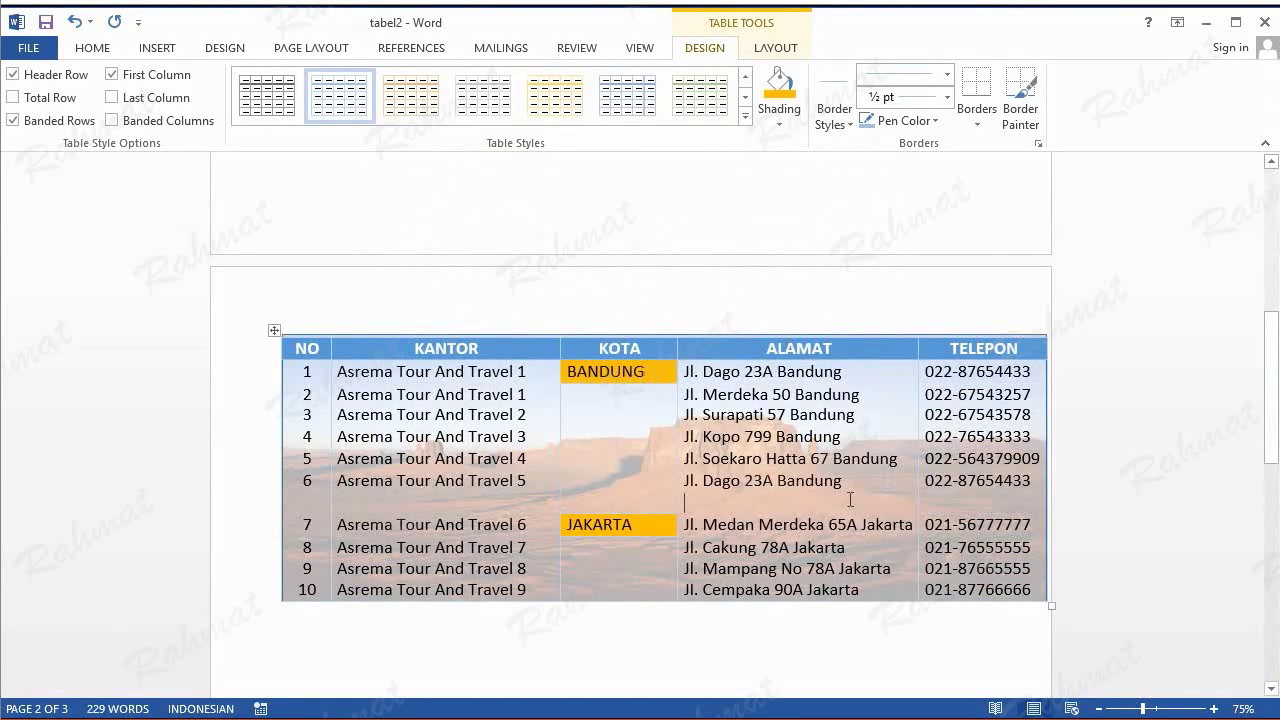
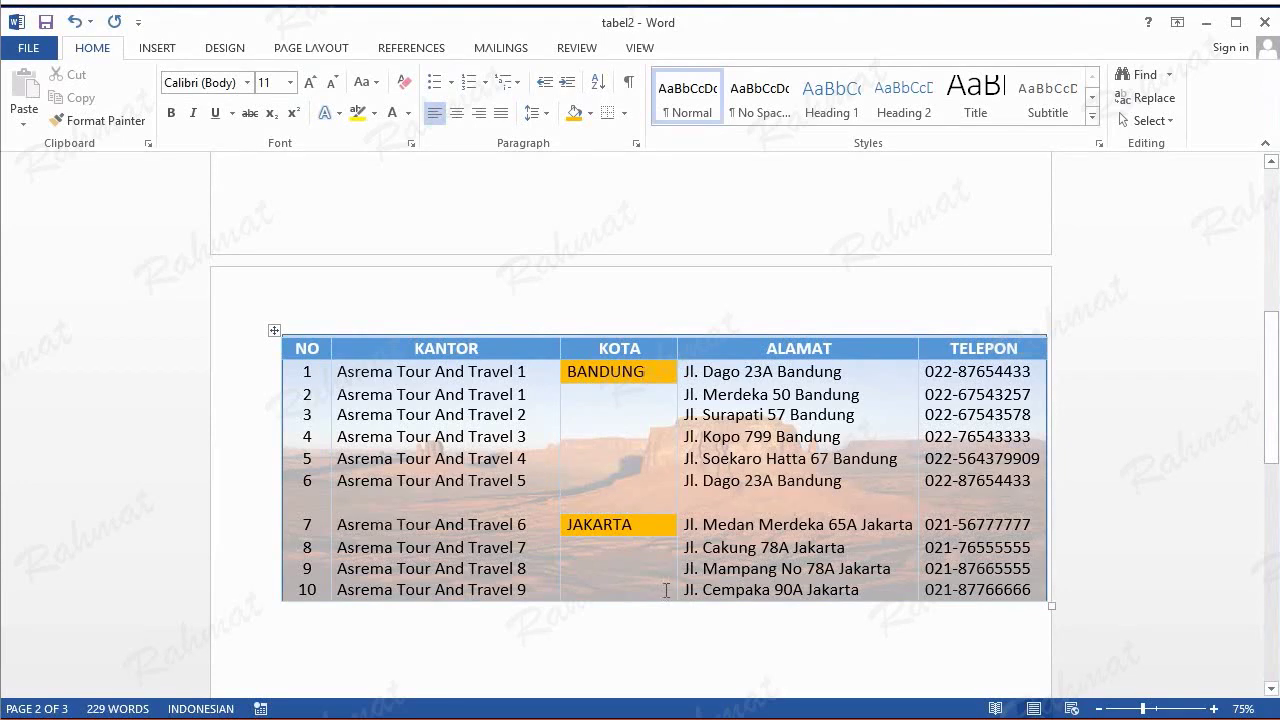
Step: Select the background picture behind the tabel2 table and nudge it slightly down
left_click(666, 590)
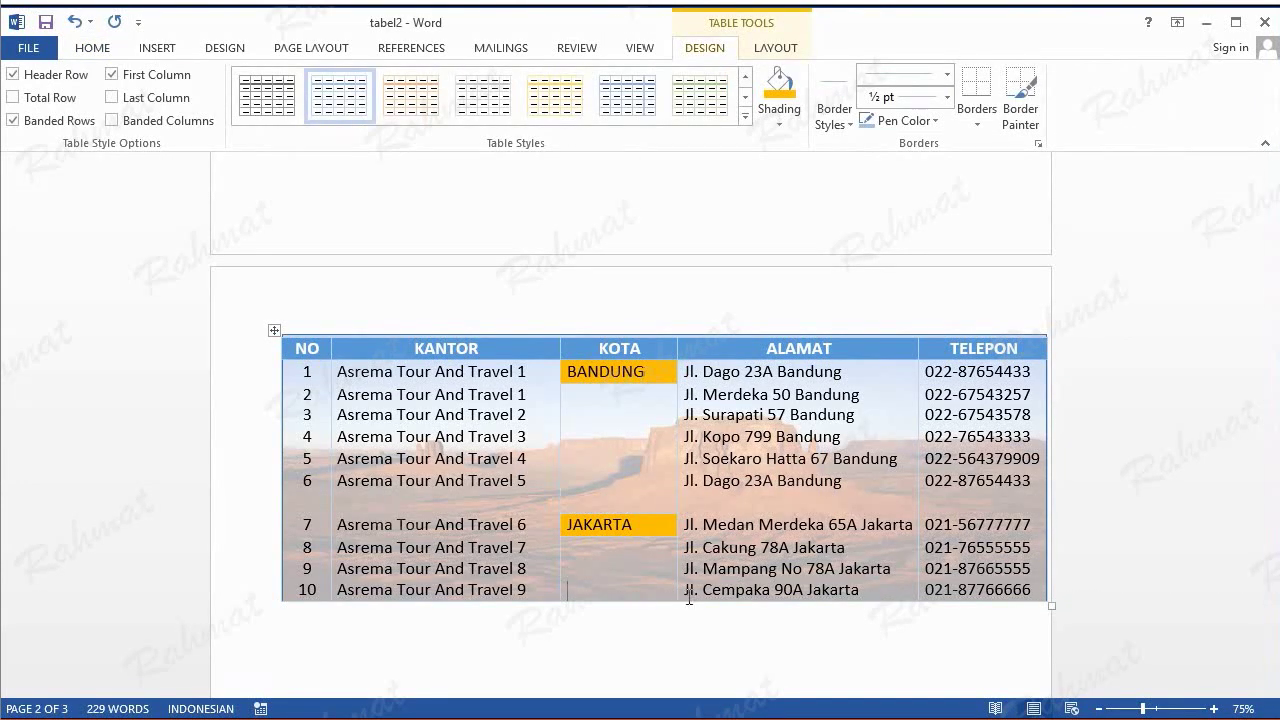
left_click(645, 338)
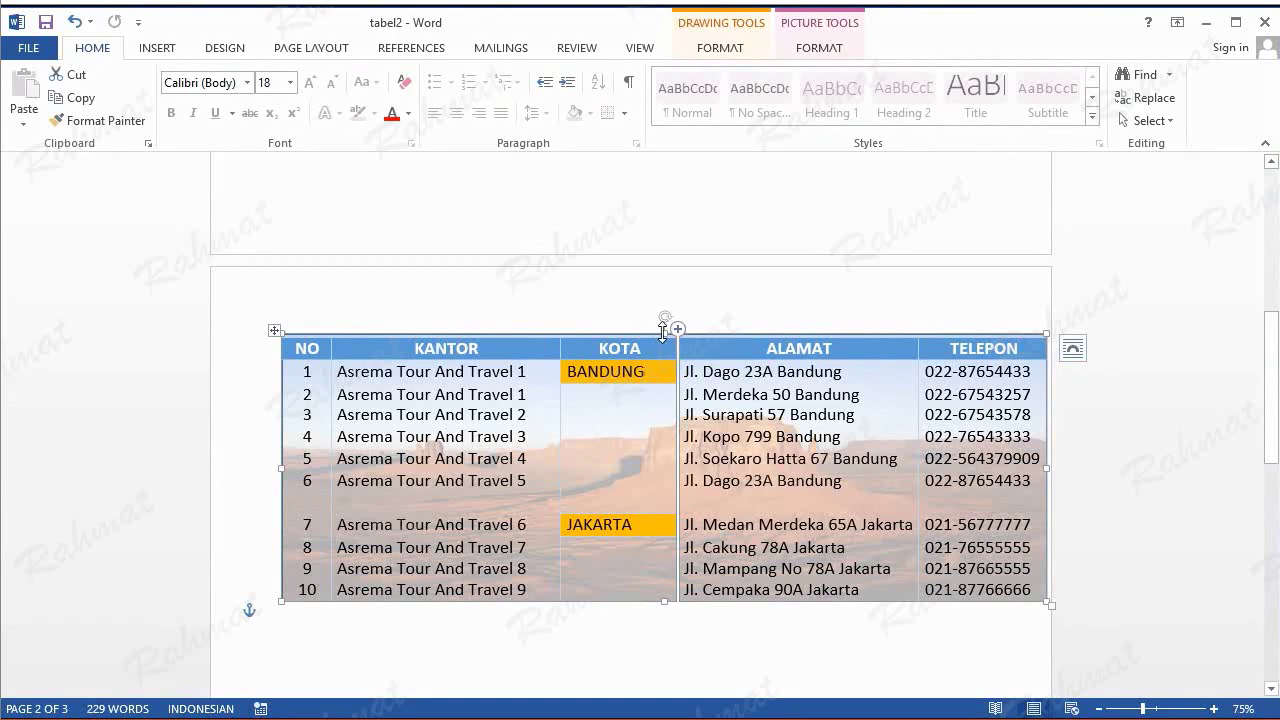
left_click_drag(661, 330, 660, 340)
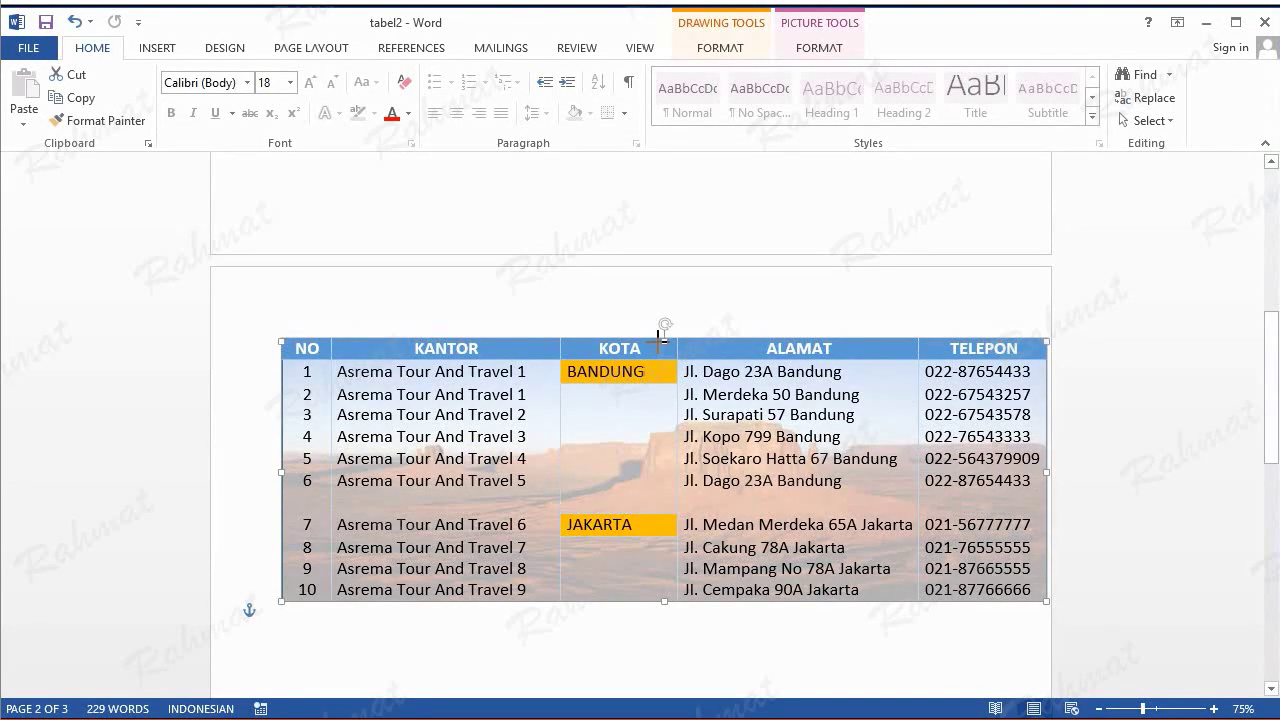
left_click(768, 638)
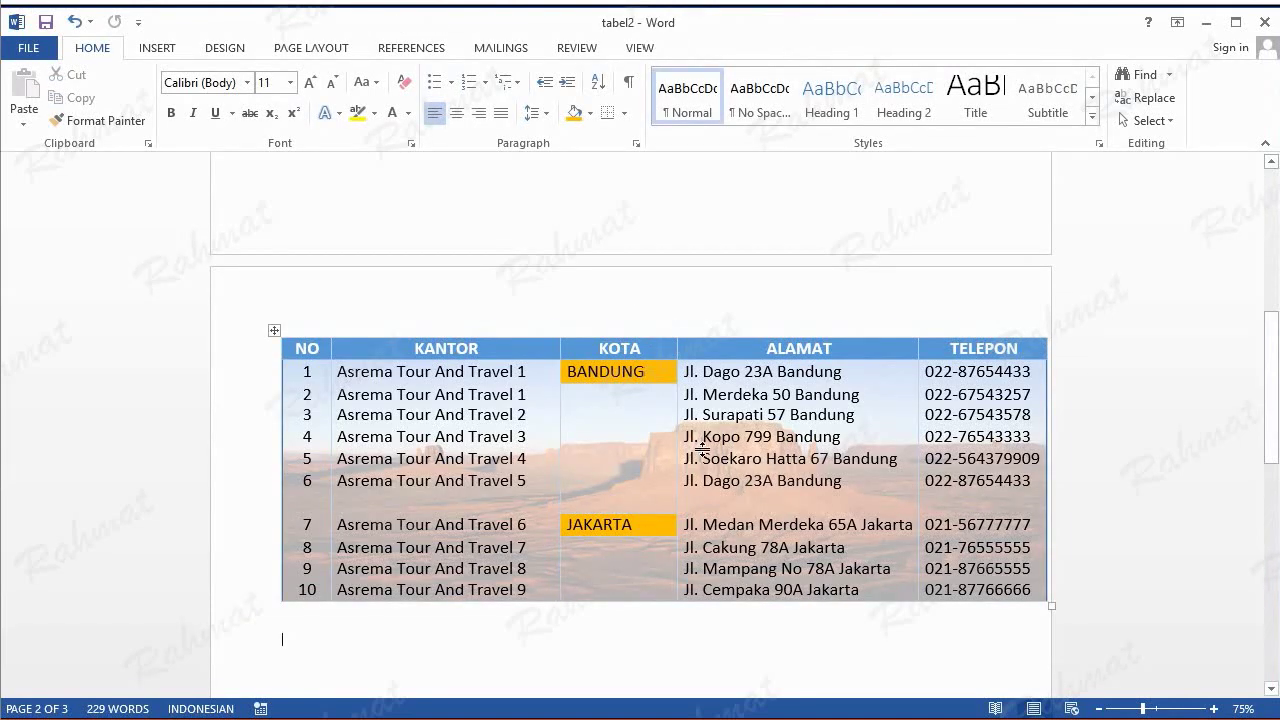
Step: Undo the recent table changes and view the document at 100% zoom
key("ctrl+z")
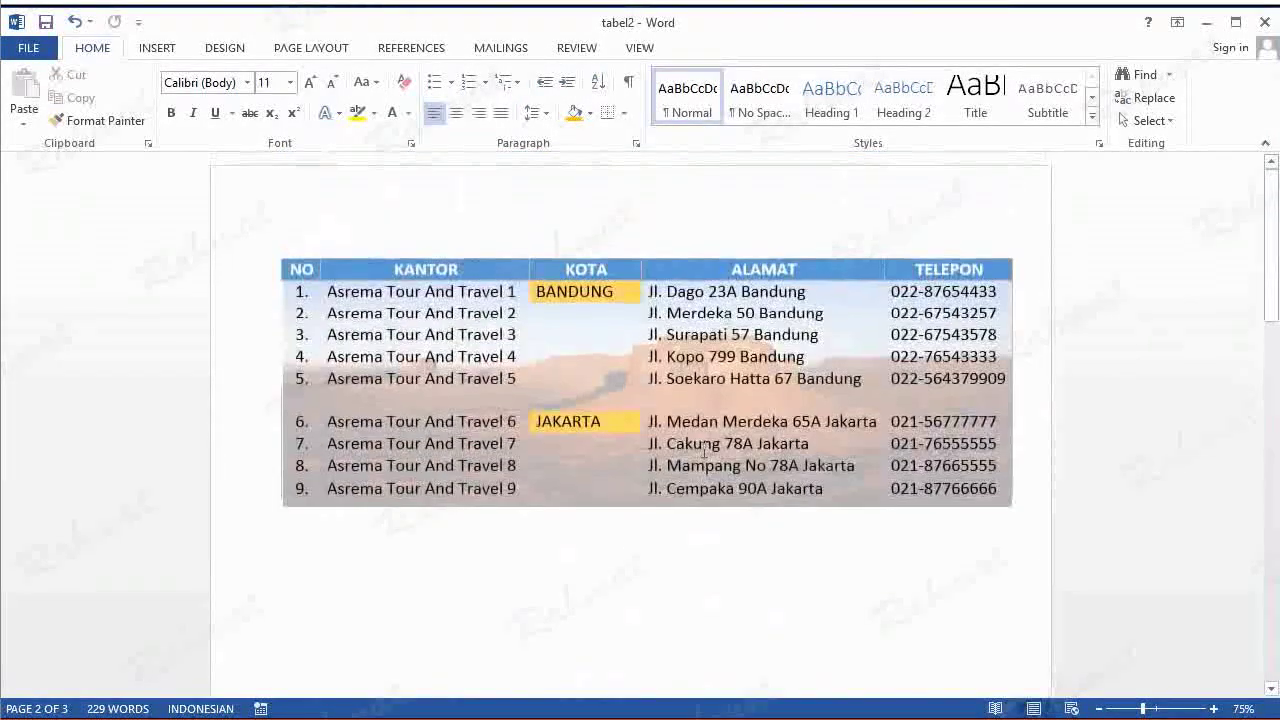
scroll(656, 378, "down", 1)
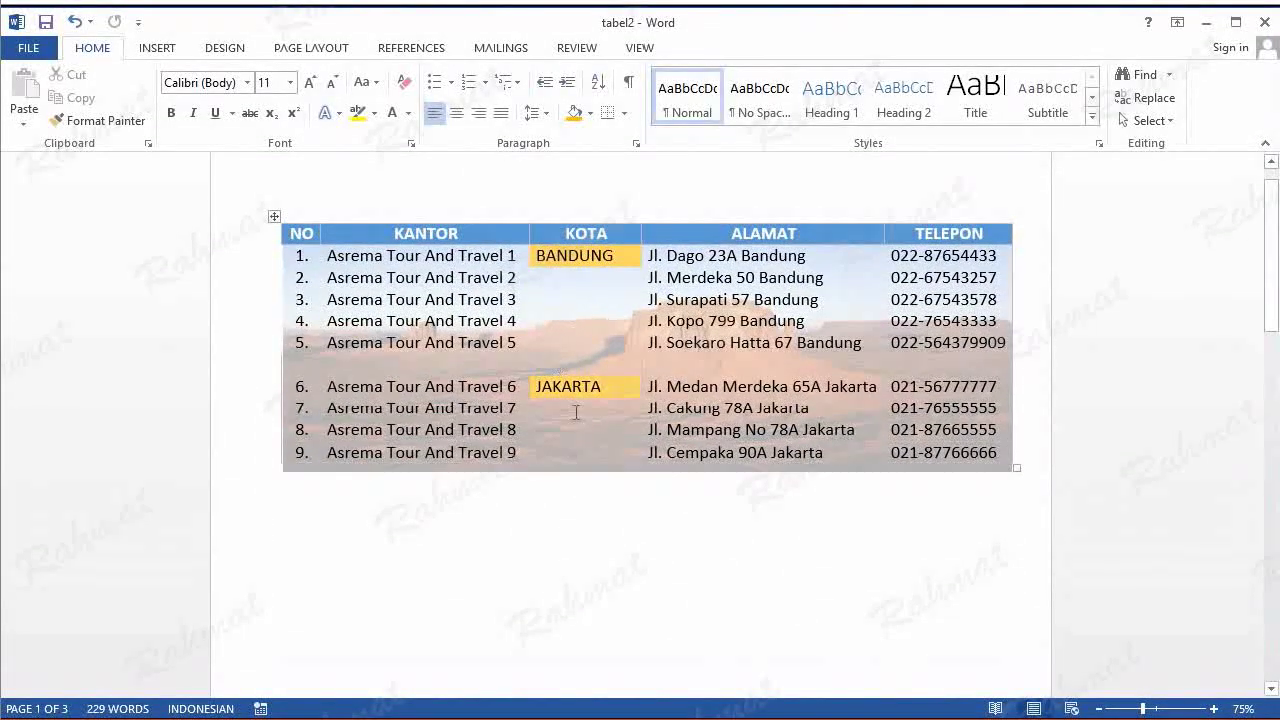
left_click(638, 47)
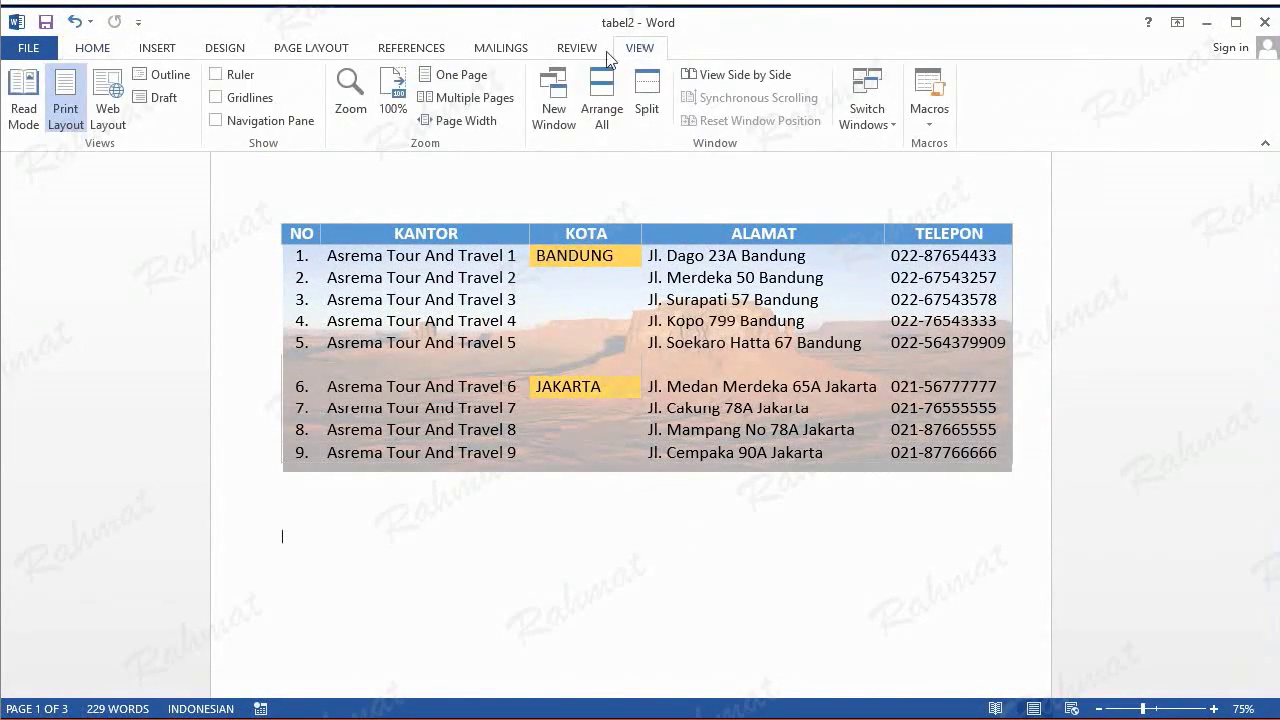
left_click(392, 100)
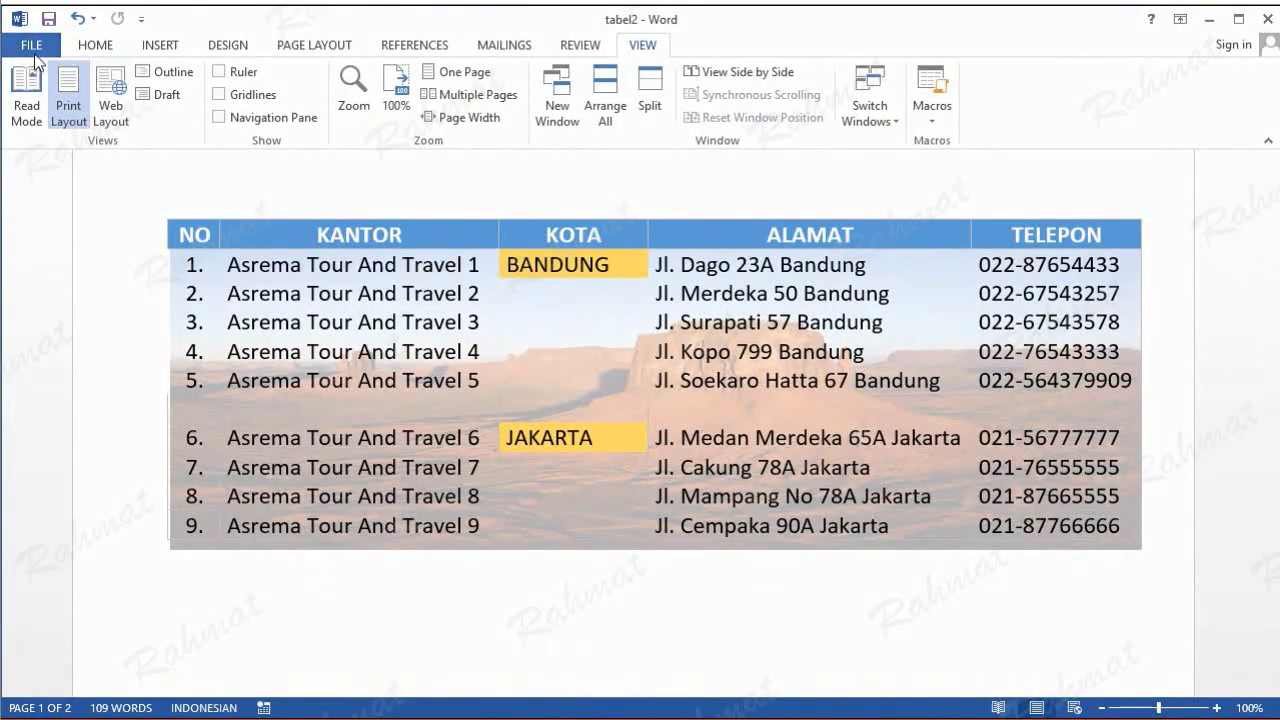
Step: Create a new blank document
left_click(33, 50)
left_click(42, 132)
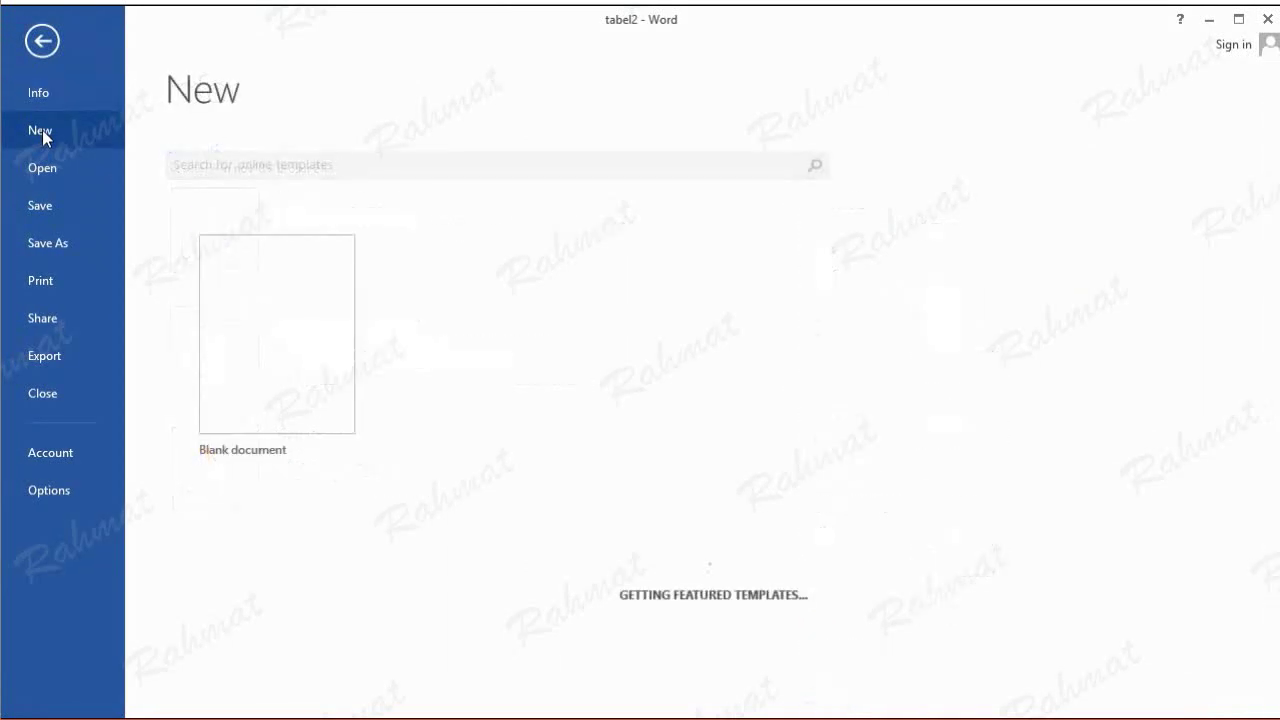
left_click(278, 320)
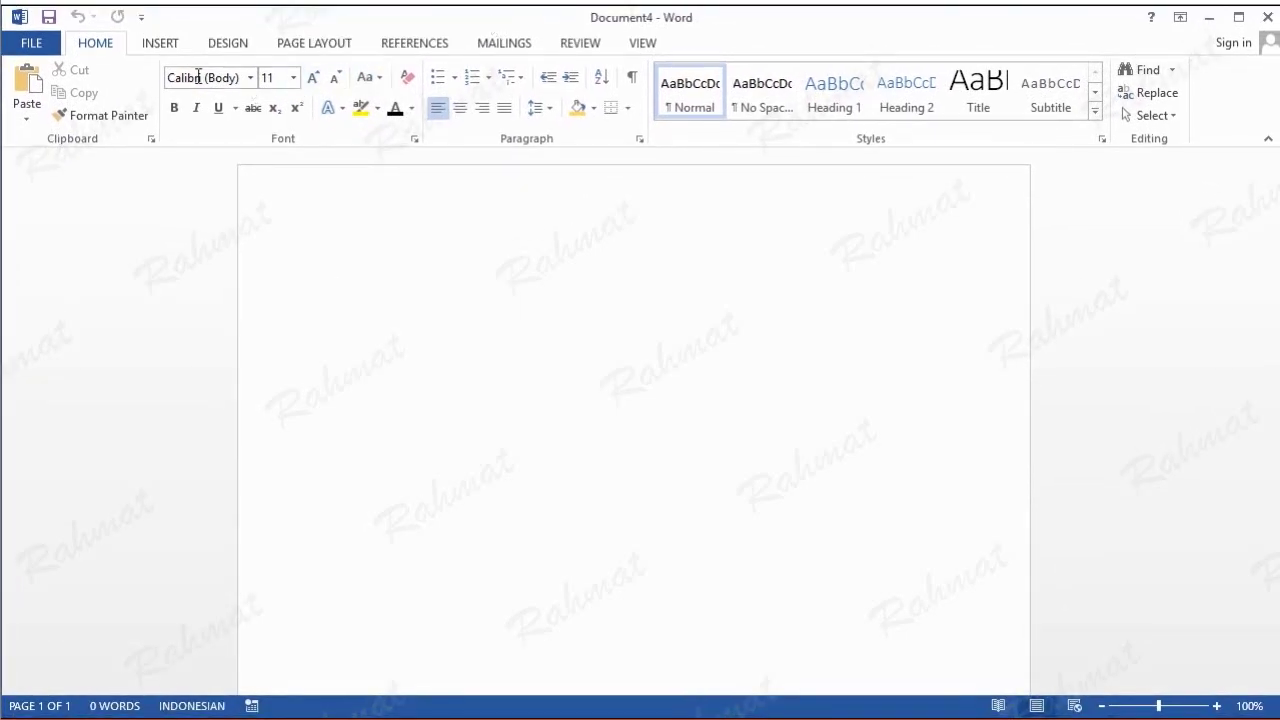
Step: Set the page to landscape orientation with the 0 cm custom margins
left_click(312, 46)
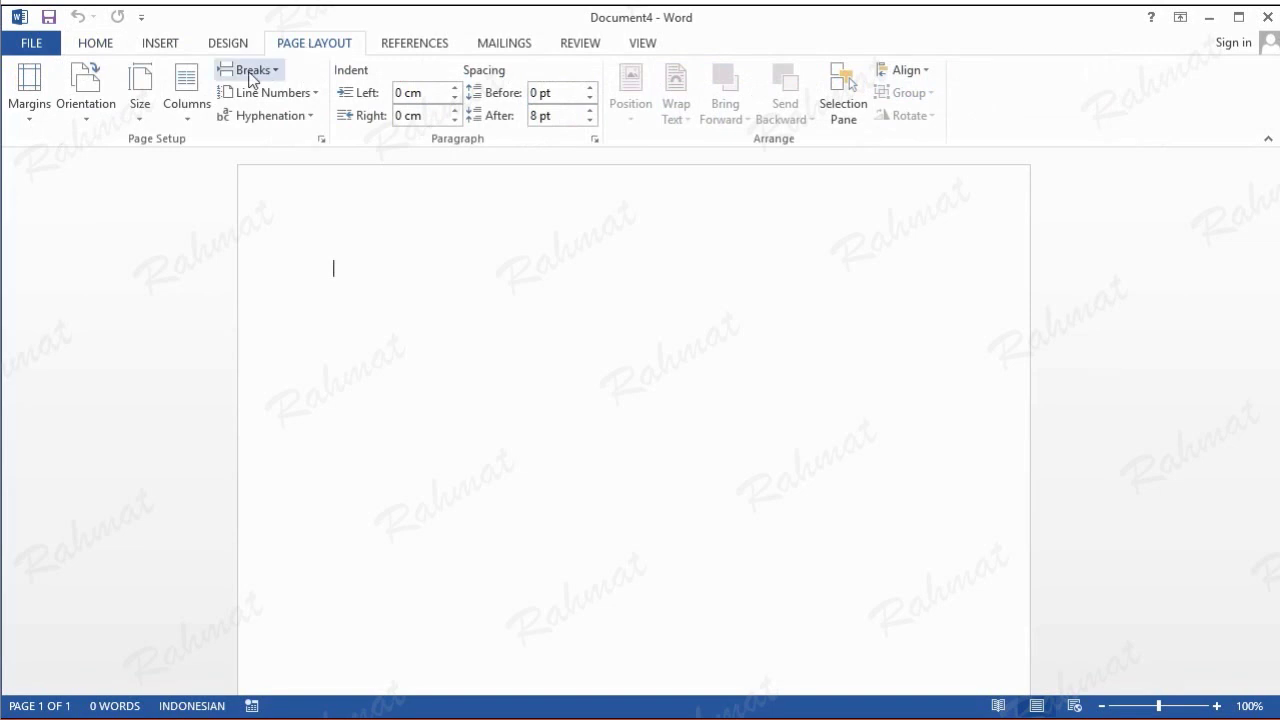
left_click(141, 121)
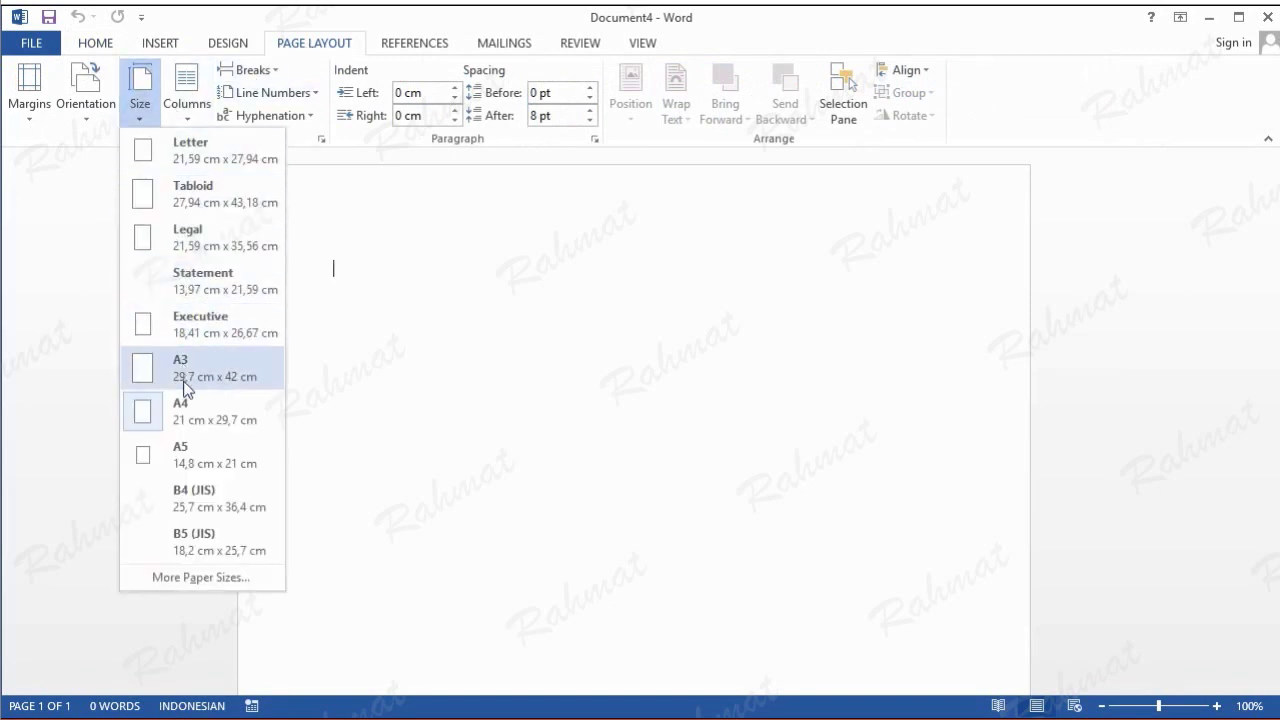
left_click(88, 118)
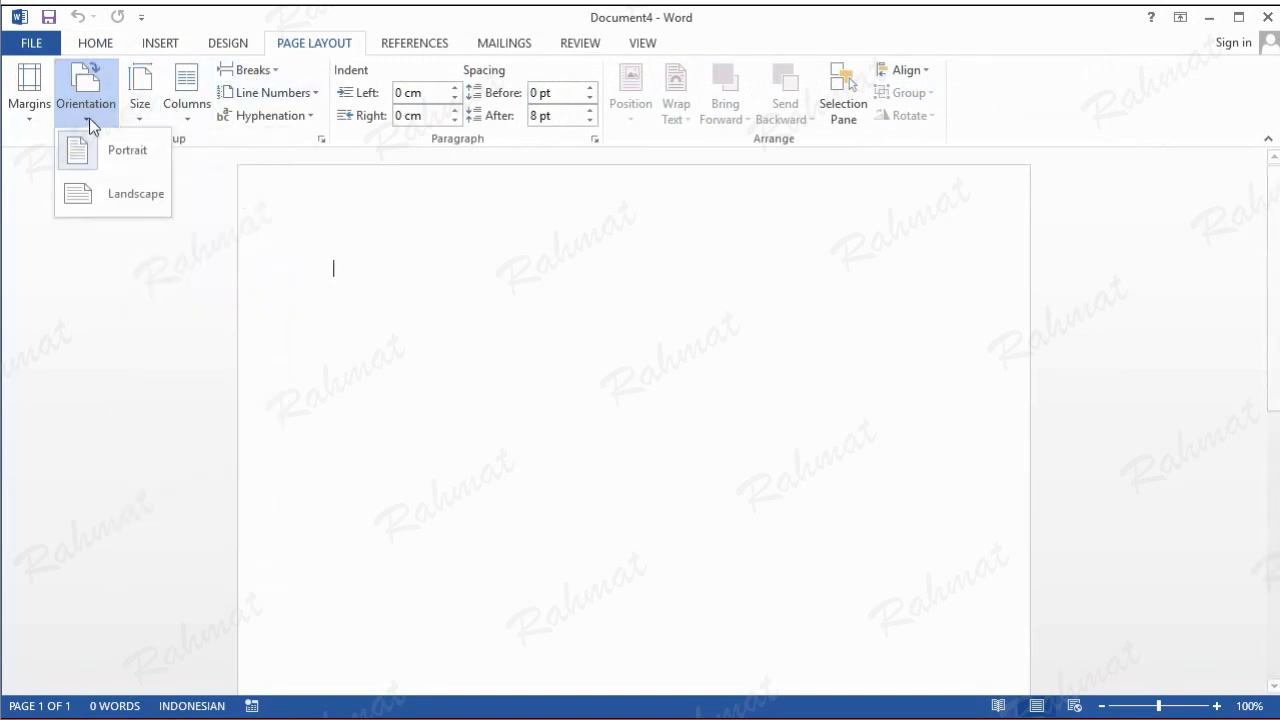
left_click(117, 195)
left_click(34, 124)
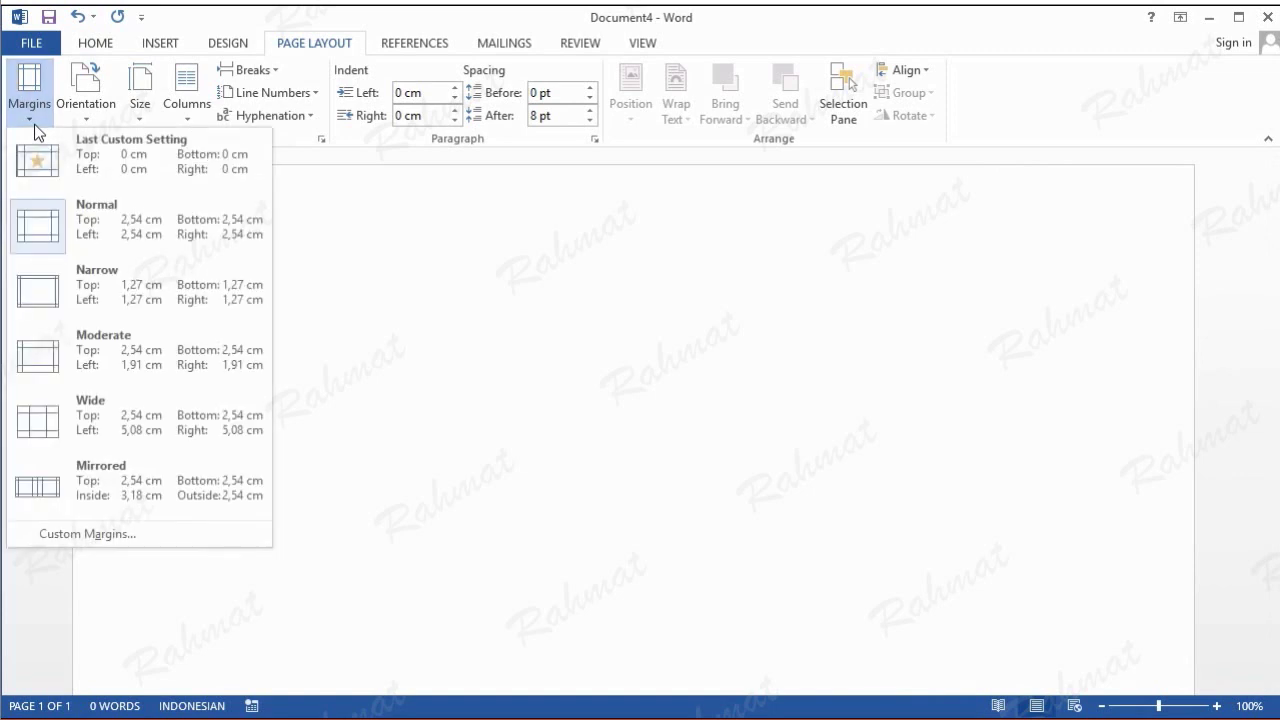
left_click(121, 165)
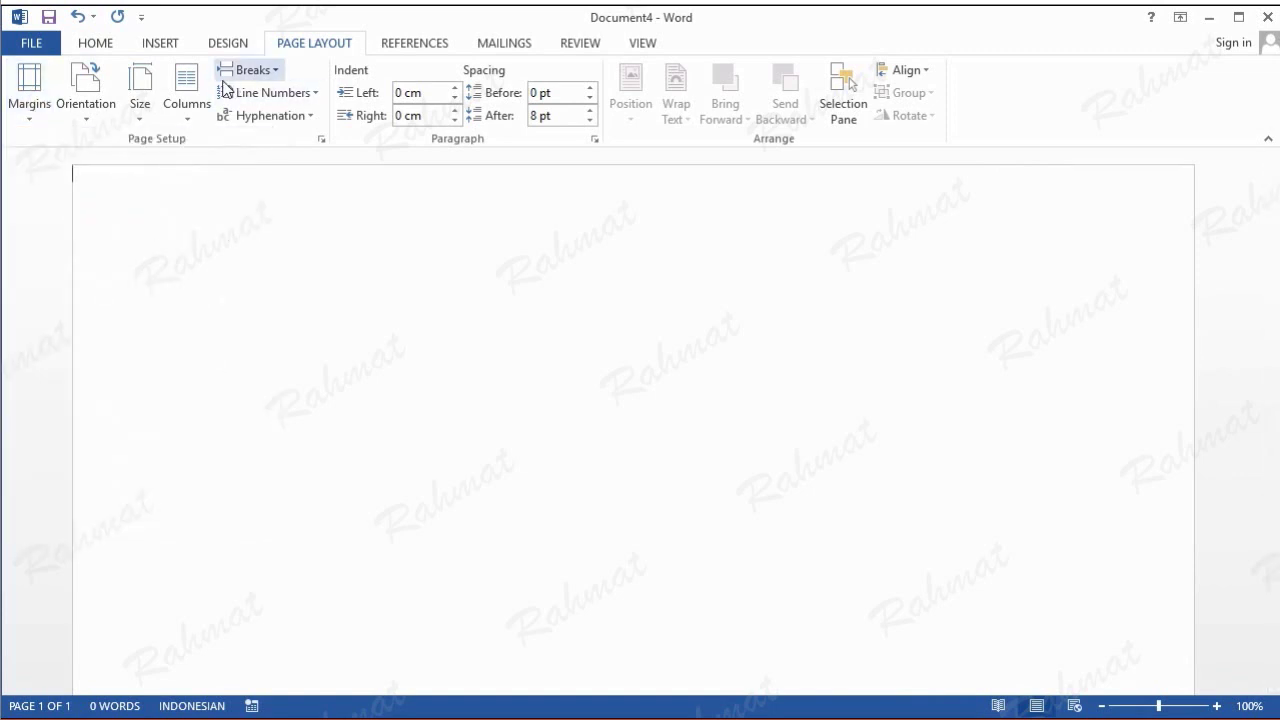
left_click(158, 43)
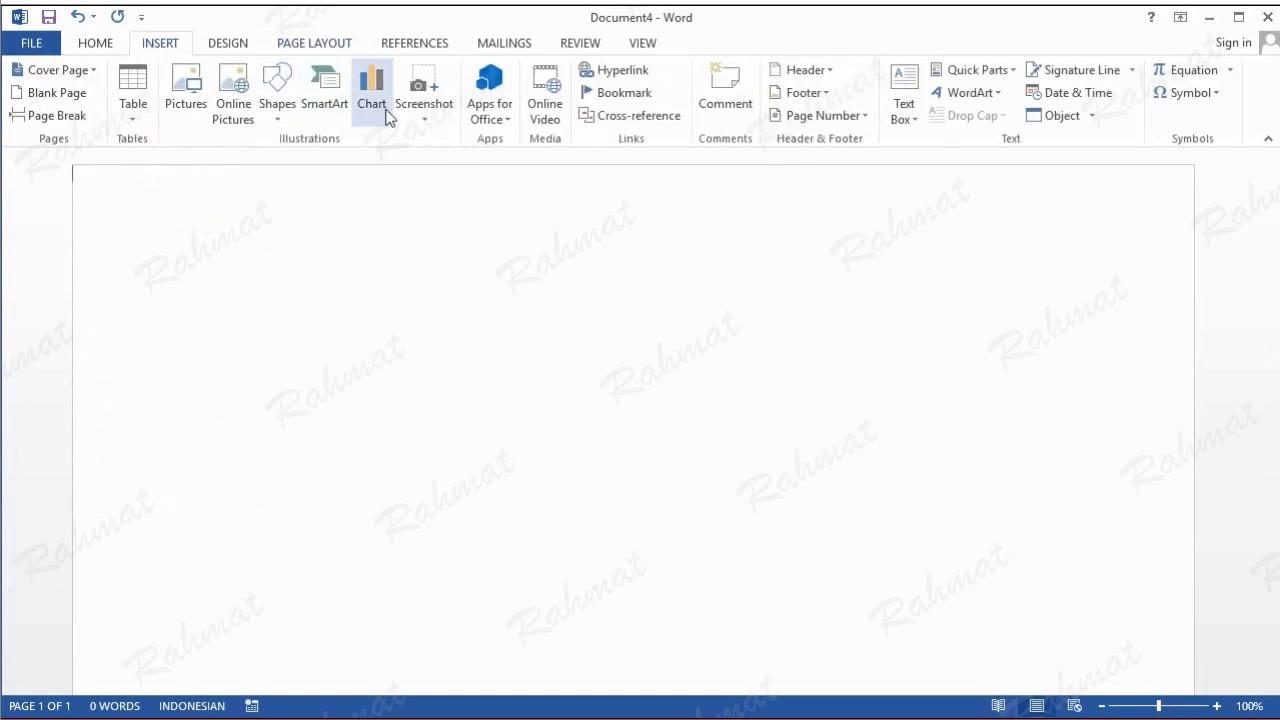
Step: Insert a screenshot of the tabel2 window and crop it to just the table
left_click(430, 100)
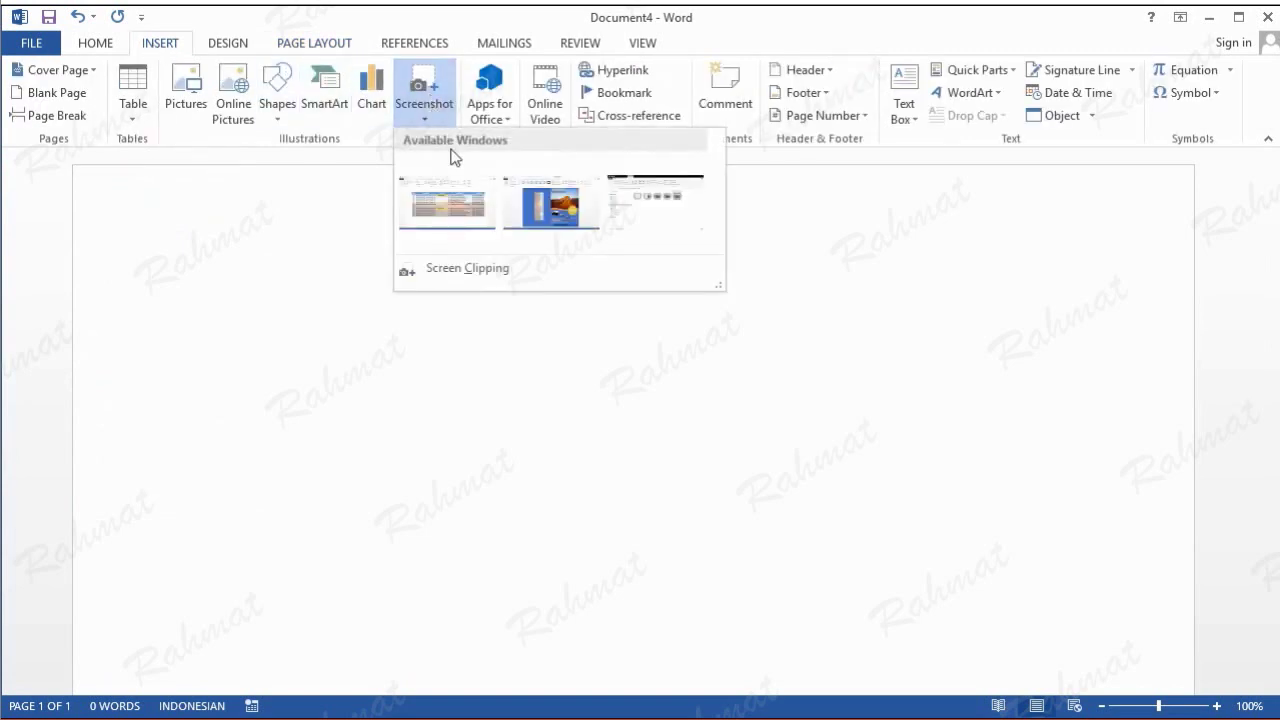
left_click(455, 215)
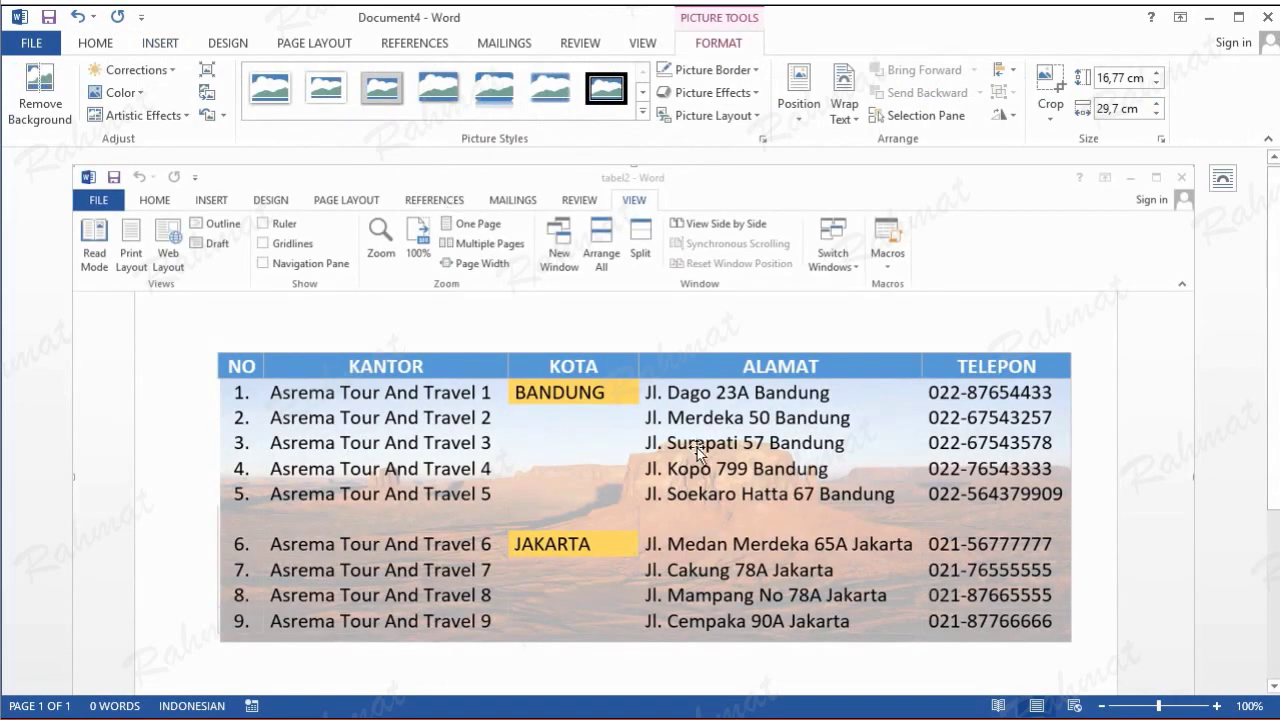
left_click(1045, 95)
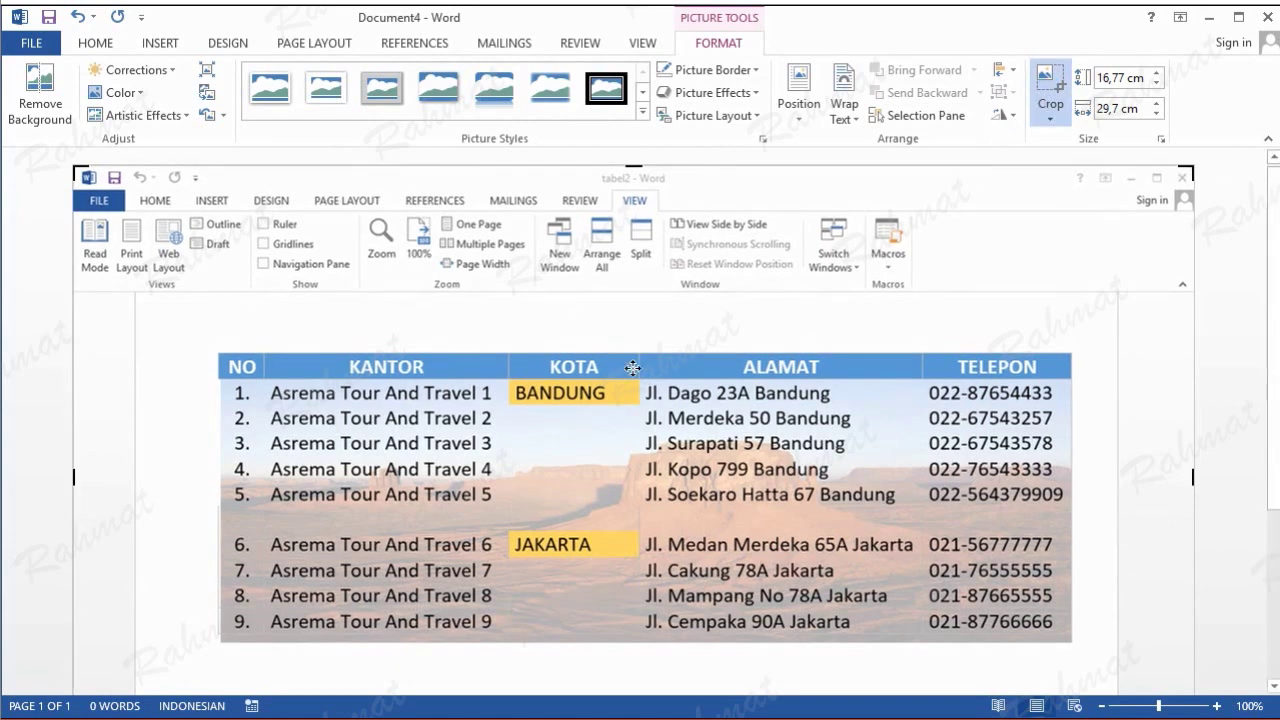
left_click_drag(634, 163, 614, 352)
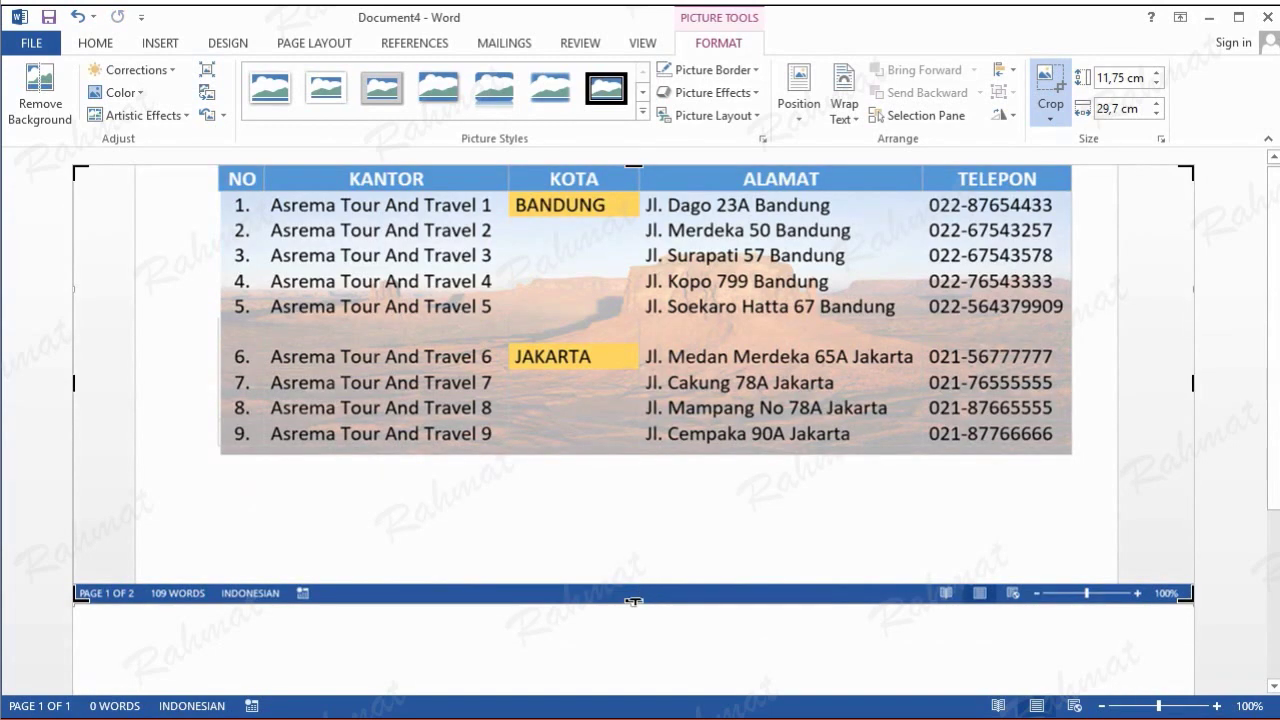
left_click_drag(634, 600, 645, 453)
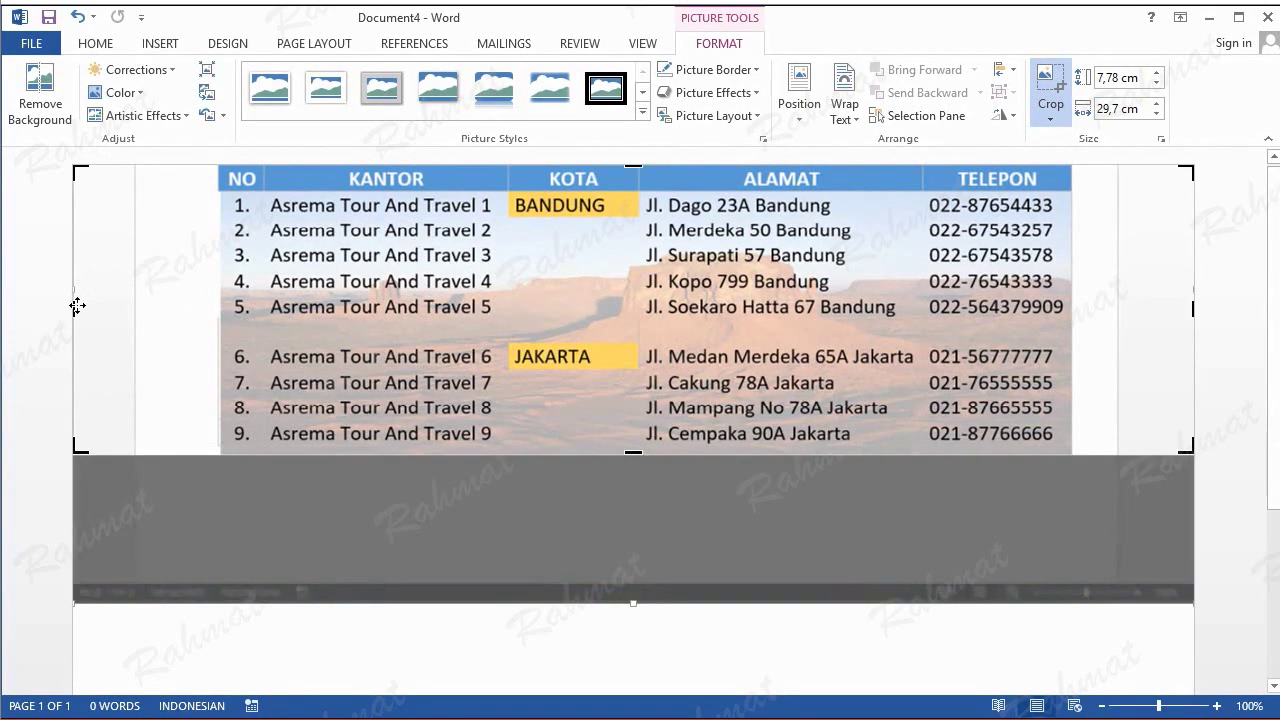
left_click_drag(73, 309, 222, 234)
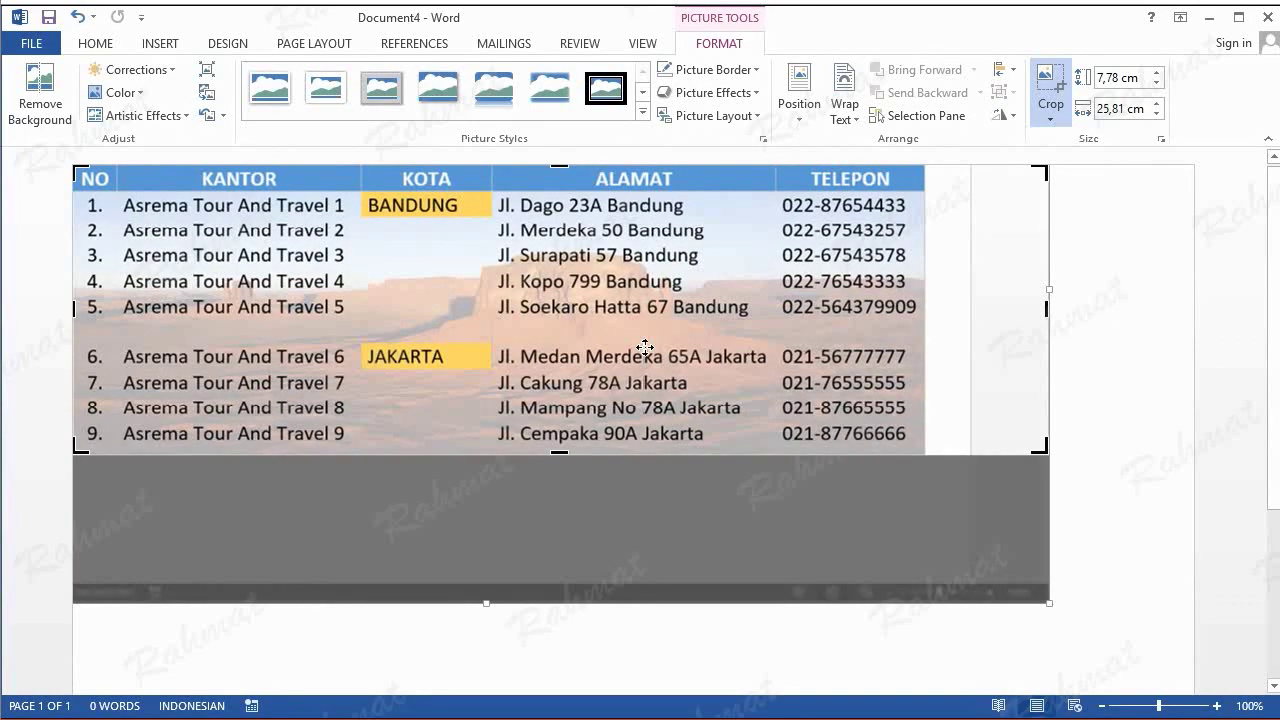
left_click_drag(1048, 309, 922, 296)
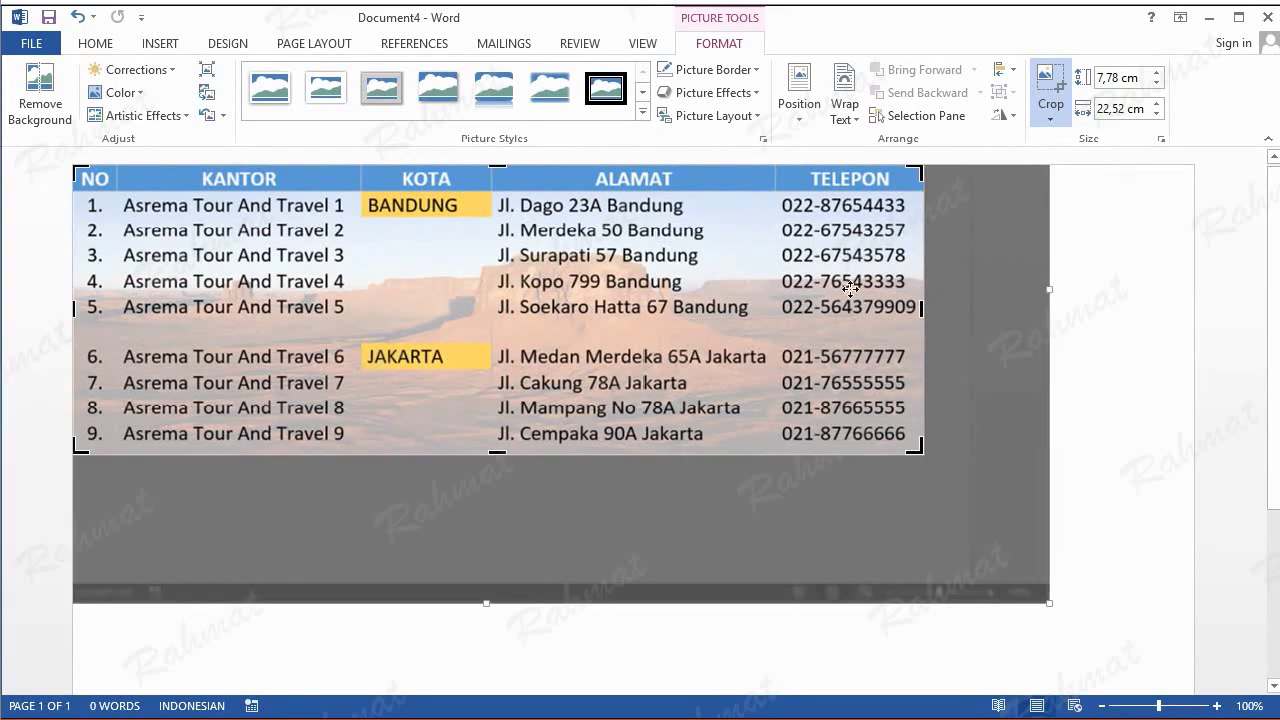
left_click(1053, 82)
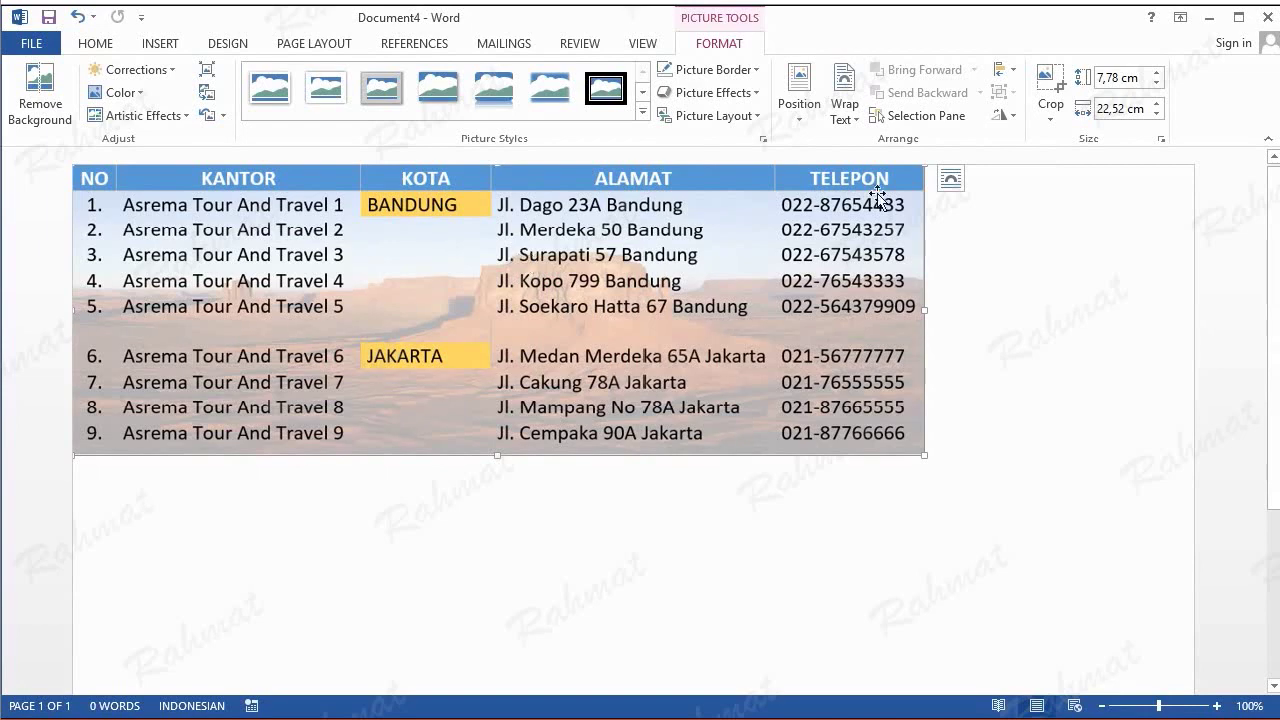
Step: Set the table picture to Through wrapping and move it toward the page centre
left_click(838, 112)
left_click(880, 211)
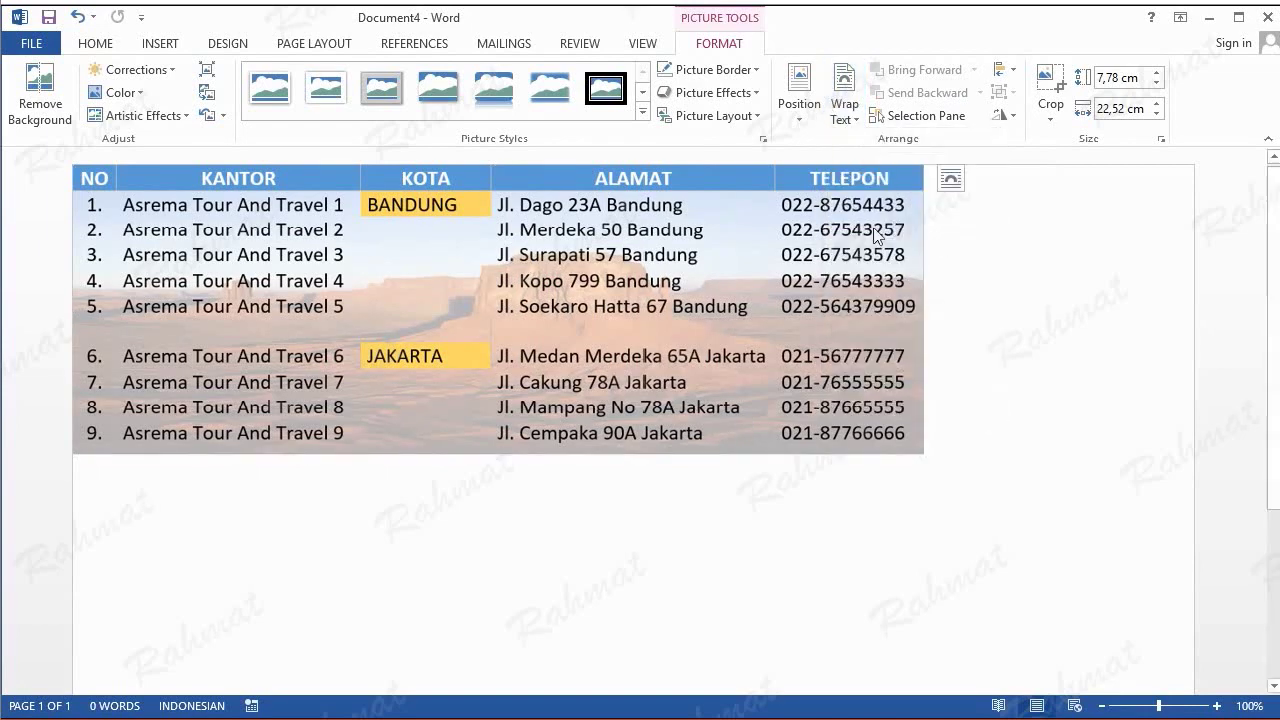
left_click_drag(567, 253, 676, 350)
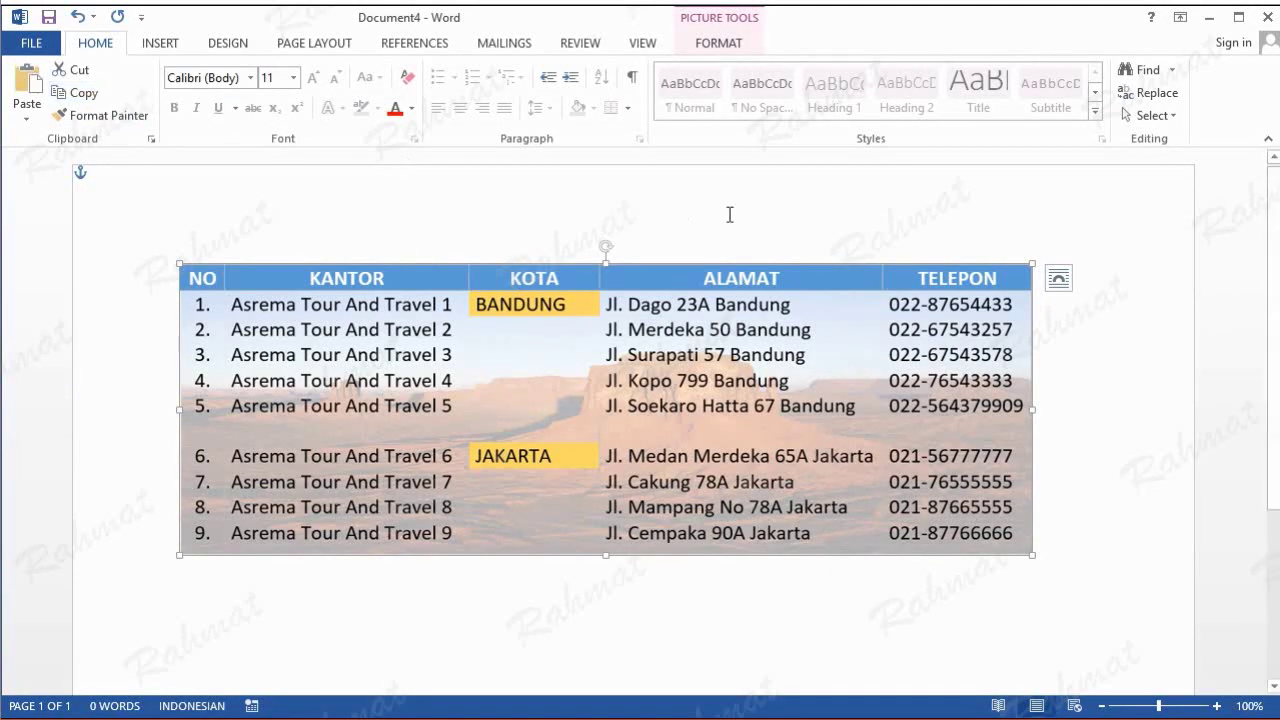
Step: Paste the table picture into the Document2 brochure, lower it, and rotate it 90° upright
left_click(1210, 17)
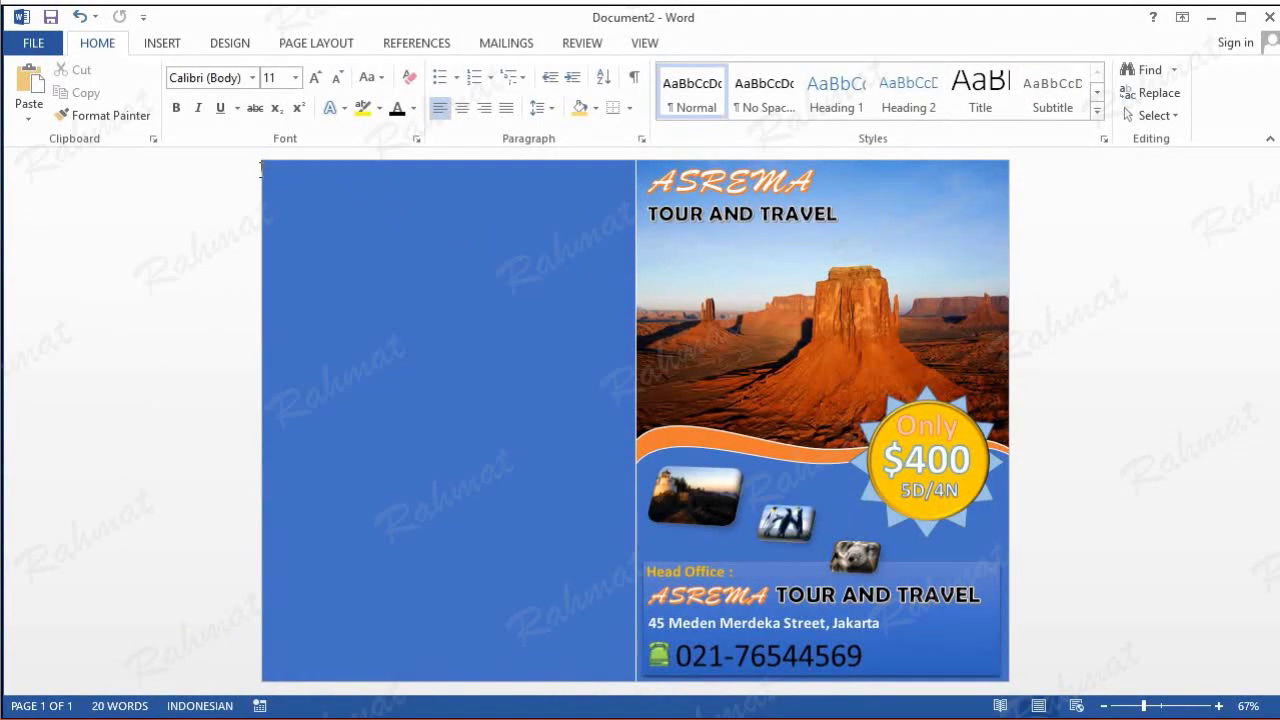
left_click(30, 82)
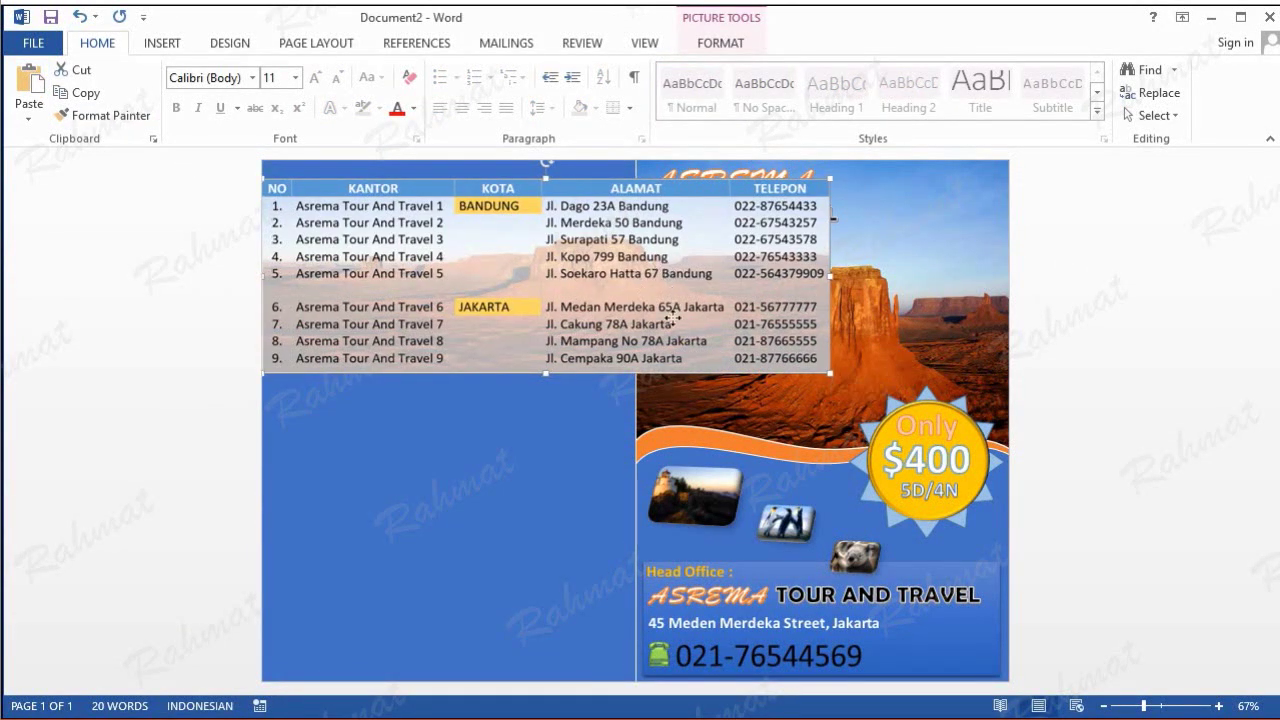
left_click_drag(666, 272, 674, 329)
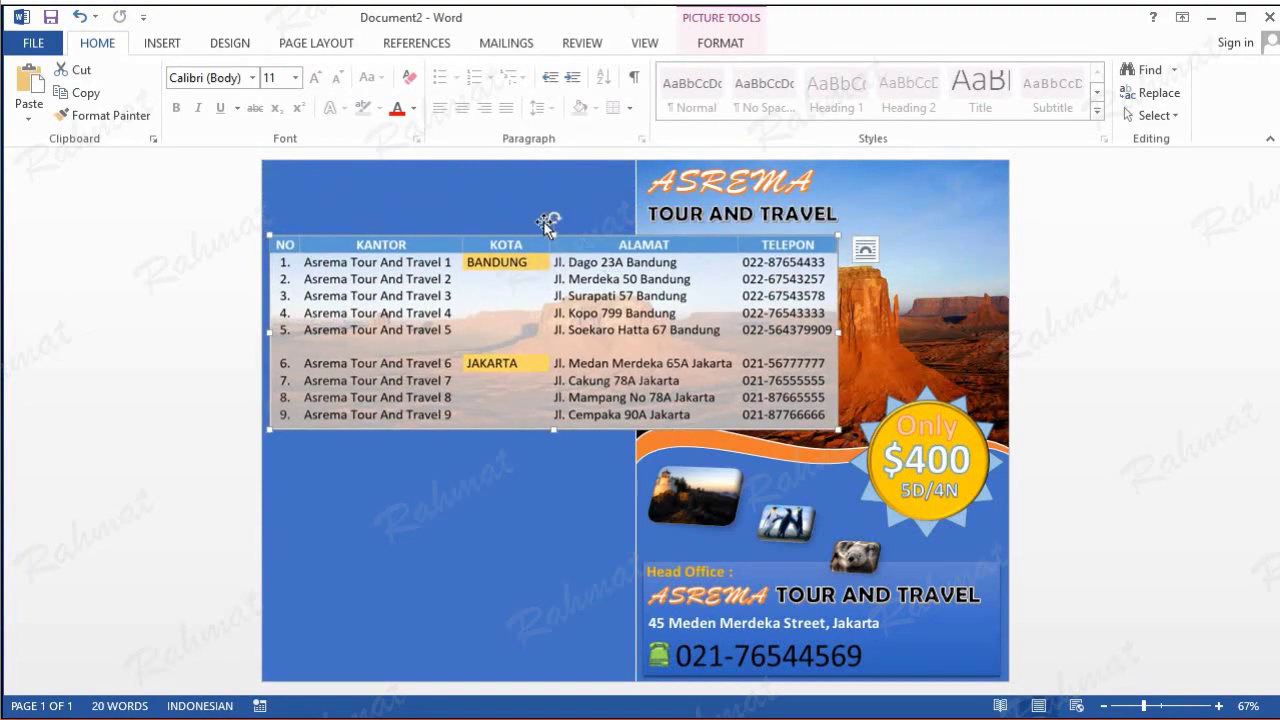
mouse_move(555, 218)
left_mouse_down()
mouse_move(611, 214)
mouse_move(612, 320)
mouse_move(626, 337)
mouse_move(530, 325)
mouse_move(542, 325)
left_mouse_up()
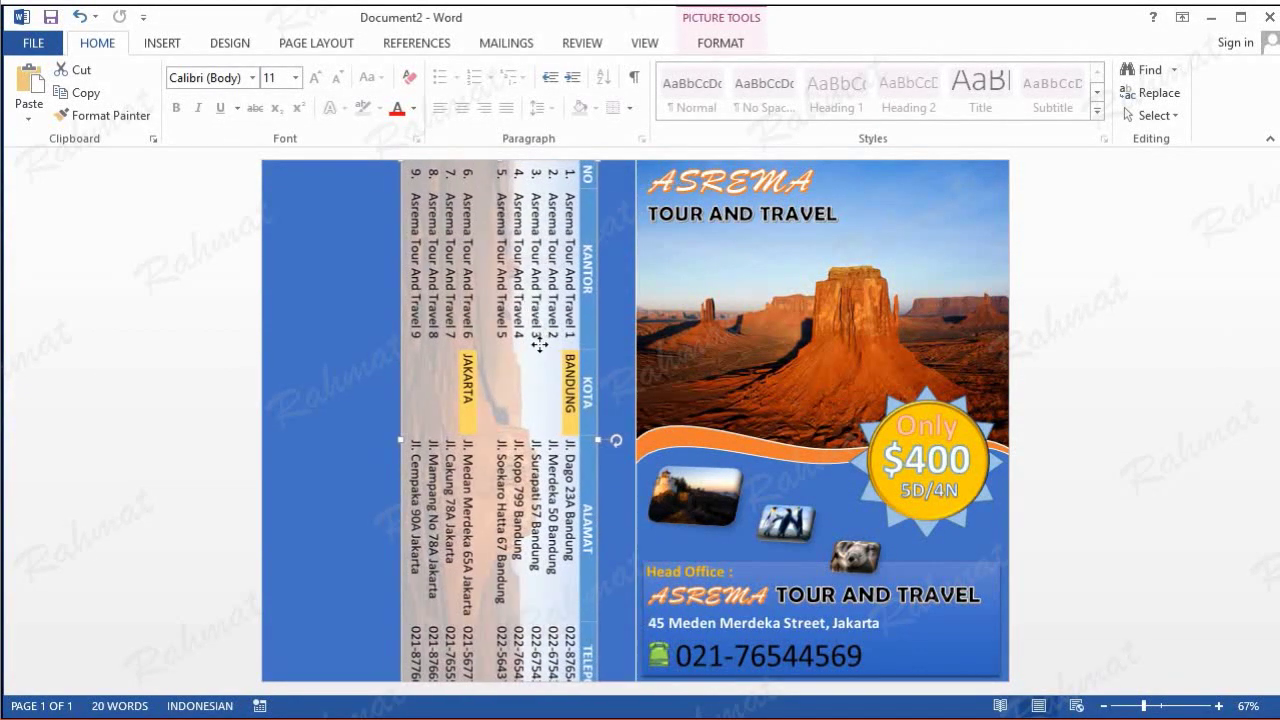
left_click(740, 50)
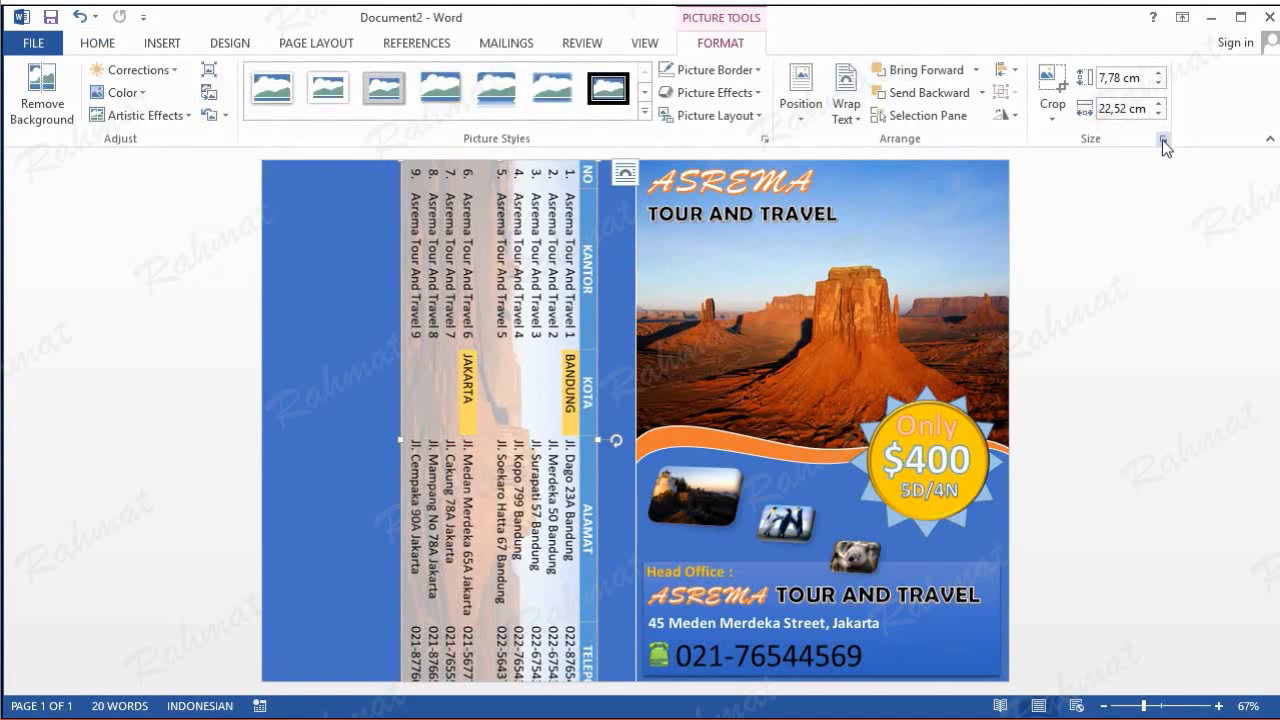
Step: Resize the upright table picture to 6,6 cm by 19,1 cm and nudge it slightly right
left_click(1163, 143)
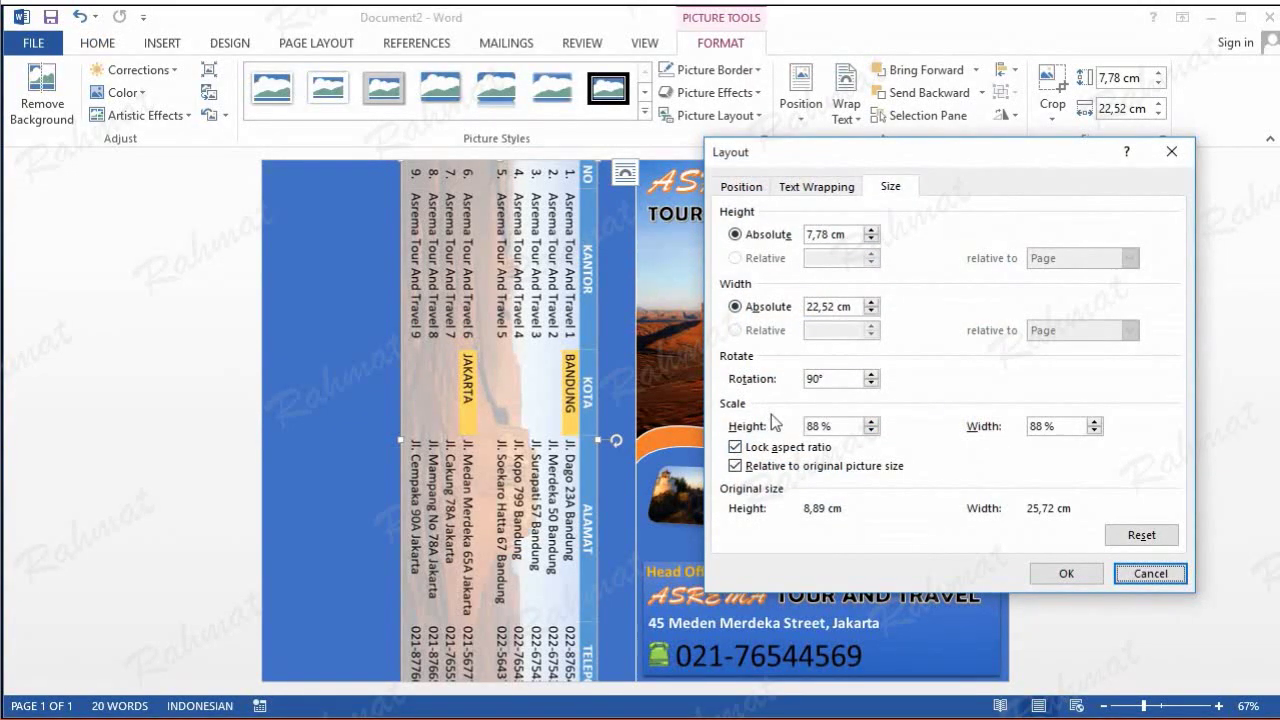
left_click(1066, 573)
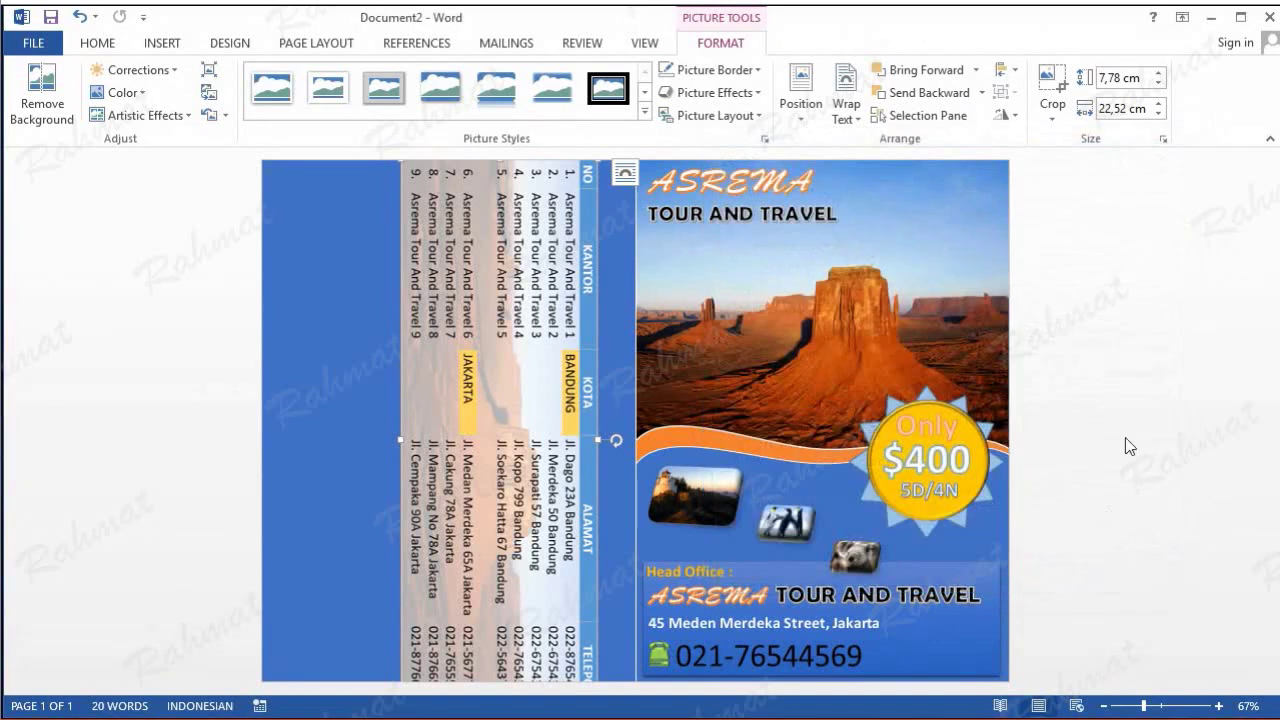
left_click(1120, 76)
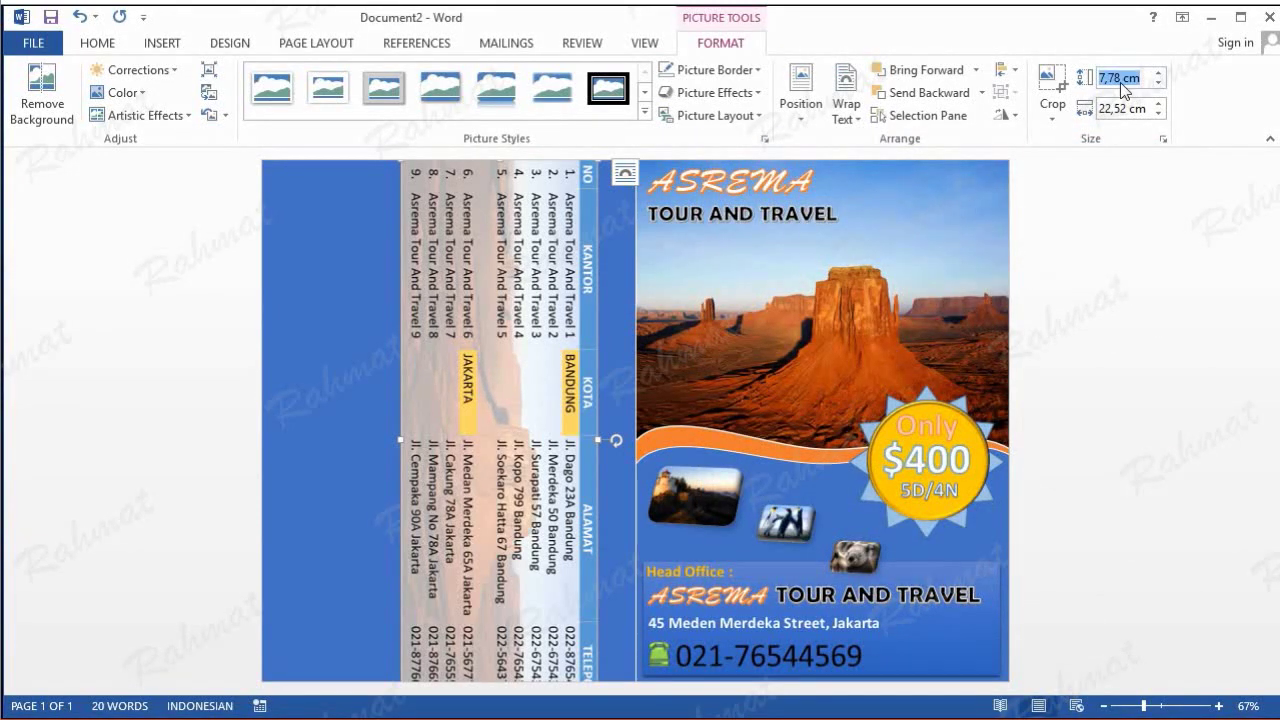
double_click(1122, 84)
type("5")
key("Return")
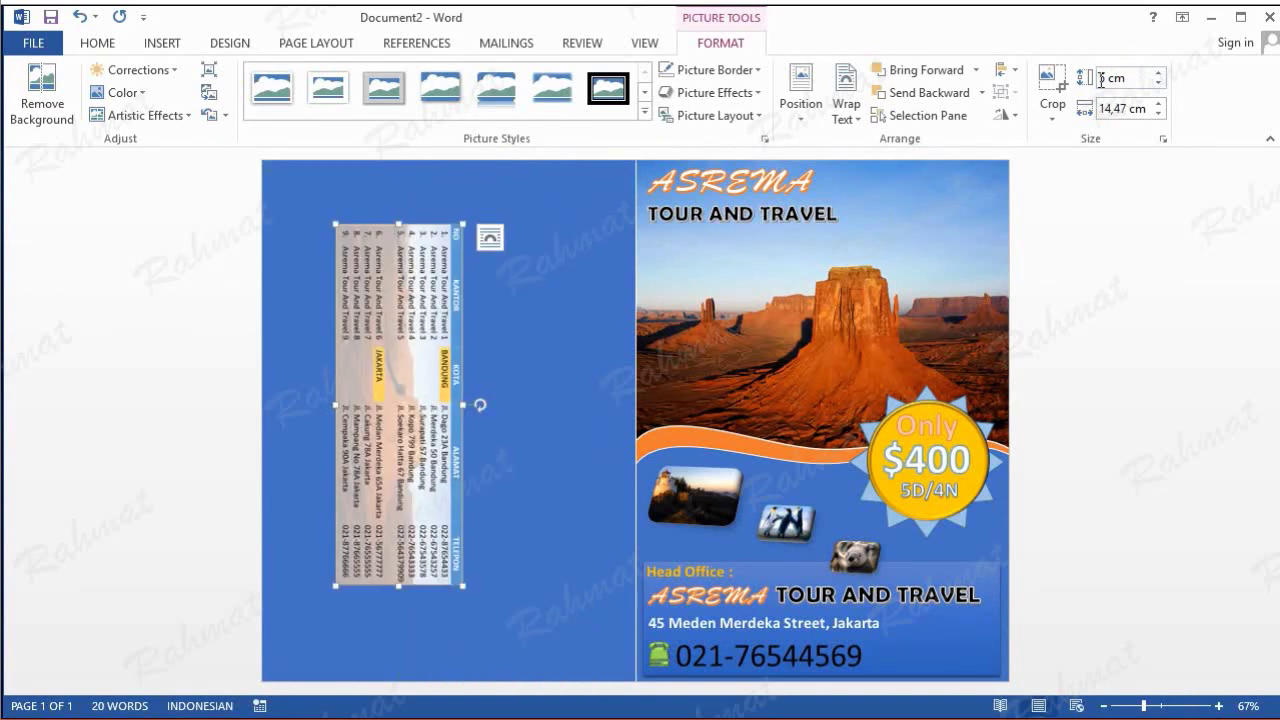
double_click(1106, 80)
type("6")
key("Return")
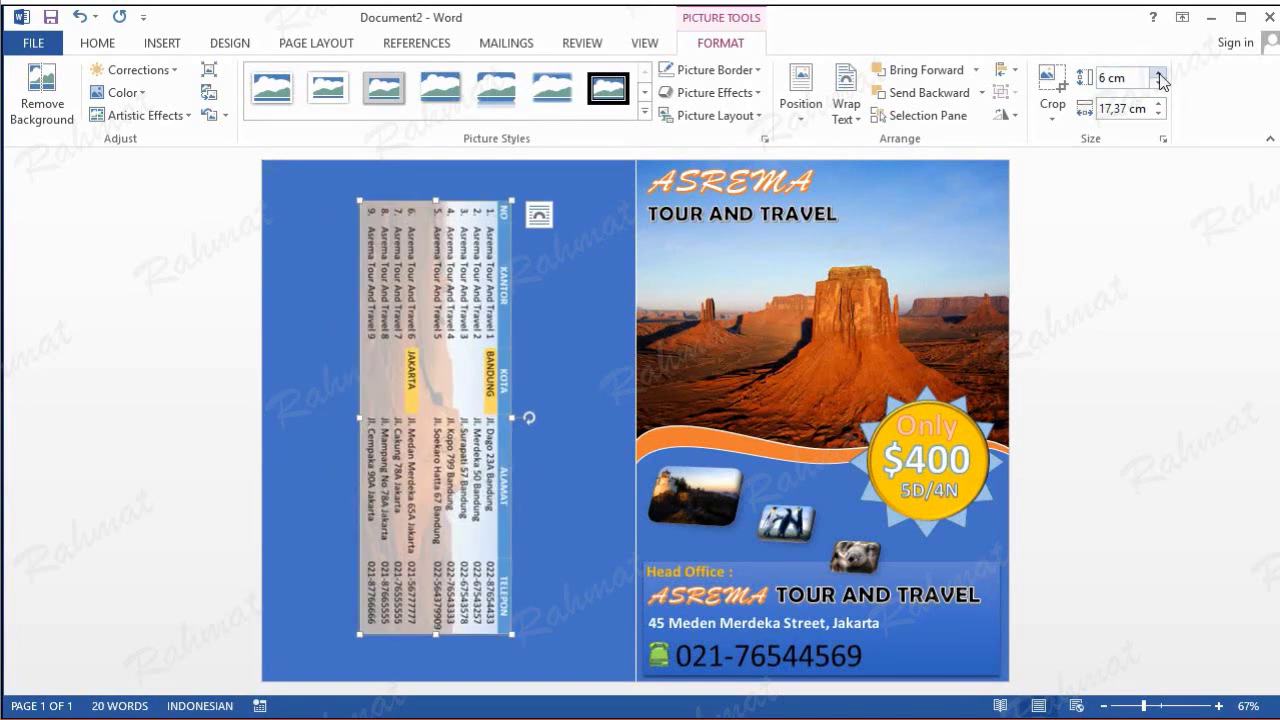
left_click(1159, 74)
left_click(1159, 74)
left_click(1159, 74)
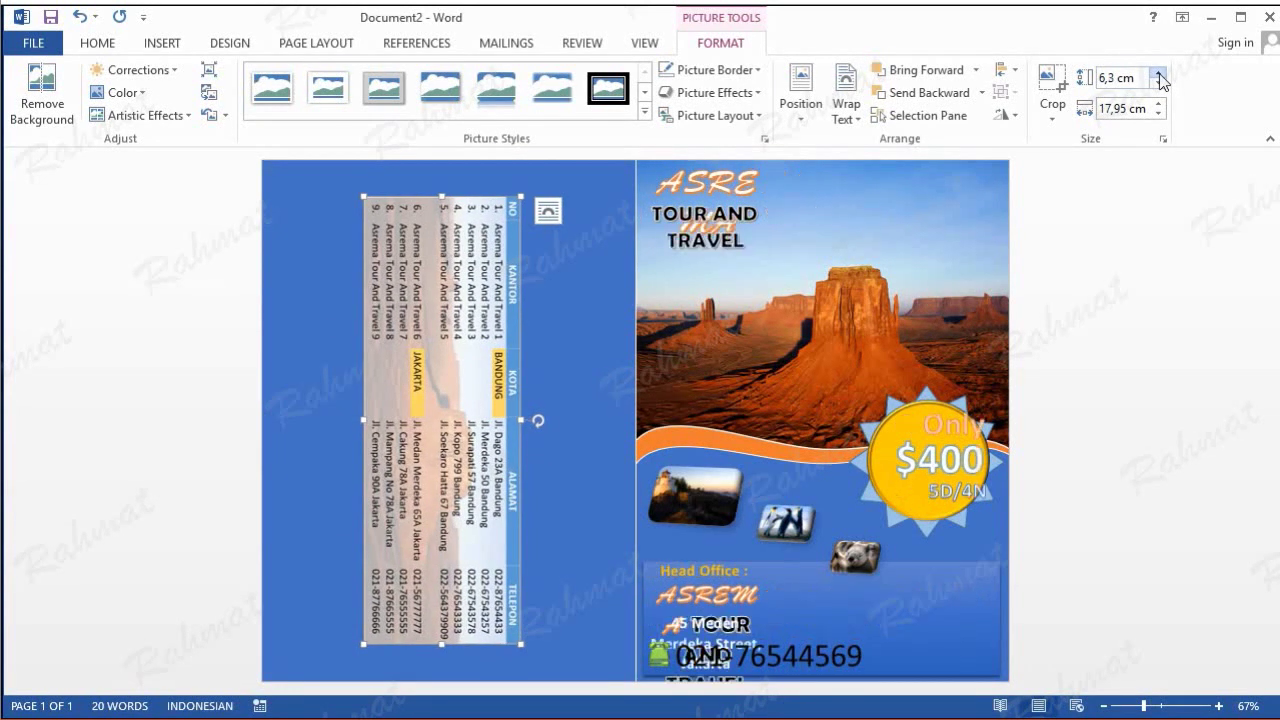
left_click(1159, 74)
left_click(1159, 74)
left_click(1159, 74)
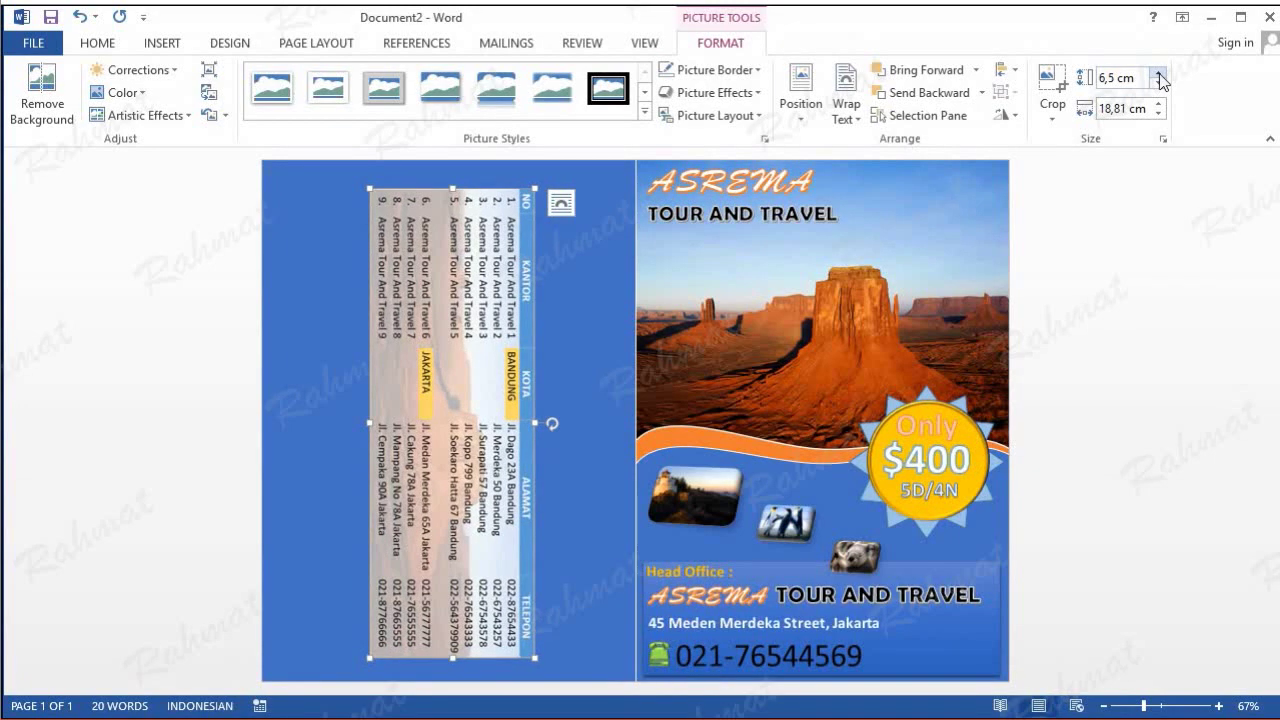
left_click(1159, 74)
left_click_drag(490, 288, 501, 288)
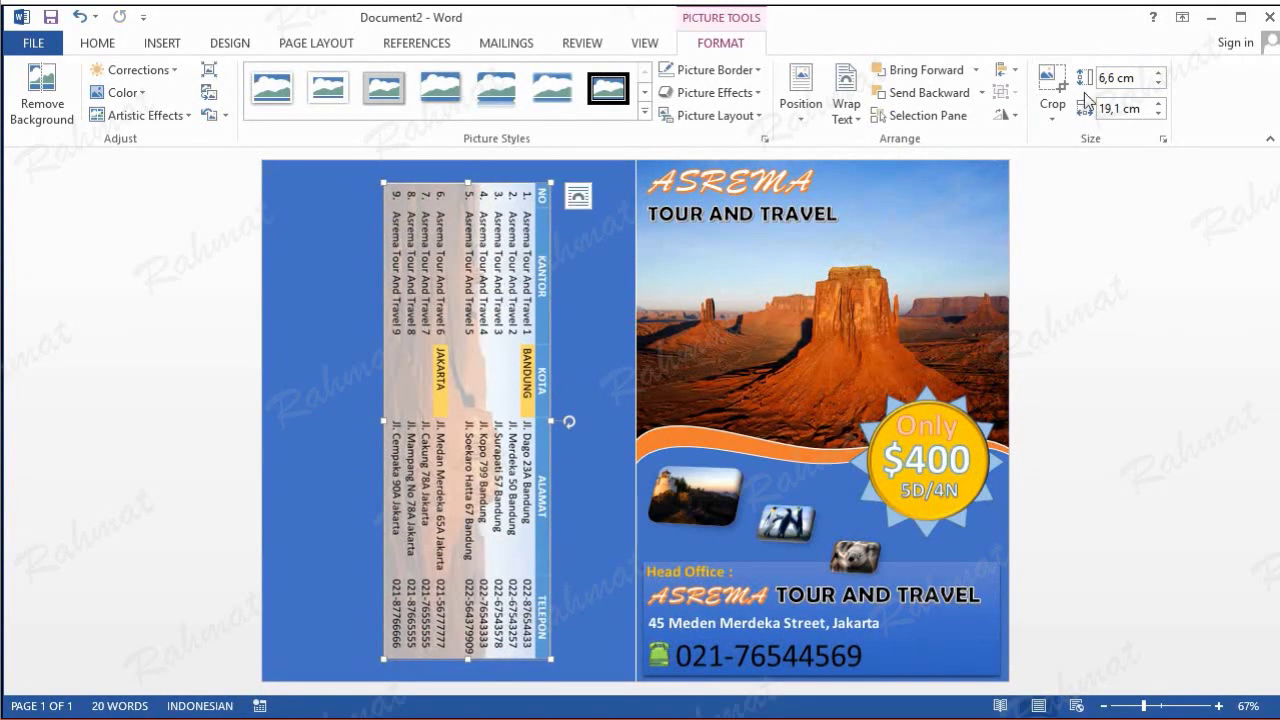
left_click_drag(492, 312, 497, 315)
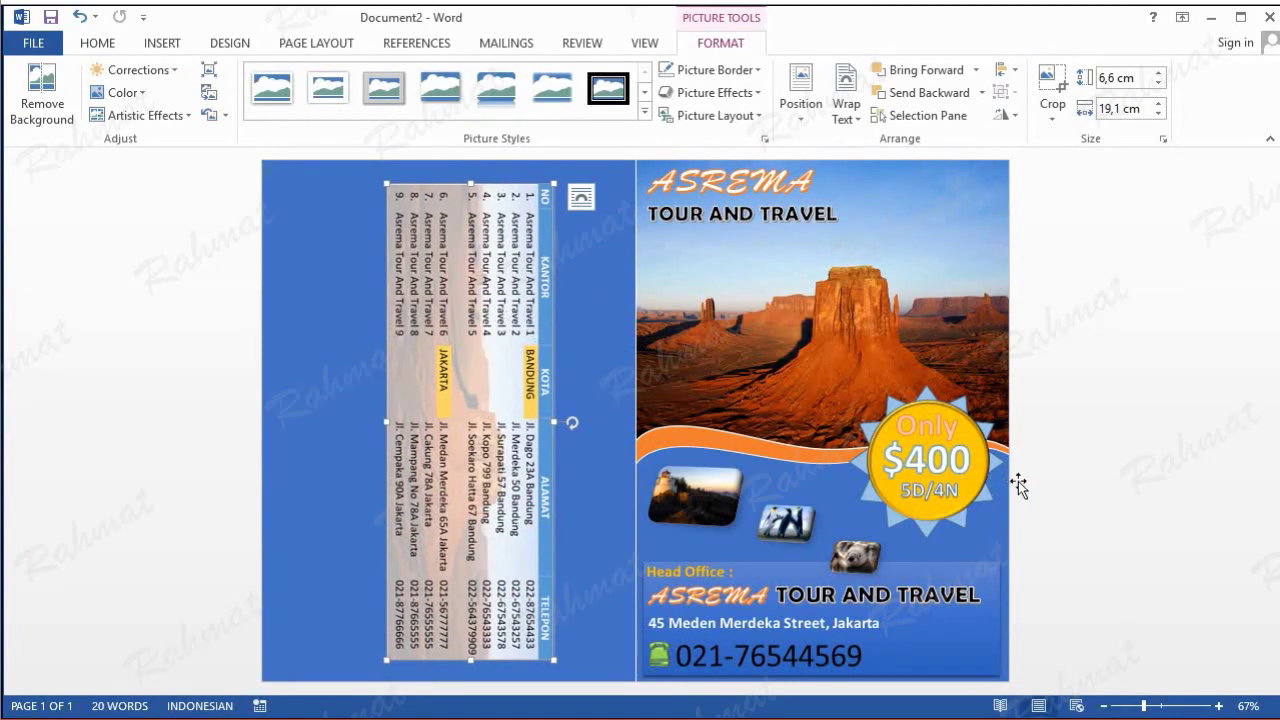
Step: Give the table picture a coloured 2¼ pt outline, then bring up the WordArt styles
left_click(746, 78)
mouse_move(740, 294)
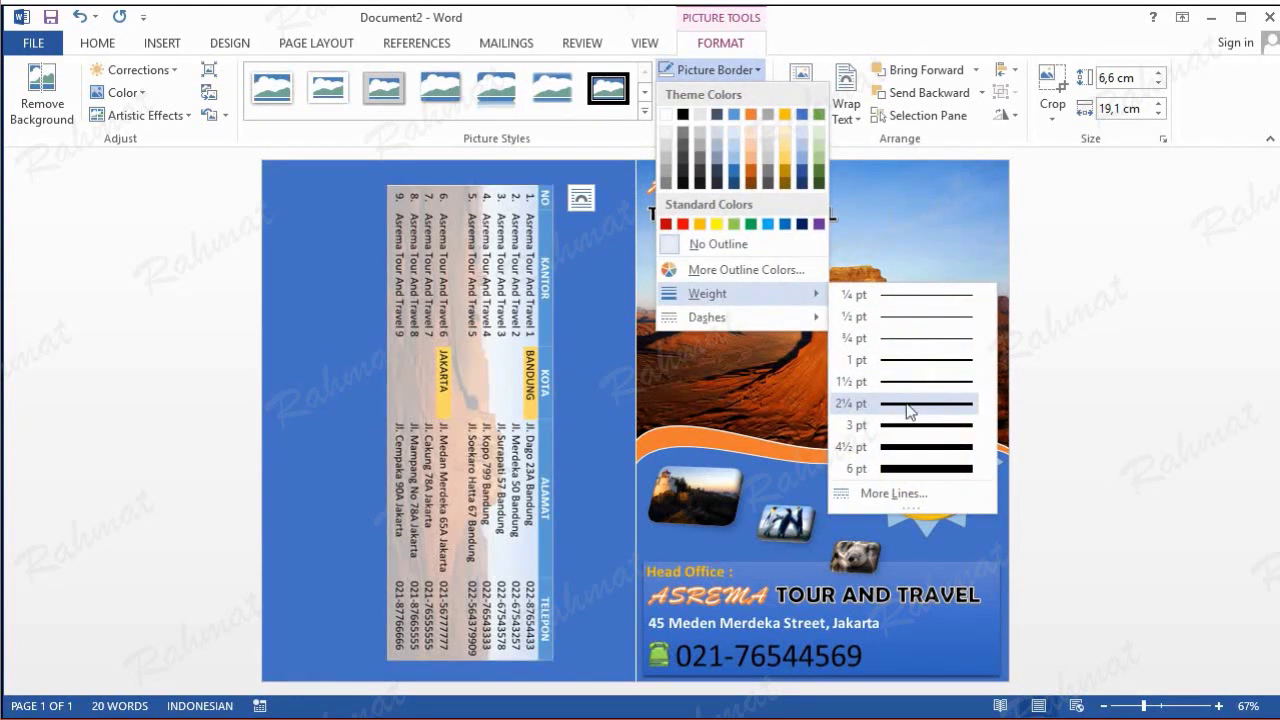
left_click(908, 405)
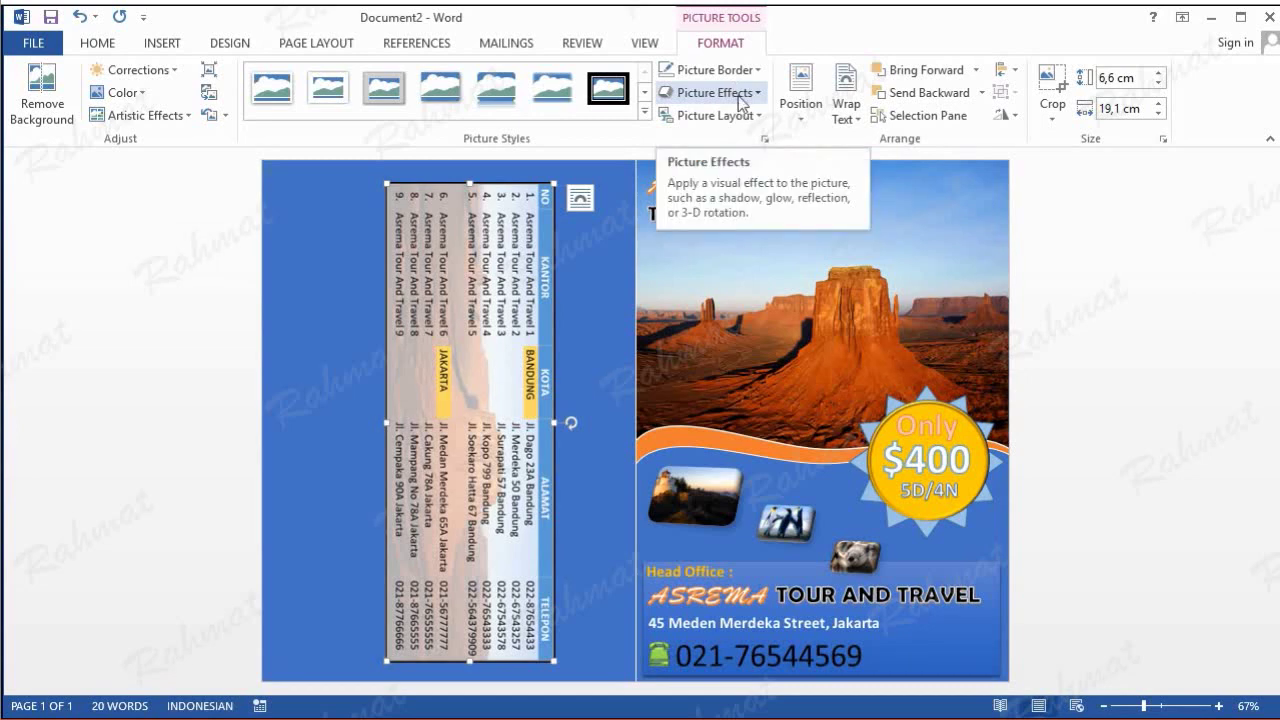
left_click(664, 69)
left_click(671, 122)
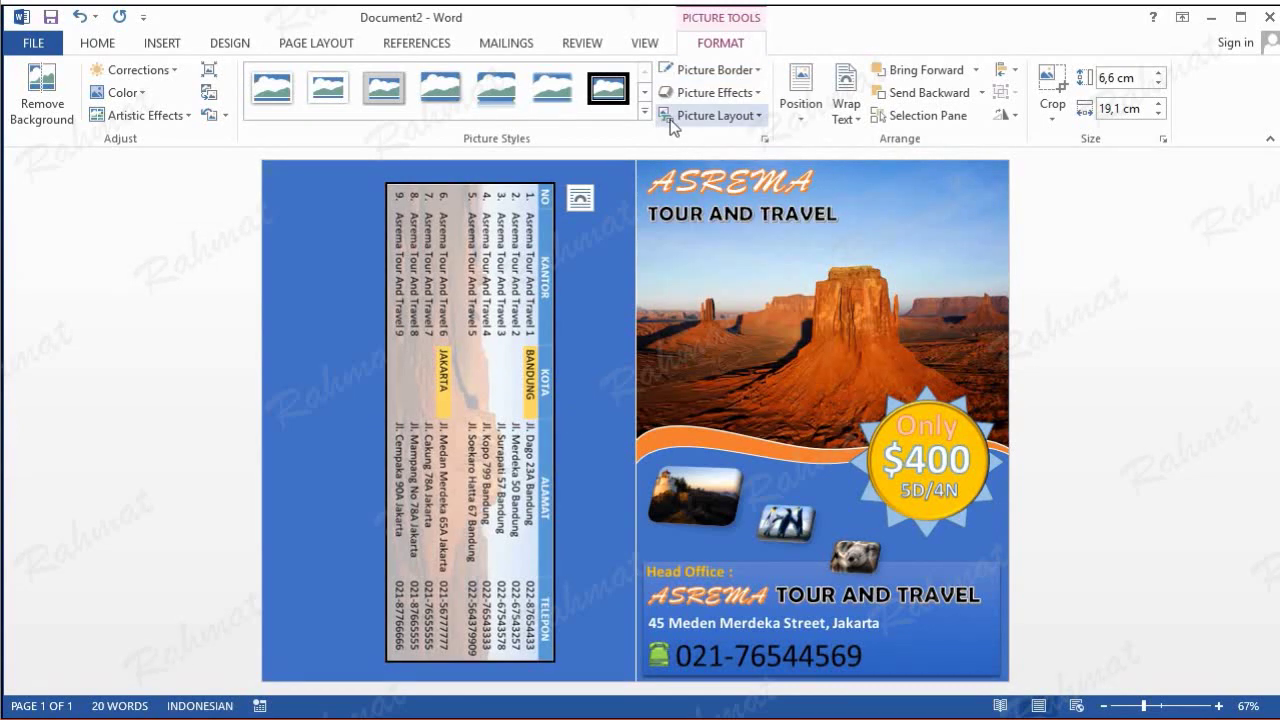
left_click(1108, 334)
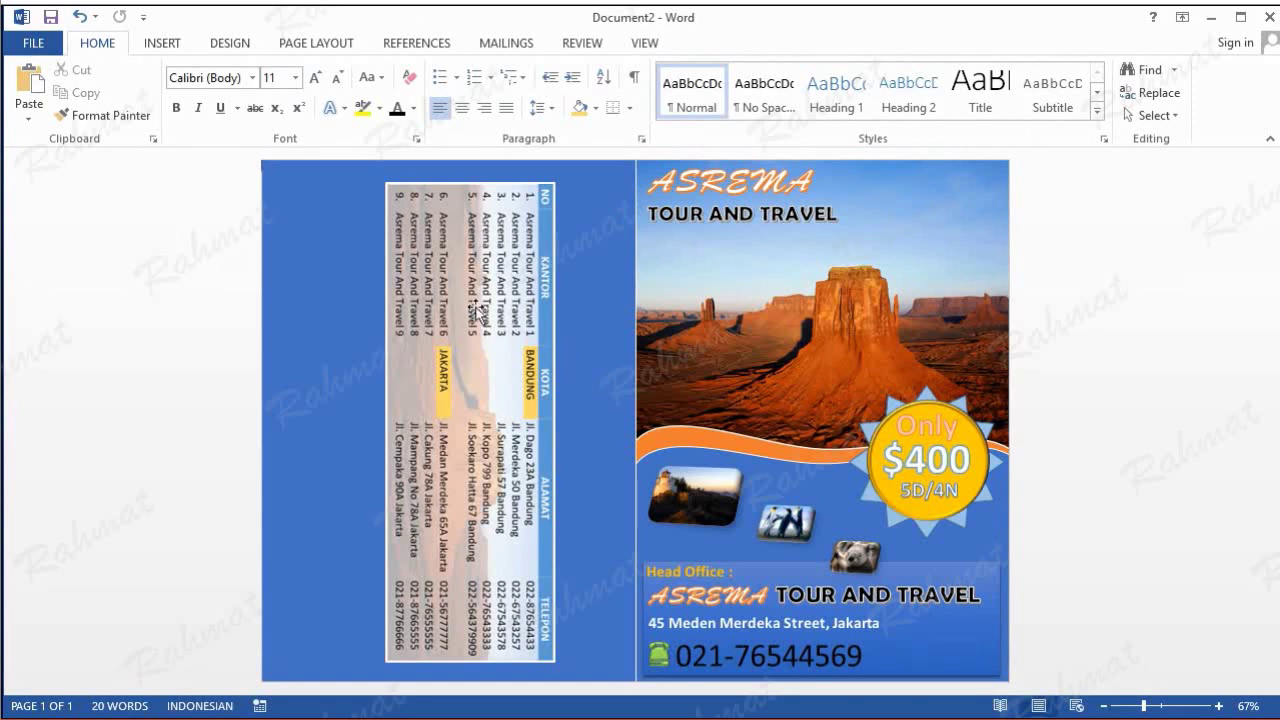
left_click(152, 45)
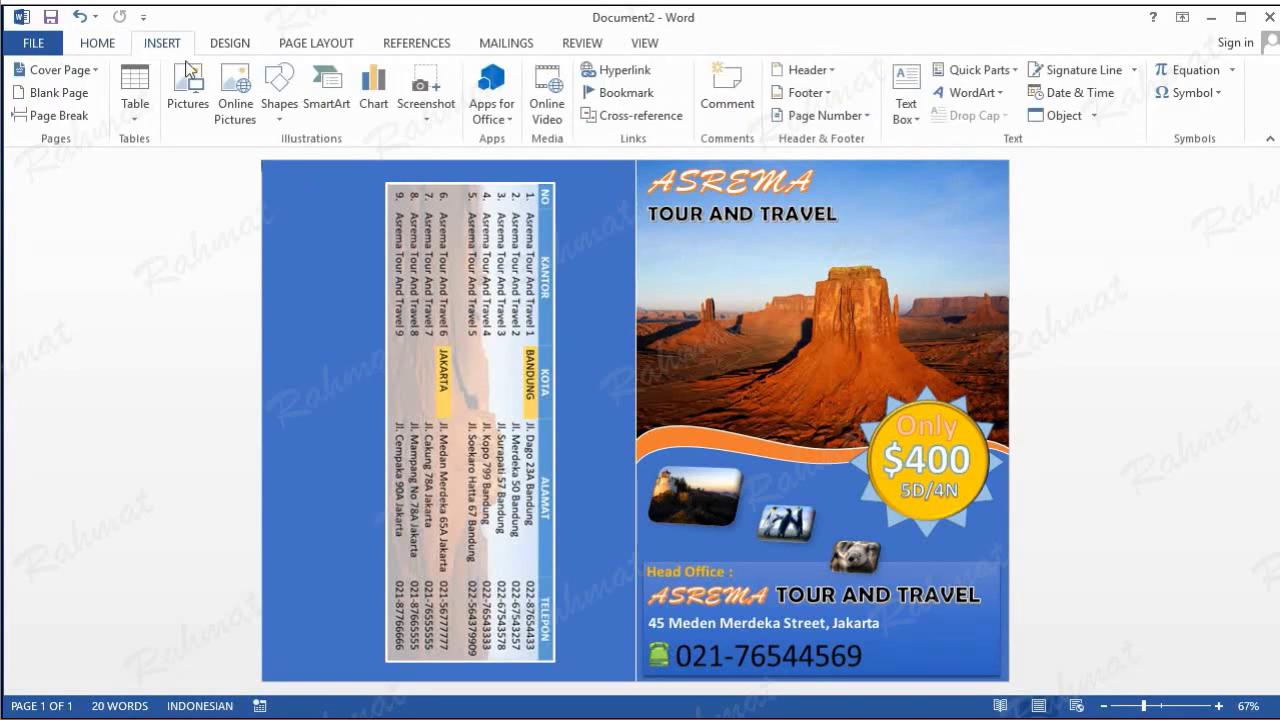
left_click(1000, 93)
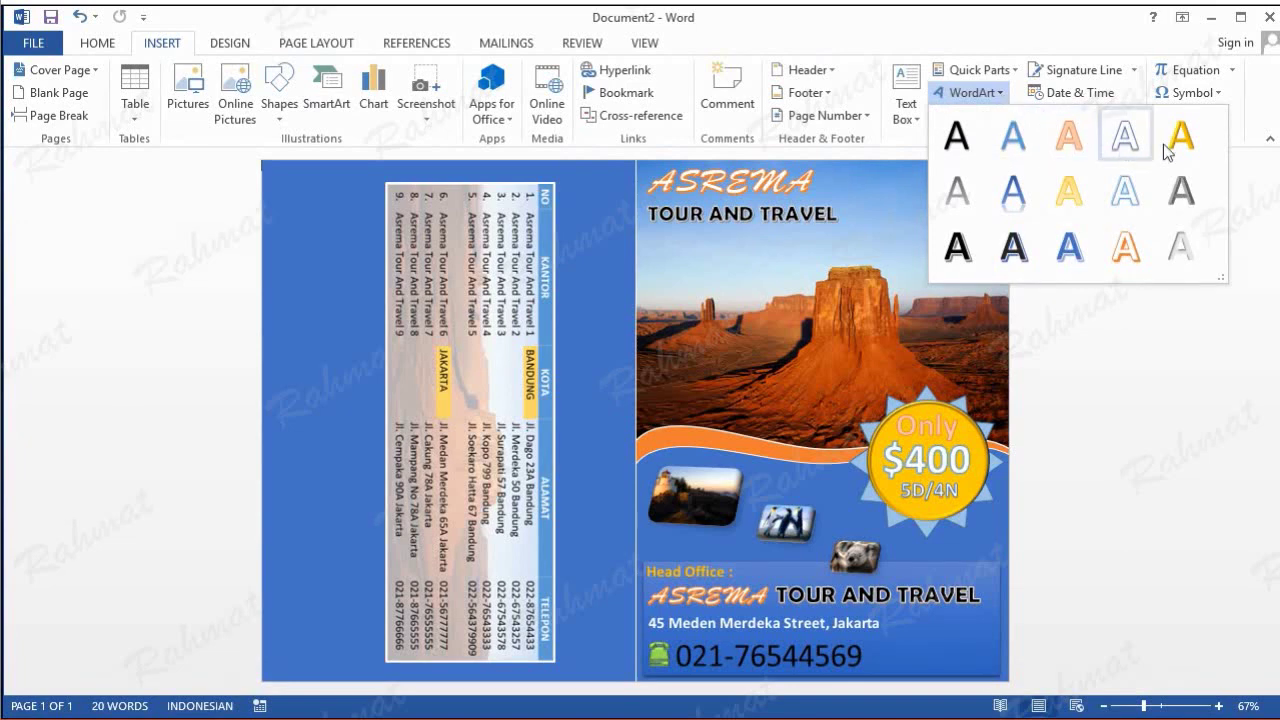
Step: Insert an orange WordArt box and type 'Address Of PT. ASREMA TOUR AND TRAVEL'
key("ctrl+v")
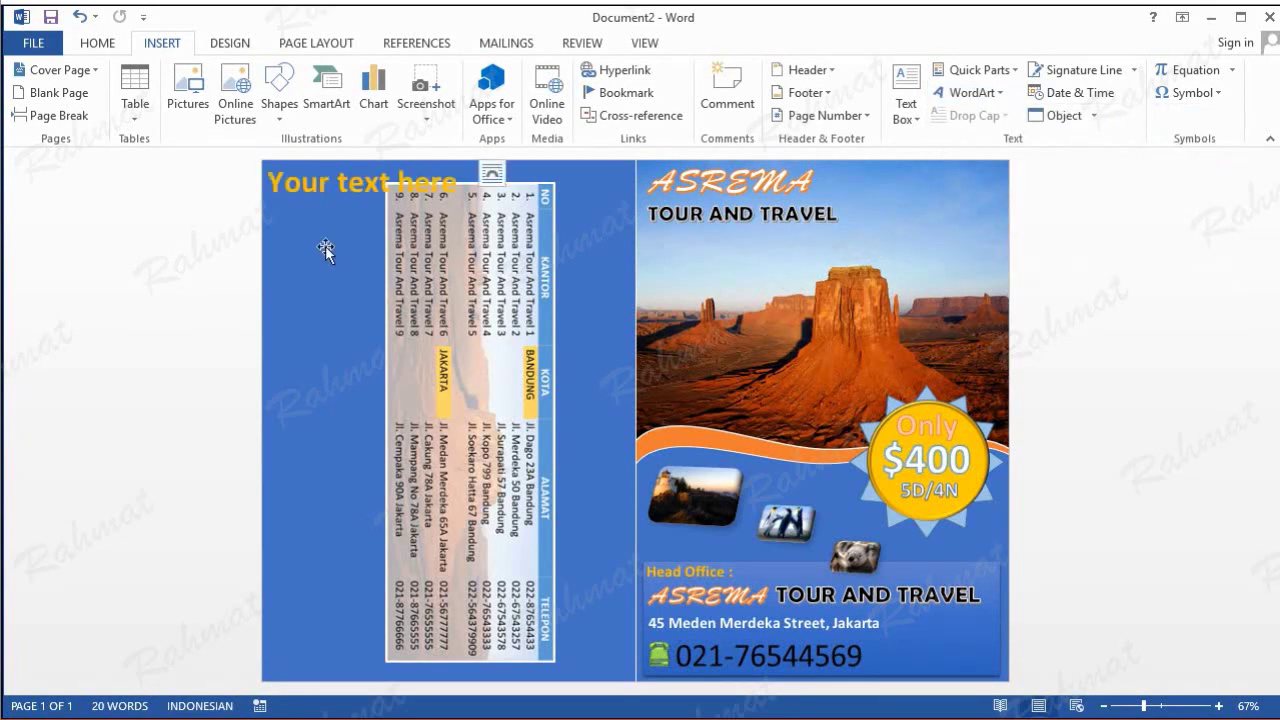
left_click(323, 237)
key("Delete")
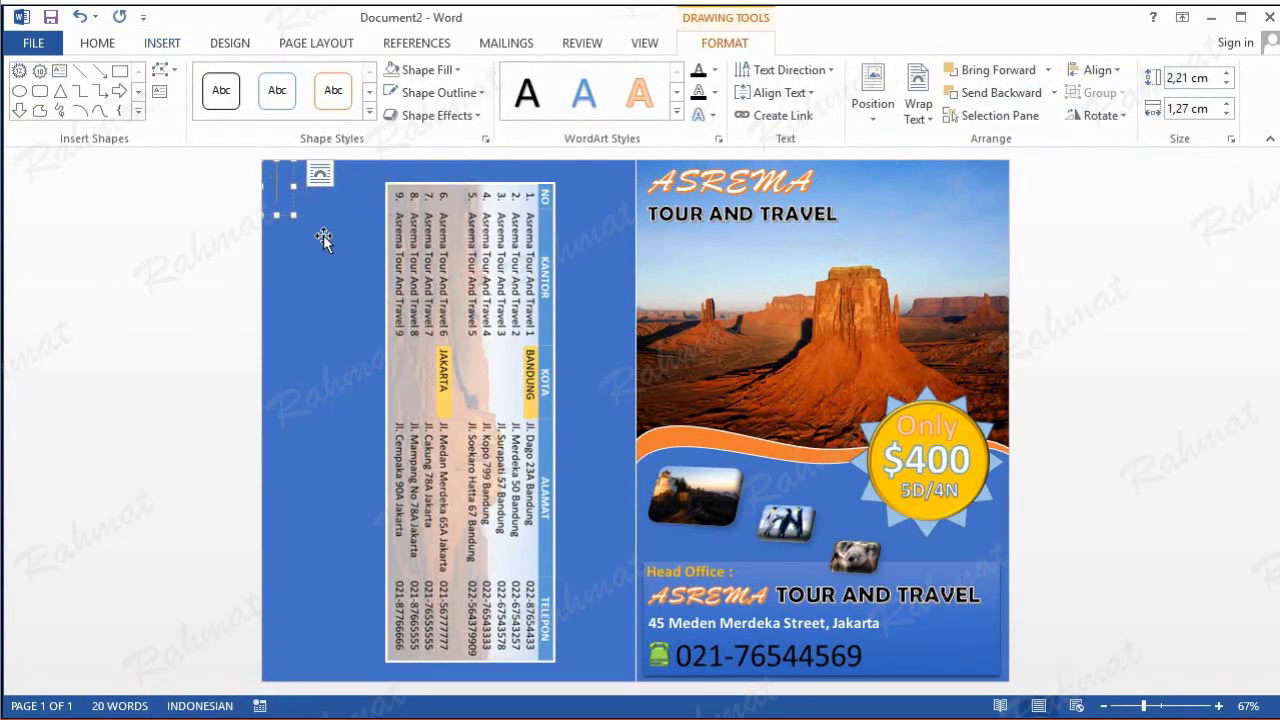
type("aD")
key("BackSpace")
key("BackSpace")
type("A")
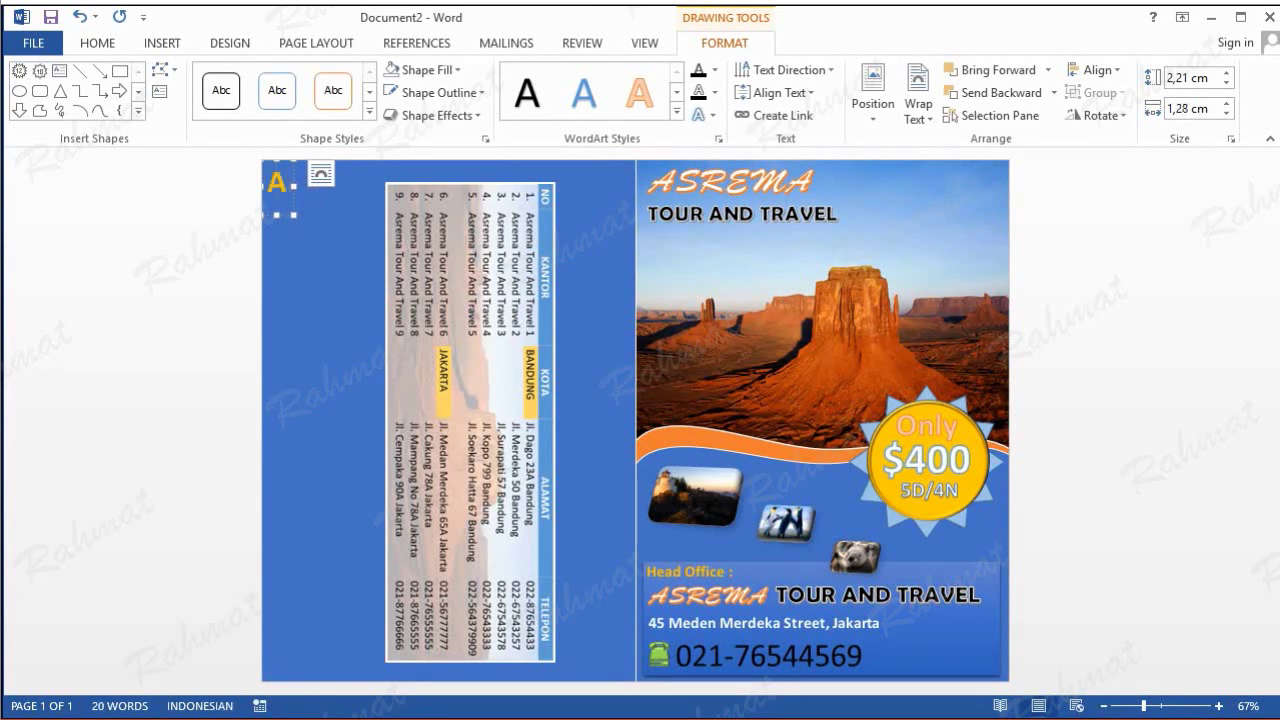
type("dress")
key("BackSpace")
key("BackSpace")
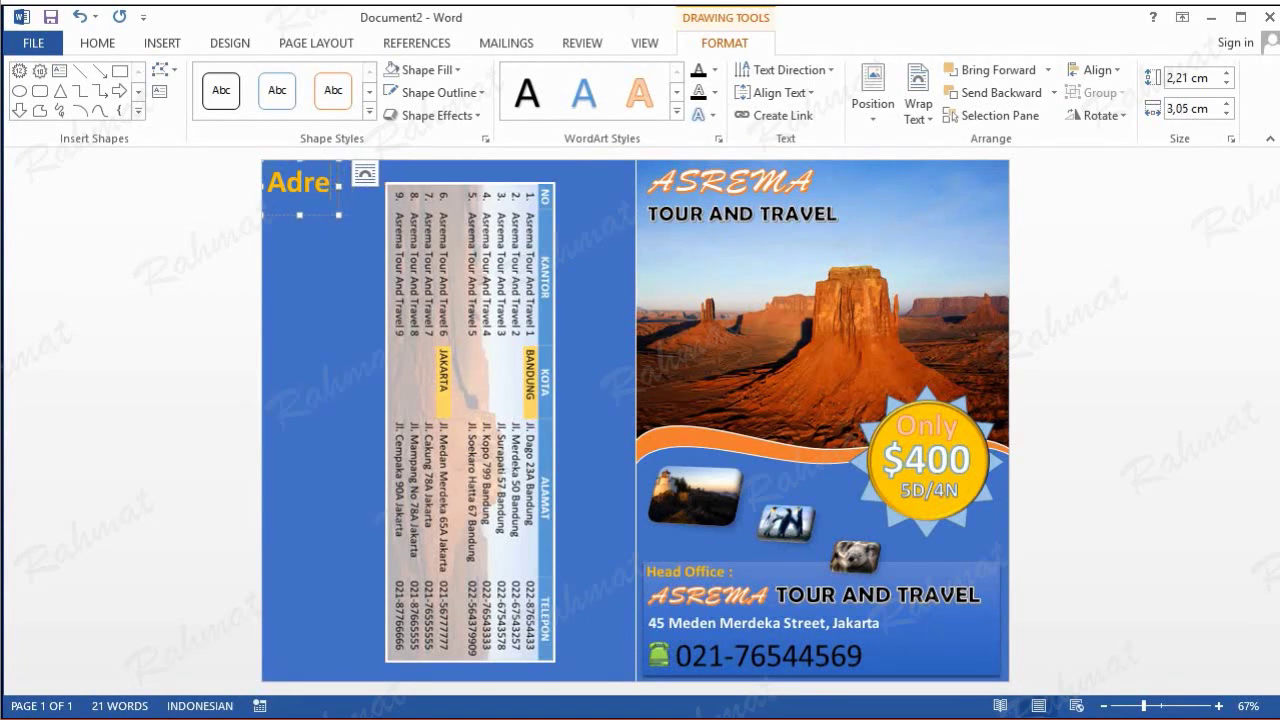
key("BackSpace")
key("BackSpace")
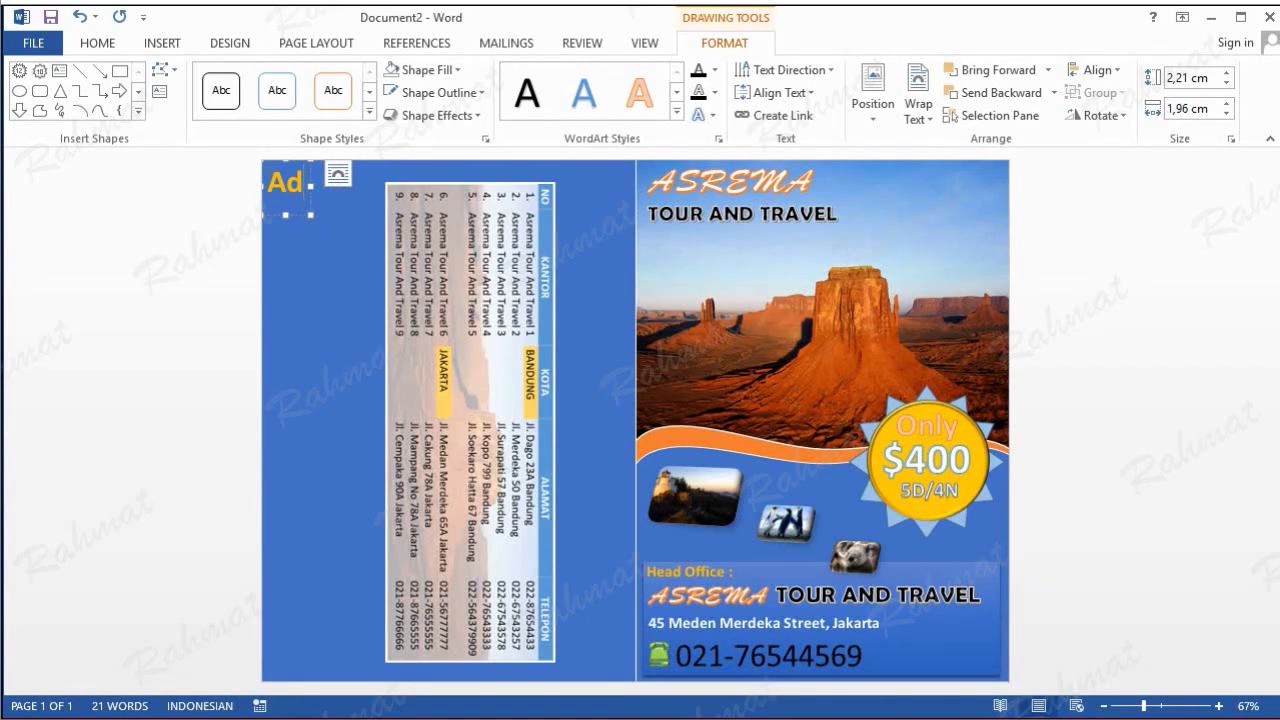
type("dress")
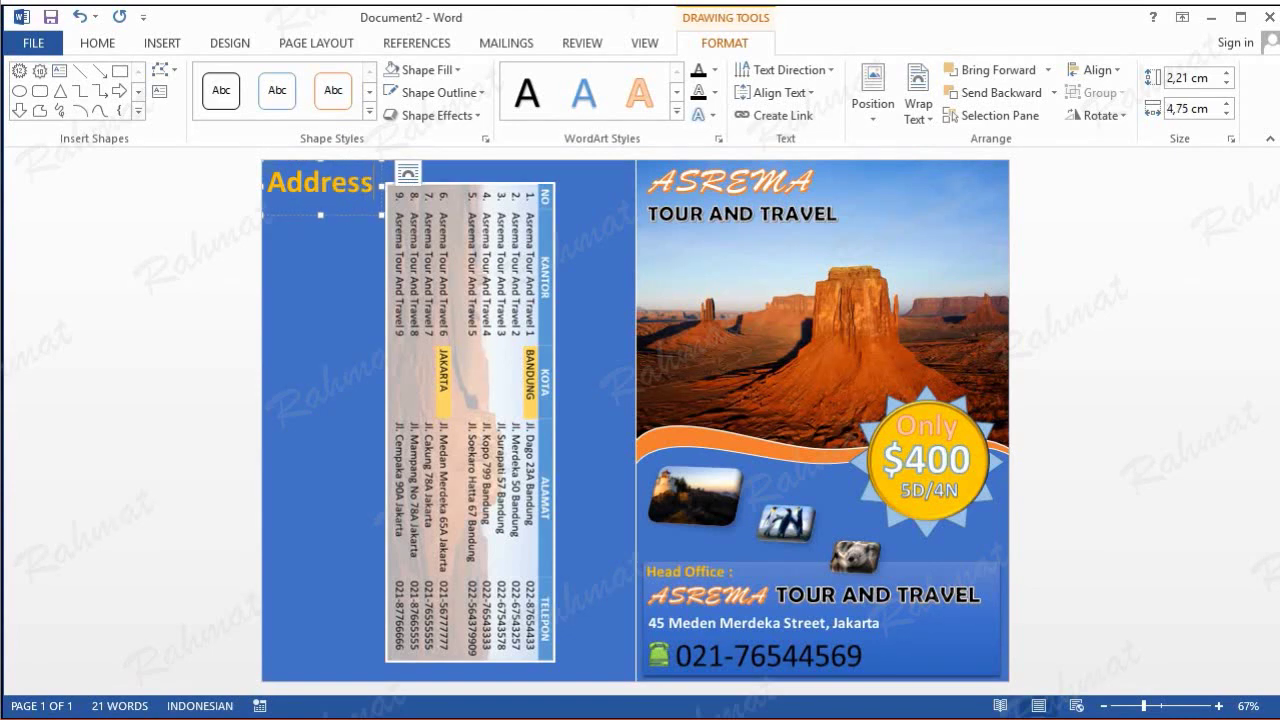
type(" O")
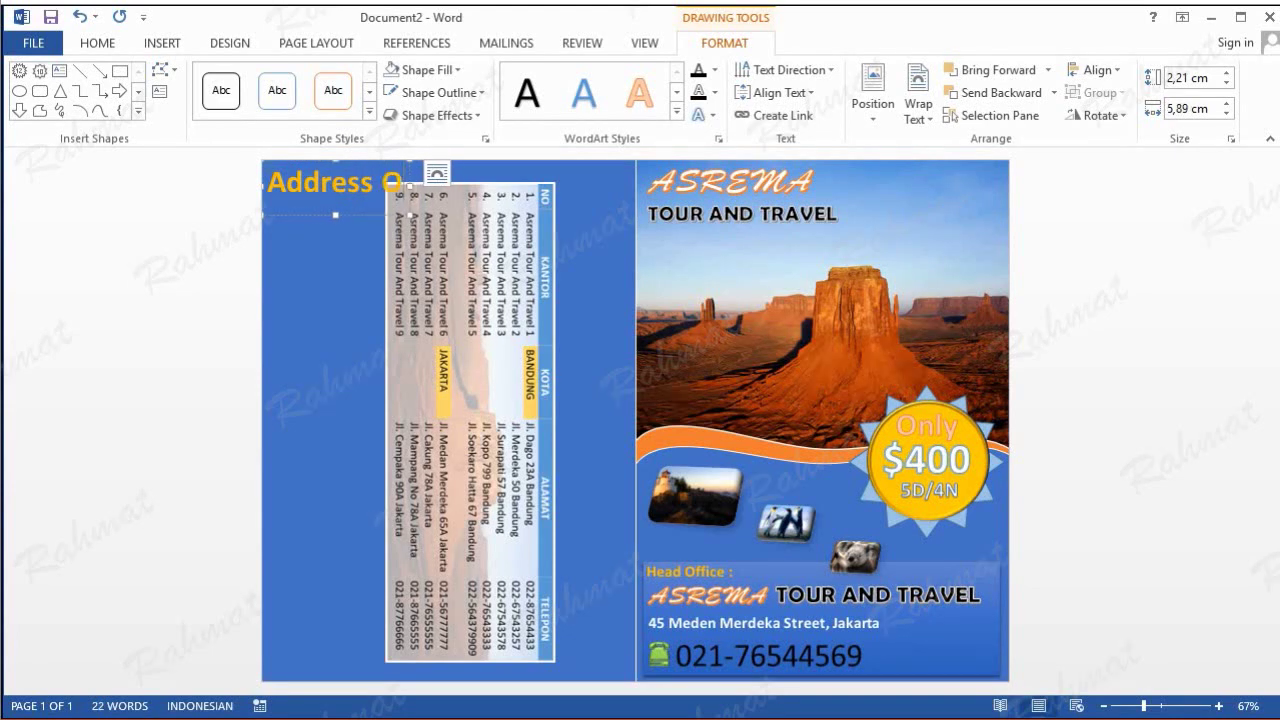
type("f")
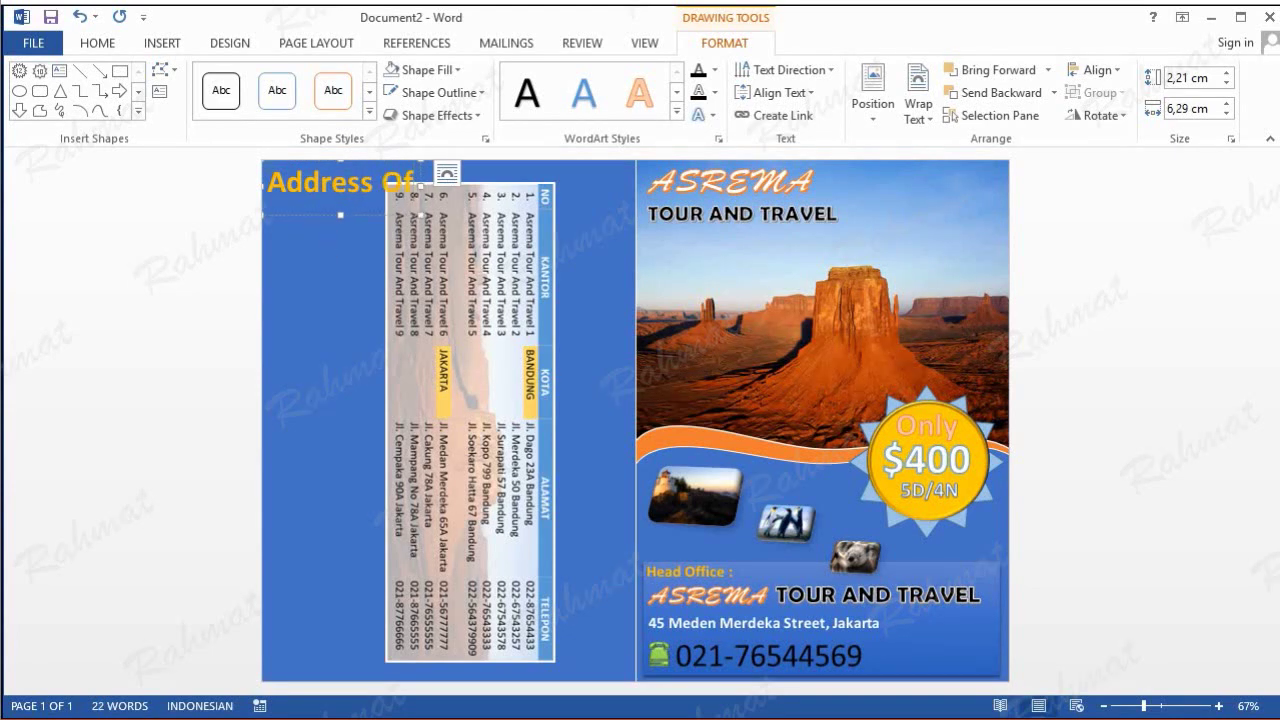
type(" PT")
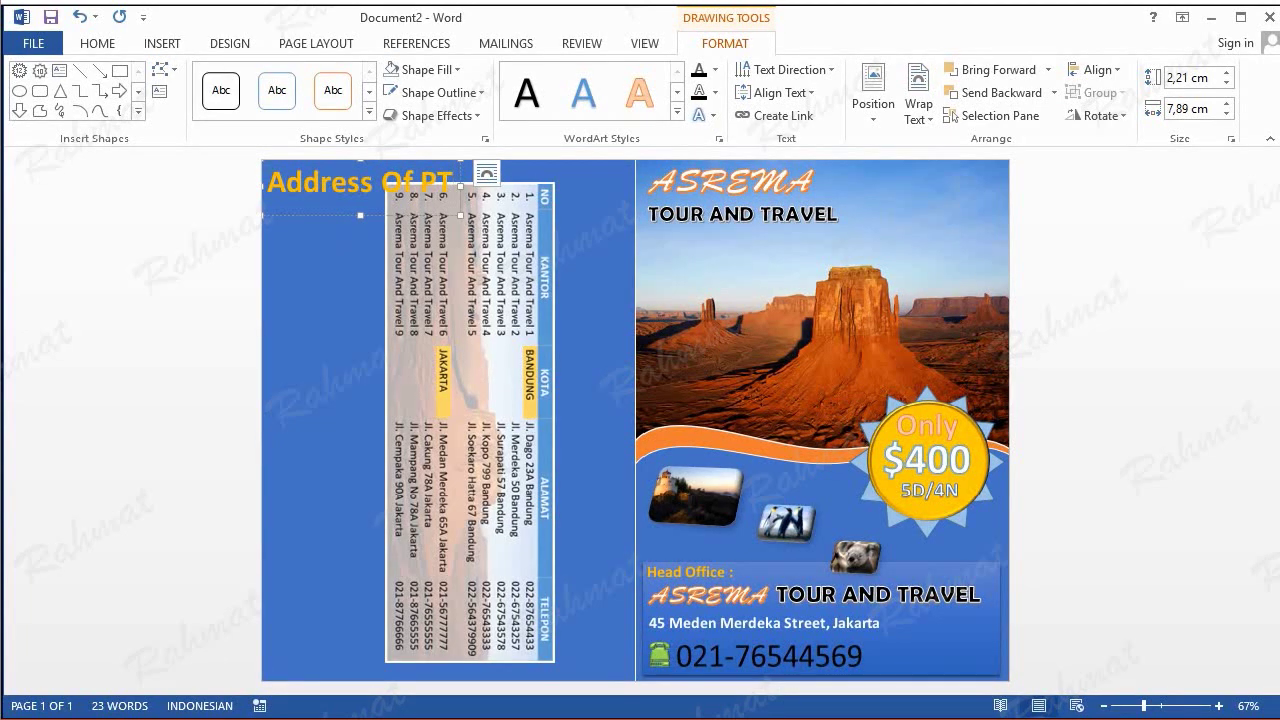
type(".")
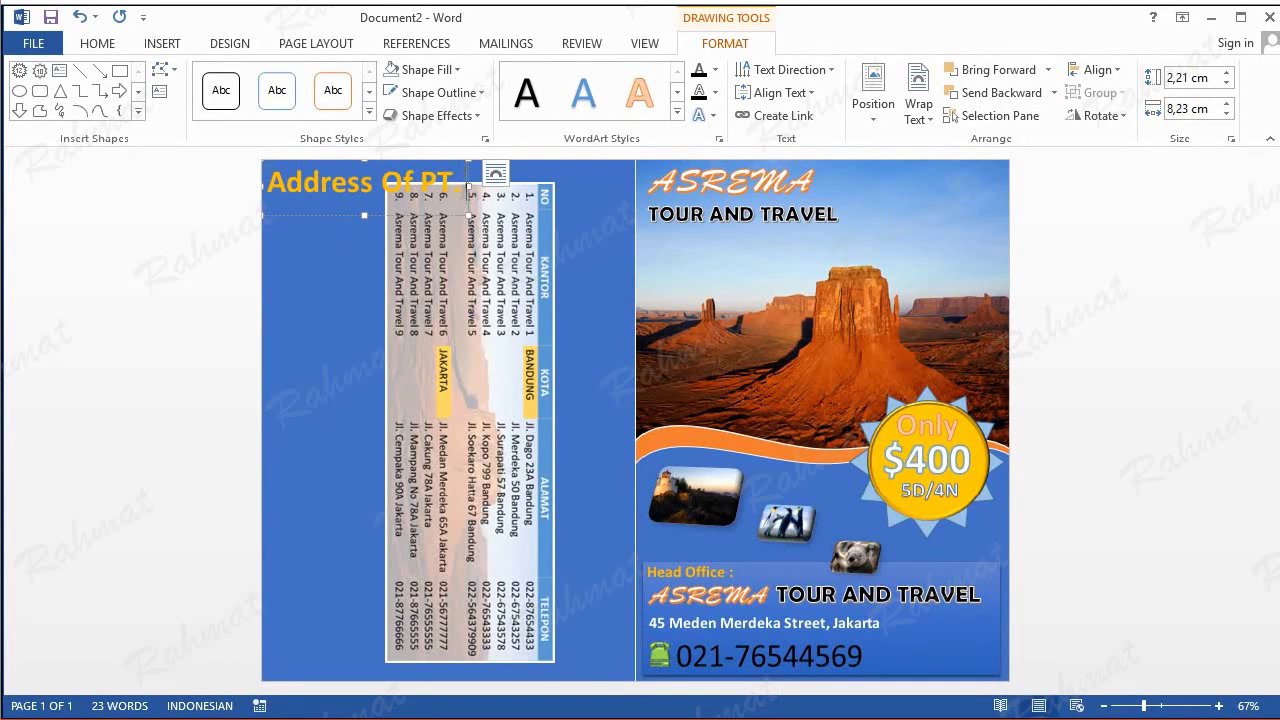
type(" A")
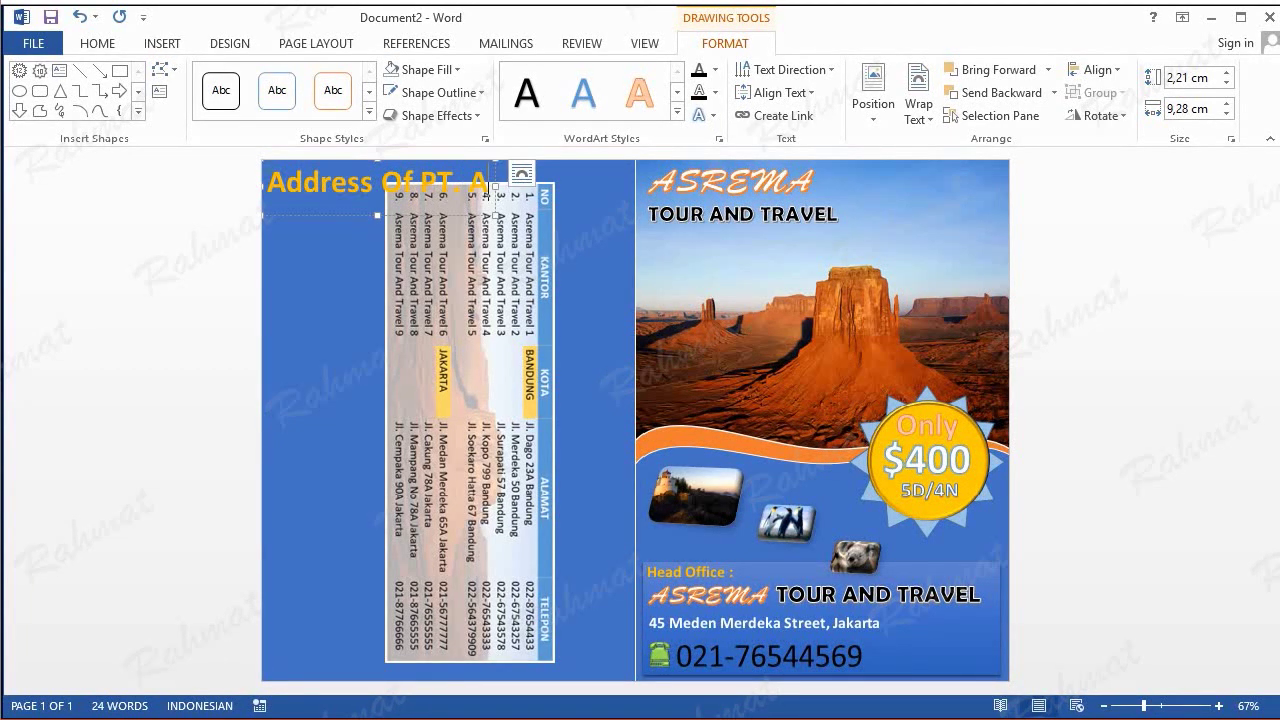
type("SREMA")
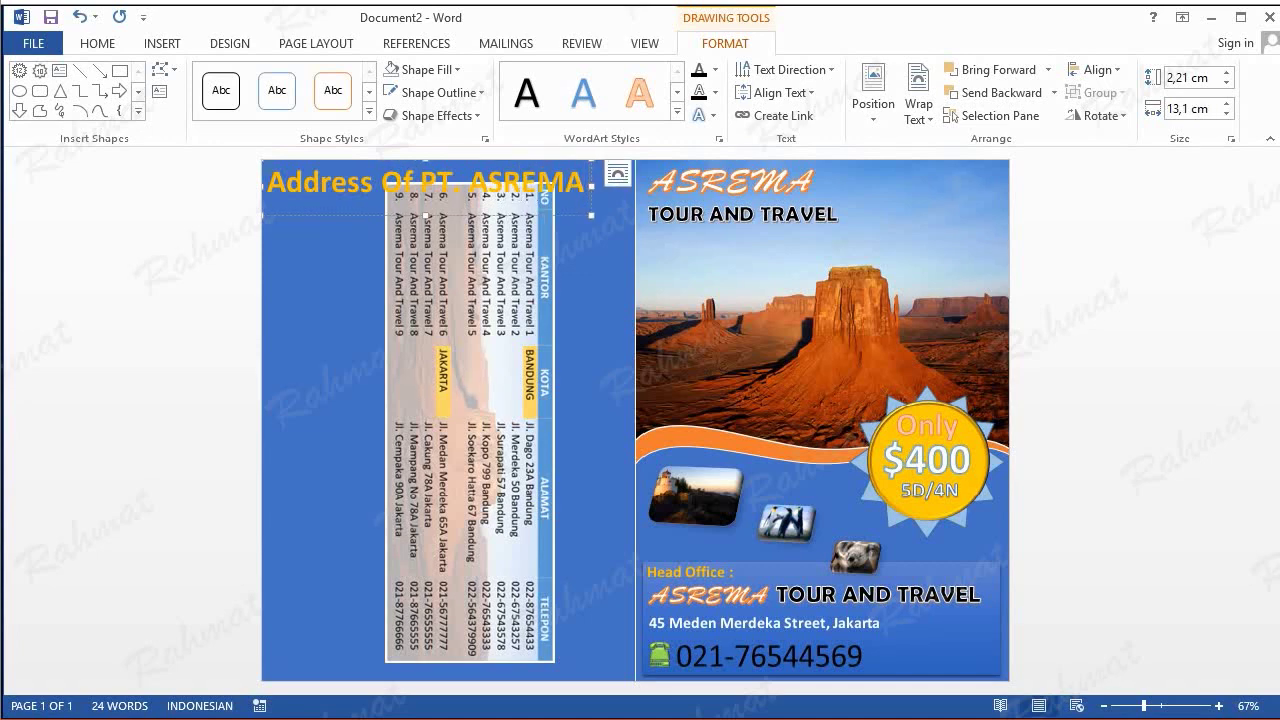
type(" TOUR")
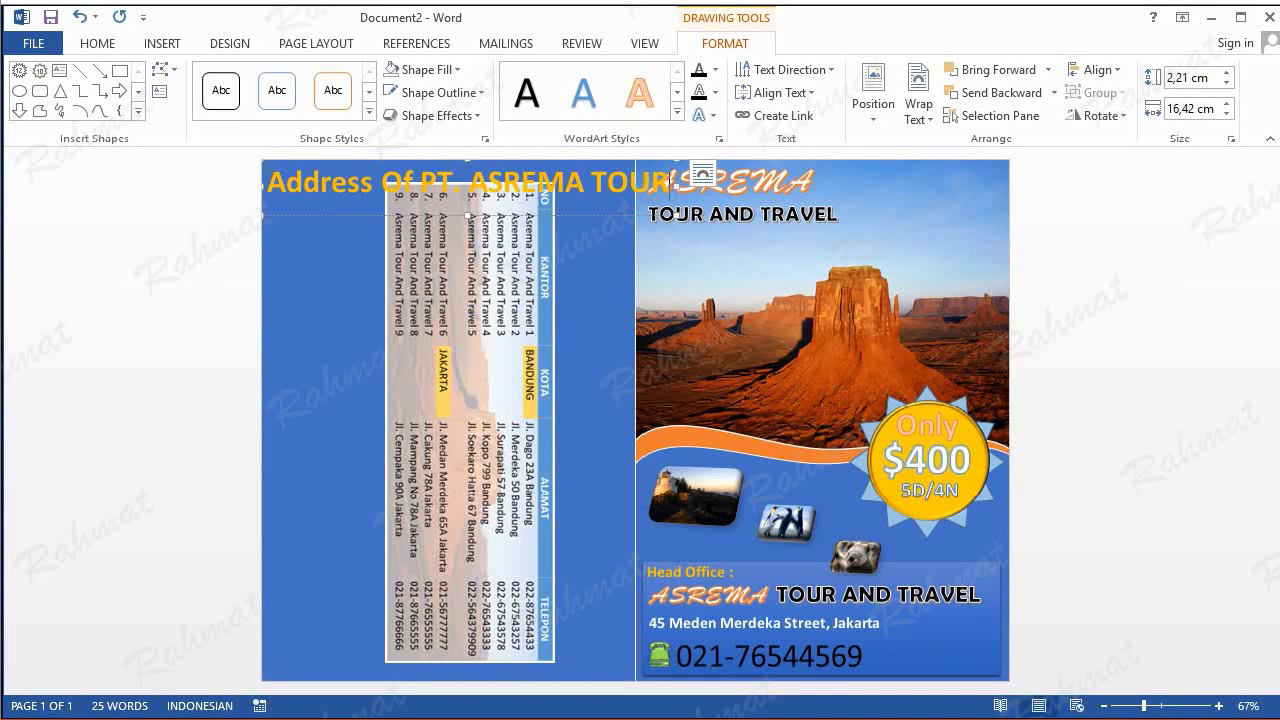
type(" AND")
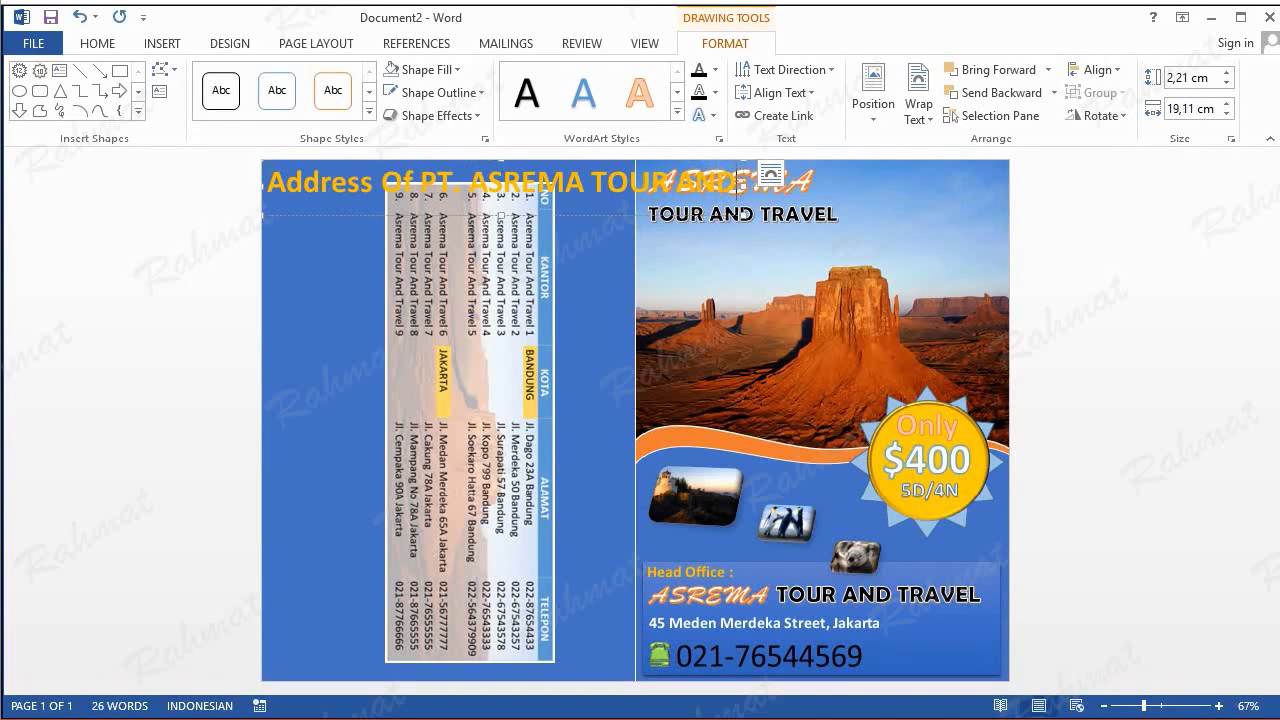
type(" TRAVEL")
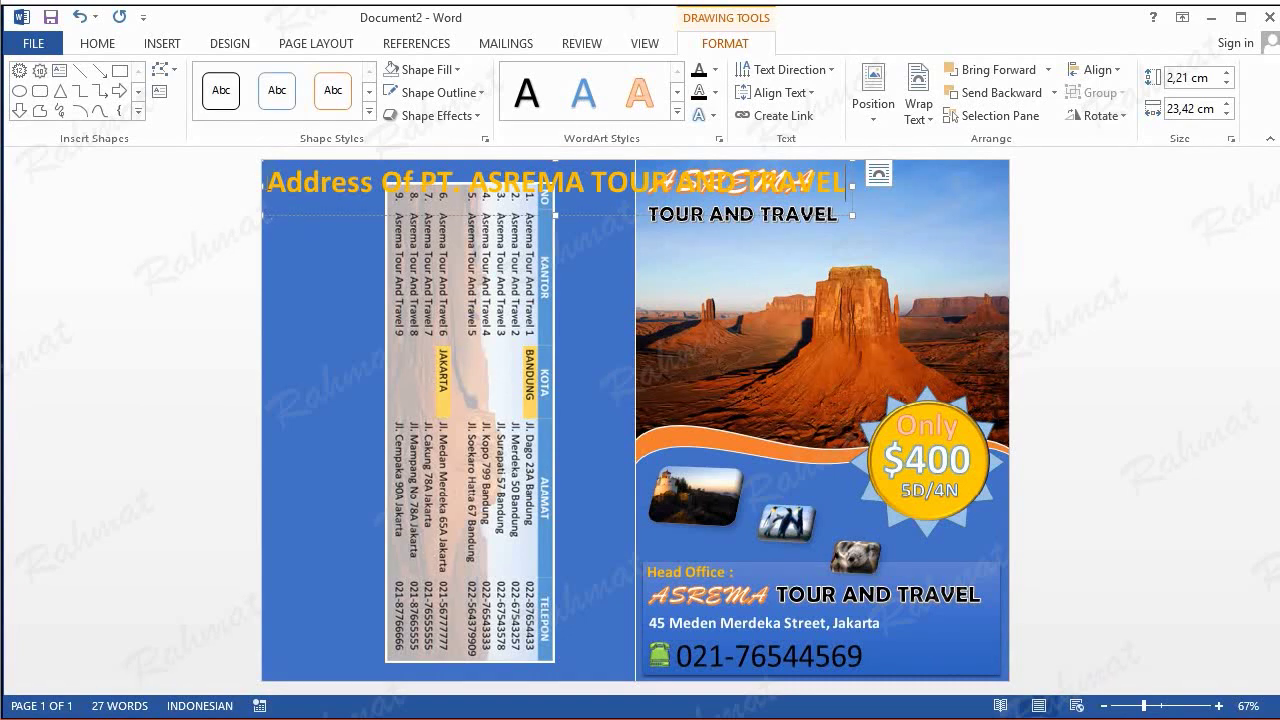
Step: Set the address heading text to 22 pt
left_click_drag(266, 182, 921, 188)
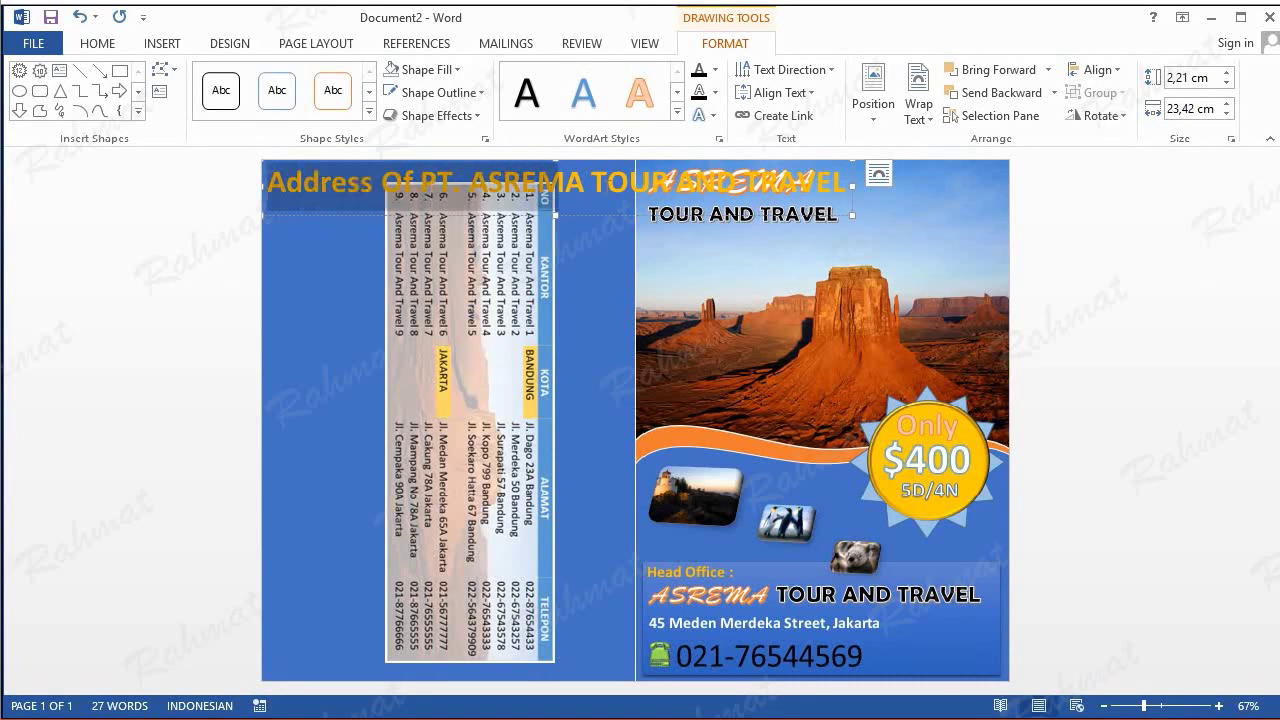
left_click(112, 44)
left_click(295, 77)
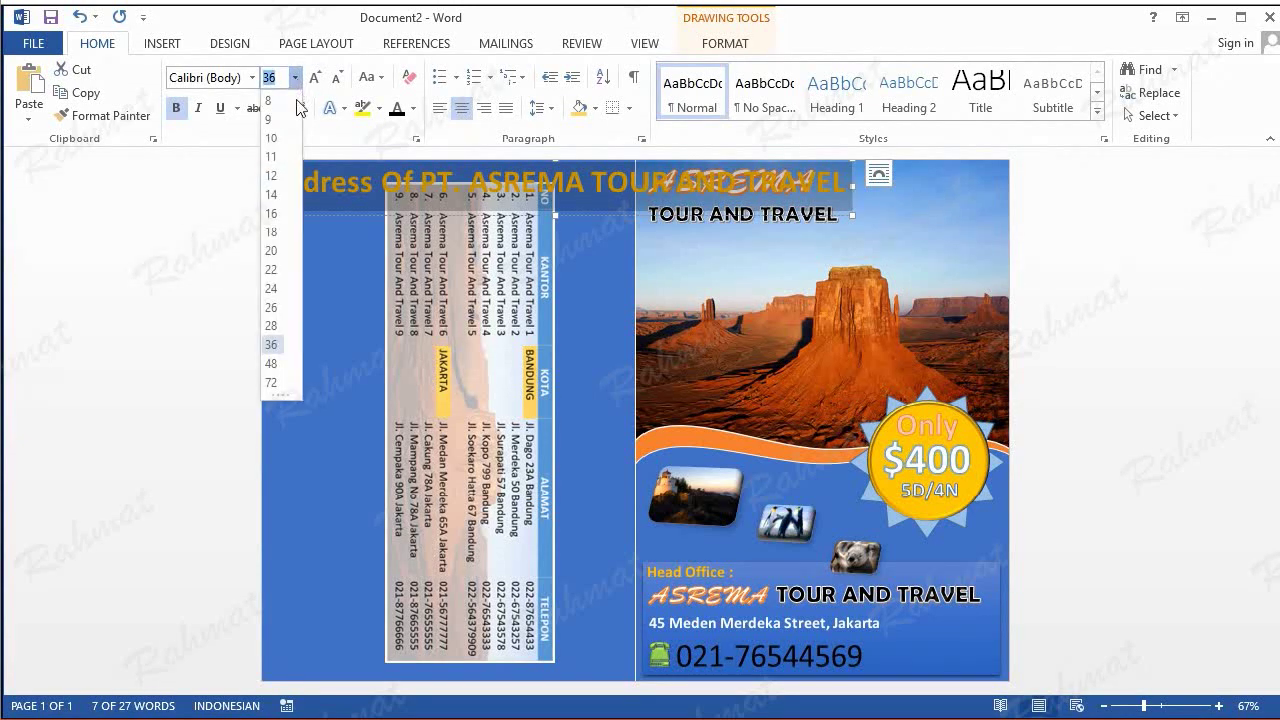
left_click(272, 269)
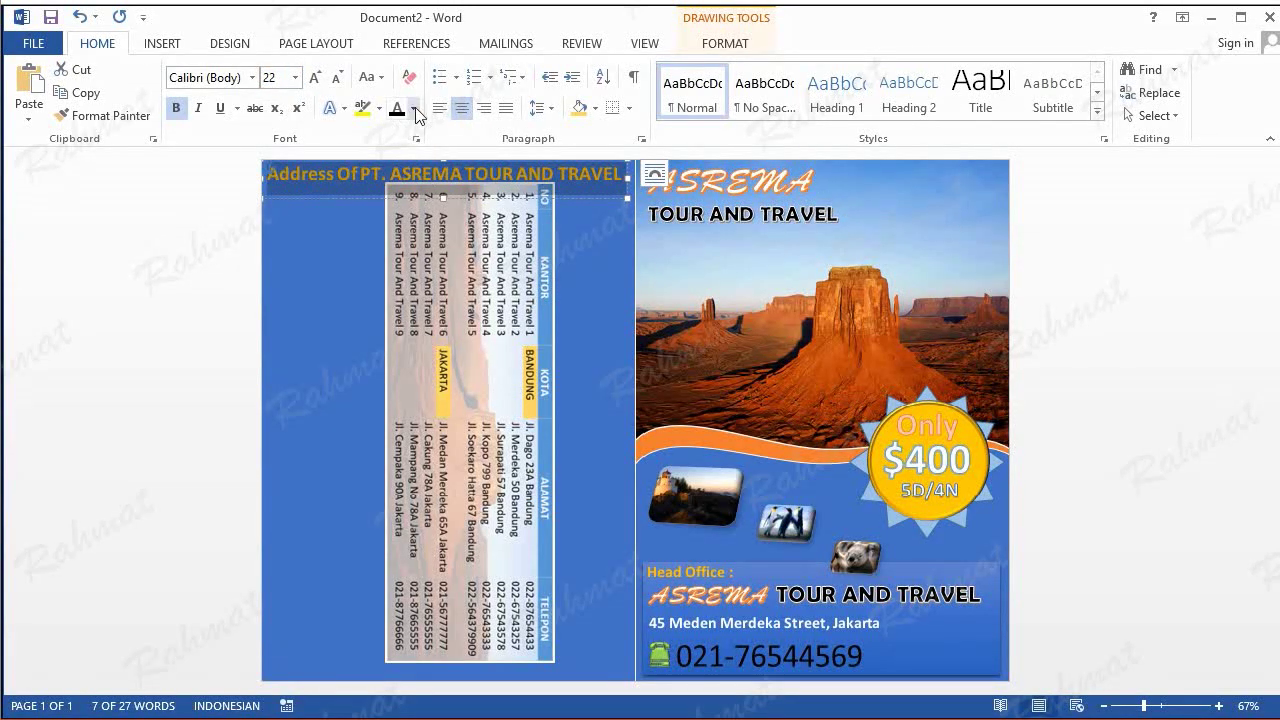
left_click(413, 108)
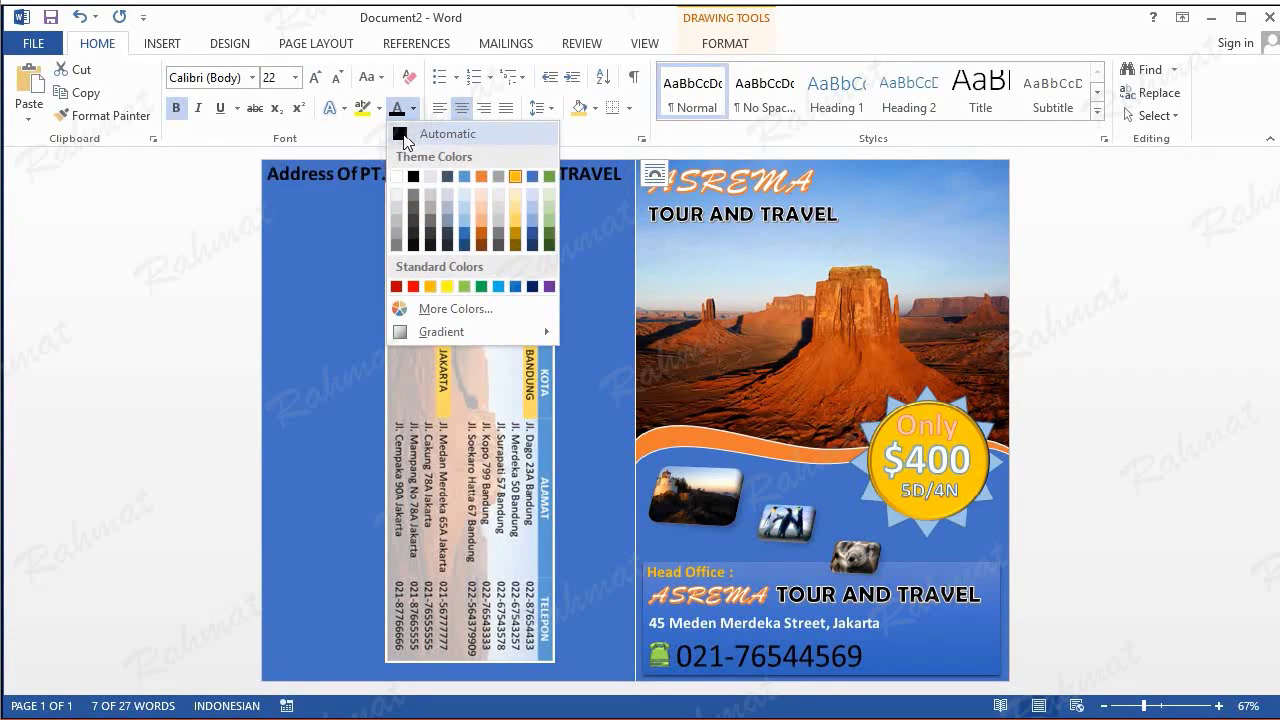
key("Escape")
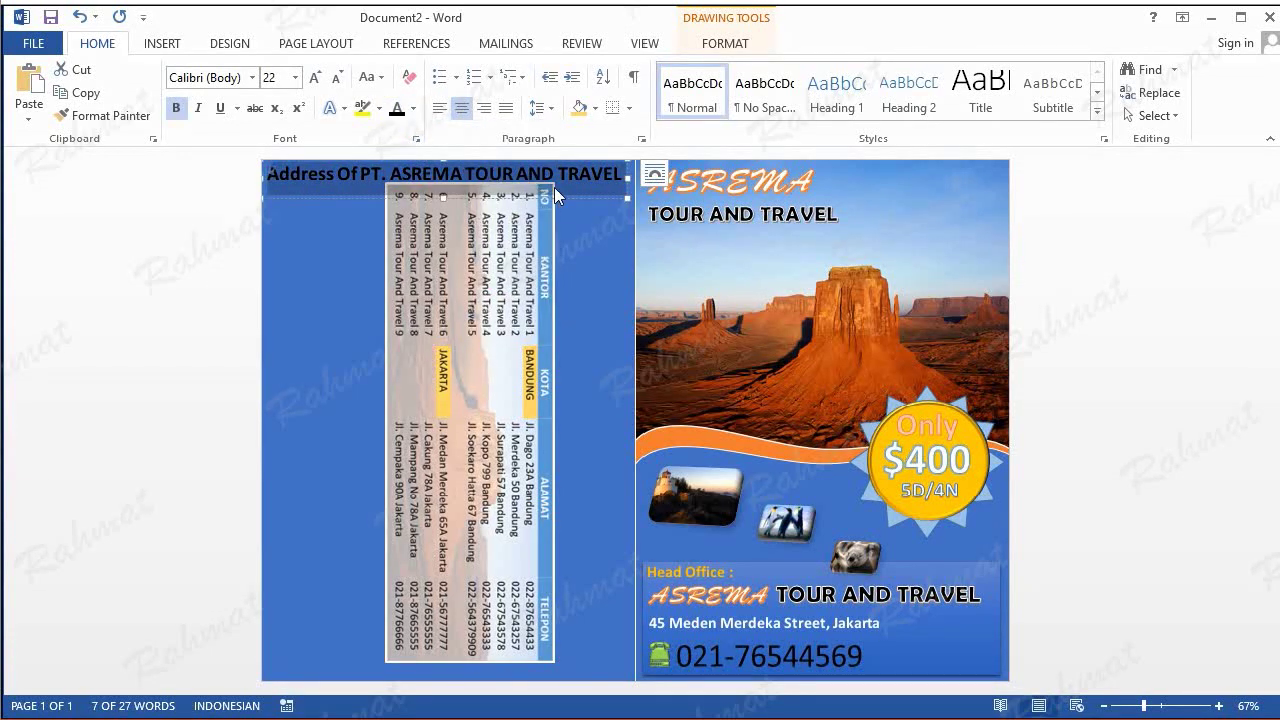
Step: Move the address heading down into the left panel and make its text white
left_click_drag(555, 198, 587, 349)
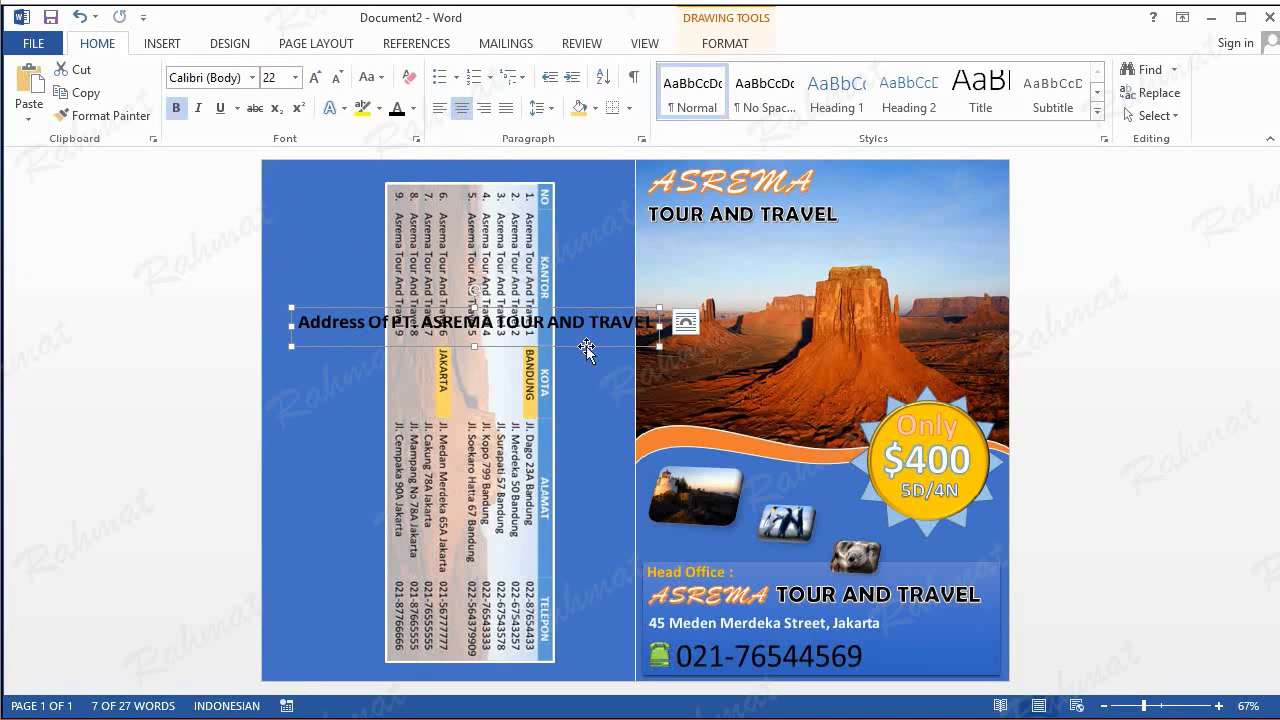
triple_click(610, 322)
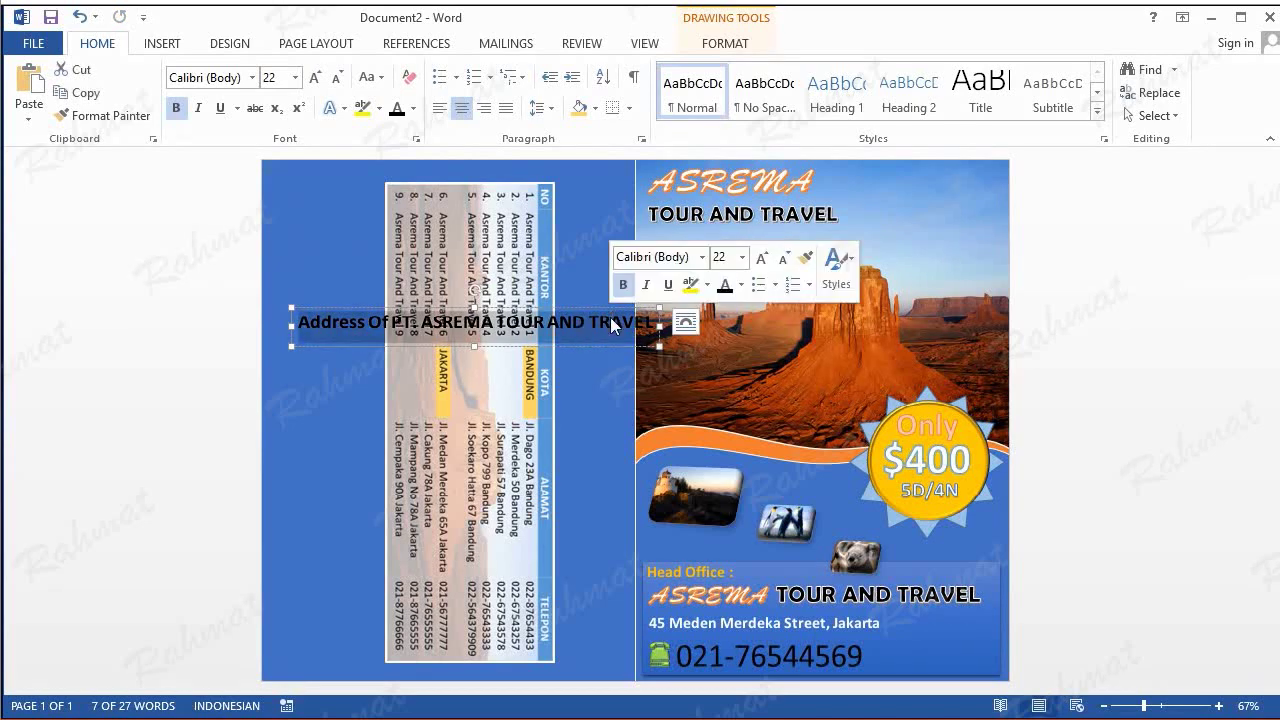
left_click(412, 108)
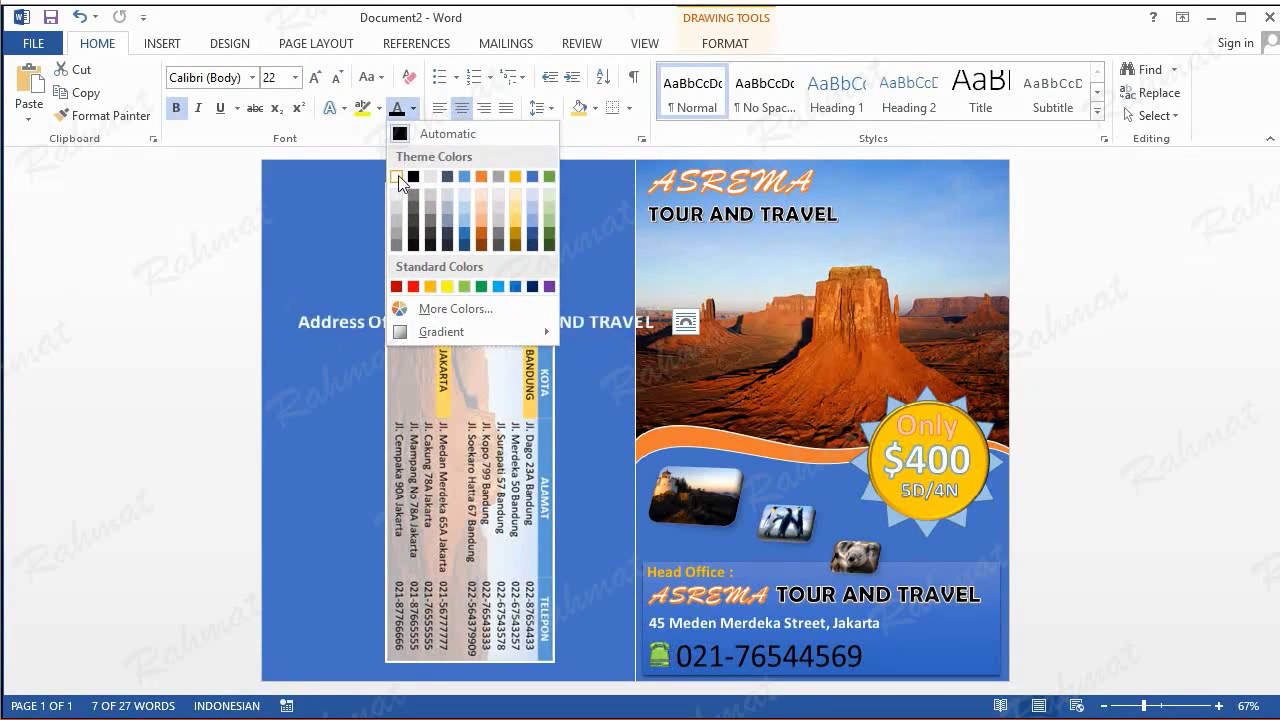
left_click(412, 177)
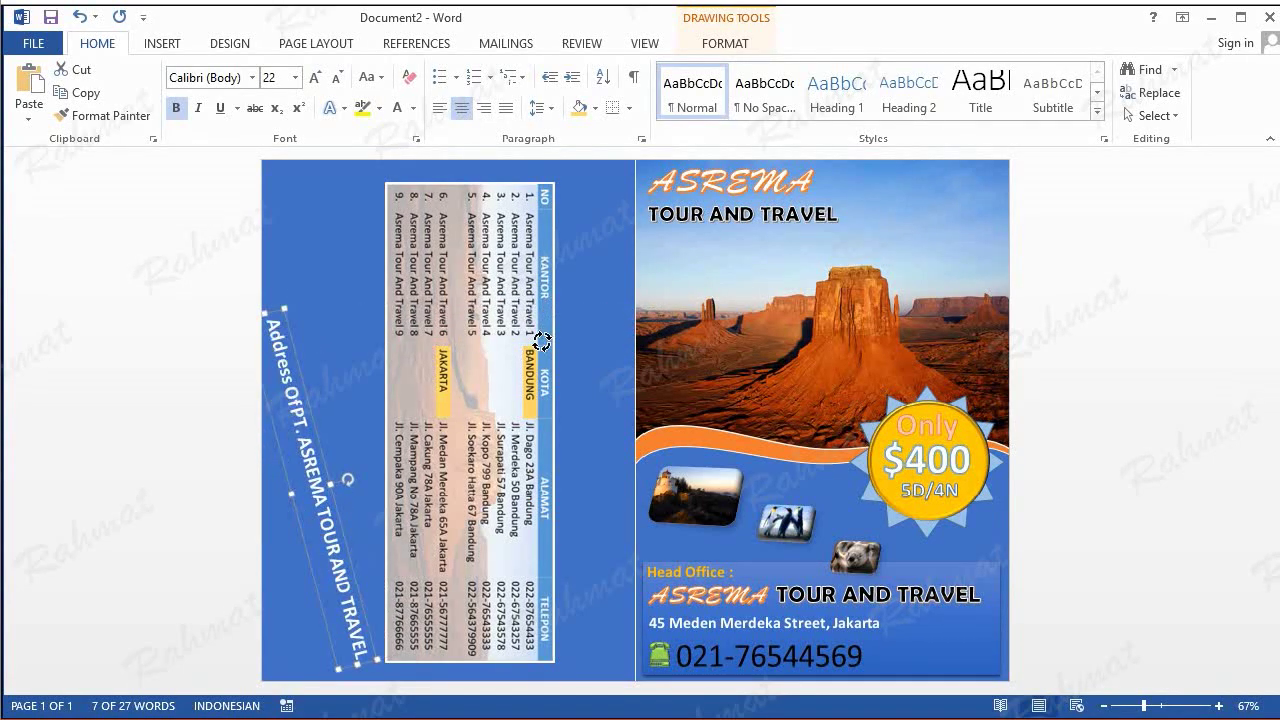
Step: Rotate the address heading 90° and position it just right of the table picture
left_click_drag(478, 293, 535, 332)
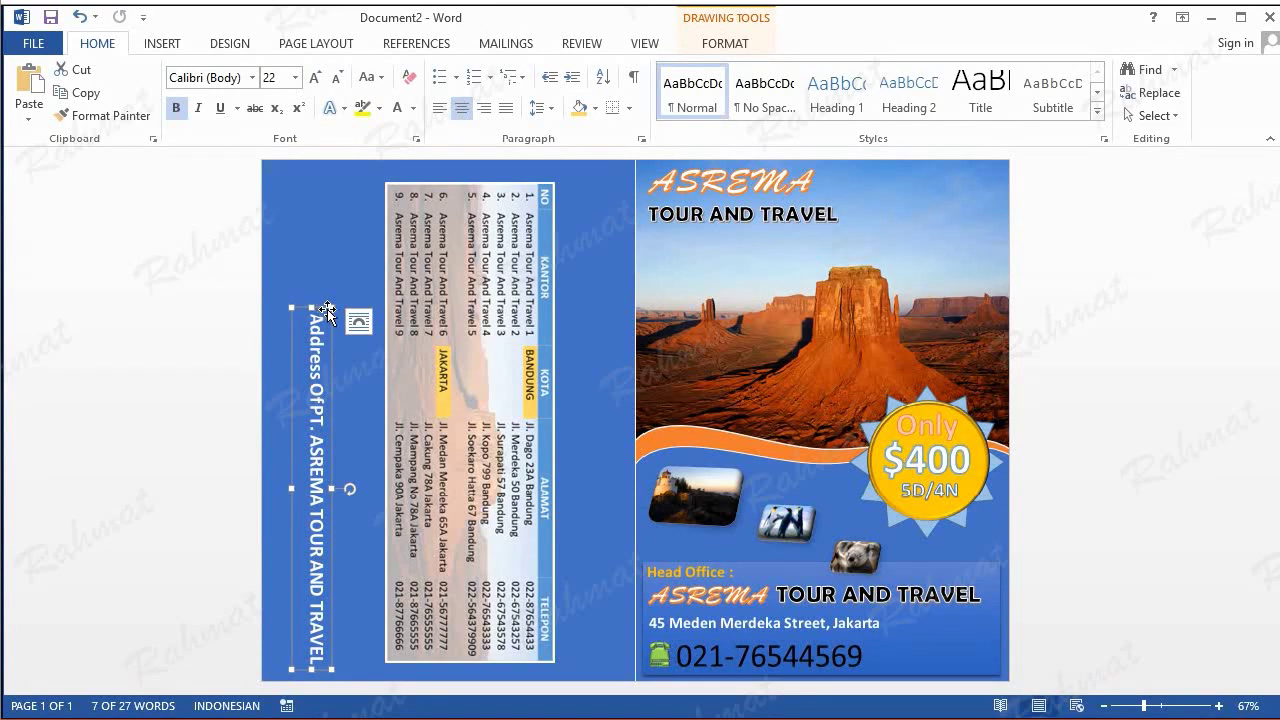
mouse_move(323, 308)
left_mouse_down()
mouse_move(542, 287)
mouse_move(598, 246)
left_mouse_up()
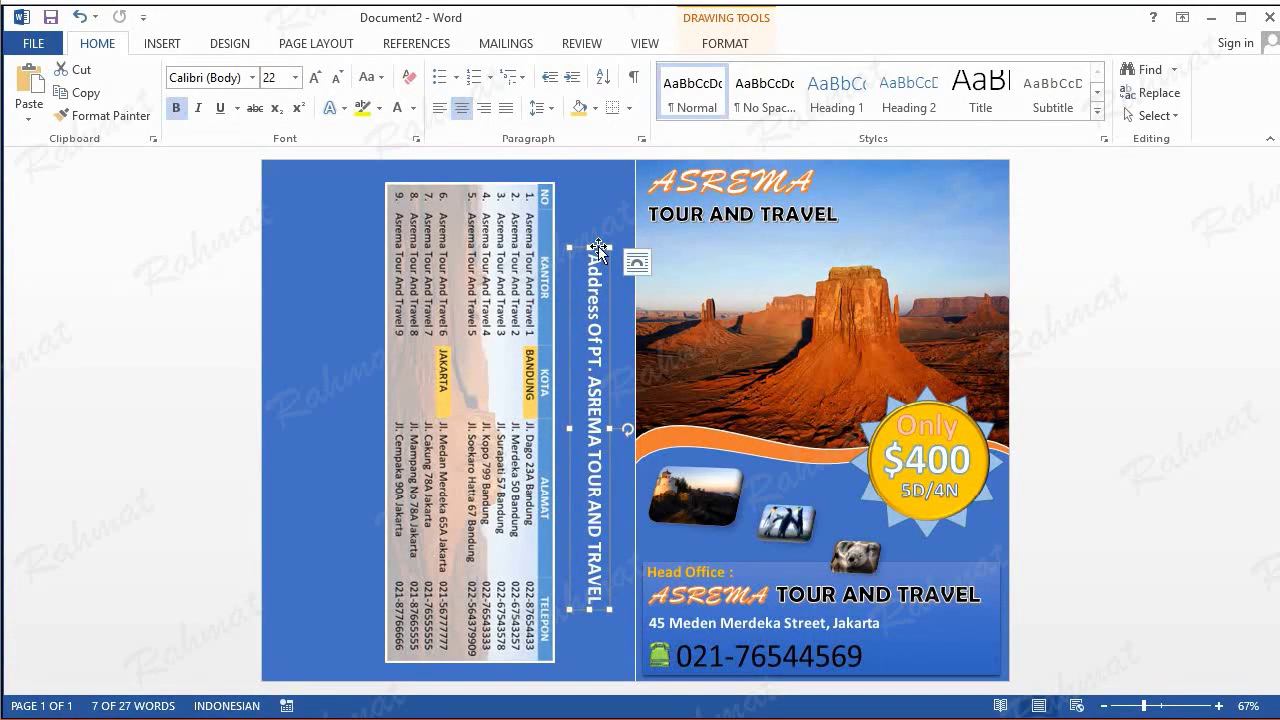
key("ctrl+z")
key("Left")
key("Left")
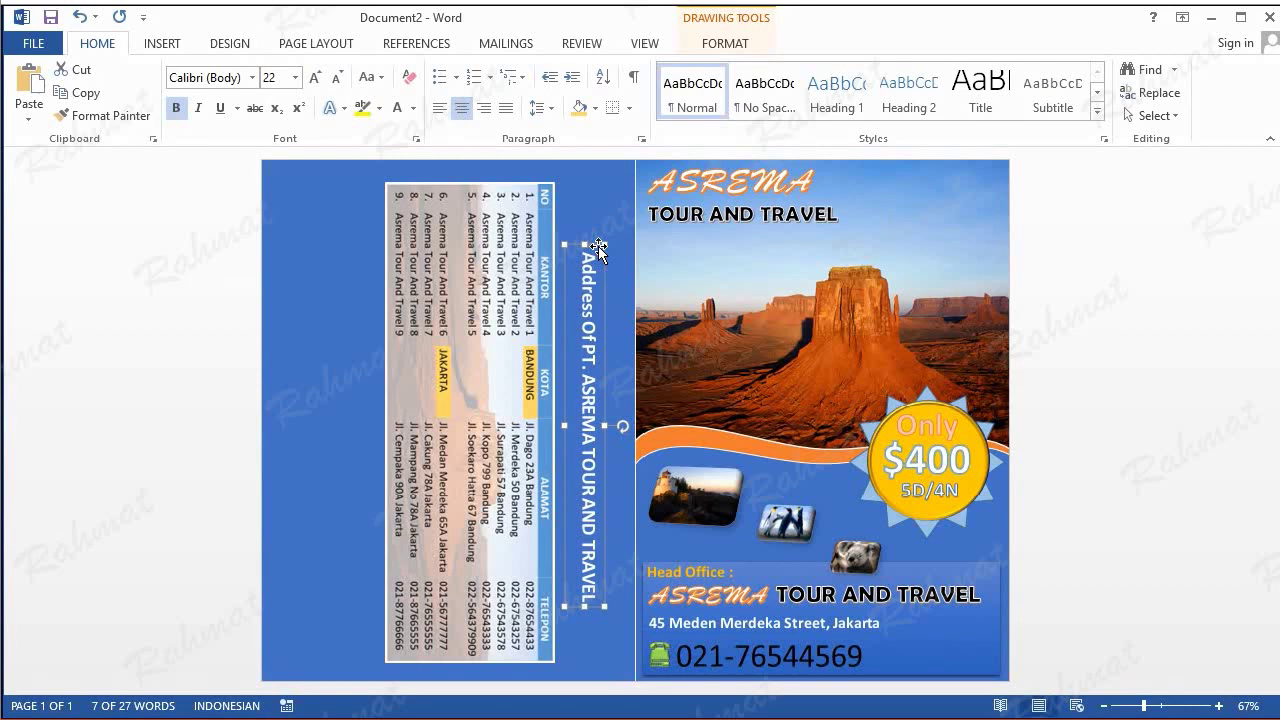
key("Right")
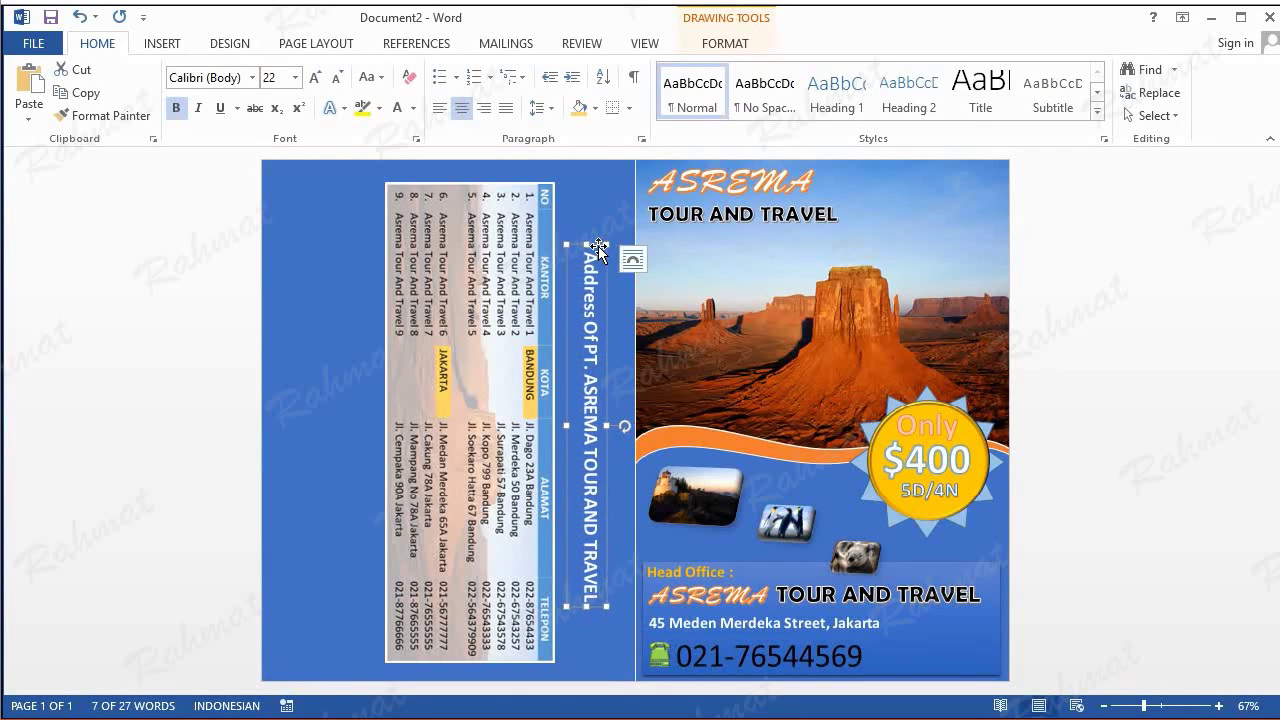
left_click(1095, 298)
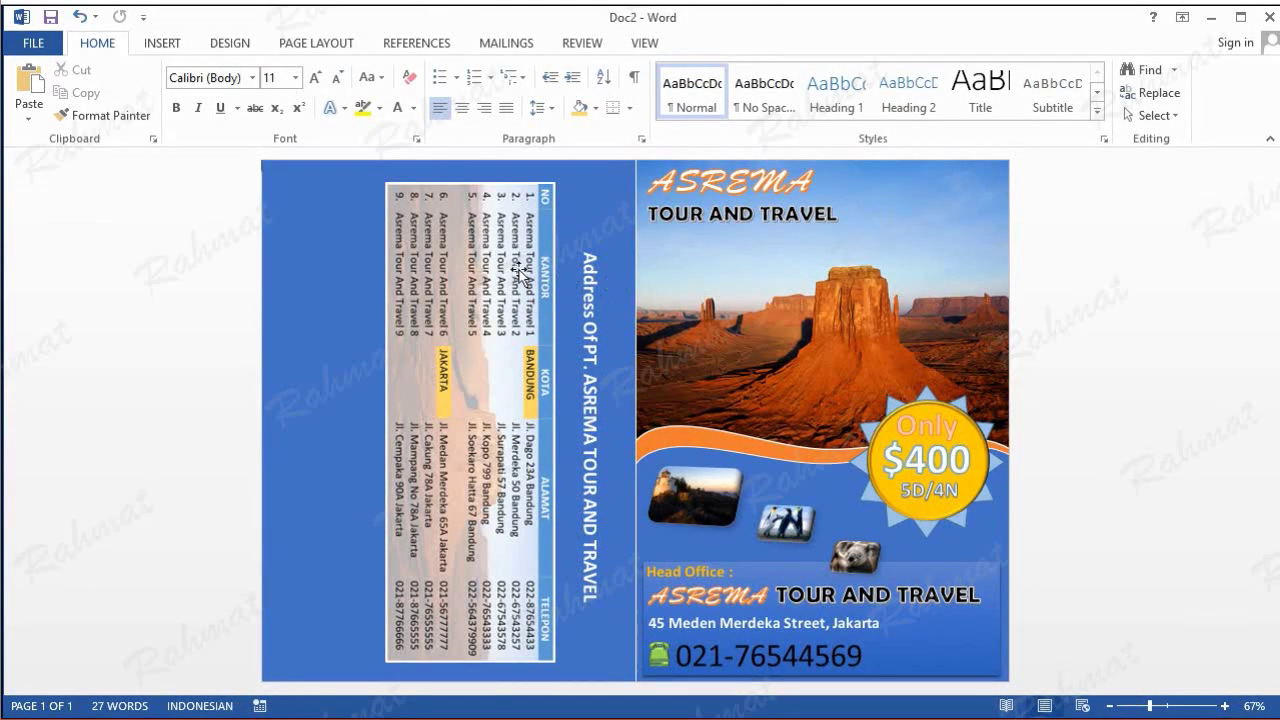
Step: Insert a WordArt slogan 'Your Dreams Come True..' and place it below TOUR AND TRAVEL
left_click(162, 43)
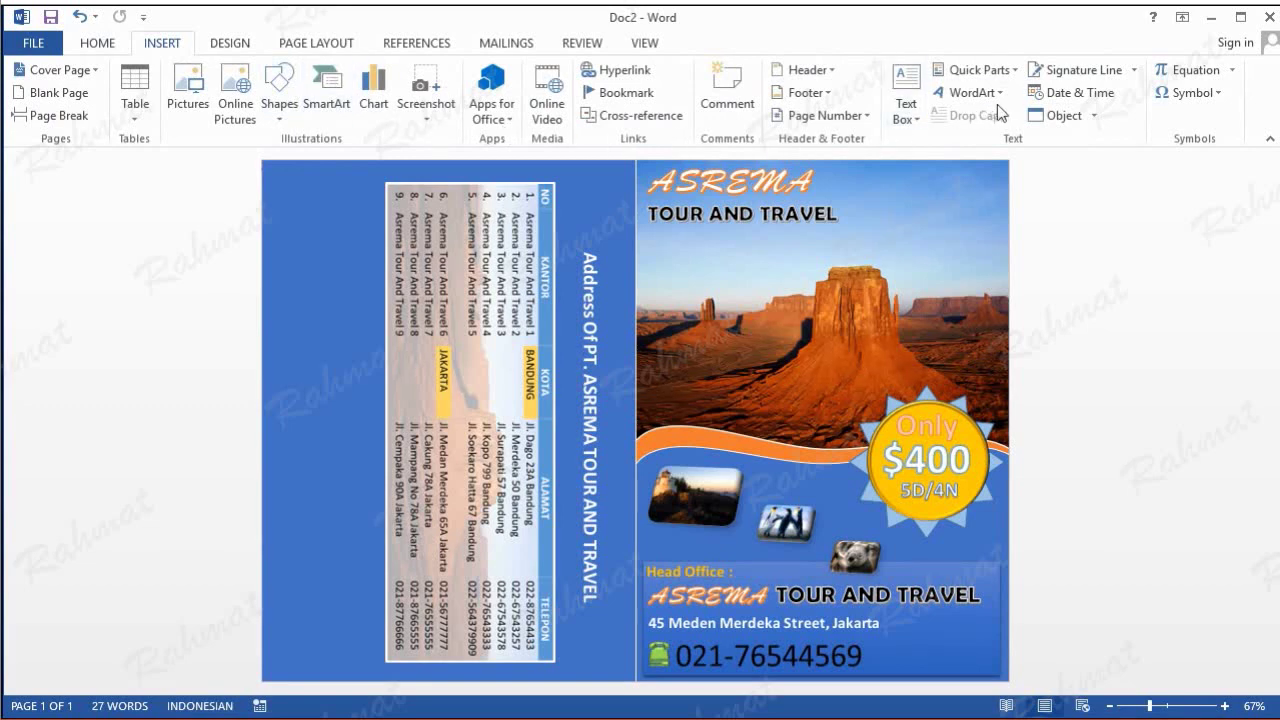
left_click(970, 92)
left_click(955, 240)
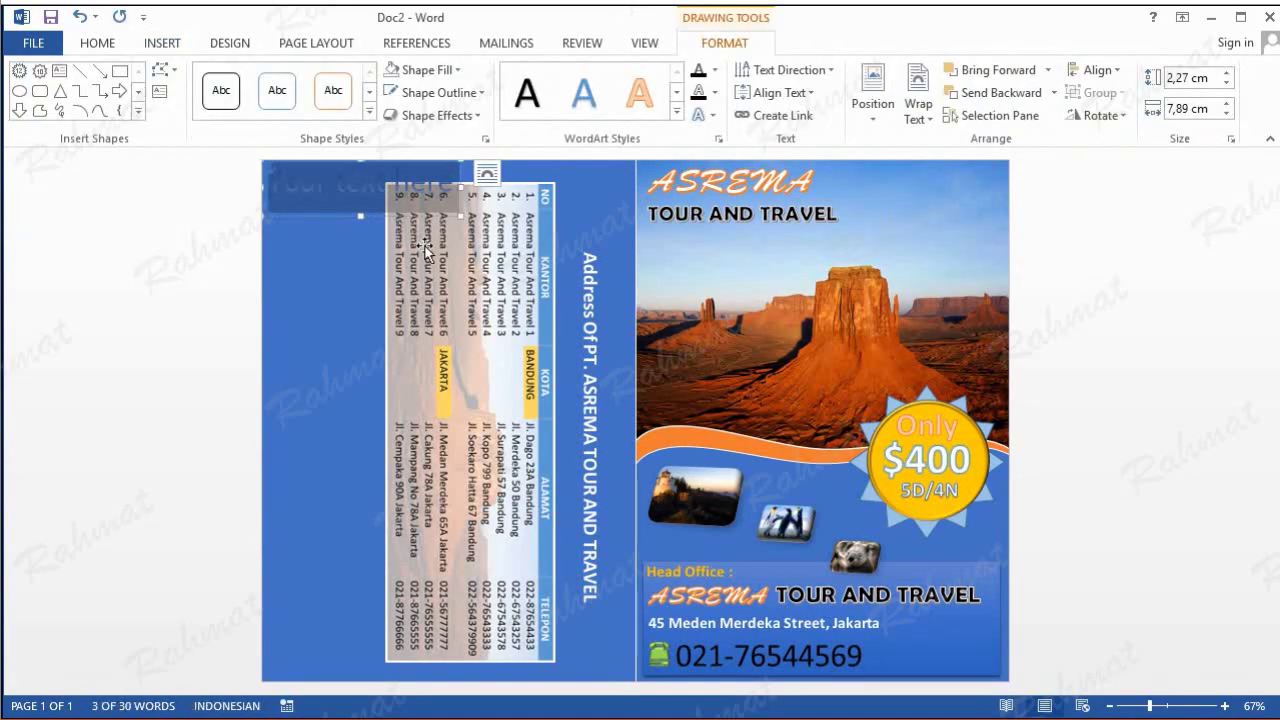
key("Delete")
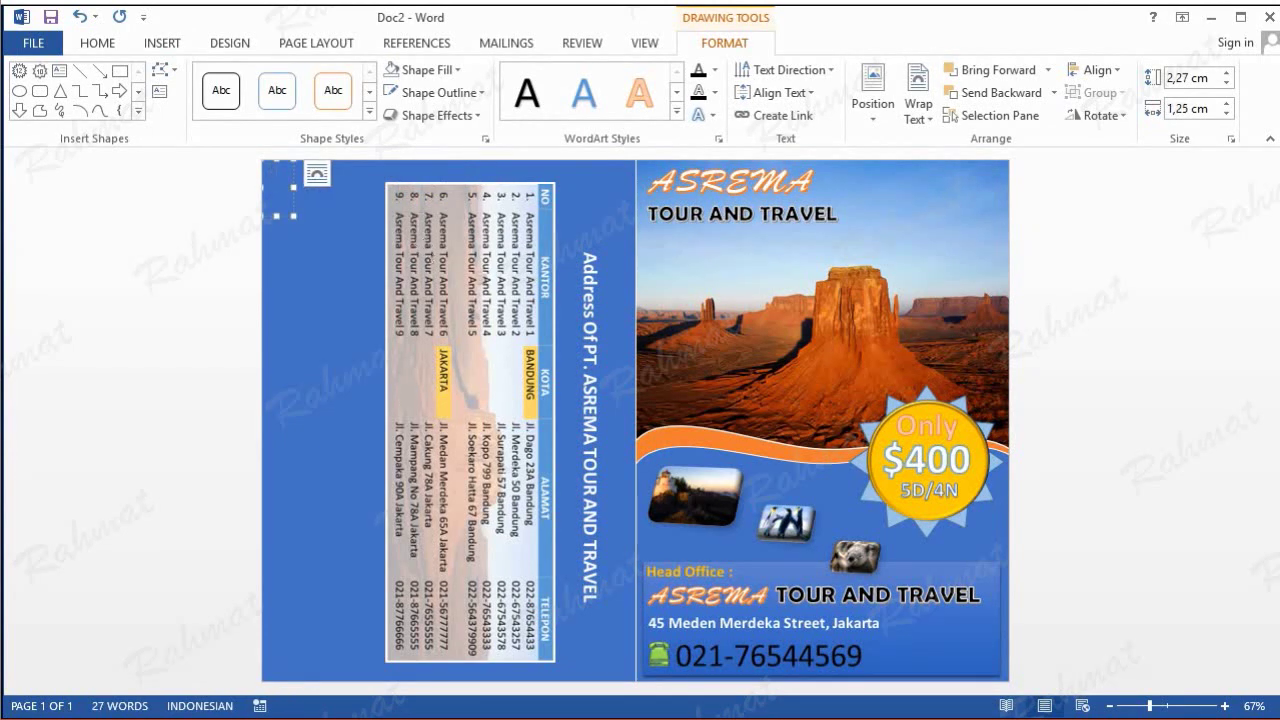
type("Tour")
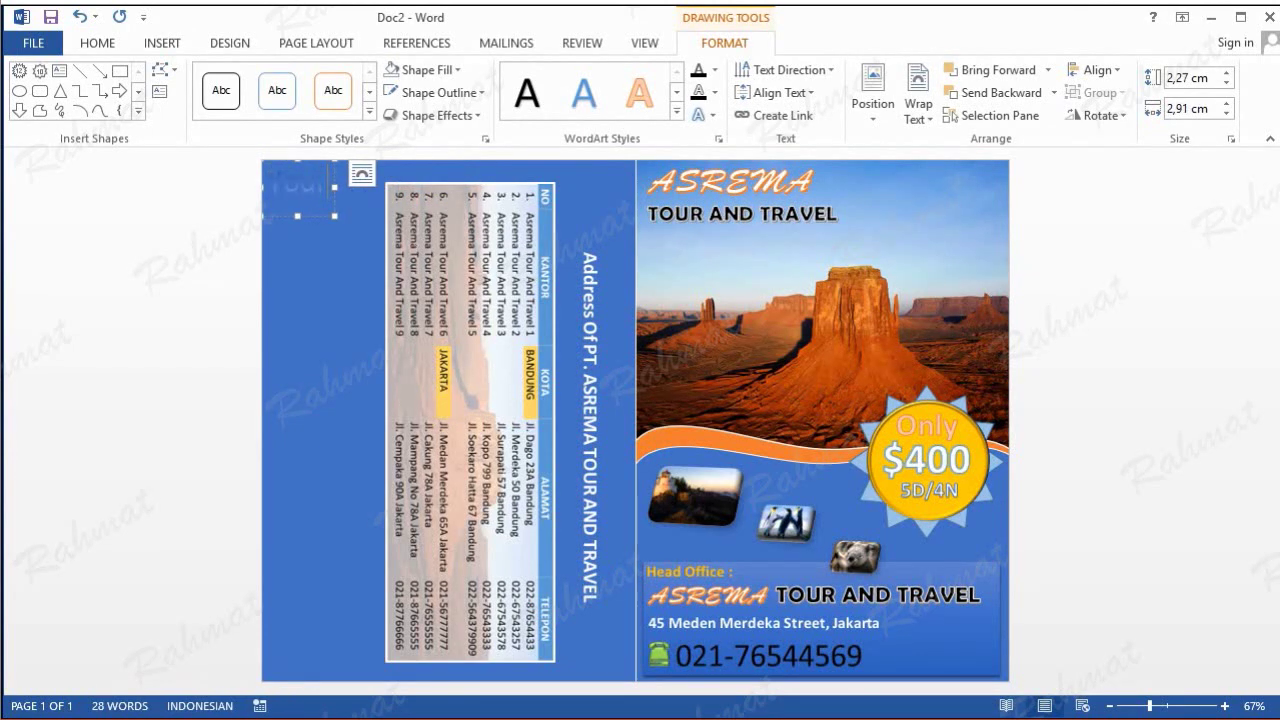
type(" Dreams Come True.")
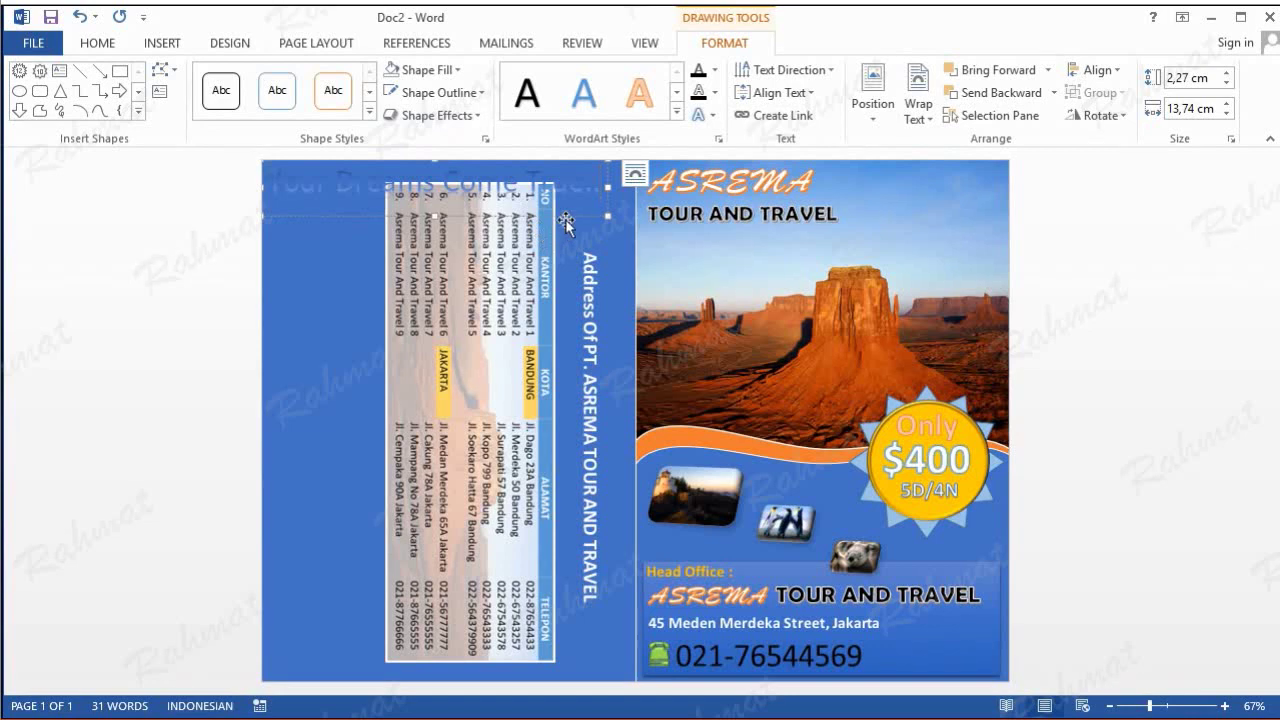
left_click_drag(565, 218, 933, 295)
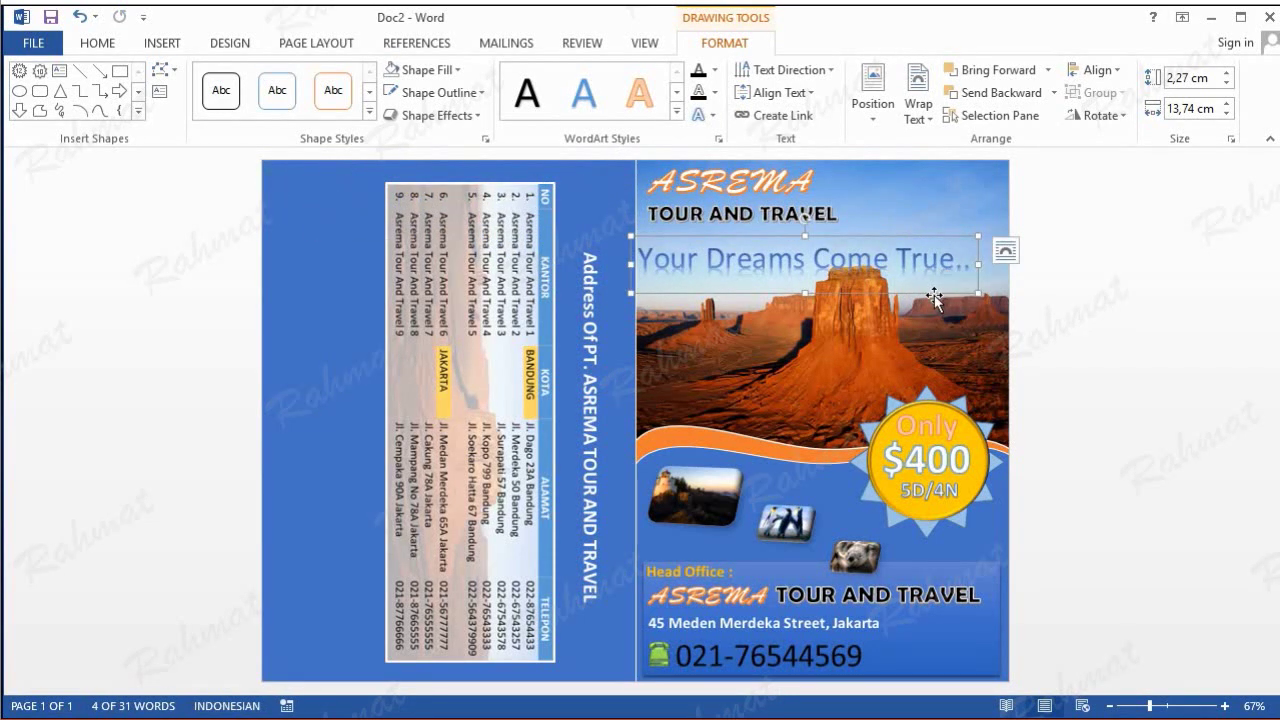
Step: Set the slogan text to 22 pt
triple_click(848, 255)
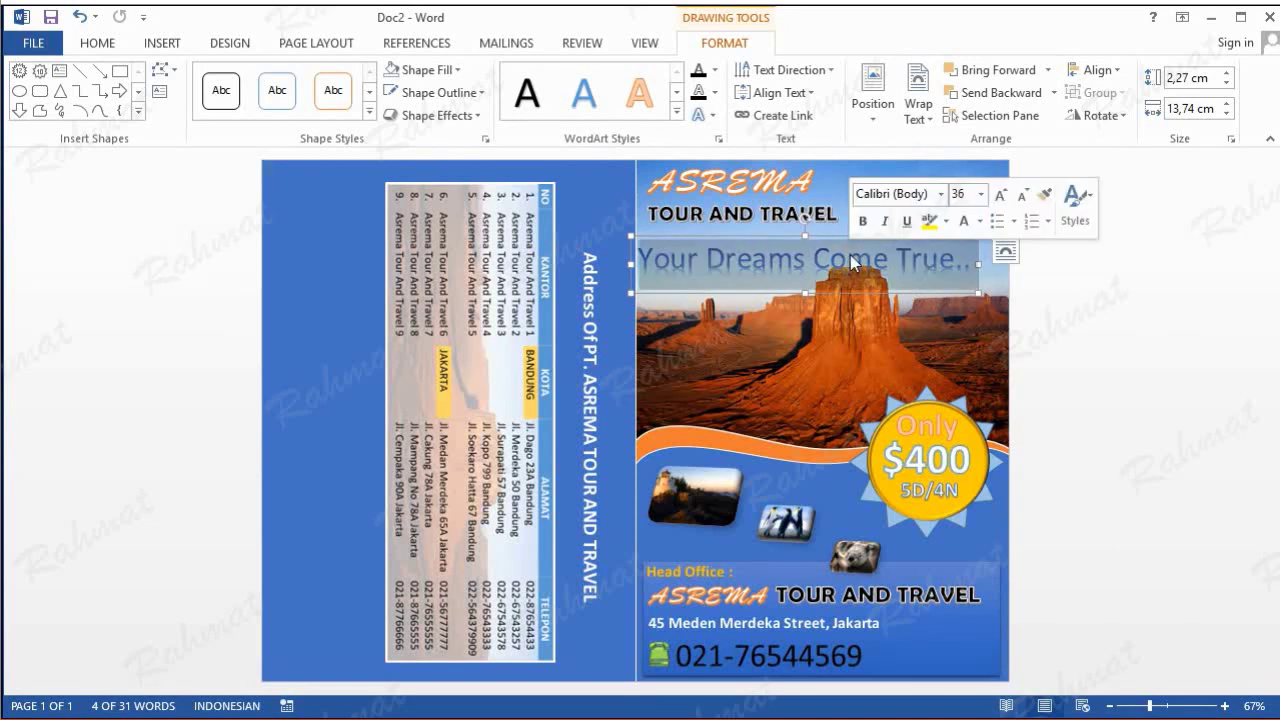
left_click(108, 45)
left_click(295, 77)
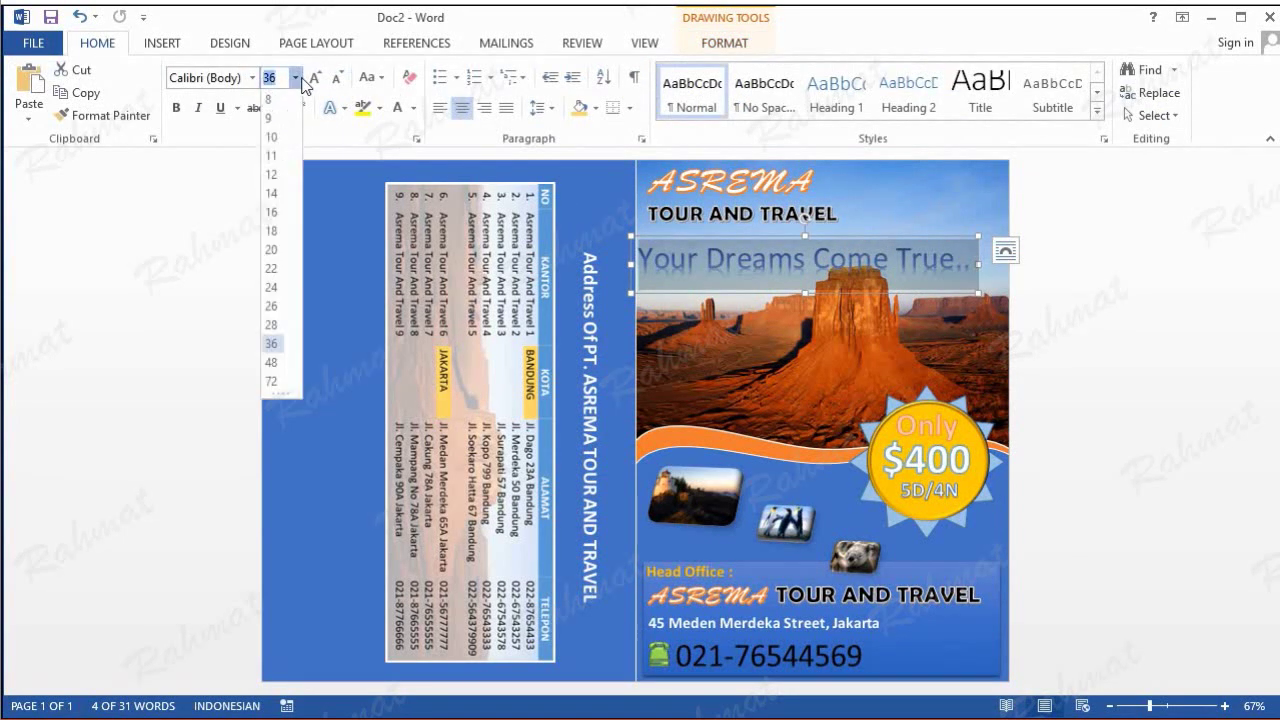
left_click(278, 270)
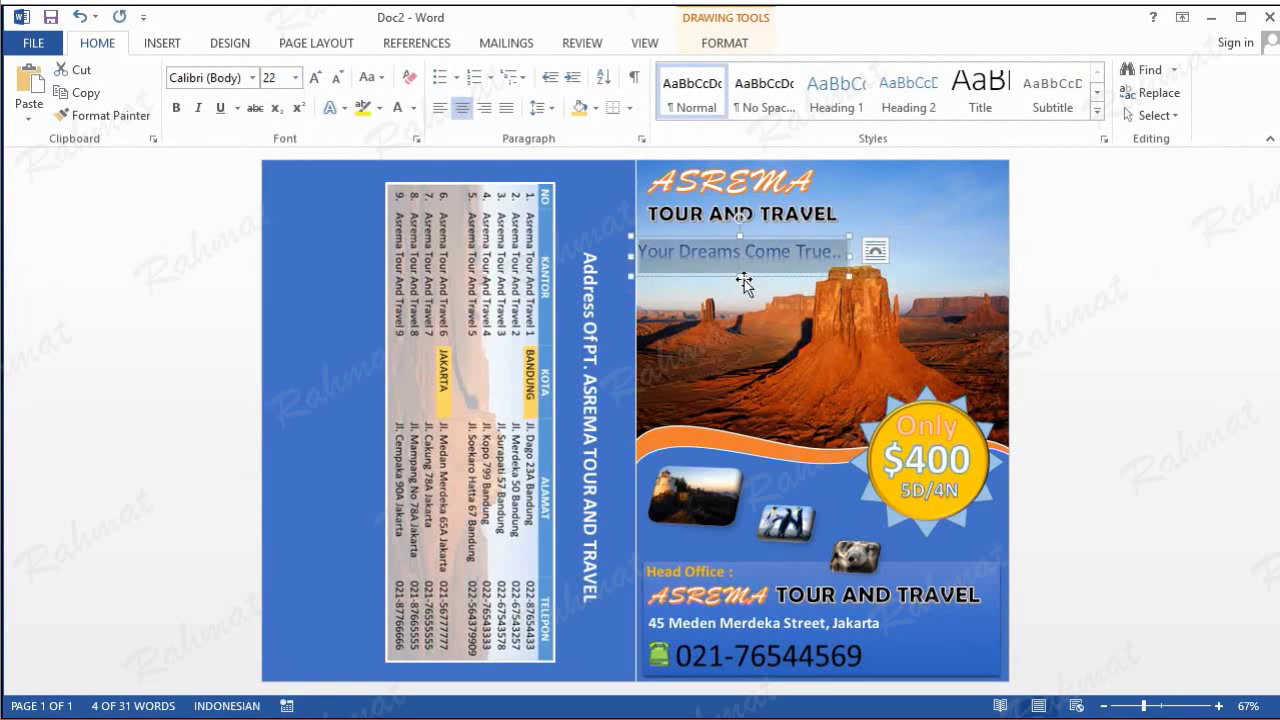
left_click(724, 43)
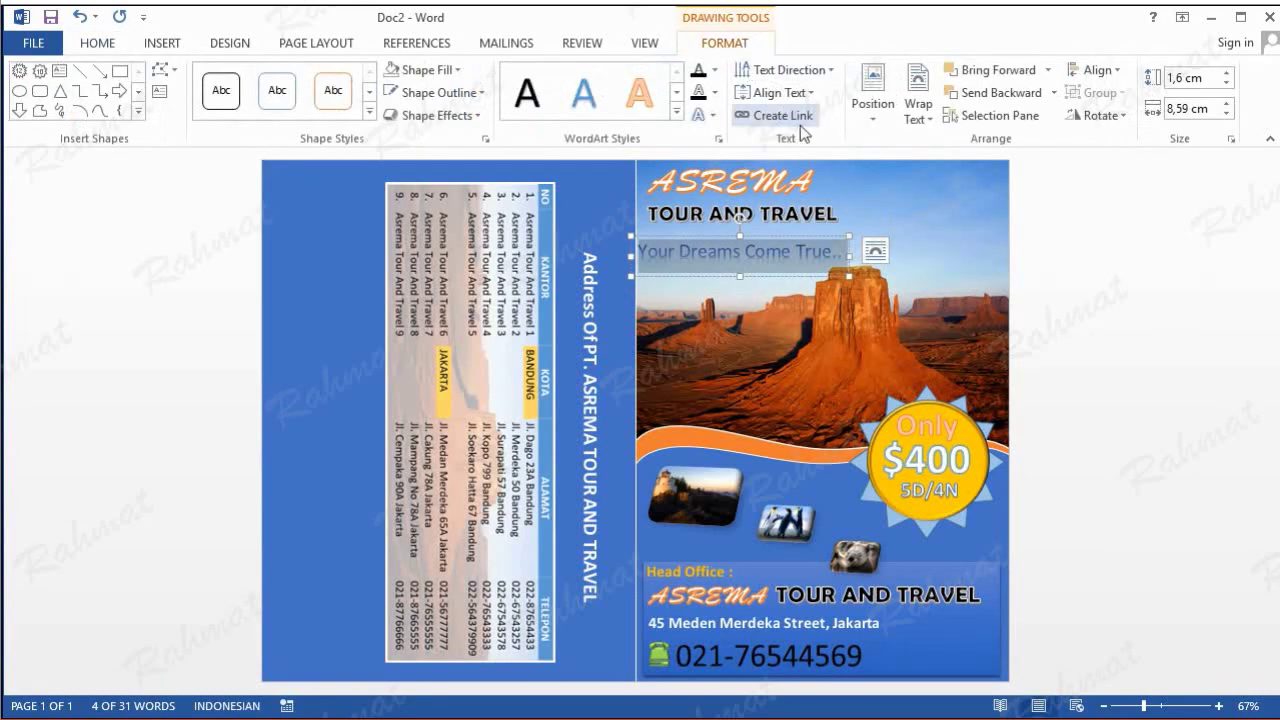
Step: Curve the 'Your Dreams Come True' tagline into an upward arch and shift it right
left_click(705, 116)
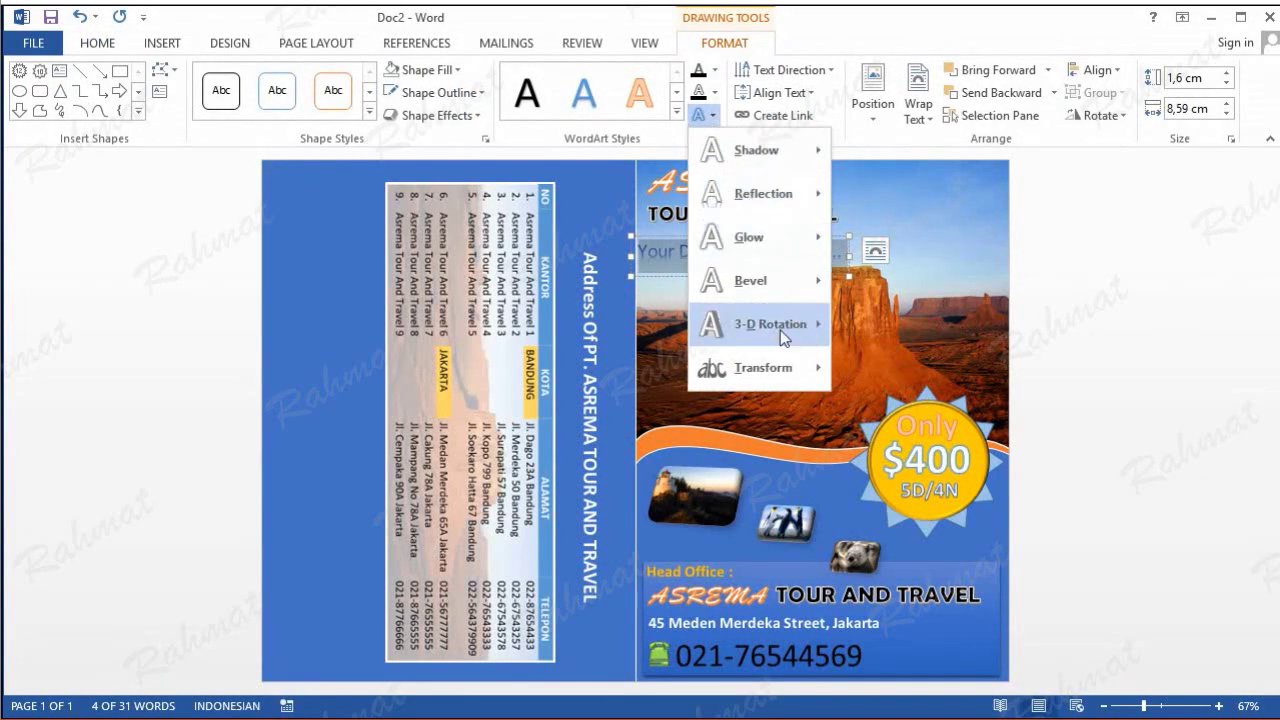
mouse_move(763, 367)
left_click(857, 363)
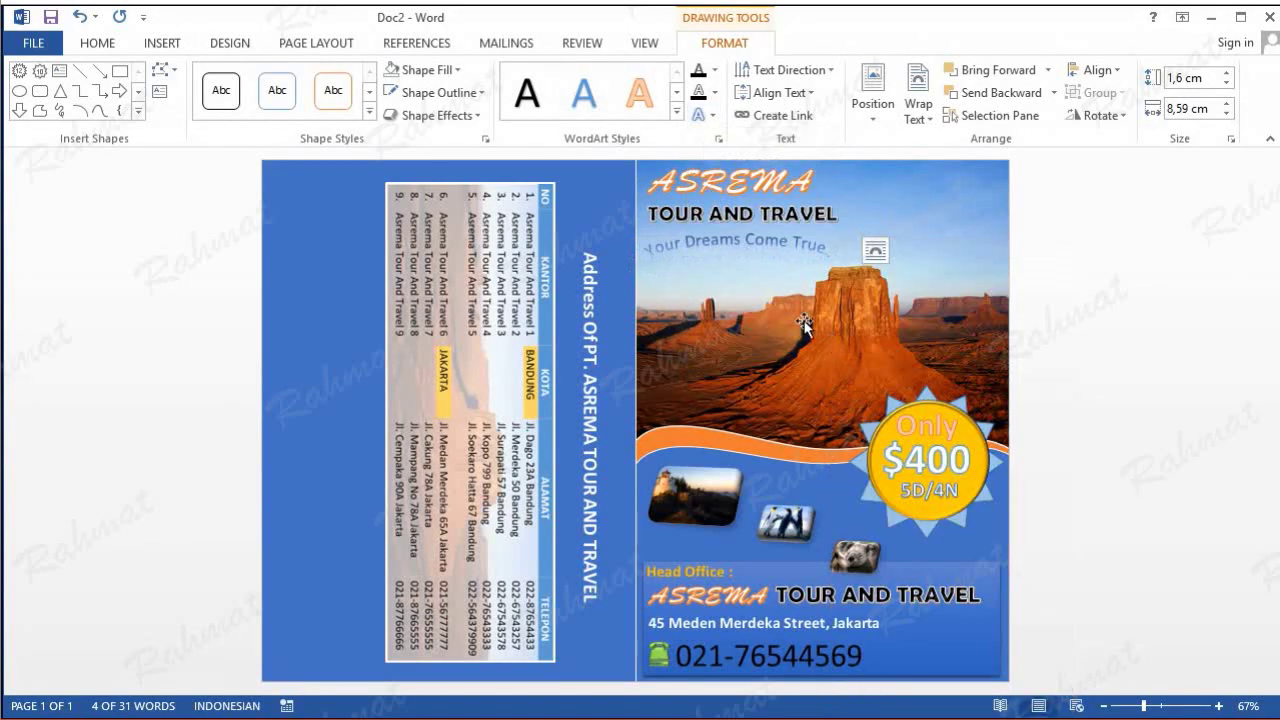
left_click(854, 236)
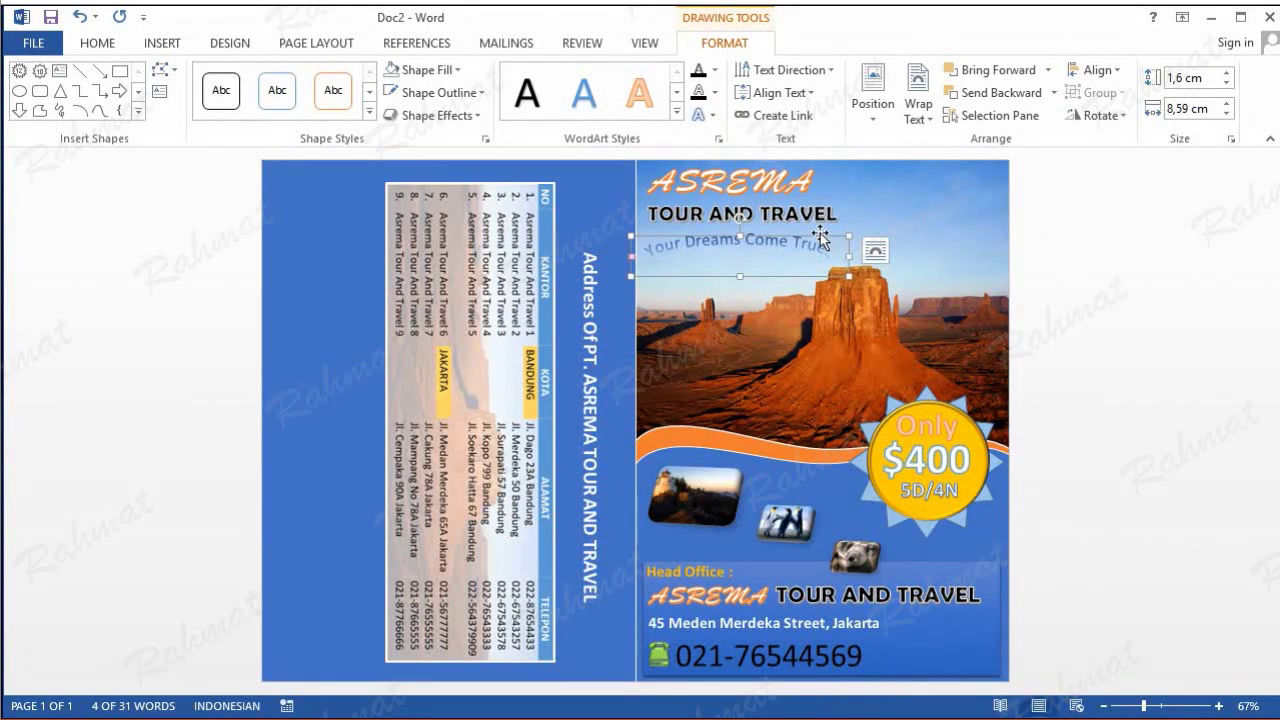
left_click_drag(820, 238, 927, 246)
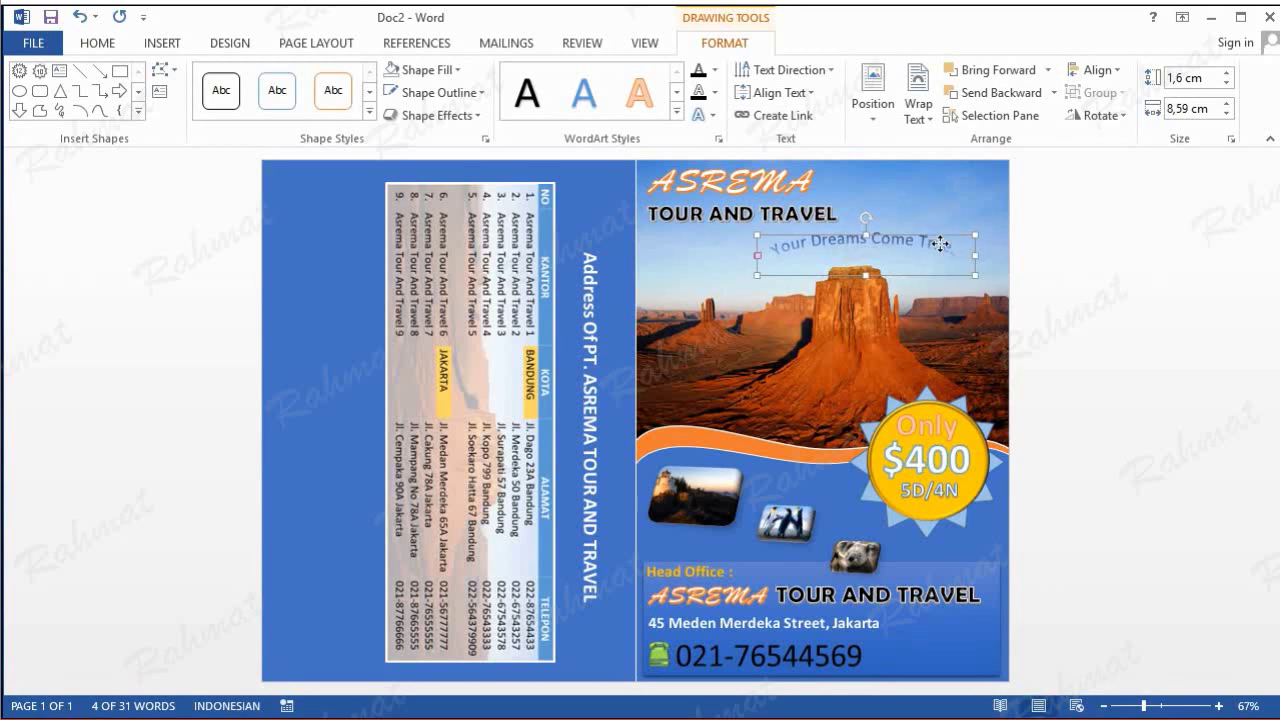
Step: Resize the tagline box to 2.62 × 6.15 cm, nudge it into place above the rocks, and deselect
mouse_move(953, 262)
left_mouse_down()
mouse_move(866, 262)
mouse_move(896, 262)
mouse_move(882, 234)
mouse_move(890, 241)
left_mouse_up()
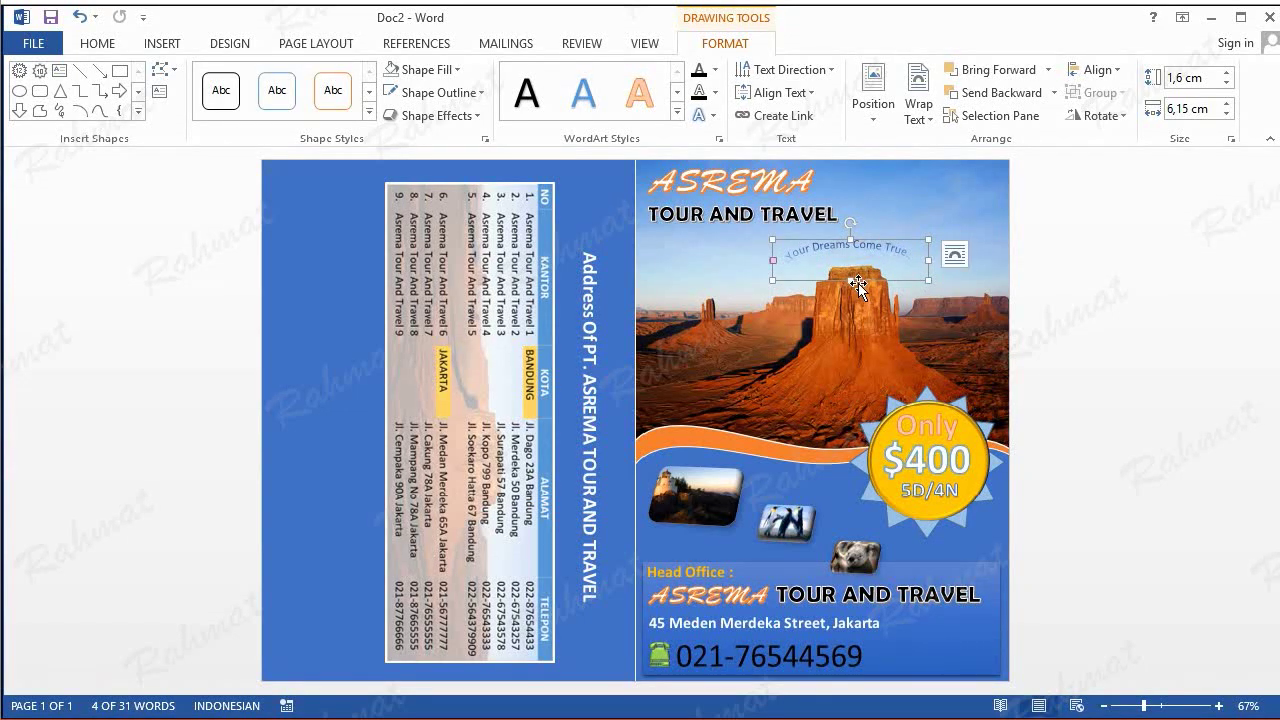
left_click_drag(850, 281, 850, 306)
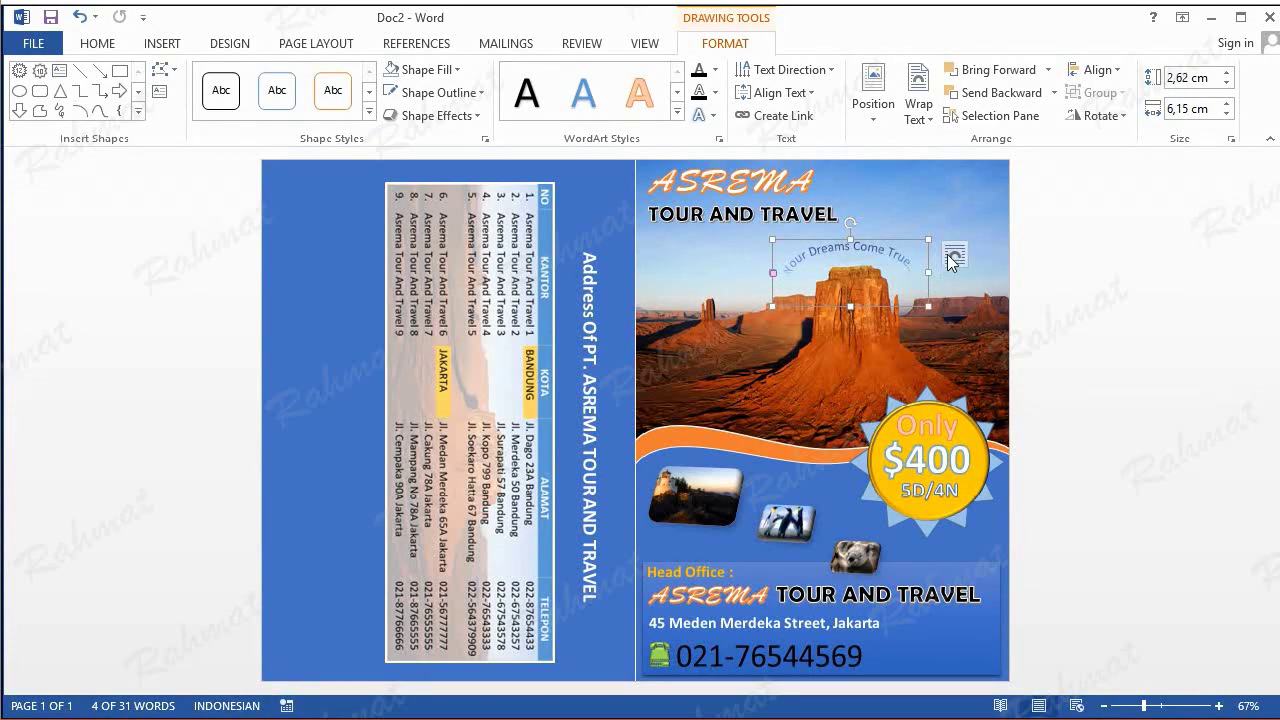
left_click(1089, 245)
left_click(884, 243)
left_click_drag(884, 243, 885, 243)
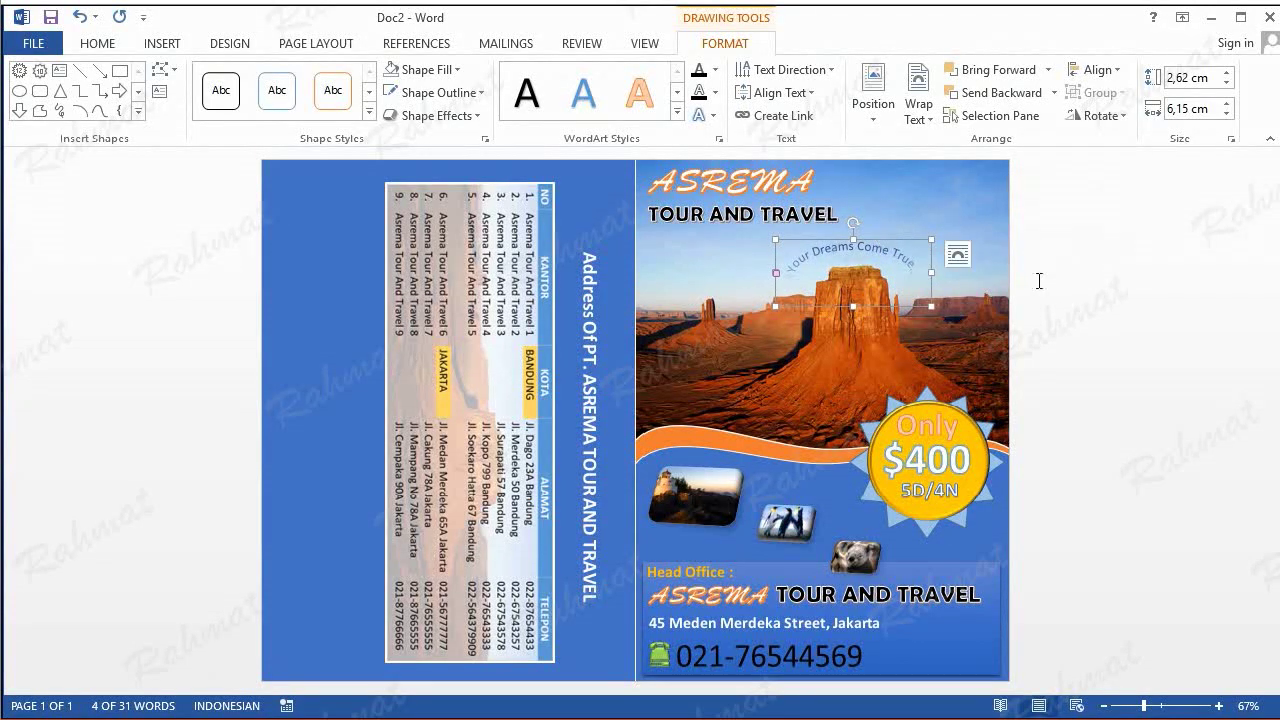
left_click(1080, 280)
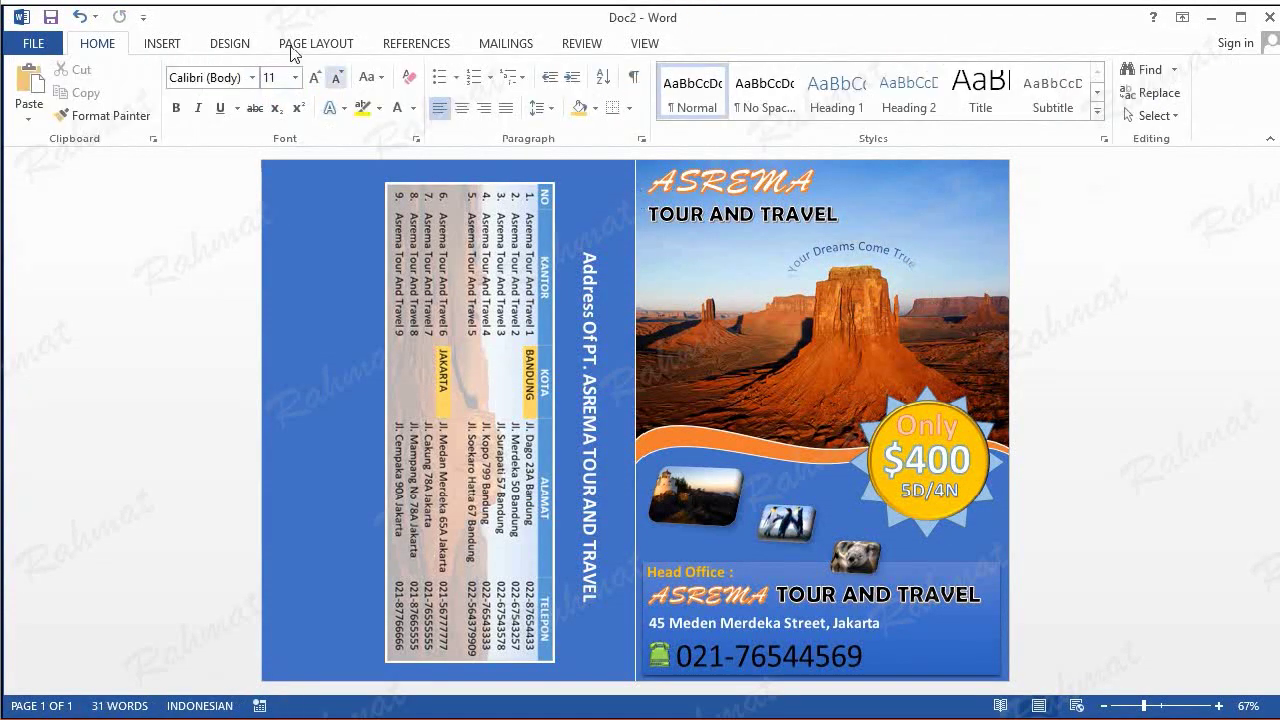
Step: Insert a blue-style WordArt on the desert photo reading 'BUY 2 Get 1'
left_click(163, 48)
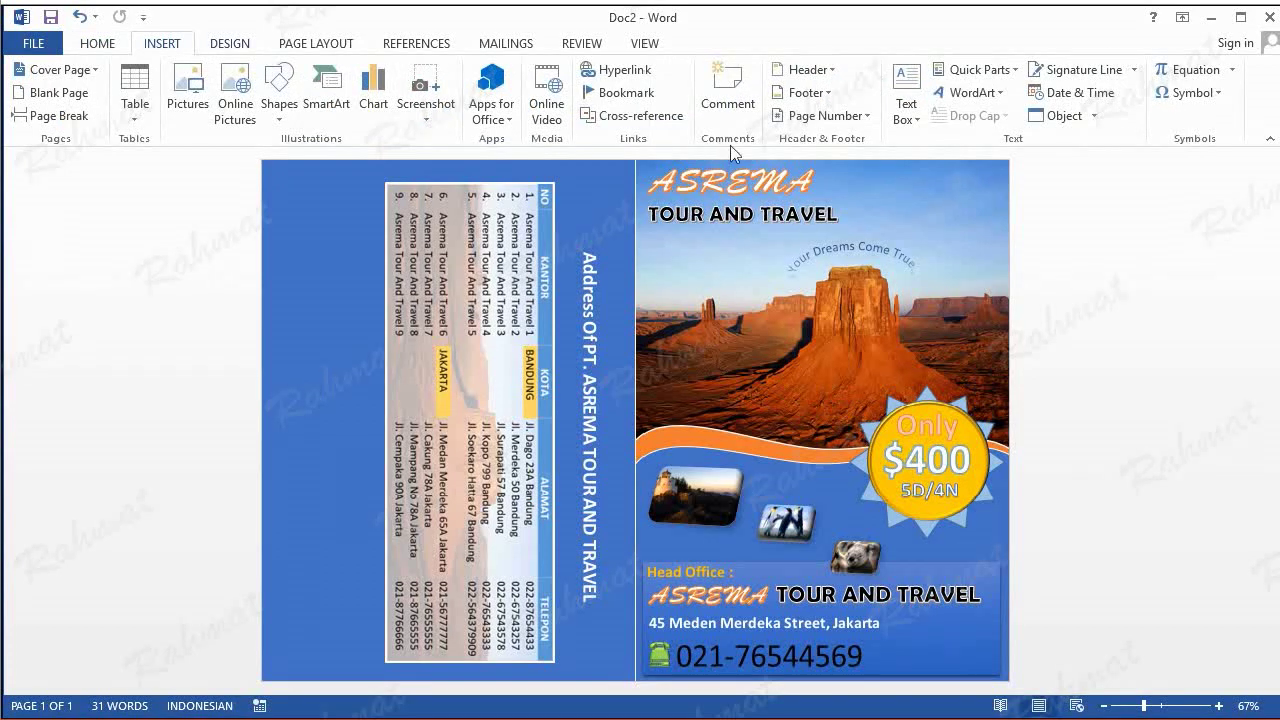
left_click(970, 92)
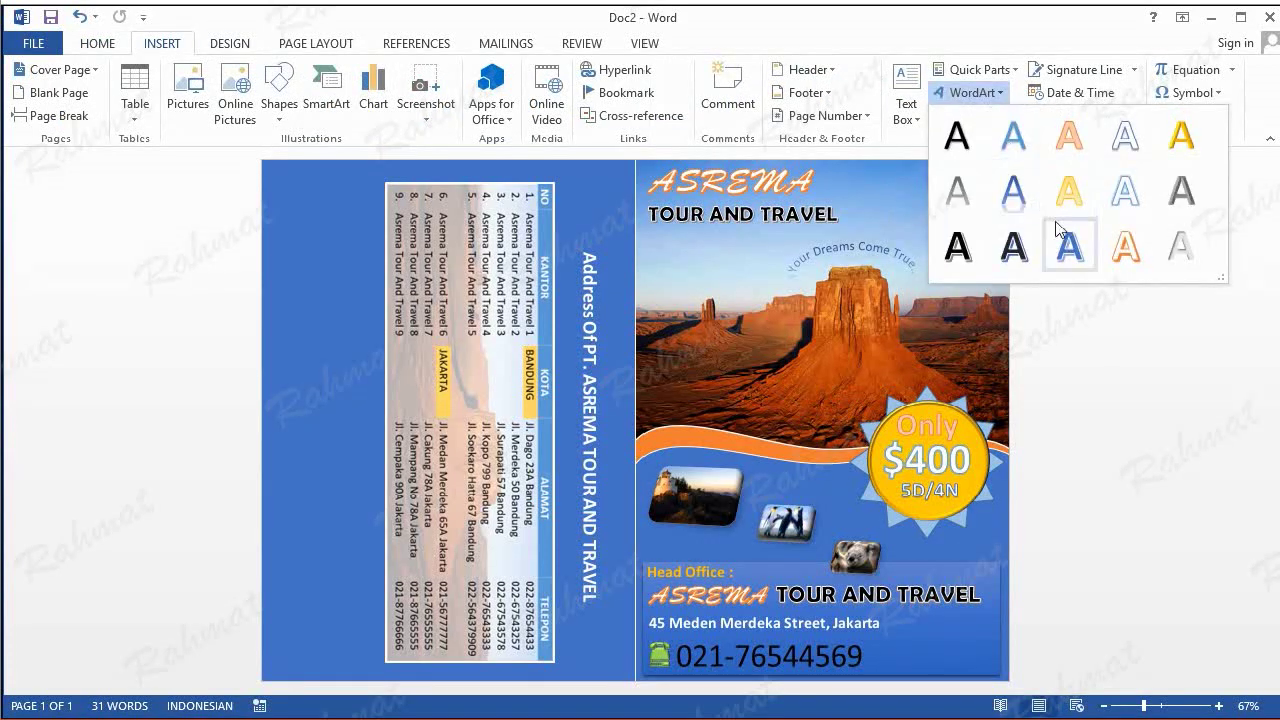
left_click(1070, 248)
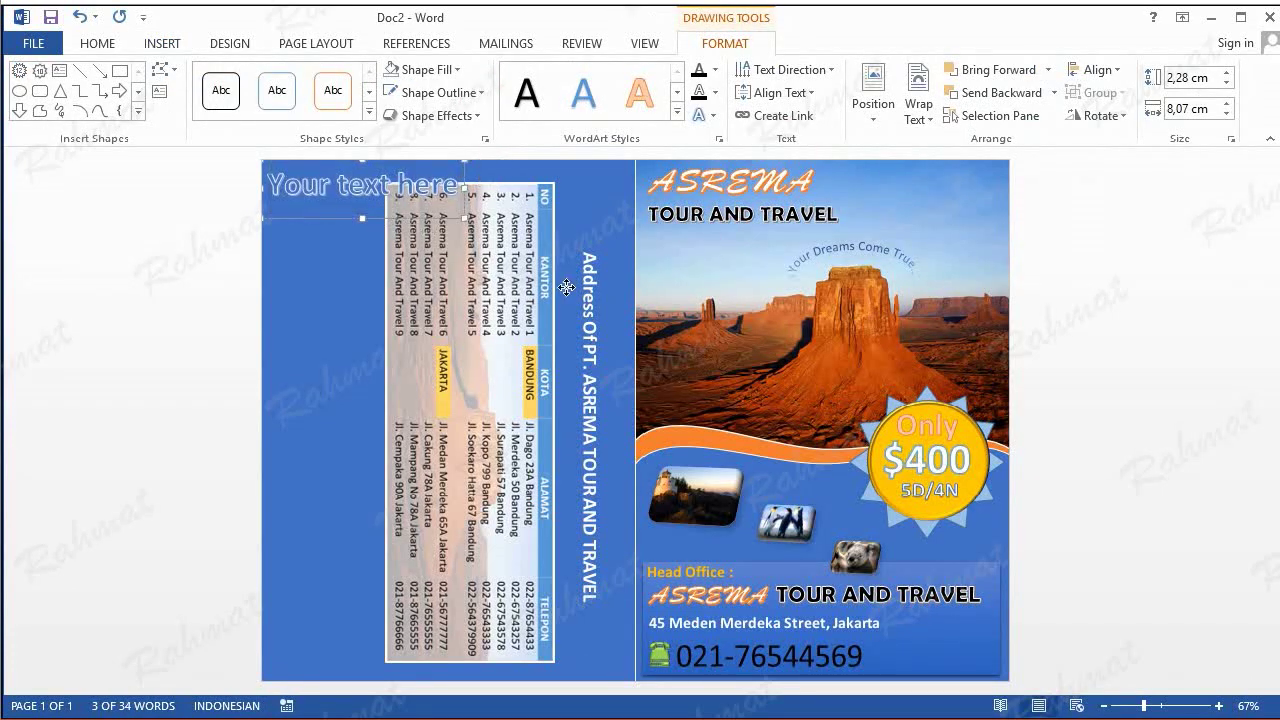
left_click_drag(380, 218, 880, 350)
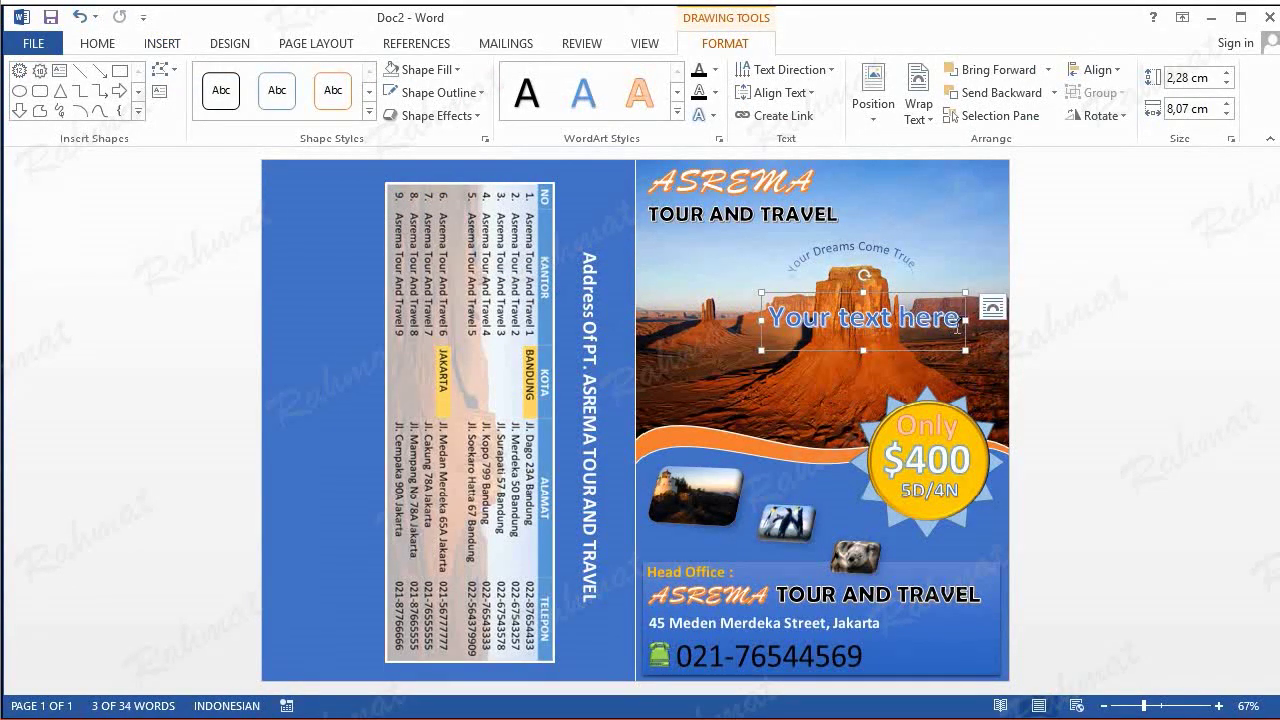
left_click_drag(962, 322, 768, 318)
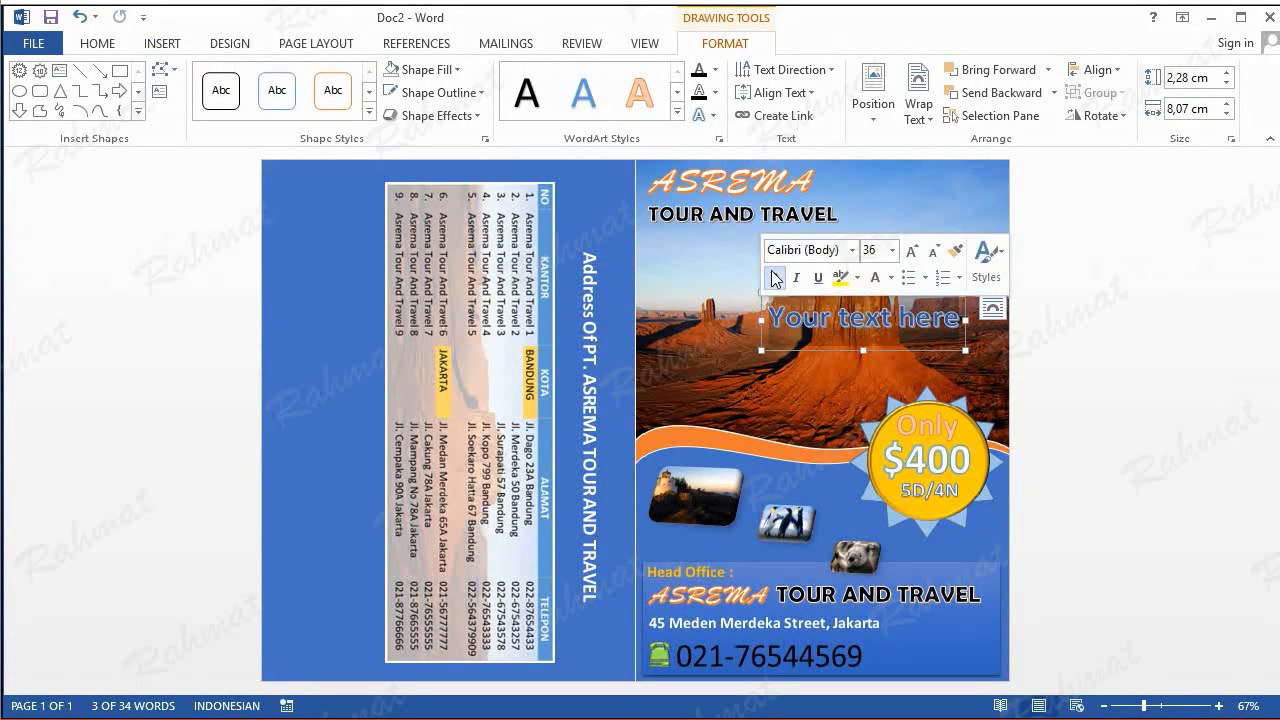
key("Delete")
type("BUY")
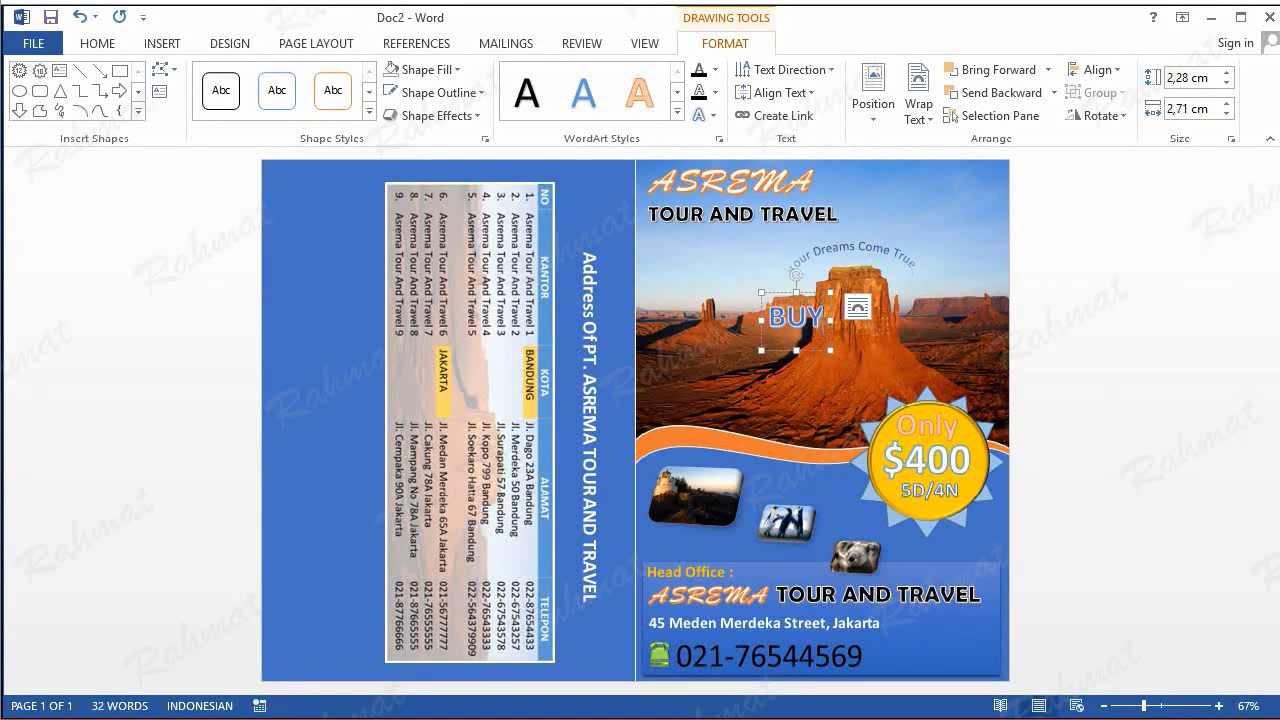
type(" 2 G")
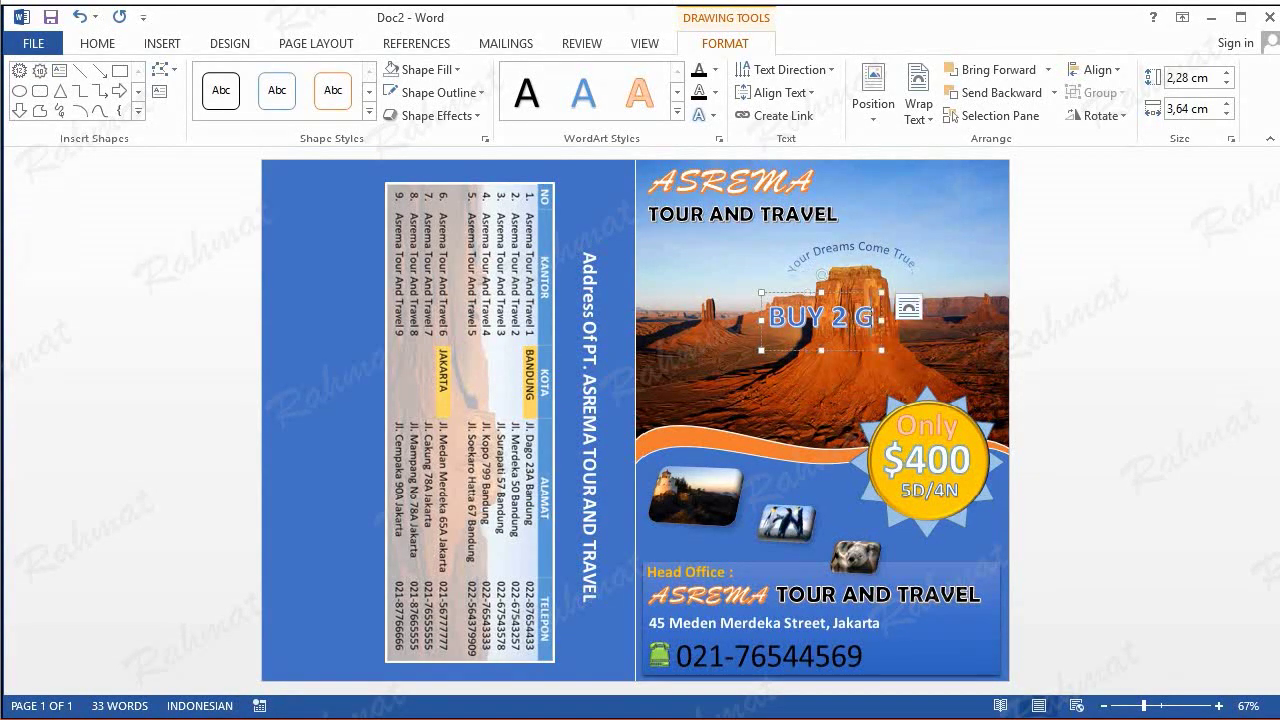
type("et 1")
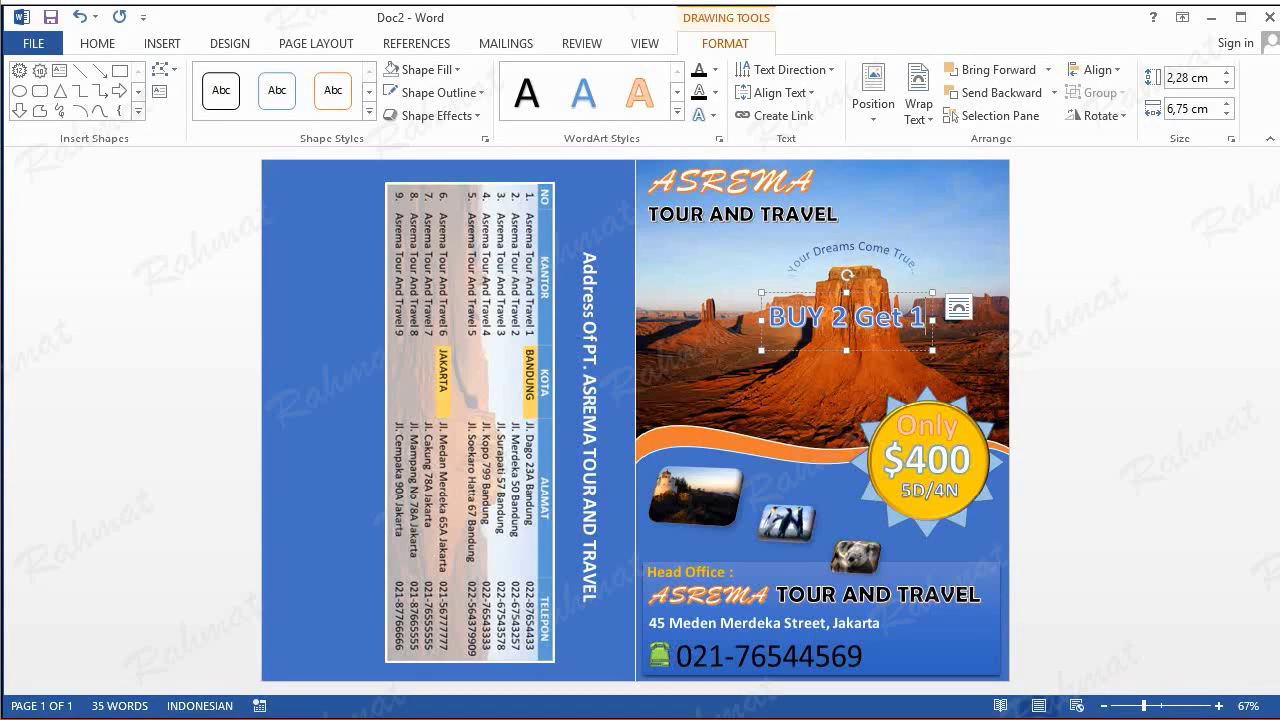
Step: Arch the BUY 2 Get 1 WordArt and move it down toward the $400 badge
left_click(862, 297)
left_click(699, 115)
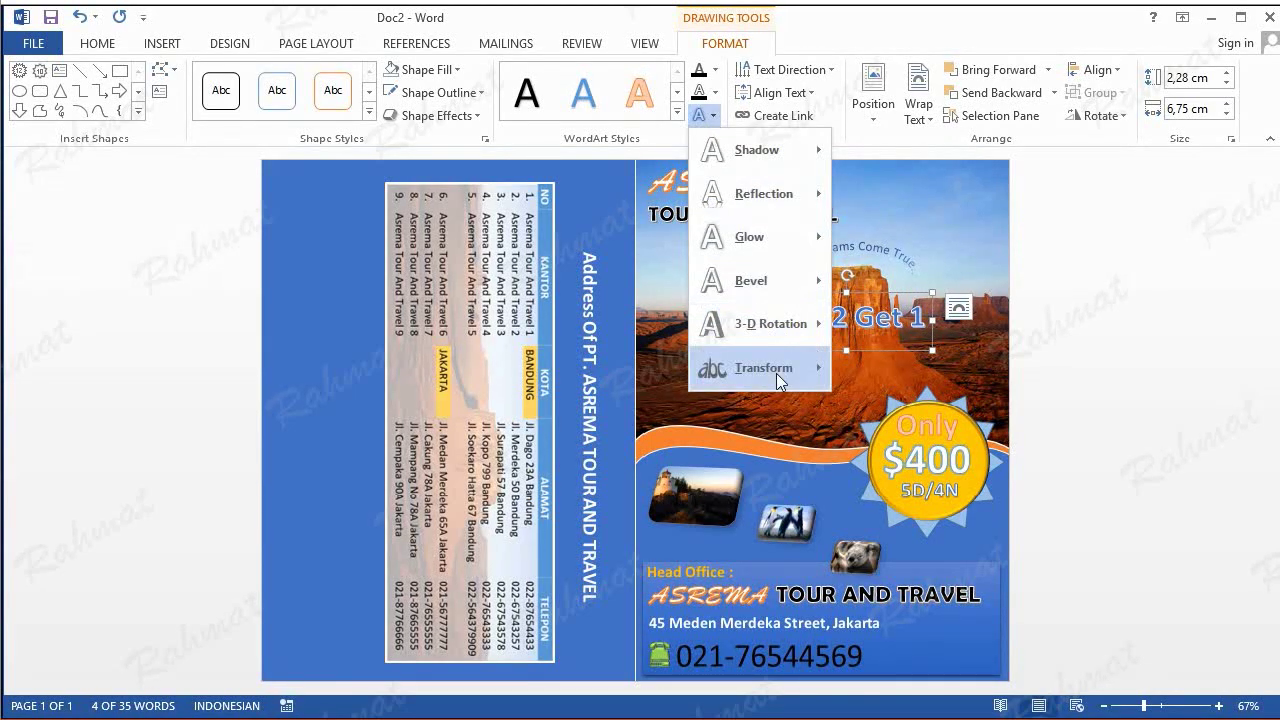
mouse_move(763, 368)
left_click(876, 356)
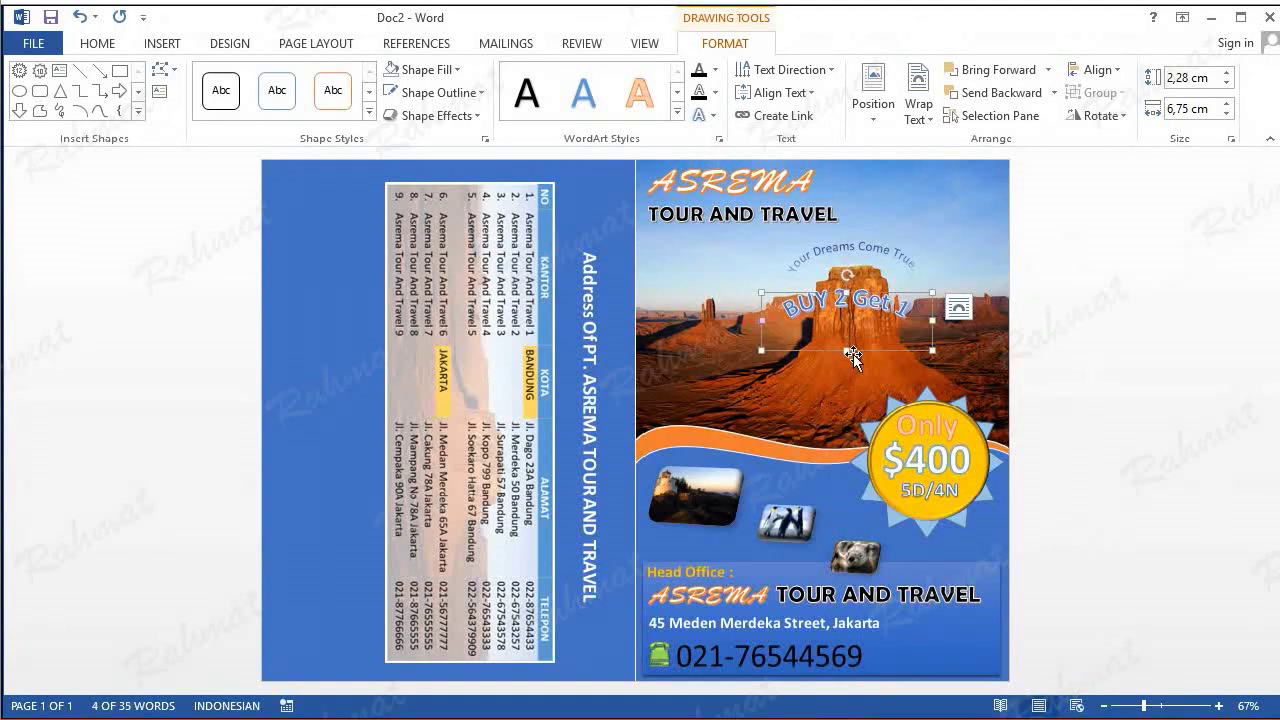
left_click_drag(859, 353, 932, 418)
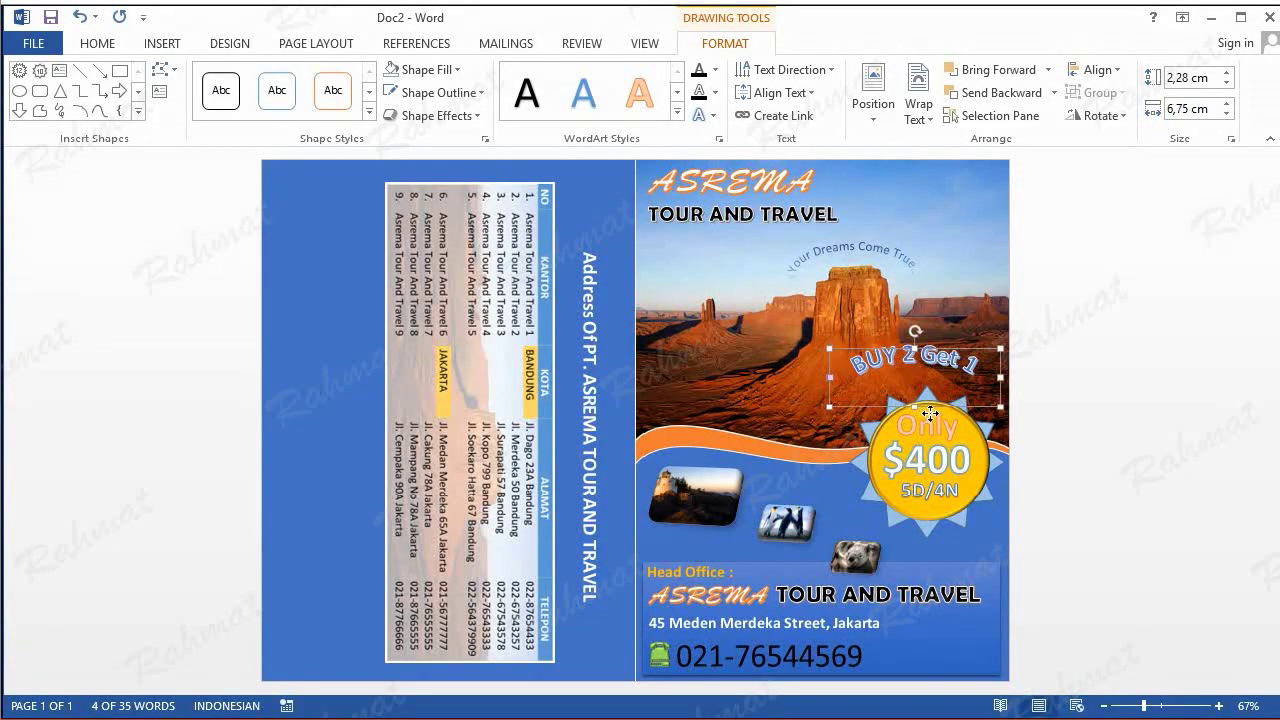
Step: Move the arched BUY 2 Get 1 text up and left, keeping its font at 36 pt
left_click_drag(932, 418, 924, 436)
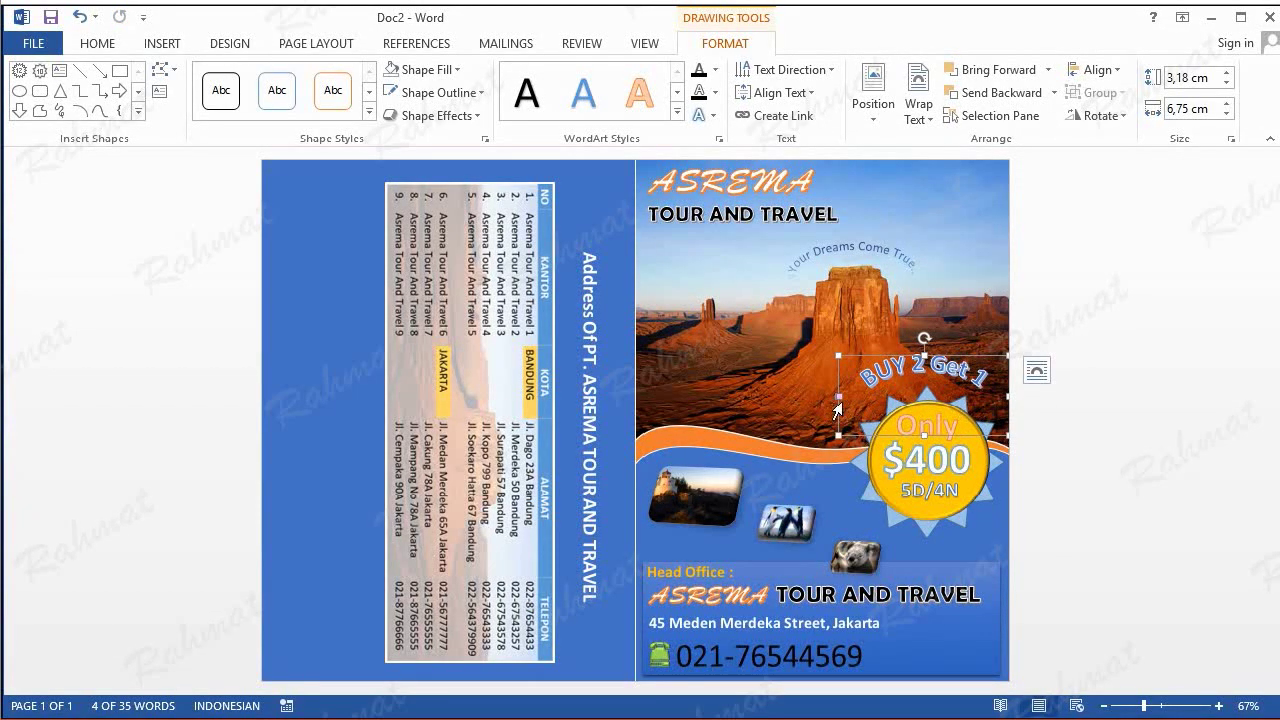
left_click_drag(983, 353, 949, 342)
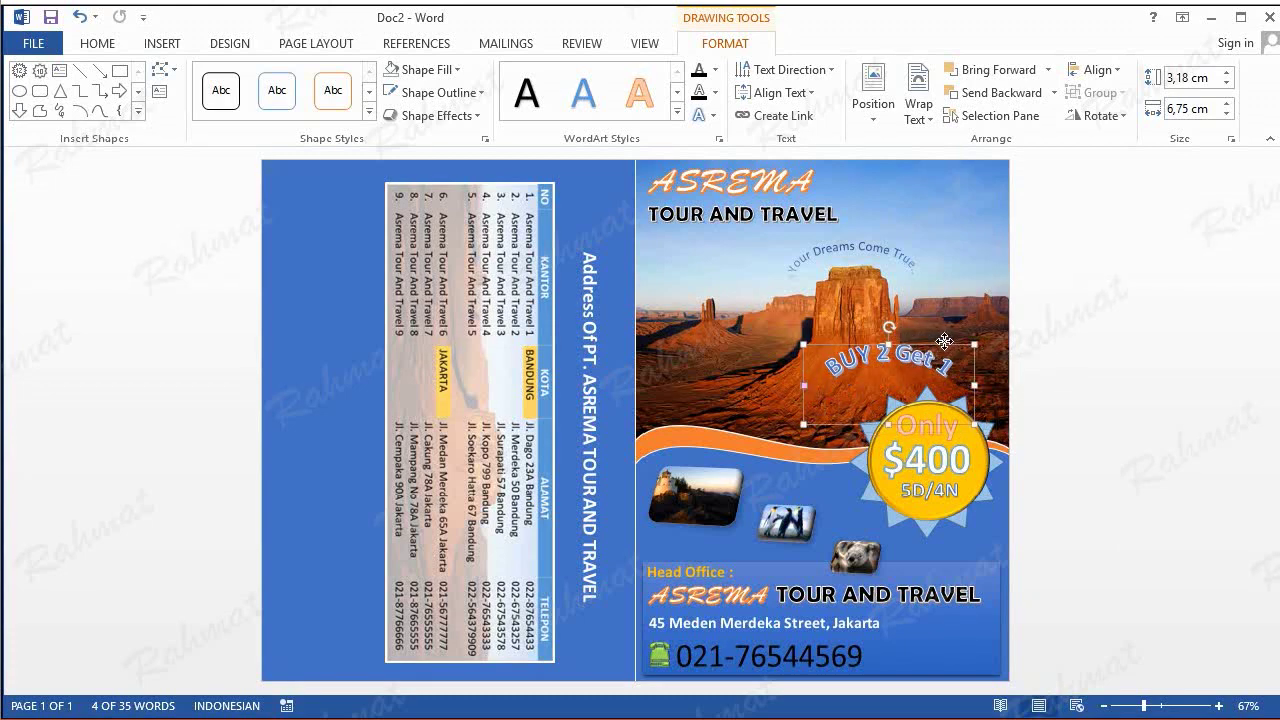
triple_click(948, 374)
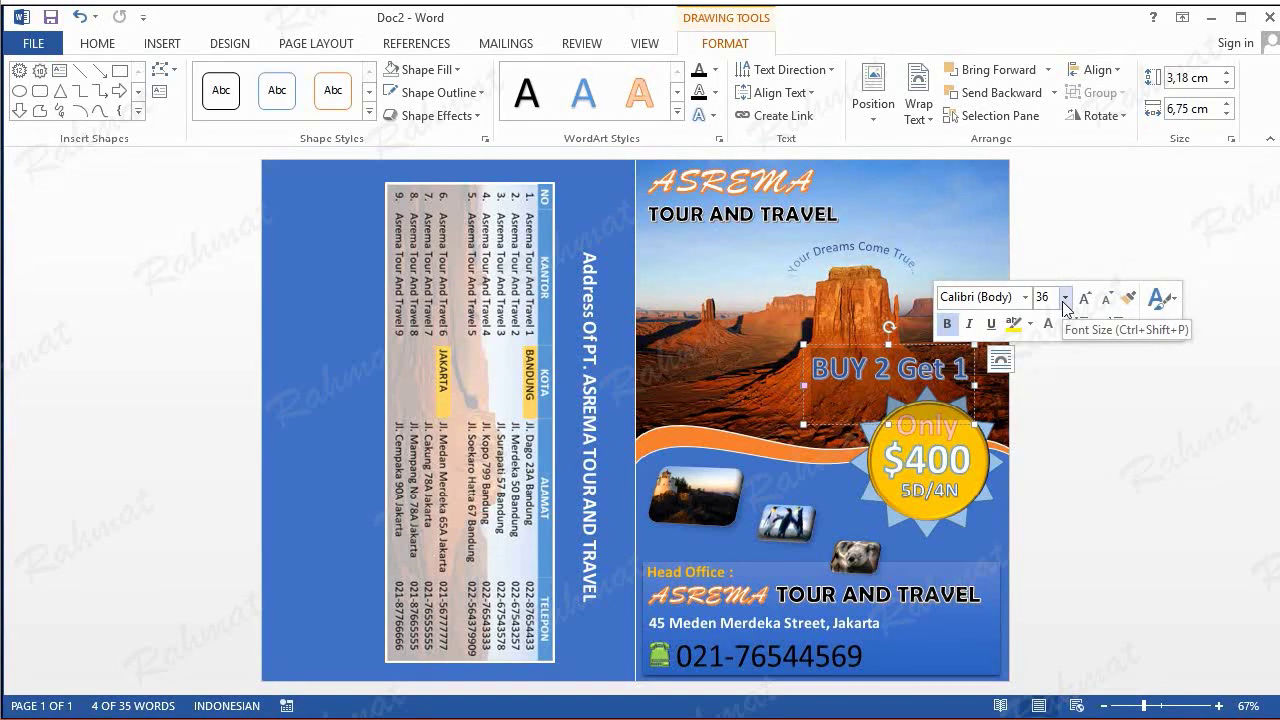
left_click(1065, 297)
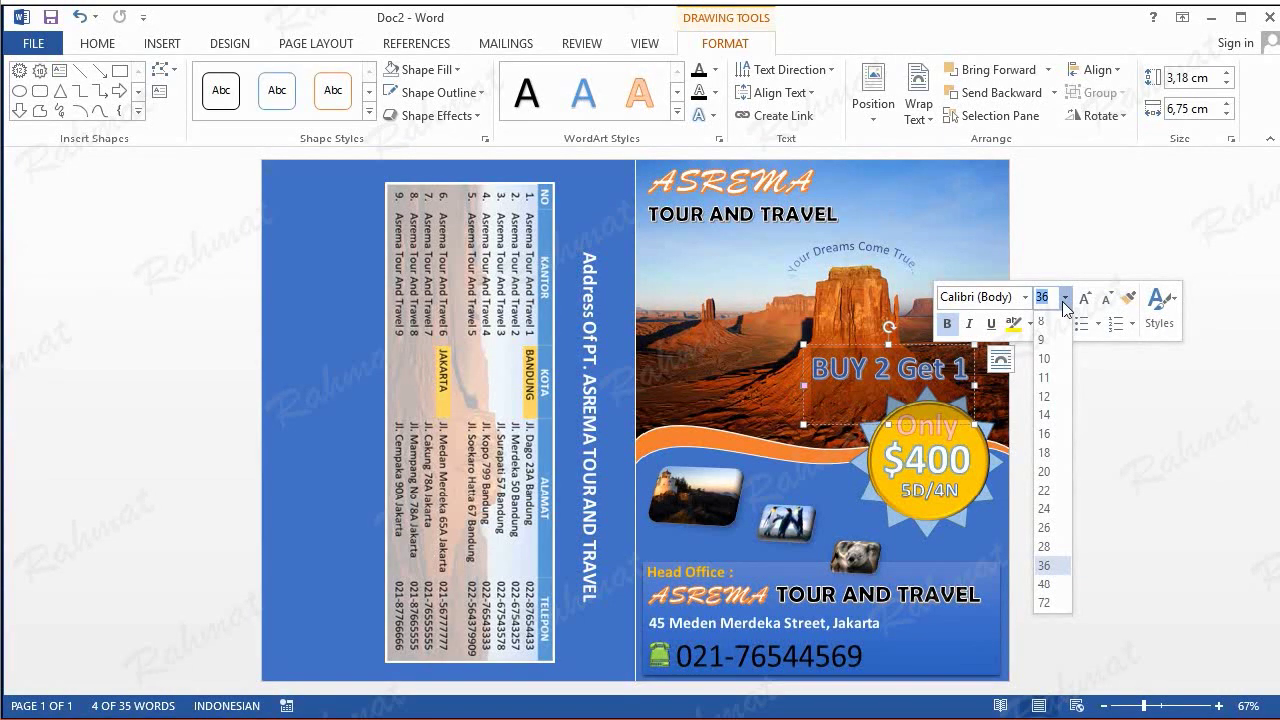
left_click(1065, 305)
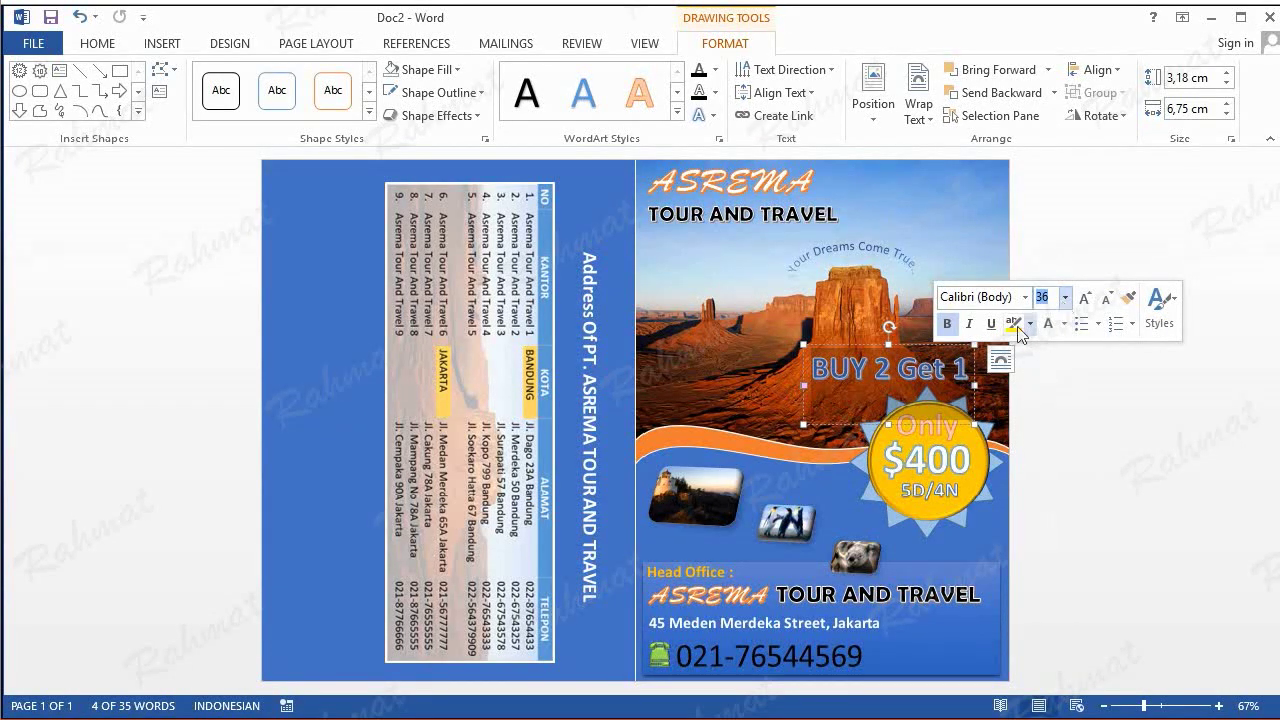
Step: Narrow the WordArt box to a tighter 3.18 × 6.07 cm arch crowning the $400 badge
left_click(930, 345)
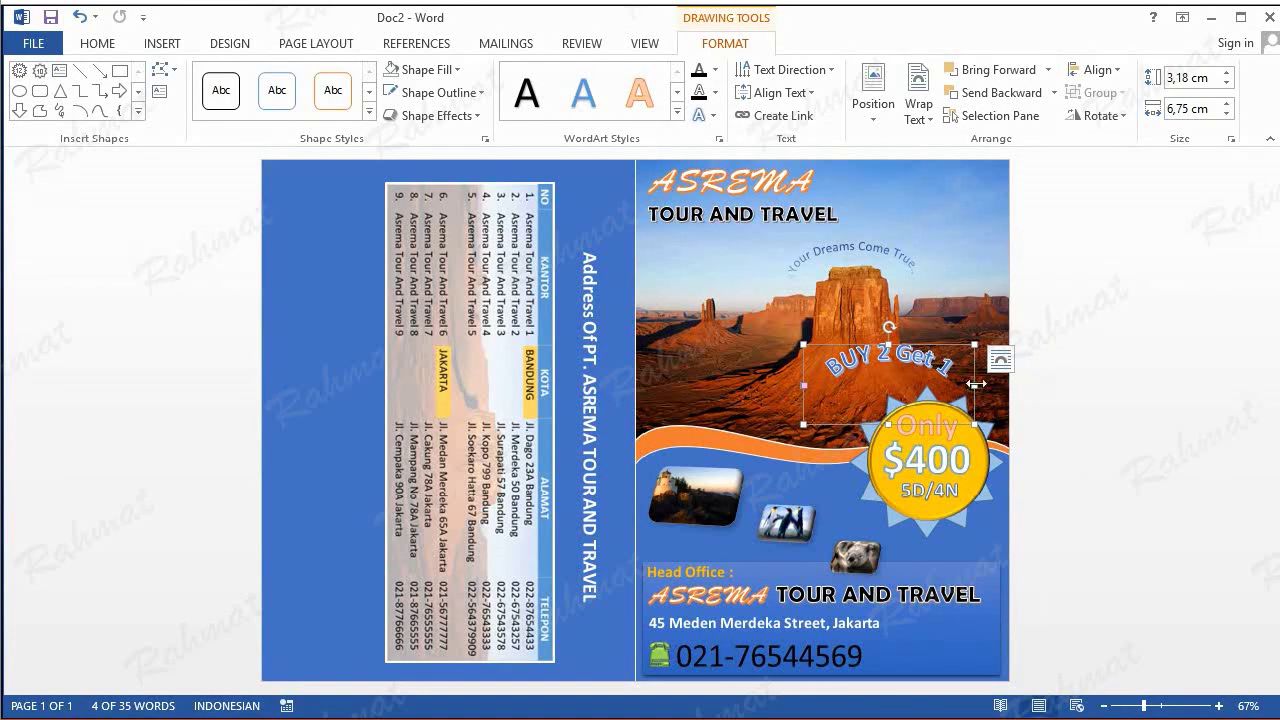
left_click_drag(968, 383, 960, 382)
left_click_drag(958, 381, 982, 354)
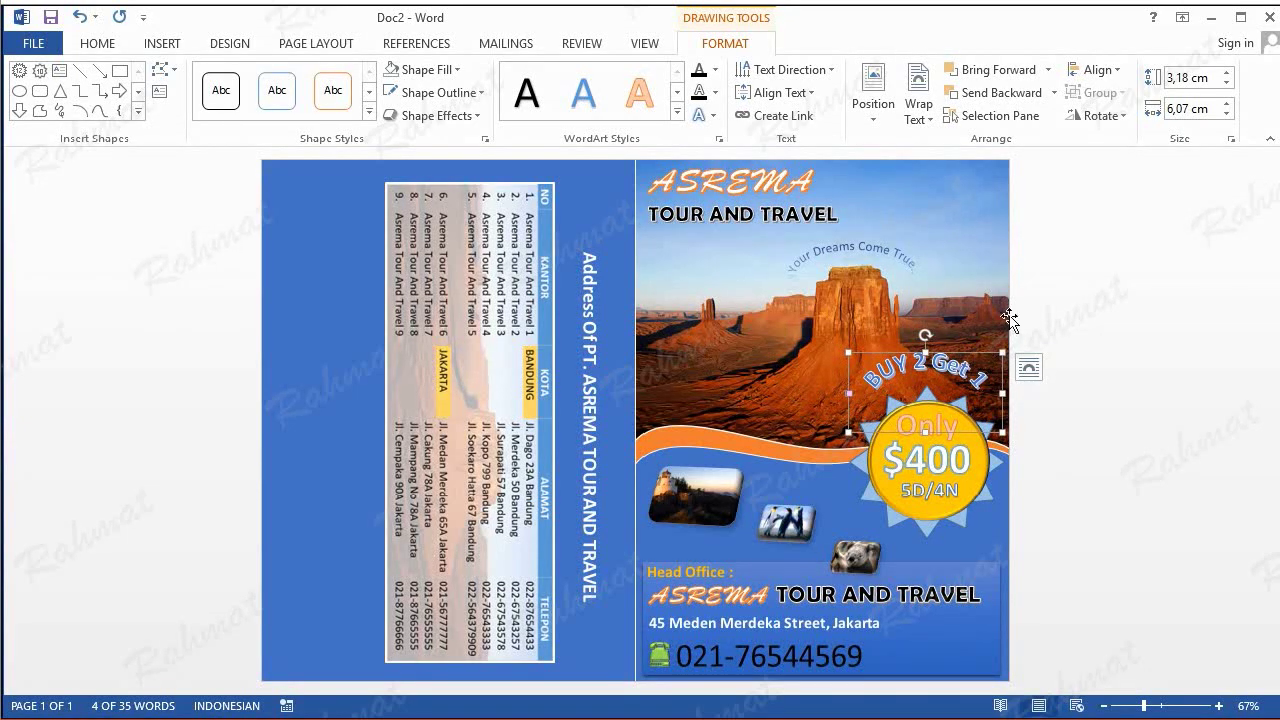
left_click(1067, 286)
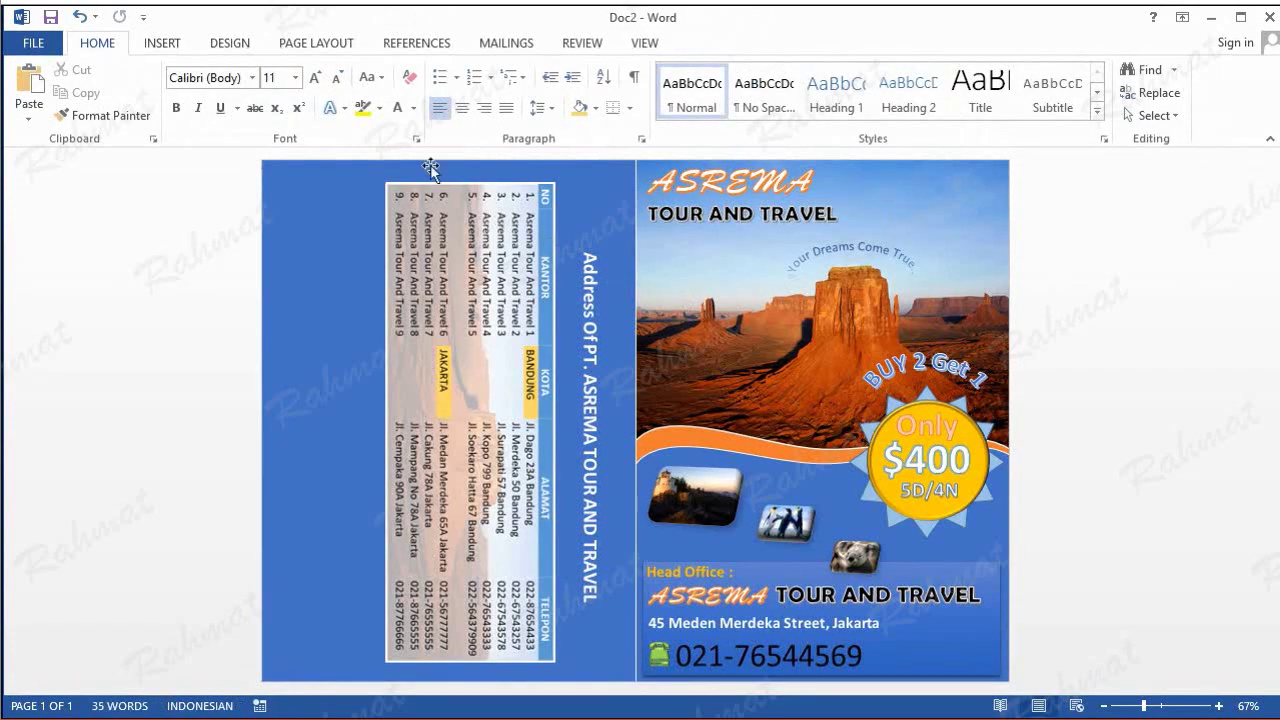
Step: Insert an orange-style WordArt reading 'Period 2-10 December 2018'
left_click(188, 45)
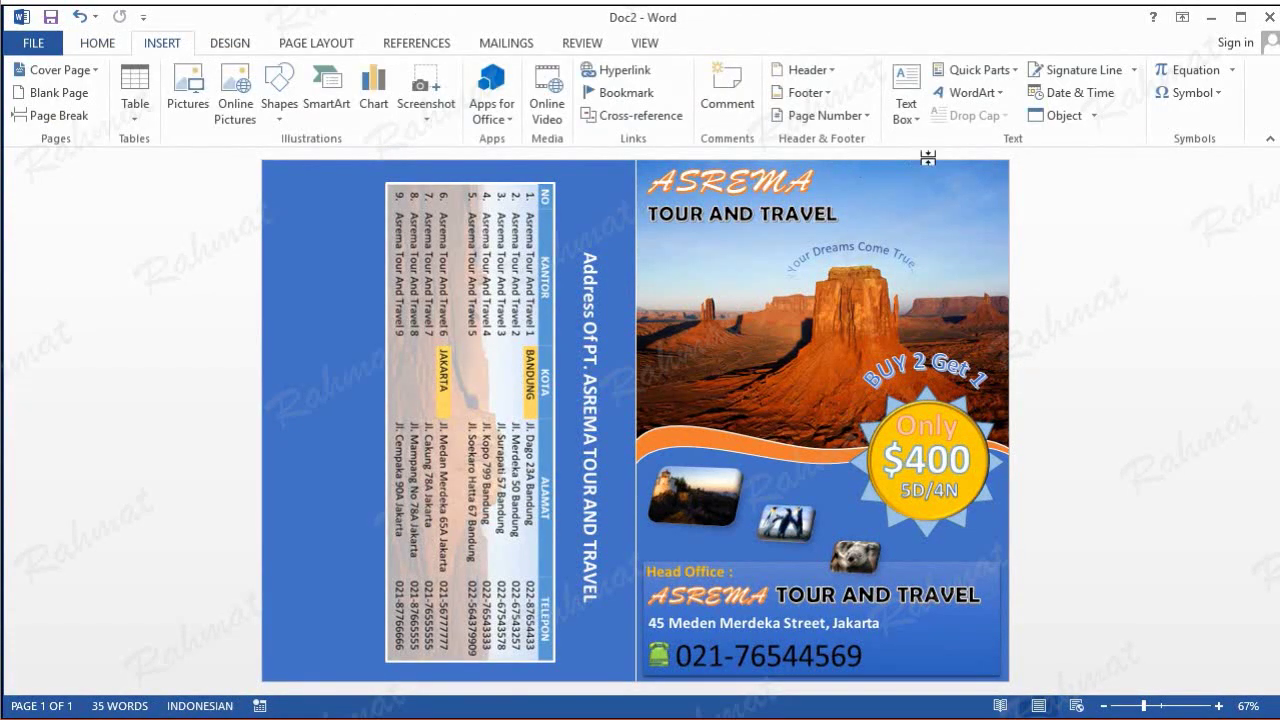
left_click(995, 92)
left_click(1178, 143)
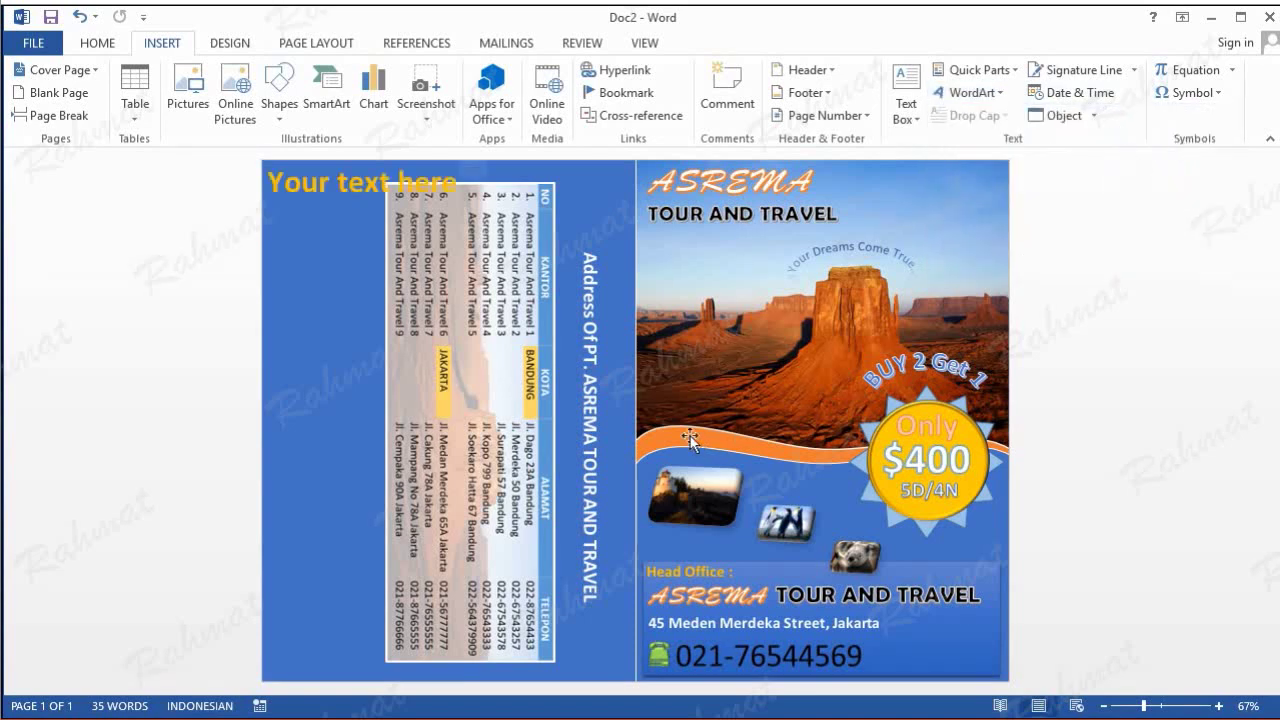
key("Delete")
type("Perio 2")
key("BackSpace")
key("BackSpace")
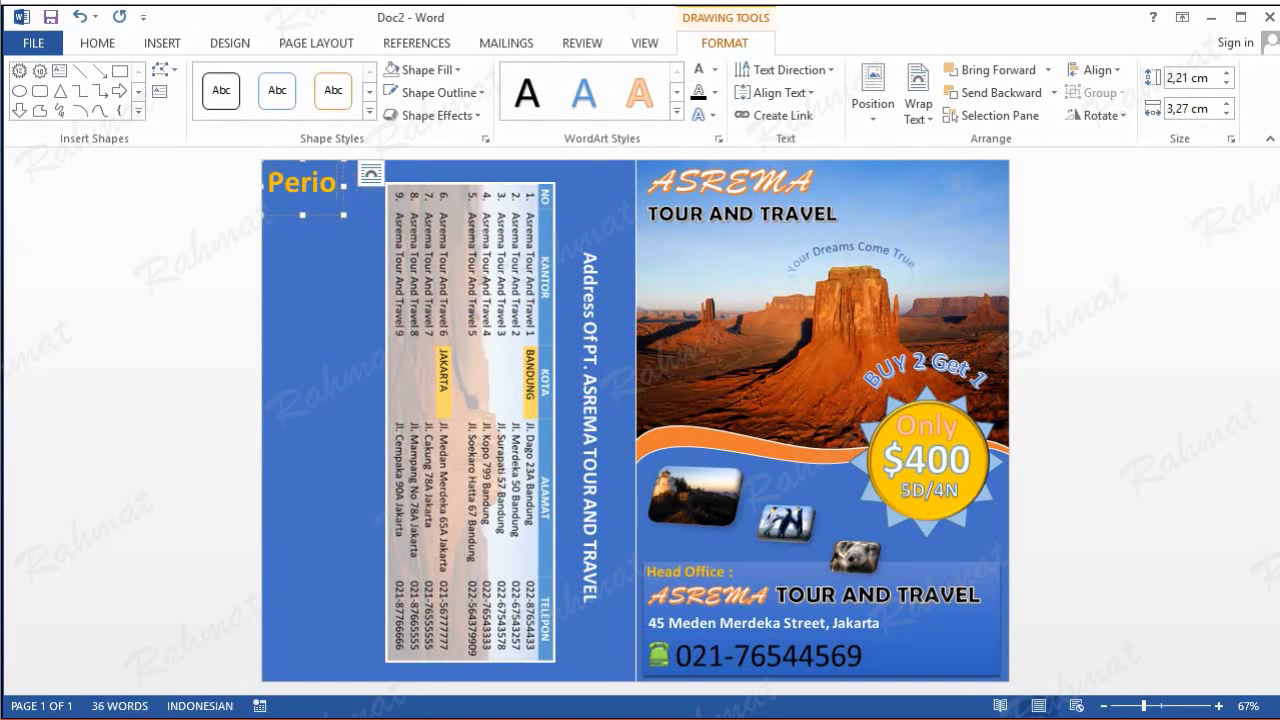
type("d 2-10 December 2018")
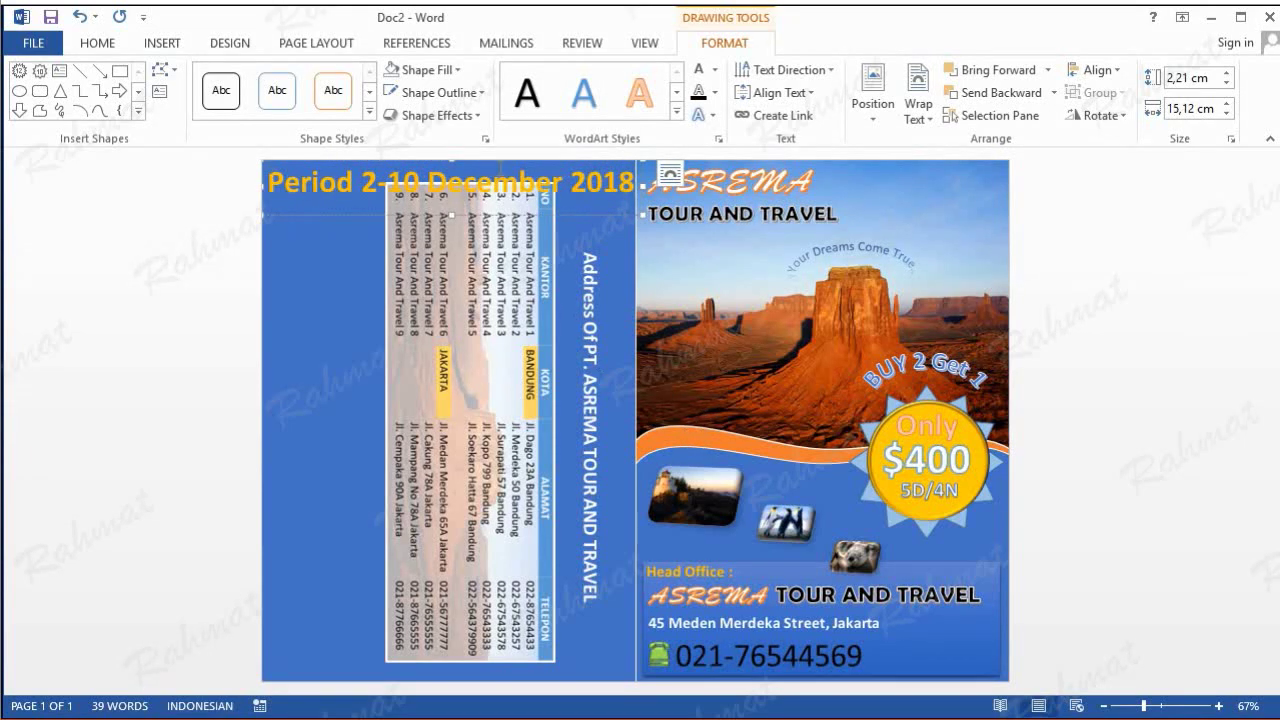
Step: Make the Period 2-10 December 2018 heading white text at 12 pt
double_click(507, 182)
double_click(507, 182)
triple_click(507, 182)
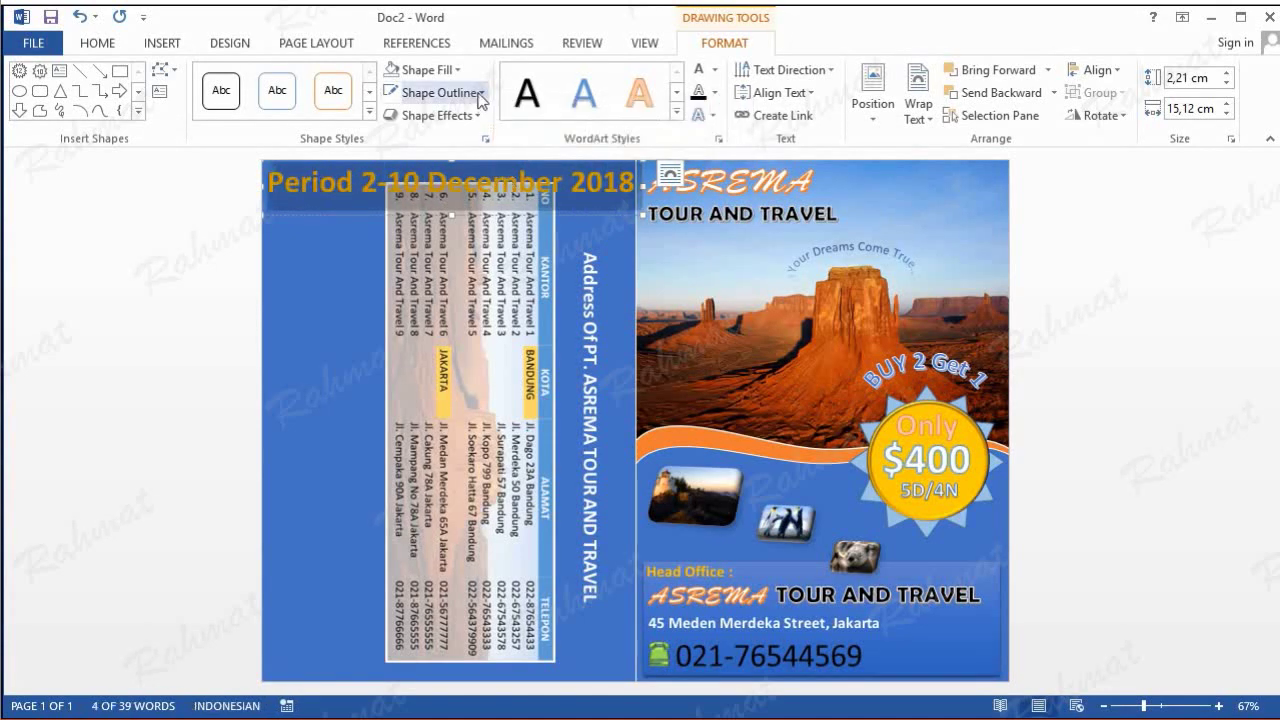
left_click(715, 70)
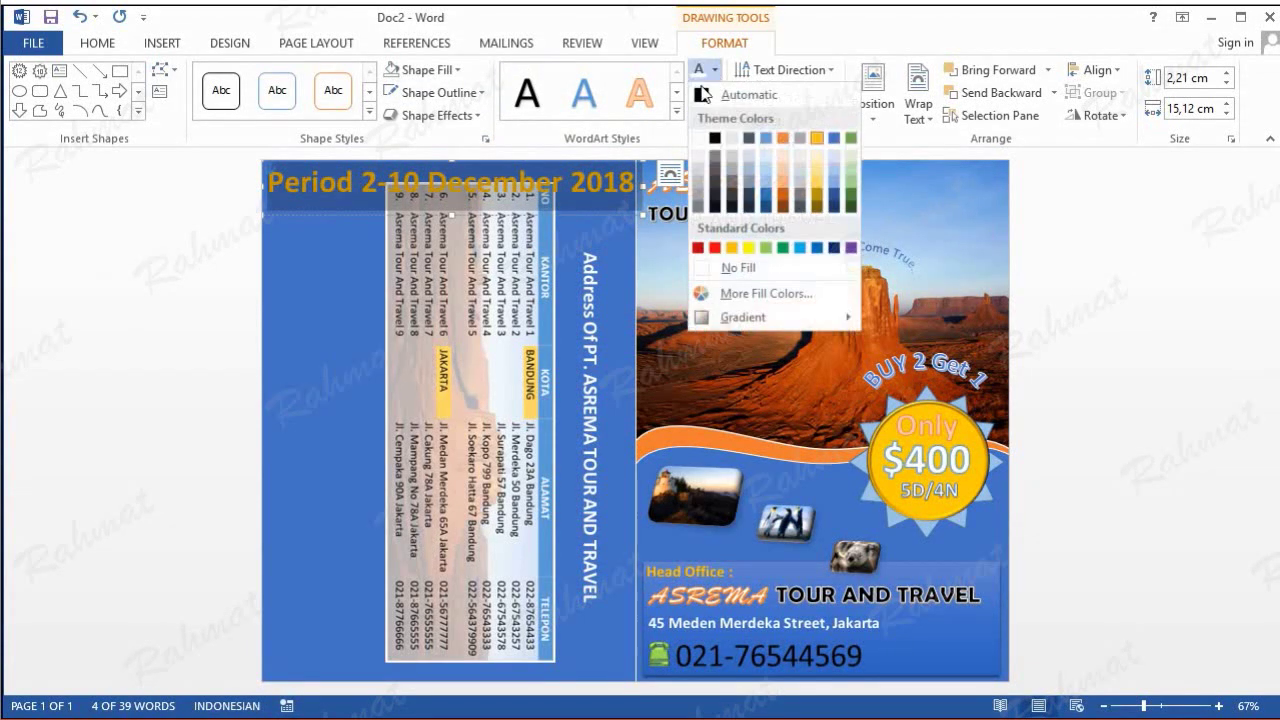
left_click(698, 141)
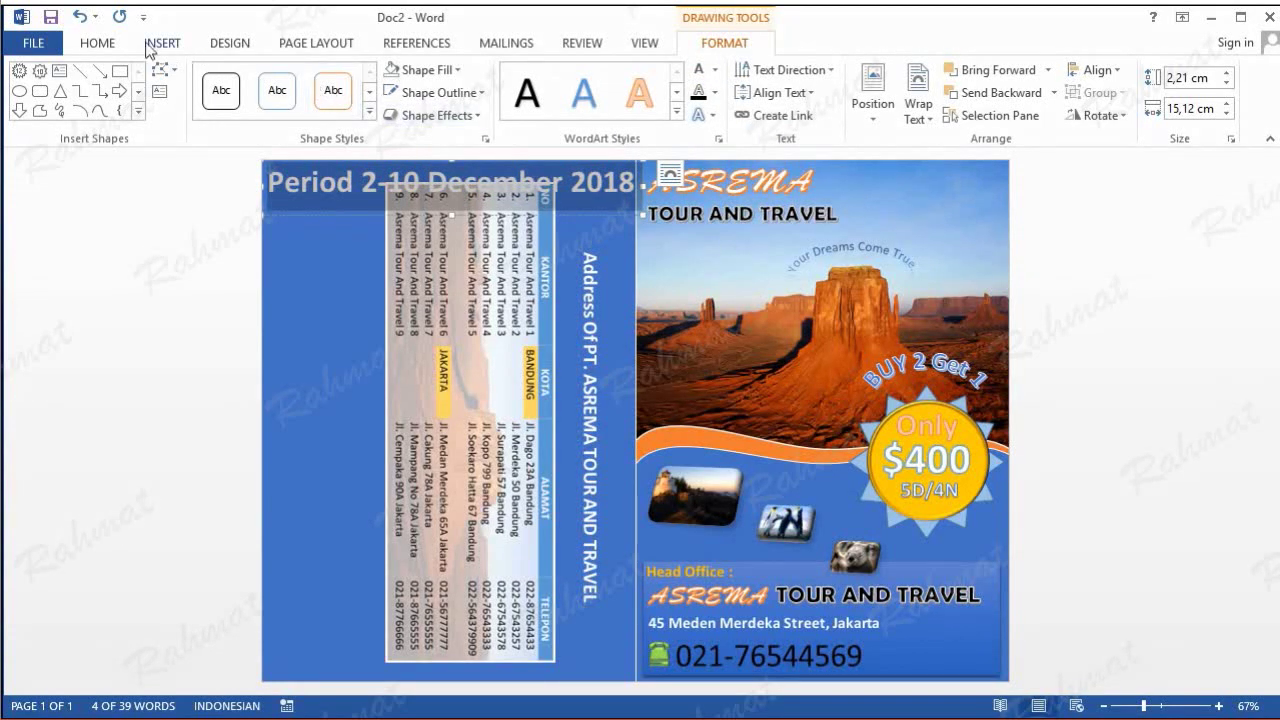
left_click(115, 48)
left_click(295, 78)
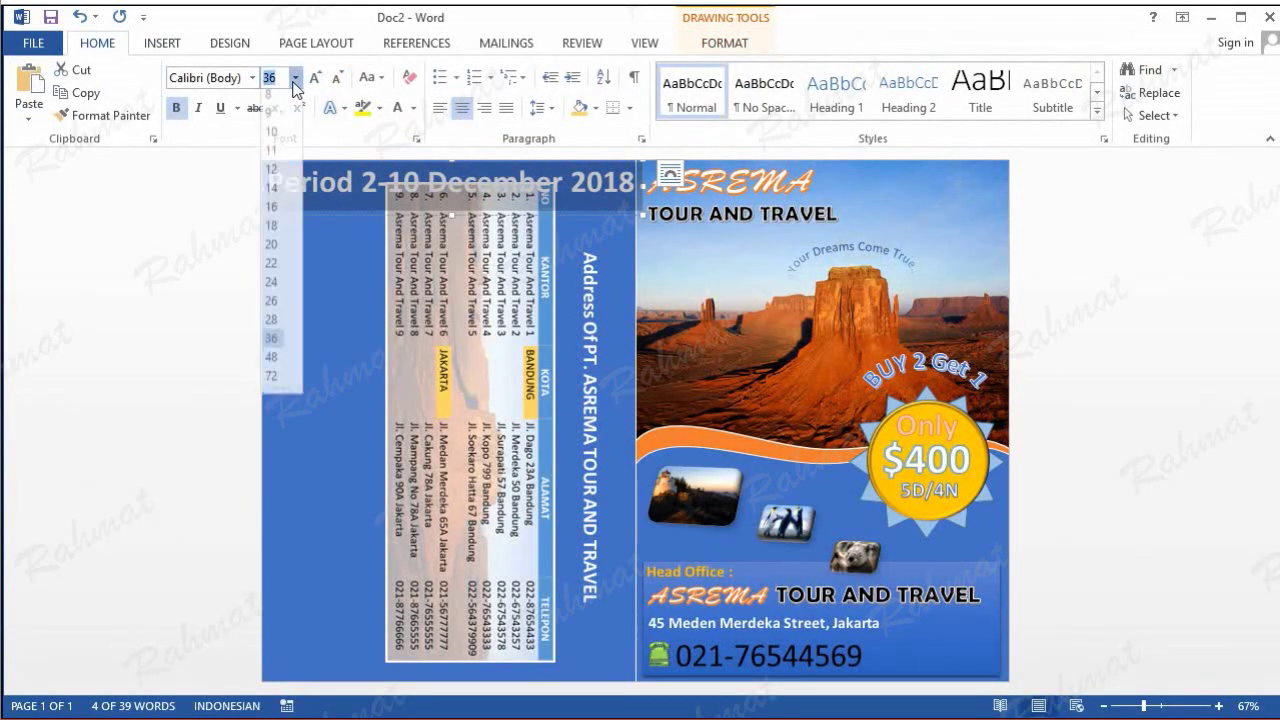
left_click(272, 177)
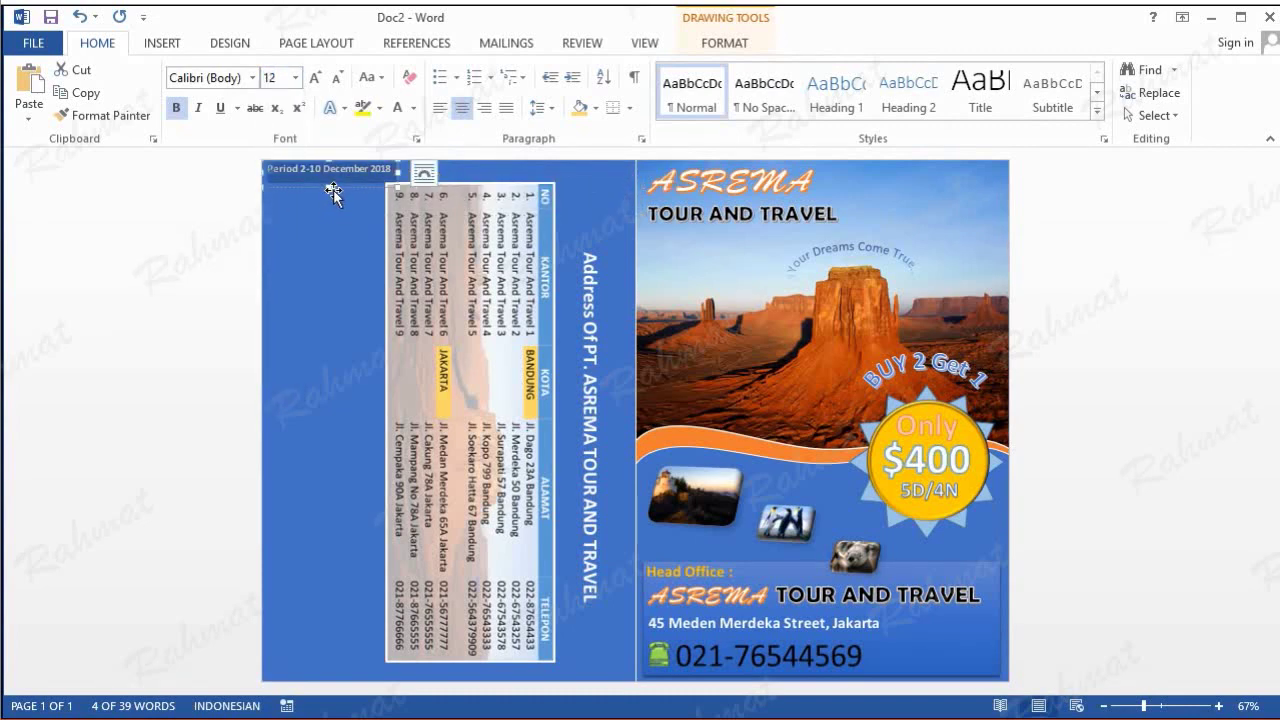
Step: Move the period text onto the orange wave, apply a warp transform, and widen it
left_click_drag(333, 193, 758, 445)
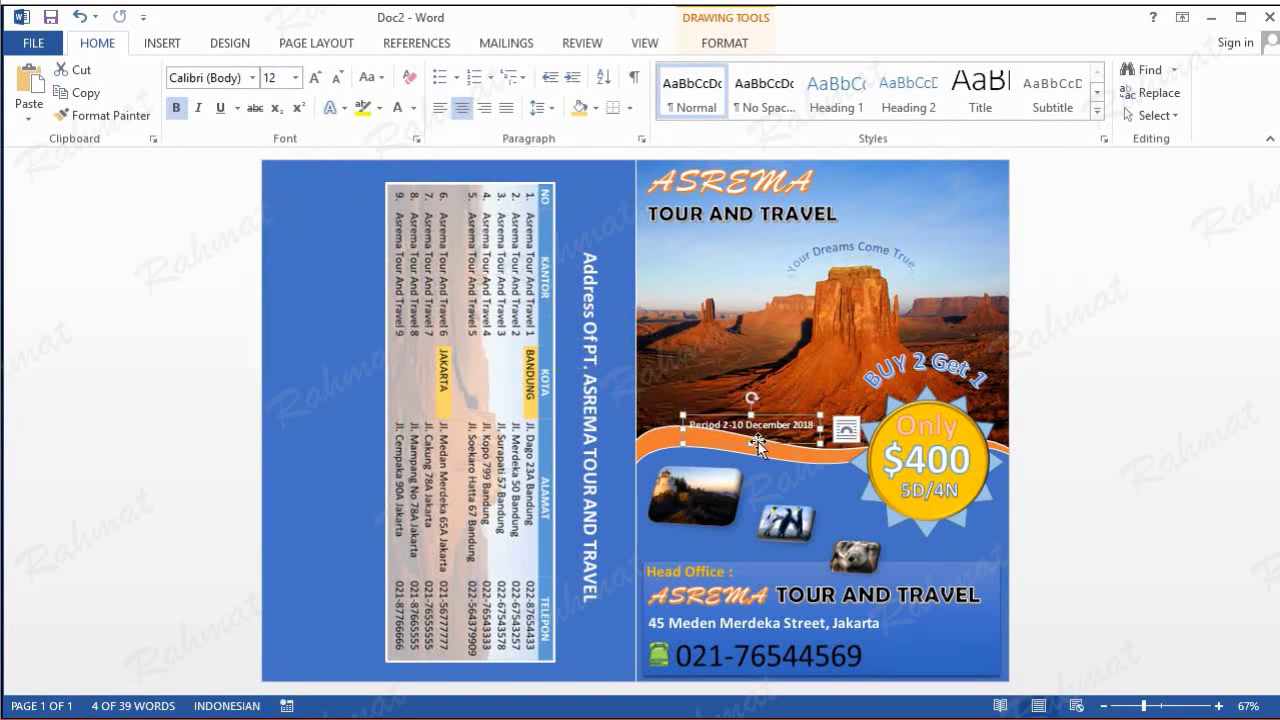
left_click(733, 44)
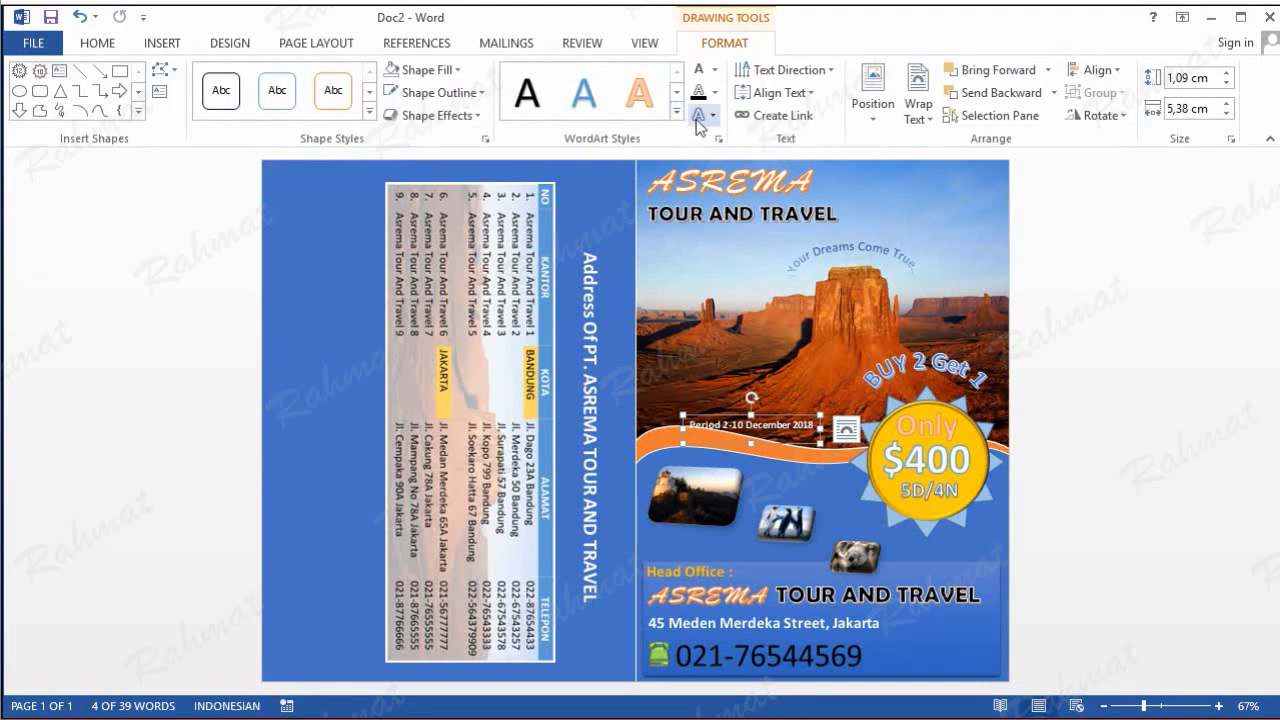
left_click(715, 117)
mouse_move(763, 368)
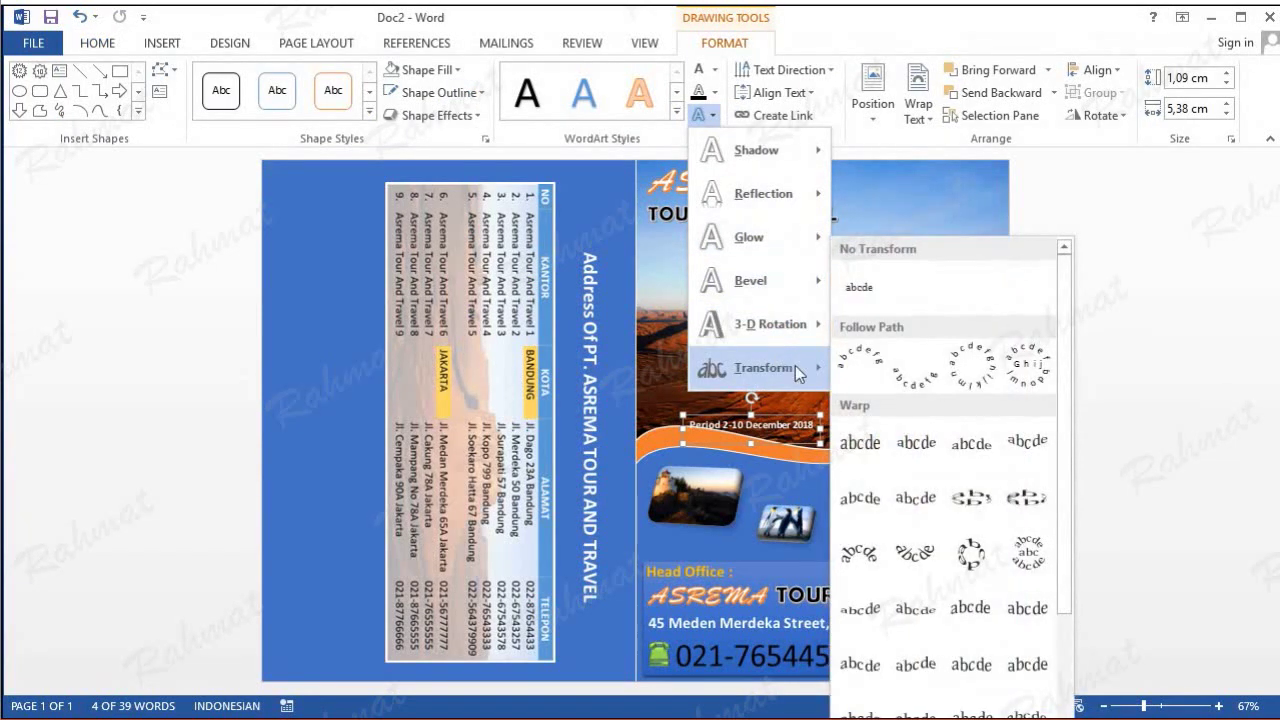
left_click(873, 654)
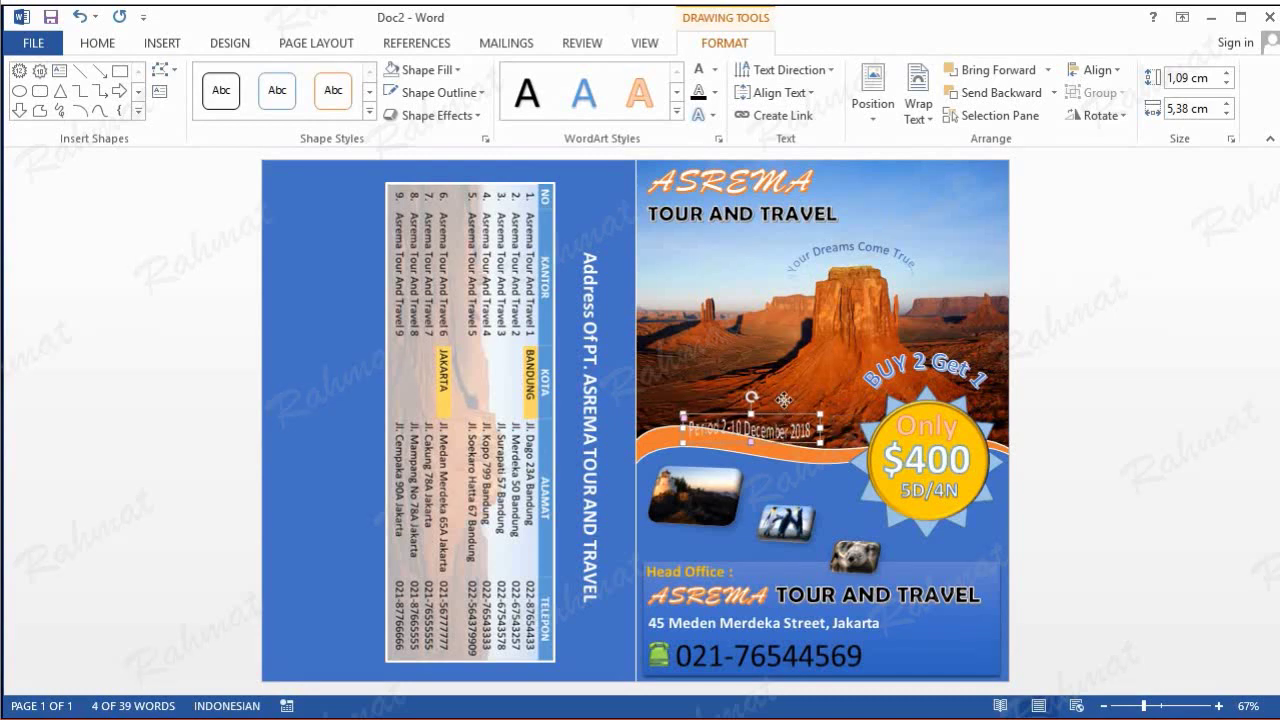
left_click_drag(784, 420, 784, 403)
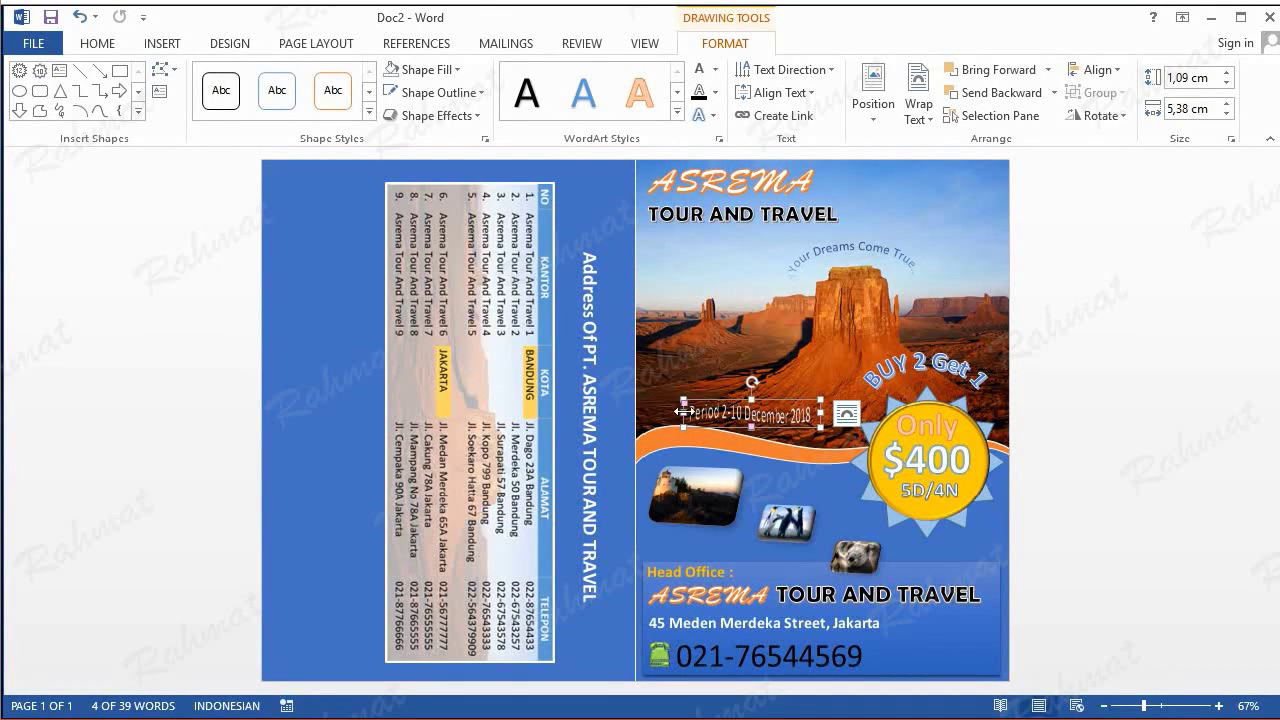
left_click_drag(683, 411, 661, 411)
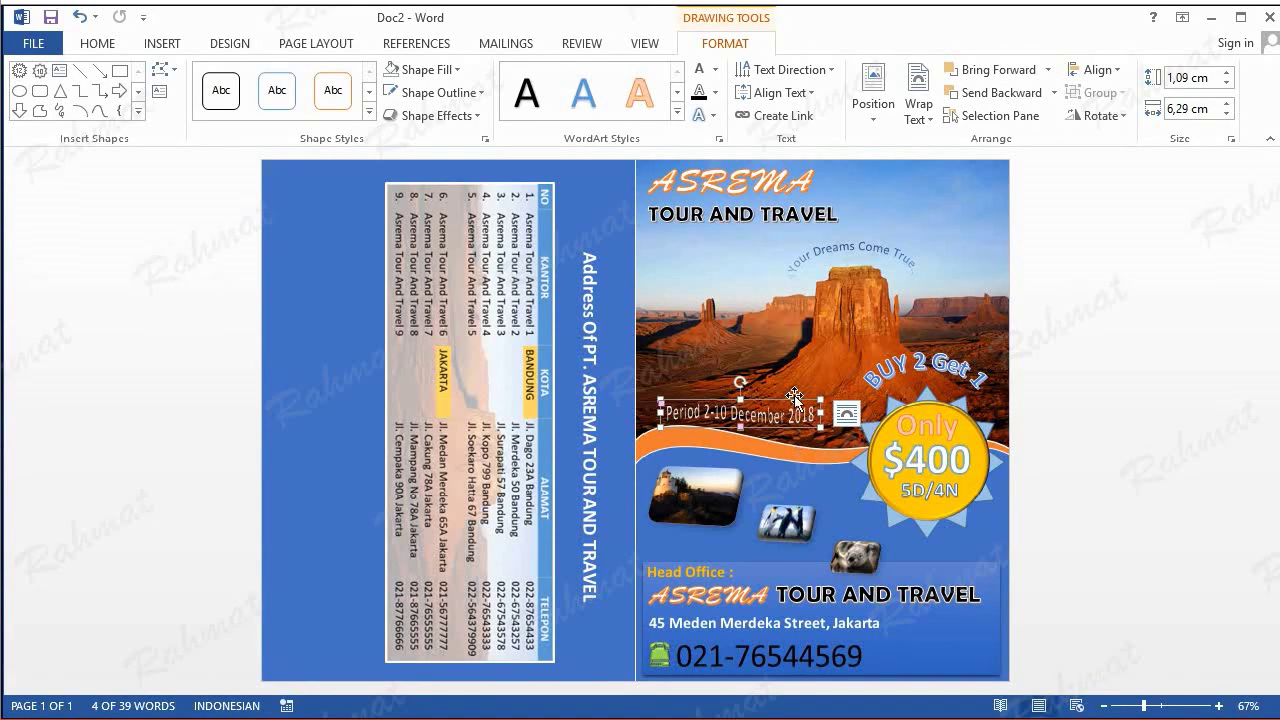
left_click_drag(806, 402, 816, 406)
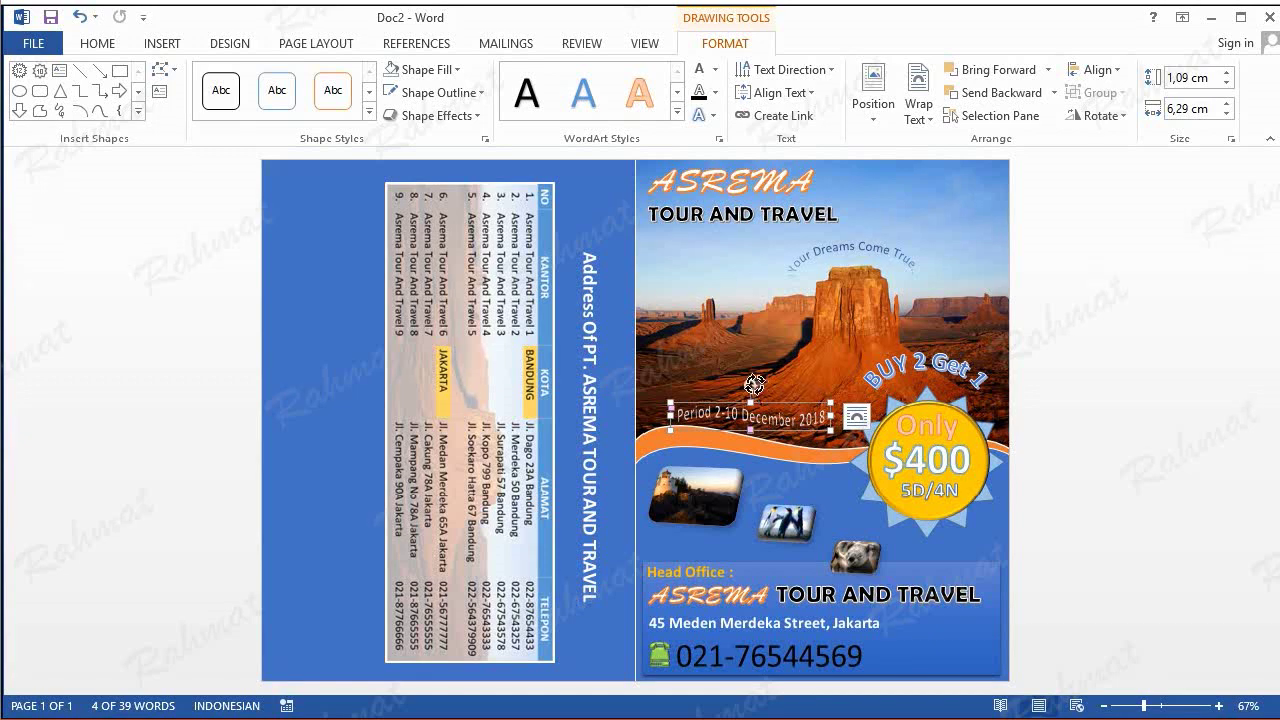
Step: Rotate the period text so it slants along the wave's curve, then deselect
left_click_drag(754, 384, 751, 377)
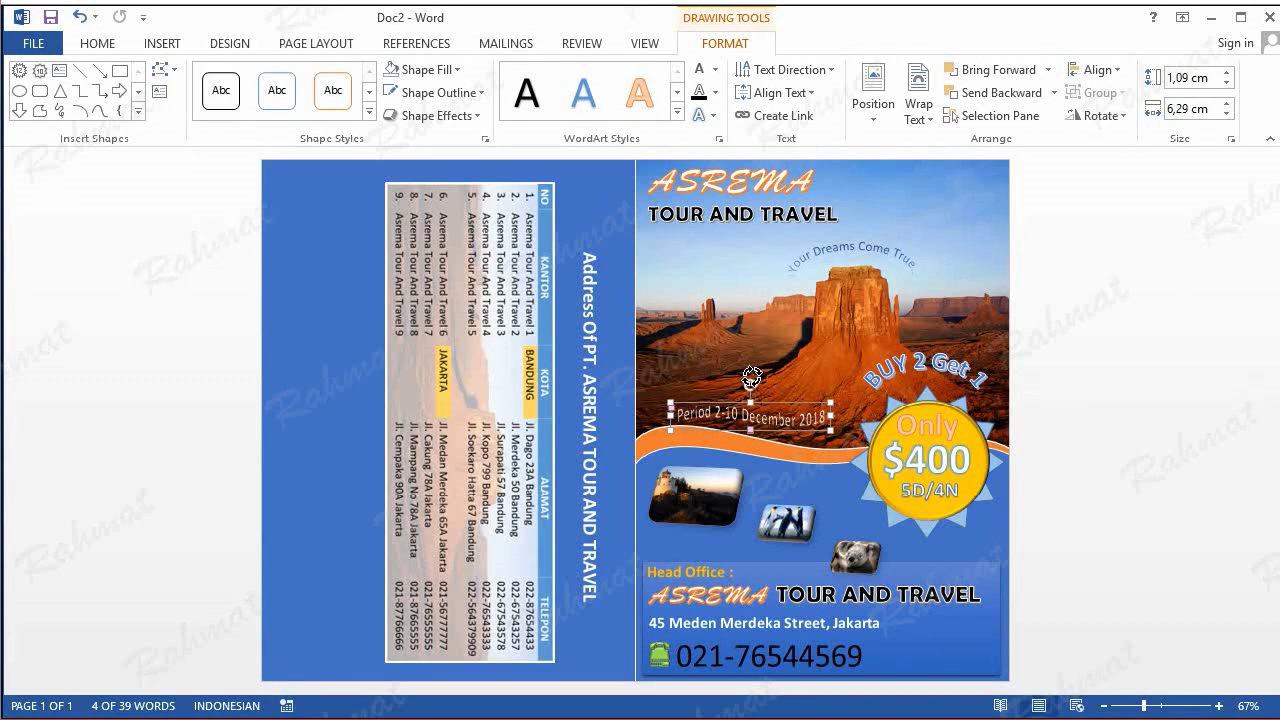
left_click_drag(752, 377, 762, 371)
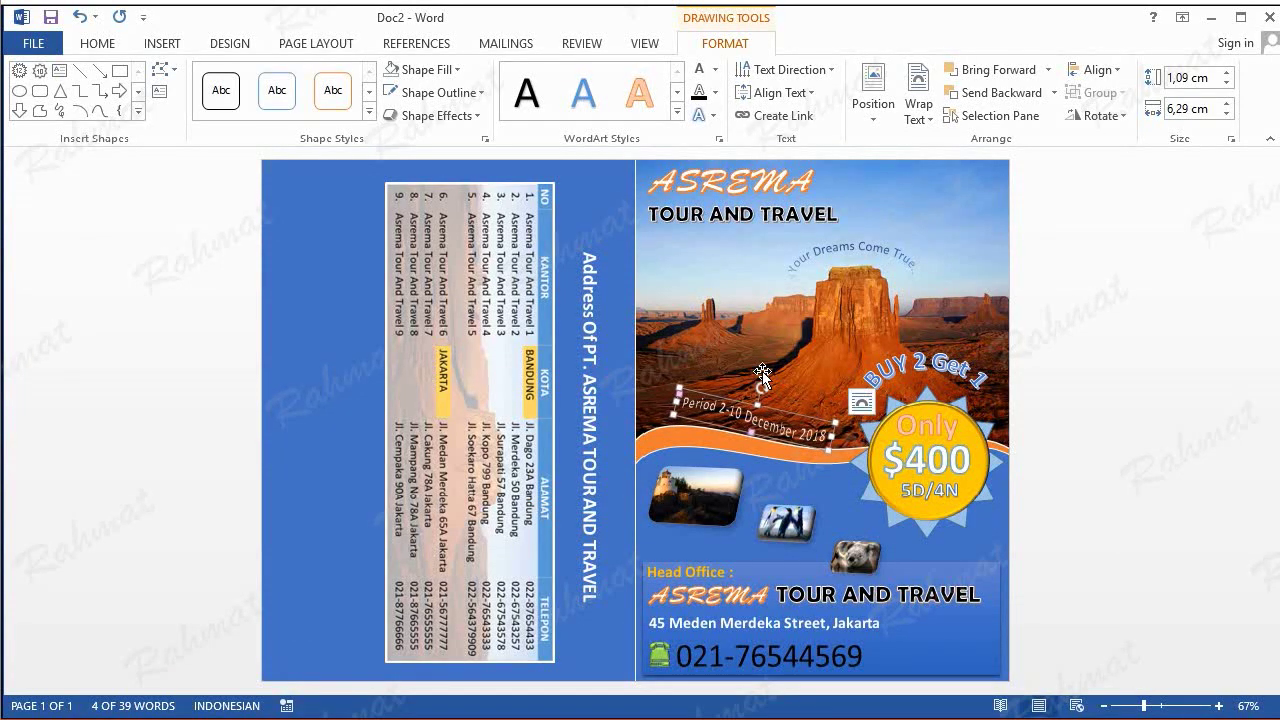
left_click_drag(762, 371, 734, 407)
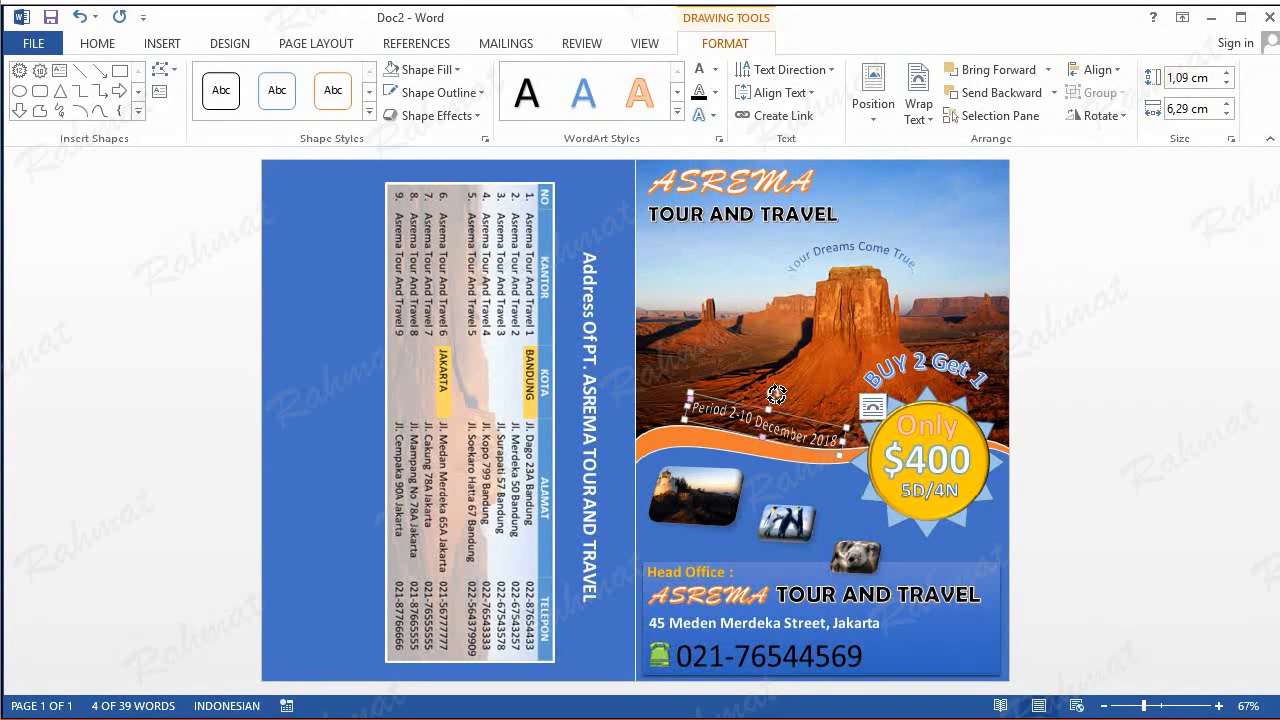
left_click_drag(776, 394, 778, 387)
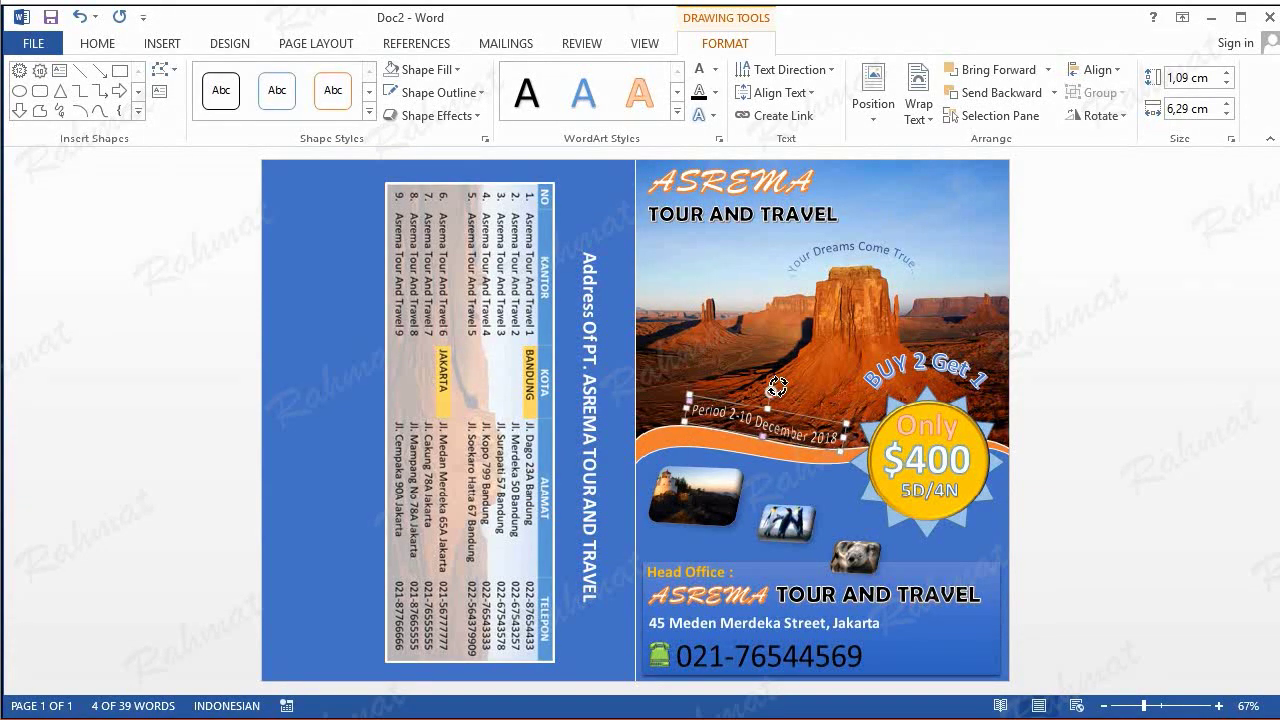
left_click_drag(777, 386, 764, 390)
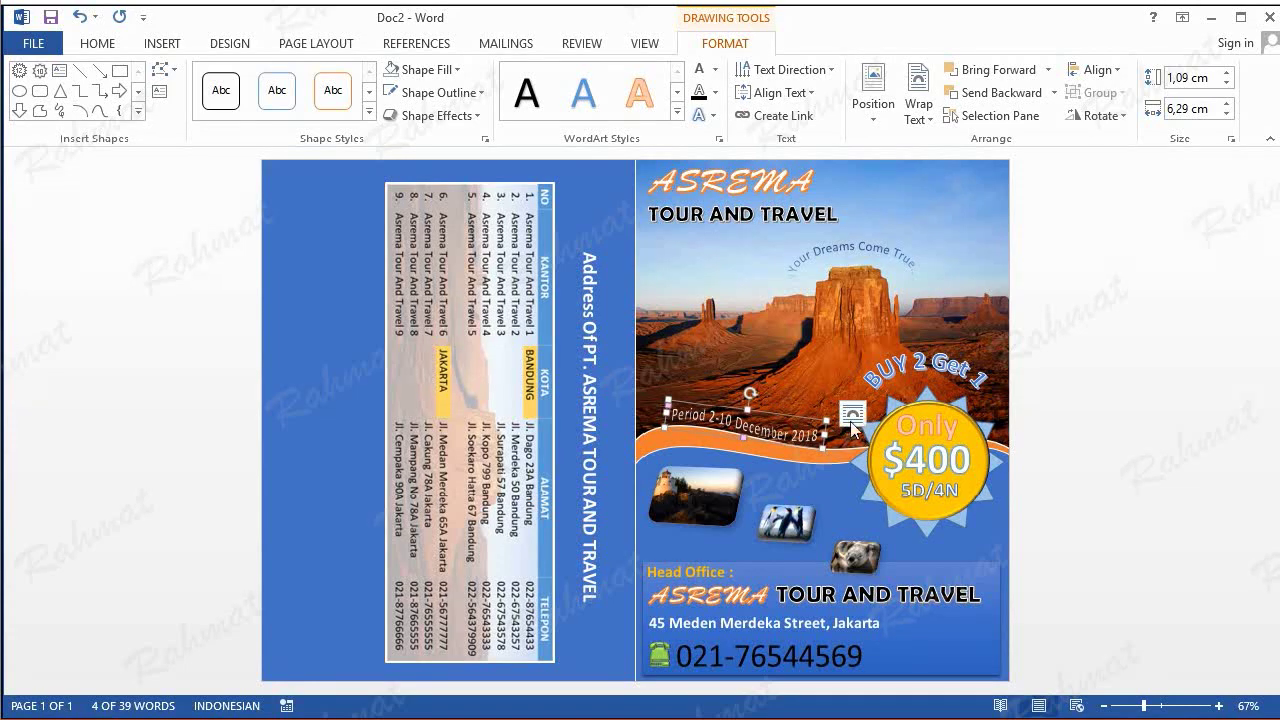
left_click(1112, 423)
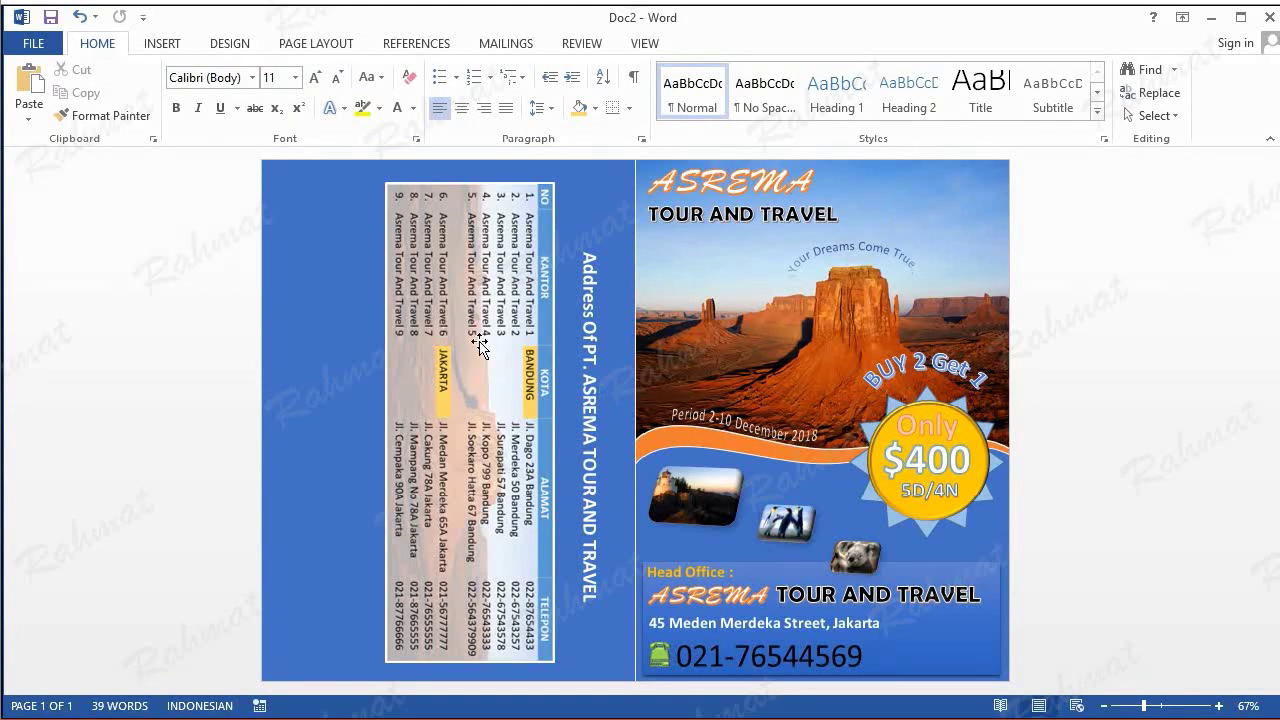
left_click(166, 45)
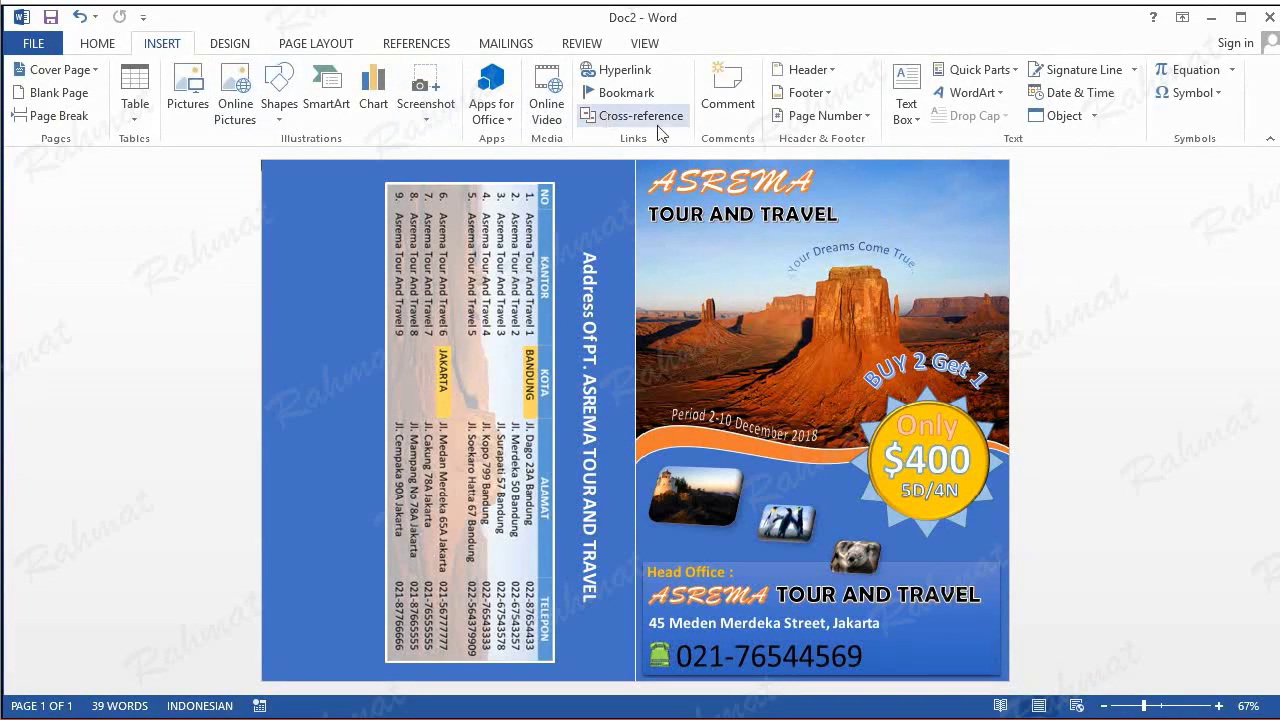
left_click(919, 120)
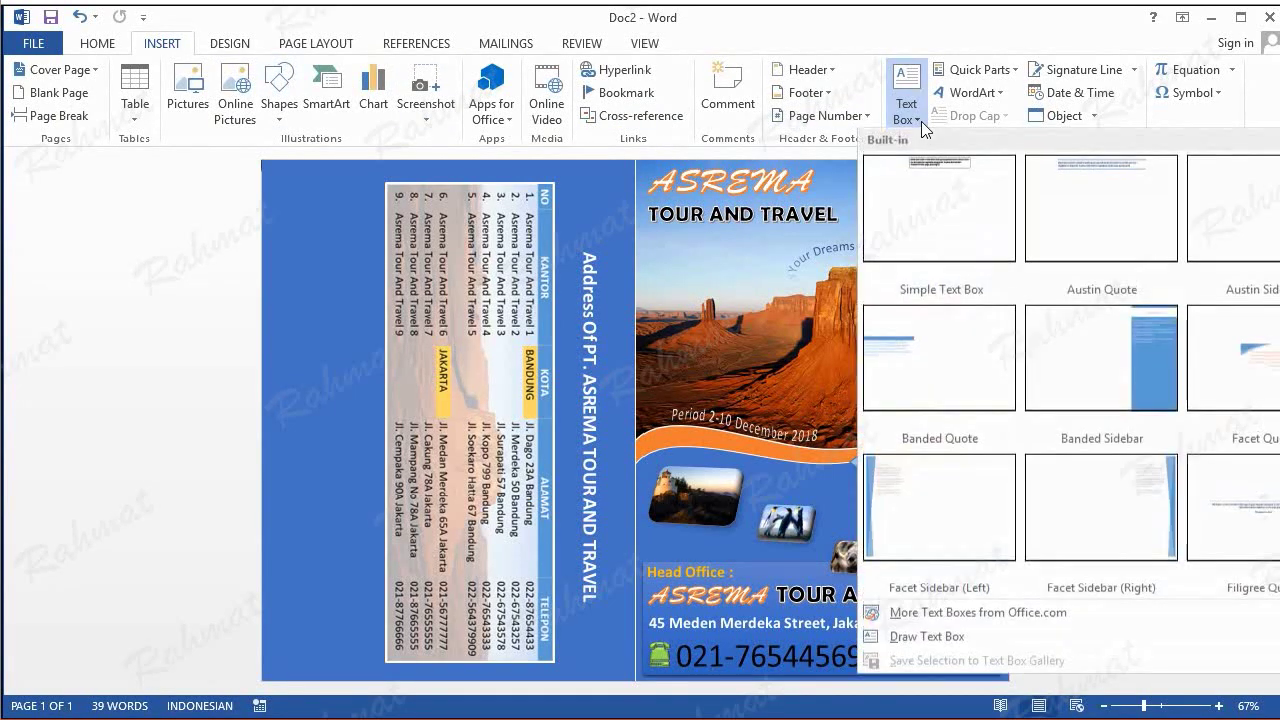
left_click(930, 636)
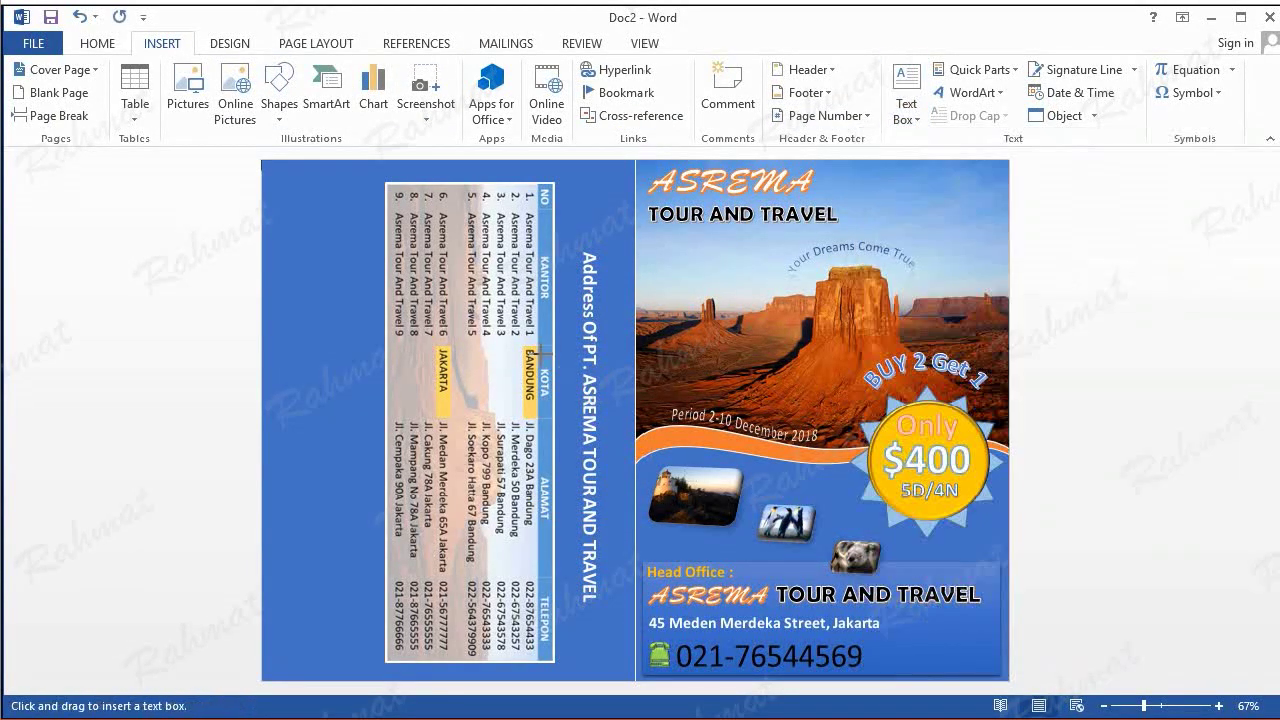
left_click_drag(344, 285, 877, 541)
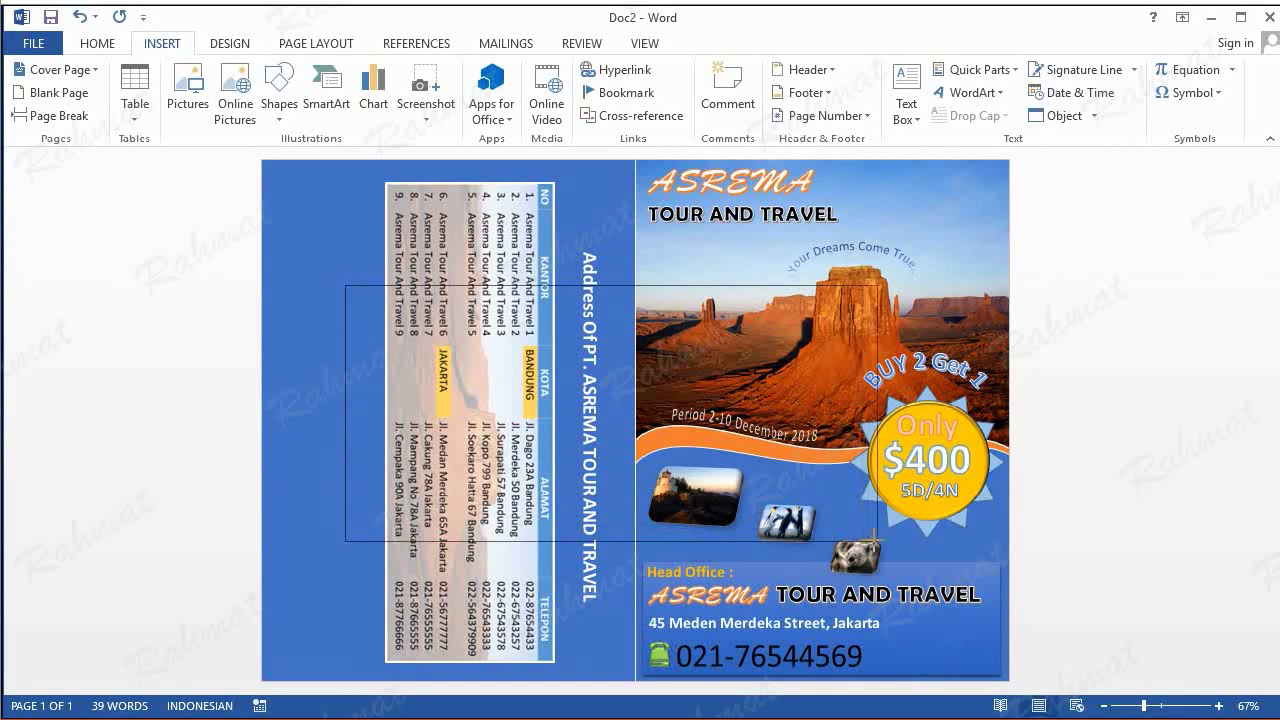
left_click(97, 43)
left_click(294, 78)
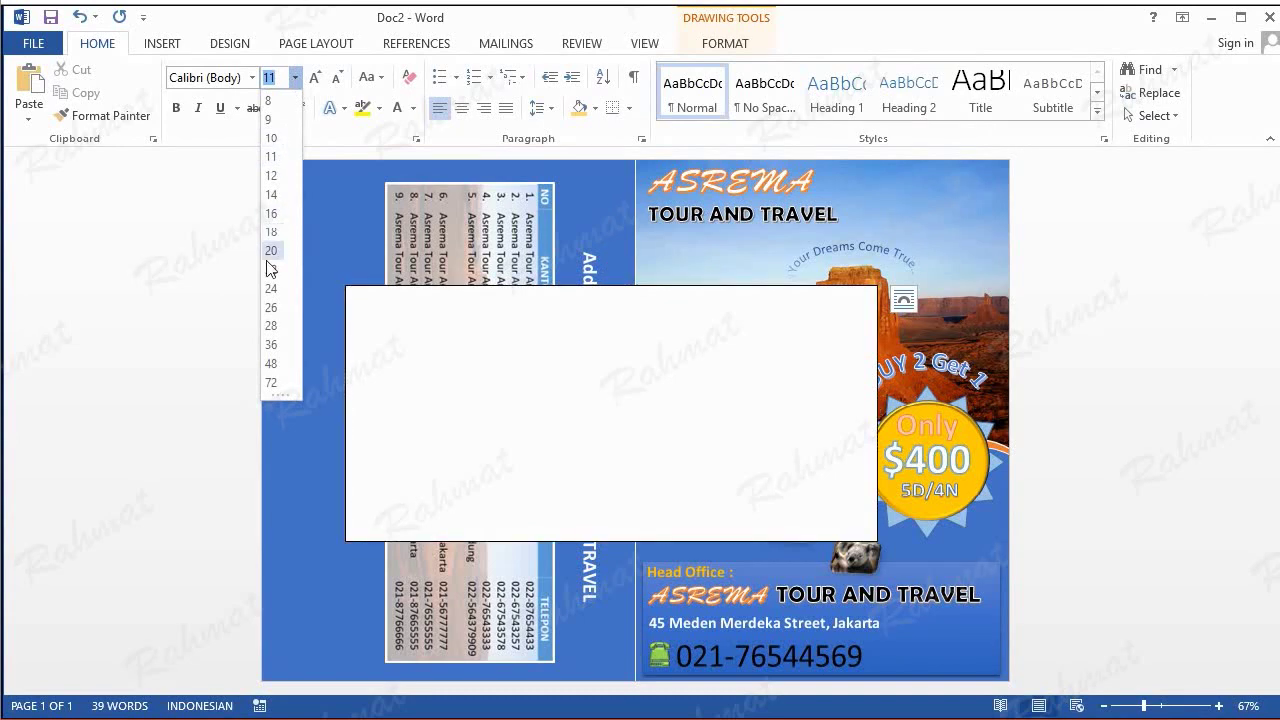
type("36")
key("Return")
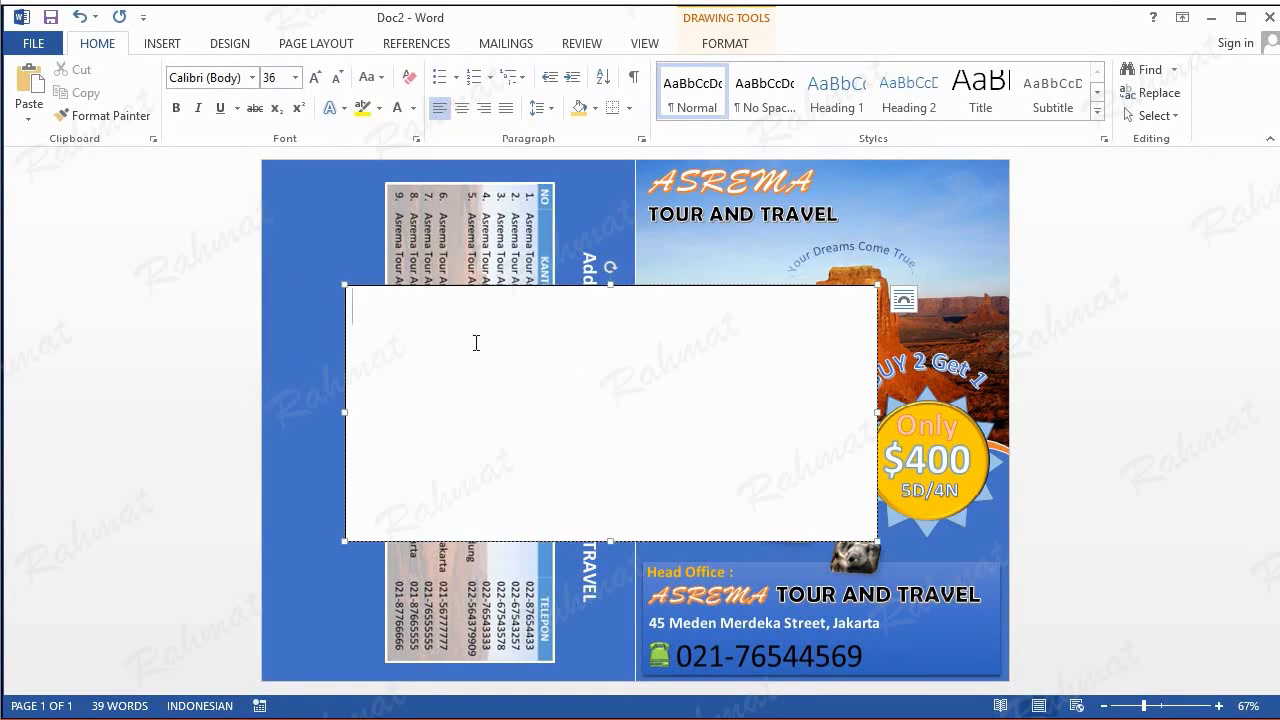
type("Save p")
type("df than print")
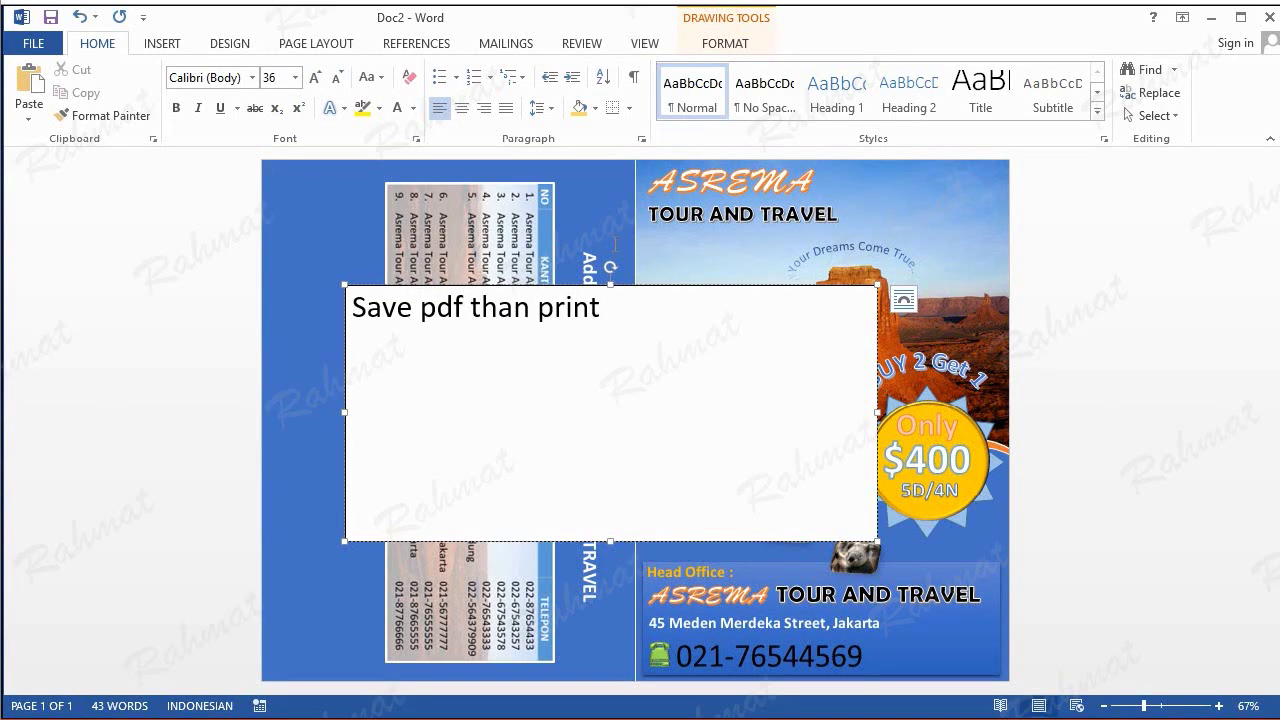
left_click(631, 291)
right_click(631, 291)
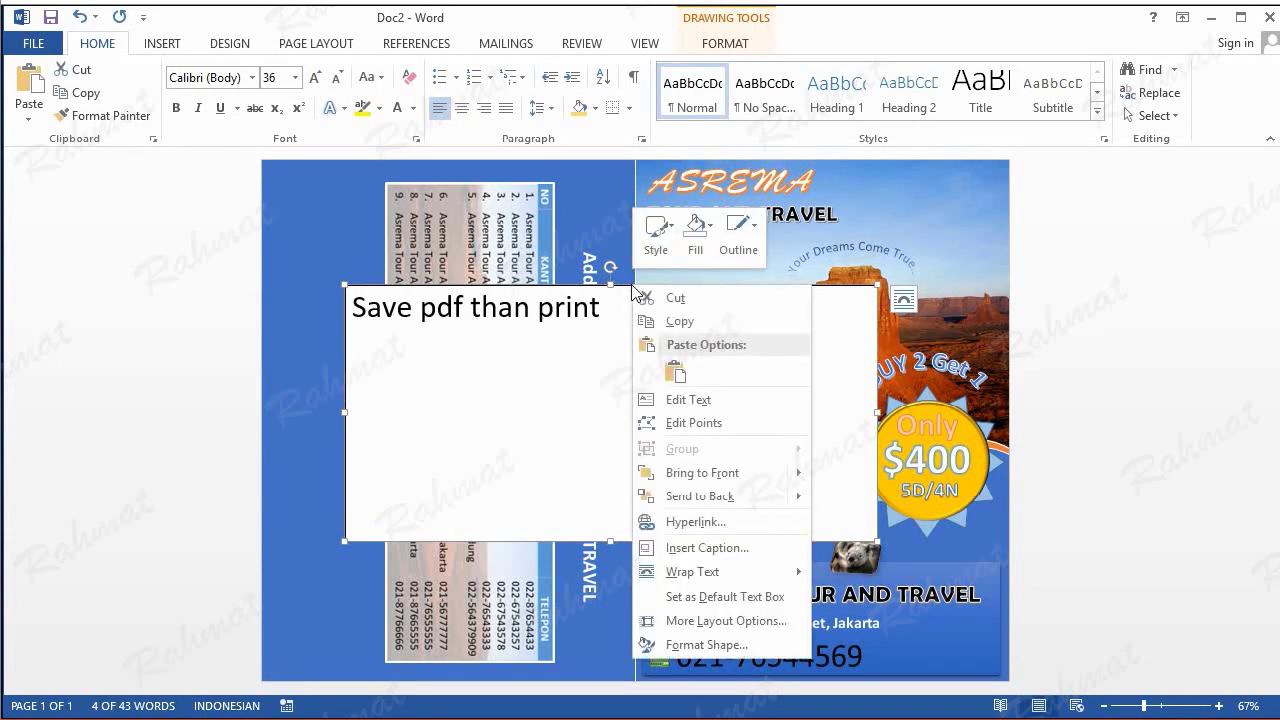
left_click(695, 305)
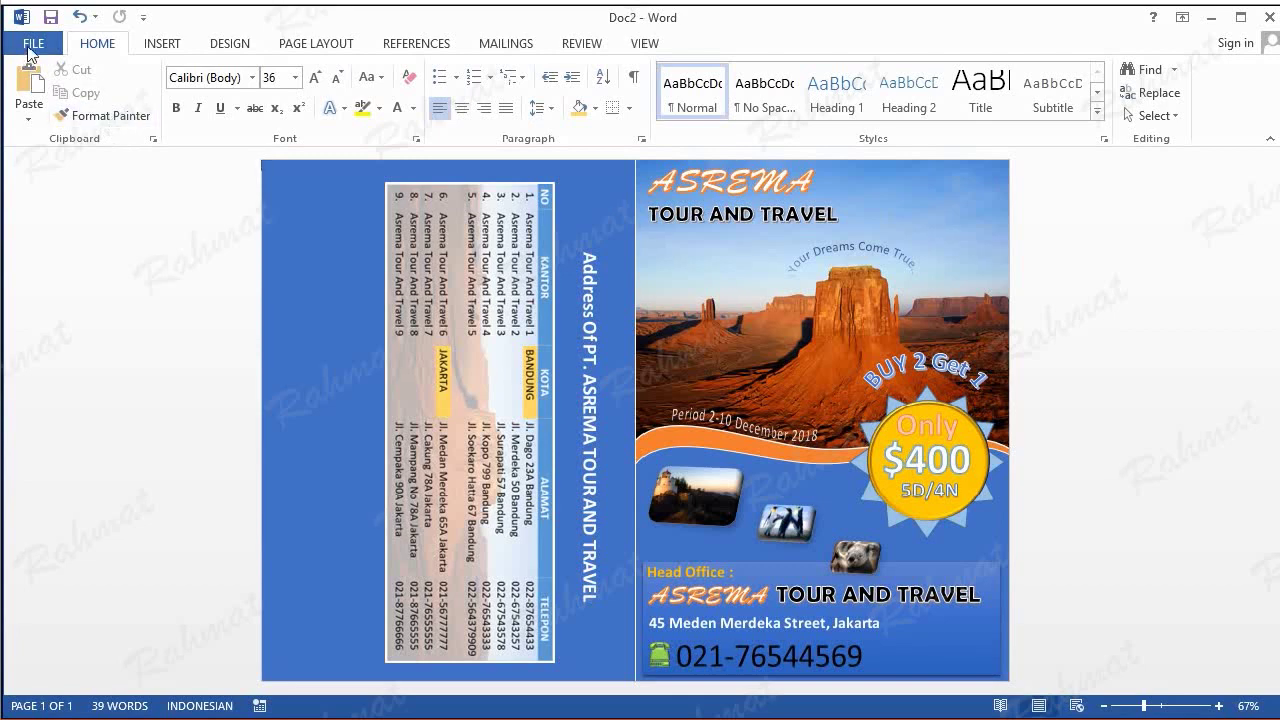
Step: Save the brochure into the data folder as a PDF file named Doc3
left_click(30, 52)
left_click(35, 244)
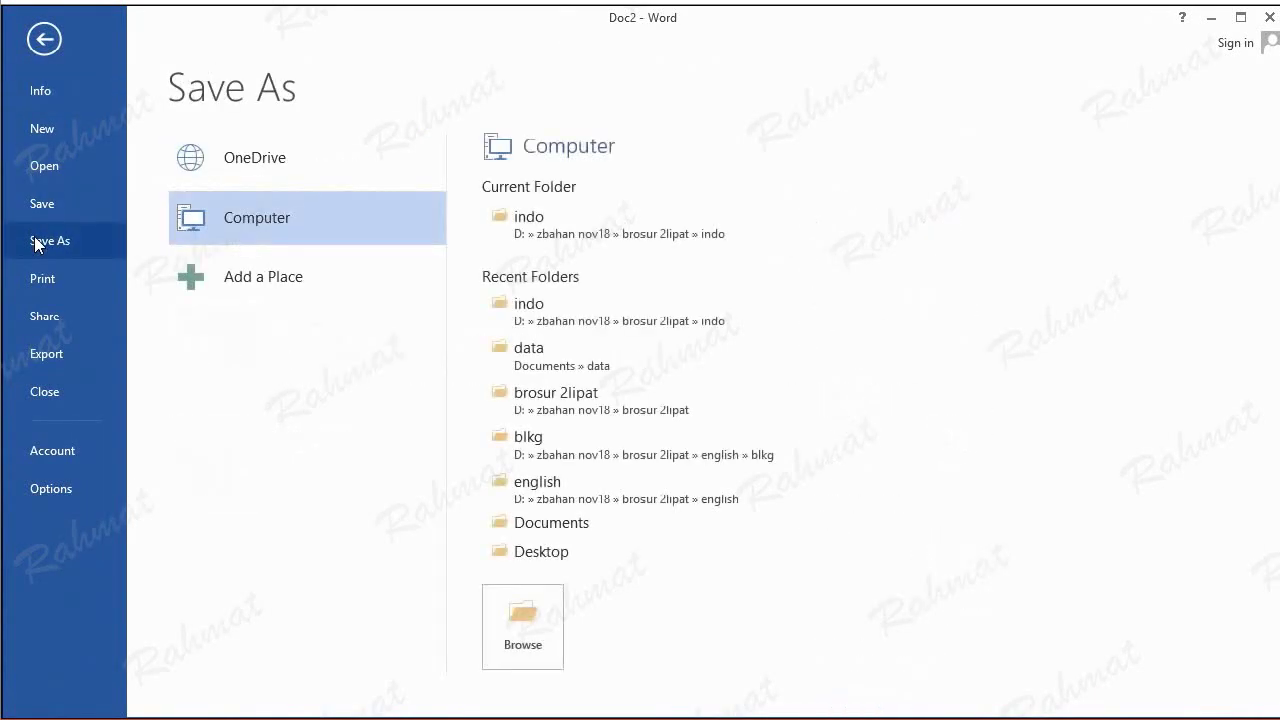
left_click(522, 349)
left_click(330, 357)
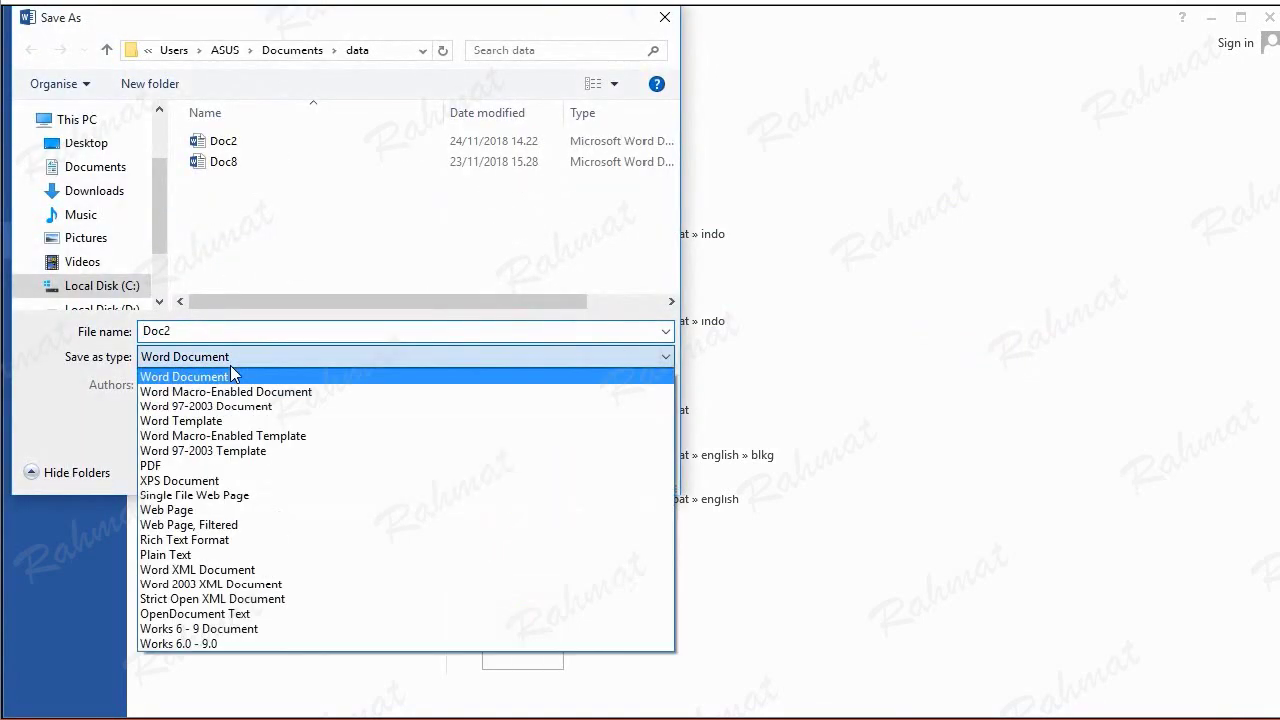
left_click(220, 460)
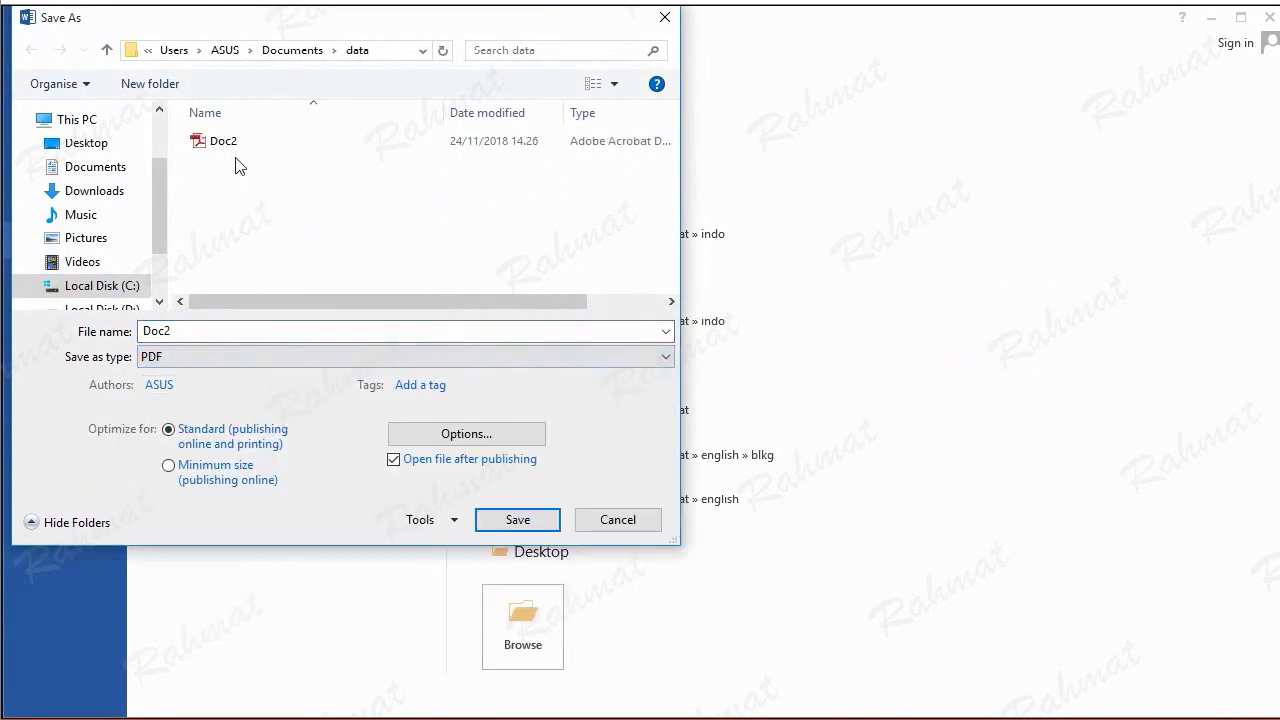
left_click(201, 332)
key("BackSpace")
type("3")
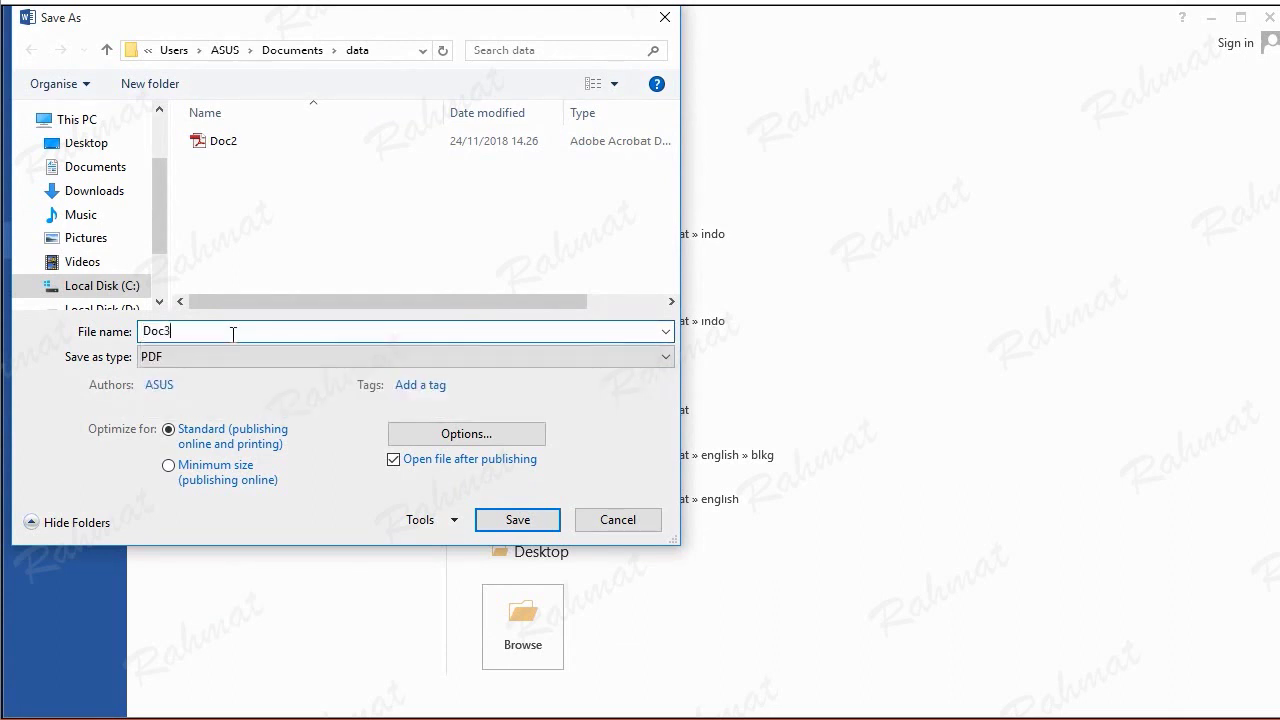
left_click(510, 524)
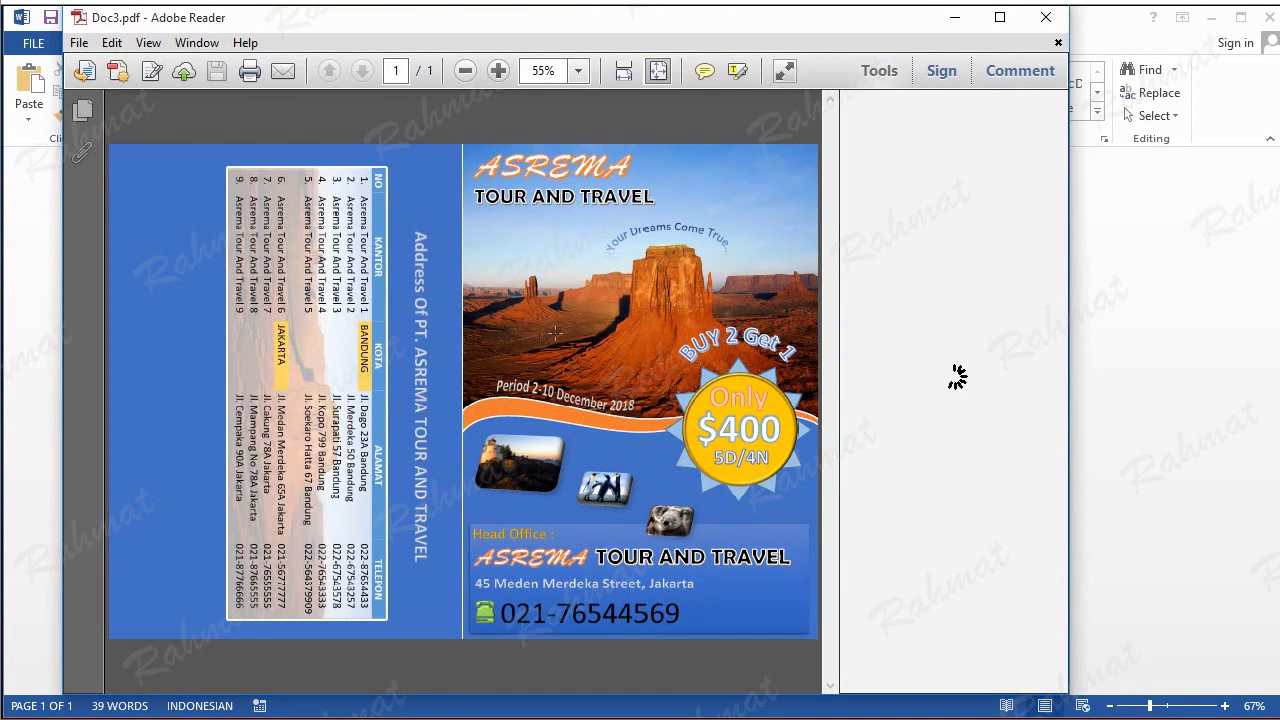
Step: Close the Adobe Reader window showing Doc3.pdf
left_click(1051, 22)
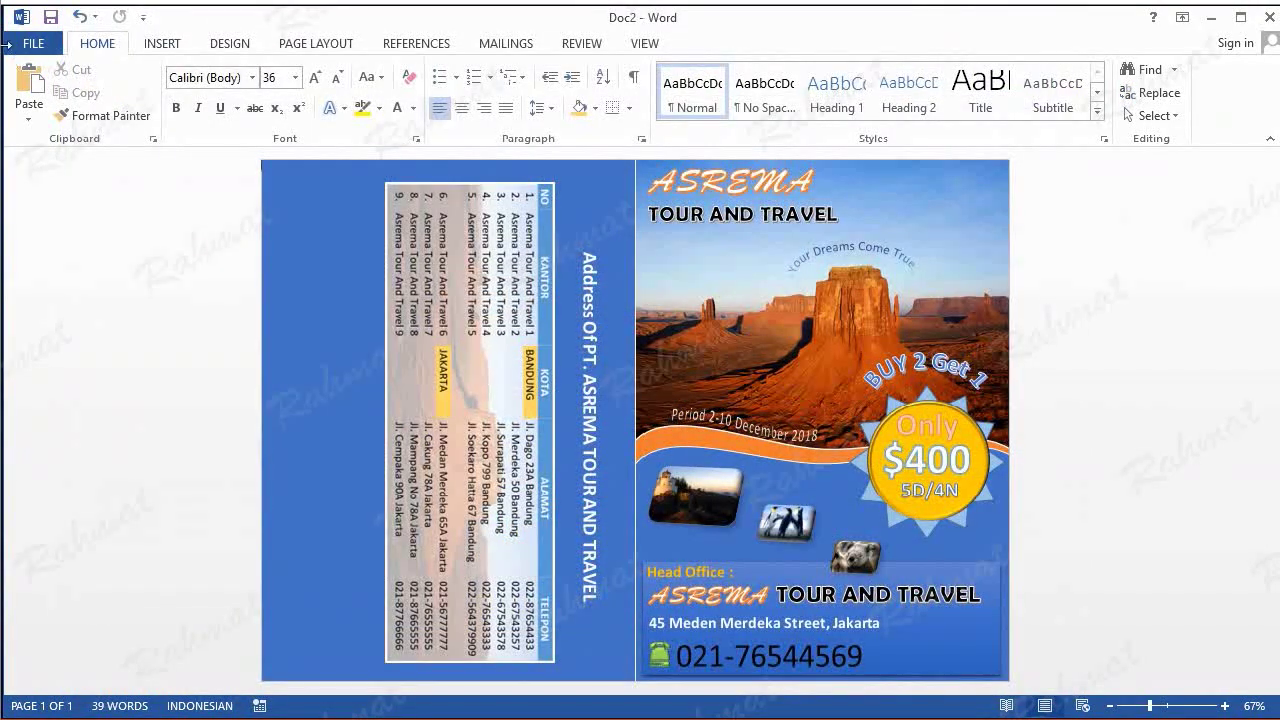
Step: Create a new blank document, Document6
left_click(30, 43)
left_click(38, 132)
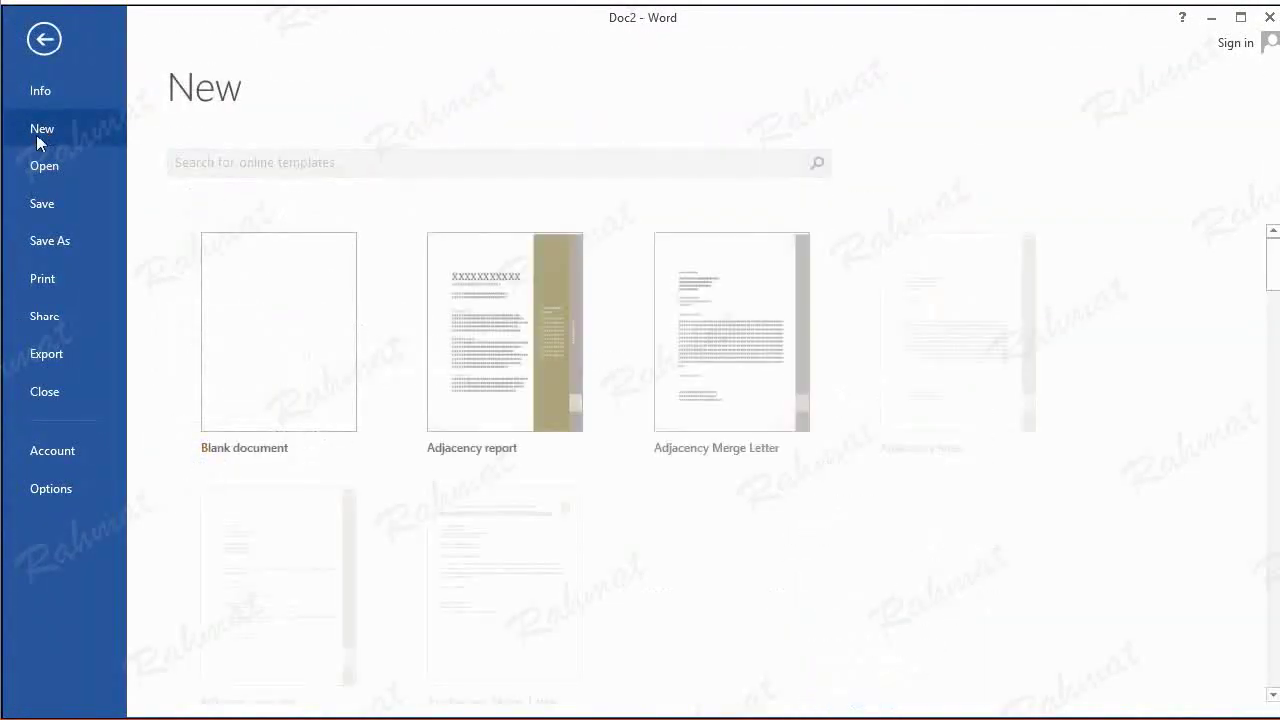
left_click(265, 295)
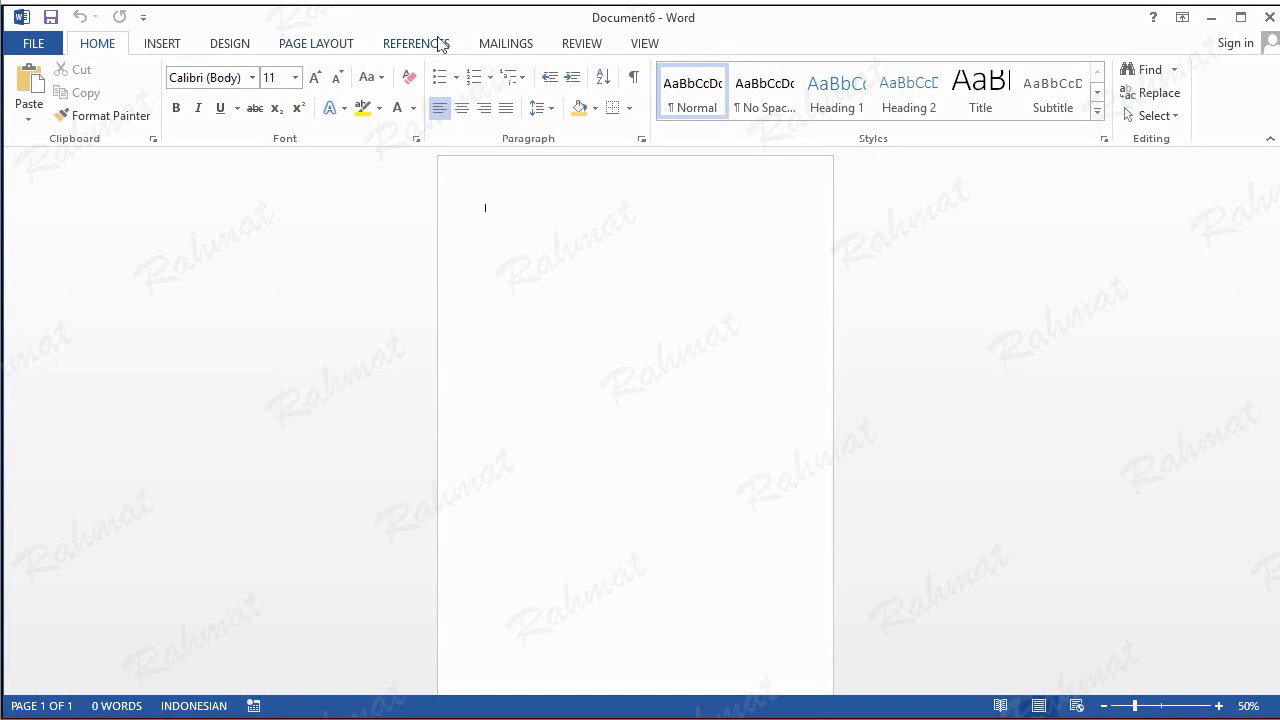
Step: Set the page to A4 paper with zero-centimetre margins
left_click(338, 50)
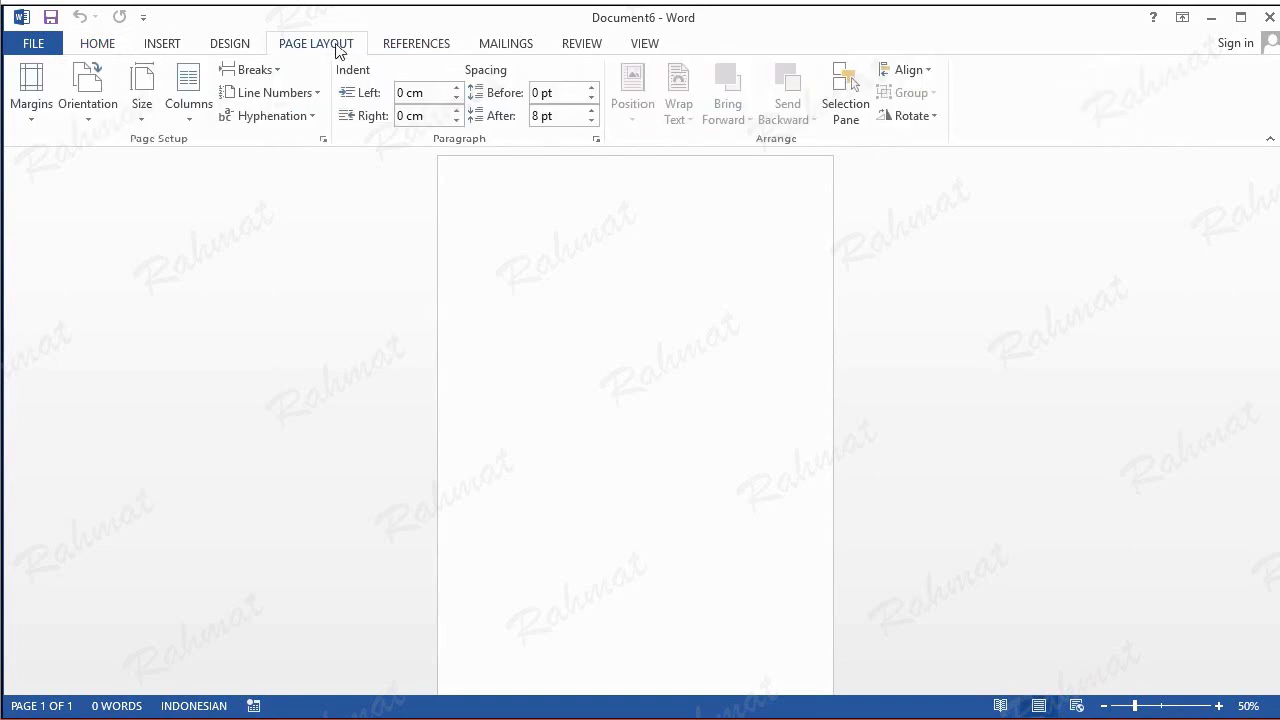
left_click(140, 122)
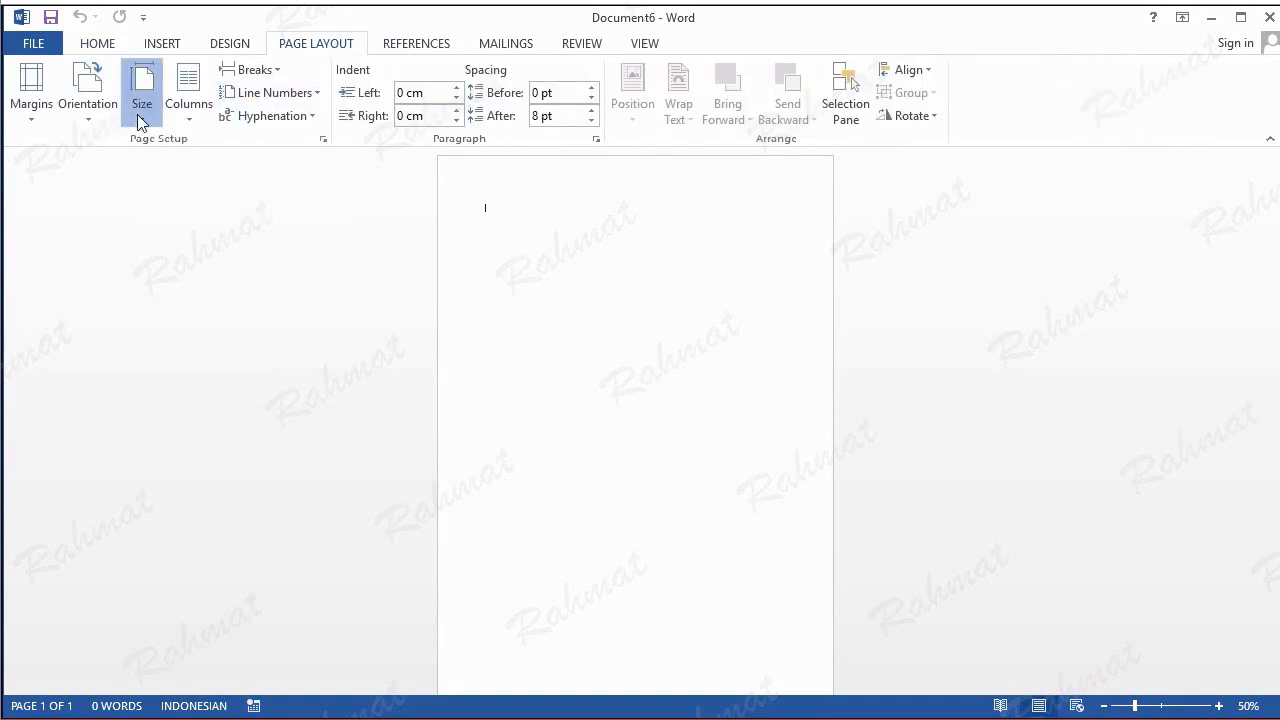
left_click(80, 115)
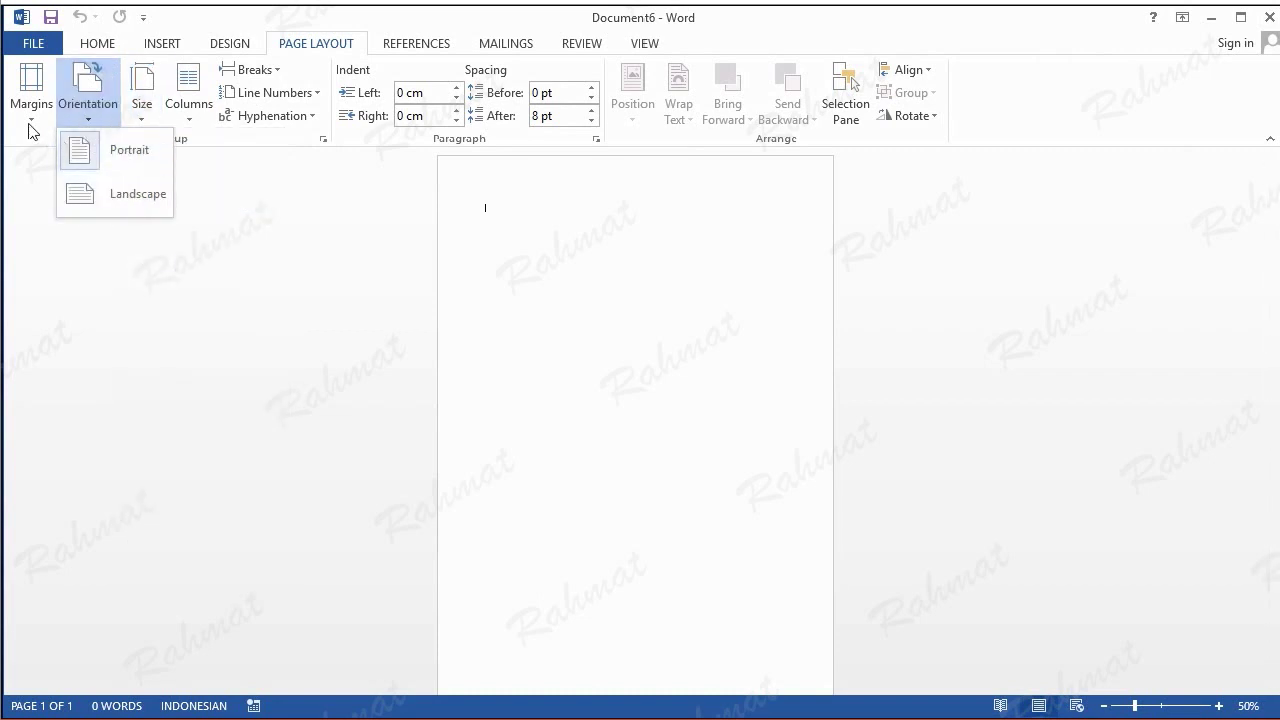
left_click(31, 108)
left_click(240, 176)
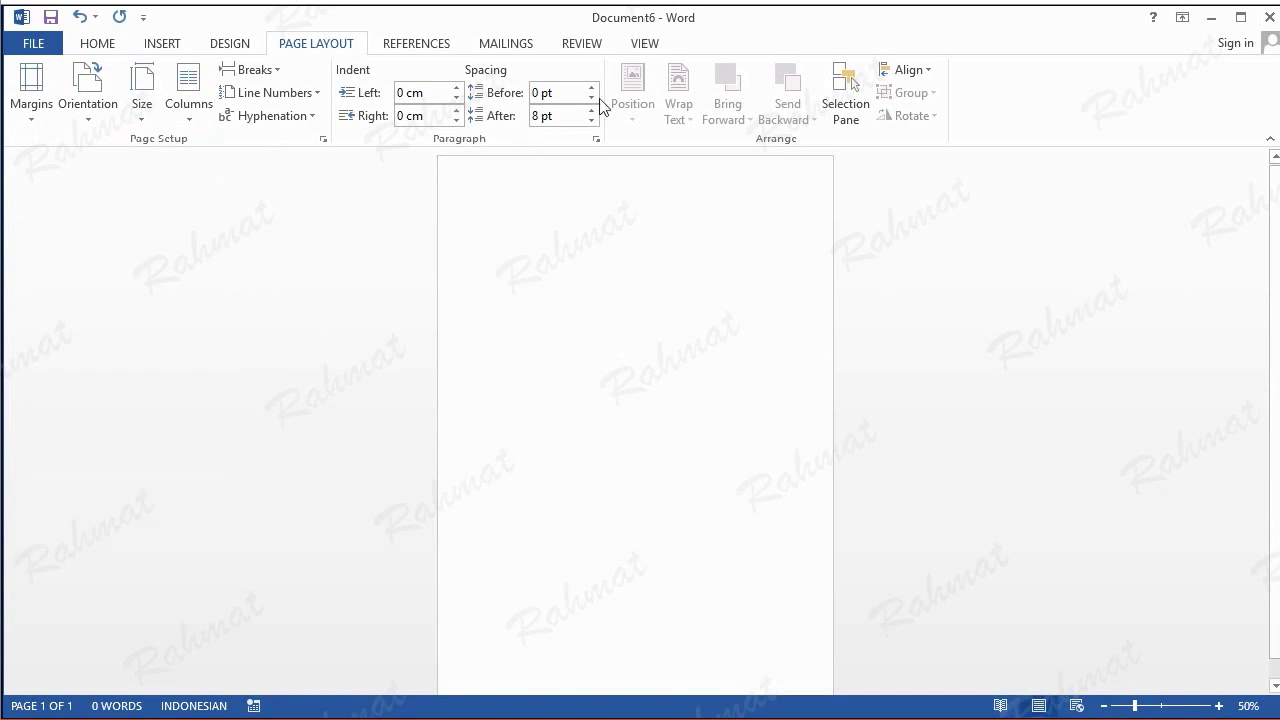
Step: Set the document zoom to 50%
left_click(644, 43)
left_click(355, 92)
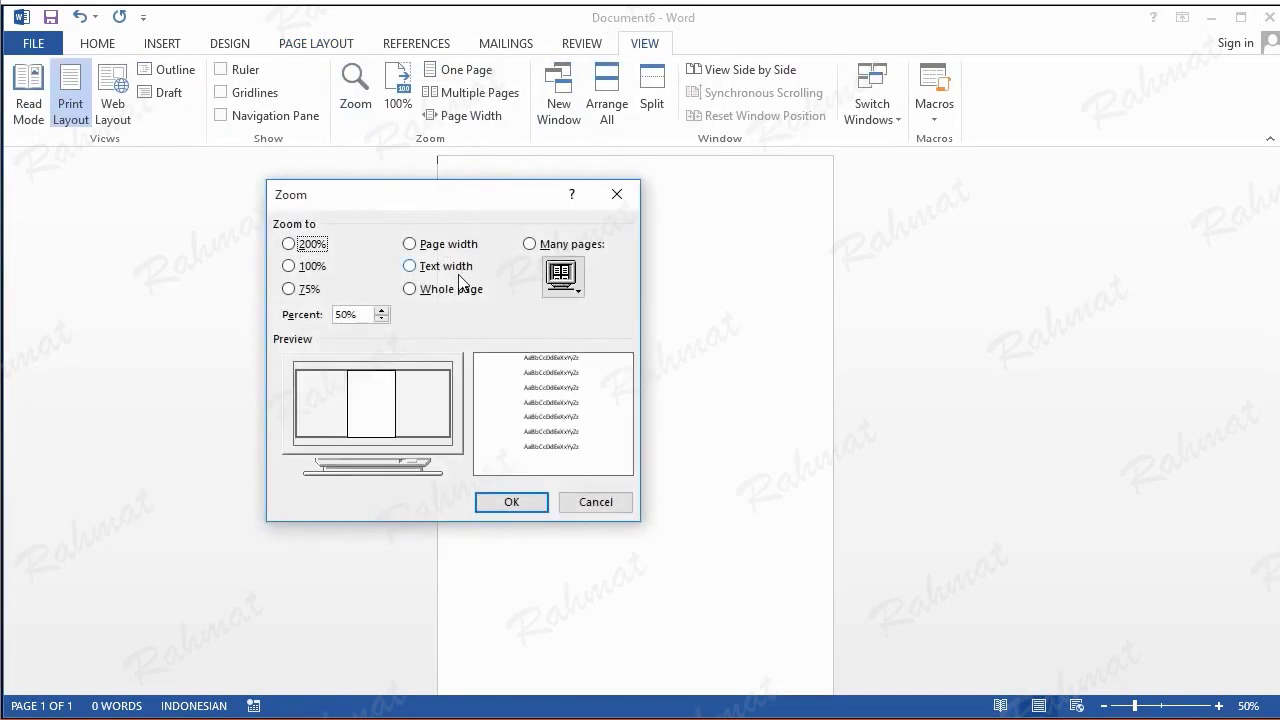
left_click(488, 505)
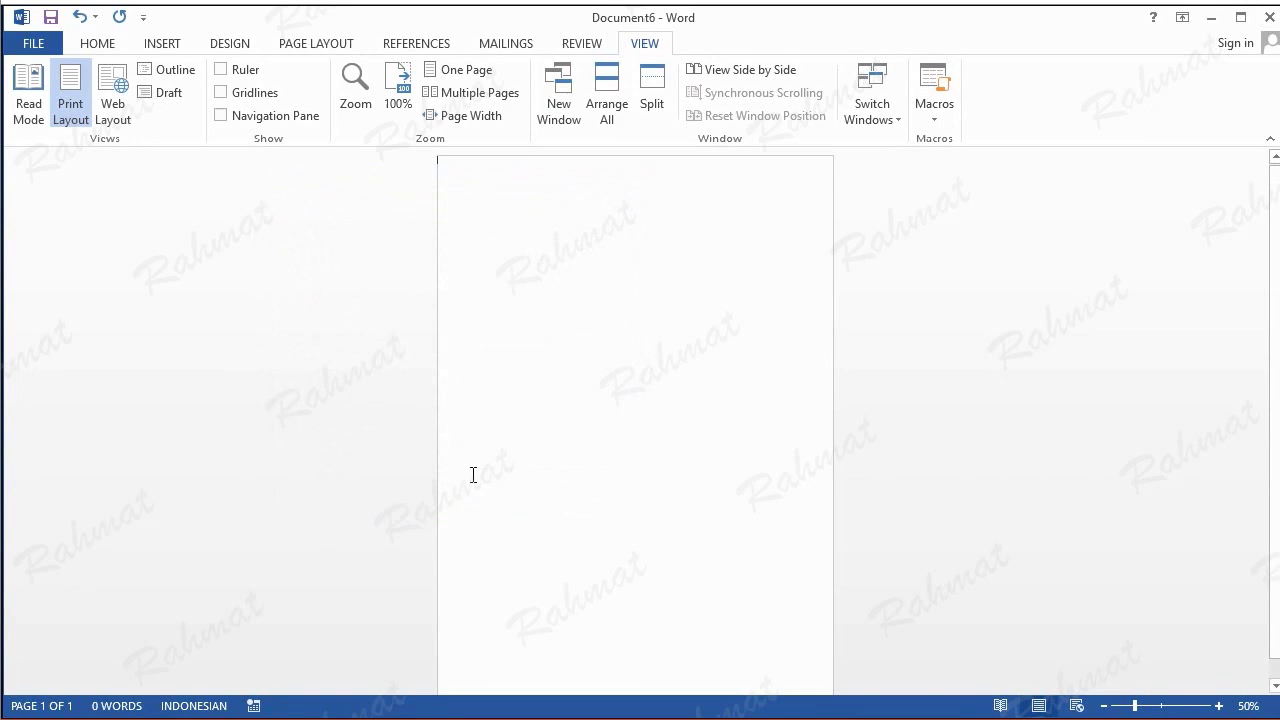
Step: Open Doc3.pdf from the data folder, converting it into an editable Word document
left_click(30, 45)
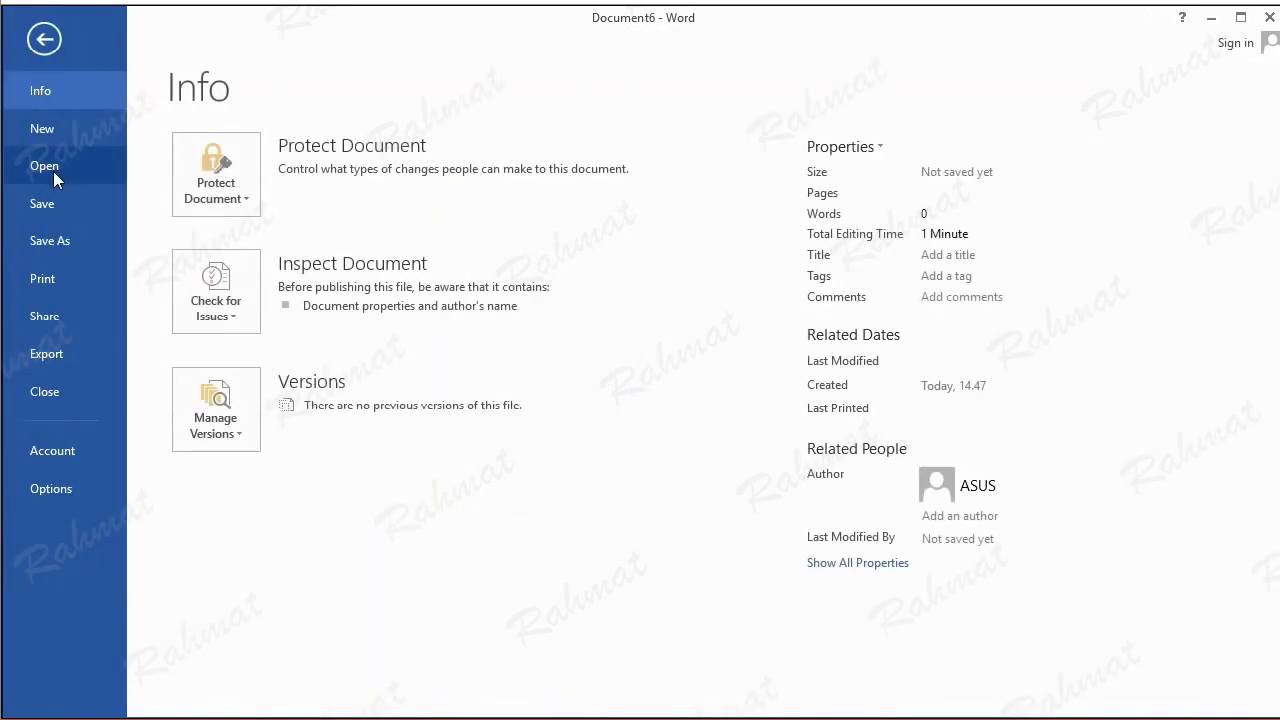
left_click(53, 168)
left_click(298, 280)
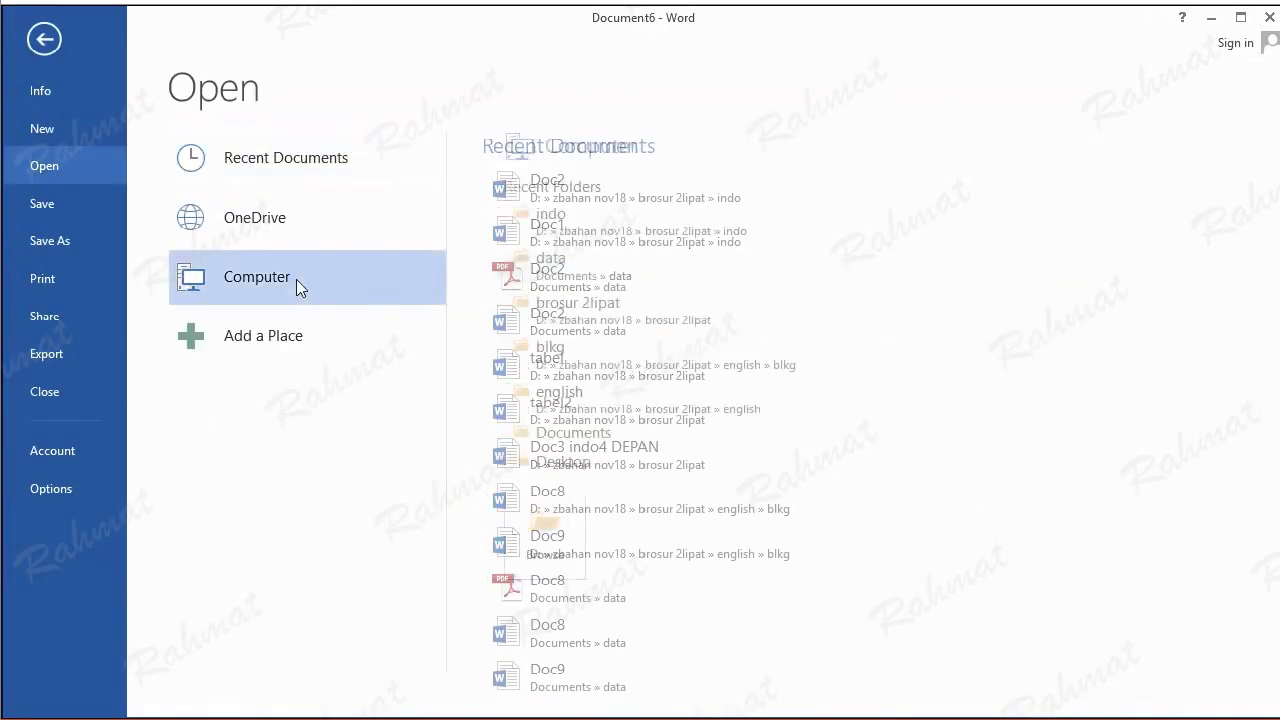
left_click(548, 276)
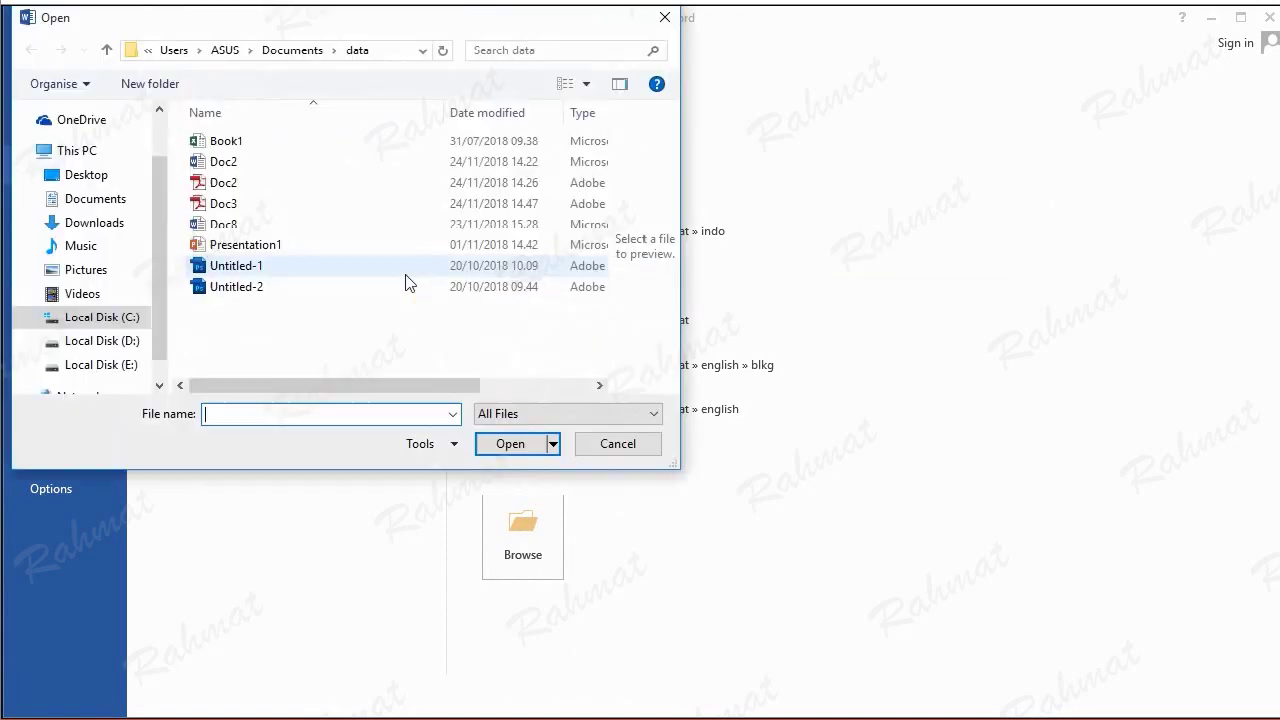
left_click(224, 204)
left_click(512, 443)
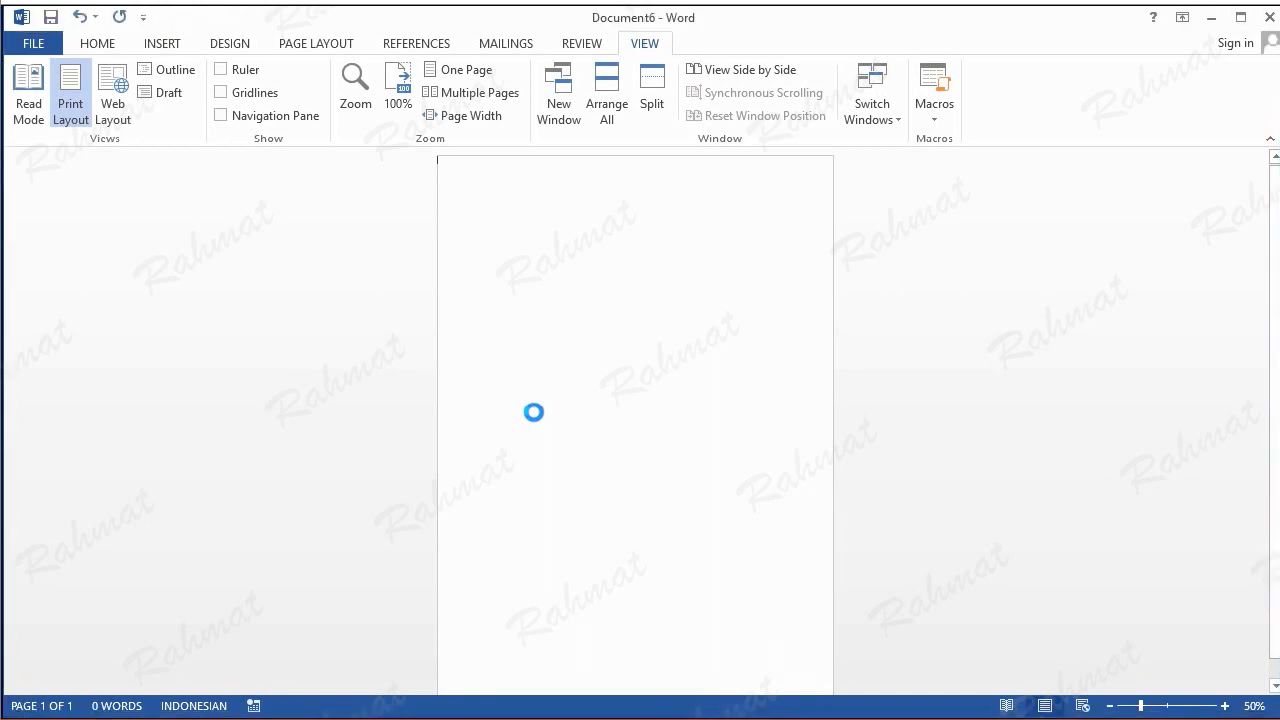
left_click(613, 457)
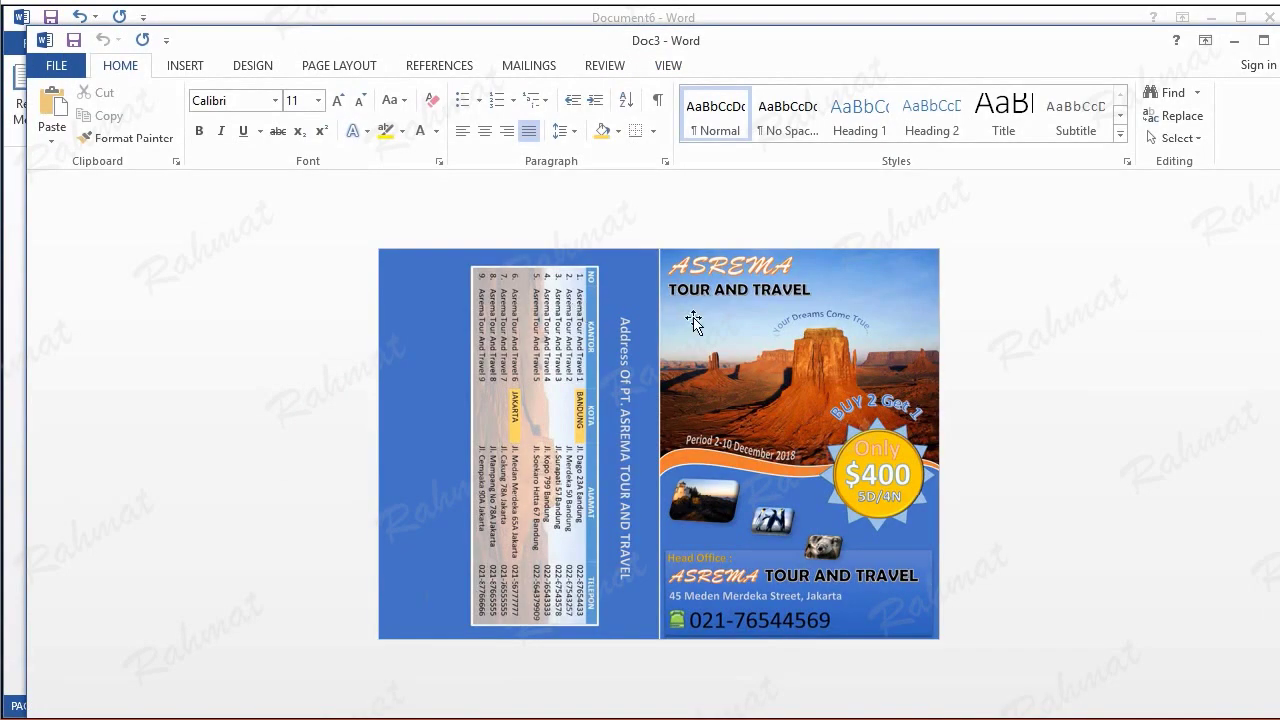
Step: Copy the brochure picture from Doc3 and paste it into Document6
left_click(693, 322)
double_click(632, 42)
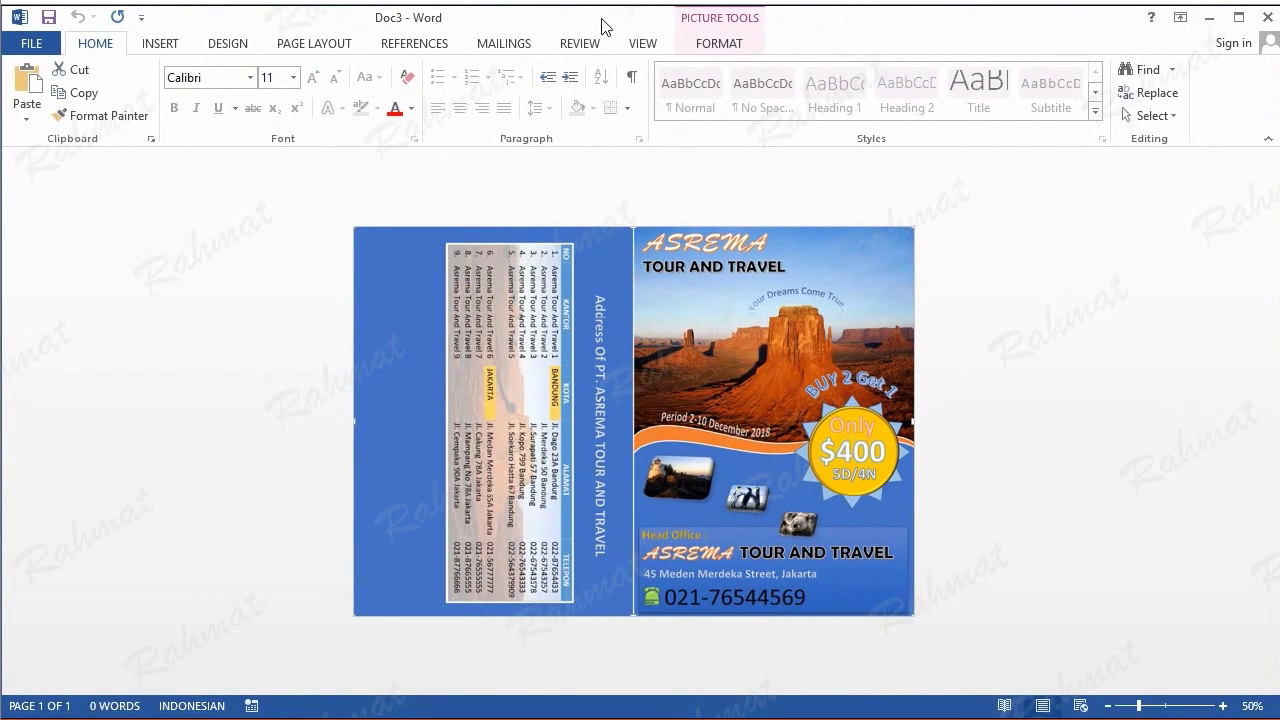
left_click(73, 100)
left_click(1209, 17)
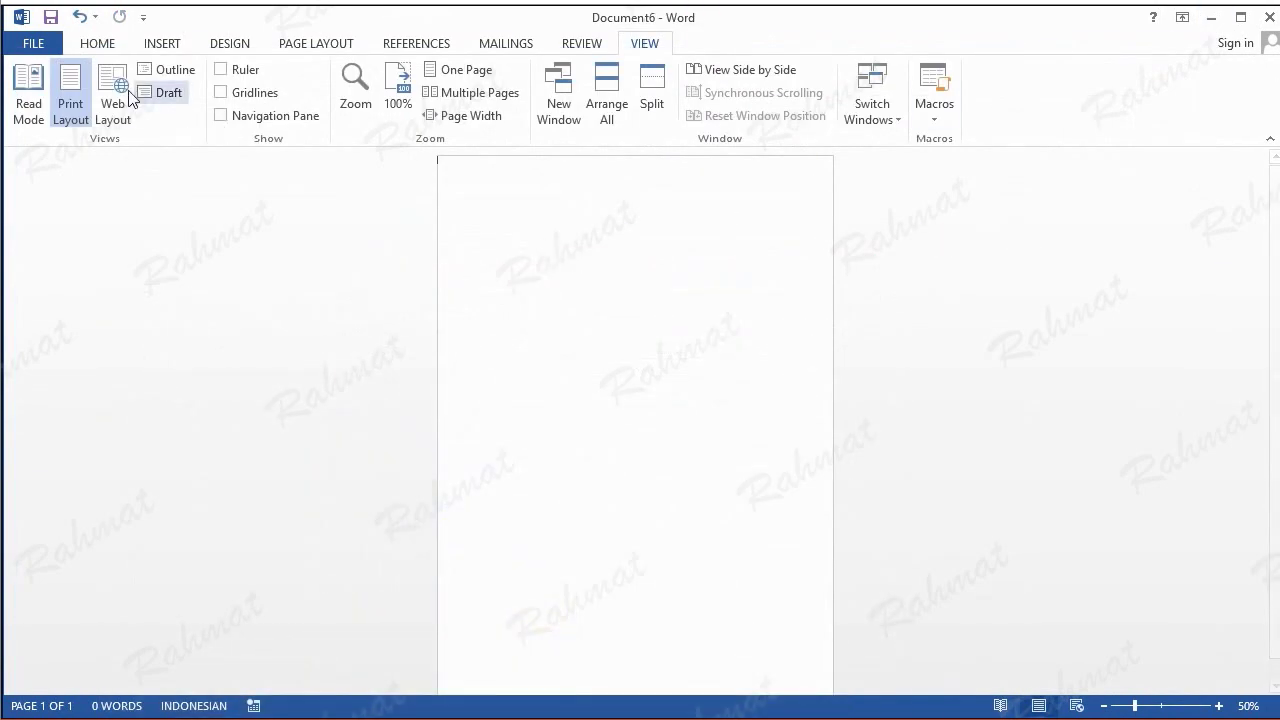
left_click(100, 44)
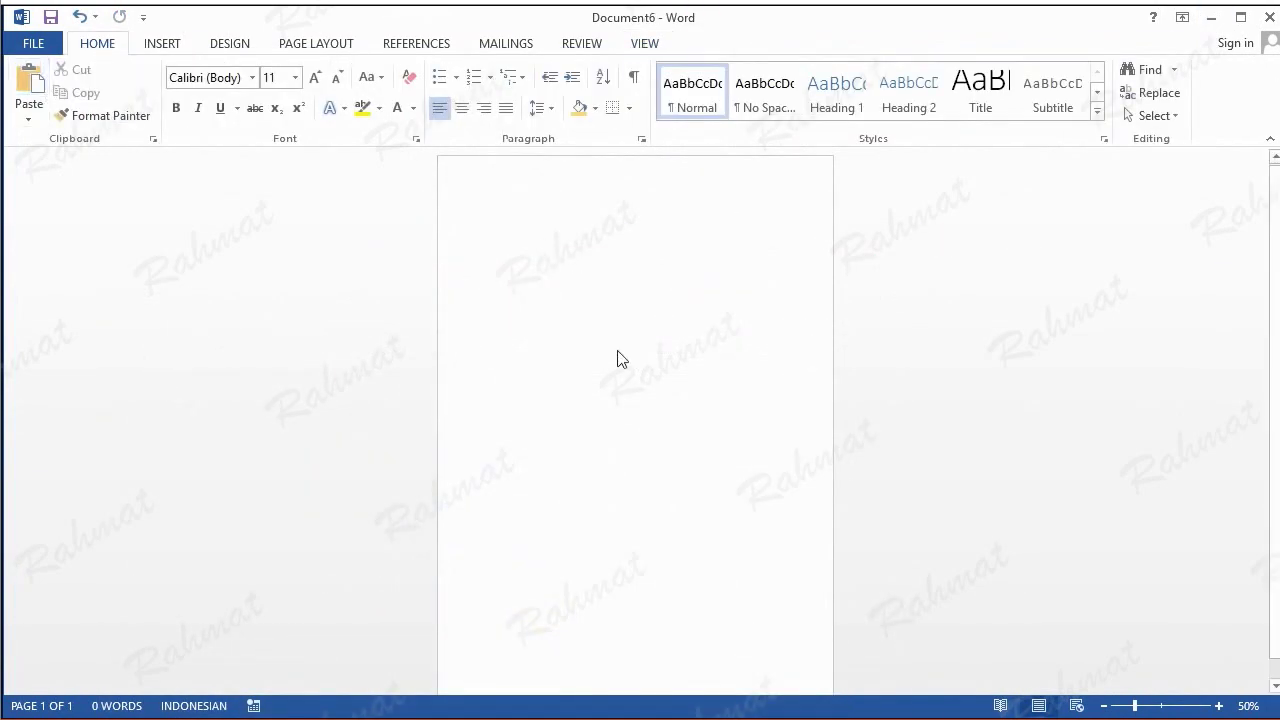
key("ctrl+v")
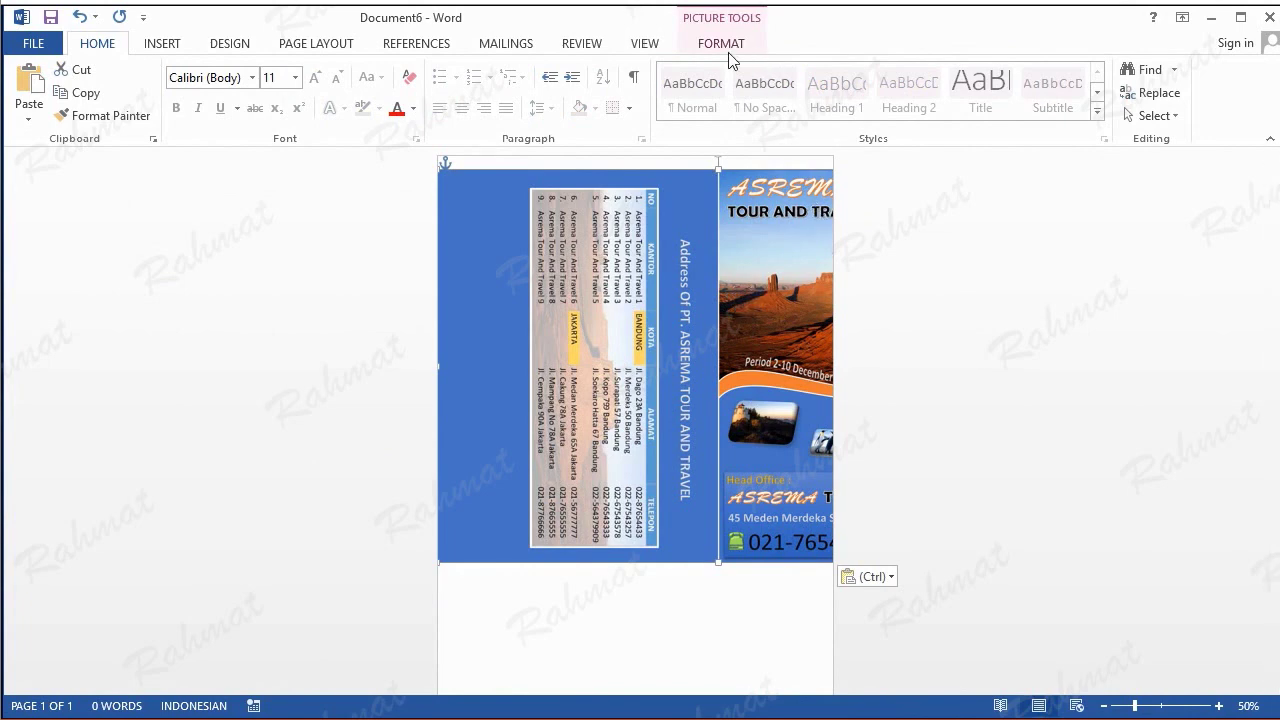
Step: Resize the pasted picture with locked aspect ratio to 20,5 cm wide by 14,5 cm high
left_click(728, 45)
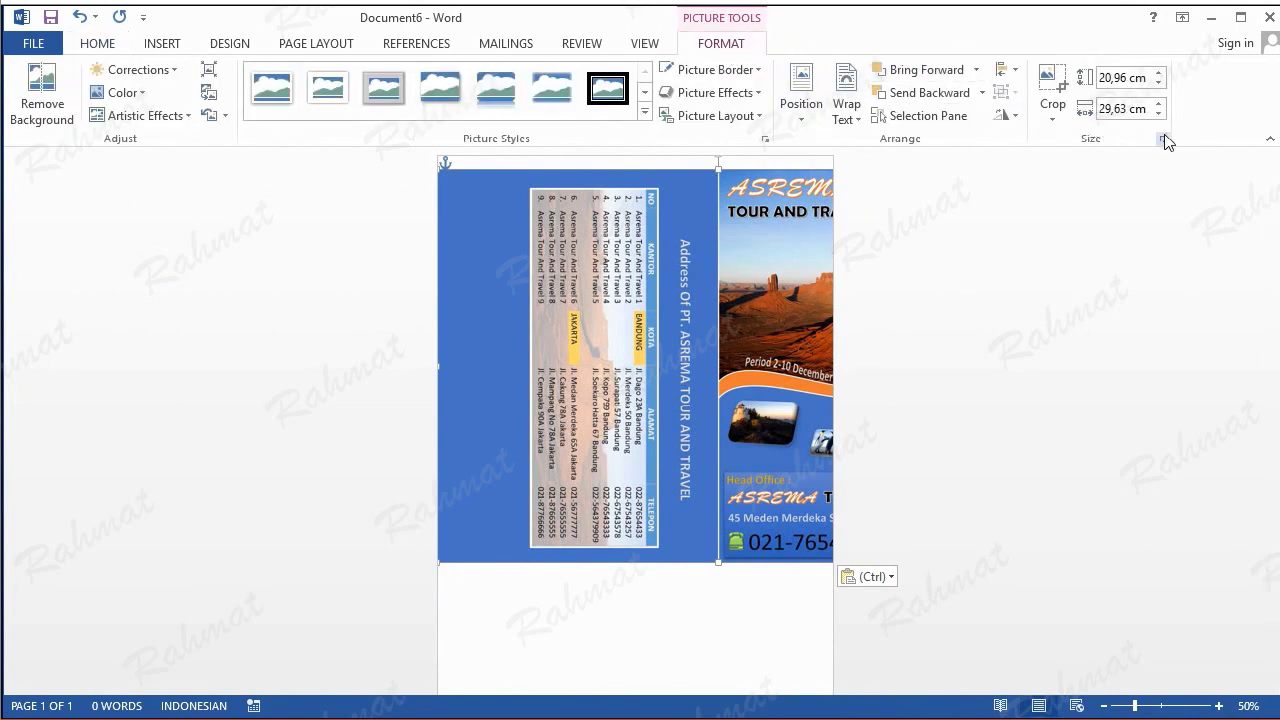
left_click(1164, 139)
left_click(737, 447)
left_click_drag(838, 312, 788, 304)
type("20,5cm")
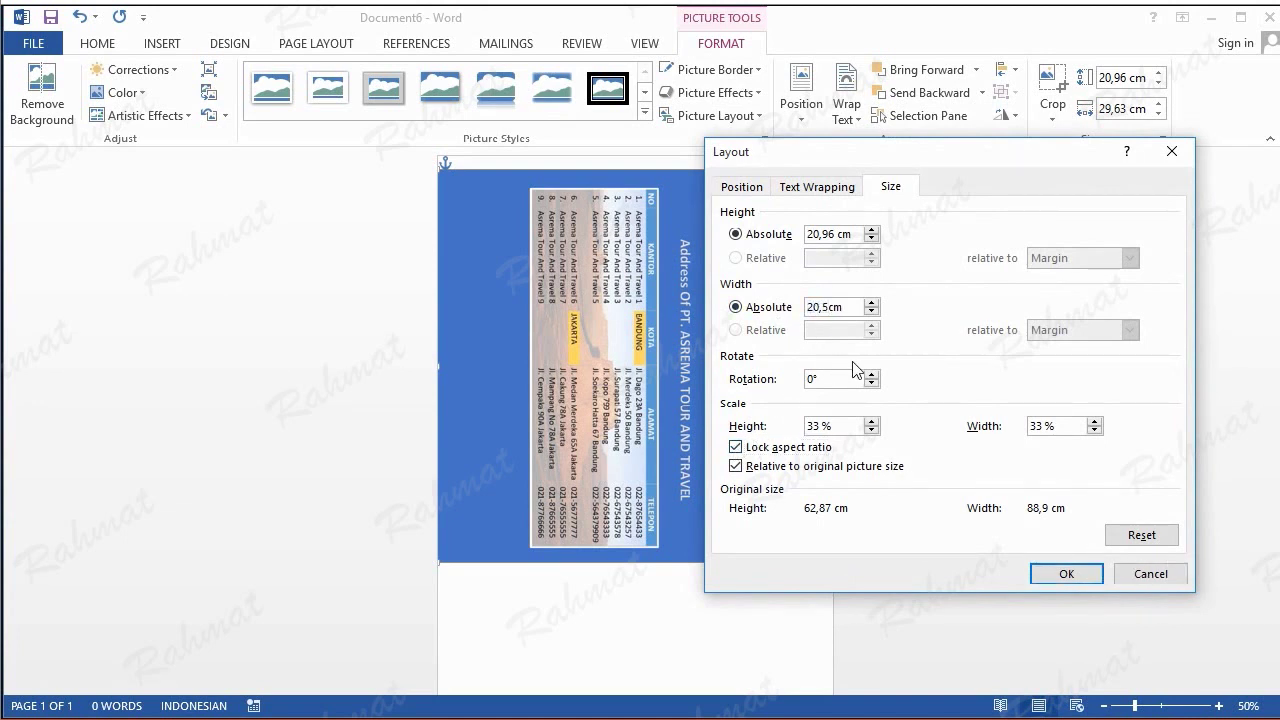
key("Return")
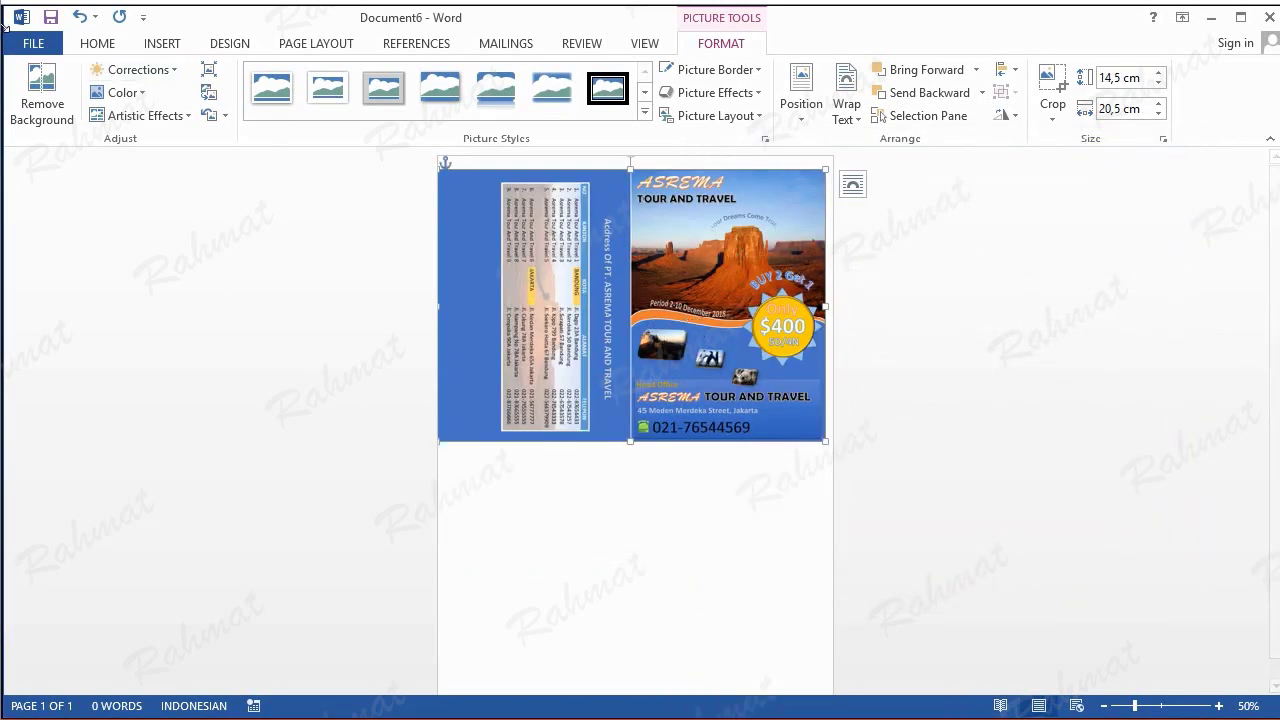
left_click(93, 47)
Step: Paste a second brochure copy below the original and align both pictures' left edges
left_click(30, 95)
mouse_move(721, 356)
left_mouse_down()
mouse_move(680, 491)
mouse_move(690, 553)
mouse_move(721, 561)
left_mouse_up()
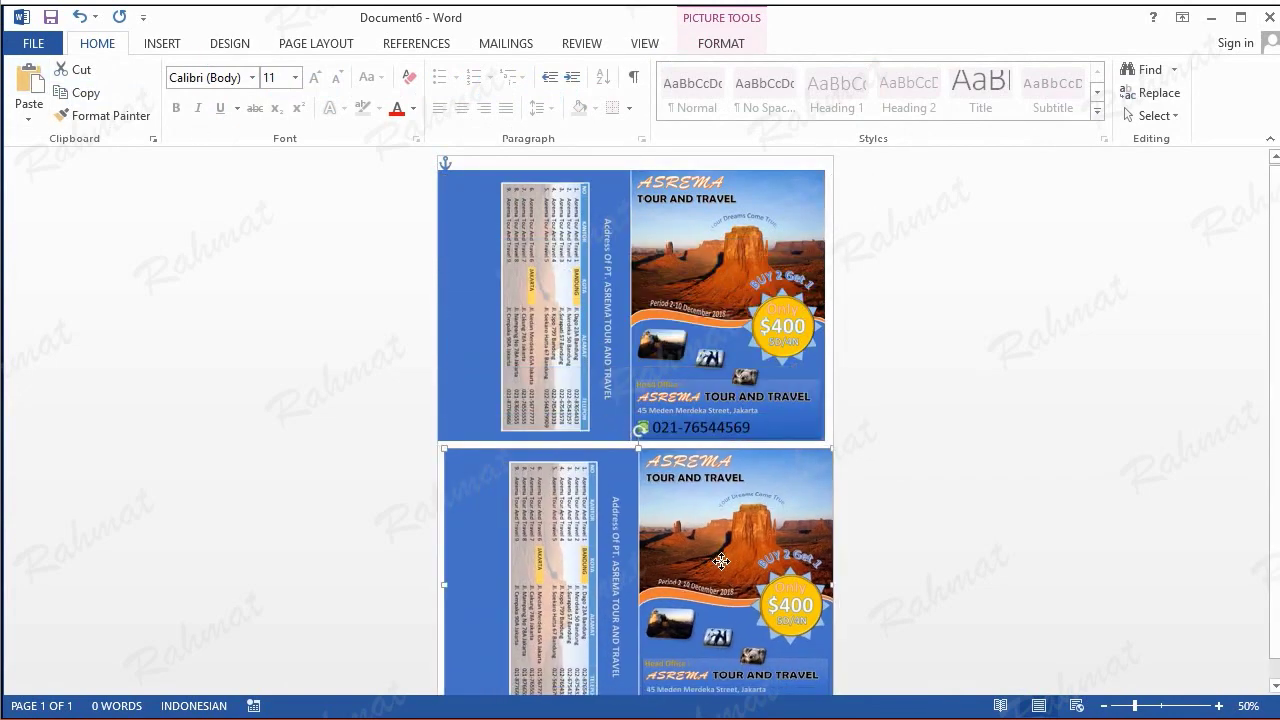
left_click(666, 340)
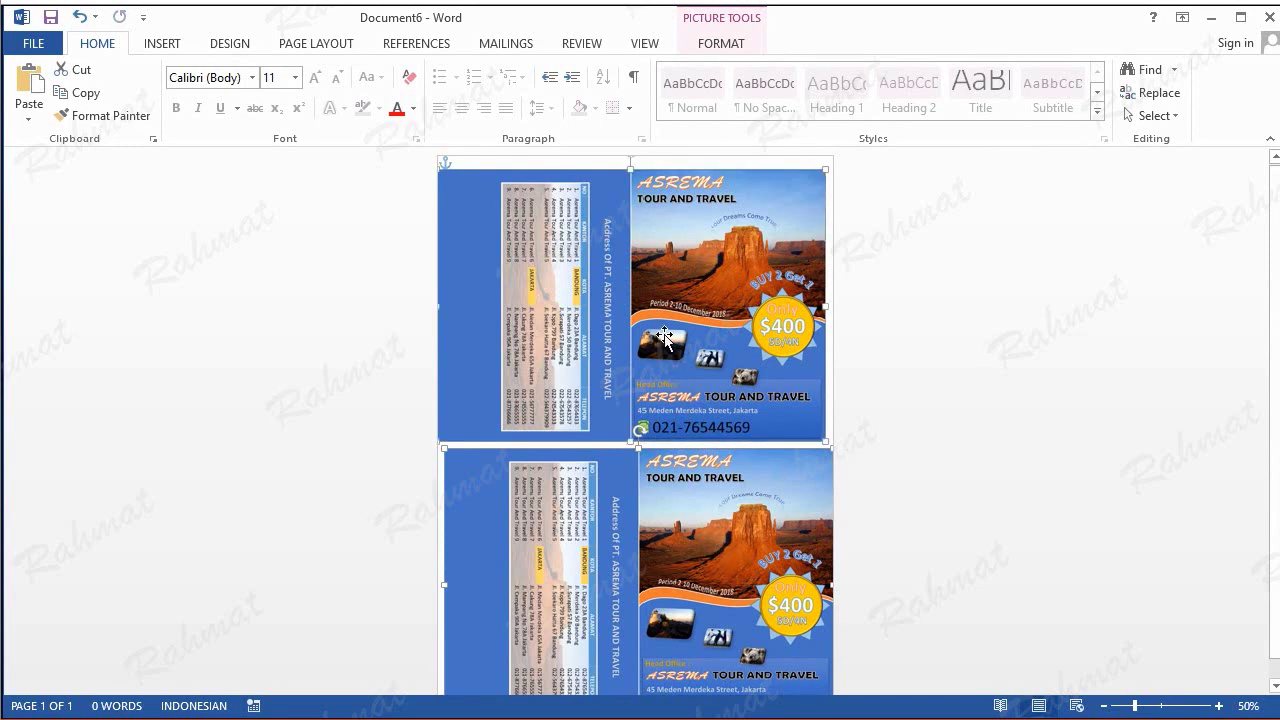
left_click(713, 53)
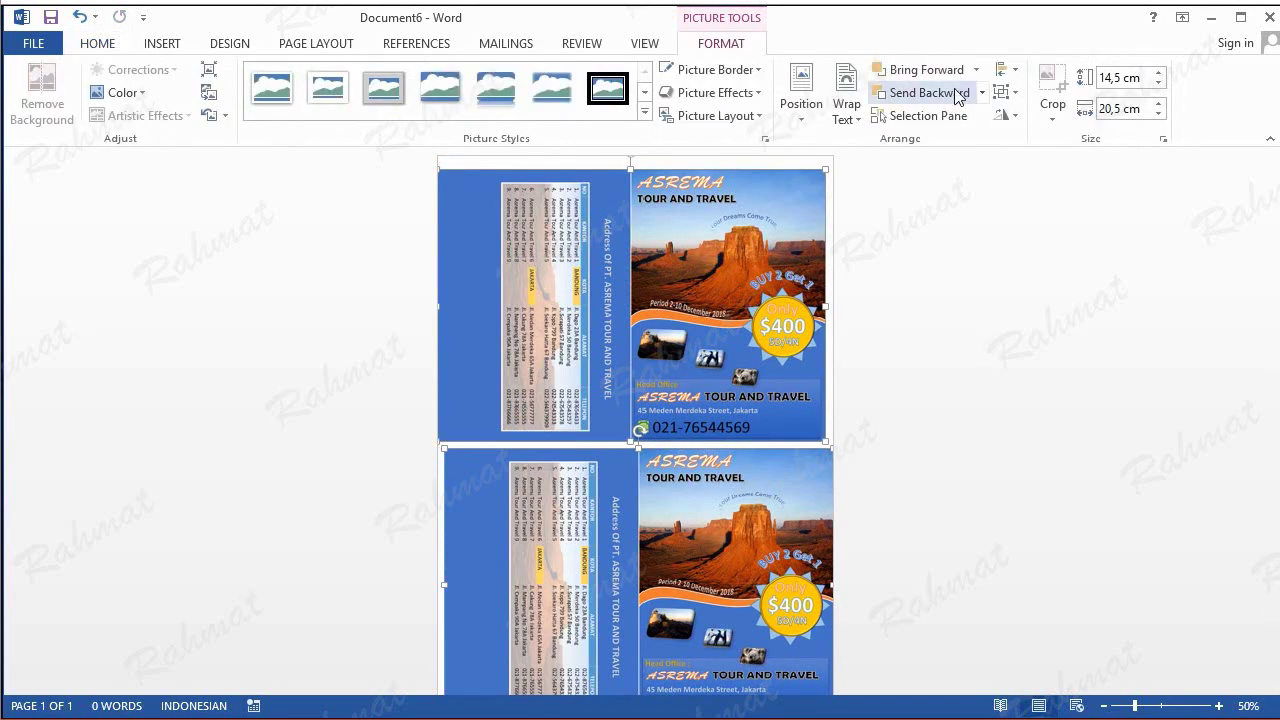
left_click(1005, 69)
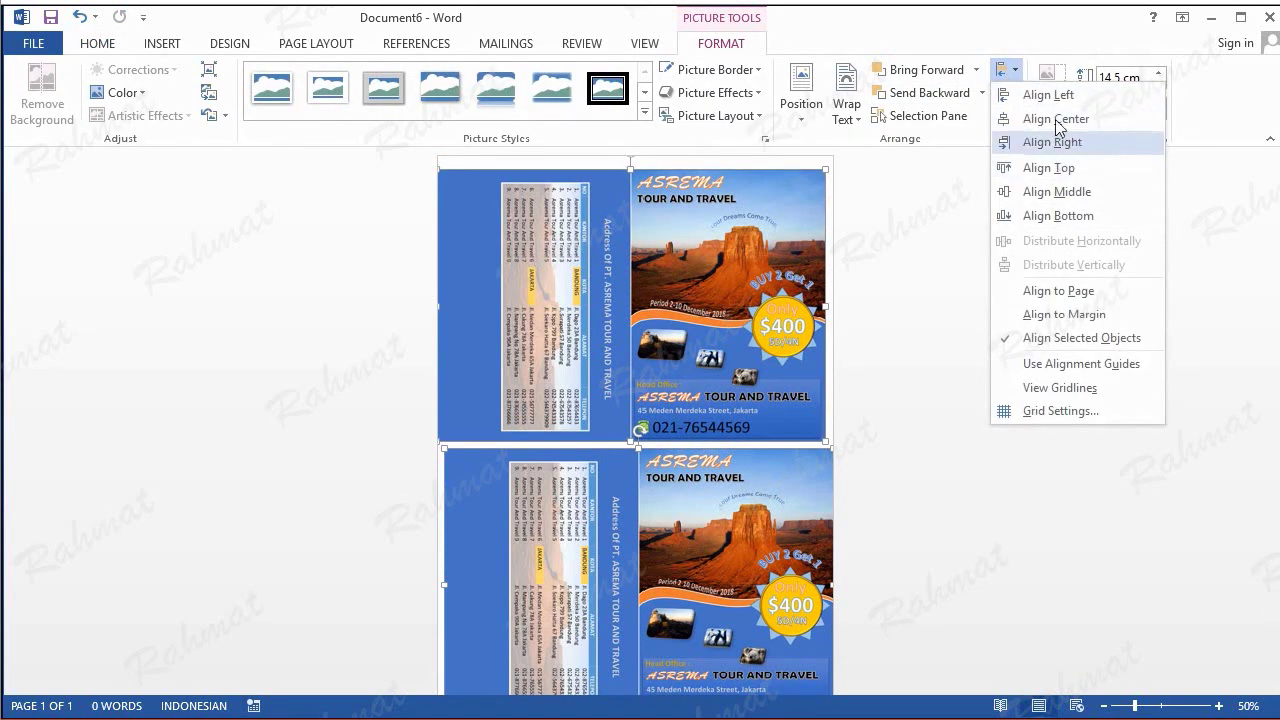
left_click(1045, 94)
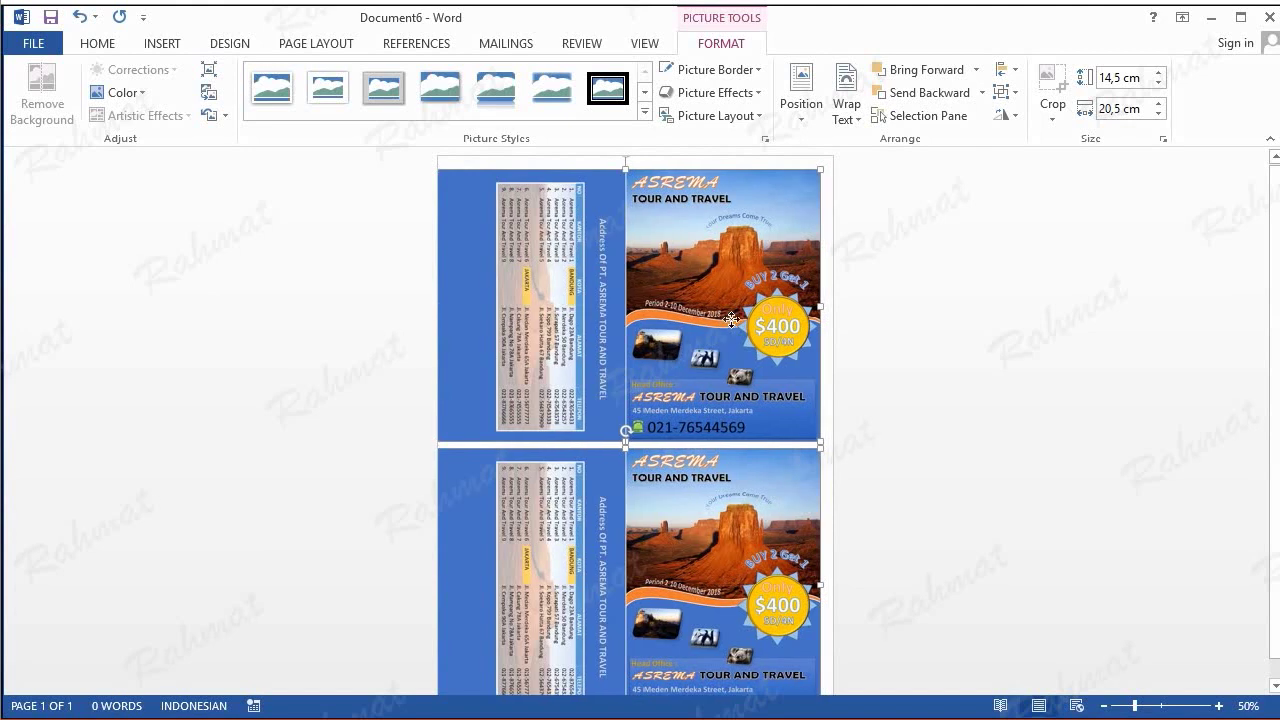
Step: Shift both stacked brochure pictures up and right so they sit within the page
left_click_drag(732, 327, 748, 312)
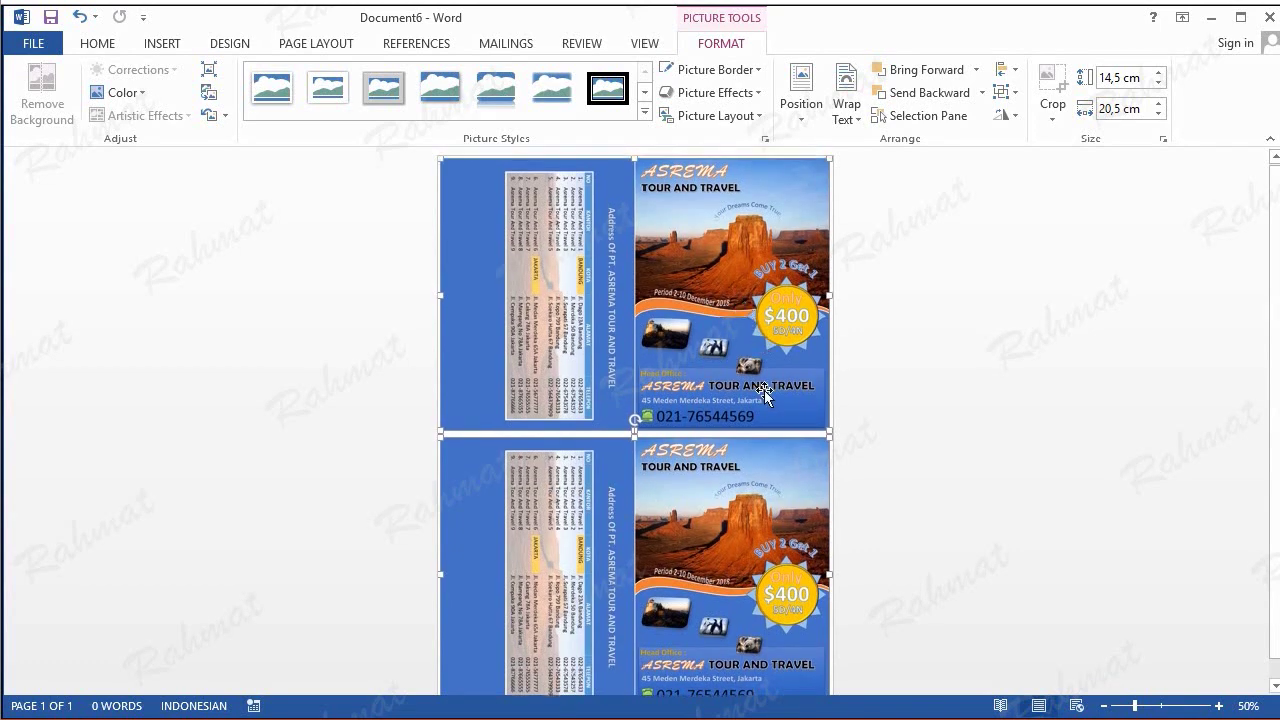
left_click(908, 423)
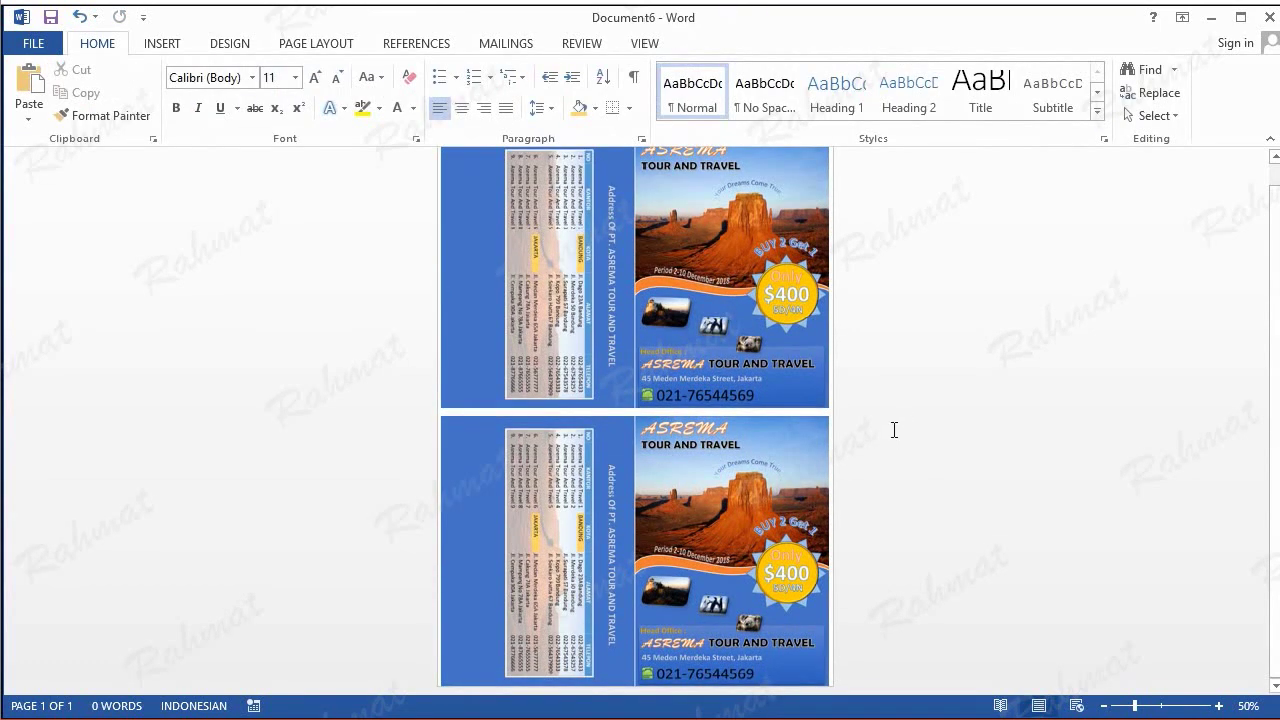
left_click(698, 510)
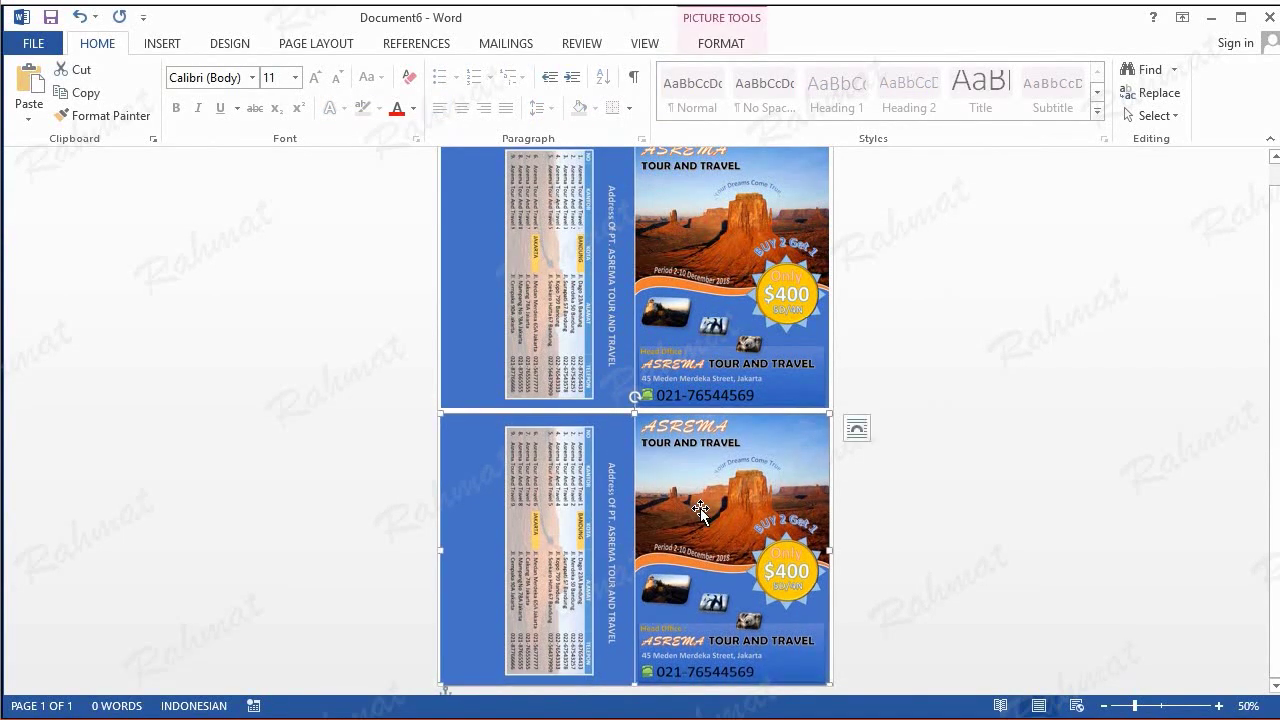
left_click(907, 440)
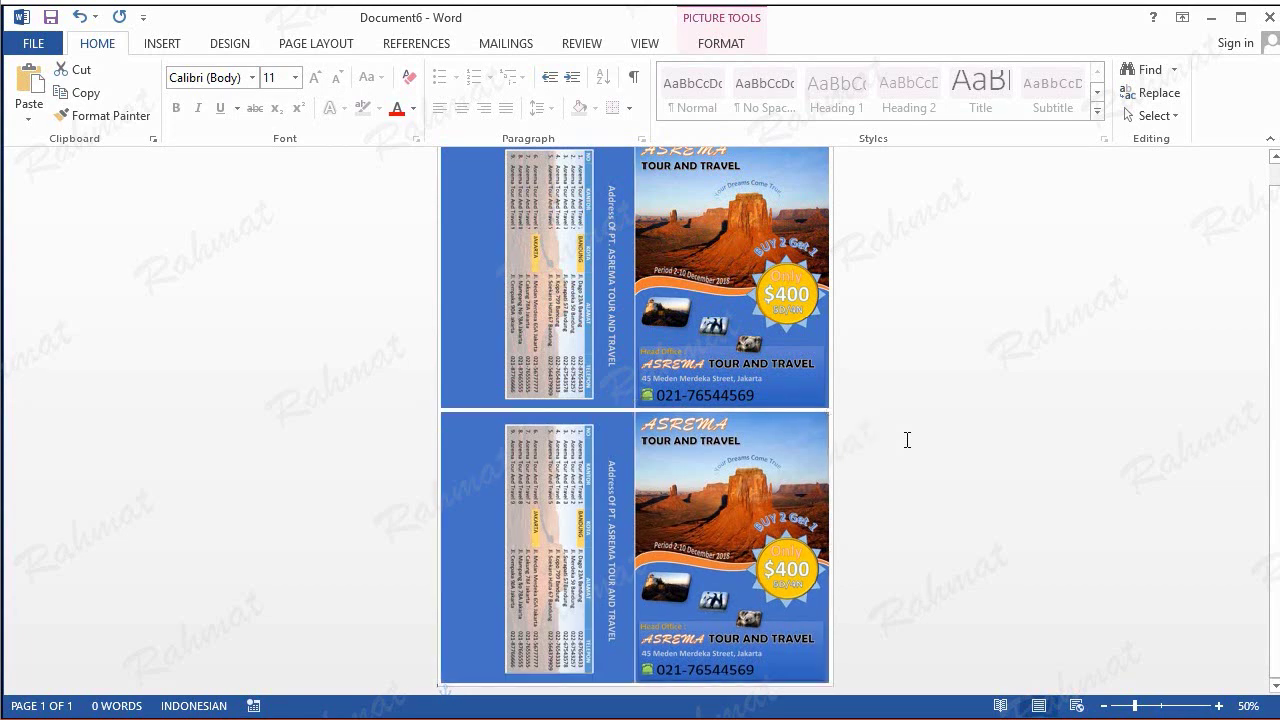
scroll(582, 304, "up", 2)
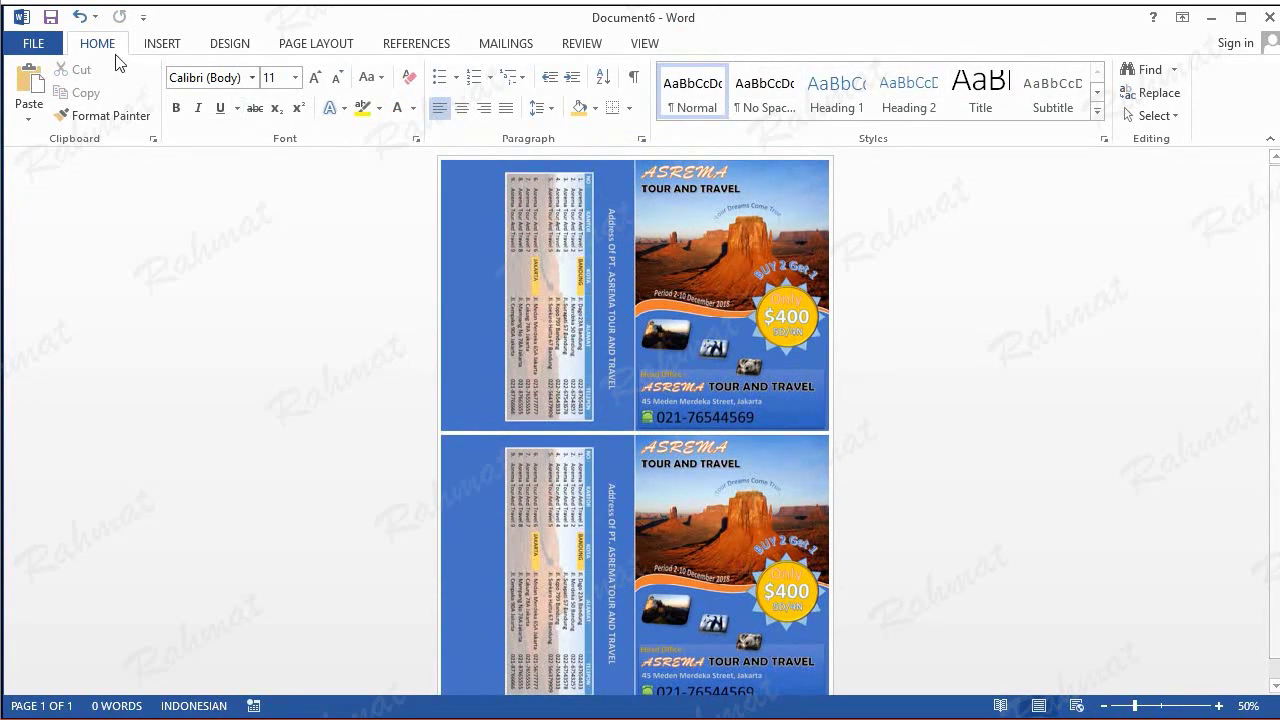
left_click(36, 45)
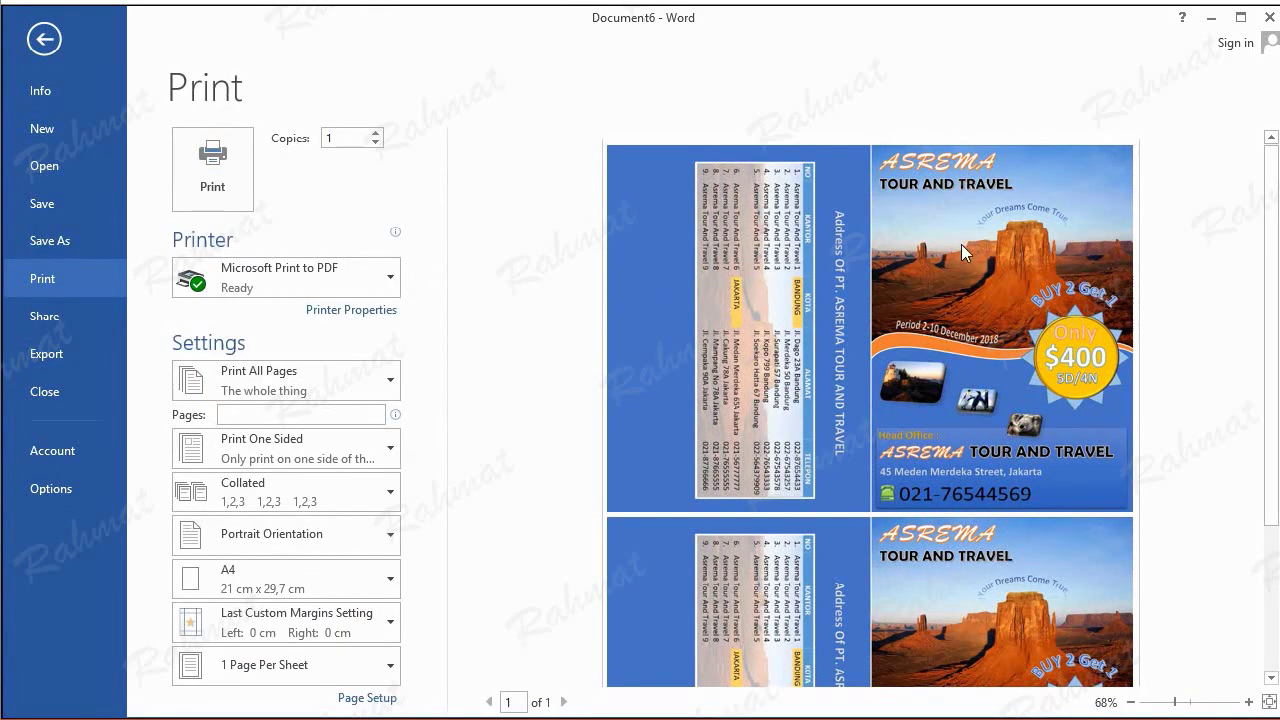
scroll(935, 396, "down", 2)
scroll(954, 397, "down", 1)
scroll(1033, 418, "up", 3)
left_click(44, 45)
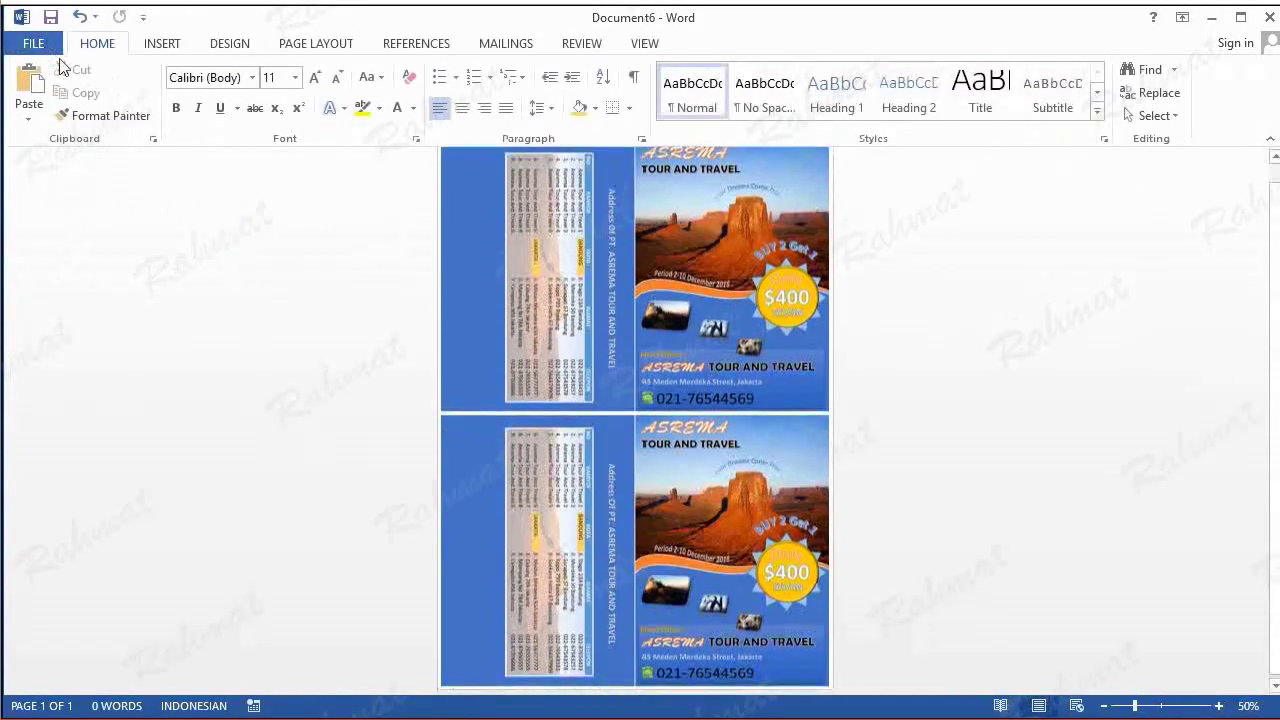
scroll(921, 257, "up", 2)
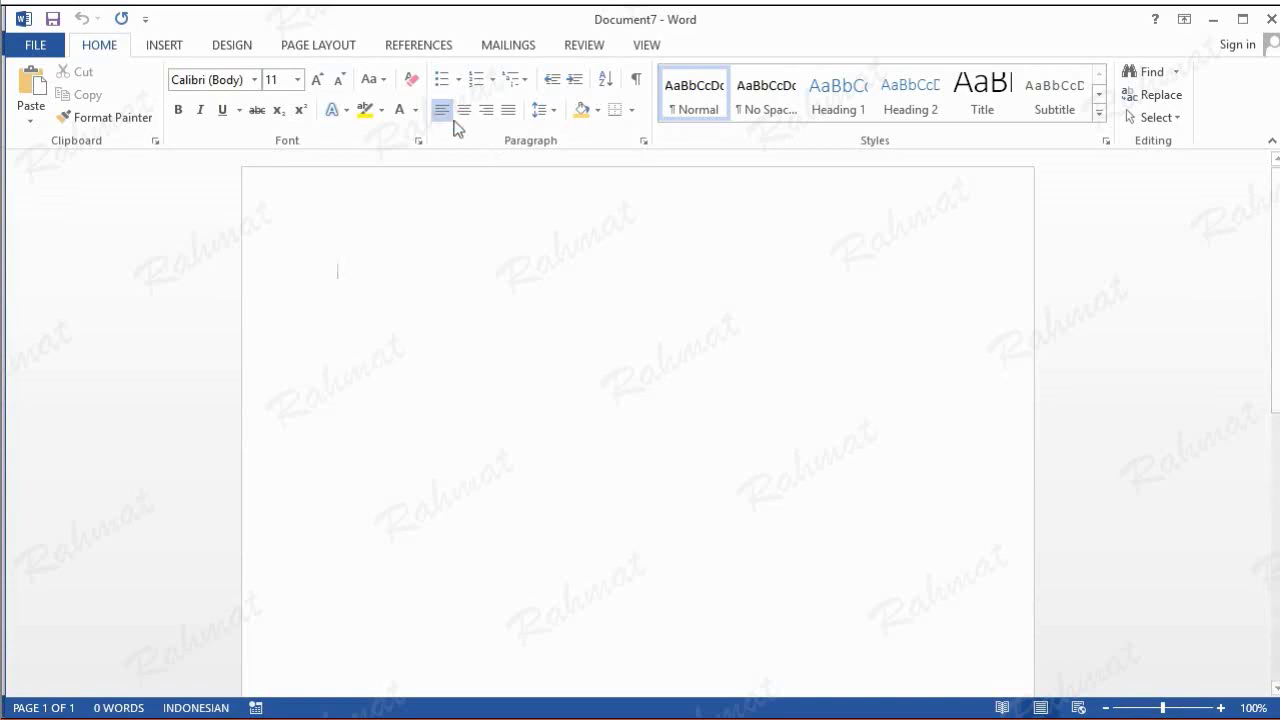
Step: Make the page landscape and set all margins to 0 cm
left_click(325, 48)
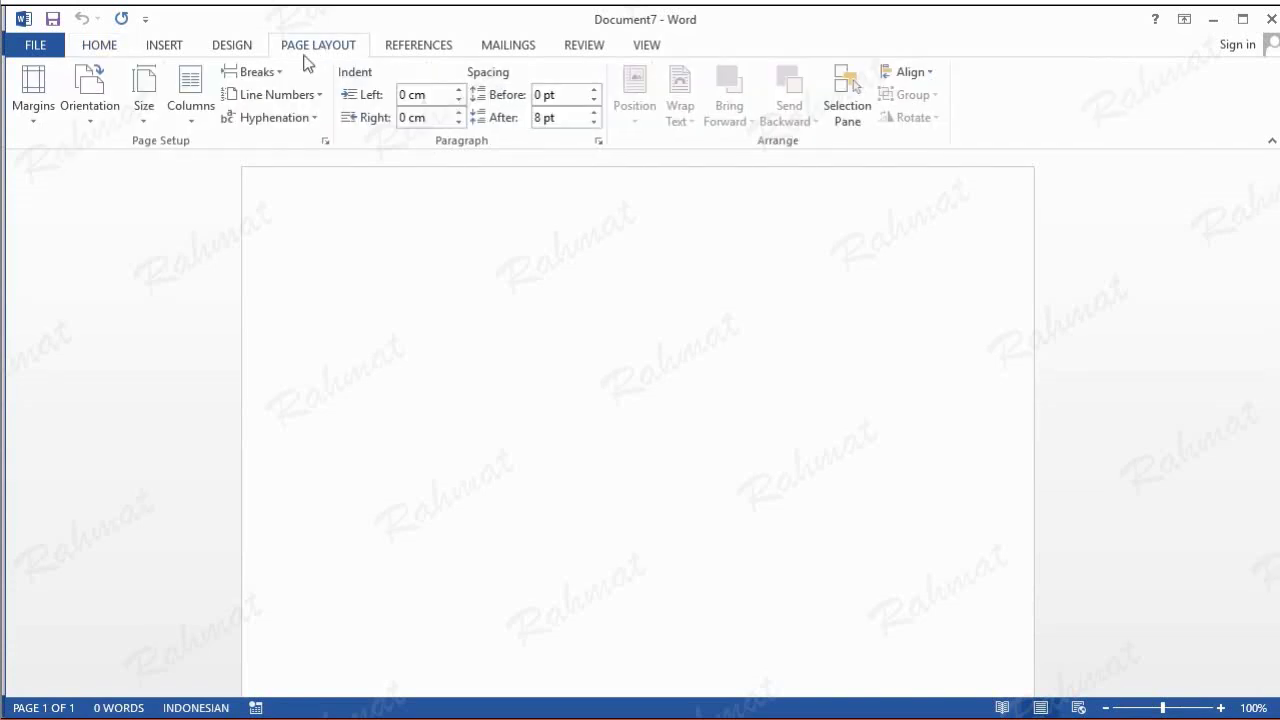
left_click(150, 116)
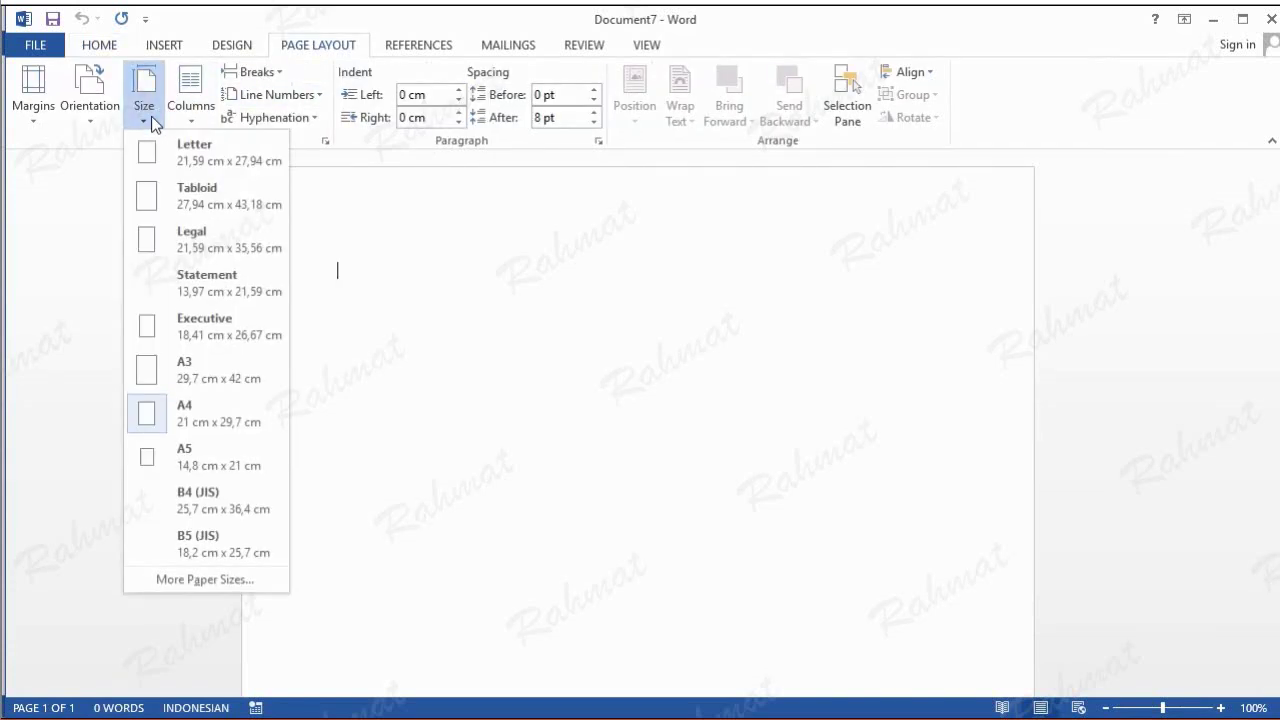
left_click(92, 125)
left_click(111, 199)
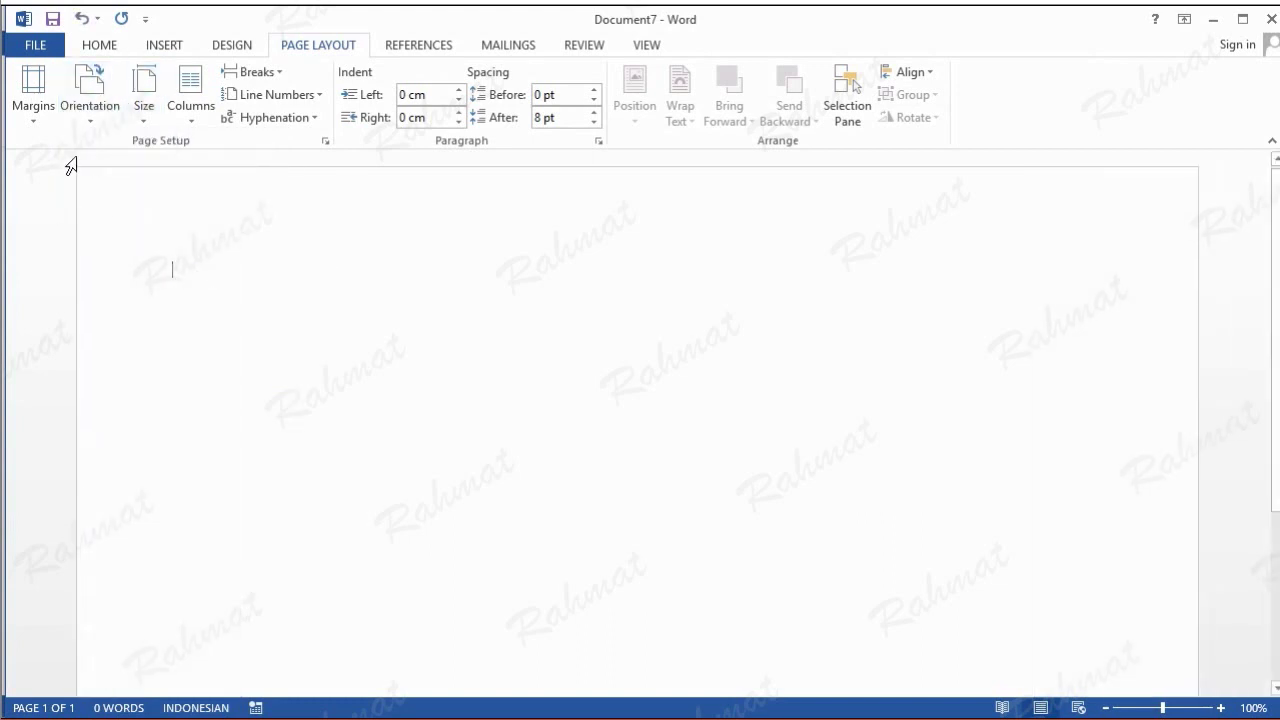
left_click(36, 125)
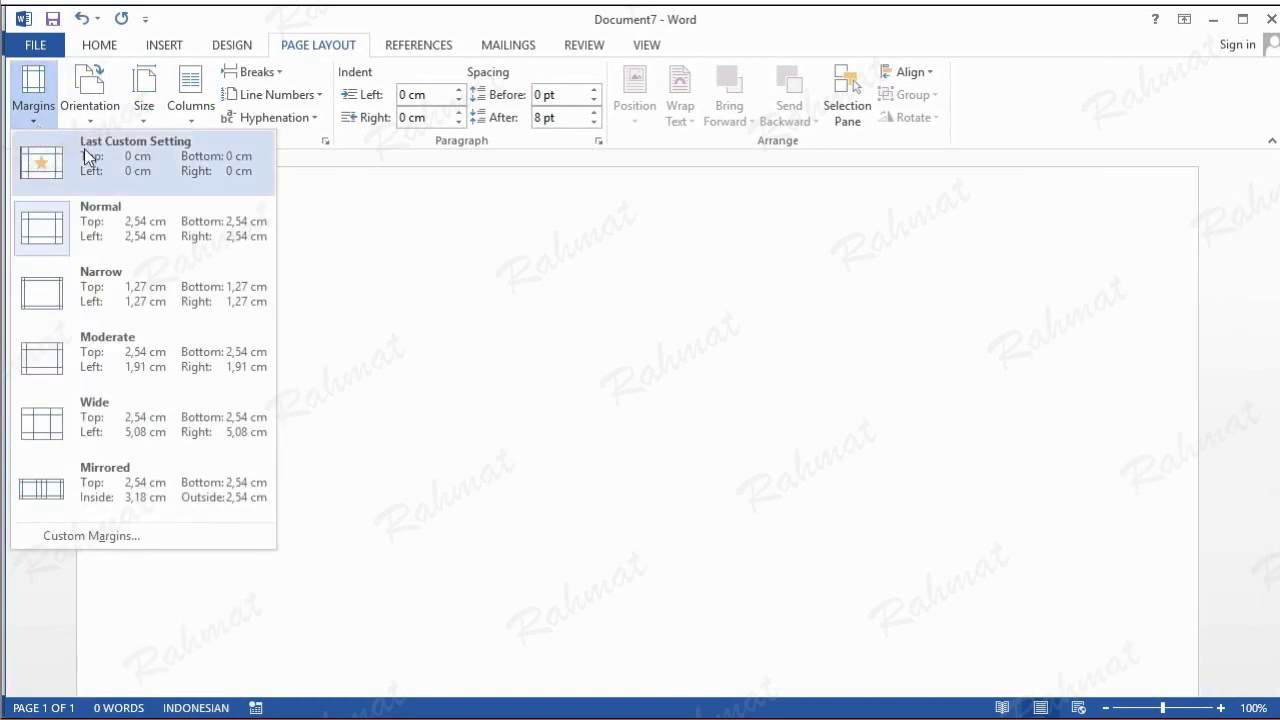
left_click(230, 172)
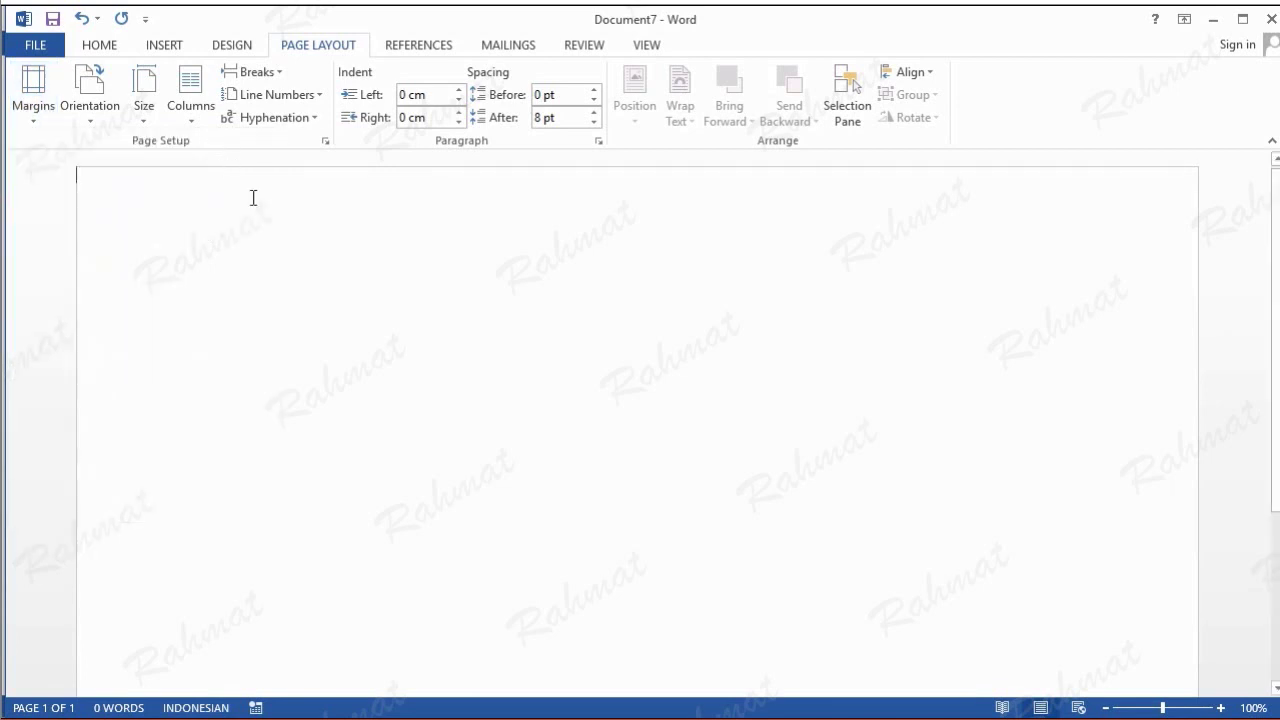
Step: Set the document zoom to 67% so the whole page fits
left_click(655, 46)
left_click(358, 100)
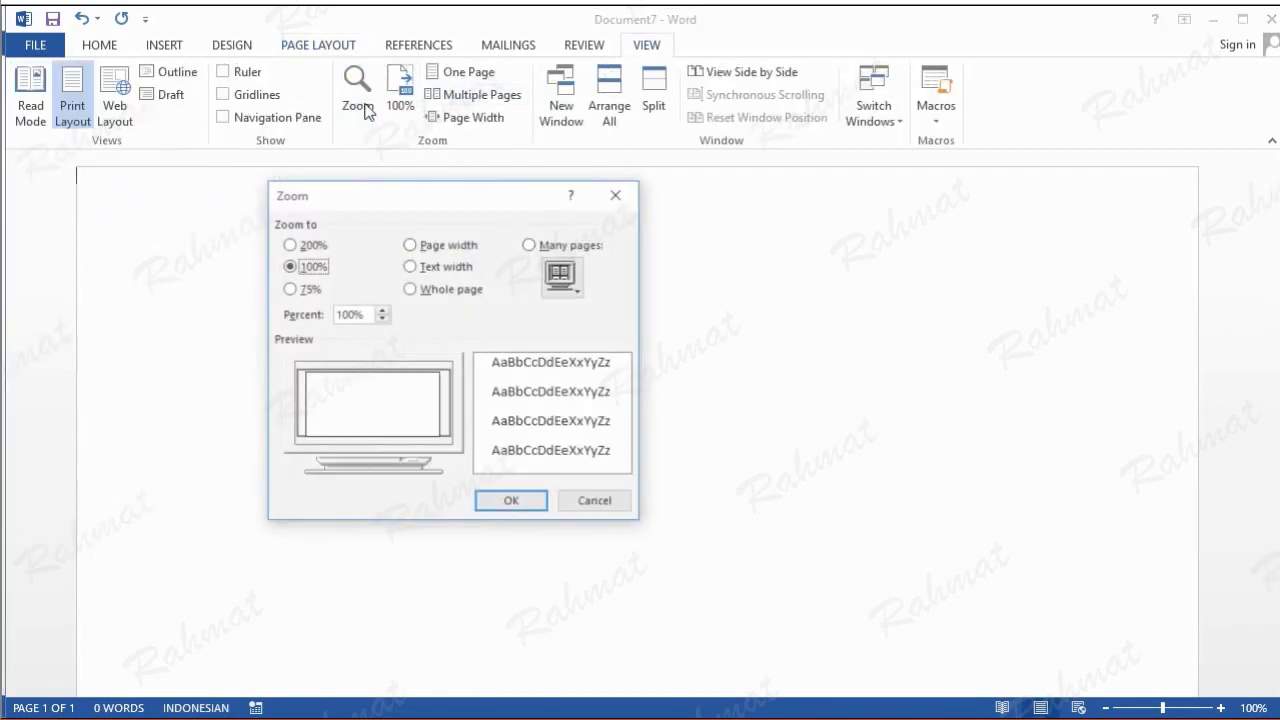
left_click_drag(358, 318, 336, 316)
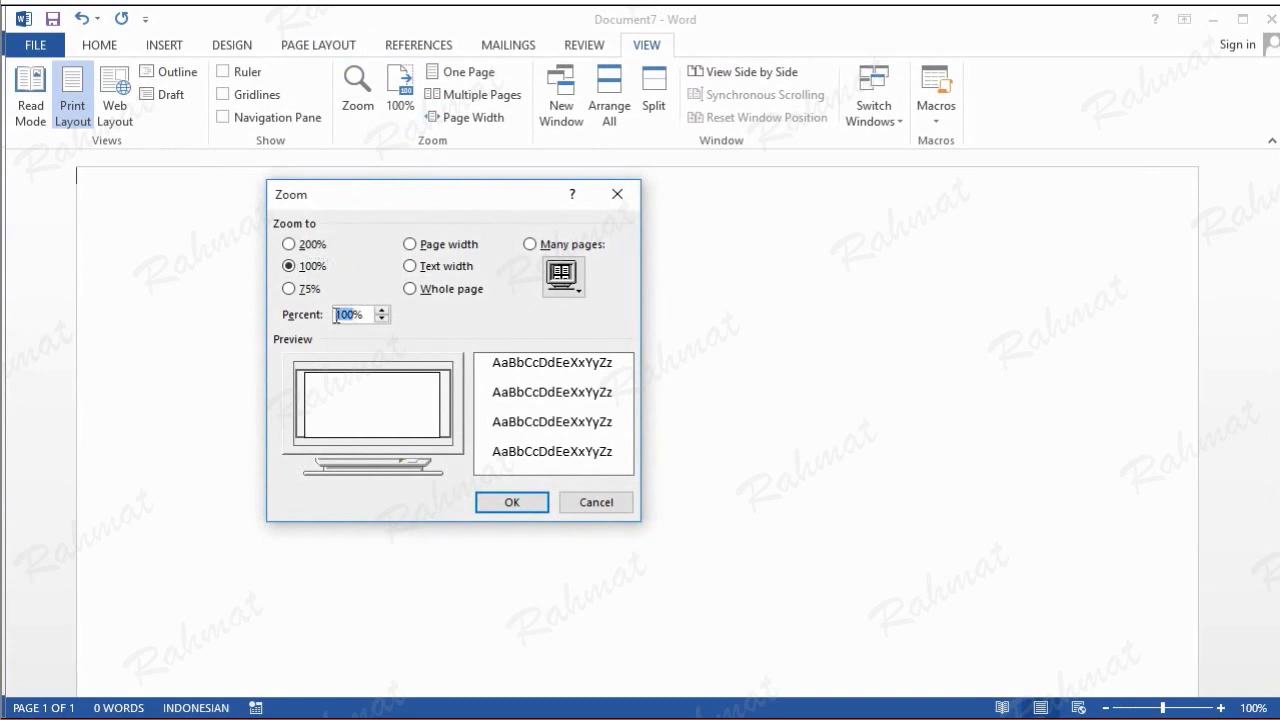
type("6")
left_click(511, 502)
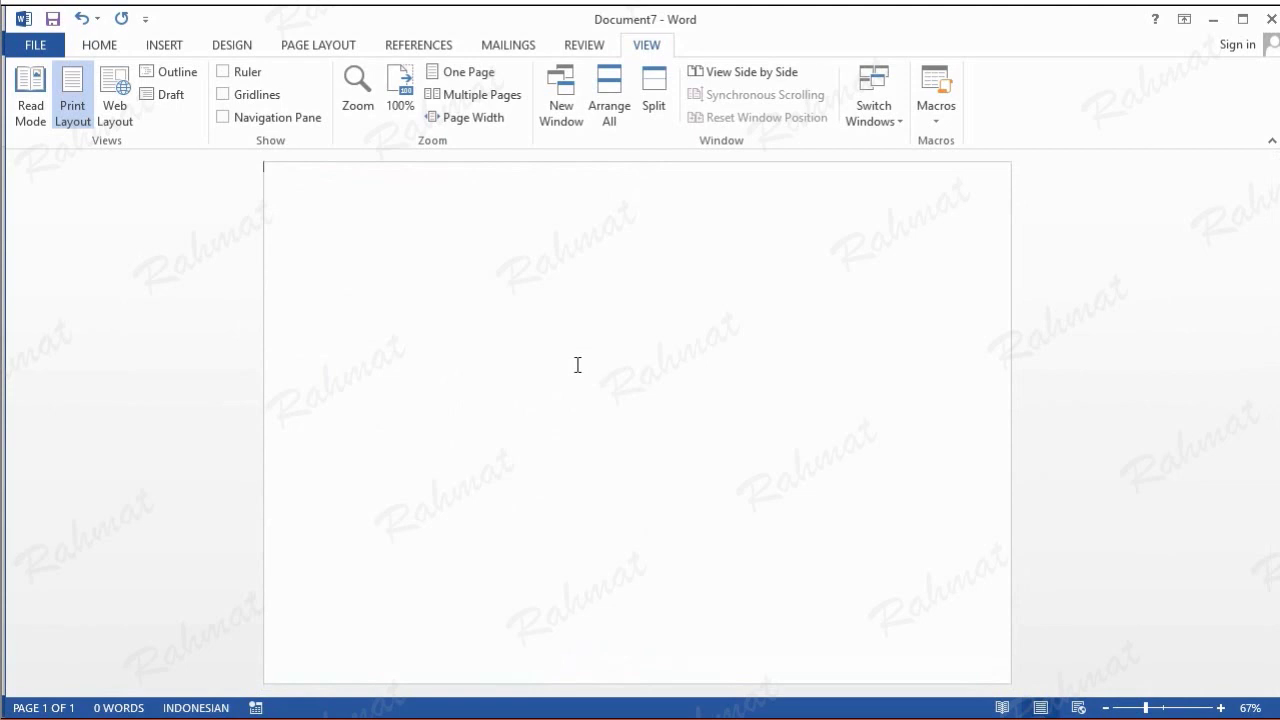
left_click(162, 46)
Step: Draw a rectangle and size it 21 cm tall by 14,85 cm wide
left_click(281, 124)
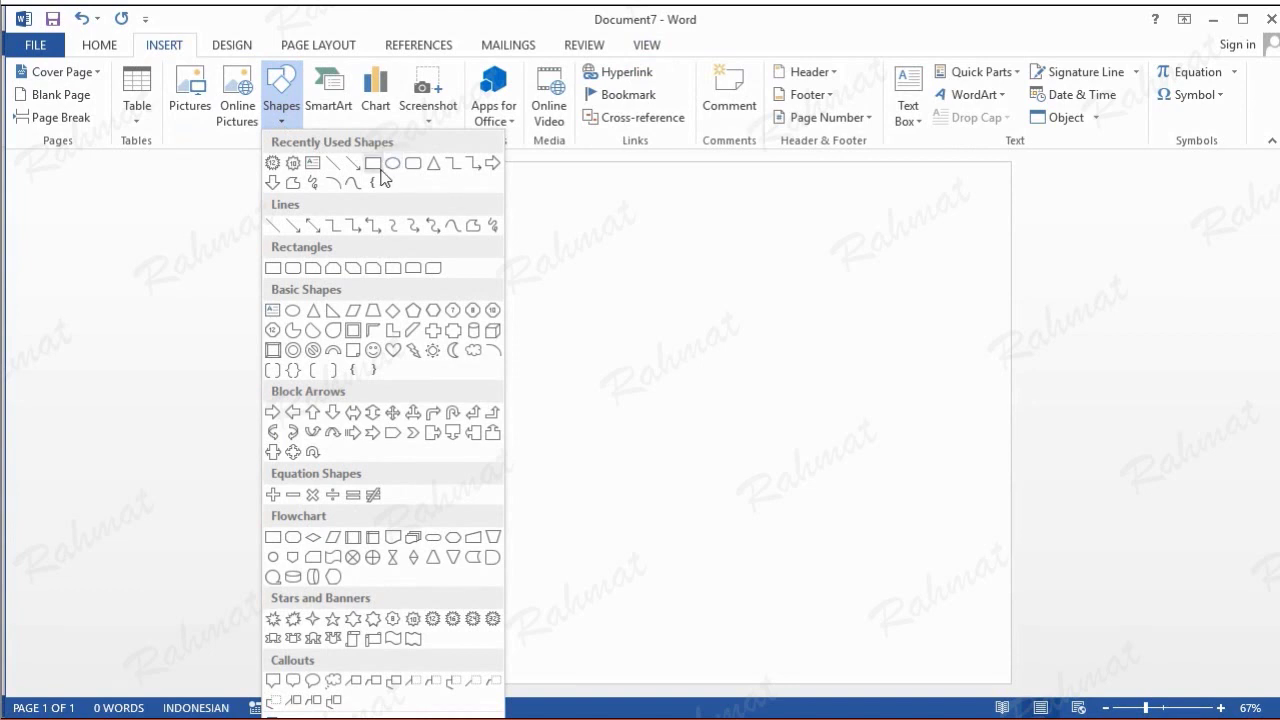
left_click(373, 163)
left_click_drag(340, 377, 416, 443)
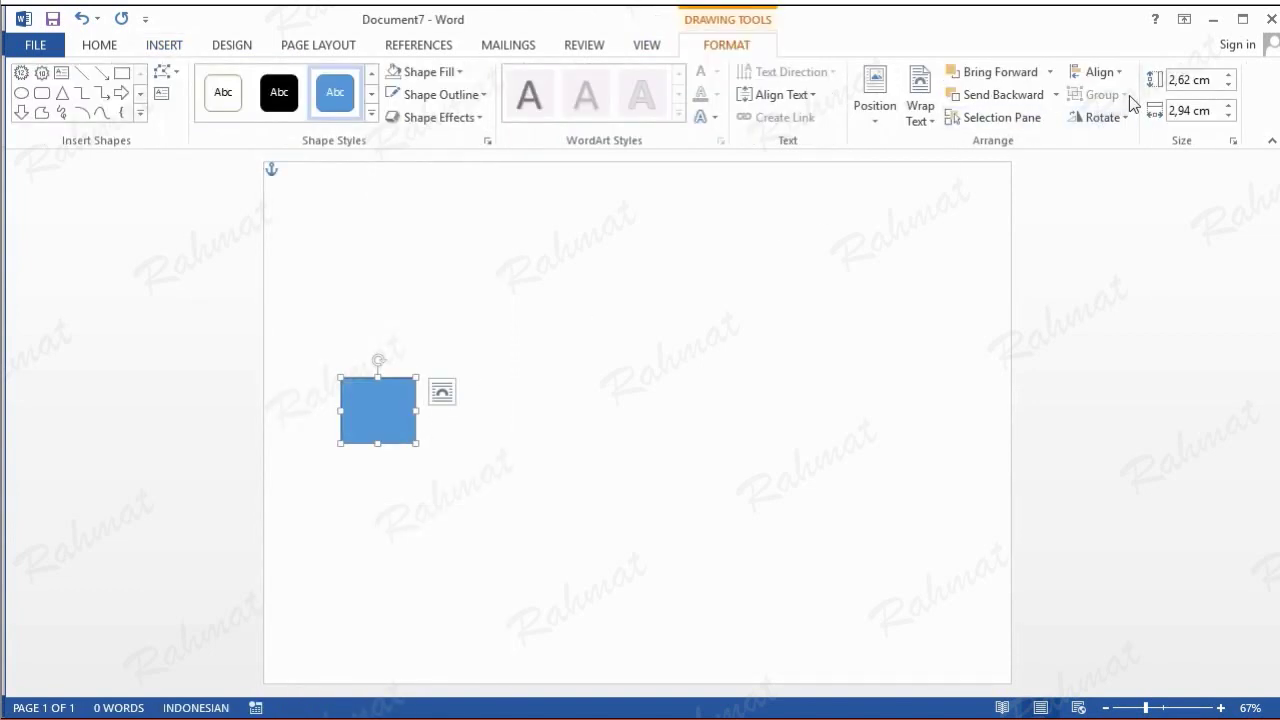
left_click(1191, 82)
left_click(1191, 82)
left_click_drag(1191, 82, 1156, 82)
type("21")
double_click(1187, 113)
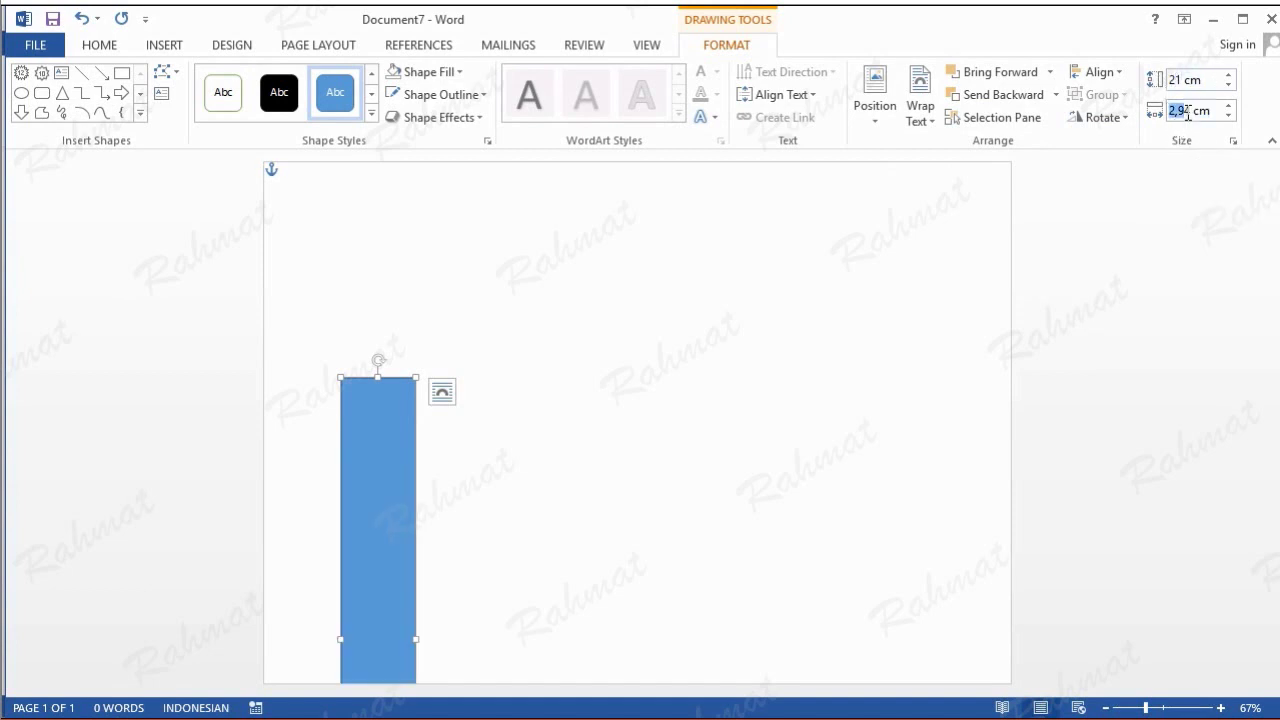
type("14")
key("Return")
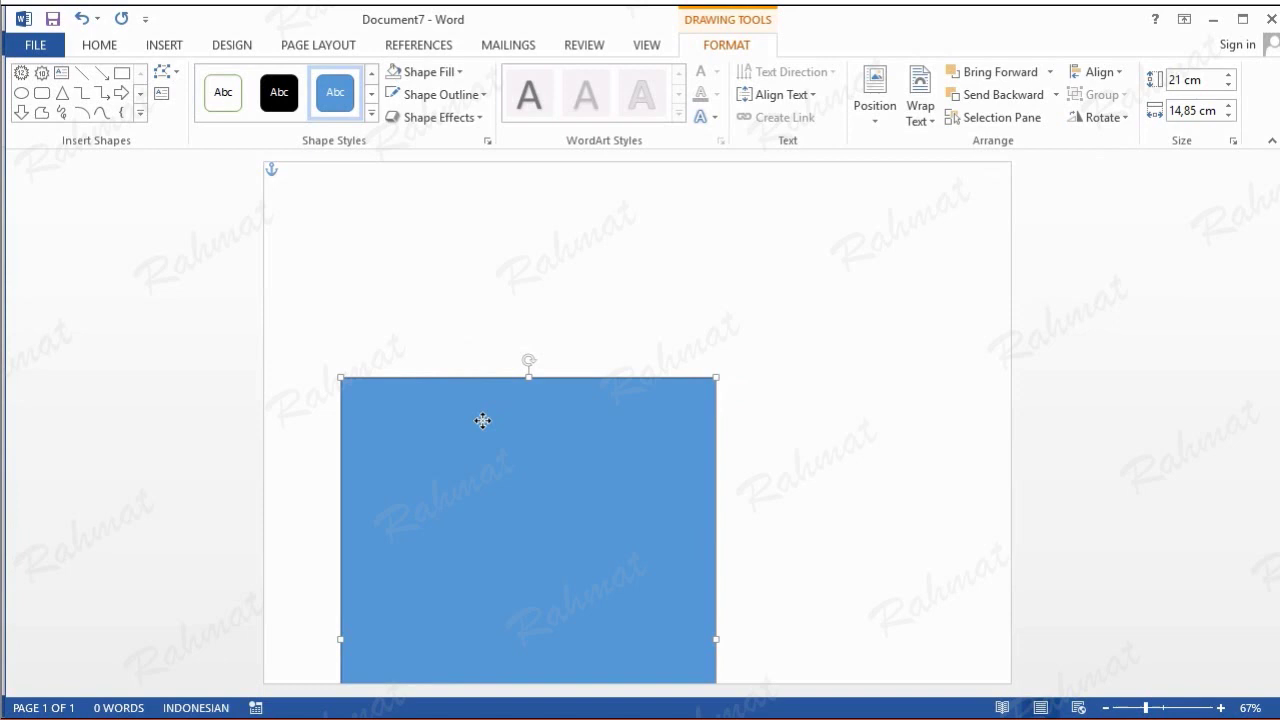
Step: Move the rectangle to the top-left corner, give it the Blue, Accent 5 style, and copy it
left_click_drag(482, 420, 425, 196)
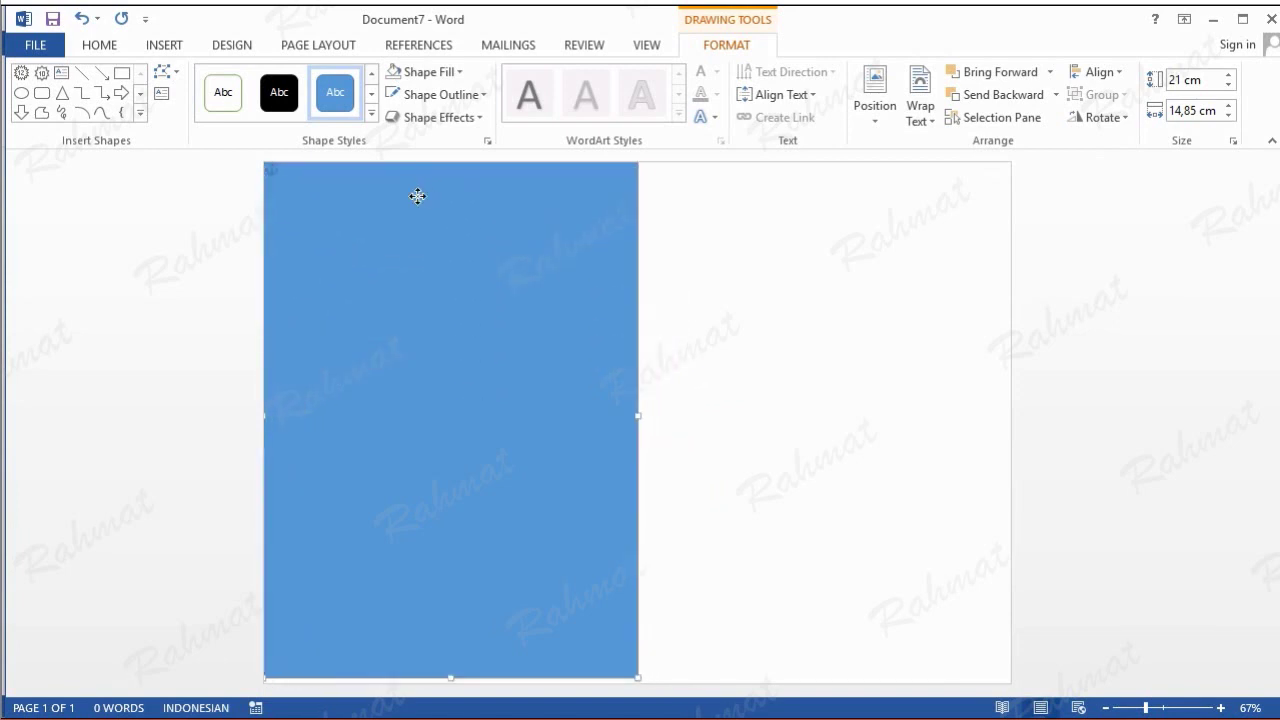
left_click(371, 113)
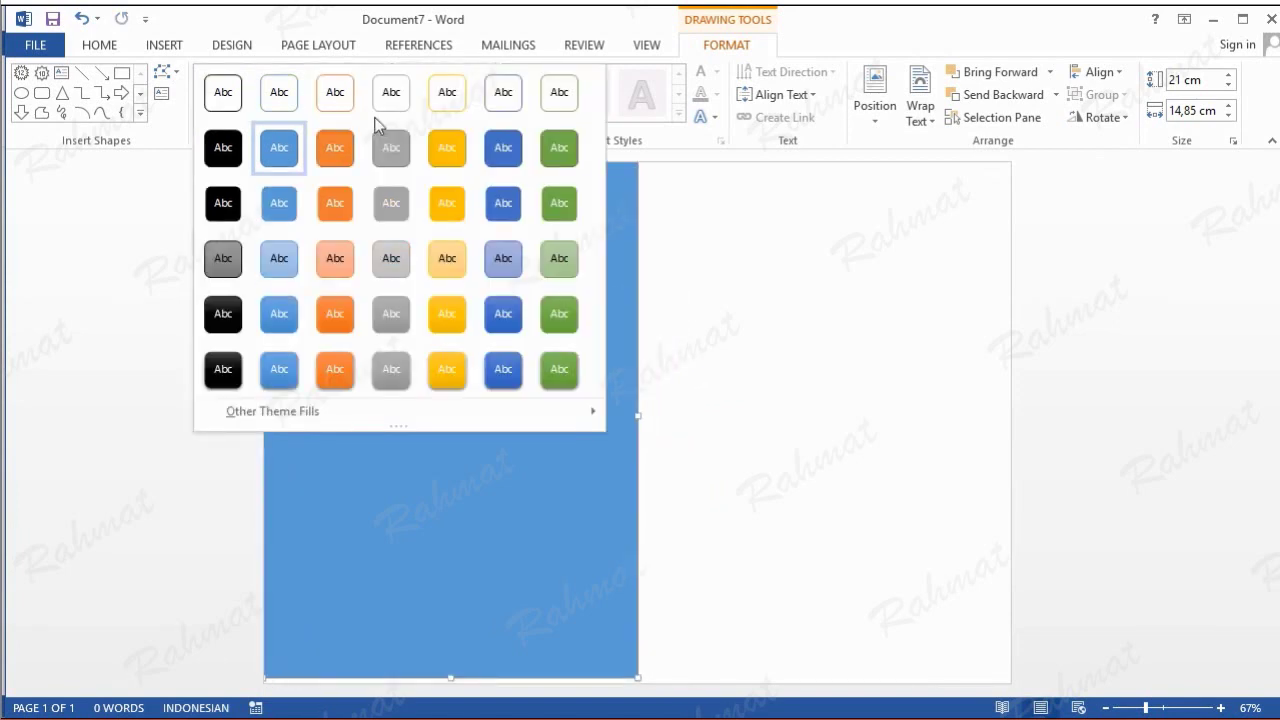
left_click(505, 203)
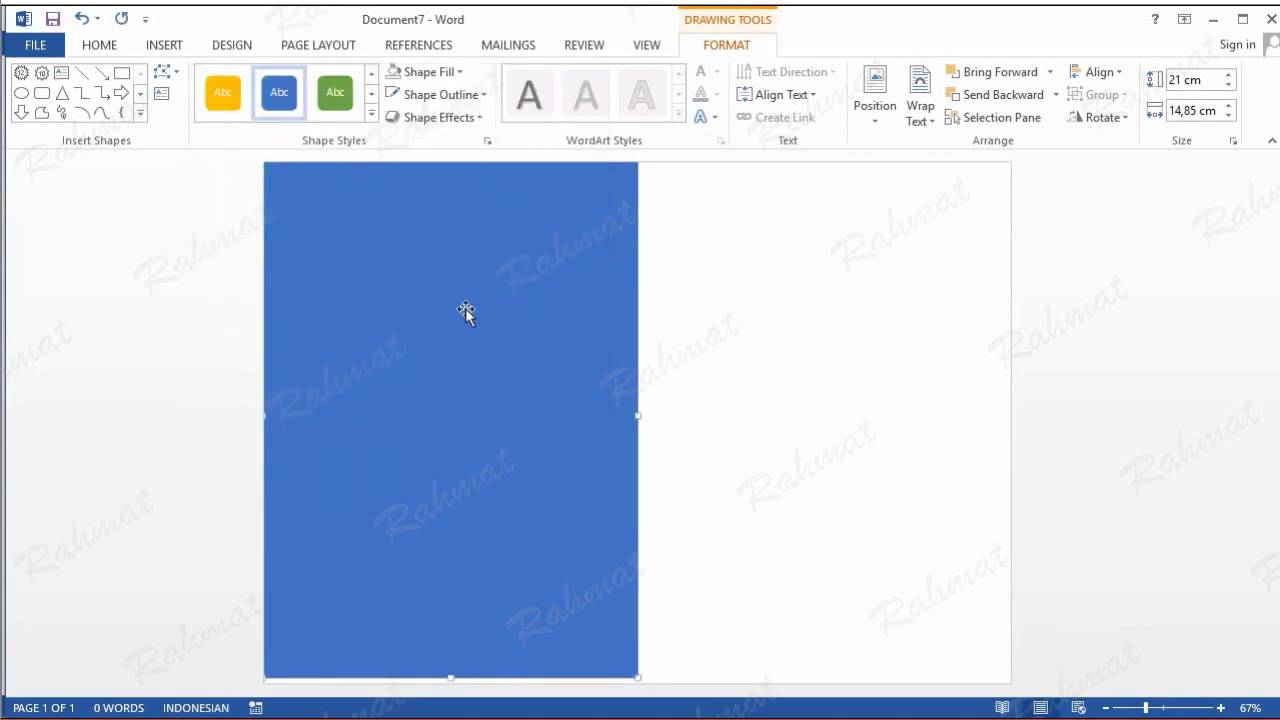
left_click(100, 45)
left_click(86, 94)
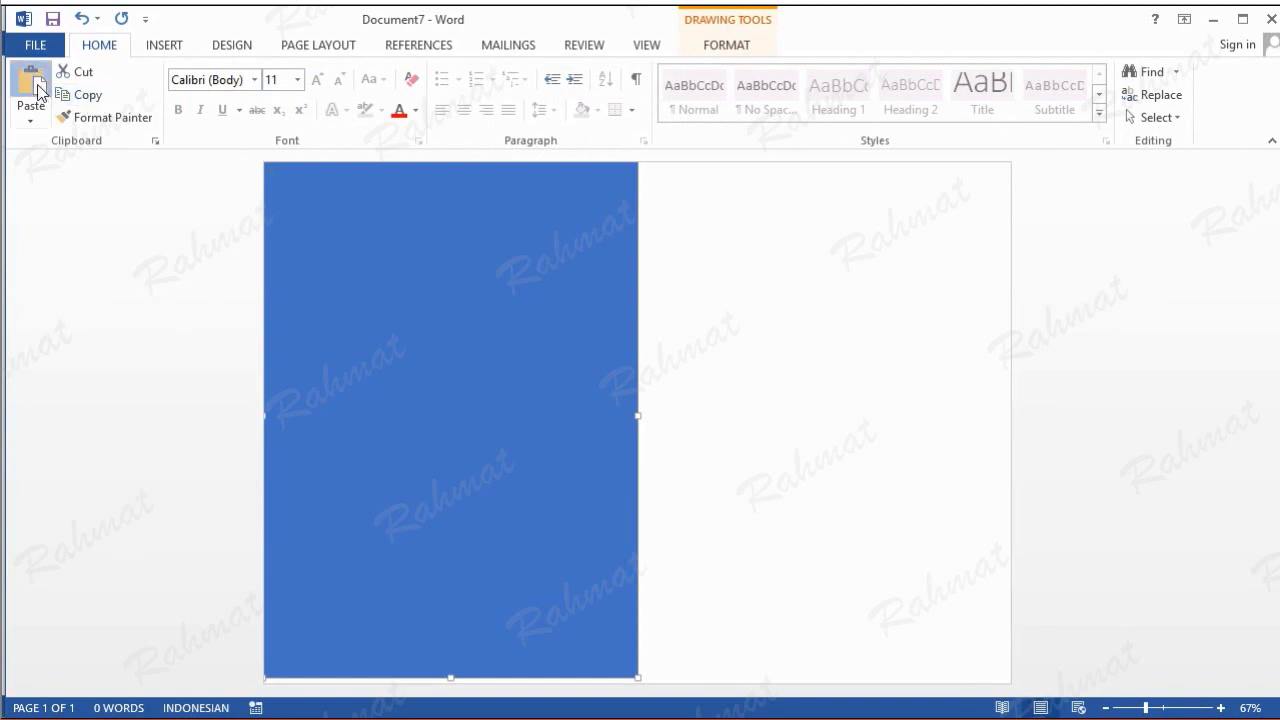
Step: Paste the rectangle copy into the right half and bottom-align both rectangles
left_click(31, 85)
mouse_move(503, 414)
left_mouse_down()
mouse_move(811, 434)
mouse_move(891, 386)
mouse_move(878, 401)
left_mouse_up()
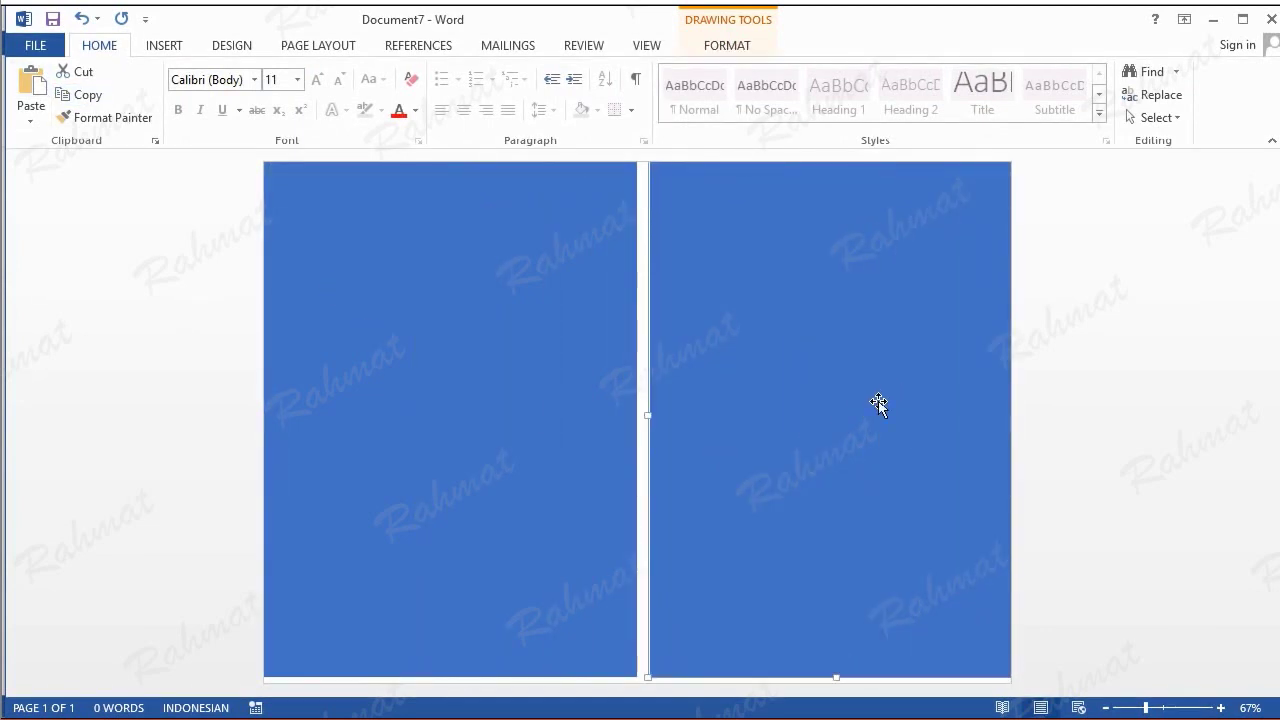
left_click(614, 256, "shift")
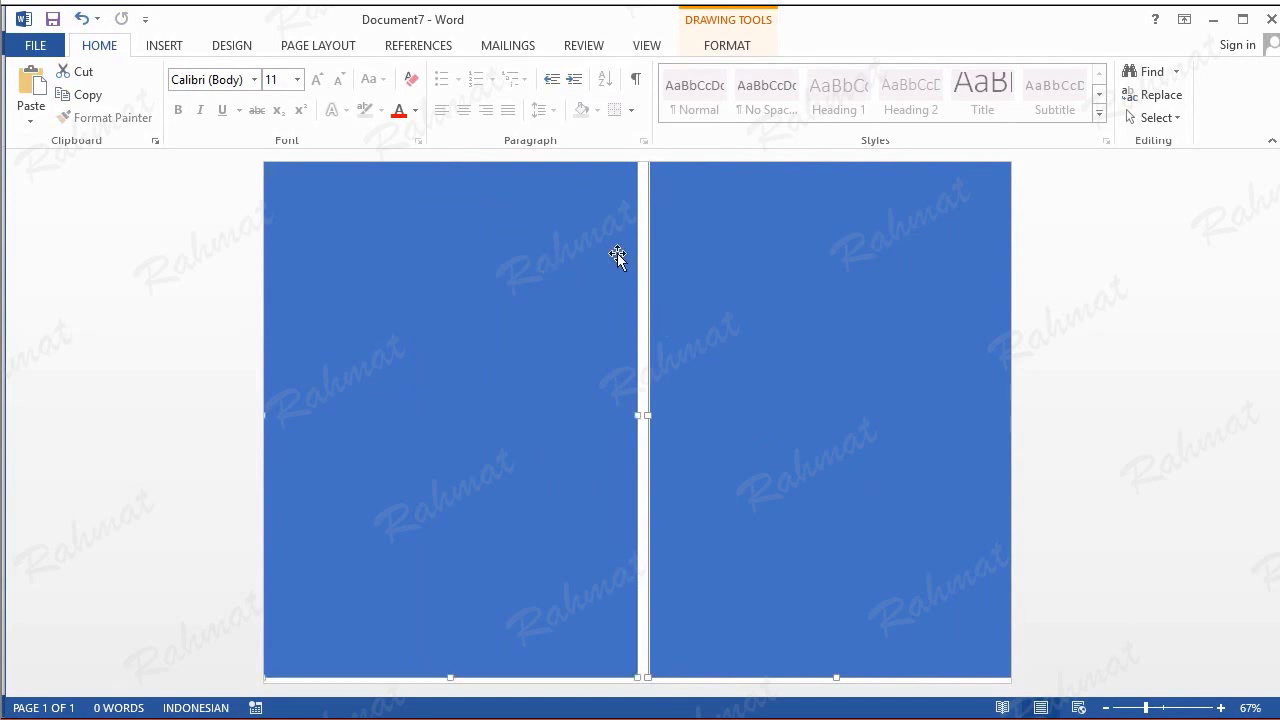
left_click(722, 46)
left_click(1050, 72)
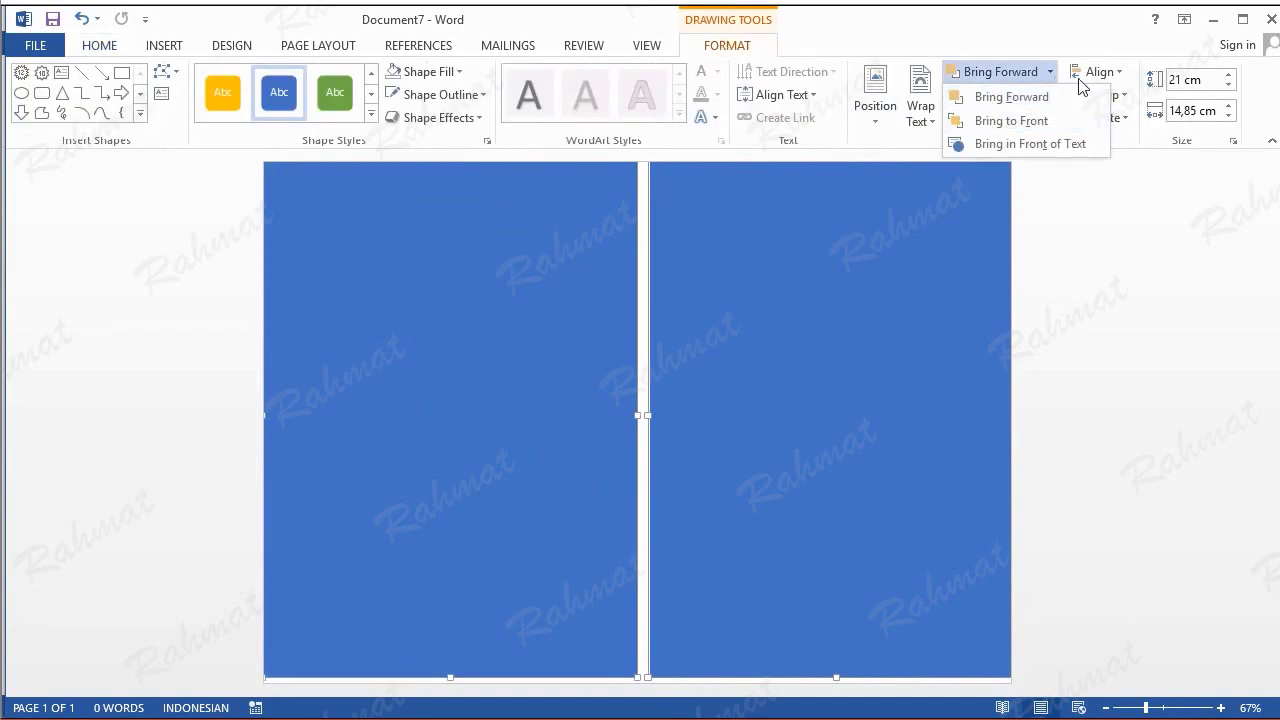
left_click(1099, 73)
left_click(1127, 214)
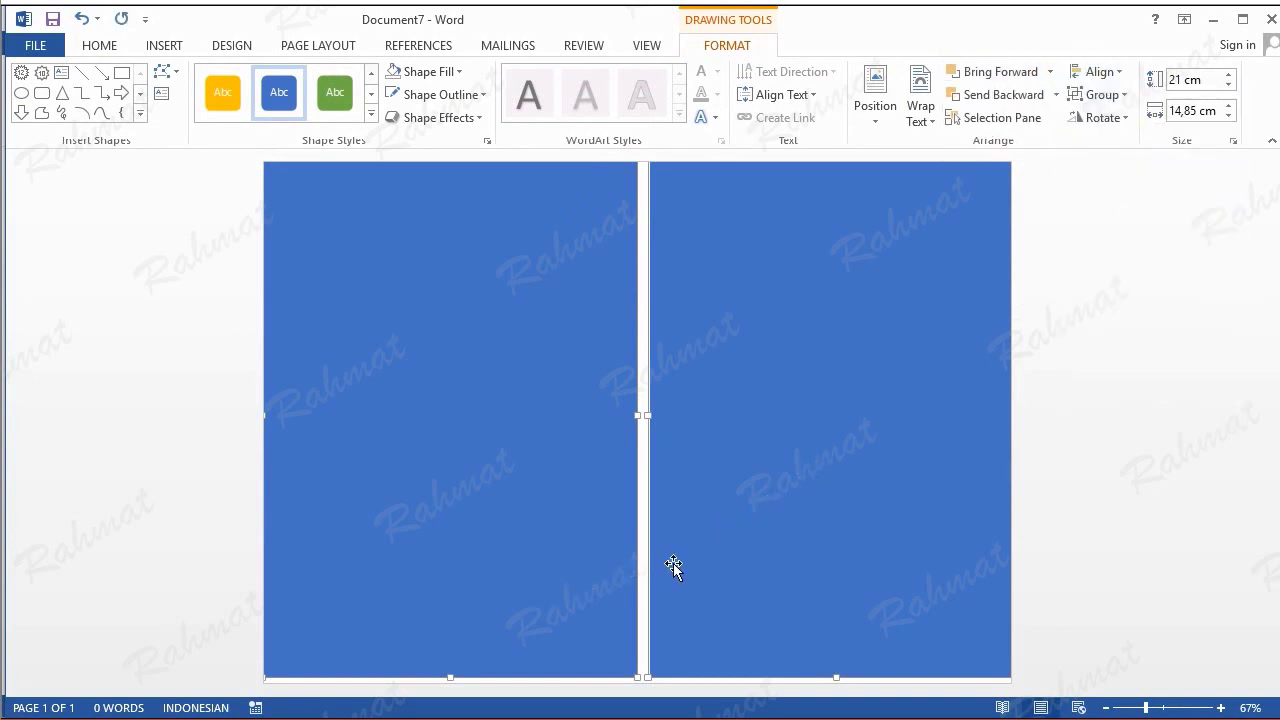
Step: Nudge the right rectangle left to close the gap, then move both down slightly
left_click(1156, 436)
left_click(922, 403)
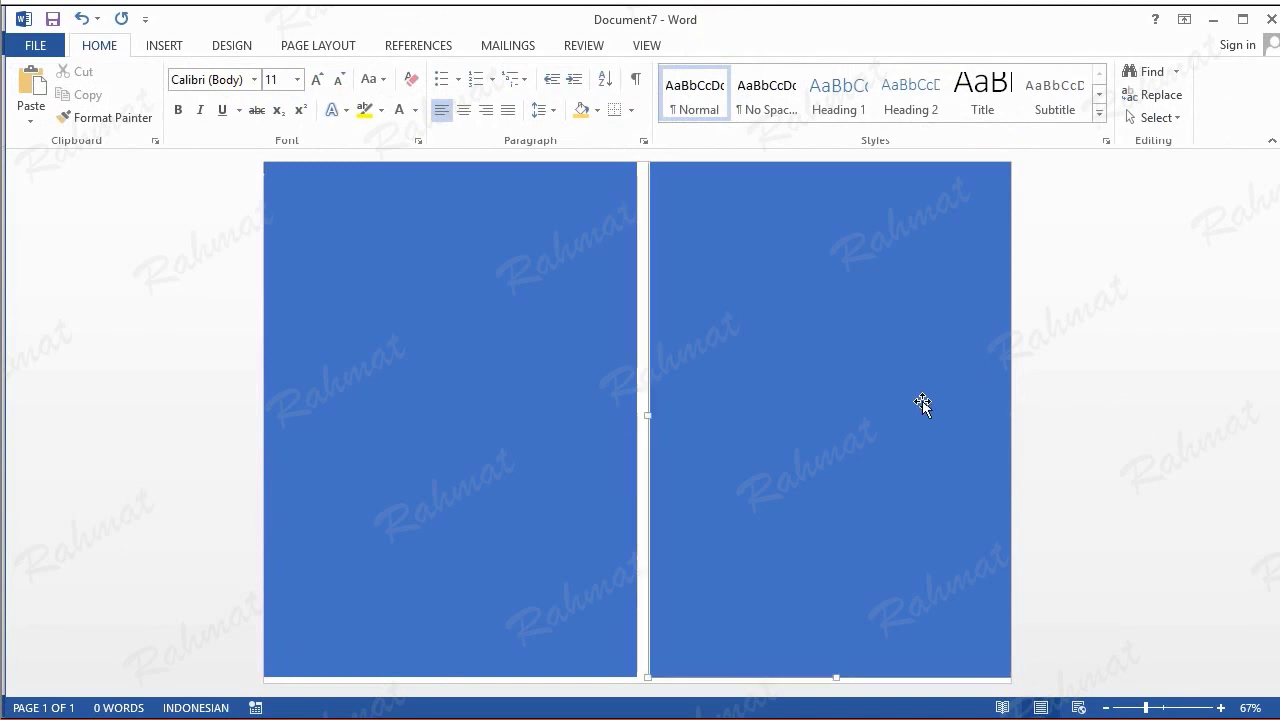
key("Left")
key("Left")
key("Left")
key("Left")
key("Left")
key("Left")
key("Left")
key("Left")
key("Left")
key("Left")
key("Left")
key("Left")
key("Left")
key("Left")
key("Right")
key("Right")
left_click(512, 389, "shift")
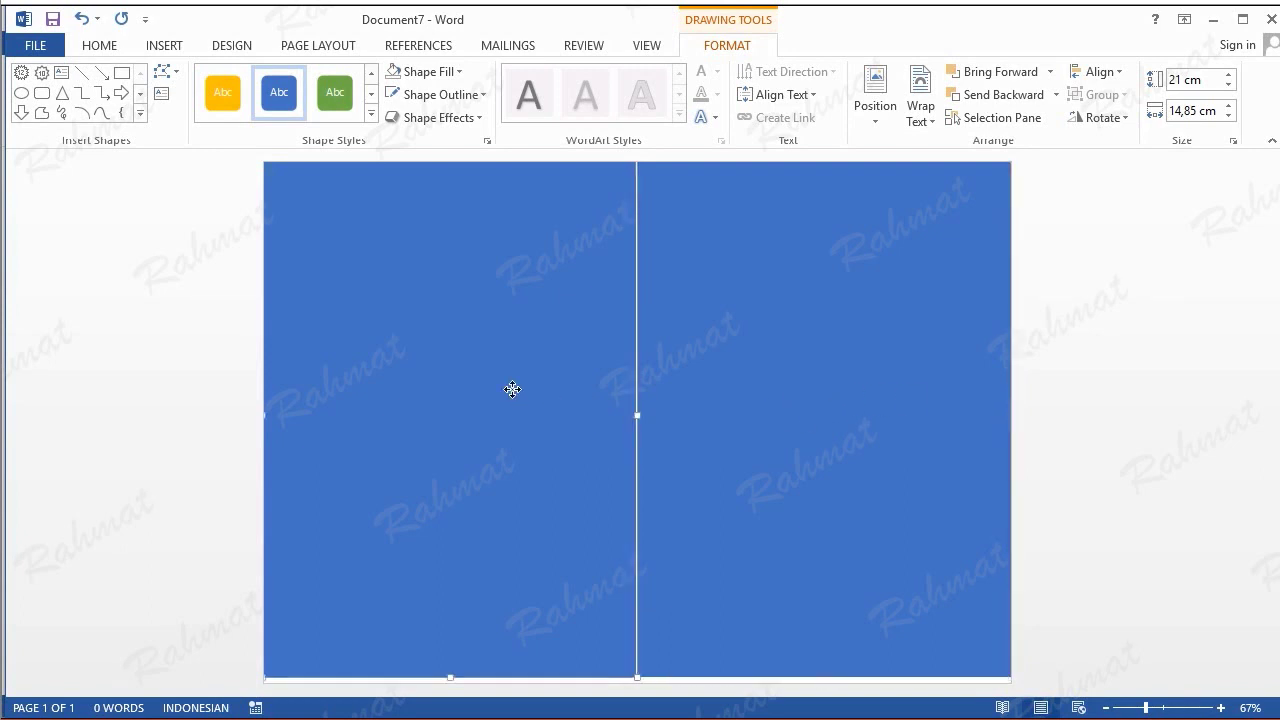
key("Down")
key("Down")
key("Down")
key("Down")
key("Down")
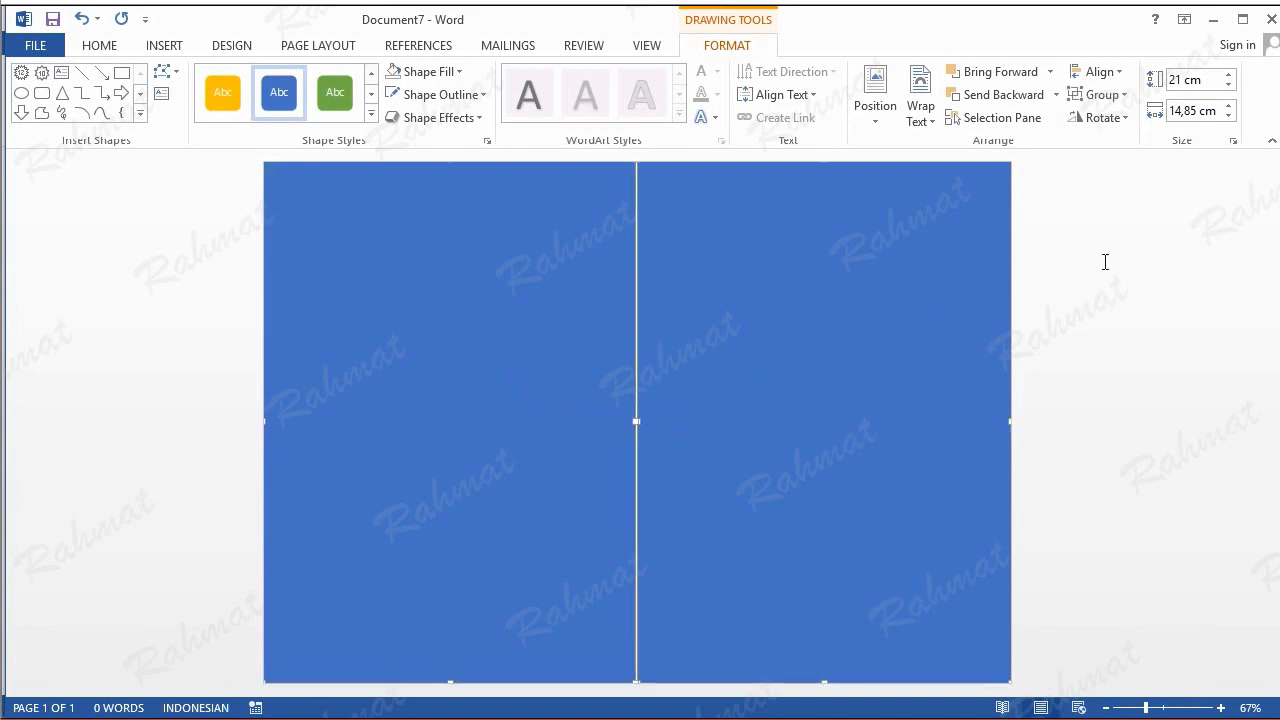
left_click(1105, 262)
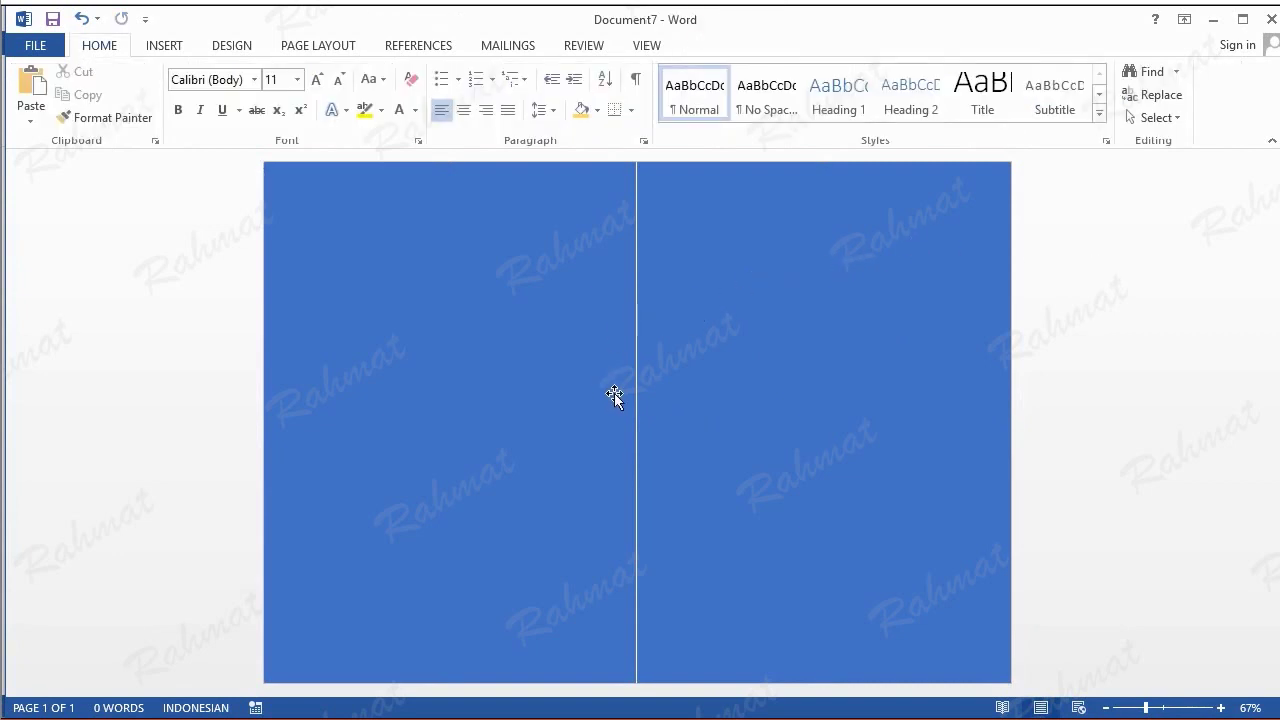
Step: Choose the palm-tree art pattern for the page border
left_click(251, 48)
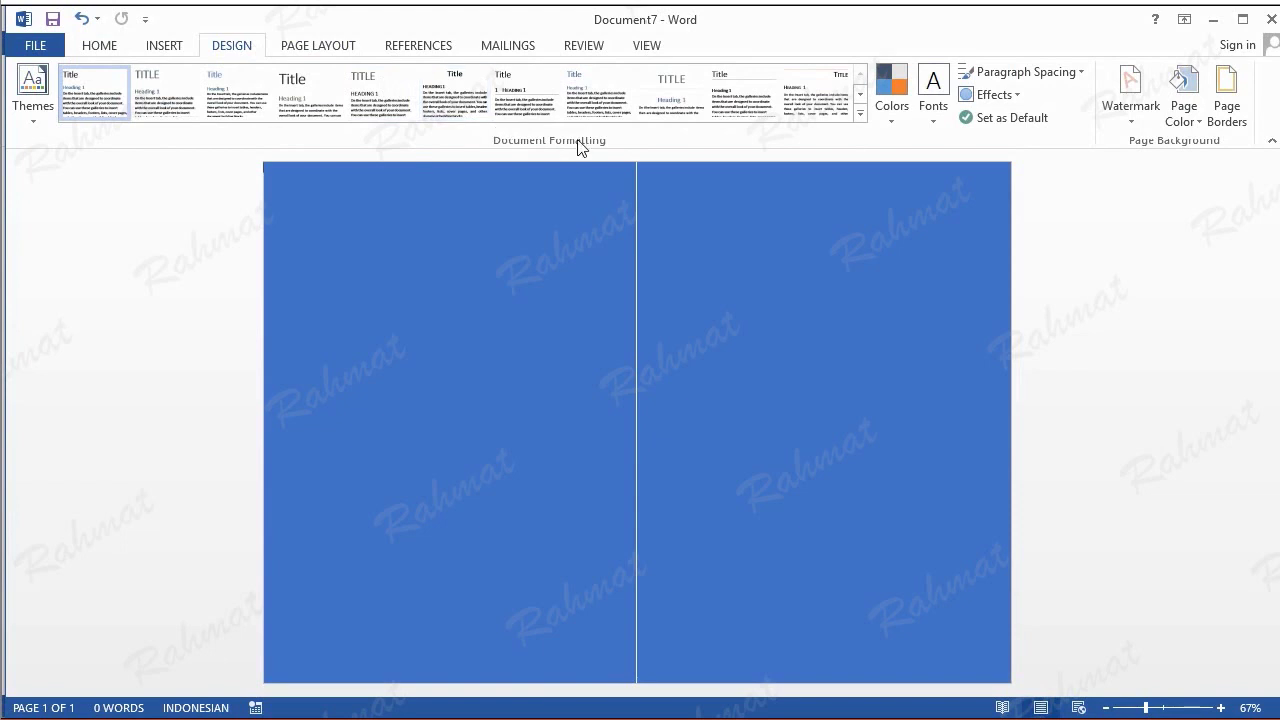
left_click(1224, 116)
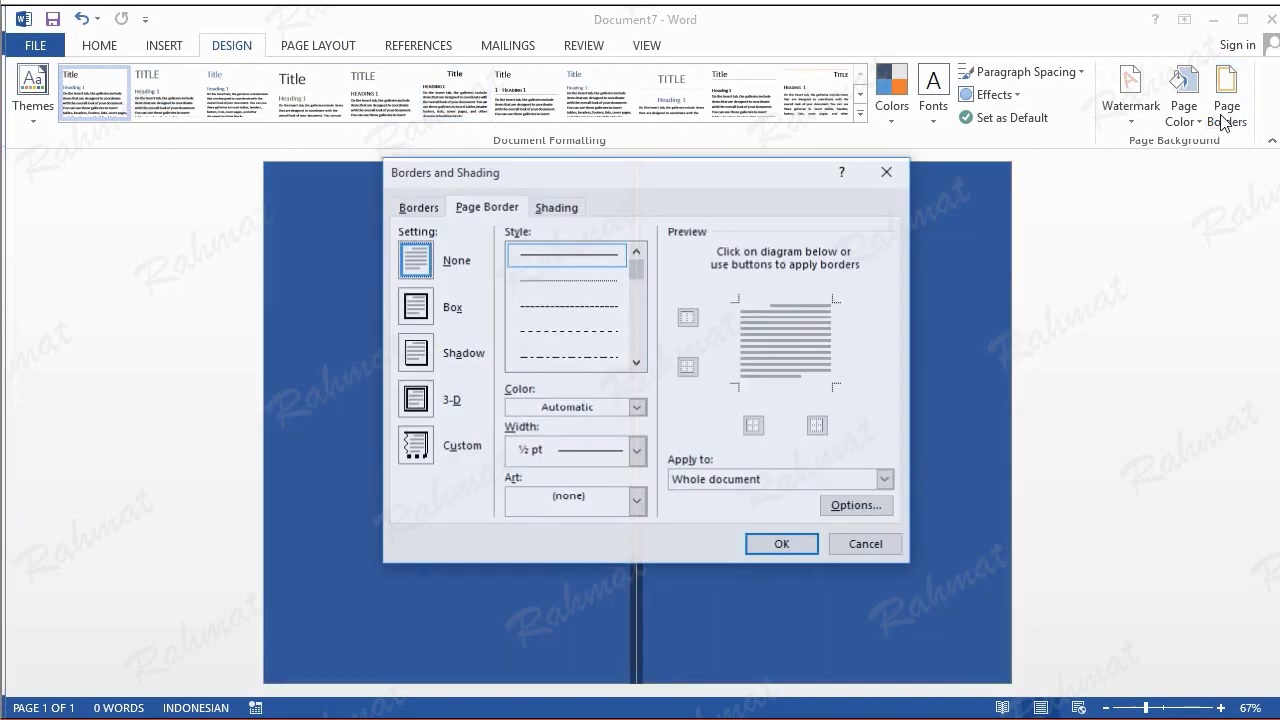
left_click(636, 502)
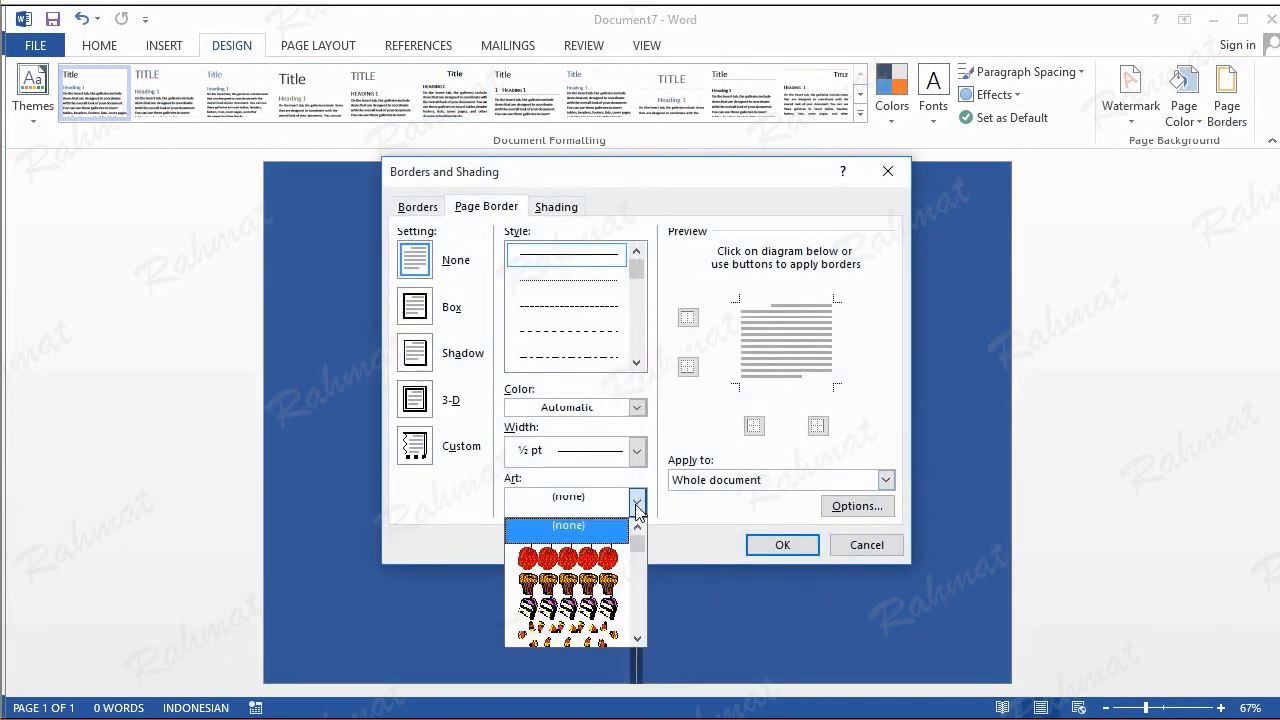
scroll(606, 576, "down", 1)
scroll(606, 580, "down", 1)
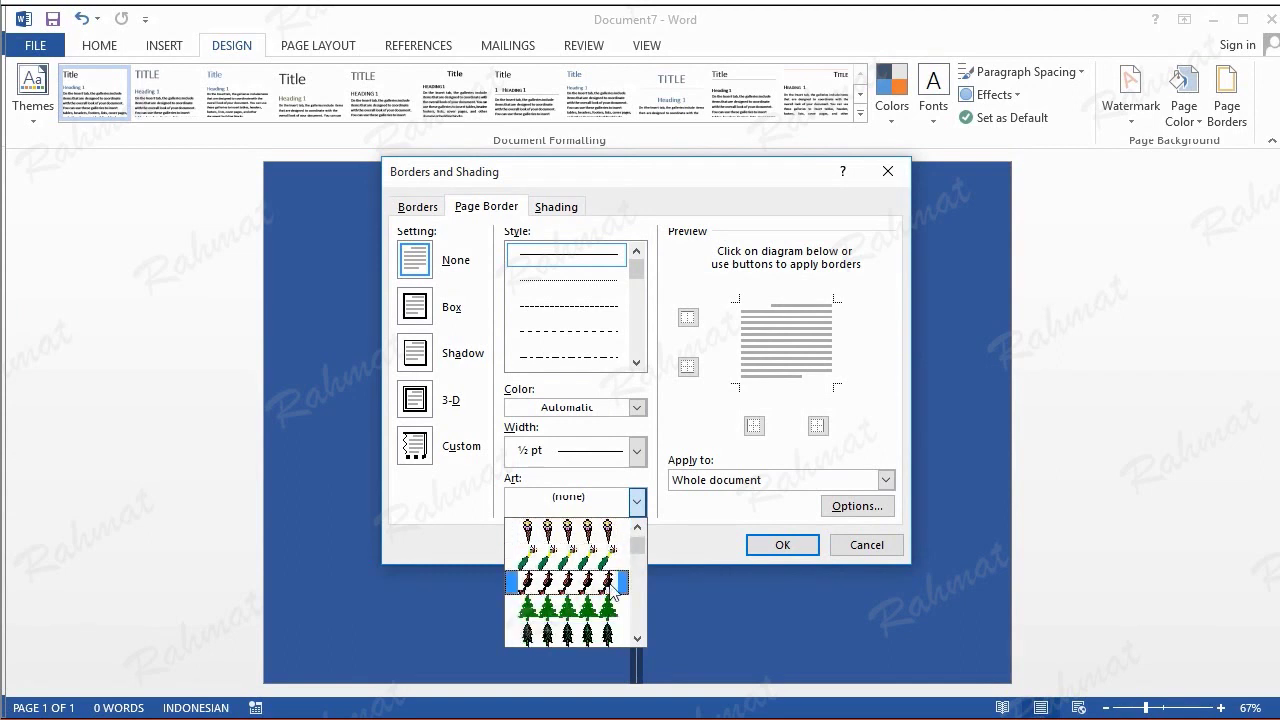
scroll(606, 600, "down", 1)
left_click(603, 607)
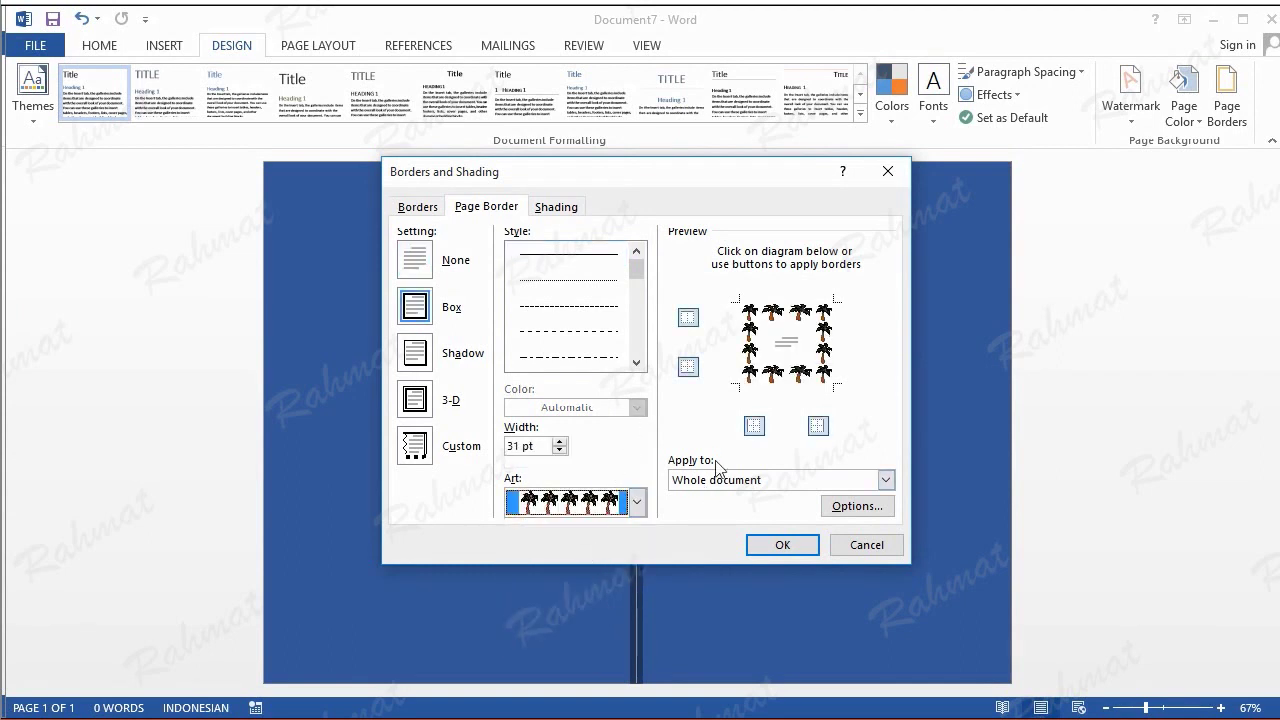
Step: Set the border to sit 1 pt from every page edge and apply it
left_click(850, 503)
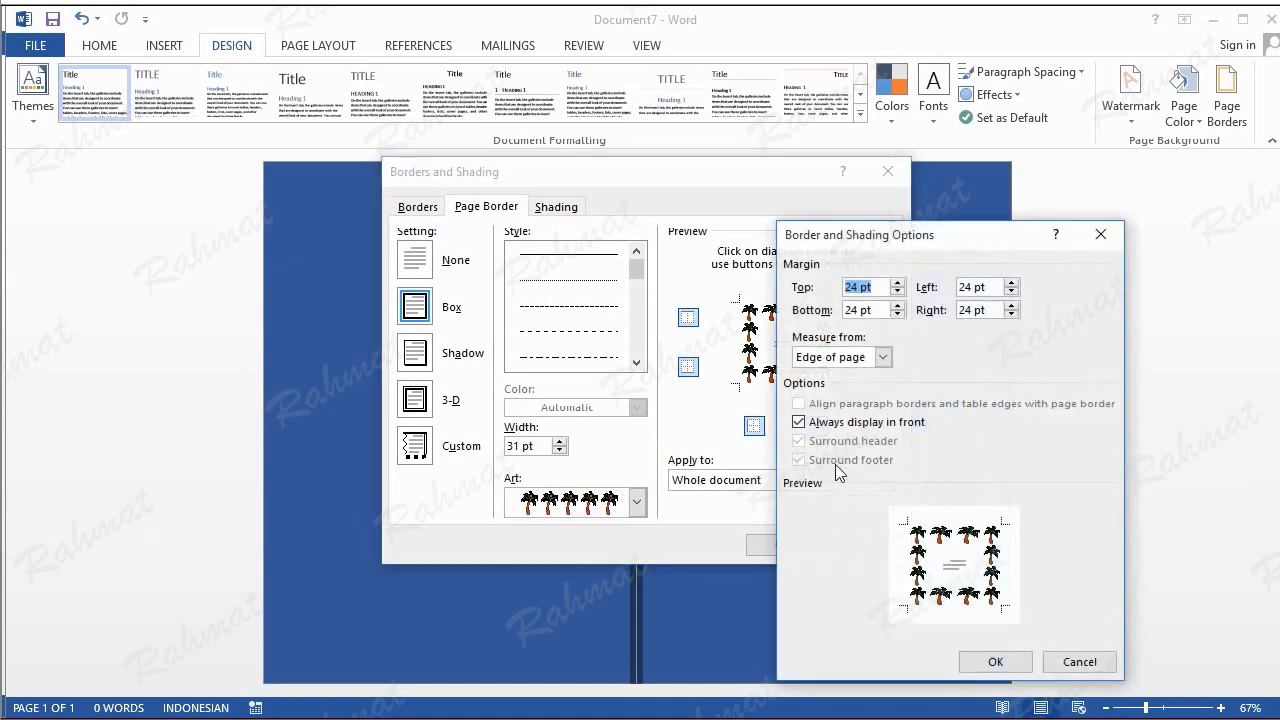
left_click(858, 289)
double_click(861, 310)
type("1")
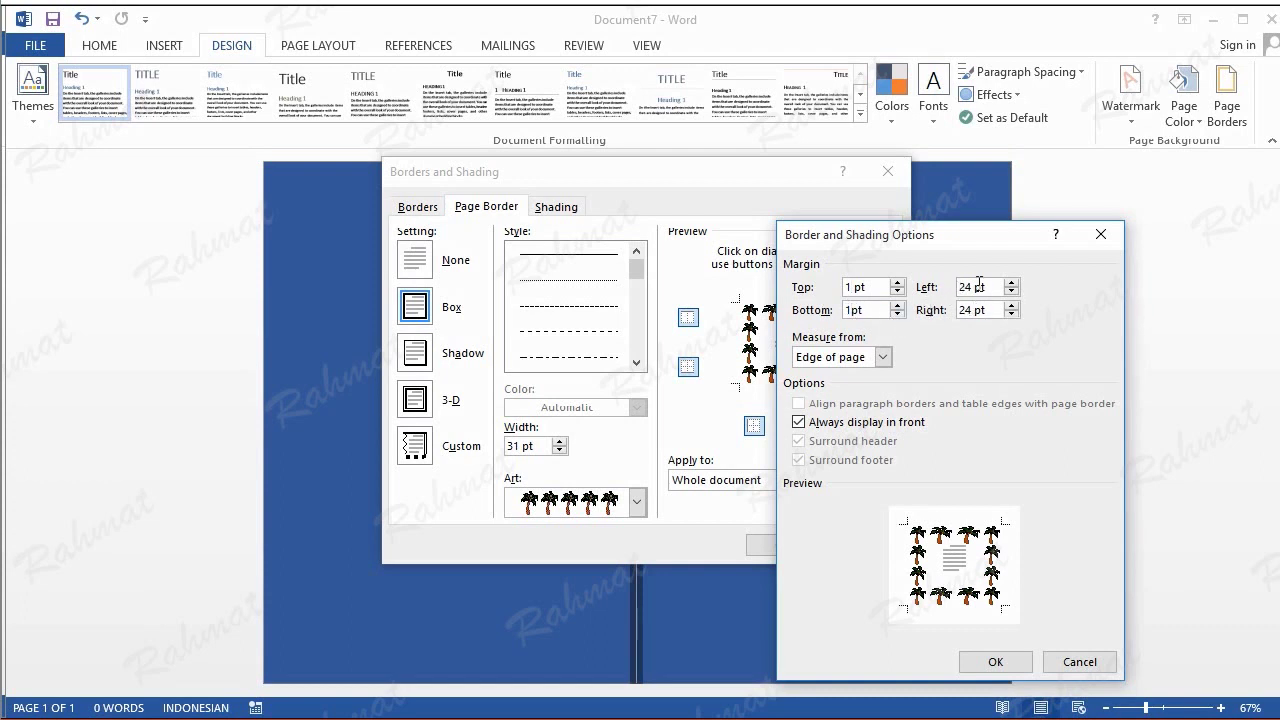
double_click(974, 288)
type("1")
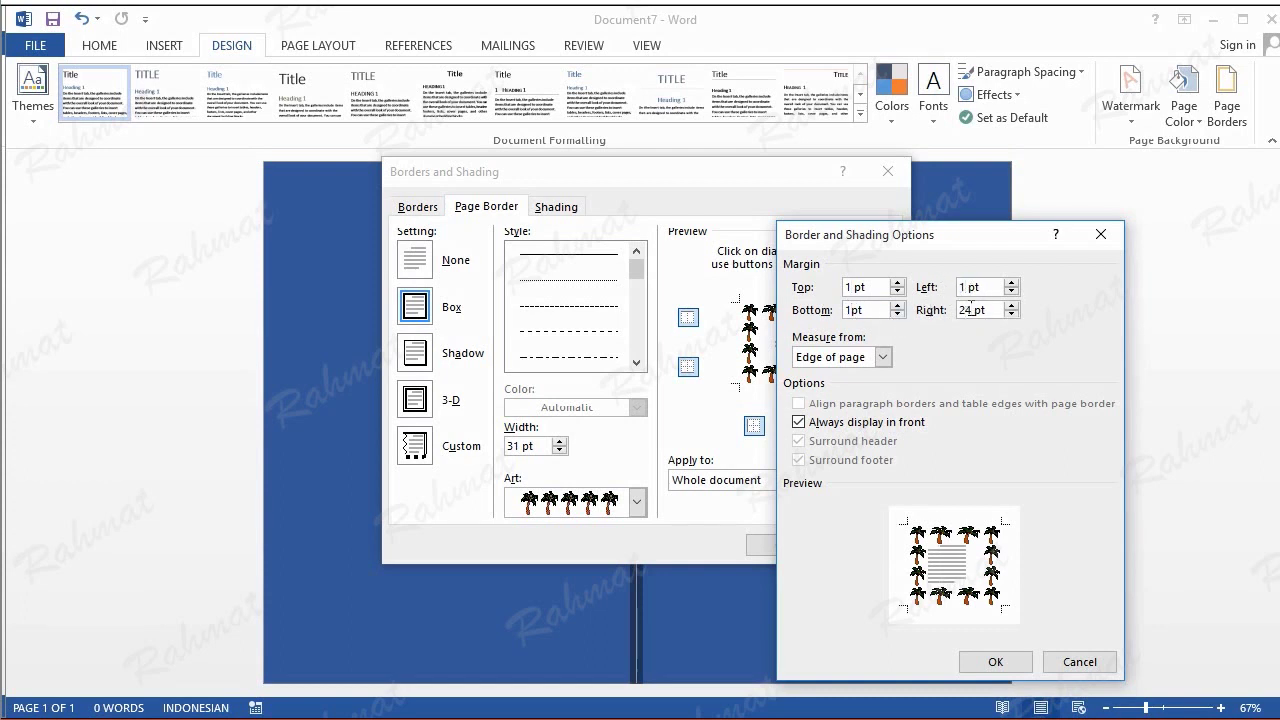
type("1")
left_click(990, 661)
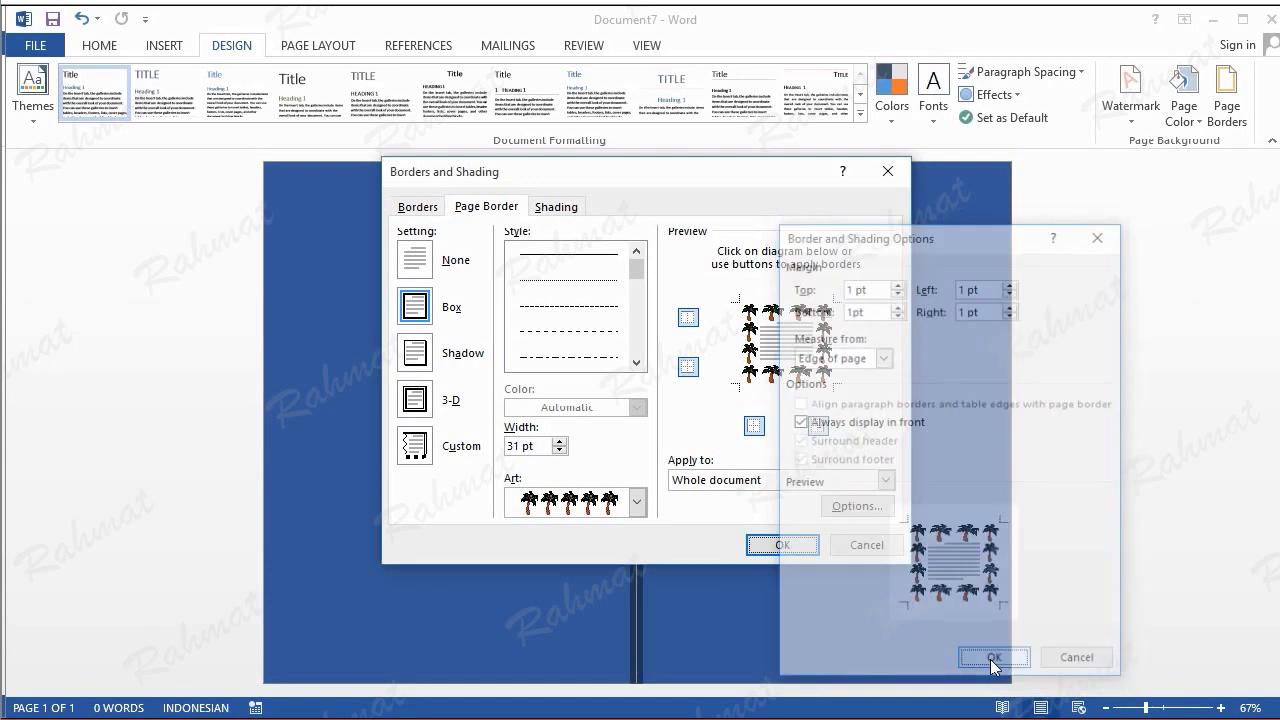
left_click(785, 545)
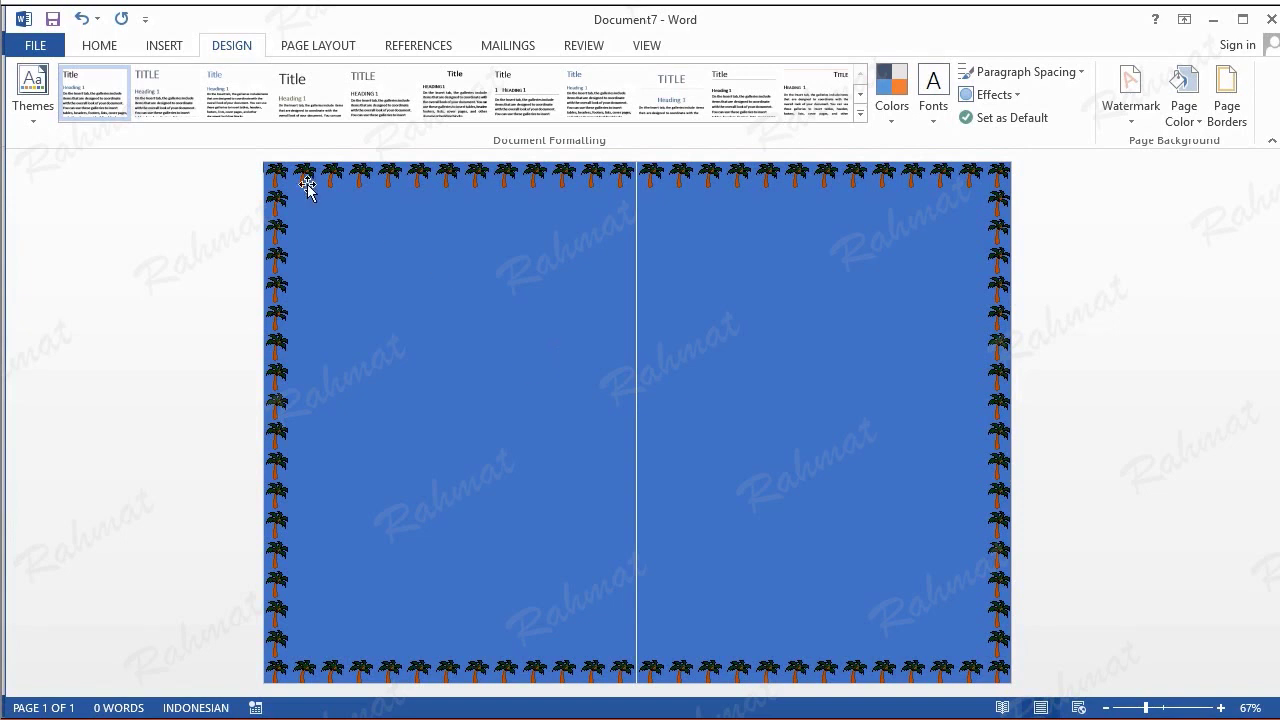
left_click(152, 48)
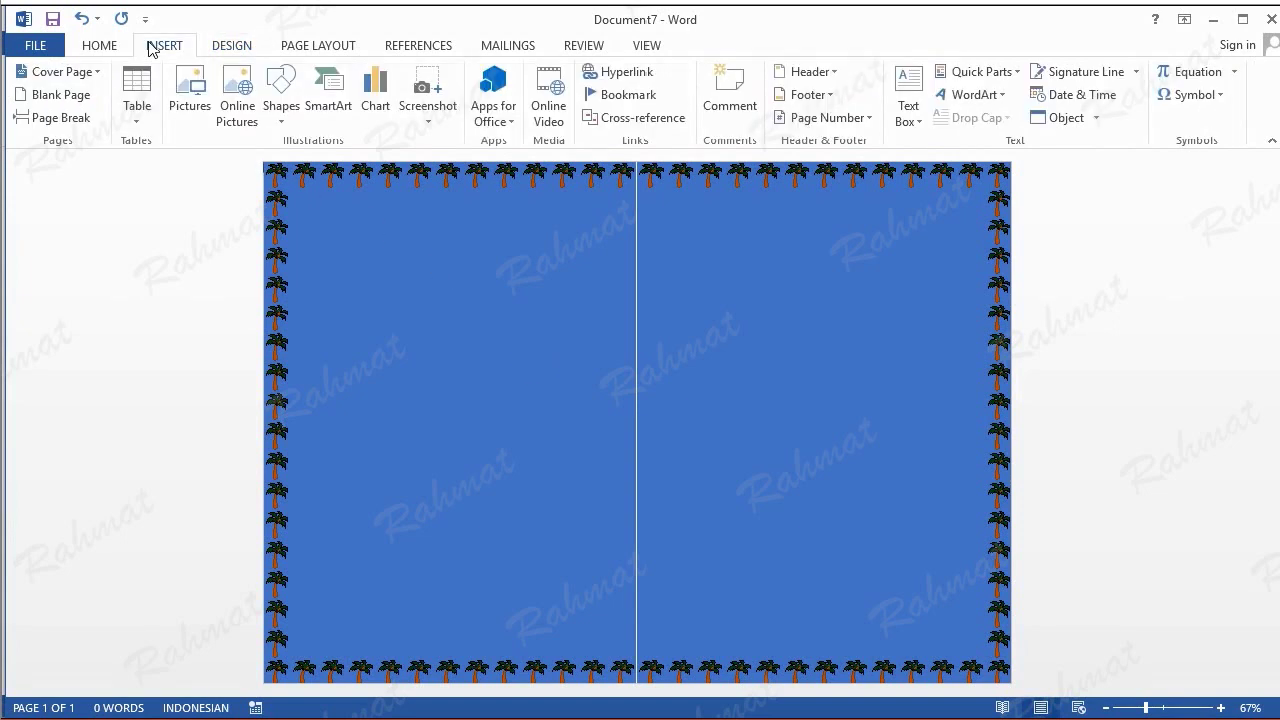
Step: Draw a small wave shape on the left half of the page
left_click(284, 115)
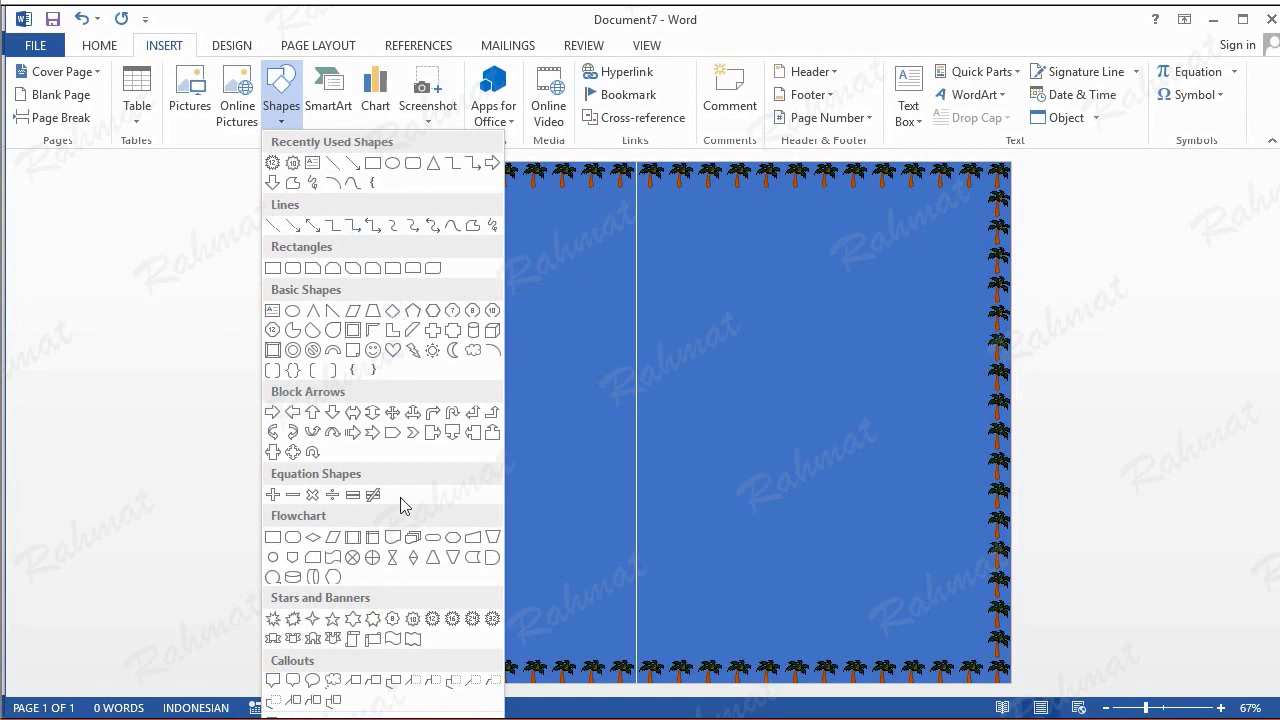
left_click(392, 638)
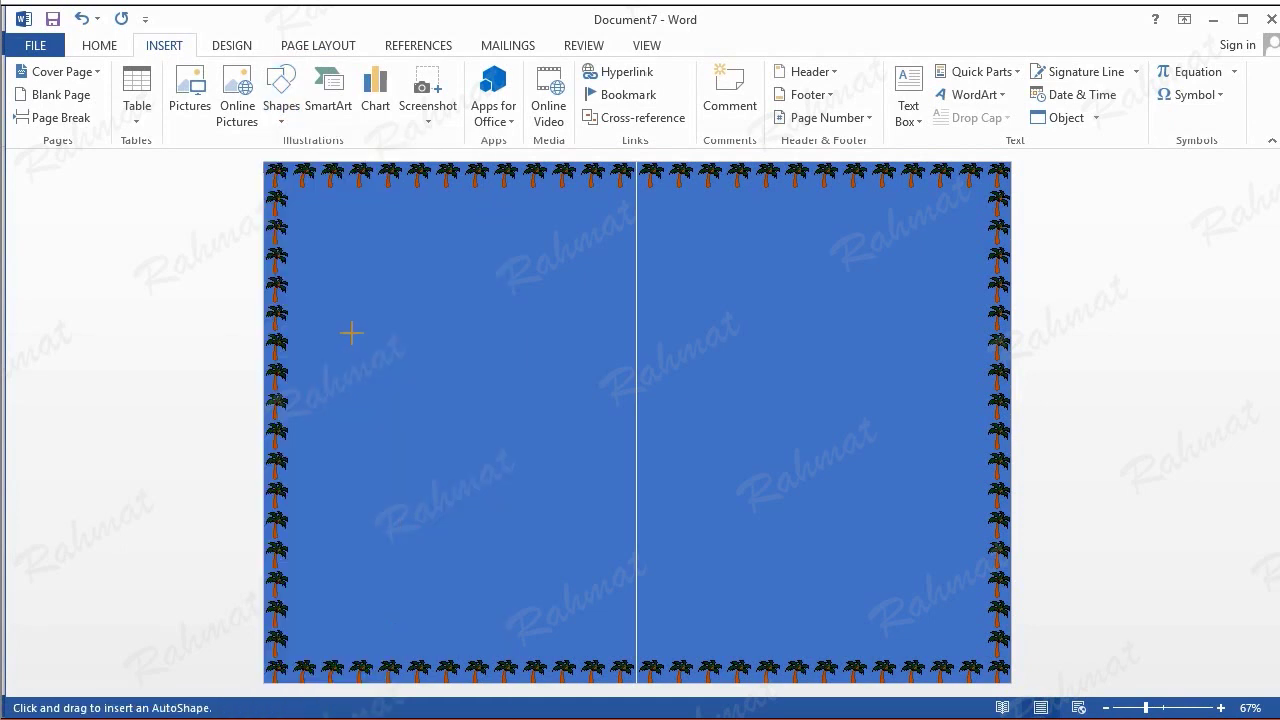
left_click_drag(347, 288, 410, 326)
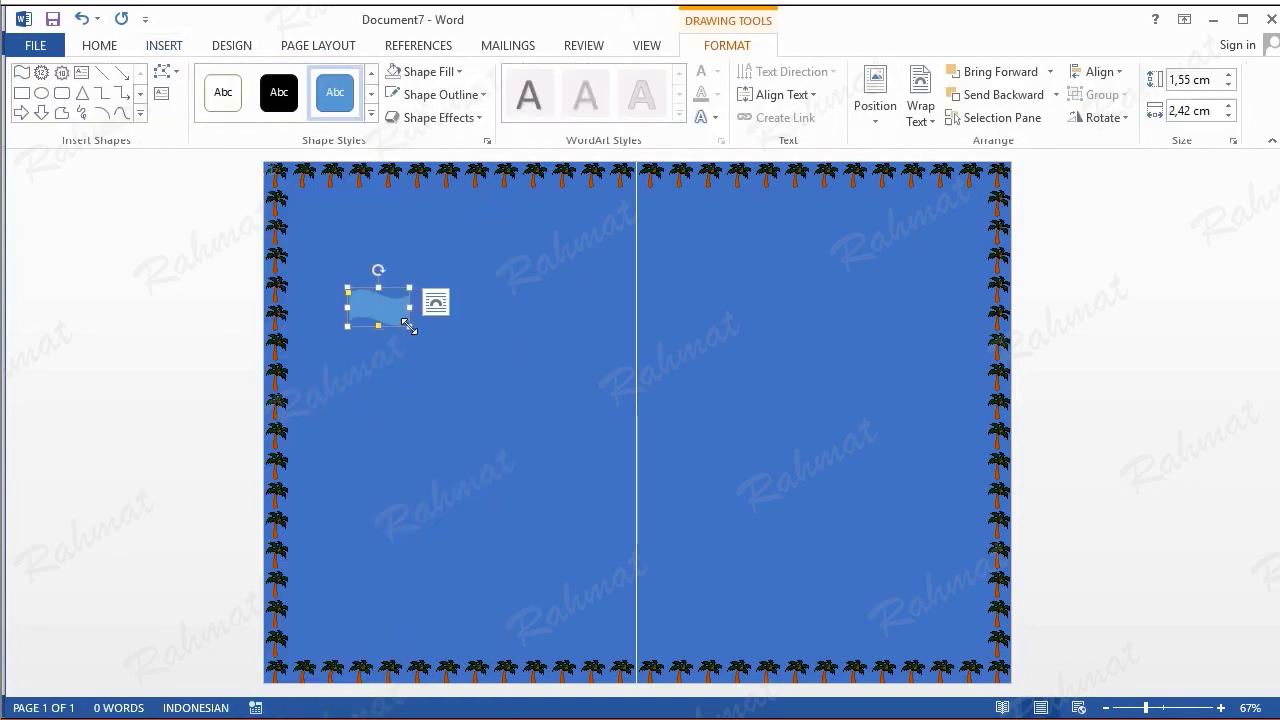
Step: Resize the wave to 7,11 cm tall and 9,78 cm wide and move it slightly up
left_click(1192, 80)
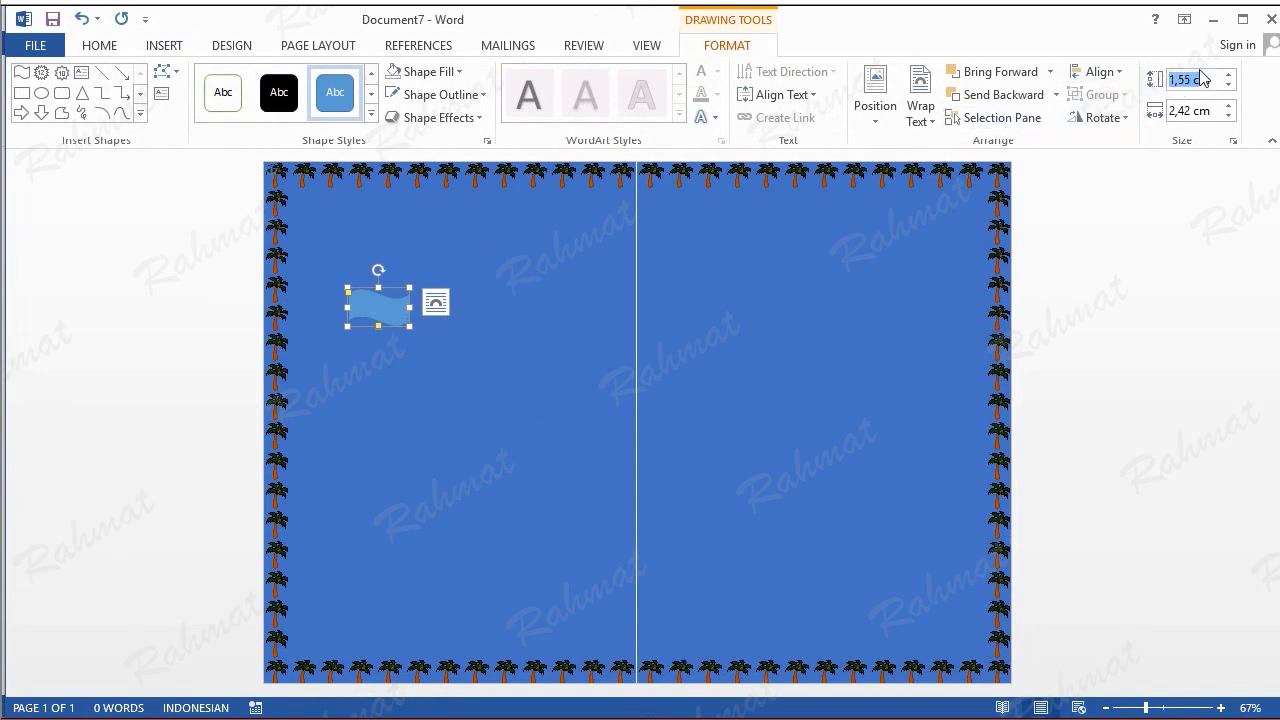
type("7,11")
left_click(1192, 111)
left_click(1196, 113)
left_click_drag(1168, 112, 1186, 108)
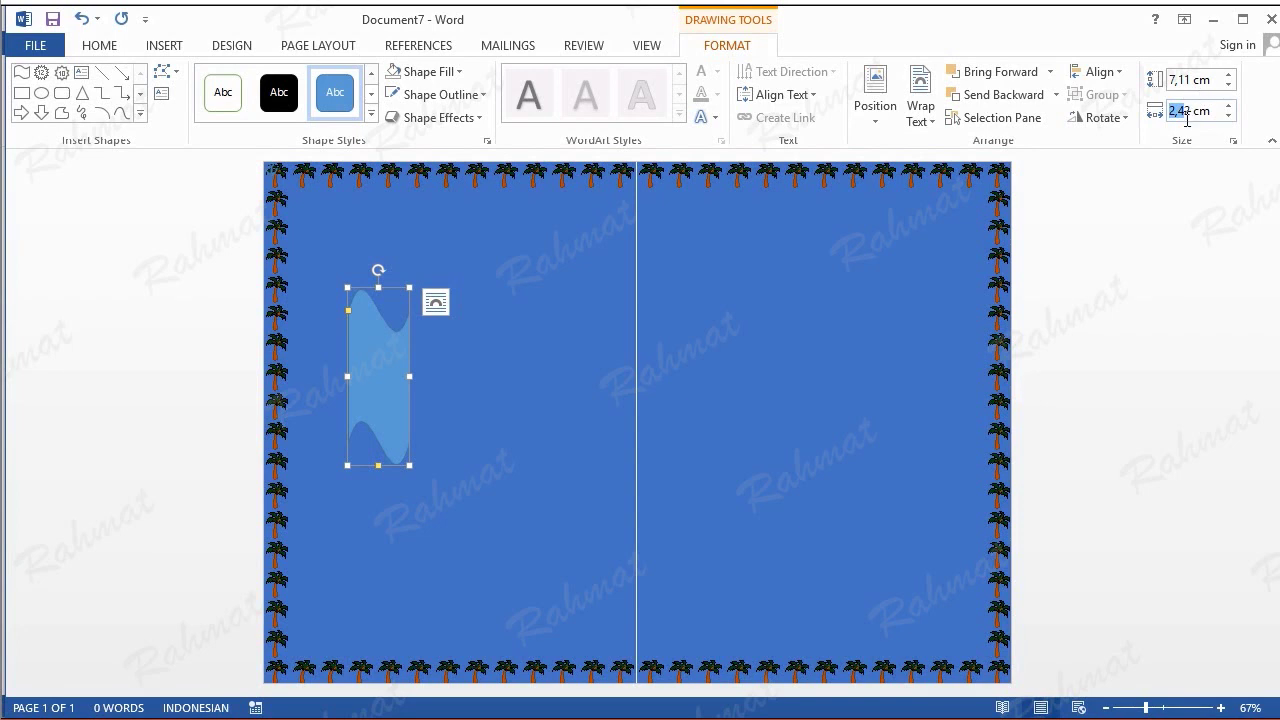
type("9")
key("Return")
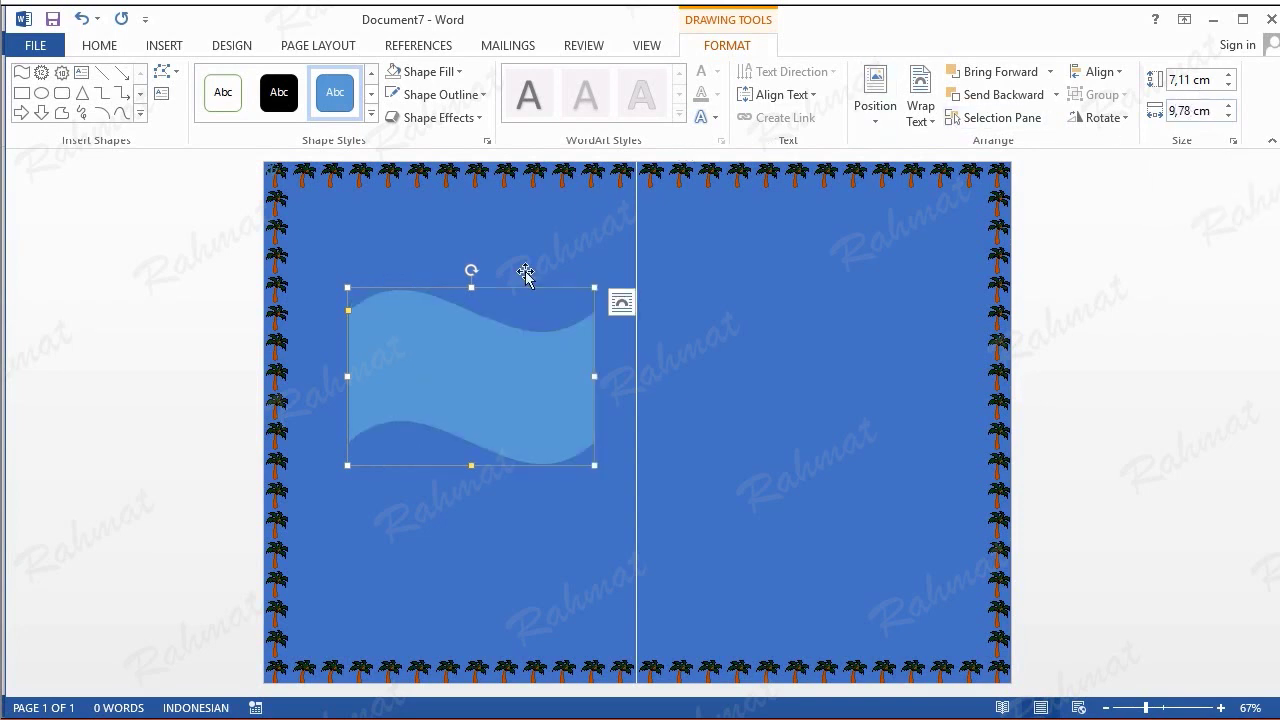
left_click_drag(471, 408, 463, 367)
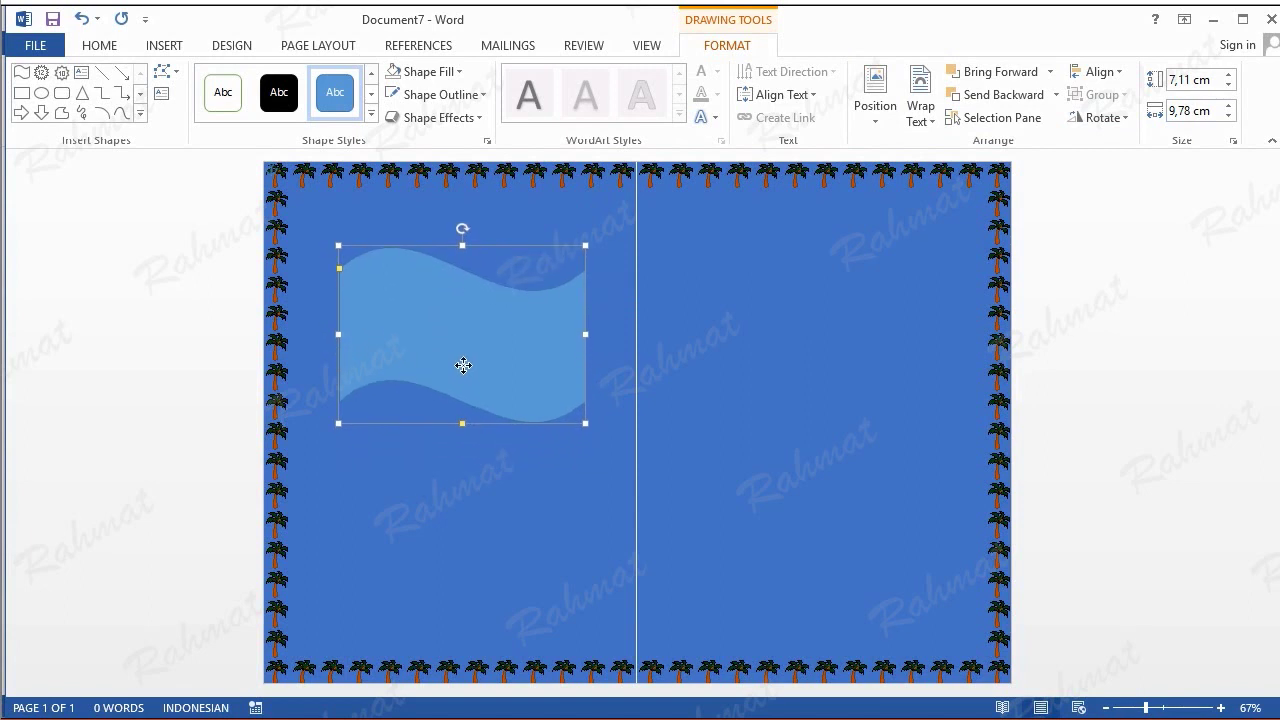
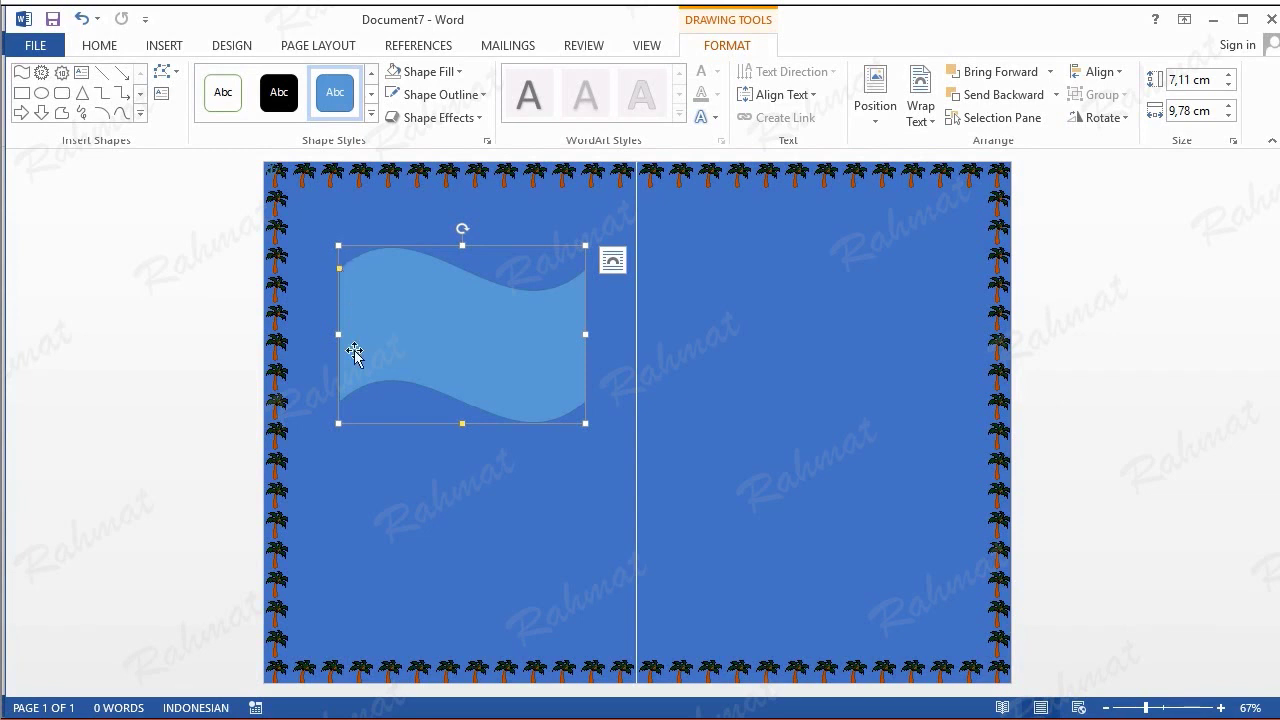
Step: Flatten the wave banner's curve, shift it slightly, and apply a light-blue theme shape style
left_click_drag(341, 271, 371, 258)
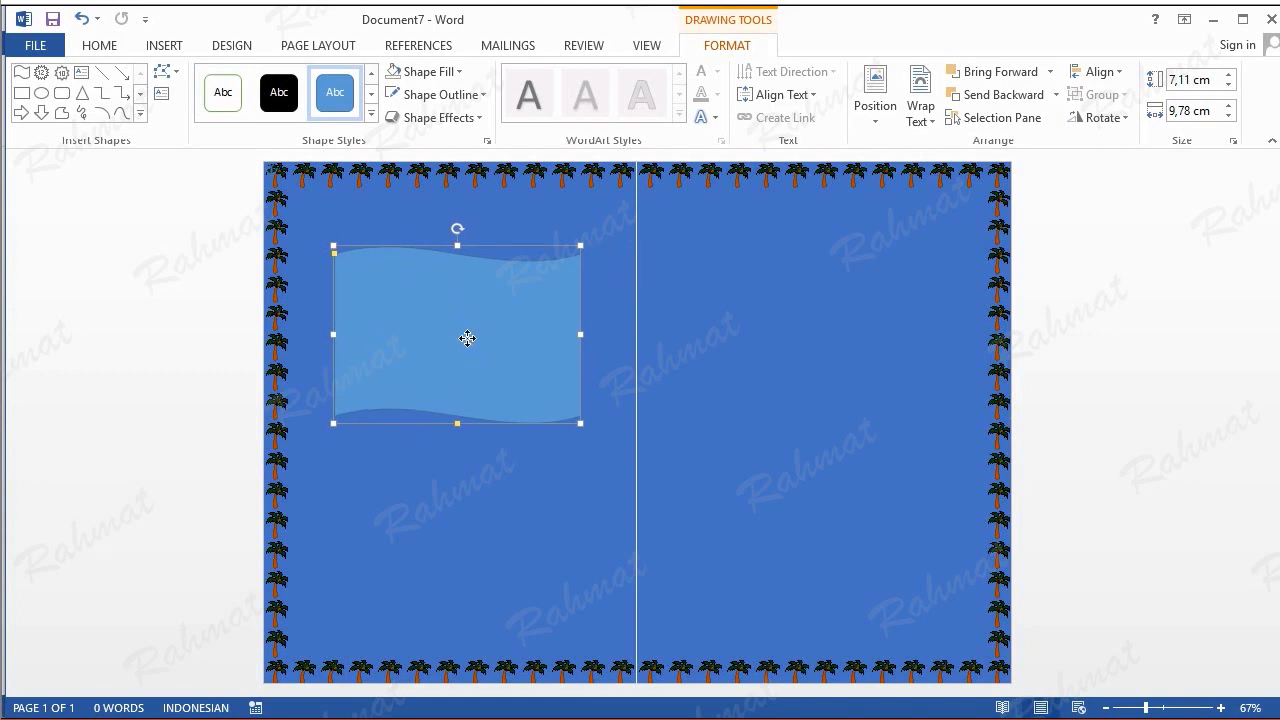
left_click_drag(467, 338, 460, 329)
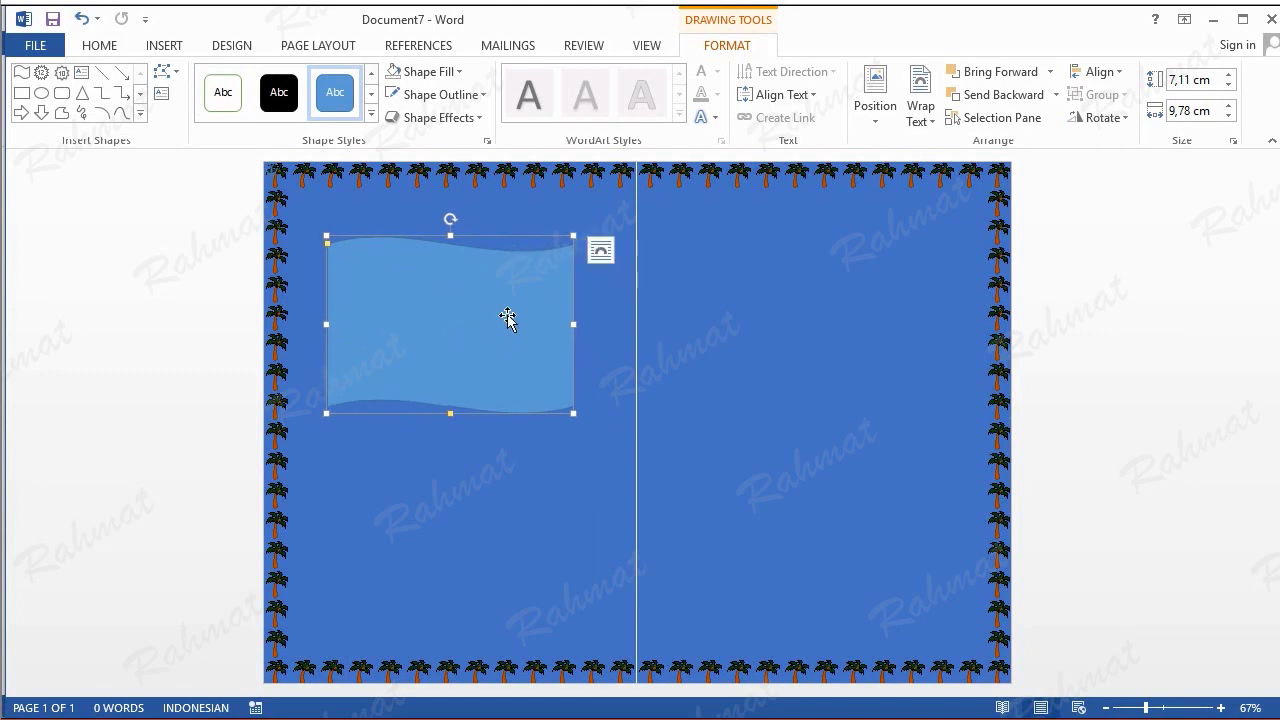
left_click(370, 113)
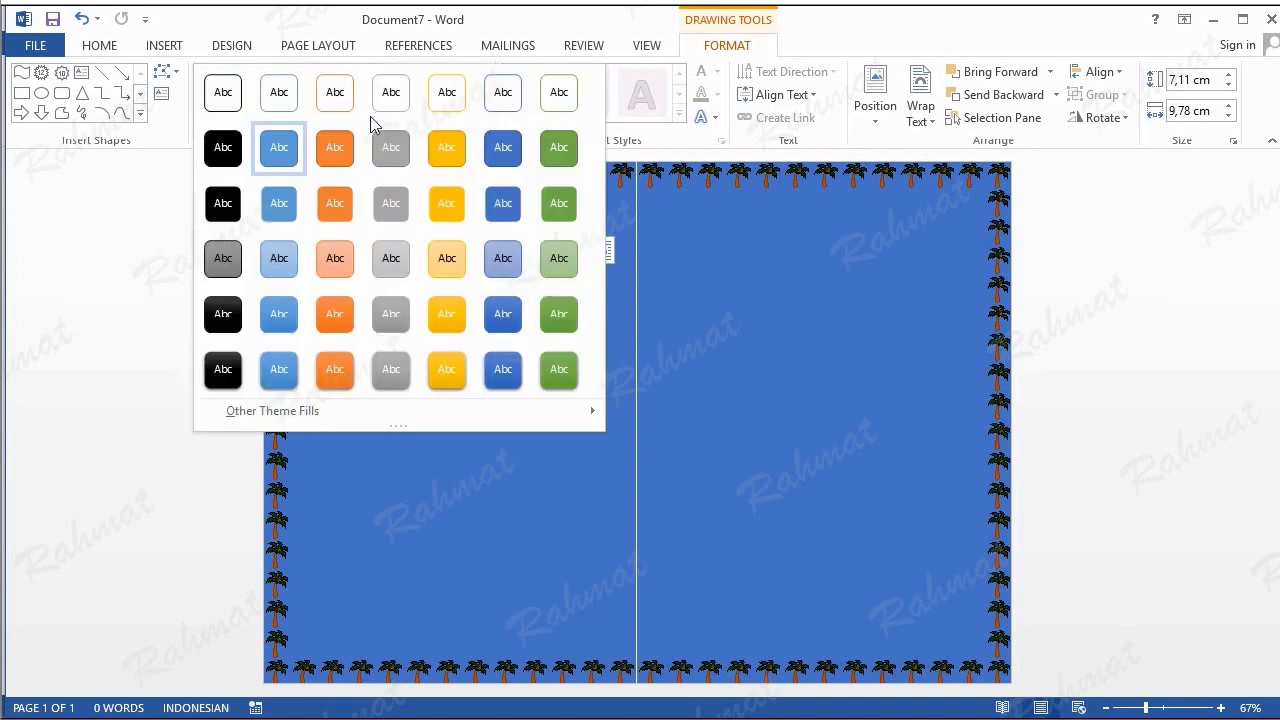
left_click(503, 207)
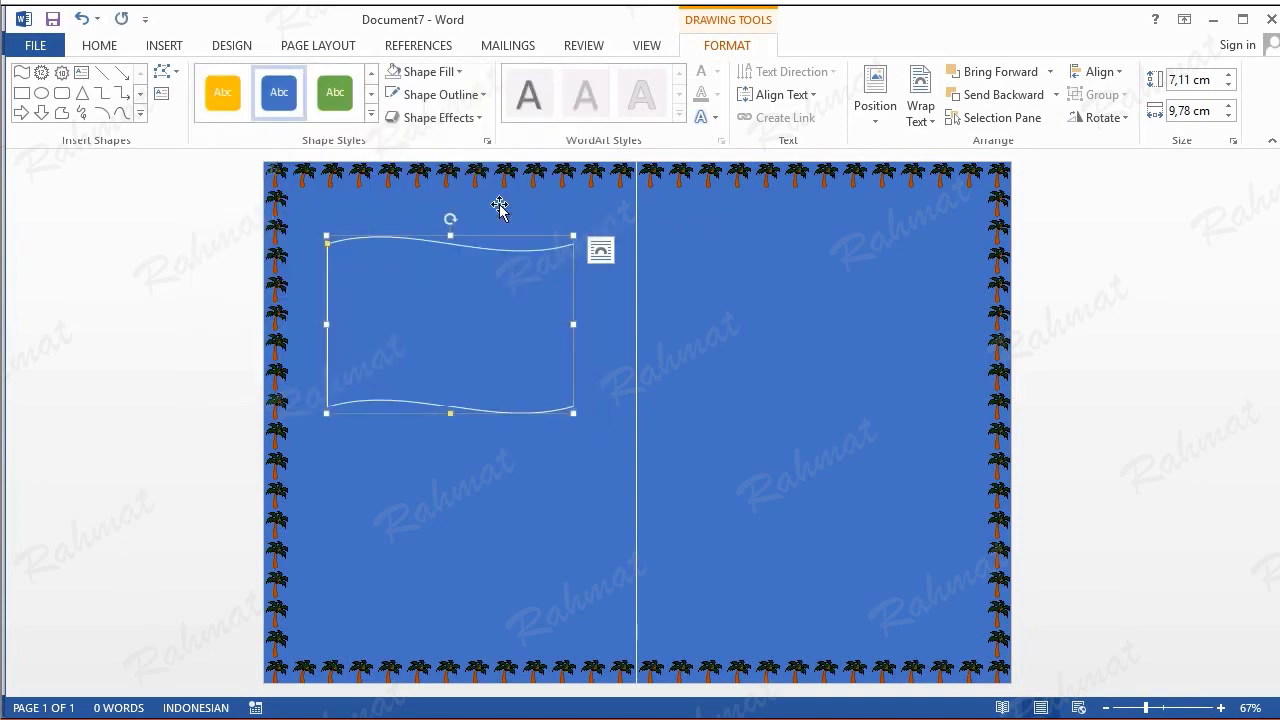
left_click(371, 114)
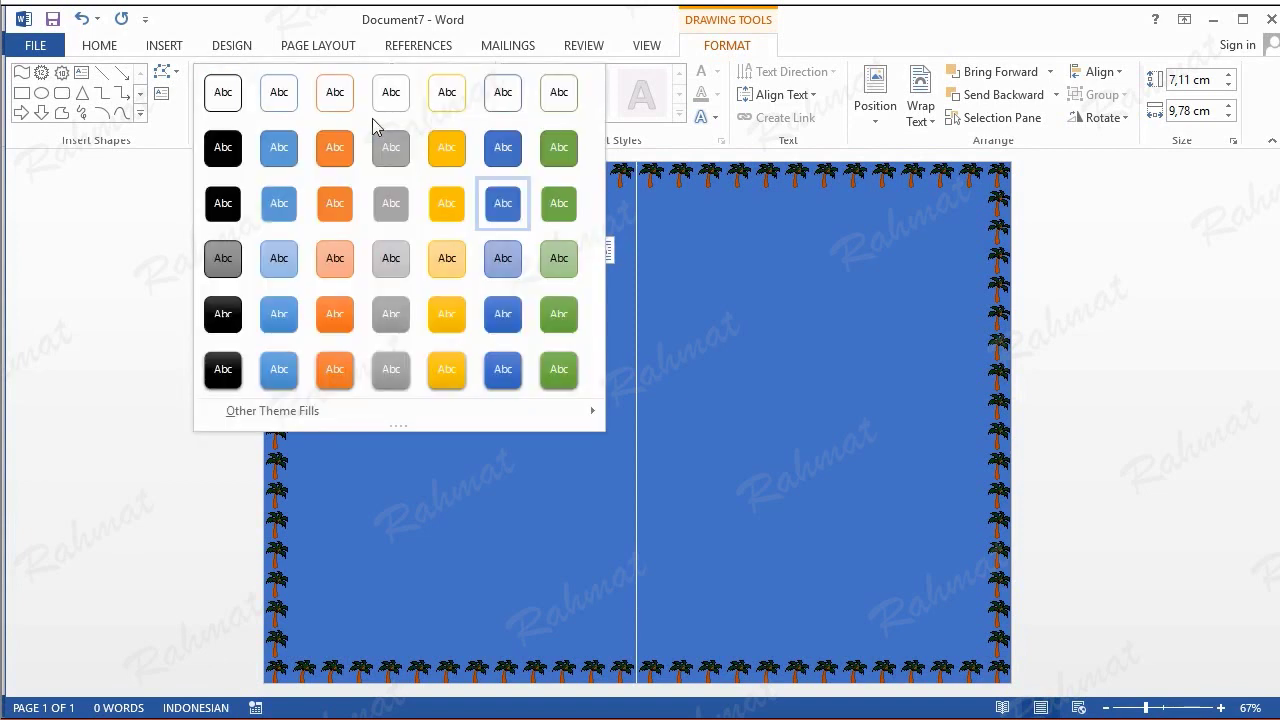
left_click(279, 207)
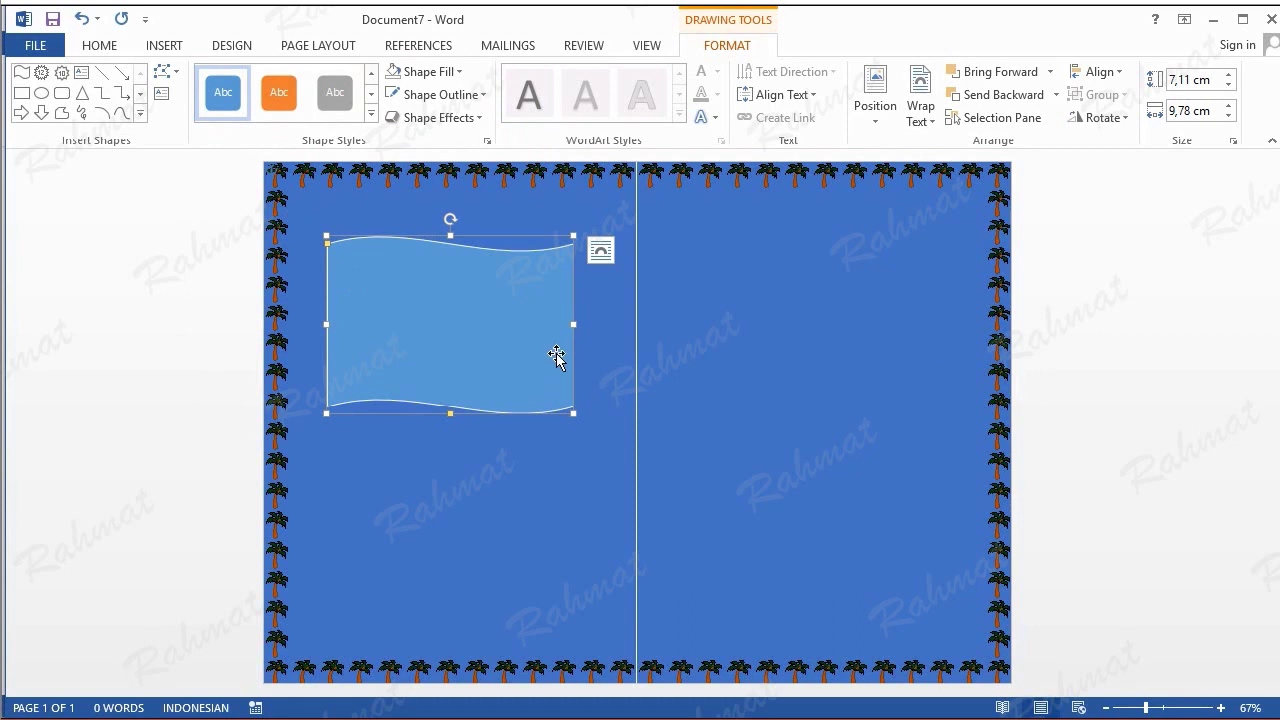
left_click(686, 340)
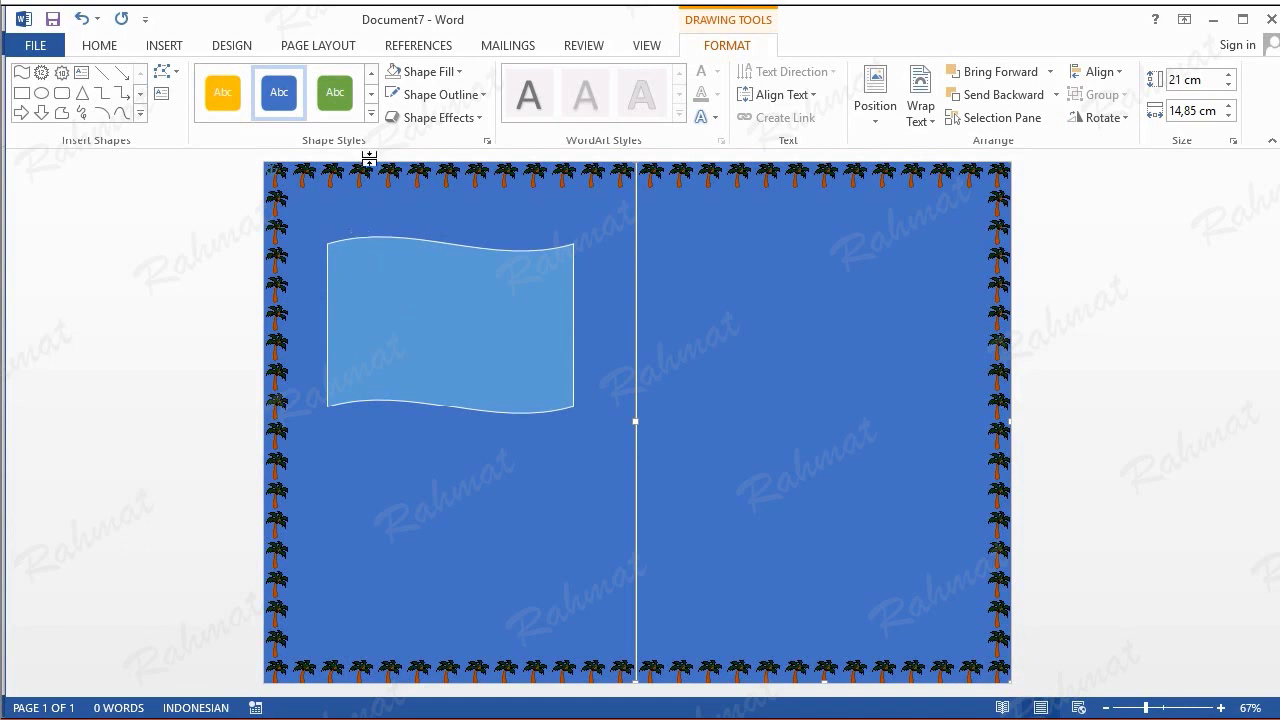
Step: Duplicate the wave inside the flag and set the copy's shape height to 2 cm
left_click(437, 320)
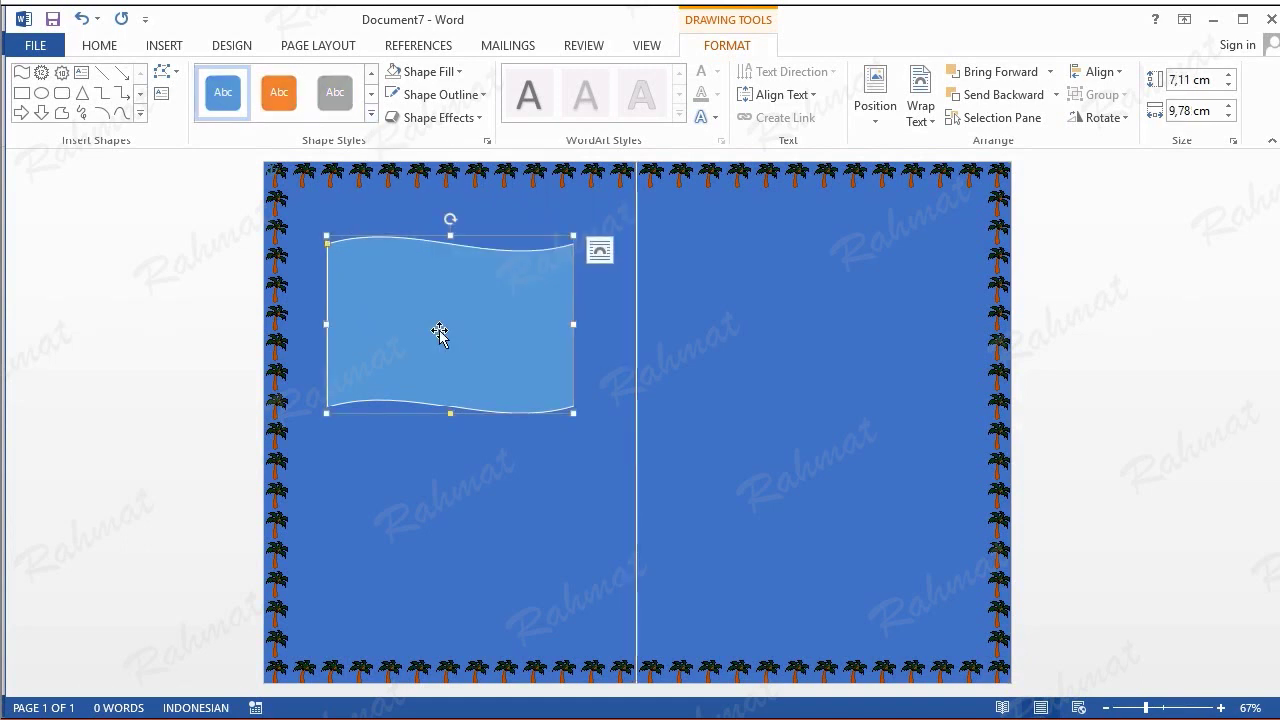
left_click(100, 45)
left_click(82, 95)
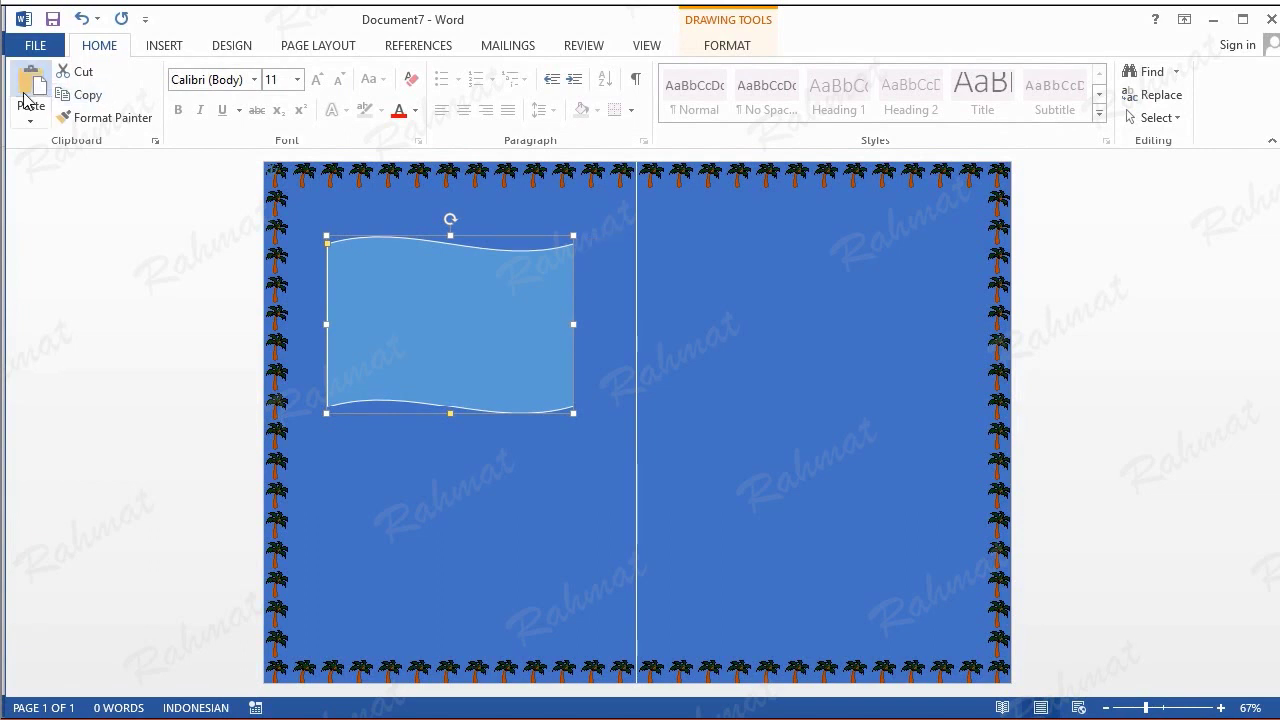
left_click(31, 85)
left_click_drag(493, 375, 482, 407)
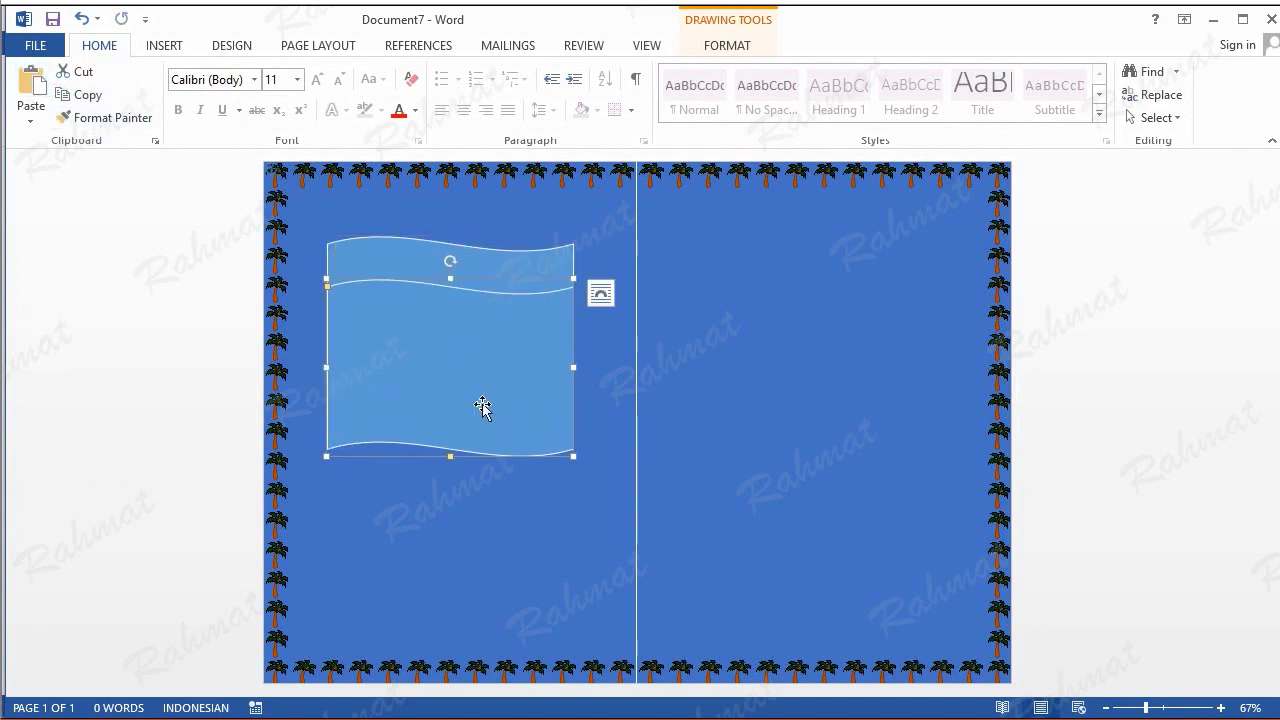
left_click(728, 46)
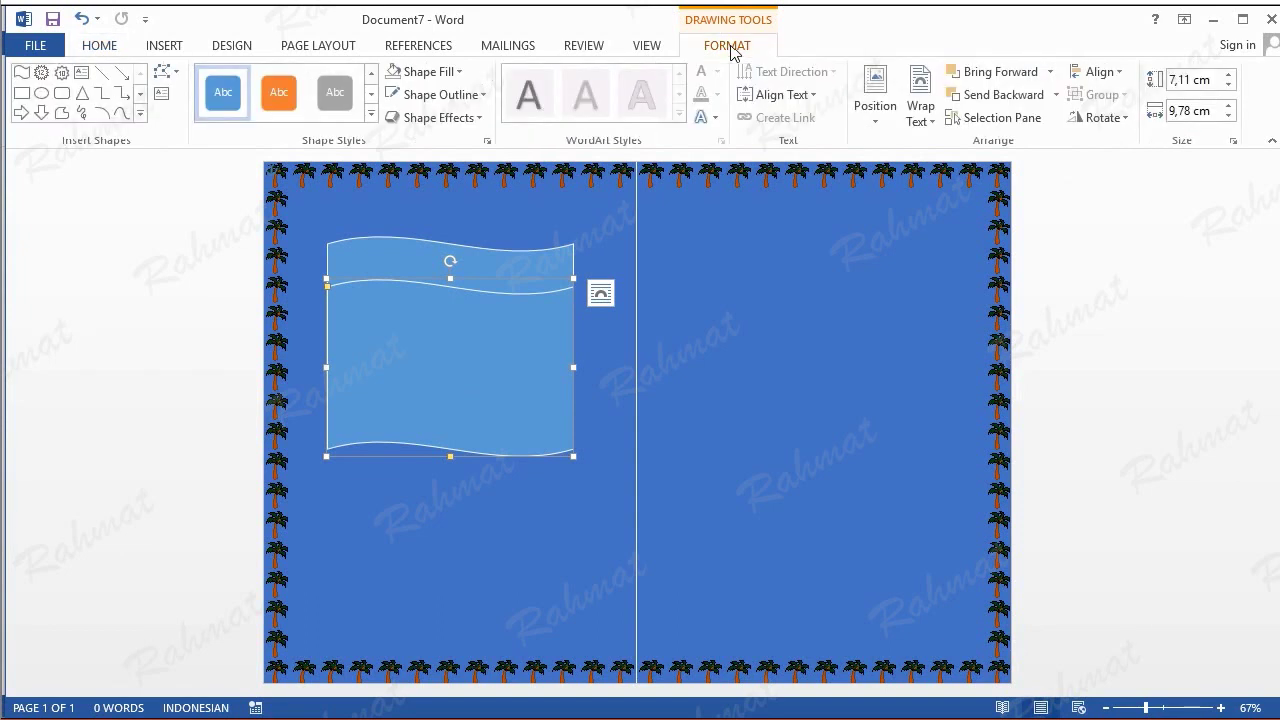
left_click(1178, 78)
double_click(1187, 78)
type("2")
key("Return")
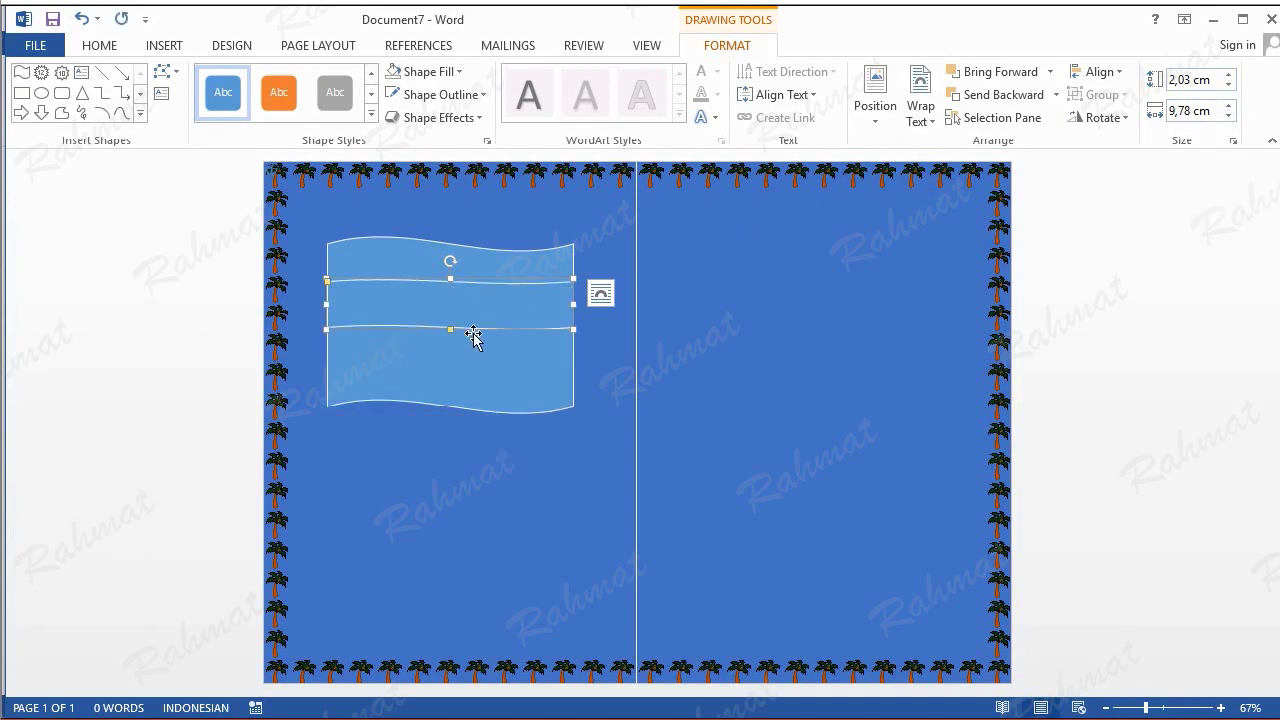
Step: Position the thin band inside the flag and paste a second thin band below it
mouse_move(489, 284)
left_mouse_down()
mouse_move(489, 301)
mouse_move(490, 288)
left_mouse_up()
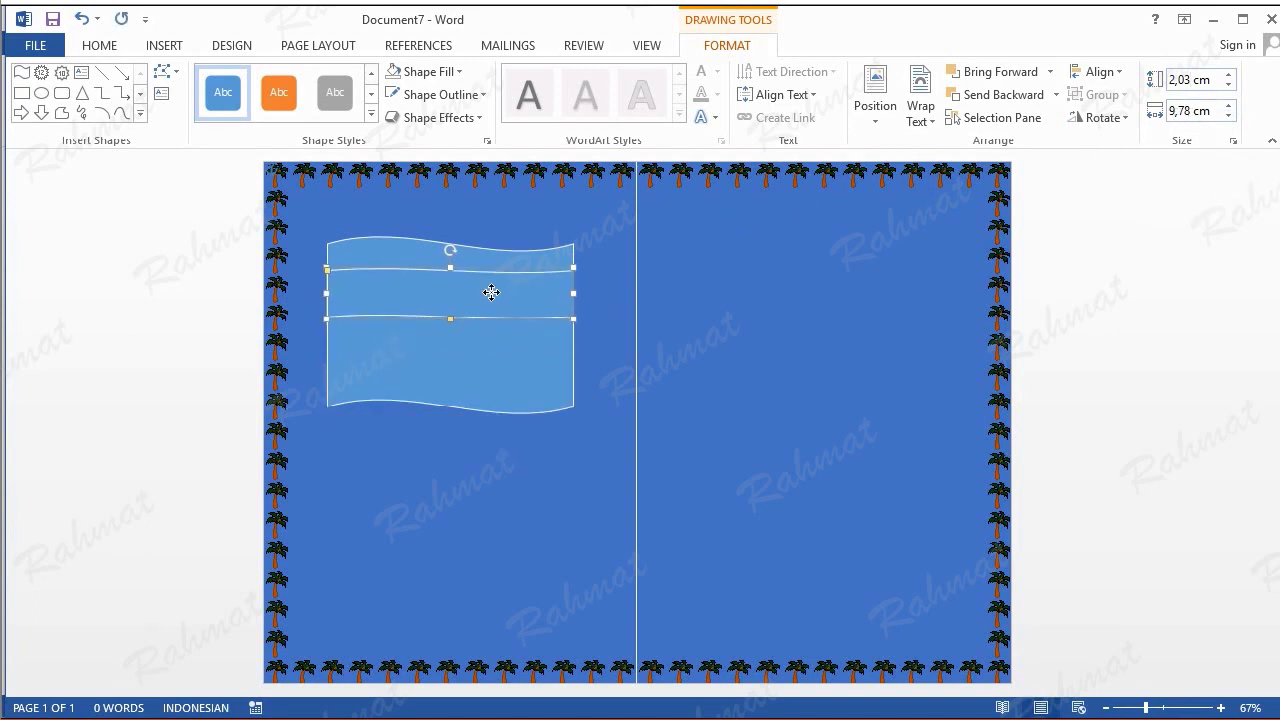
left_click(325, 286)
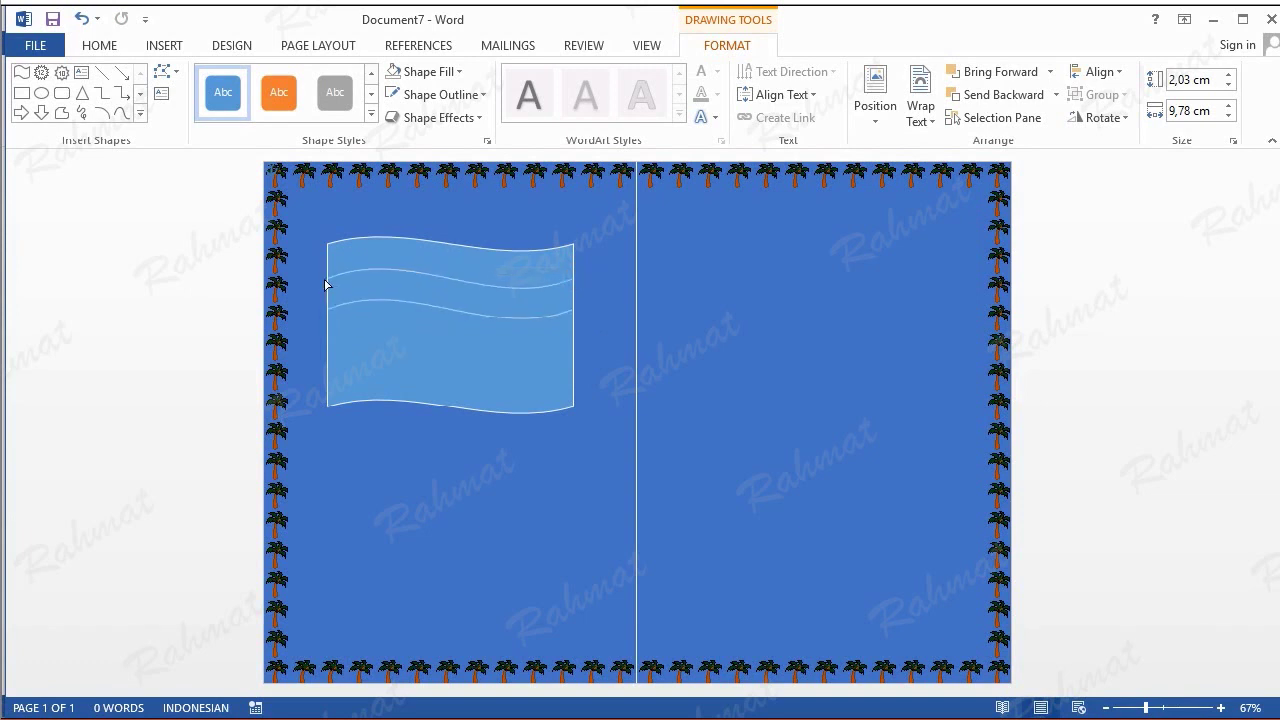
left_click_drag(325, 286, 325, 283)
left_click(325, 283)
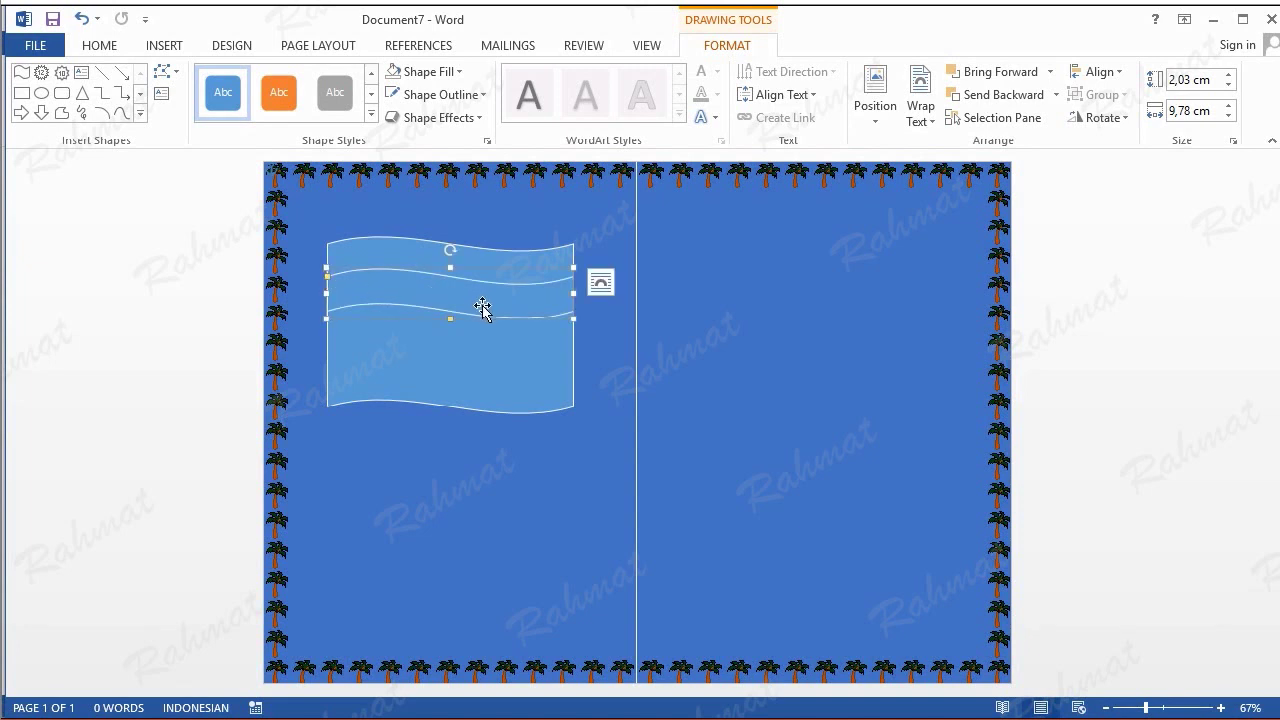
left_click_drag(482, 305, 485, 301)
left_click(110, 47)
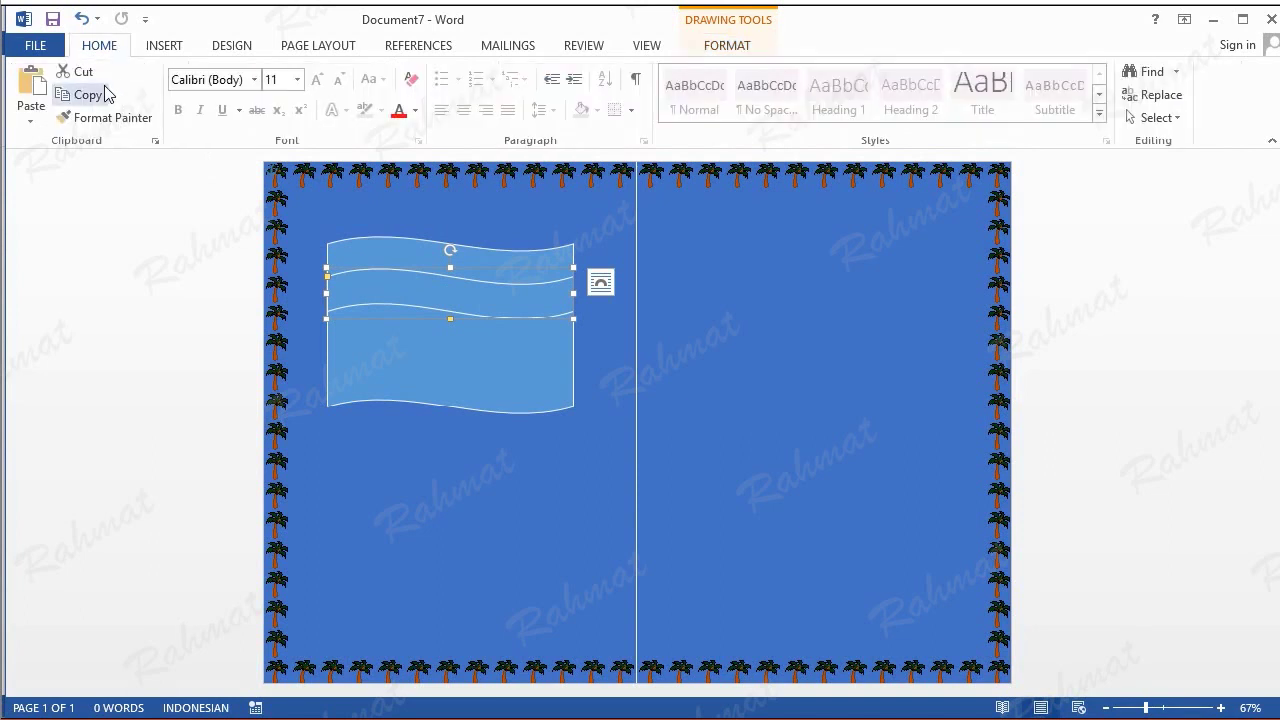
left_click(60, 97)
left_click(30, 85)
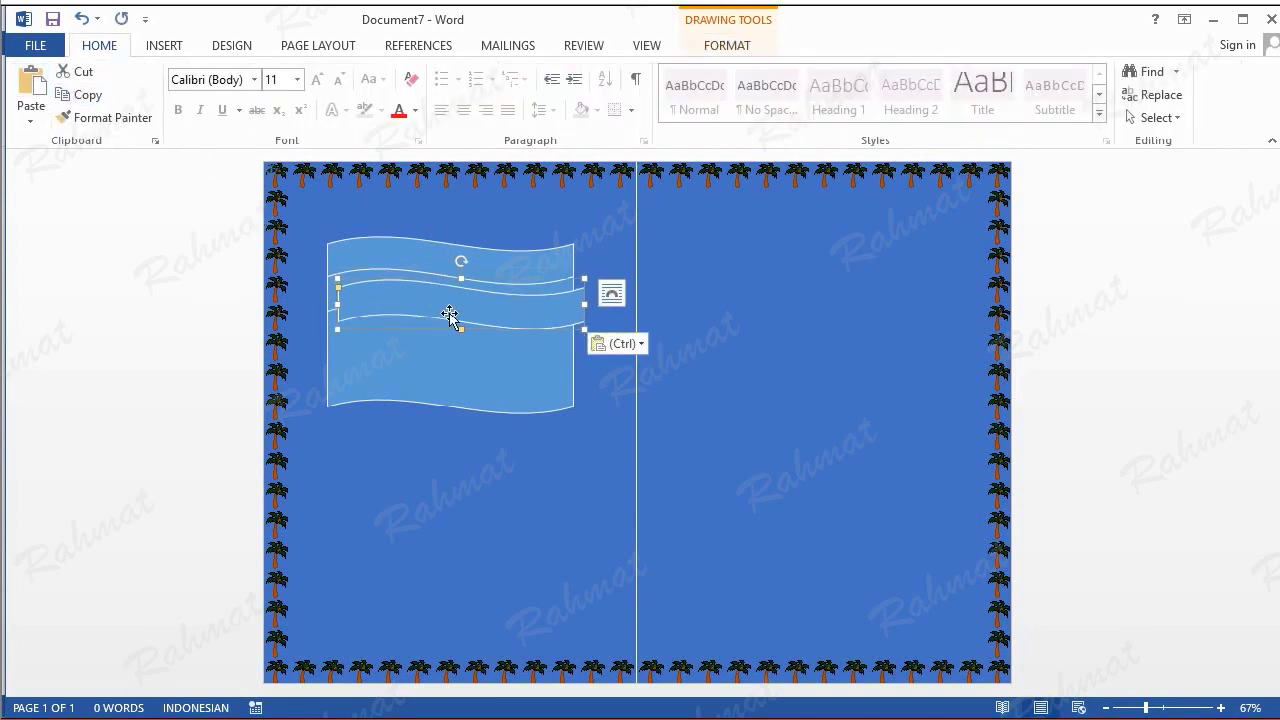
mouse_move(491, 314)
left_mouse_down()
mouse_move(457, 356)
mouse_move(474, 338)
mouse_move(483, 358)
mouse_move(494, 297)
left_mouse_up()
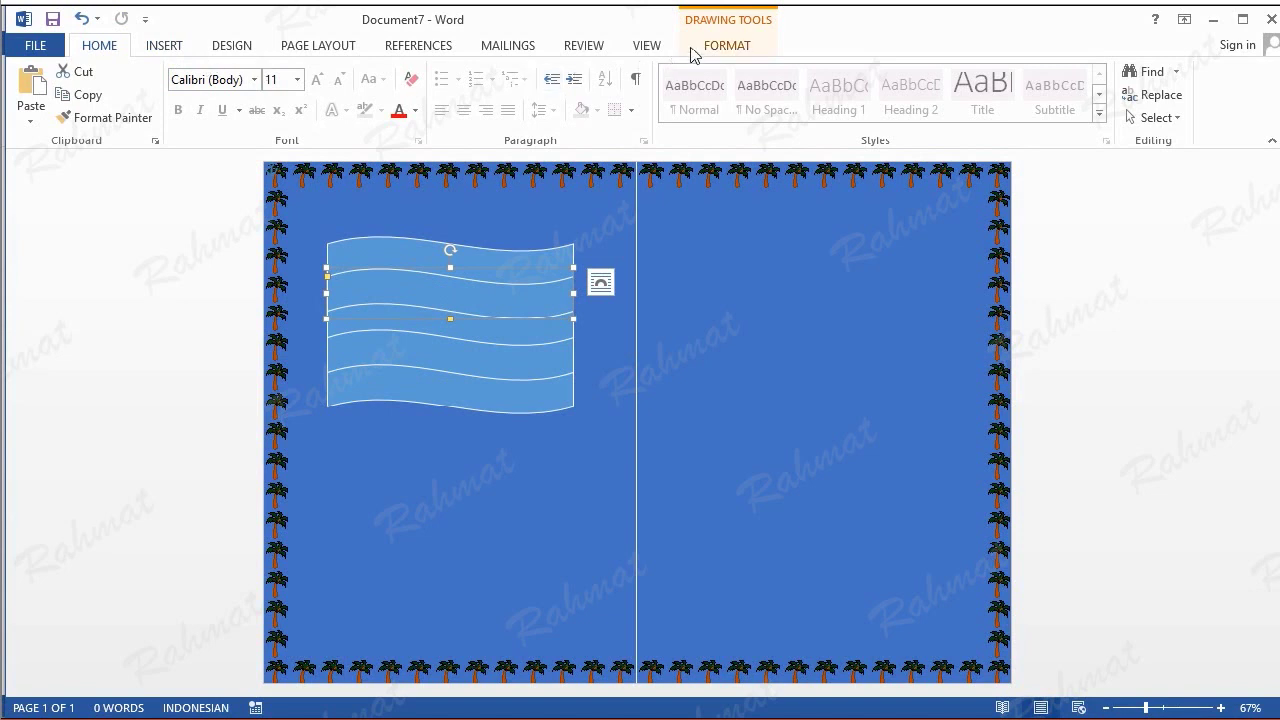
Step: Colour the upper wave band yellow and the lower band green
left_click(724, 50)
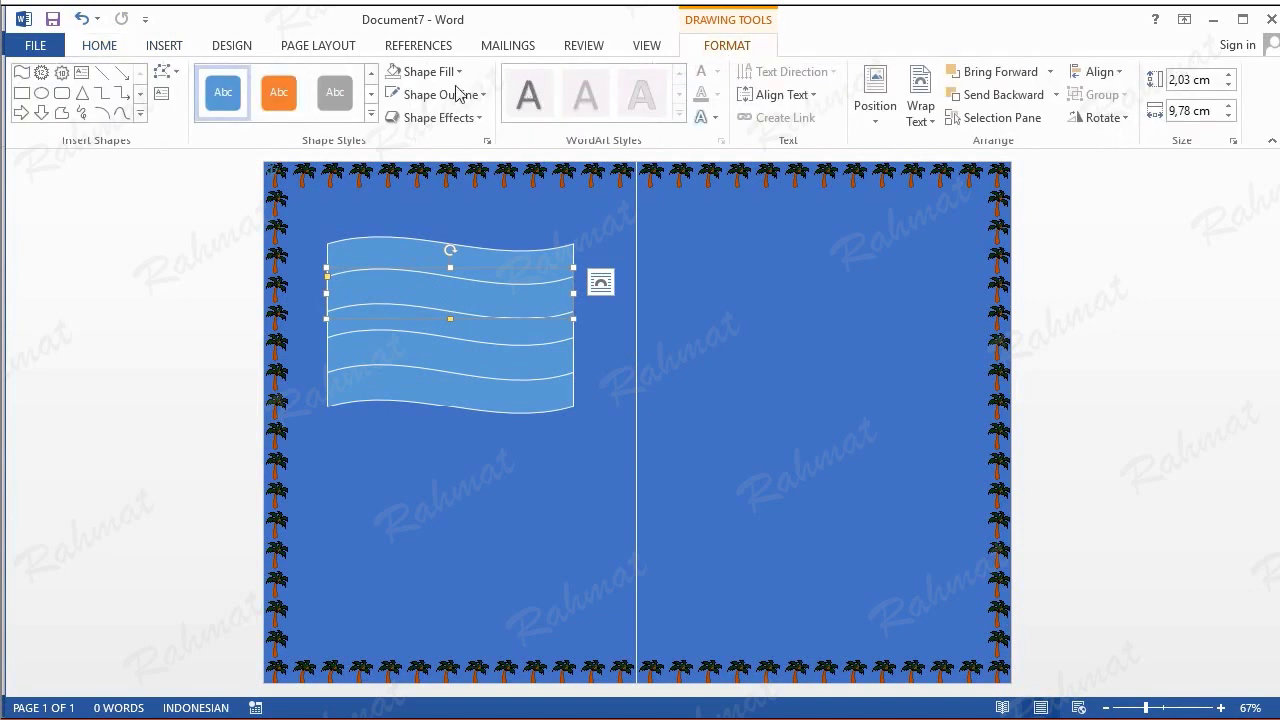
left_click(372, 117)
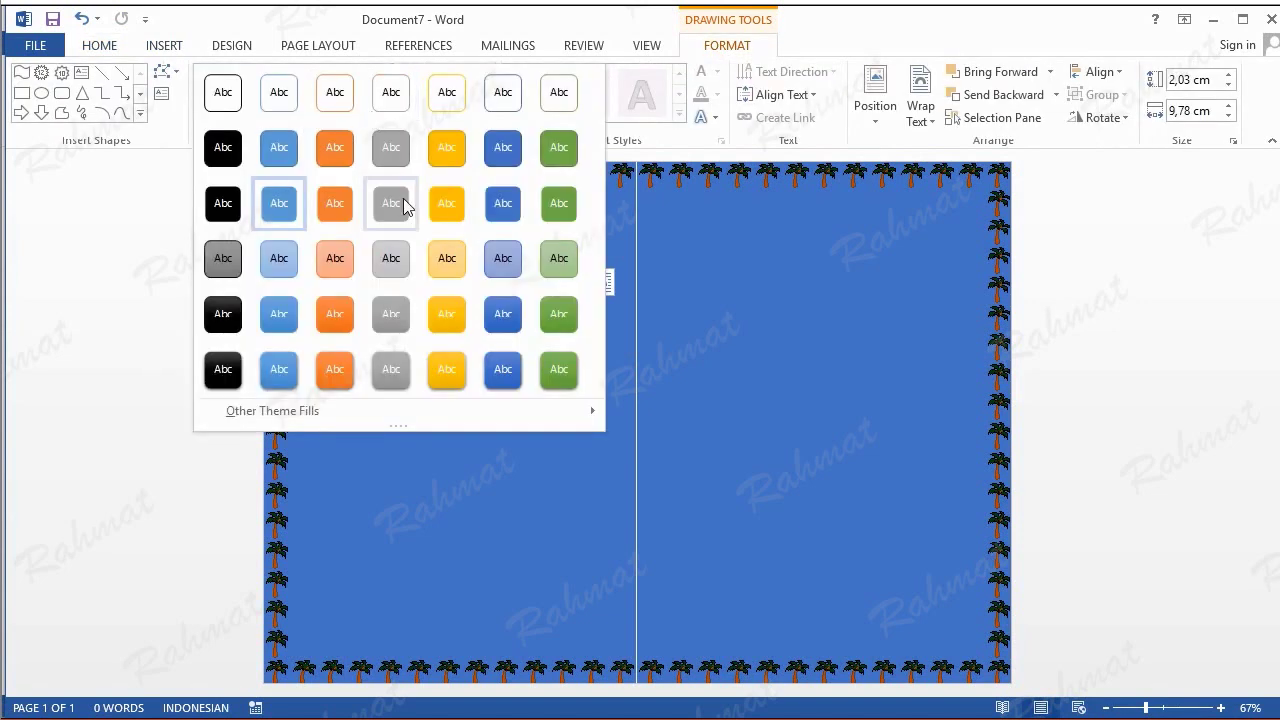
left_click(456, 210)
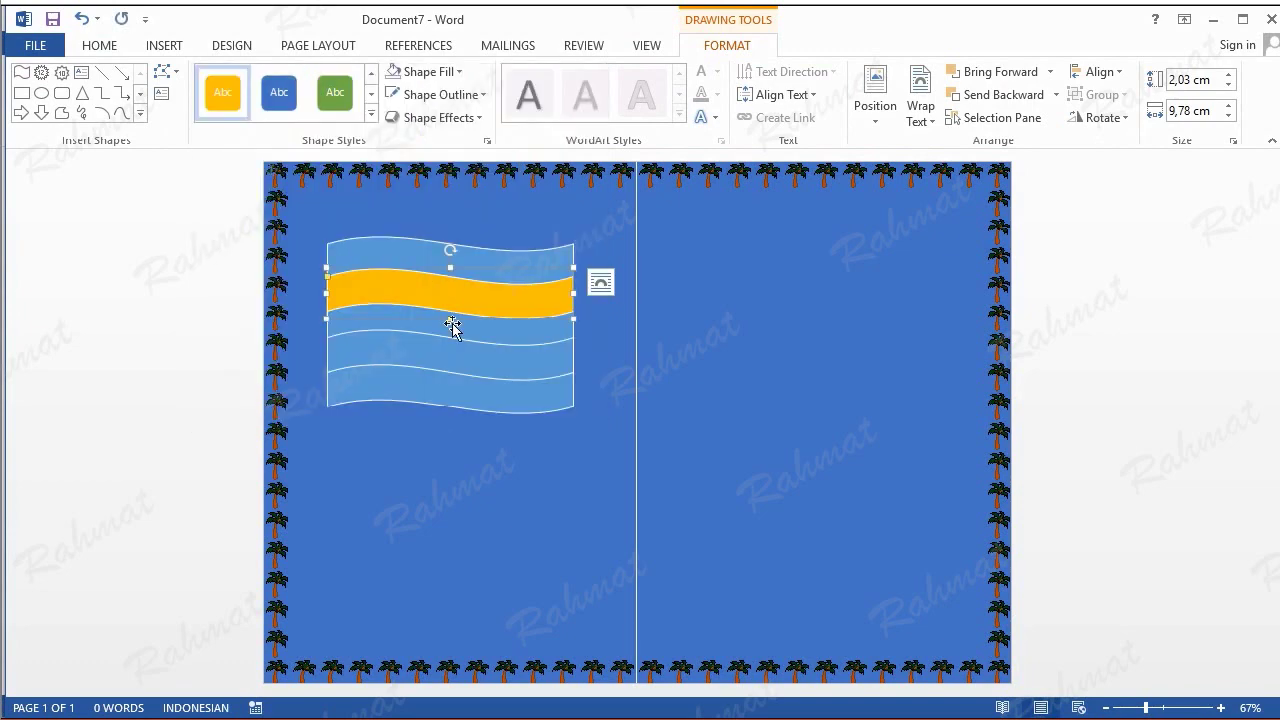
left_click(434, 355)
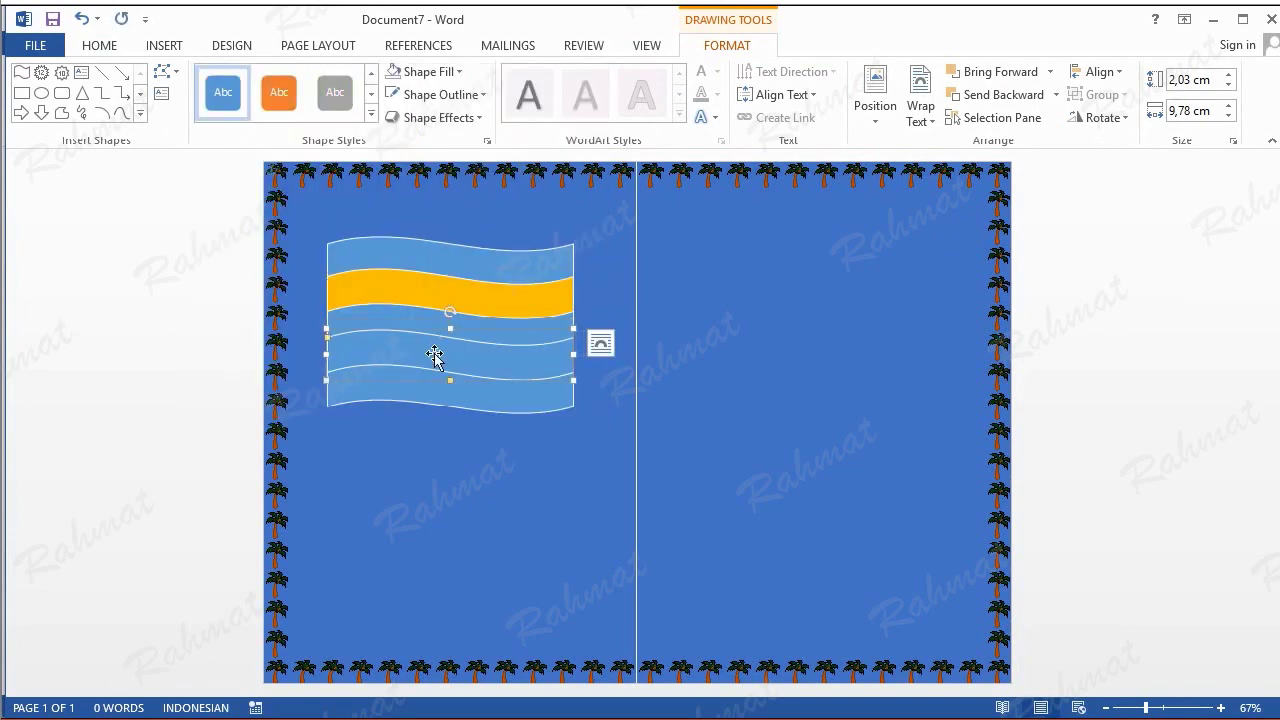
left_click(372, 116)
left_click(559, 203)
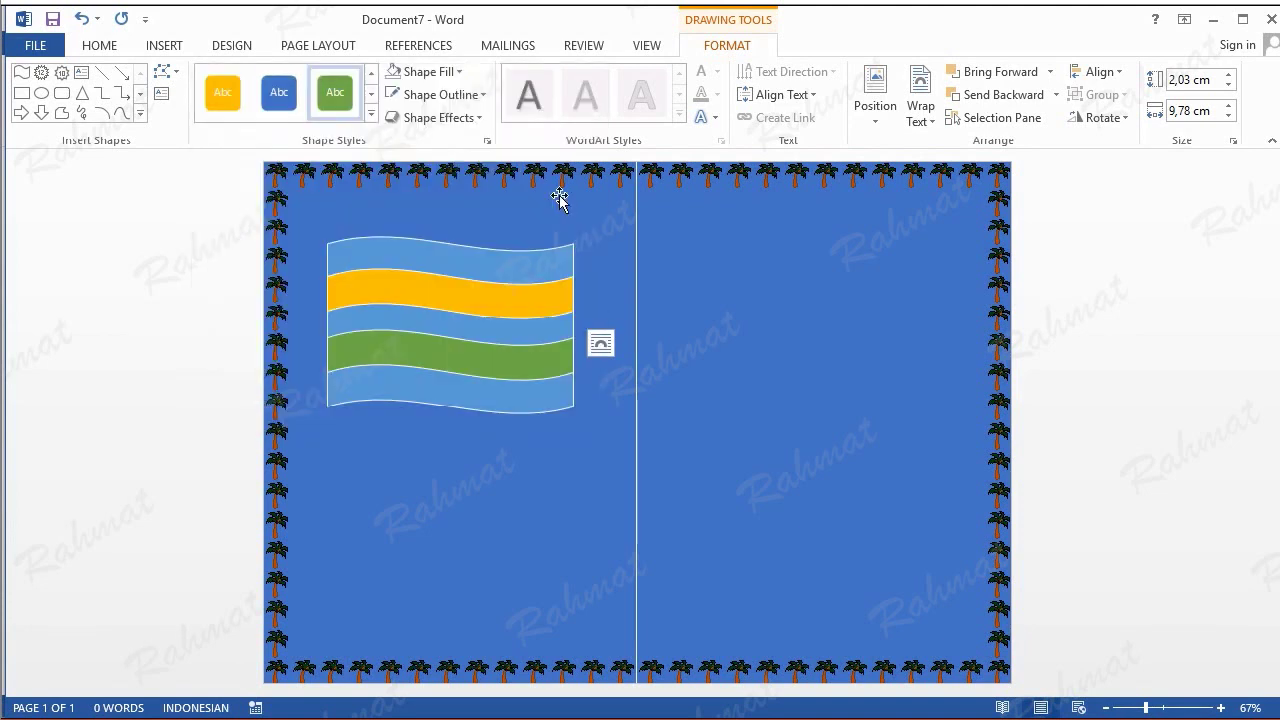
left_click_drag(474, 362, 474, 351)
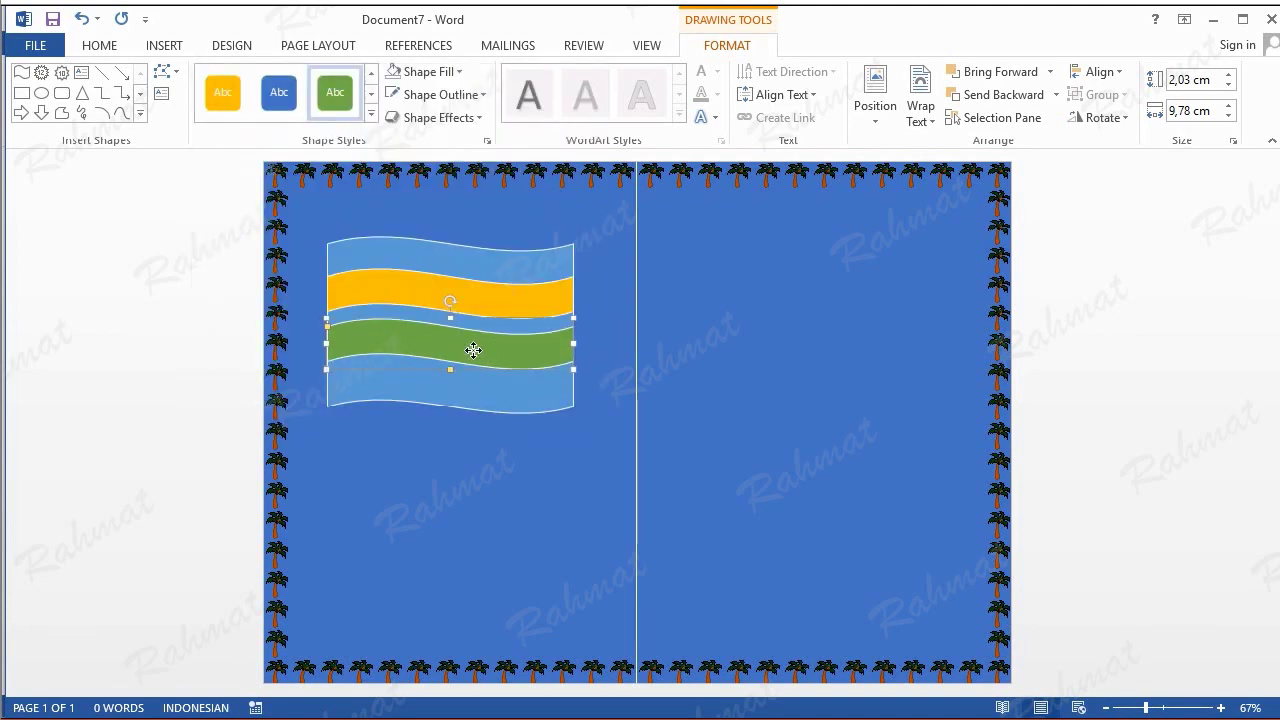
Step: Paste a copy of the green band near the flag's bottom and colour it orange
left_click(104, 48)
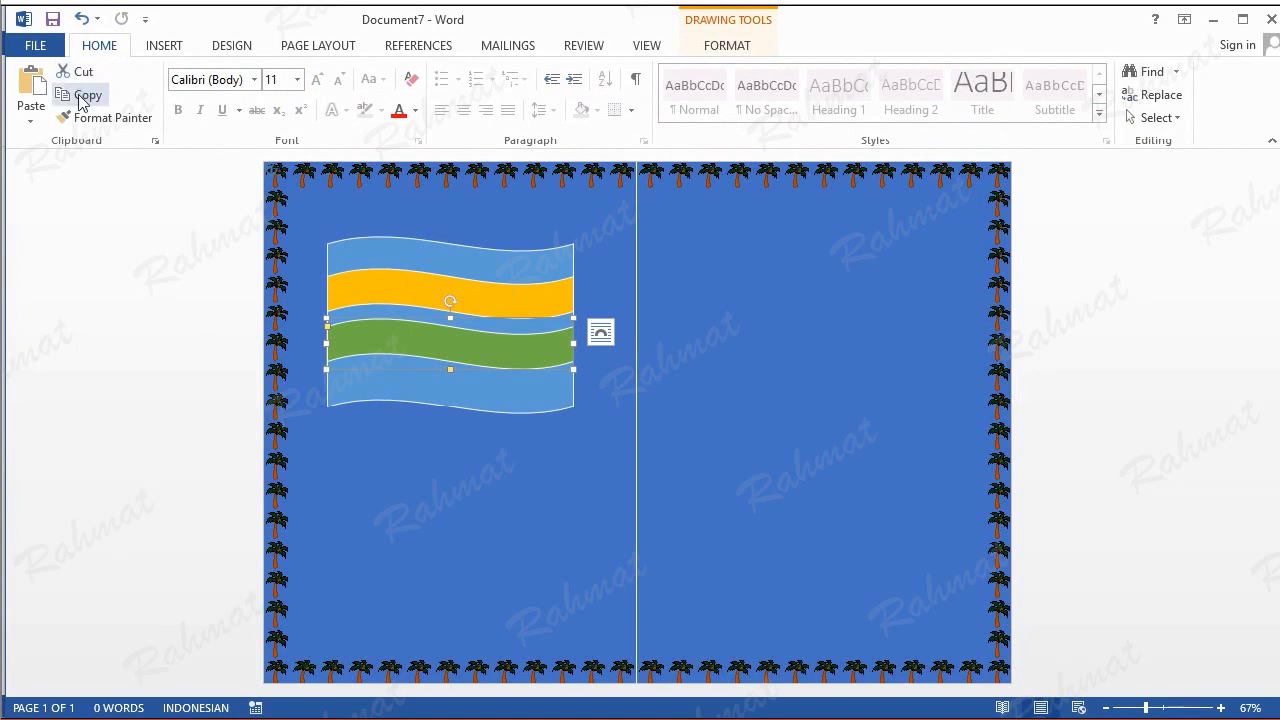
left_click(30, 85)
mouse_move(474, 357)
left_mouse_down()
mouse_move(456, 389)
mouse_move(470, 389)
left_mouse_up()
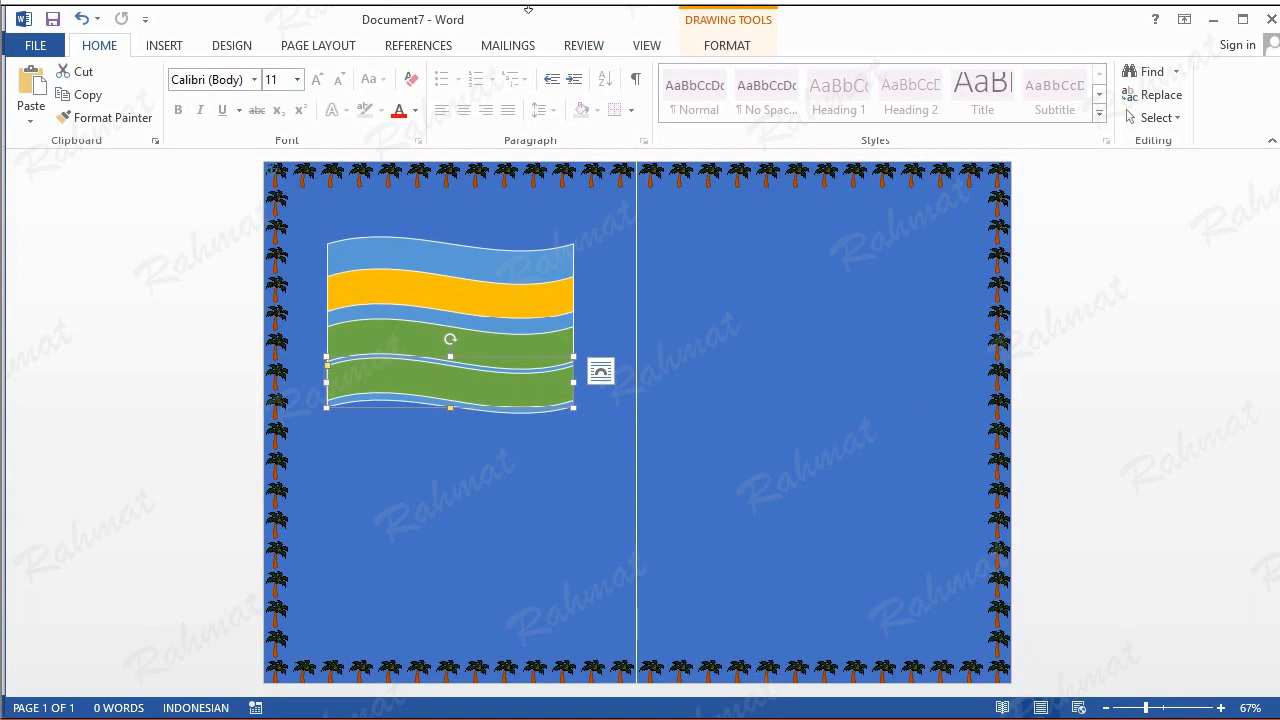
left_click(727, 46)
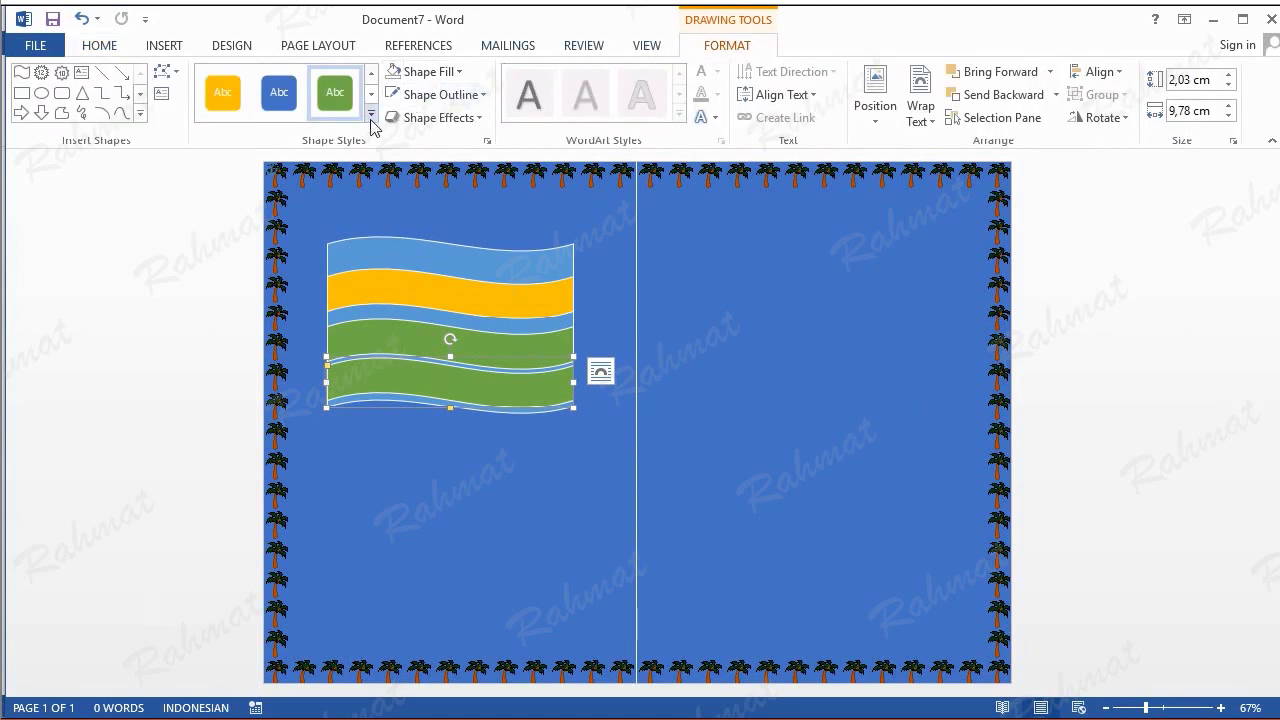
left_click(372, 113)
left_click(335, 204)
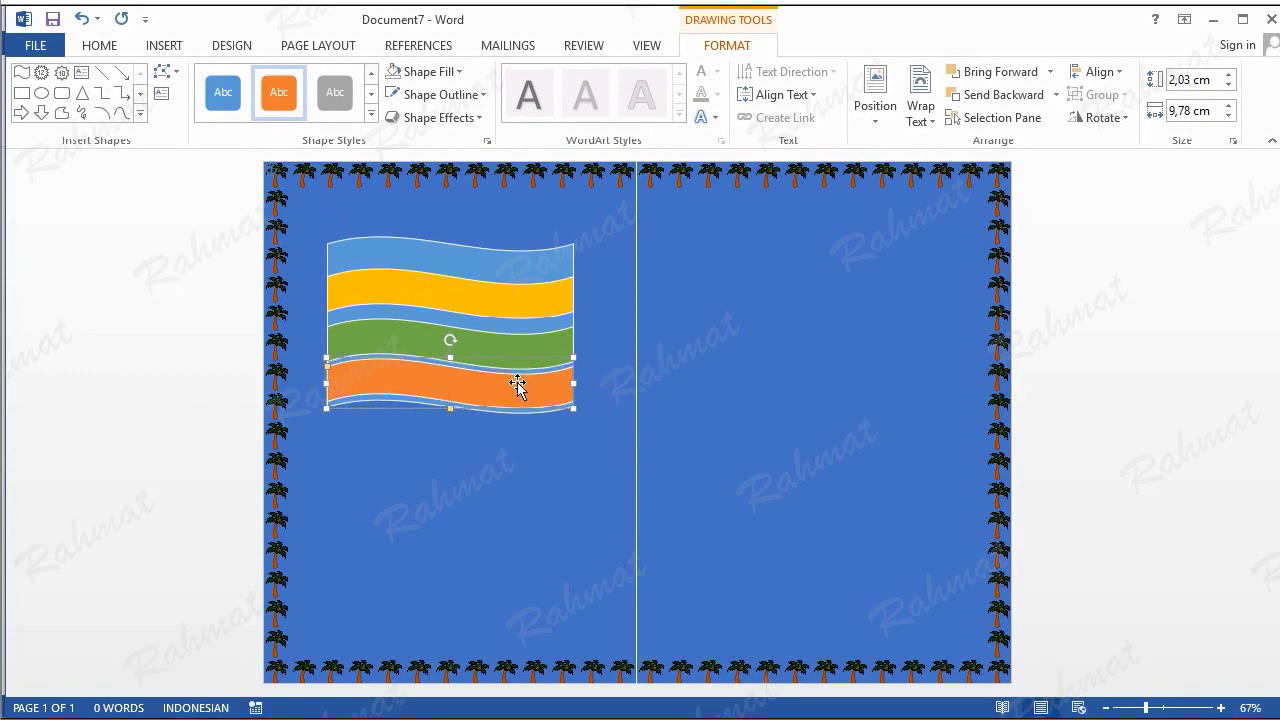
Step: Nudge the green and yellow stripes with the arrow keys so the bands sit evenly
left_click(500, 270)
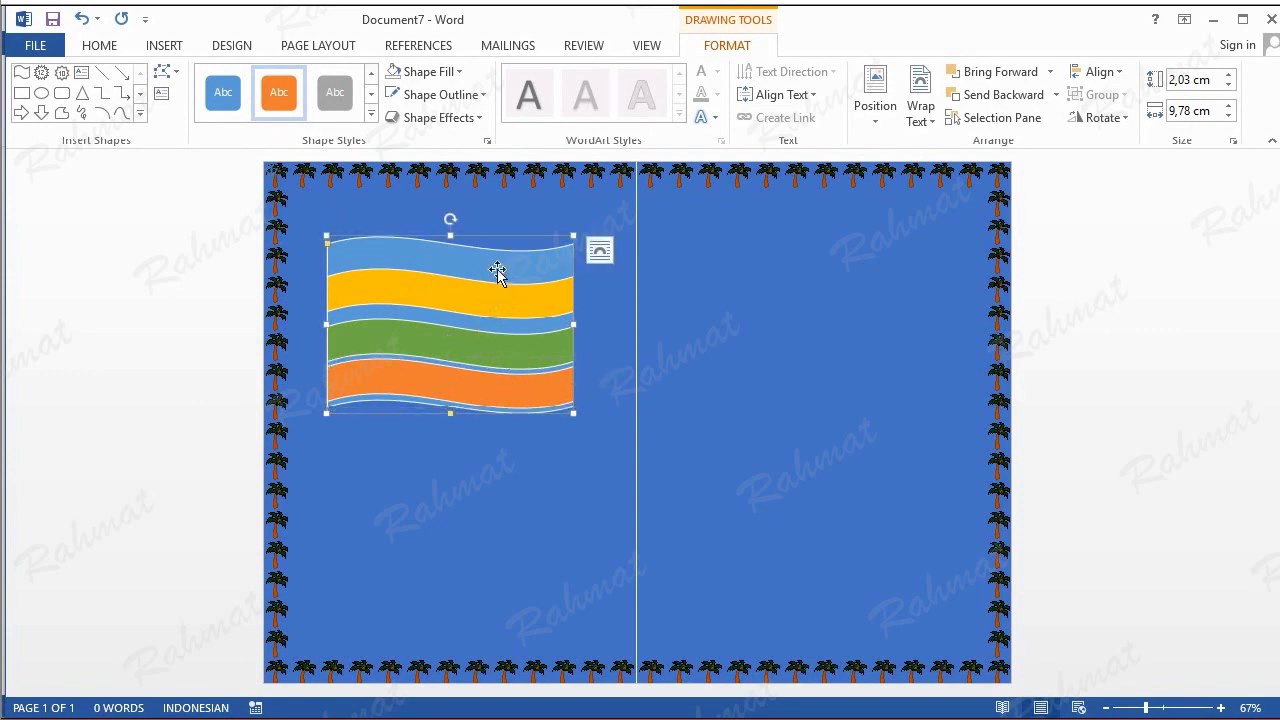
left_click(471, 333)
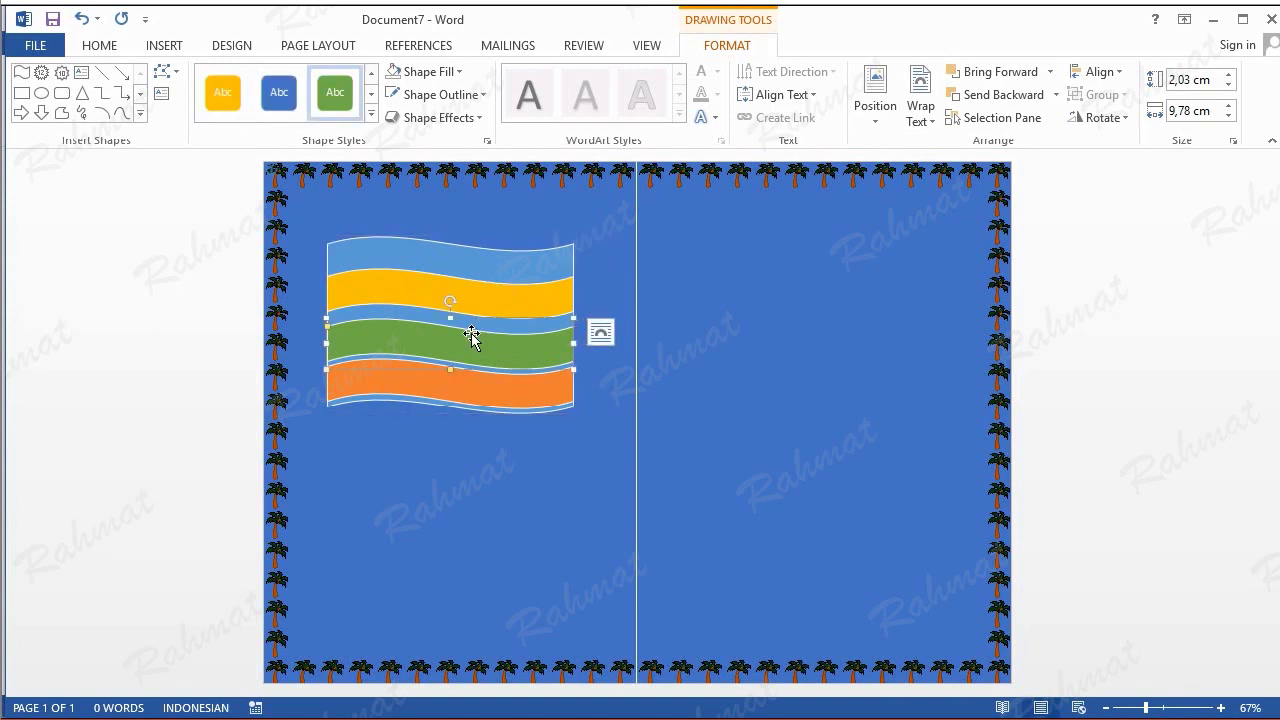
key("Up")
key("Up")
key("Up")
key("Up")
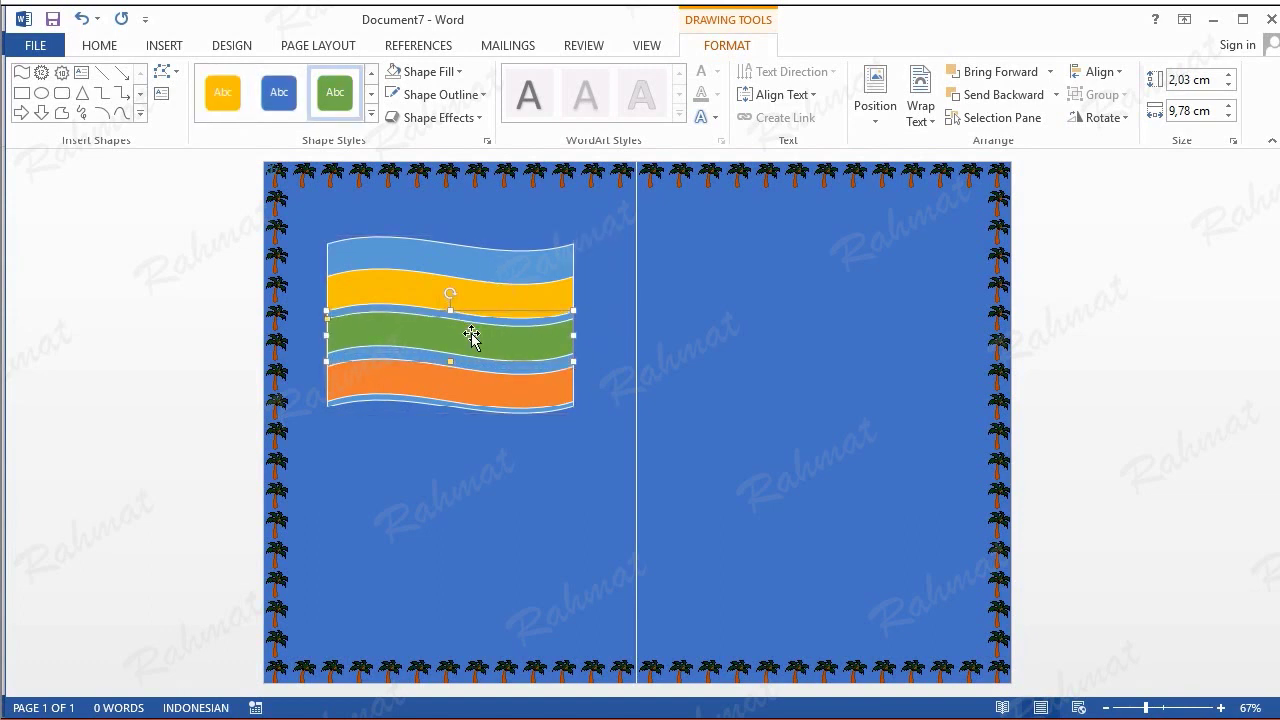
left_click(394, 283)
key("Down")
key("Down")
left_click(478, 397)
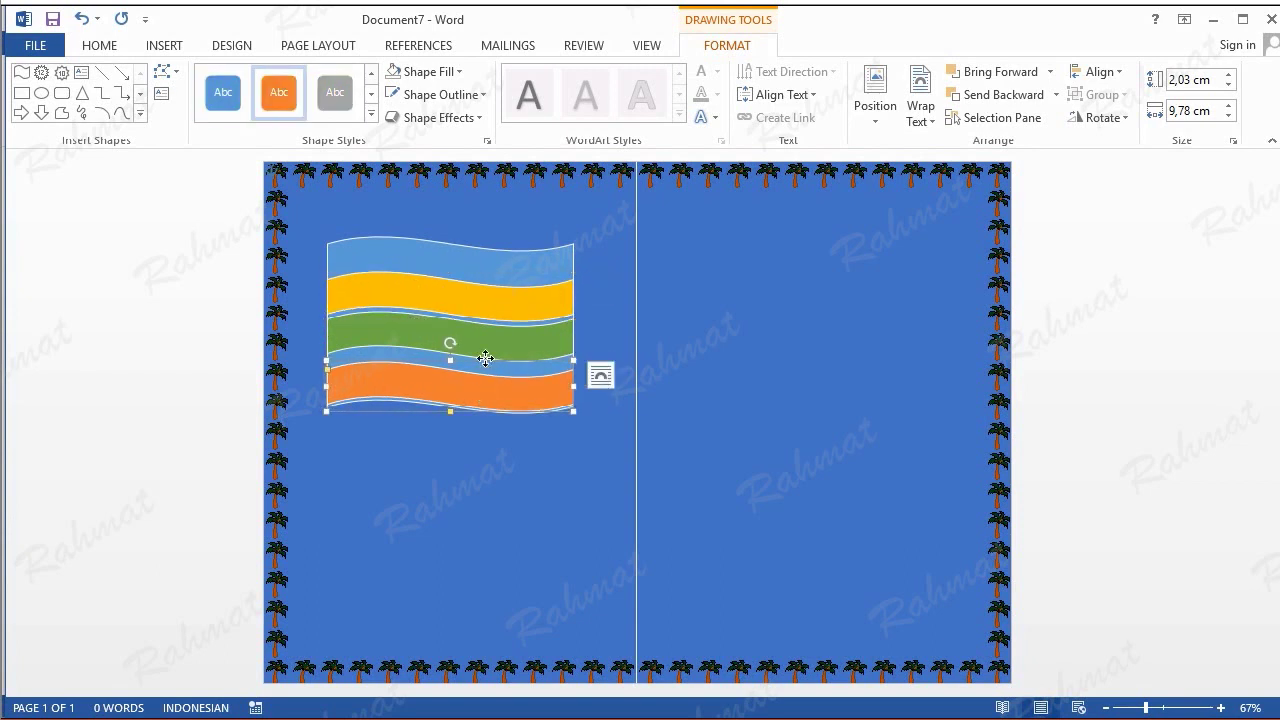
left_click(487, 345)
key("Down")
key("Down")
key("Down")
key("Down")
key("Down")
left_click(499, 295)
key("Down")
key("Down")
key("Down")
key("Down")
key("Down")
key("Down")
key("Down")
key("Down")
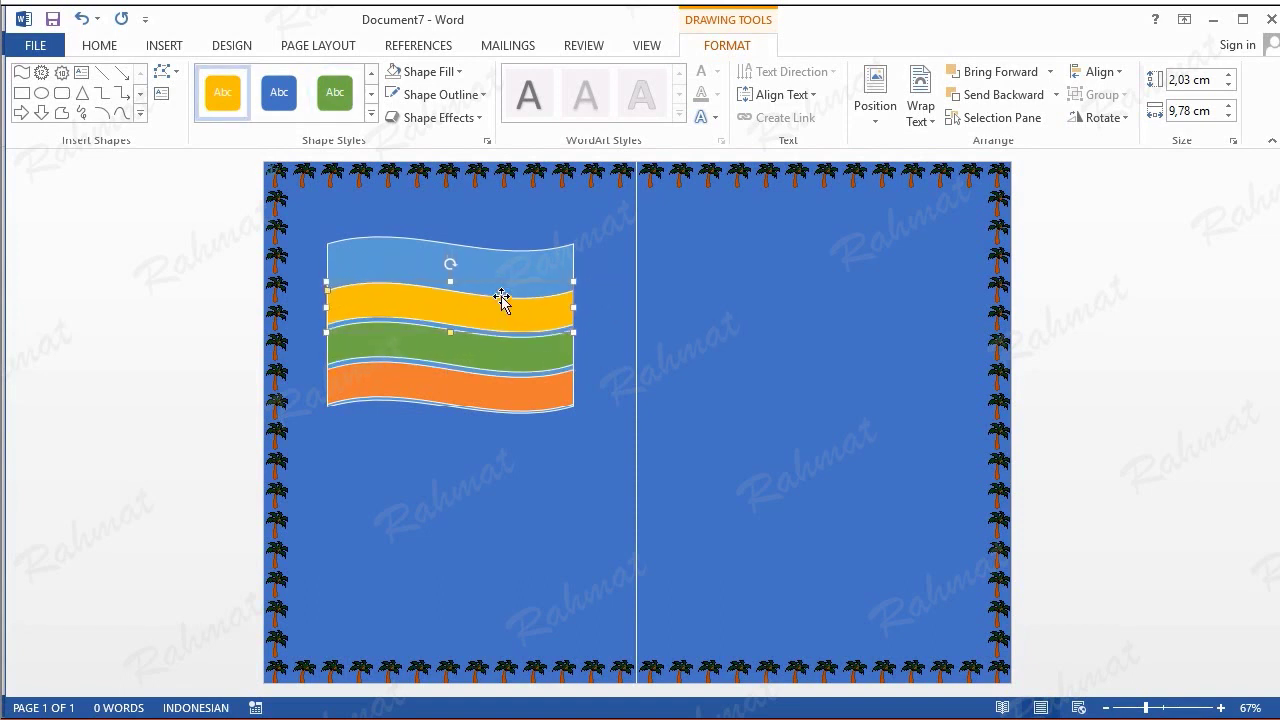
Step: Move the yellow stripe up so it sits along the top edge of the blue wave
left_click(407, 260)
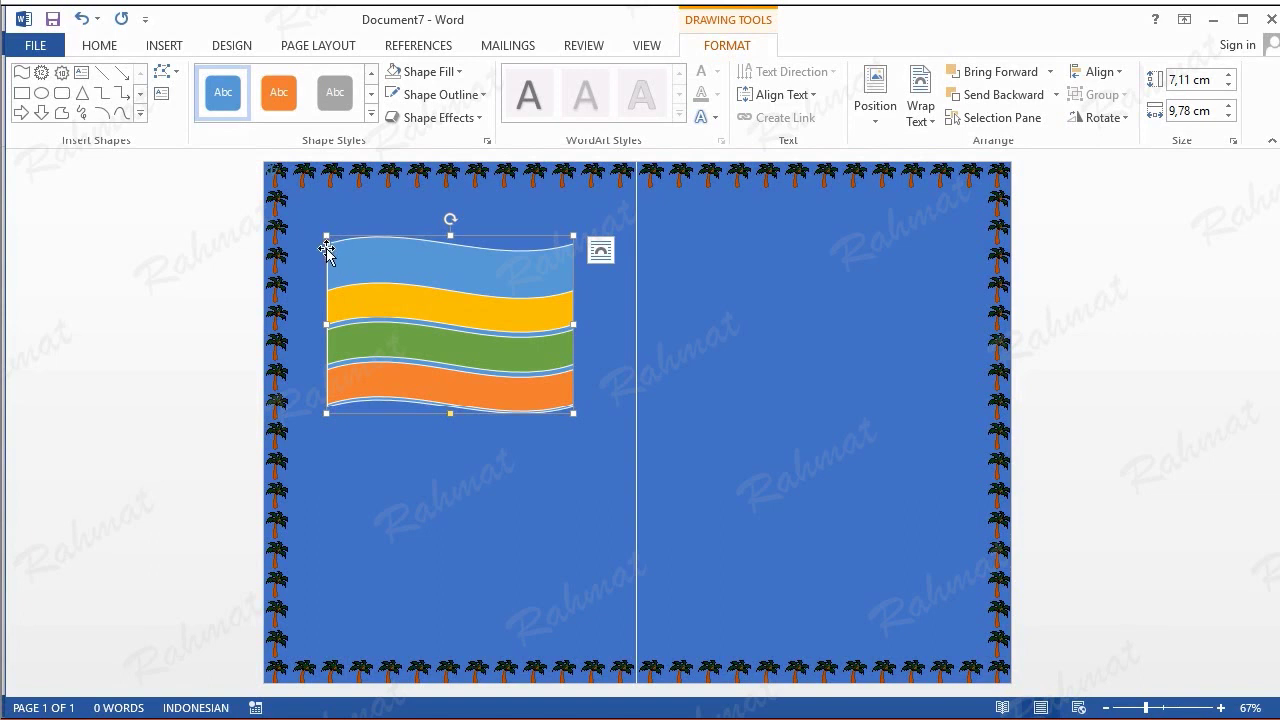
left_click_drag(330, 250, 333, 248)
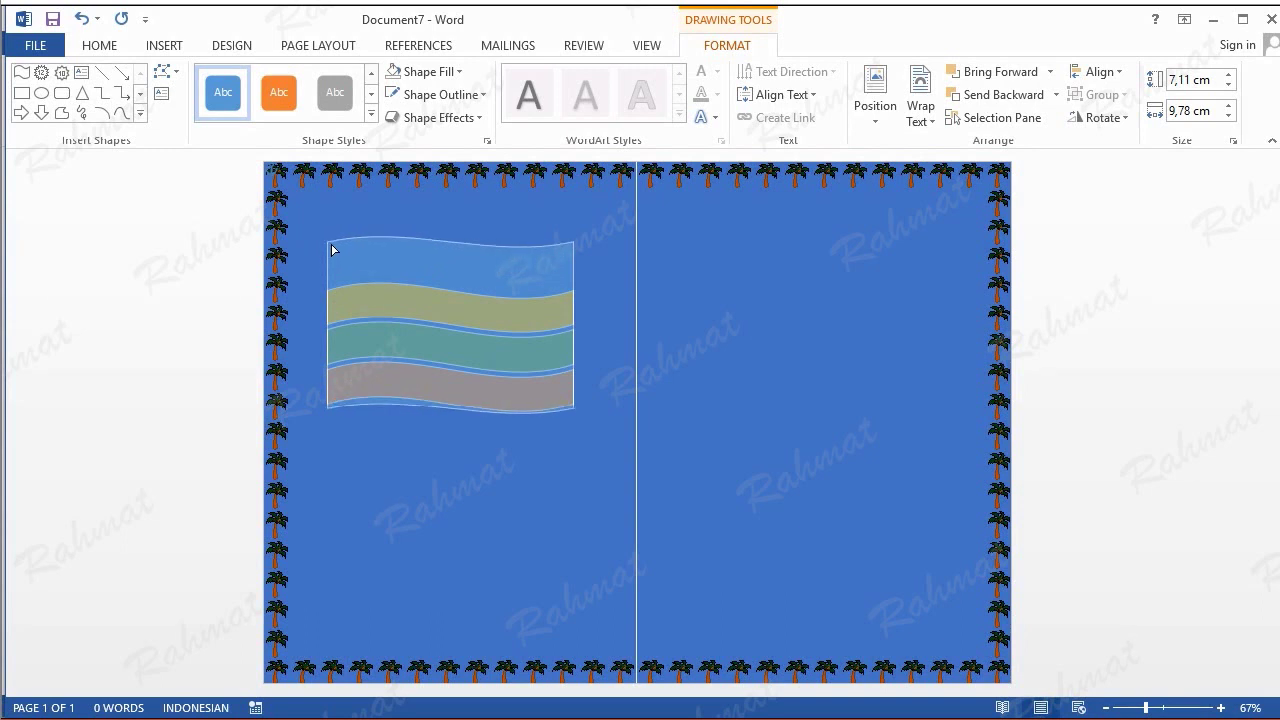
left_click_drag(333, 248, 331, 250)
mouse_move(402, 303)
left_mouse_down()
mouse_move(406, 263)
mouse_move(336, 254)
left_mouse_up()
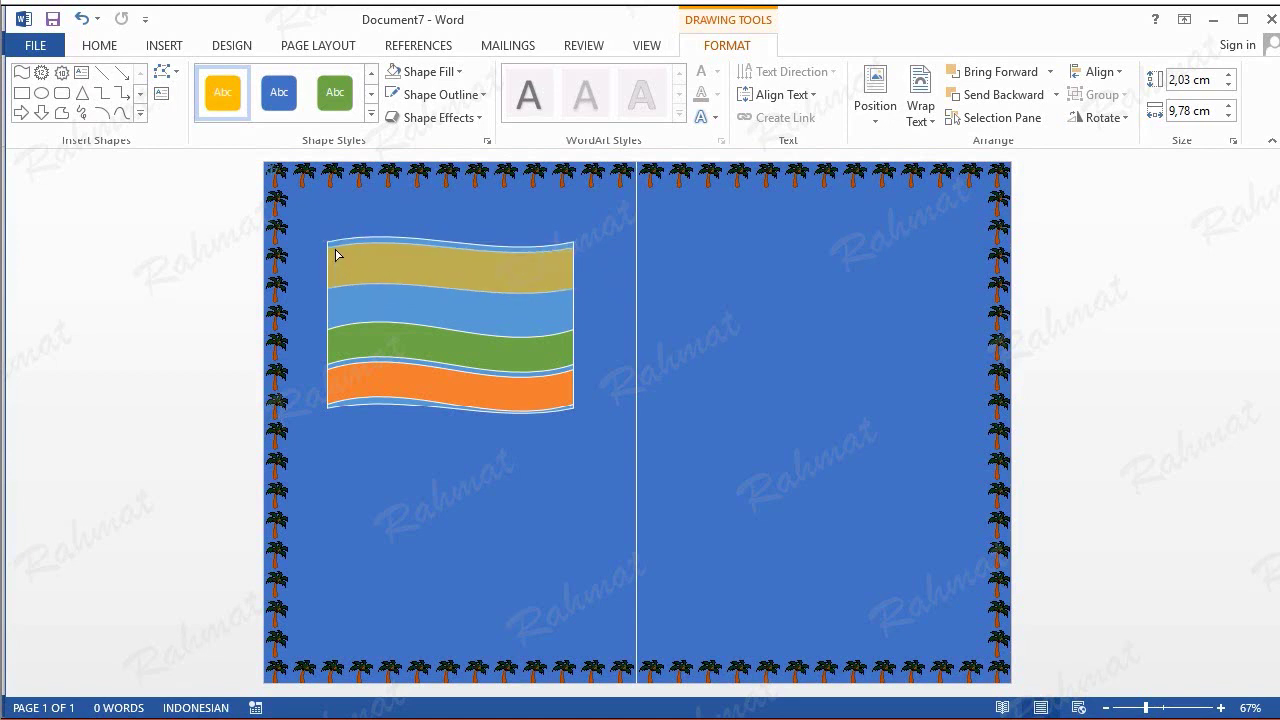
left_click_drag(336, 255, 336, 254)
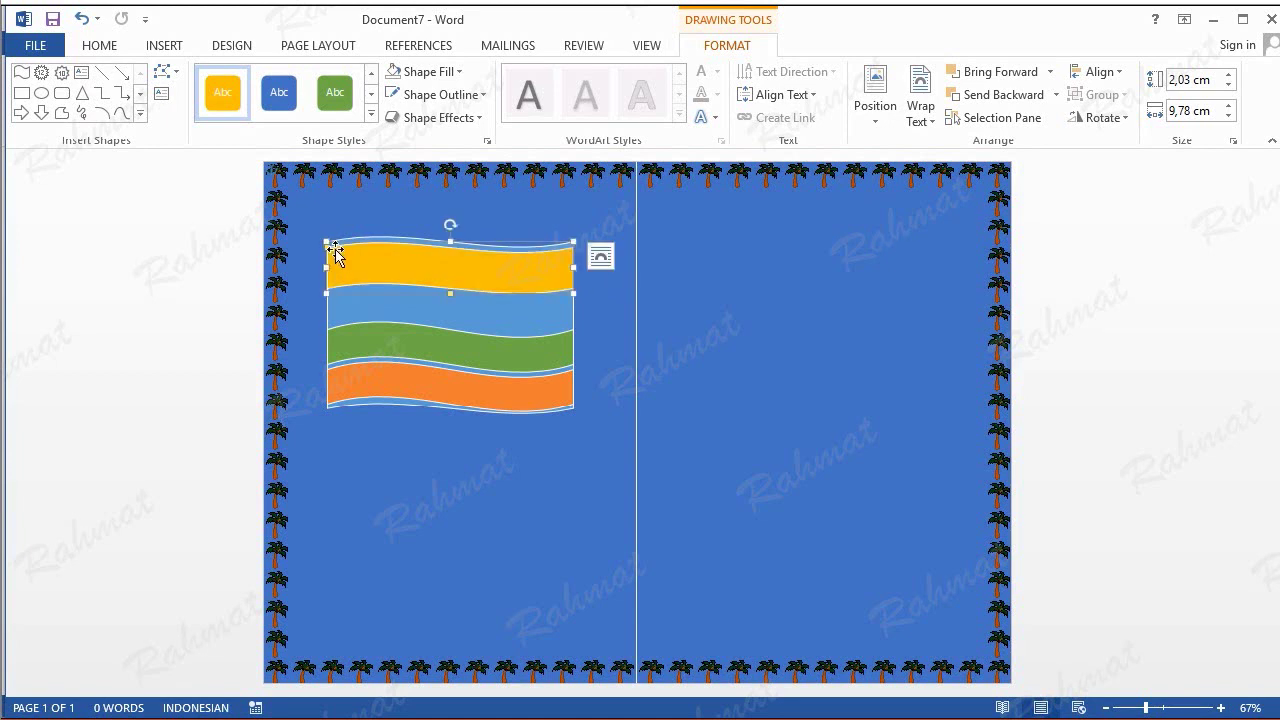
Step: Delete the green and orange stripes and paste a second yellow stripe lower in the flag
left_click(412, 344)
key("Delete")
left_click(401, 370)
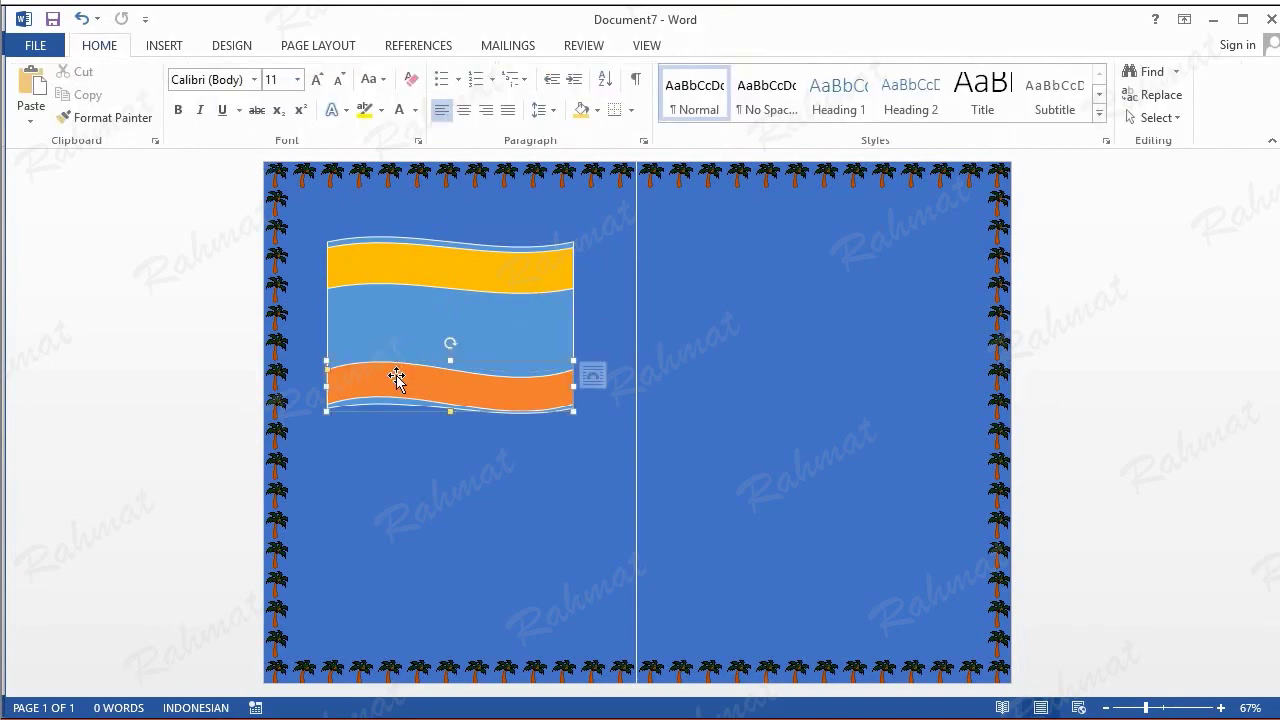
key("Delete")
double_click(431, 266)
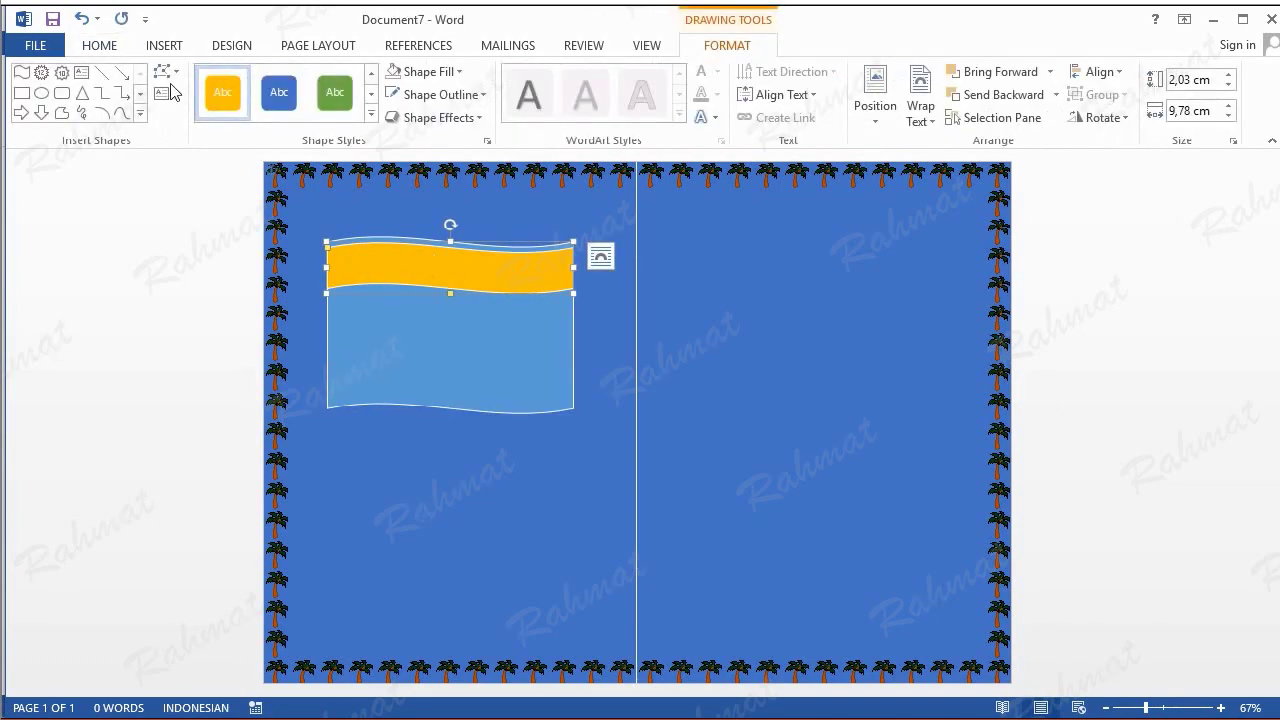
left_click(100, 46)
left_click(75, 94)
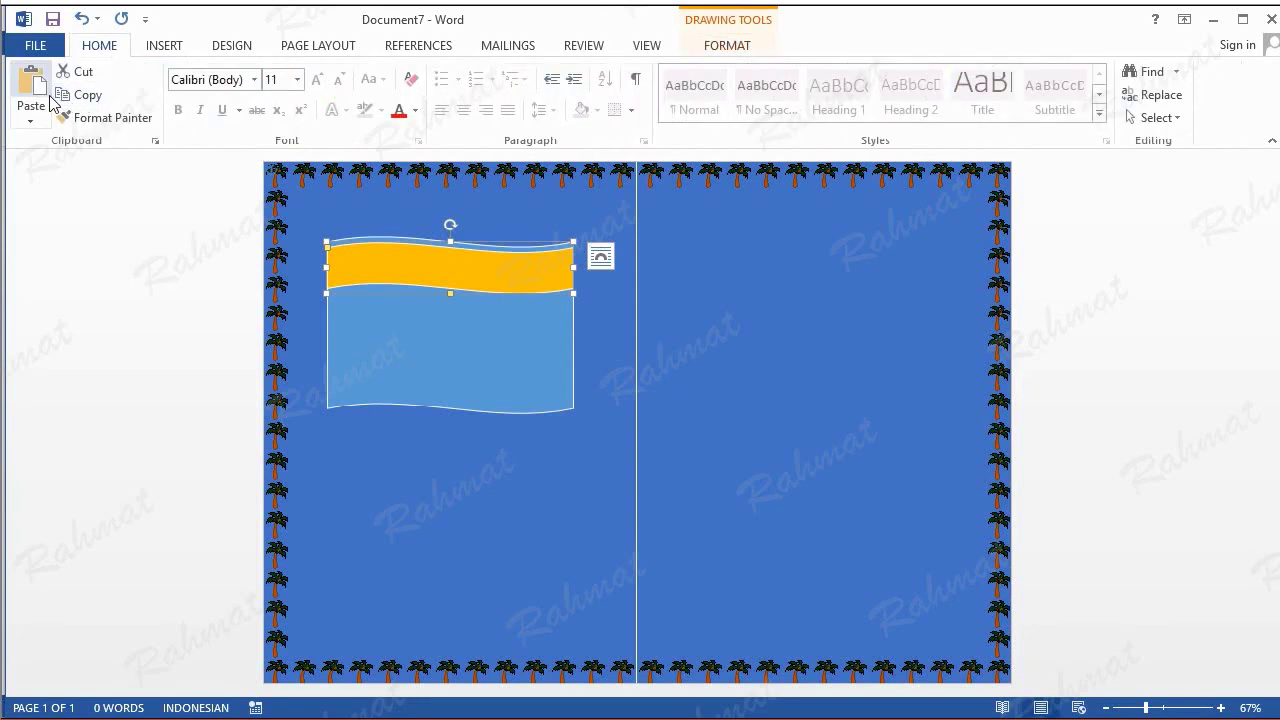
left_click(40, 95)
mouse_move(352, 276)
left_mouse_down()
mouse_move(342, 322)
mouse_move(358, 322)
mouse_move(343, 303)
mouse_move(354, 378)
left_mouse_up()
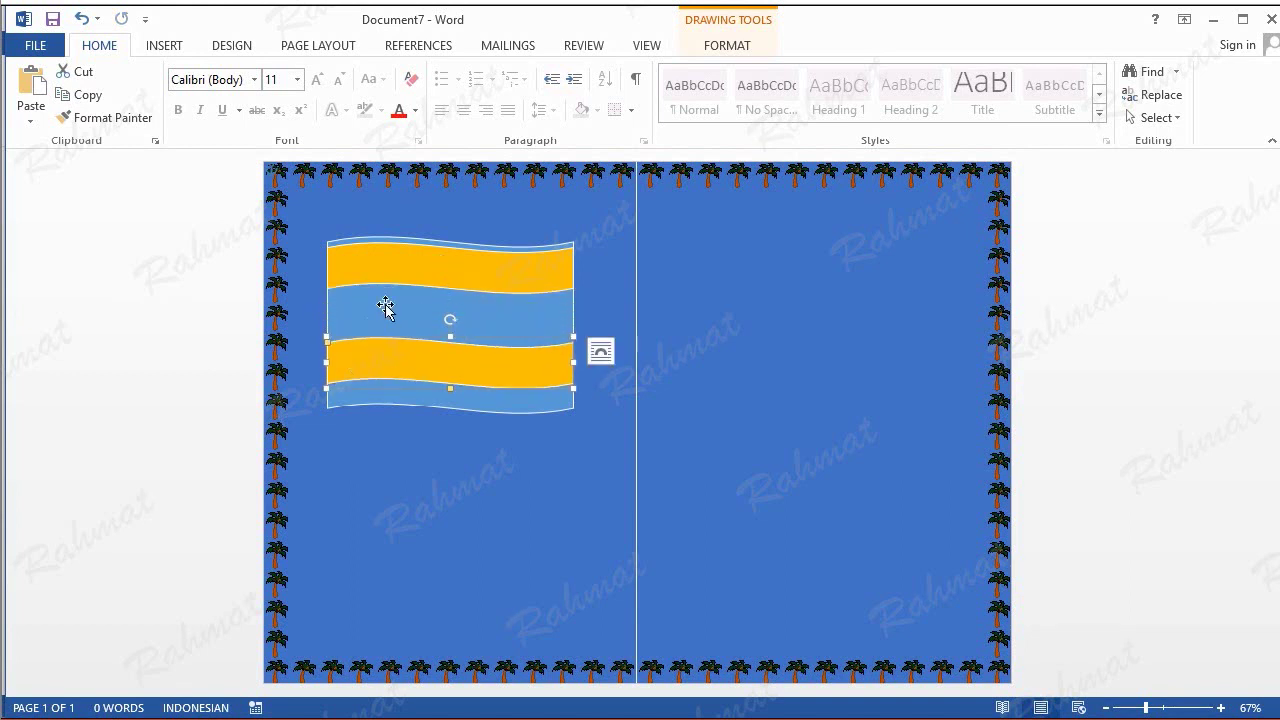
mouse_move(414, 271)
left_mouse_down()
mouse_move(412, 326)
mouse_move(414, 306)
left_mouse_up()
Step: Recolour the lower copy green, then paste another copy styled orange at the flag's bottom
left_click(403, 357)
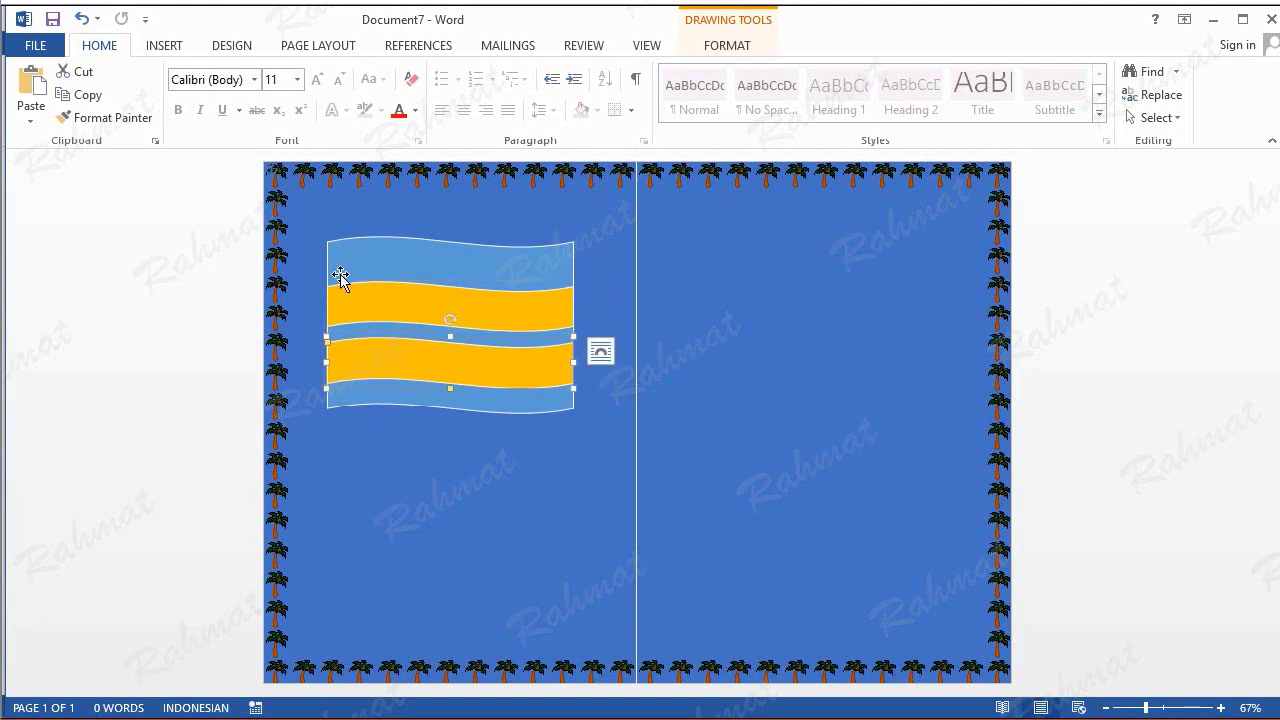
left_click(727, 48)
left_click(335, 92)
left_click(120, 45)
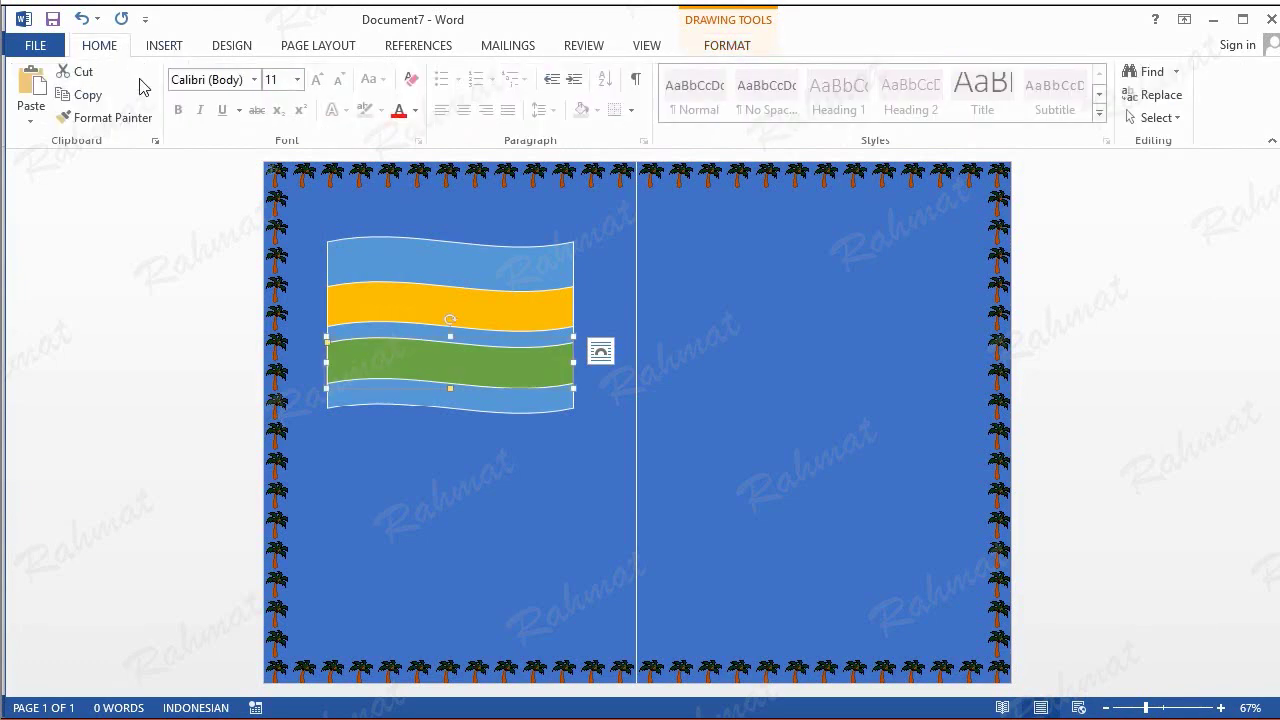
left_click(78, 95)
left_click(31, 85)
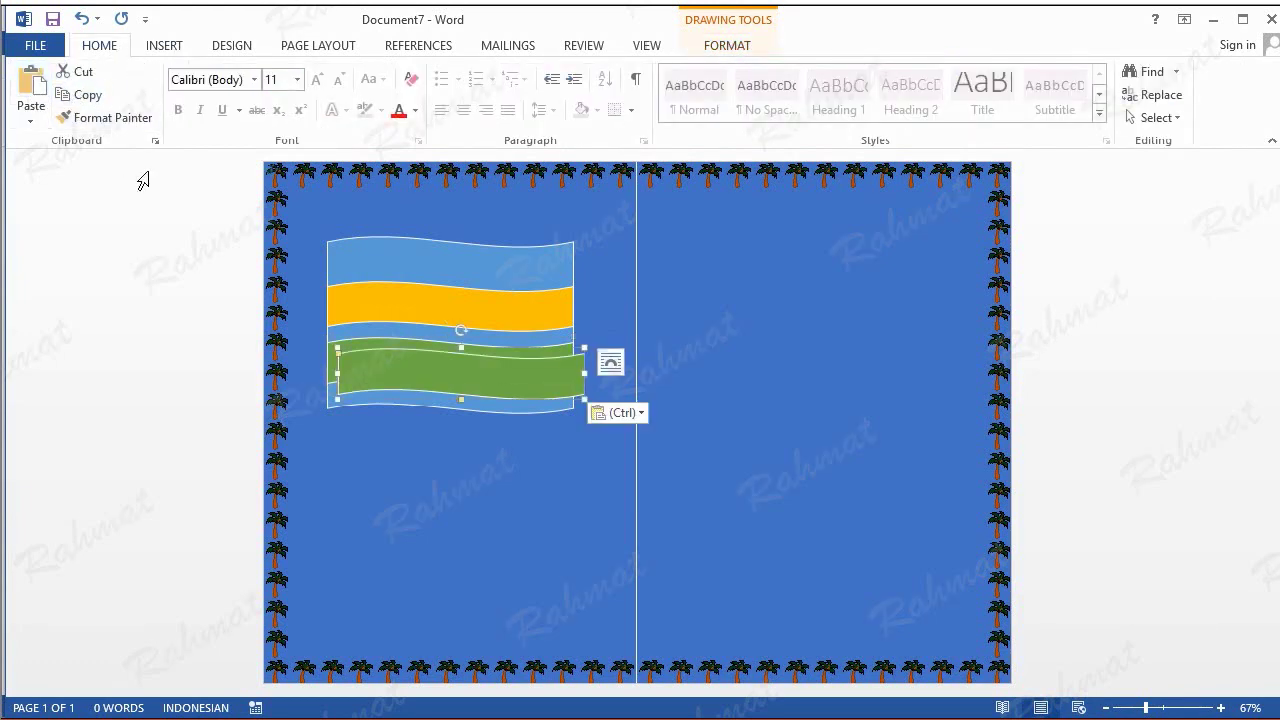
left_click(727, 45)
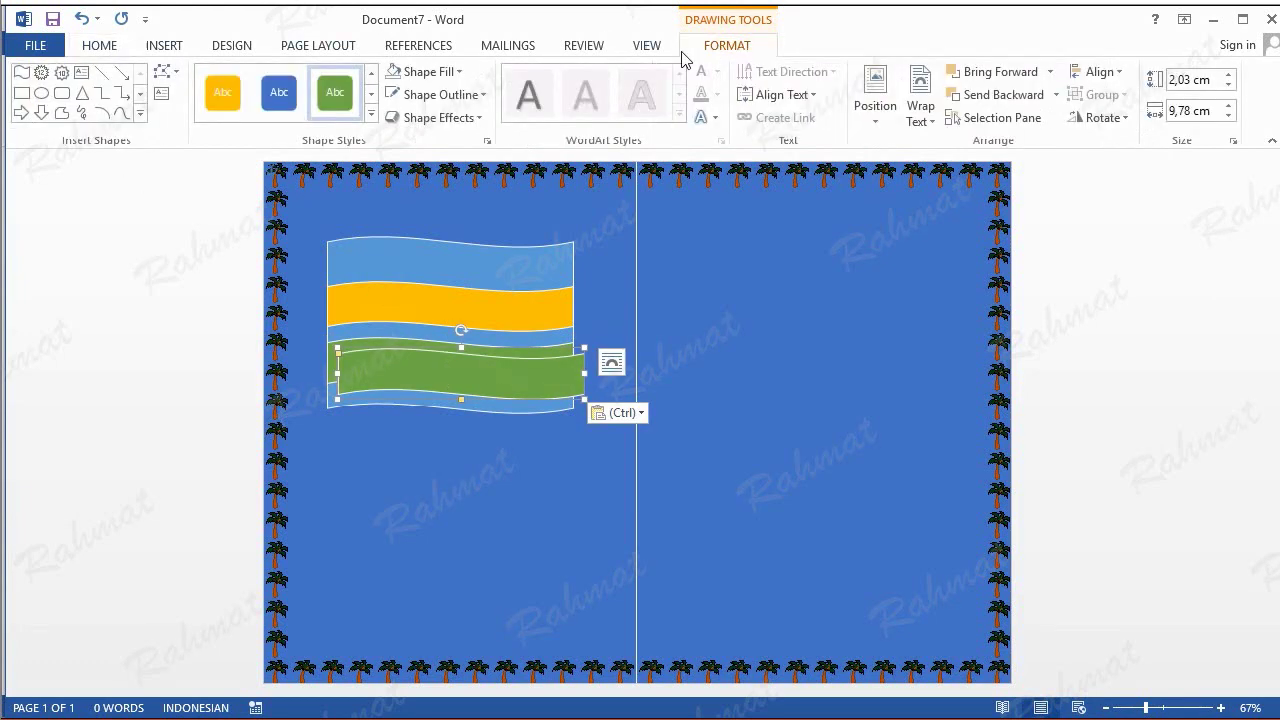
left_click(372, 114)
left_click(329, 203)
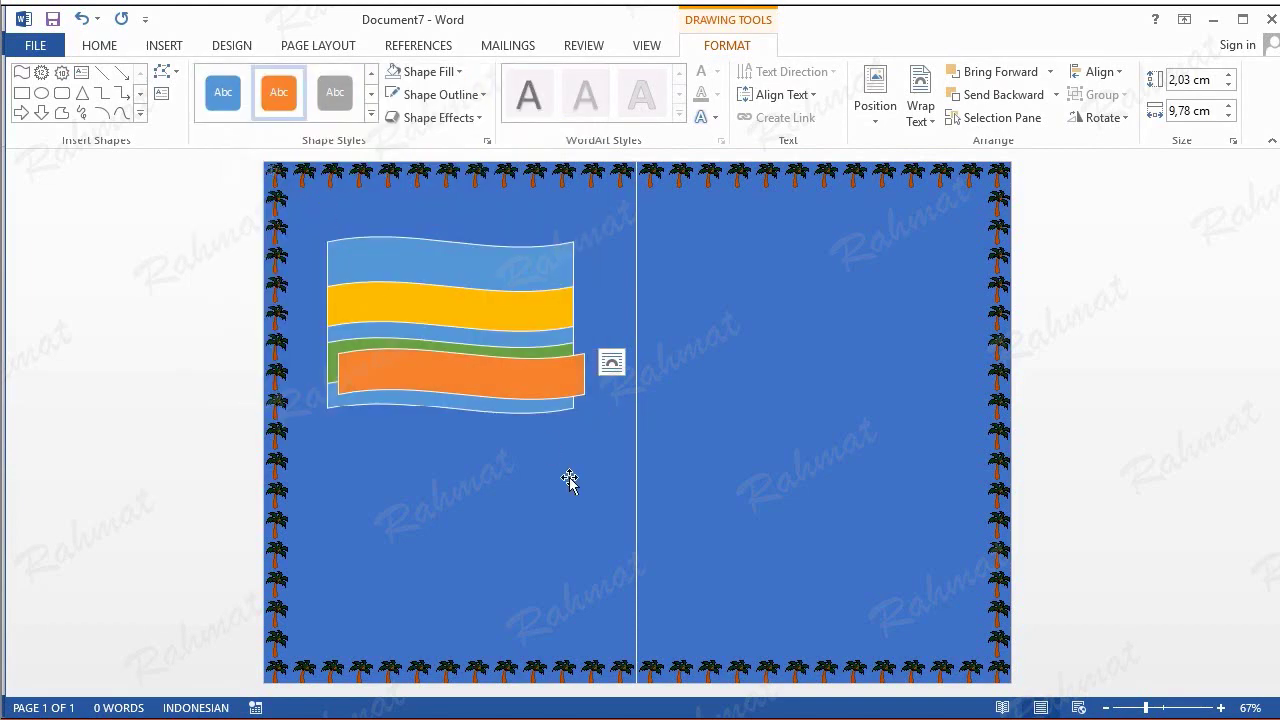
left_click_drag(494, 379, 494, 393)
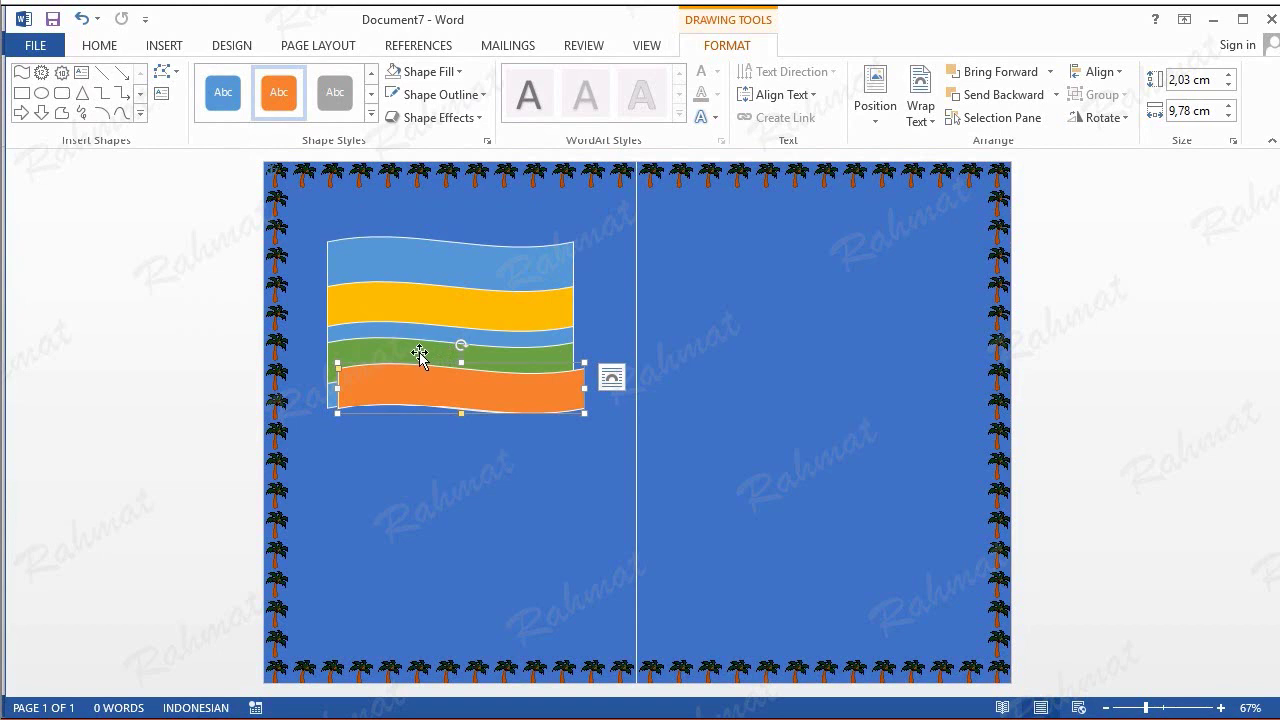
Step: Nudge the green stripe up and align the orange stripe flush with the flag's bottom
left_click(424, 349)
key("Up")
key("Up")
key("Up")
key("Up")
left_click(427, 305)
key("Up")
key("Up")
key("Up")
left_click(412, 345)
key("Up")
key("Up")
key("Up")
left_click(505, 393)
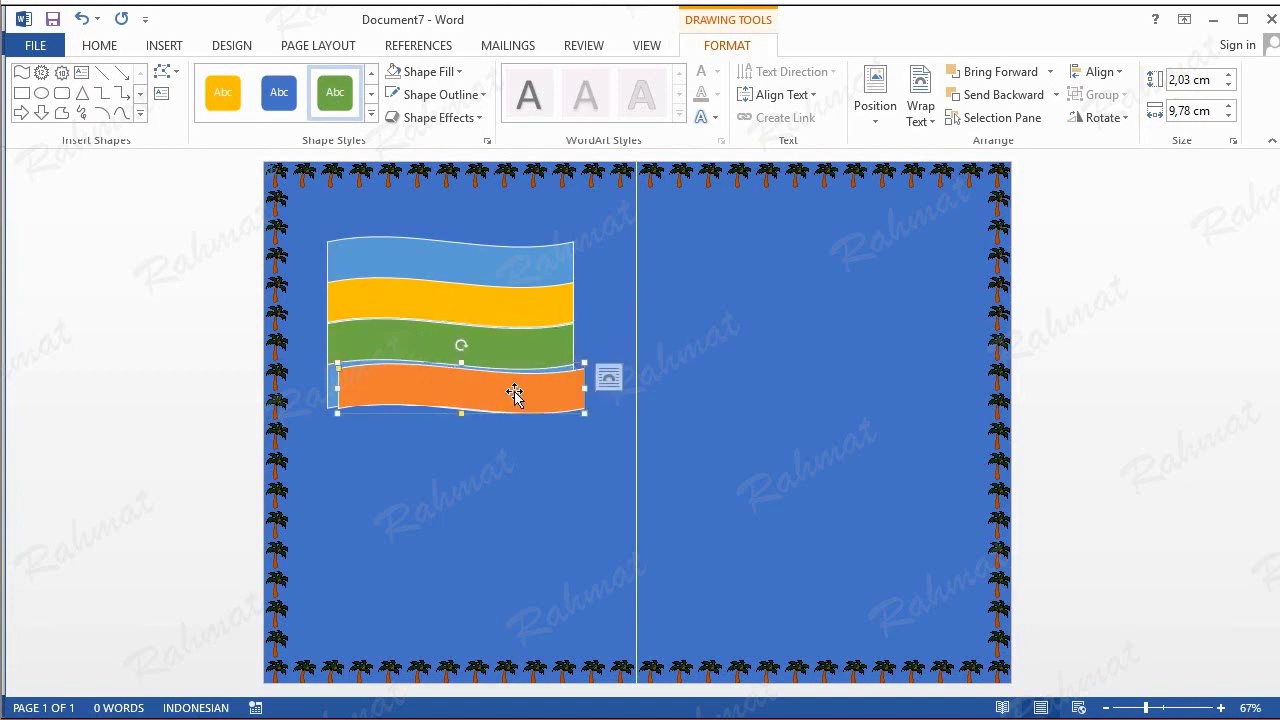
mouse_move(493, 391)
left_mouse_down()
mouse_move(449, 391)
mouse_move(491, 393)
left_mouse_up()
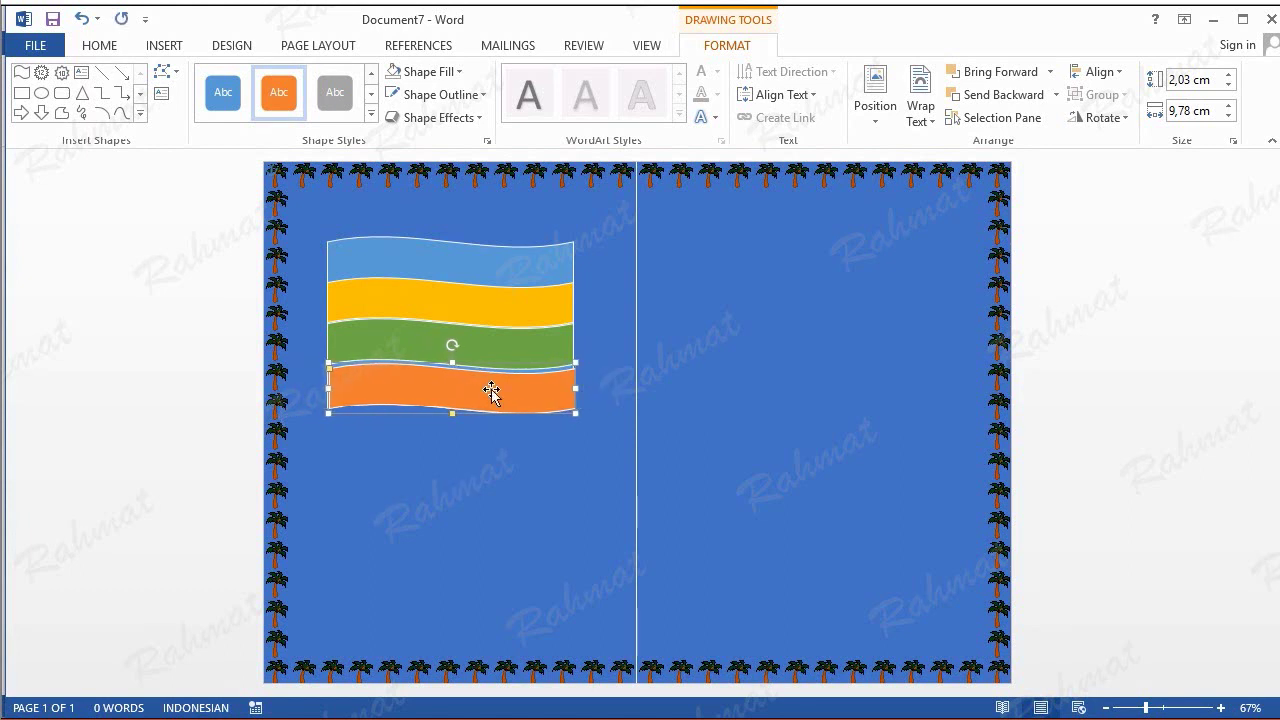
key("Up")
key("Up")
key("Left")
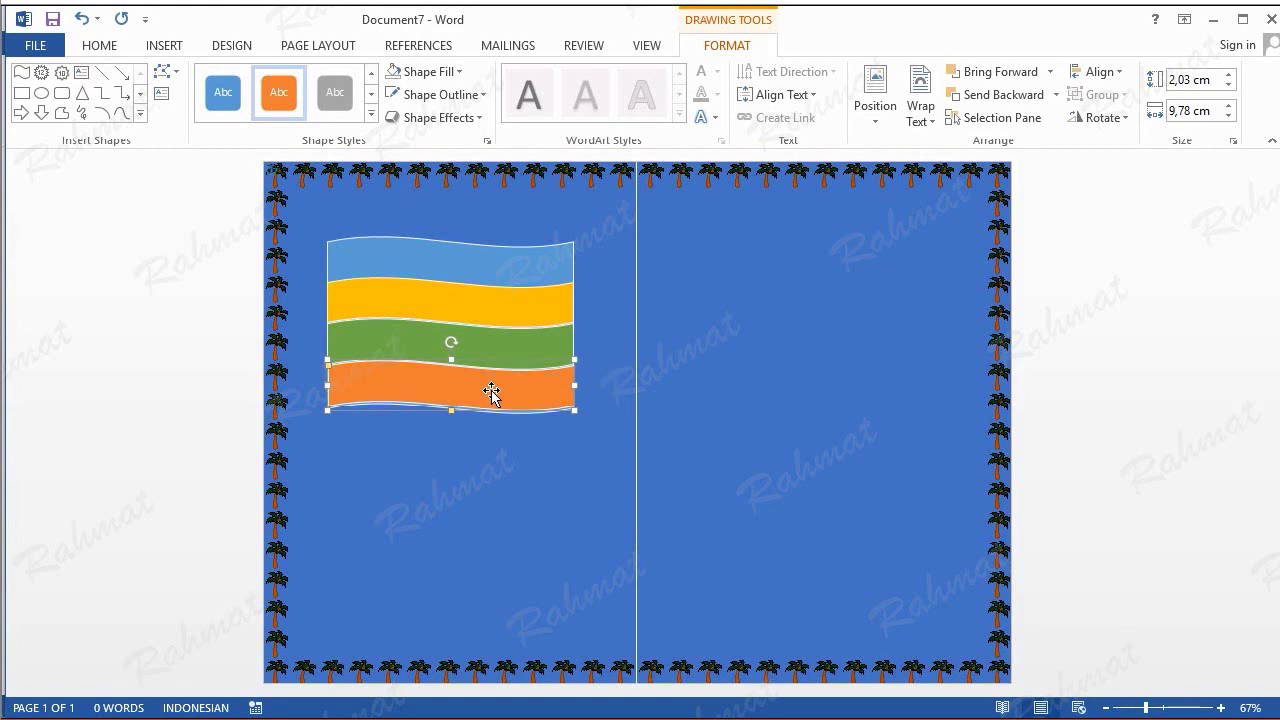
key("Left")
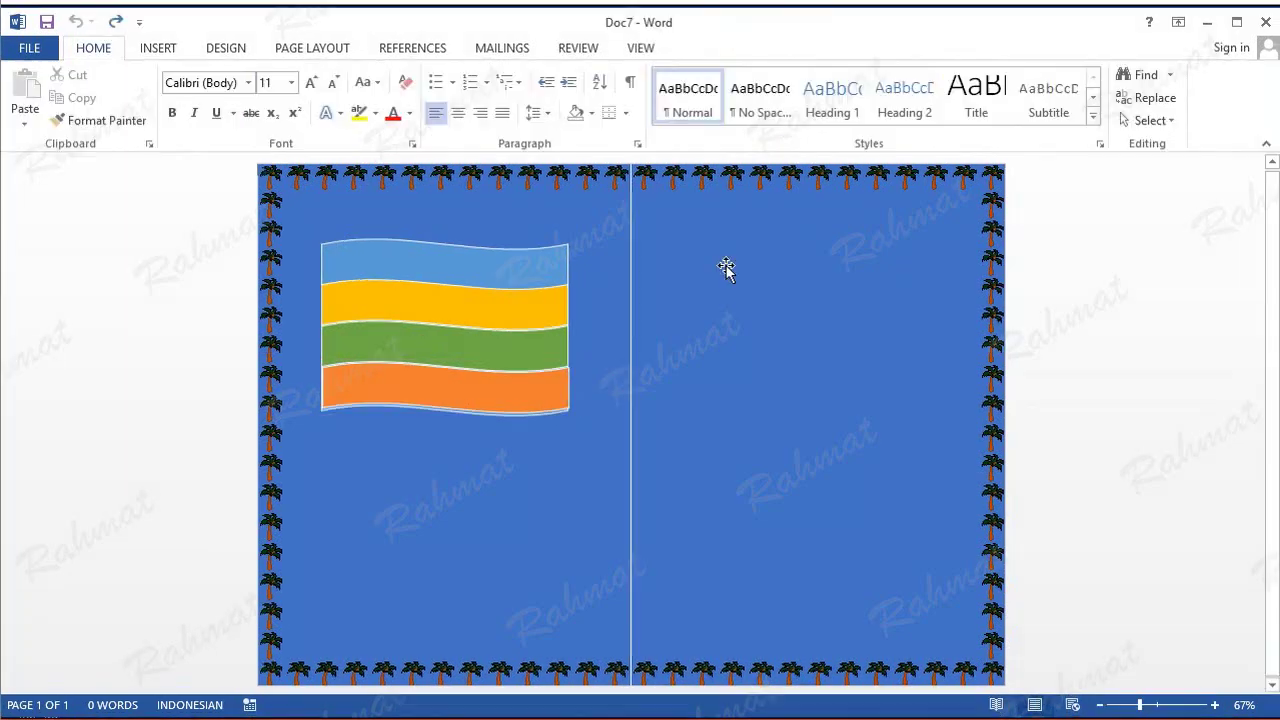
Step: Apply a perspective shadow to the blue wave flag
left_click(455, 261)
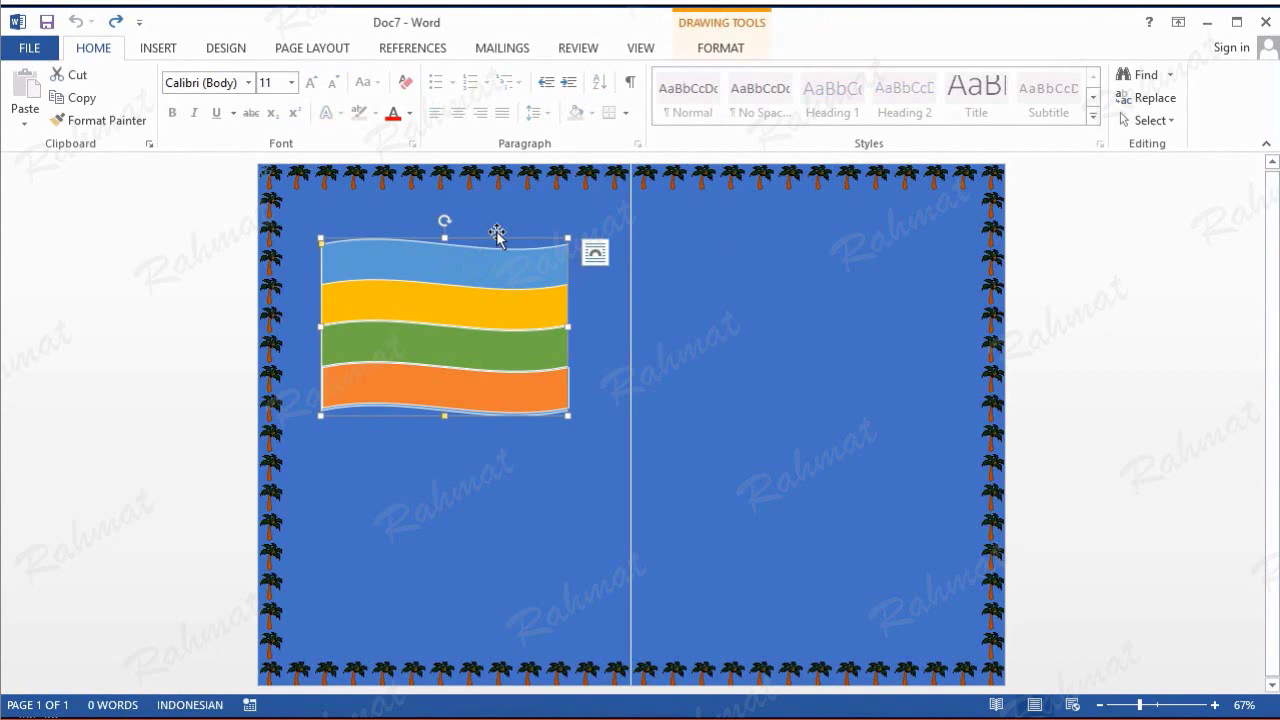
left_click(740, 50)
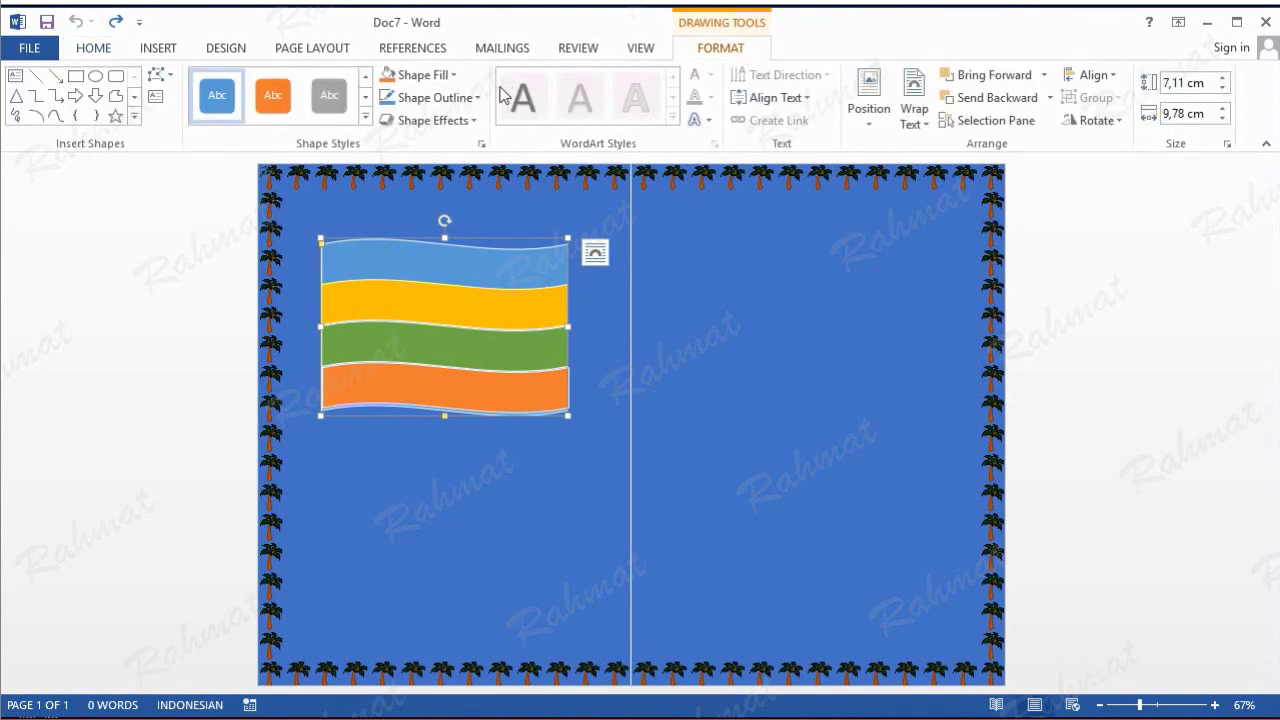
left_click(465, 121)
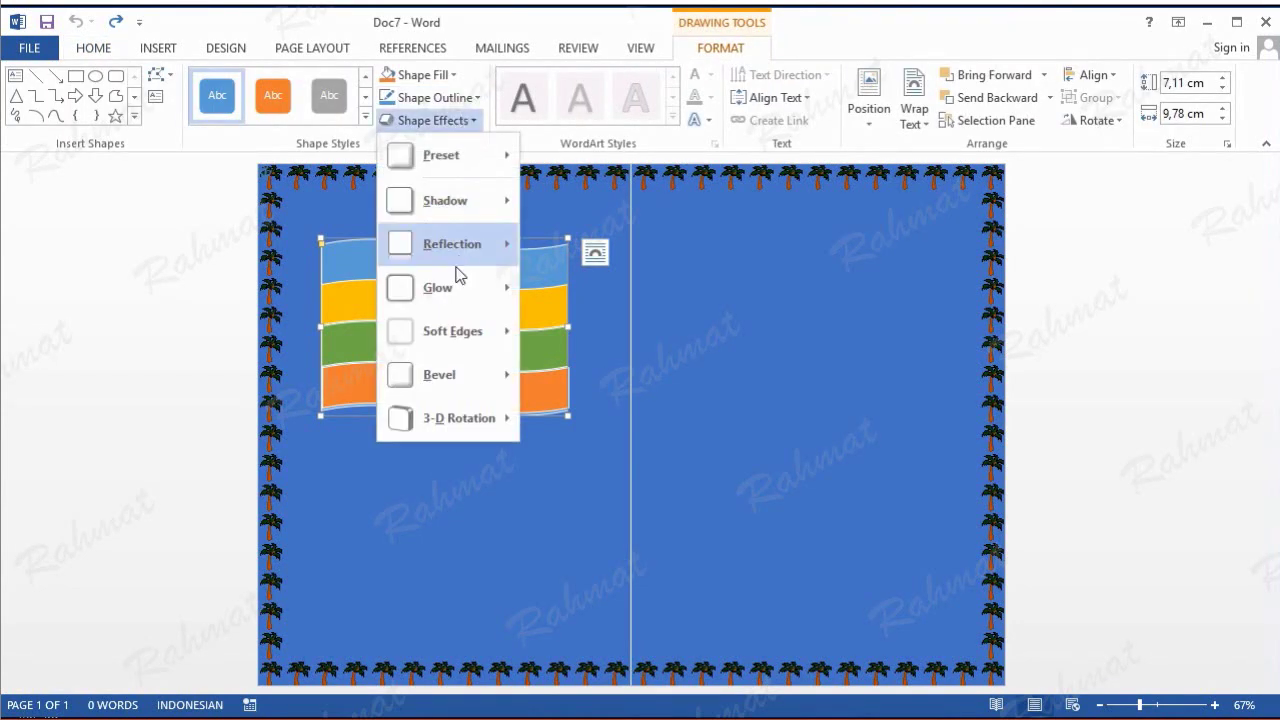
mouse_move(445, 200)
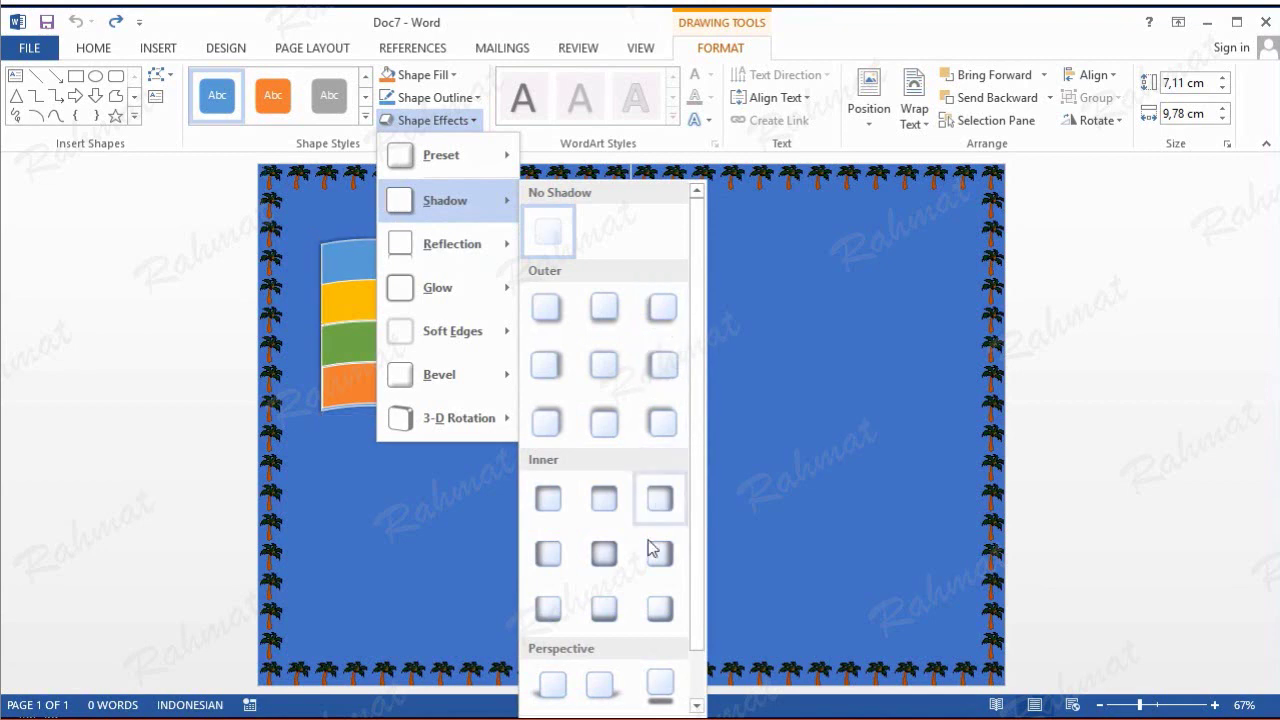
left_click(616, 686)
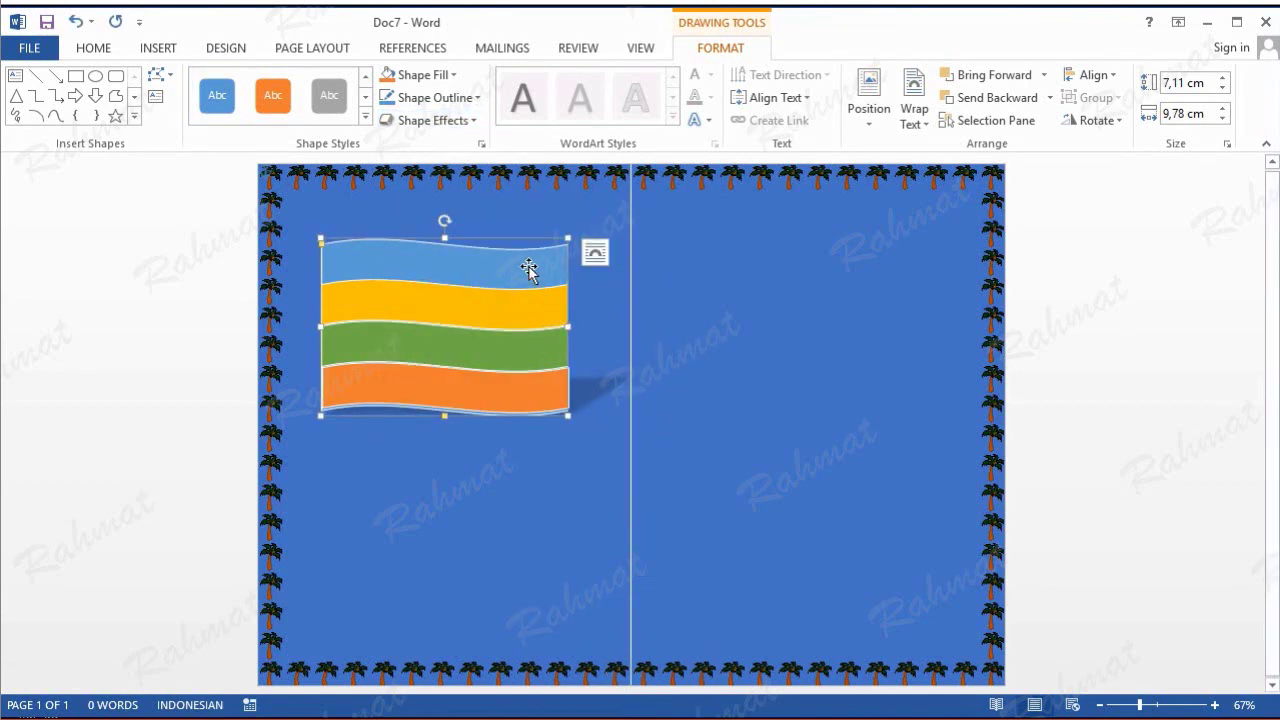
Step: Group all four stripes into one object and move it to the upper left
left_click(522, 308)
left_click(520, 345, "ctrl")
left_click(512, 395, "ctrl")
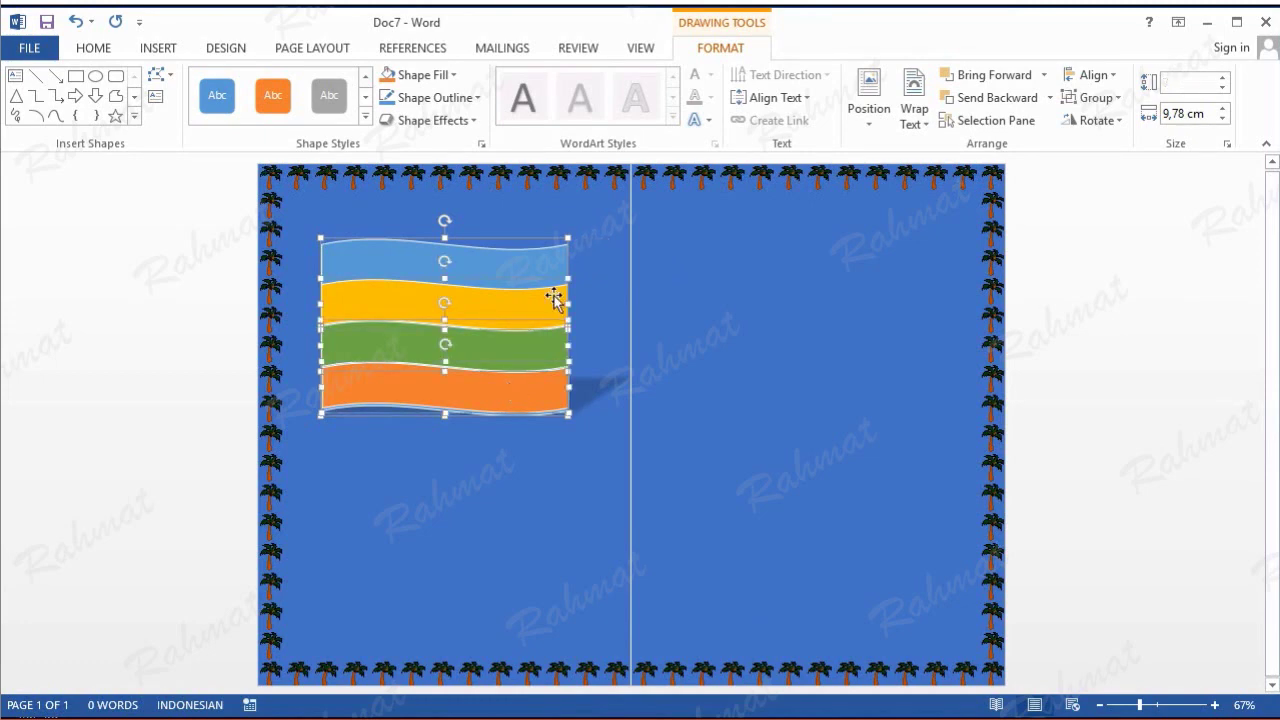
left_click(1094, 97)
left_click(1107, 123)
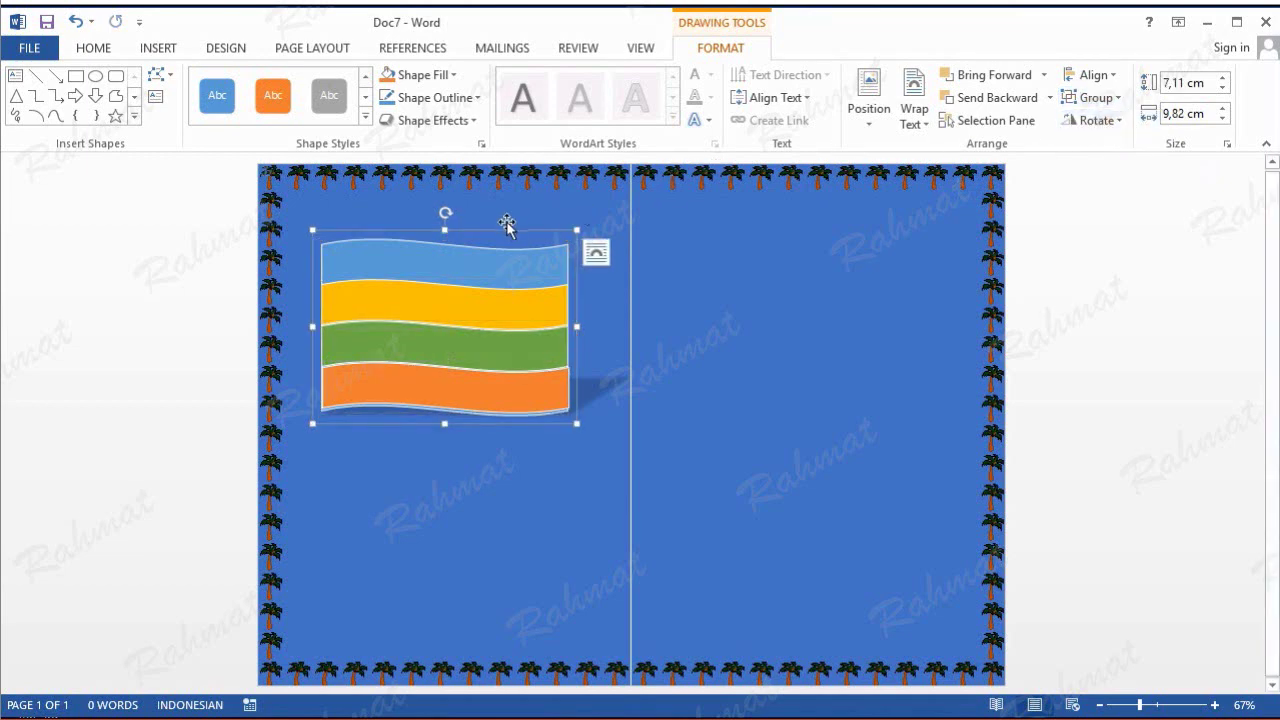
mouse_move(505, 238)
left_mouse_down()
mouse_move(493, 211)
mouse_move(492, 233)
left_mouse_up()
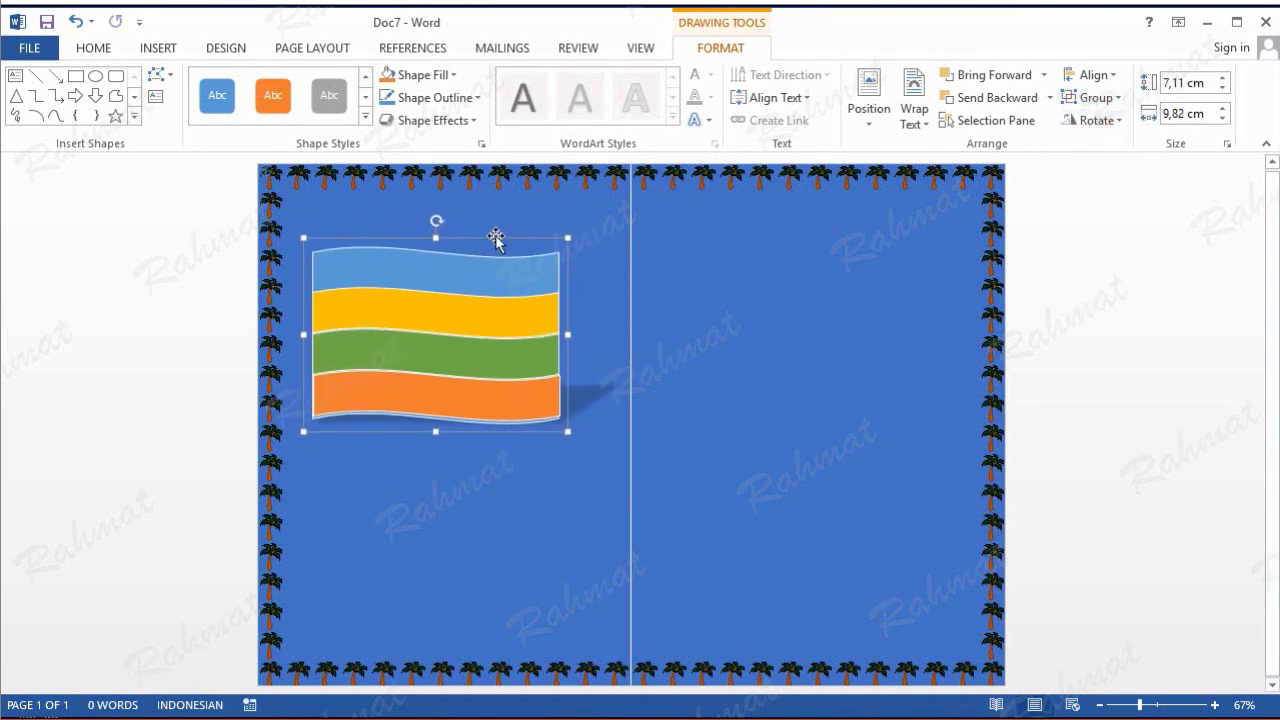
left_click(1061, 291)
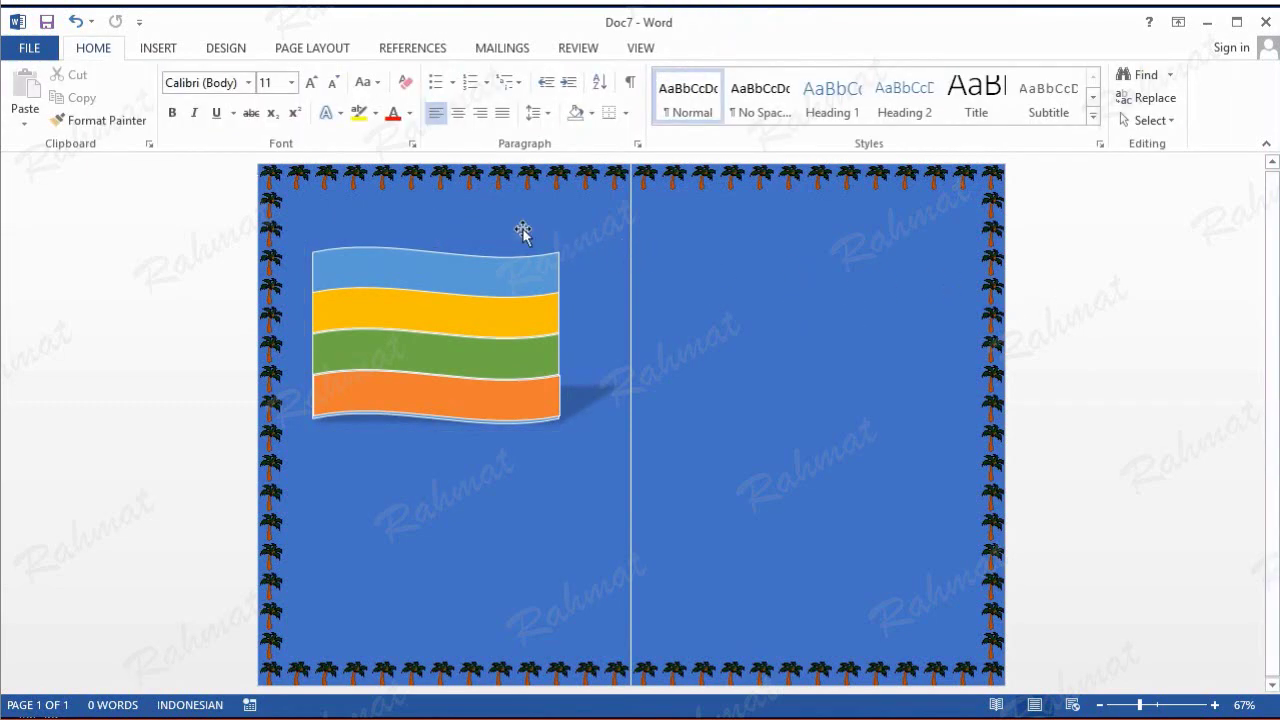
Step: Insert an orange-style WordArt near the top and replace its text with 'Agenda :'
left_click(174, 53)
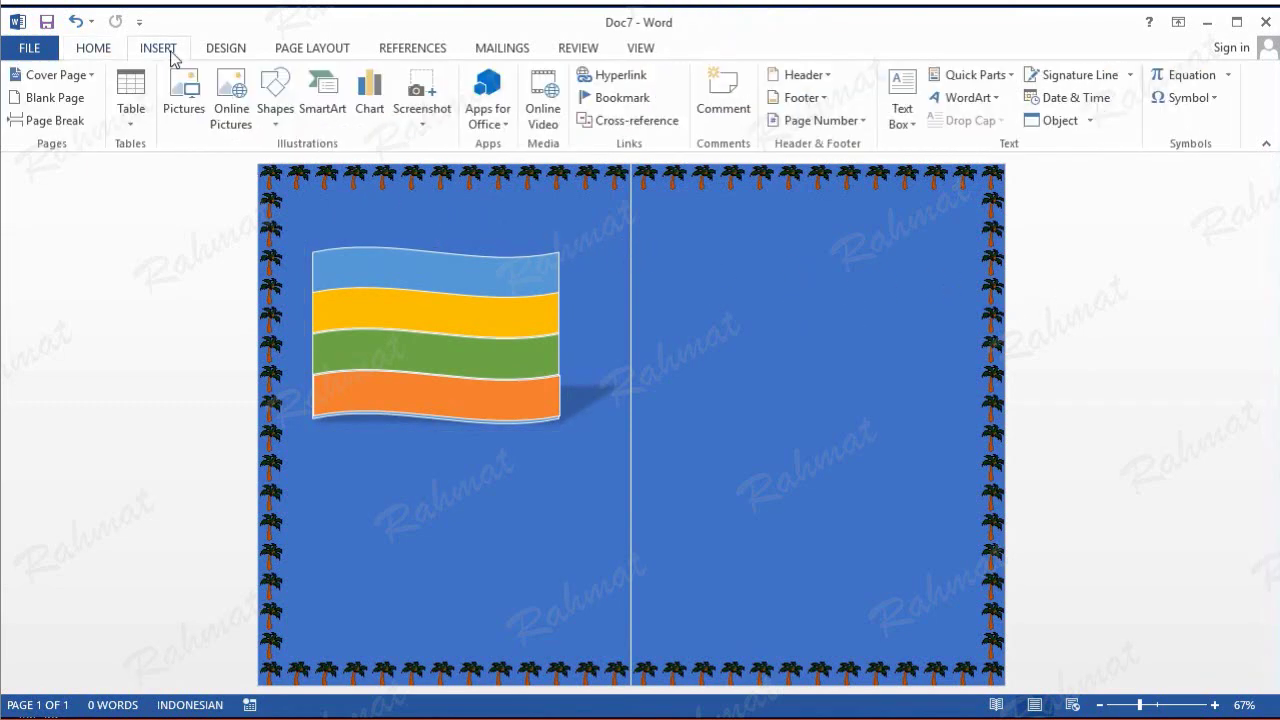
left_click(990, 101)
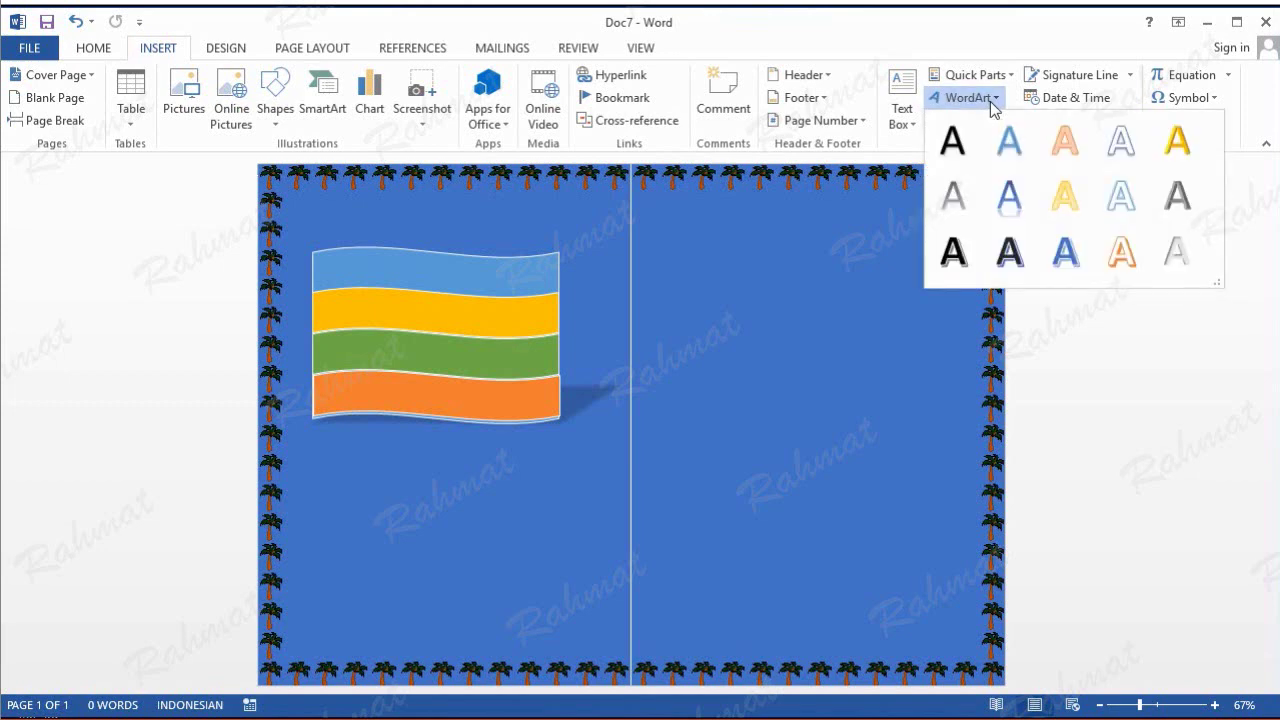
left_click(1122, 252)
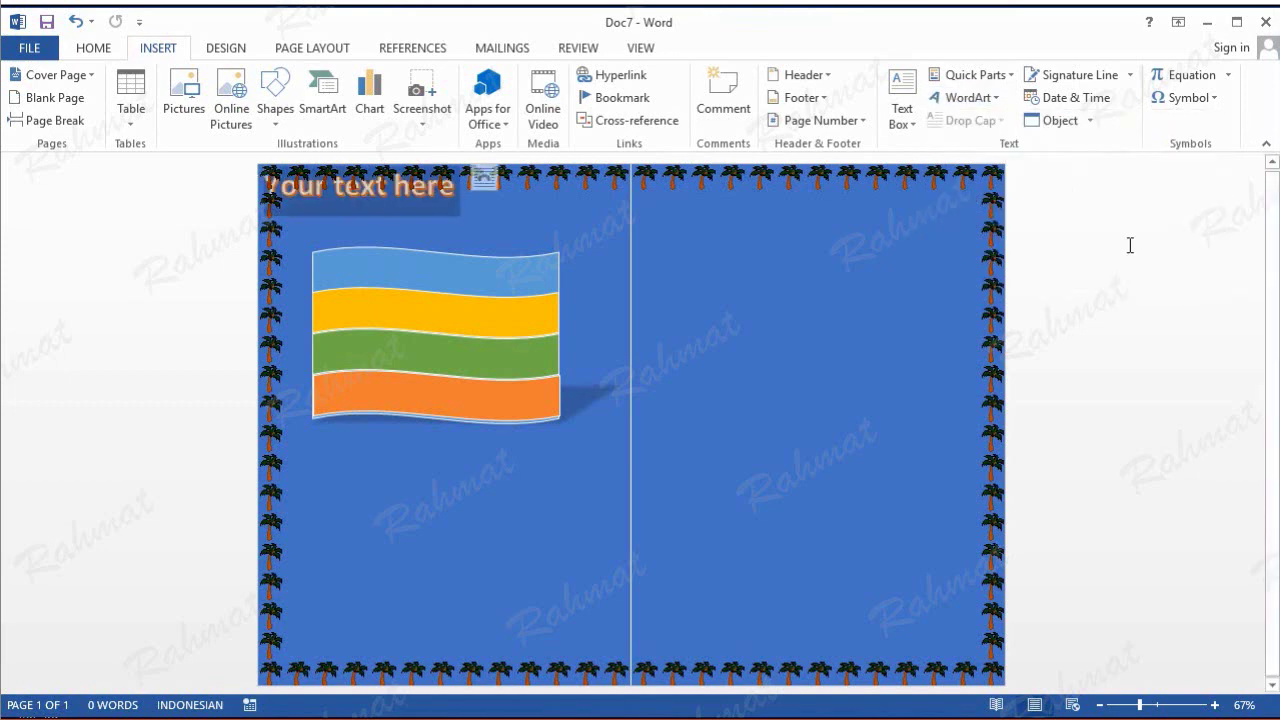
left_click_drag(404, 221, 761, 278)
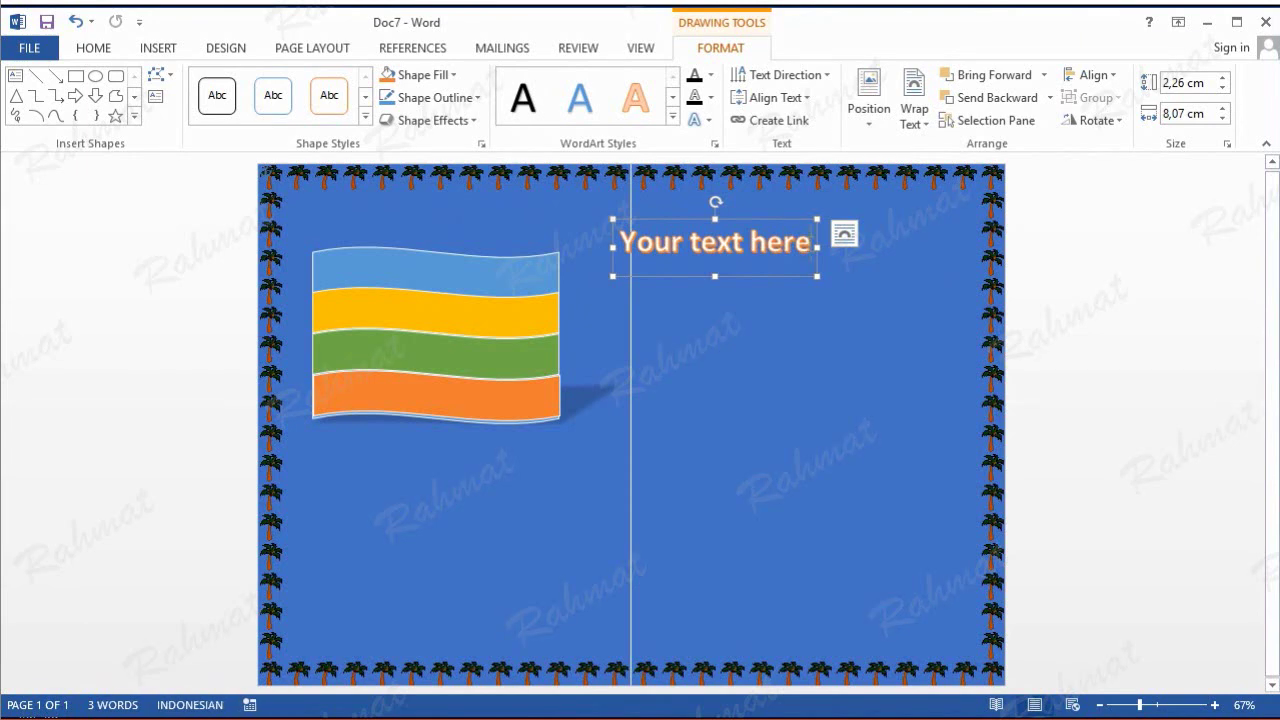
key("BackSpace")
key("BackSpace")
key("BackSpace")
key("BackSpace")
key("BackSpace")
key("BackSpace")
key("BackSpace")
key("BackSpace")
key("BackSpace")
key("BackSpace")
key("BackSpace")
key("BackSpace")
key("BackSpace")
key("BackSpace")
type("Agend")
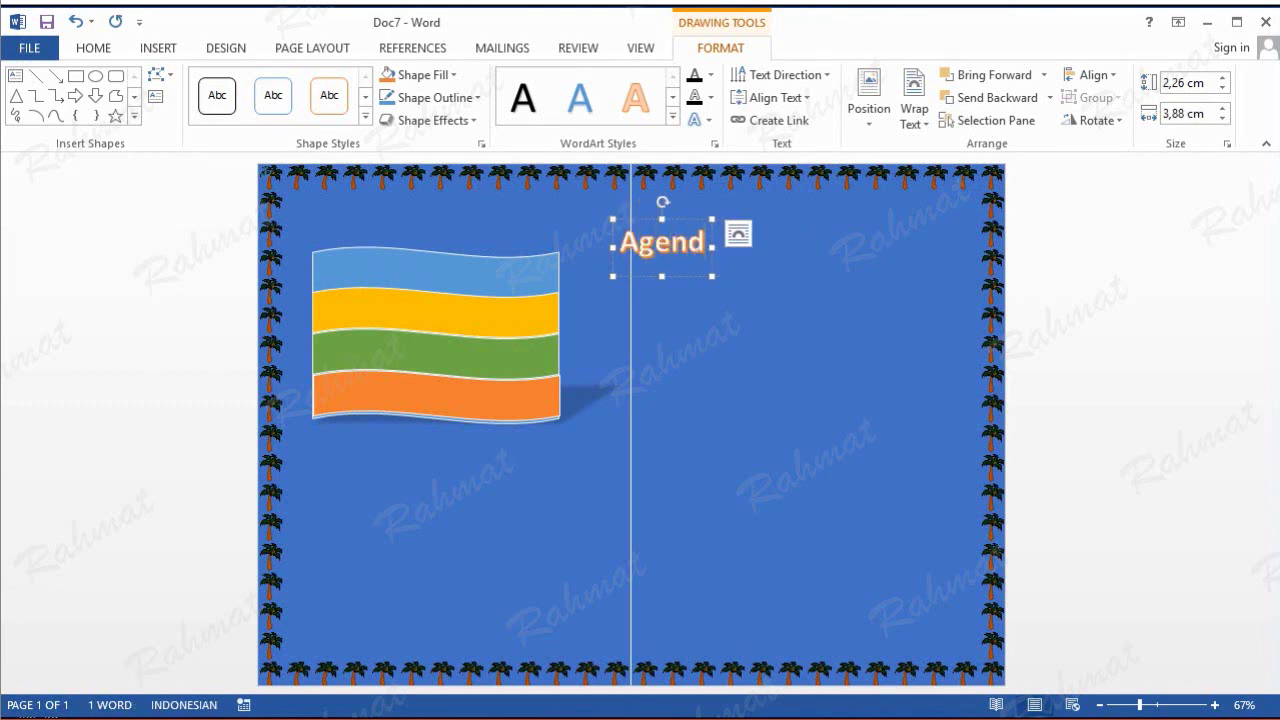
type("a")
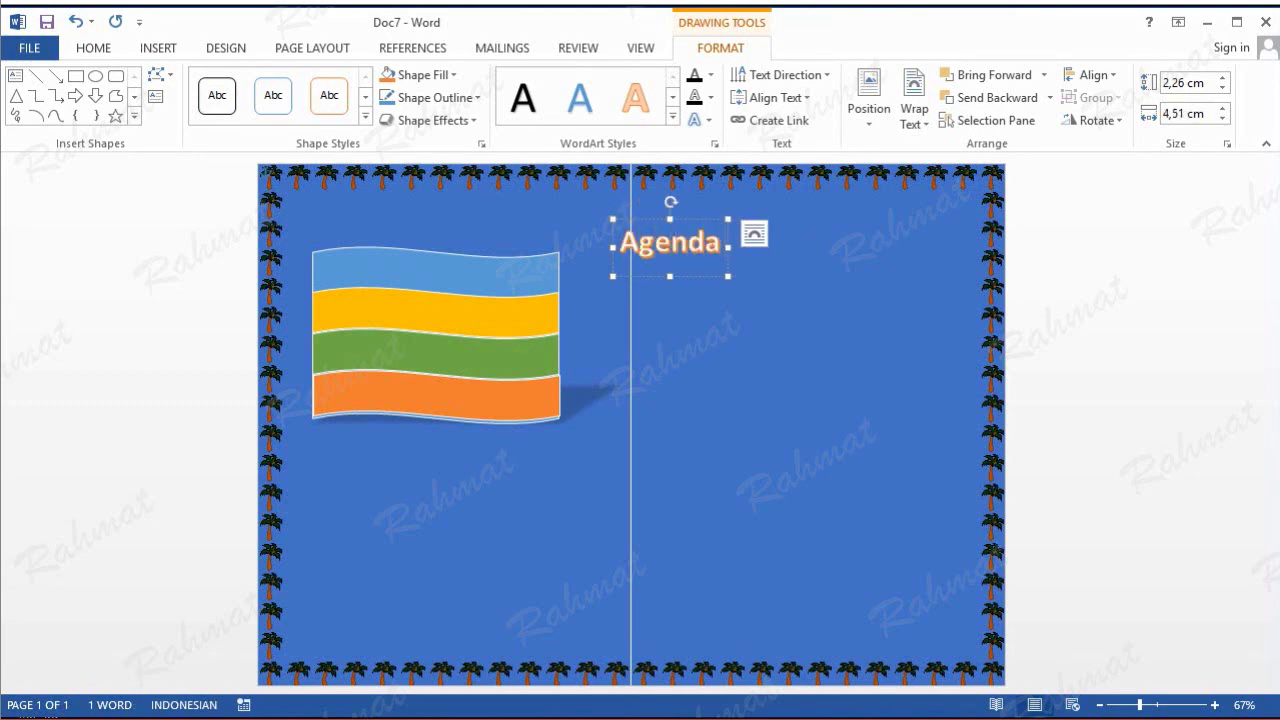
type(" :")
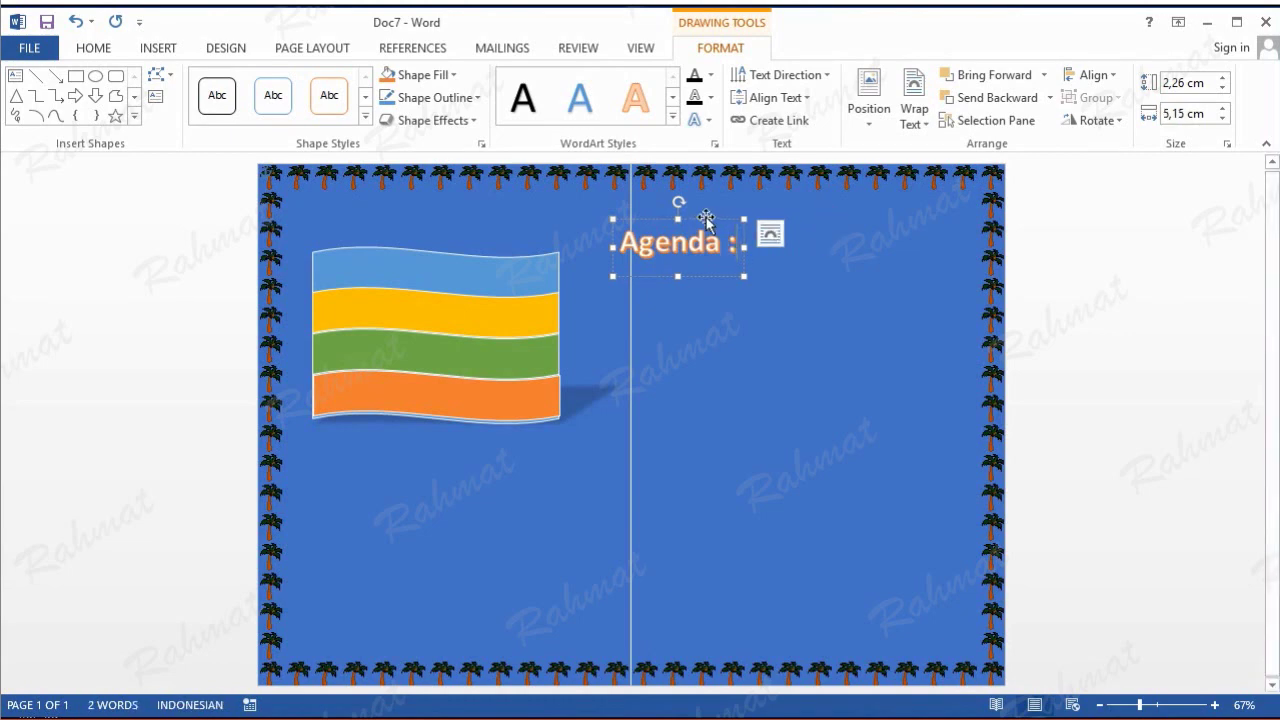
left_click_drag(706, 218, 644, 218)
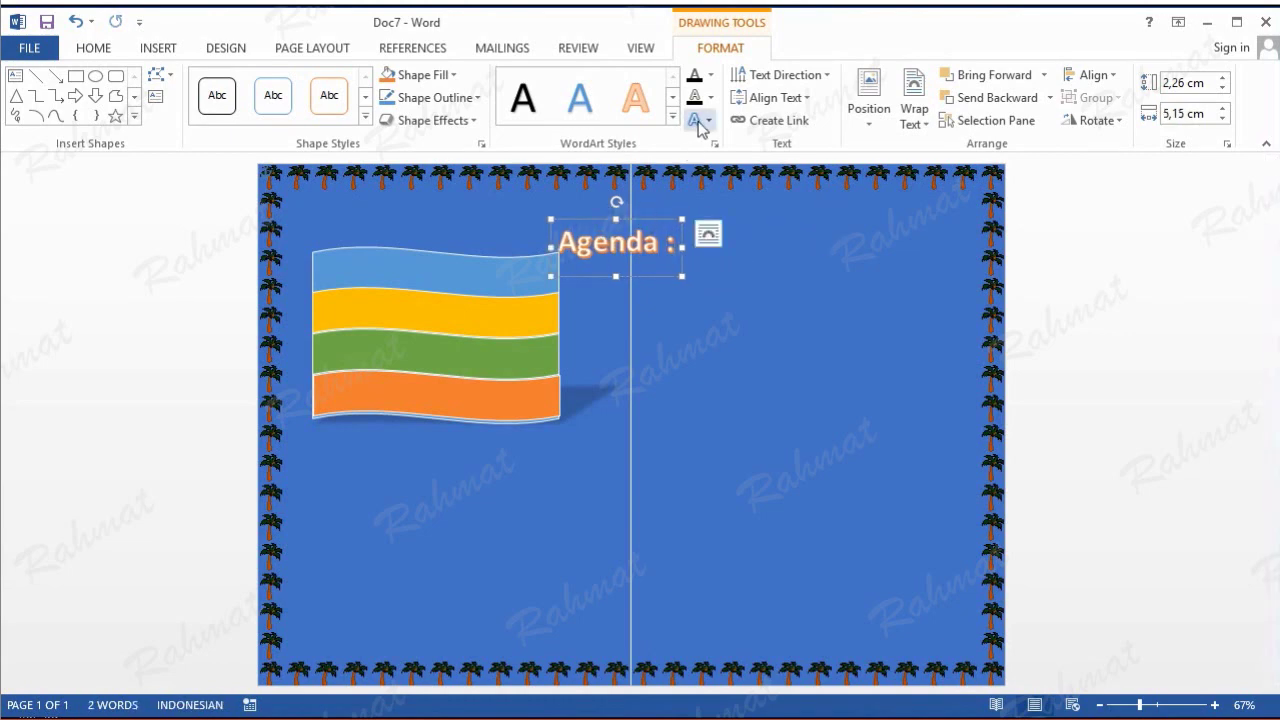
Step: Apply a warp transform to the Agenda WordArt and move it above the flag's top-left
left_click(702, 121)
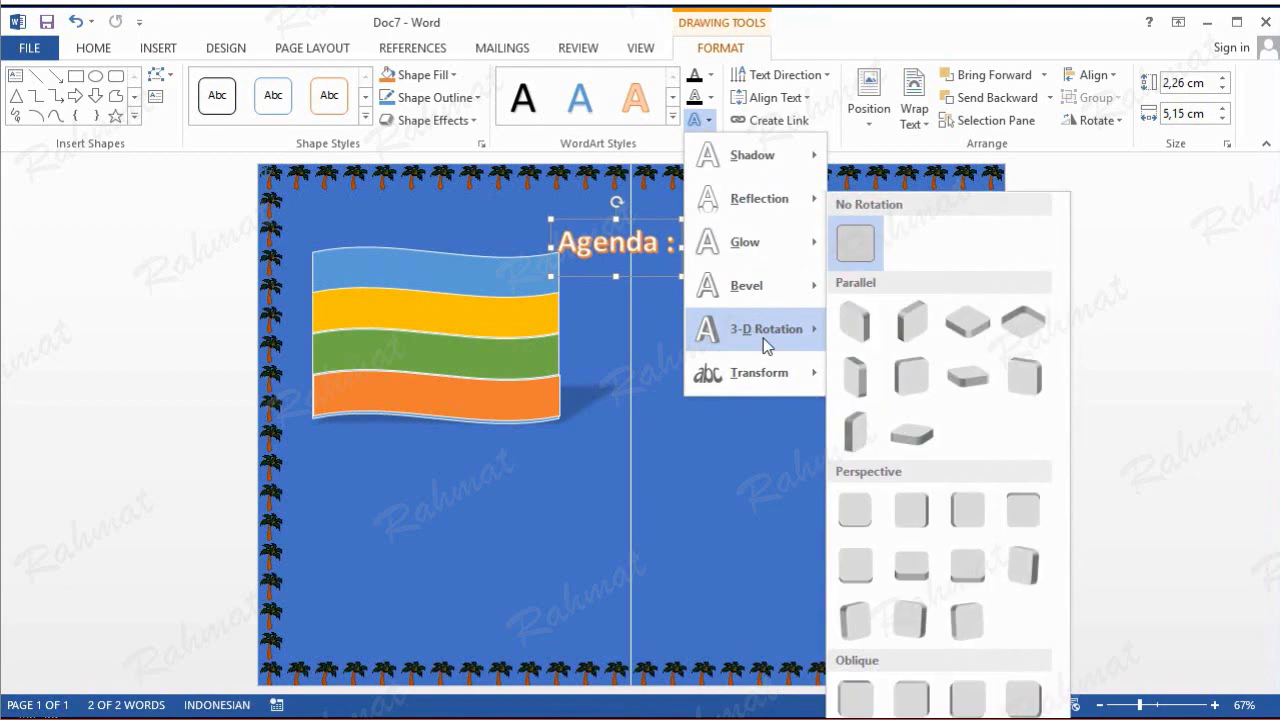
mouse_move(757, 373)
left_click(877, 678)
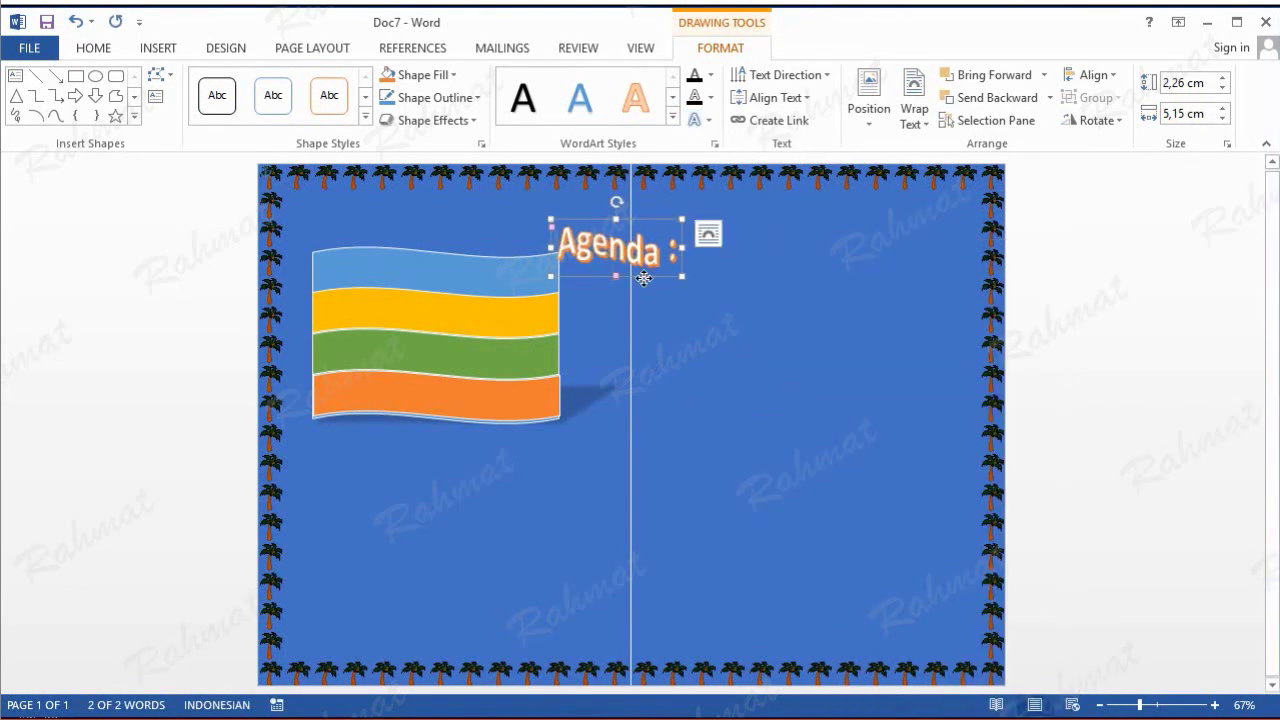
left_click_drag(644, 278, 416, 256)
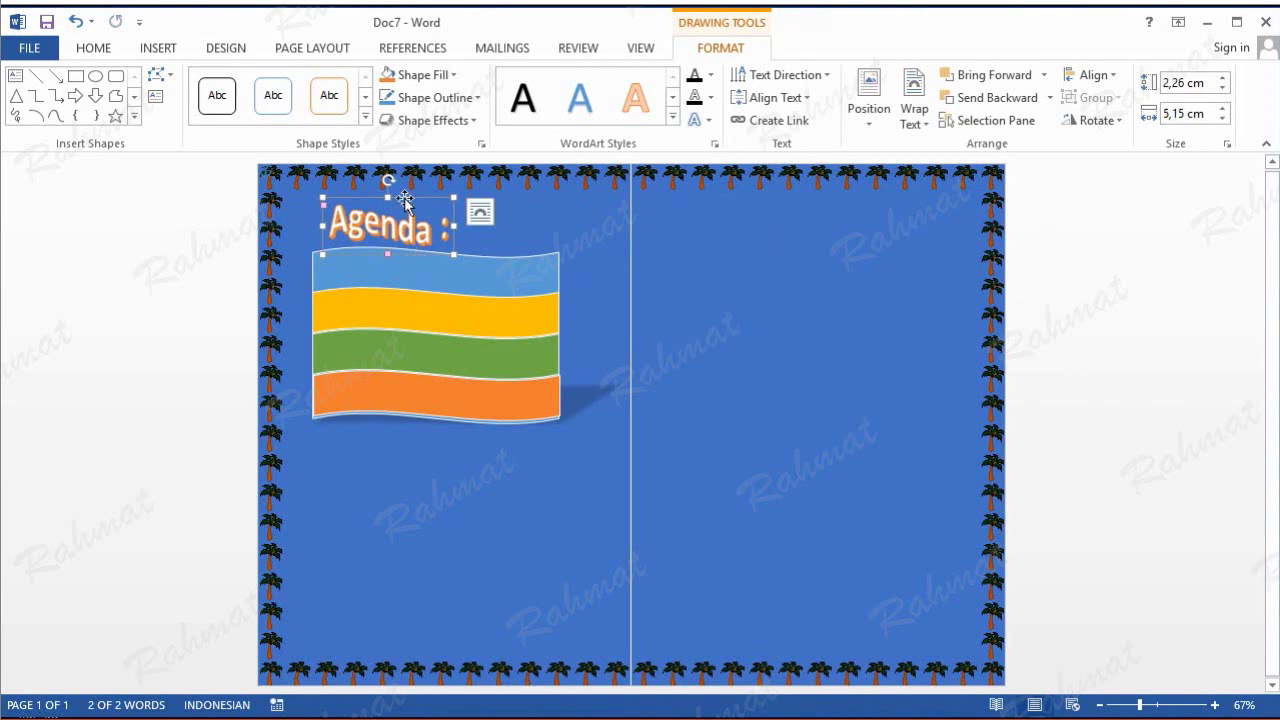
left_click_drag(326, 210, 330, 208)
left_click_drag(426, 200, 442, 200)
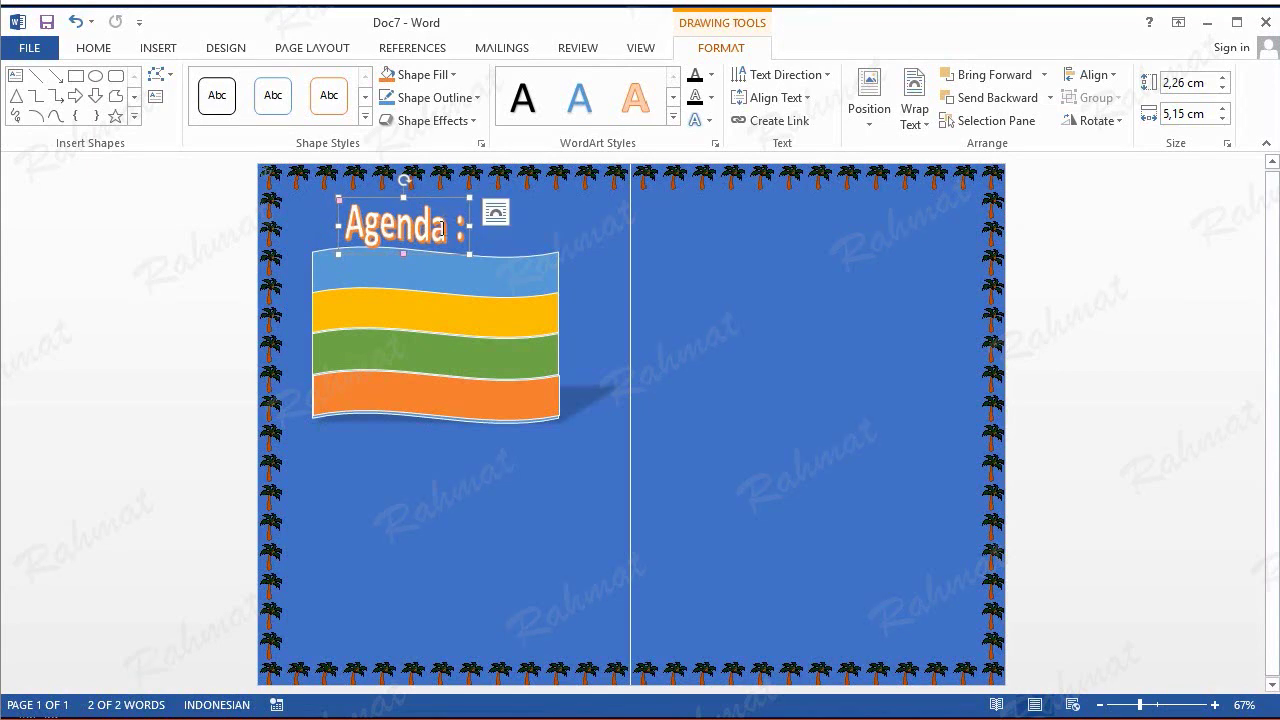
left_click(446, 228)
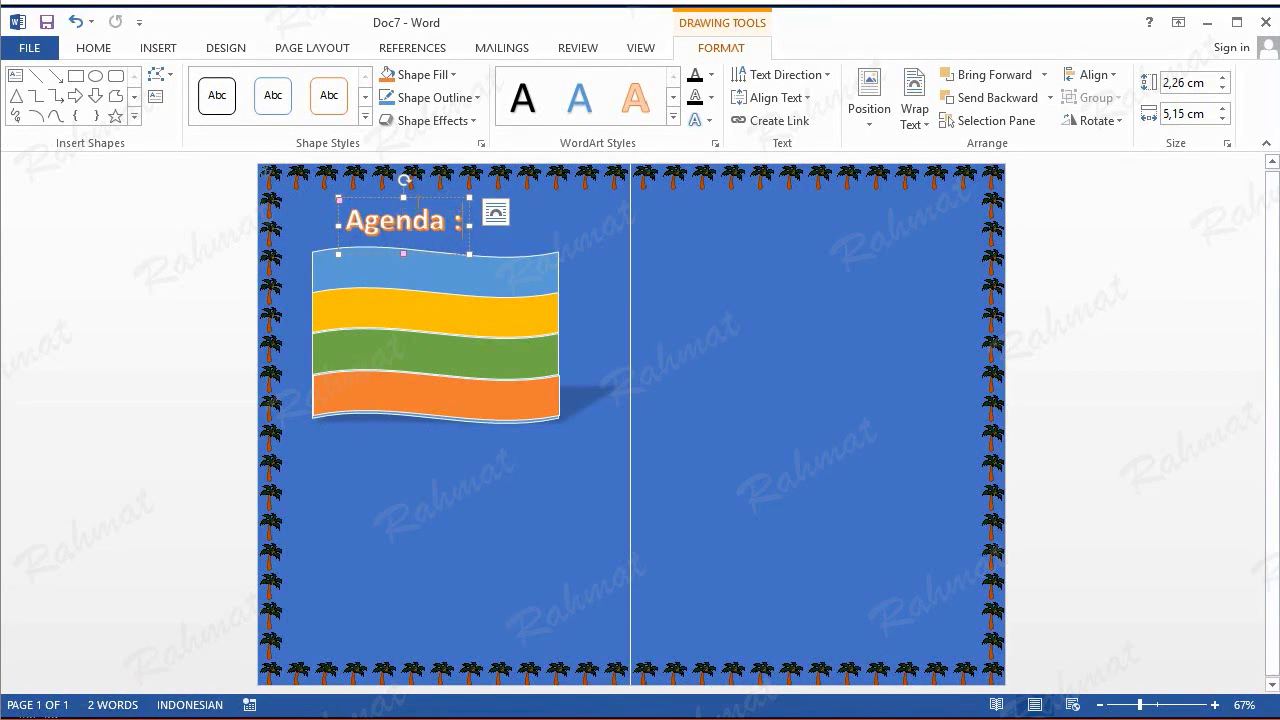
key("ctrl+z")
Step: Shrink the Agenda heading to 1,39 cm high and align it with the flag's left edge
mouse_move(403, 197)
left_mouse_down()
mouse_move(403, 219)
mouse_move(422, 215)
left_mouse_up()
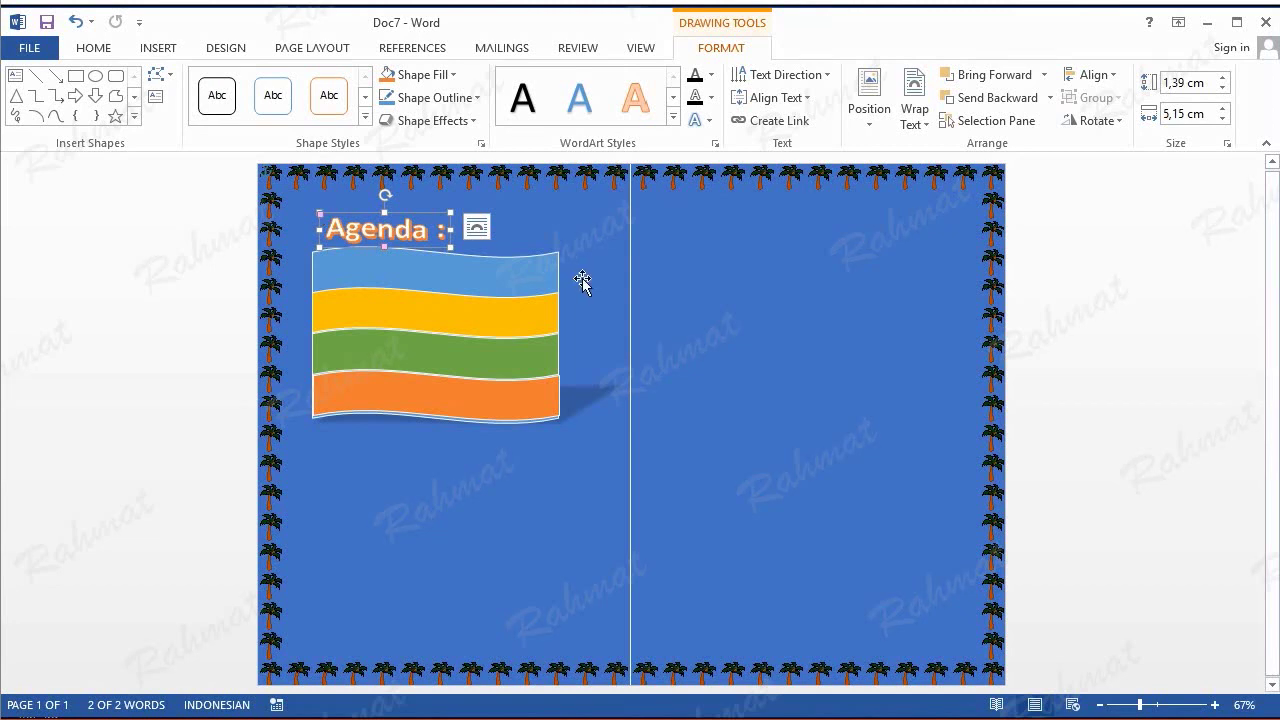
left_click(714, 277)
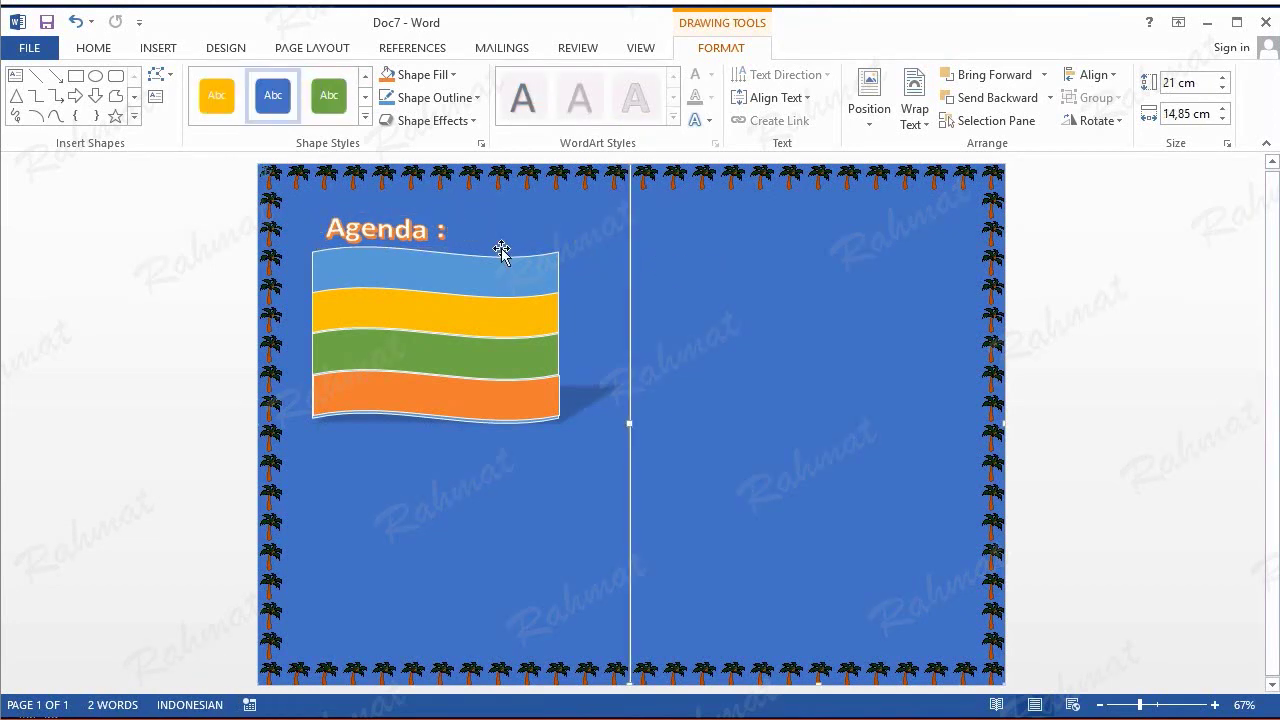
left_click(398, 236)
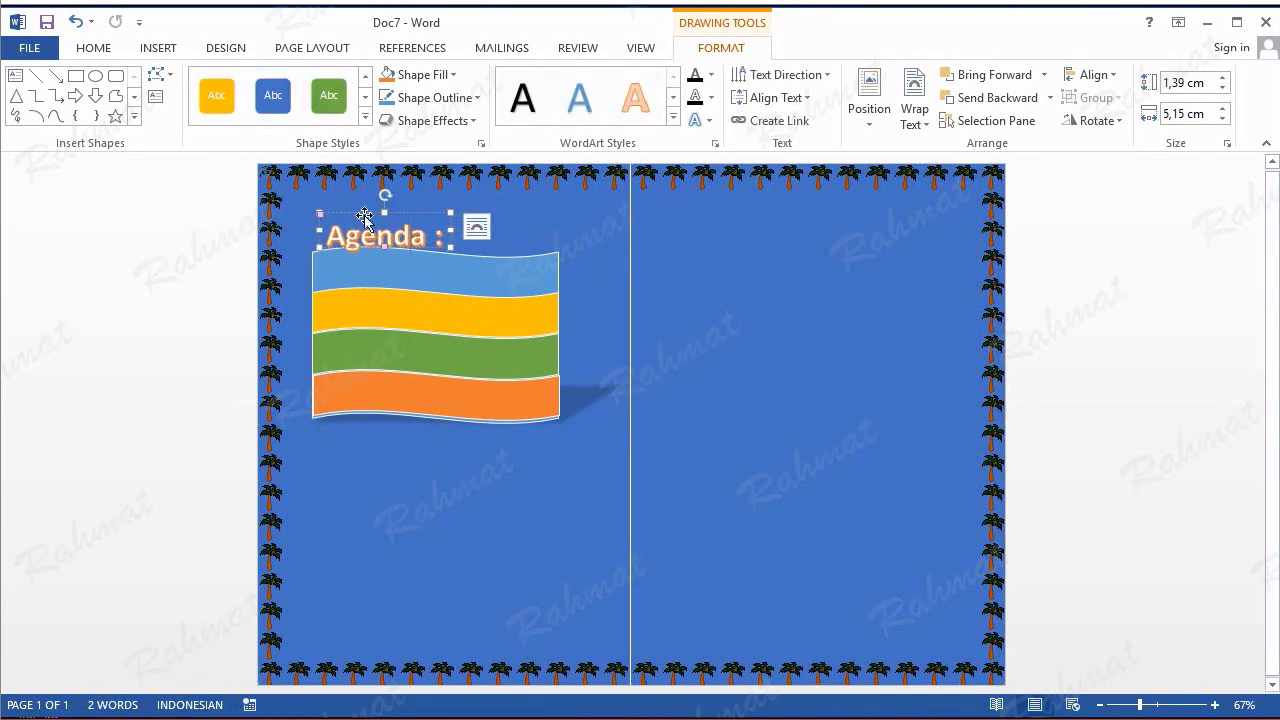
left_click(364, 217)
left_click_drag(320, 217, 338, 222)
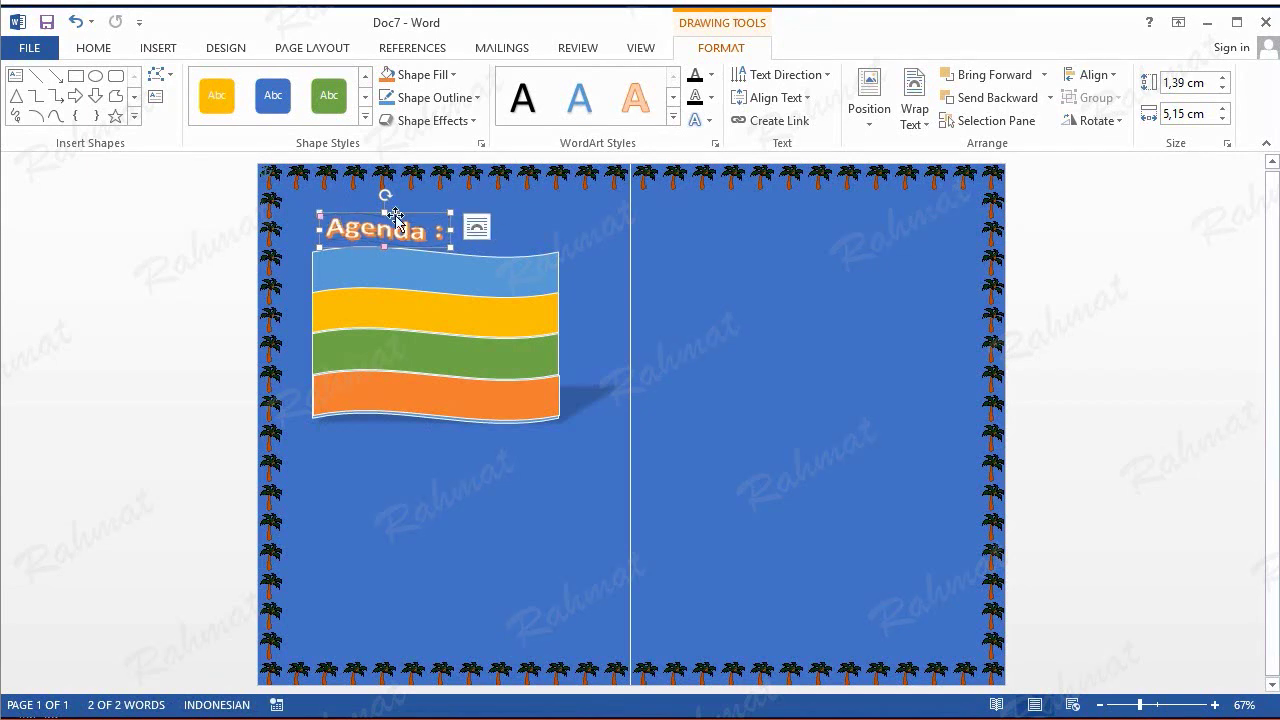
key("Left")
key("Left")
key("Left")
key("Left")
key("Left")
key("Left")
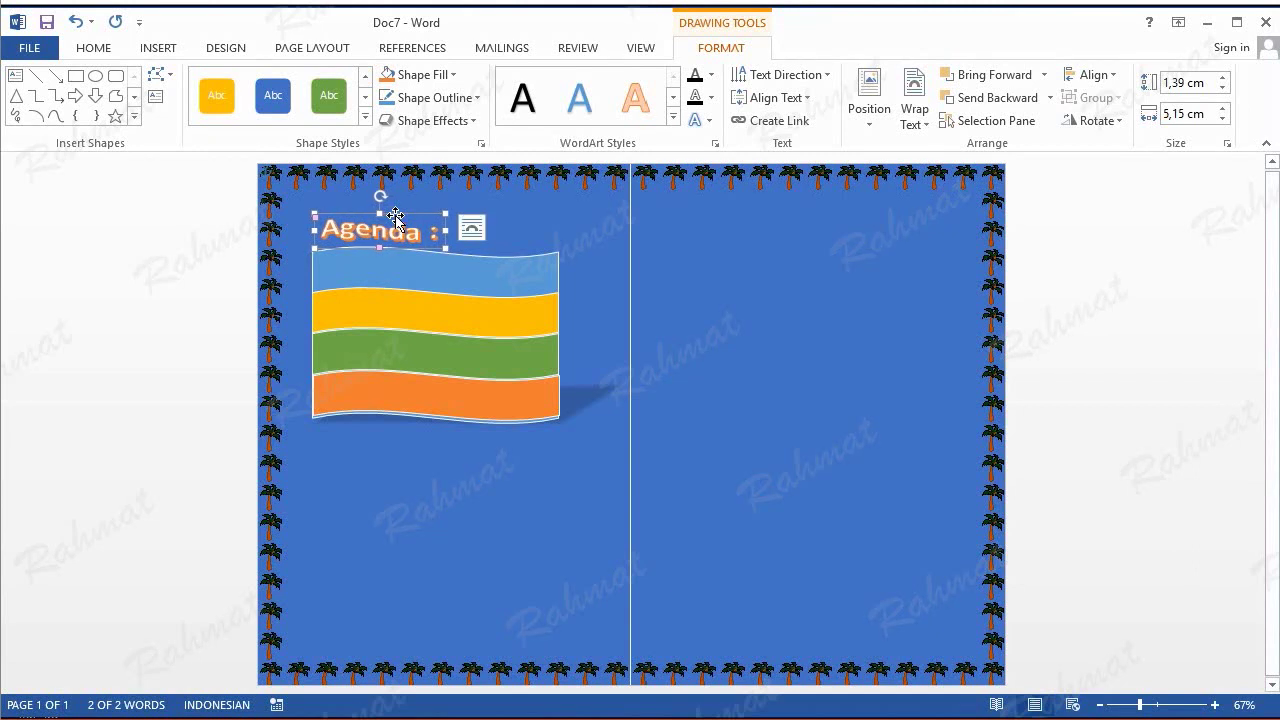
left_click(783, 303)
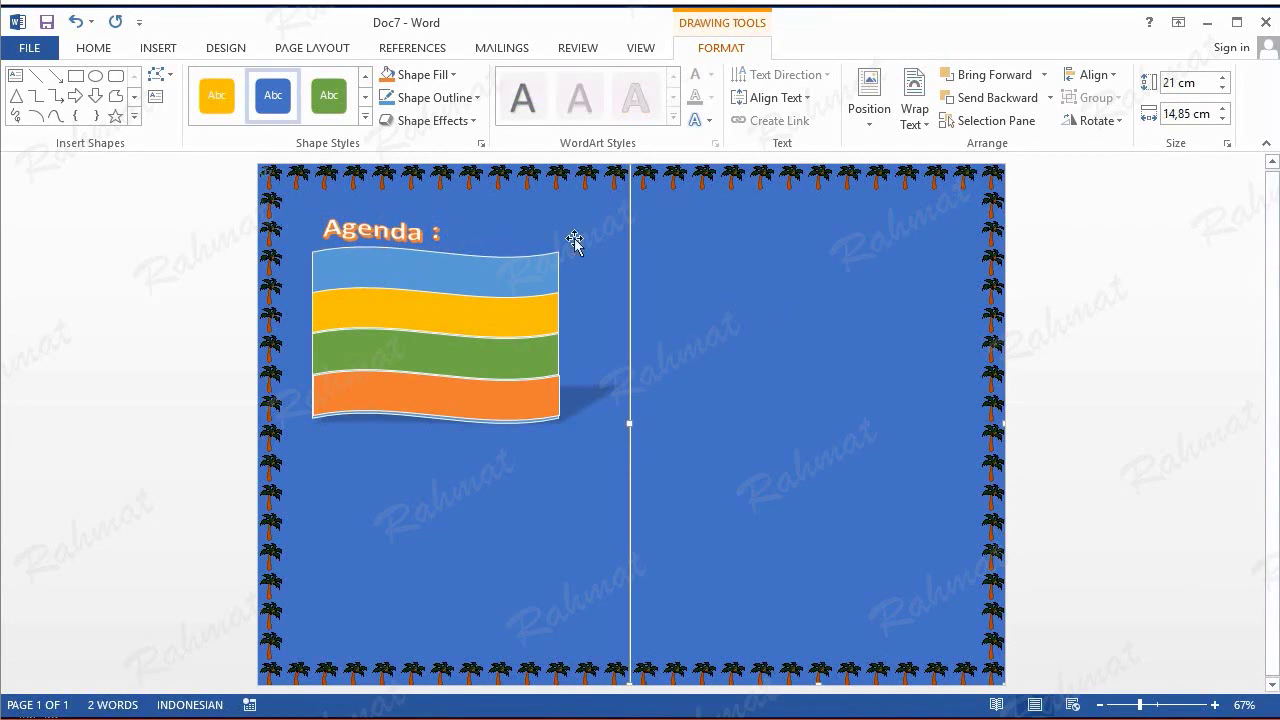
key("Right")
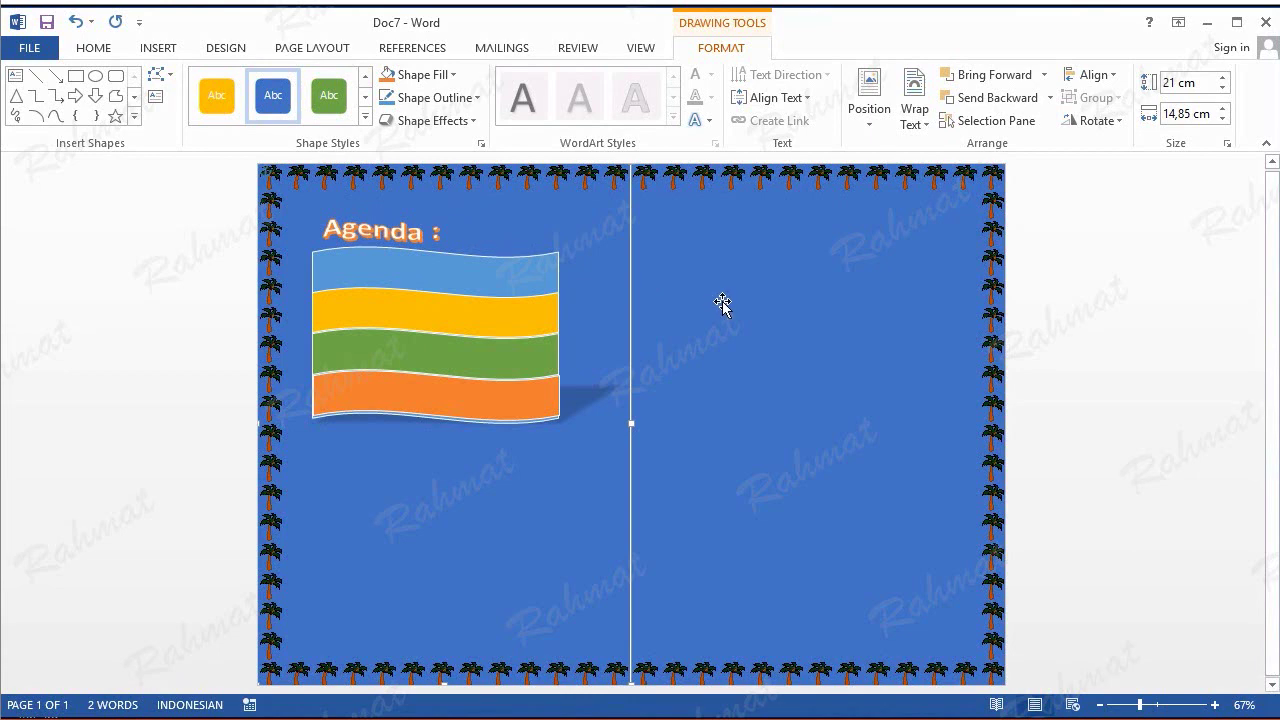
Step: Draw a text box over the flag listing Kuta Beach, Pandawa Beach, Pura tanah Lot, Jimbaran beach
left_click(155, 50)
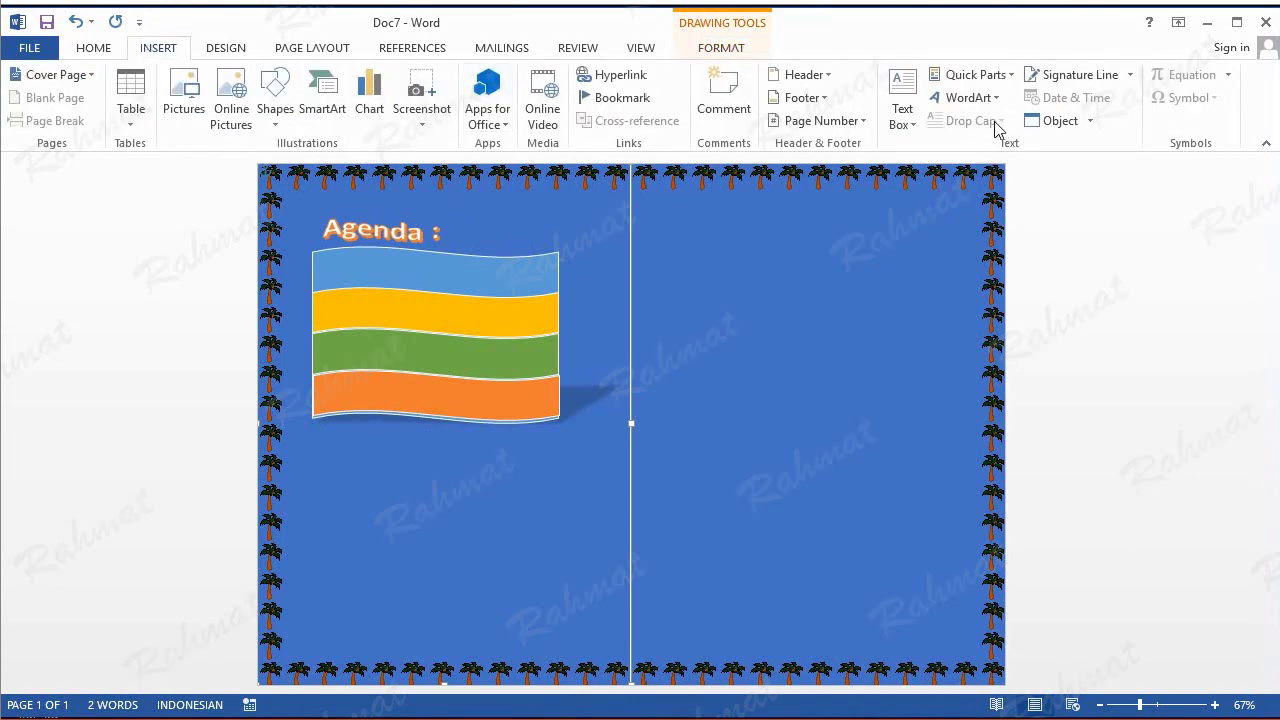
left_click(913, 124)
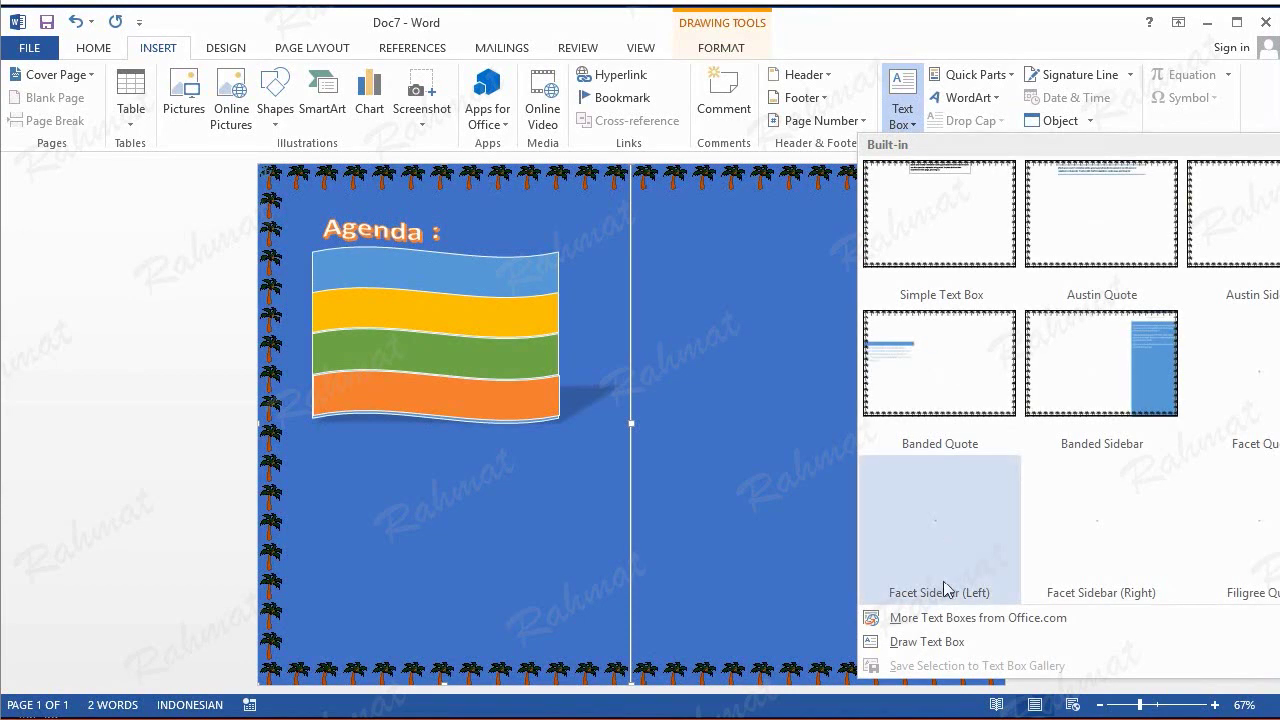
left_click(927, 642)
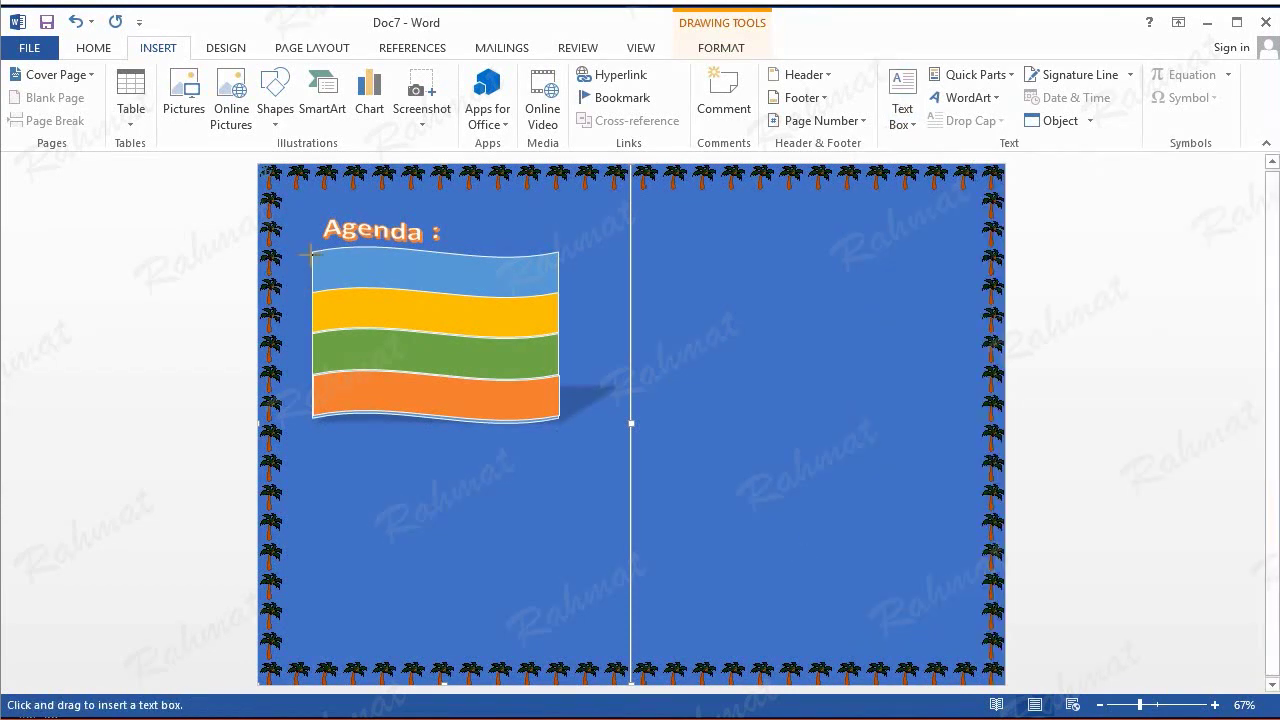
left_click_drag(312, 254, 548, 428)
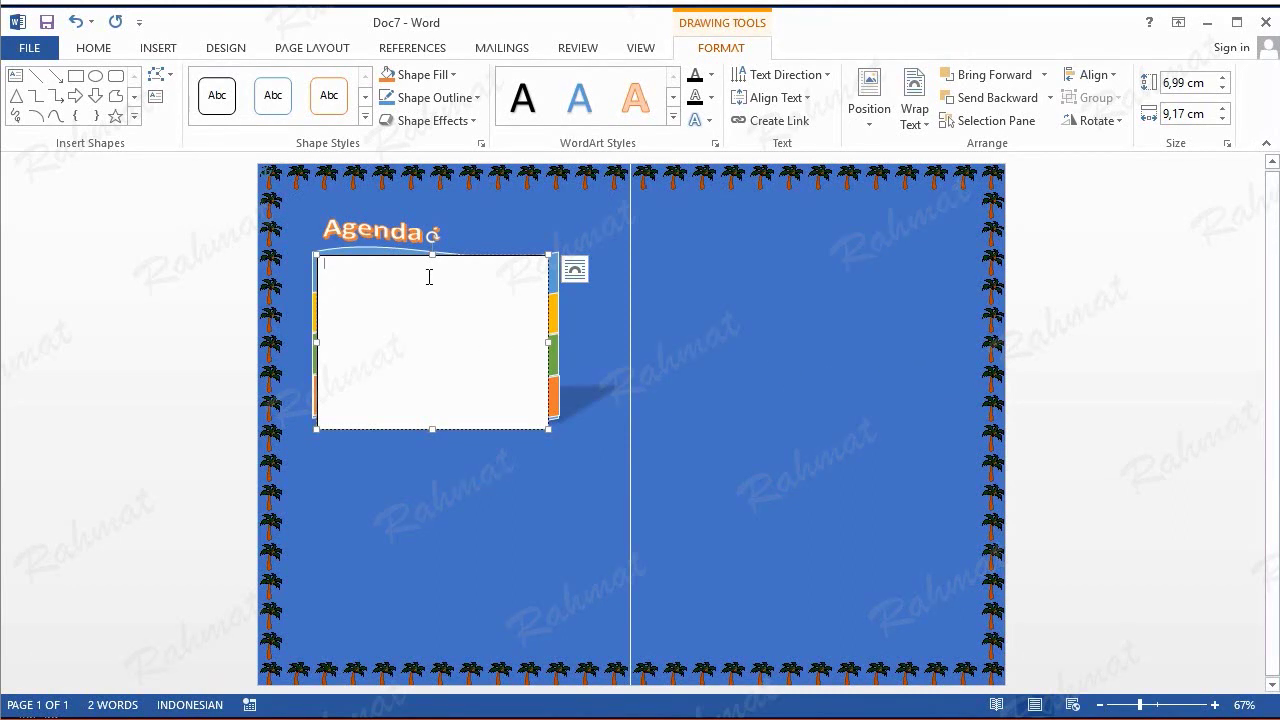
type("Kuta Beach")
type("Pura tanah Lot")
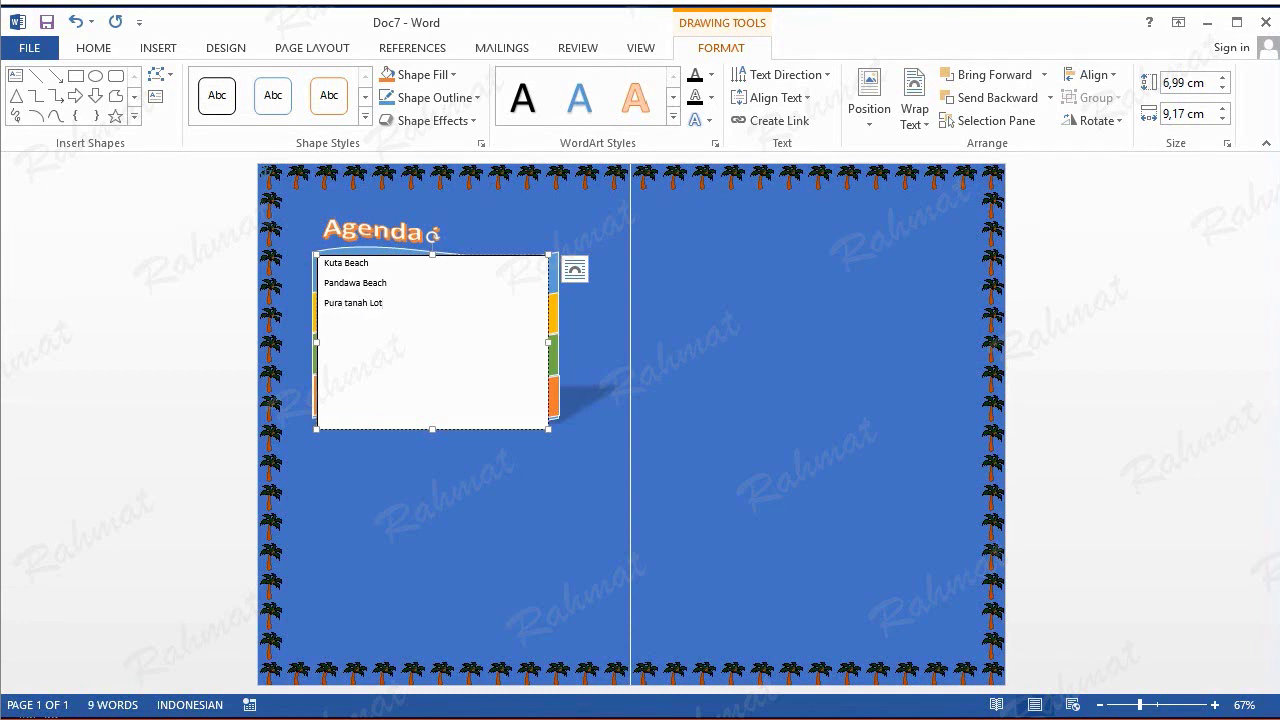
type("imbaran beach")
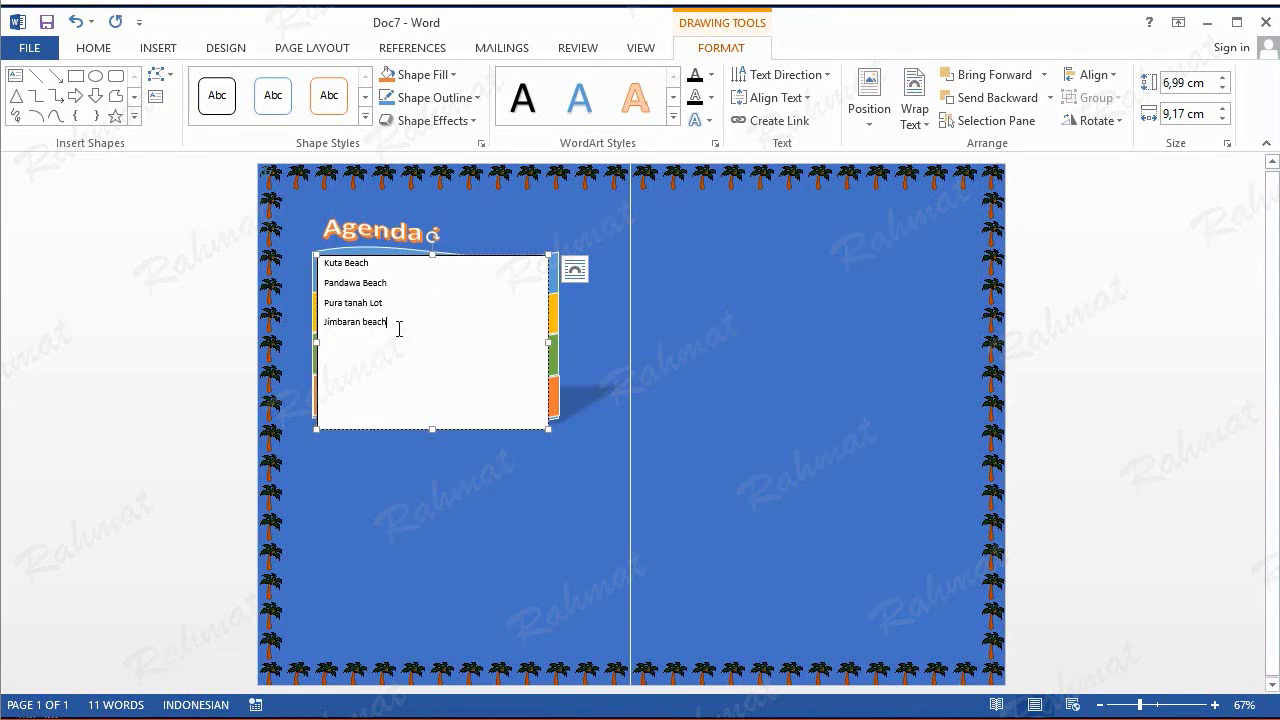
left_click_drag(388, 424, 324, 258)
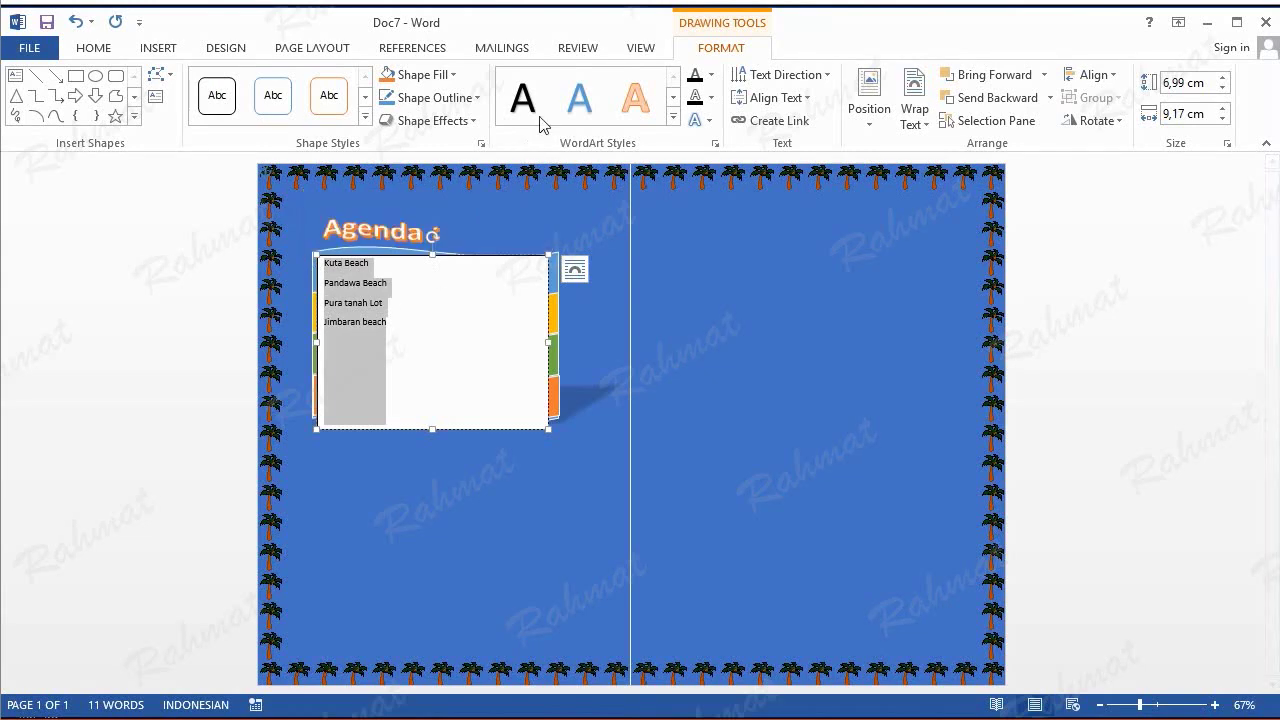
Step: Set the beach list text to 24 pt
left_click(94, 47)
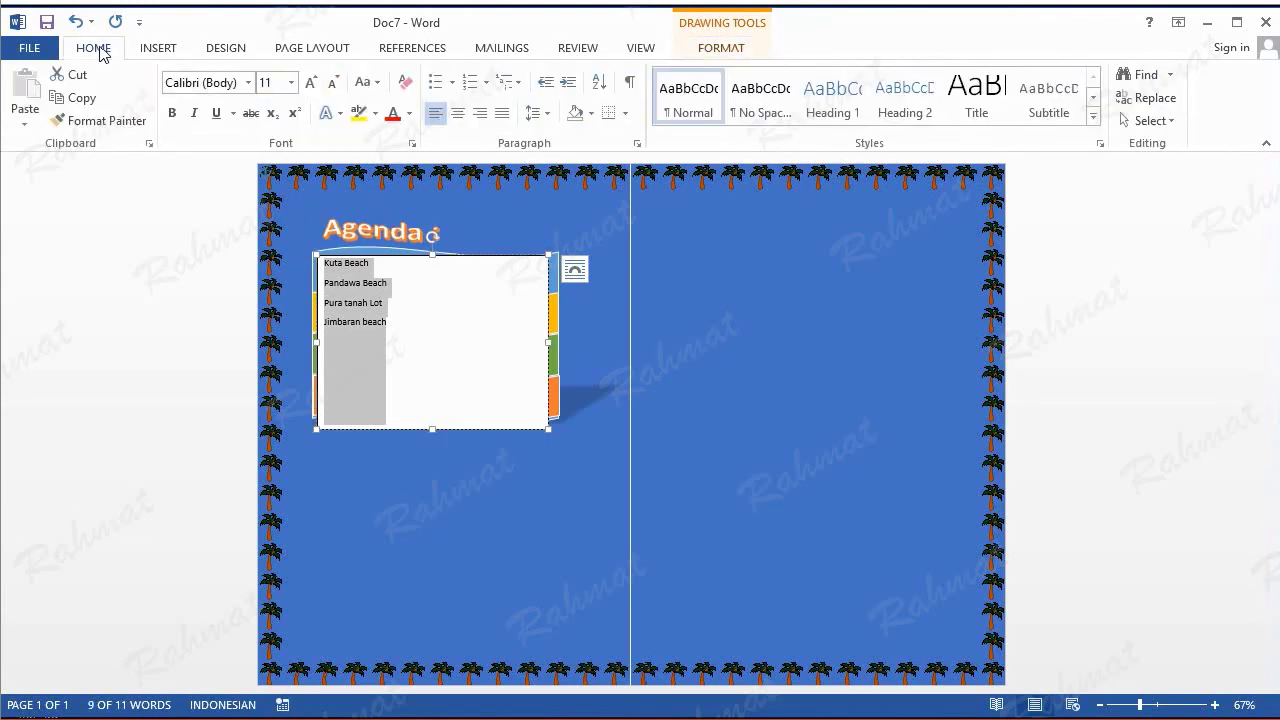
left_click(291, 82)
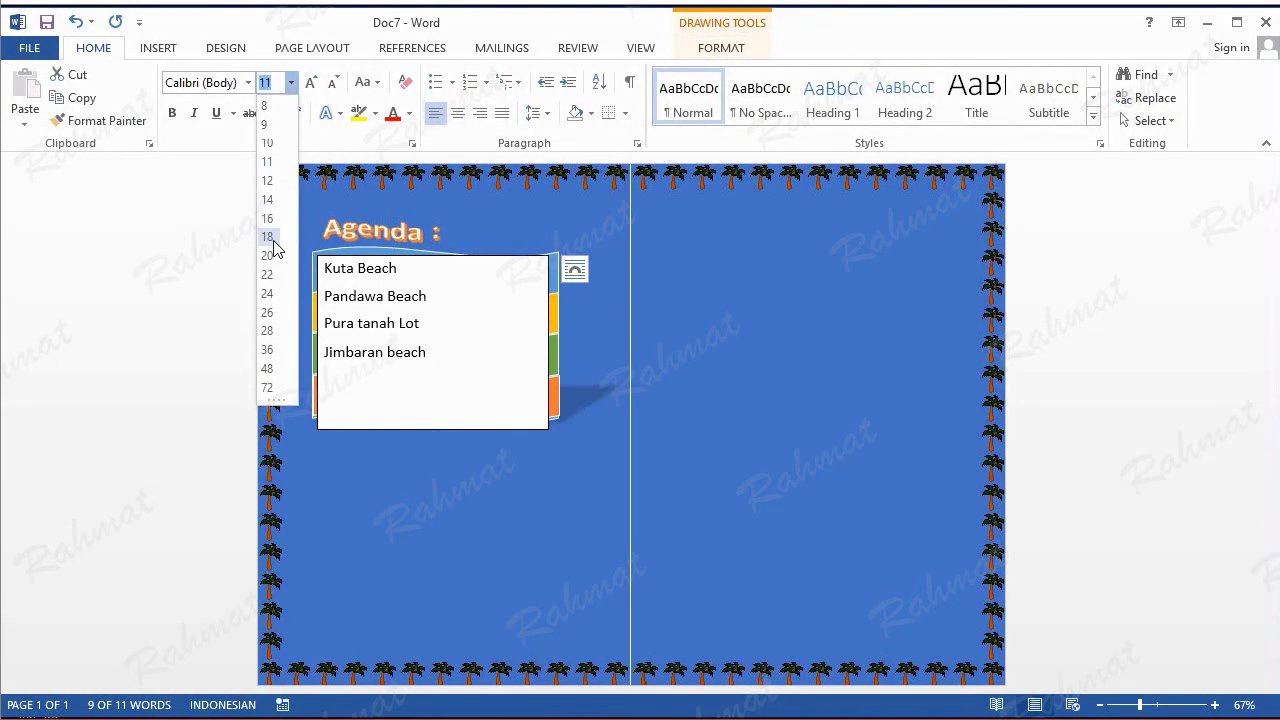
left_click(268, 293)
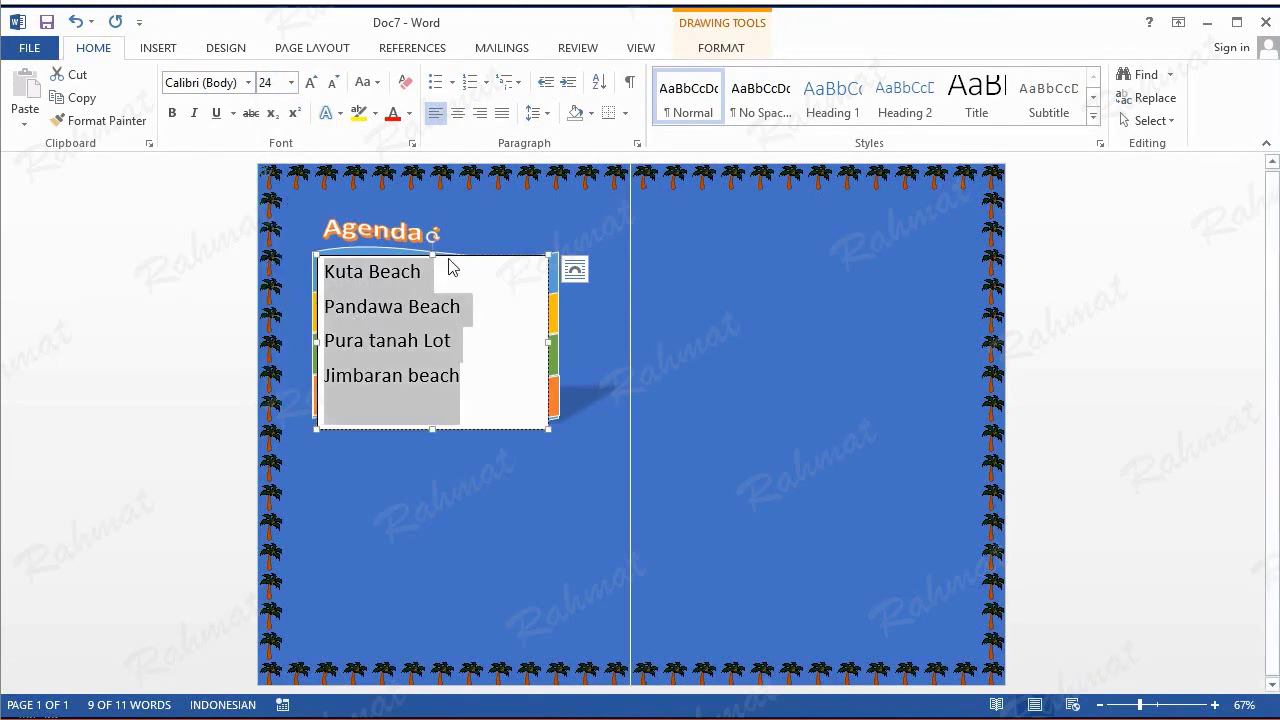
Step: Give the text box no fill and no outline so the flag stripes show through
left_click(724, 50)
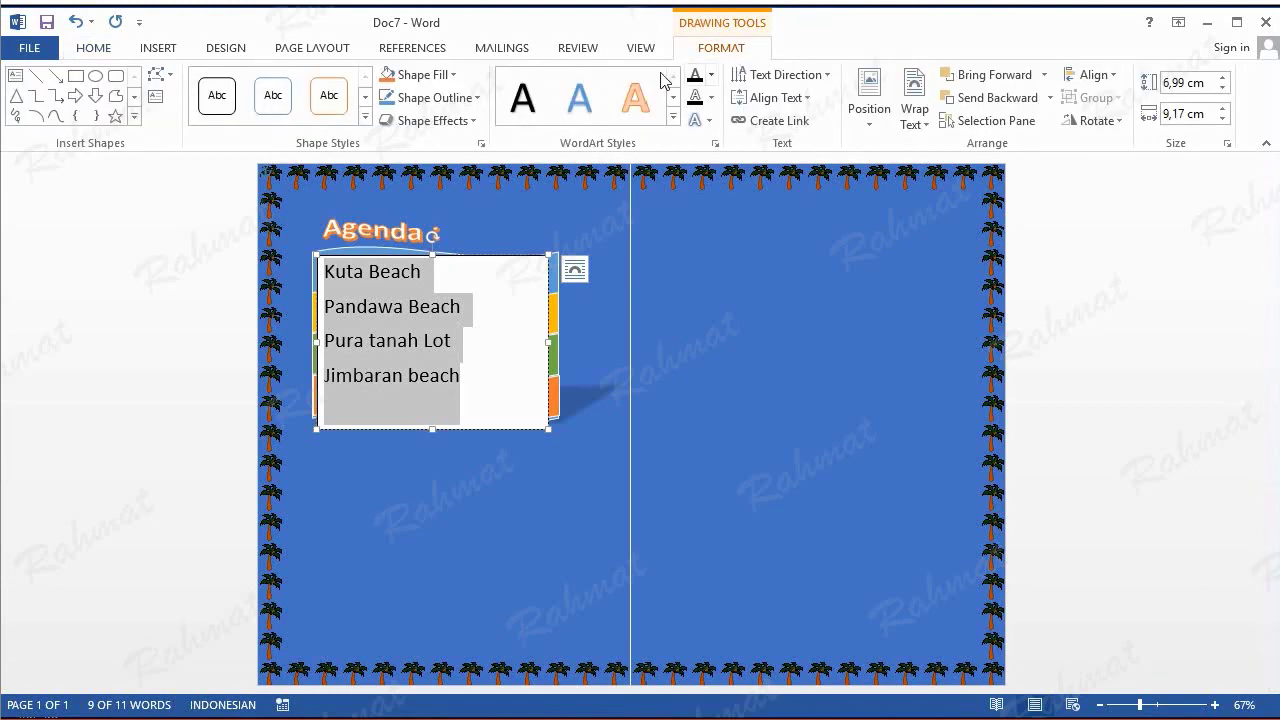
left_click(423, 75)
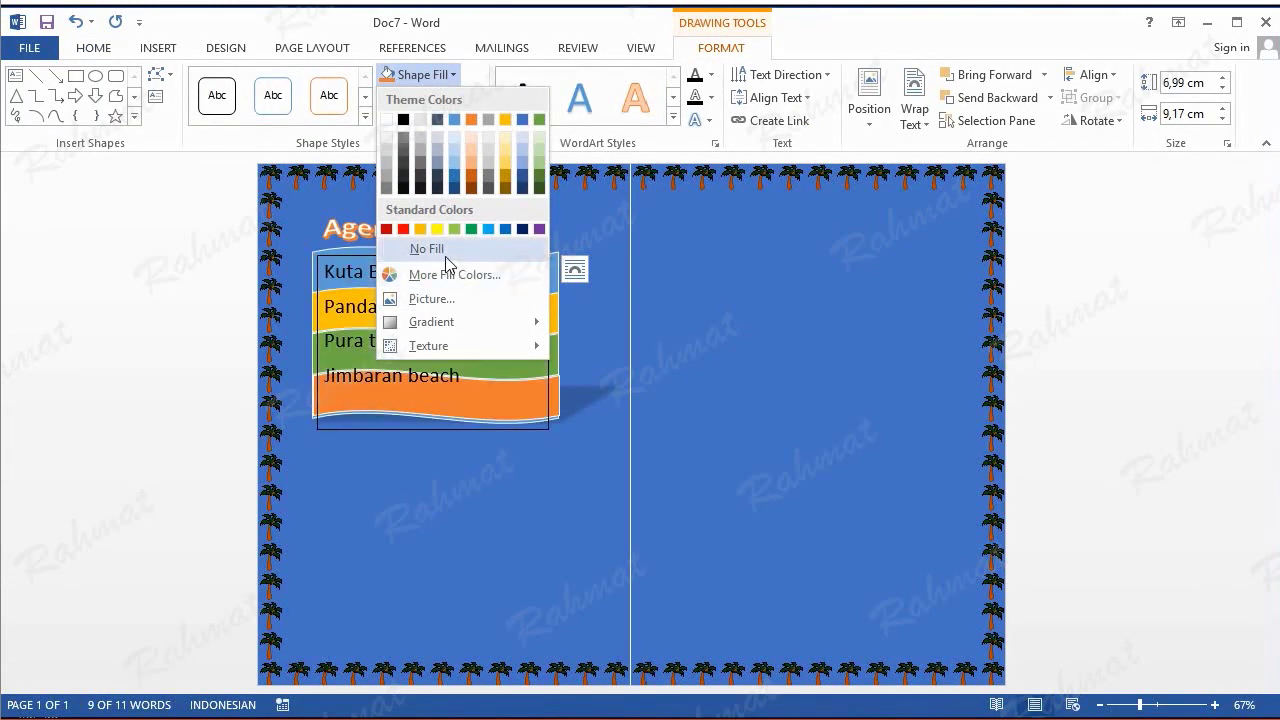
left_click(445, 250)
left_click(437, 97)
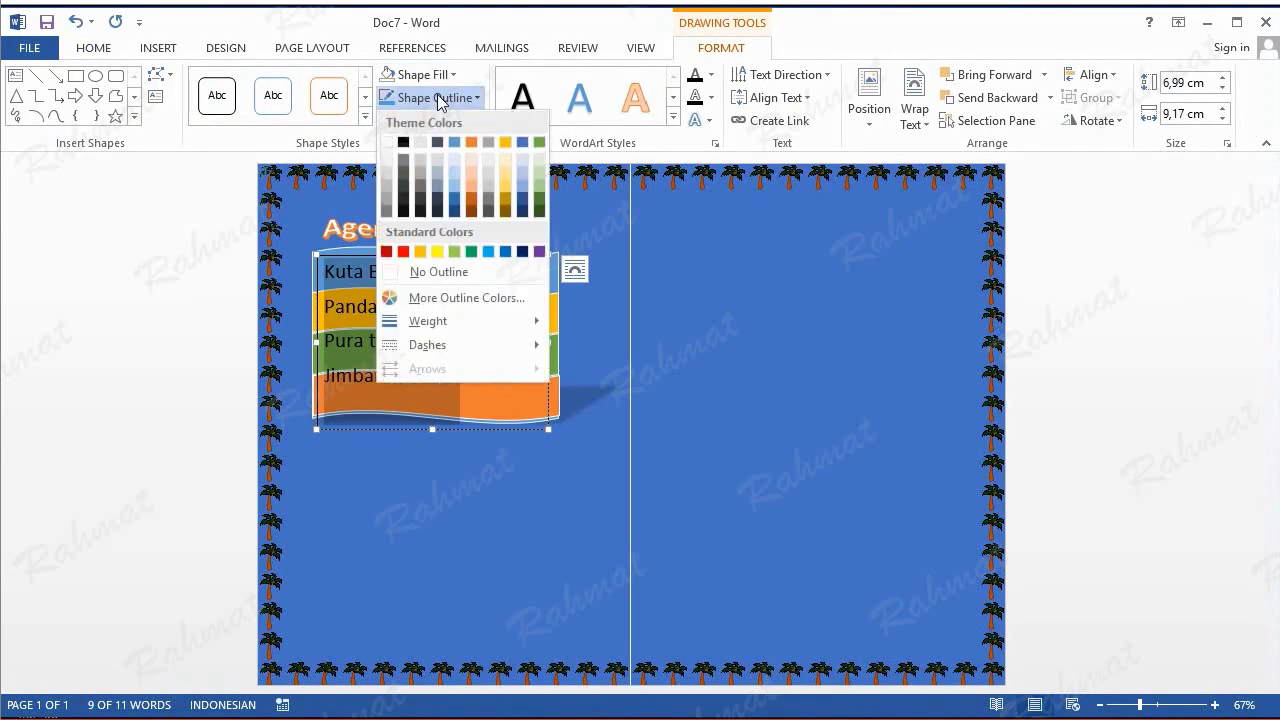
left_click(440, 271)
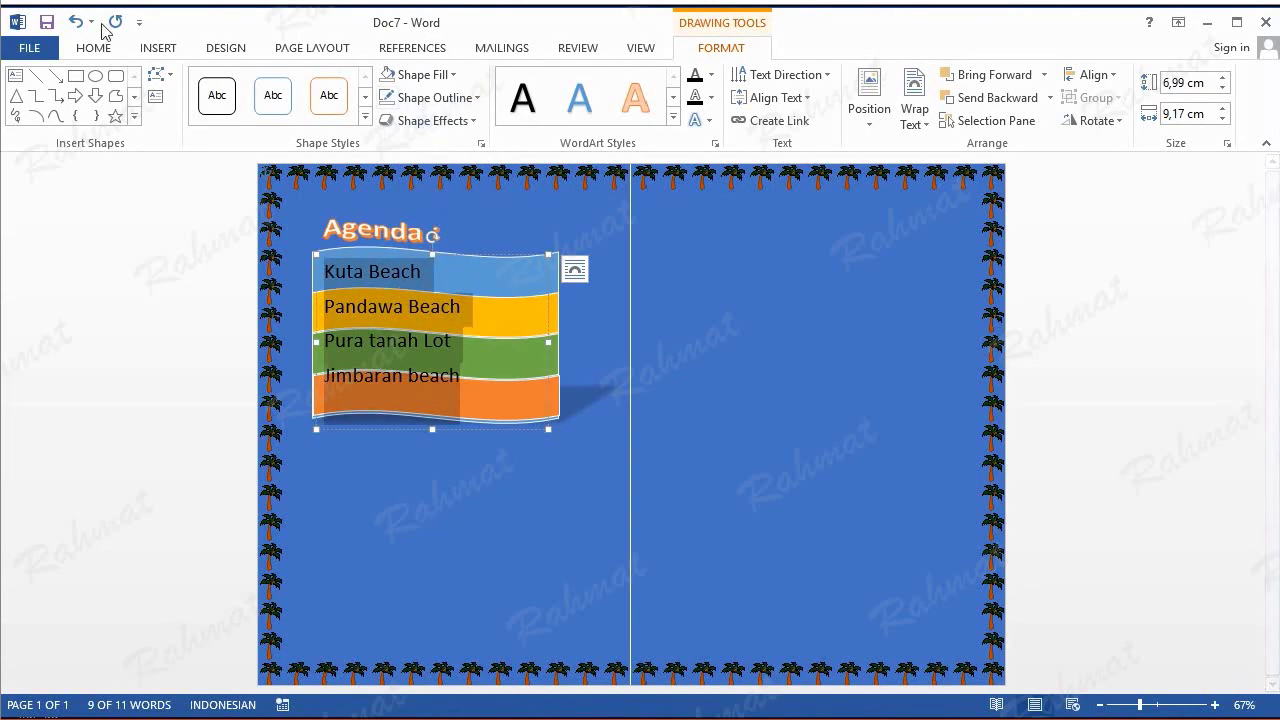
Step: Give the four beach list lines, including the Jimbaran line, checkmark bullets
left_click(85, 50)
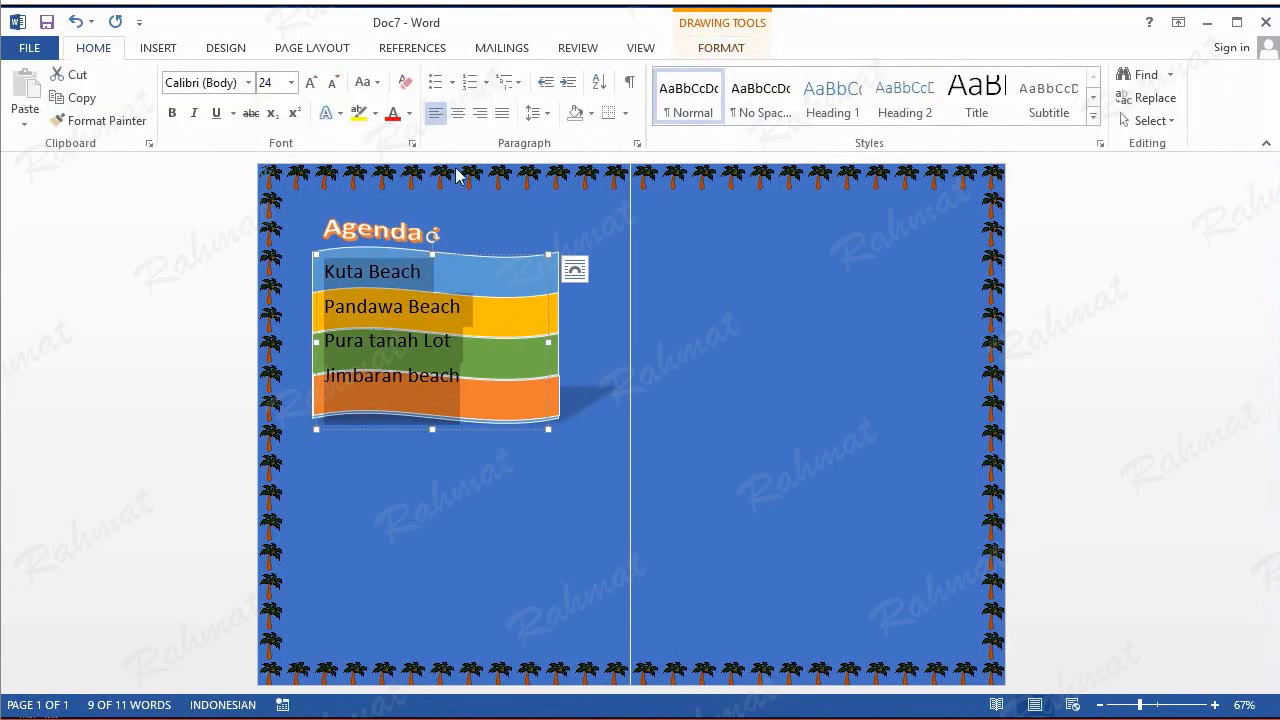
left_click(437, 83)
left_click(453, 84)
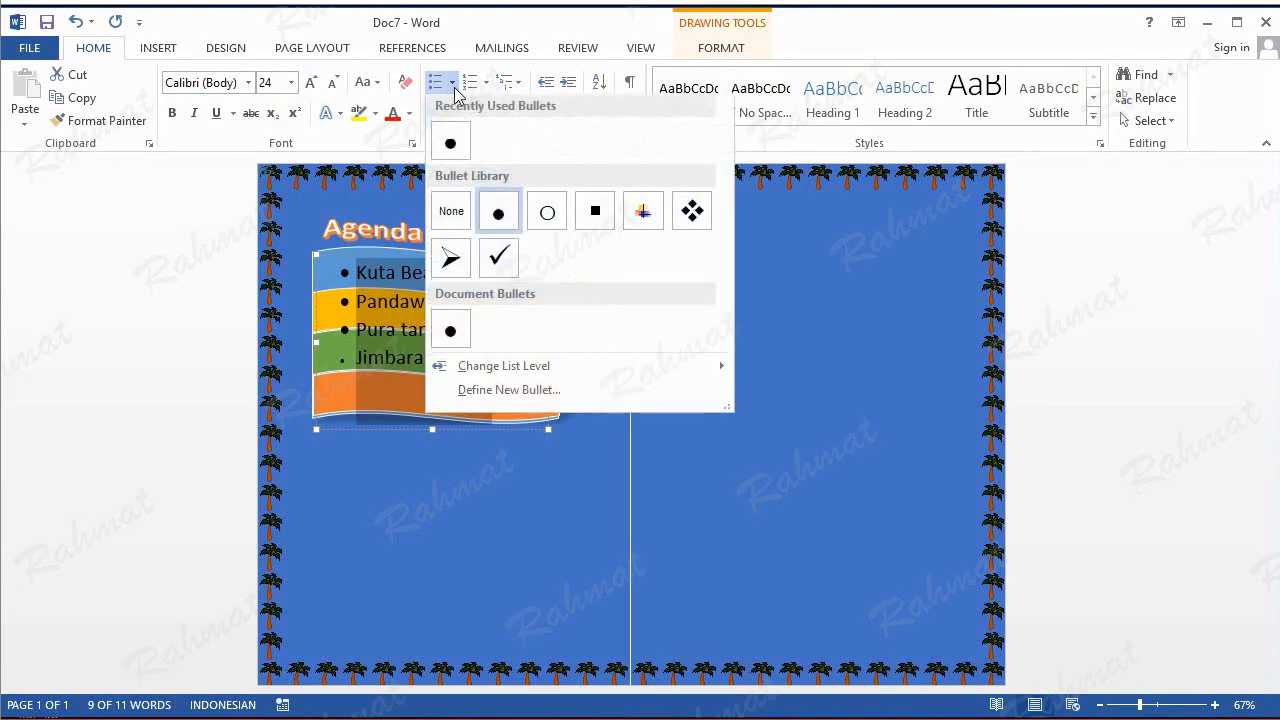
left_click(498, 258)
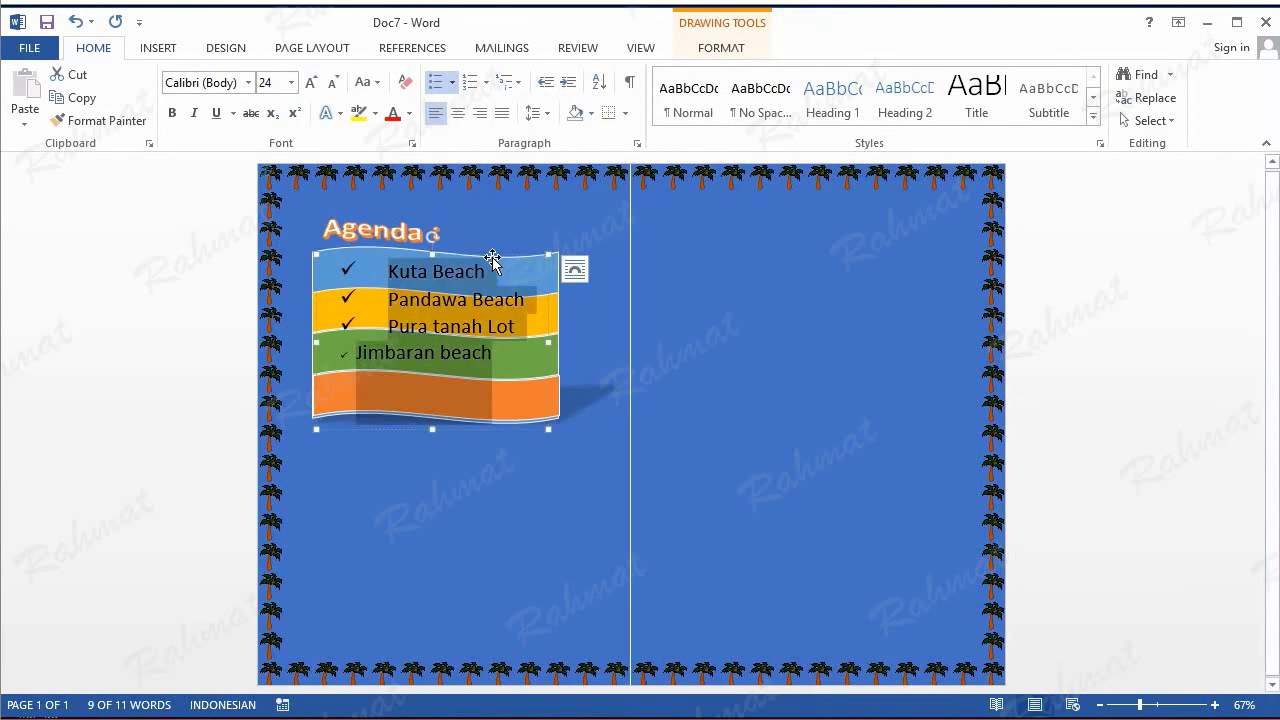
left_click(466, 354)
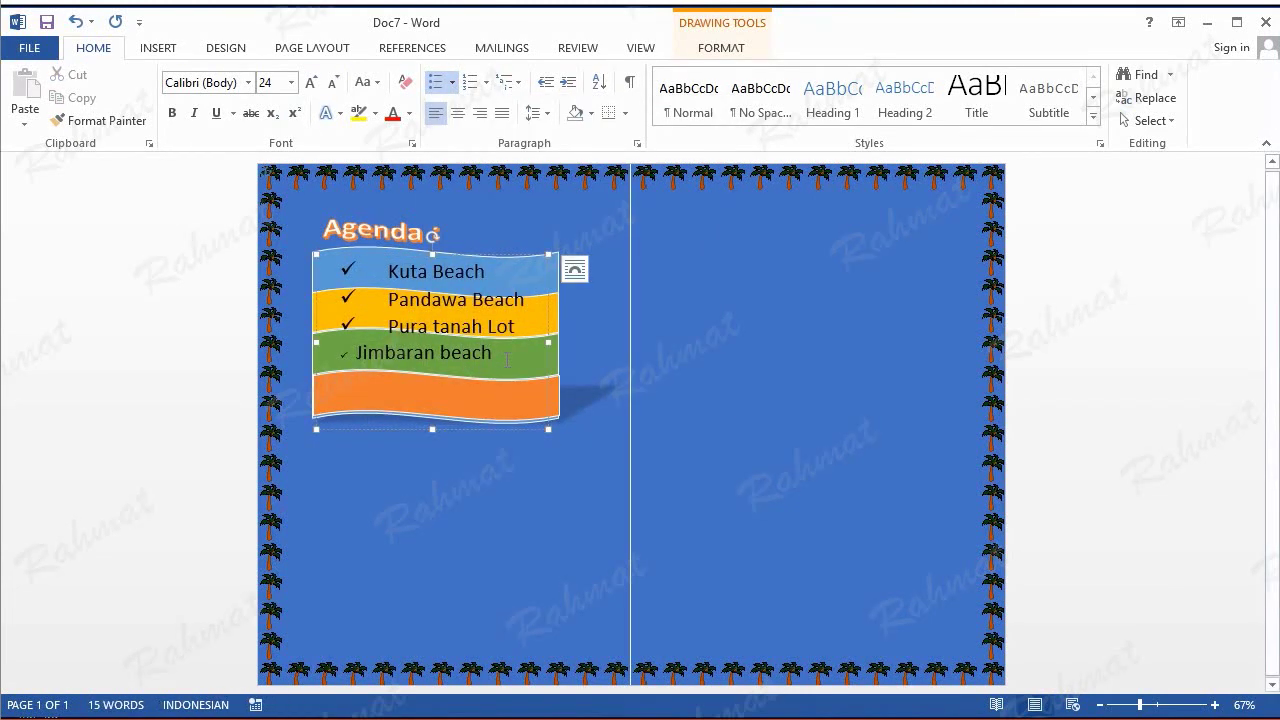
left_click_drag(505, 400, 356, 352)
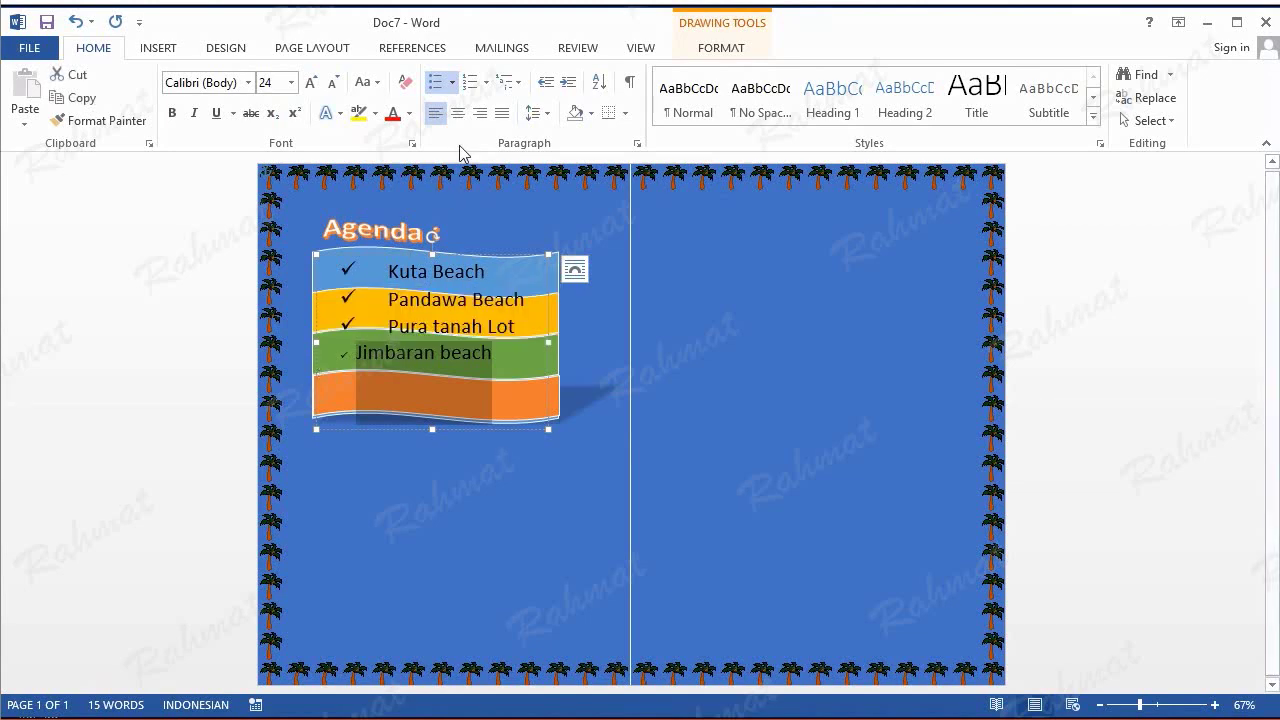
left_click(452, 82)
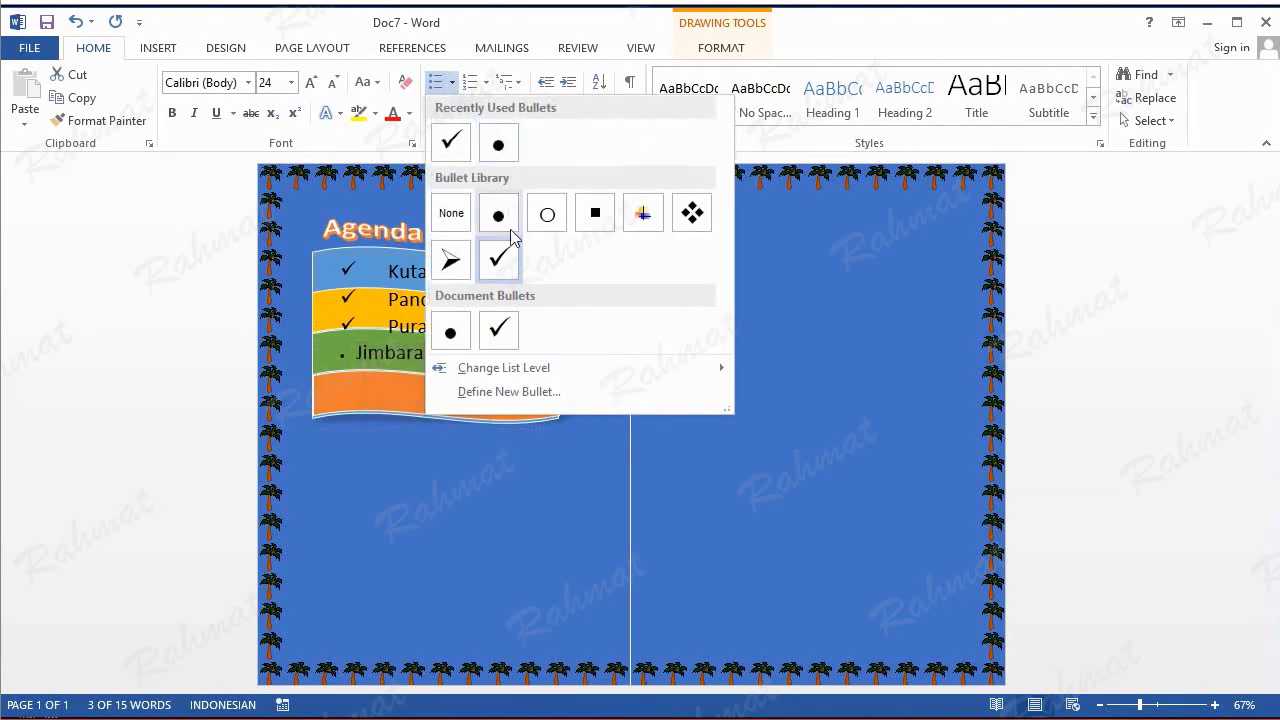
left_click(499, 258)
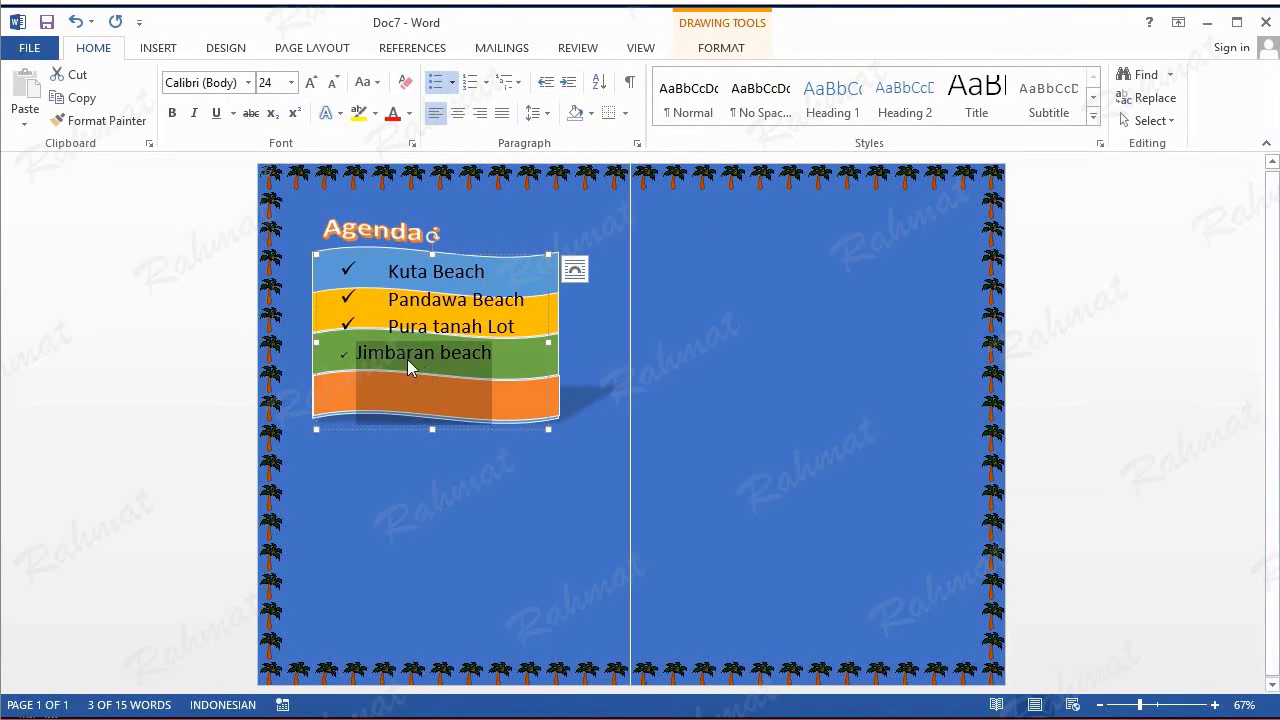
Step: Correct the last entry to read 'Jimbaran Beach' and select all four list lines
left_click(491, 357)
key("BackSpace")
key("BackSpace")
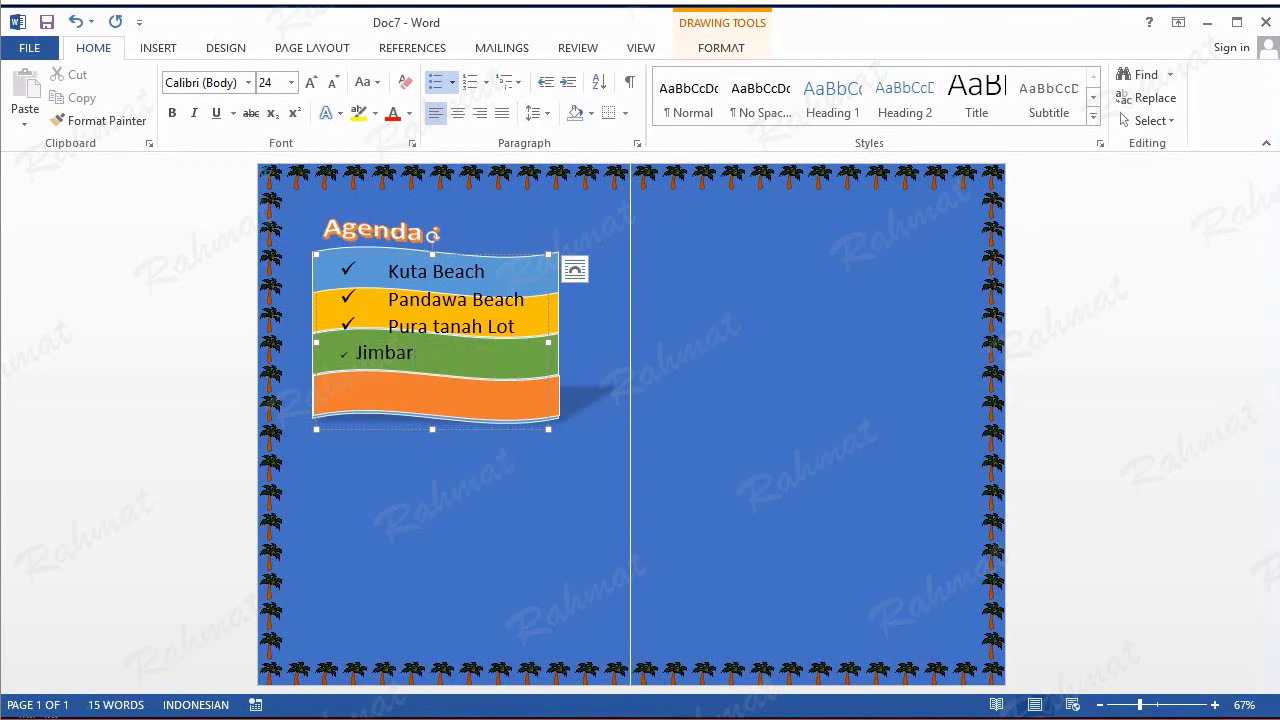
key("BackSpace")
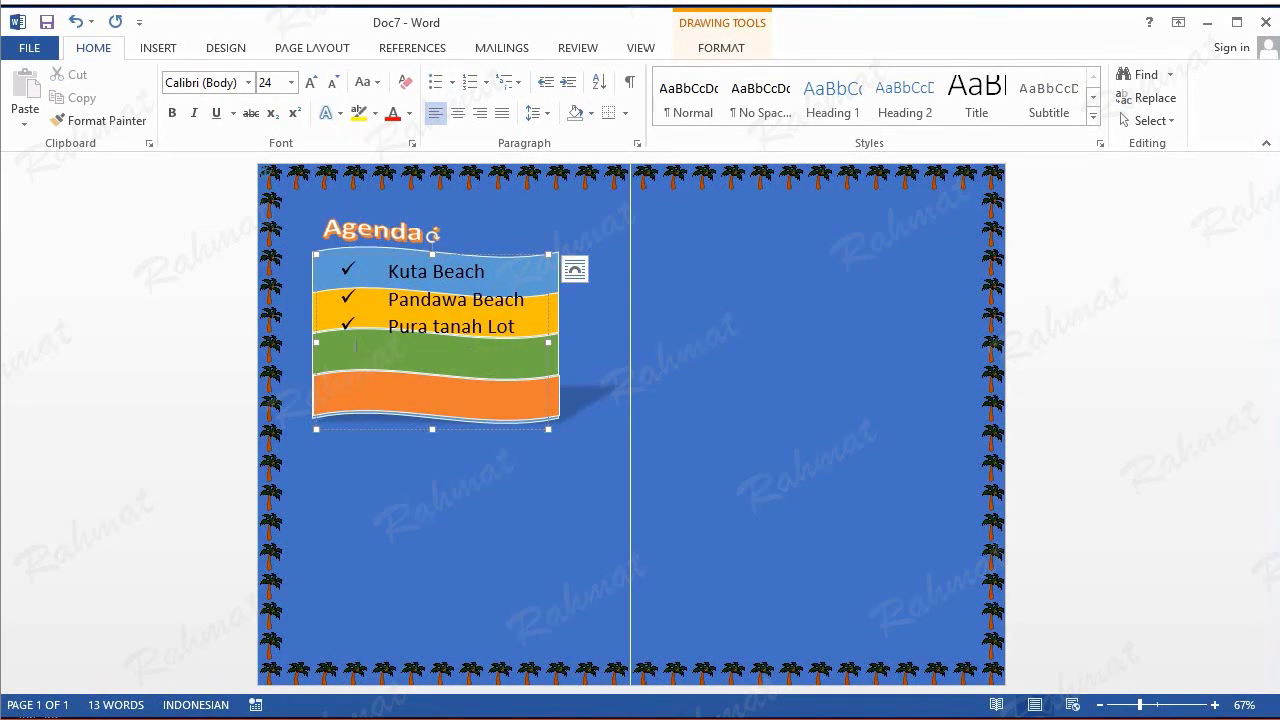
key("BackSpace")
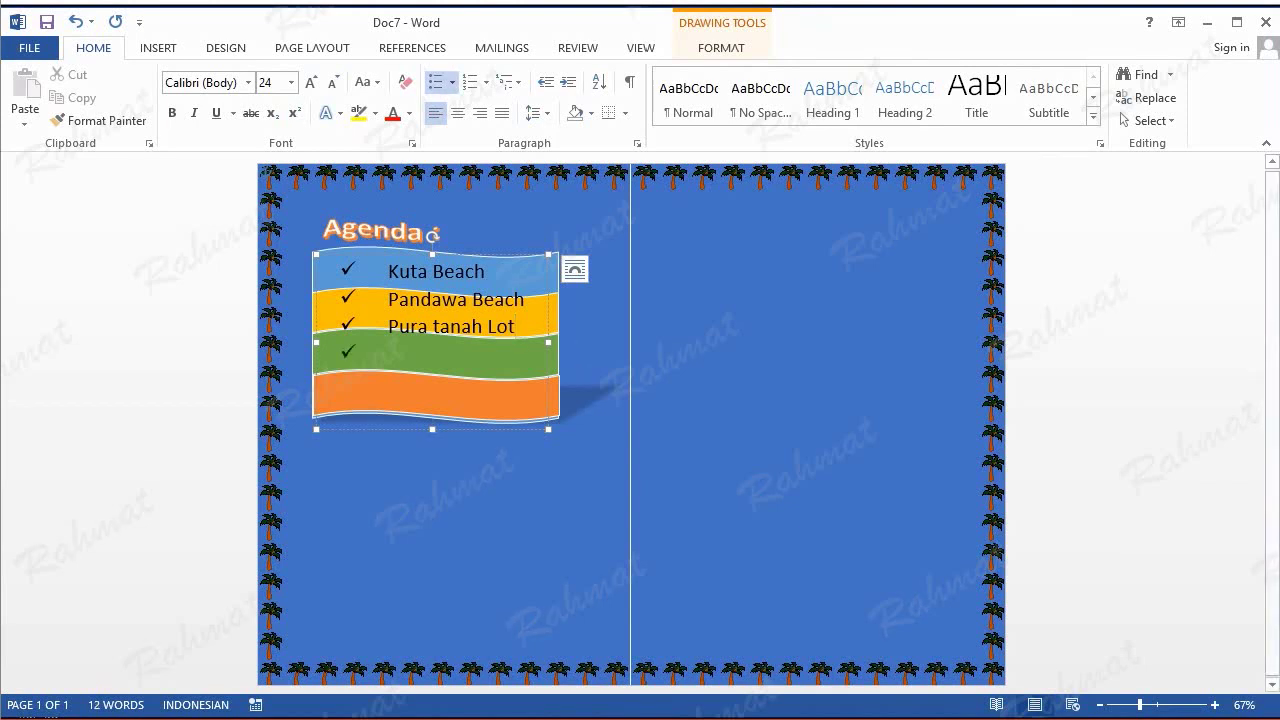
type("Jimbaran Bech")
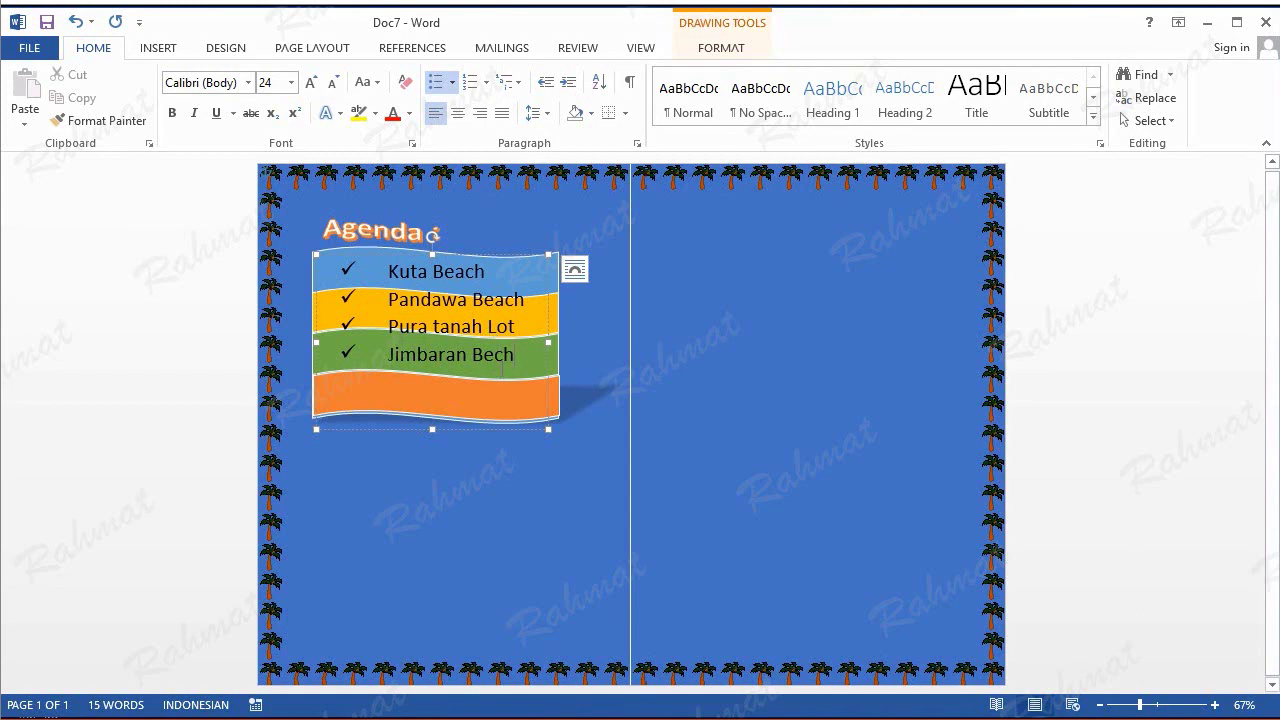
type("a")
left_click(471, 253)
left_click_drag(381, 276, 567, 369)
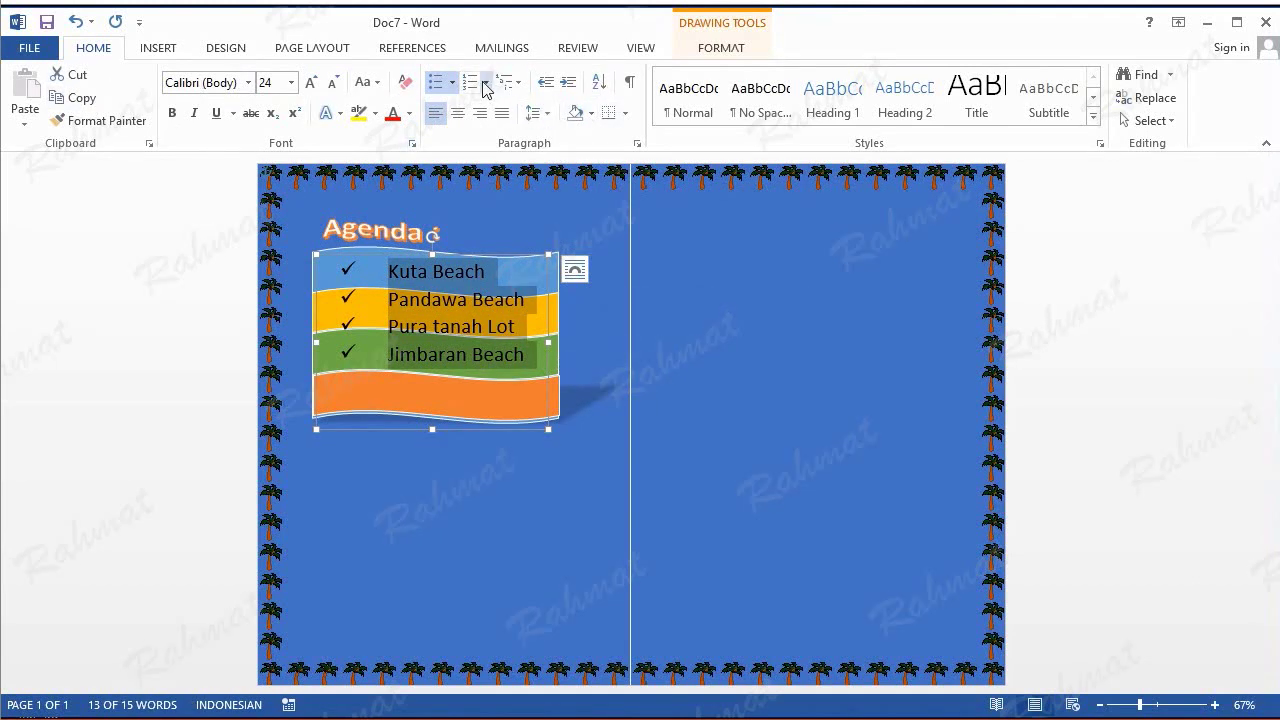
Step: Set the four list lines' line spacing to multiple 1.31 in Paragraph options
left_click(553, 115)
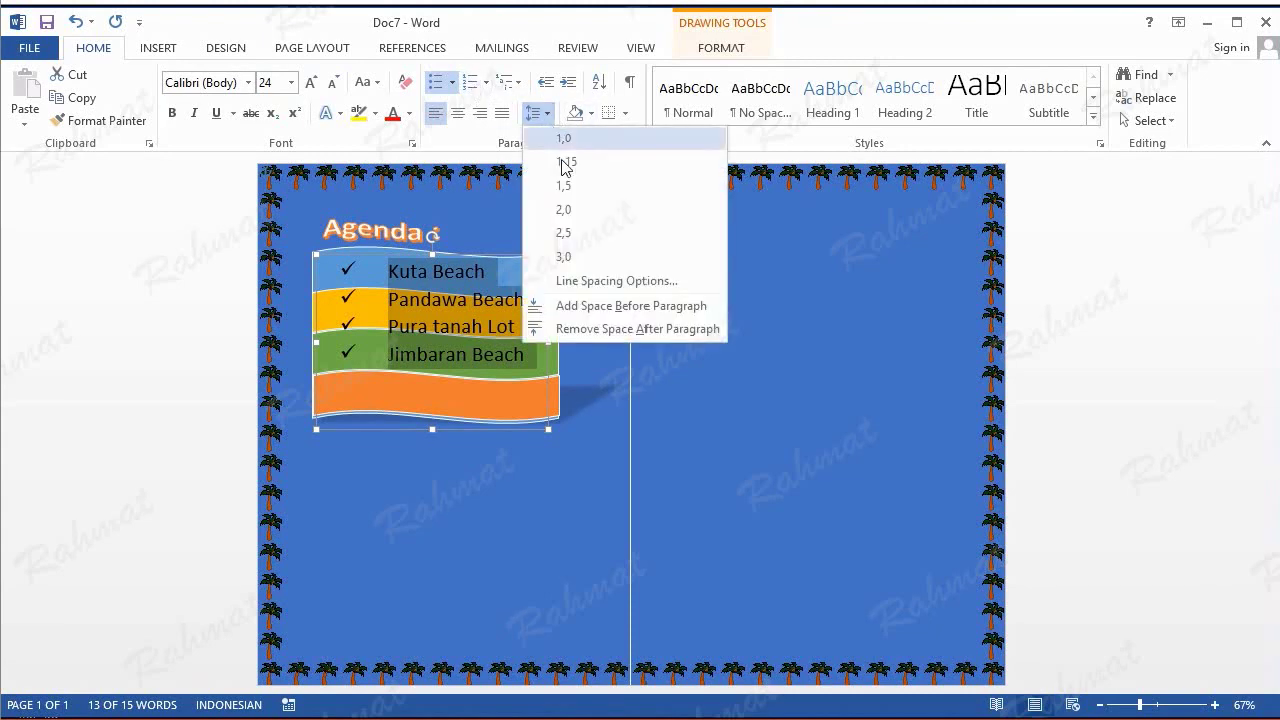
left_click(603, 278)
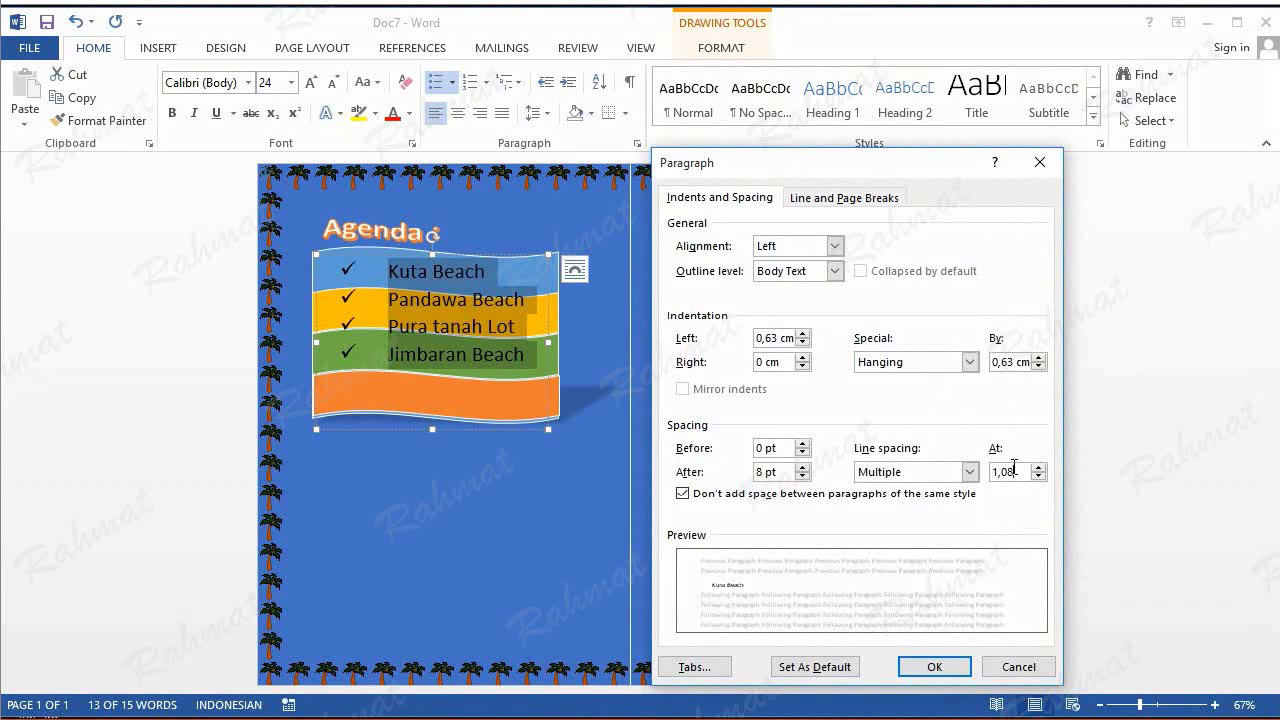
key("BackSpace")
key("BackSpace")
key("Return")
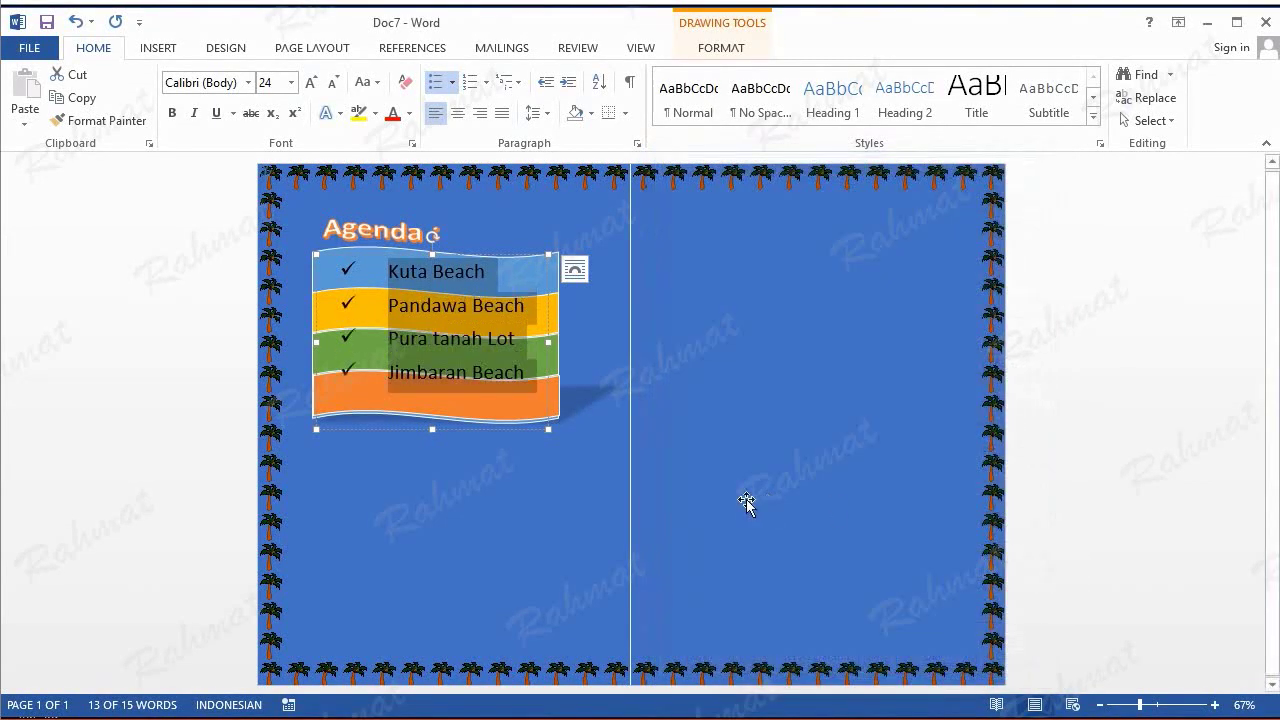
left_click(452, 258)
left_click_drag(452, 258, 429, 258)
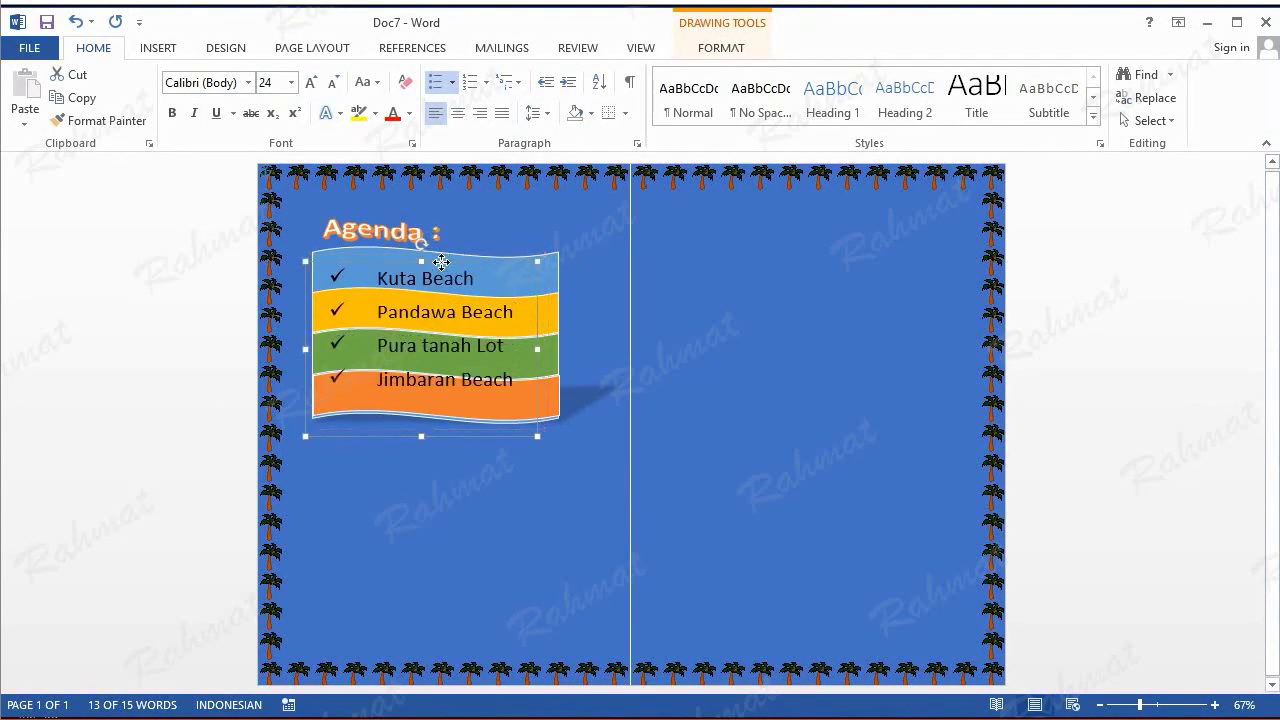
left_click(716, 48)
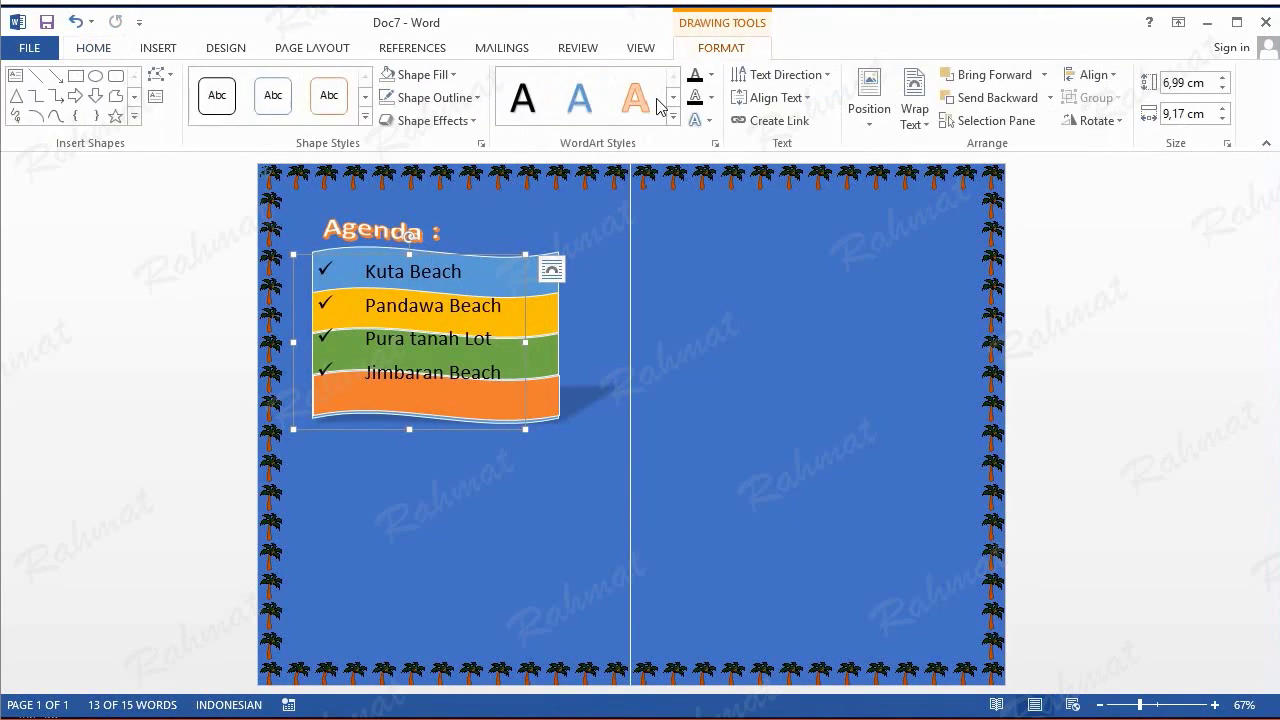
left_click(711, 121)
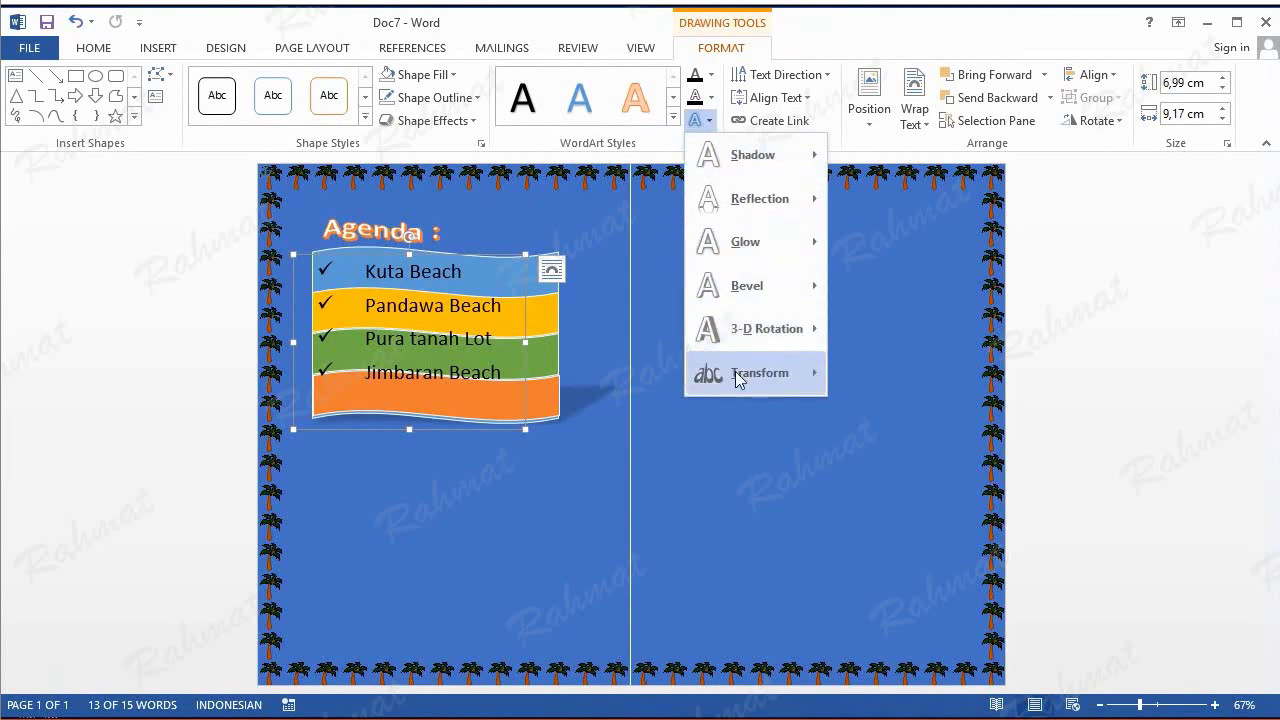
mouse_move(758, 373)
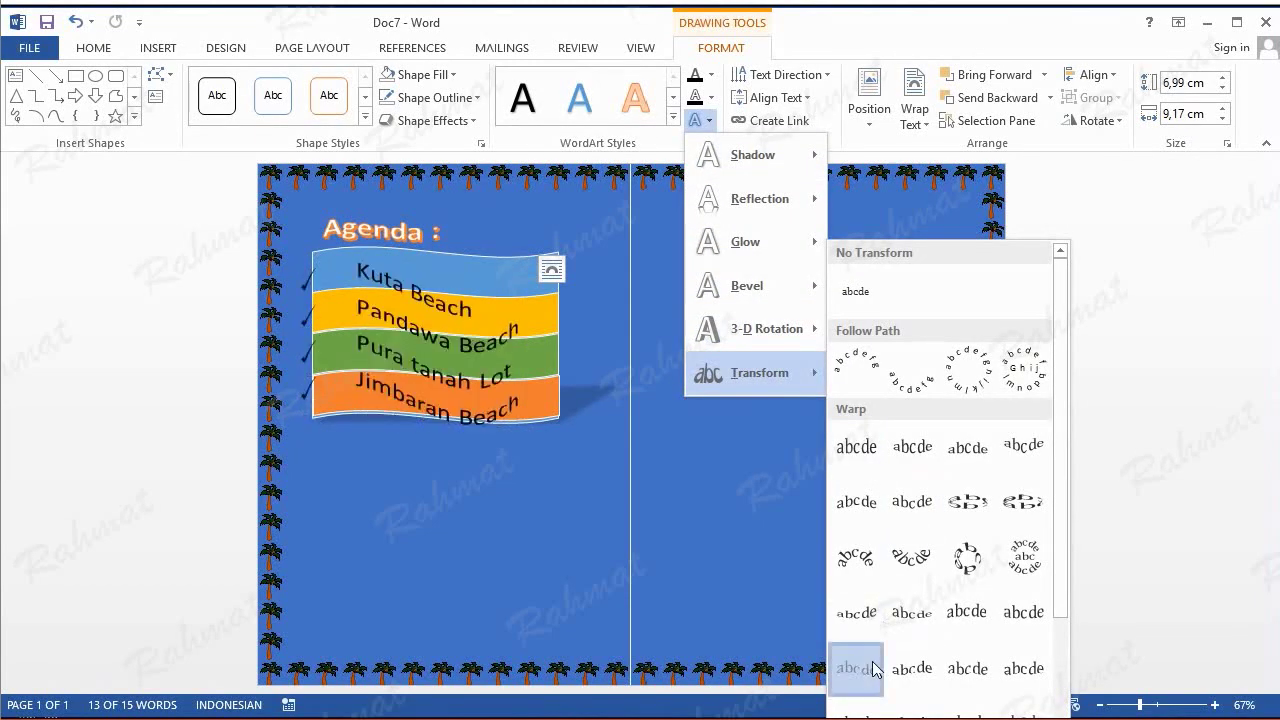
left_click(856, 667)
left_click(295, 276)
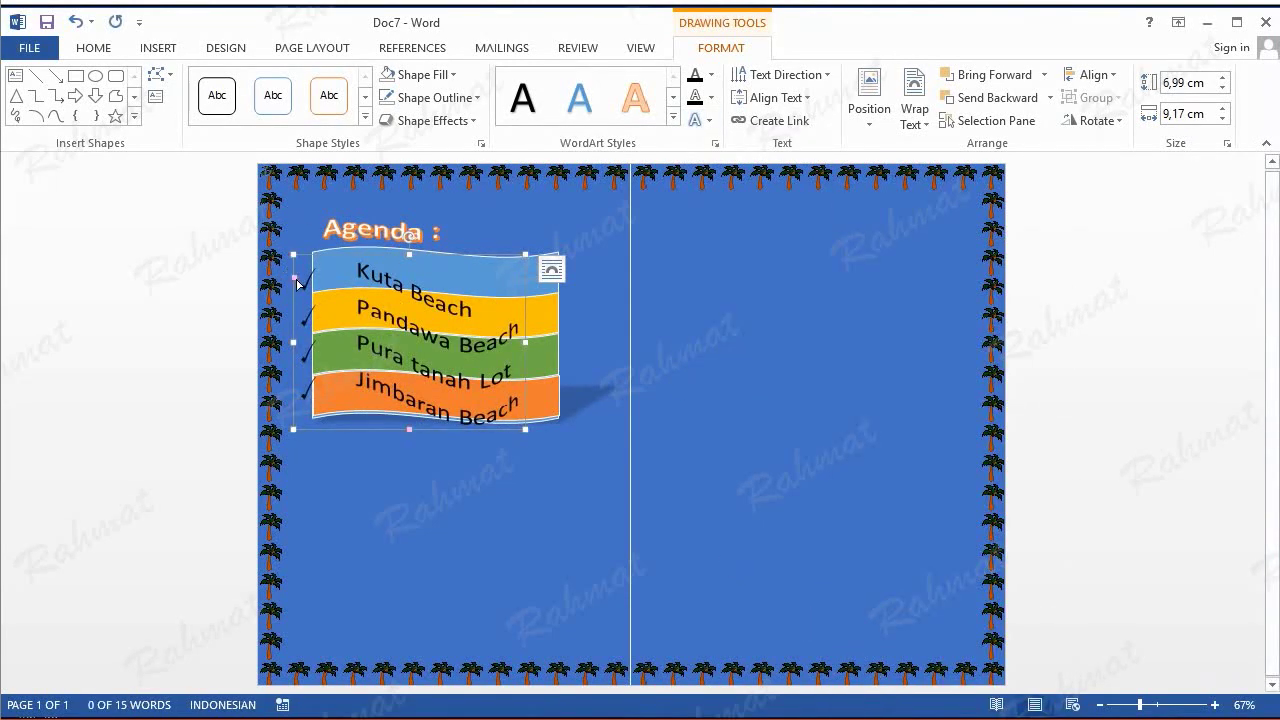
left_click_drag(298, 278, 304, 268)
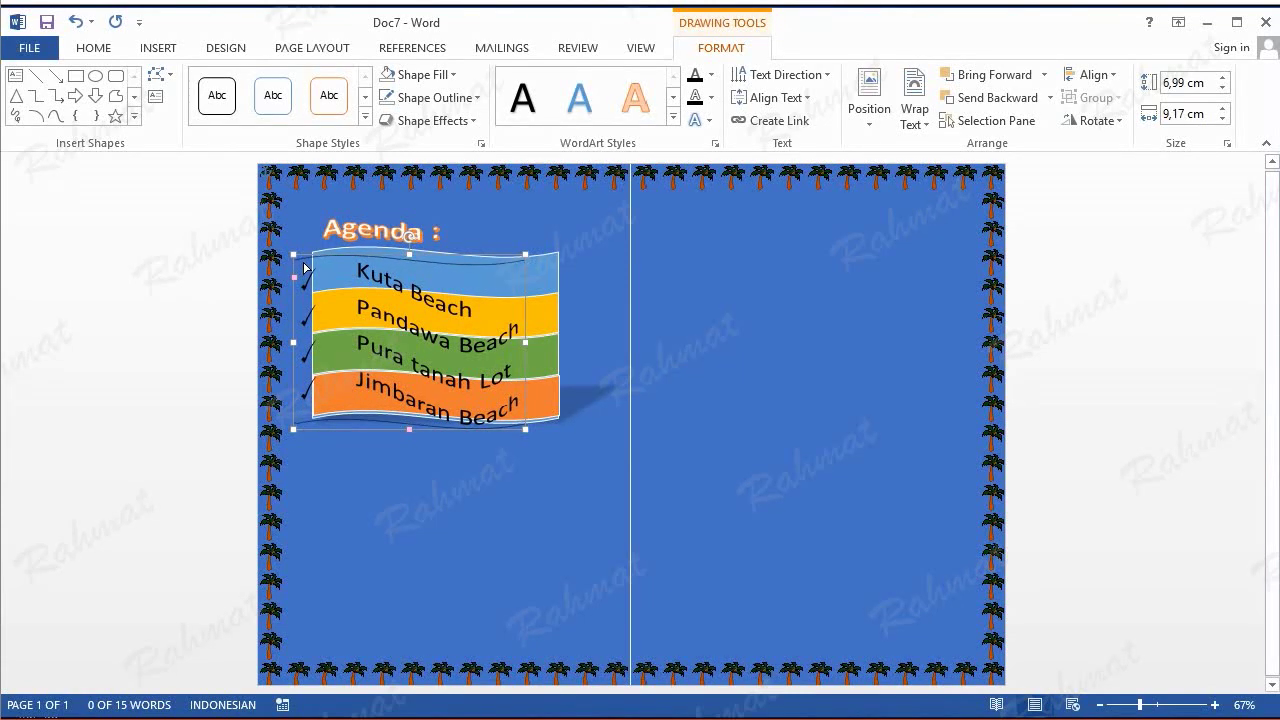
left_click_drag(304, 268, 294, 256)
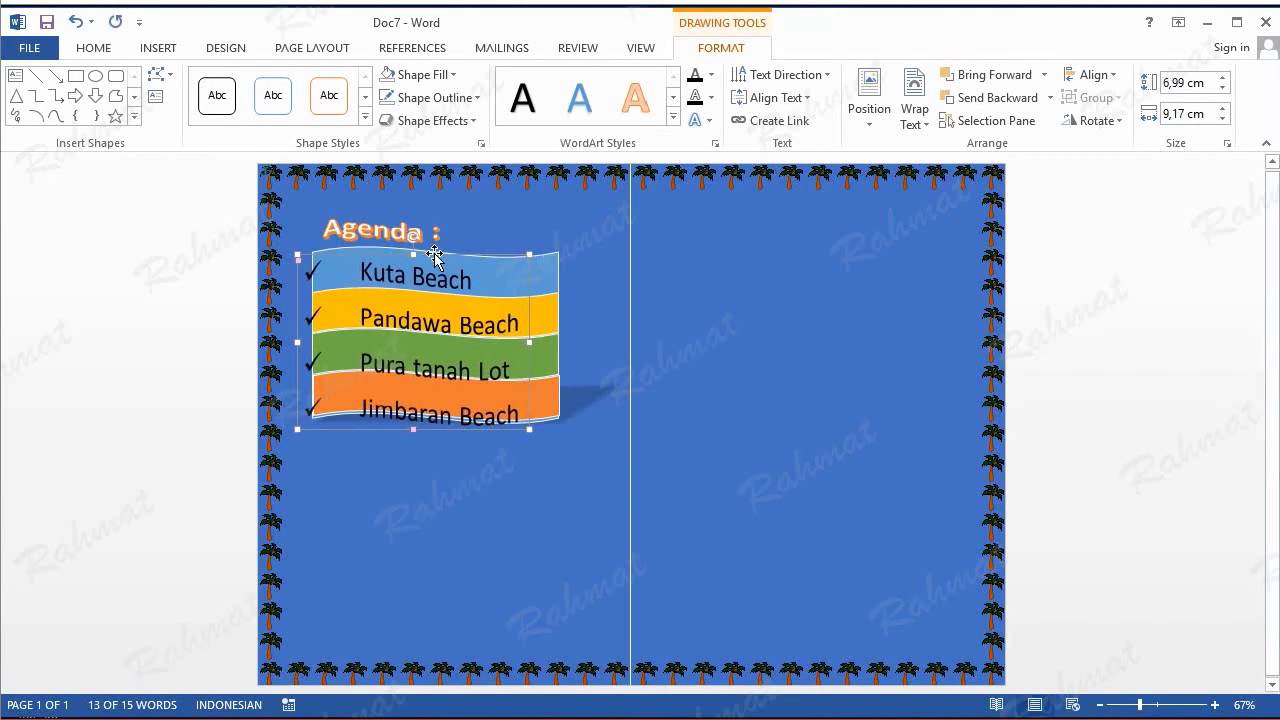
key("Right")
key("Right")
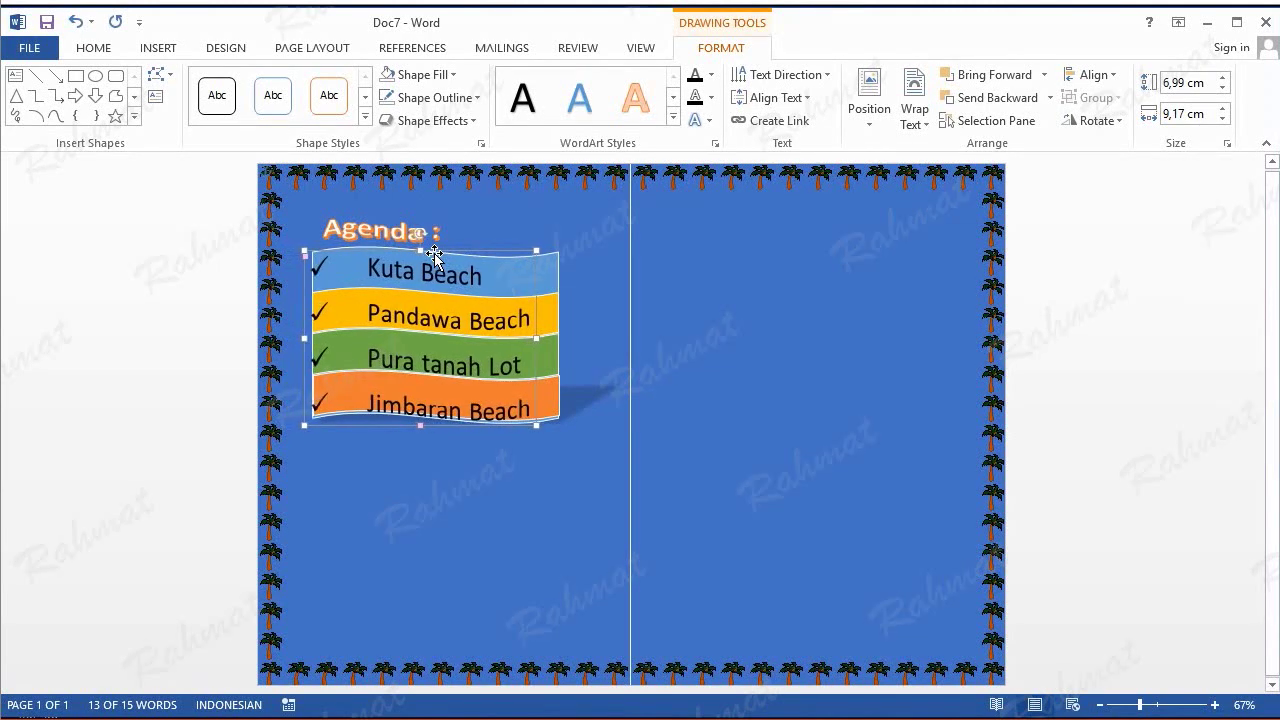
key("Right")
key("Right")
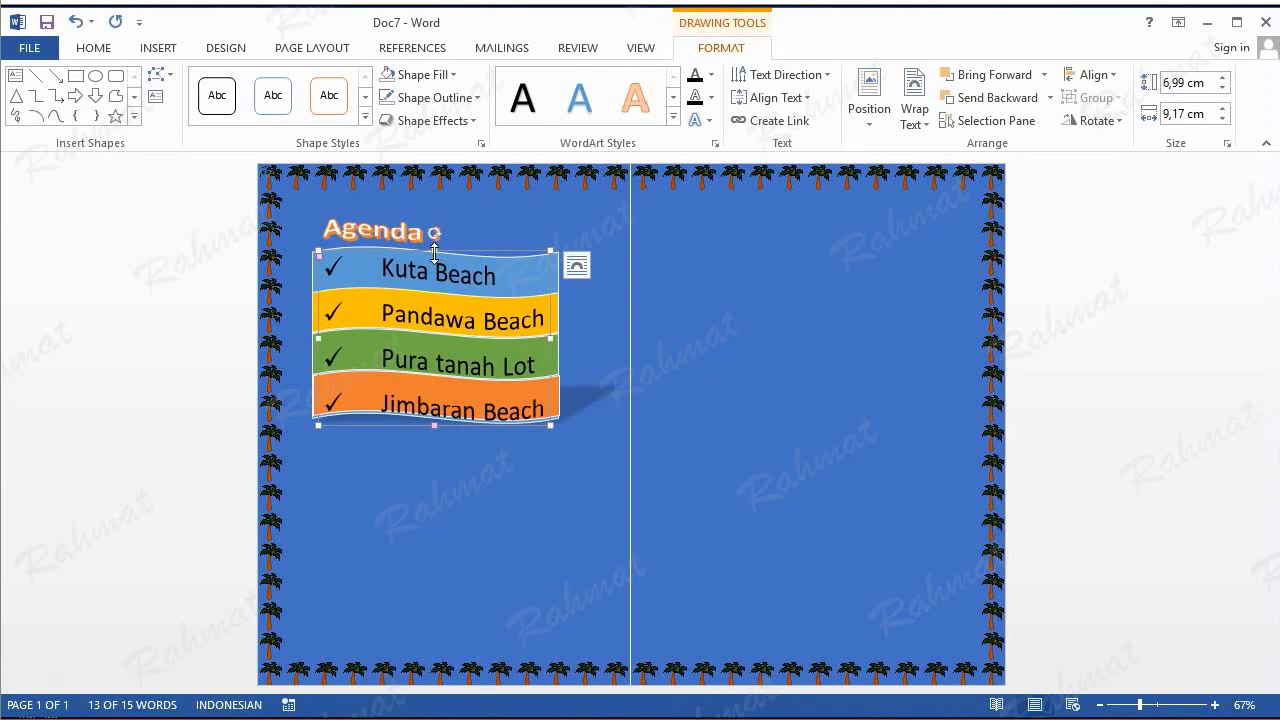
key("Up")
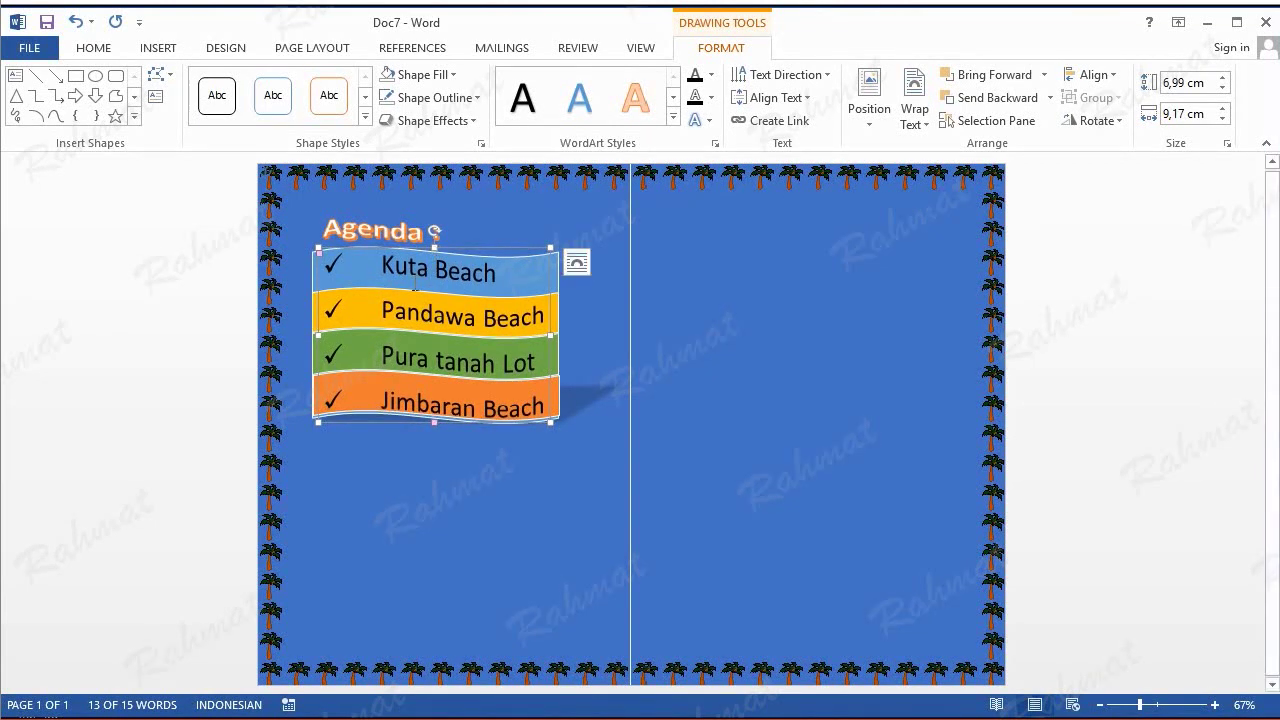
key("ctrl+space")
left_click(548, 366)
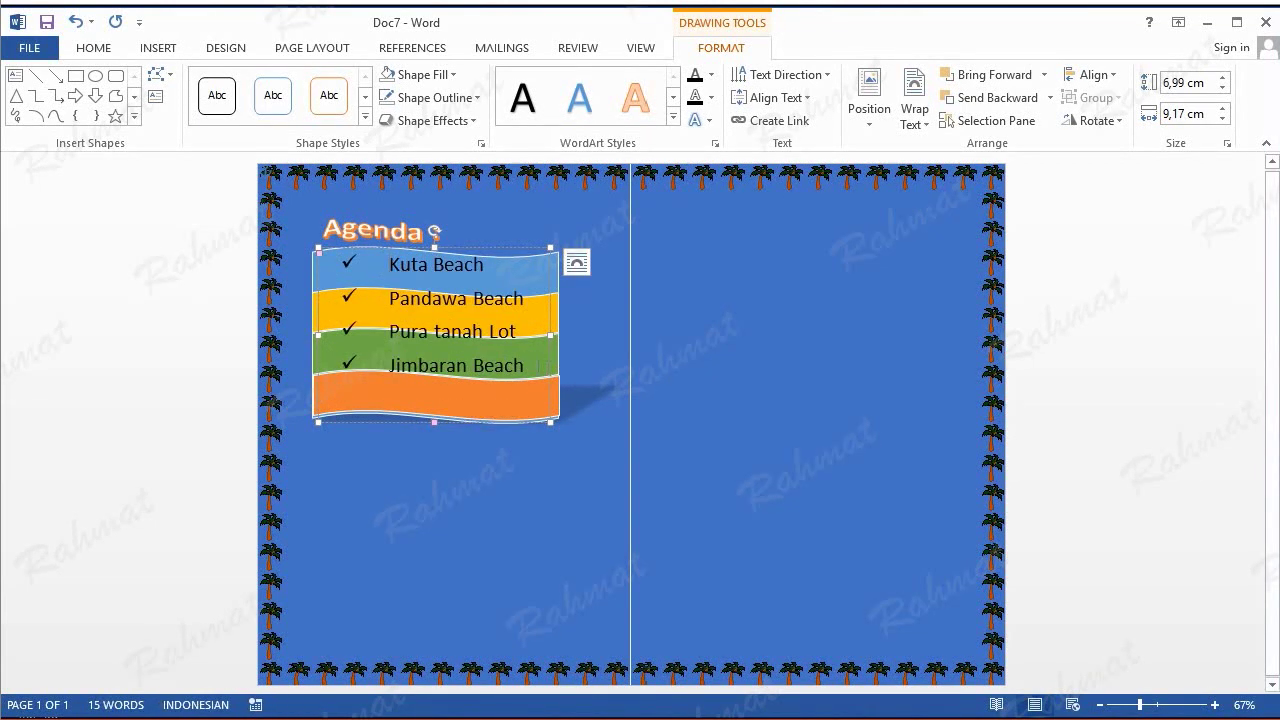
left_click_drag(523, 365, 251, 270)
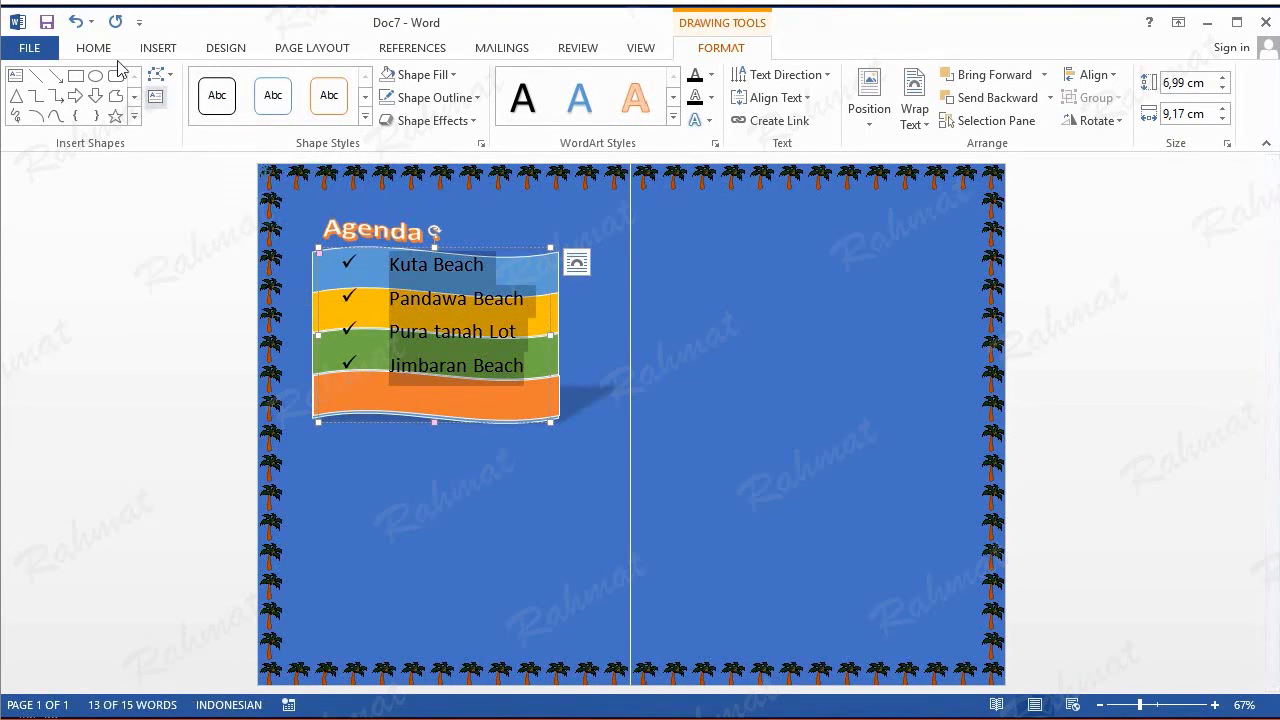
Step: Try the list text at sizes 22 and 20, undoing back to the smaller size
left_click(88, 48)
left_click(290, 83)
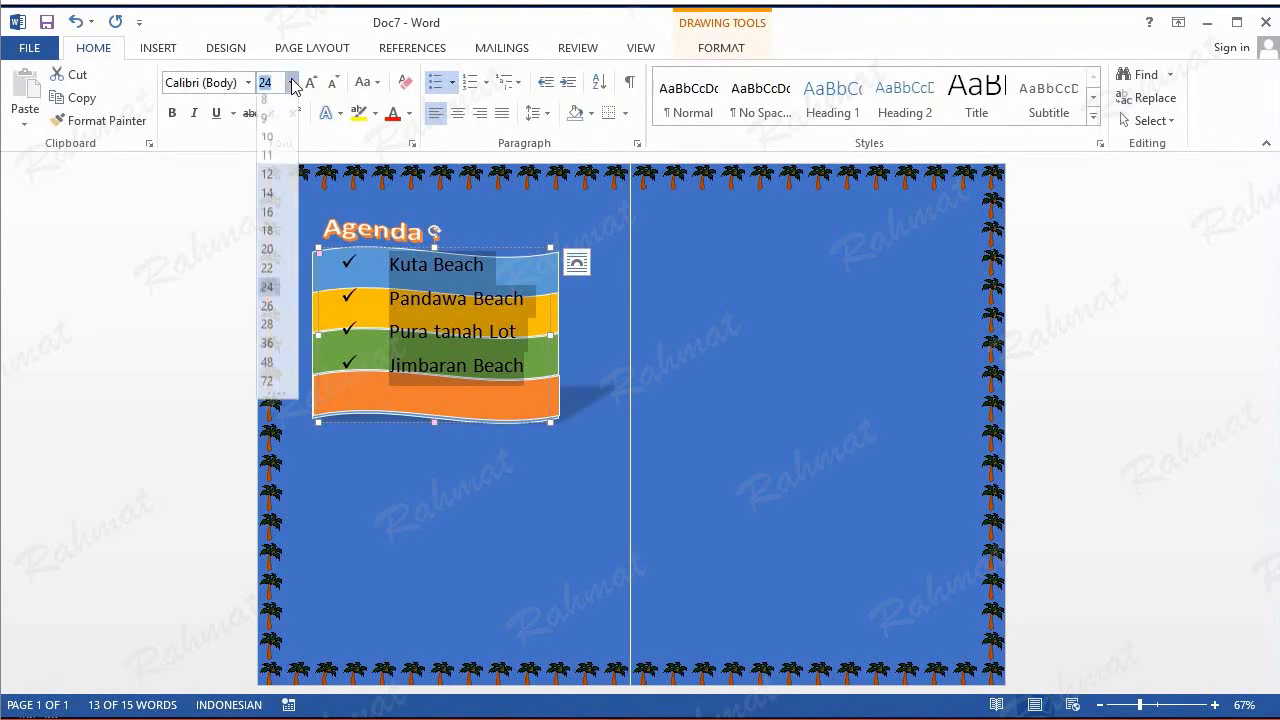
left_click(268, 274)
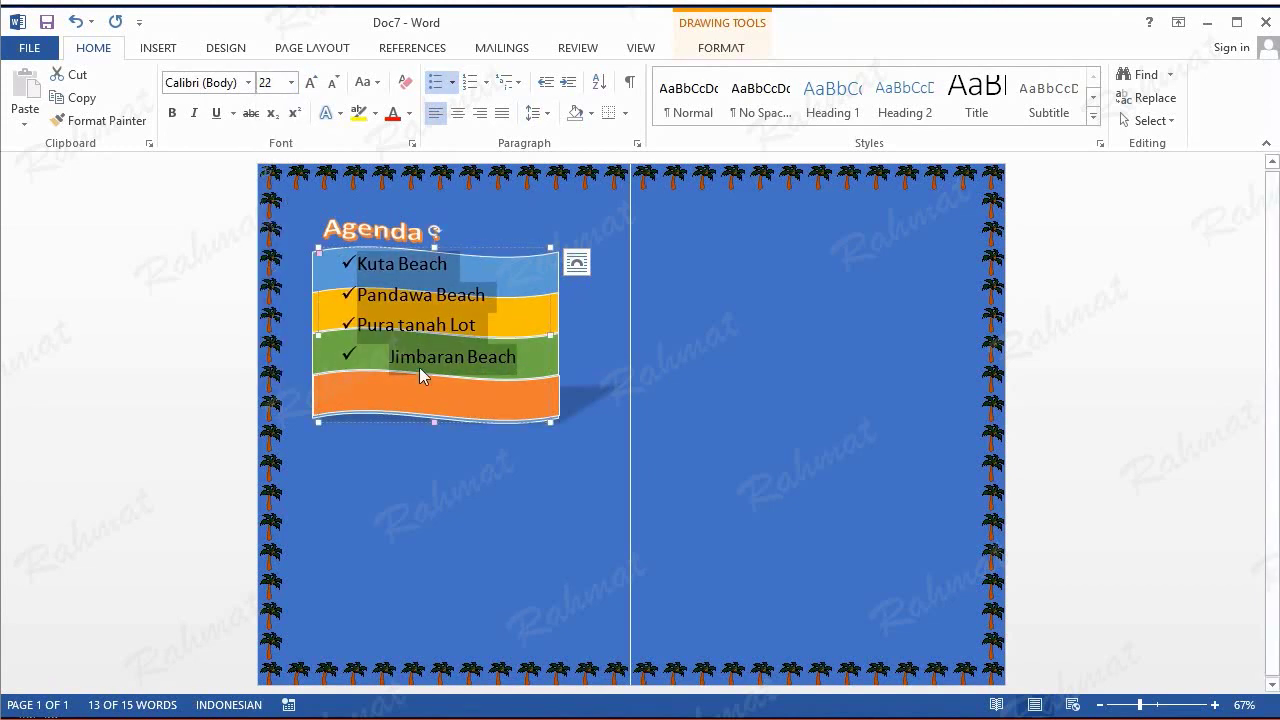
left_click(394, 356)
left_click(475, 247)
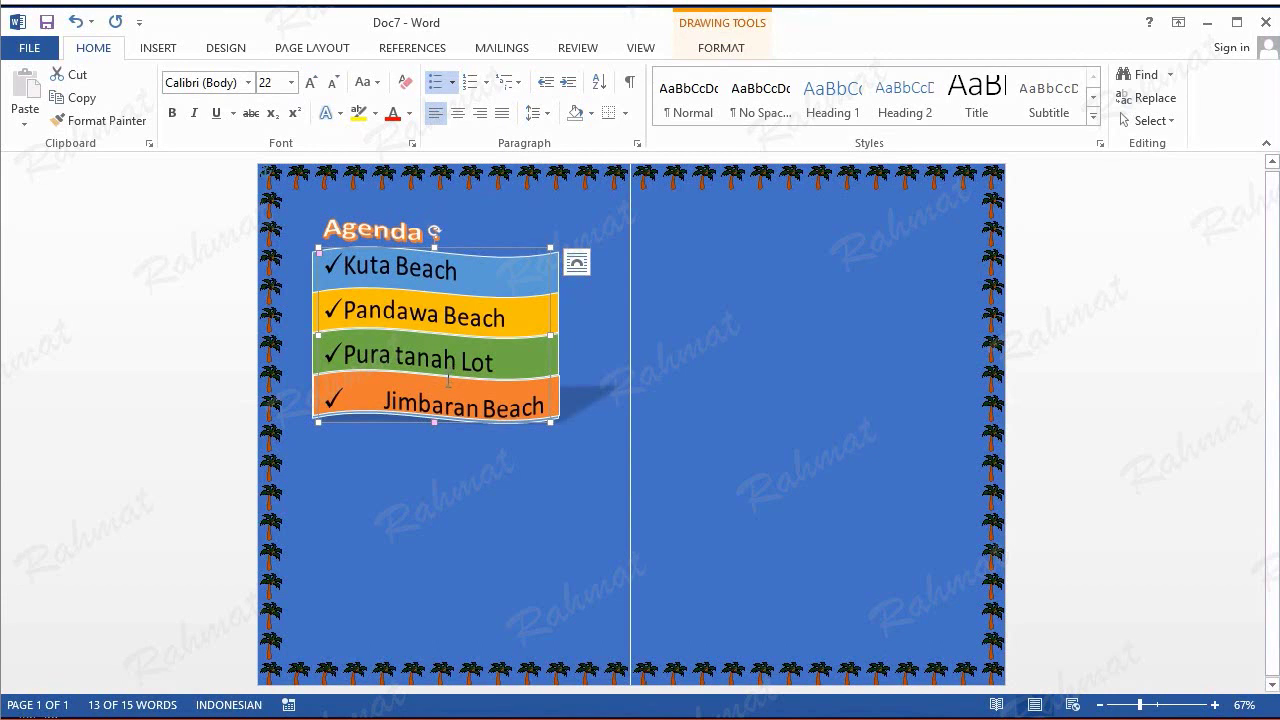
left_click_drag(520, 360, 205, 235)
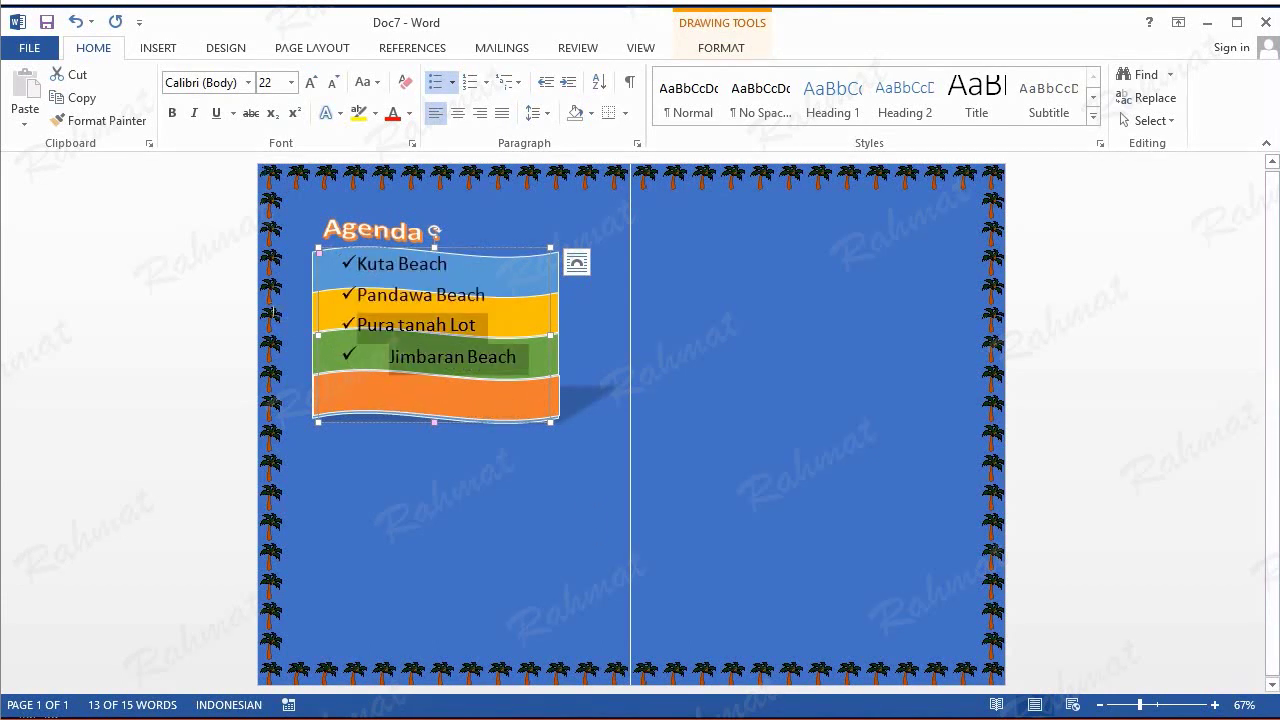
left_click(289, 83)
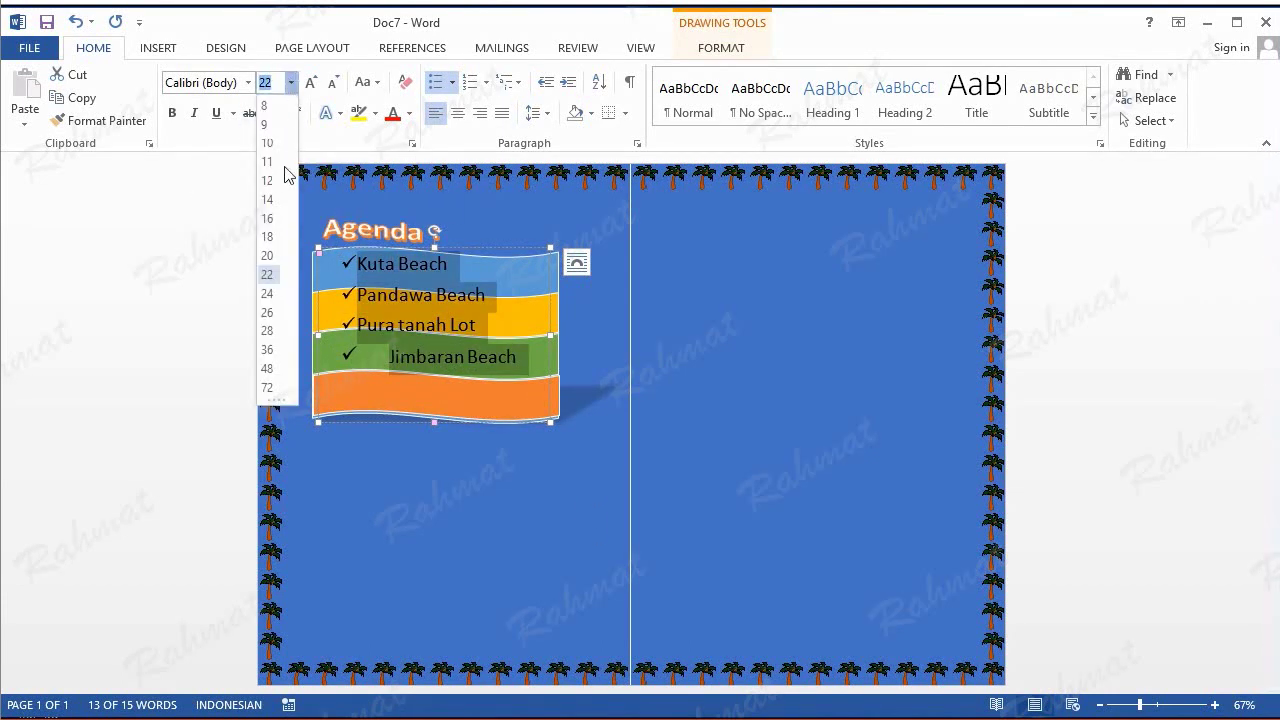
left_click(267, 255)
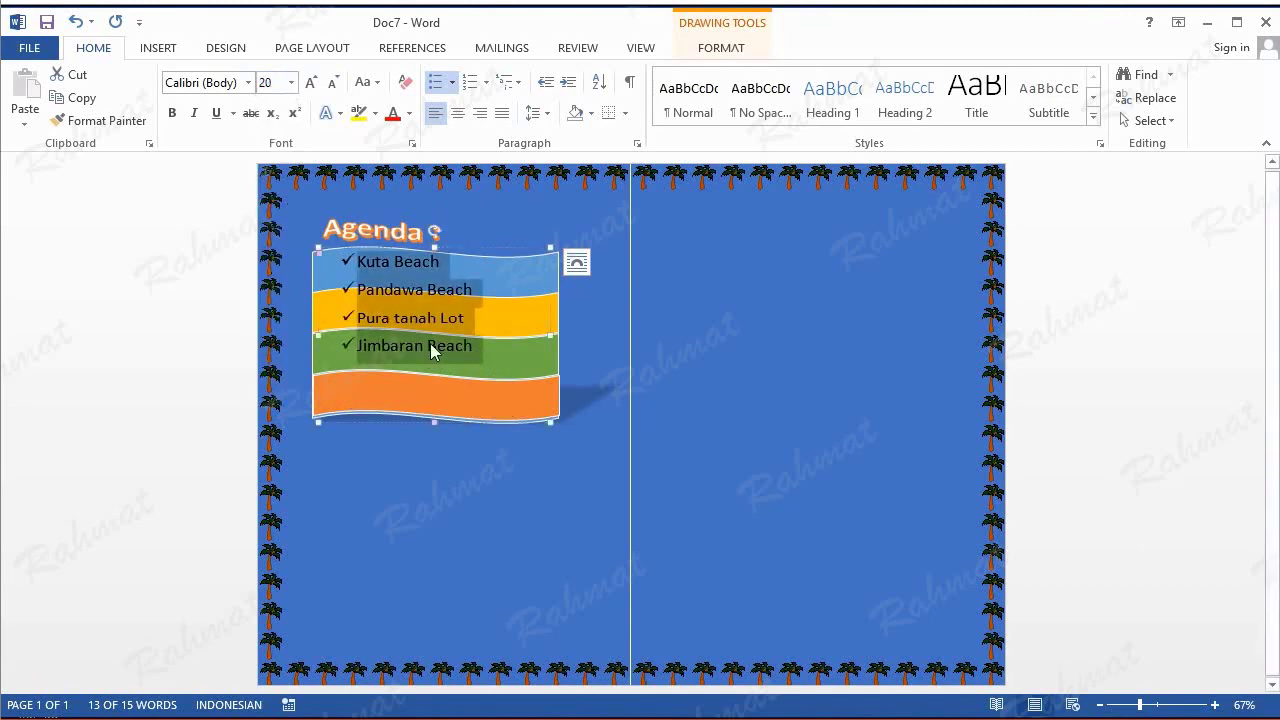
left_click(491, 244)
left_click(491, 244)
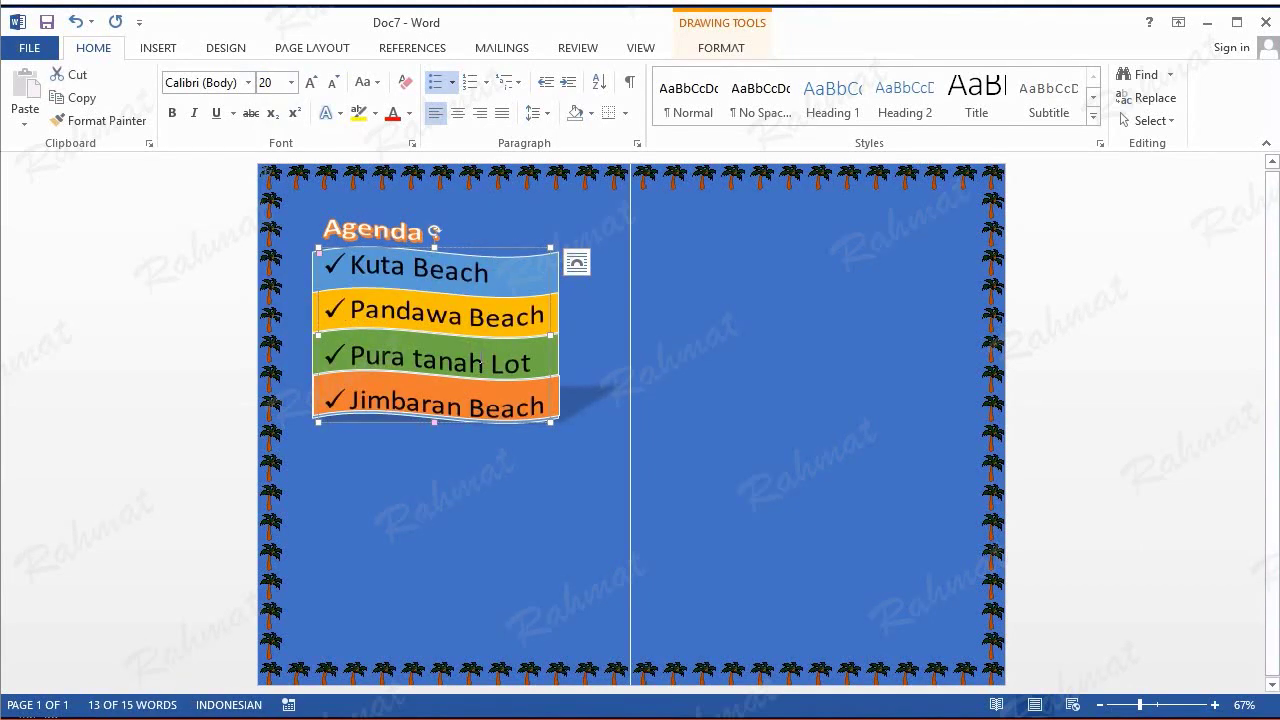
key("ctrl+z")
key("ctrl+y")
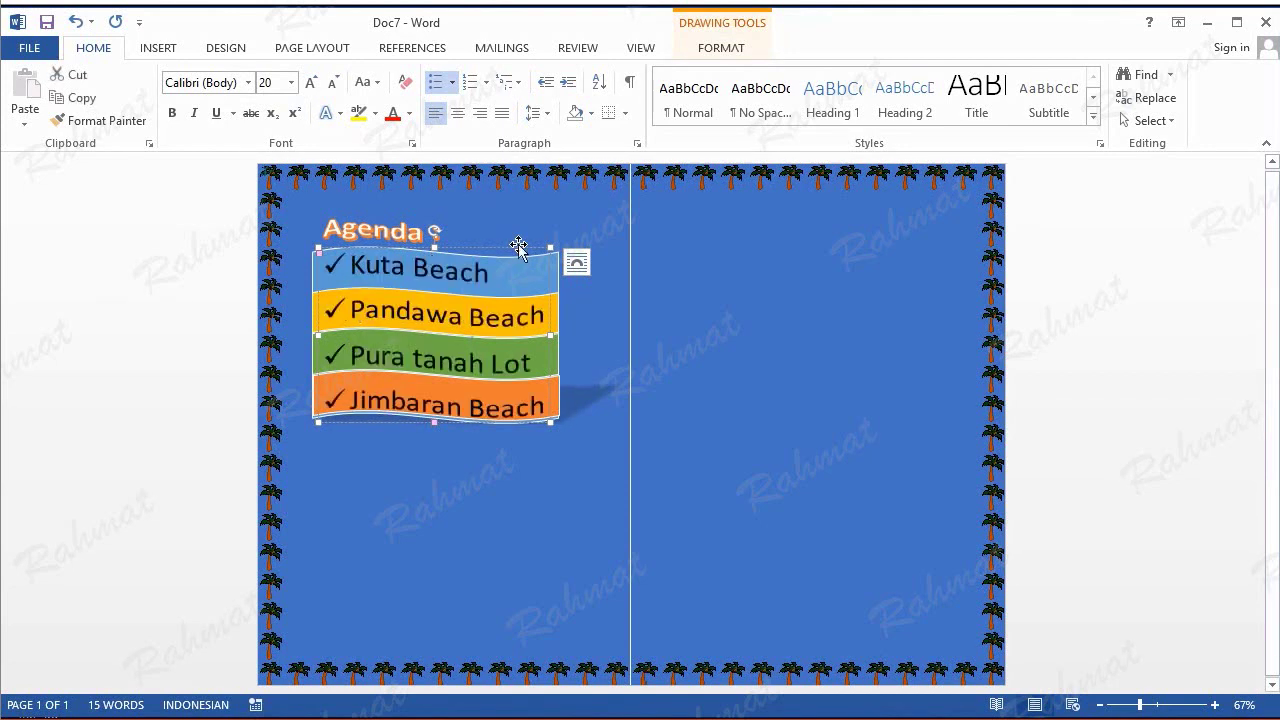
left_click_drag(518, 247, 518, 246)
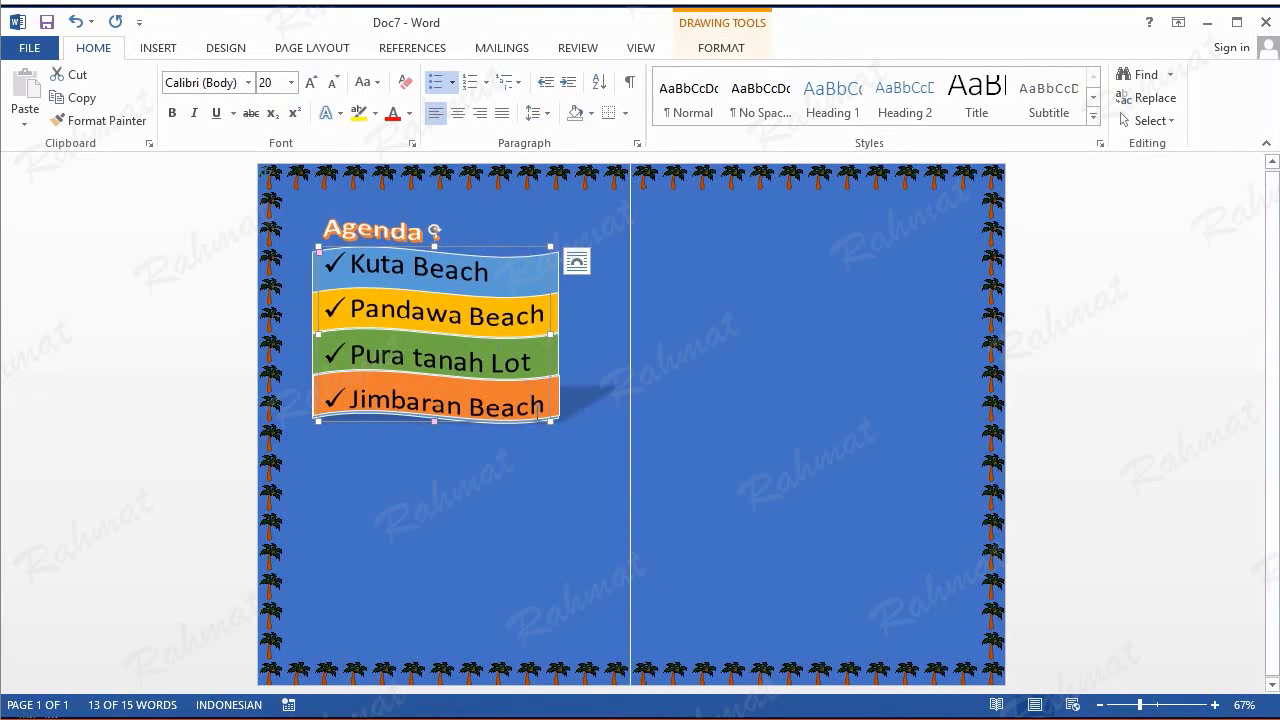
key("ctrl+z")
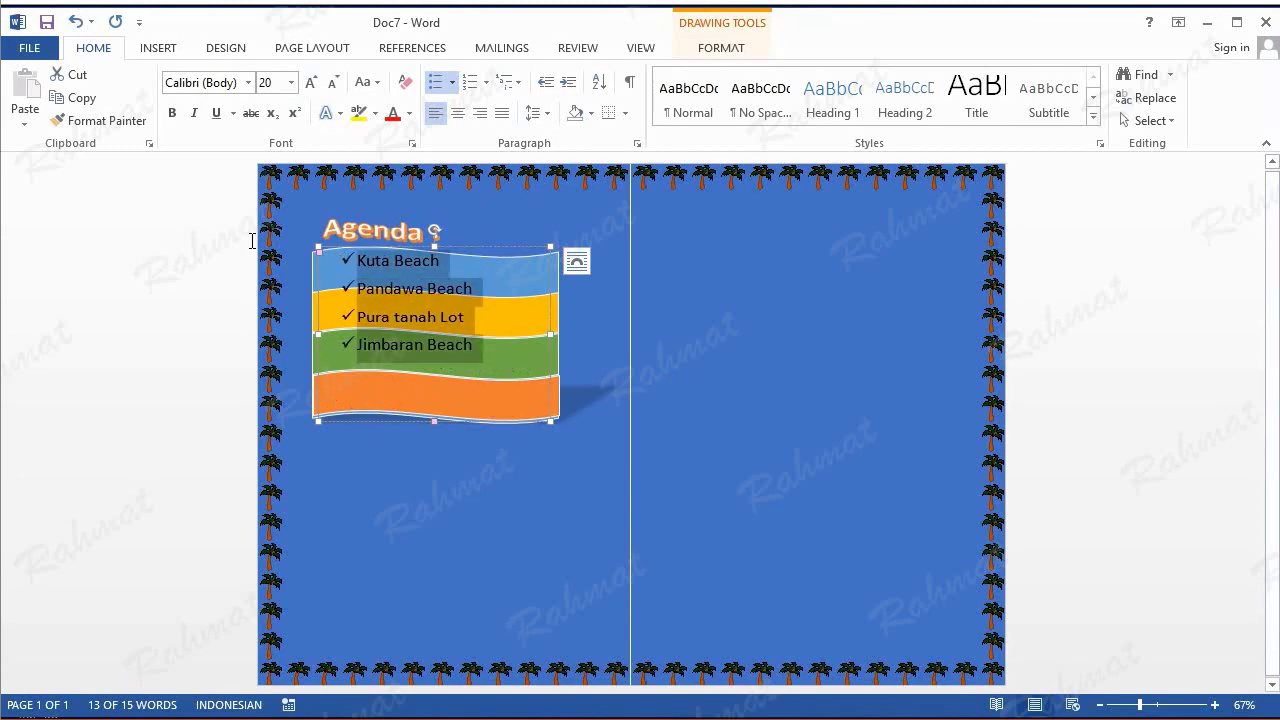
Step: Try the list text at sizes 18 and 16, then nudge the banner slightly left
left_click(290, 86)
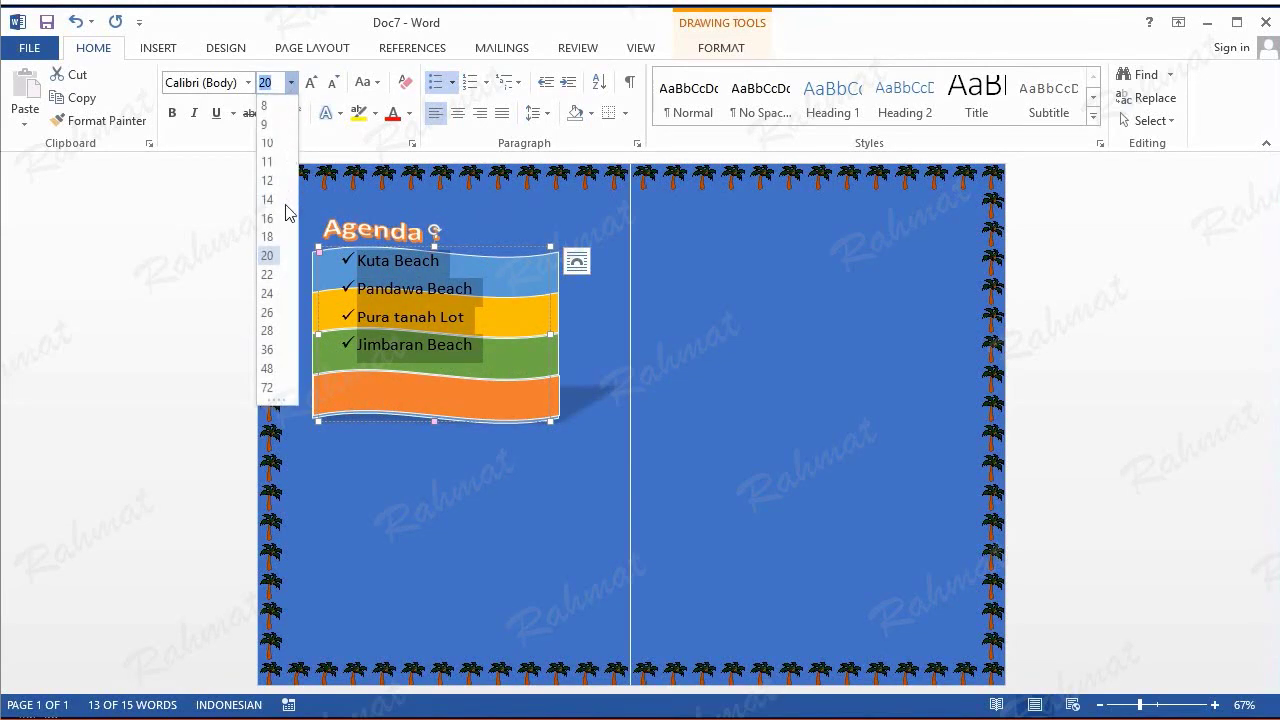
left_click(281, 237)
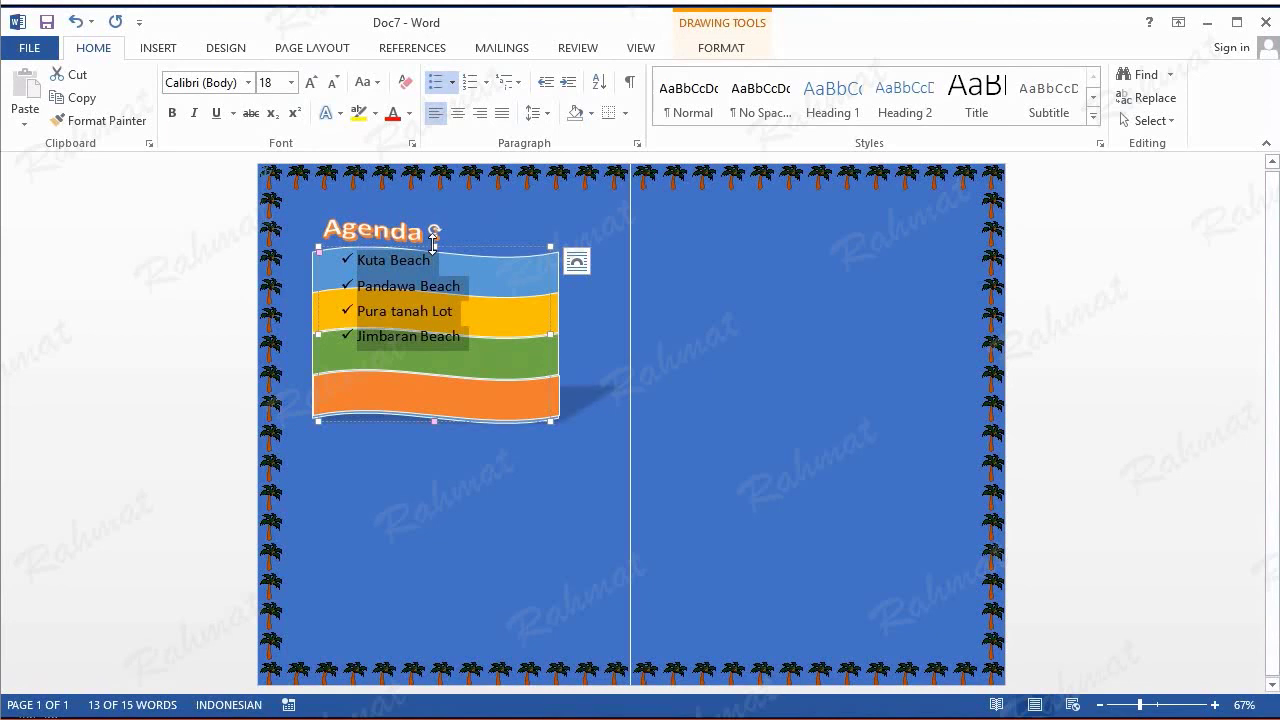
left_click(416, 245)
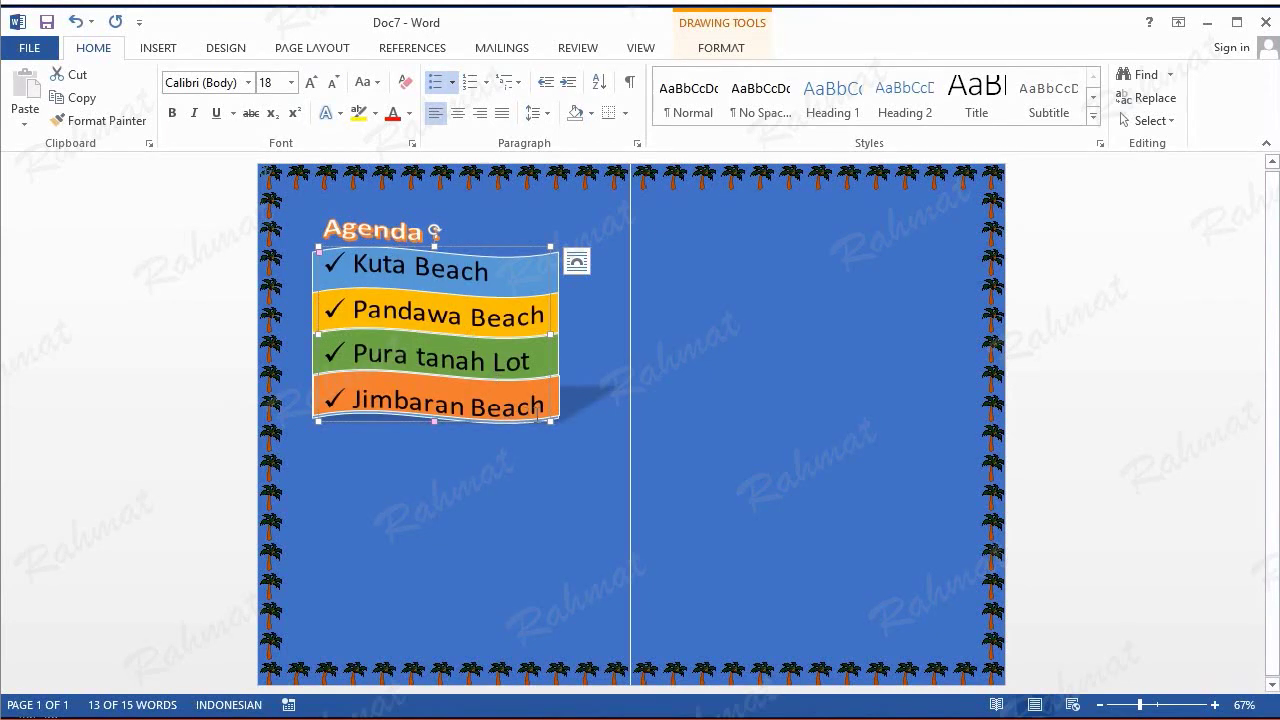
left_click_drag(540, 405, 345, 258)
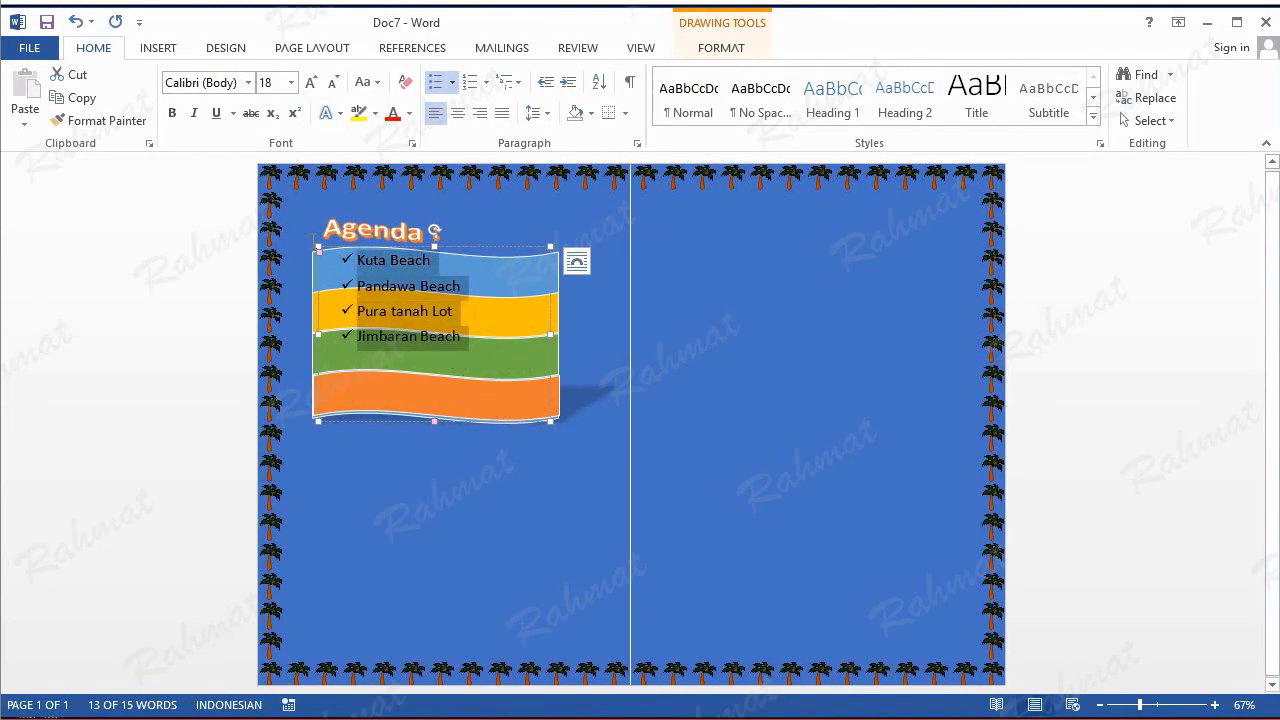
left_click(291, 82)
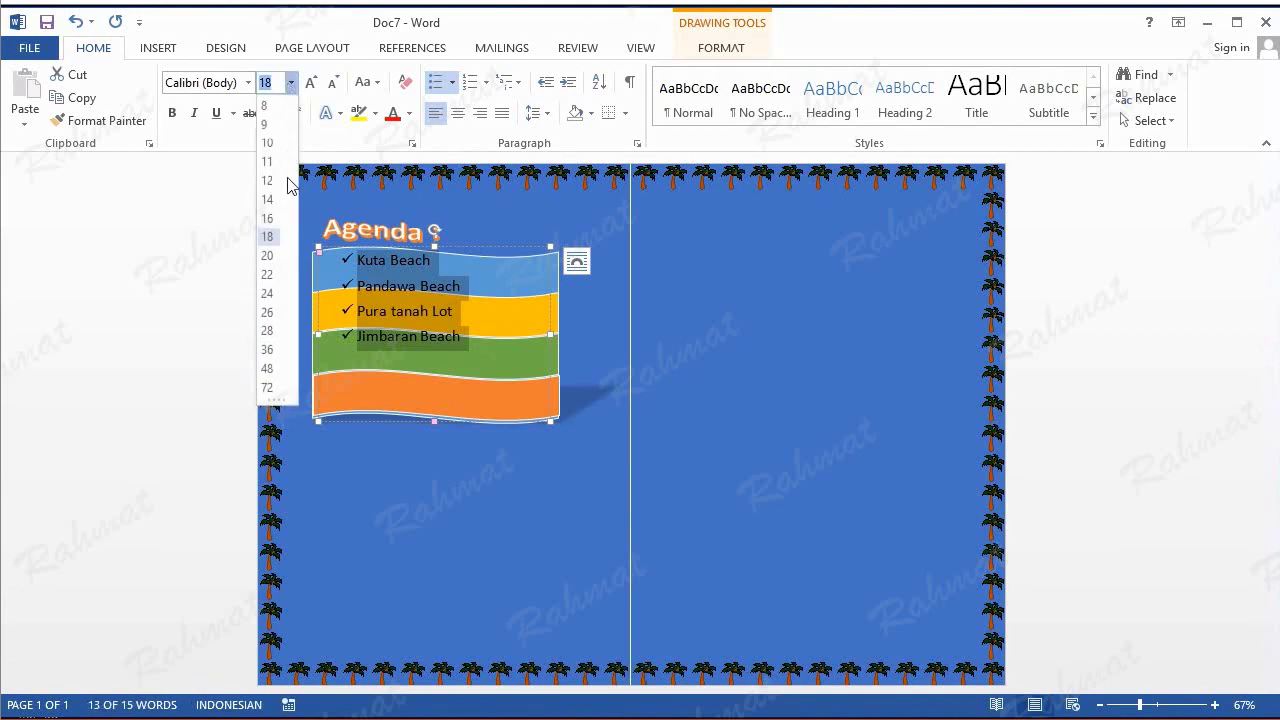
left_click(277, 215)
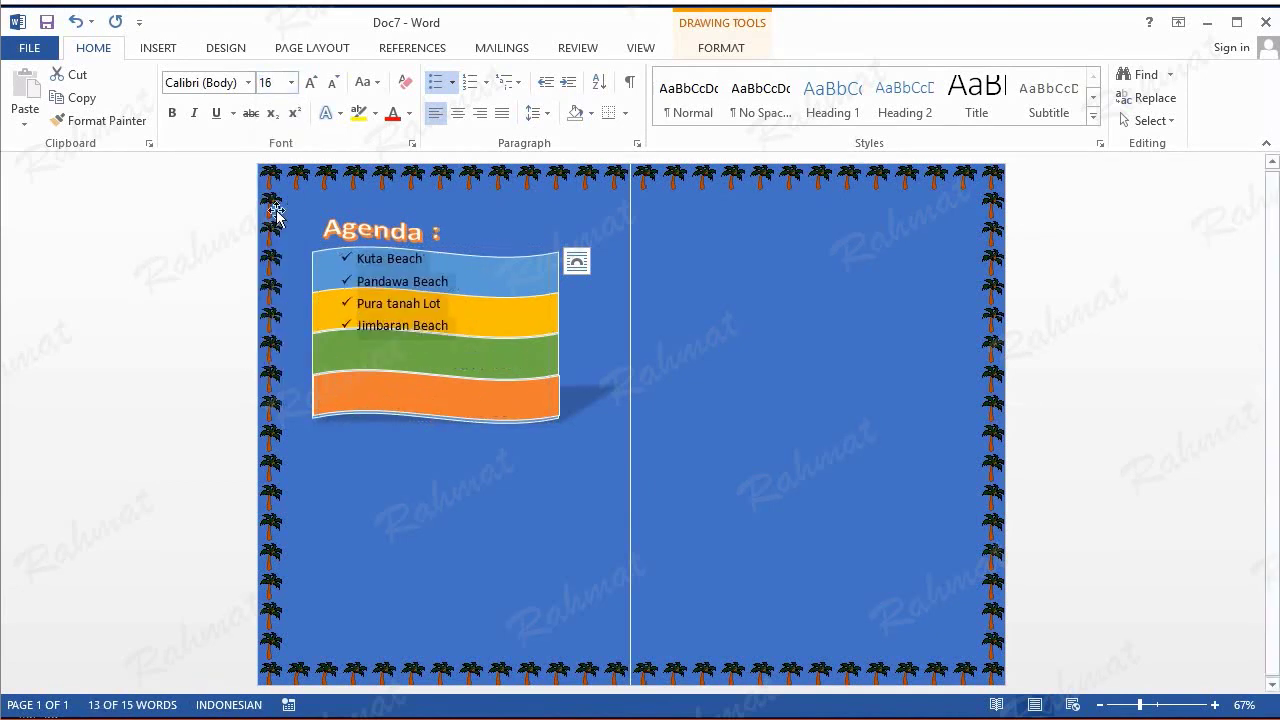
left_click(455, 245)
left_click_drag(455, 245, 453, 244)
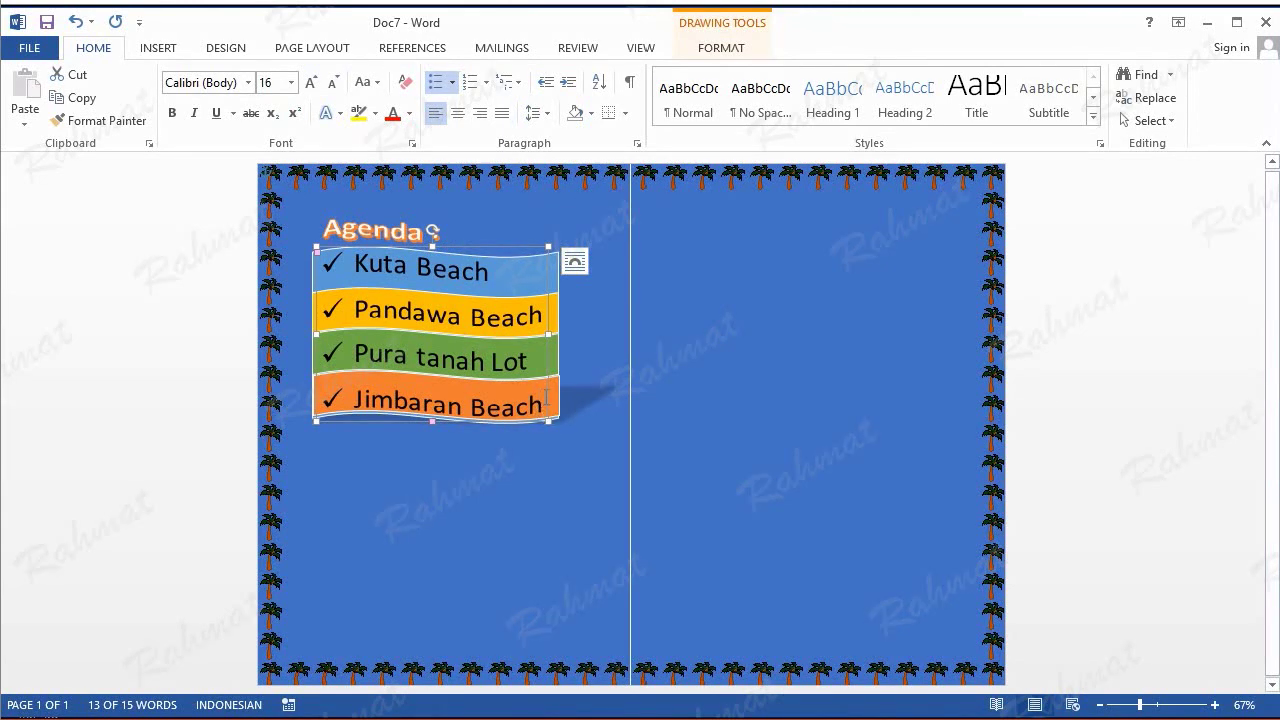
Step: Set the four beach lines to size 12 and shift the banner slightly down and right
left_click(546, 397)
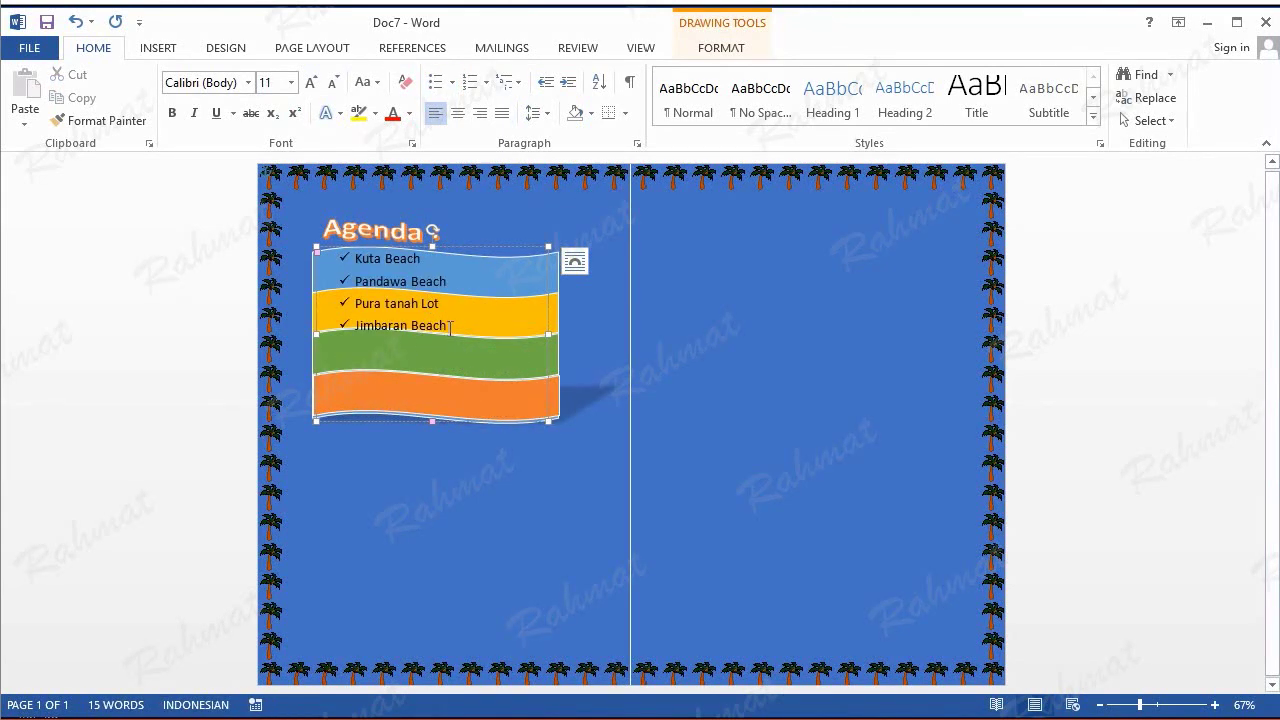
left_click_drag(450, 328, 353, 256)
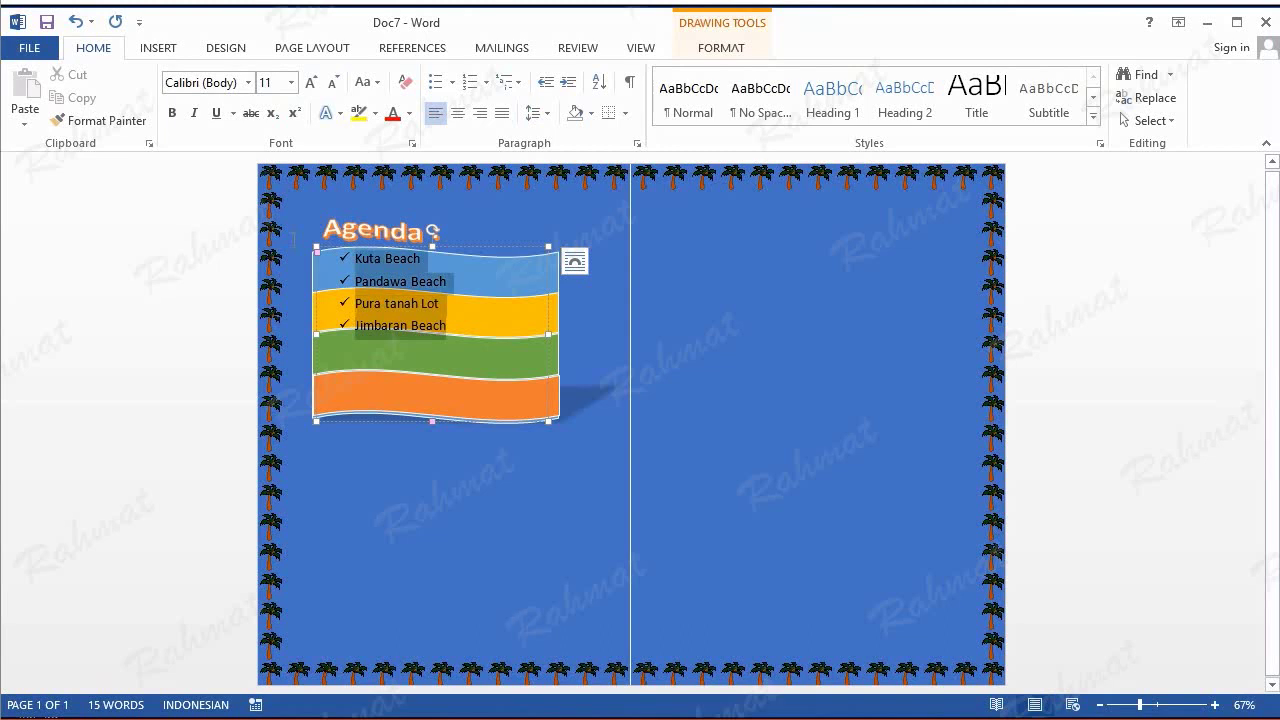
left_click(291, 83)
left_click(272, 186)
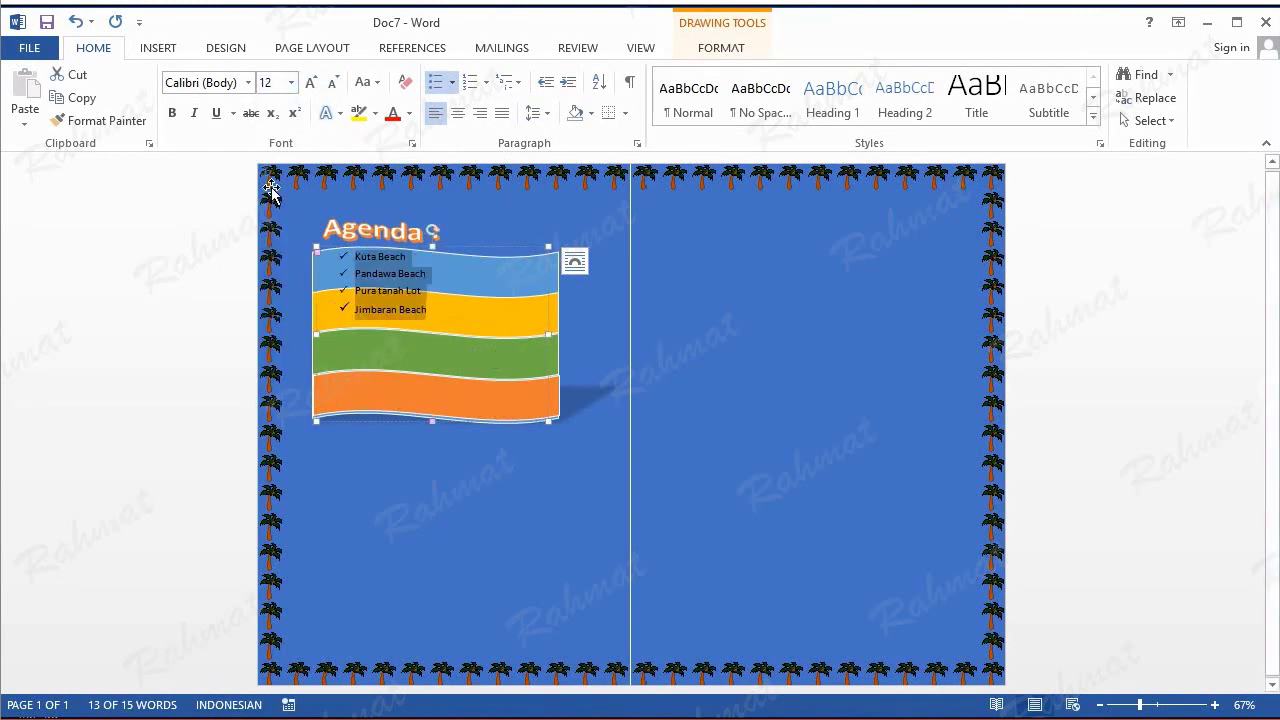
left_click(450, 250)
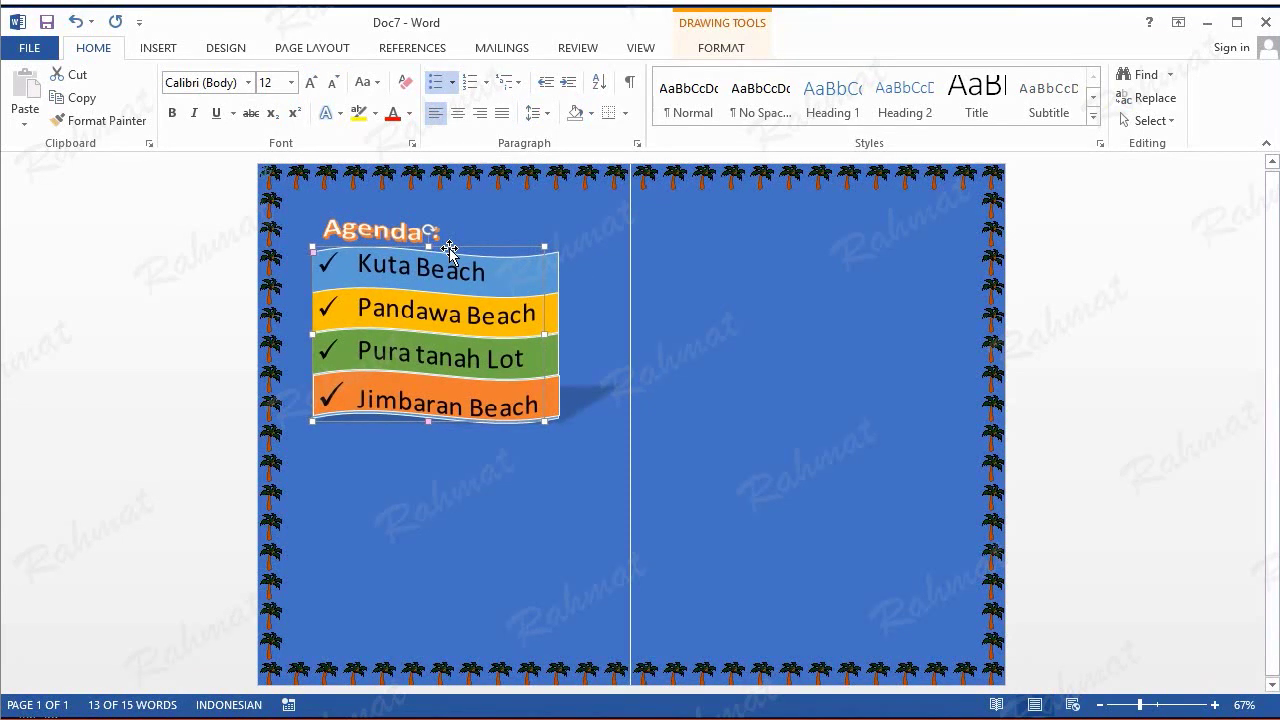
left_click(450, 250)
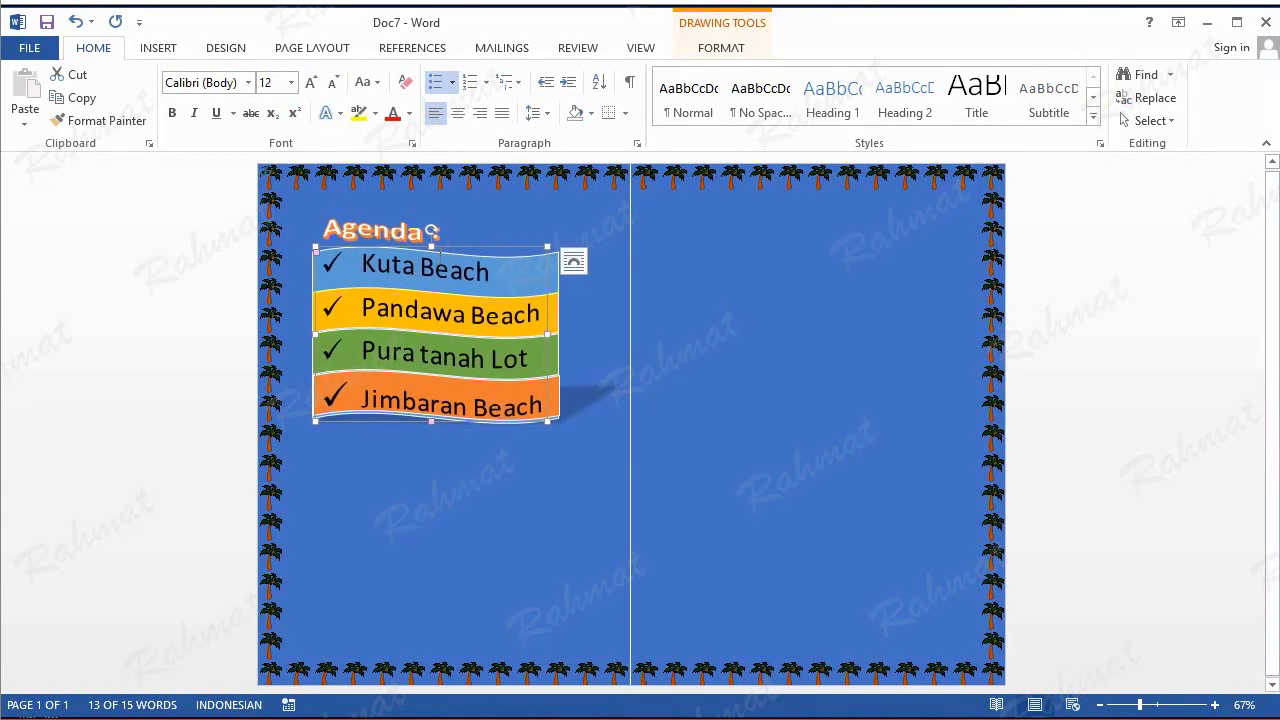
left_click_drag(433, 247, 433, 257)
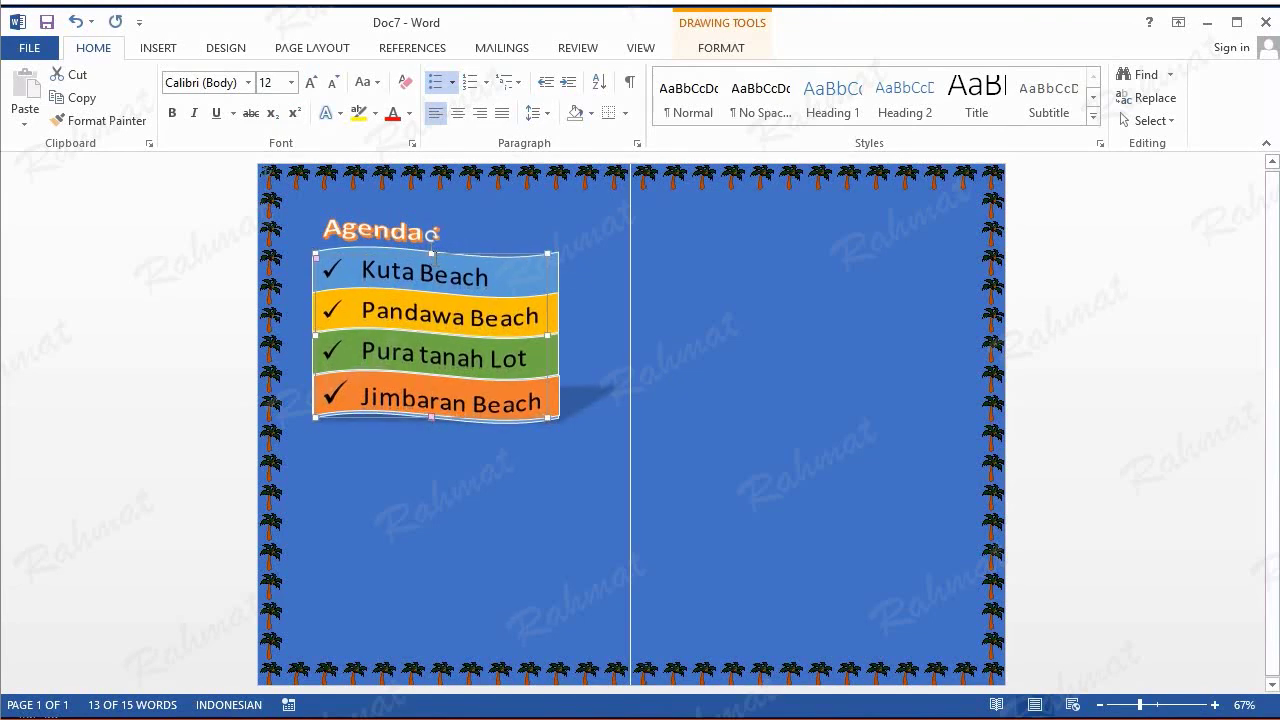
left_click_drag(432, 253, 434, 253)
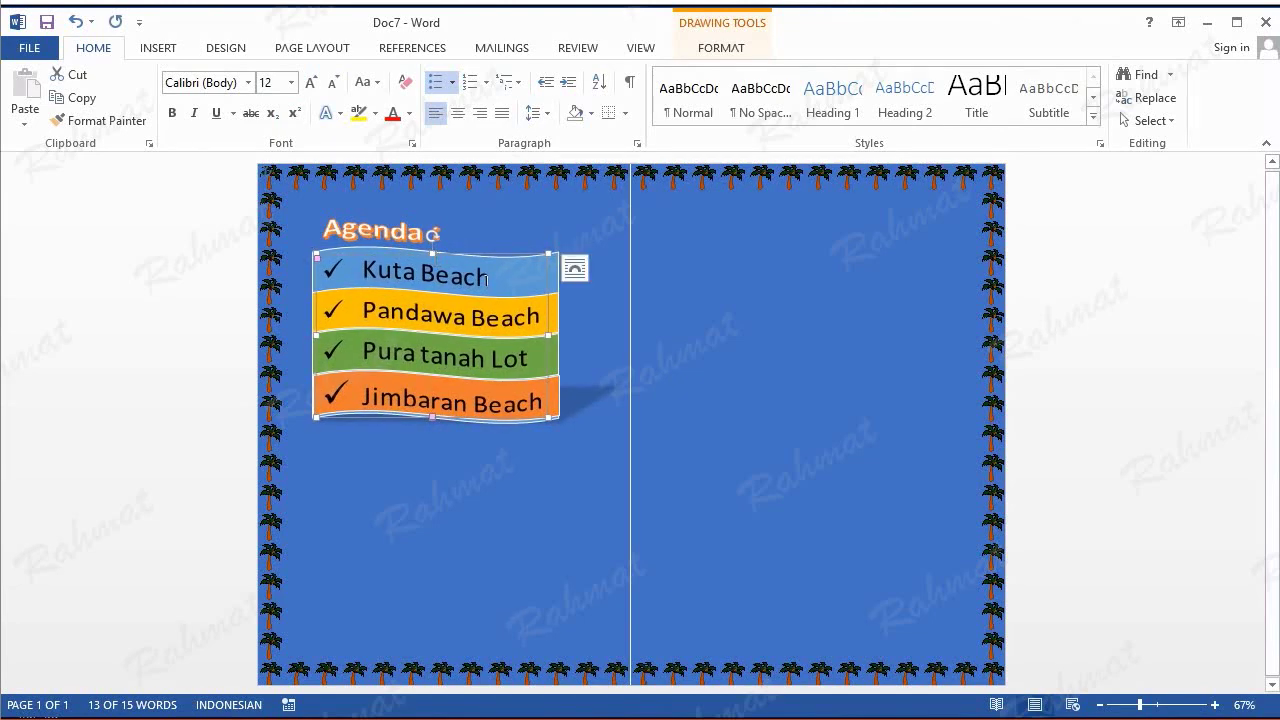
Step: Select the Agenda title together with the banner
left_click(630, 340)
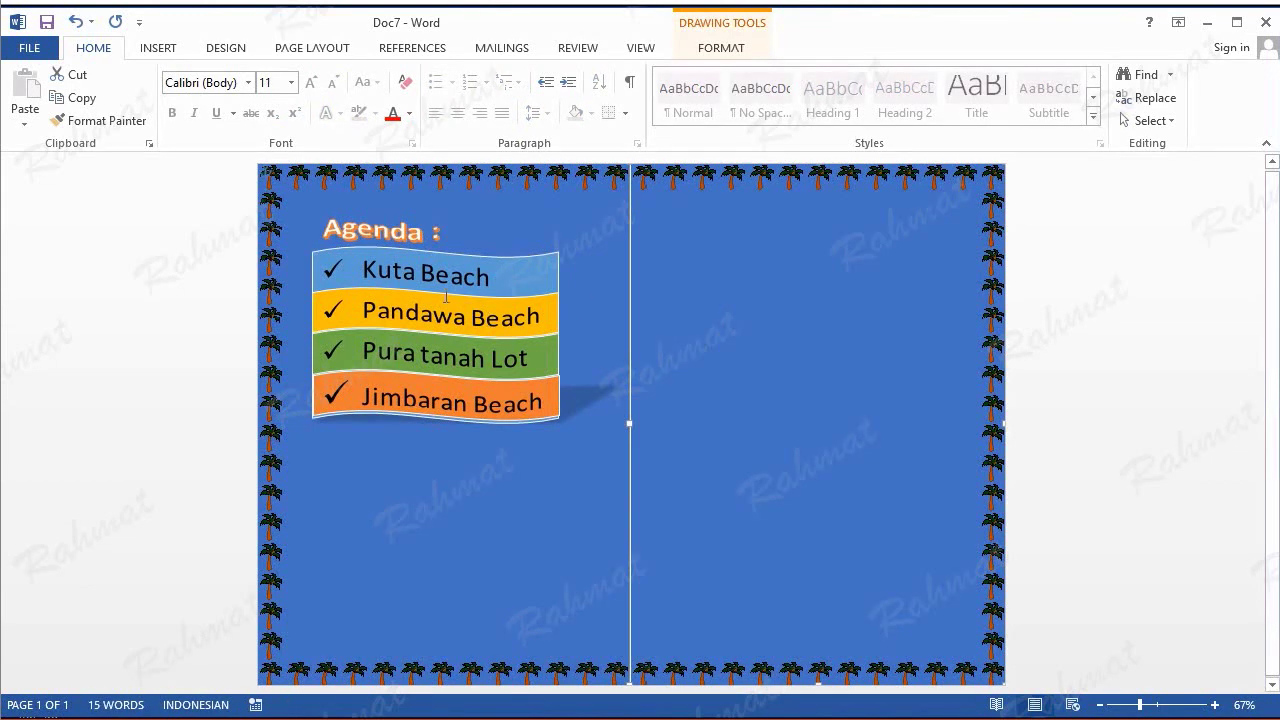
left_click(483, 276)
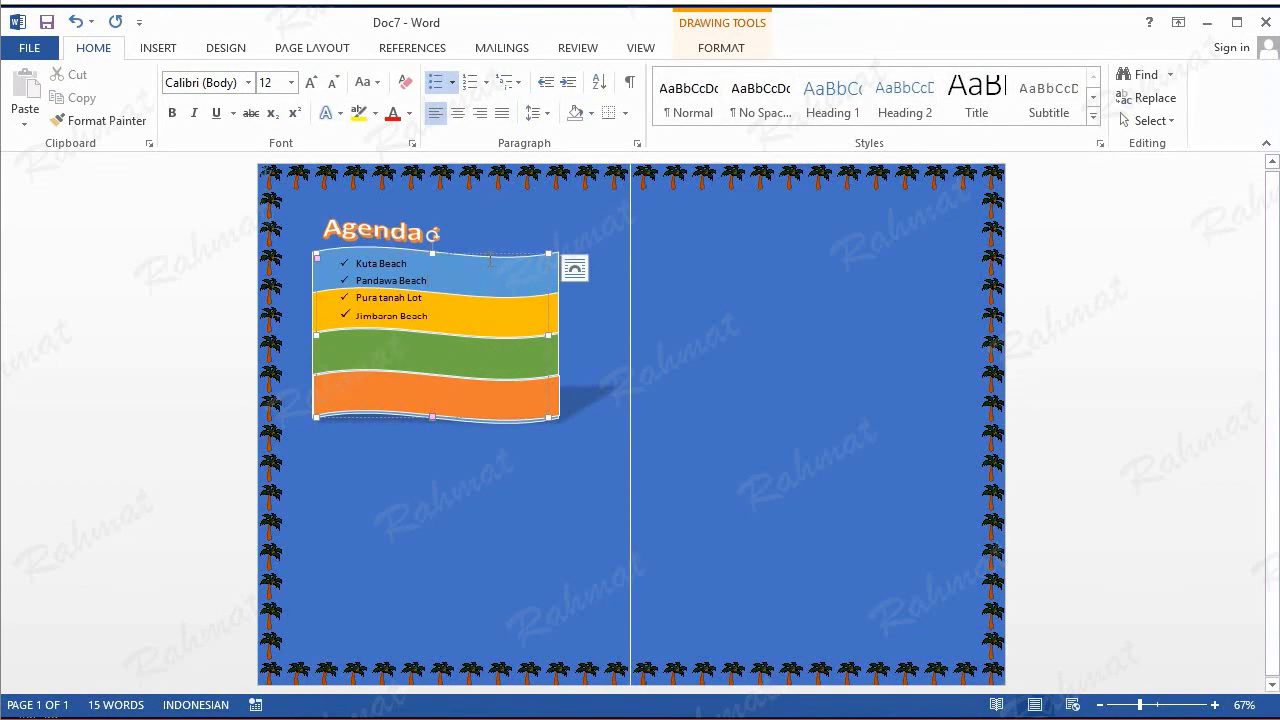
key("ctrl+a")
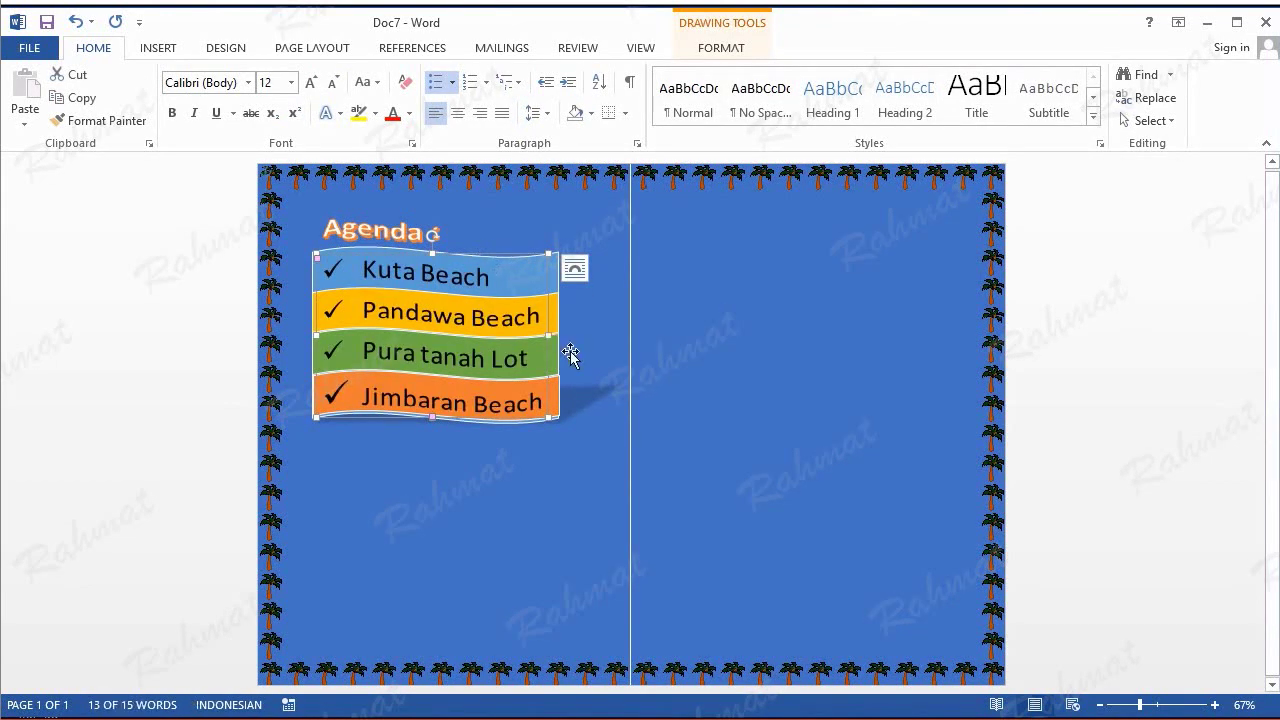
left_click(553, 312)
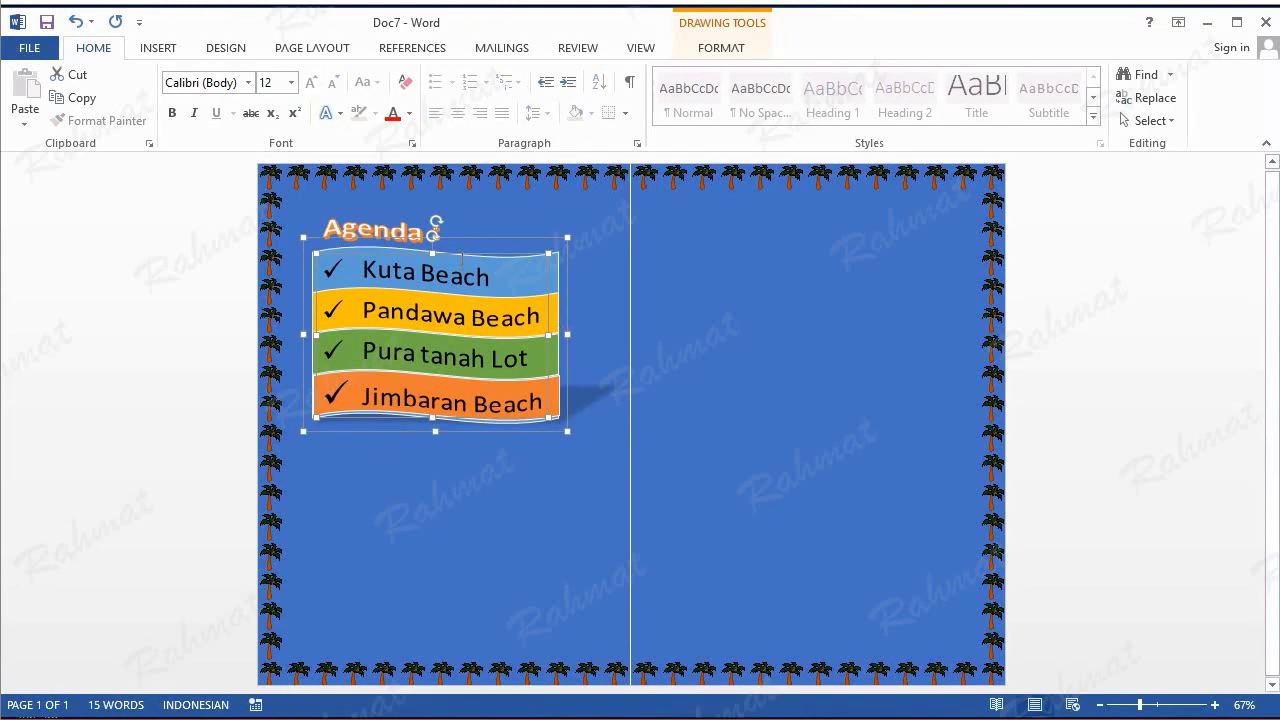
Step: Group the Agenda title with the banner and nudge the group three steps left
right_click(466, 240)
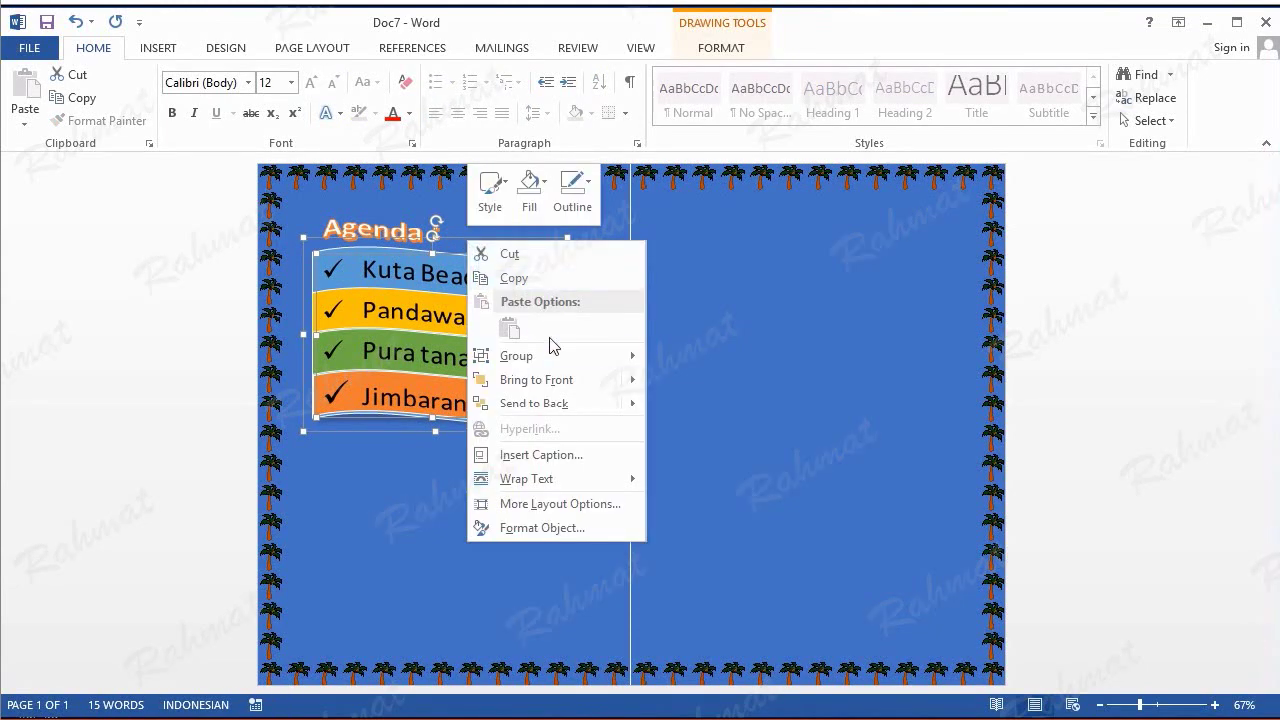
left_click(404, 236)
left_click(404, 232)
right_click(412, 216)
mouse_move(462, 329)
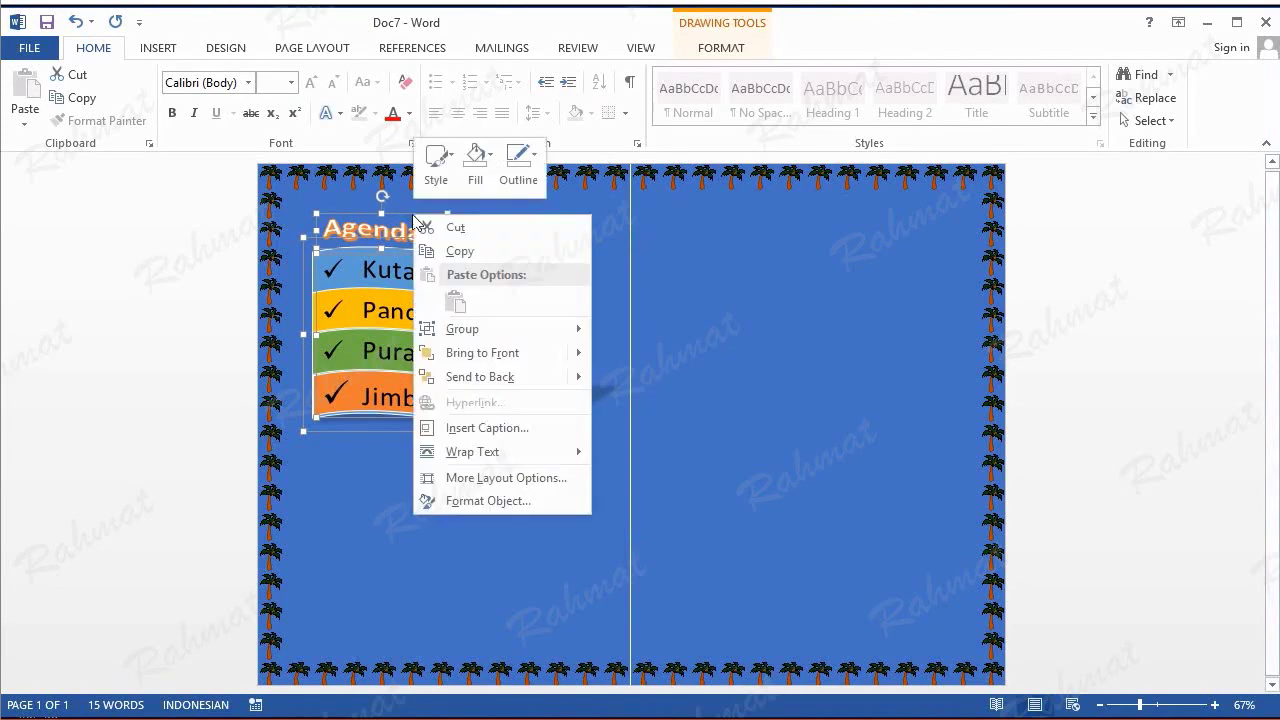
left_click(604, 340)
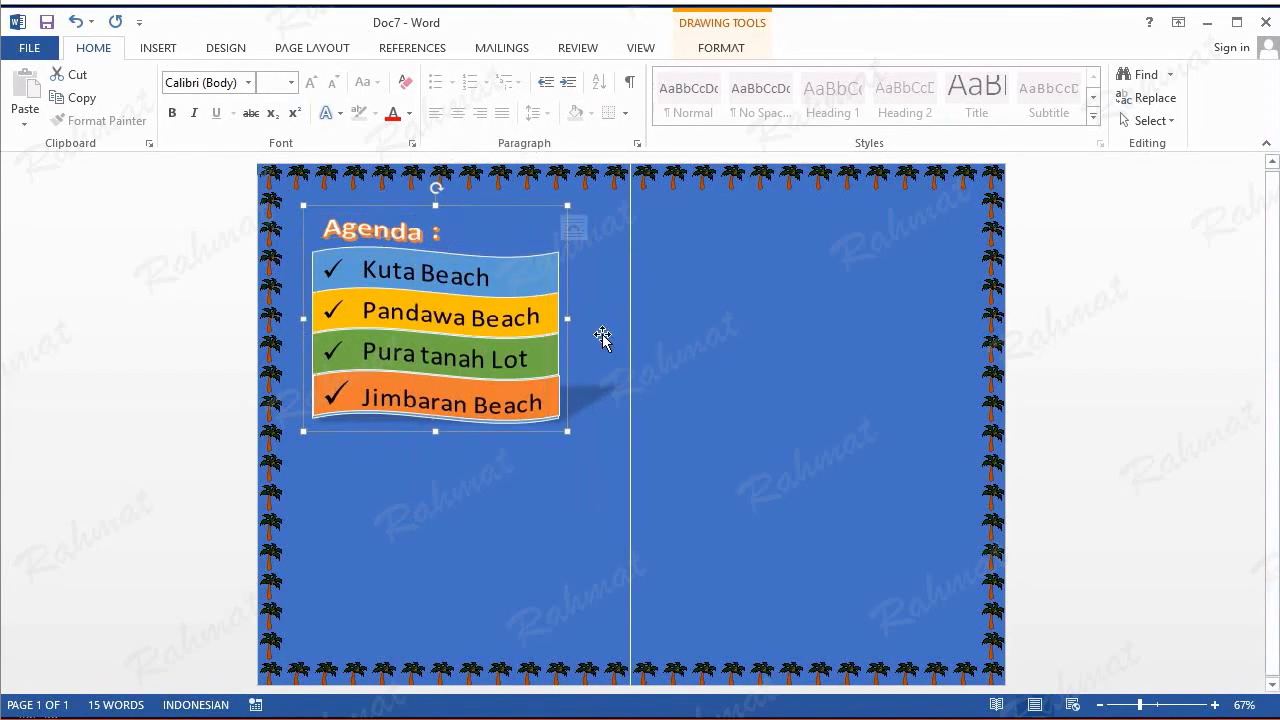
key("Left")
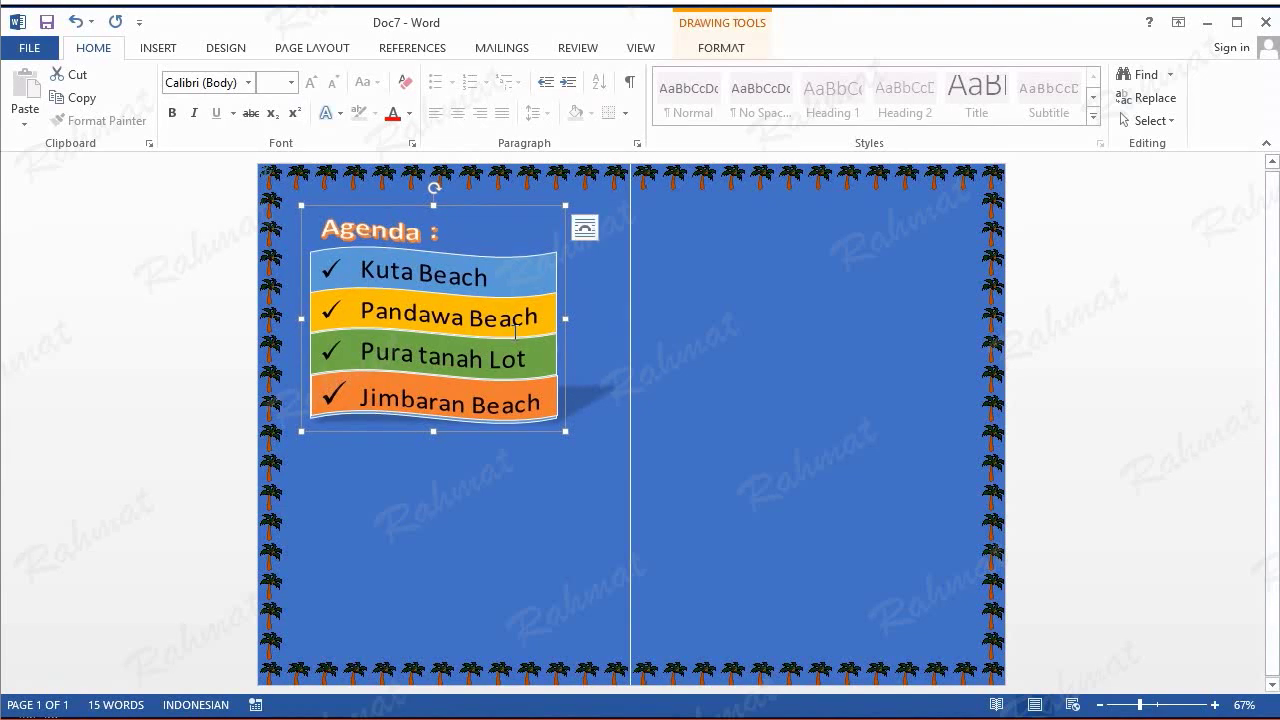
key("Left")
key("Left")
key("Left")
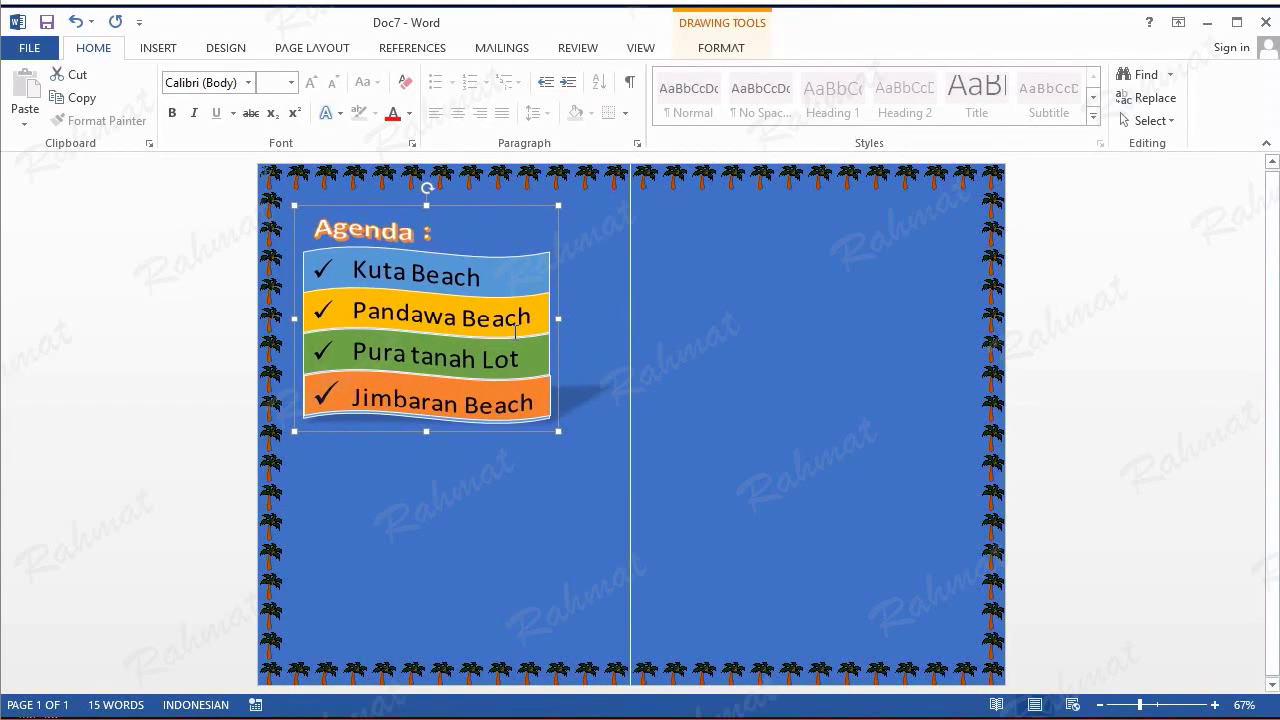
key("Left")
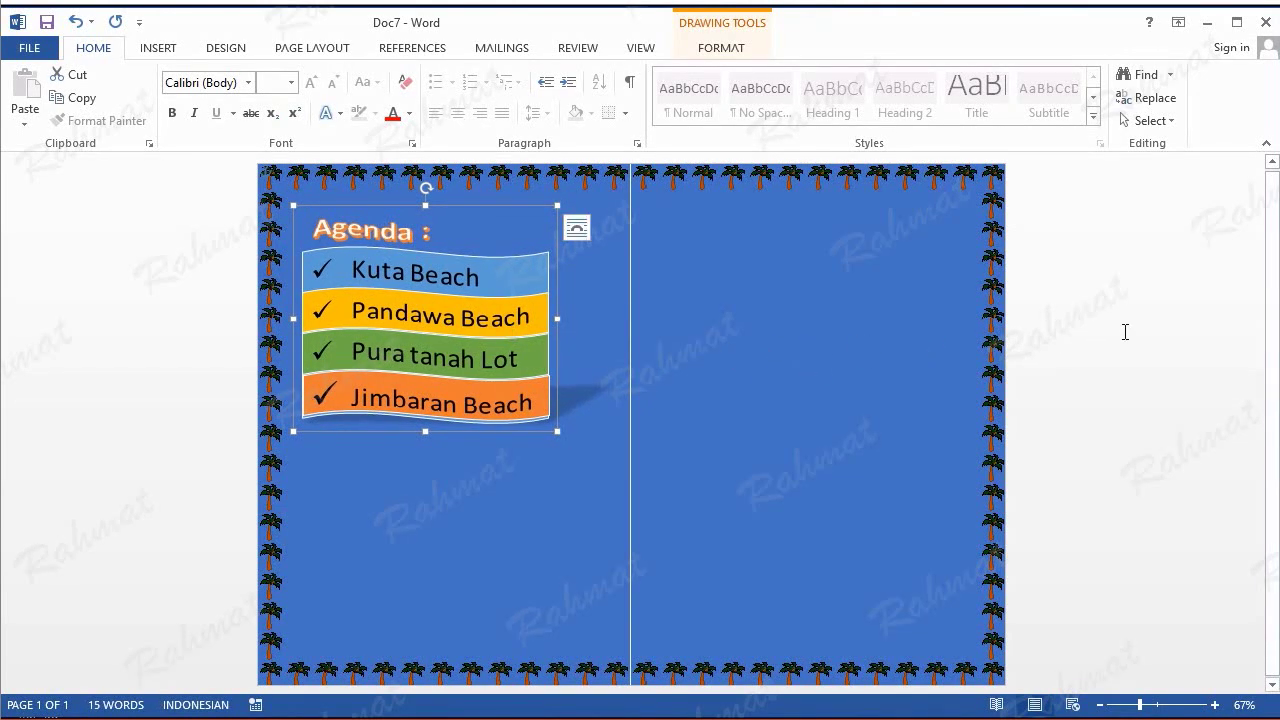
left_click(1123, 329)
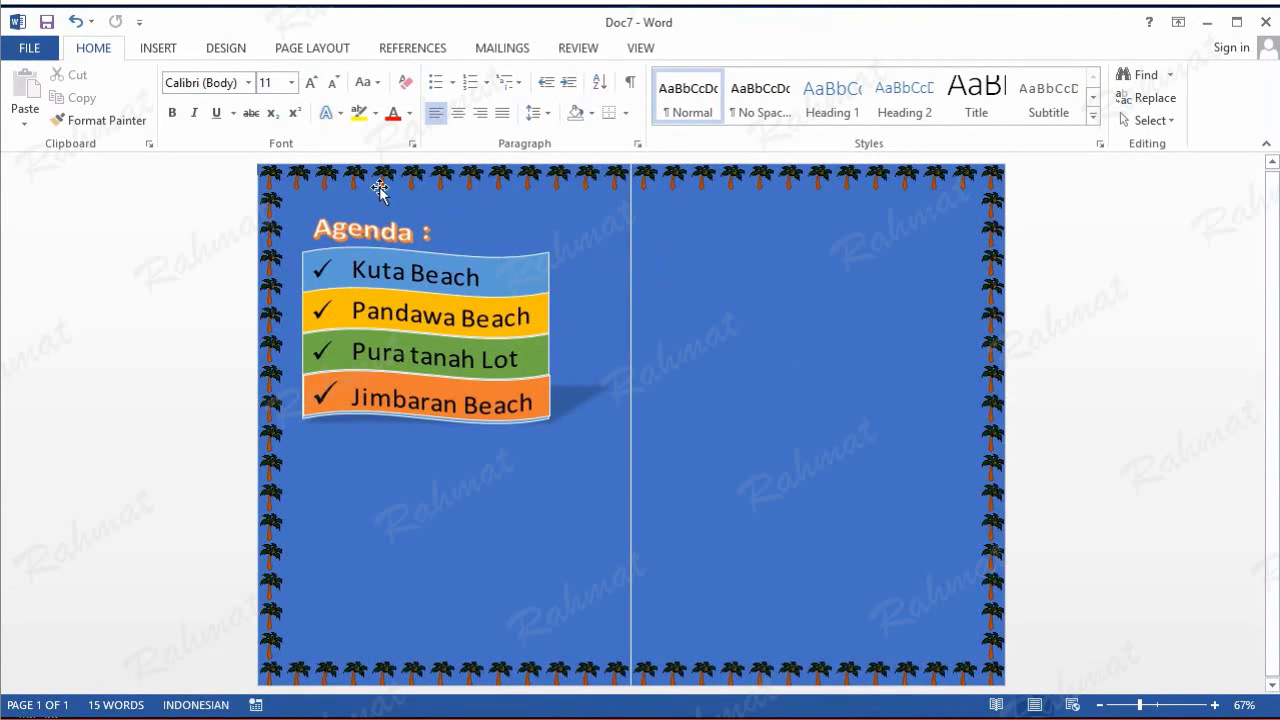
Step: Draw a Wave shape below the Agenda list
left_click(178, 50)
left_click(275, 122)
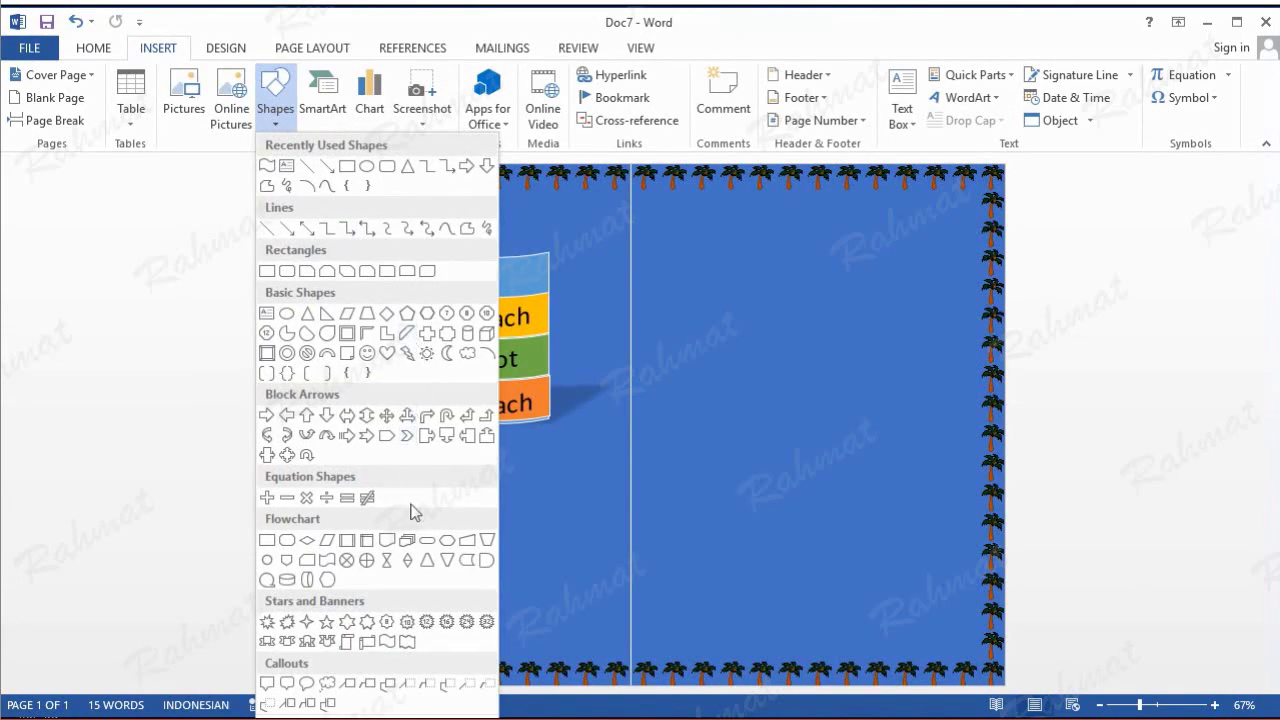
left_click(387, 643)
left_click_drag(435, 455, 551, 600)
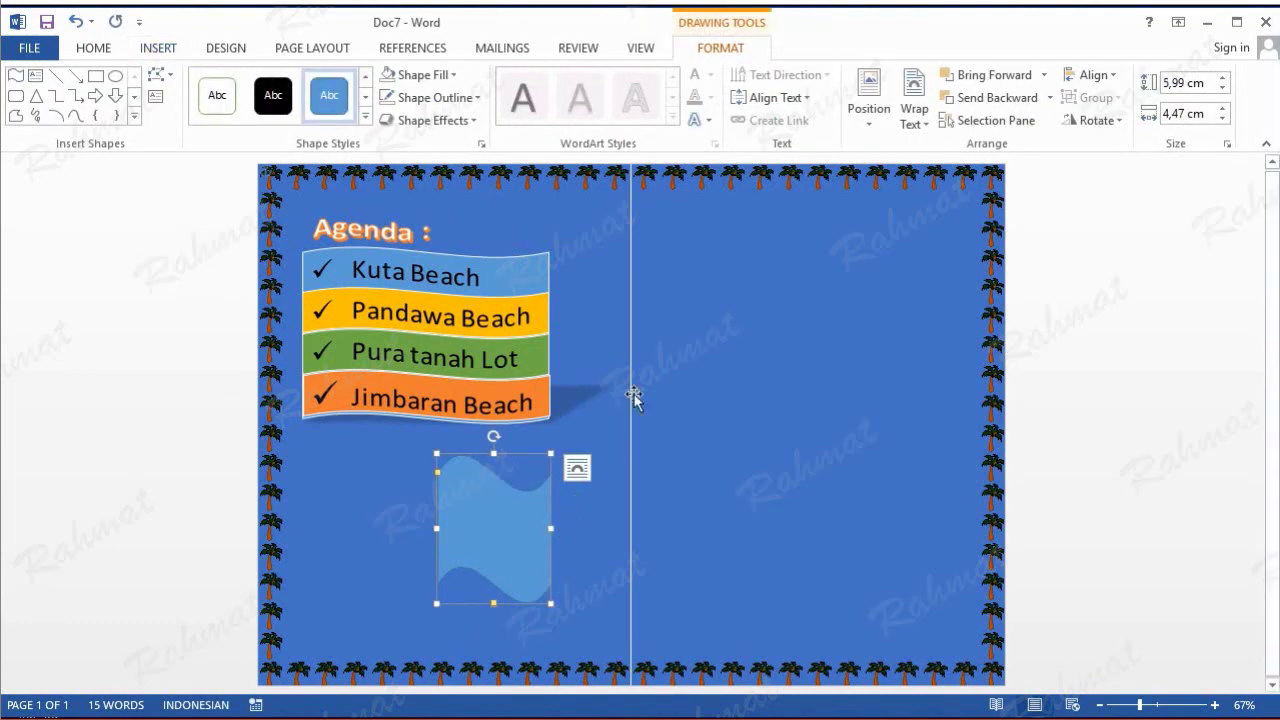
Step: Resize the wave to 9,15 cm high and 7,32 cm wide
left_click(1187, 84)
left_click_drag(1190, 84, 1148, 88)
type("9")
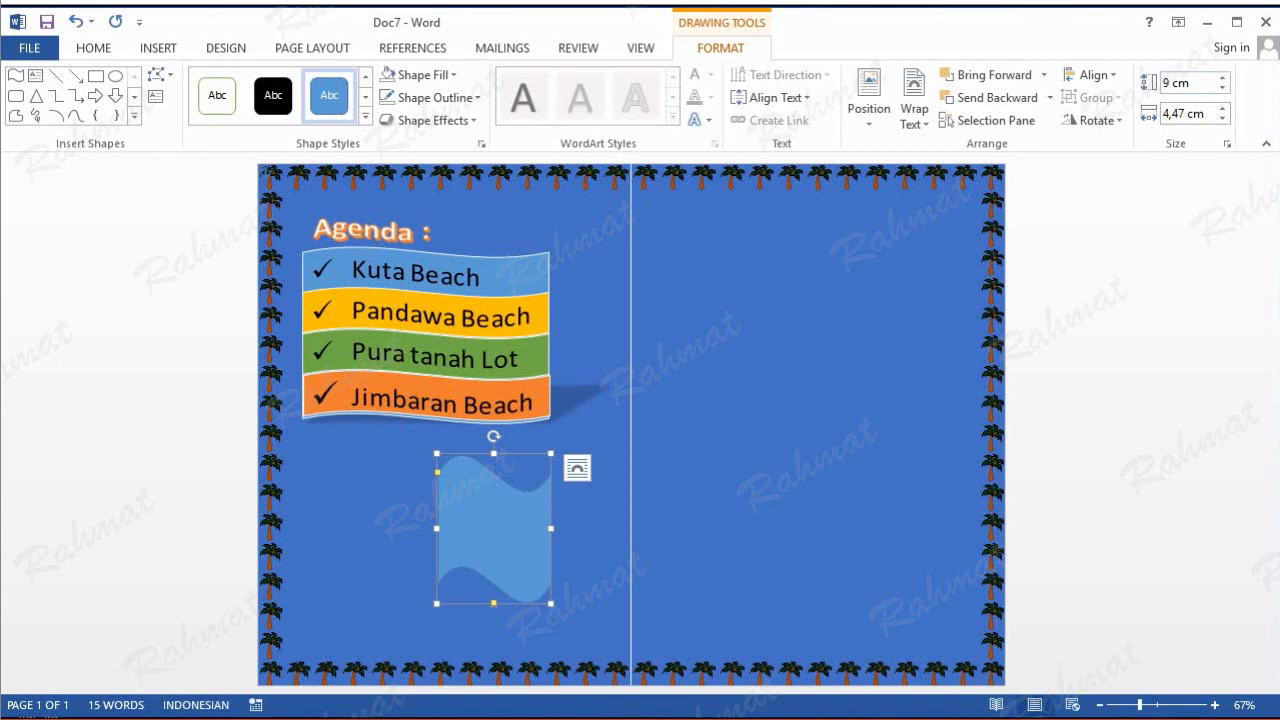
type(",15")
left_click(1187, 116)
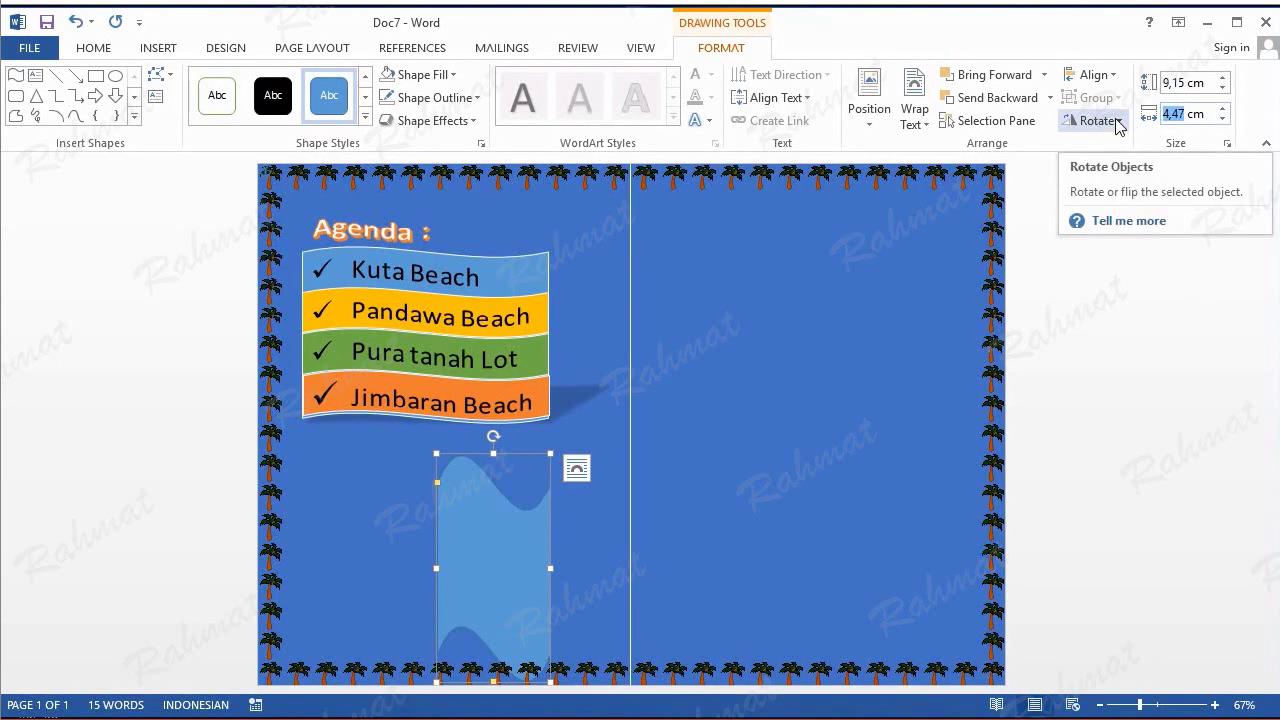
type("7")
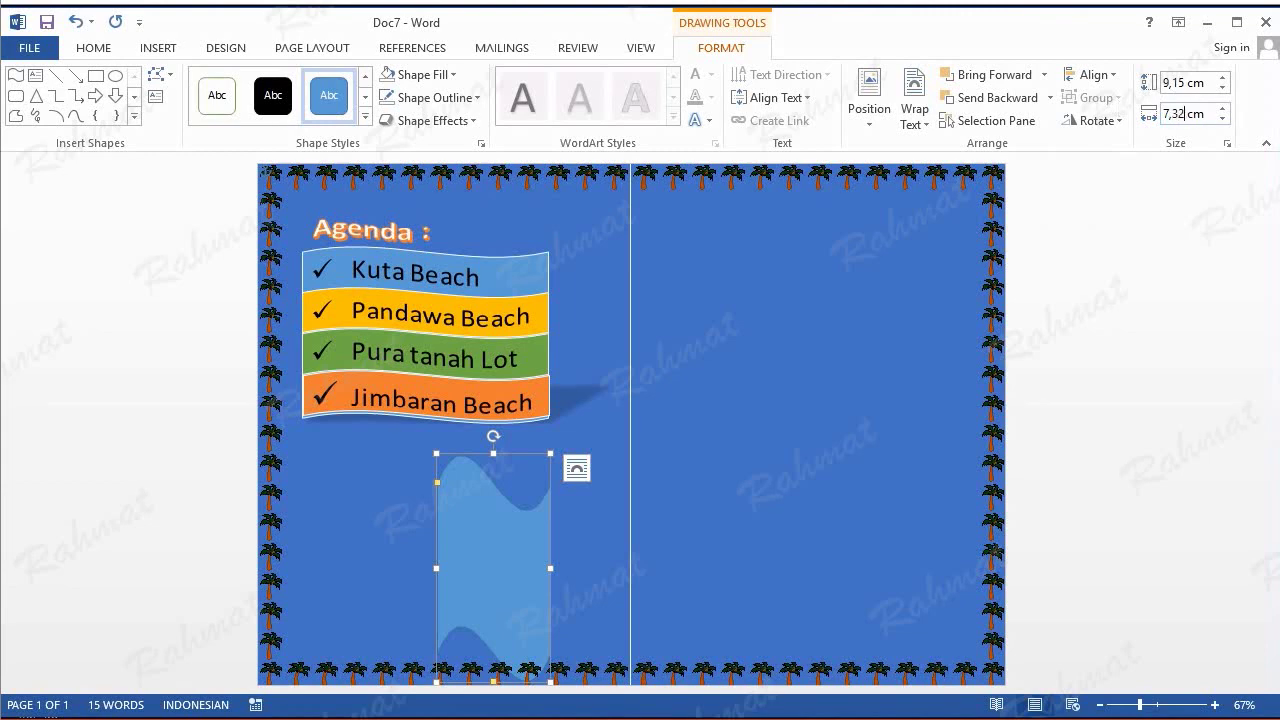
key("Return")
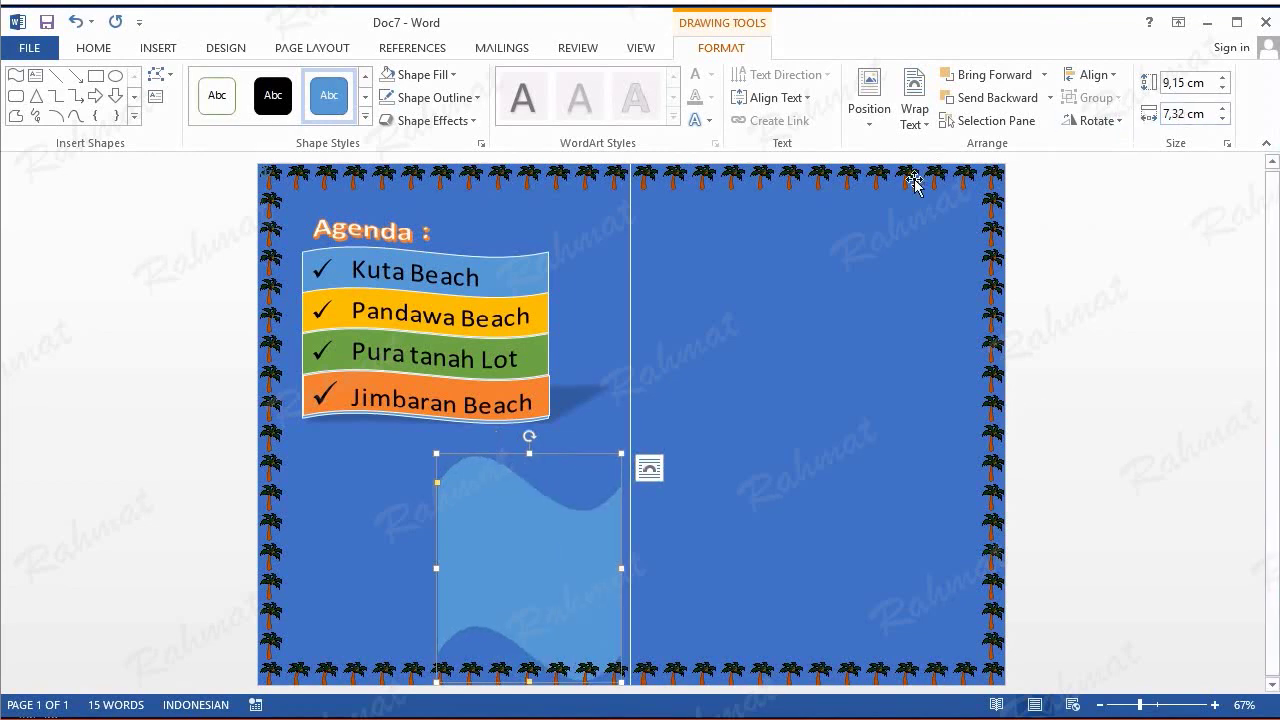
Step: Flatten the wave's edges, move it under the list, and raise the Agenda group two steps
left_click_drag(437, 487, 476, 457)
left_click_drag(555, 454, 539, 426)
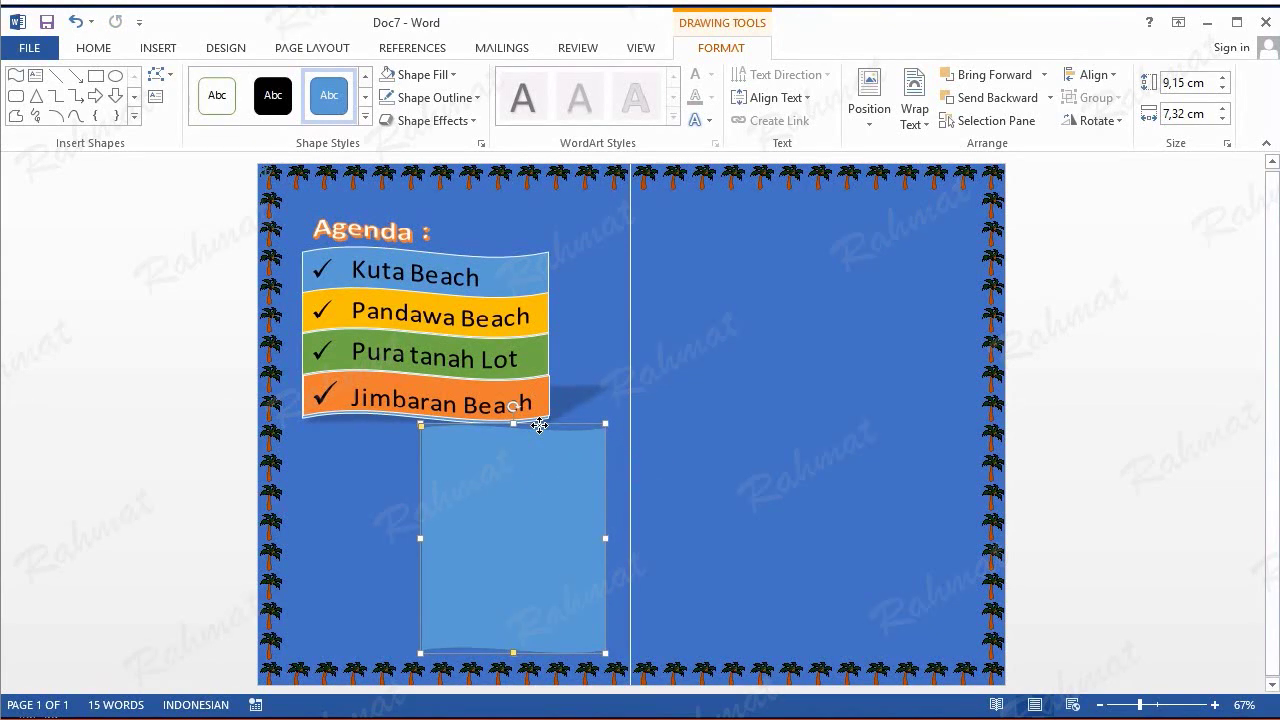
left_click(446, 266)
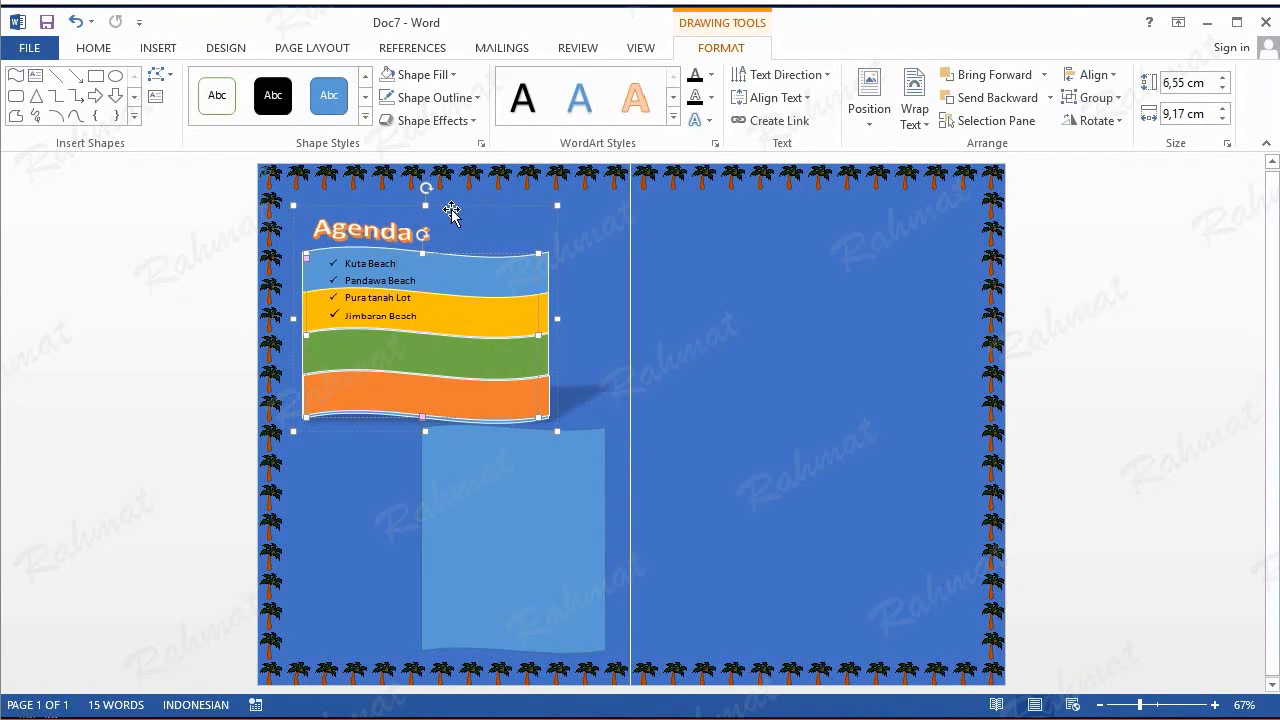
key("Up")
key("Up")
key("Up")
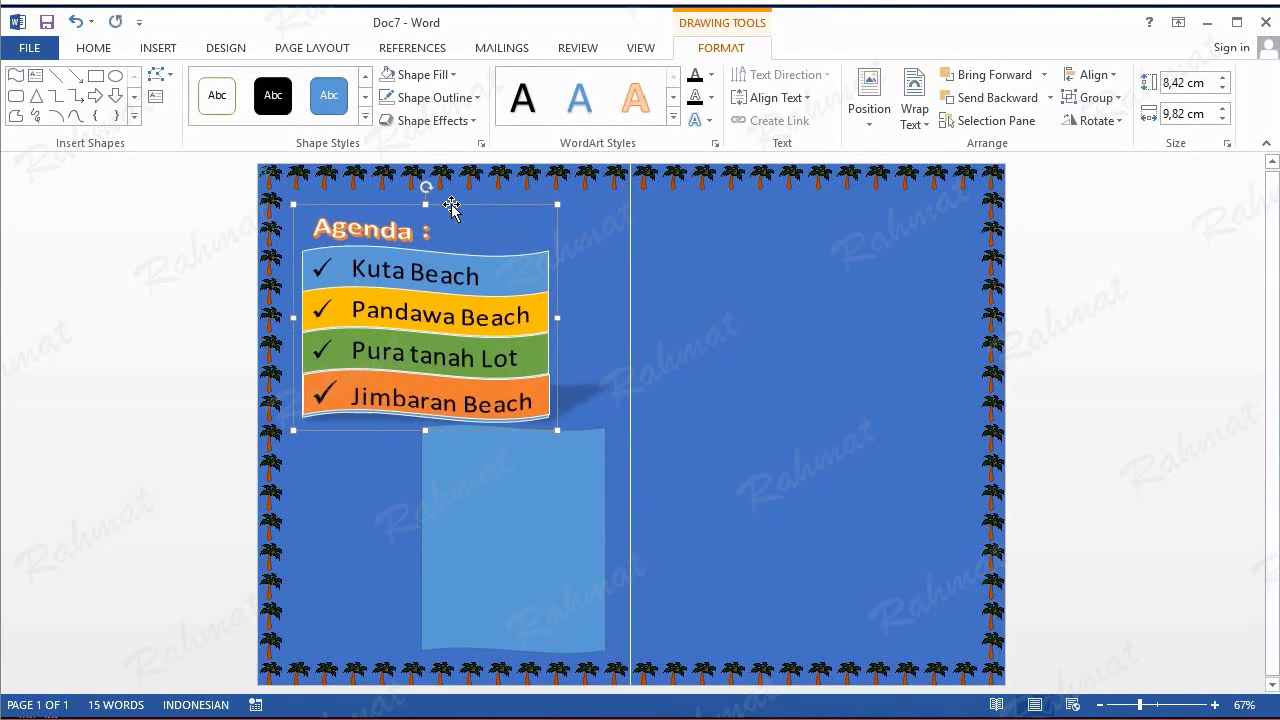
key("Up")
key("Up")
key("Up")
key("Up")
key("Up")
key("Up")
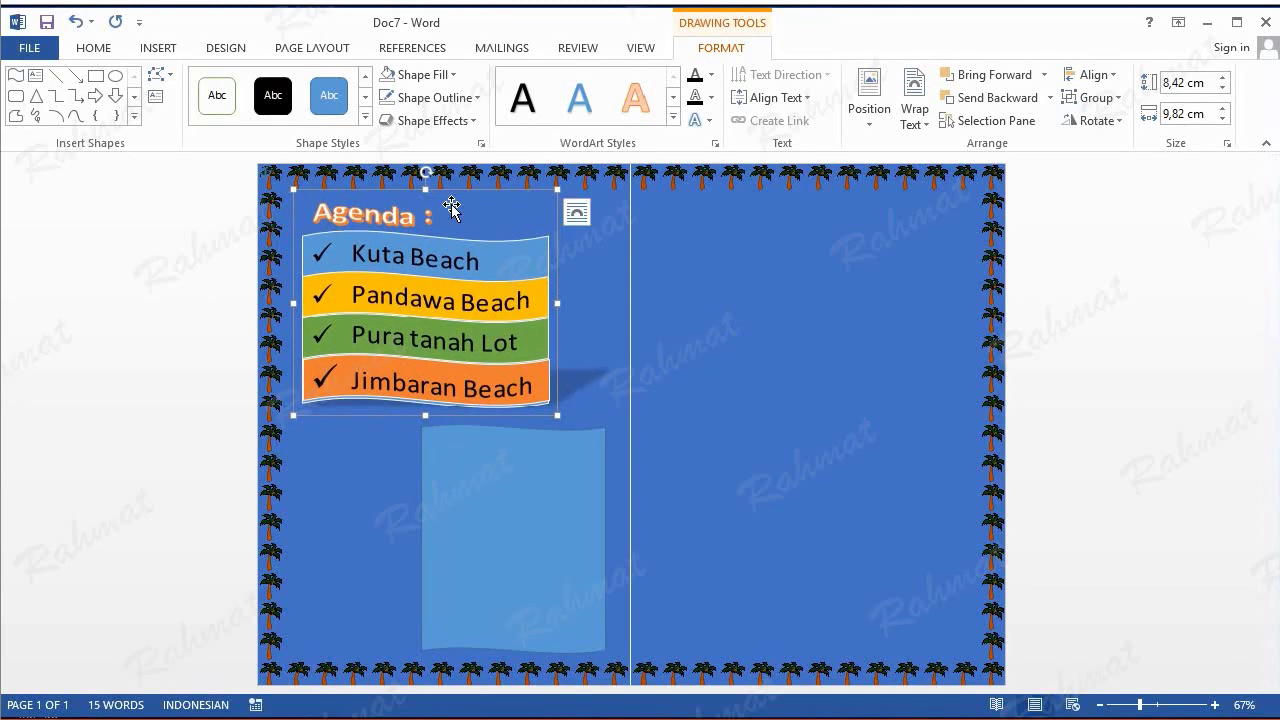
Step: Nudge the light-blue shape into place just left under the list
left_click(557, 515)
left_click(693, 461)
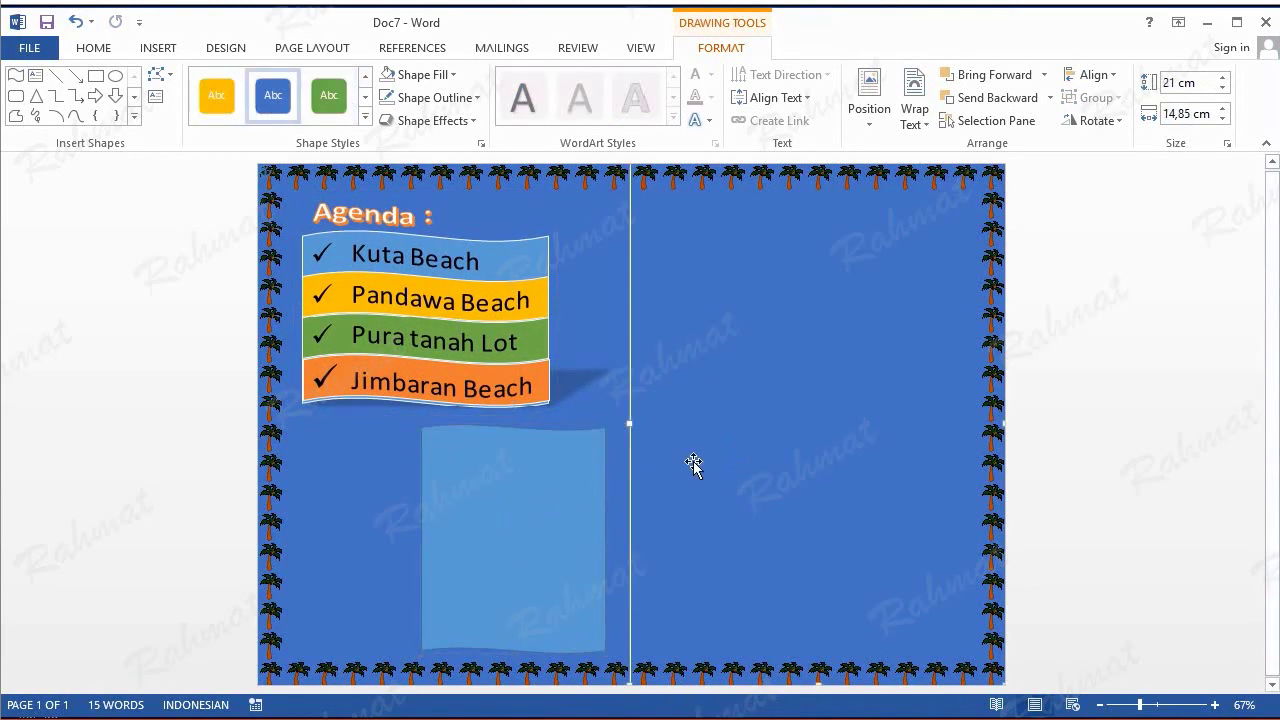
left_click(548, 487)
key("Up")
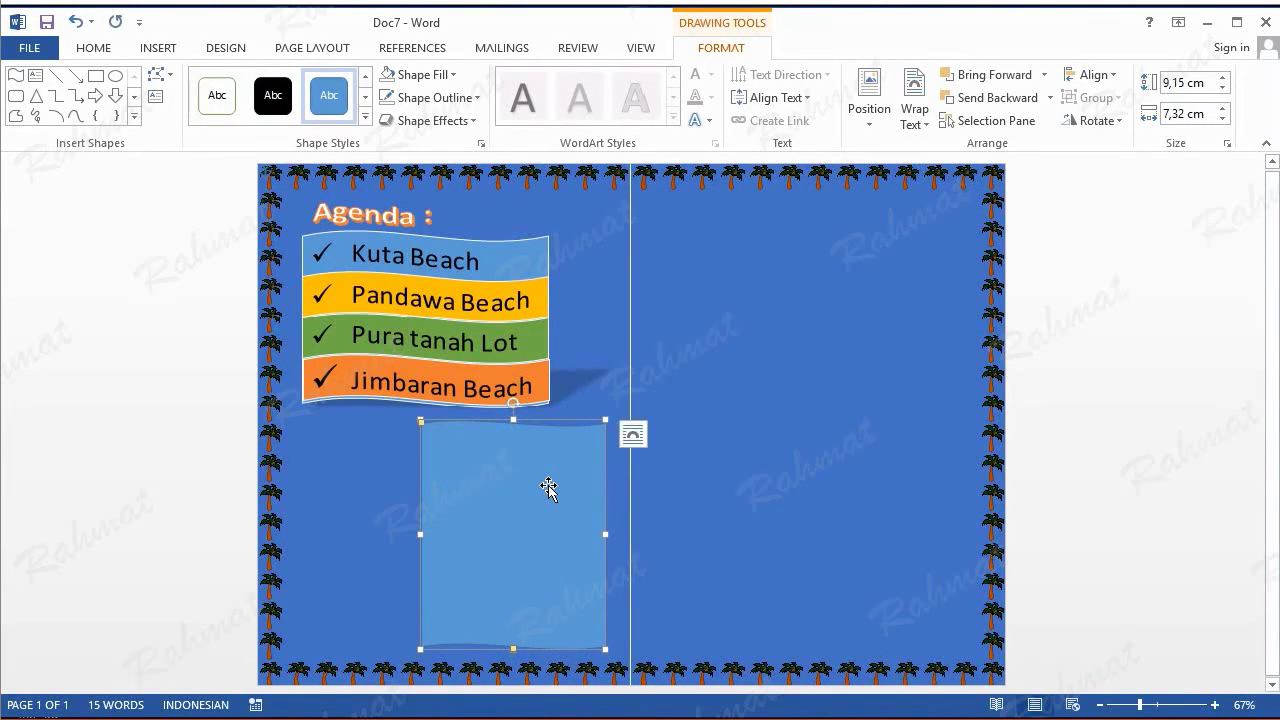
key("Down")
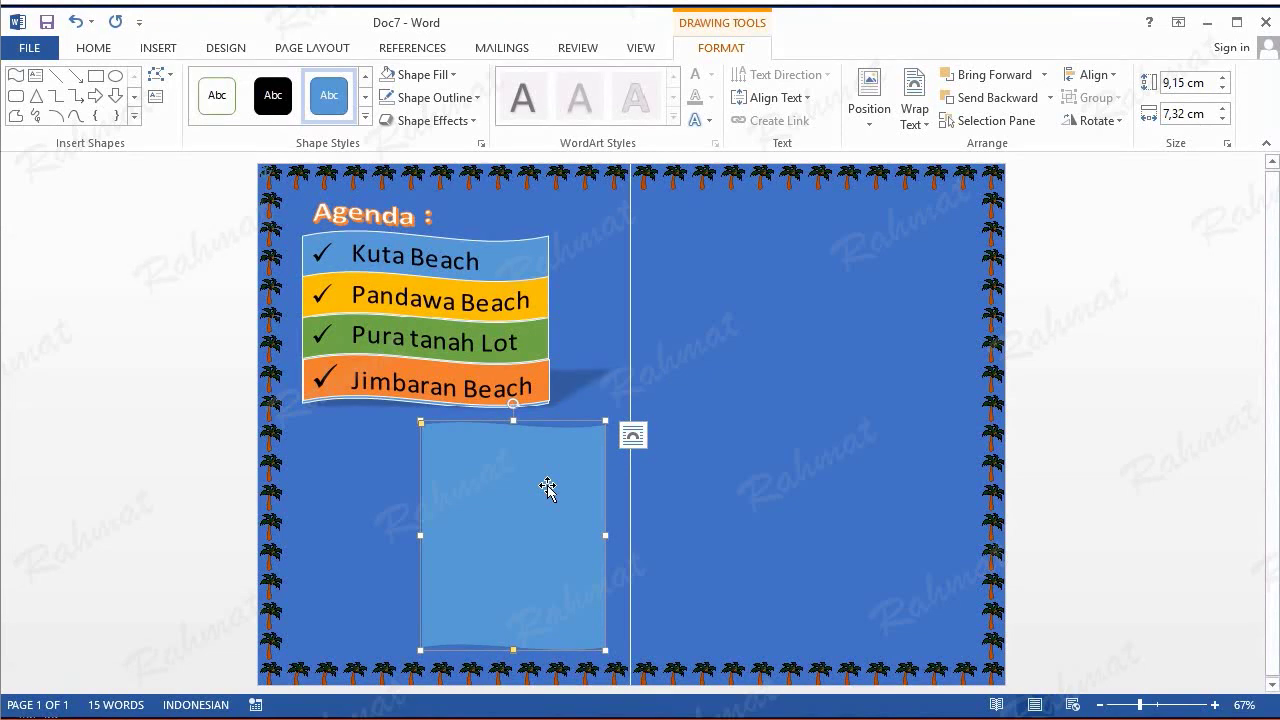
key("Left")
key("Left")
key("Left")
key("Left")
key("Left")
key("Left")
key("Left")
key("Left")
key("Left")
key("Left")
key("Left")
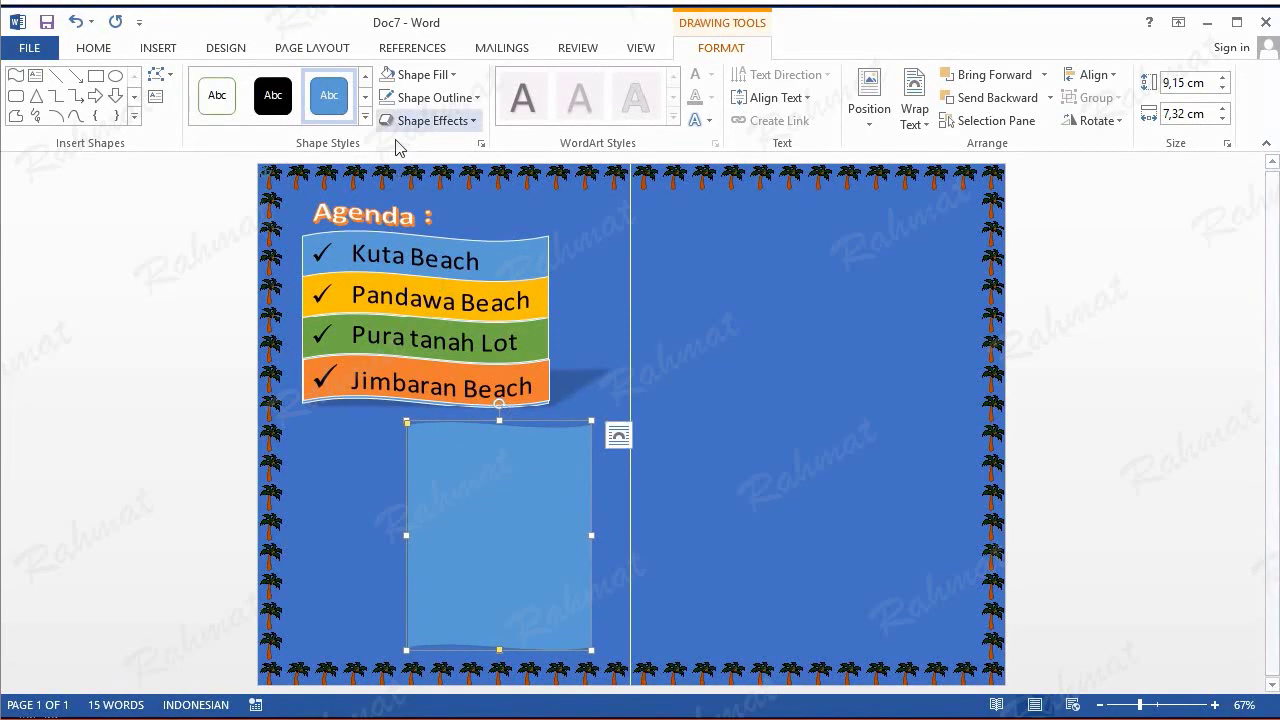
Step: Give the panel a light-orange shape style with a 3 pt dashed outline
left_click(366, 117)
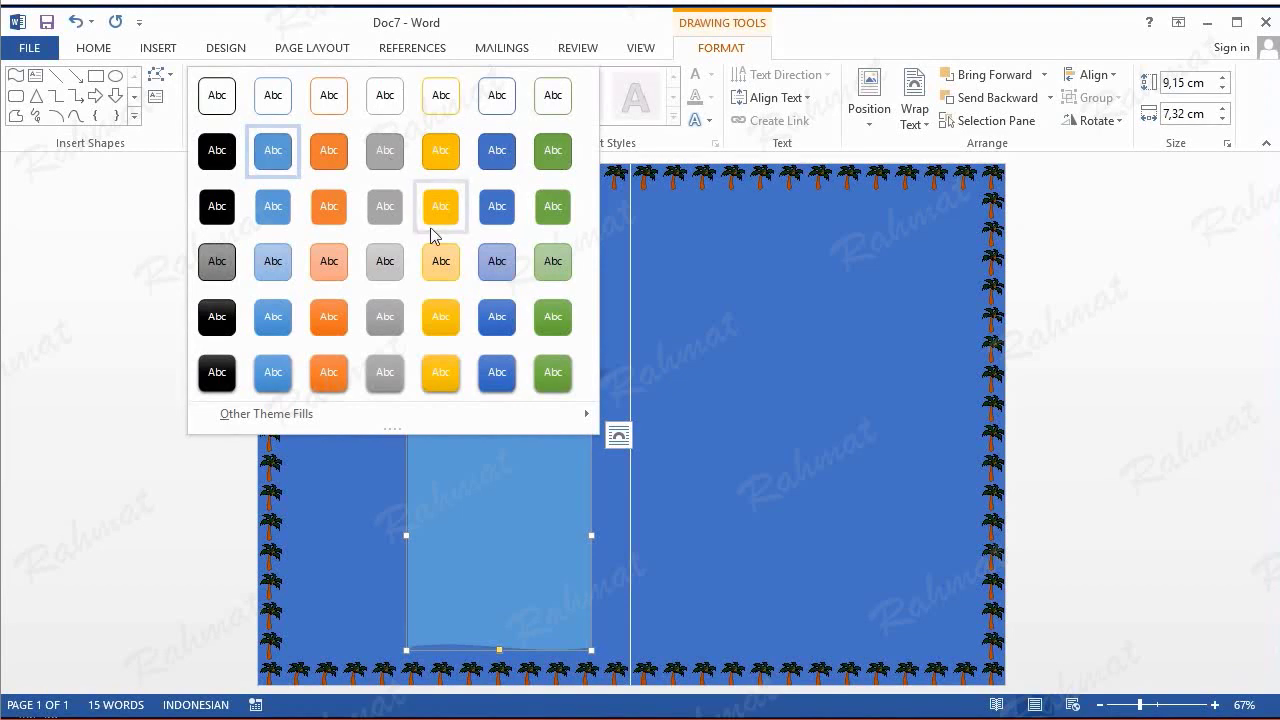
left_click(449, 264)
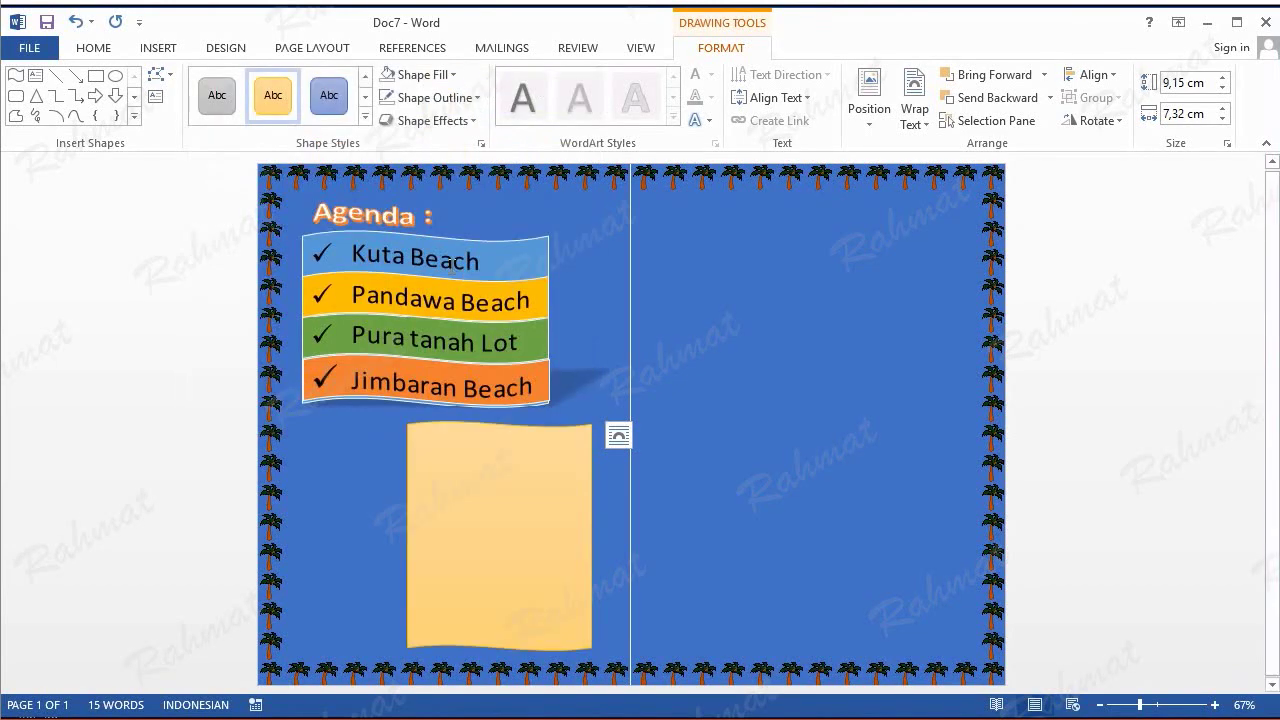
left_click(456, 99)
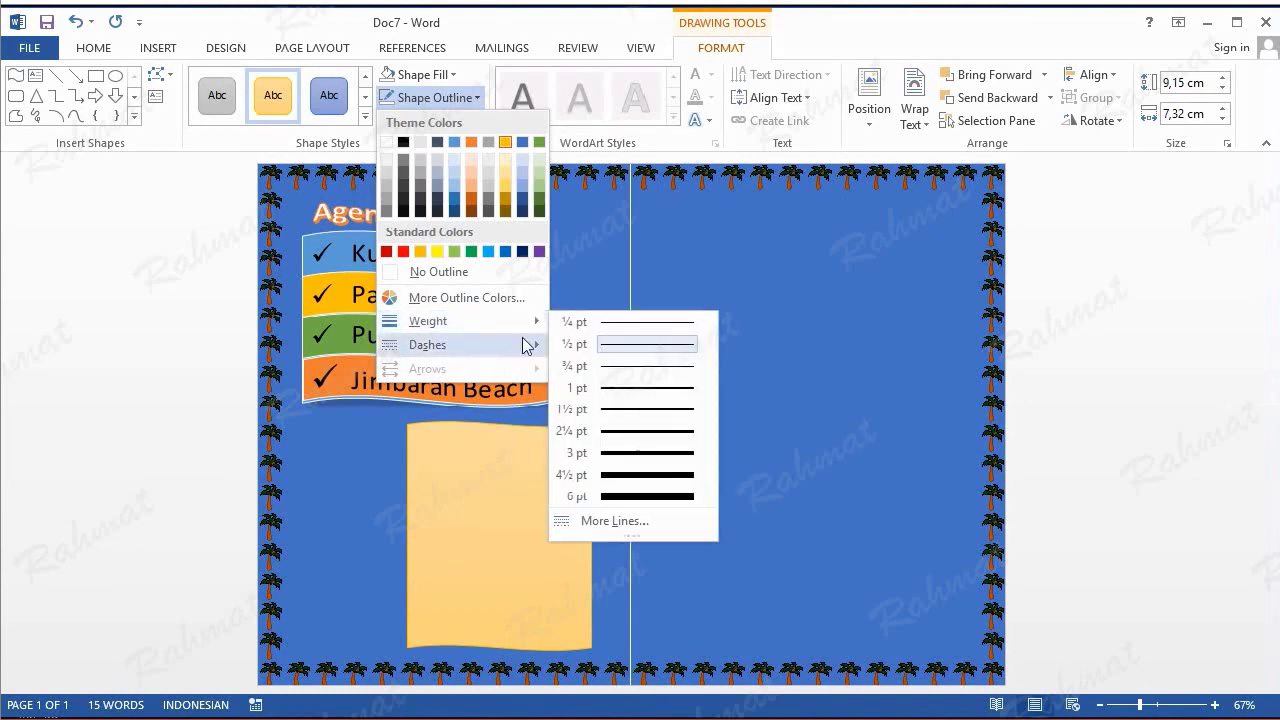
left_click(613, 453)
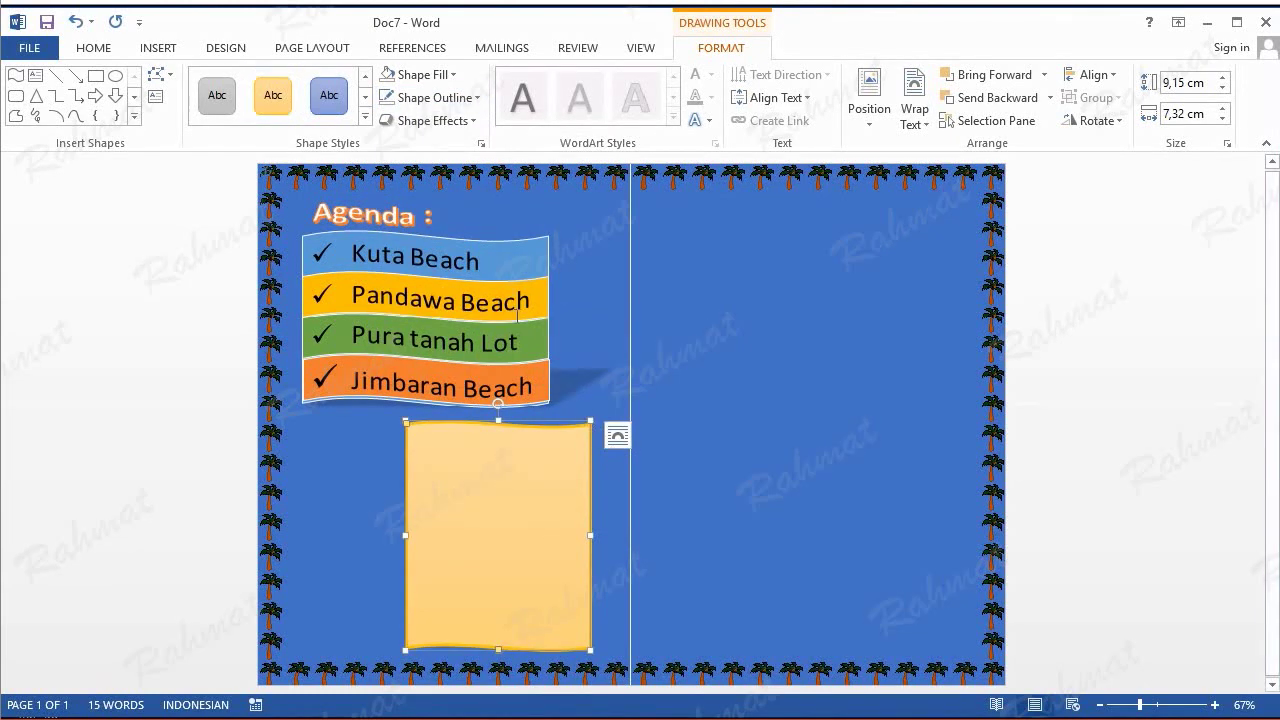
left_click(448, 99)
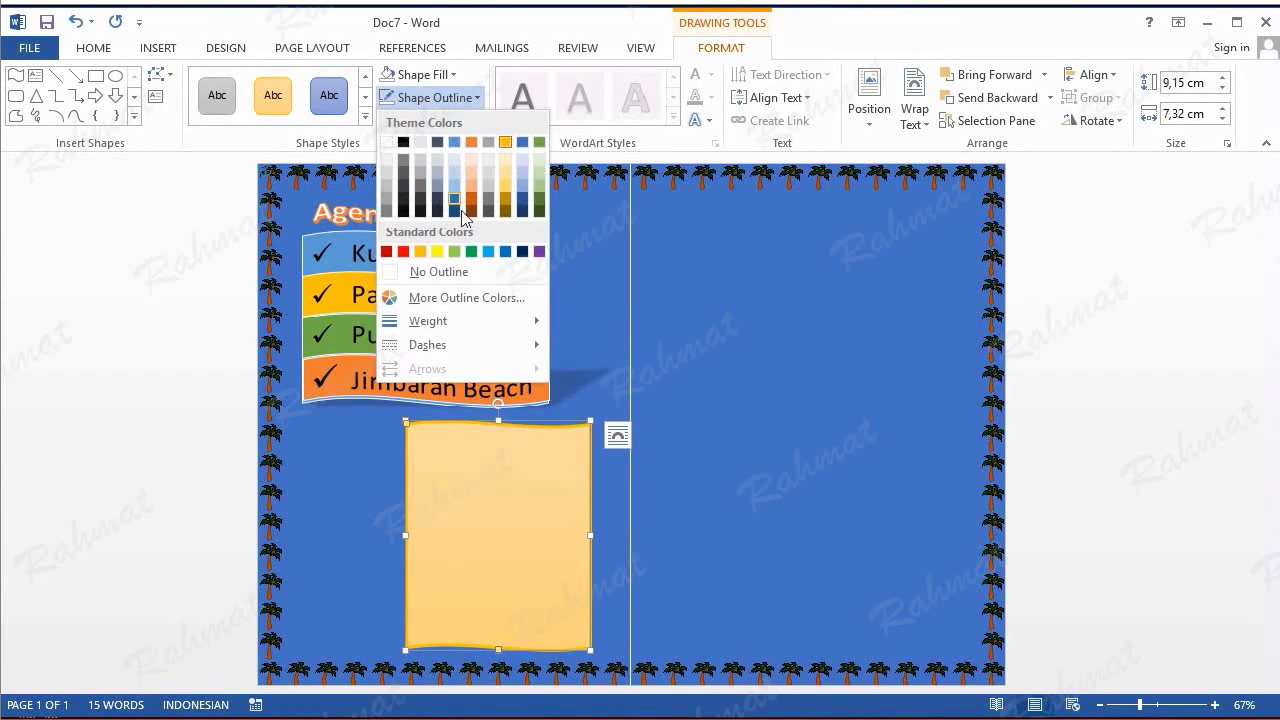
mouse_move(428, 345)
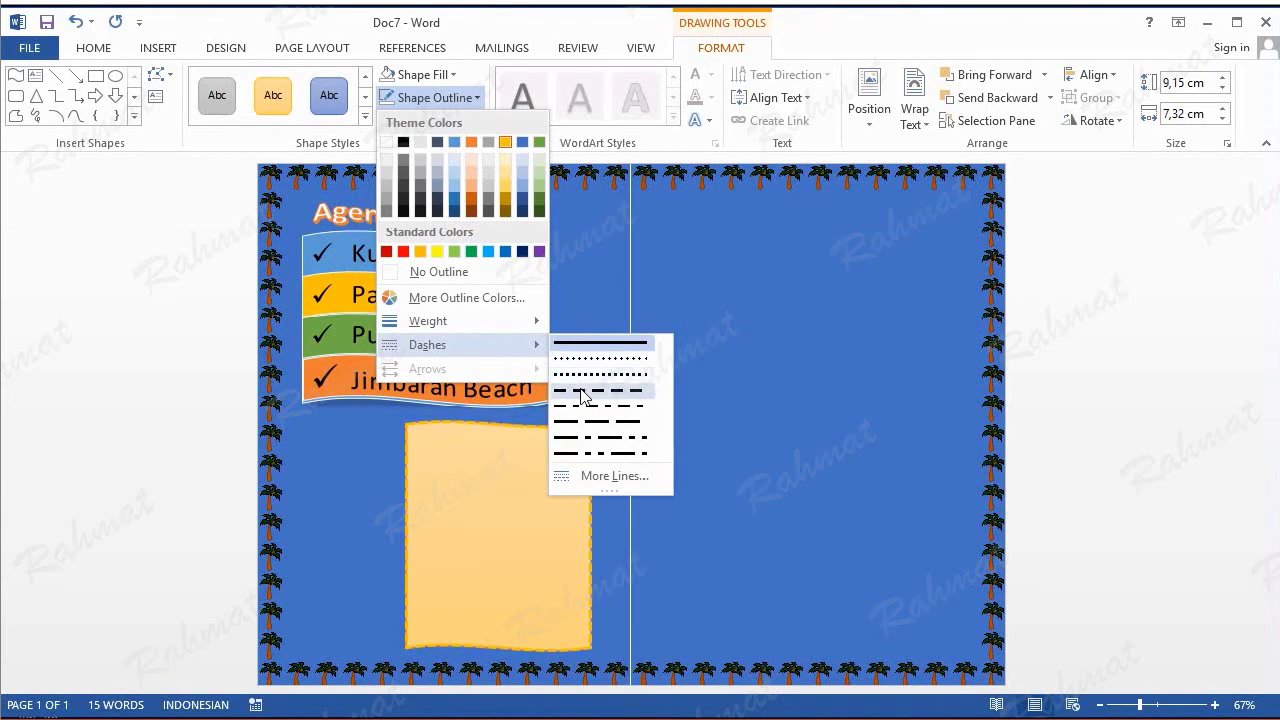
left_click(583, 392)
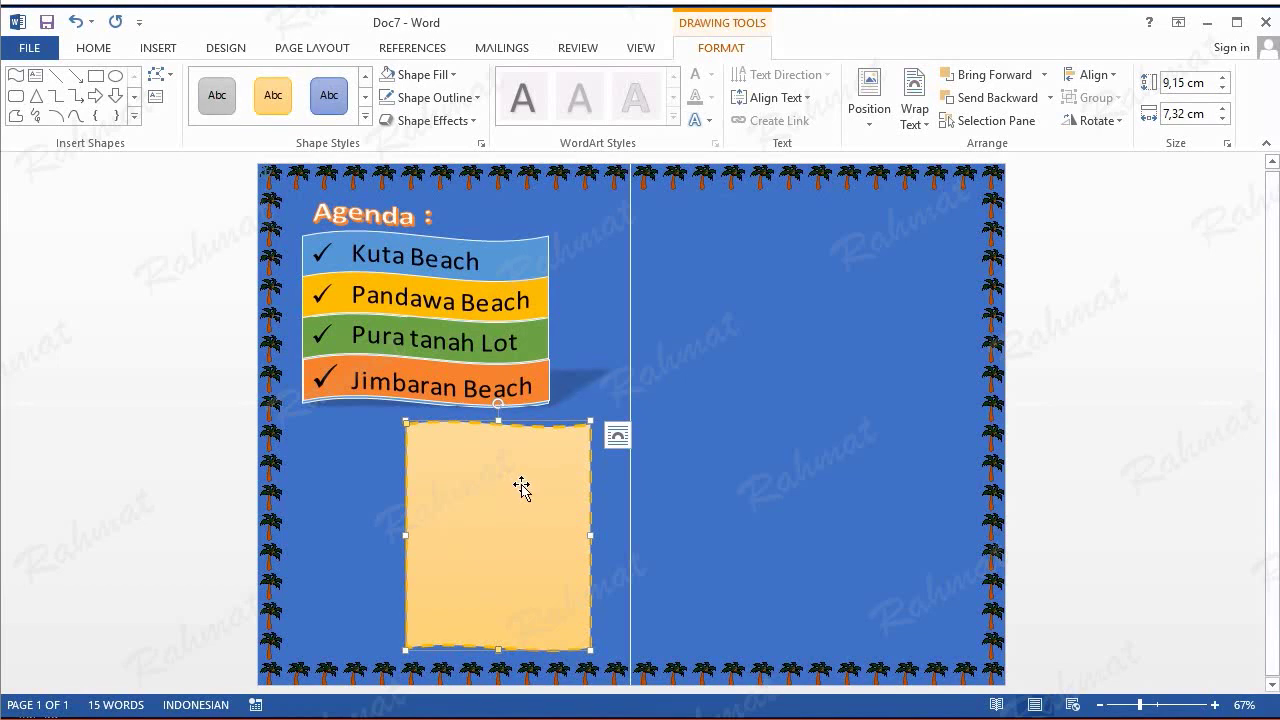
left_click(928, 481)
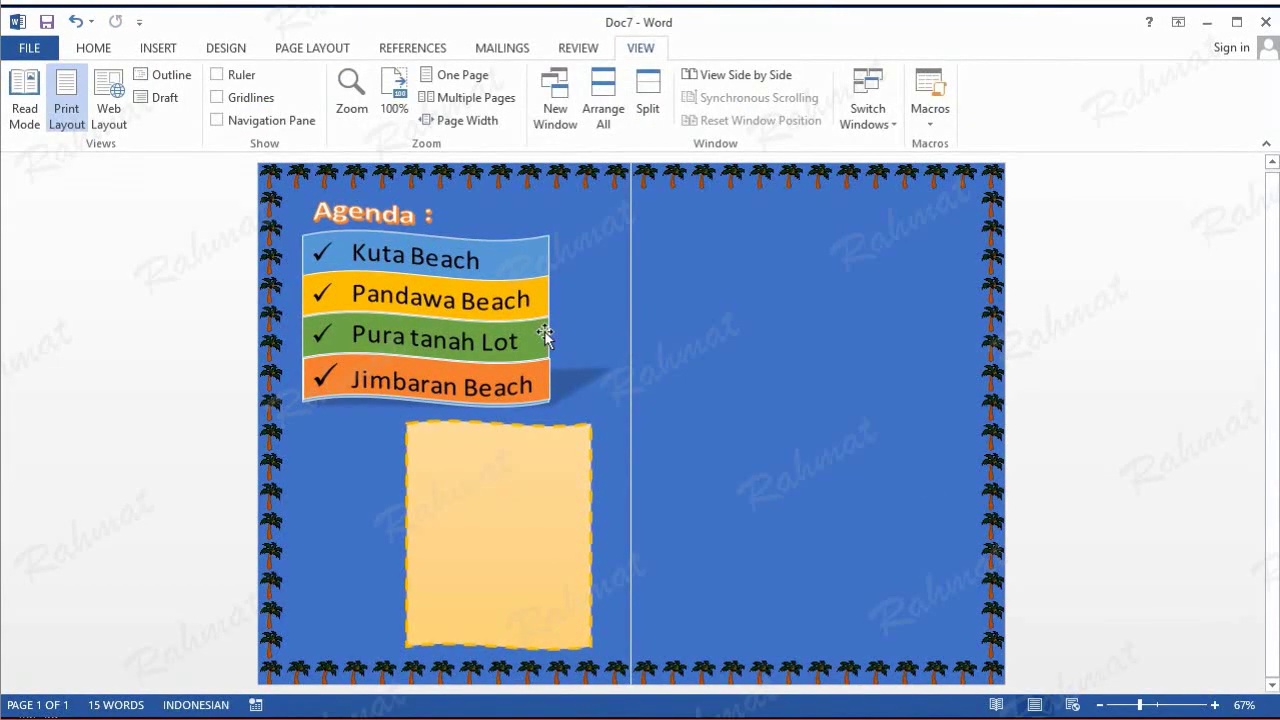
Step: Draw a text box over the orange panel, paste the included-items list, and select it
left_click(158, 47)
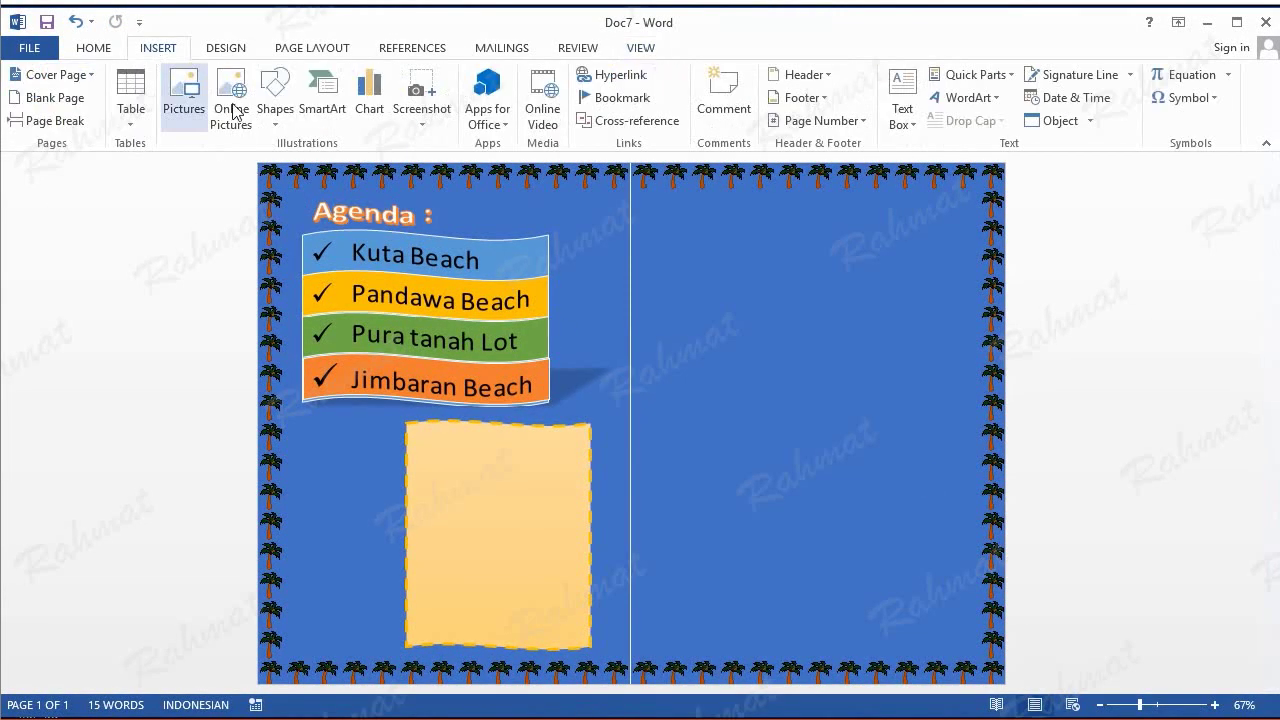
left_click(910, 124)
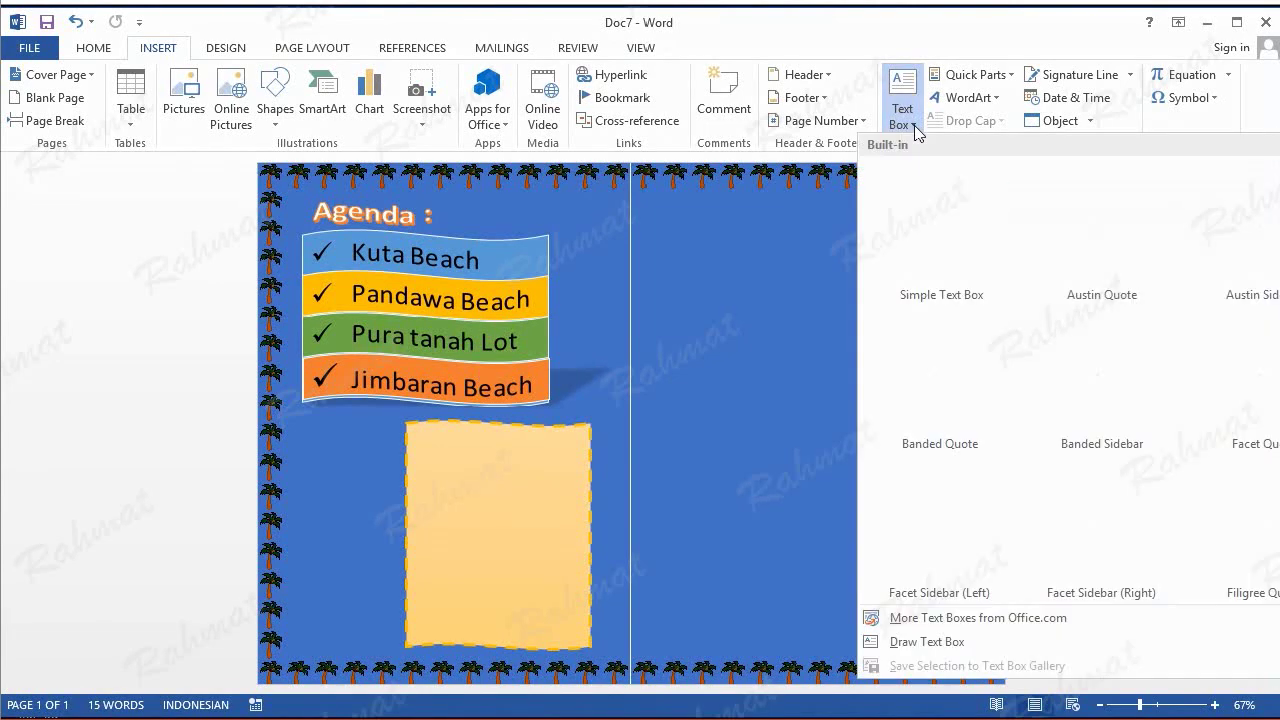
left_click(912, 641)
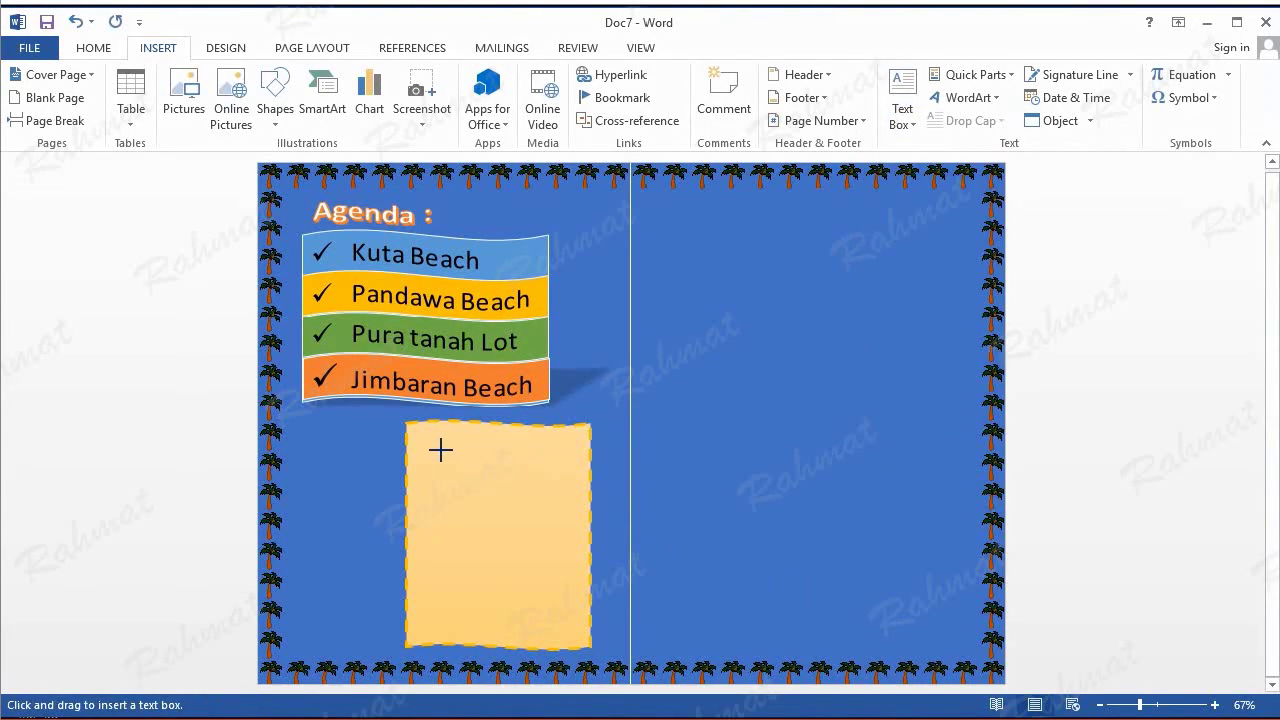
left_click_drag(411, 428, 591, 642)
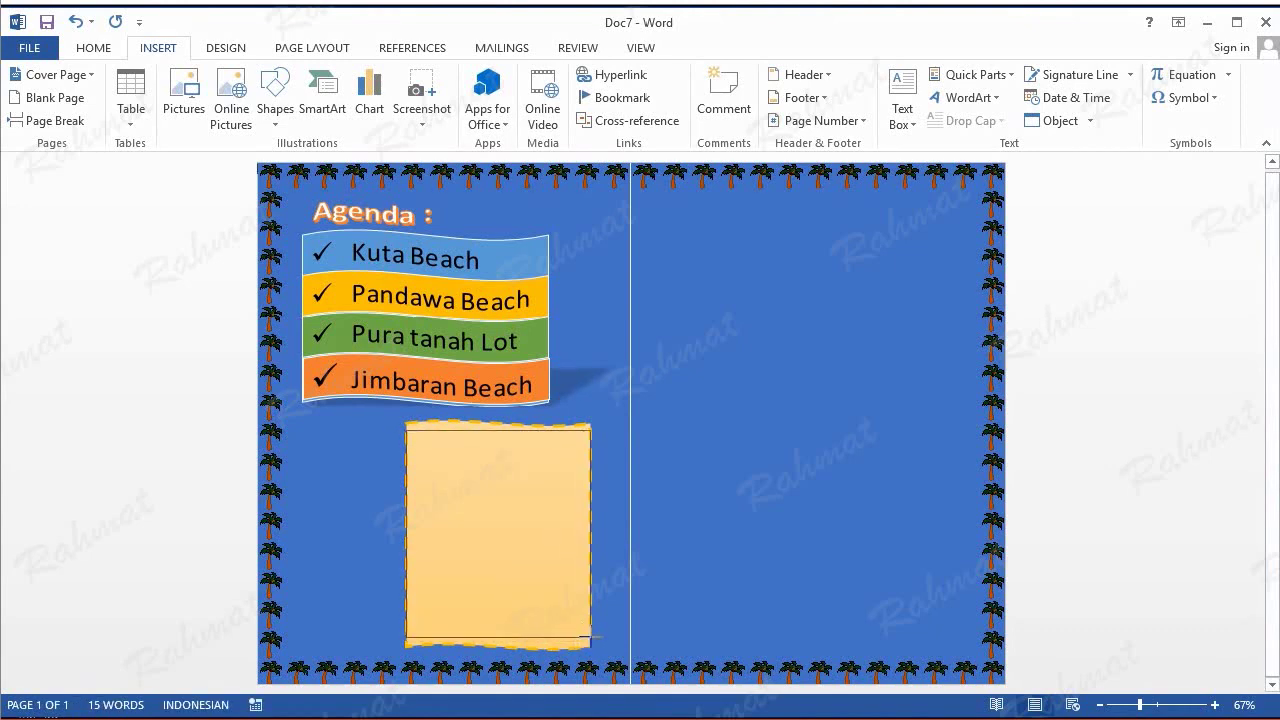
left_click_drag(581, 636, 590, 642)
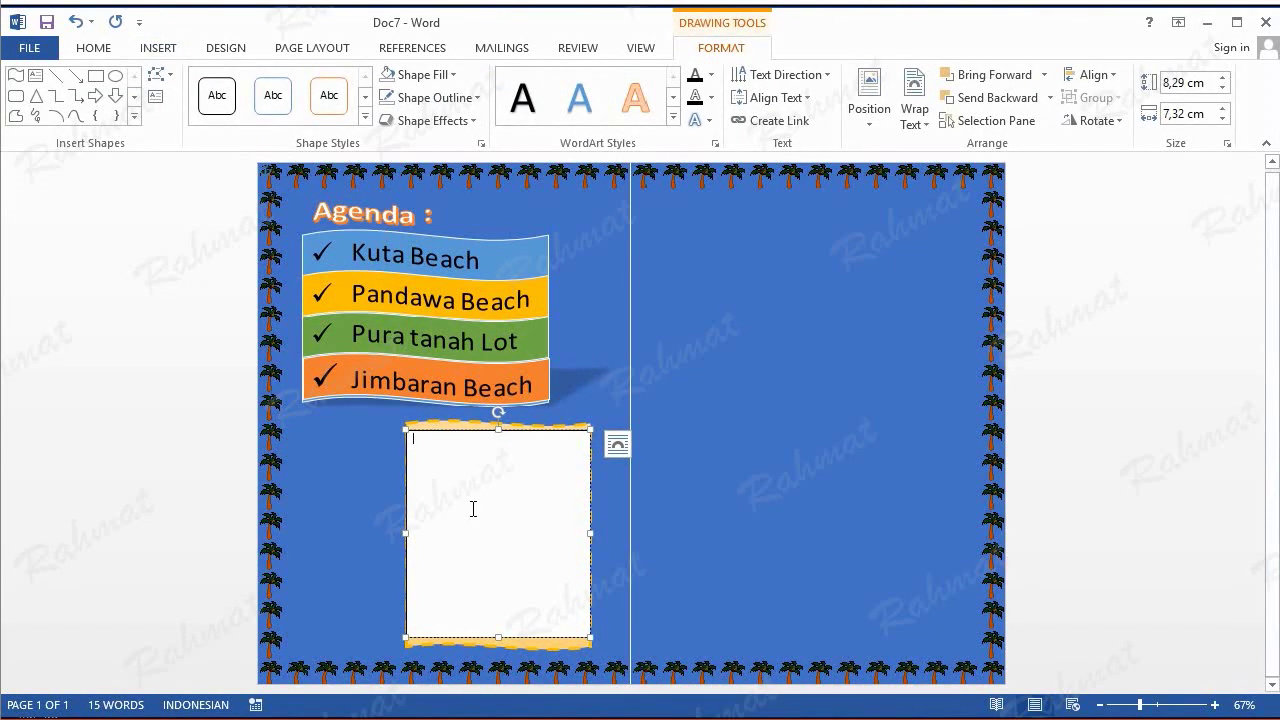
type("Fligh Ticket & Tax Entrance Fee Hotel Bintang 4 Breakfast, Lunch, andDinner T-Shirt DoorPrize Etc.")
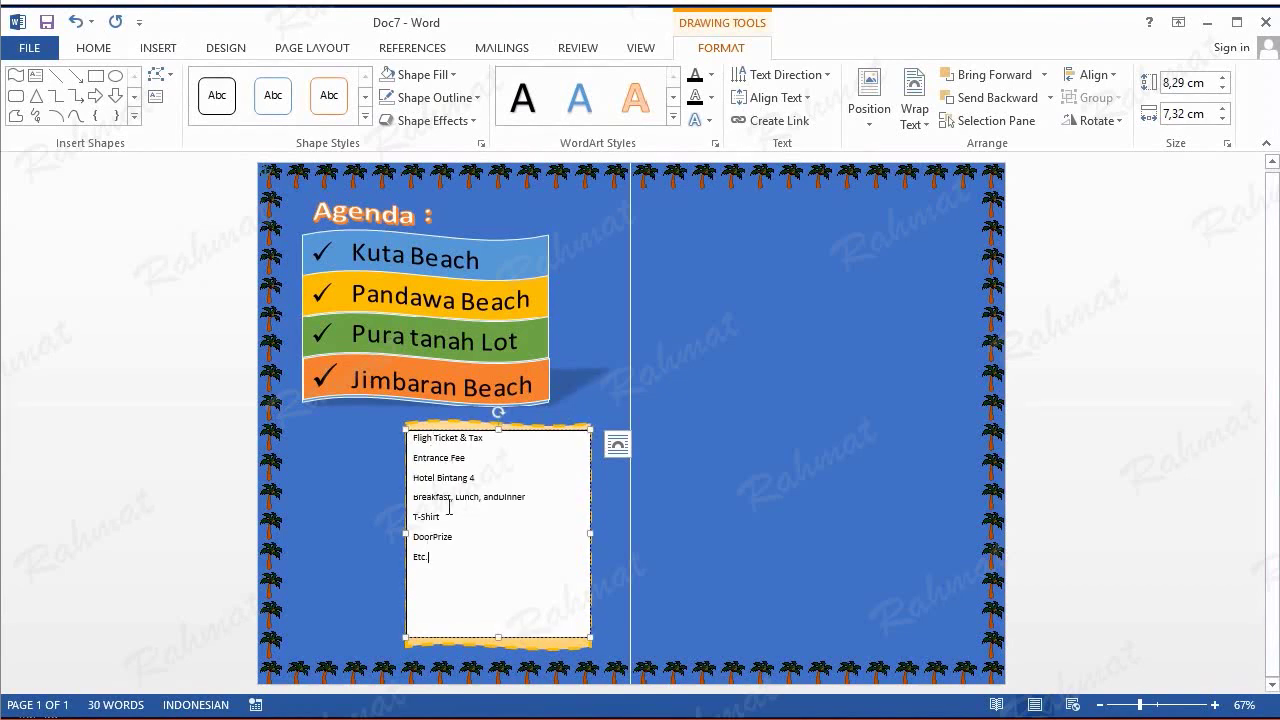
left_click_drag(425, 630, 427, 372)
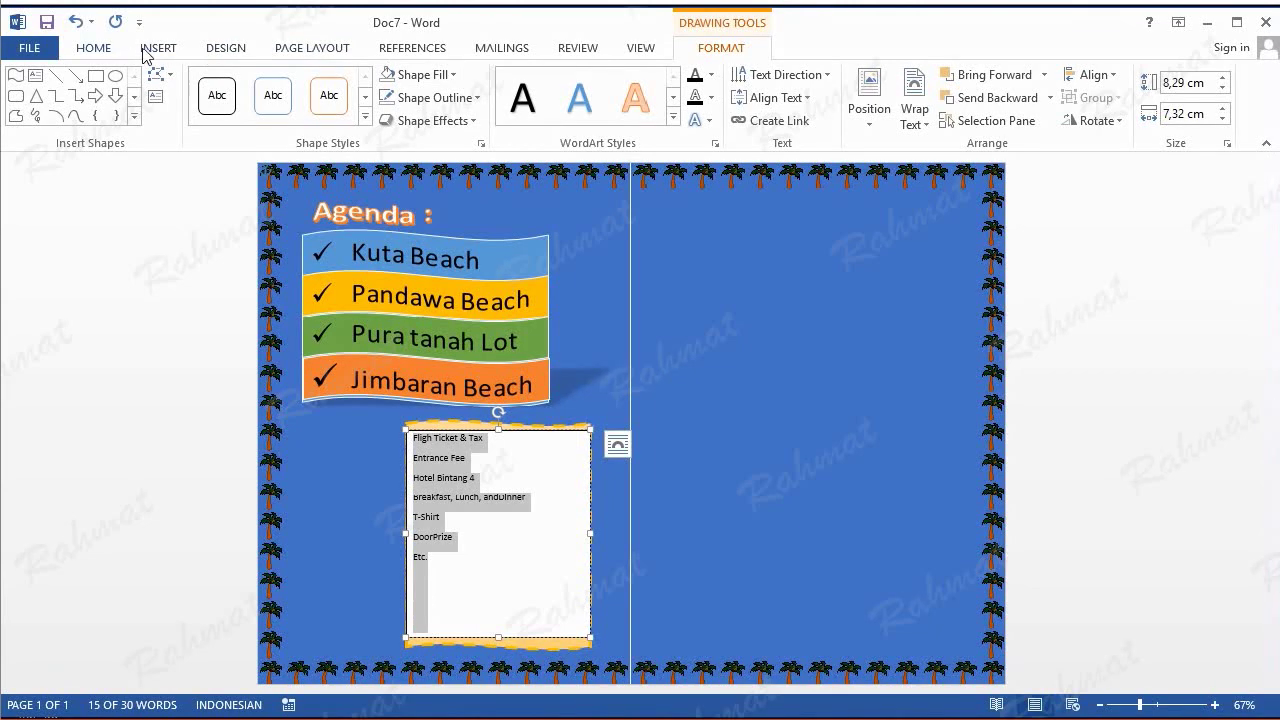
left_click(93, 48)
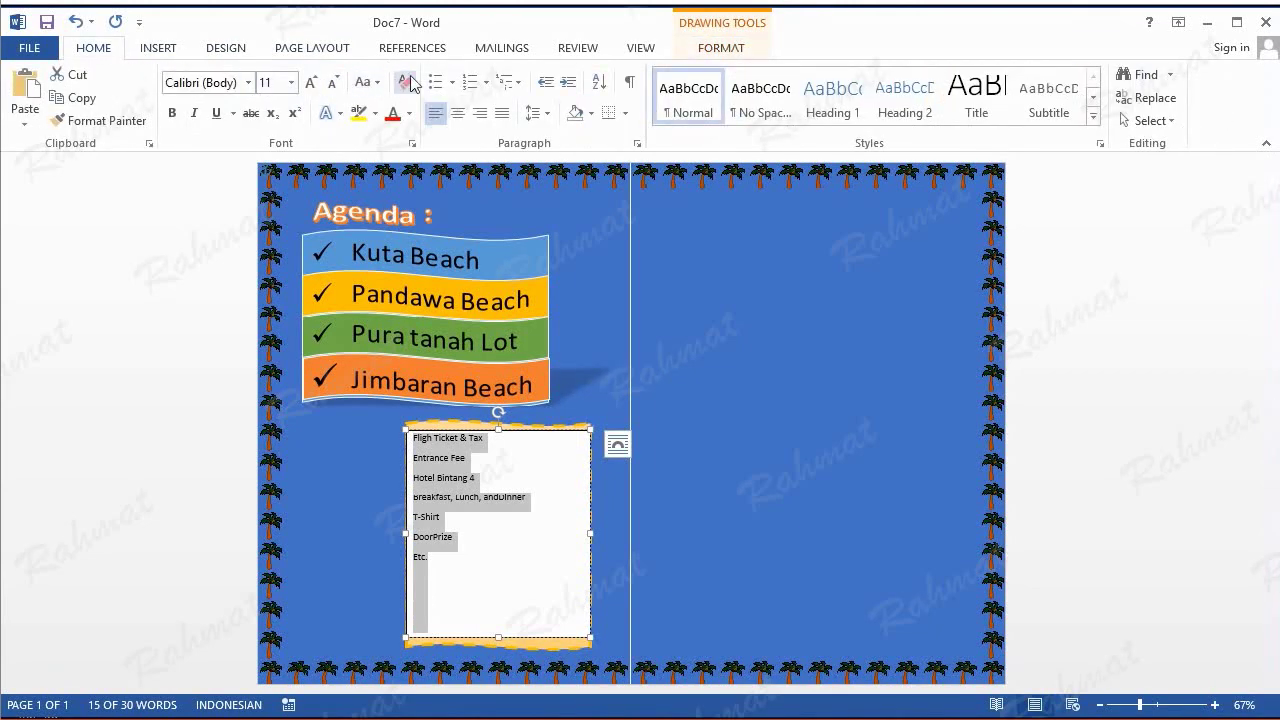
Step: Give the items list decorative bullets and 16 pt text
left_click(452, 82)
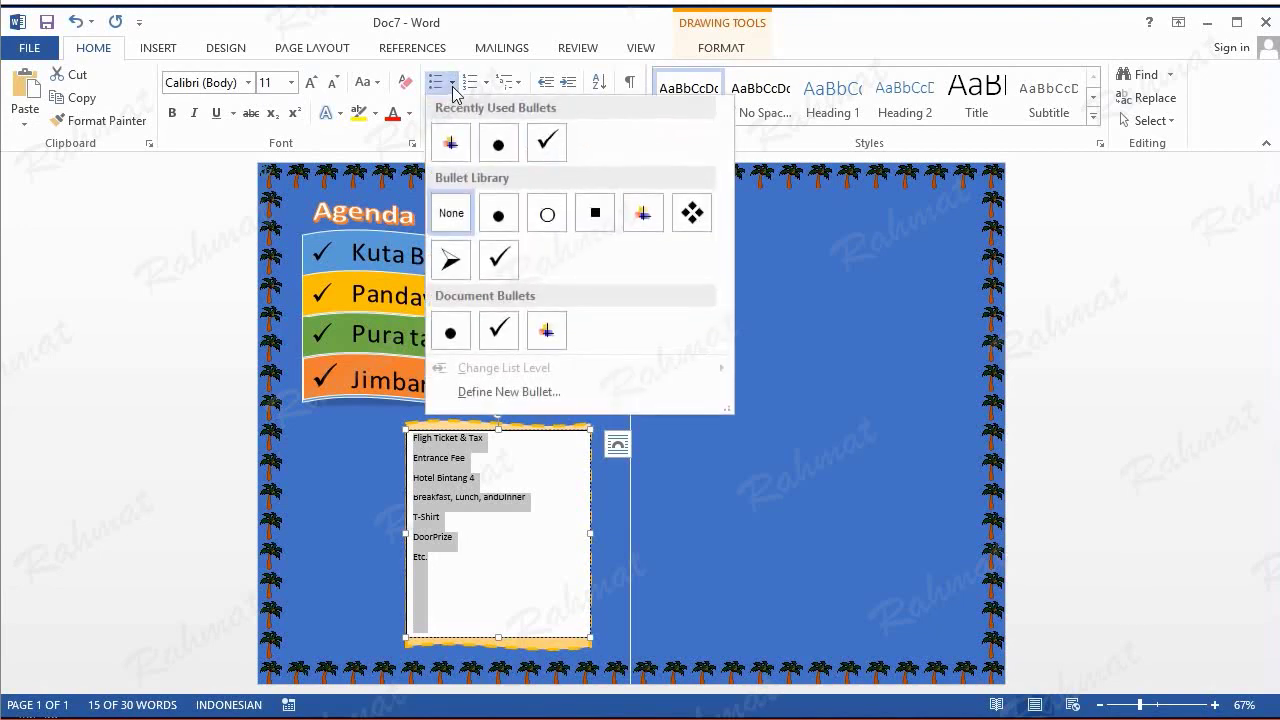
left_click(645, 219)
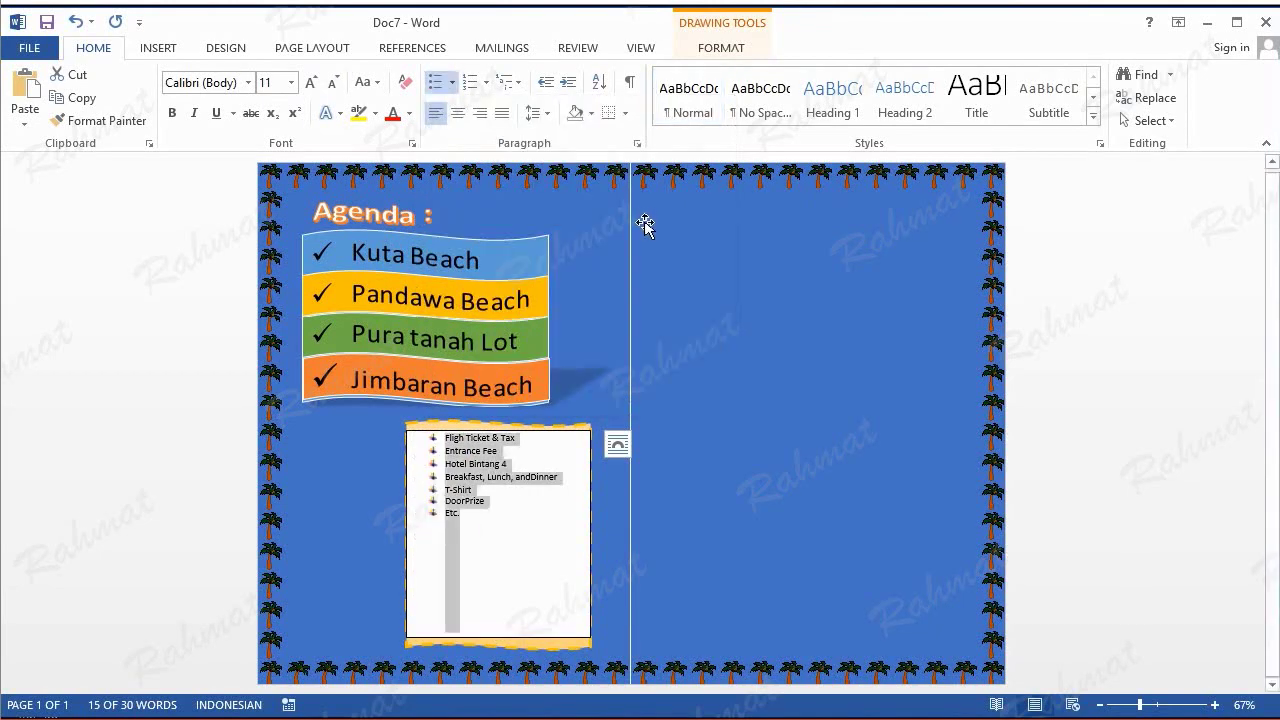
left_click(291, 82)
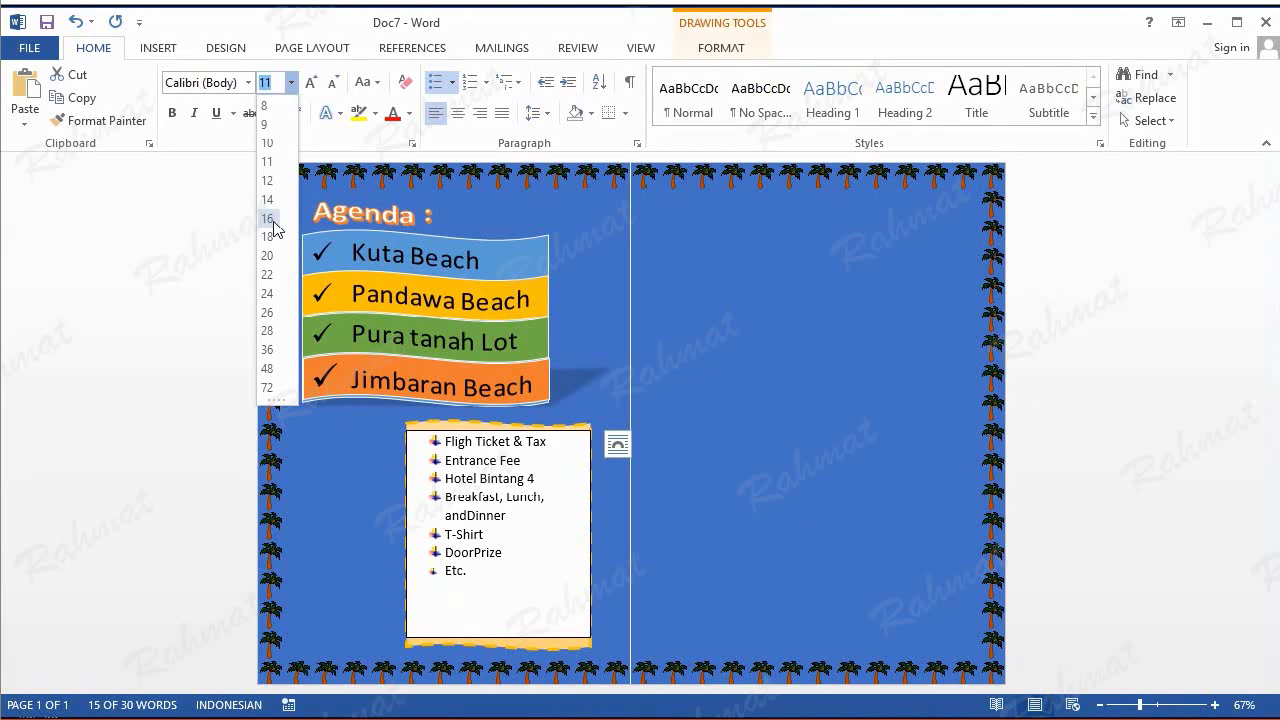
left_click(272, 218)
Step: Rework the last bullet line below DoorPrize and set all list lines to size 20
left_click(481, 577)
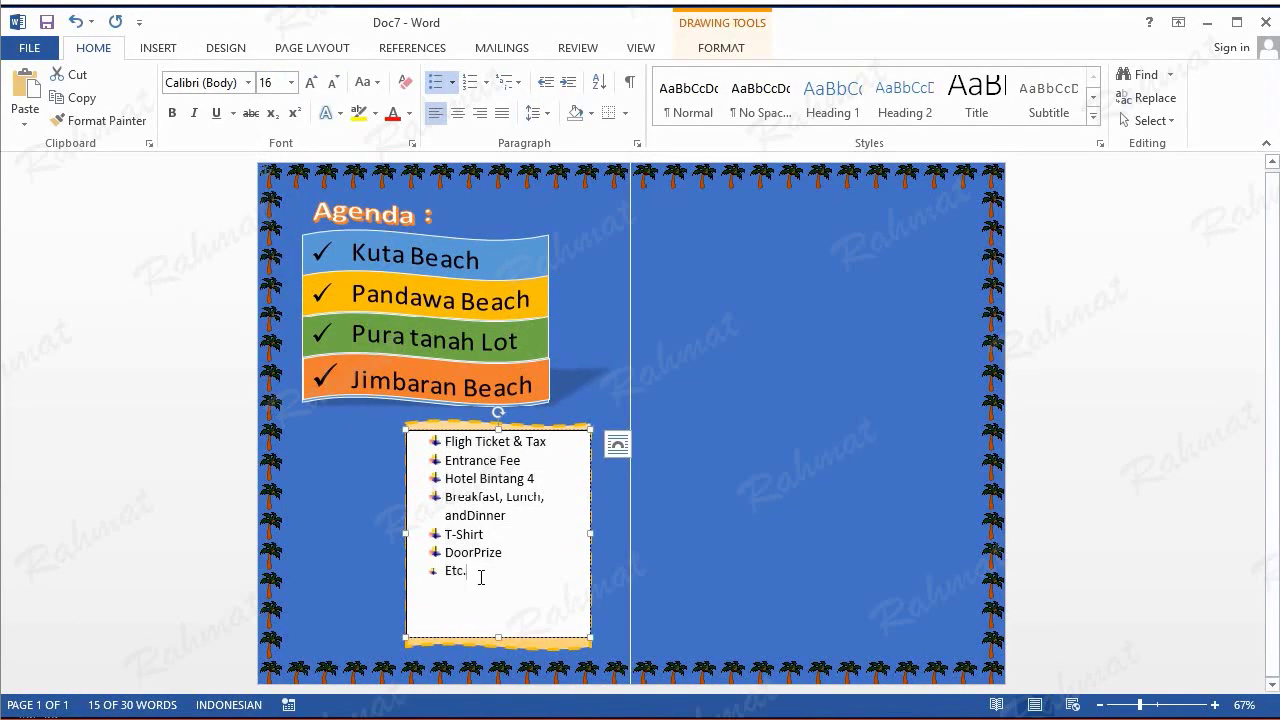
key("BackSpace")
key("BackSpace")
key("BackSpace")
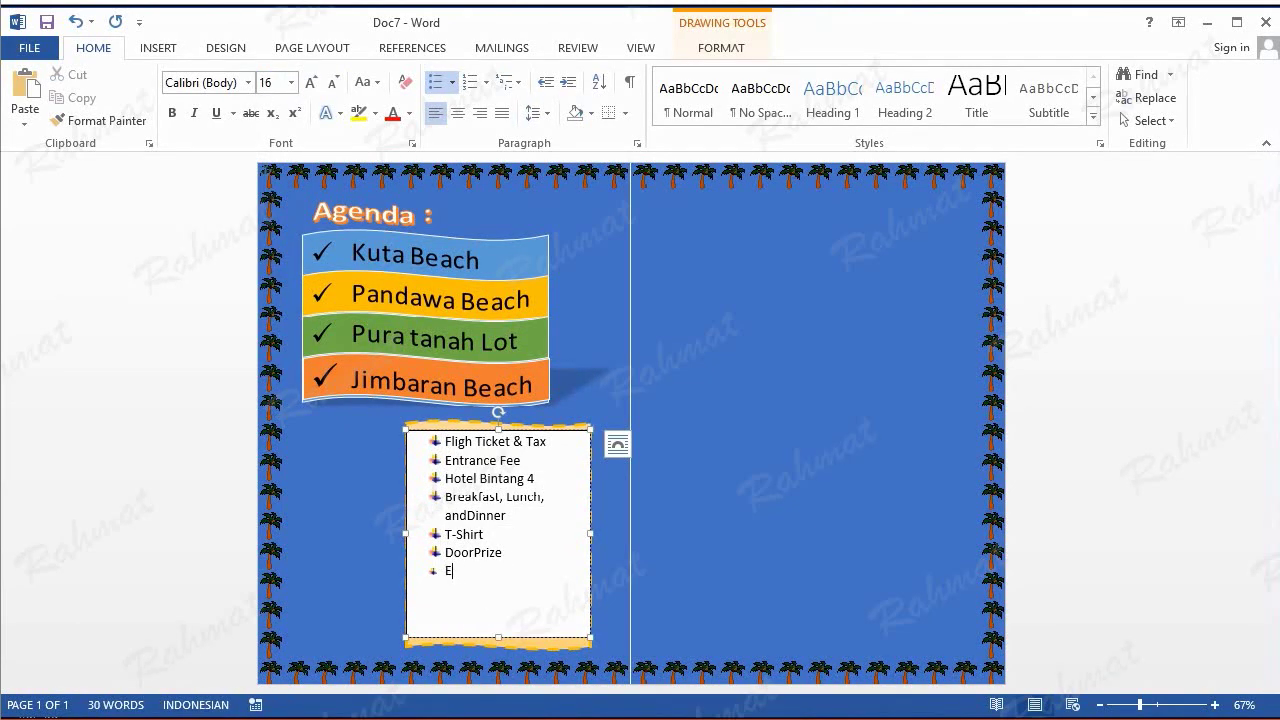
key("BackSpace")
key("BackSpace")
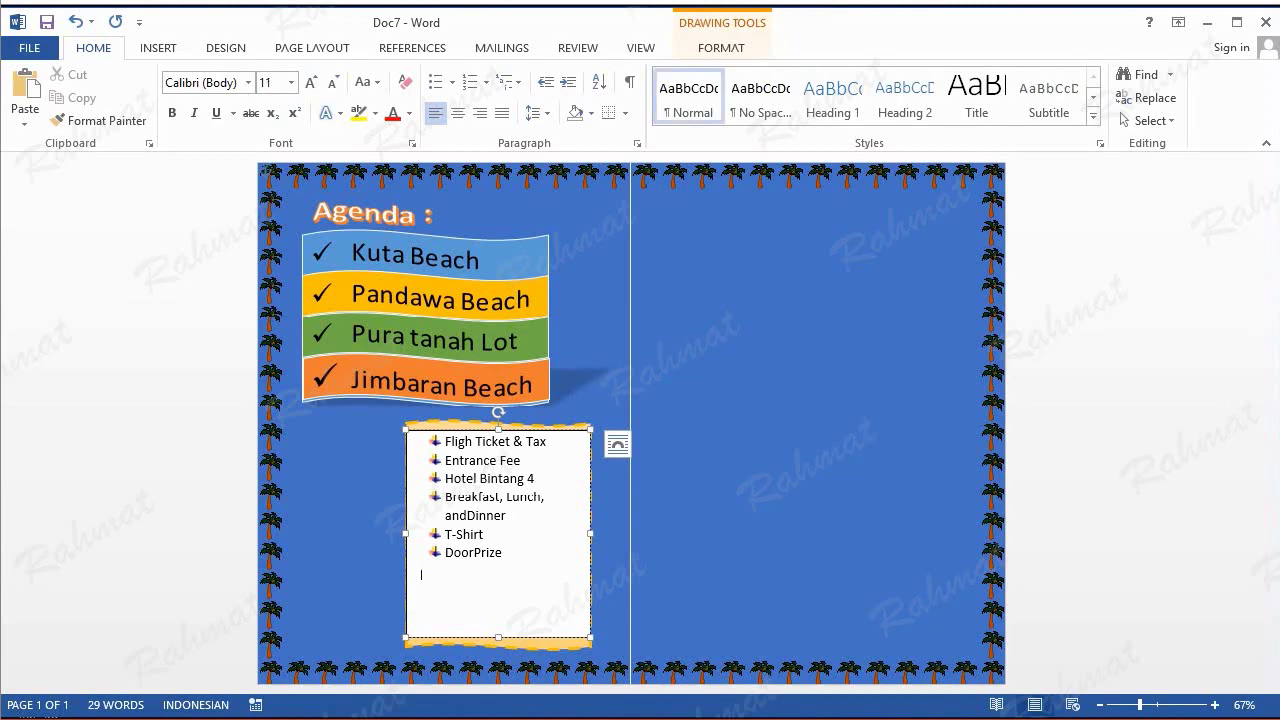
key("BackSpace")
key("Return")
type("Etc.")
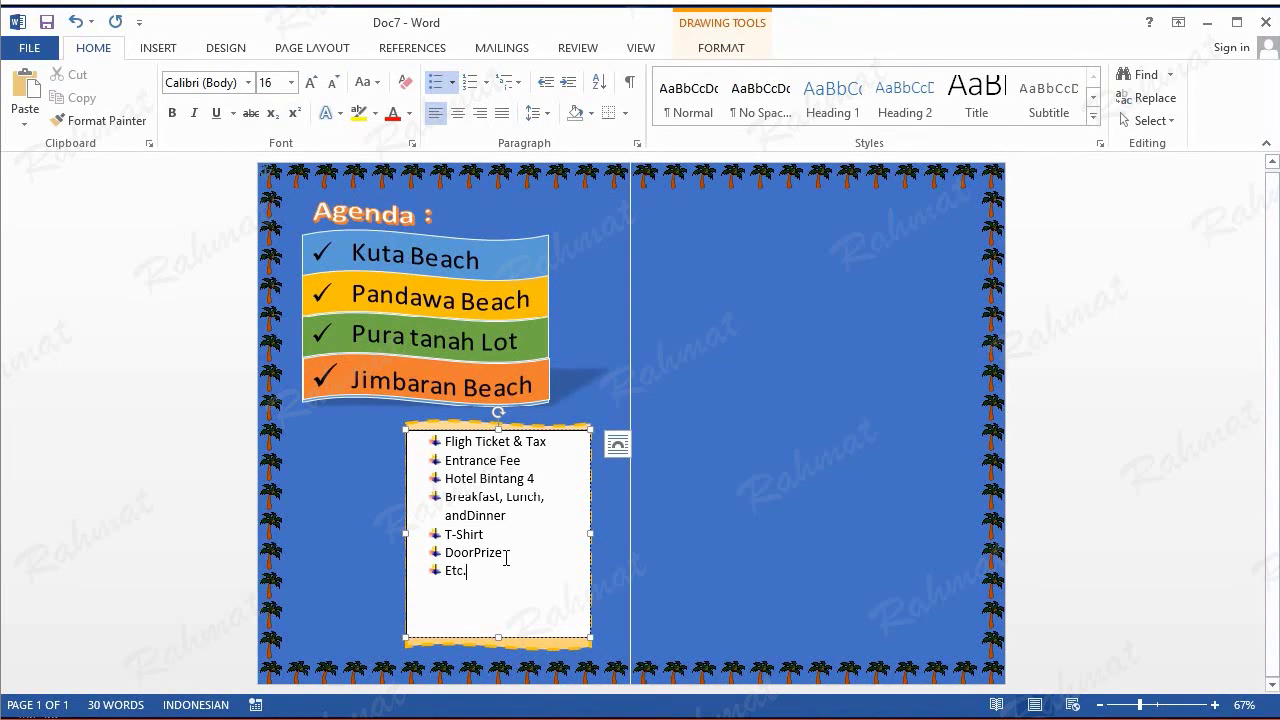
left_click_drag(458, 625, 420, 438)
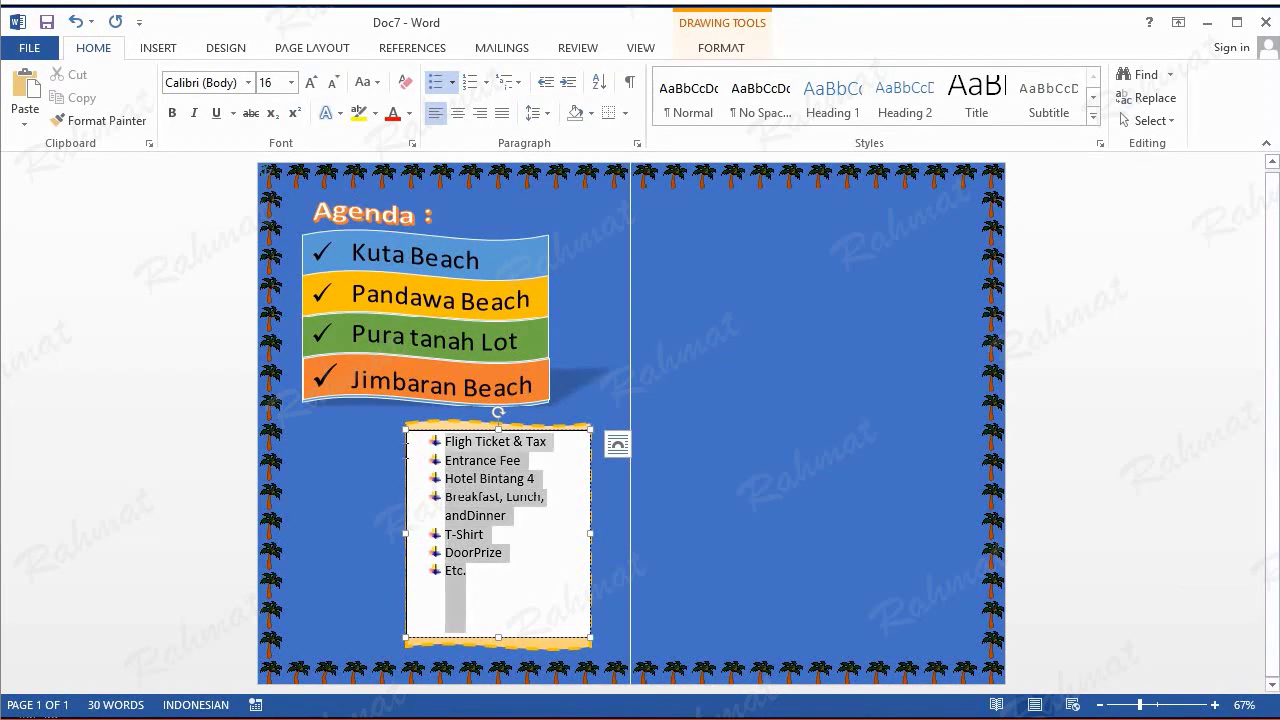
left_click(291, 82)
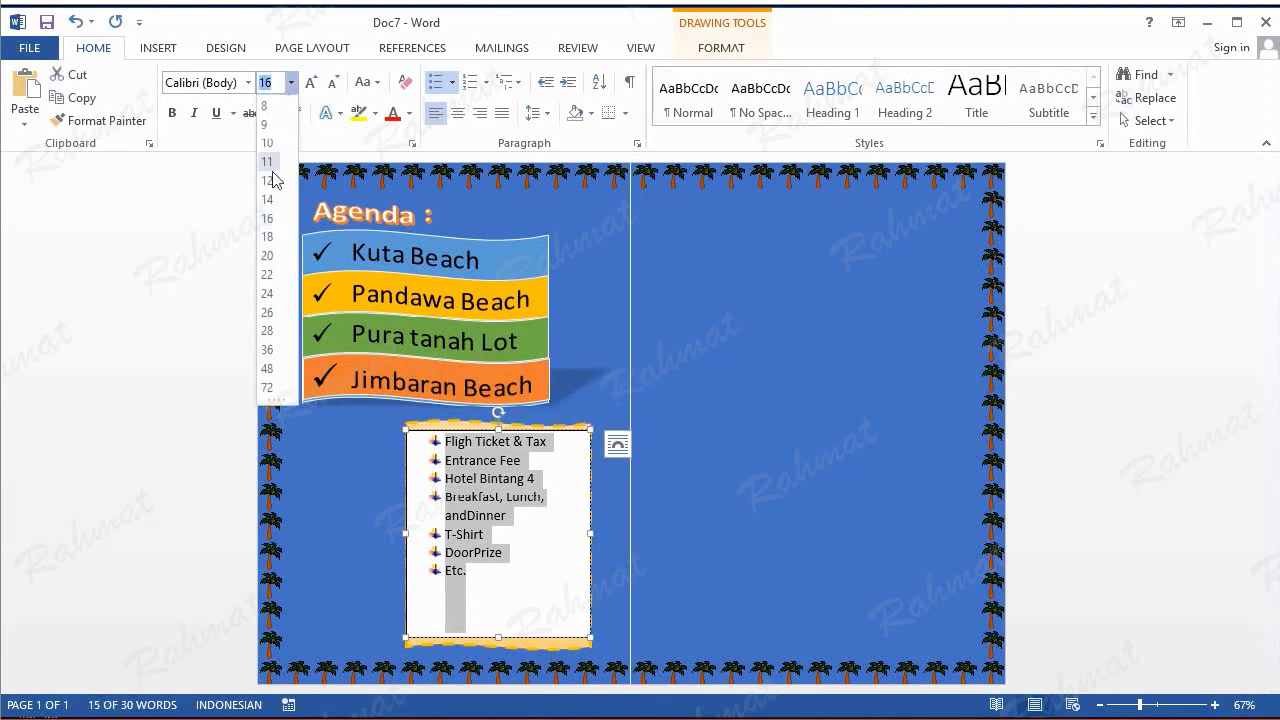
left_click(267, 256)
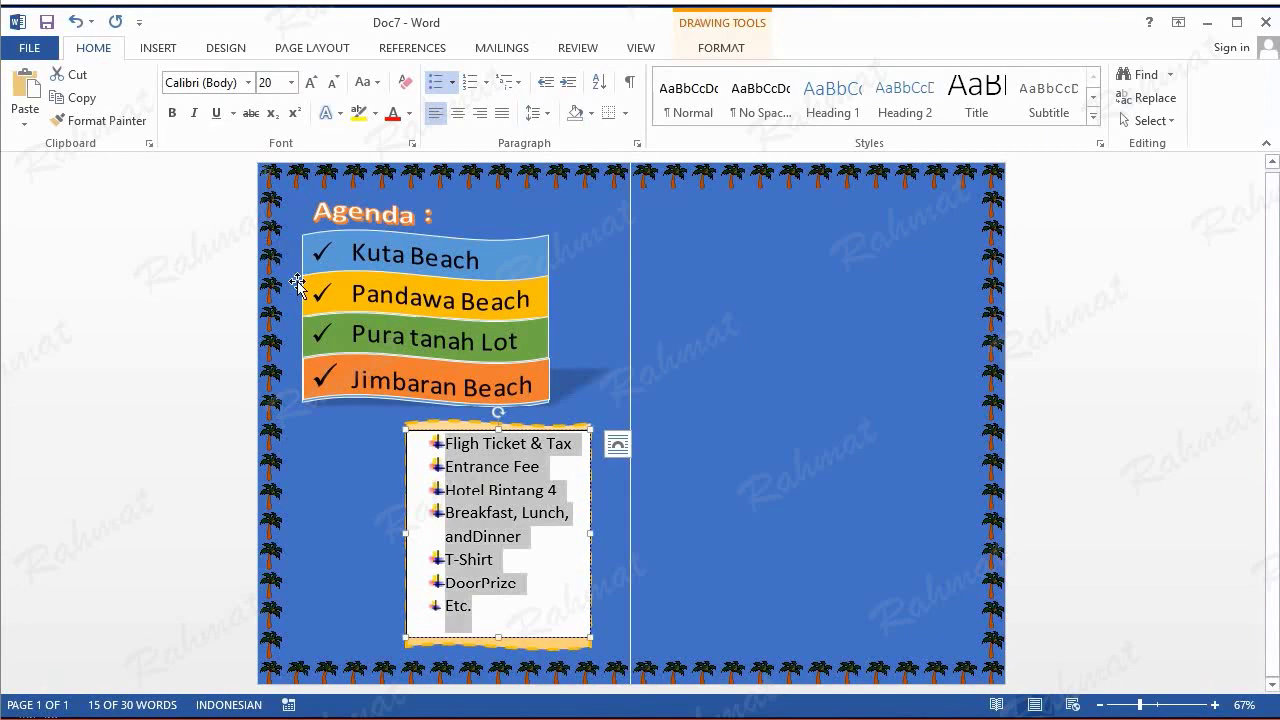
left_click(708, 48)
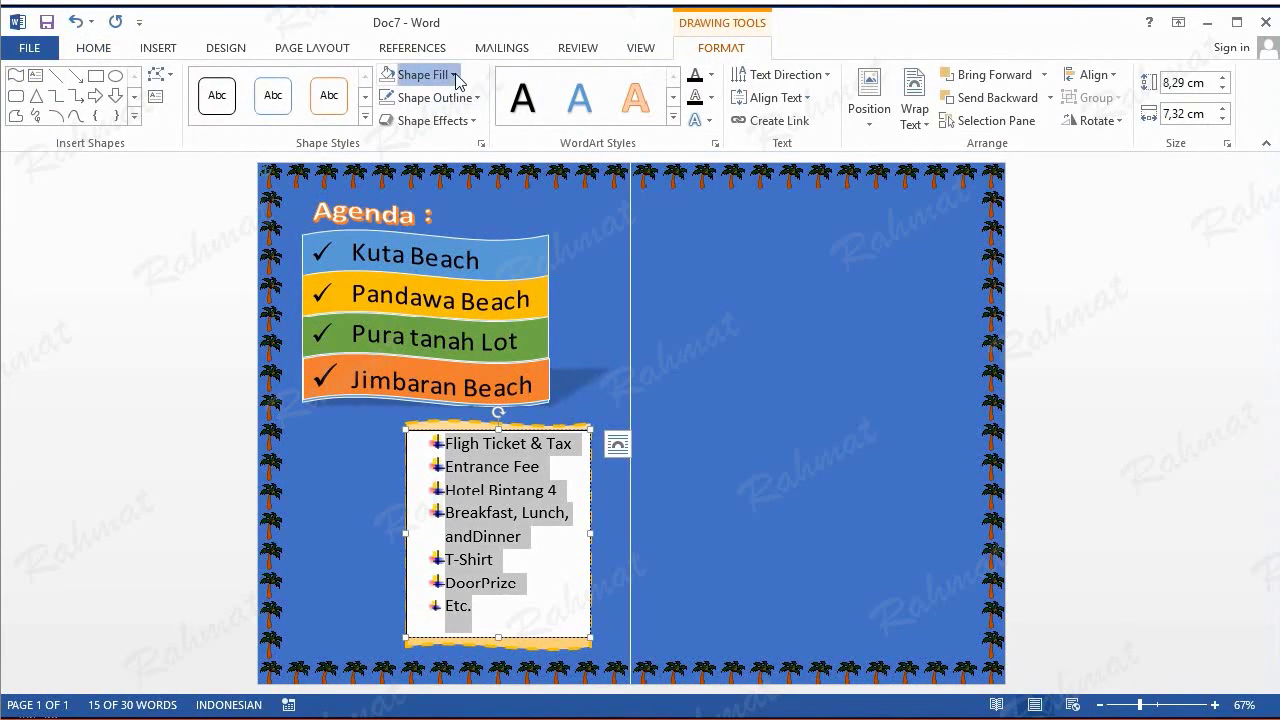
Step: Set the list text box to No Fill and No Outline
left_click(420, 74)
left_click(424, 248)
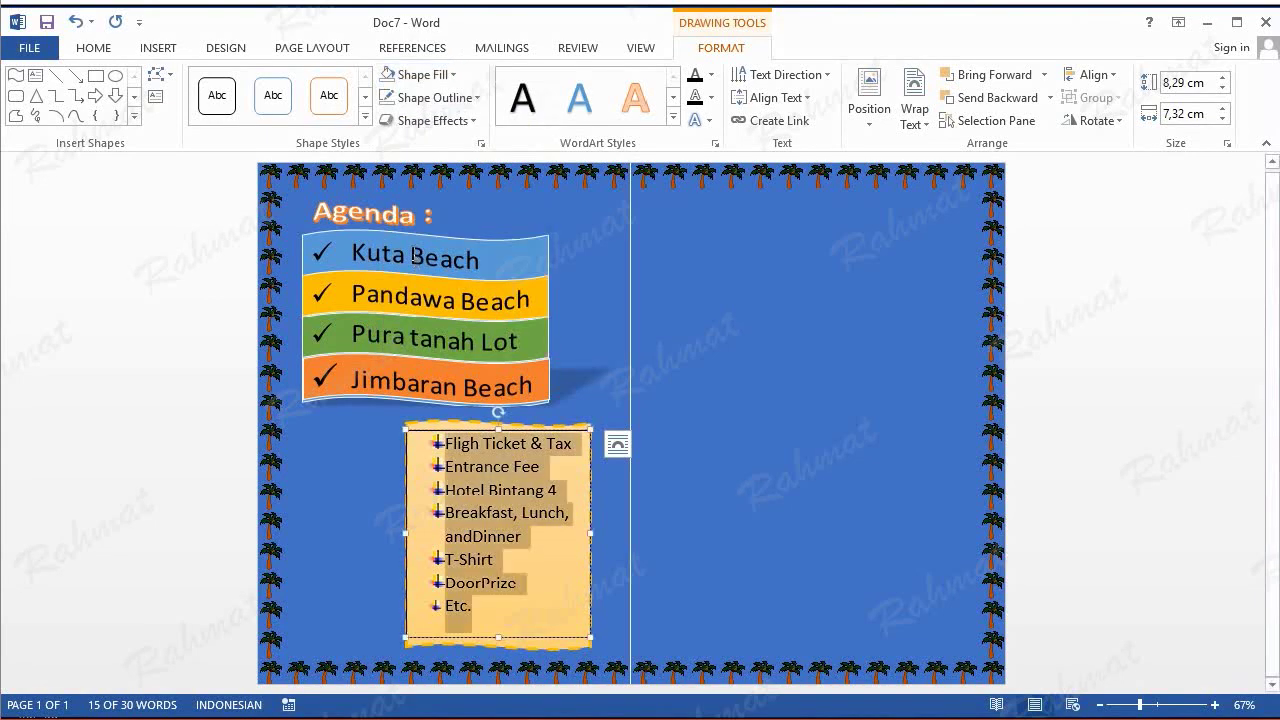
left_click(430, 97)
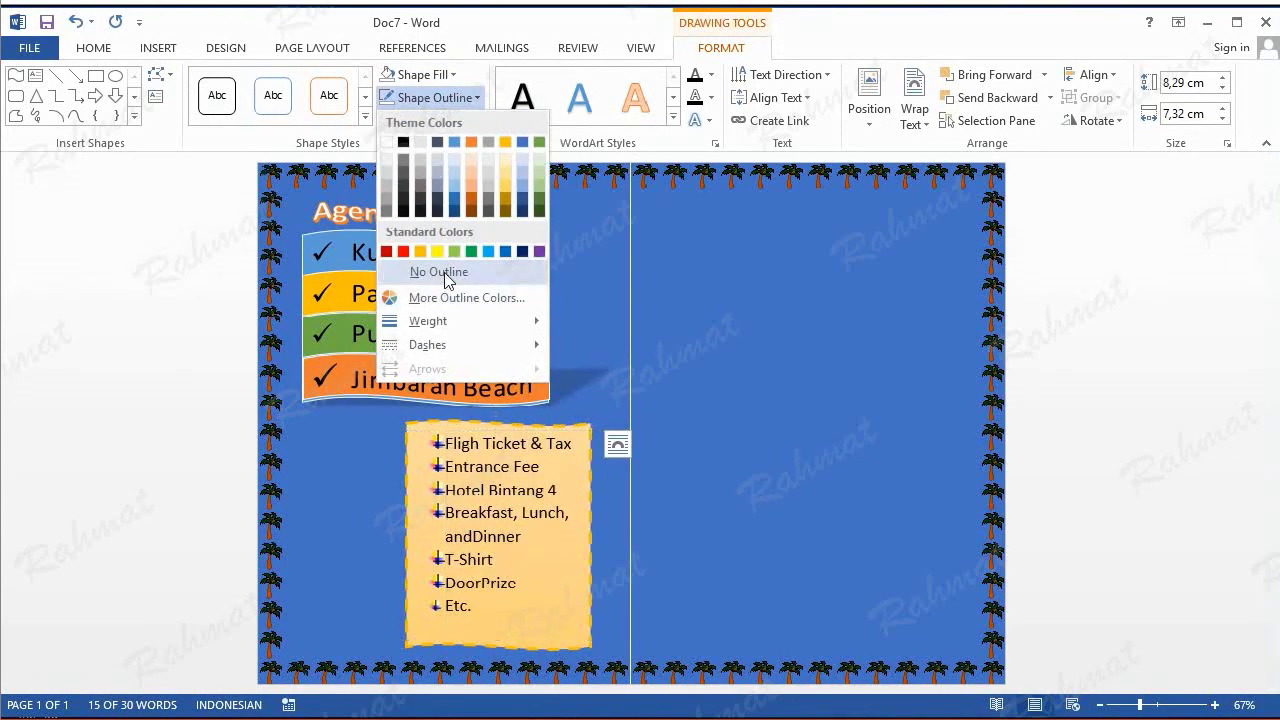
left_click(440, 272)
Step: Nudge the shape behind the list a little left and into place with arrow keys
left_click(485, 440)
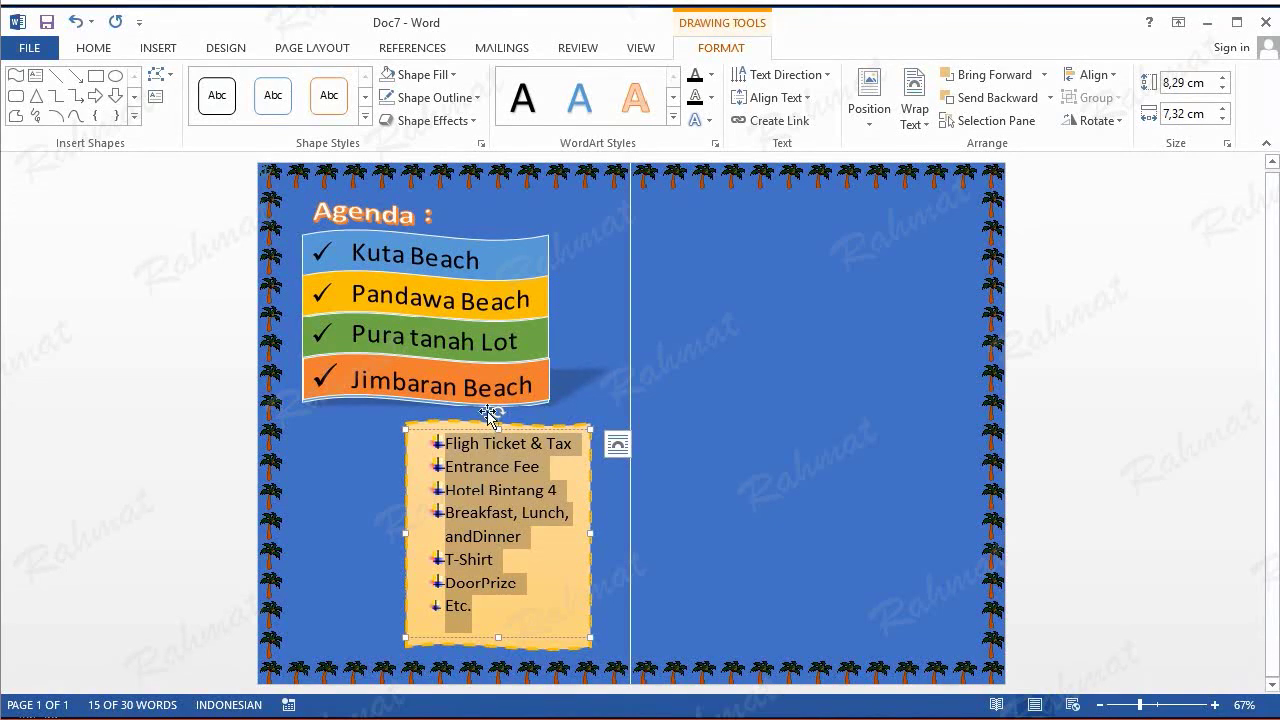
left_click(485, 430)
key("Down")
key("Down")
key("Down")
key("Down")
key("Down")
key("Left")
key("Up")
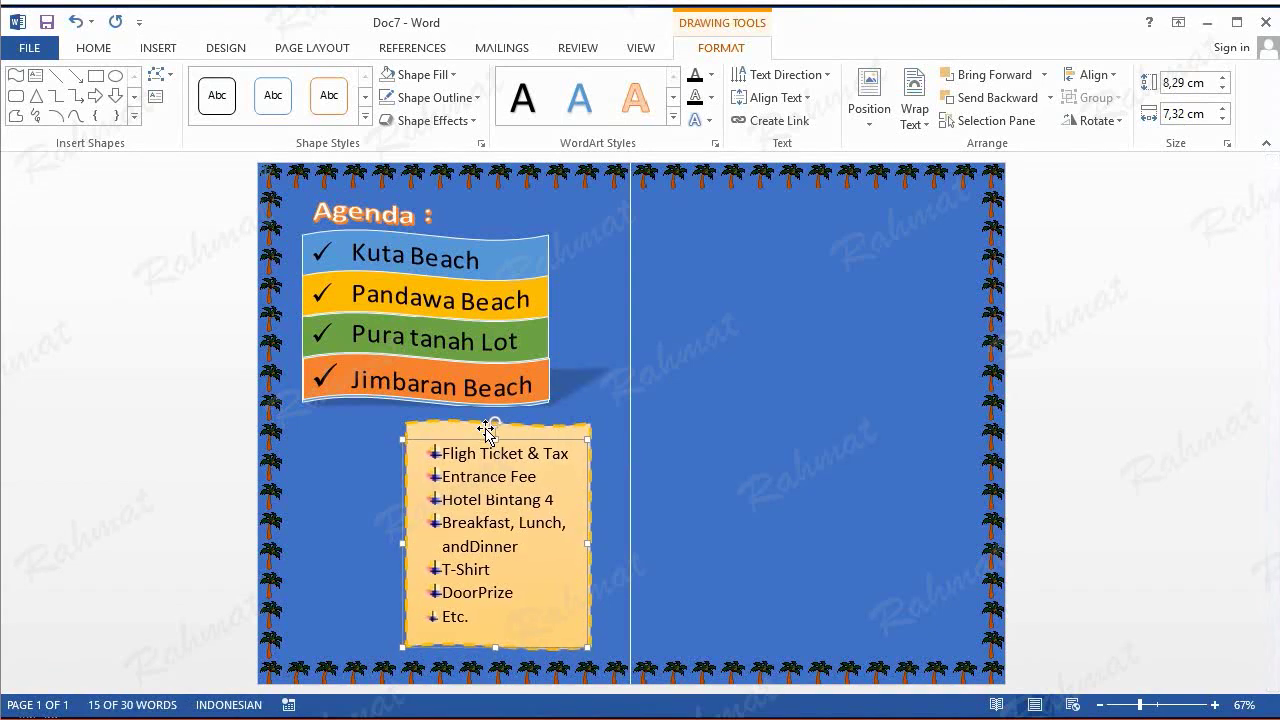
key("Left")
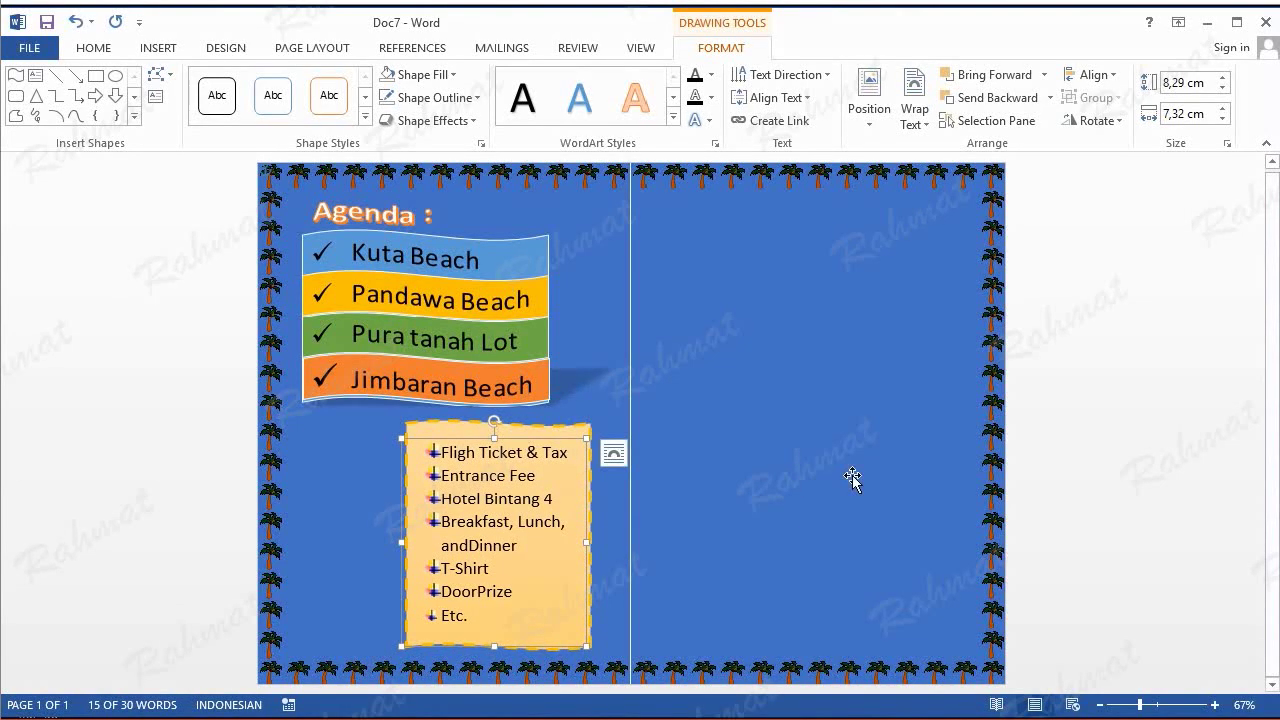
left_click(851, 475)
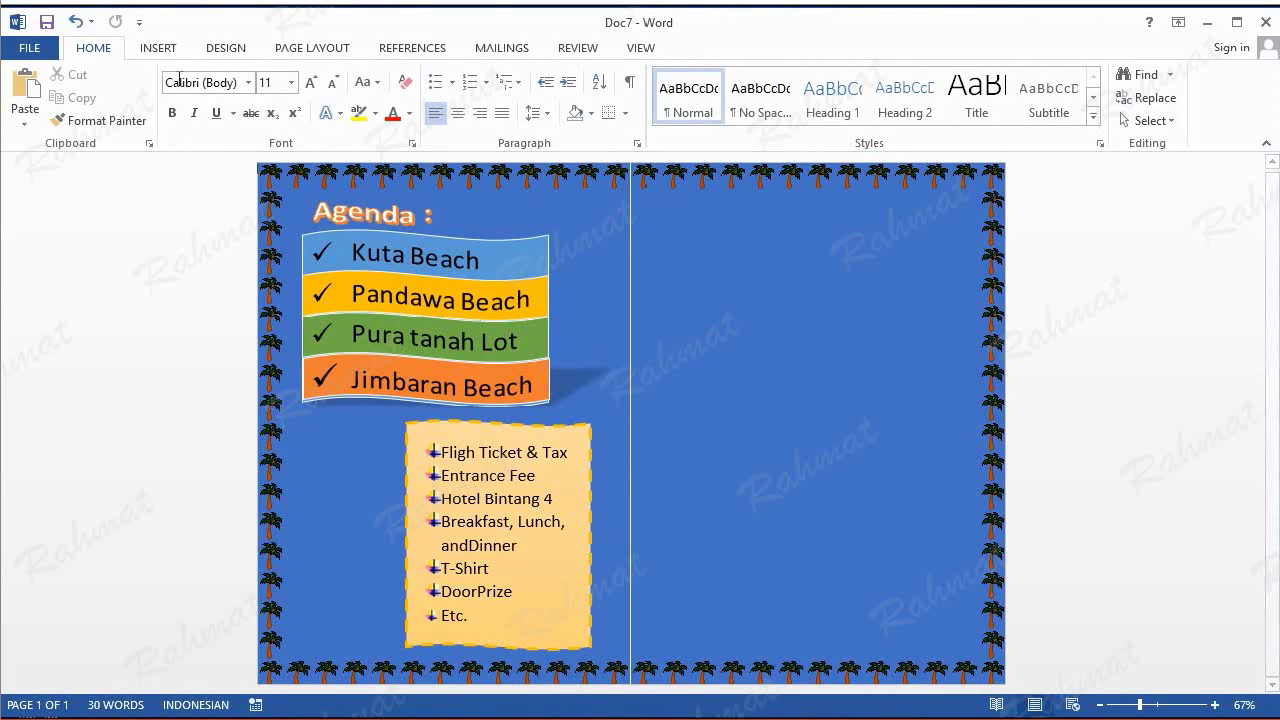
left_click(158, 48)
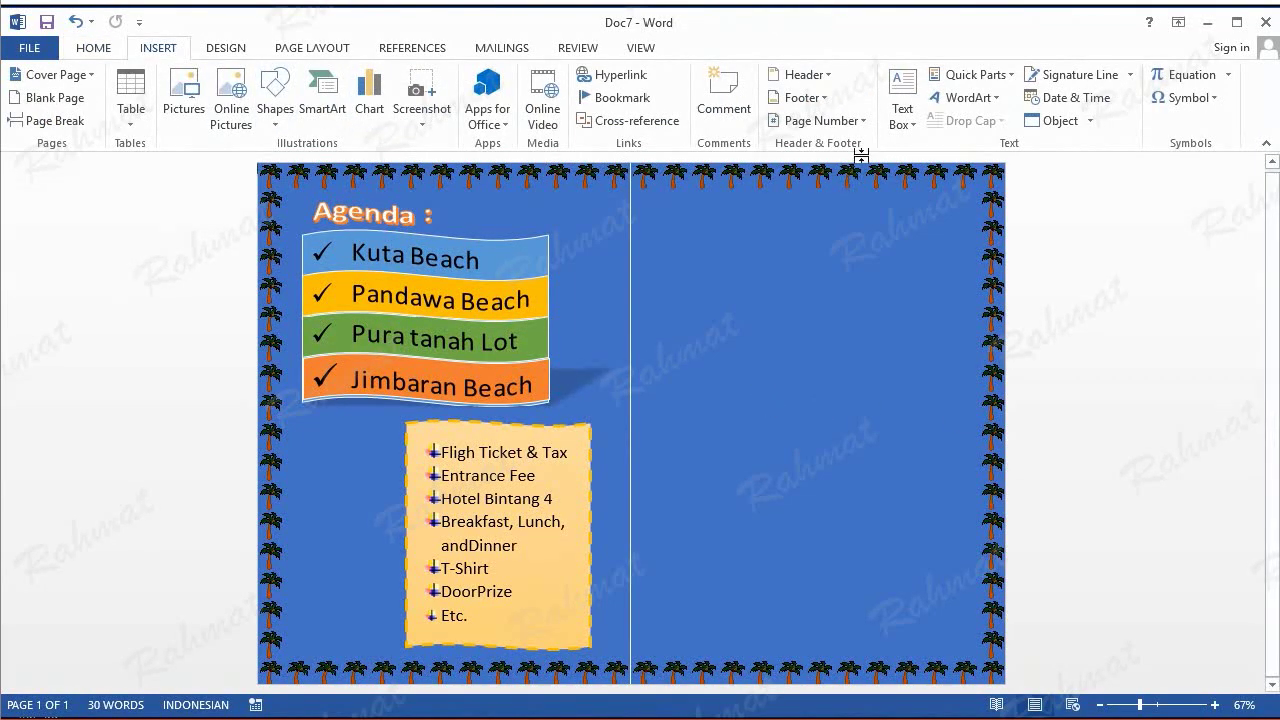
Step: Insert a WordArt box near the page centre and replace its placeholder with 'Include :'
left_click(997, 99)
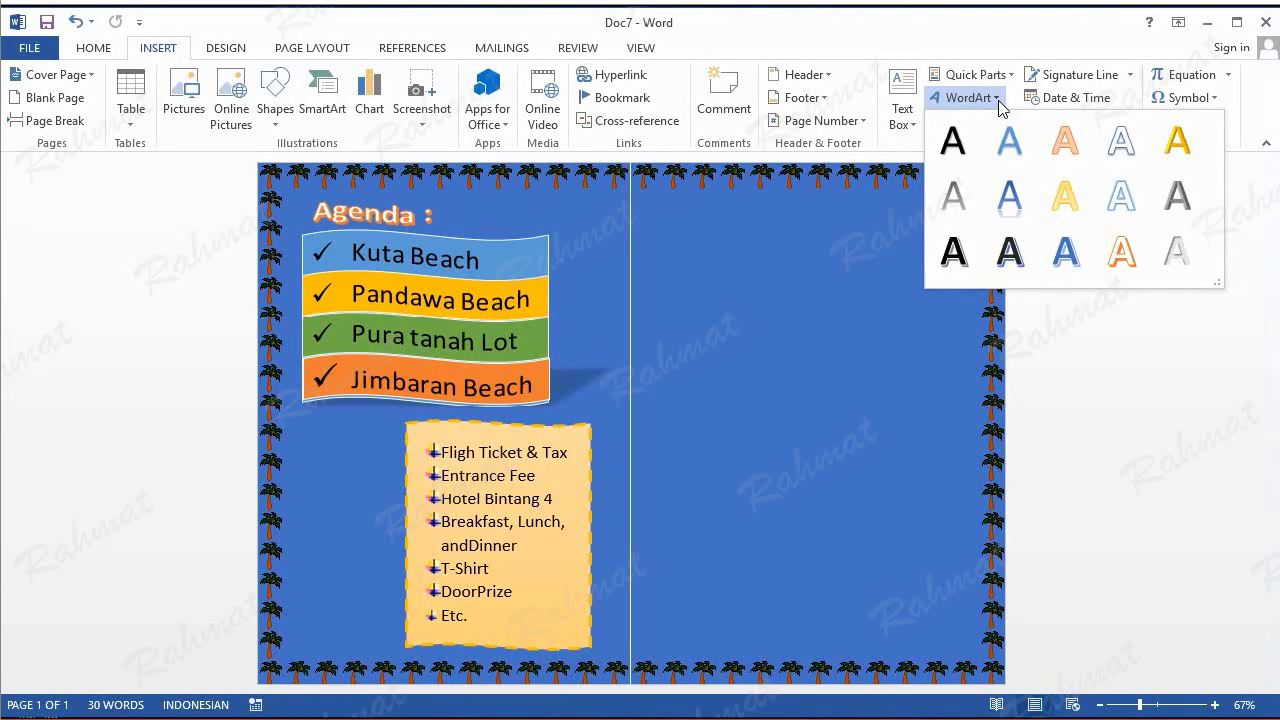
left_click(1066, 252)
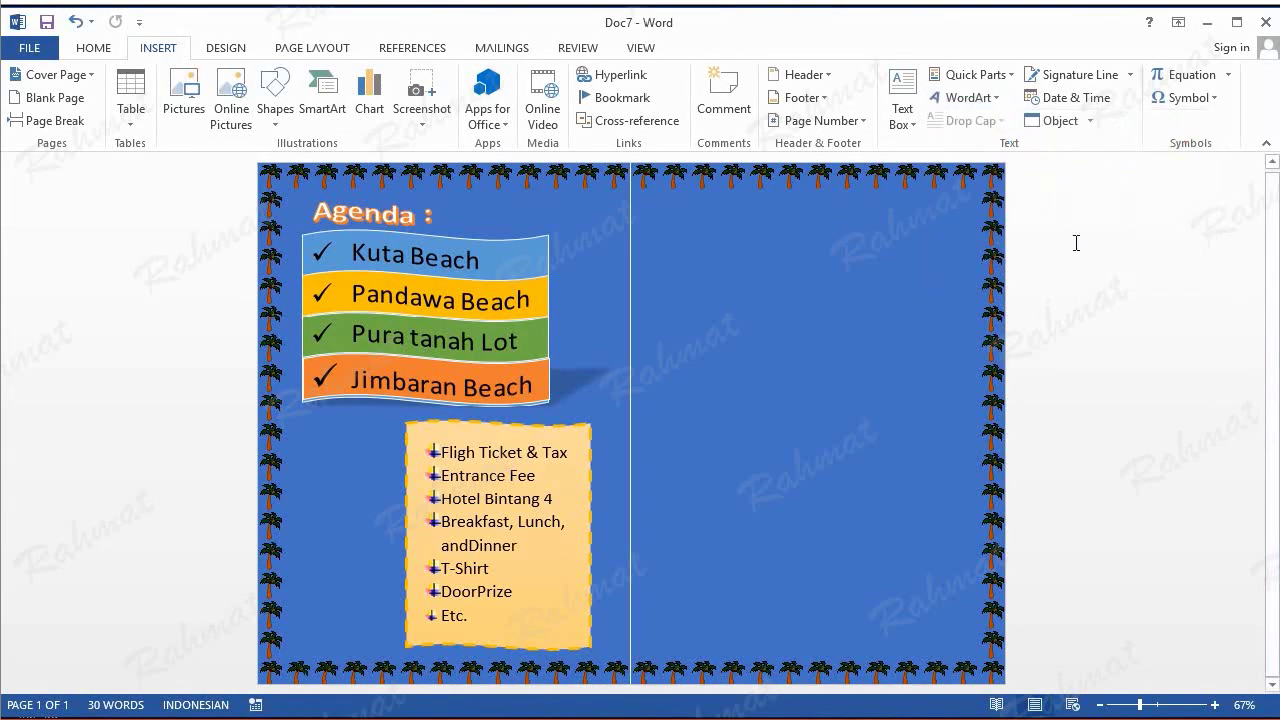
left_click_drag(419, 219, 767, 389)
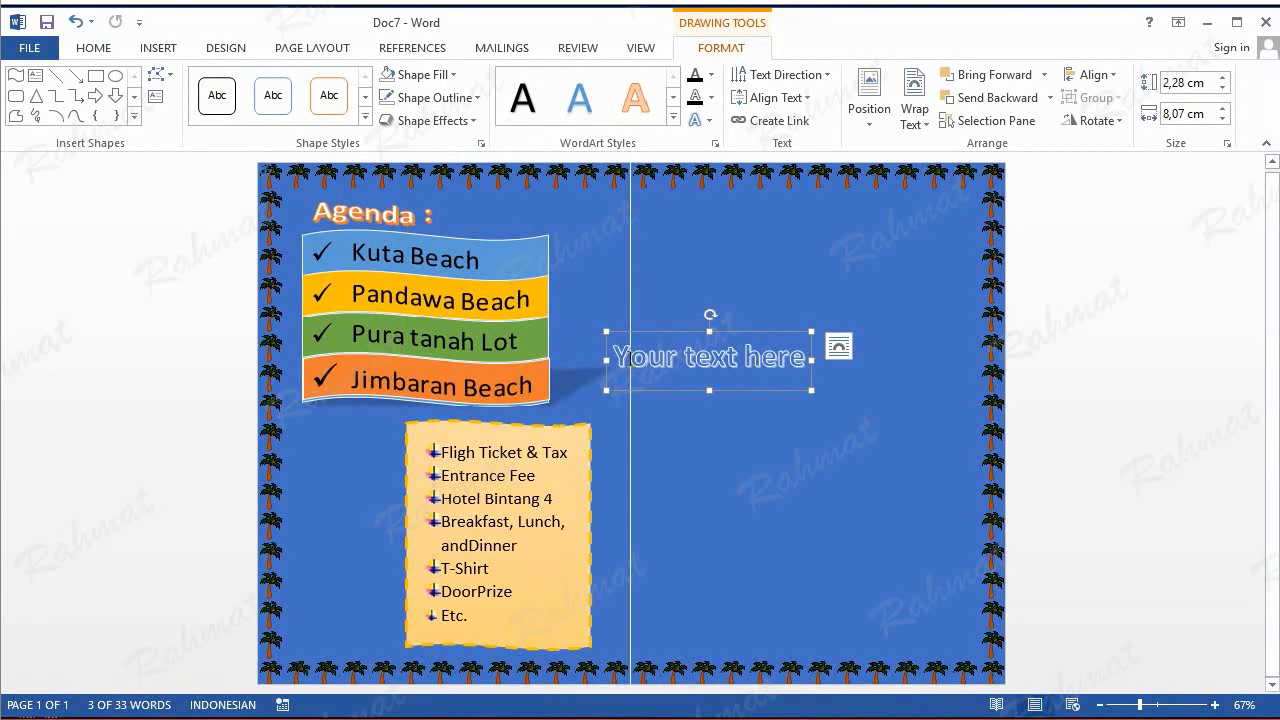
left_click_drag(620, 358, 811, 361)
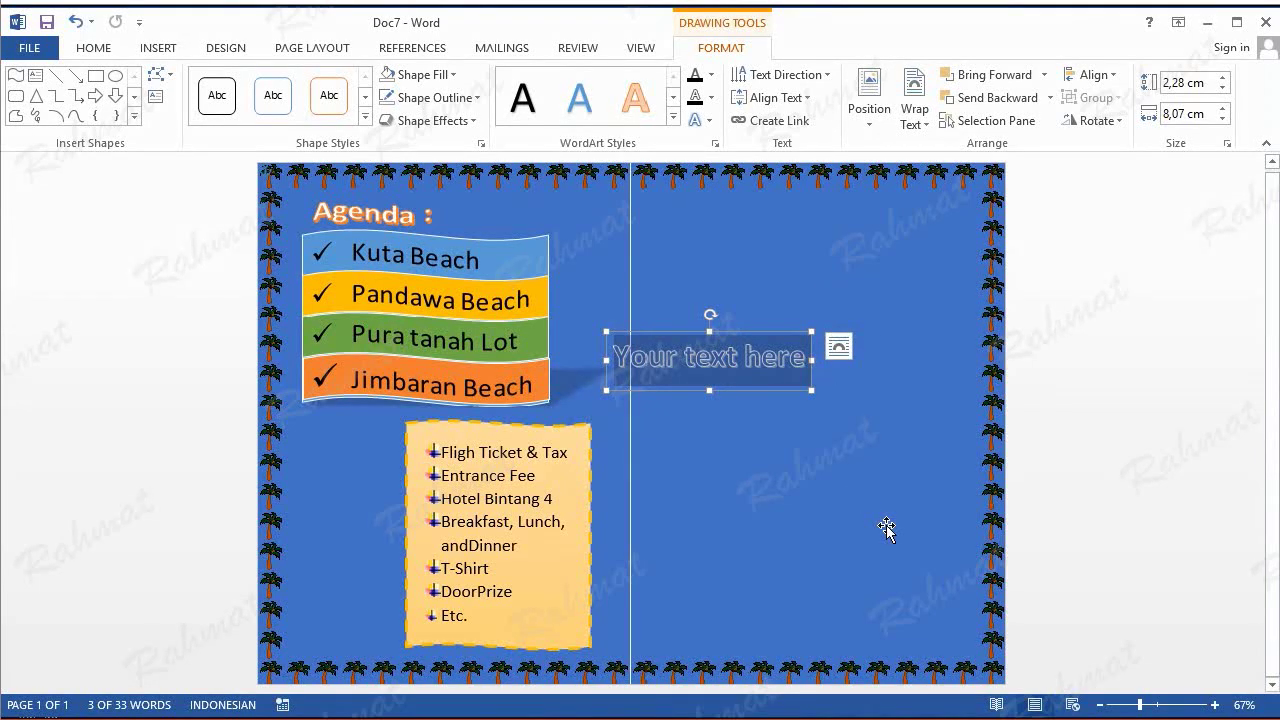
key("Delete")
type("Inc")
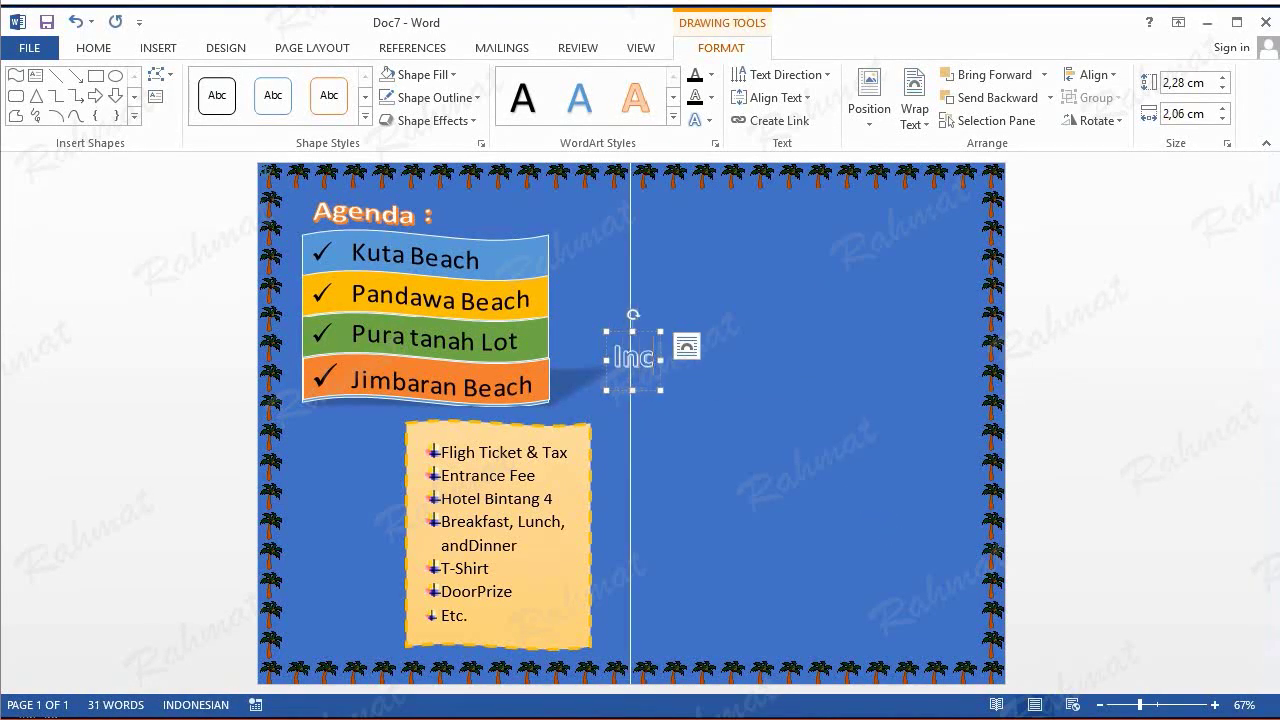
type("l")
type("de")
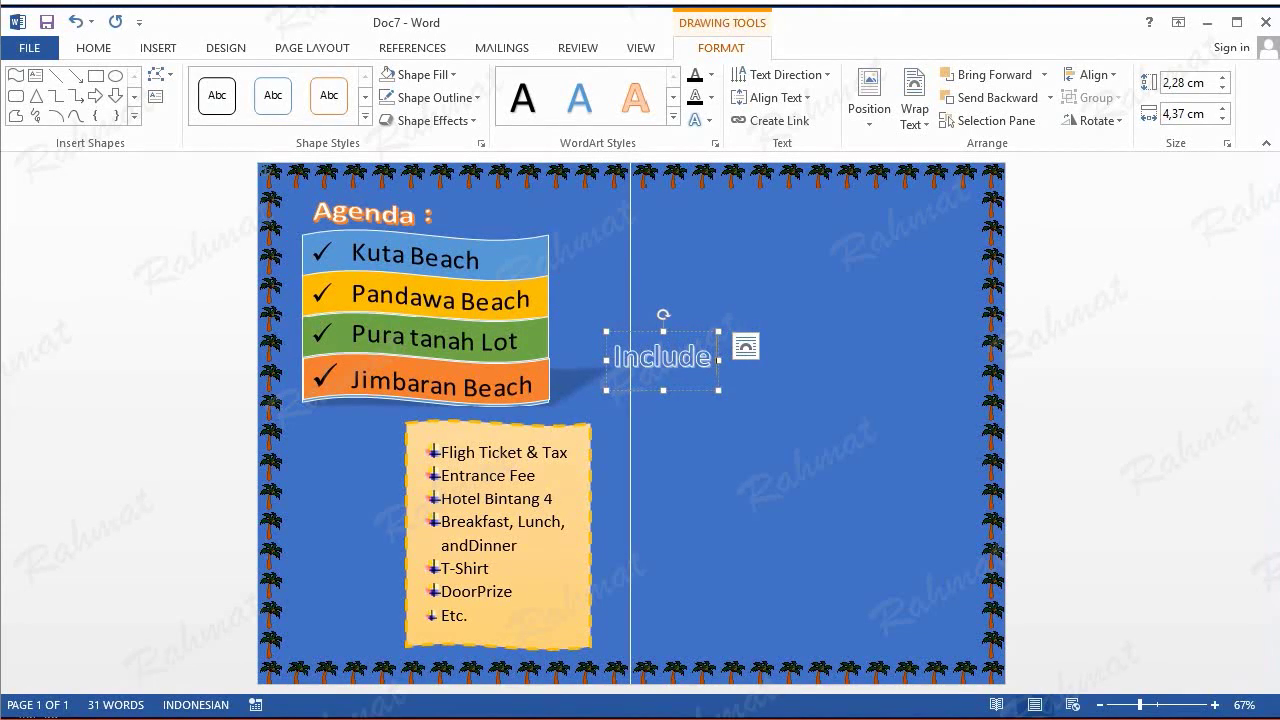
type(" :")
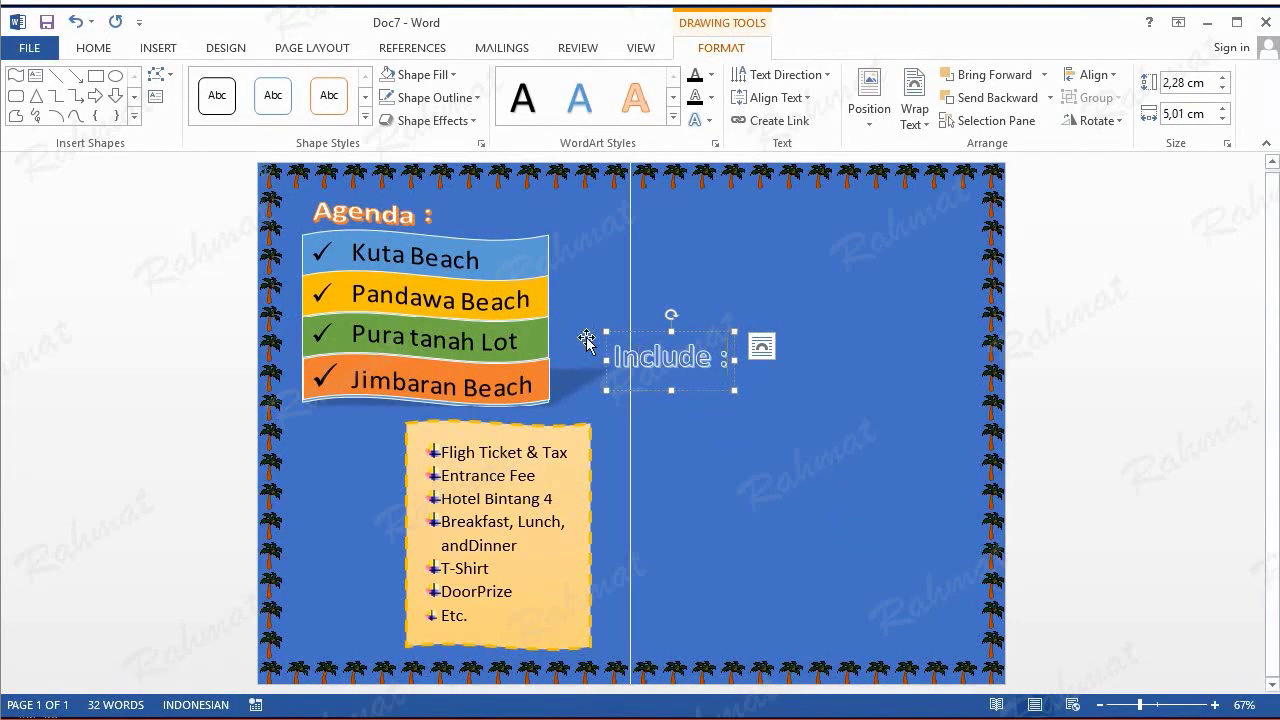
Step: Set the 'Include :' text to Harlow Solid Italic at size 72
key("ctrl+a")
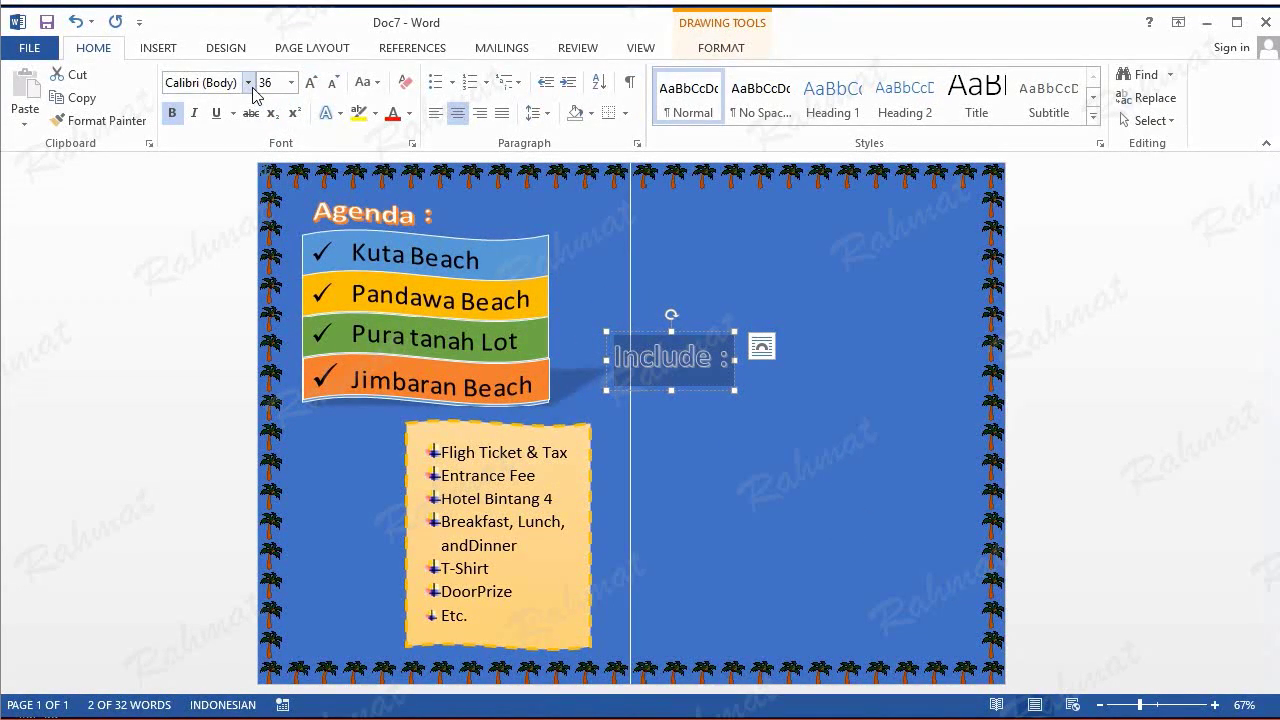
left_click(250, 84)
scroll(258, 443, "down", 5)
scroll(262, 447, "down", 2)
scroll(260, 445, "down", 4)
scroll(260, 445, "down", 5)
scroll(260, 445, "down", 4)
scroll(260, 445, "down", 1)
scroll(260, 445, "down", 4)
scroll(260, 445, "down", 3)
scroll(260, 445, "down", 4)
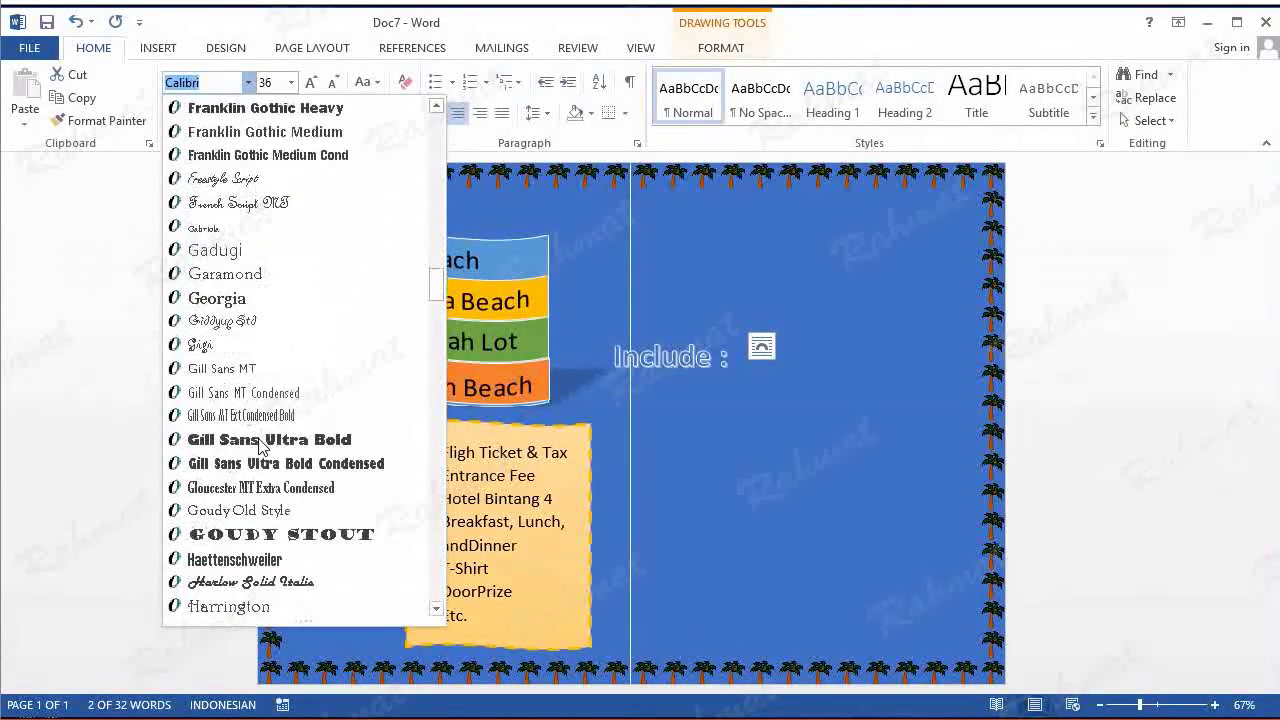
scroll(260, 445, "down", 2)
scroll(260, 445, "down", 3)
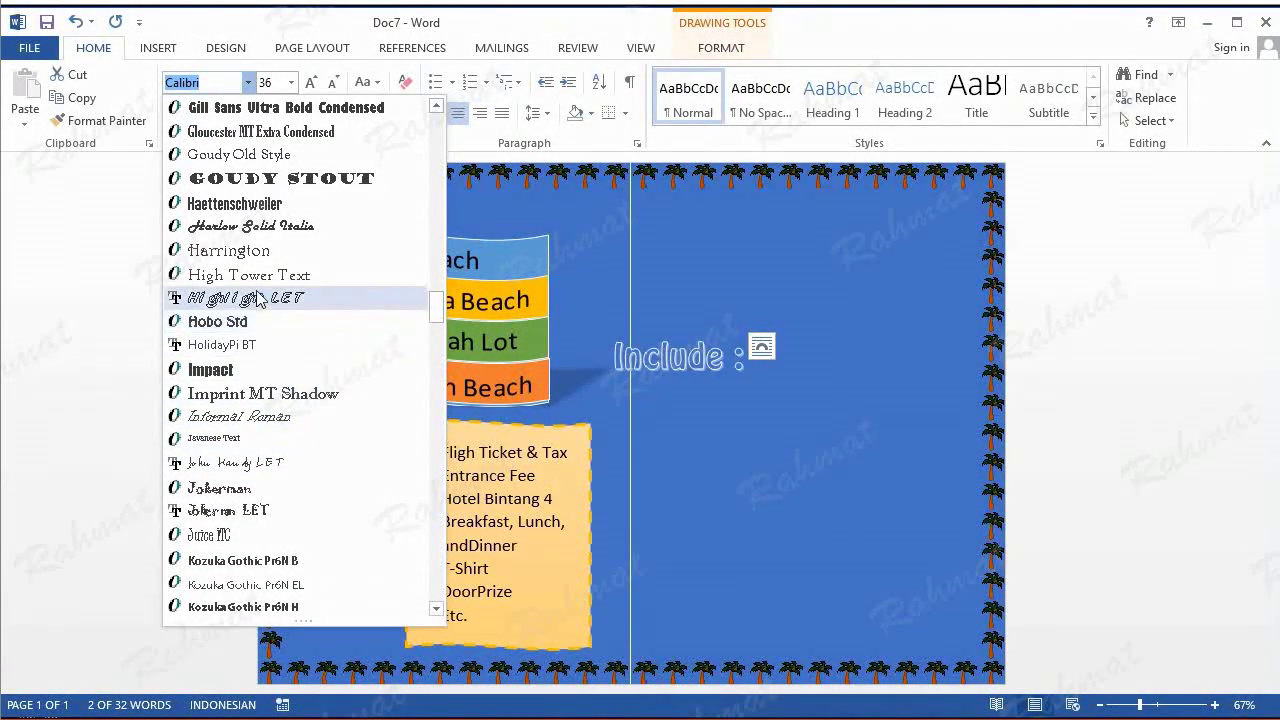
left_click(270, 228)
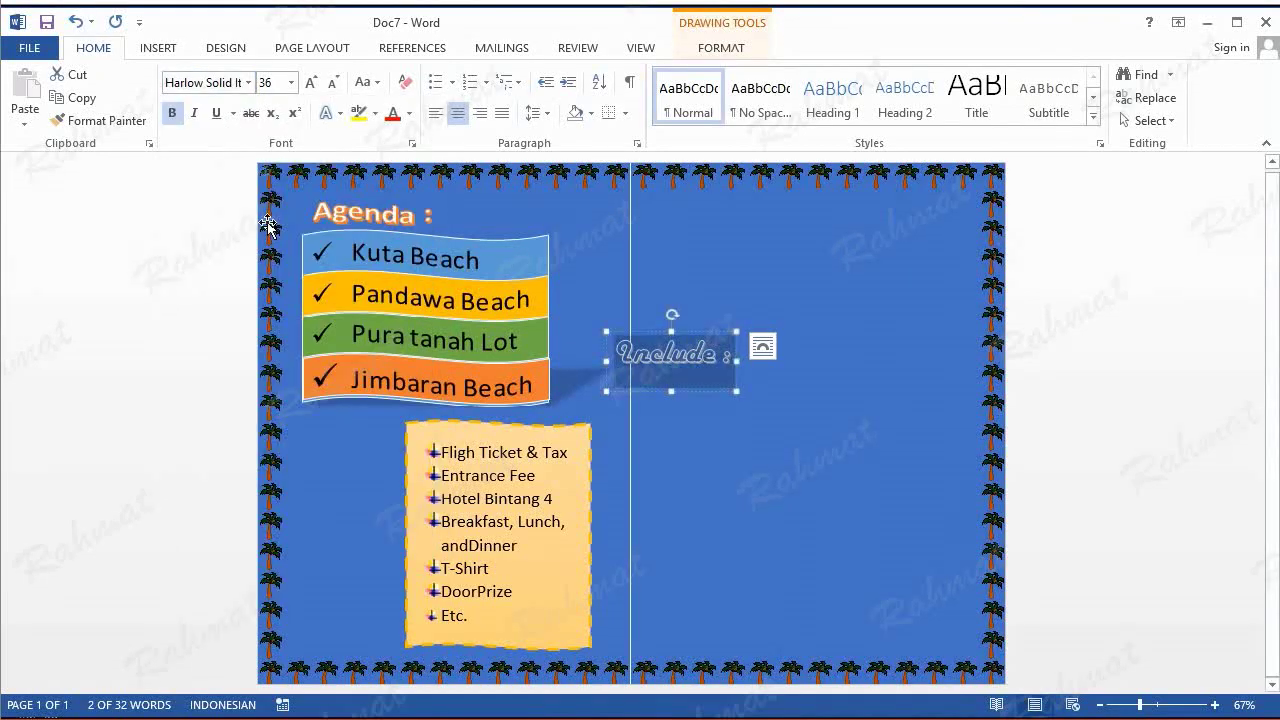
left_click(291, 83)
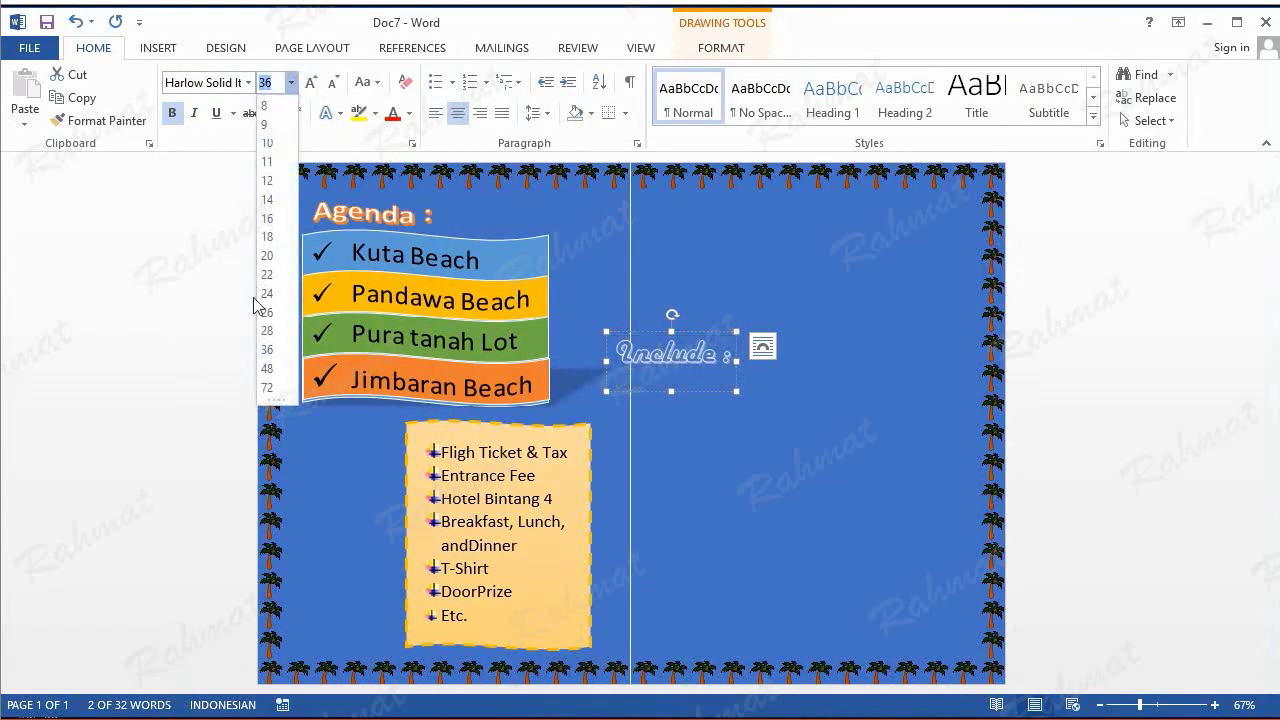
left_click(266, 389)
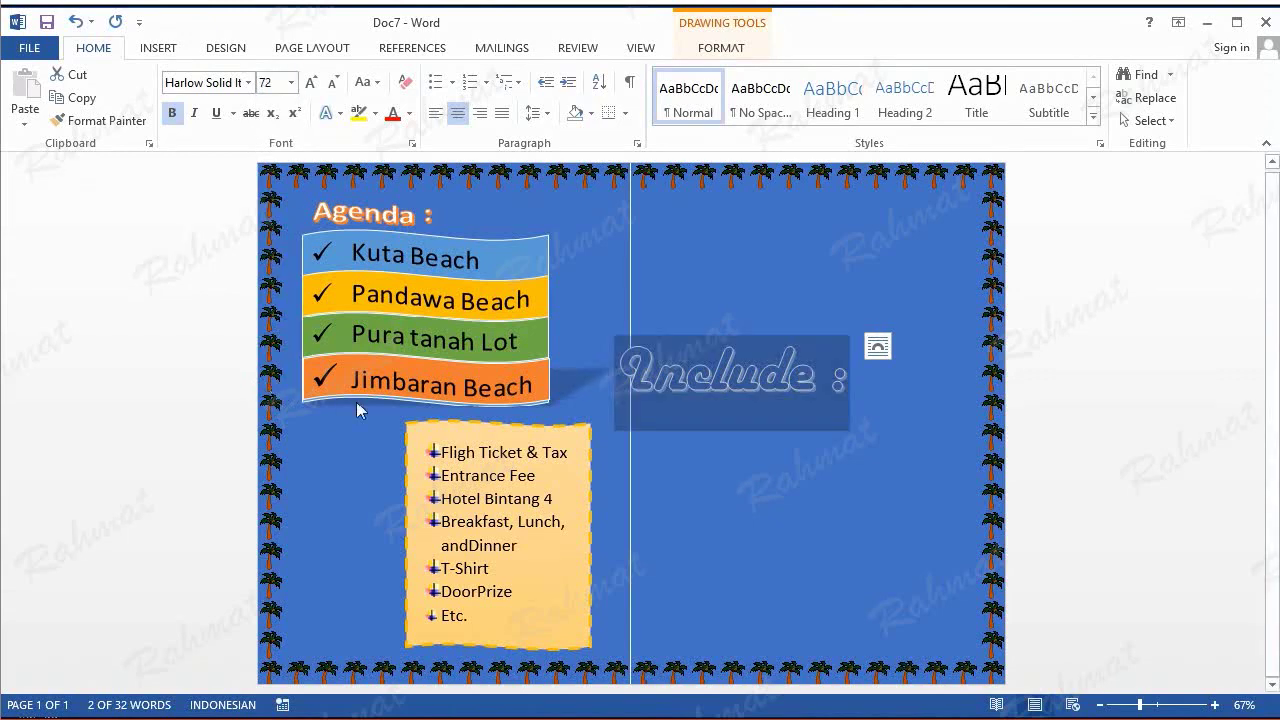
Step: Rotate the Include : heading vertical and nudge it right and down beside the list box
left_click_drag(730, 312, 606, 380)
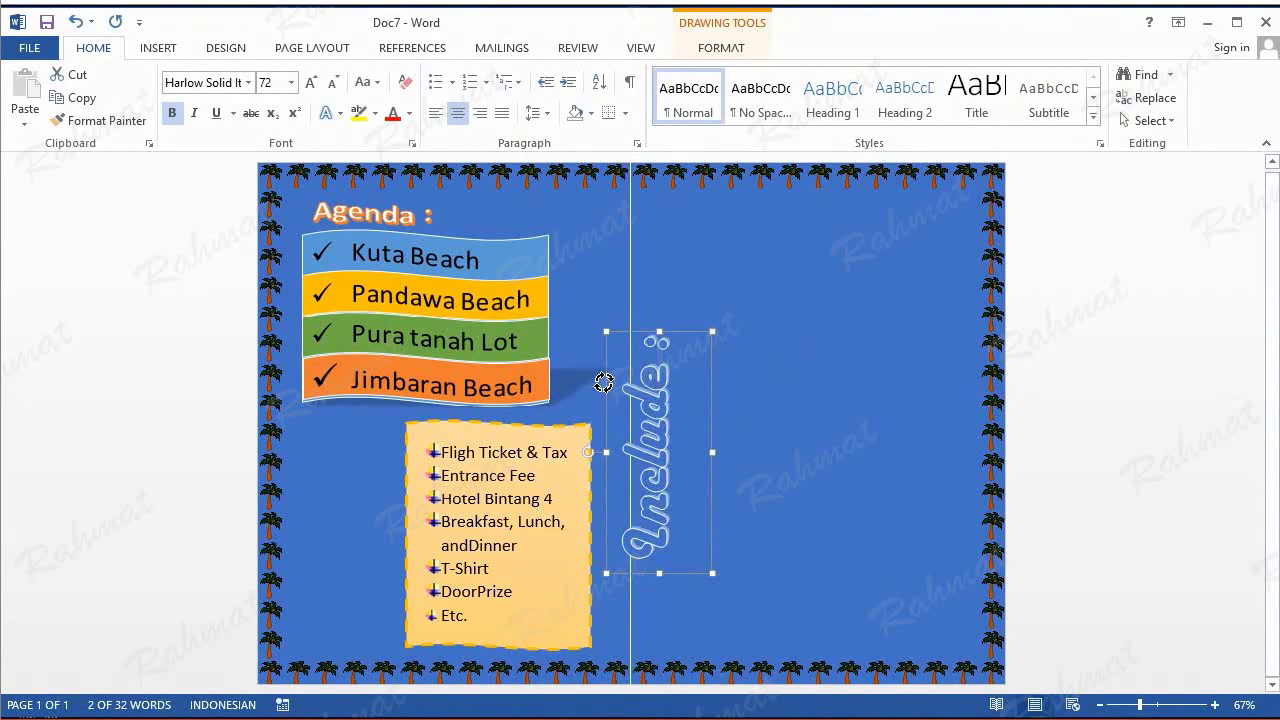
mouse_move(694, 333)
left_mouse_down()
mouse_move(383, 409)
mouse_move(400, 414)
left_mouse_up()
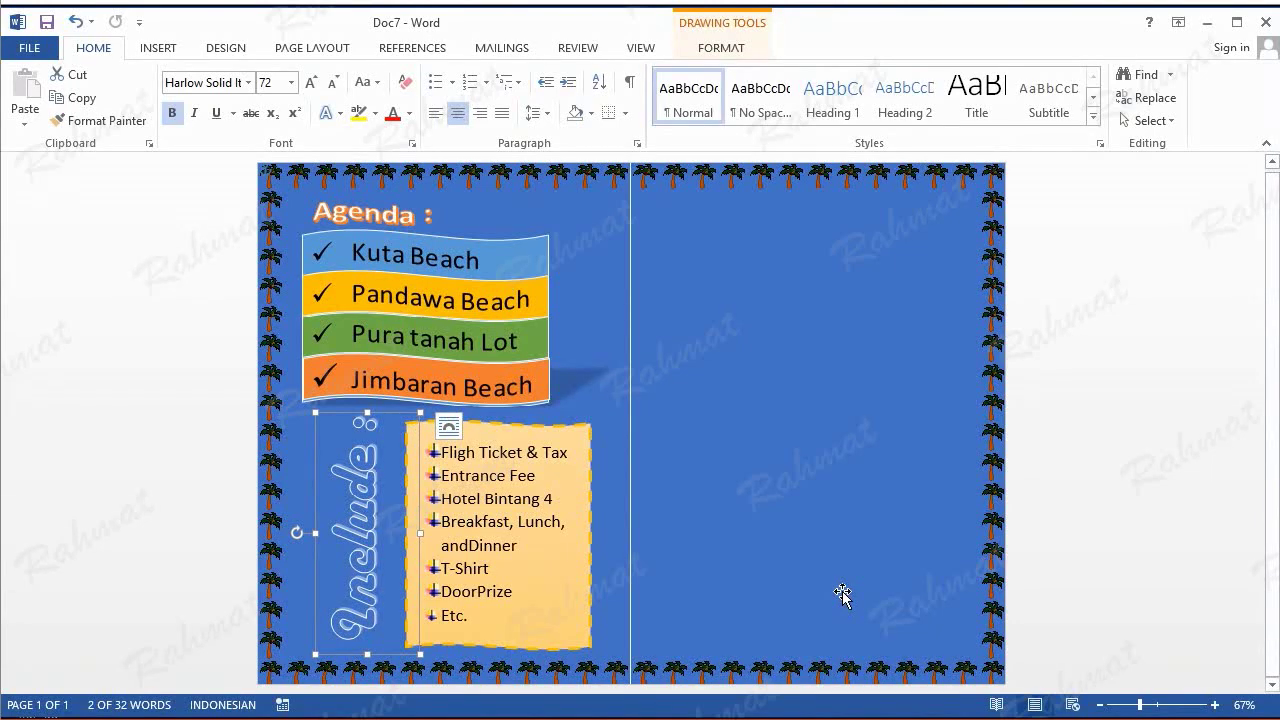
key("ctrl+z")
key("Left")
key("Left")
key("Left")
key("Left")
key("Left")
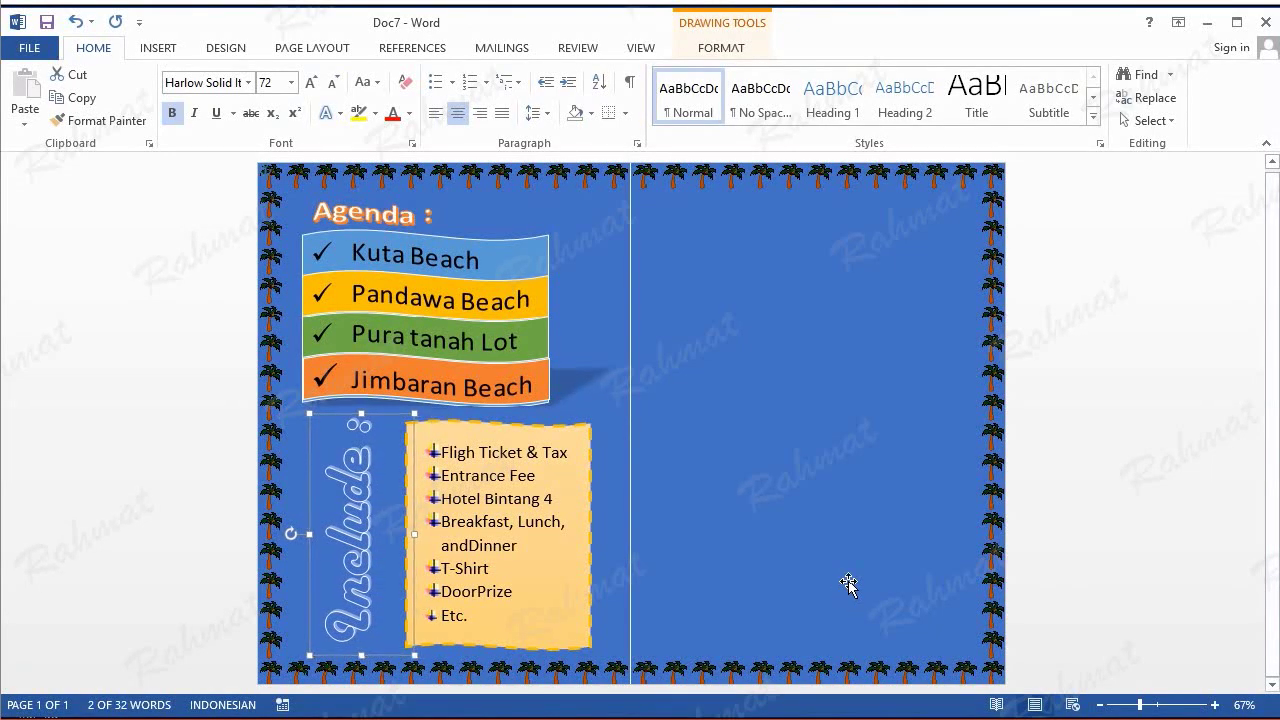
key("Right")
key("Right")
key("Right")
key("Right")
key("Right")
key("Right")
key("Right")
key("Right")
key("Right")
key("Right")
key("Right")
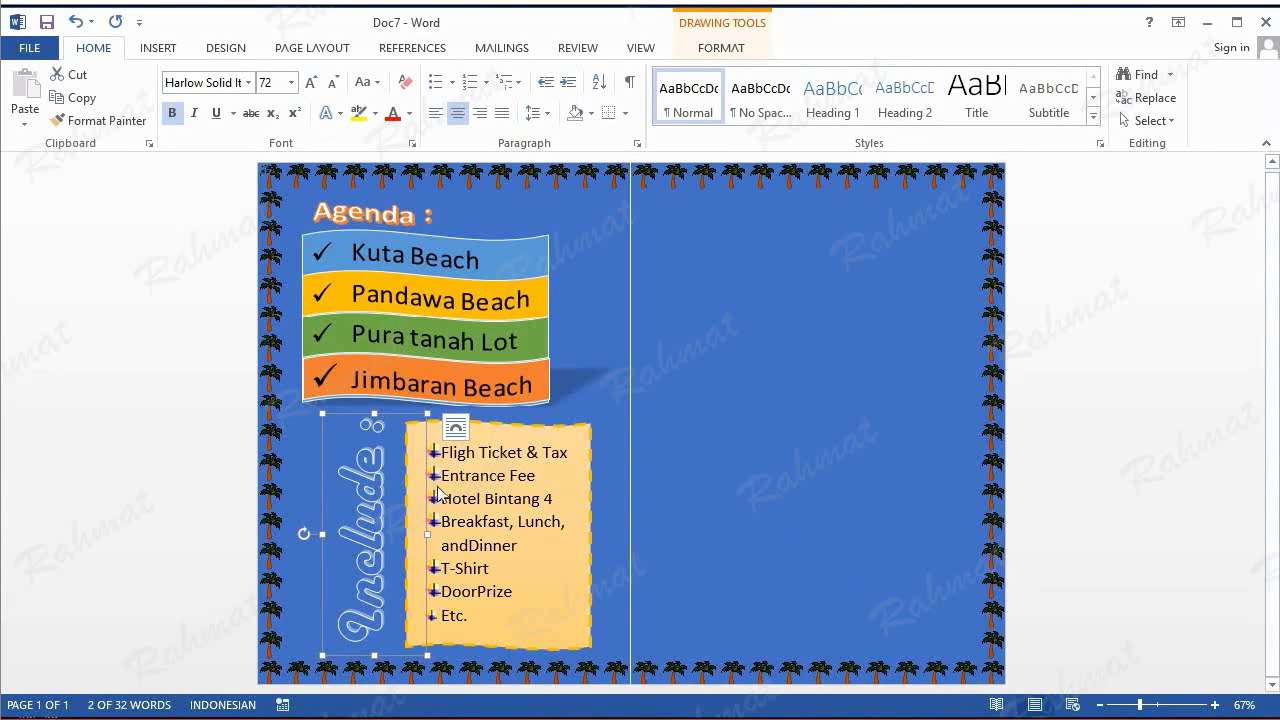
key("Down")
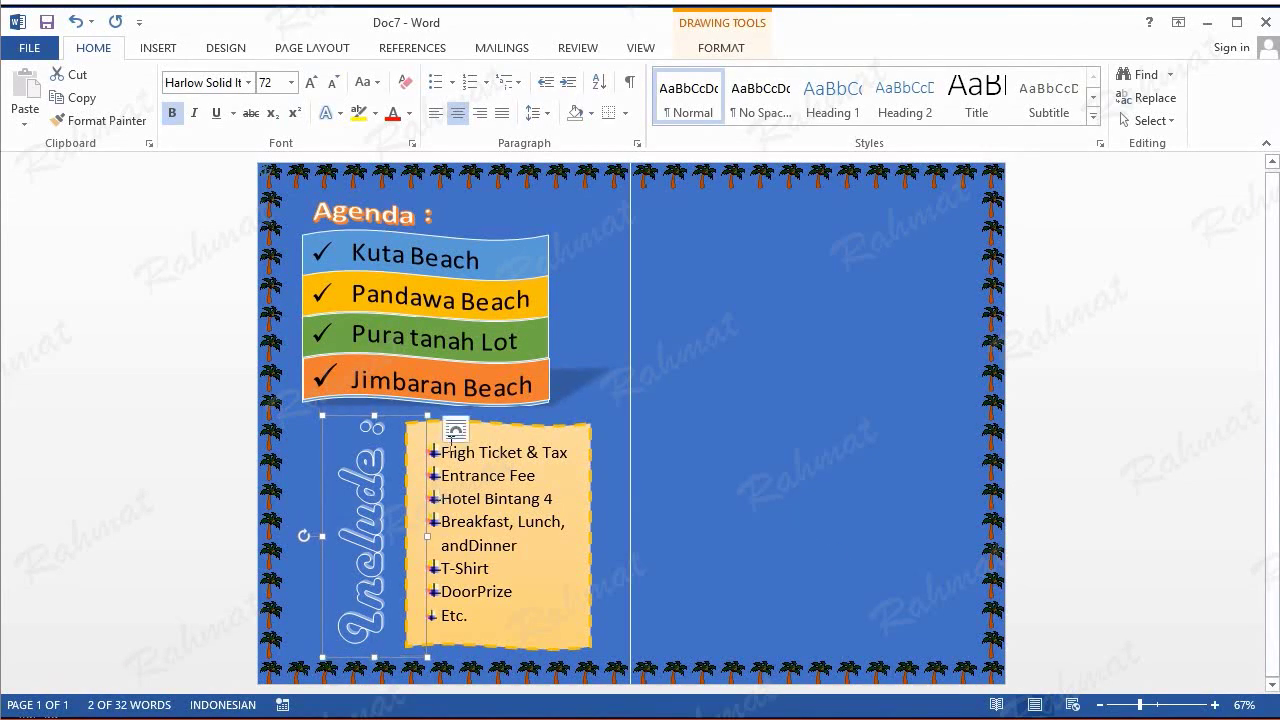
left_click(740, 443)
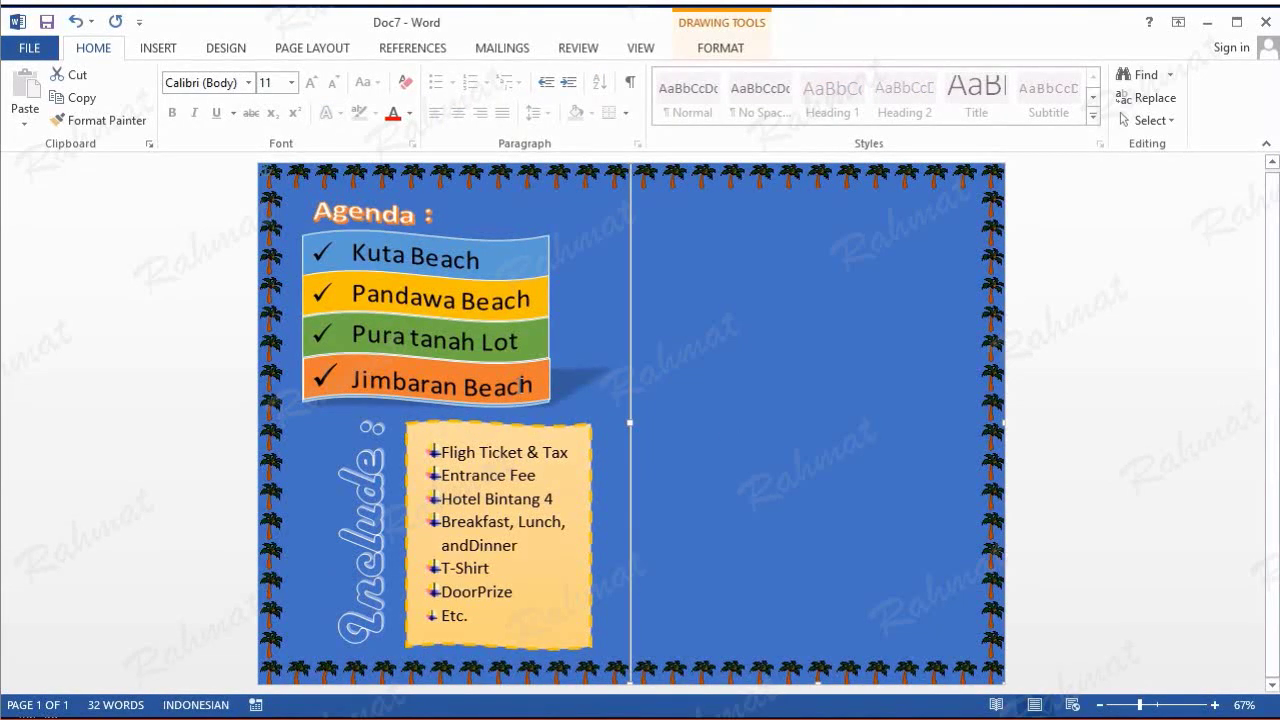
Step: Insert an outlined light-blue WordArt on the right panel reading 'Kuta Beach :'
left_click(168, 50)
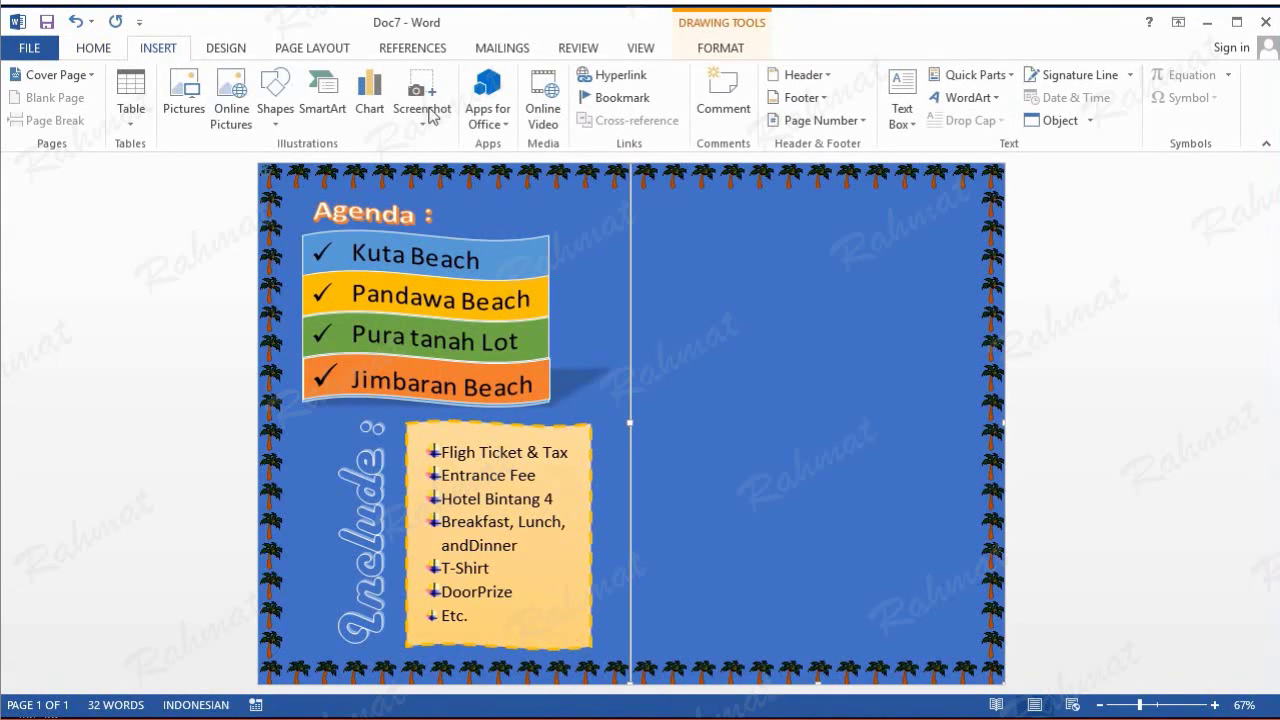
left_click(990, 98)
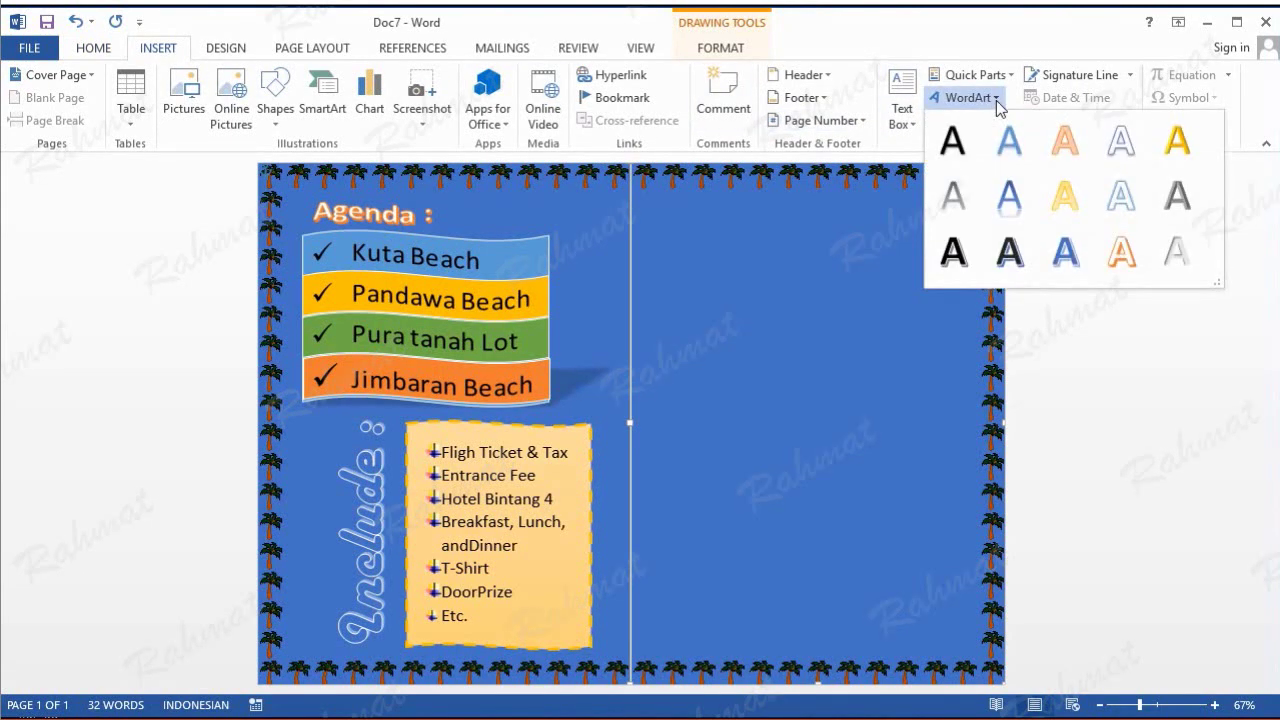
left_click(1076, 252)
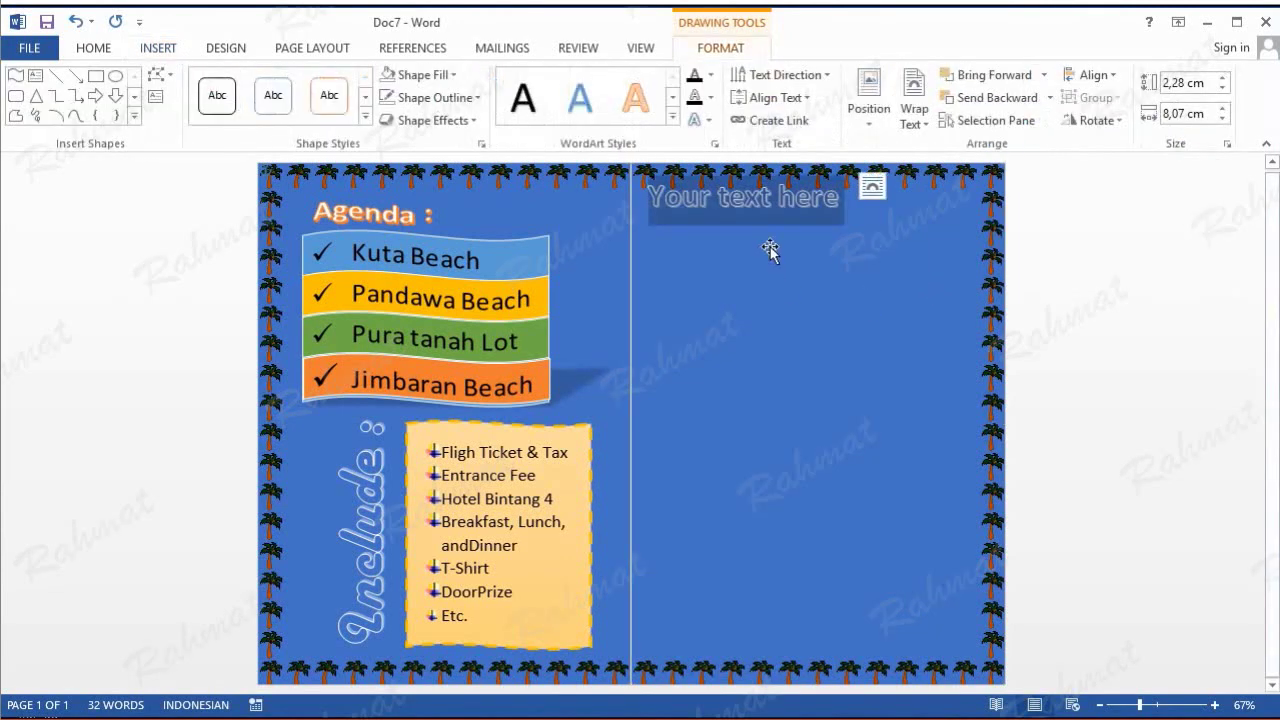
left_click_drag(770, 232, 782, 272)
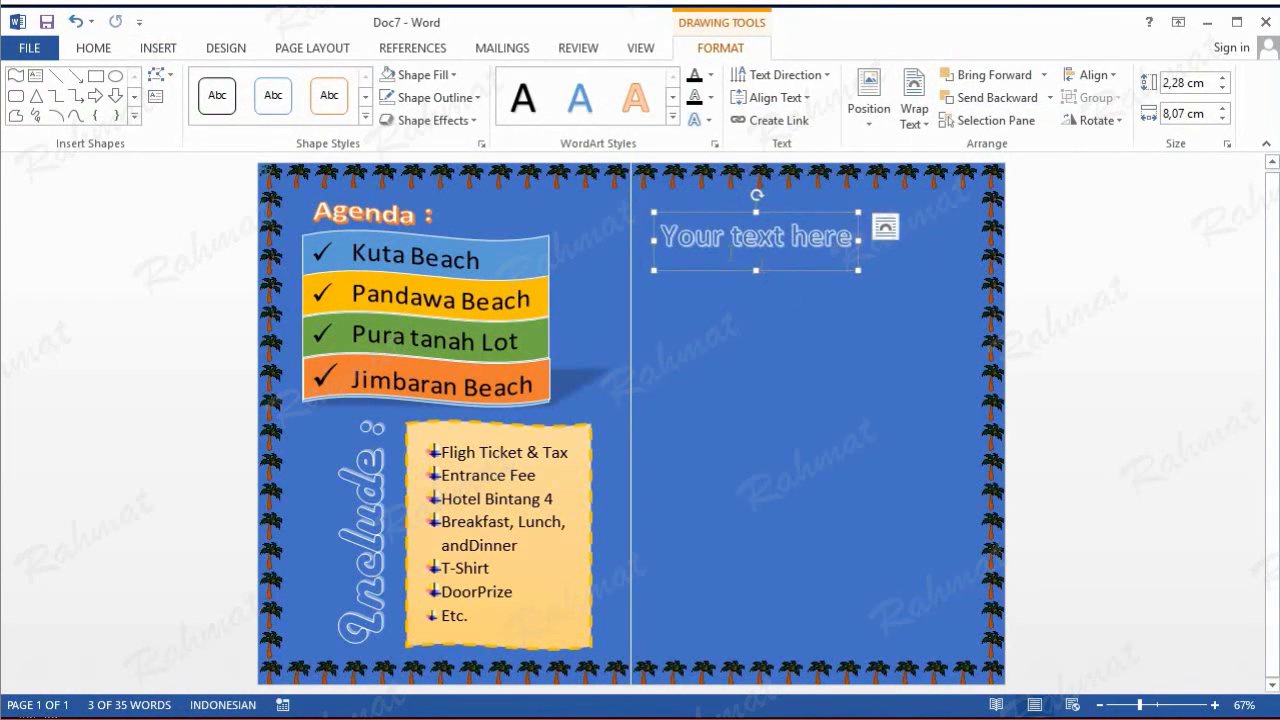
left_click_drag(660, 236, 856, 236)
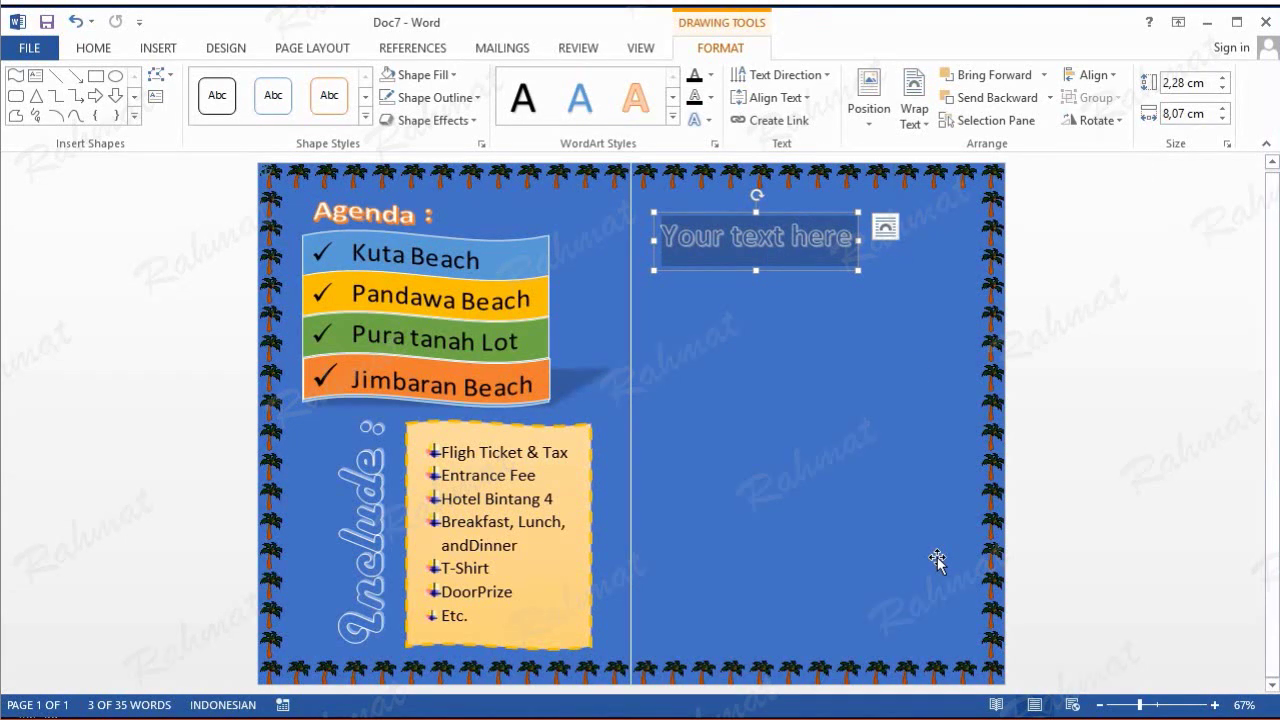
key("Delete")
type("Kutra")
key("BackSpace")
key("BackSpace")
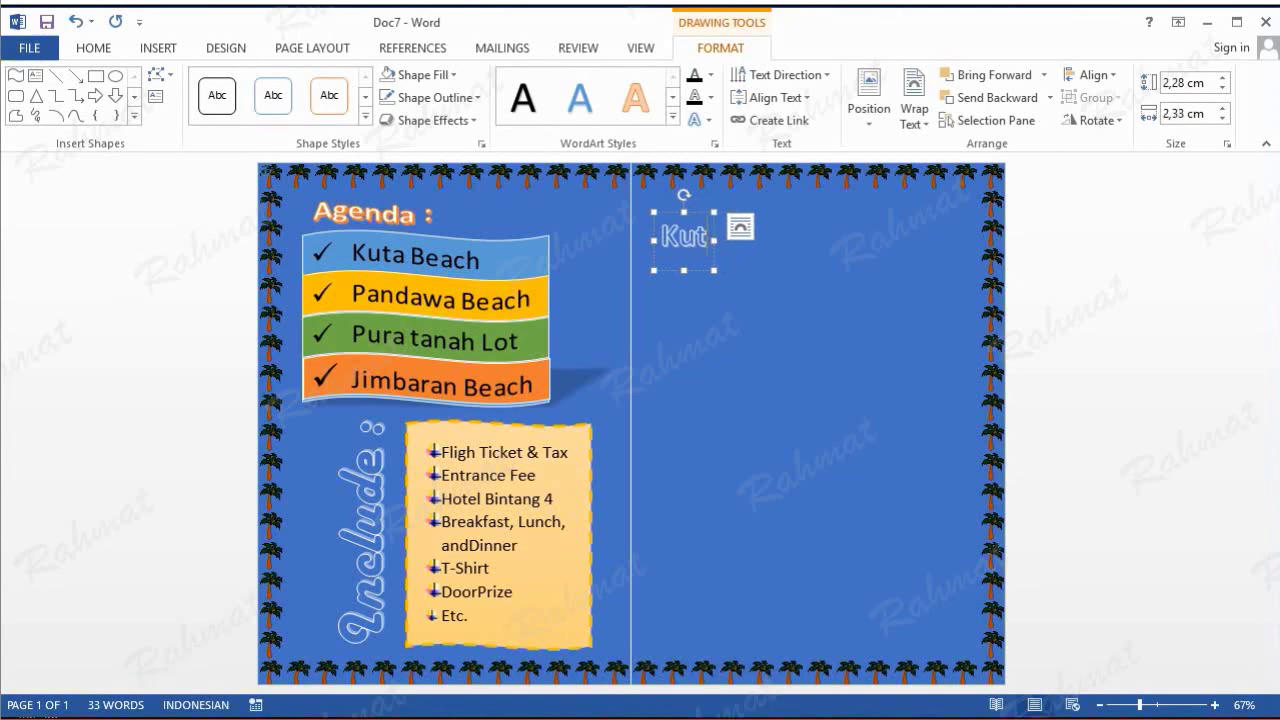
type("a Bea")
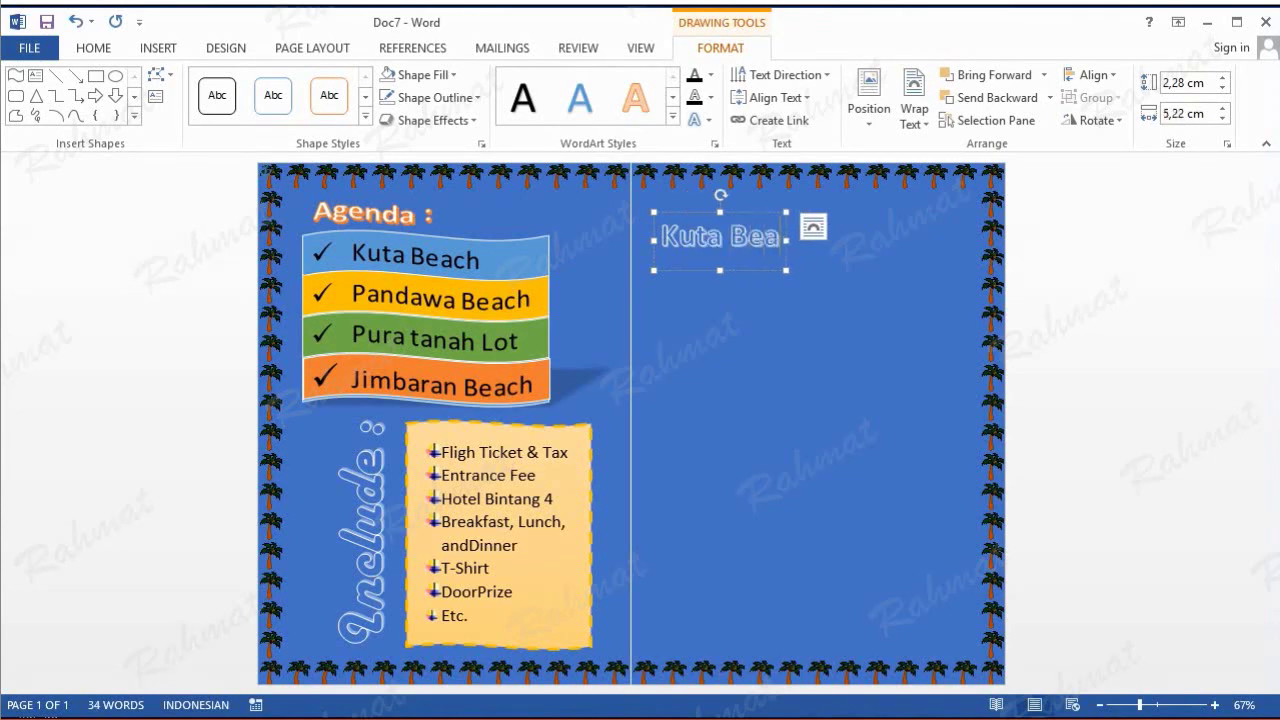
type("ch")
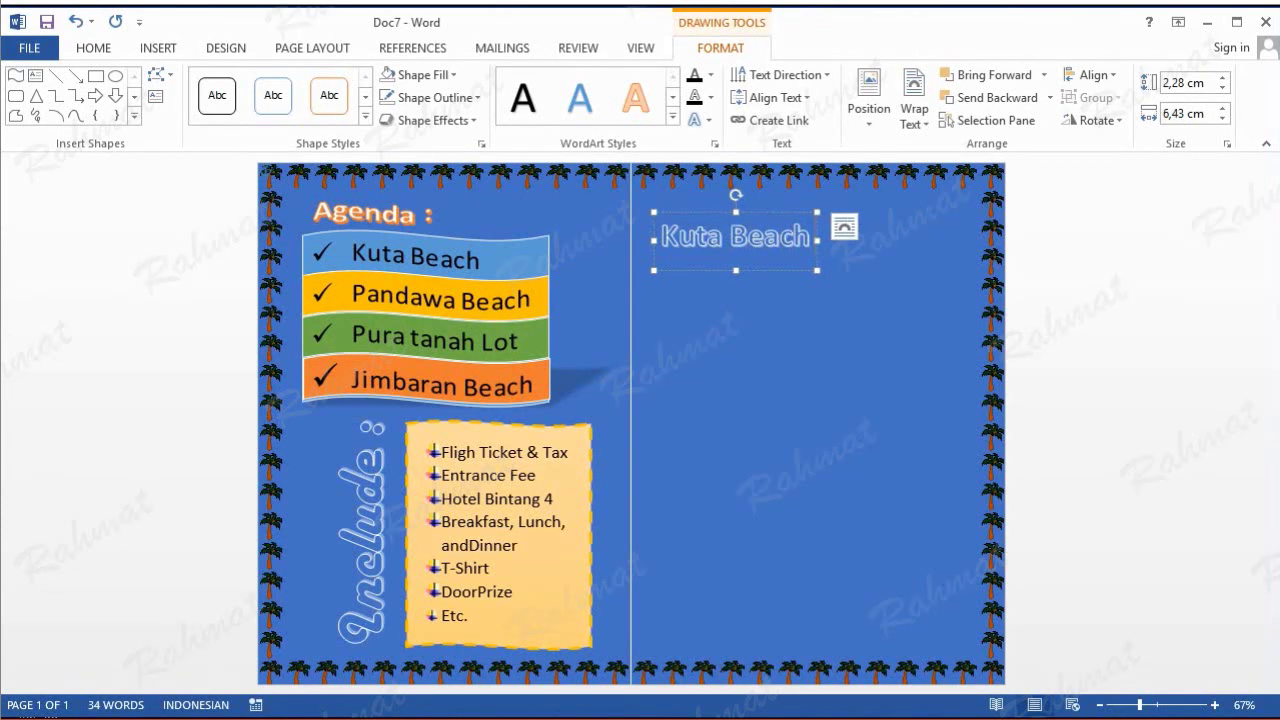
type(" :")
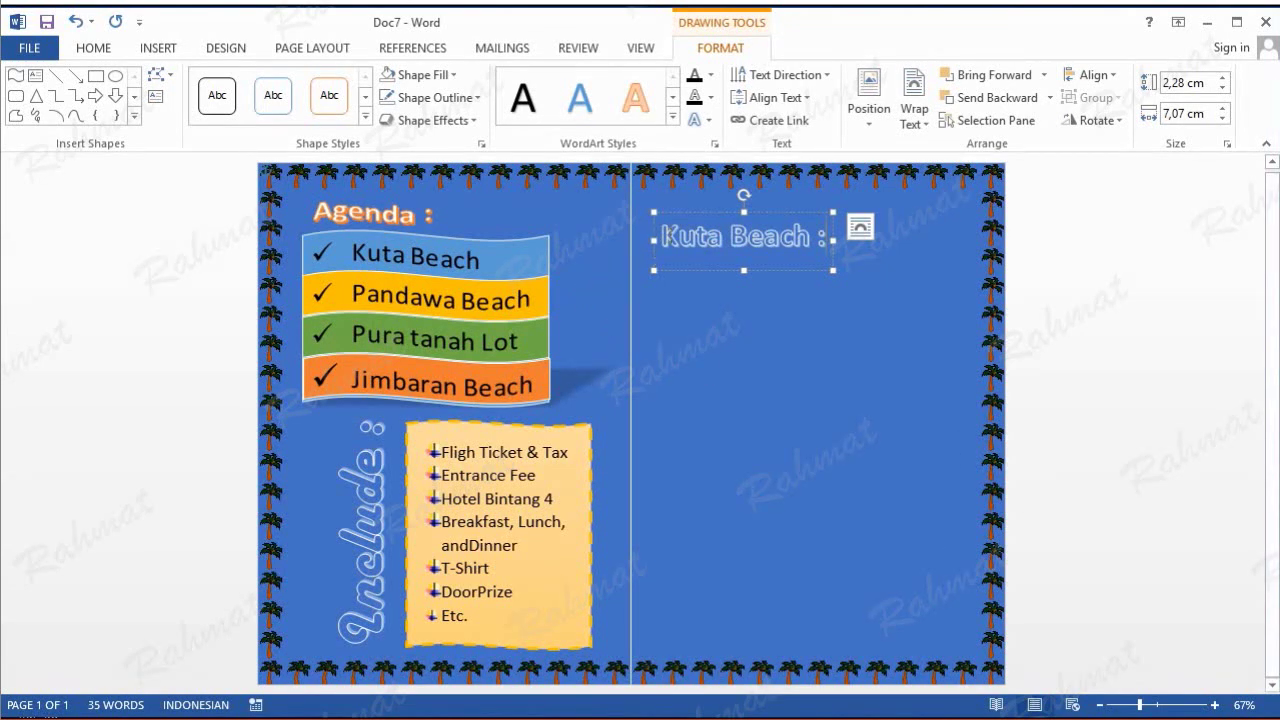
left_click_drag(661, 236, 829, 232)
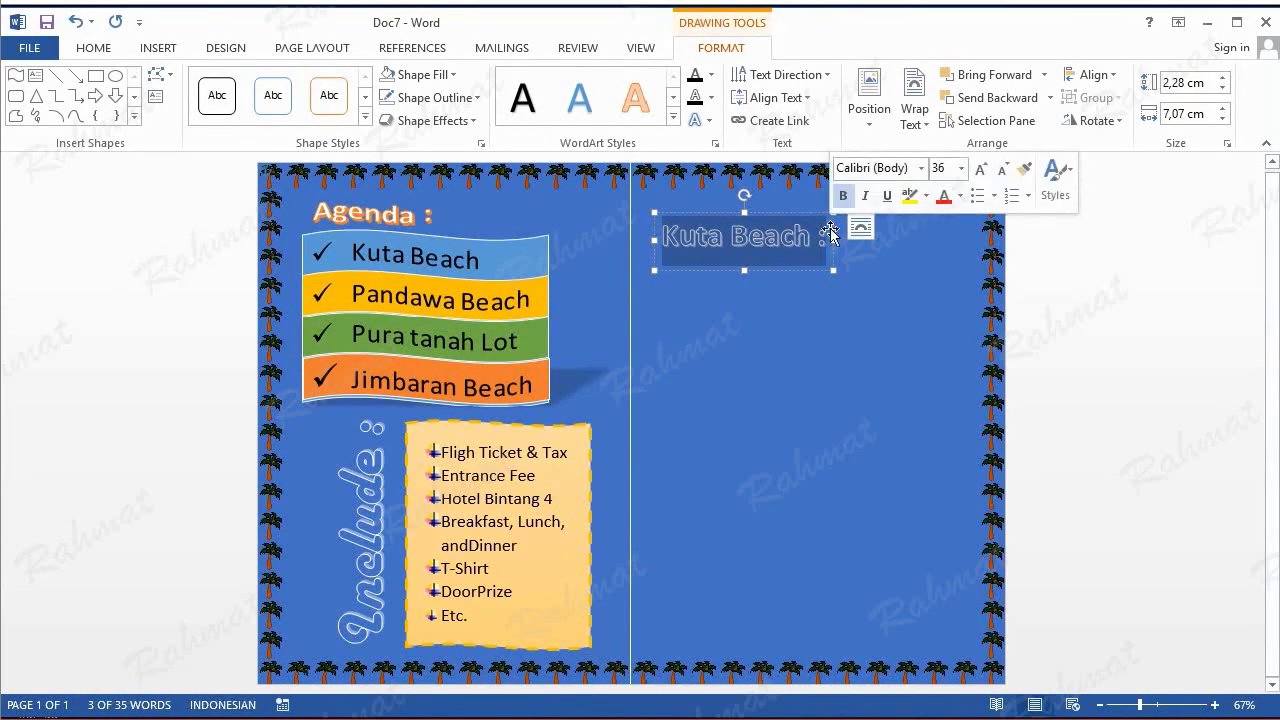
Step: Set the Kuta Beach : heading to 24 pt and move it to the panel's top-left corner
left_click(95, 48)
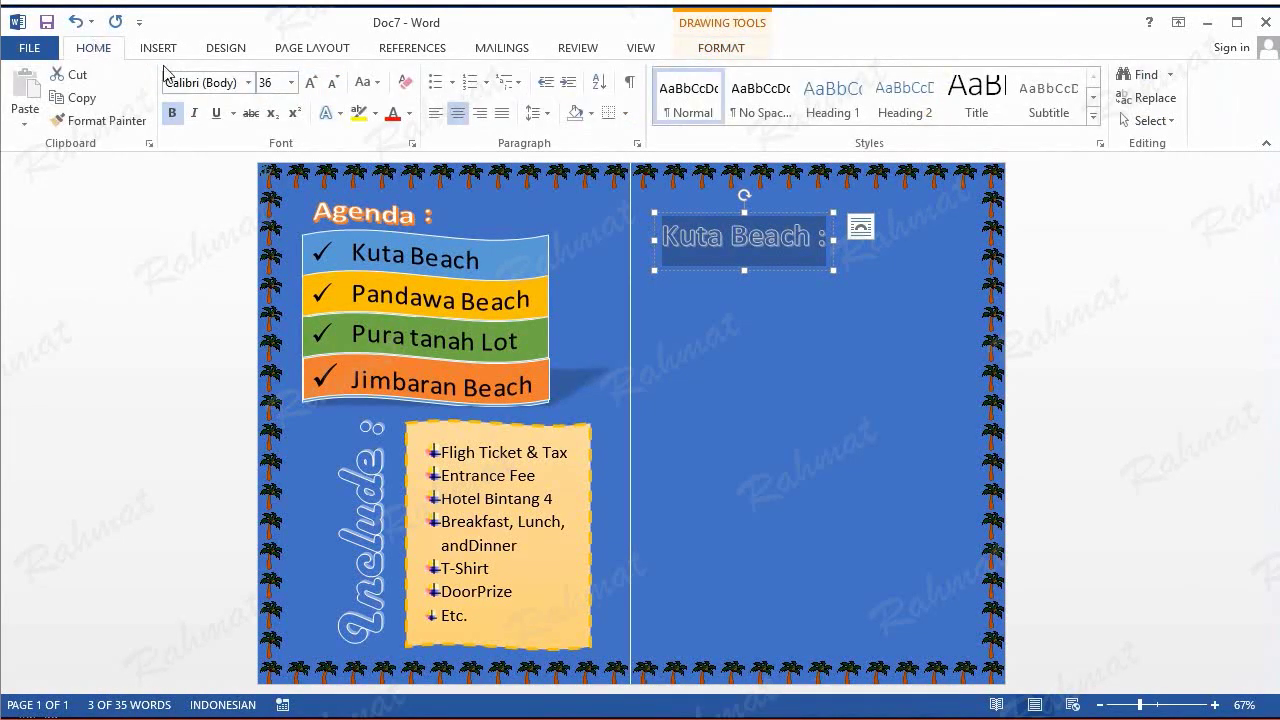
left_click(291, 82)
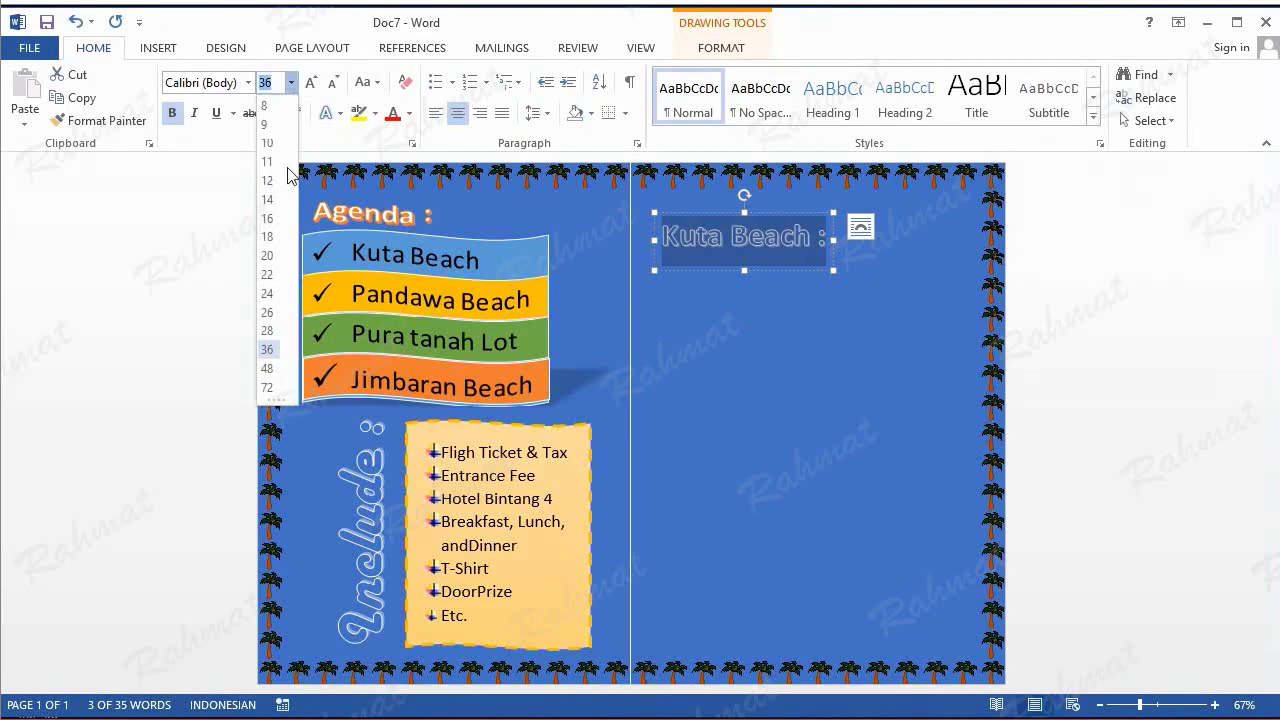
left_click(278, 293)
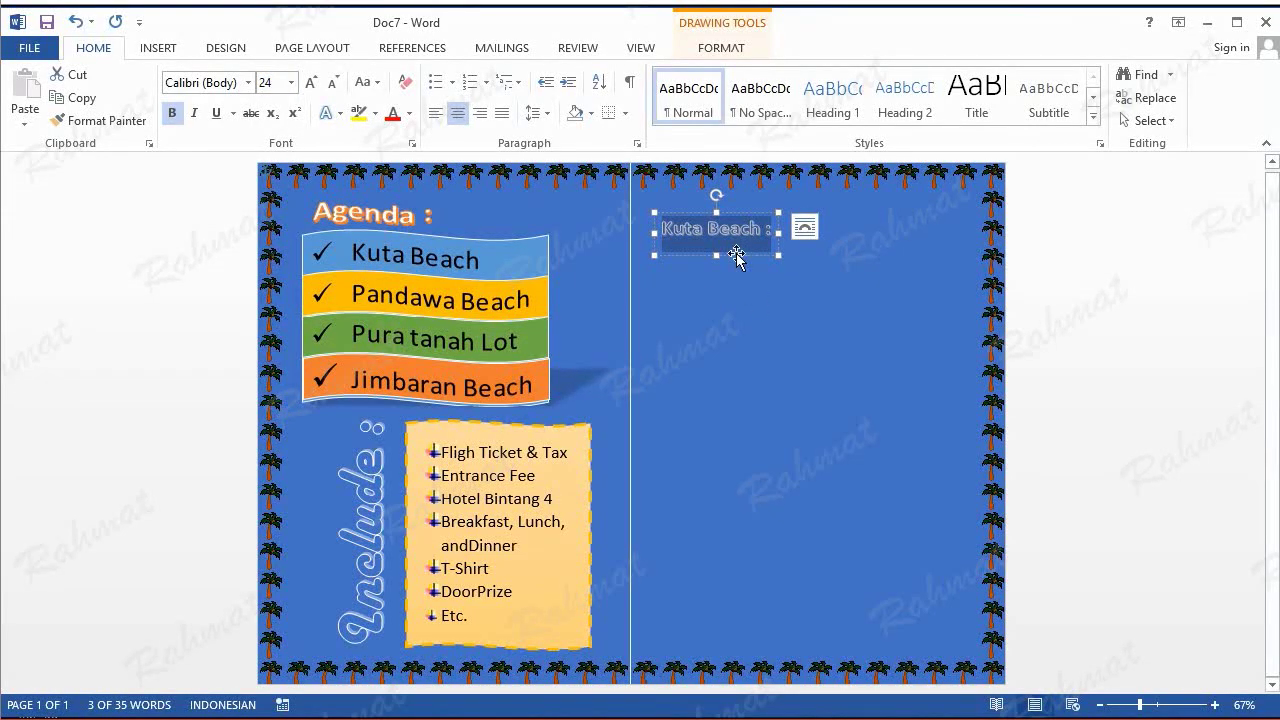
left_click_drag(736, 253, 722, 241)
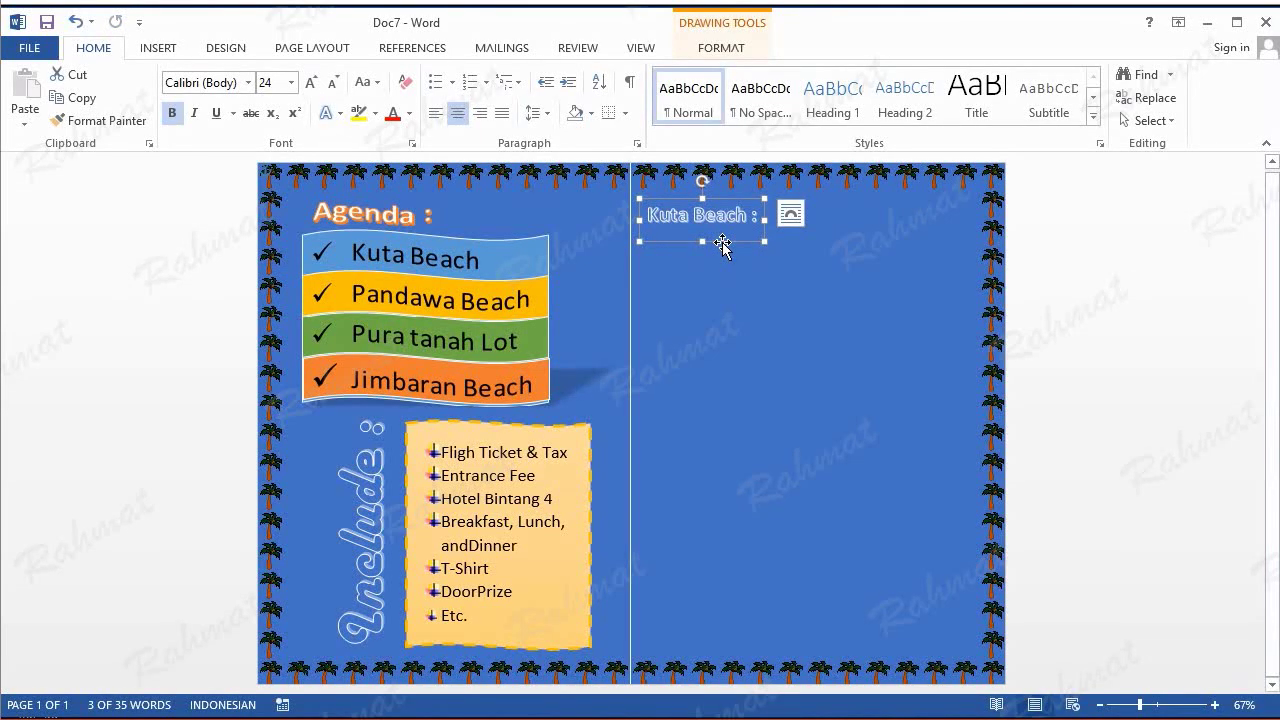
key("Left")
key("Left")
key("Left")
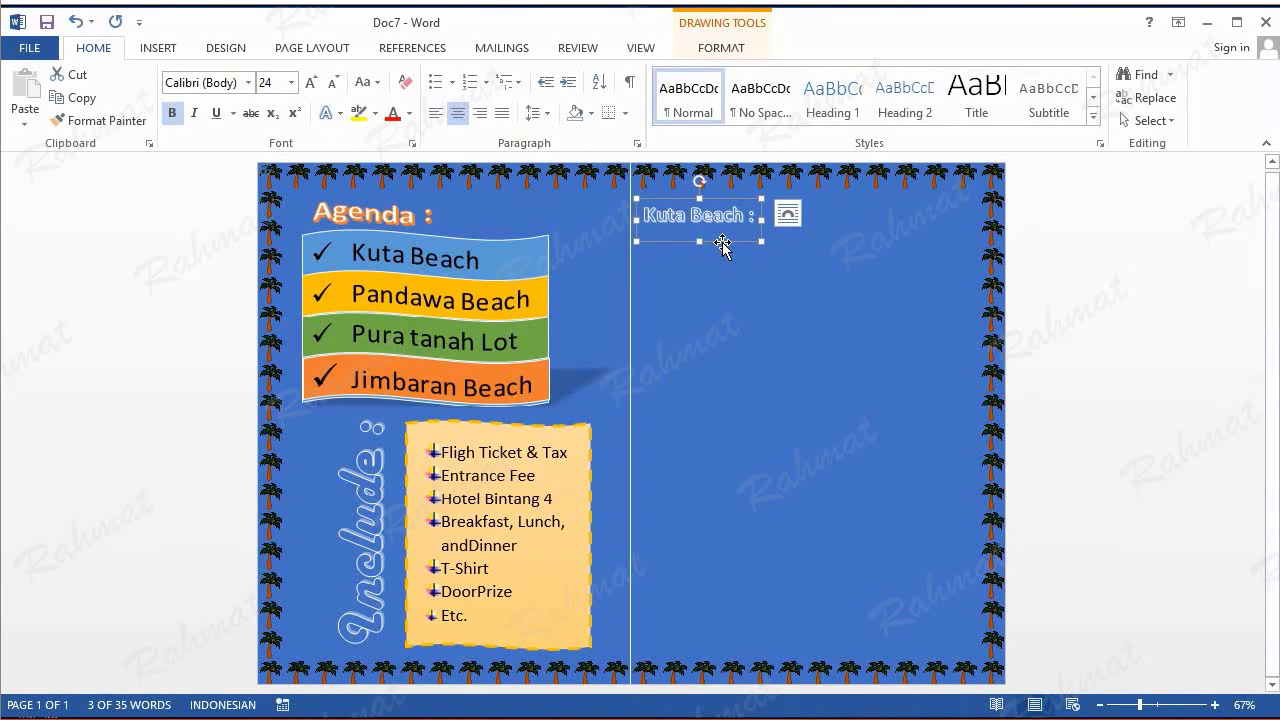
Step: Duplicate the Kuta Beach : heading, retype it as 'Pandawa Beach :', and place it lower right
left_click(85, 100)
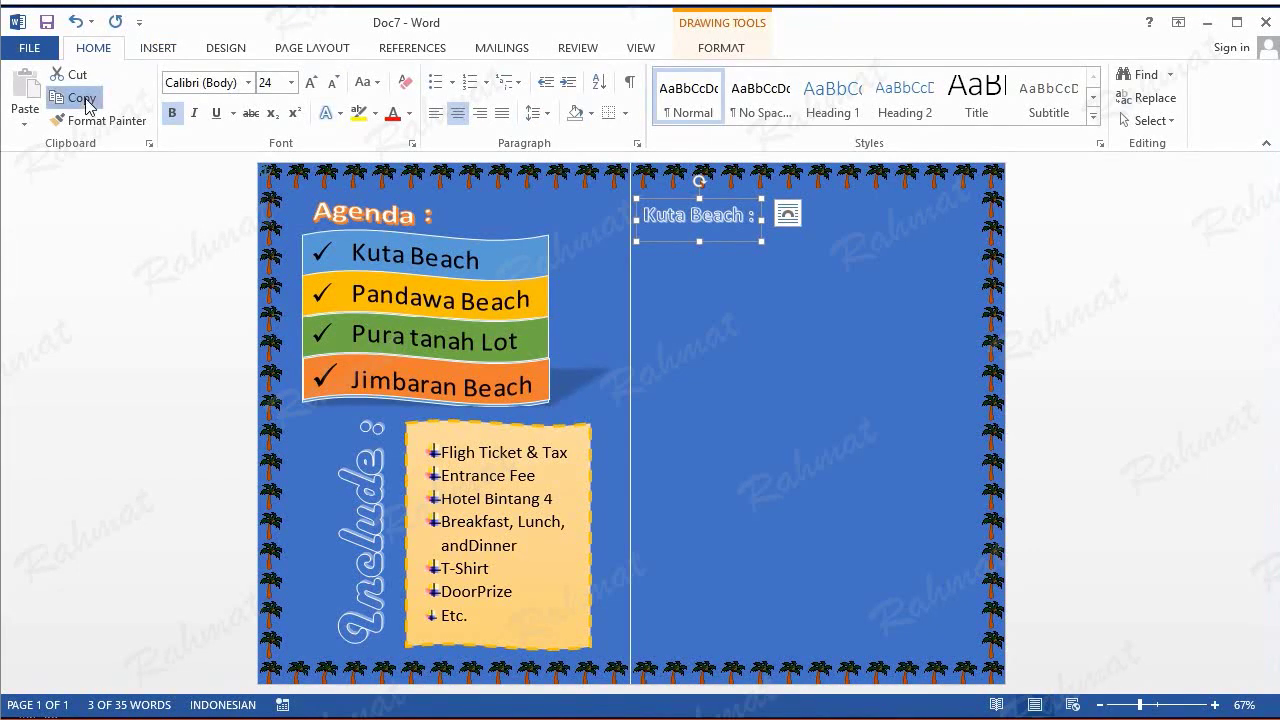
left_click(25, 88)
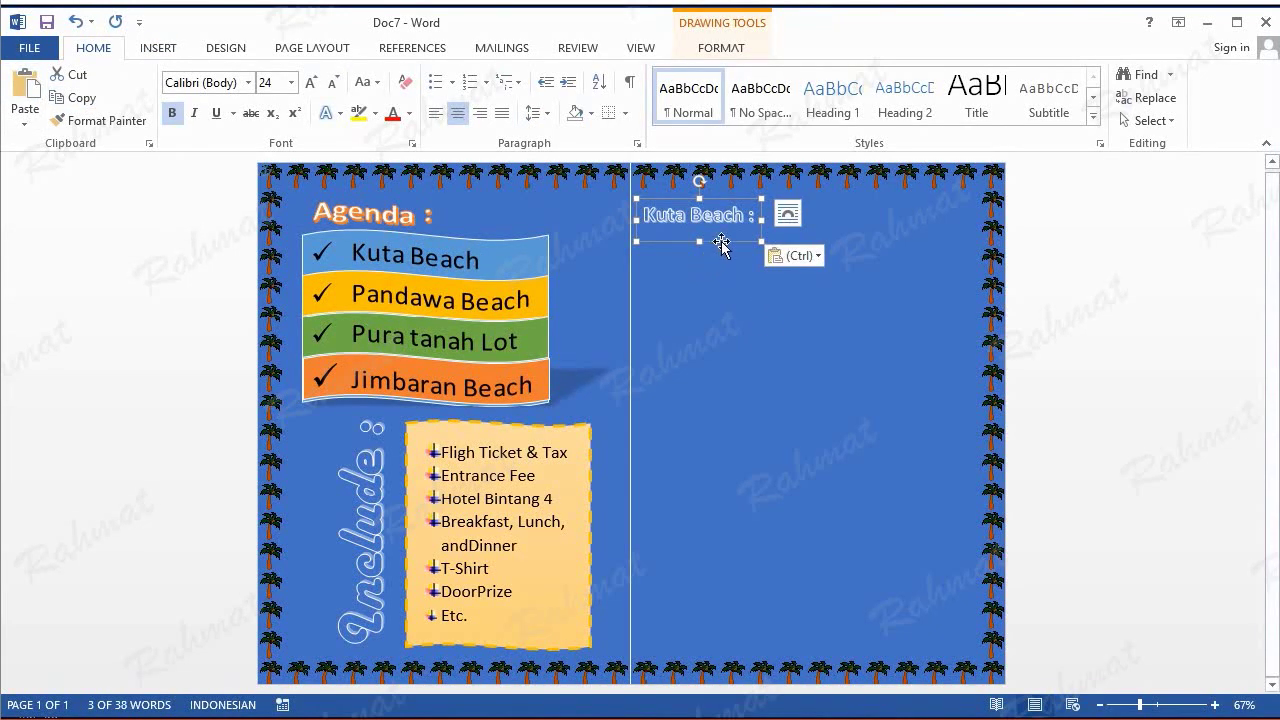
left_click_drag(721, 245, 770, 365)
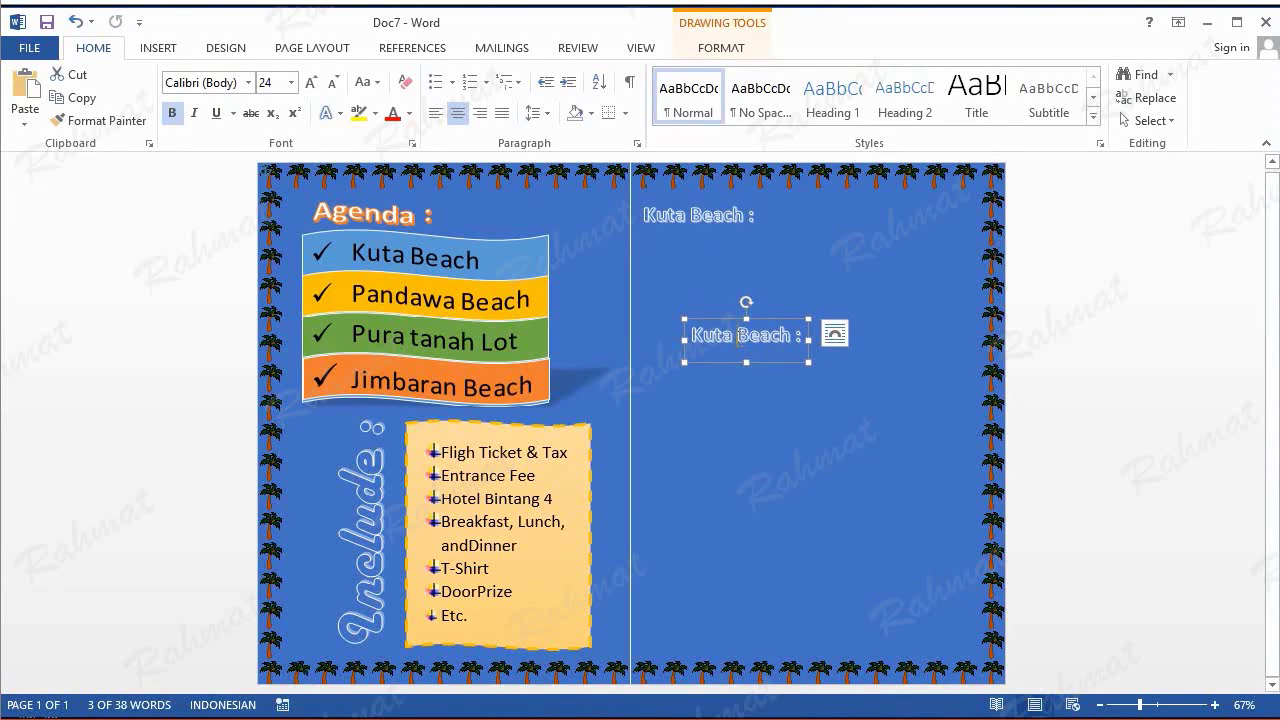
left_click_drag(738, 335, 679, 340)
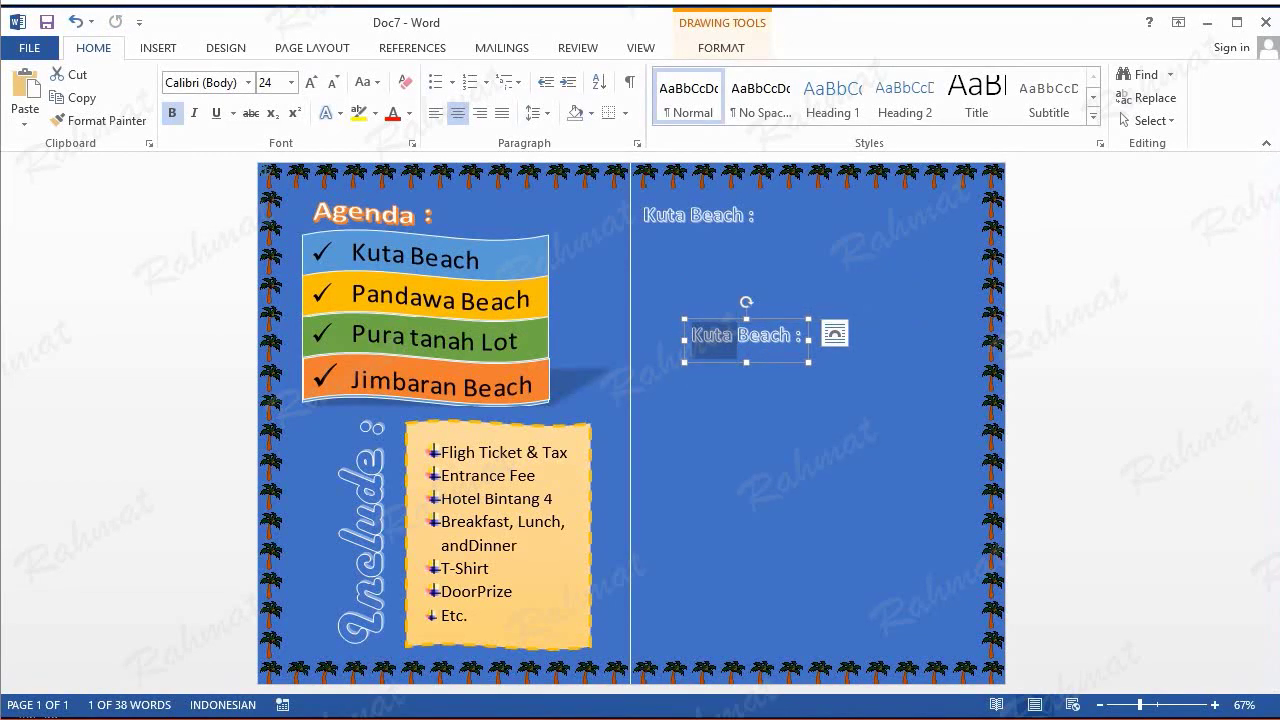
left_click(693, 335)
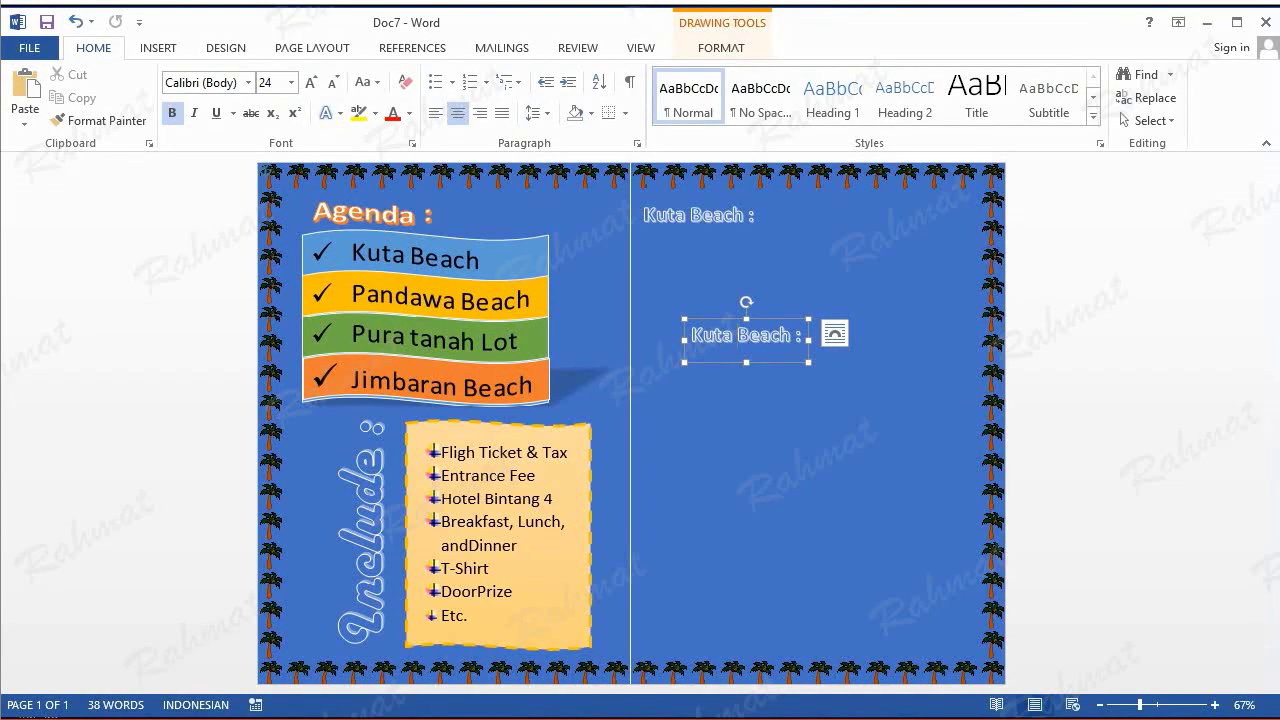
key("Delete")
key("Delete")
key("Delete")
key("Delete")
type("Pandawa Beach")
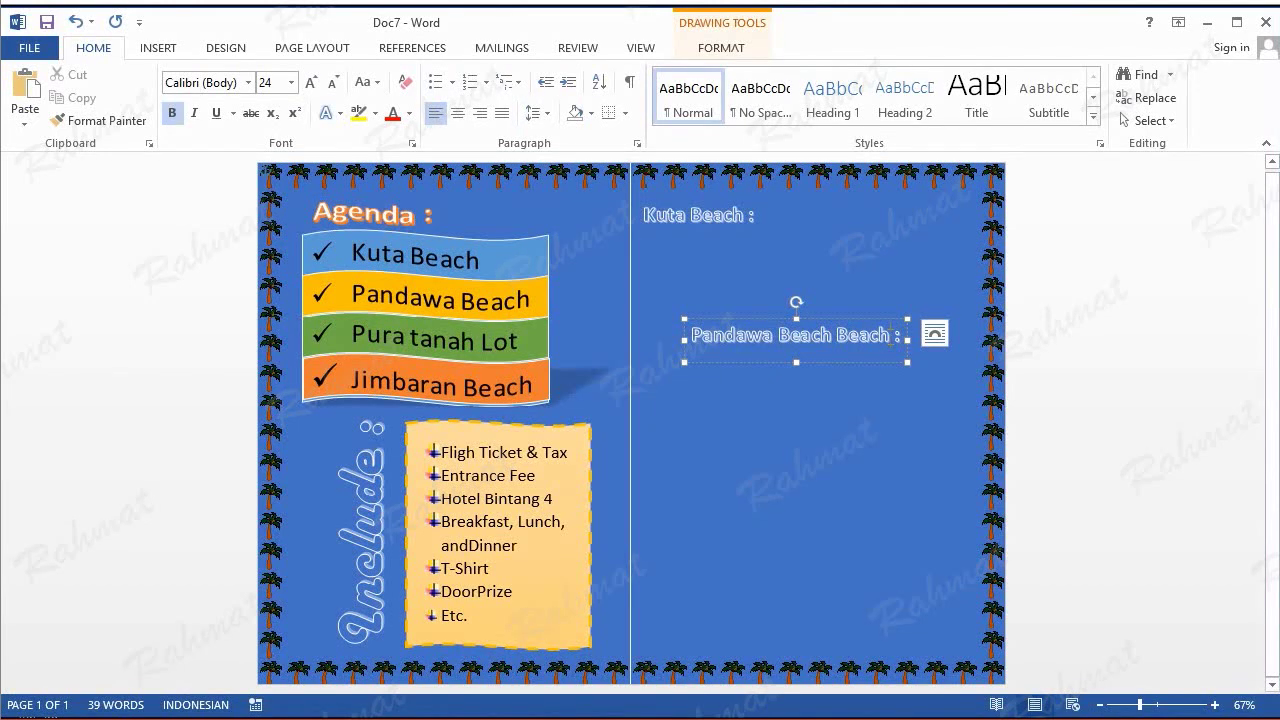
key("BackSpace")
key("BackSpace")
key("BackSpace")
key("BackSpace")
key("BackSpace")
key("BackSpace")
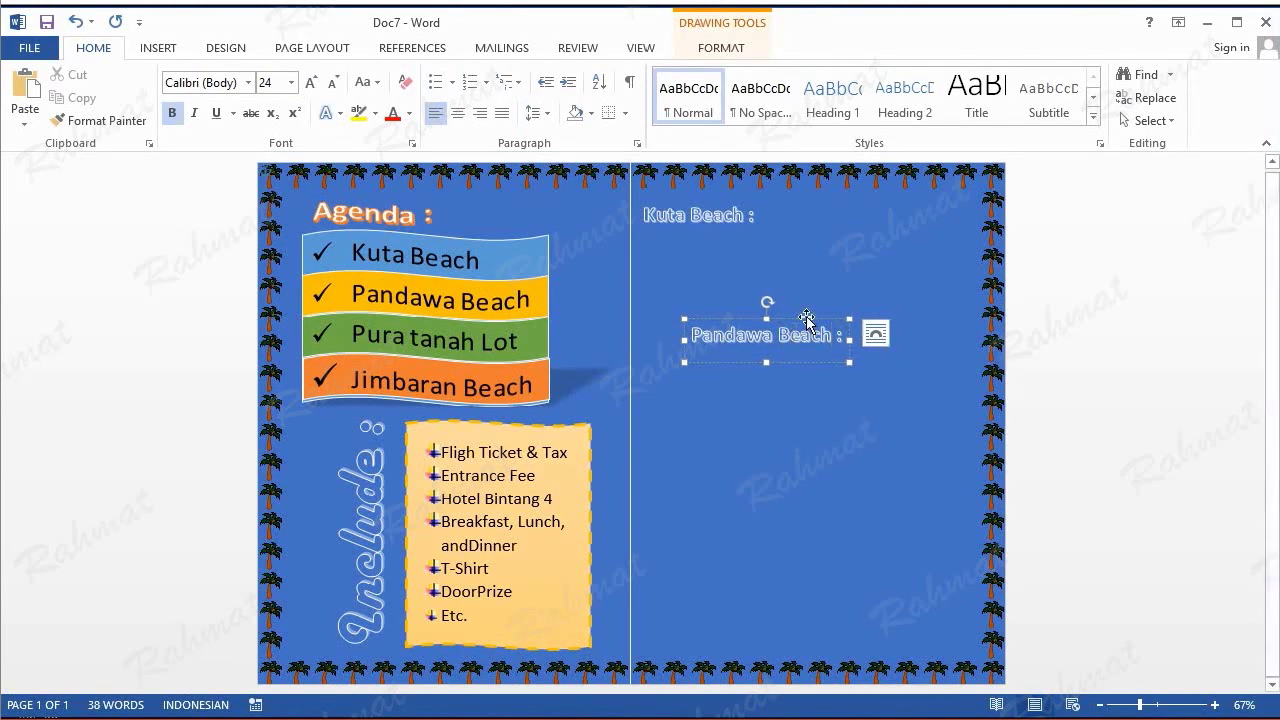
left_click_drag(806, 318, 934, 428)
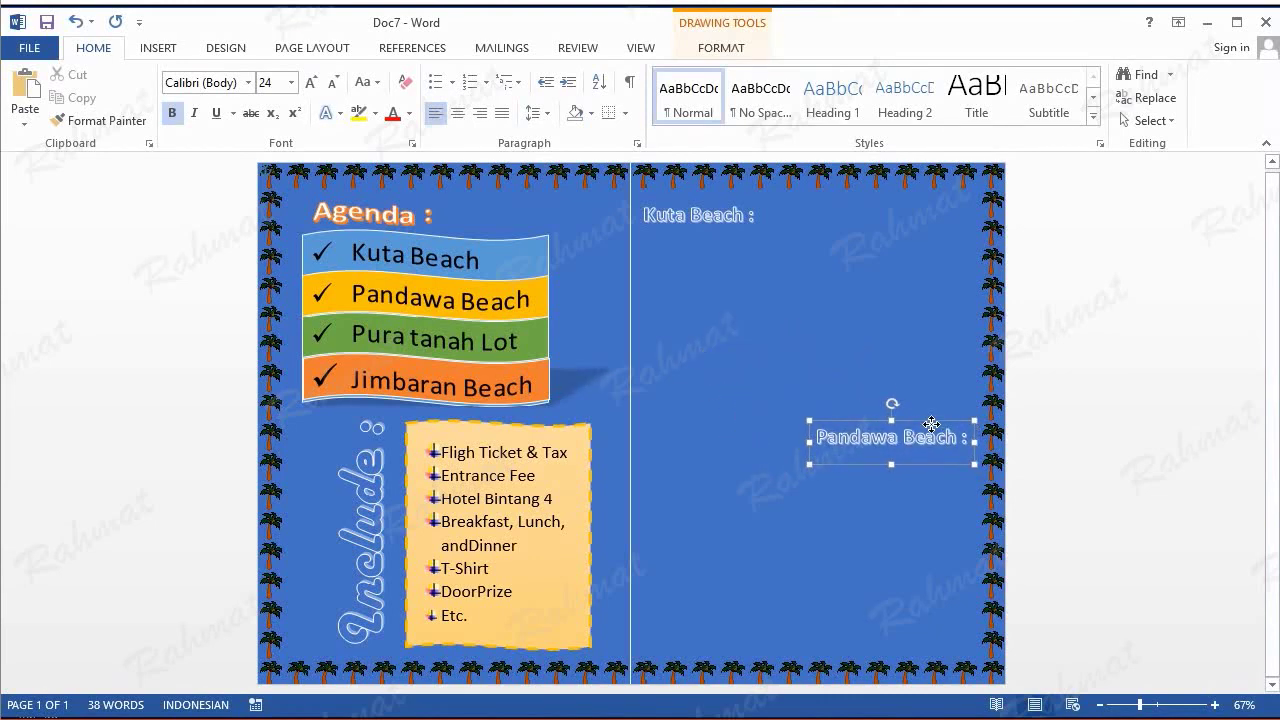
left_click_drag(934, 428, 931, 426)
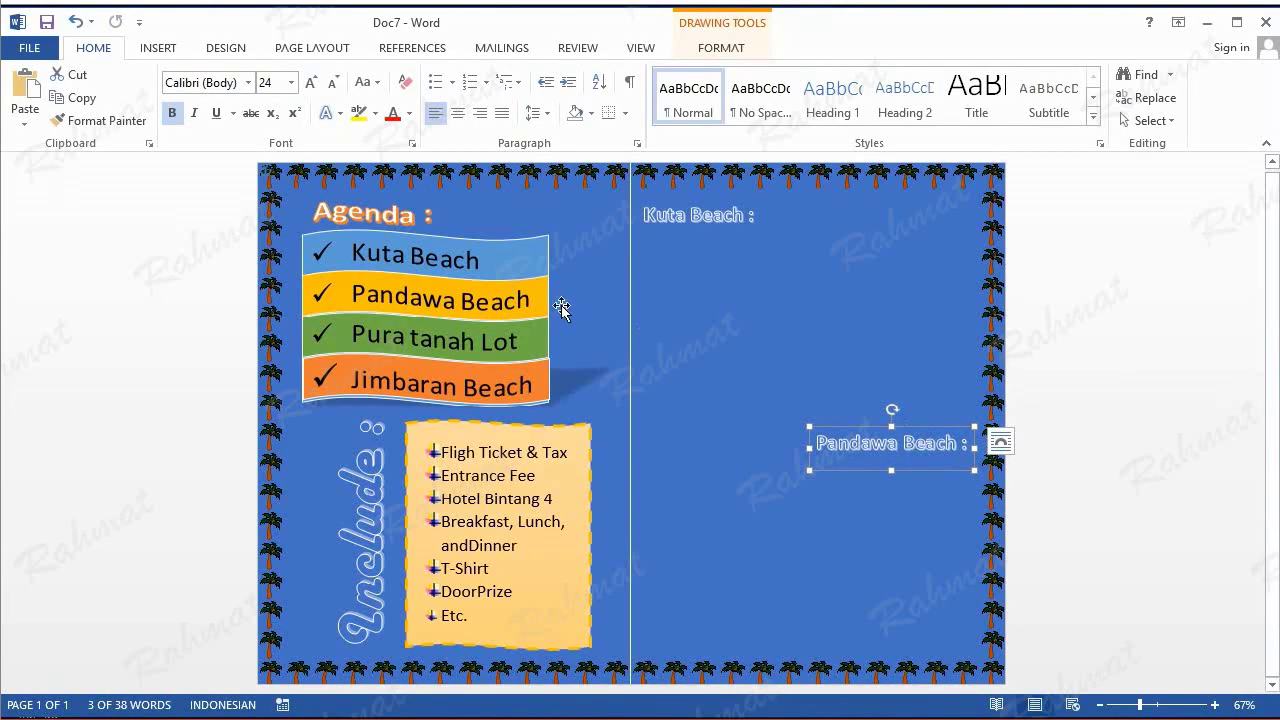
left_click(160, 48)
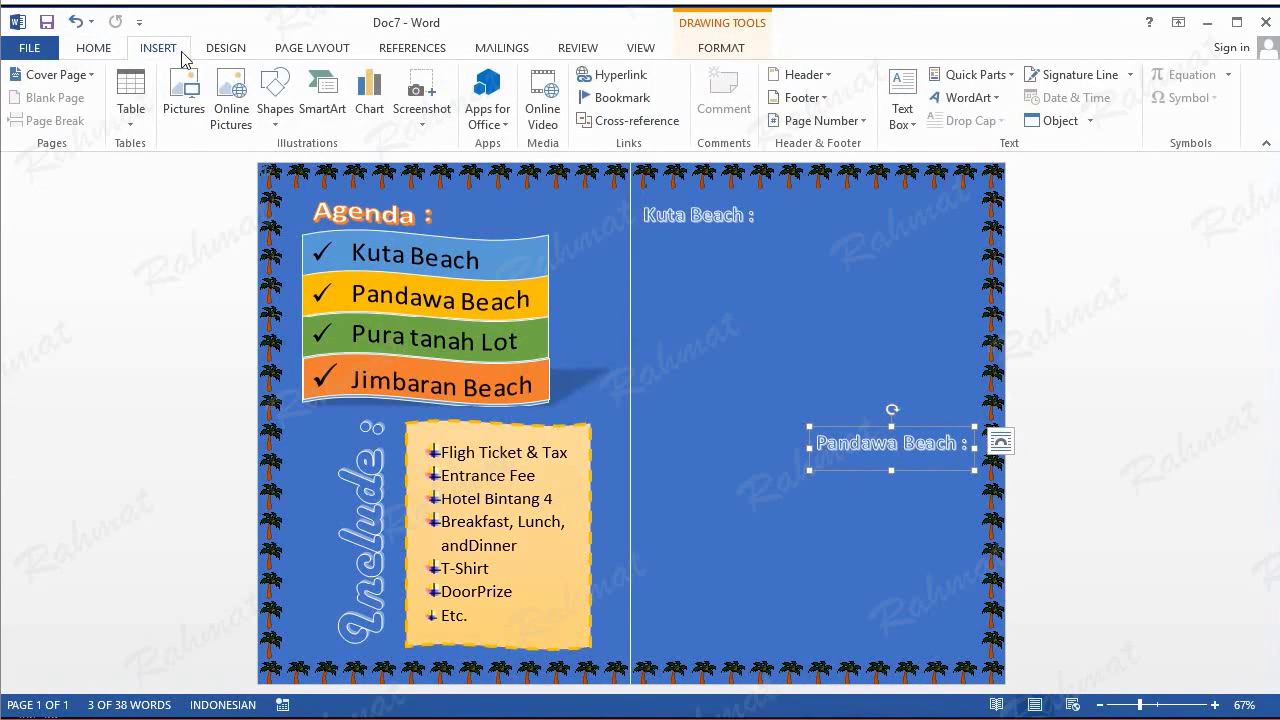
Step: Draw a rectangle under Kuta Beach : sized 8,42 cm tall by 14,06 cm wide
left_click(280, 125)
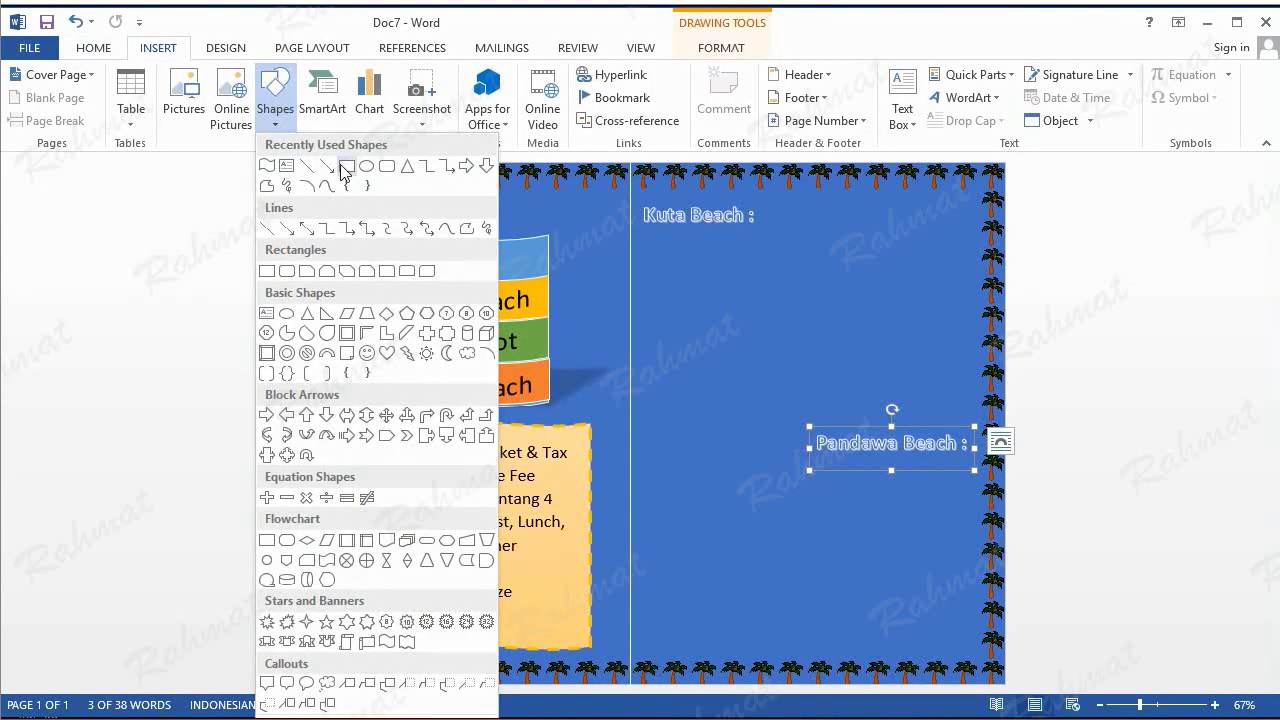
left_click(344, 166)
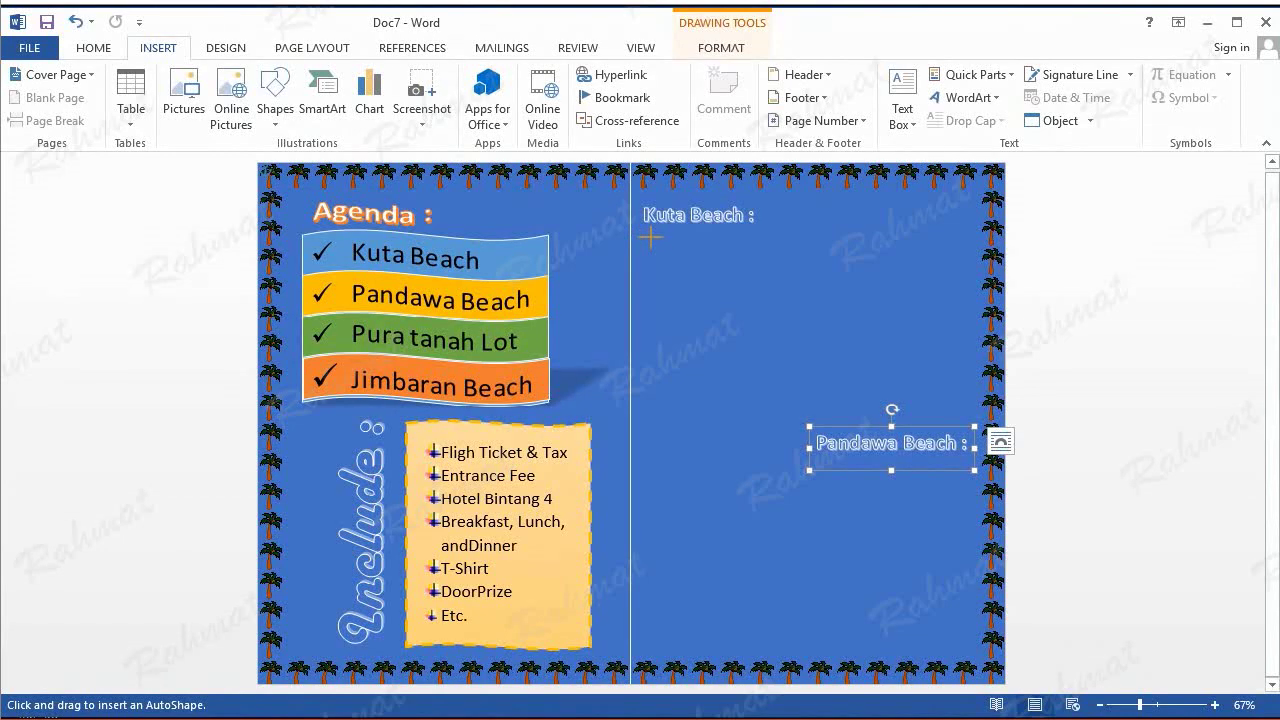
left_click_drag(651, 237, 837, 362)
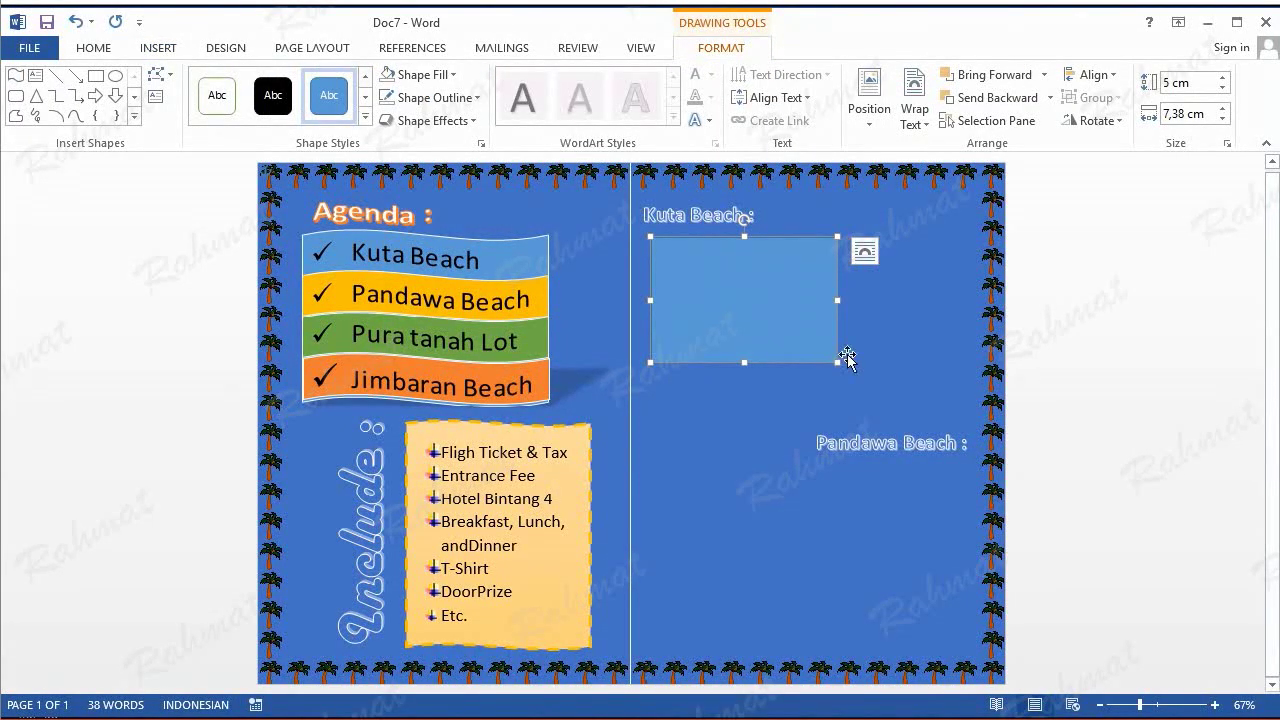
double_click(1166, 84)
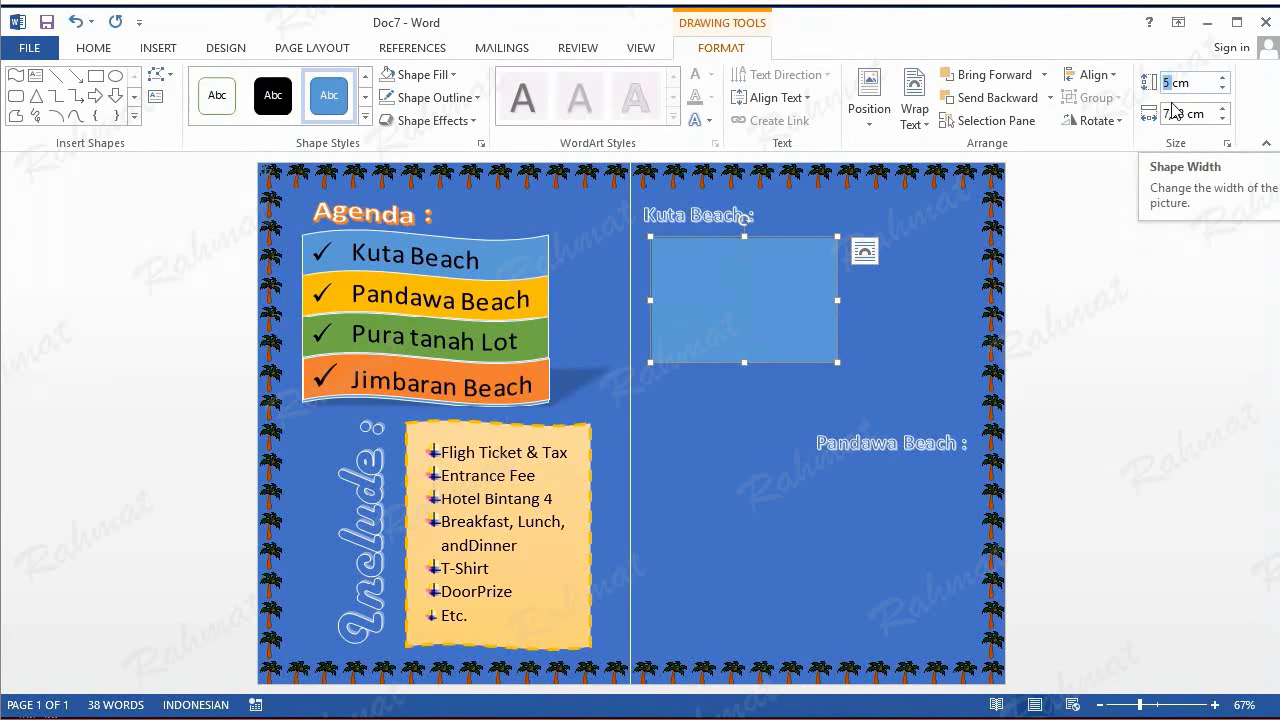
type("8,42")
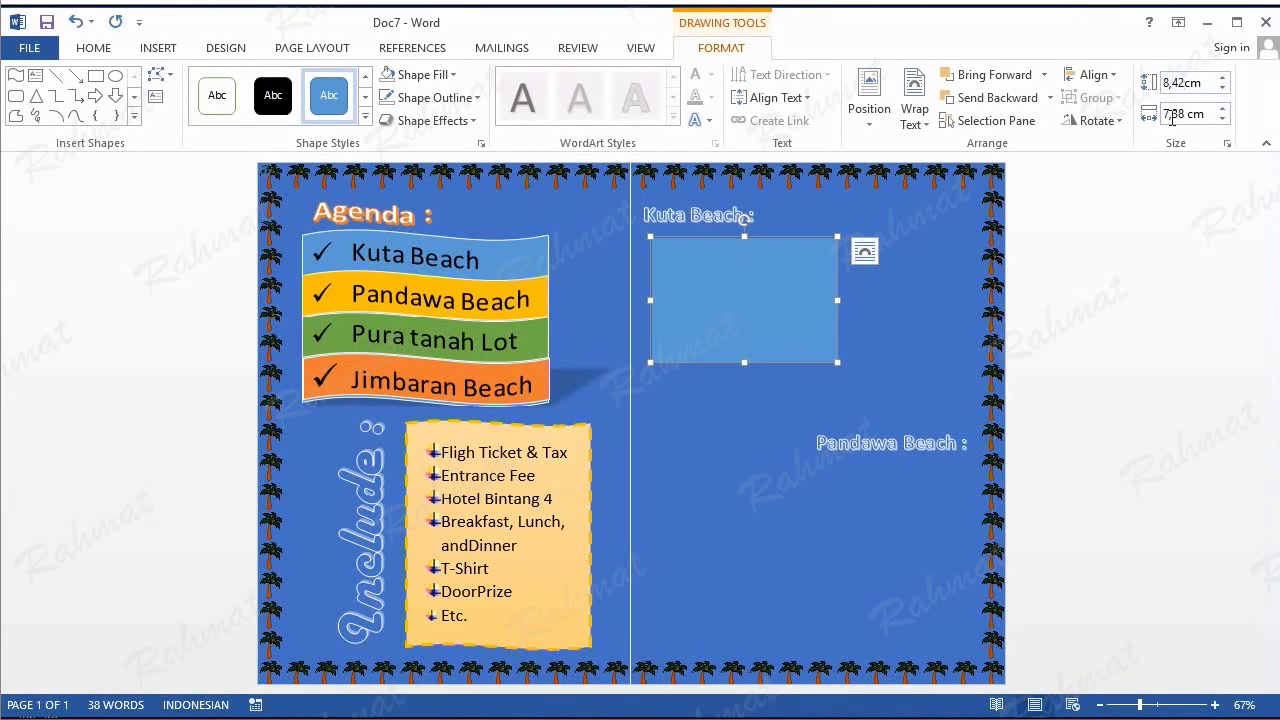
left_click(1172, 118)
left_click_drag(1184, 115, 1172, 116)
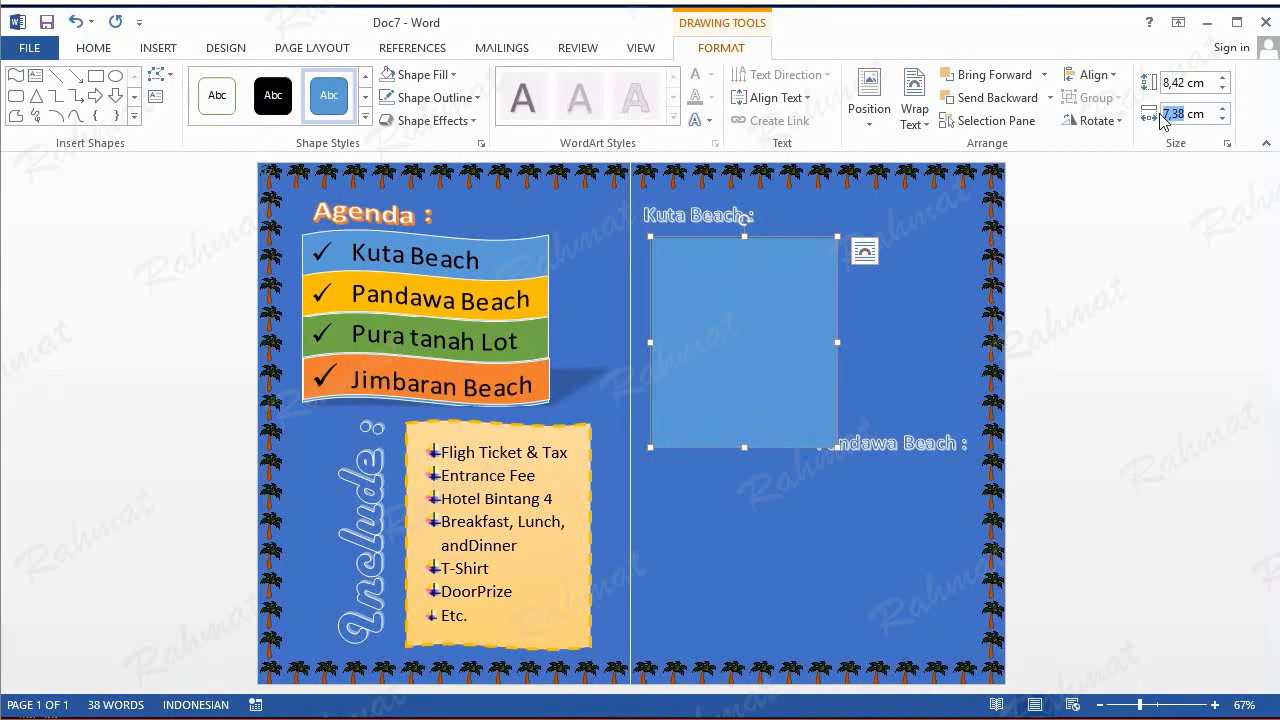
type("14")
key("Return")
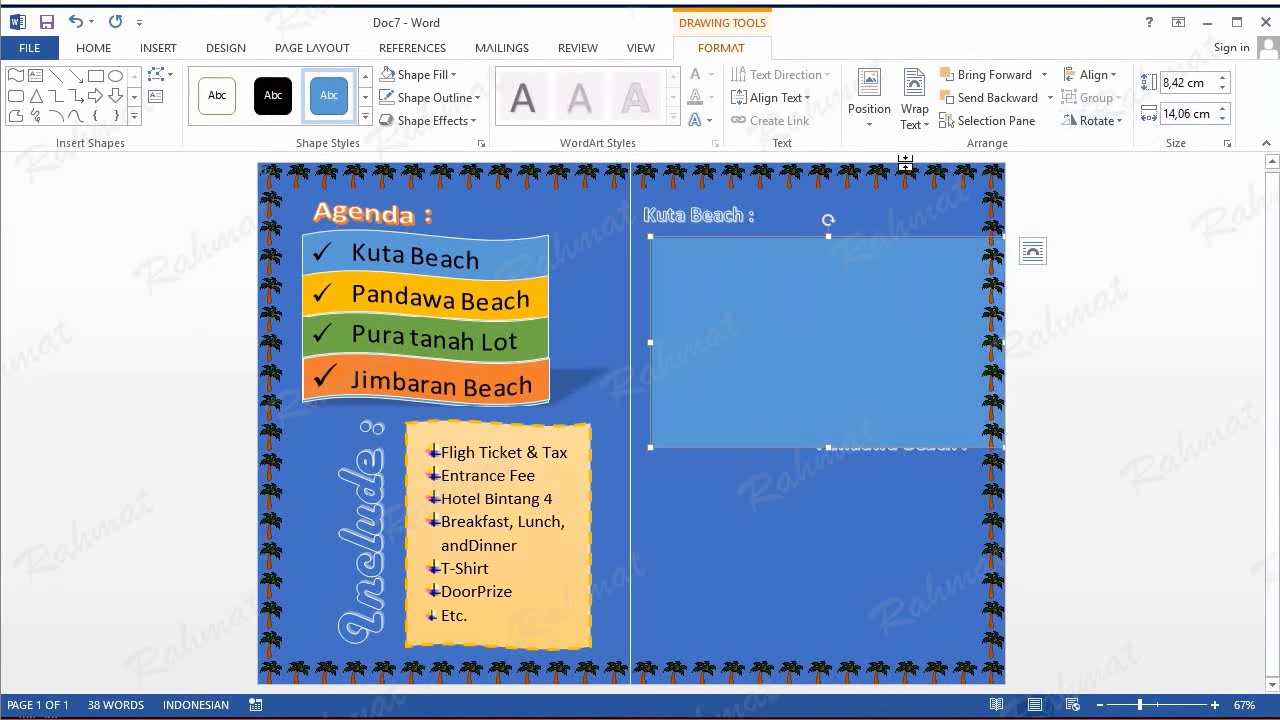
left_click(450, 75)
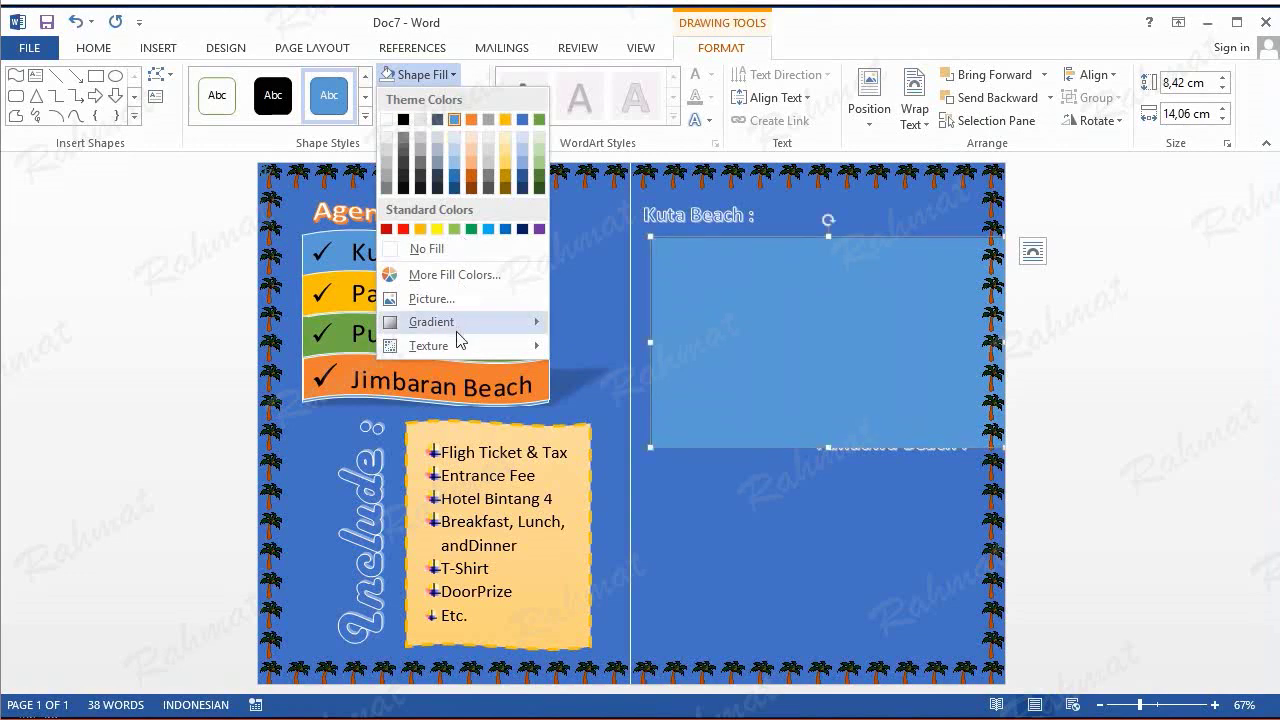
Step: Give the rectangle a white fill at 83% transparency
mouse_move(432, 322)
left_click(626, 699)
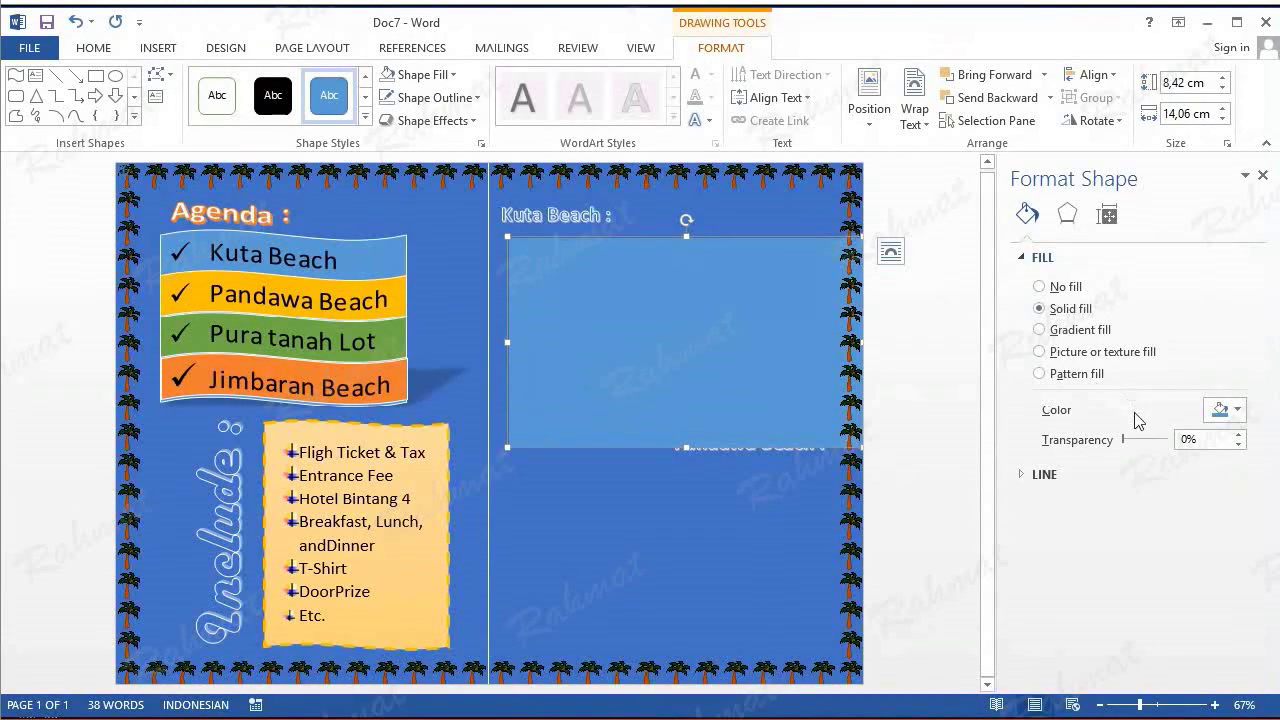
left_click(1228, 410)
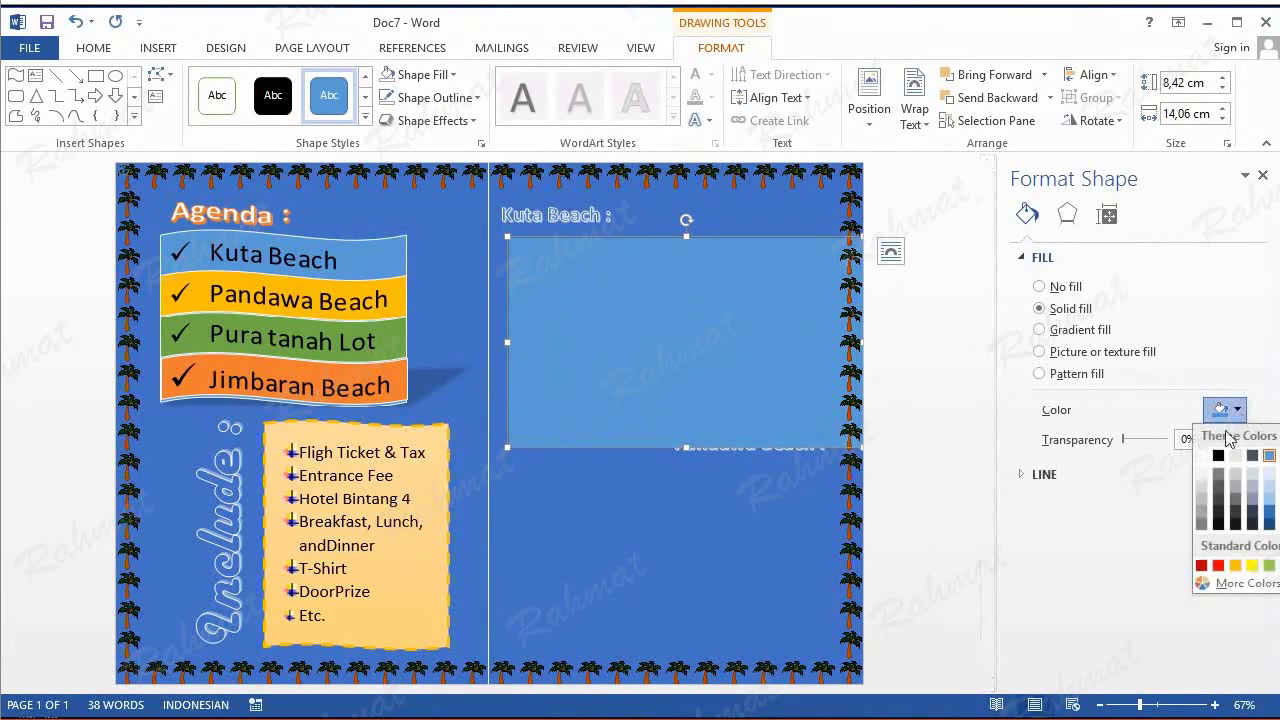
left_click(1202, 456)
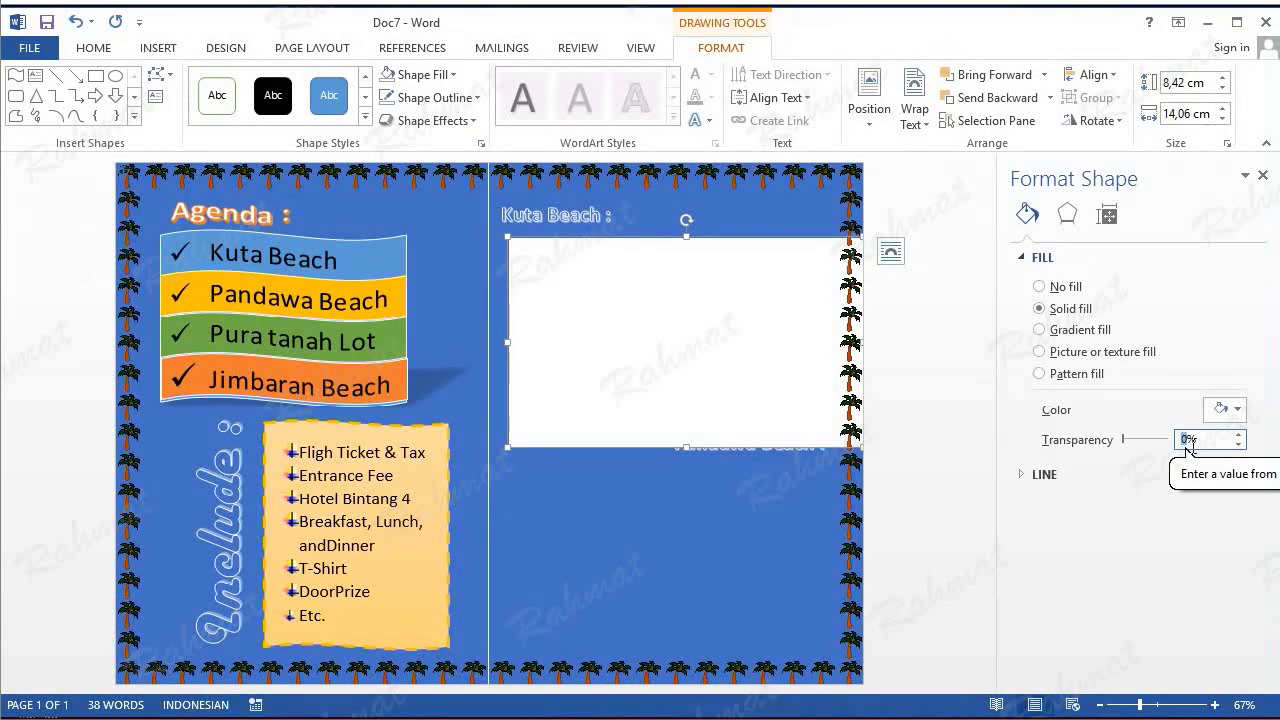
type("70")
key("Return")
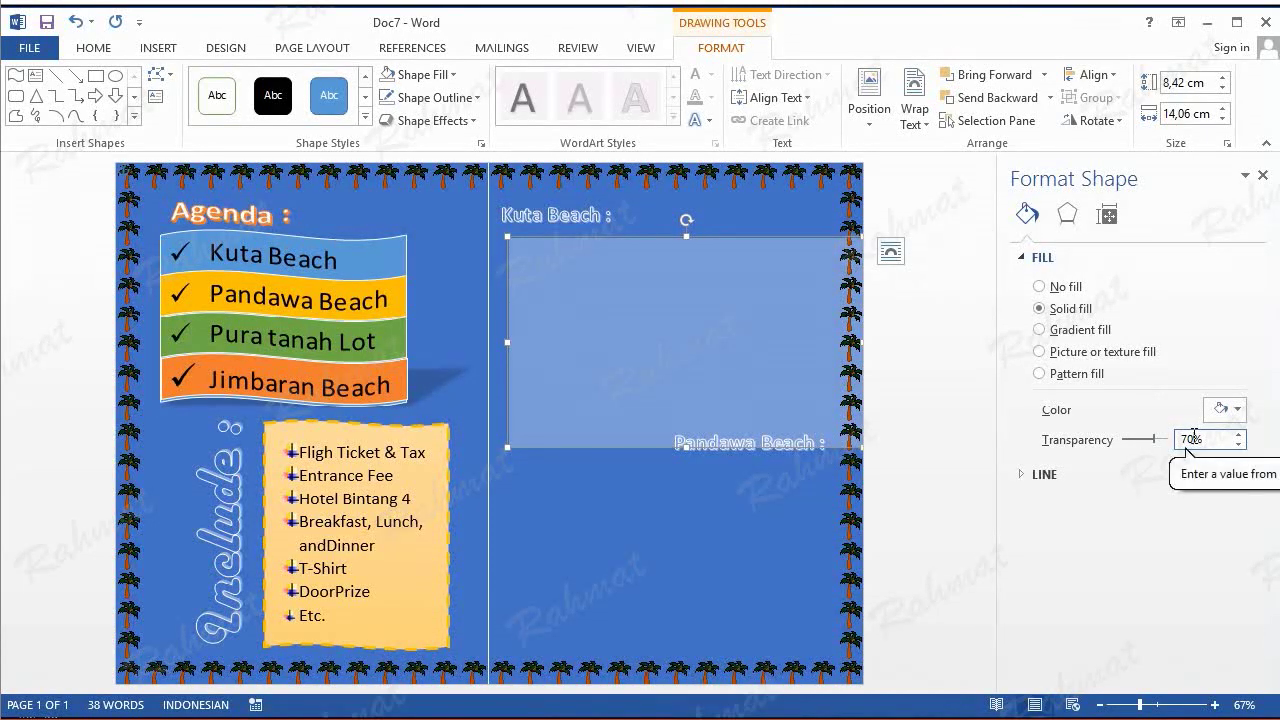
left_click_drag(1156, 438, 1127, 438)
type("3")
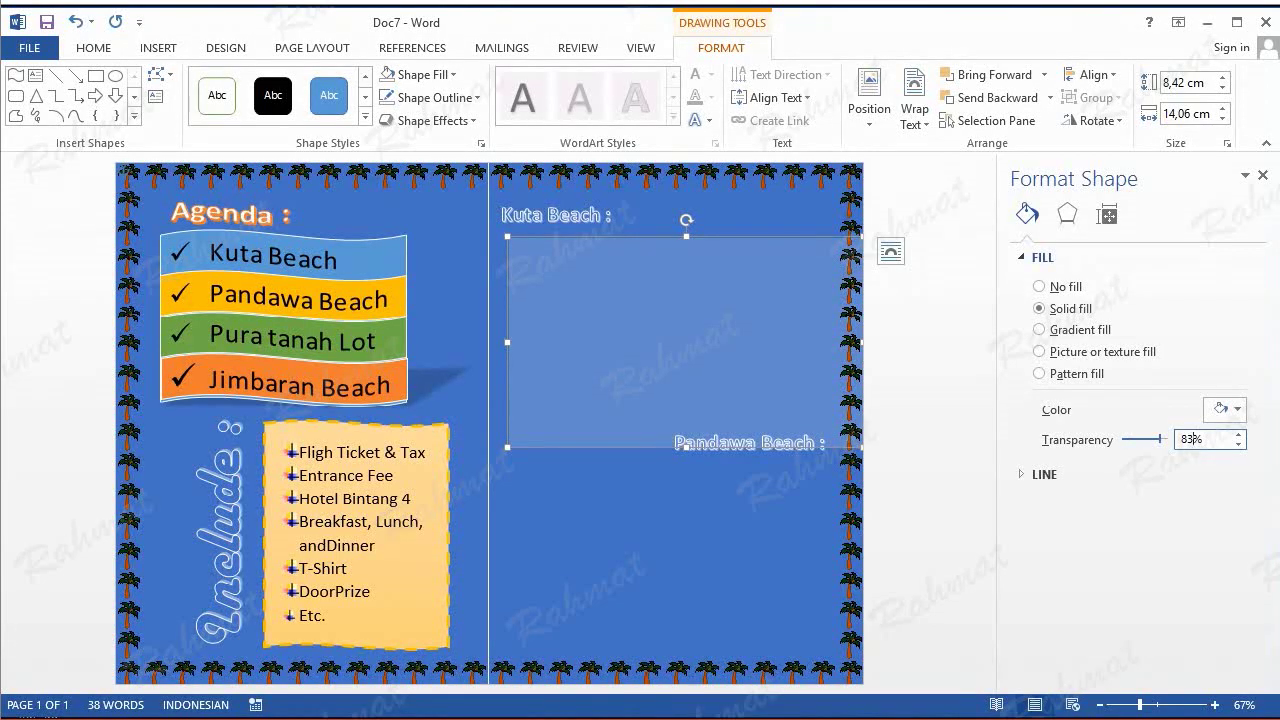
Step: Remove the rectangle's outline and align its left edge with the centre fold
left_click(430, 97)
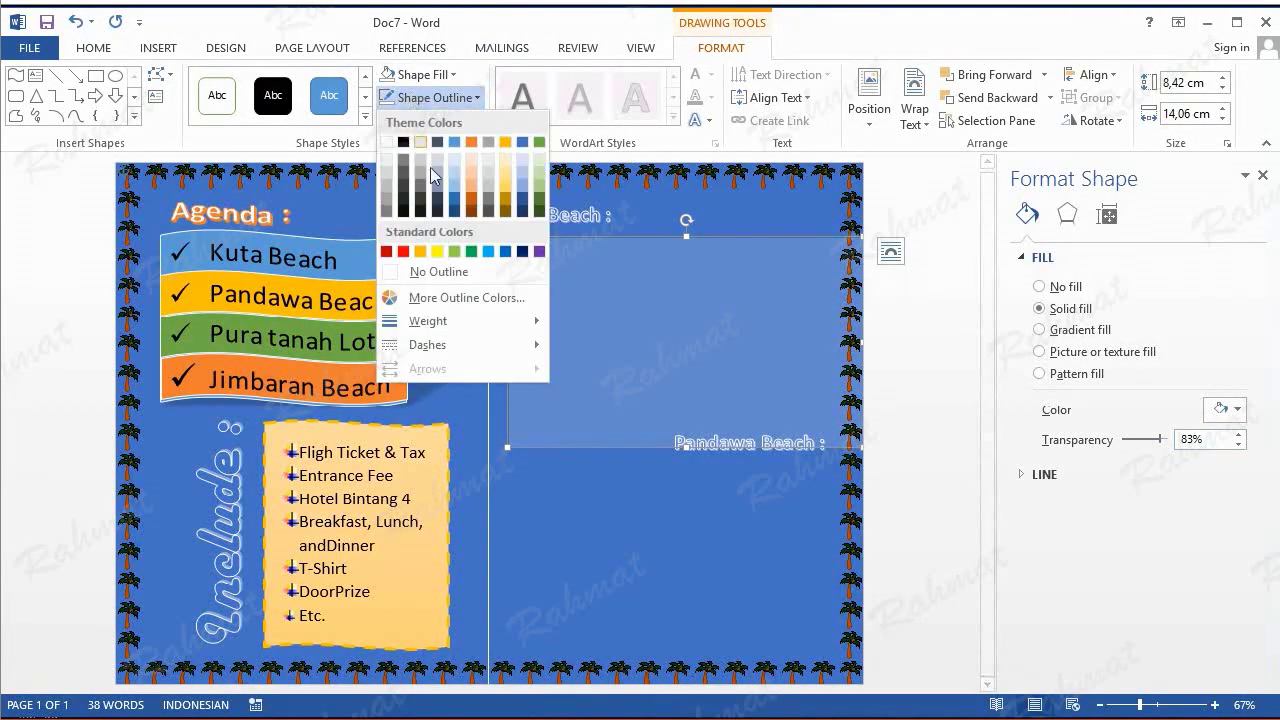
left_click(424, 270)
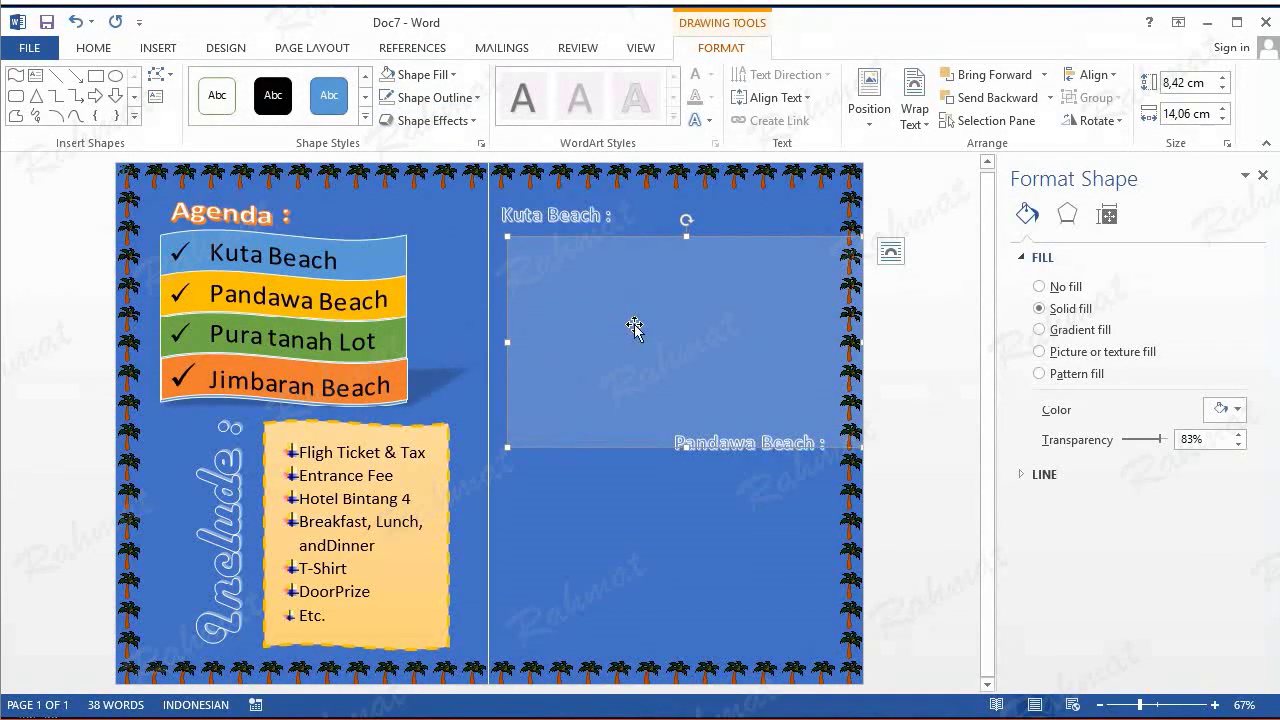
left_click_drag(650, 323, 641, 311)
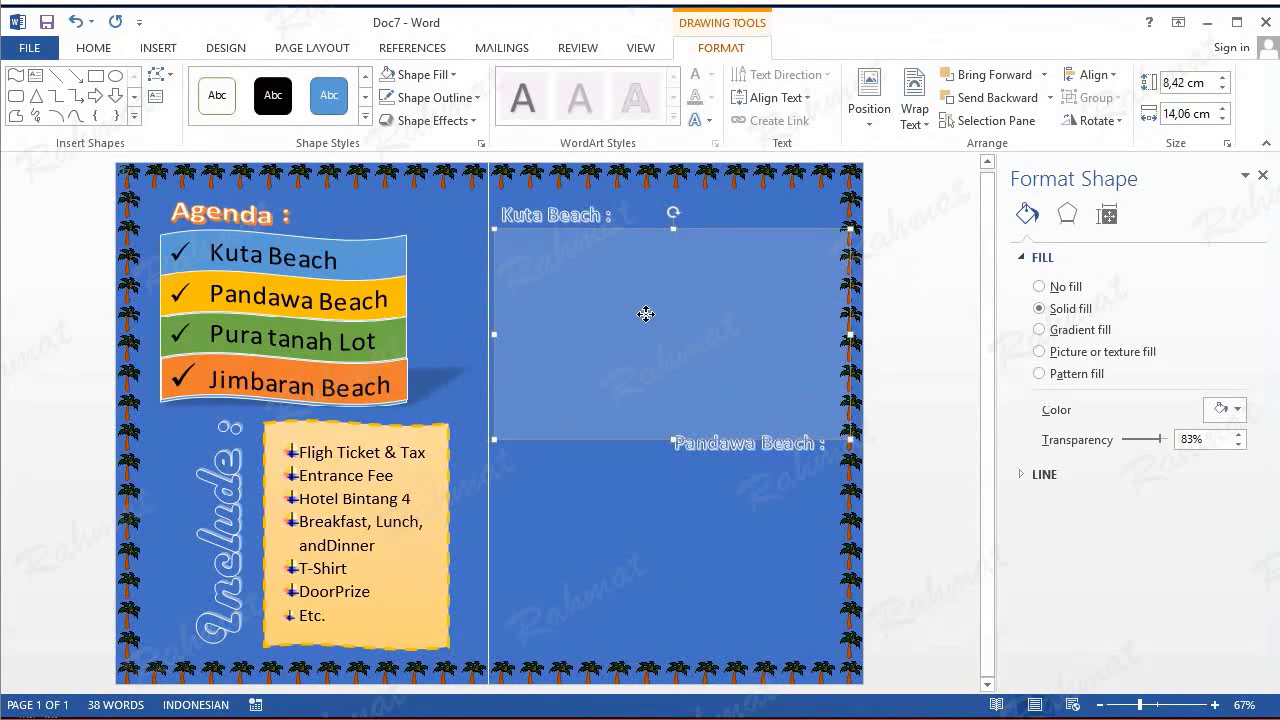
Step: Raise the Kuta Beach : heading, nudge the rectangle up beneath it, and widen it to 14,45 cm
left_click(595, 190)
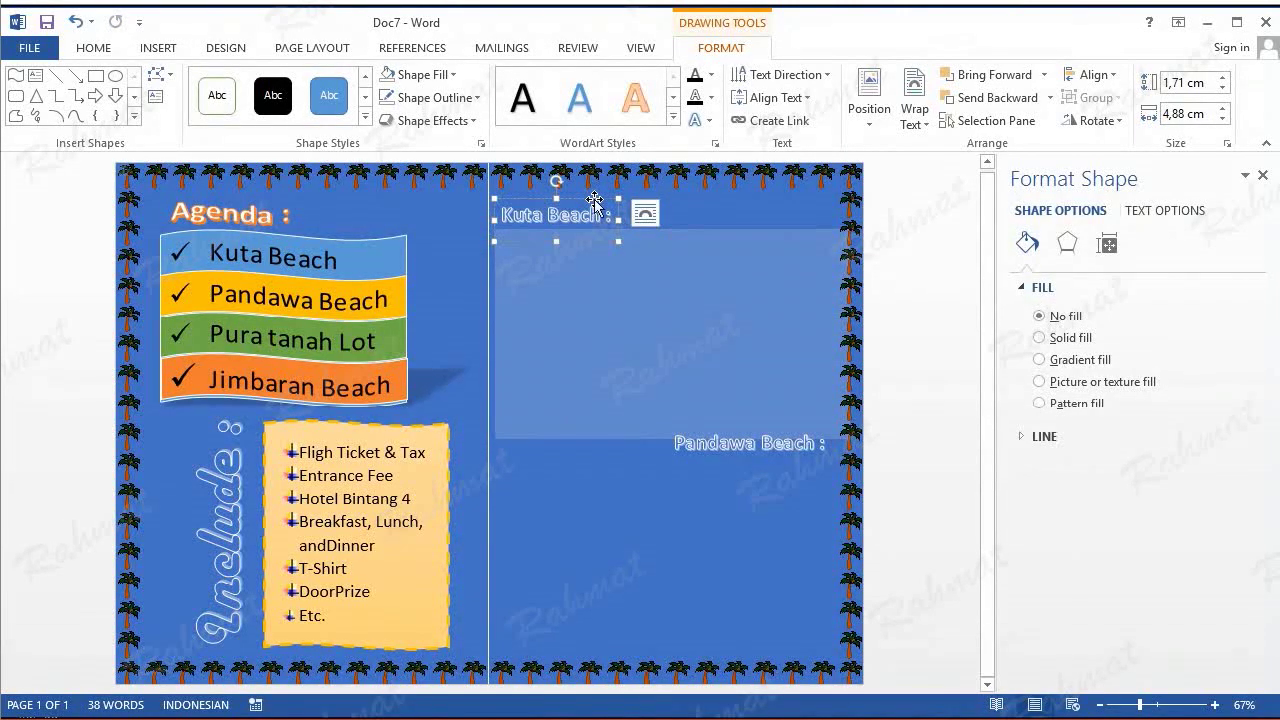
left_click_drag(594, 200, 590, 206)
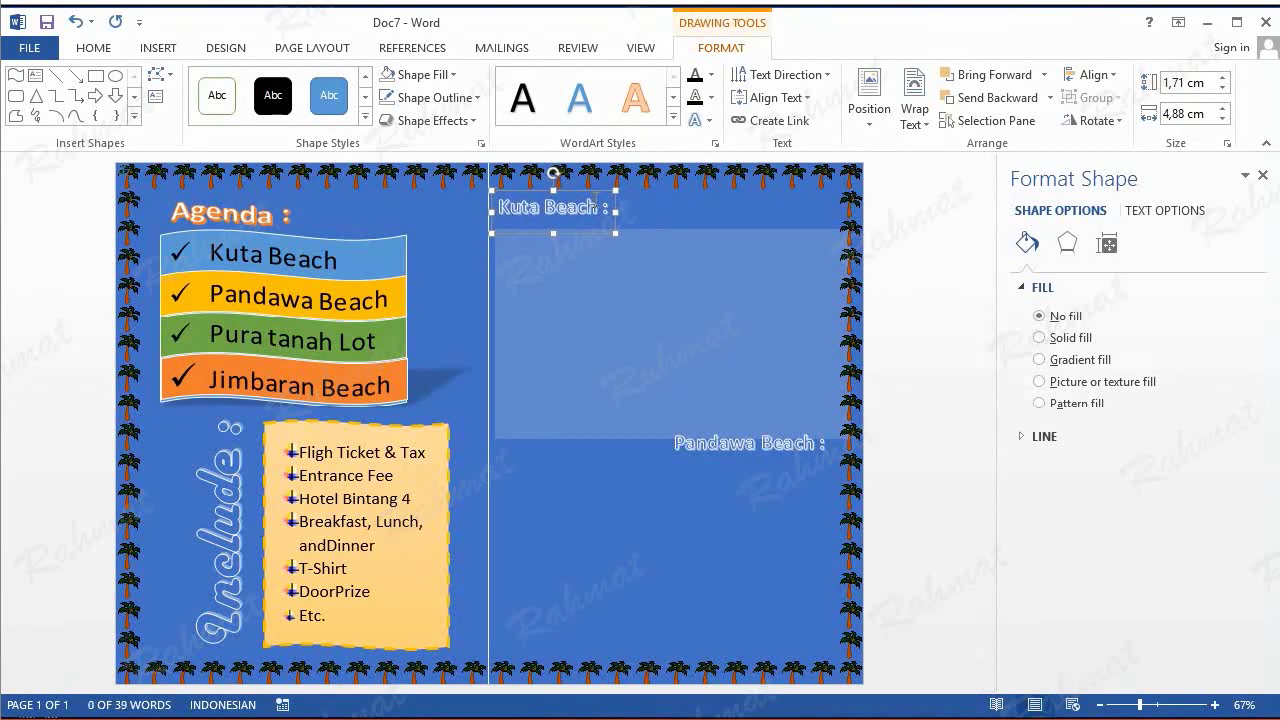
left_click(587, 292)
key("Up")
key("Up")
key("Up")
key("Up")
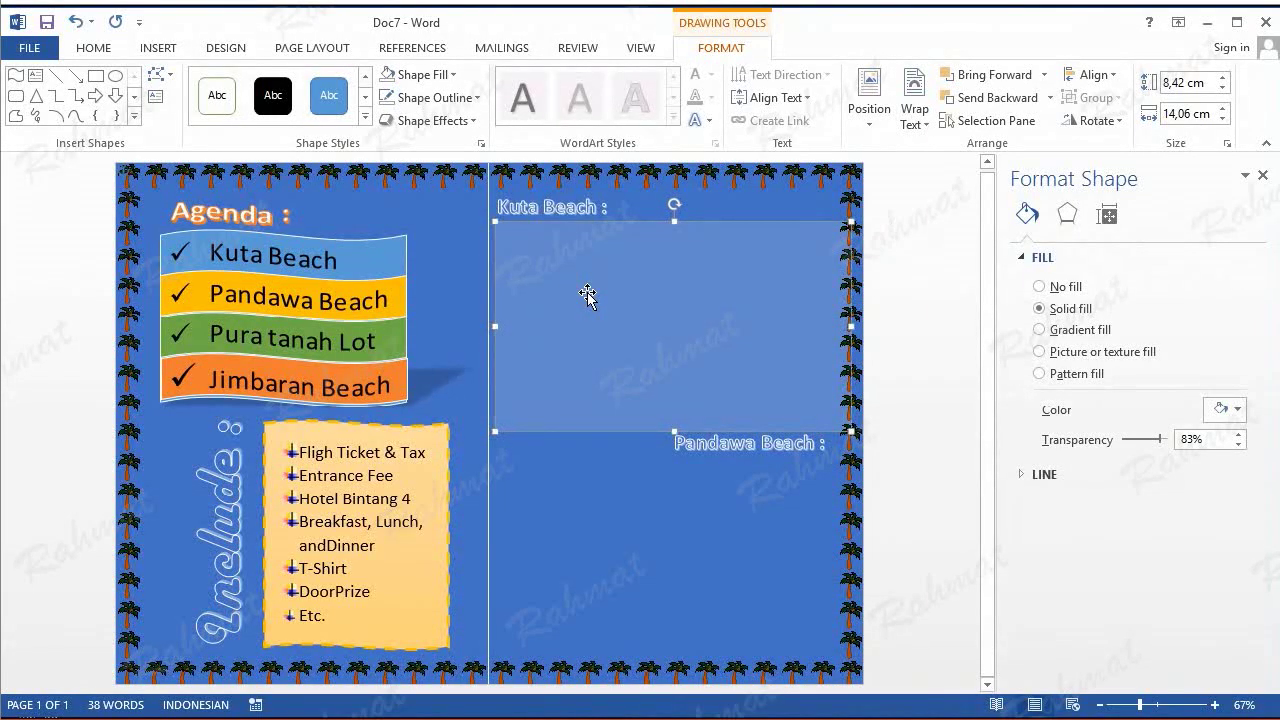
key("Right")
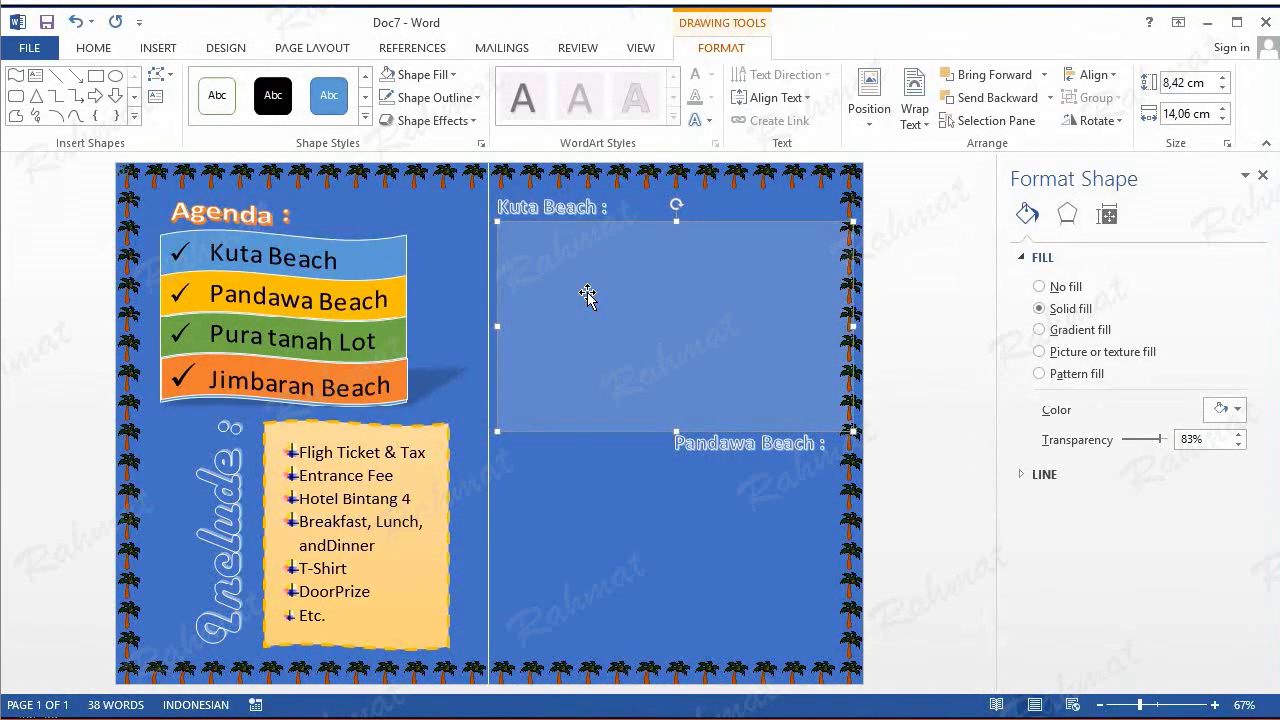
key("Up")
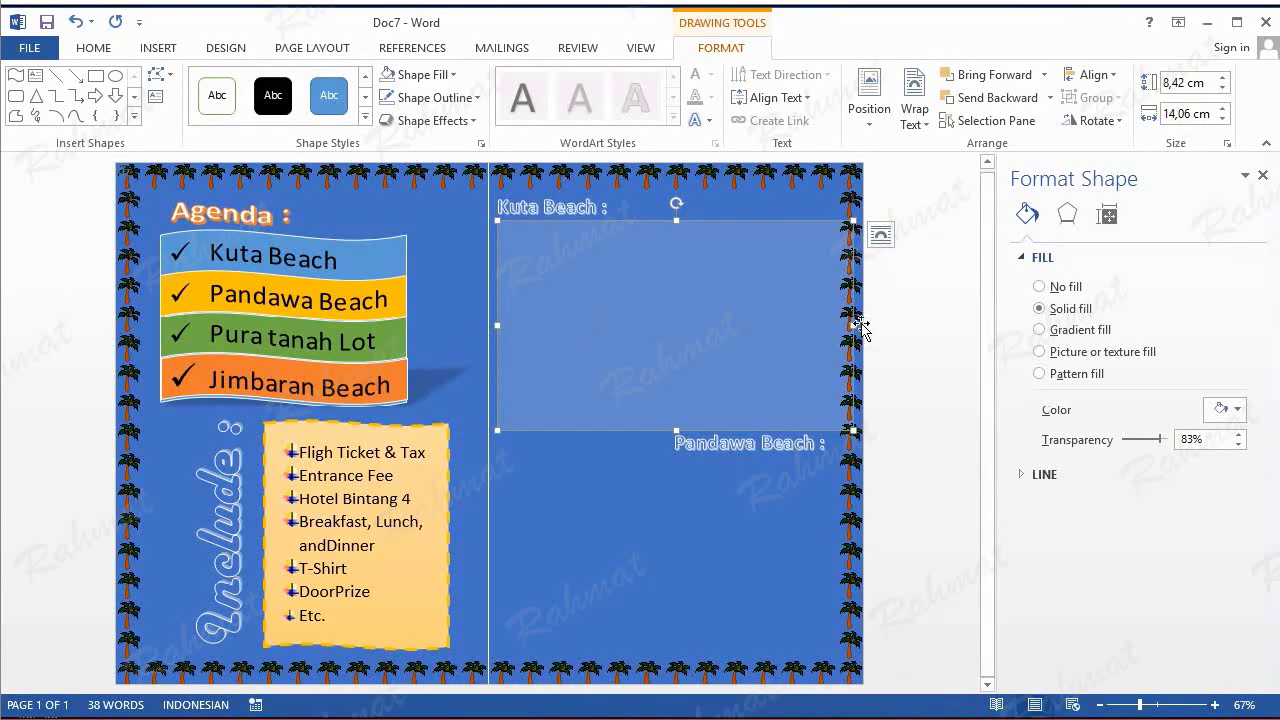
left_click_drag(852, 322, 866, 320)
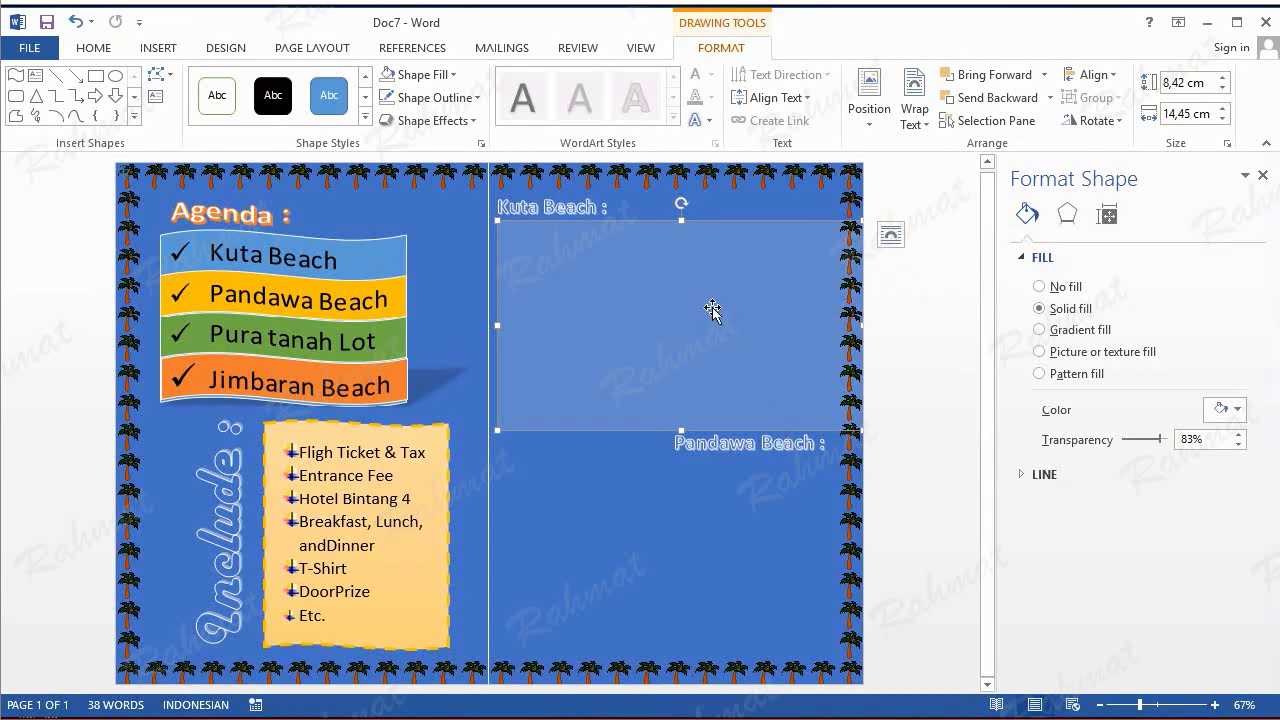
Step: Duplicate the translucent rectangle and place the copy below the Pandawa Beach : heading
left_click(93, 47)
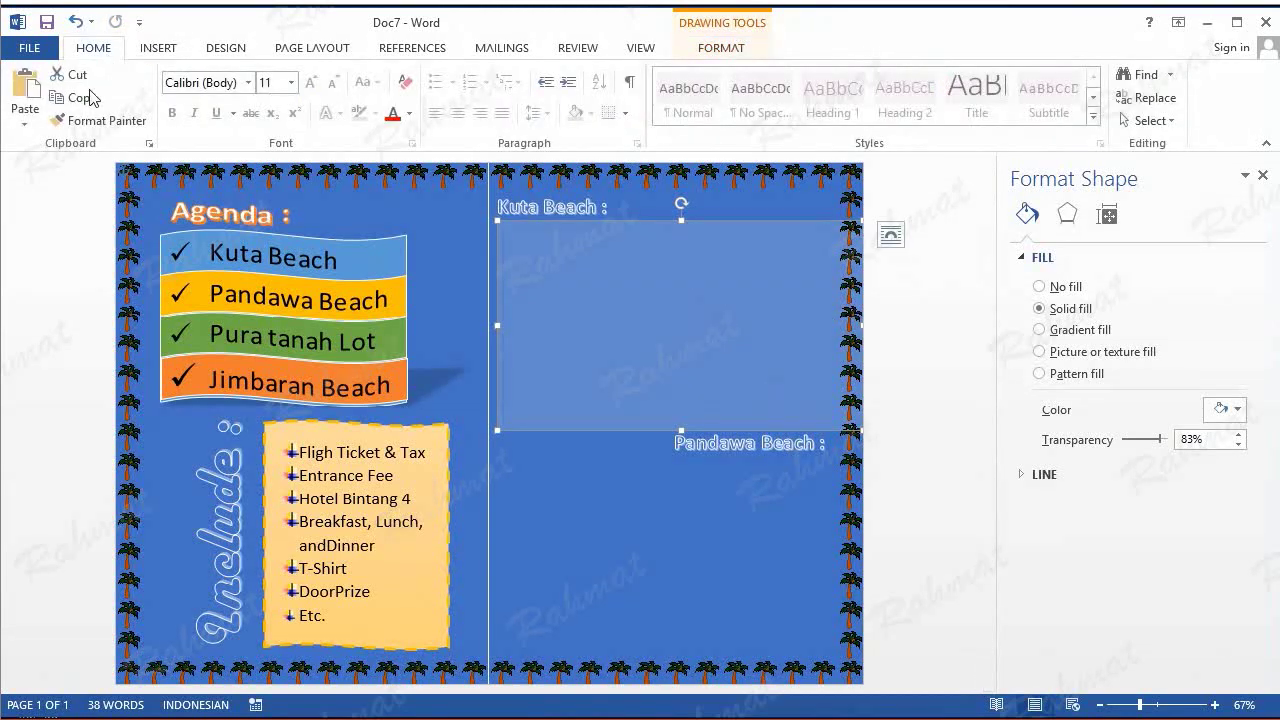
left_click(80, 97)
left_click(25, 95)
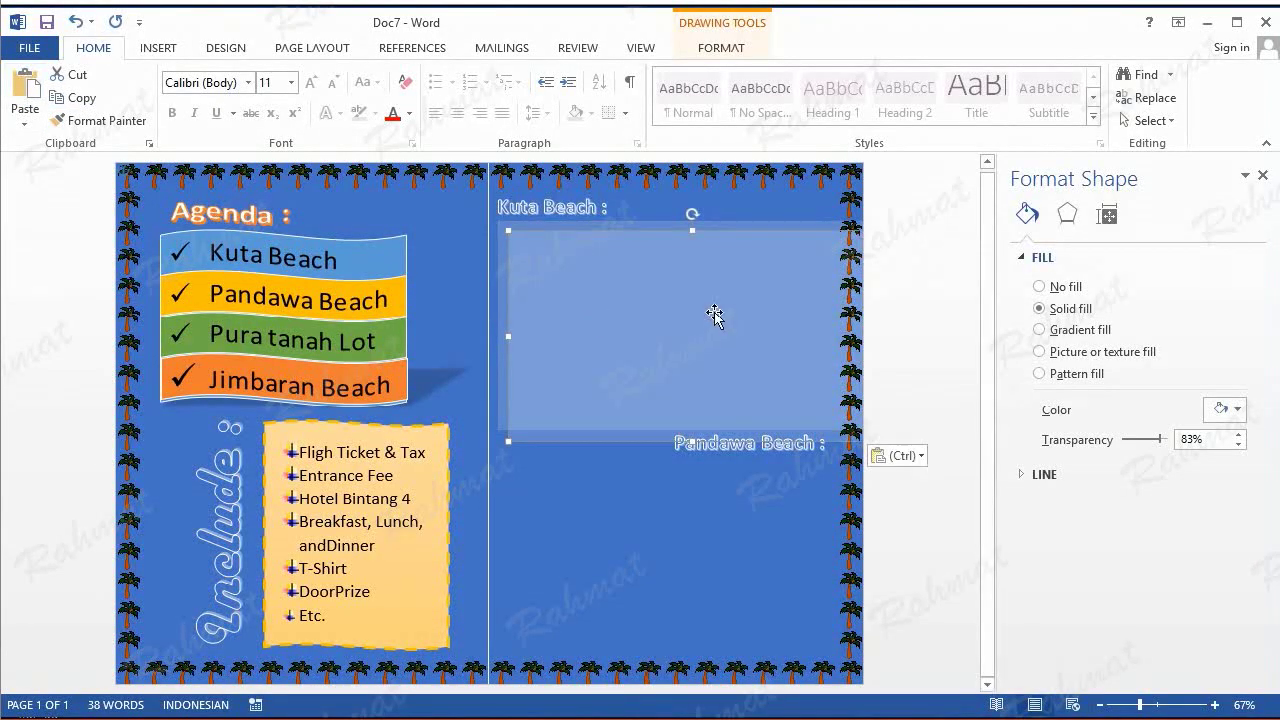
left_click_drag(714, 314, 707, 529)
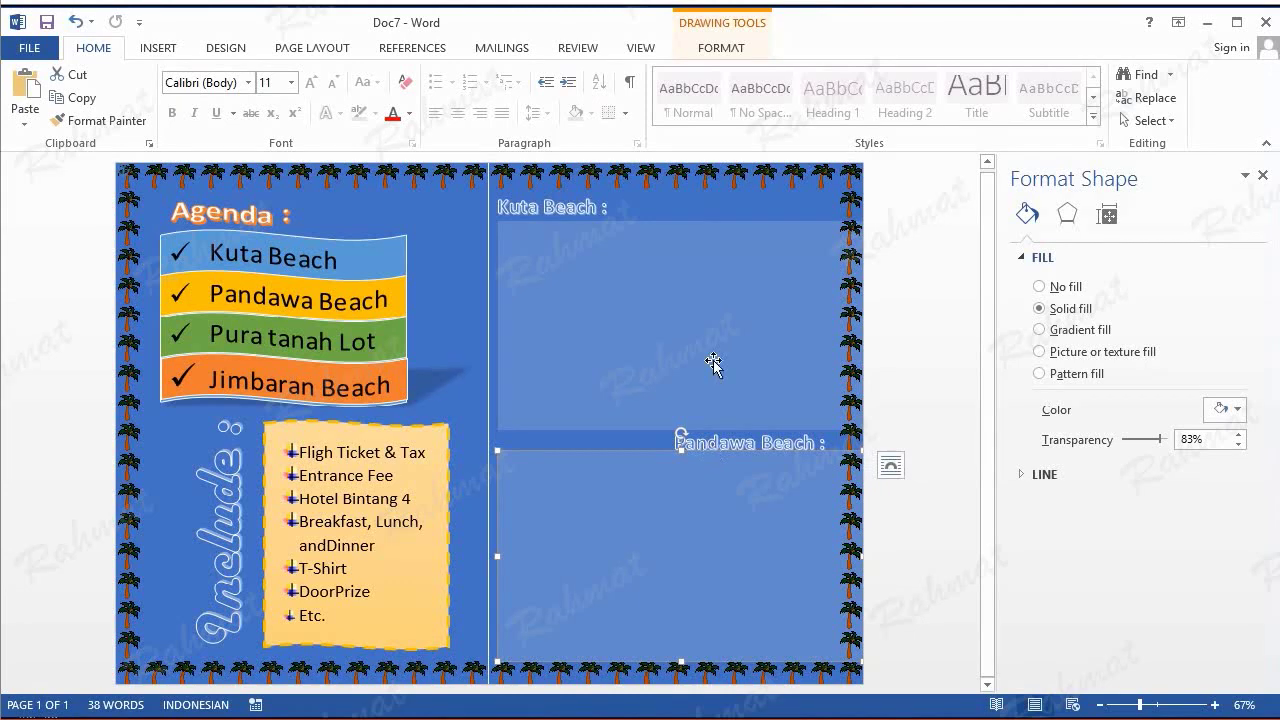
left_click(650, 285)
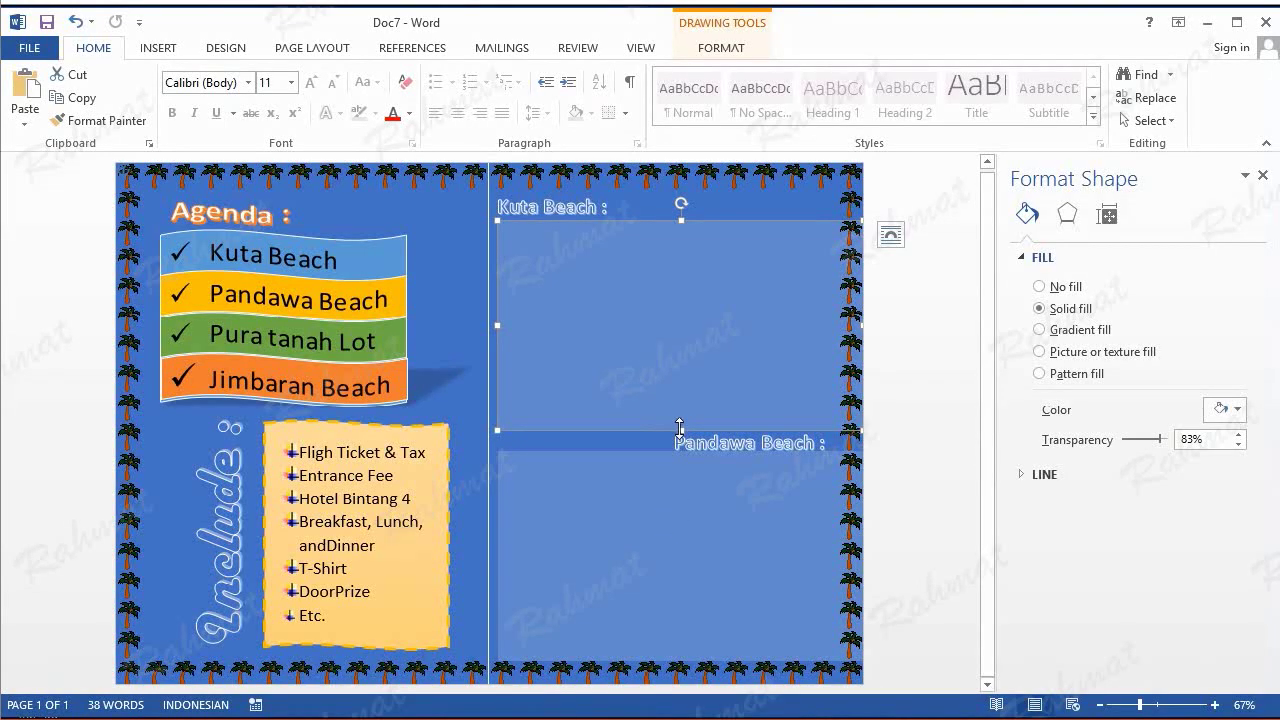
Step: Shorten the Kuta Beach panel, nudge the Pandawa Beach heading up-right, and raise the lower panel's bottom edge
left_click_drag(680, 428, 679, 413)
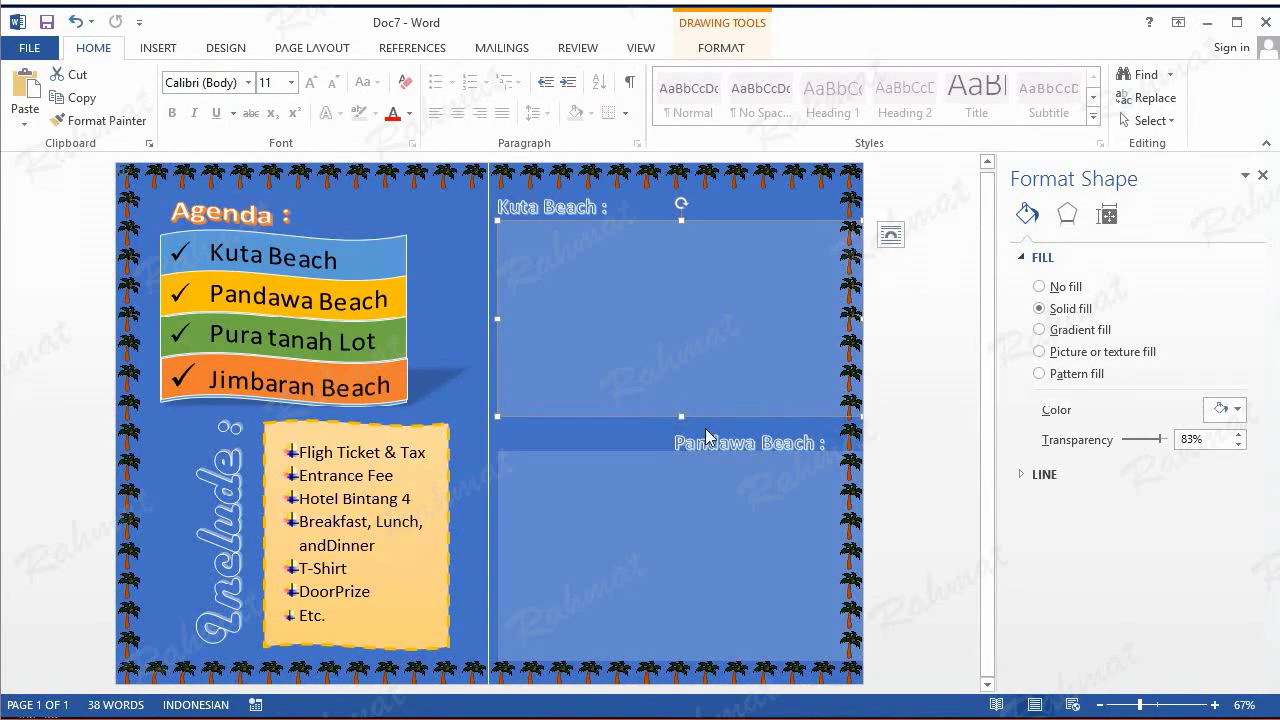
left_click(710, 440)
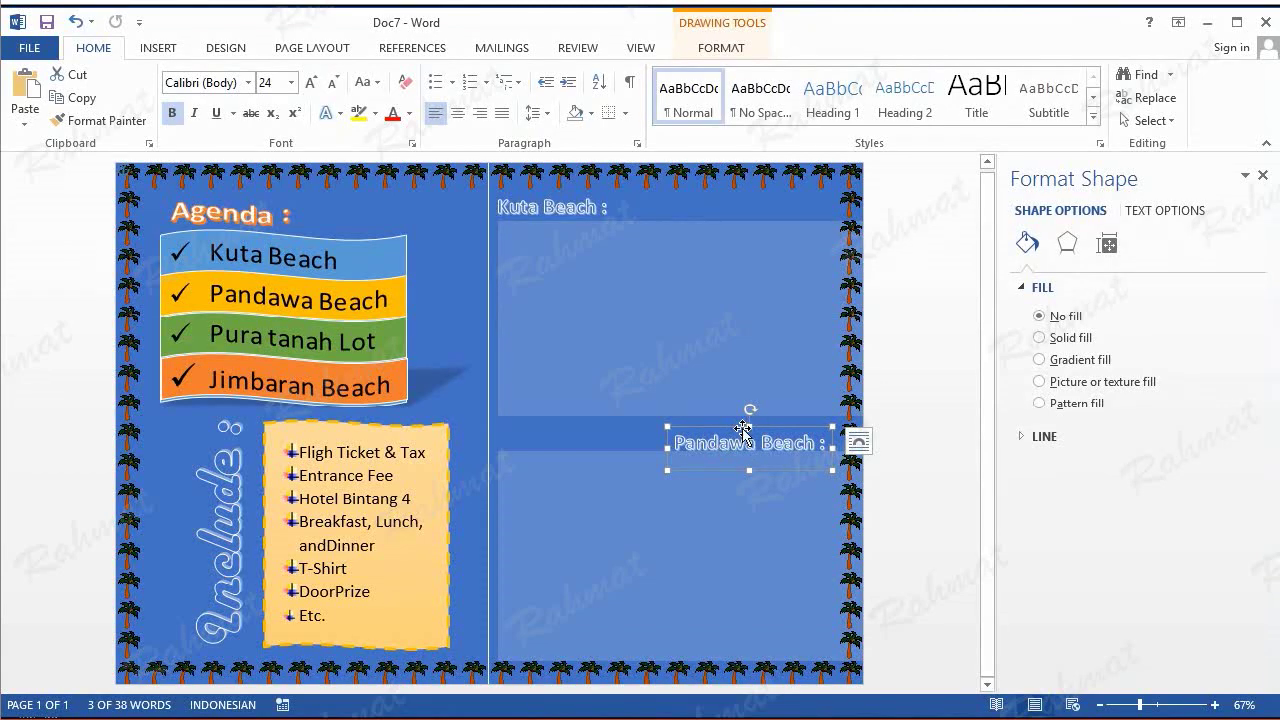
key("Up")
key("Up")
key("Up")
key("Up")
key("Up")
key("Up")
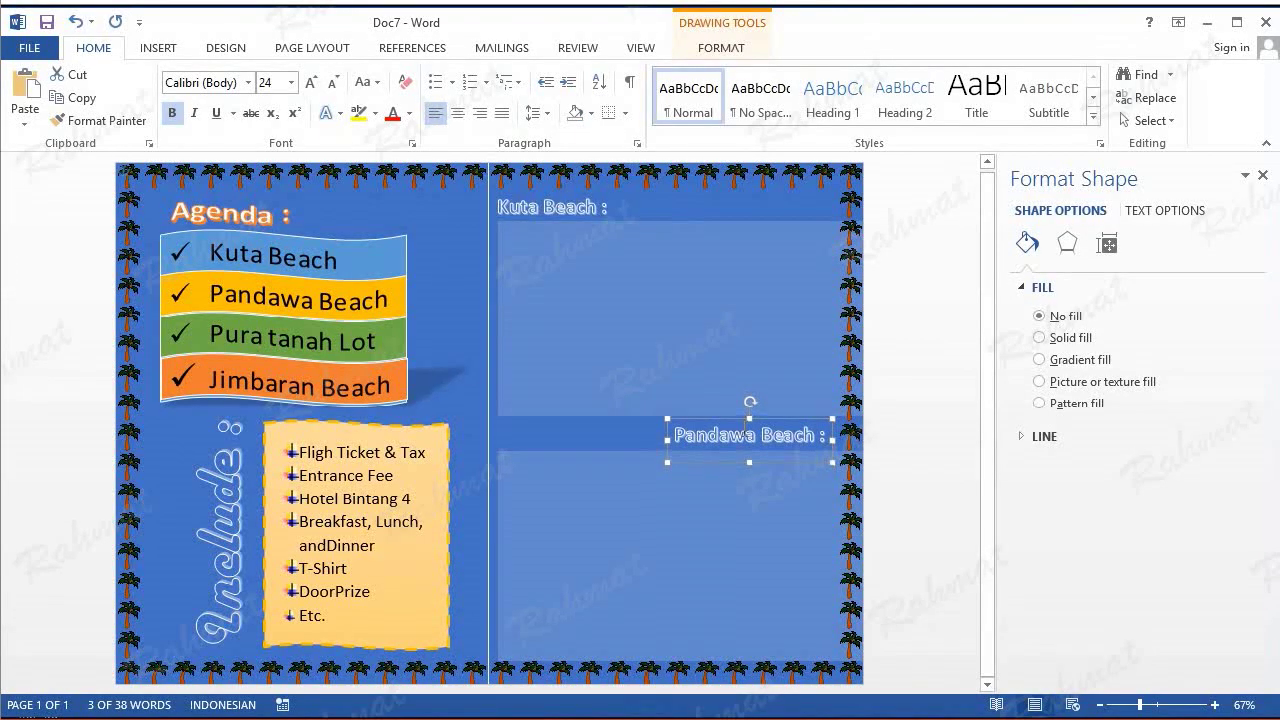
key("Up")
key("Up")
key("Right")
key("Right")
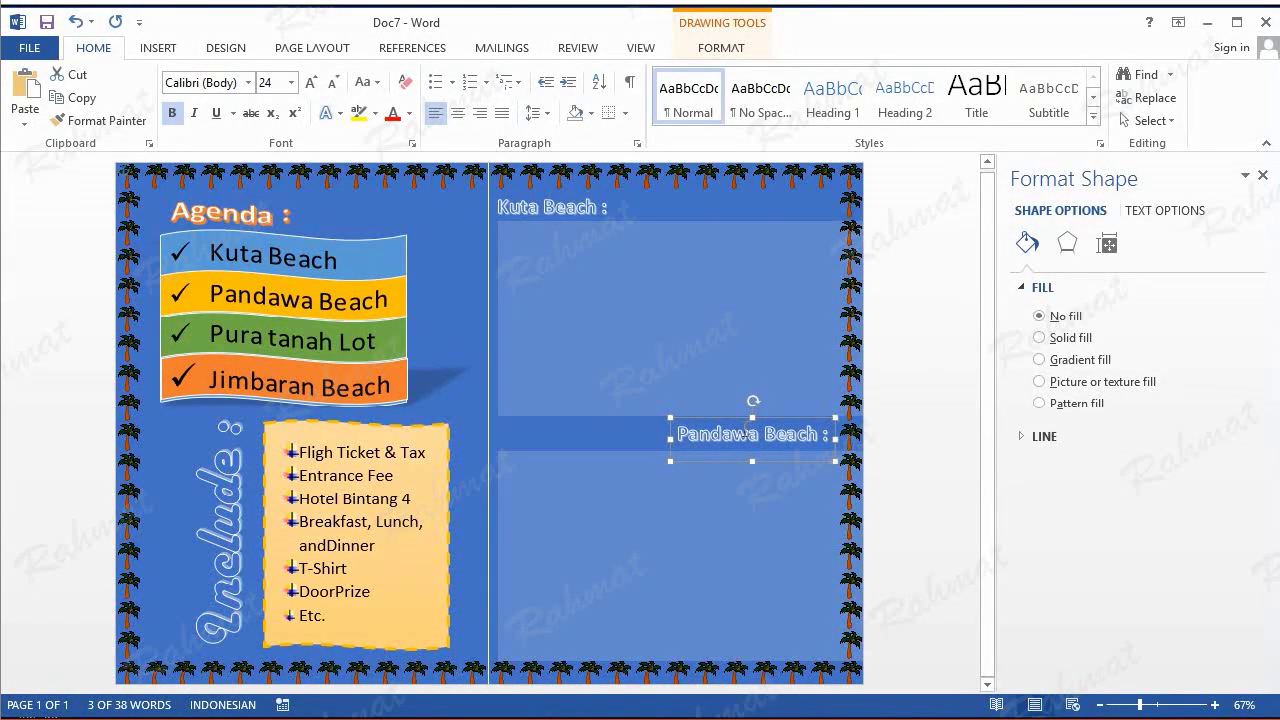
left_click(724, 594)
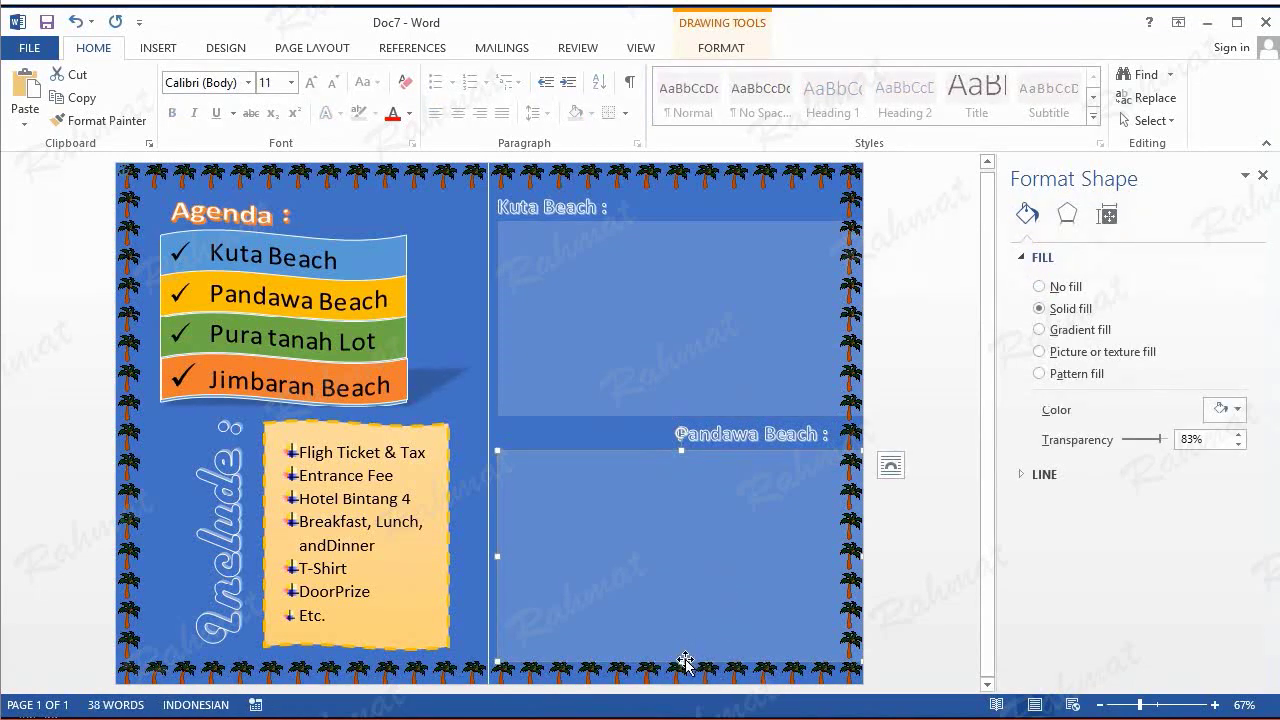
left_click_drag(681, 662, 683, 647)
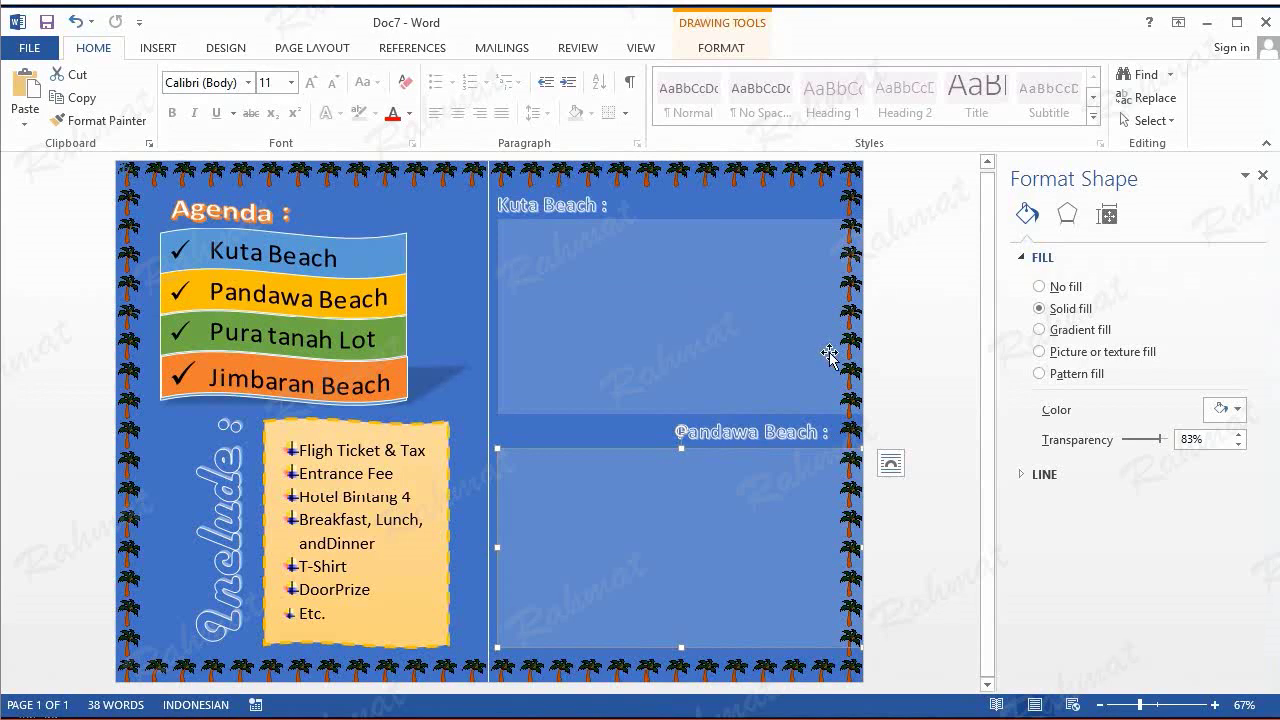
left_click(907, 291)
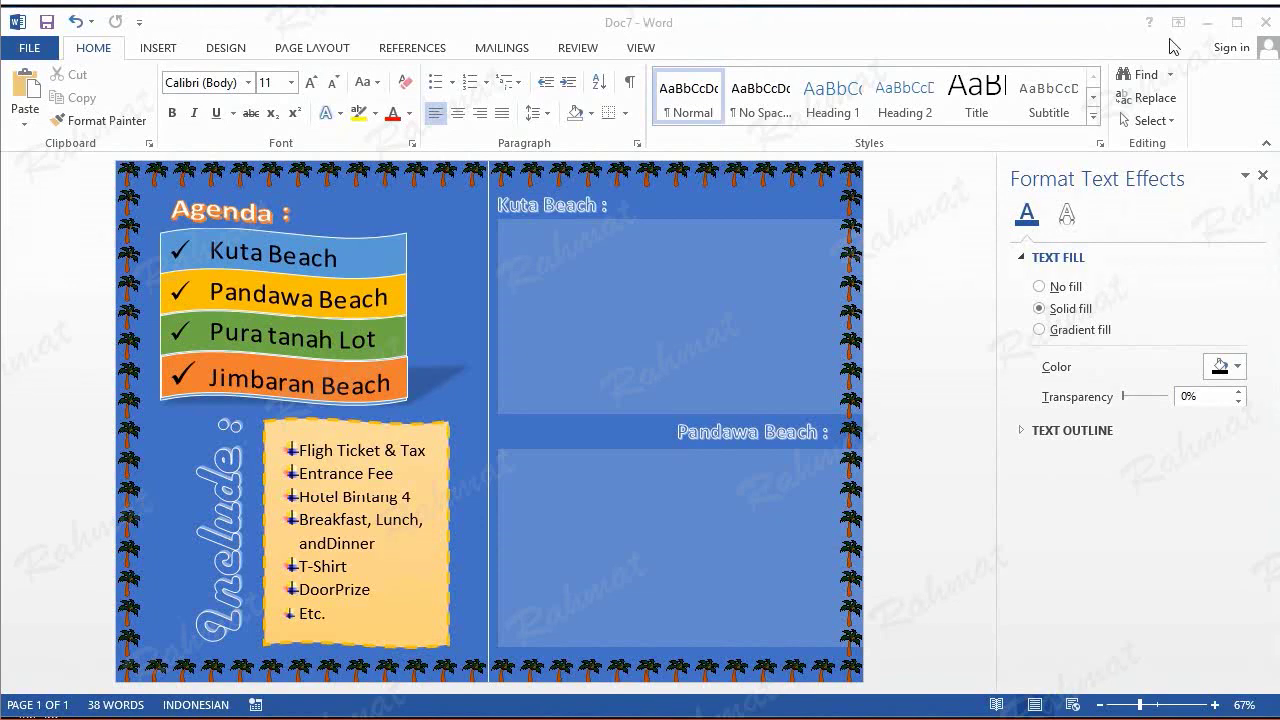
Step: Draw a text box inside the Kuta Beach panel and paste the Kuta beach description into it
left_click(158, 52)
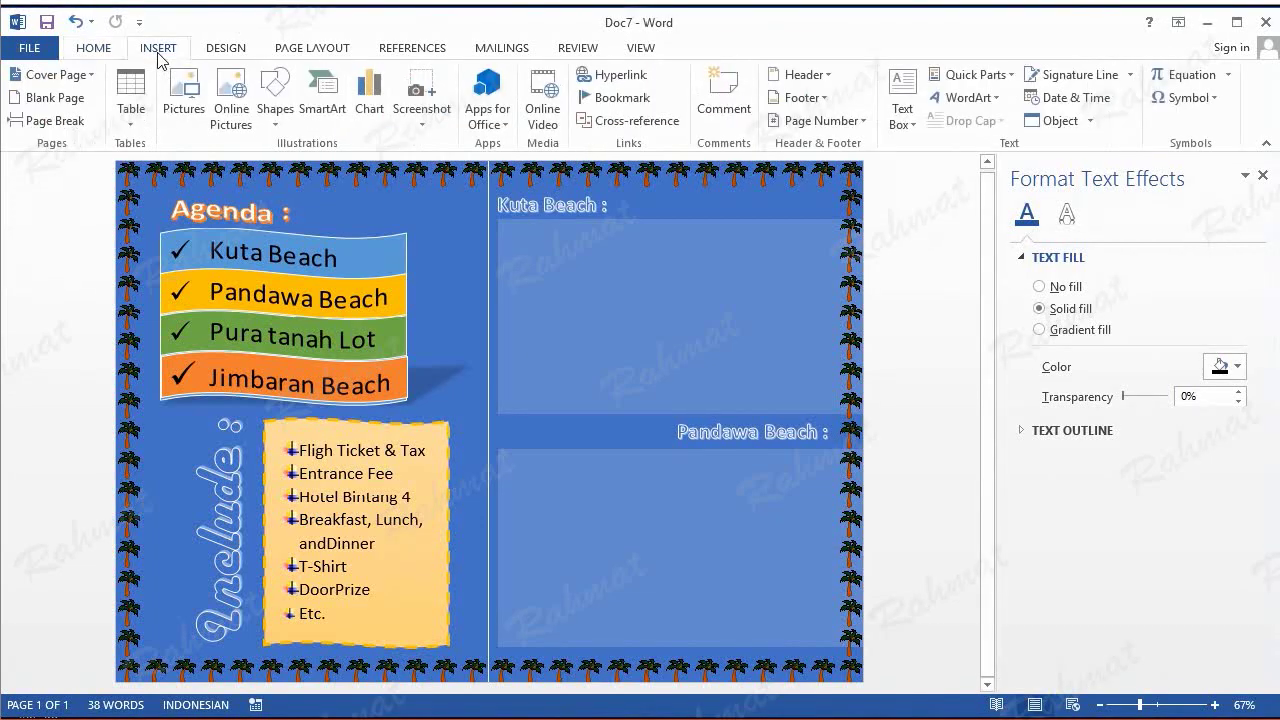
left_click(902, 108)
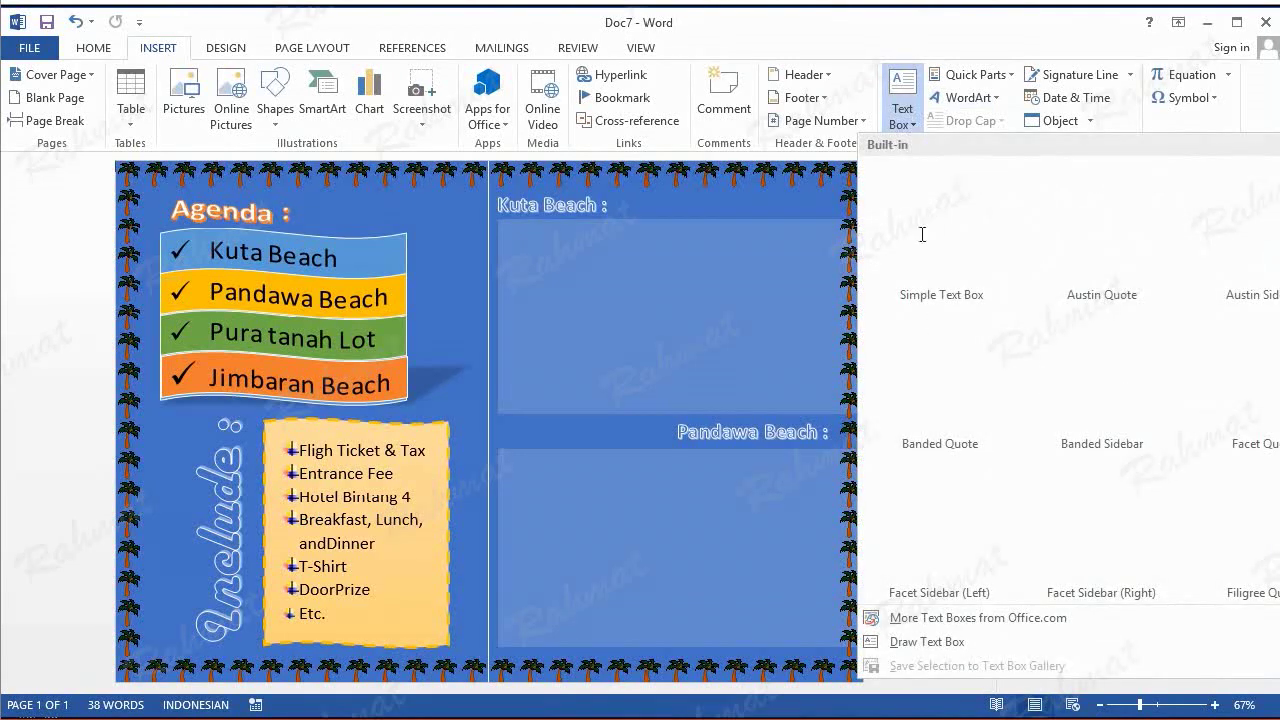
left_click(927, 642)
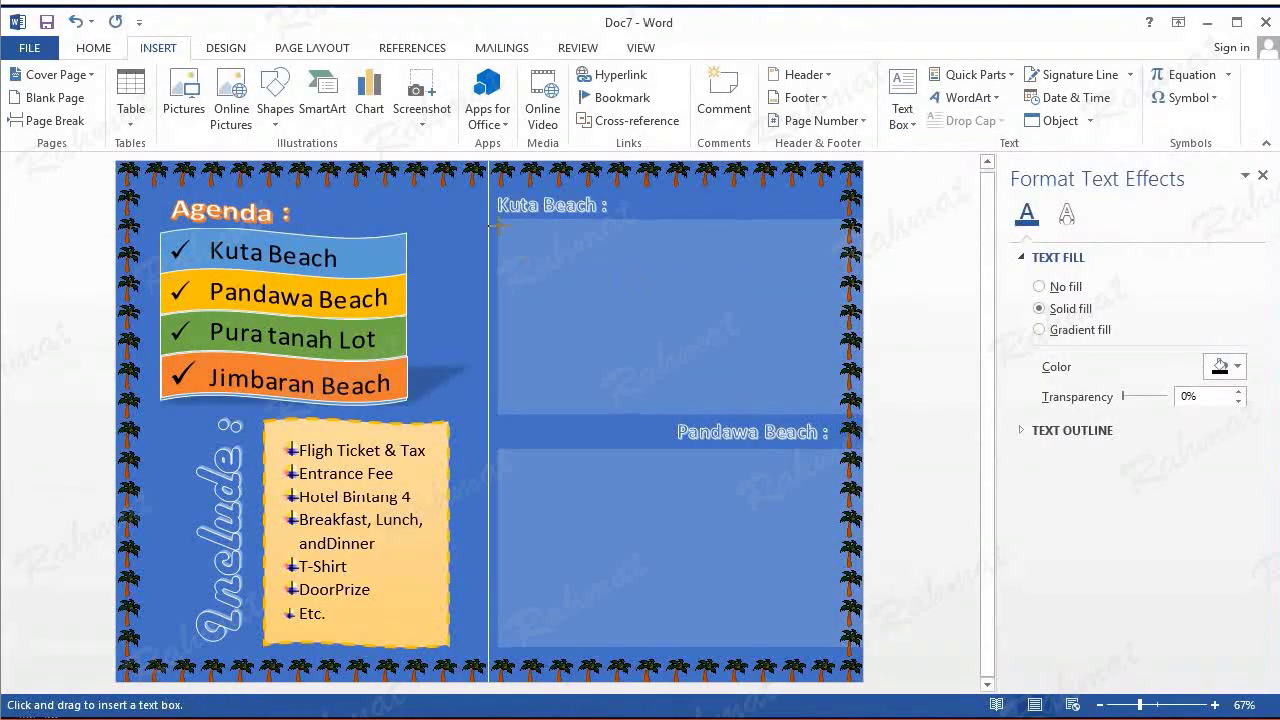
mouse_move(505, 226)
left_mouse_down()
mouse_move(858, 412)
mouse_move(749, 380)
mouse_move(671, 413)
left_mouse_up()
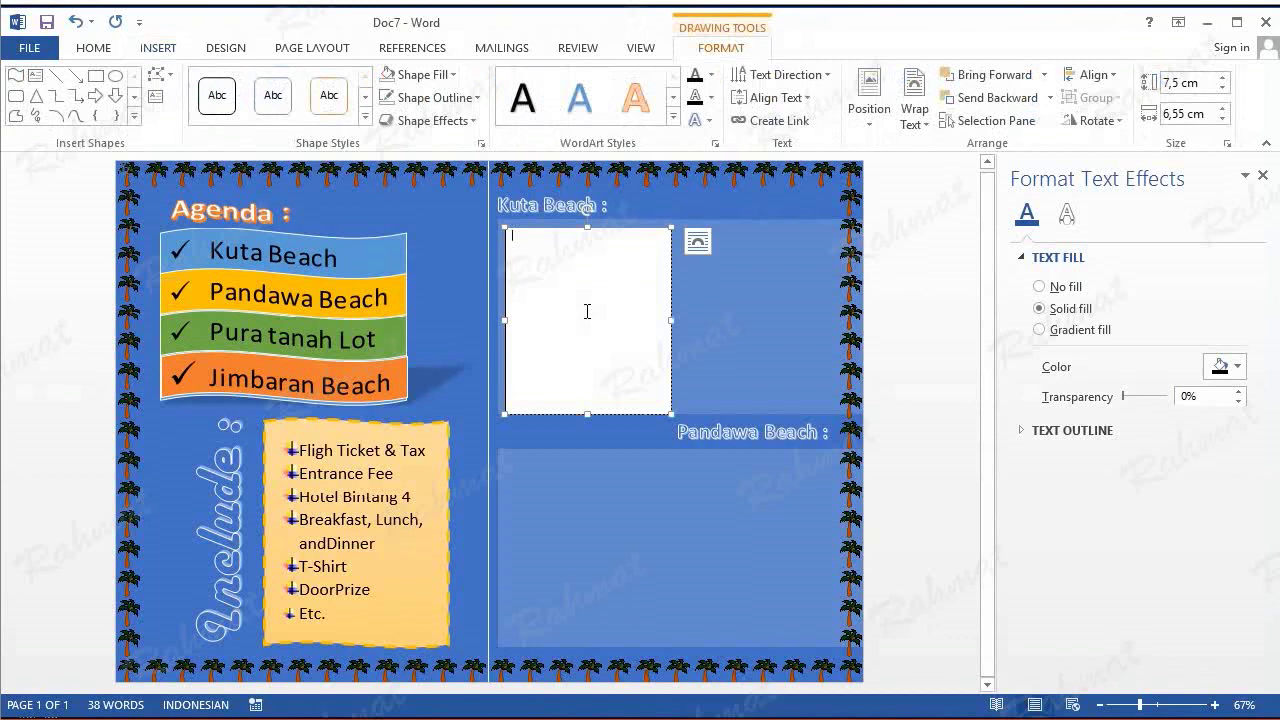
type("Kuta beach is one of the tourist attractions in Bali. Kuta beach is one of the tourist attractions in Bali. Kuta beach is one of the tourist attractions in Bali. Kuta beach is one of the tourist attractions in Bali. Kuta beach is one of the tourist attractions in Bali. Kuta beach is one of the tourist attractions in Bali. Kuta beach is one of the tourist attractions in Bali. Kuta beach is one of the tourist attractions in Bali. Kuta beach is one of the tourist attractions in Bali.")
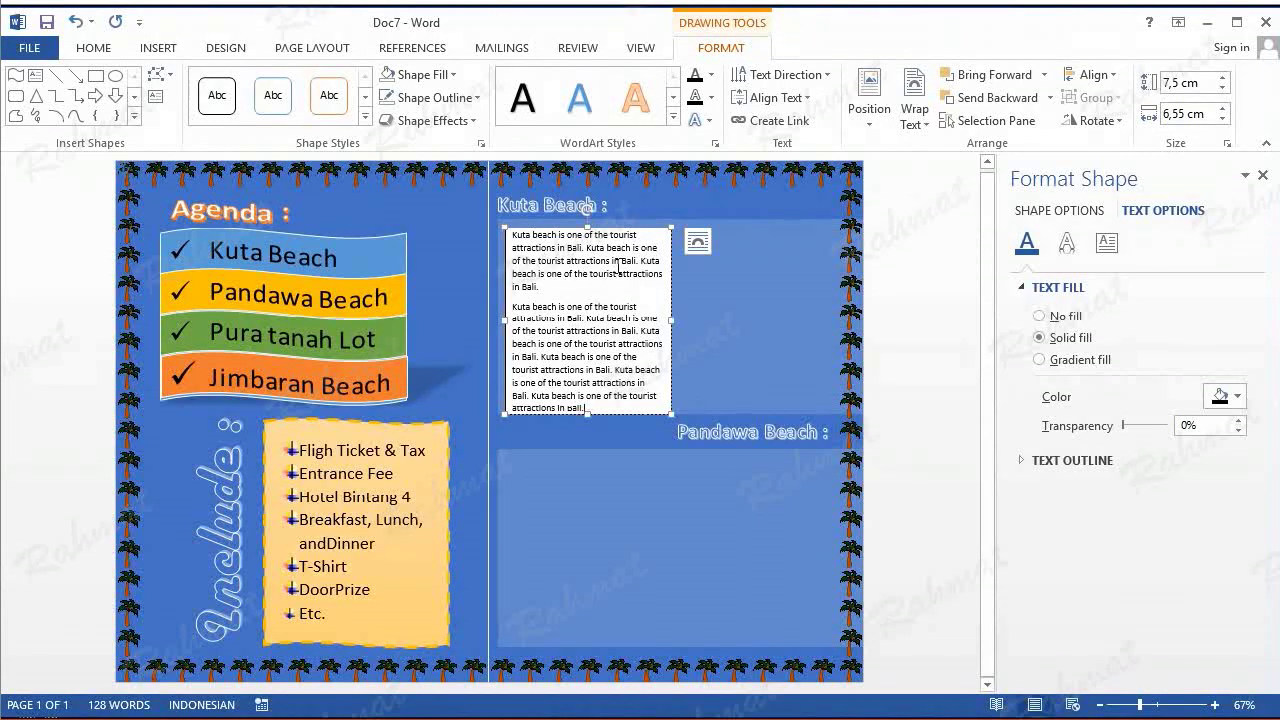
Step: Give the text box No Fill and No Outline, then move it up-left and make it slightly taller
left_click(451, 76)
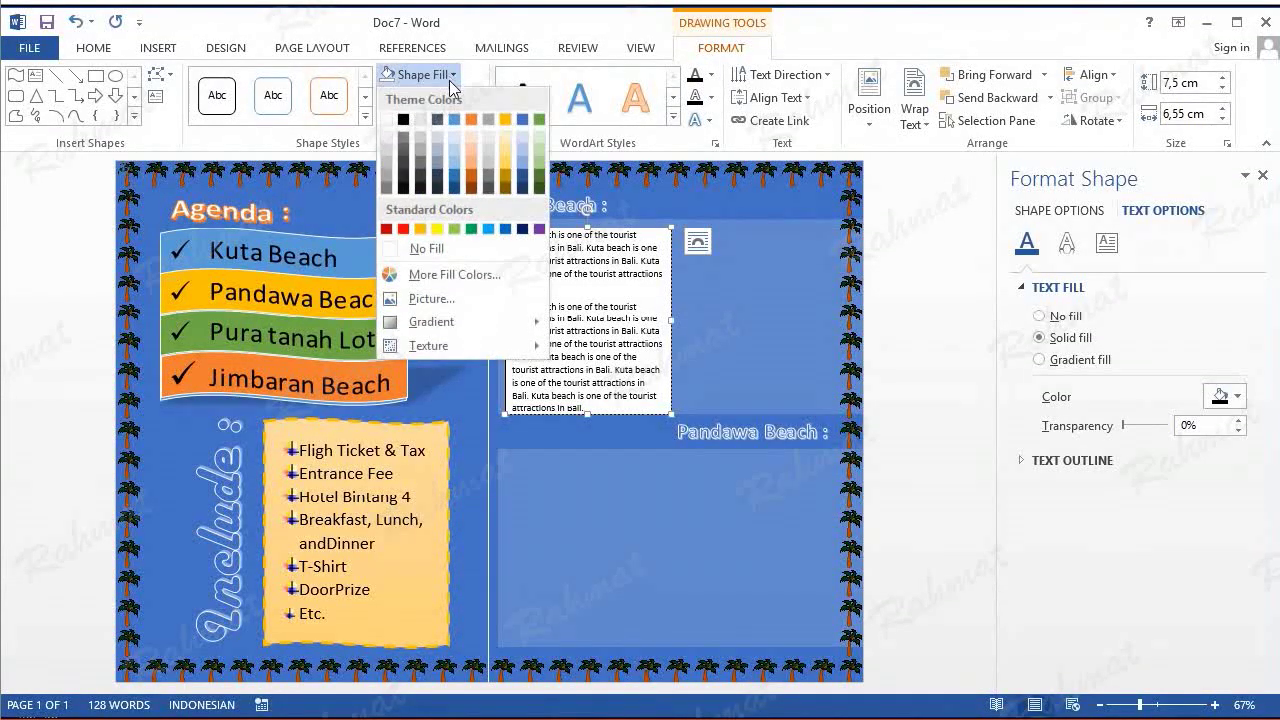
left_click(434, 251)
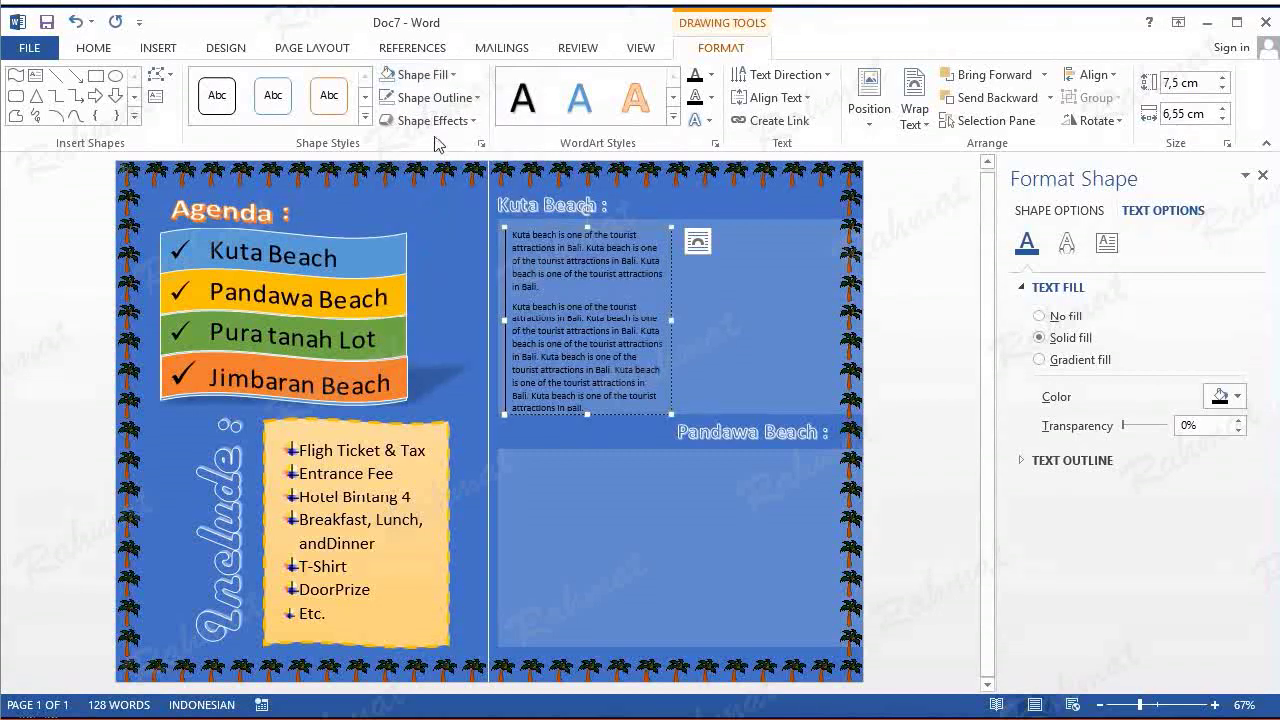
left_click(445, 97)
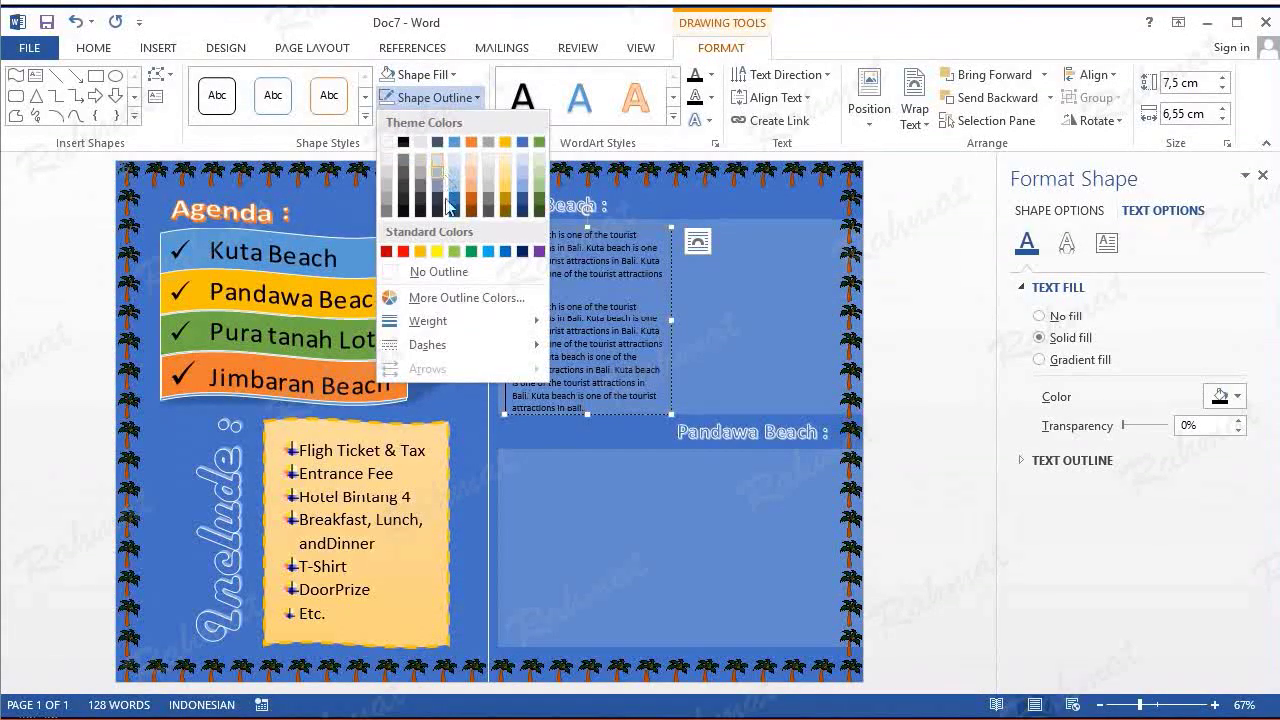
left_click(450, 272)
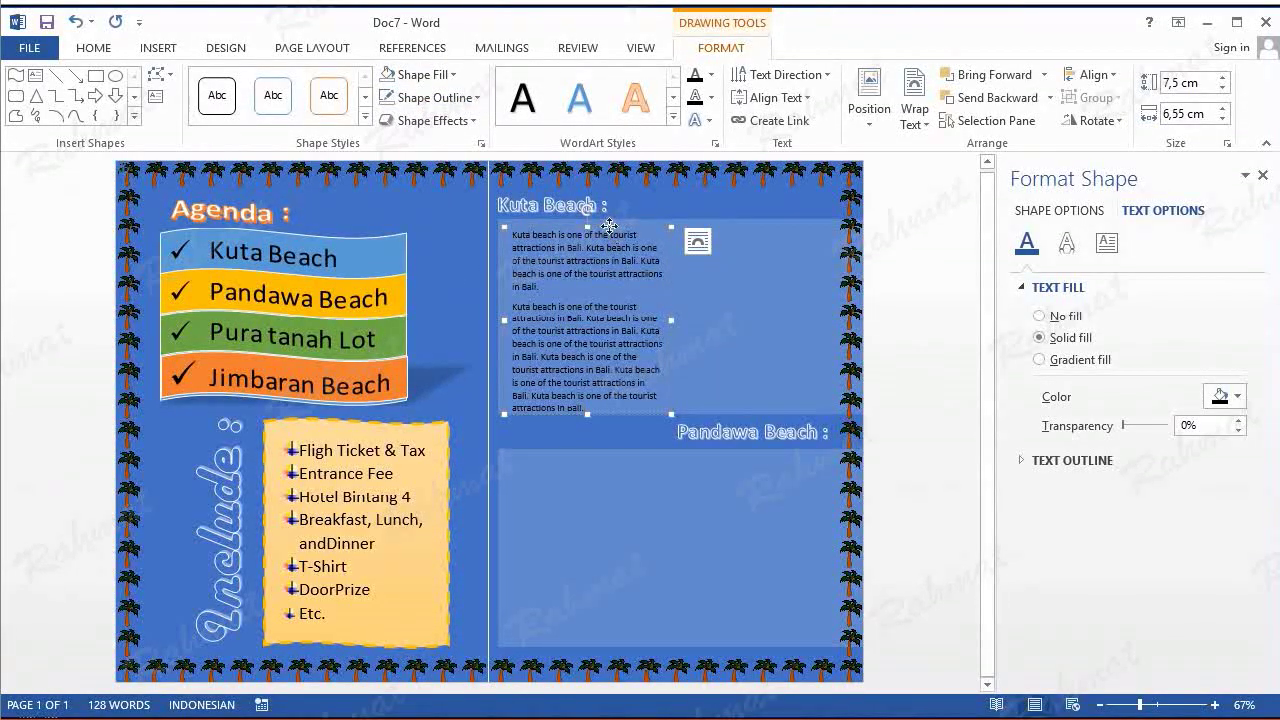
left_click(609, 228)
left_click_drag(609, 228, 608, 224)
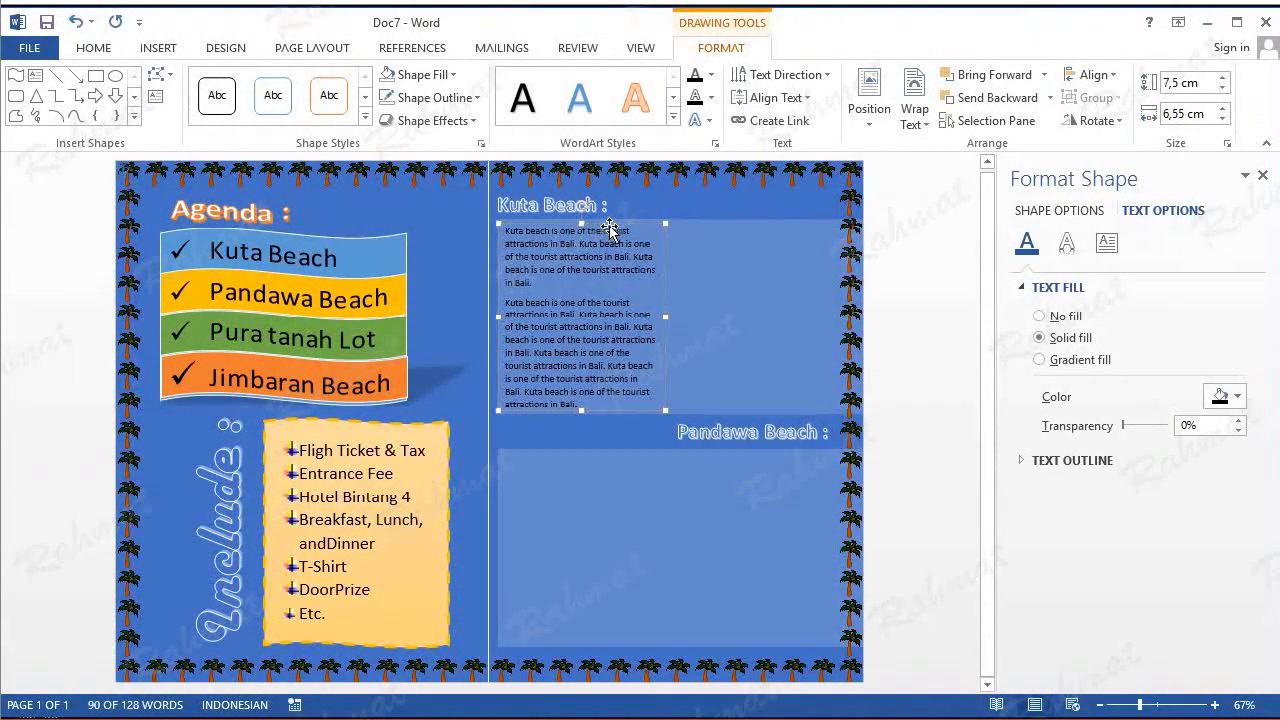
left_click_drag(609, 228, 581, 205)
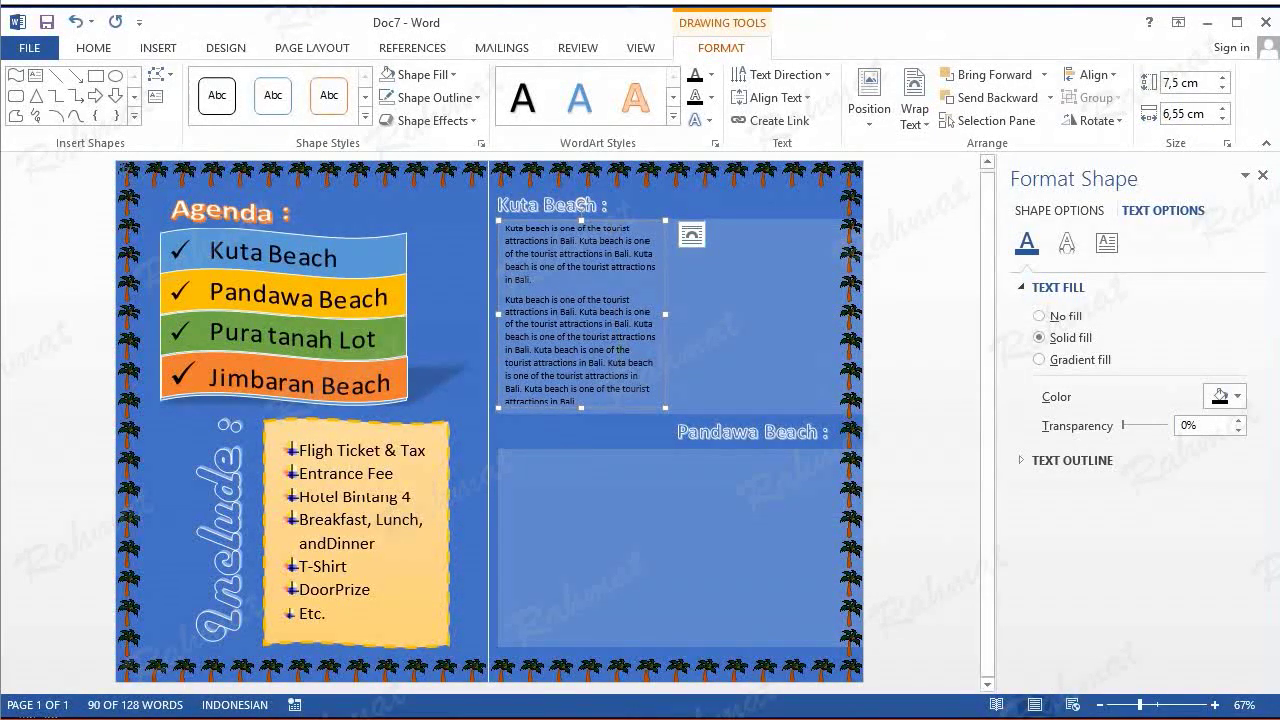
left_click_drag(580, 407, 580, 413)
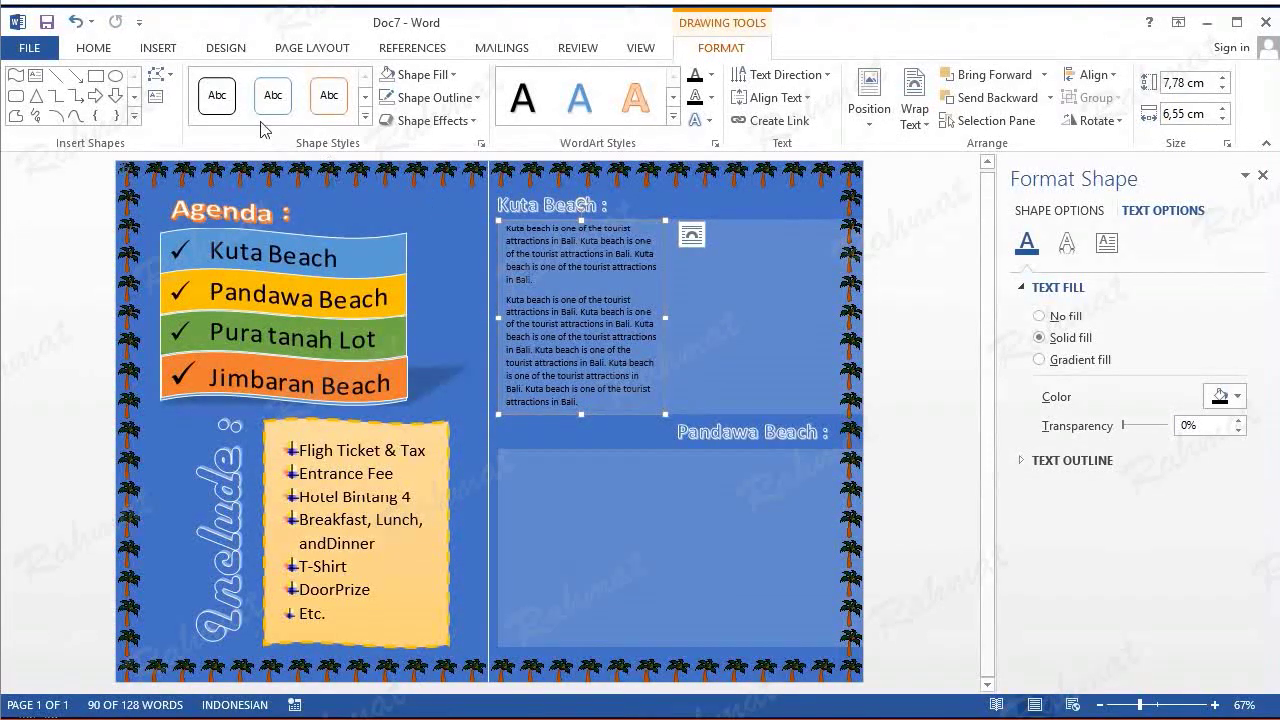
Step: Duplicate the Kuta description text box and place the copy below the Pandawa Beach heading
left_click(105, 50)
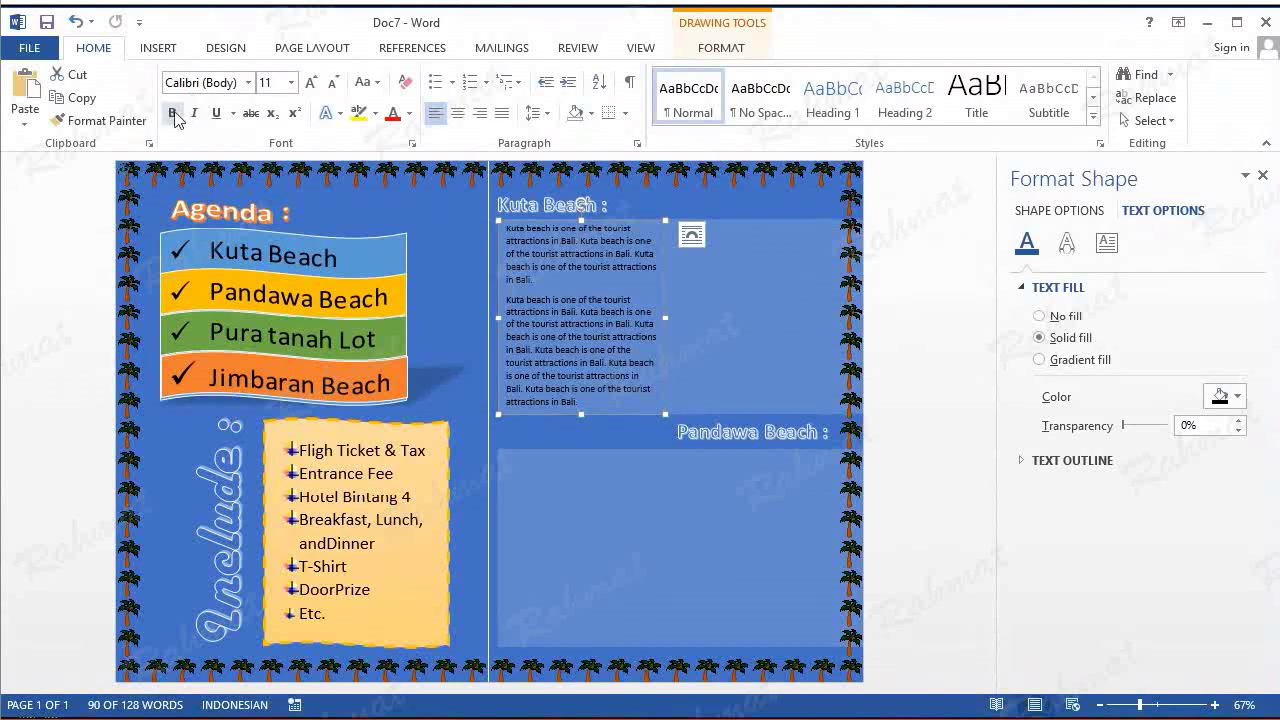
left_click(52, 95)
left_click(36, 90)
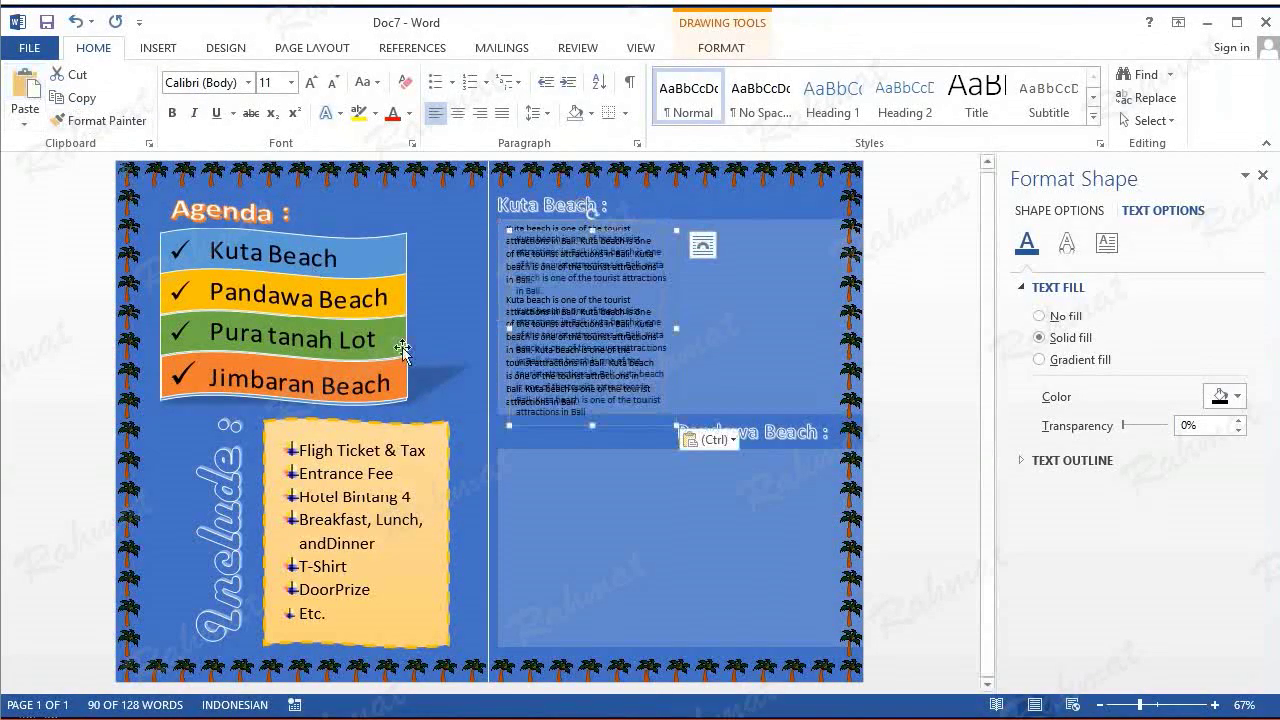
mouse_move(614, 428)
left_mouse_down()
mouse_move(738, 647)
mouse_move(775, 647)
left_mouse_up()
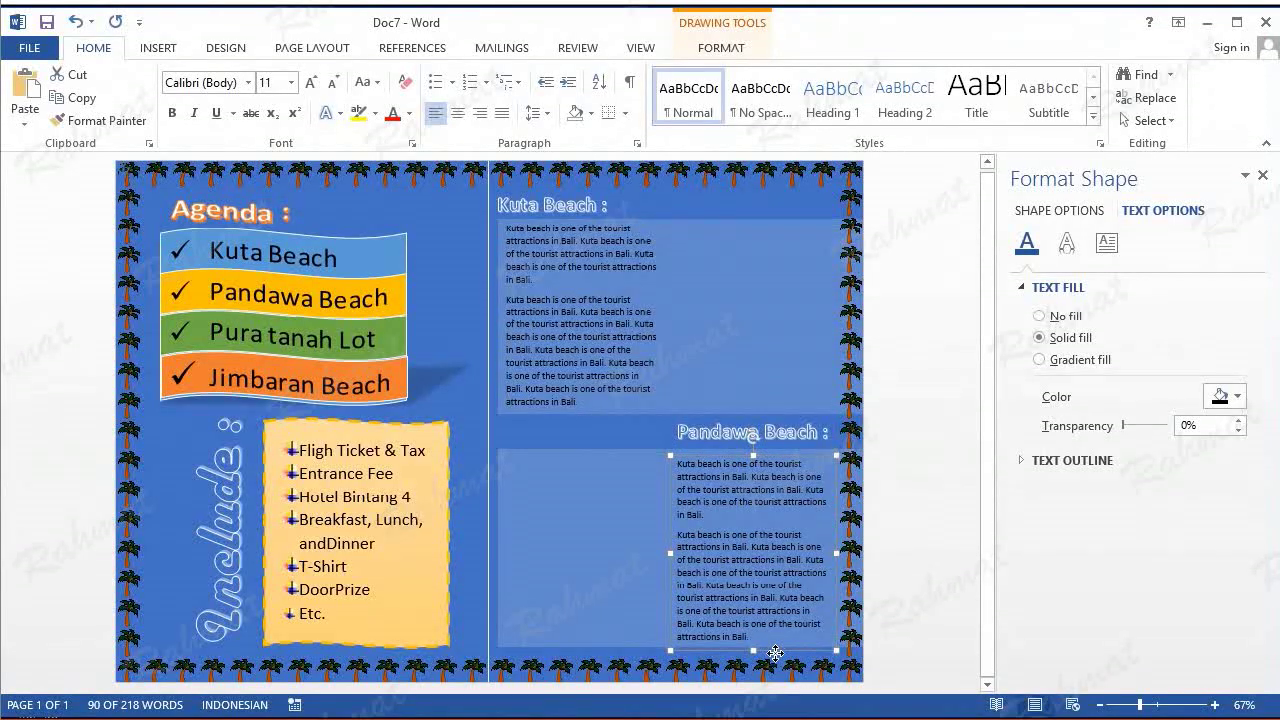
left_click_drag(775, 647, 775, 653)
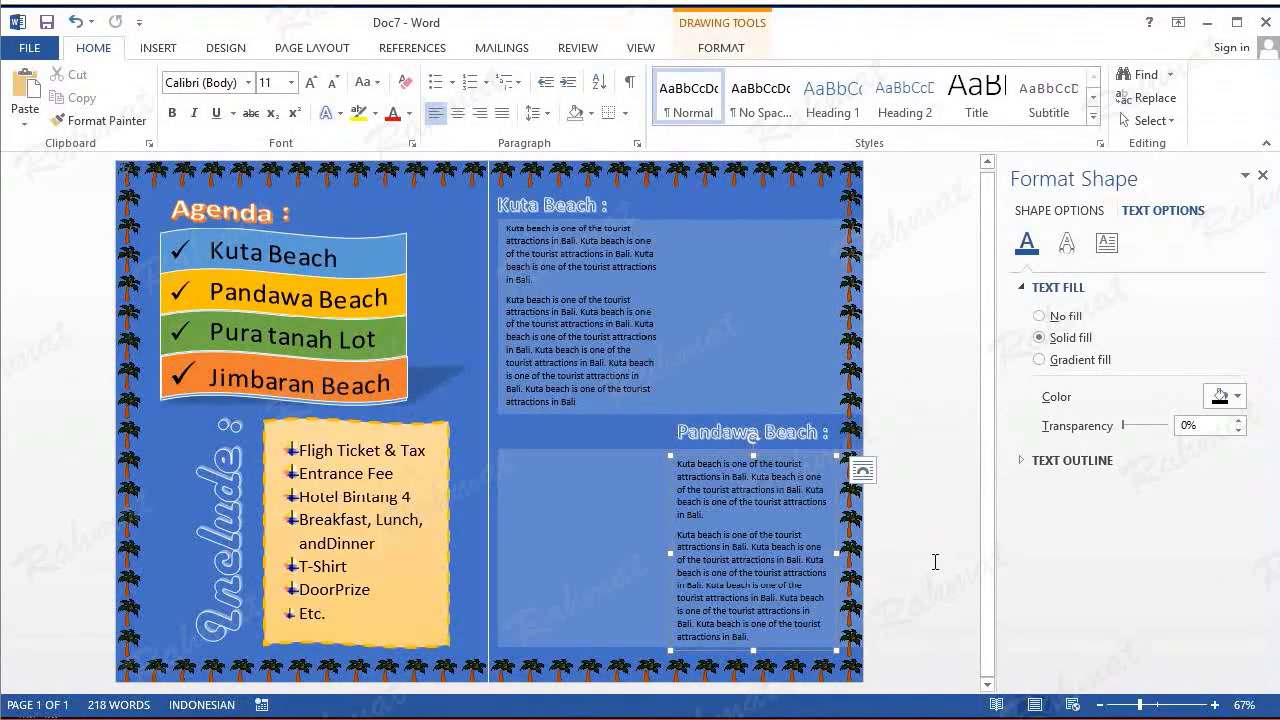
Step: Replace 'Kuta' with 'Pandawa' at the start of the copy, then review the original box's text
key("Delete")
key("Delete")
key("Delete")
key("Delete")
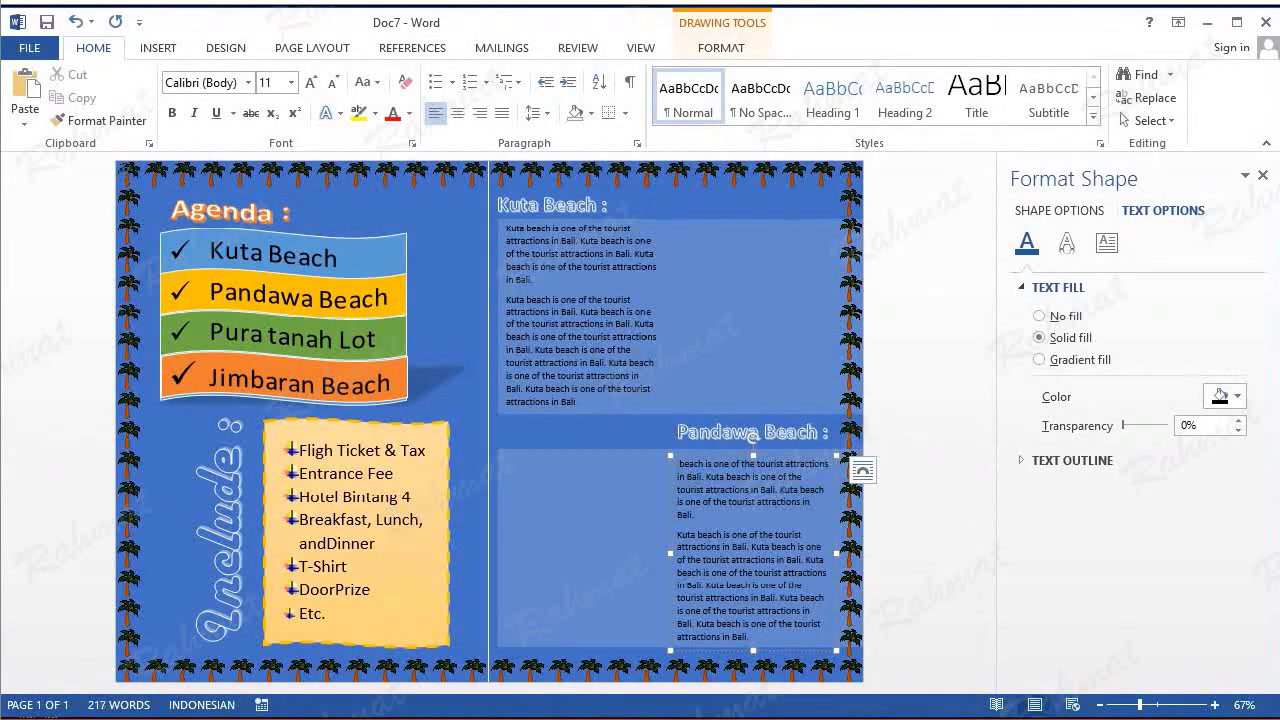
type("Pandawa")
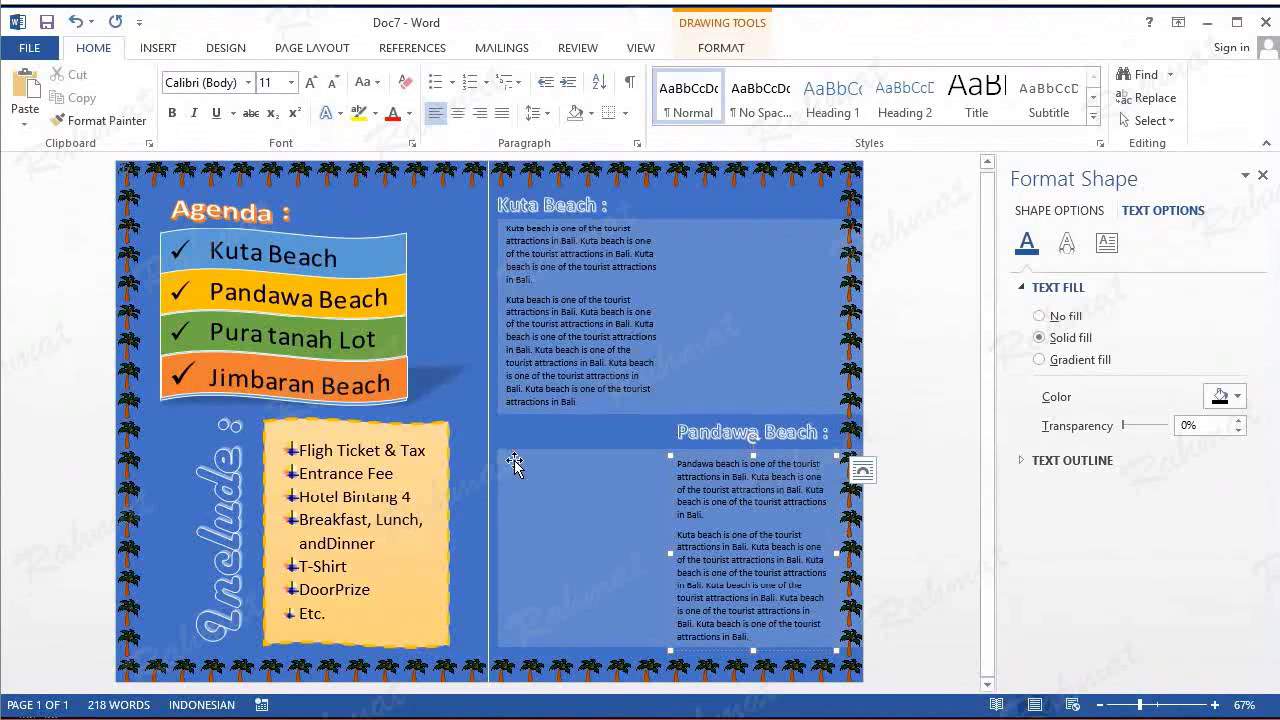
left_click(580, 300)
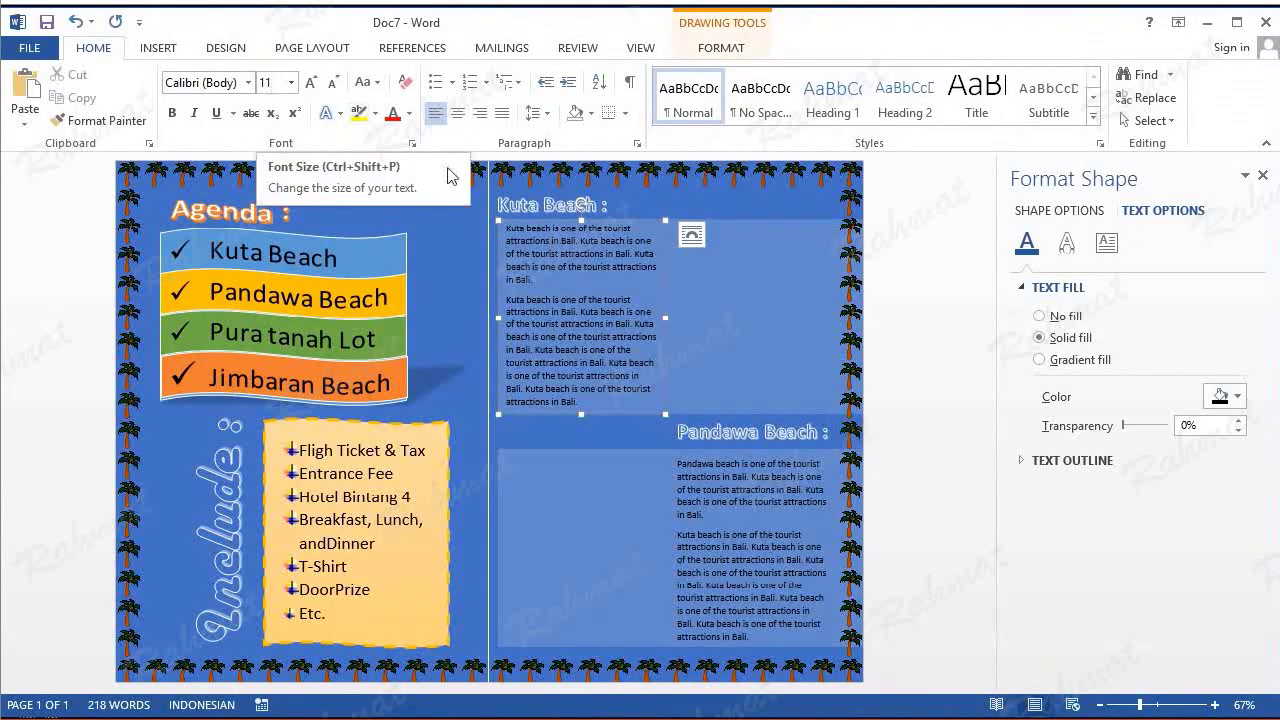
left_click_drag(506, 228, 580, 402)
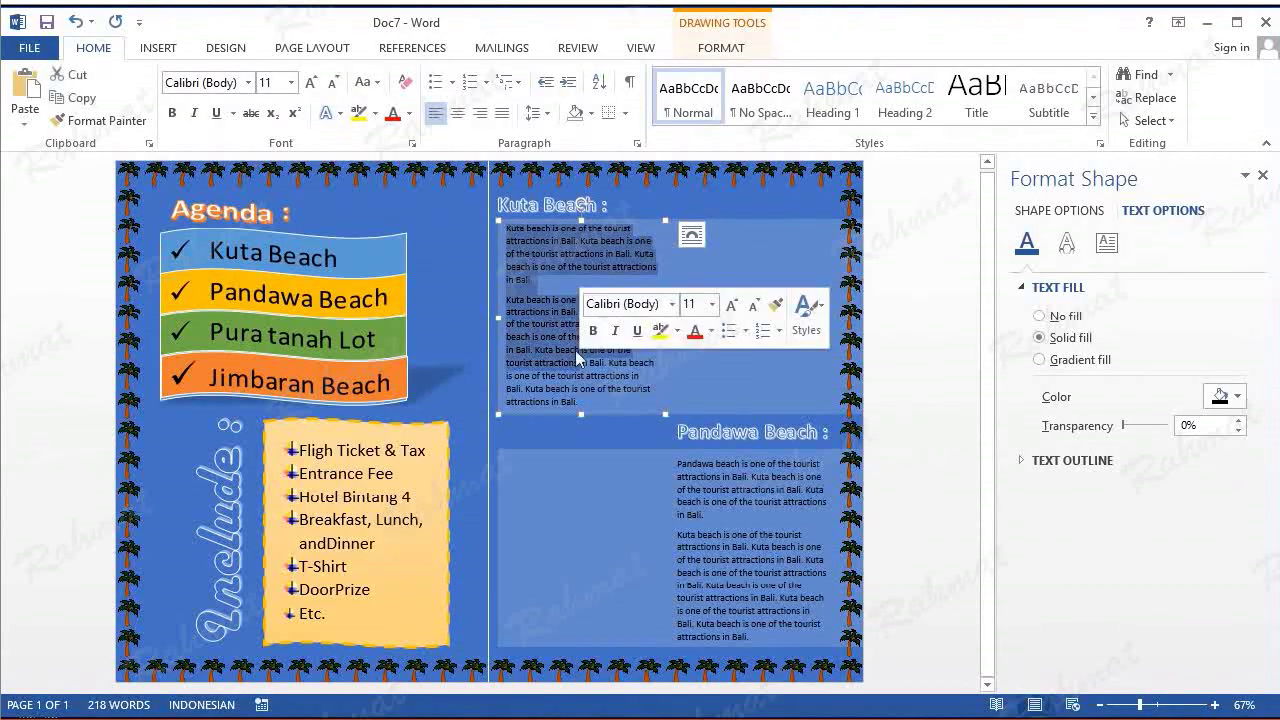
left_click(722, 490)
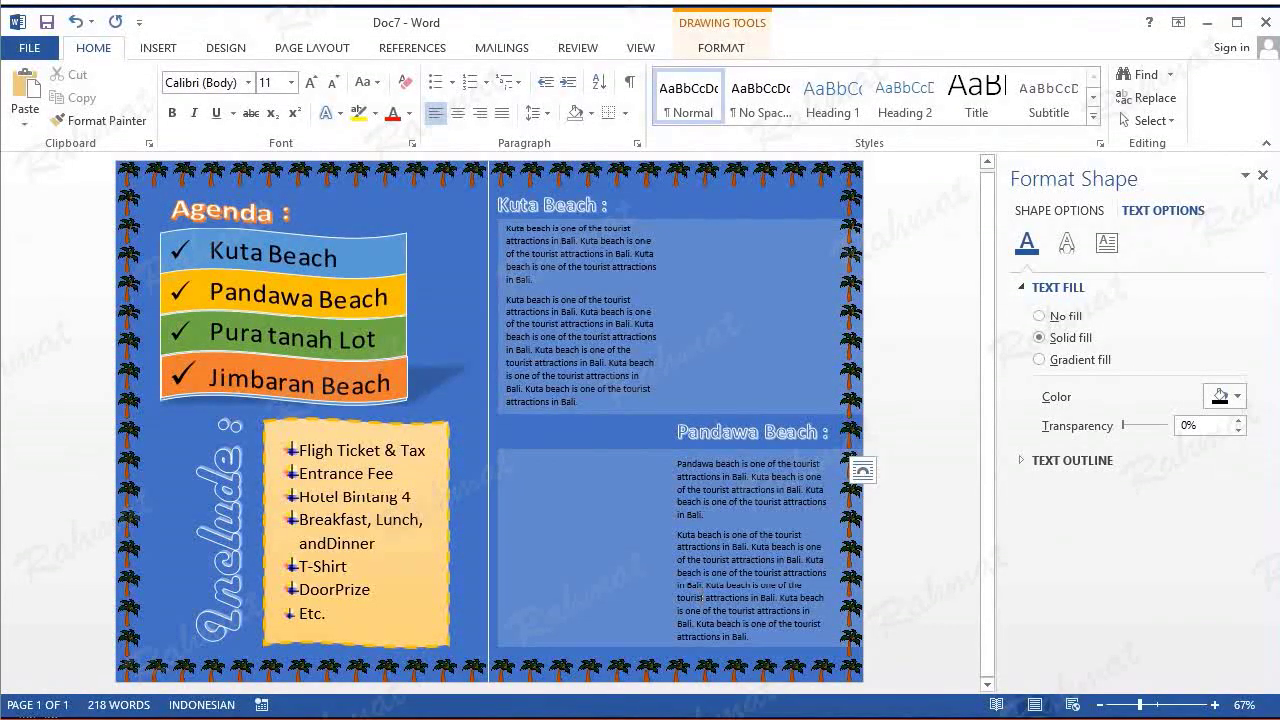
left_click(640, 440)
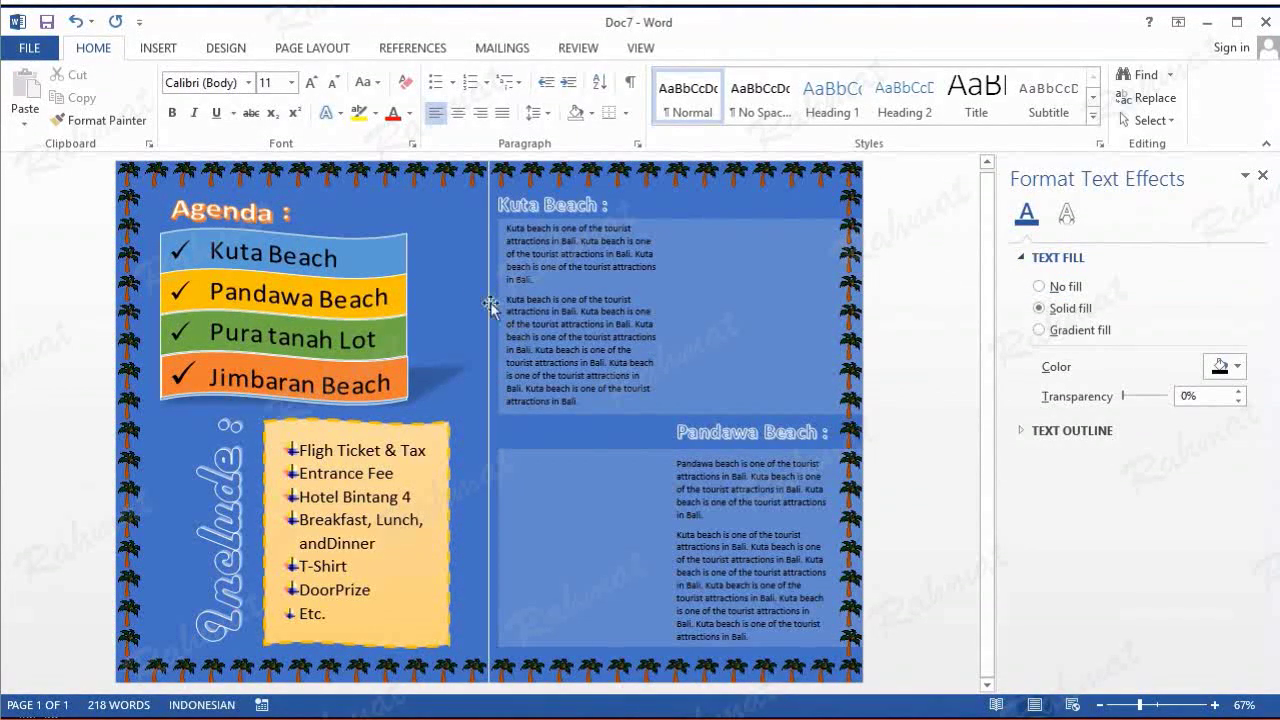
Step: Insert the Koala sample picture into the brochure
left_click(148, 52)
left_click(184, 100)
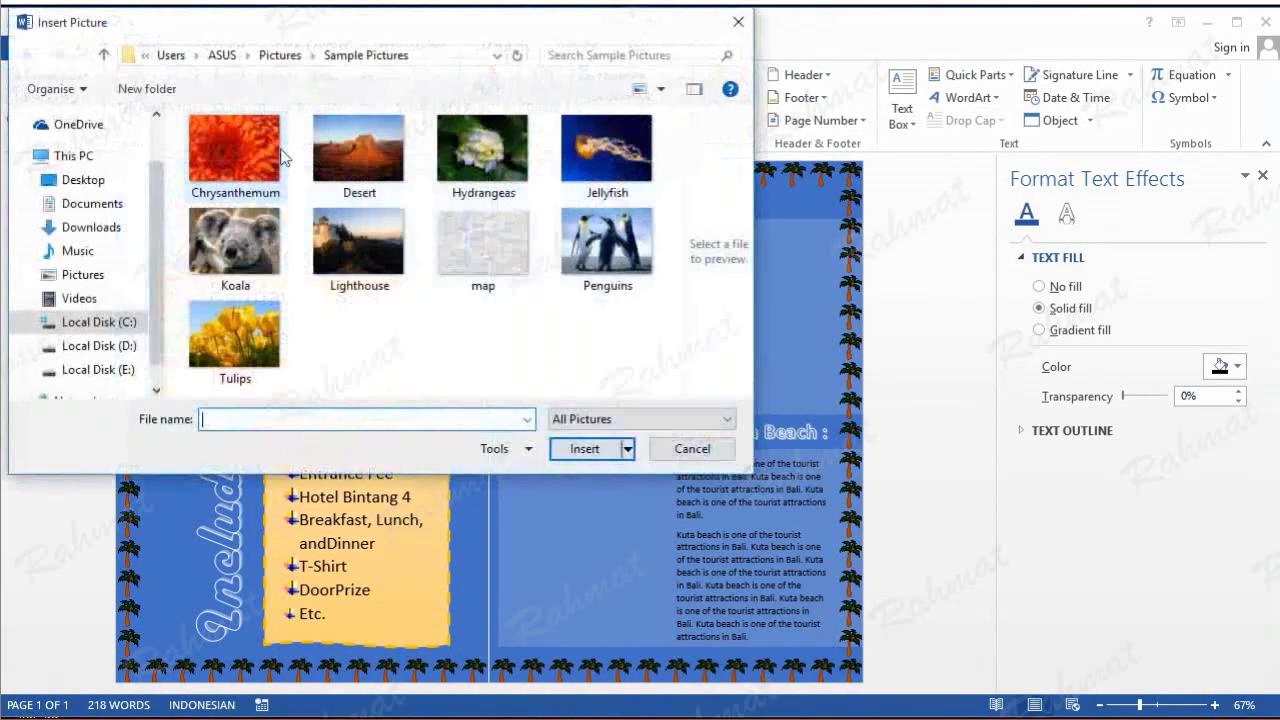
left_click(250, 245)
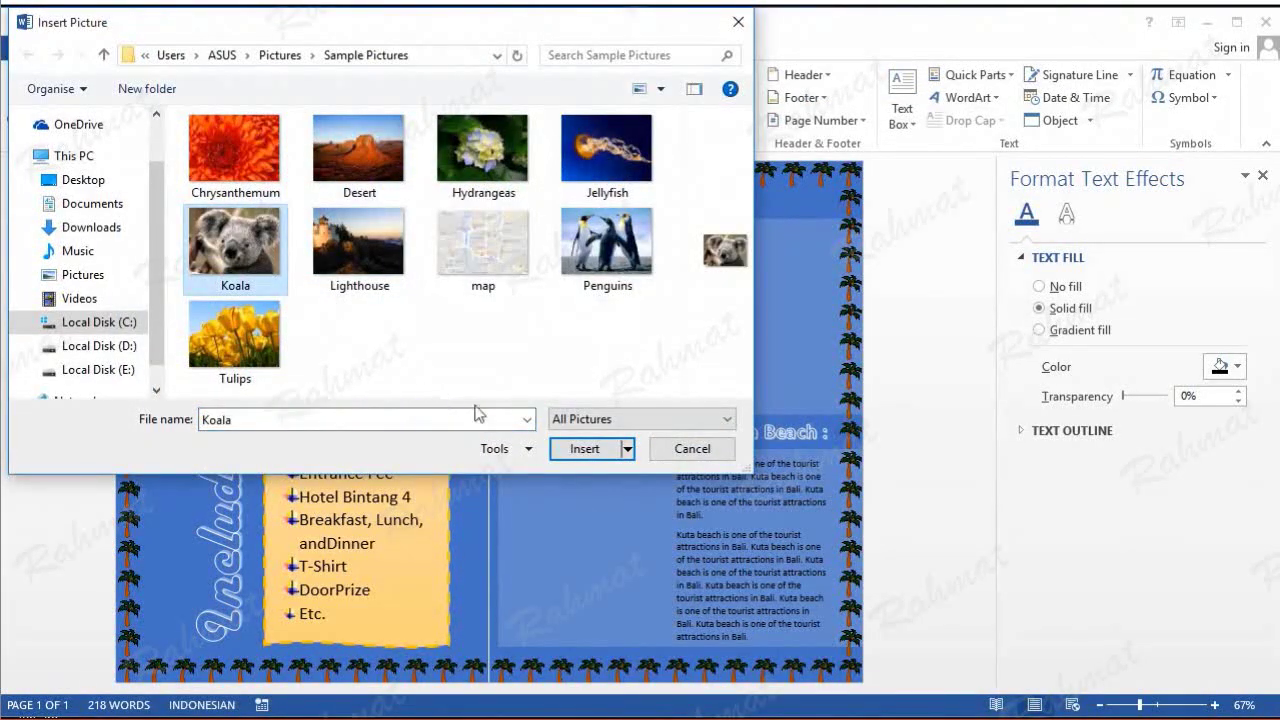
left_click(585, 448)
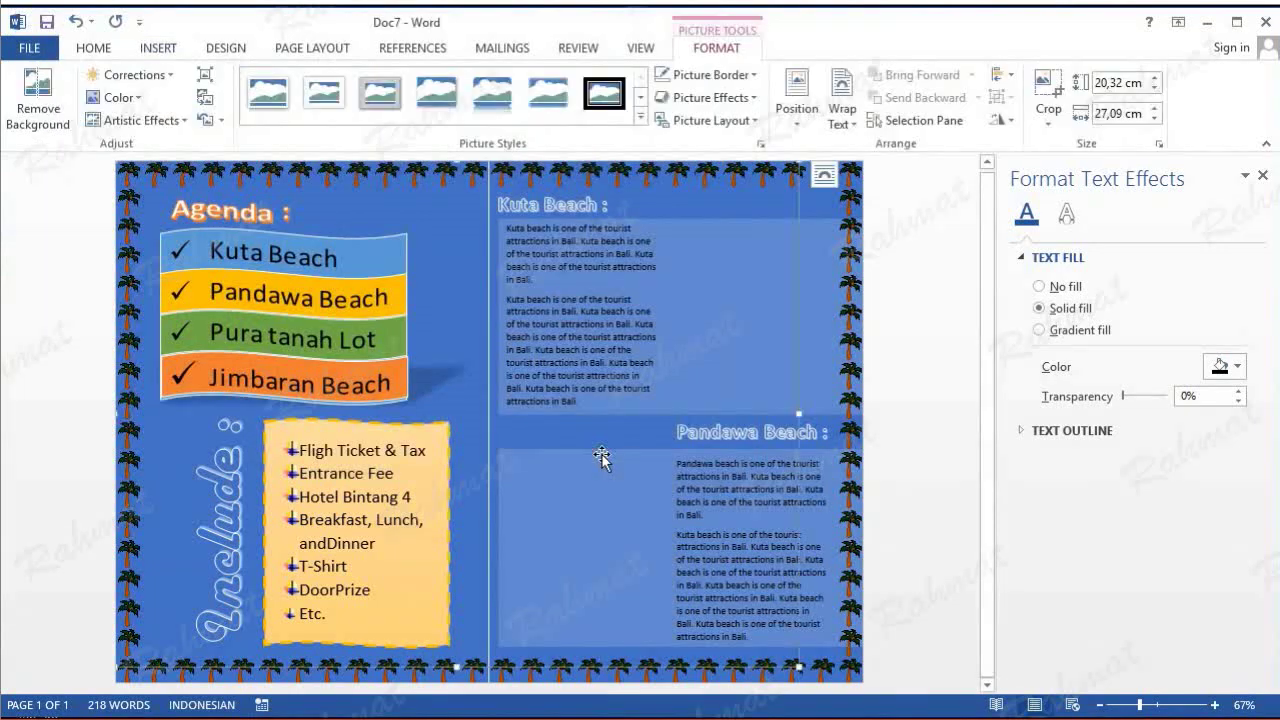
Step: Set the koala picture to In Front of Text and enter 3,07 as its height
left_click(836, 124)
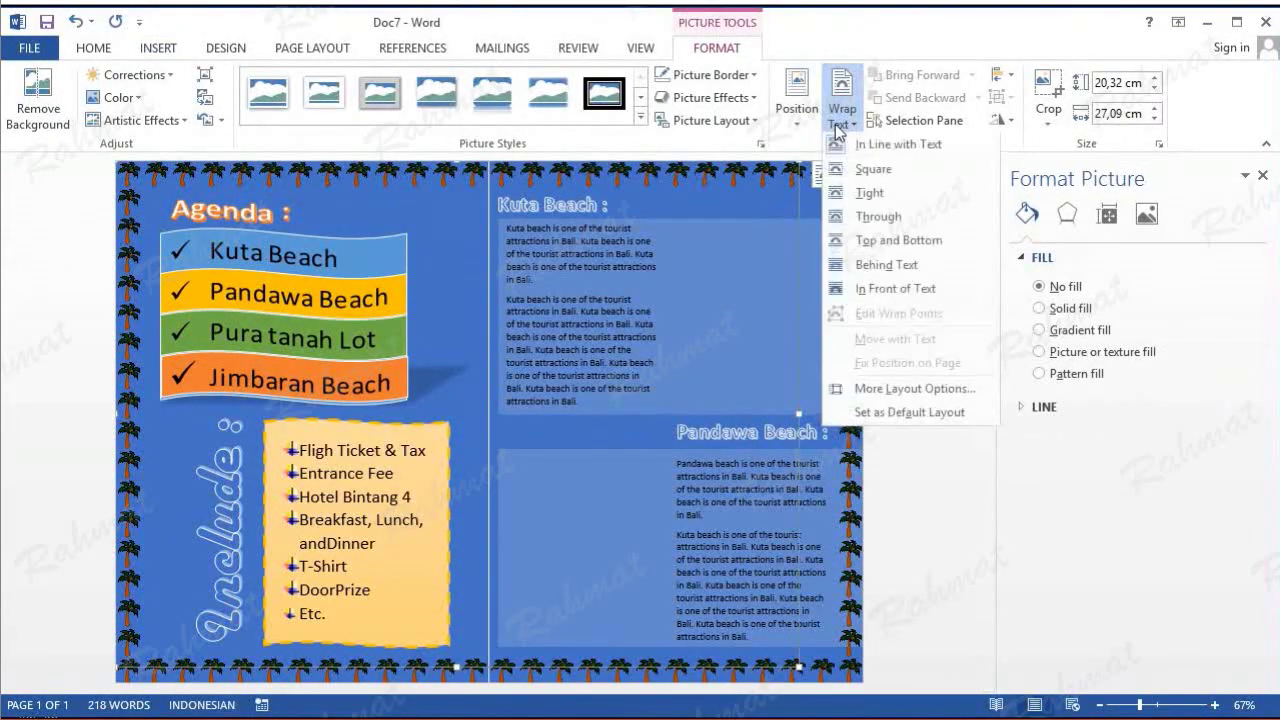
left_click(895, 288)
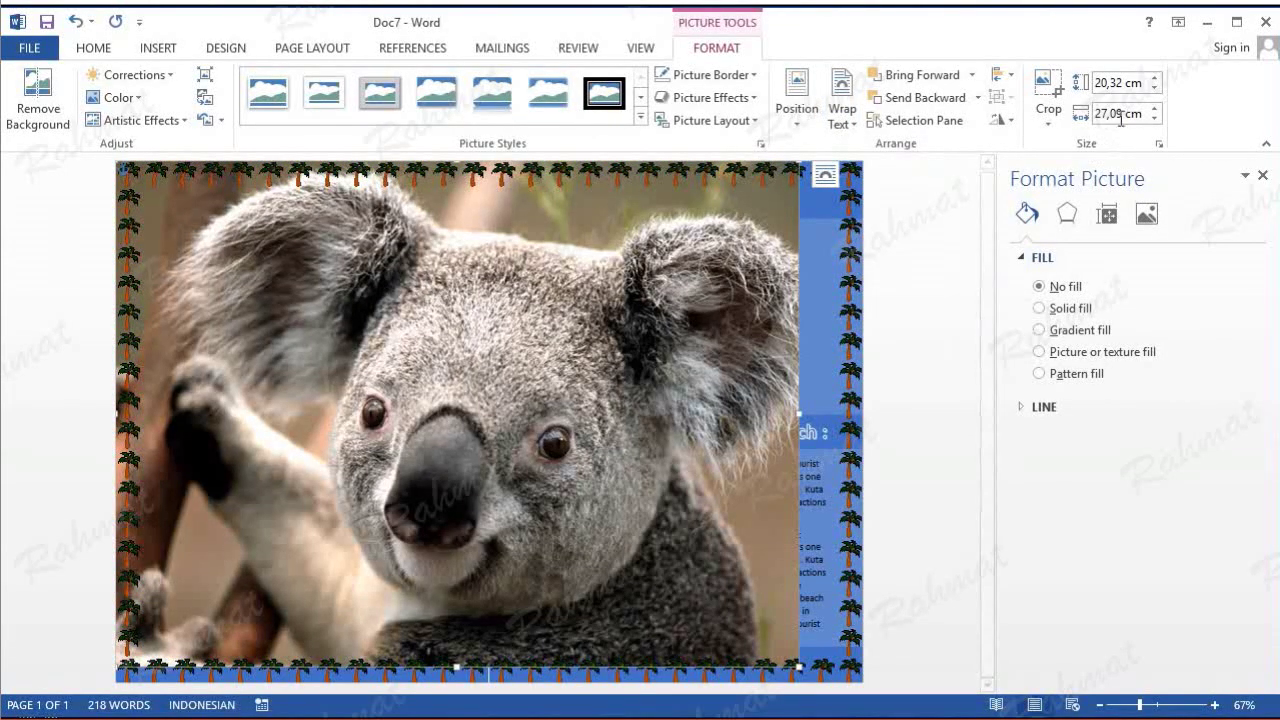
left_click(1118, 84)
left_click_drag(1114, 88, 1125, 80)
type("3,07")
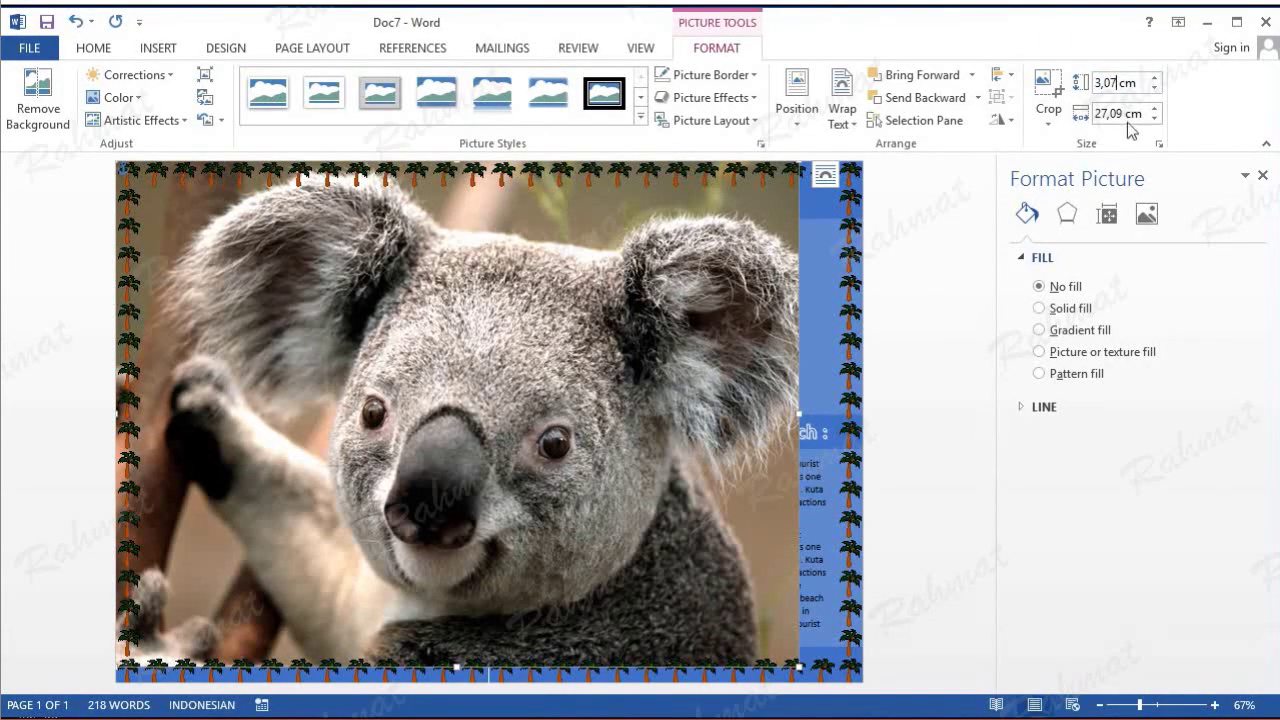
Step: Apply the 3,07 × 4,09 cm koala size, check the Layout Size tab, and move it onto the Kuta Beach text
left_click(1122, 111)
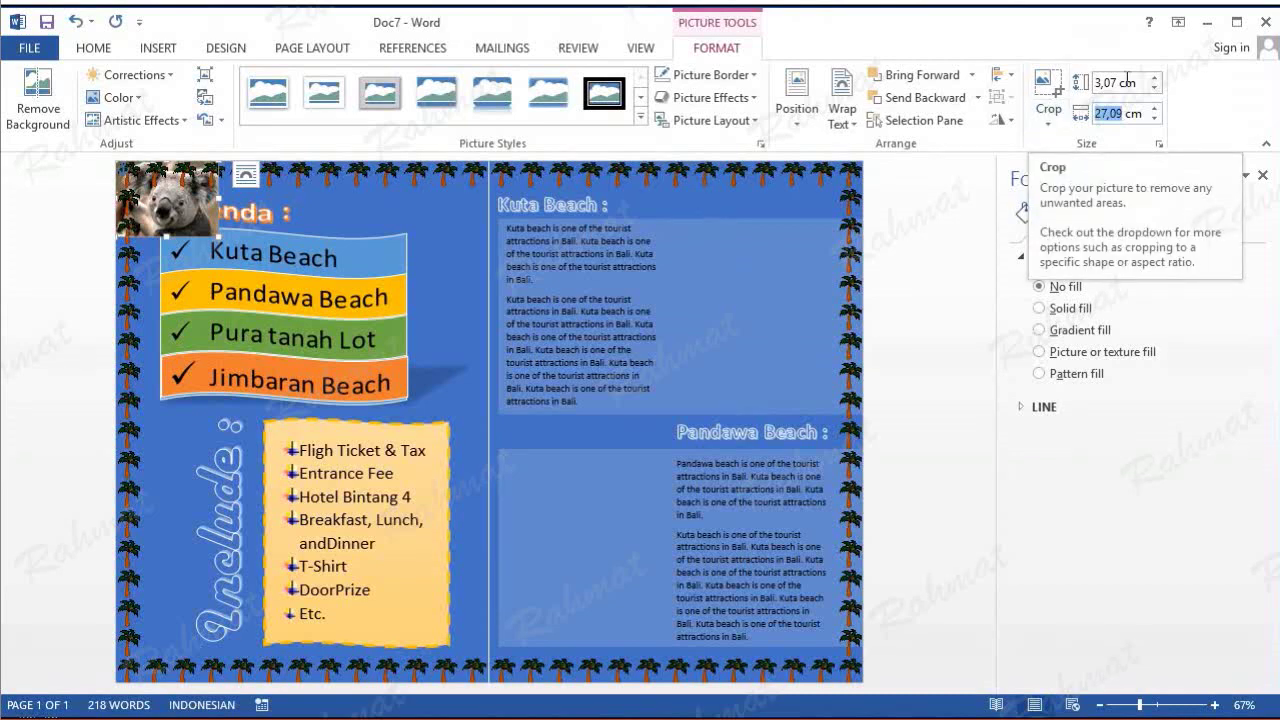
left_click(1155, 145)
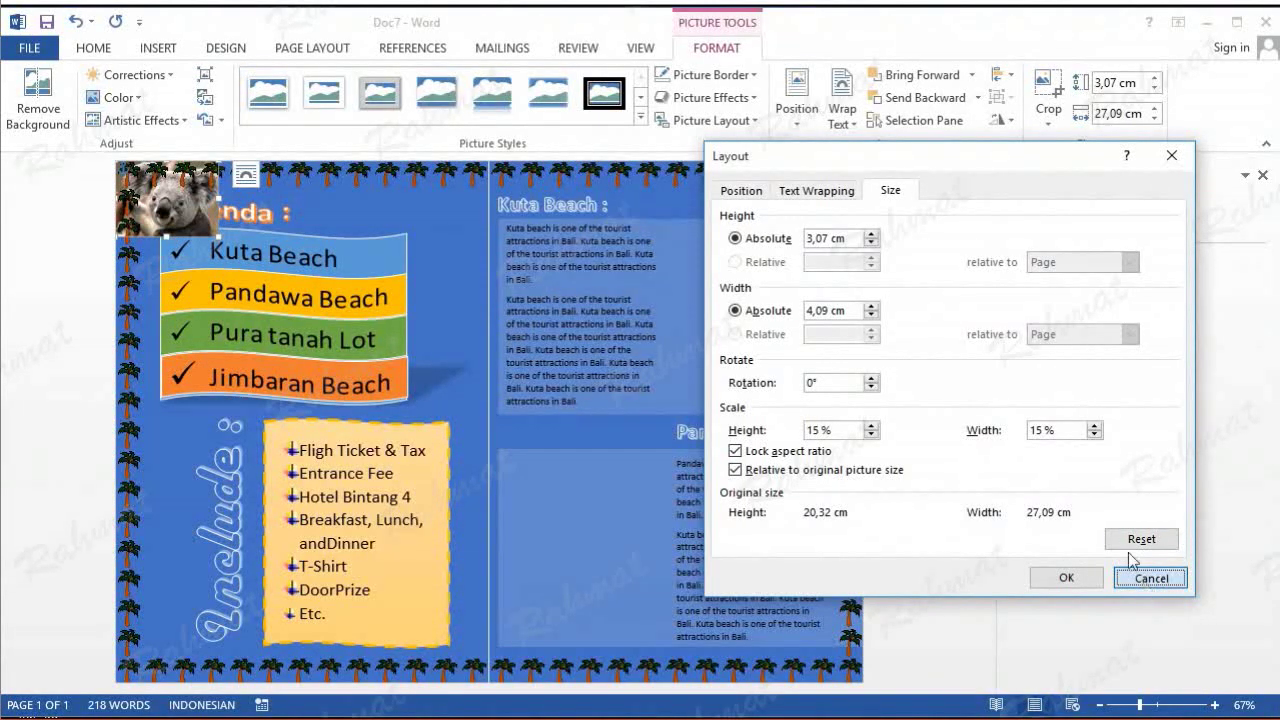
left_click(1145, 578)
left_click_drag(195, 218, 720, 302)
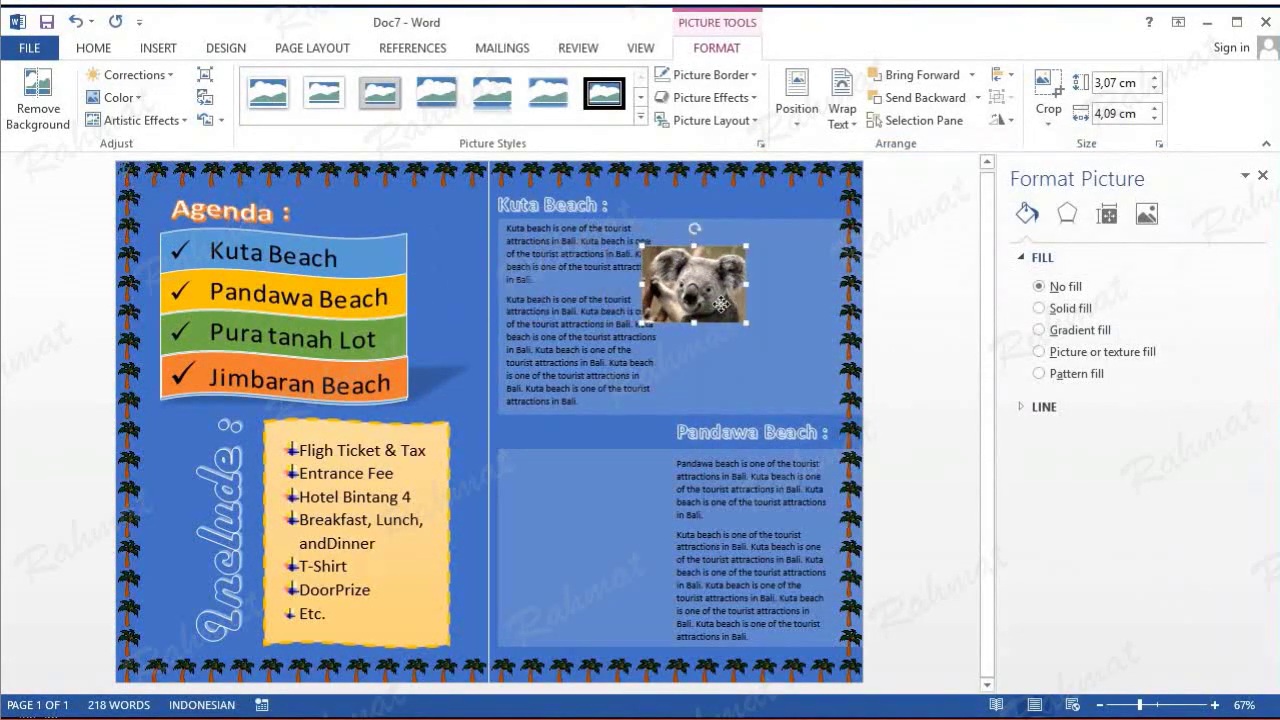
Step: Give the koala the white-frame picture style, rotate it 38° in Size and Position, and reposition it
left_click(641, 120)
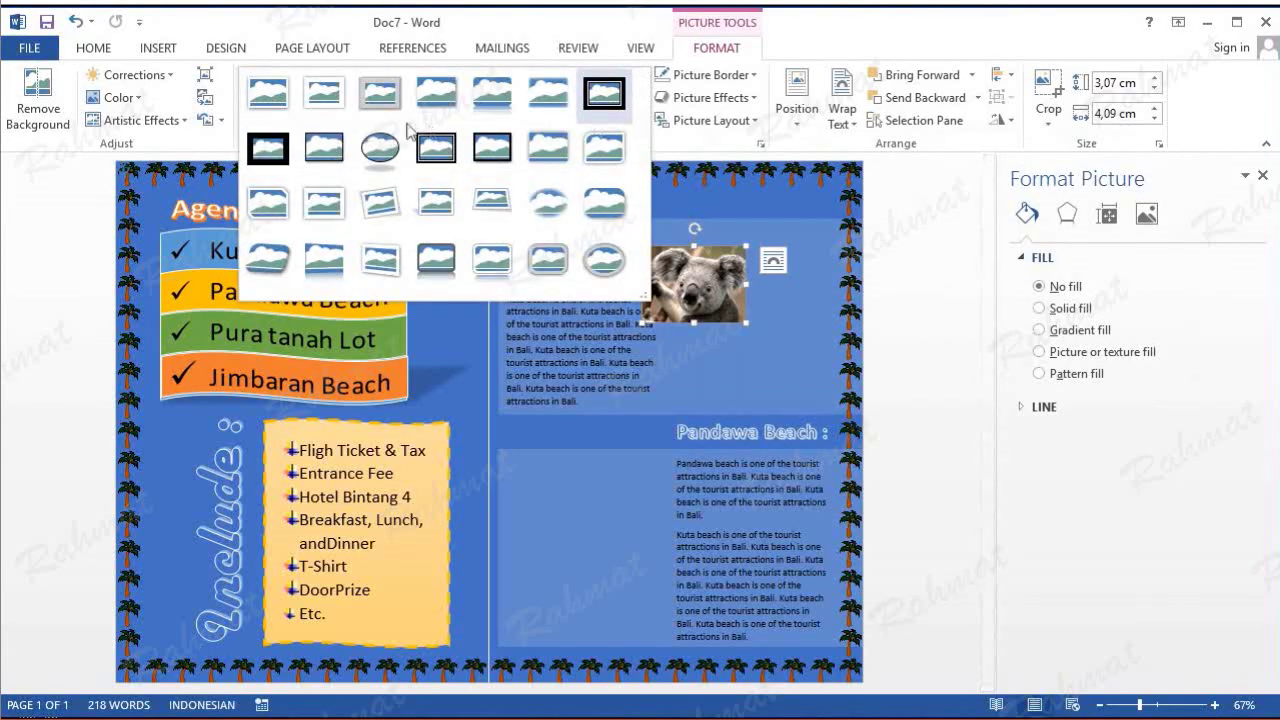
left_click(265, 93)
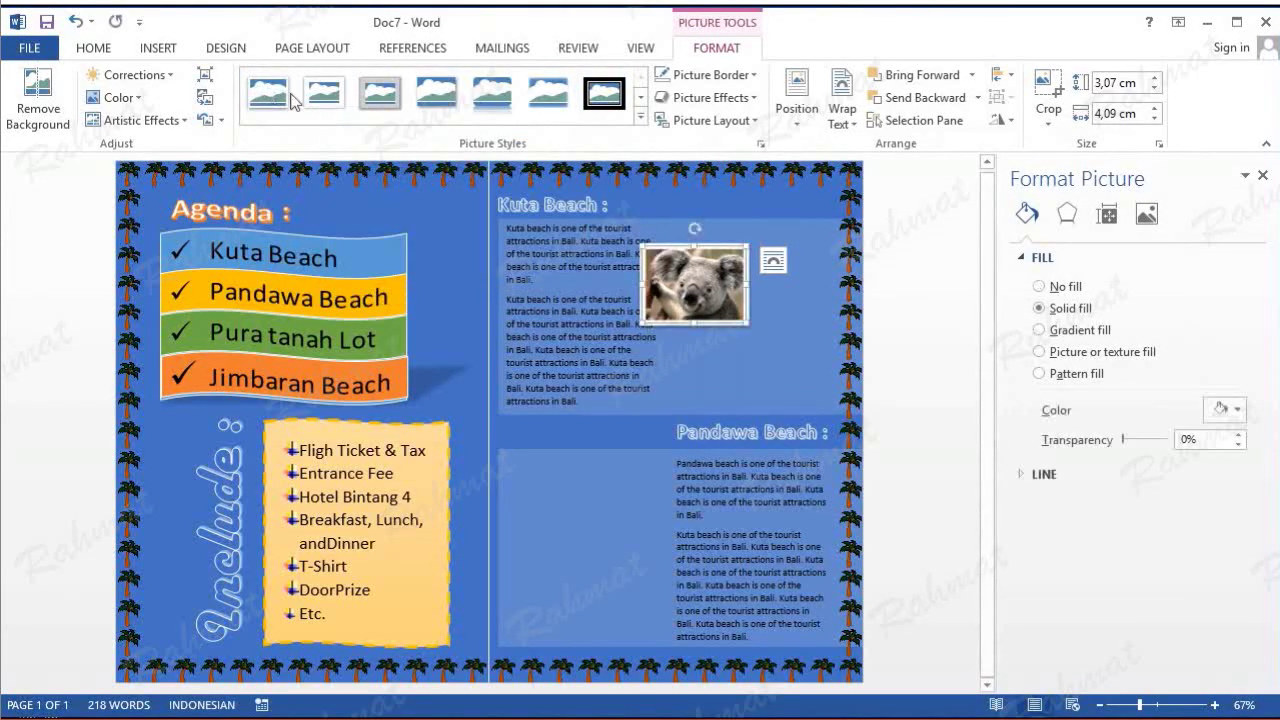
right_click(723, 248)
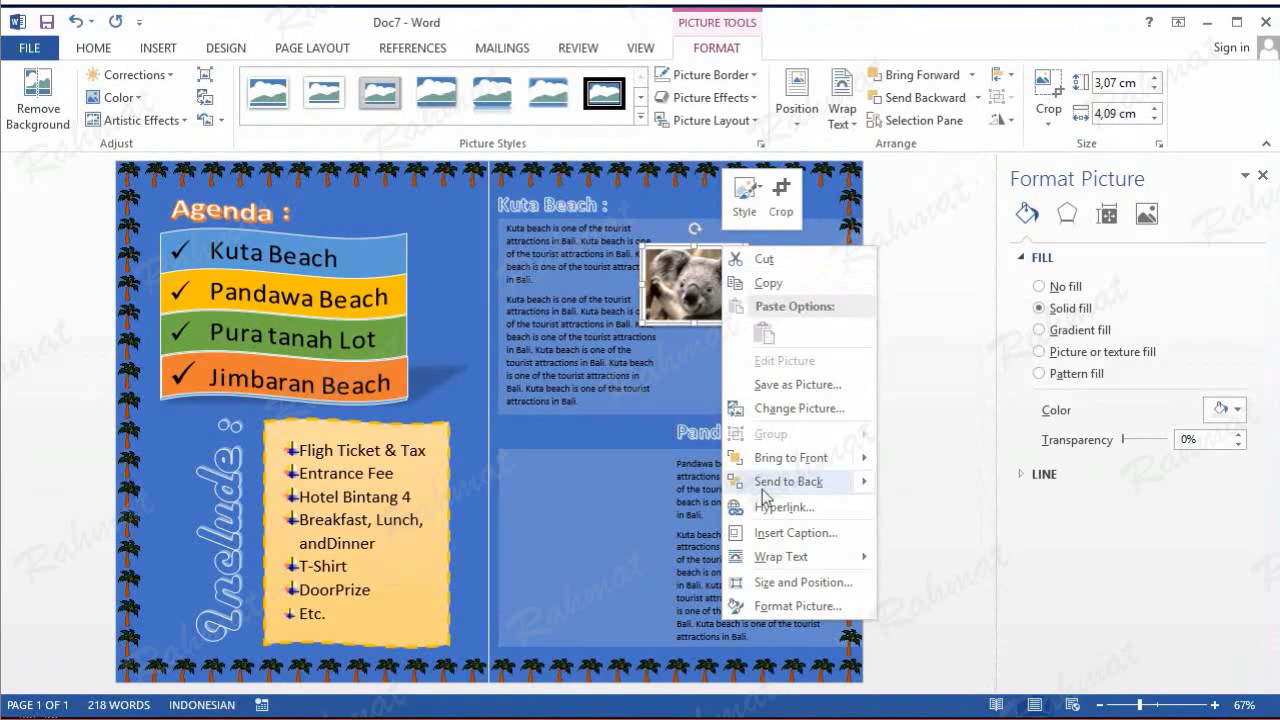
left_click(774, 578)
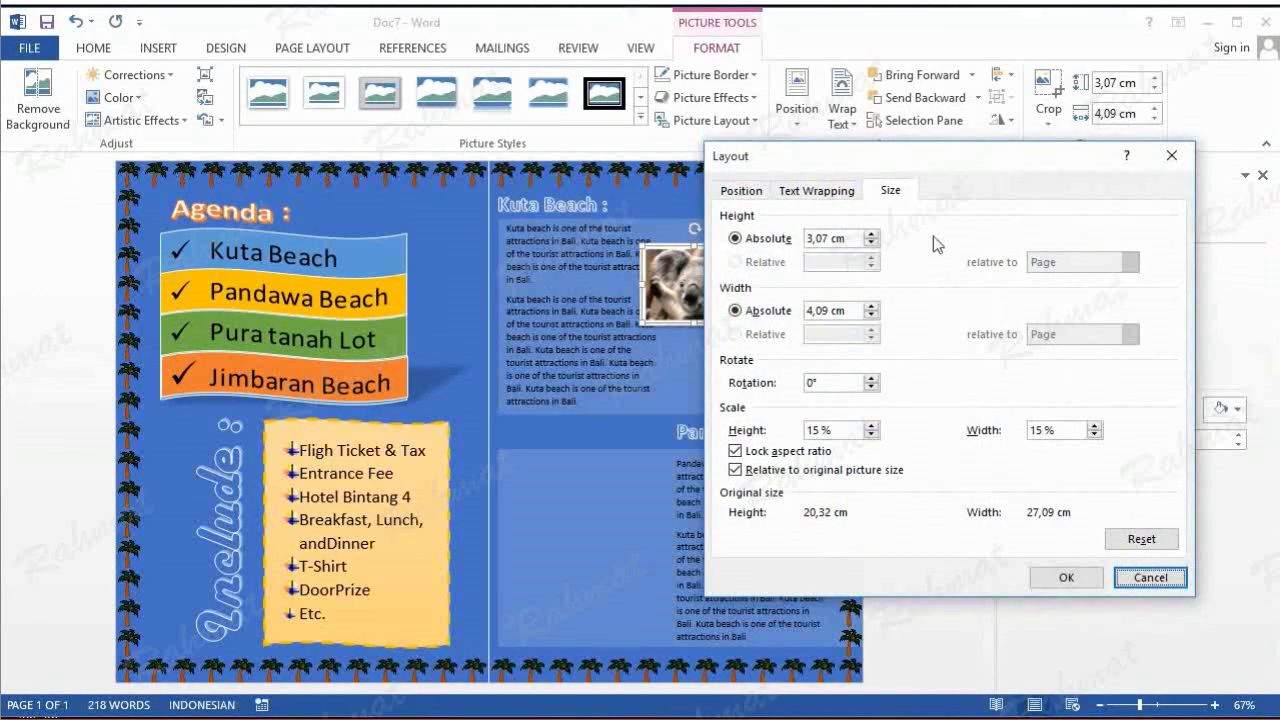
left_click(810, 383)
type("38")
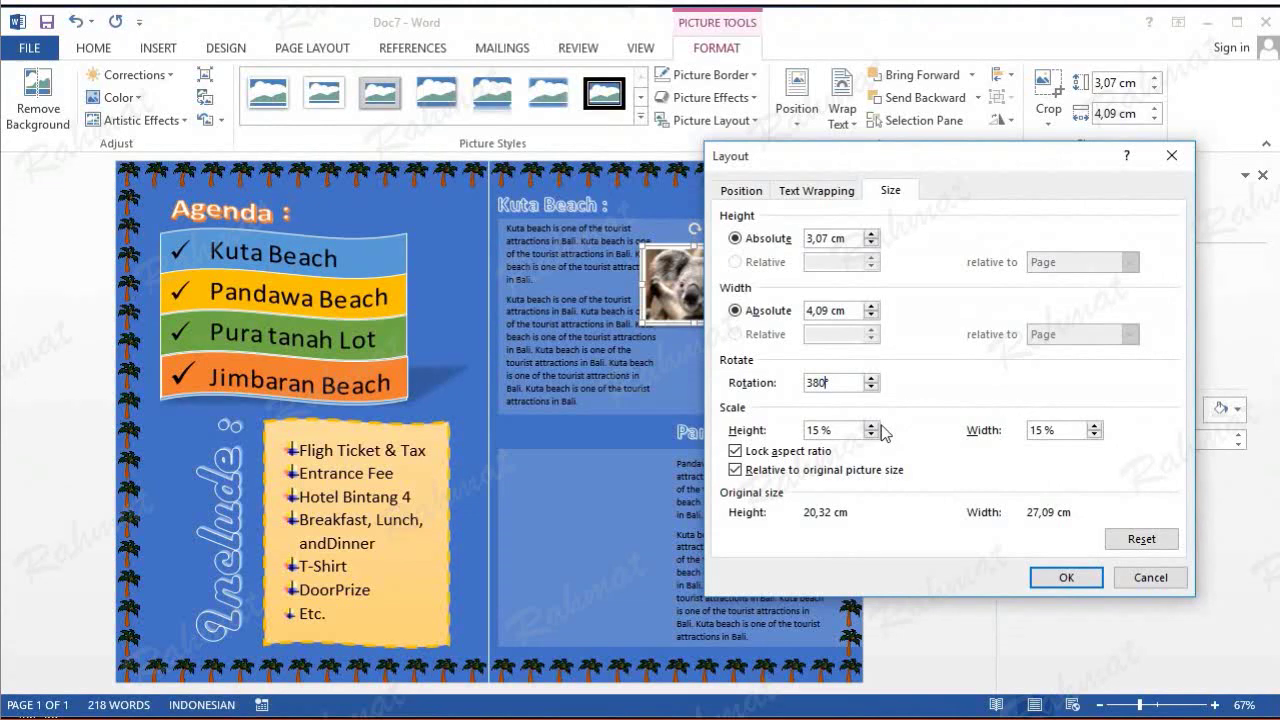
left_click(1066, 577)
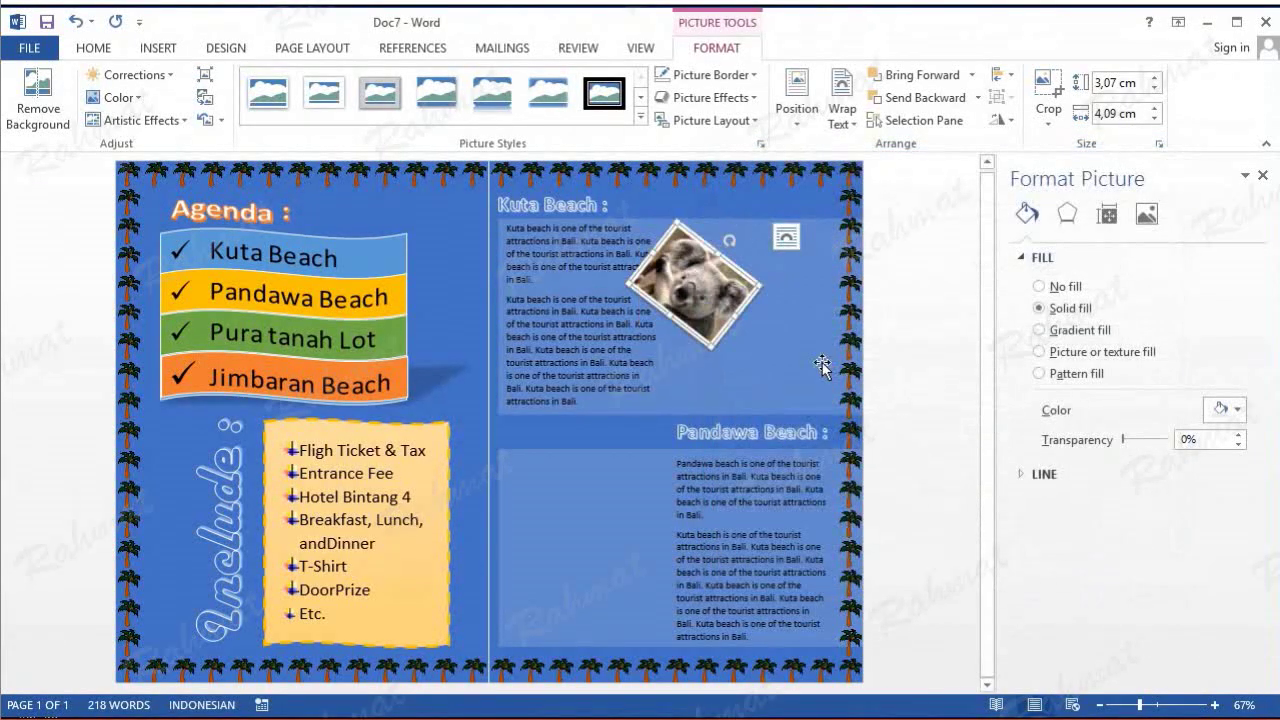
left_click_drag(738, 281, 770, 291)
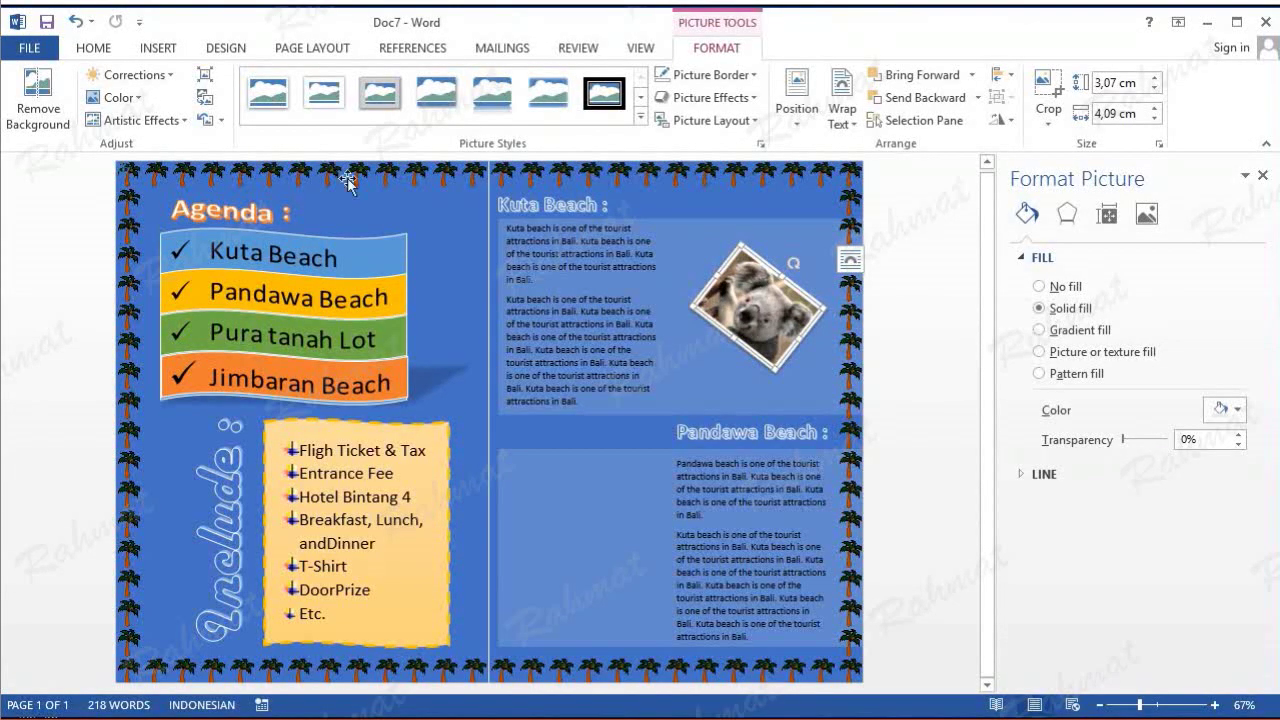
Step: Insert the Penguins sample picture, float it In Front of Text, and nudge it into the Pandawa Beach panel
left_click(162, 49)
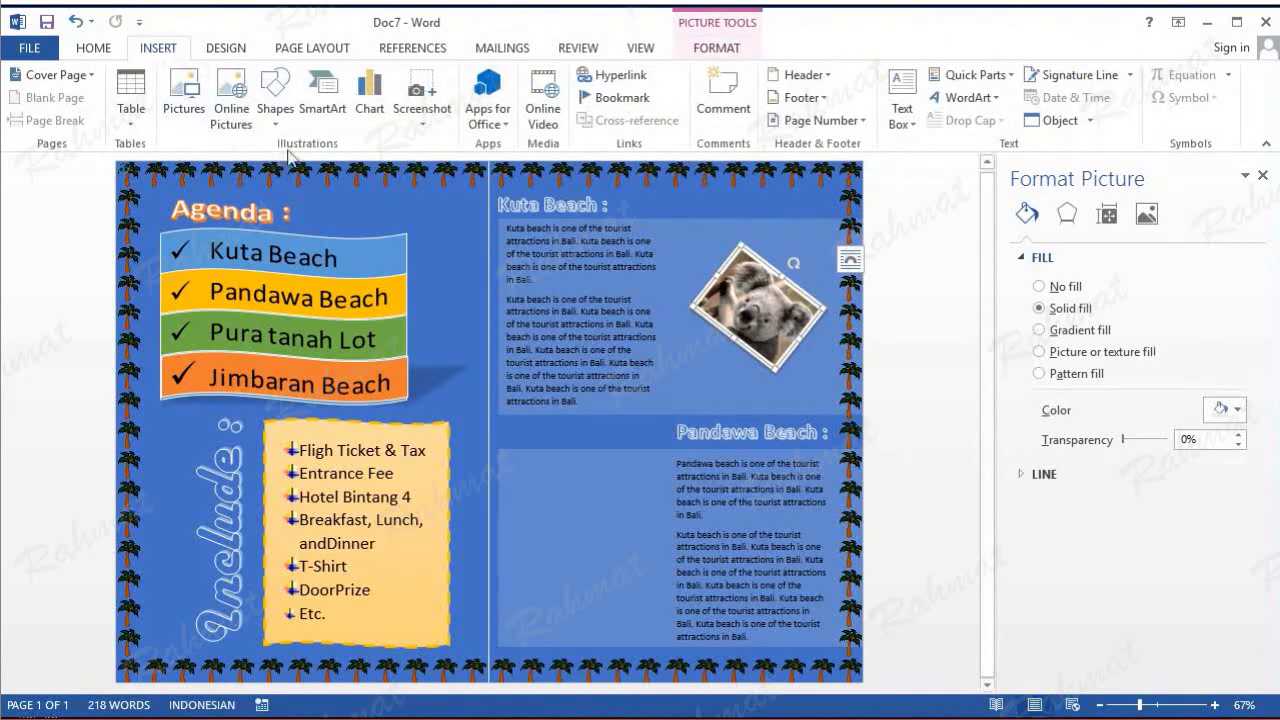
left_click(184, 100)
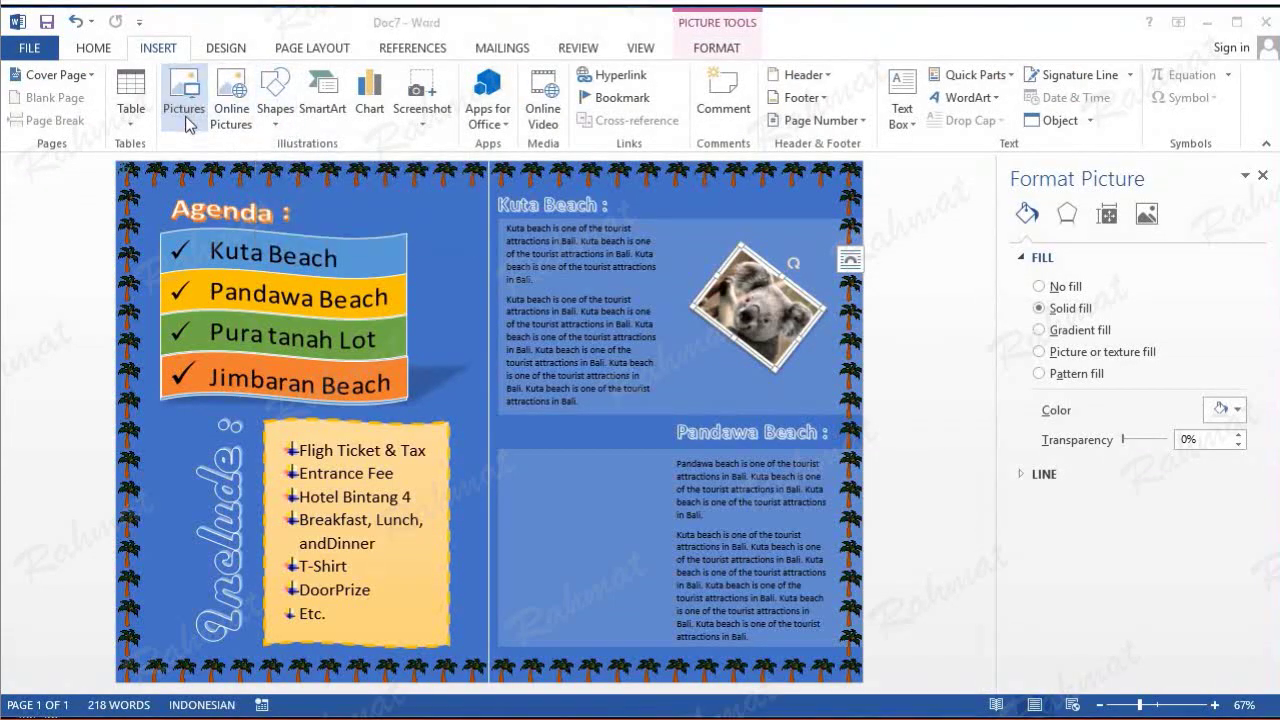
left_click(636, 250)
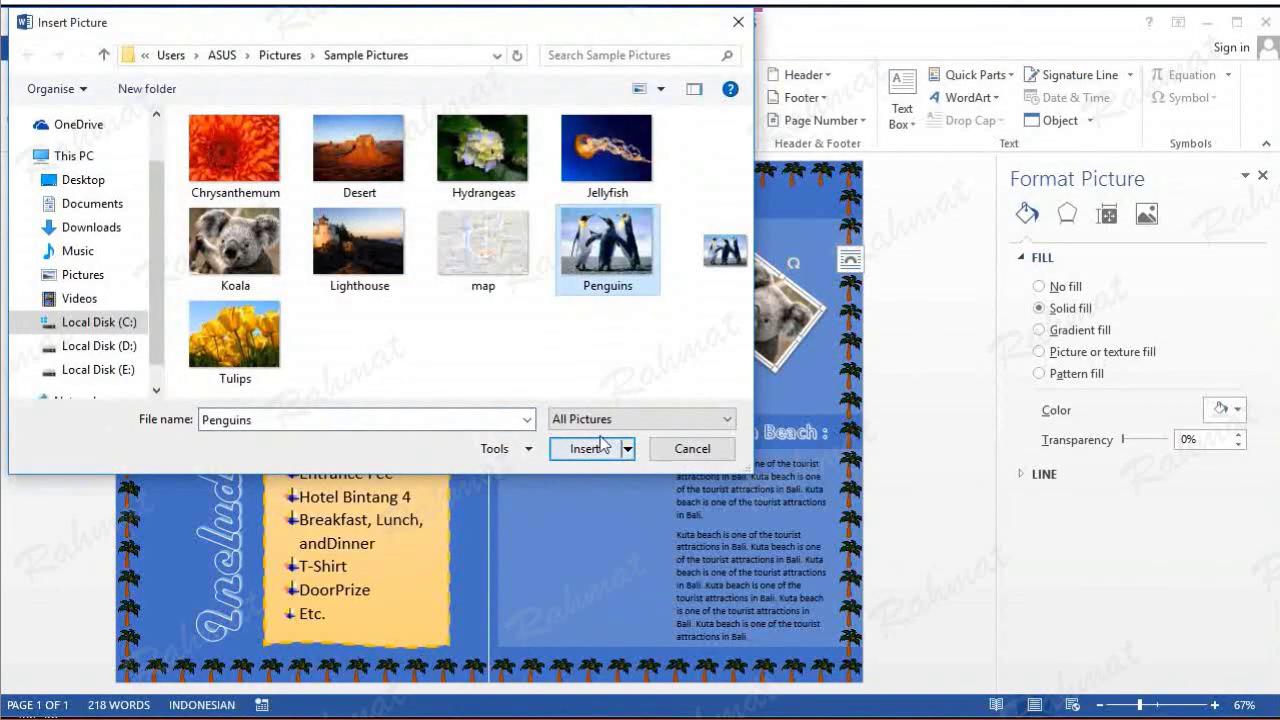
left_click(600, 440)
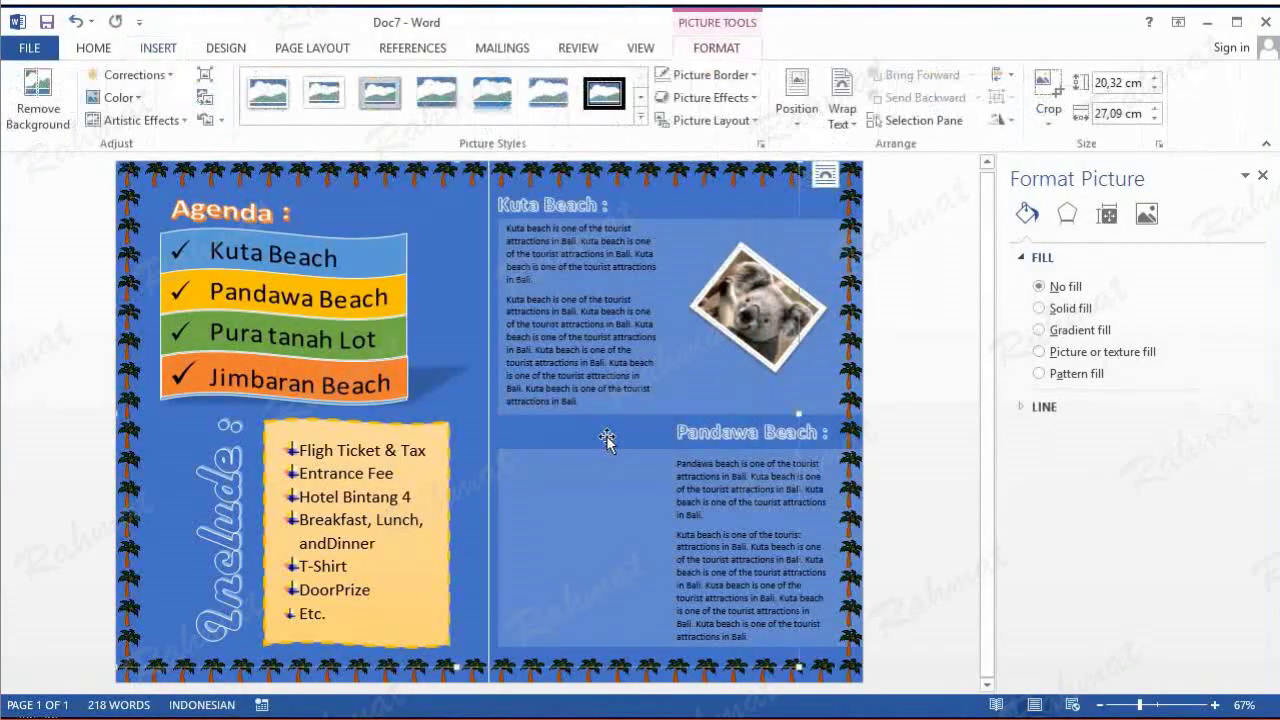
left_click(842, 108)
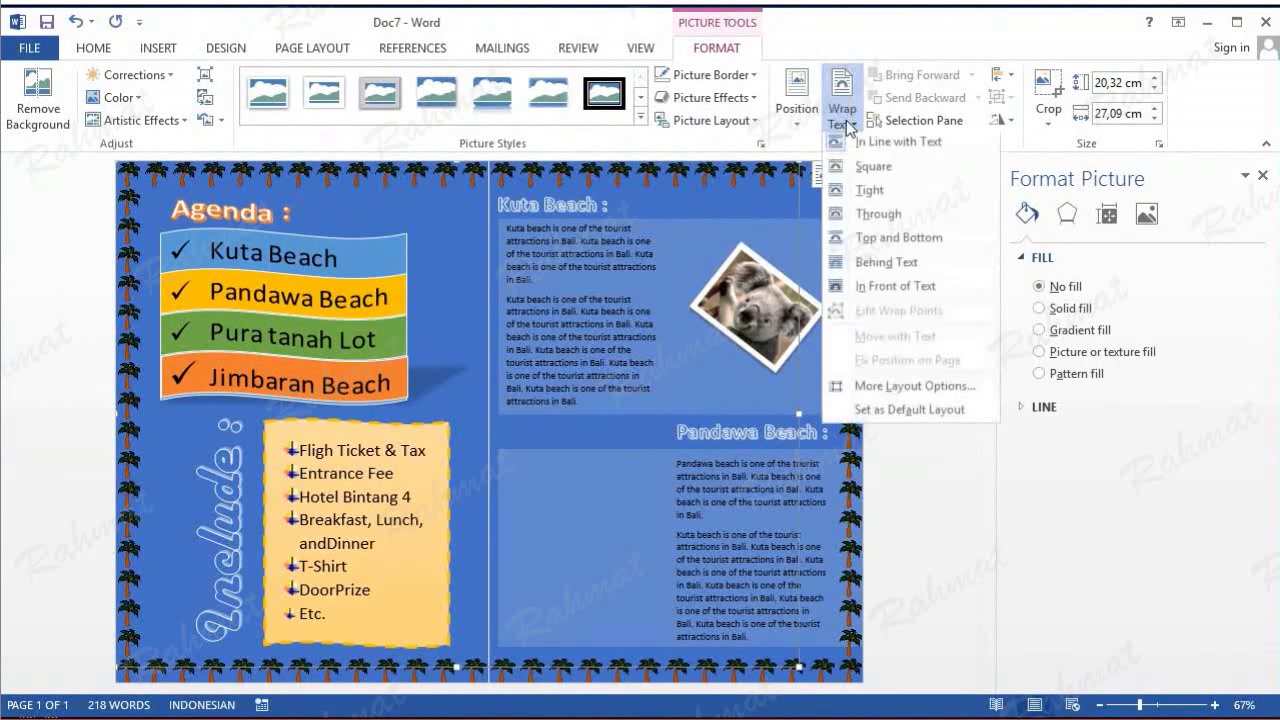
left_click(888, 289)
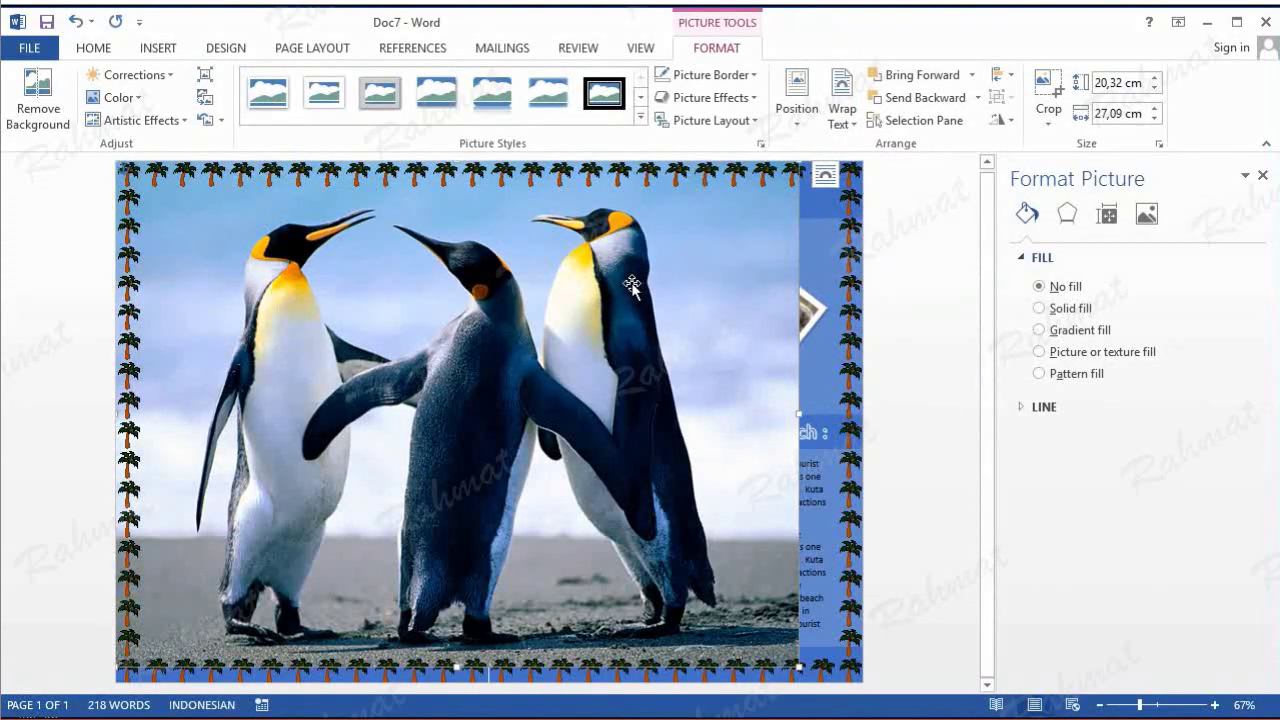
left_click_drag(620, 285, 630, 301)
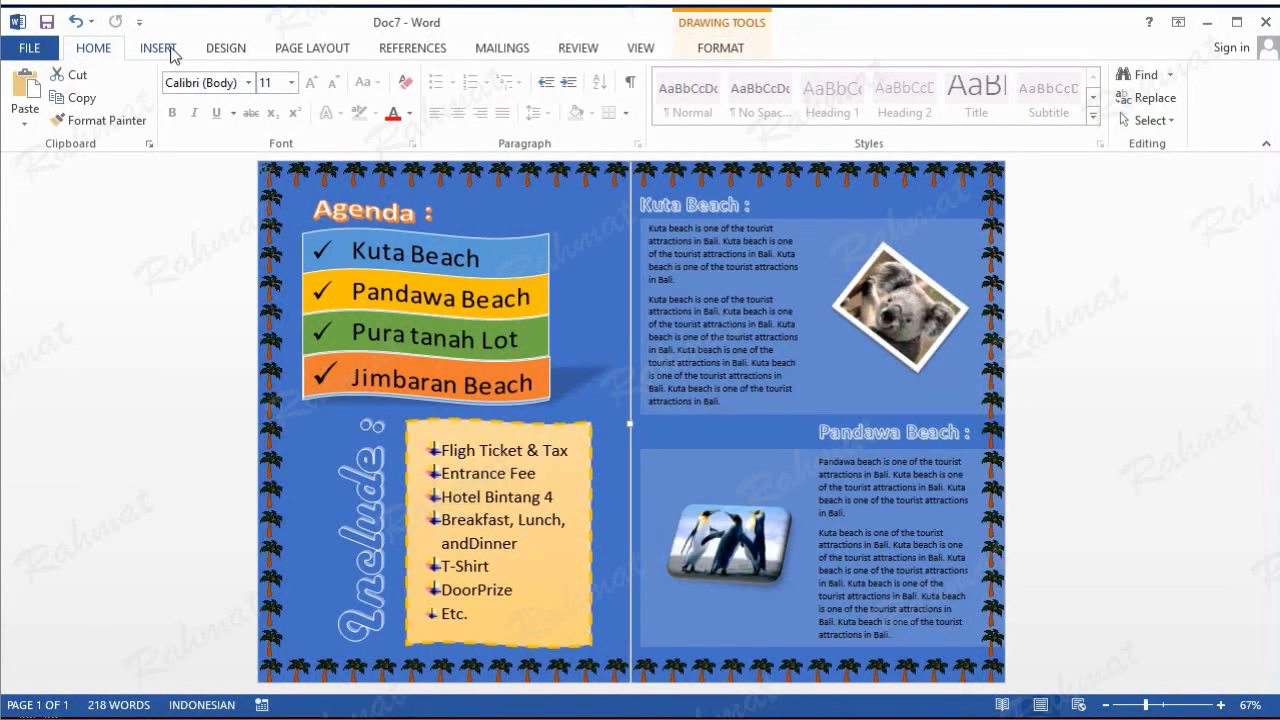
Step: Draw a text box across the page centre and type 'save pdf than print' at 36-point size
left_click(170, 50)
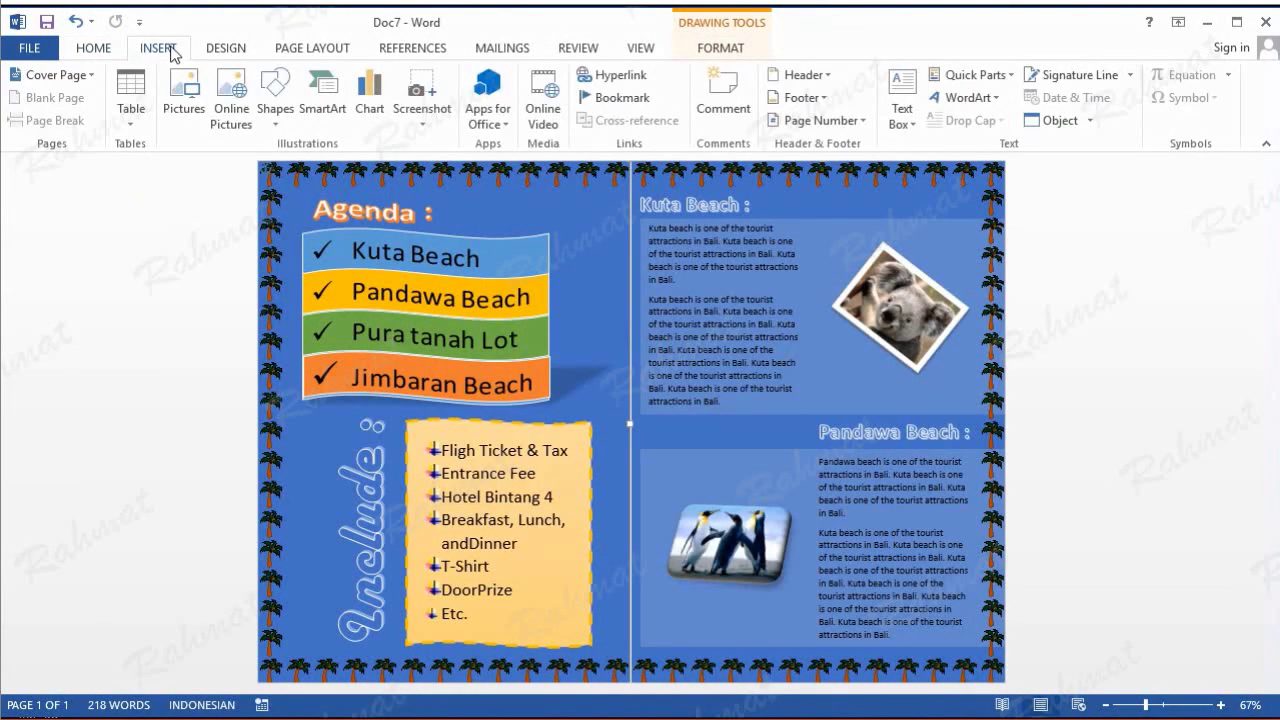
left_click(907, 124)
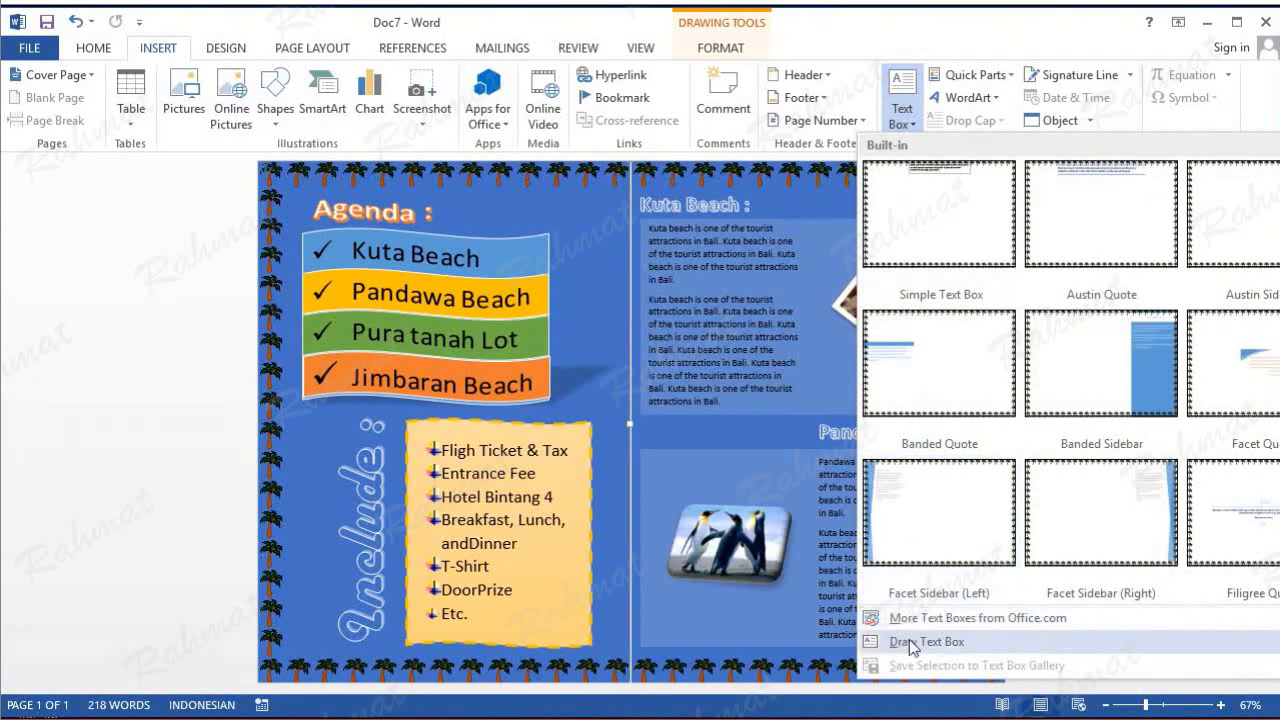
left_click(915, 643)
left_click_drag(428, 333, 848, 510)
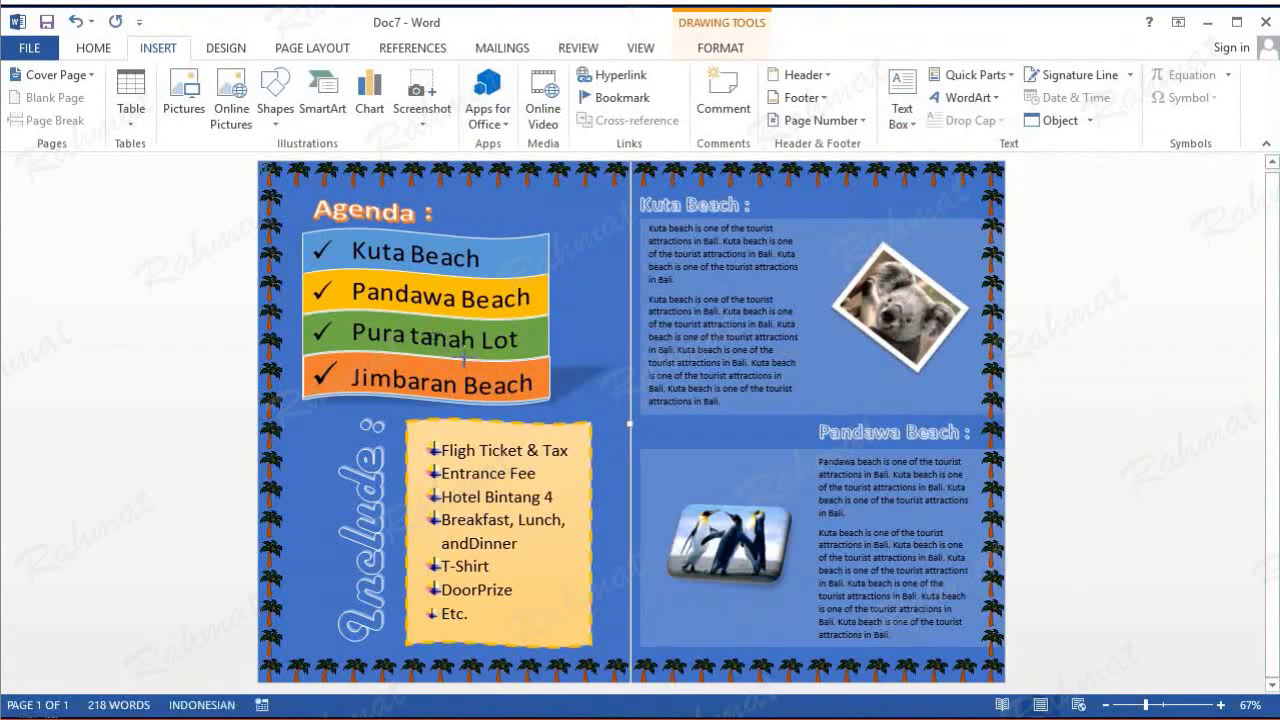
left_click(114, 58)
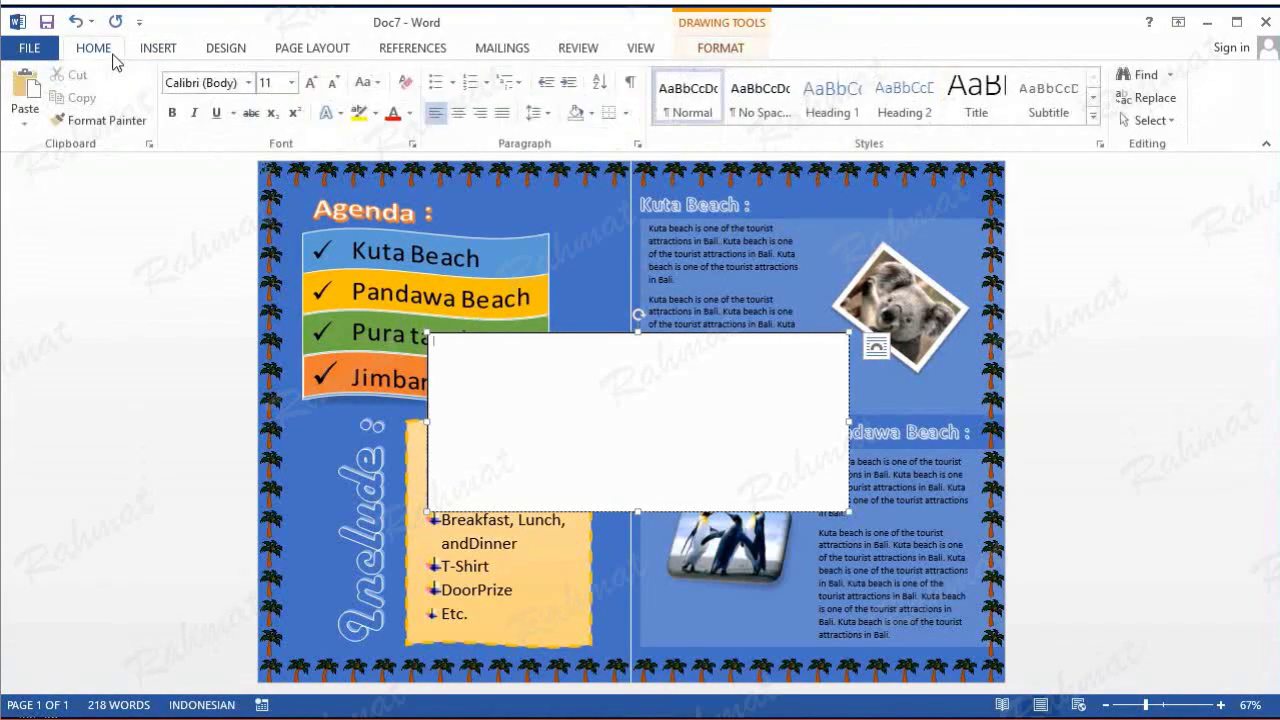
left_click(291, 83)
left_click(269, 352)
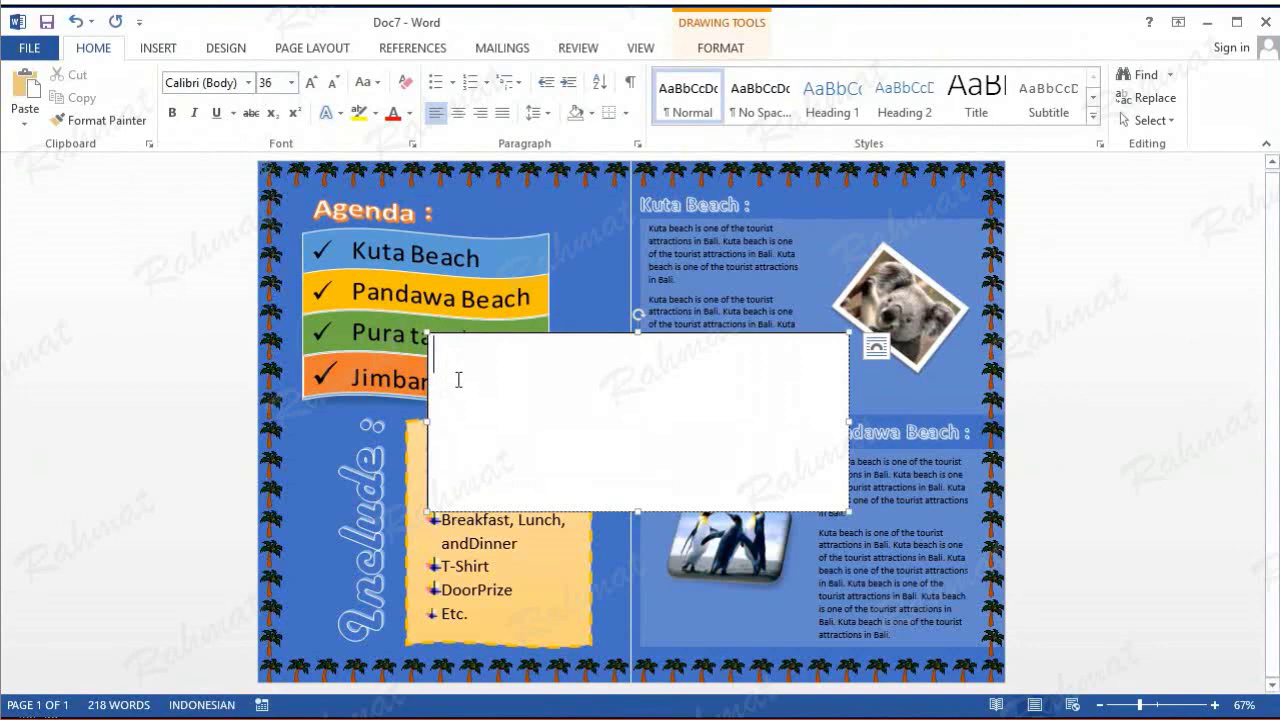
type("save pdf than")
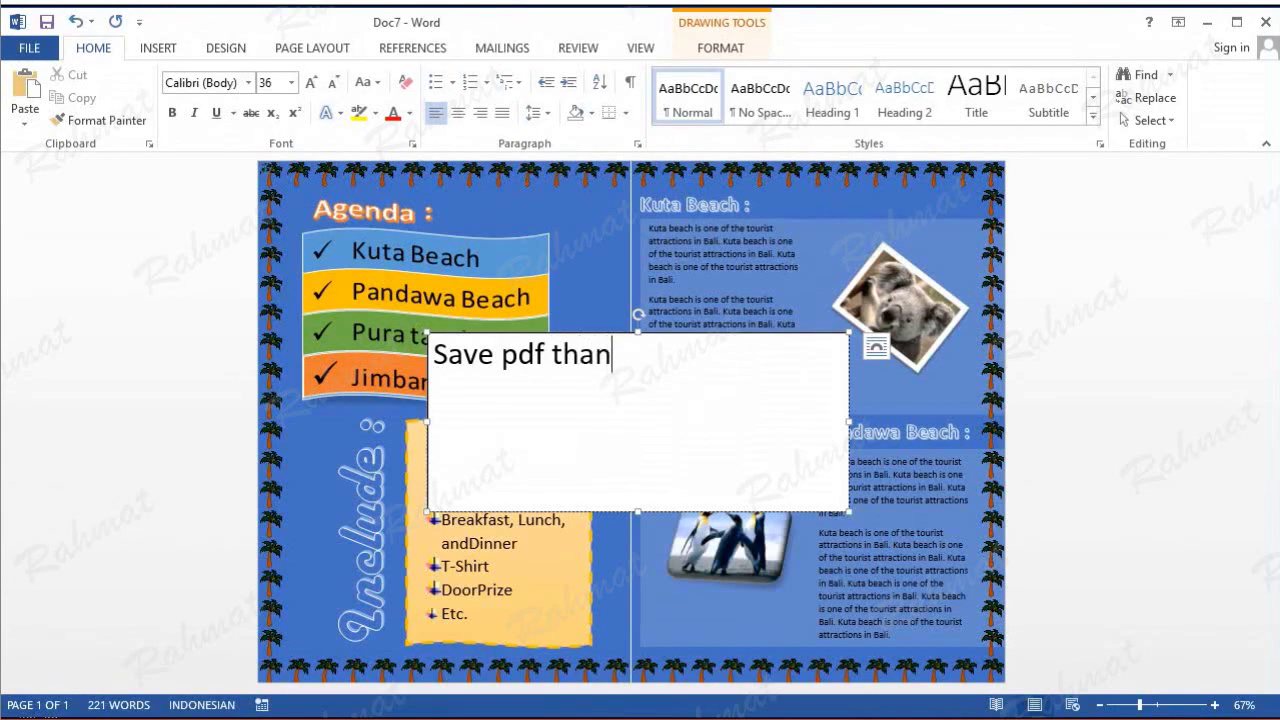
type(" print")
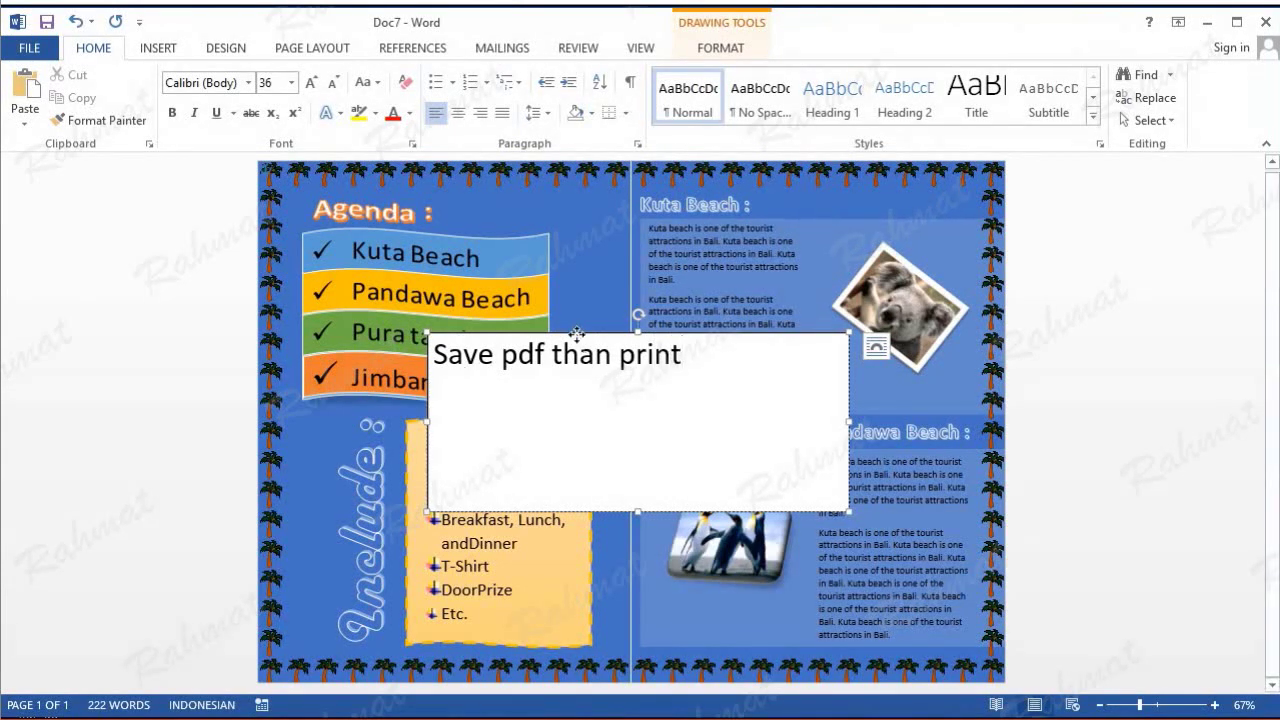
left_click(577, 333)
Step: Cut the note box, then save the brochure as PDF 'Doc7' in the data folder
left_click(73, 80)
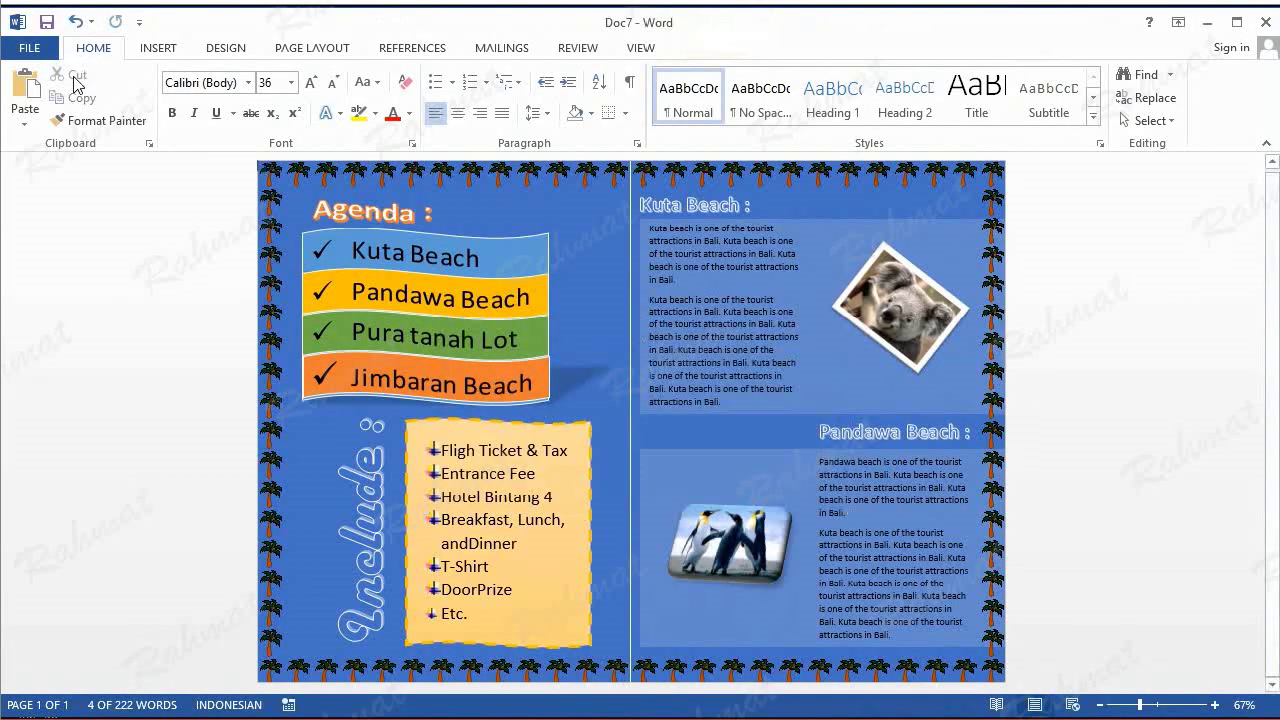
left_click(29, 48)
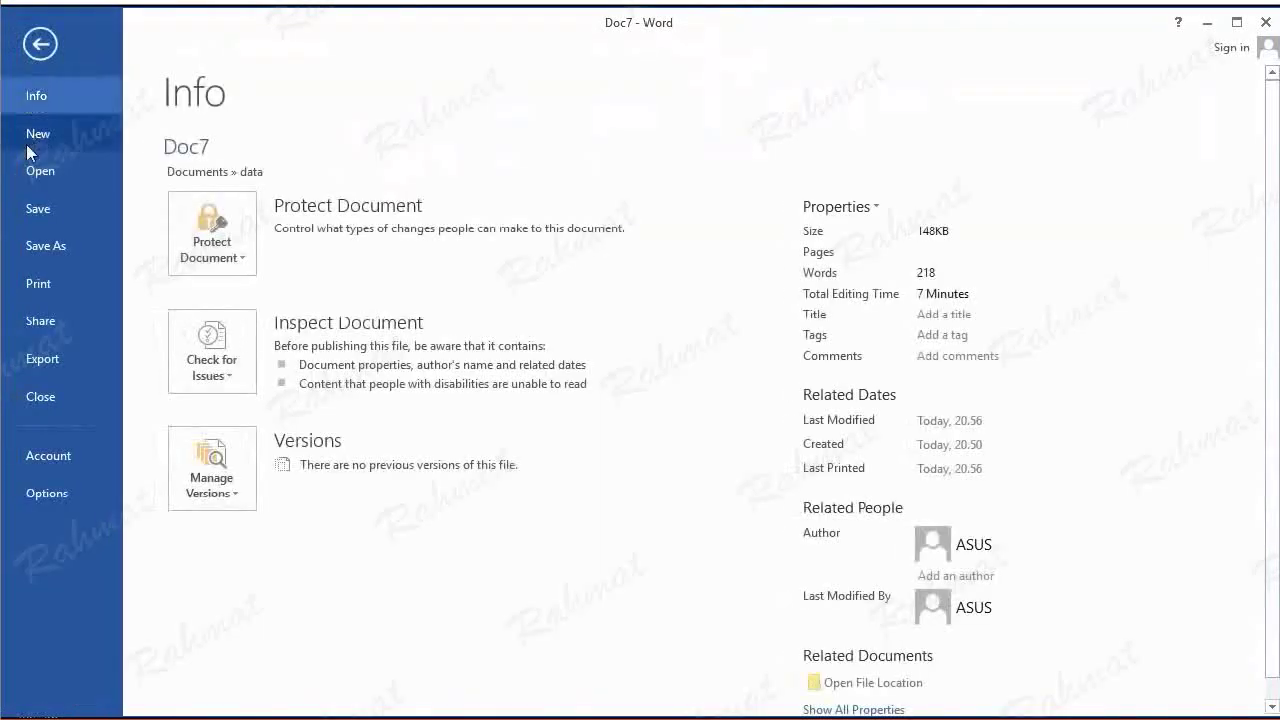
left_click(44, 246)
left_click(563, 233)
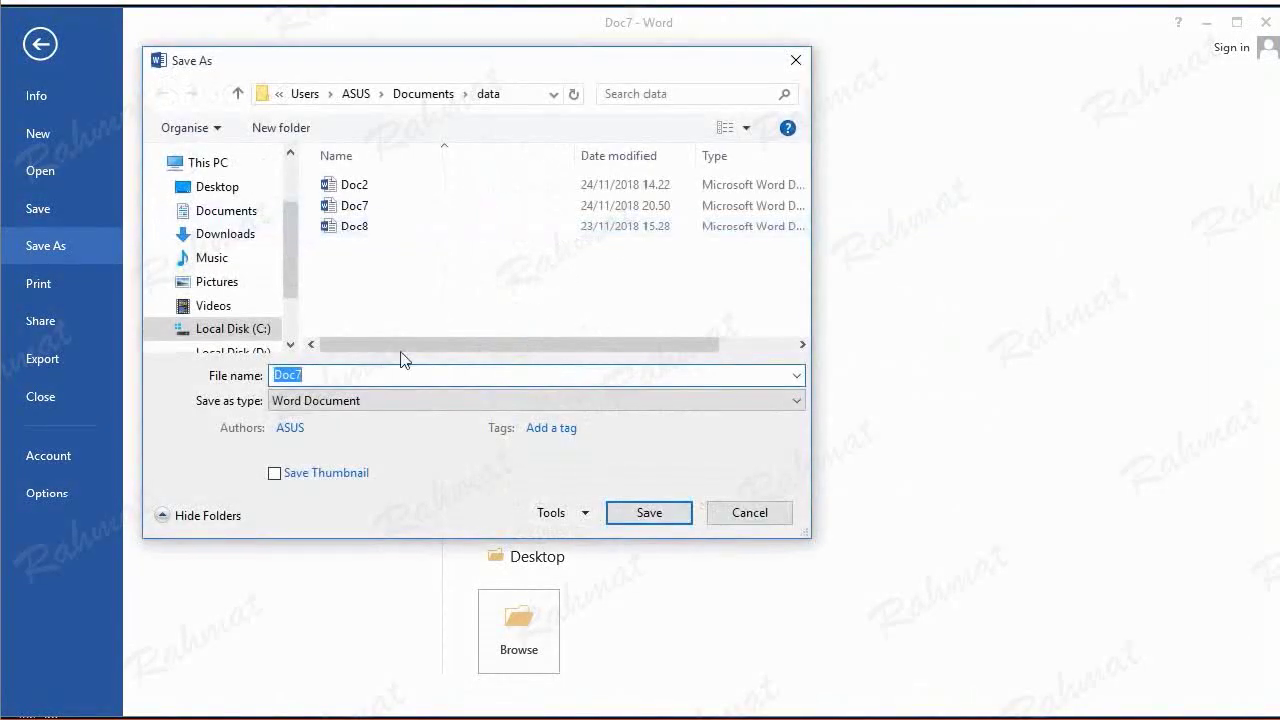
left_click(391, 400)
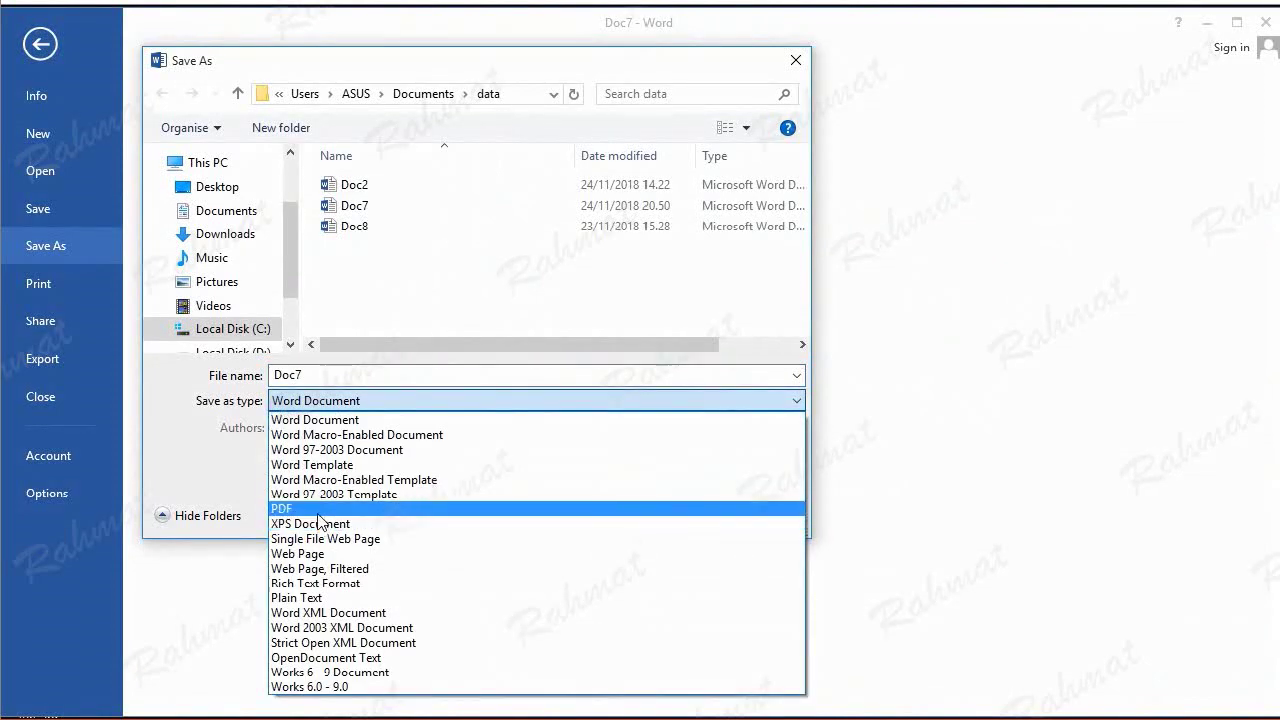
left_click(319, 512)
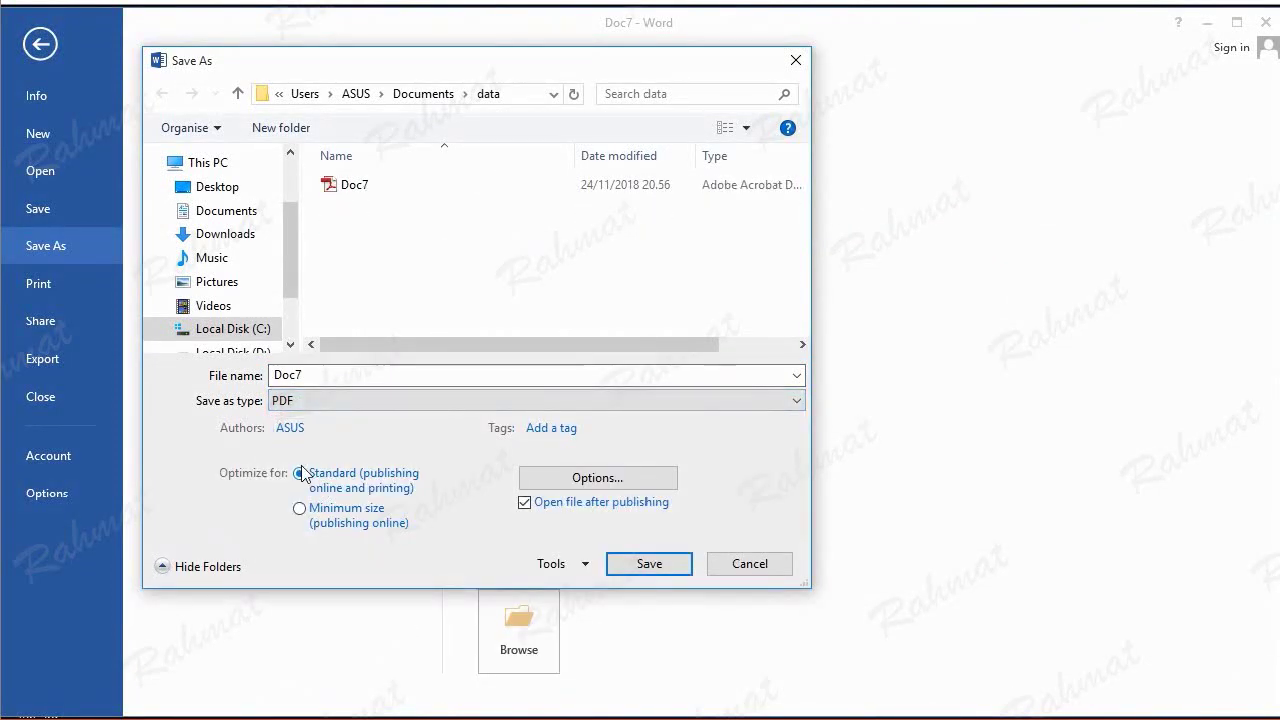
double_click(320, 376)
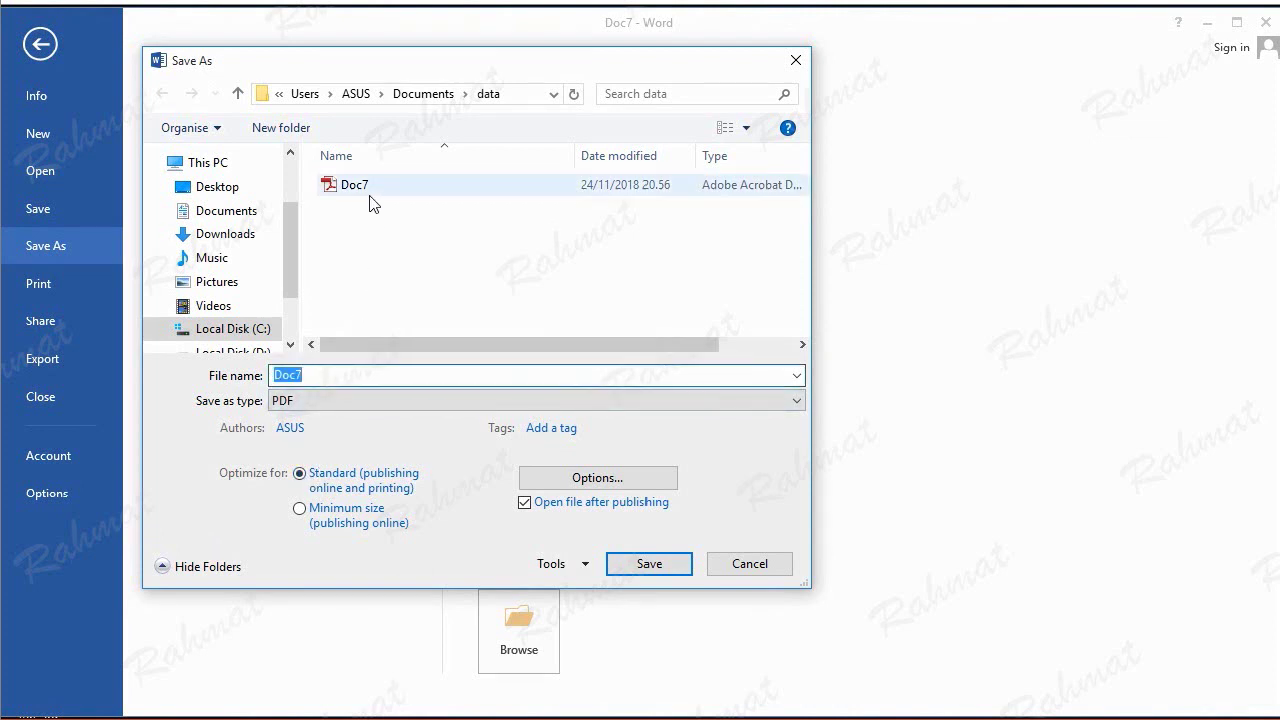
left_click(625, 564)
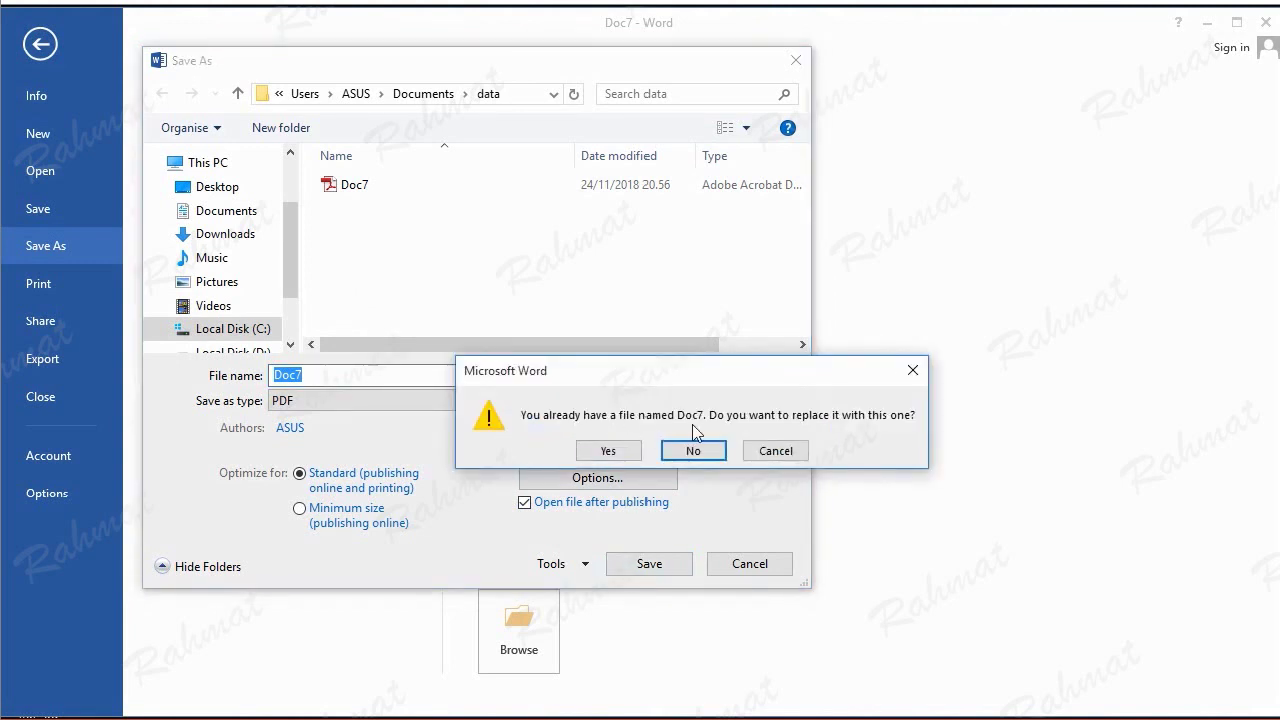
Step: Confirm replacing Doc7.pdf, check the brochure in Adobe Reader, then close Reader
left_click(608, 450)
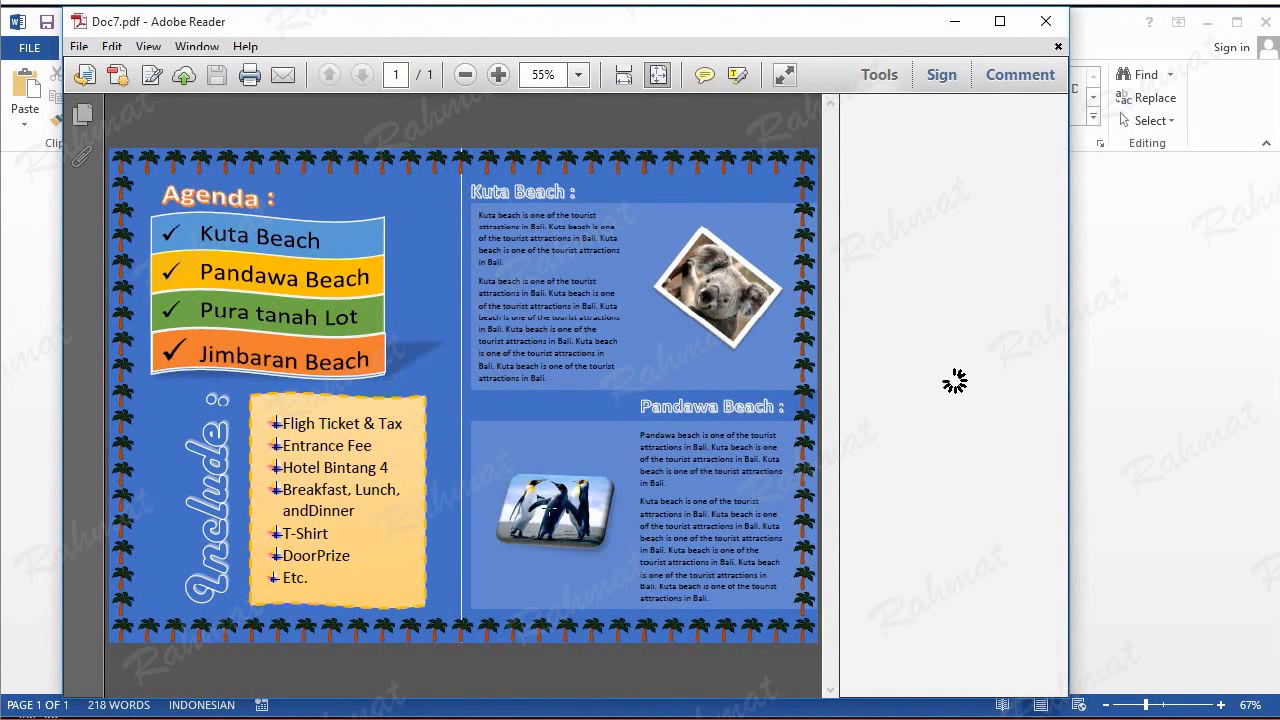
left_click(1046, 21)
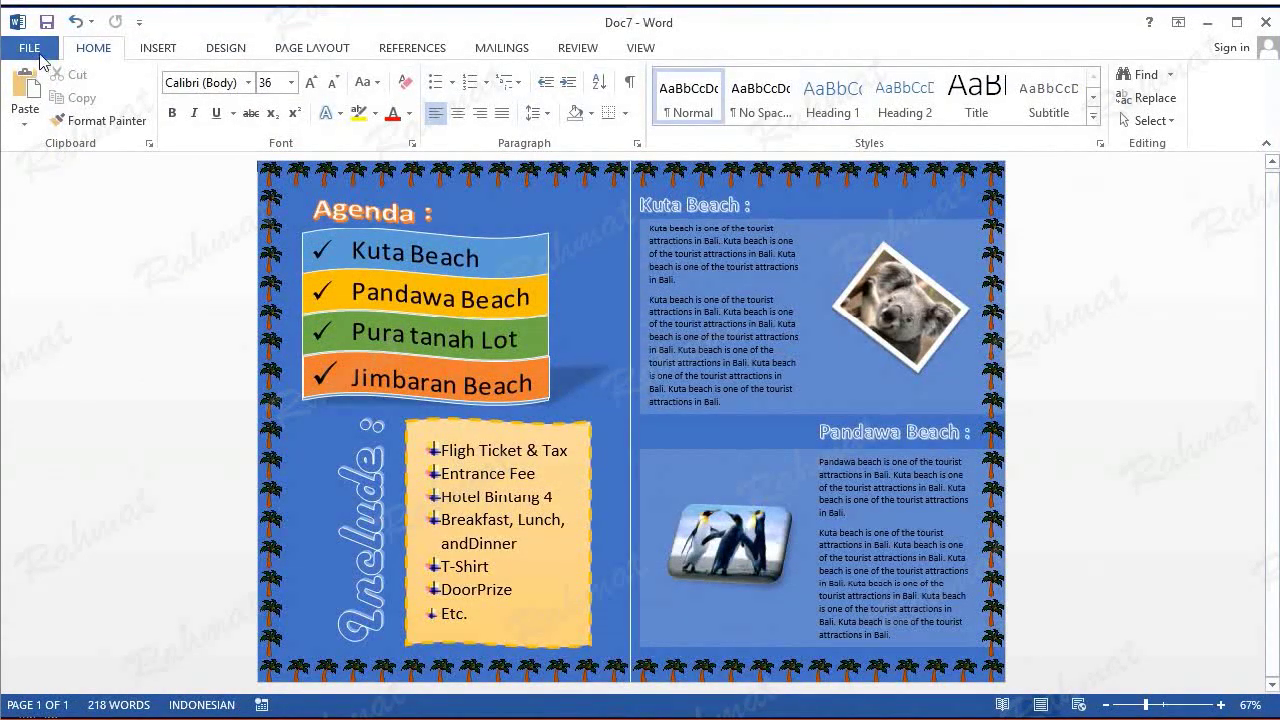
Step: Create a new blank document and maximize its window
left_click(38, 50)
left_click(38, 134)
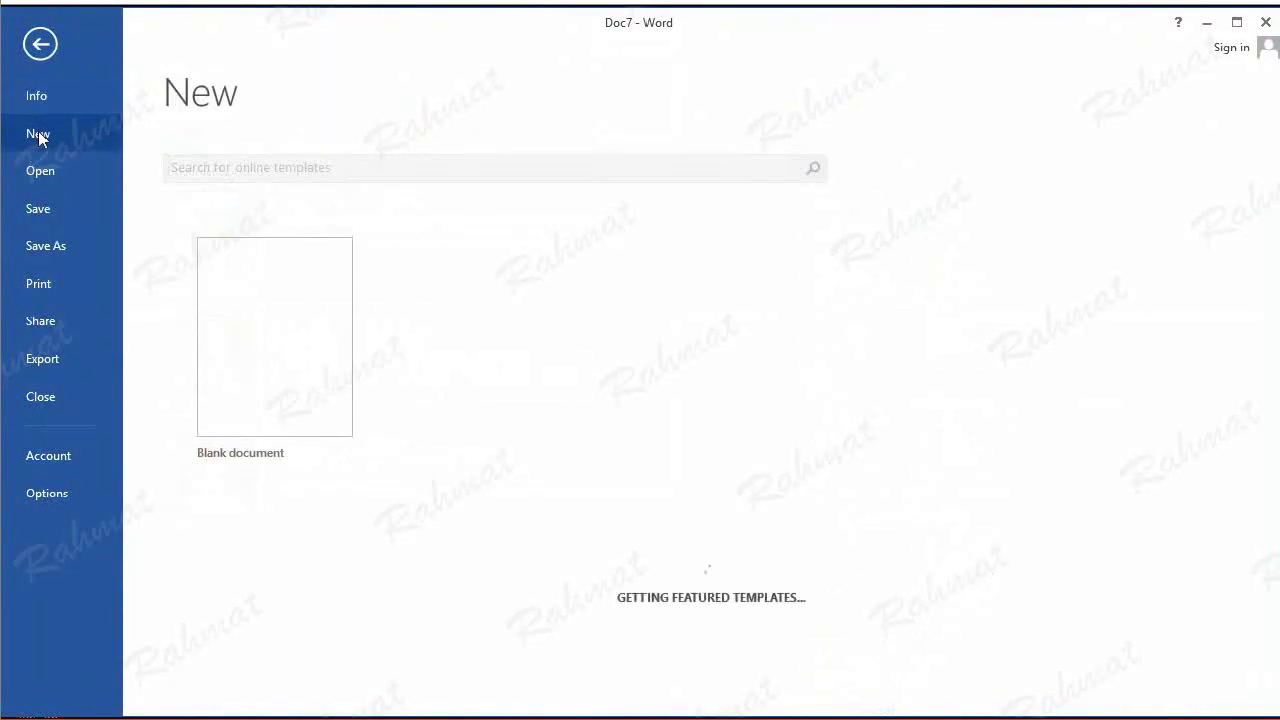
left_click(241, 315)
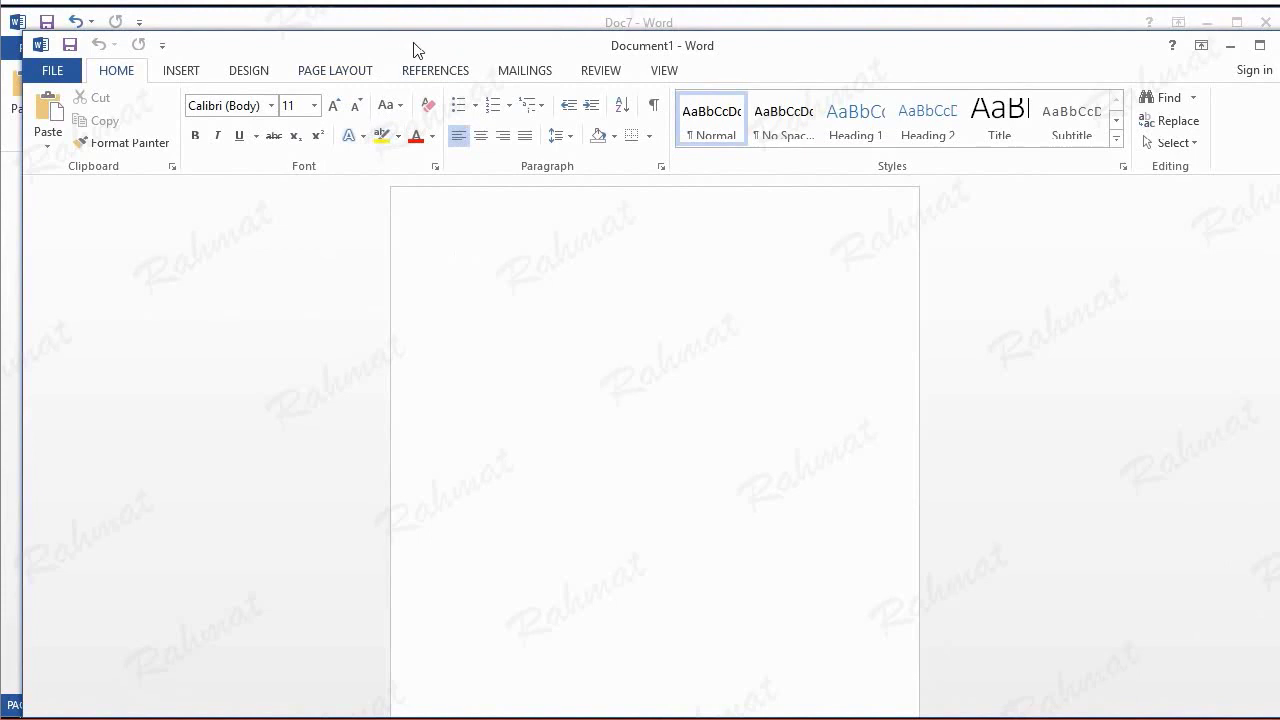
double_click(405, 45)
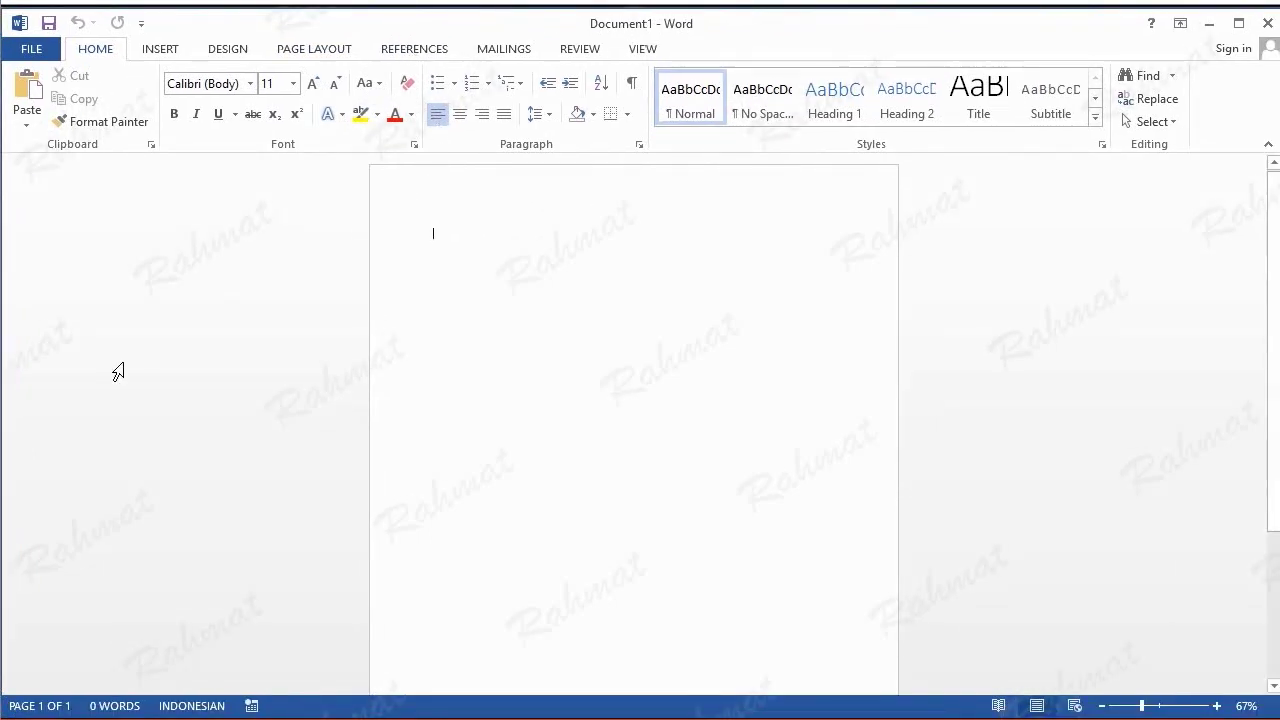
Step: Confirm A4 paper in portrait orientation and apply the 0 cm custom margins
left_click(302, 52)
left_click(136, 126)
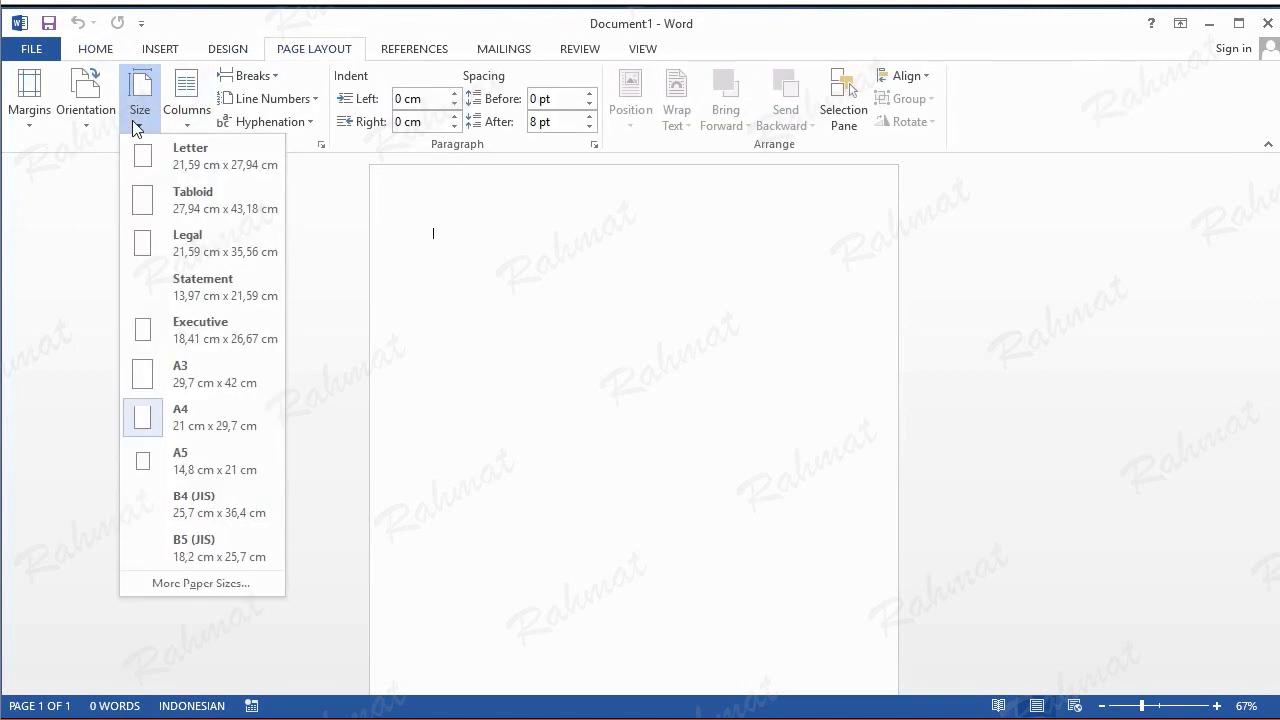
left_click(88, 120)
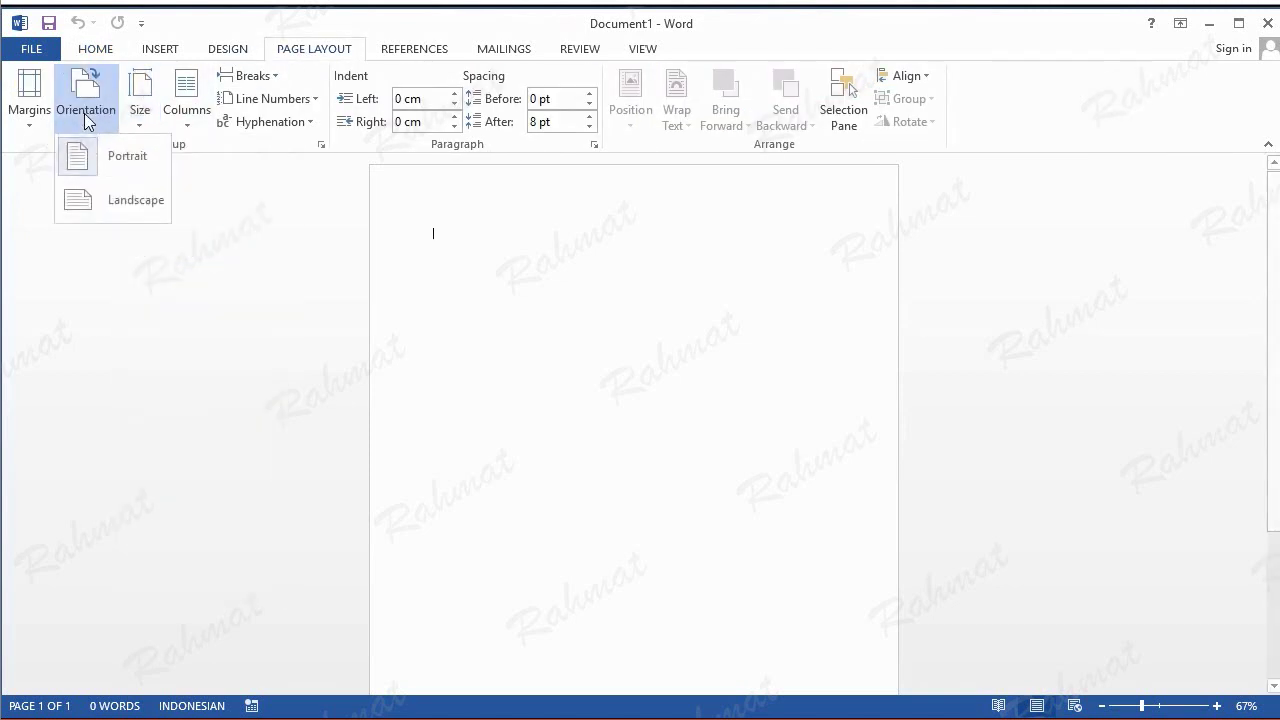
left_click(115, 160)
left_click(22, 128)
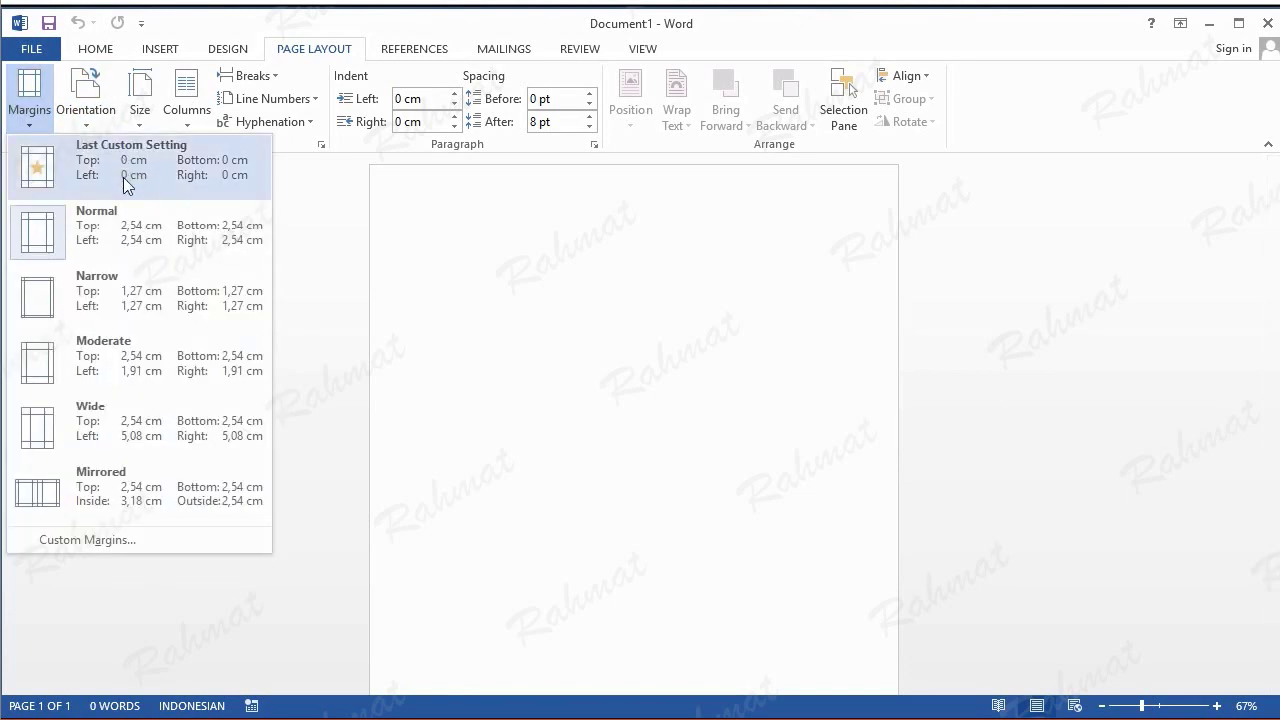
left_click(228, 187)
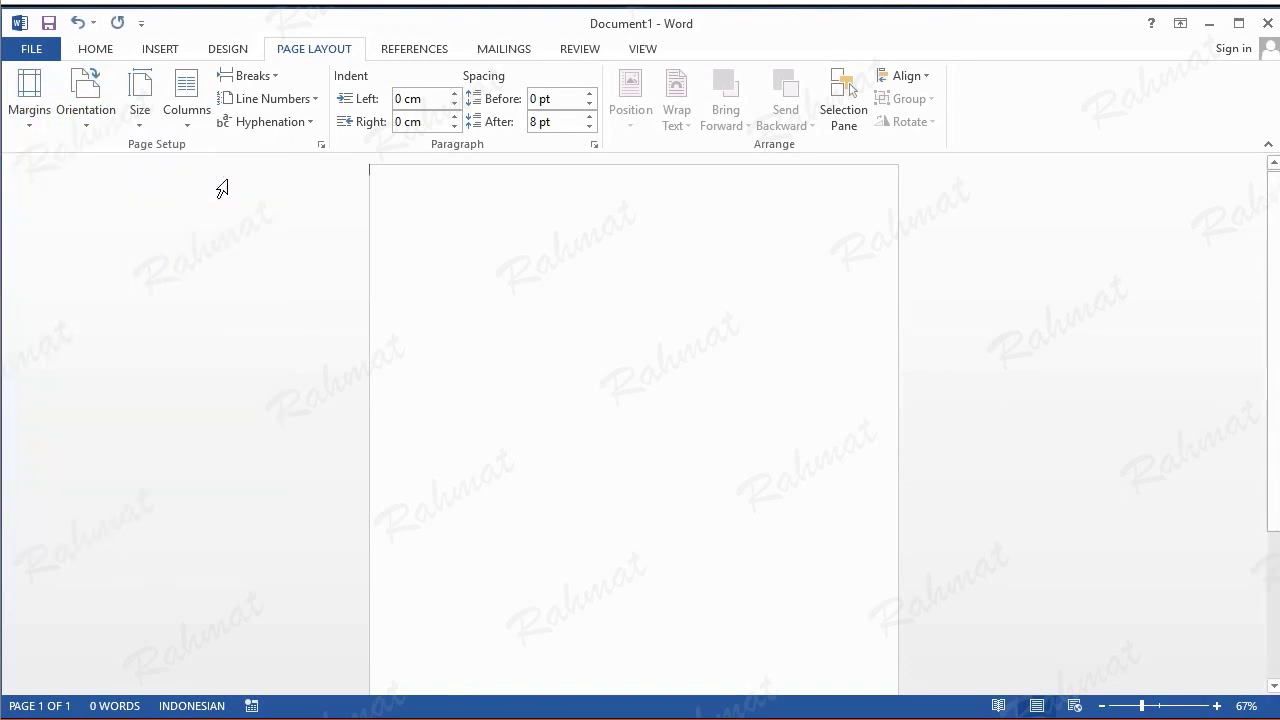
left_click(632, 50)
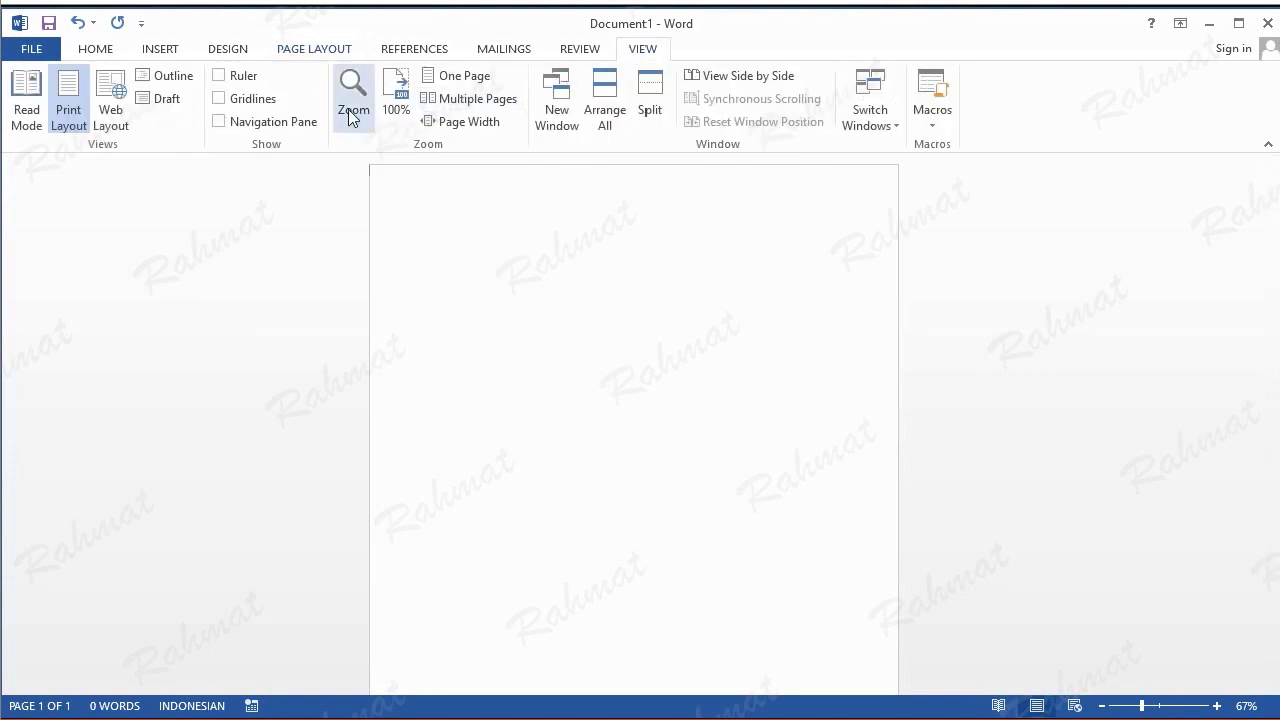
Step: Set the Document1 zoom to 55%
left_click(346, 112)
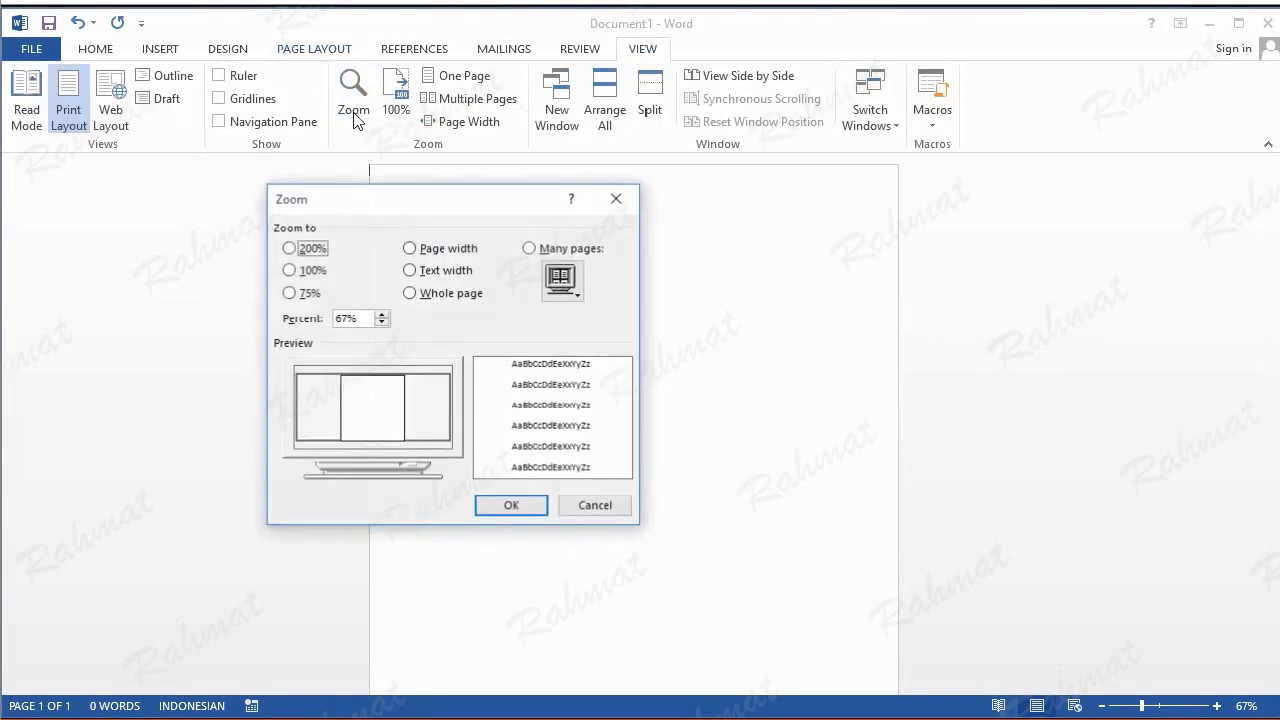
left_click(381, 314)
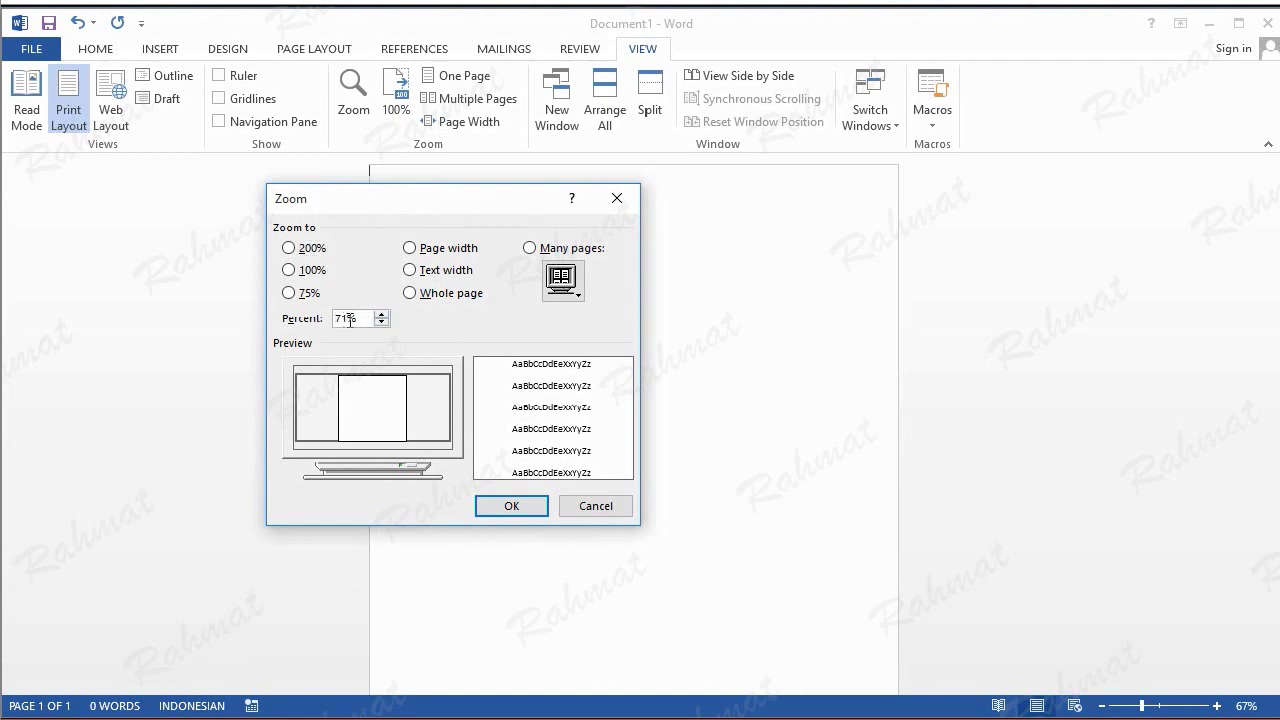
type("55")
left_click(506, 507)
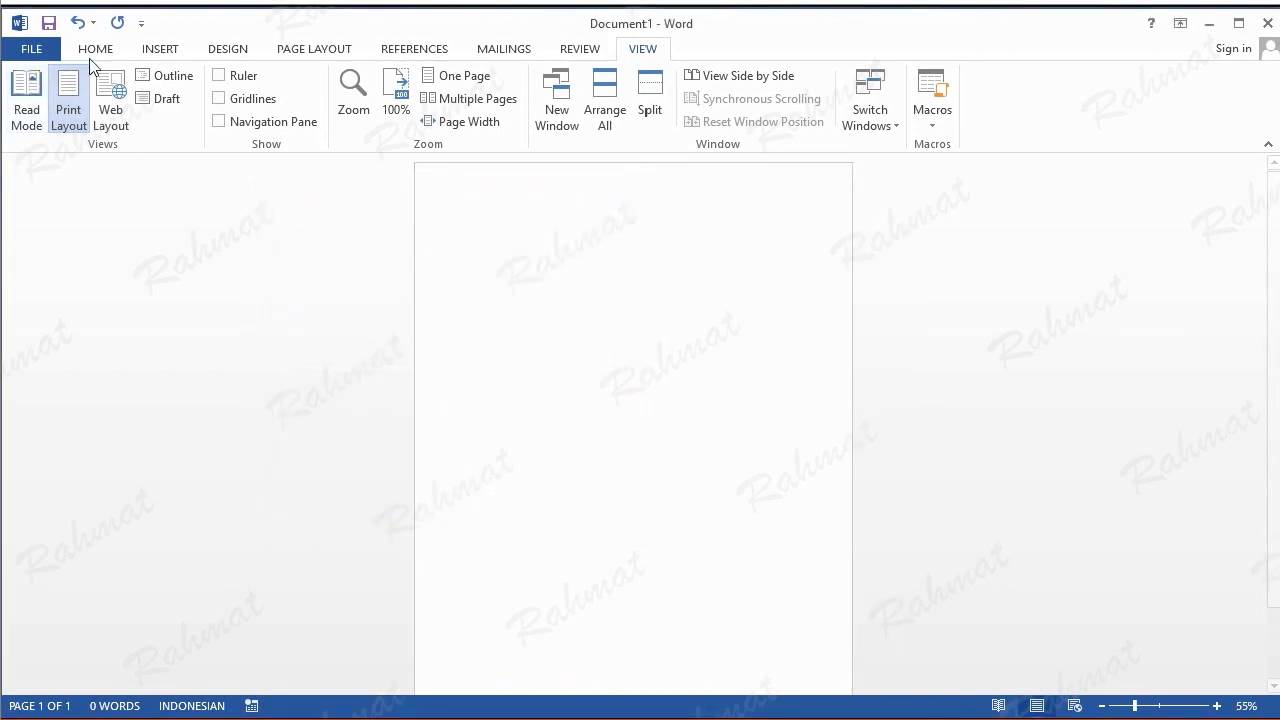
Step: Open Doc7.pdf from the data folder and let Word convert it for editing
left_click(95, 50)
left_click(40, 52)
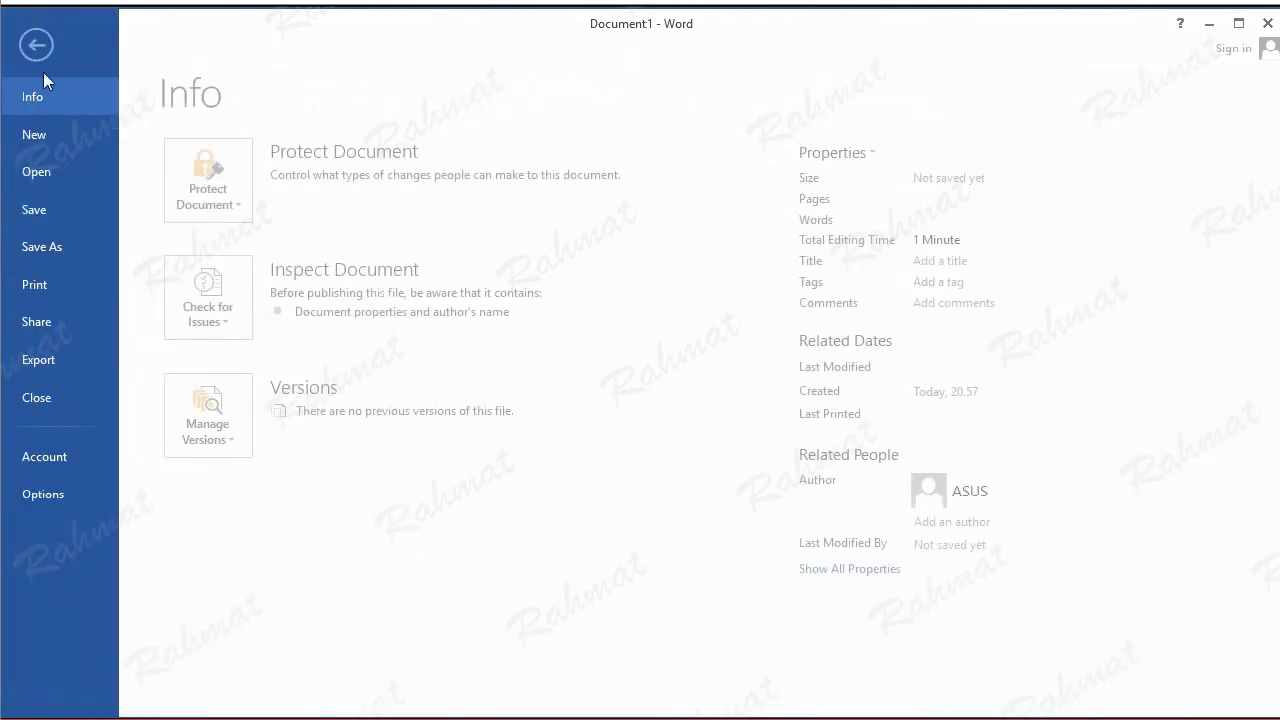
left_click(45, 171)
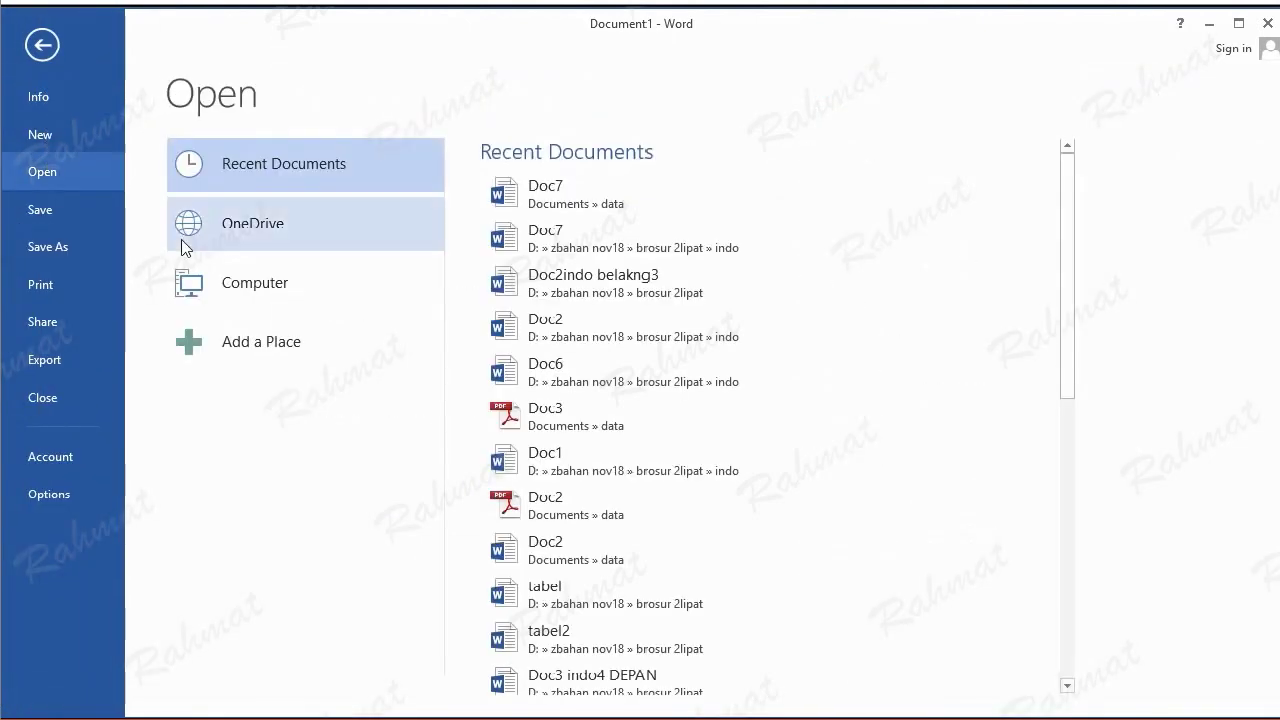
left_click(229, 282)
left_click(512, 228)
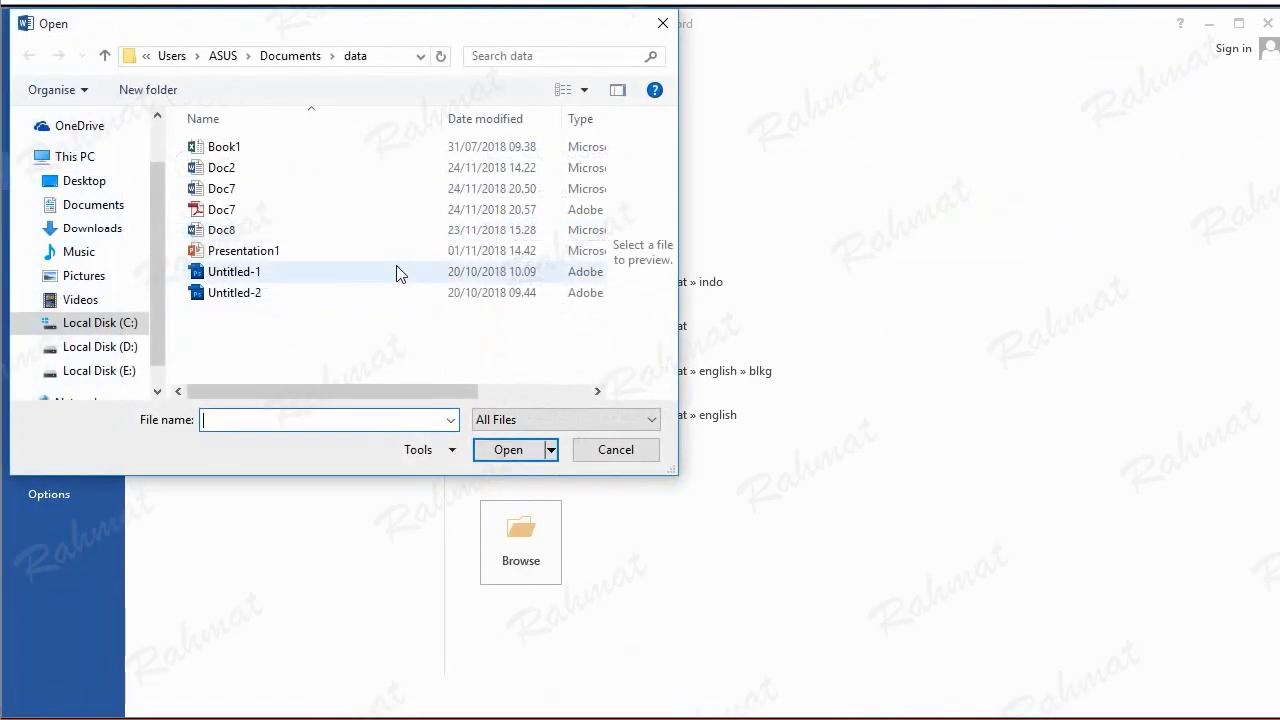
left_click(237, 209)
left_click(505, 449)
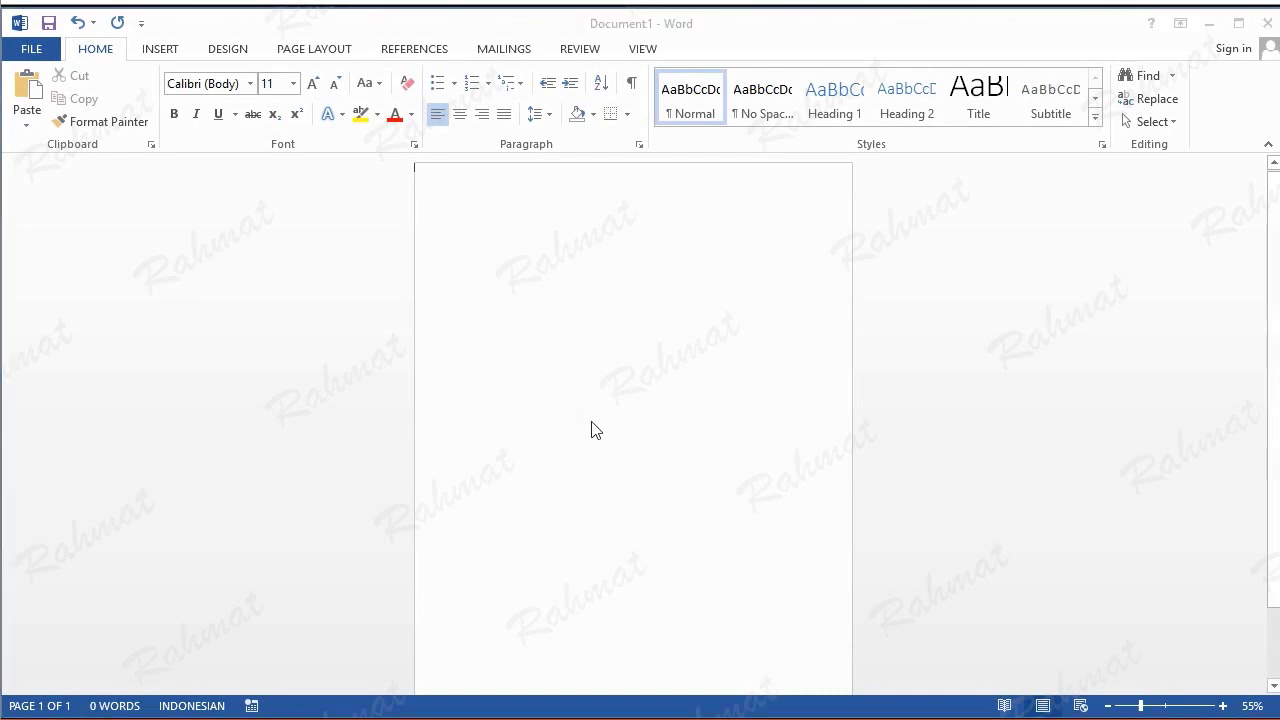
left_click(603, 461)
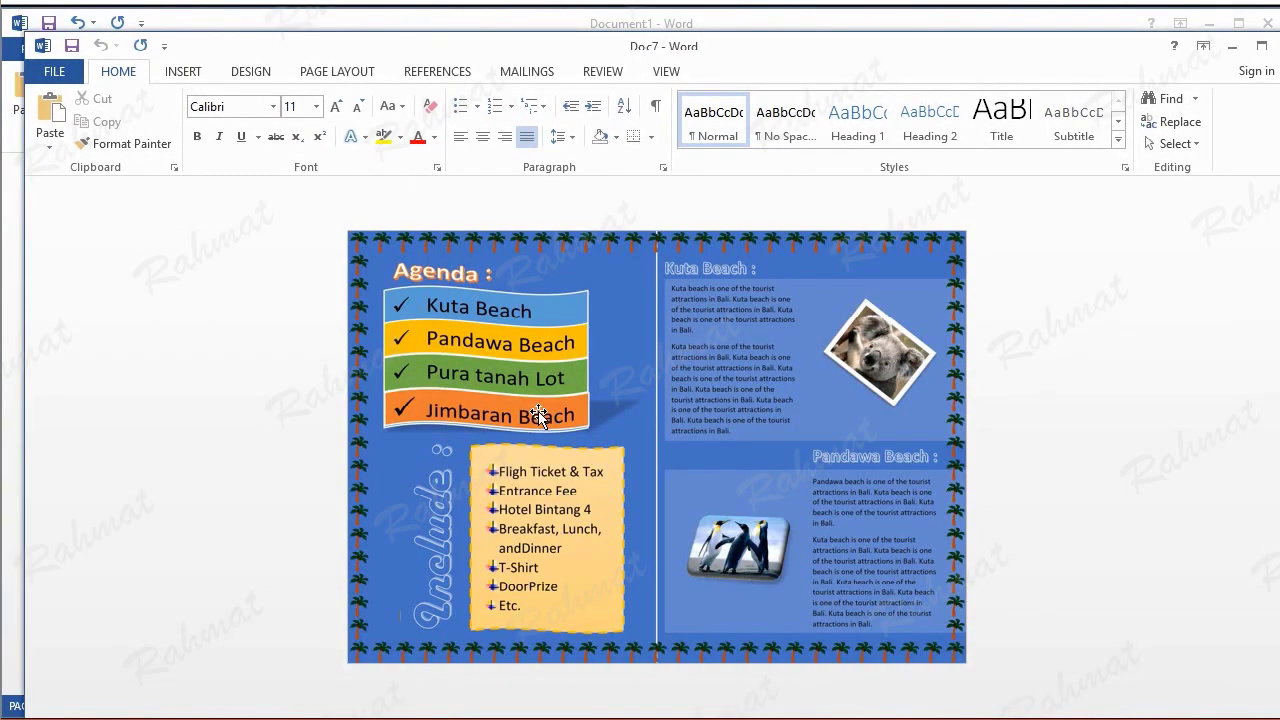
Step: Select the page-sized brochure picture in Doc7, then minimize Doc7 to reveal Document1
left_click_drag(537, 49, 513, 26)
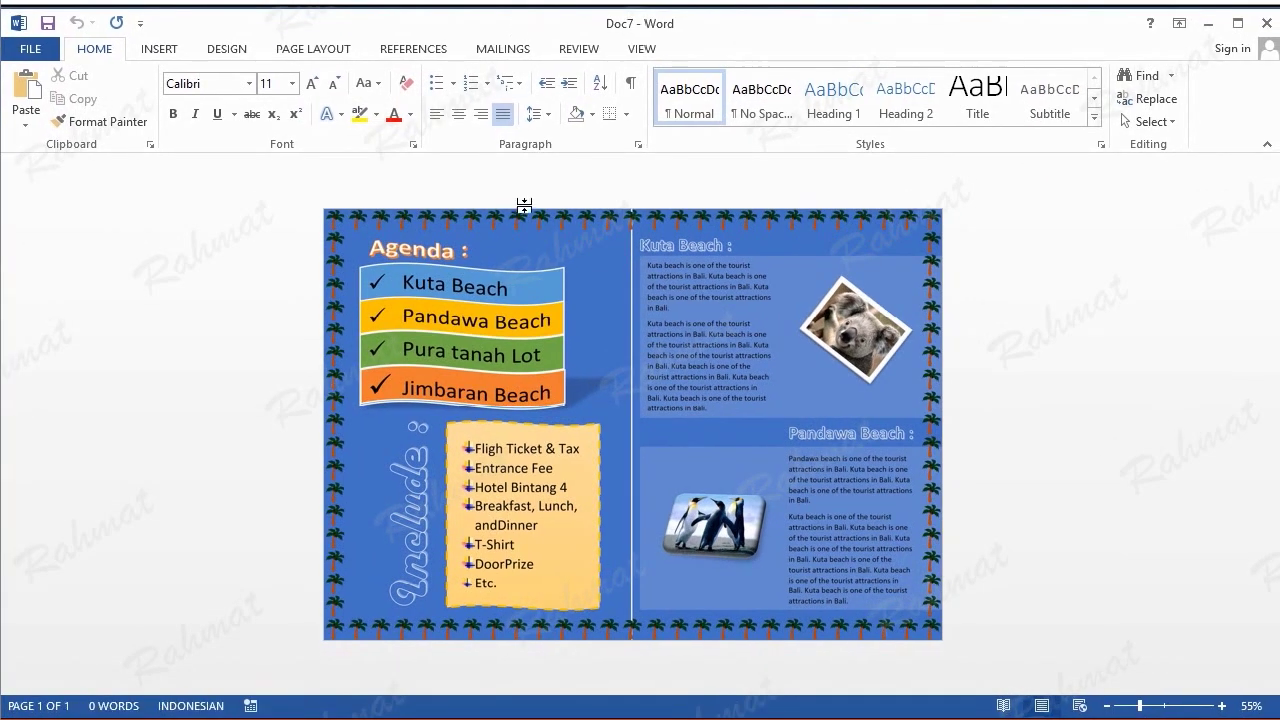
left_click(558, 244)
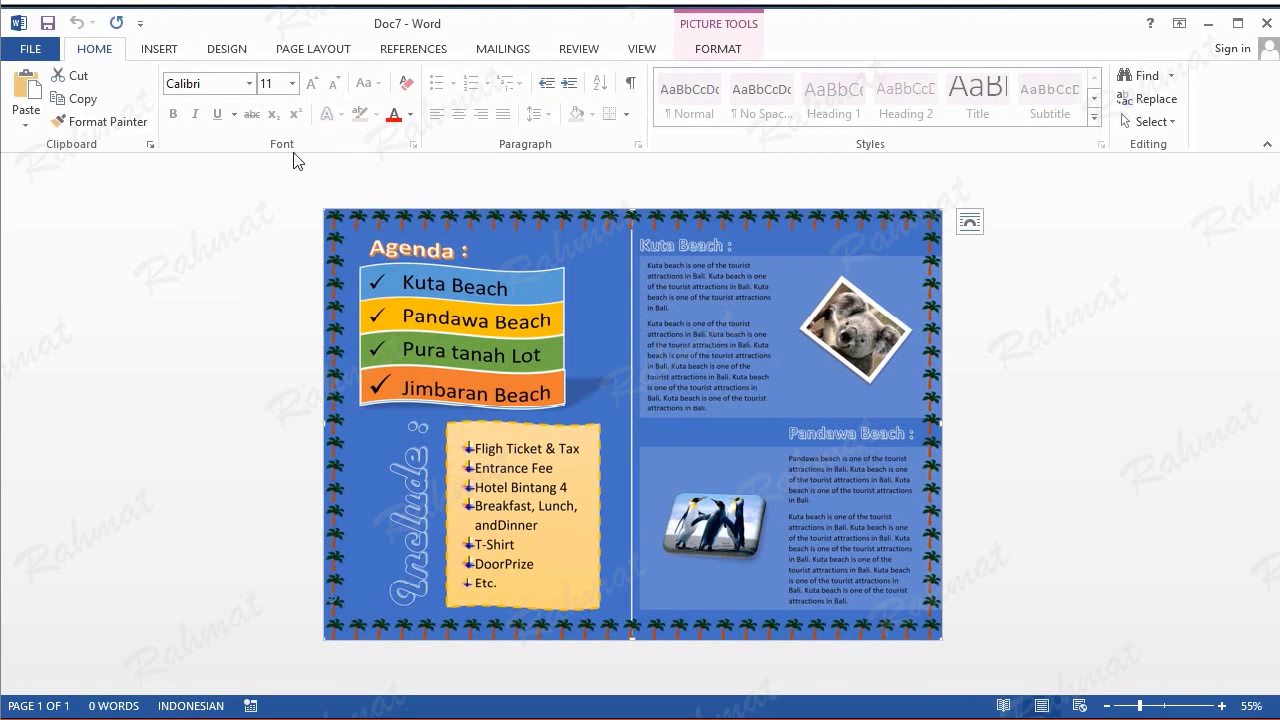
left_click(1207, 24)
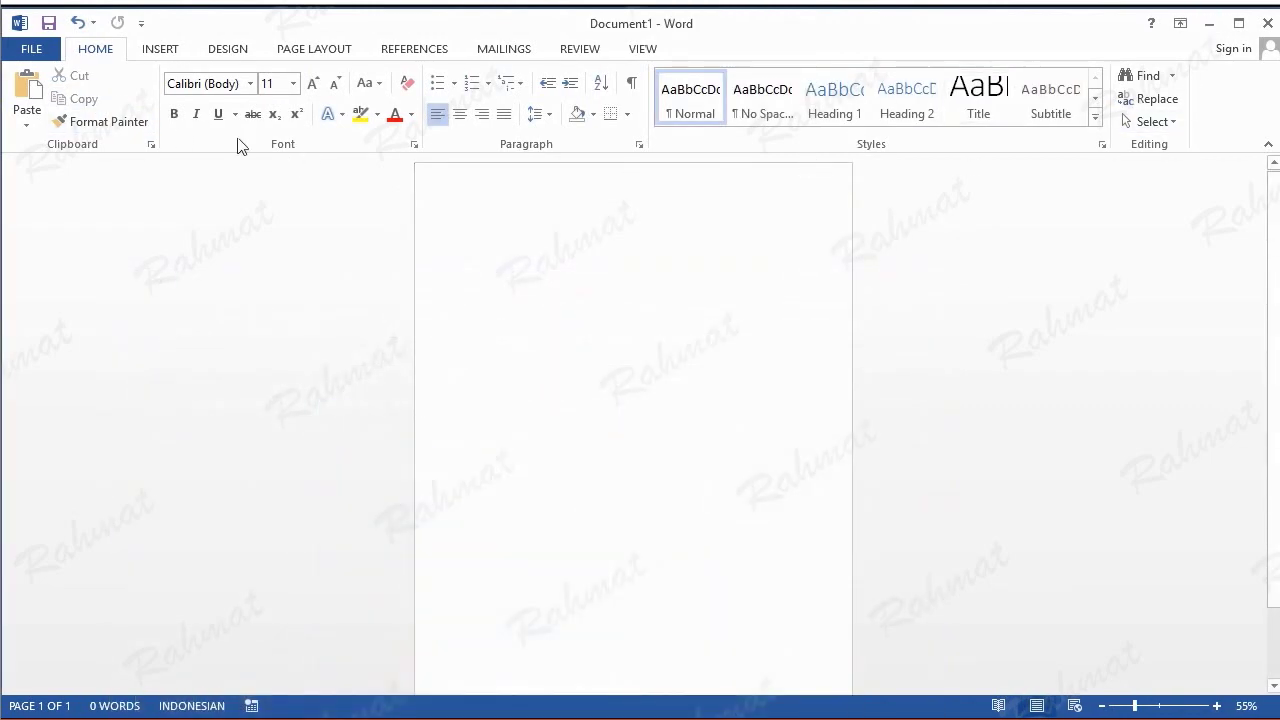
Step: Paste the brochure and resize it proportionally to 20,5 cm wide, about 14,5 cm high
left_click(27, 90)
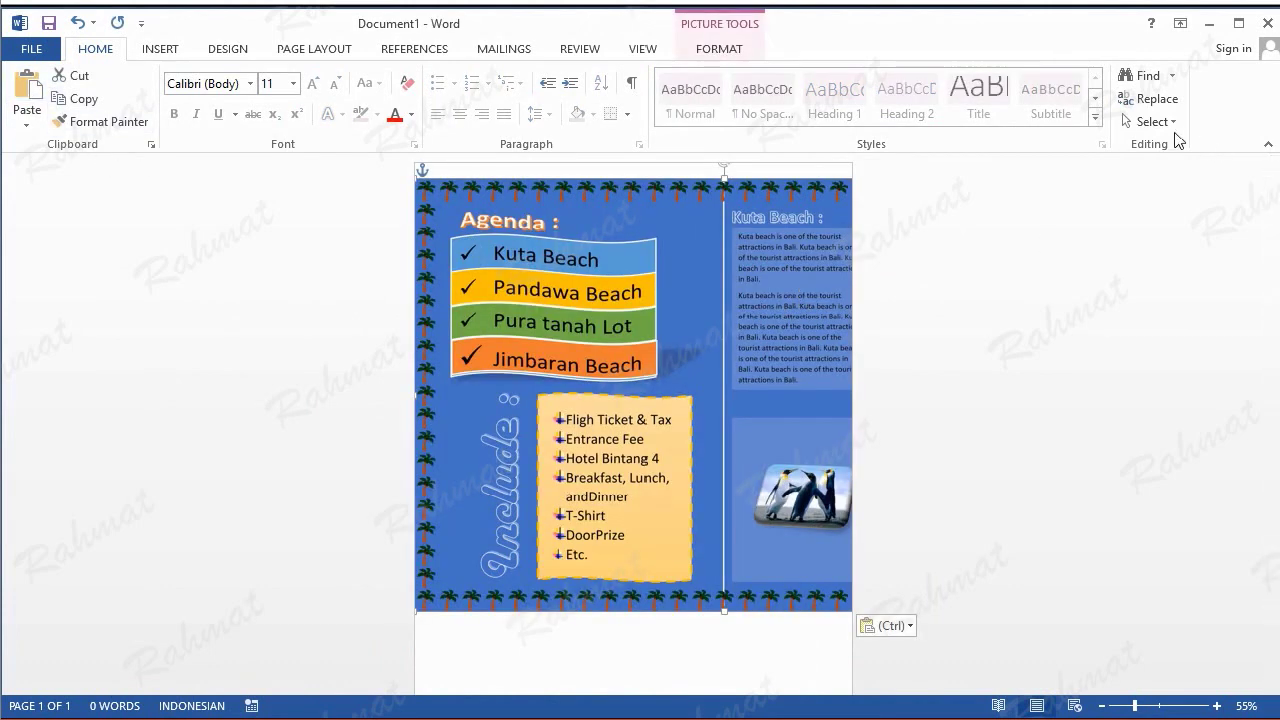
left_click(724, 50)
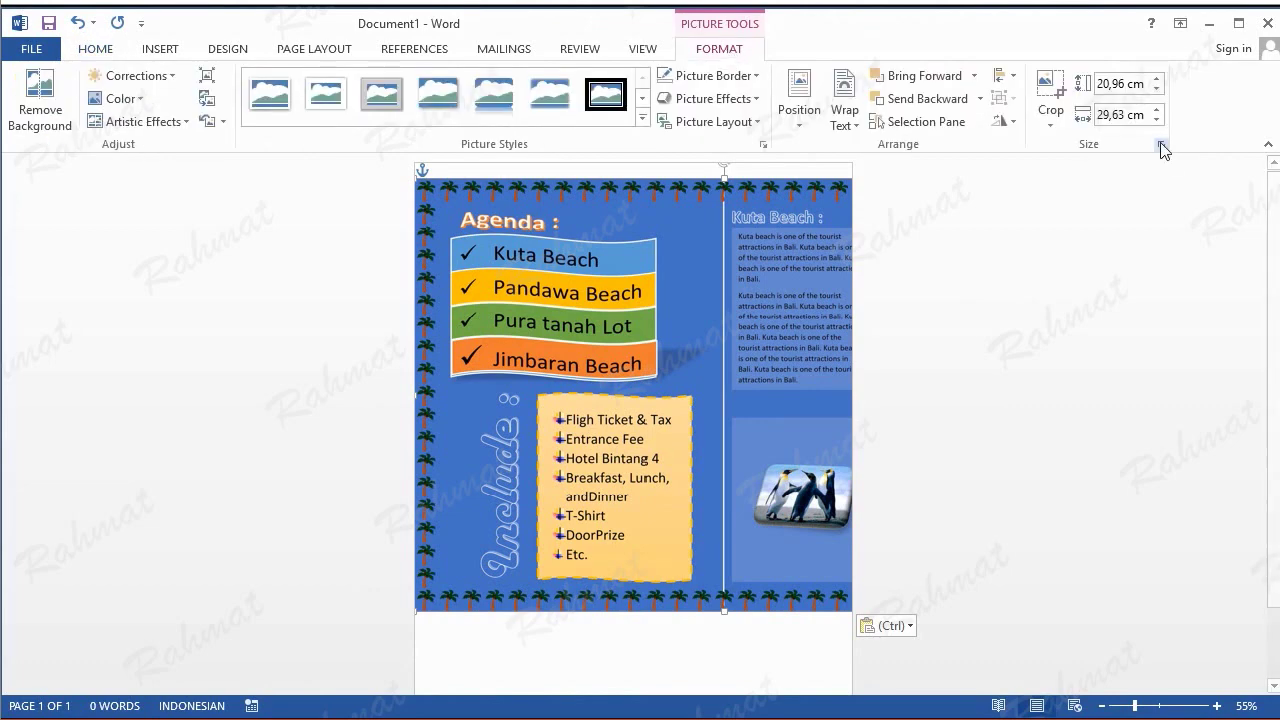
left_click(1161, 145)
left_click(736, 452)
left_click_drag(837, 311, 783, 306)
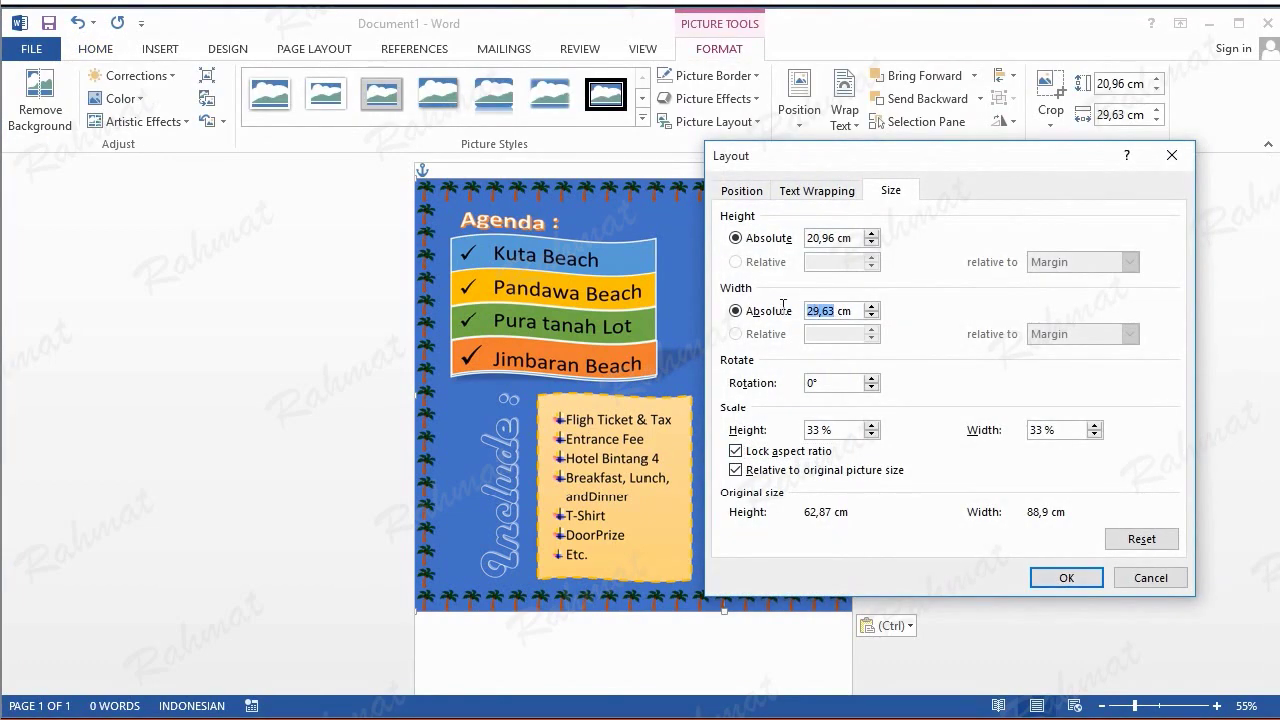
type("2")
left_click(1063, 577)
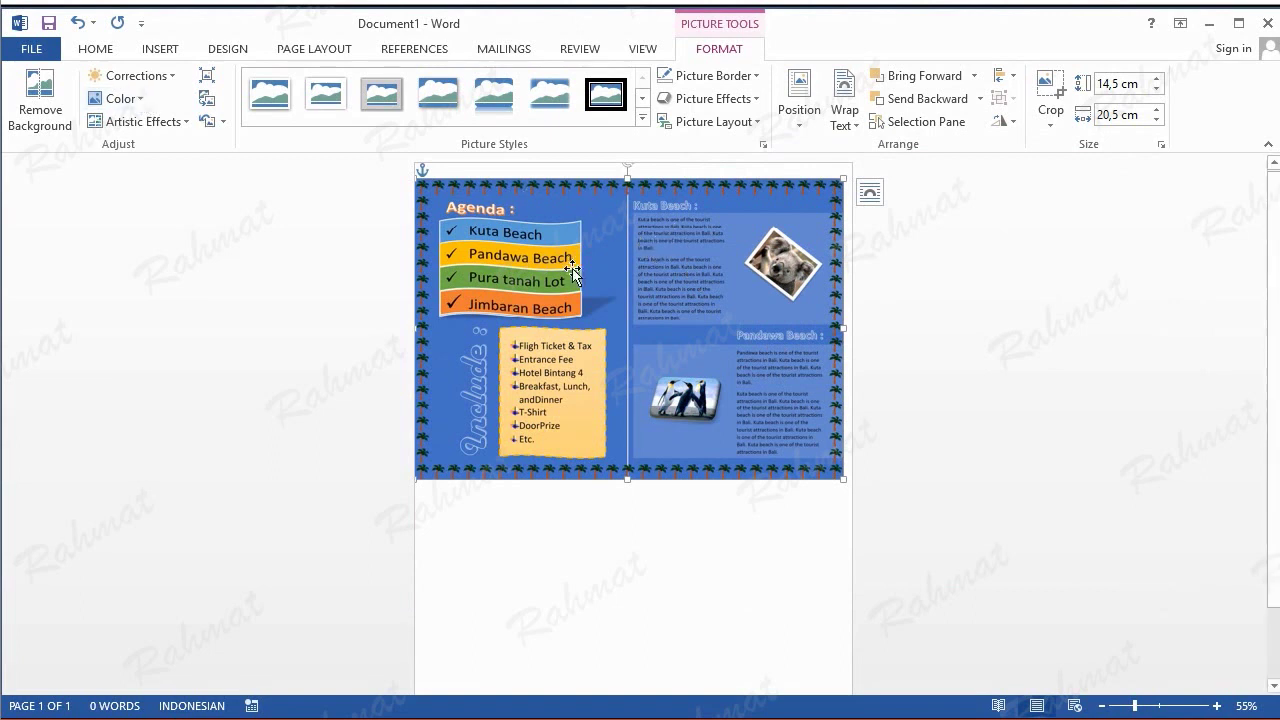
left_click_drag(600, 255, 608, 246)
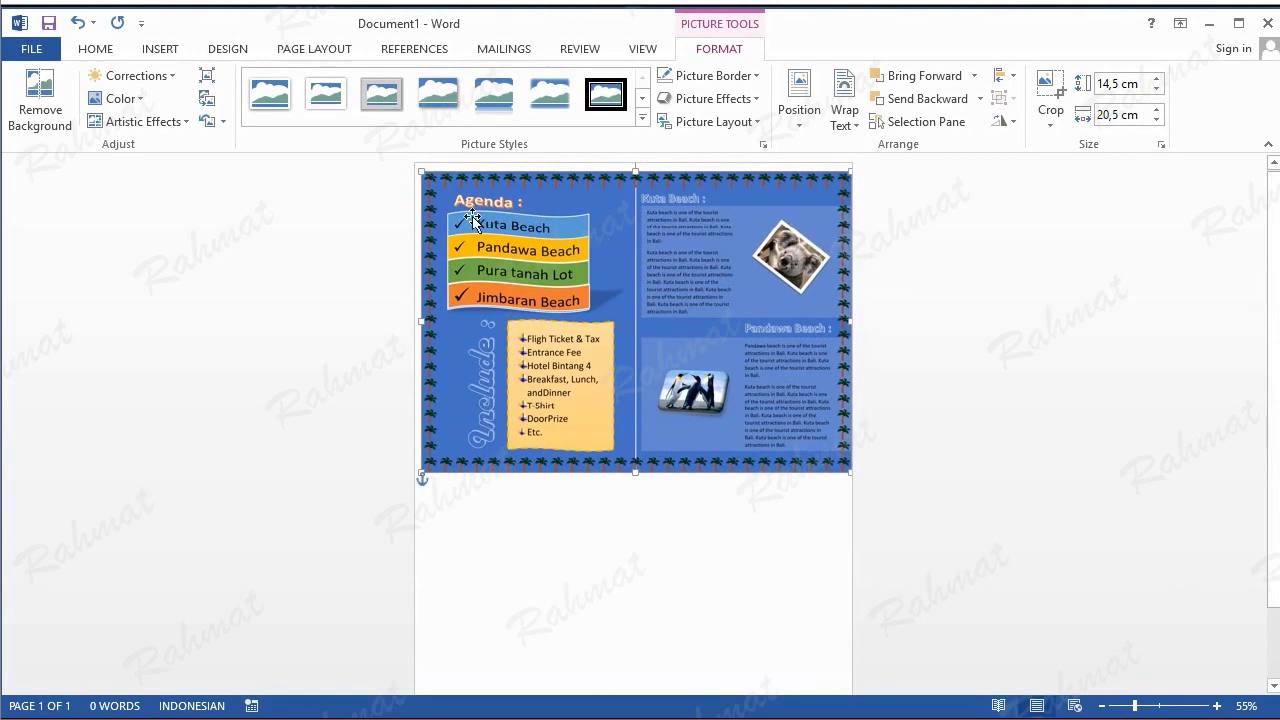
Step: Paste a second brochure copy and drag it below the first
left_click(95, 49)
left_click(60, 99)
left_click(27, 90)
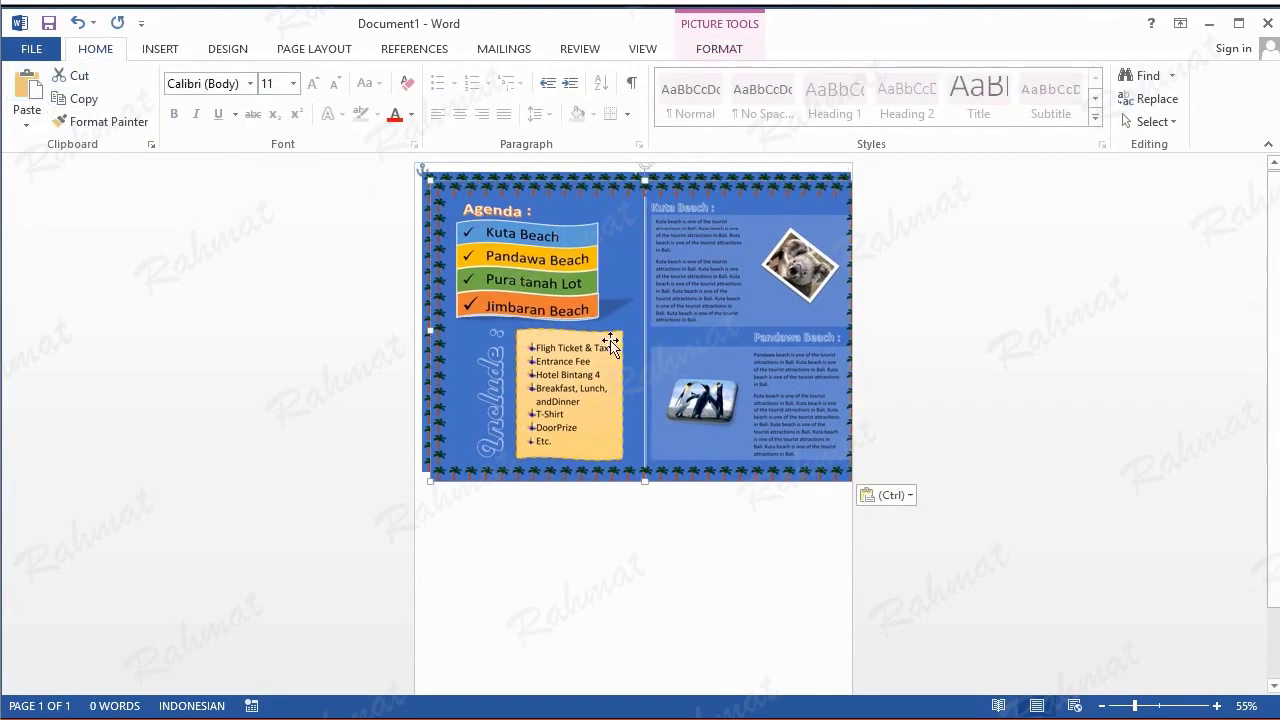
mouse_move(710, 246)
left_mouse_down()
mouse_move(705, 573)
mouse_move(705, 545)
left_mouse_up()
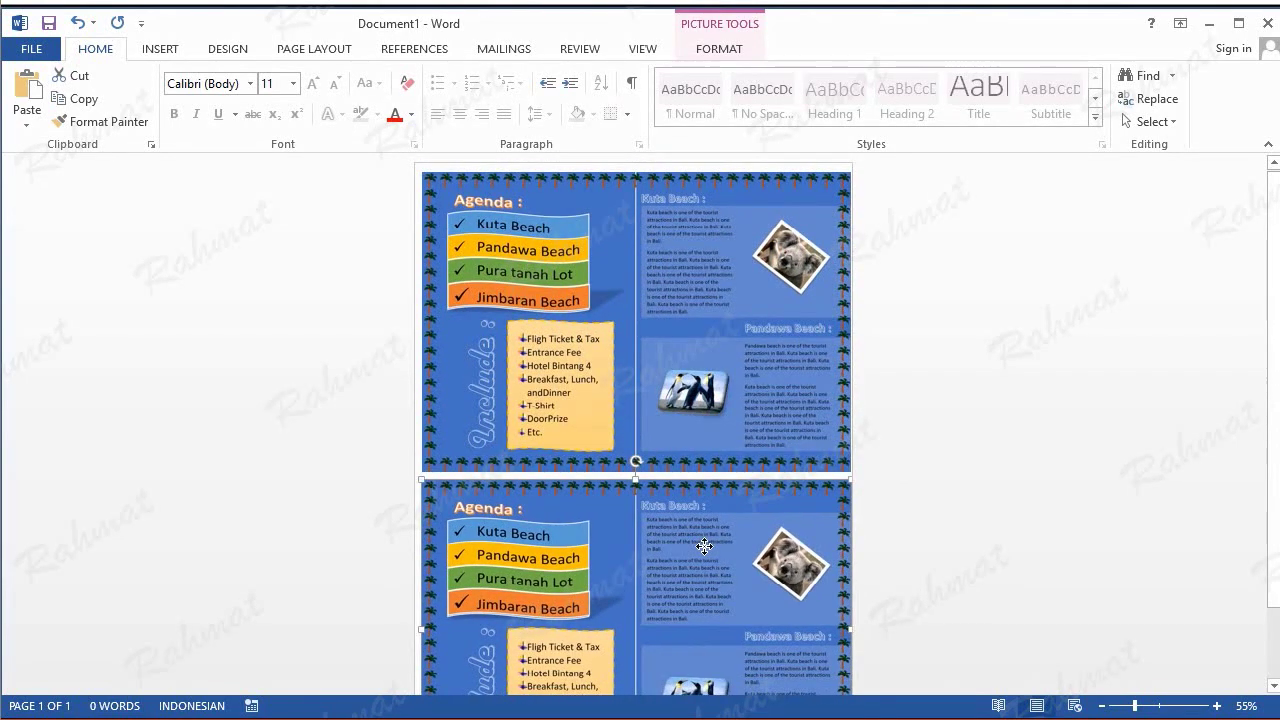
scroll(705, 545, "down", 2)
scroll(748, 387, "up", 1)
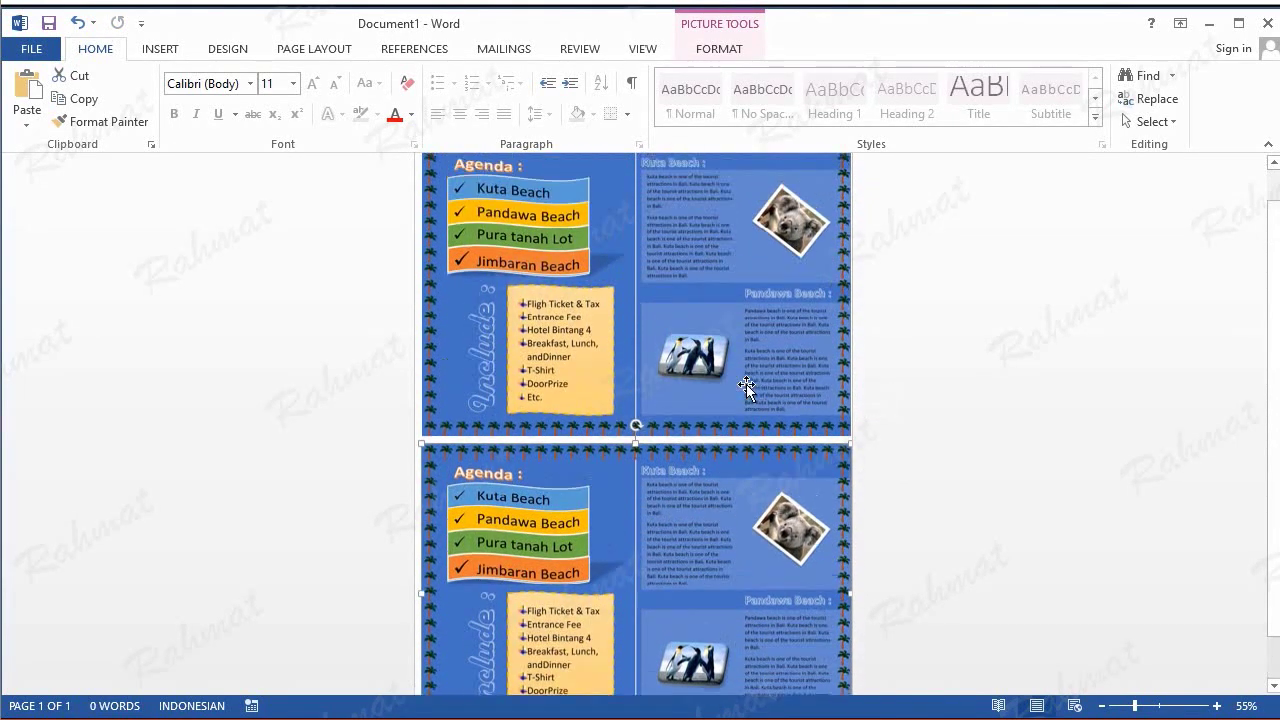
scroll(746, 387, "up", 1)
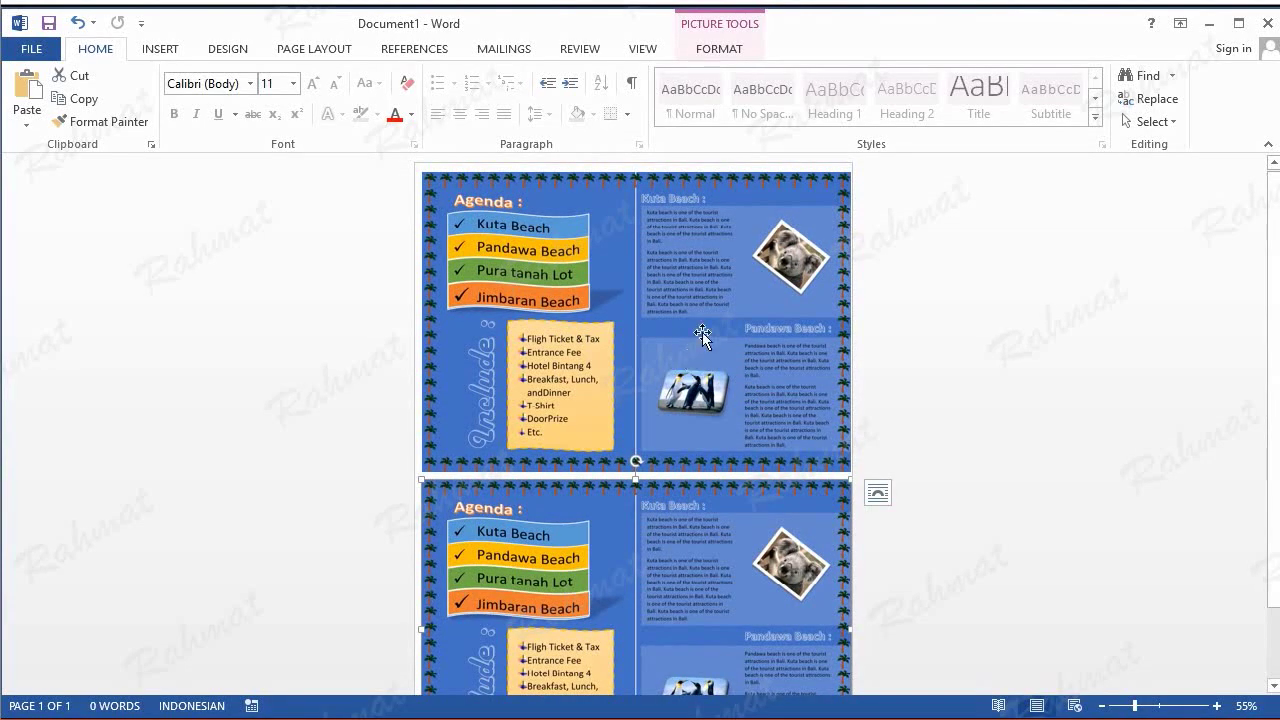
Step: Select both brochure copies and nudge them up two steps
left_click(700, 282)
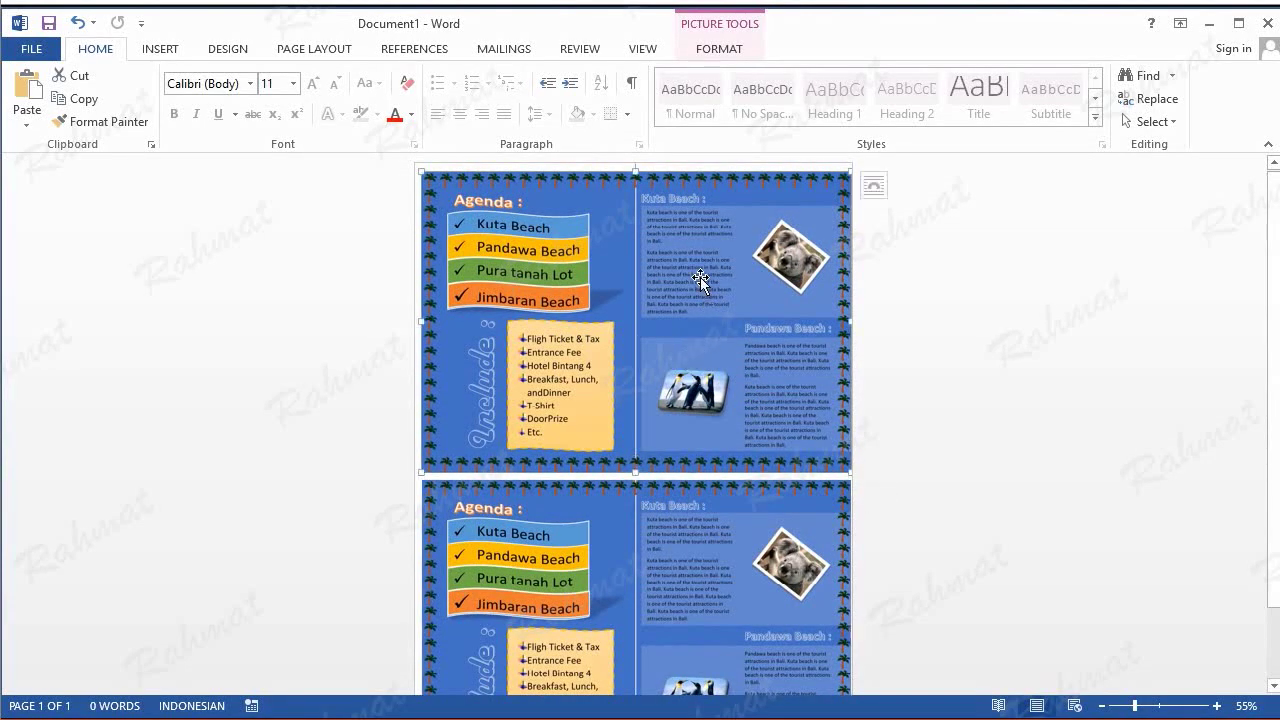
left_click(735, 563, "shift")
key("Up")
key("Up")
key("Up")
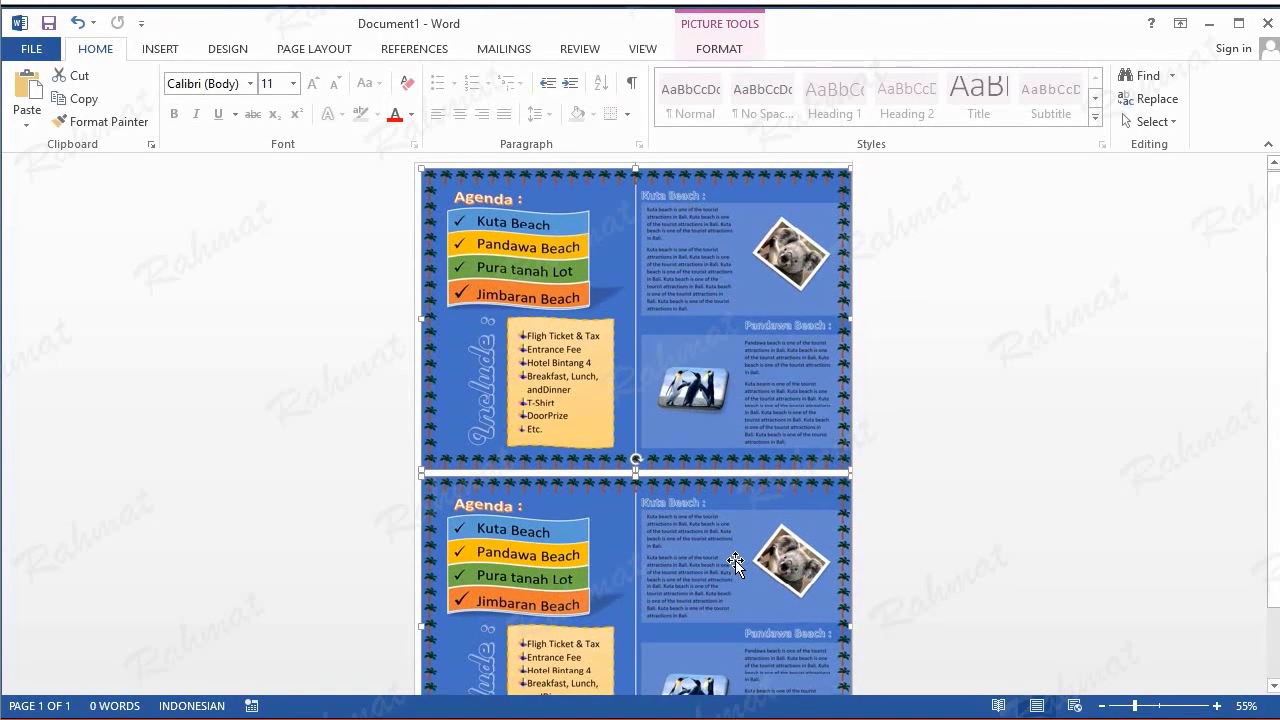
key("Up")
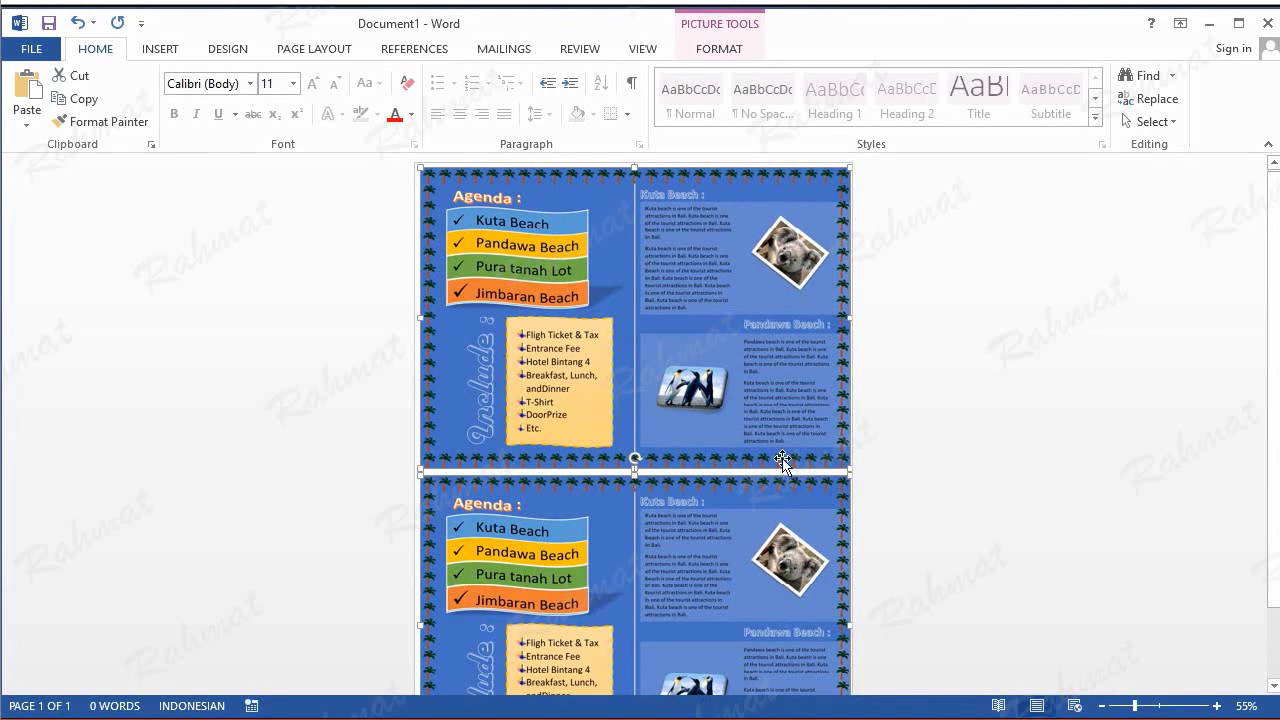
scroll(900, 345, "down", 1)
left_click(894, 343)
scroll(730, 383, "up", 1)
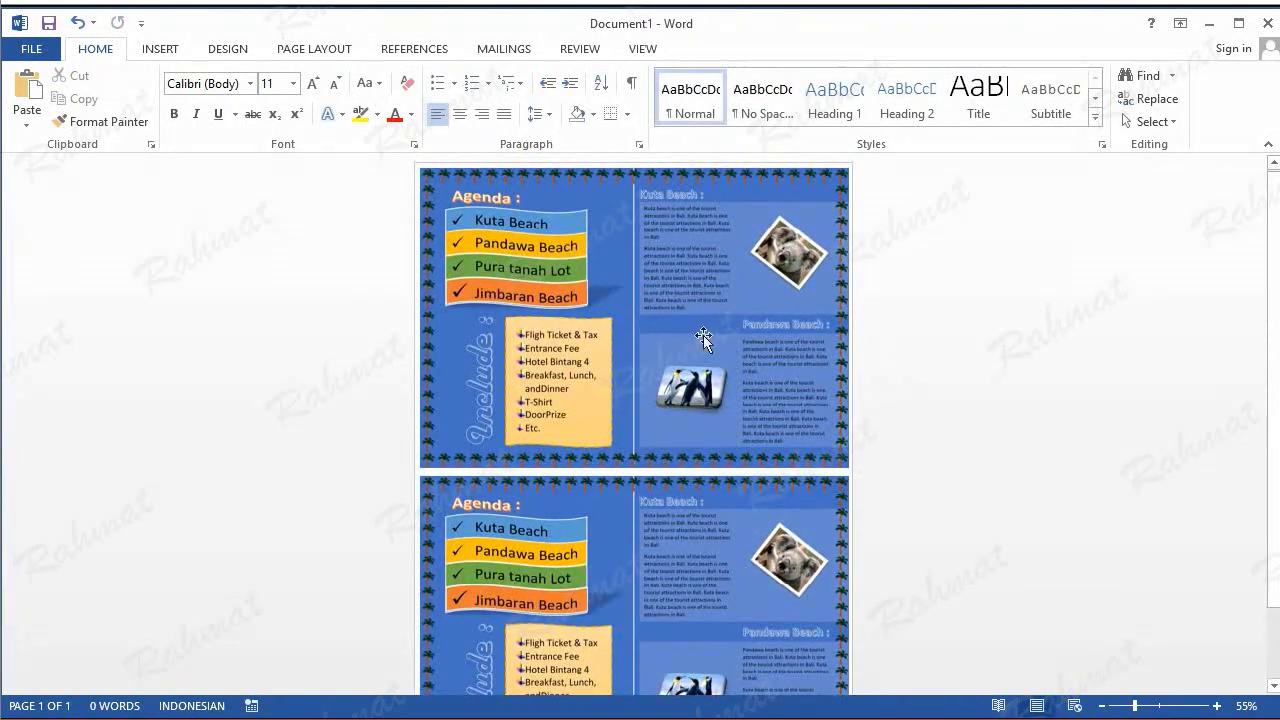
Step: Shift the lower copy up until it touches the upper brochure
left_click(689, 527)
key("Up")
key("Up")
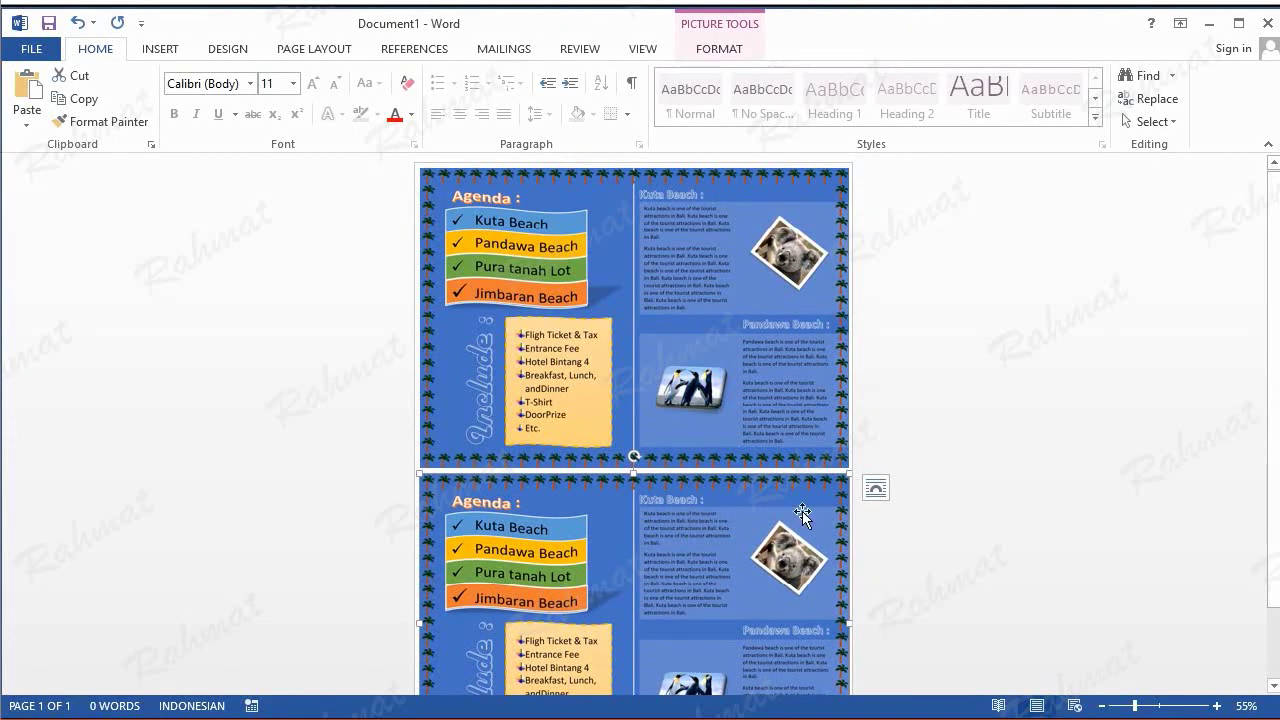
left_click(997, 434)
scroll(997, 434, "down", 1)
scroll(997, 434, "up", 1)
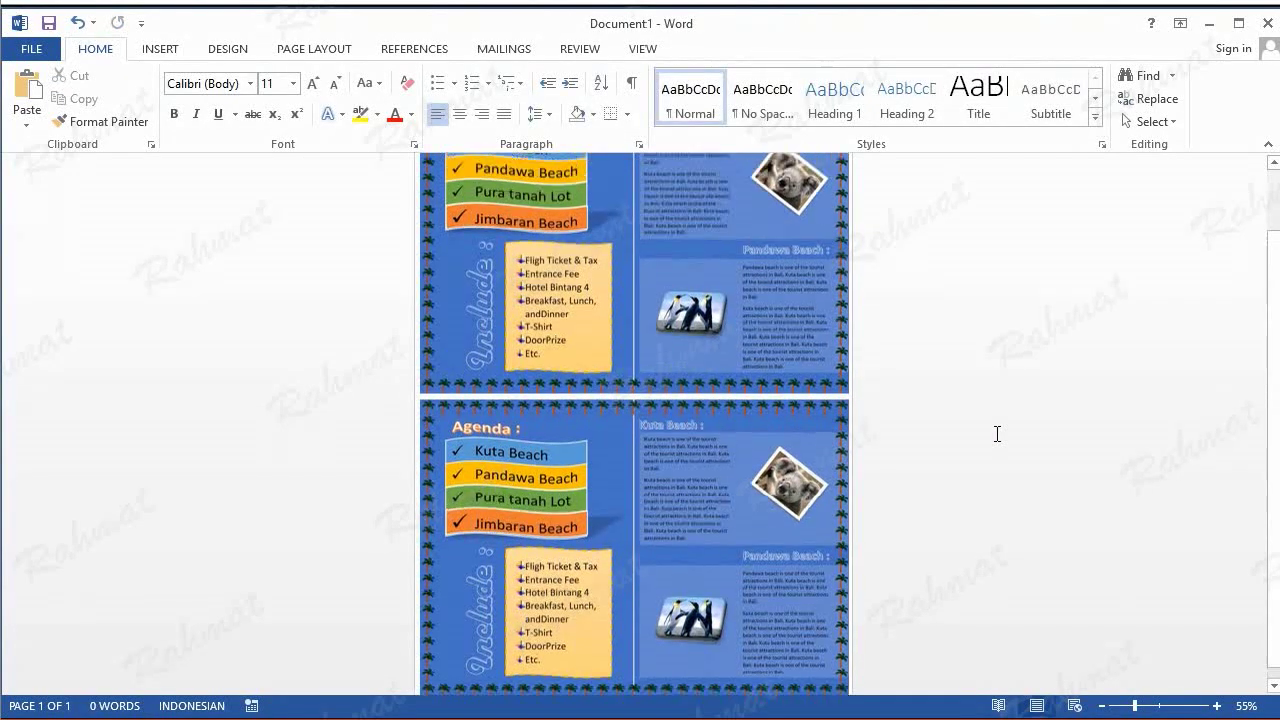
left_click(673, 520)
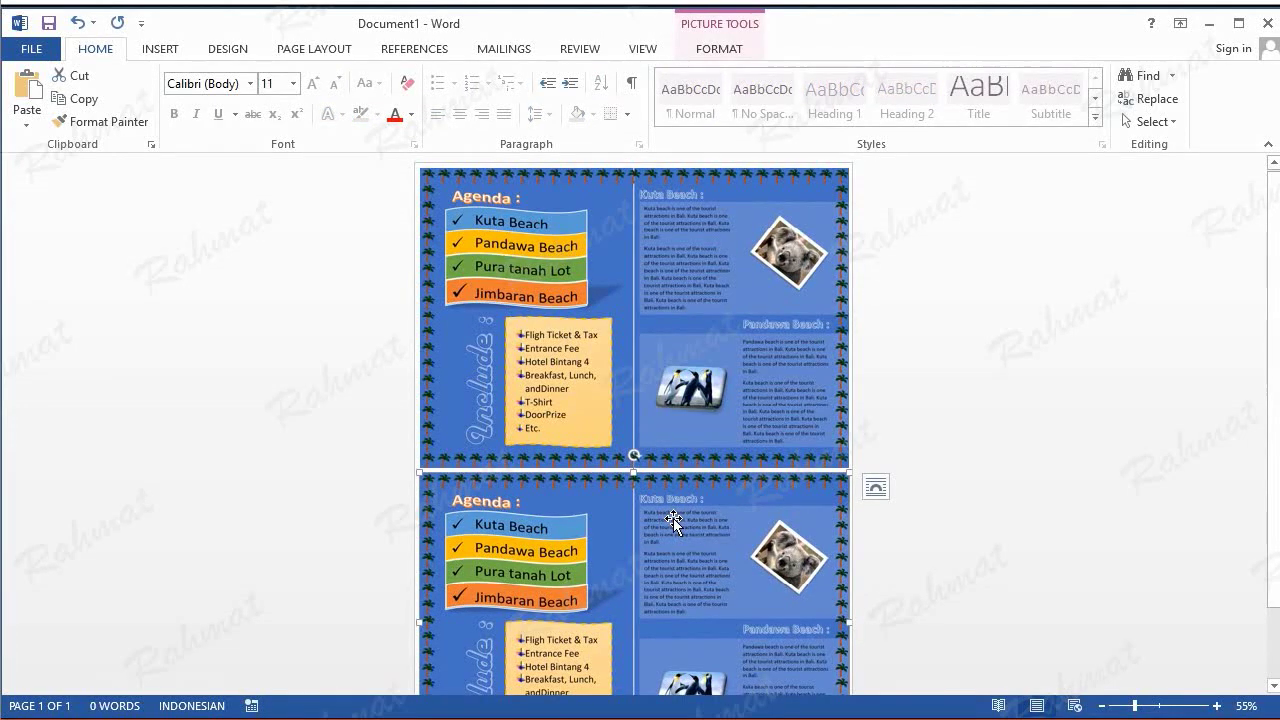
left_click_drag(673, 518, 673, 516)
left_click(970, 504)
scroll(975, 495, "down", 1)
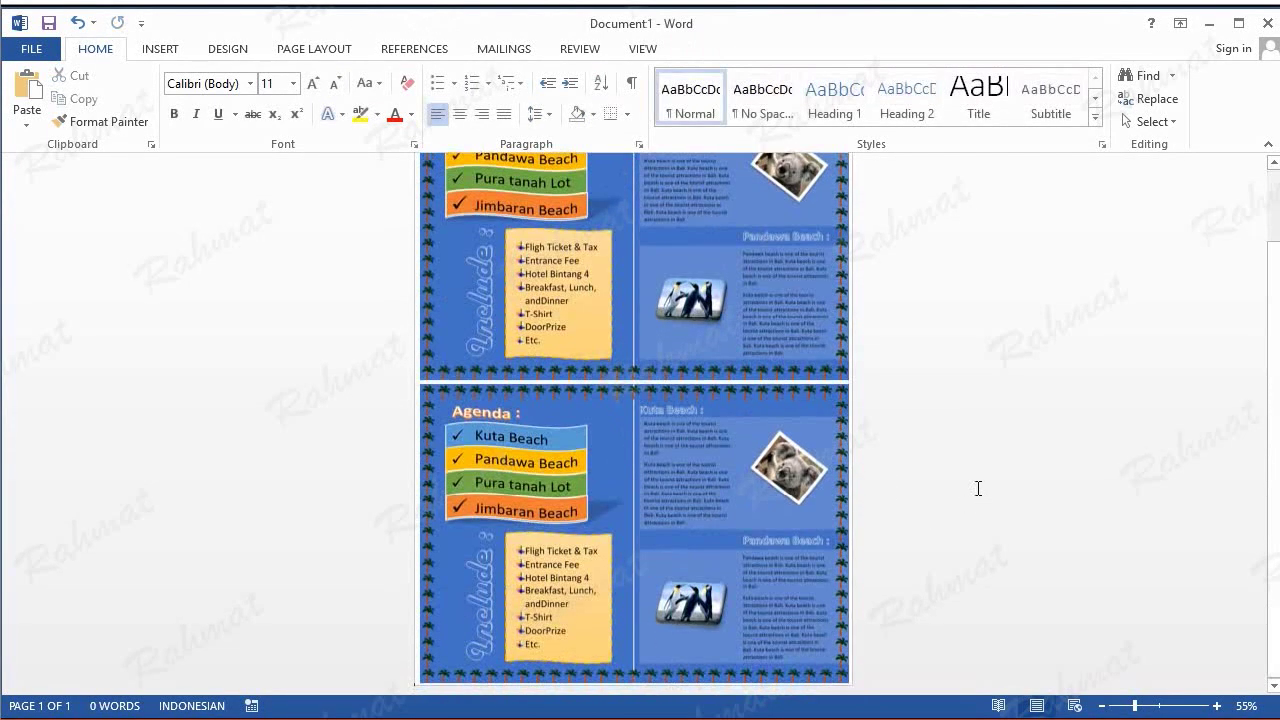
Step: Check in print preview that both brochures fit on the one A4 page, then go back
left_click(31, 48)
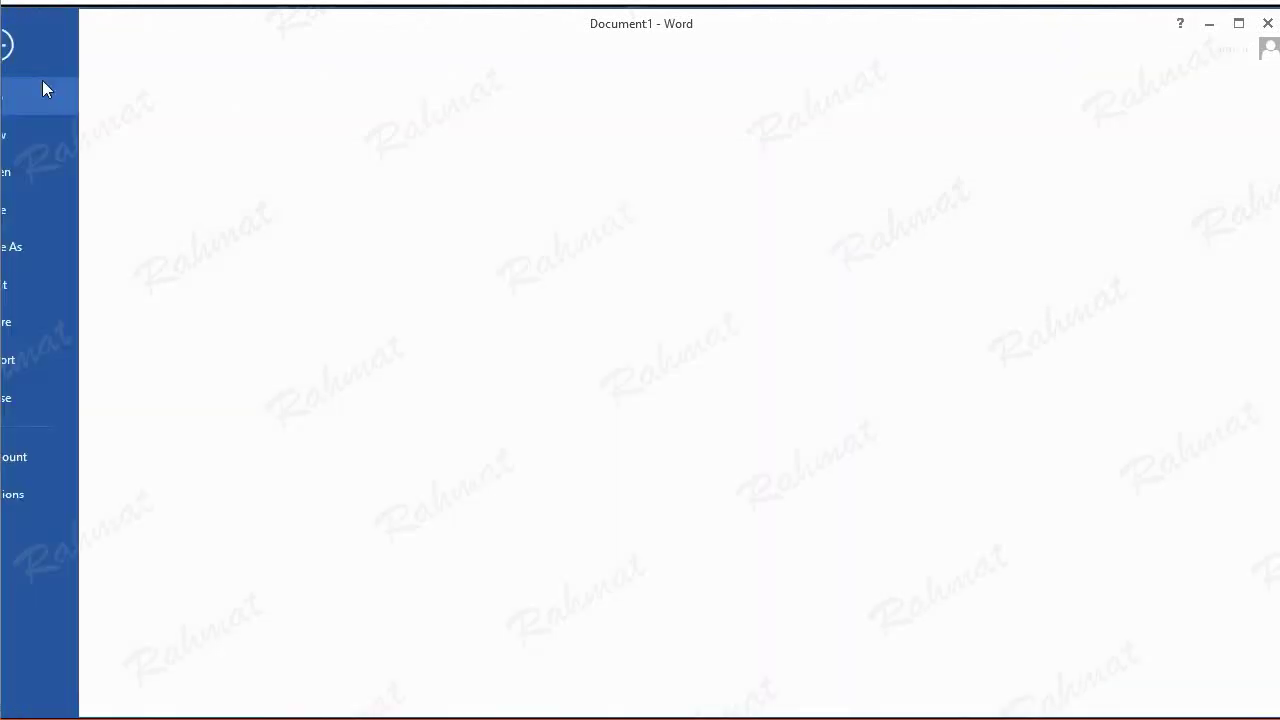
left_click(45, 288)
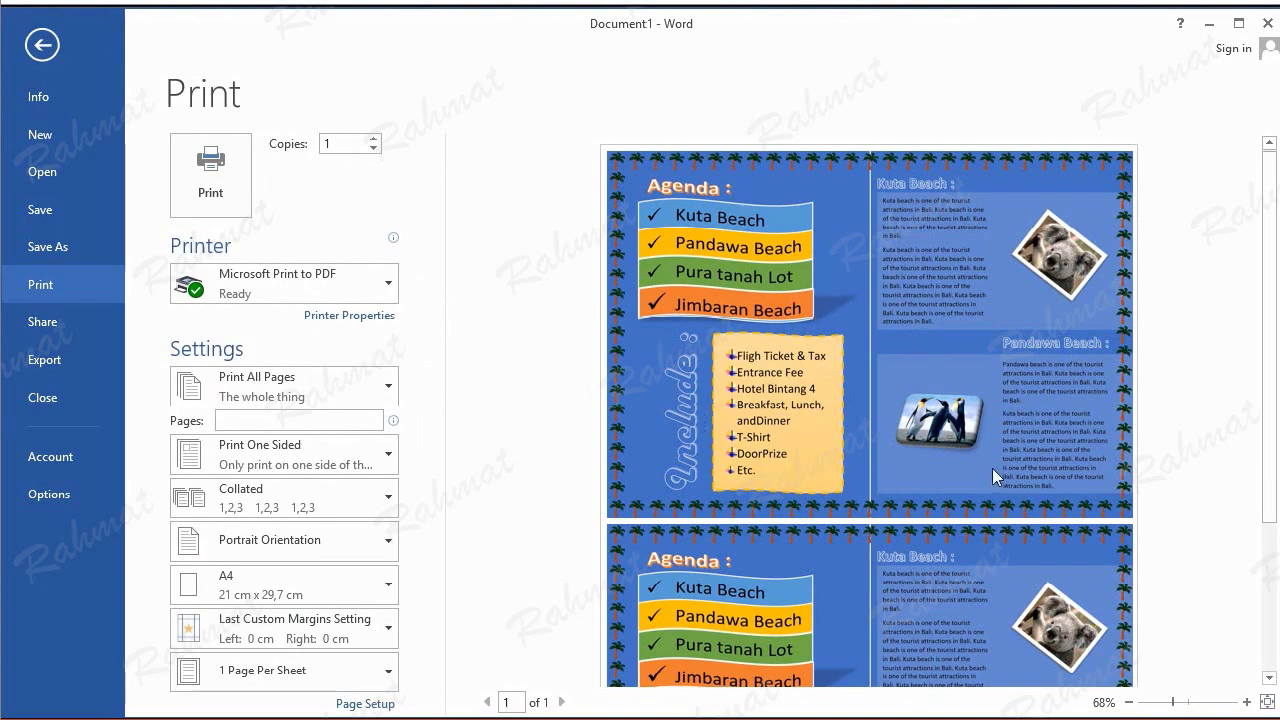
scroll(992, 468, "down", 2)
scroll(992, 468, "down", 2)
scroll(992, 468, "up", 3)
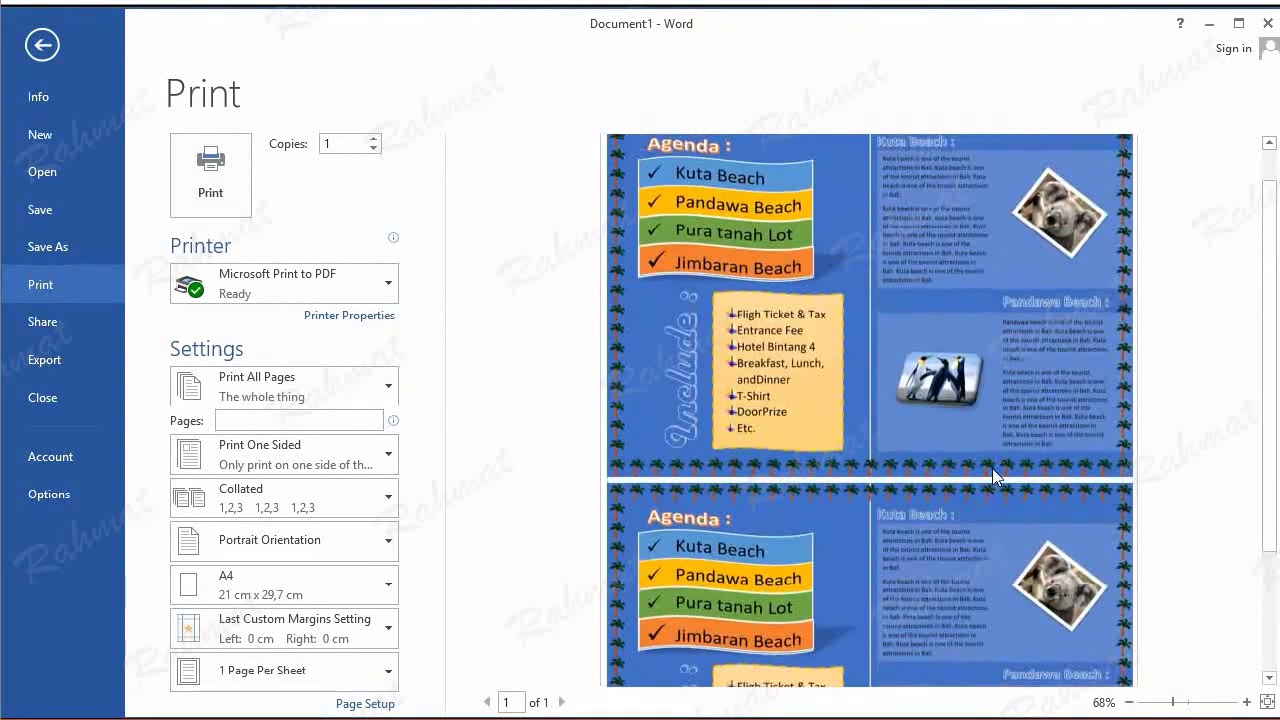
scroll(992, 468, "up", 1)
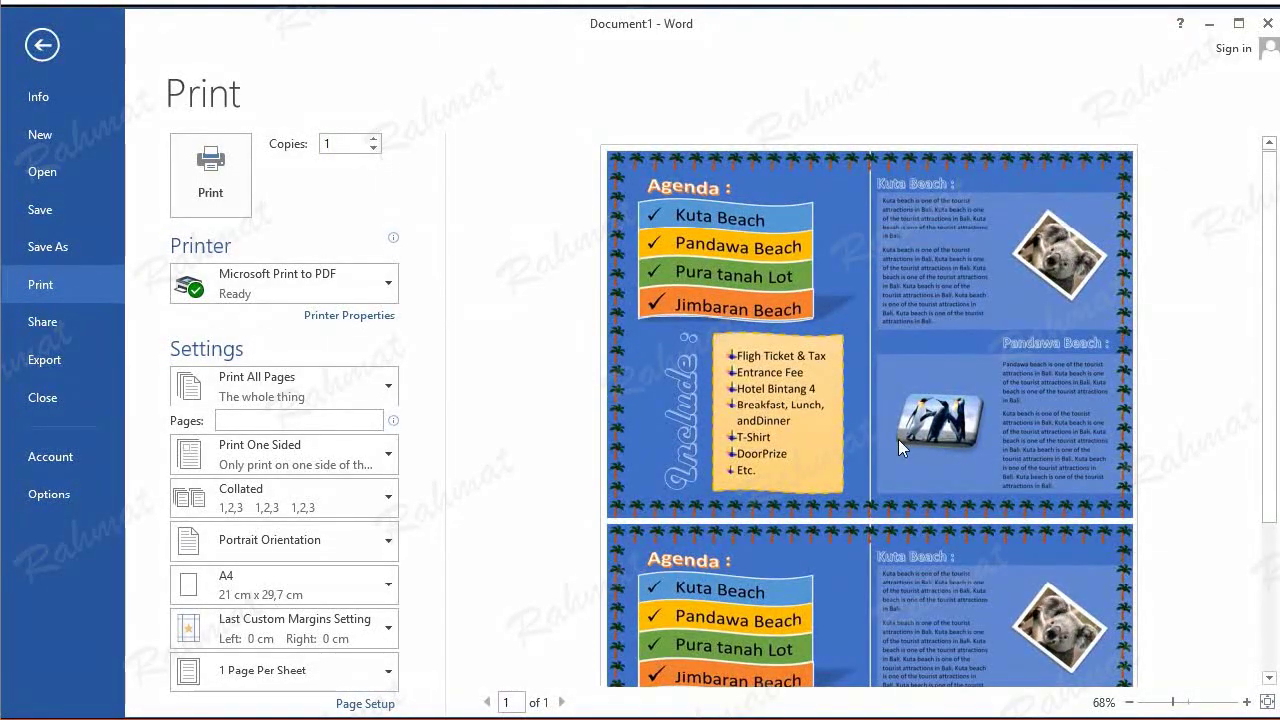
left_click(44, 46)
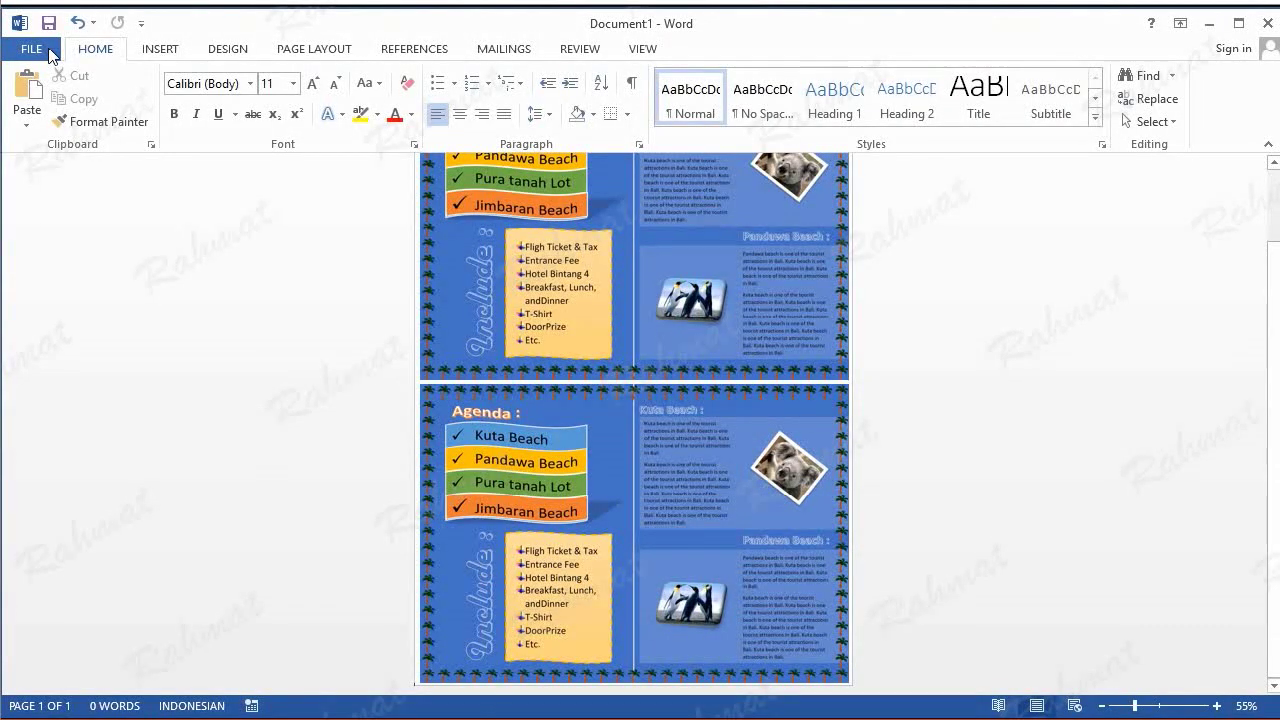
scroll(833, 450, "up", 2)
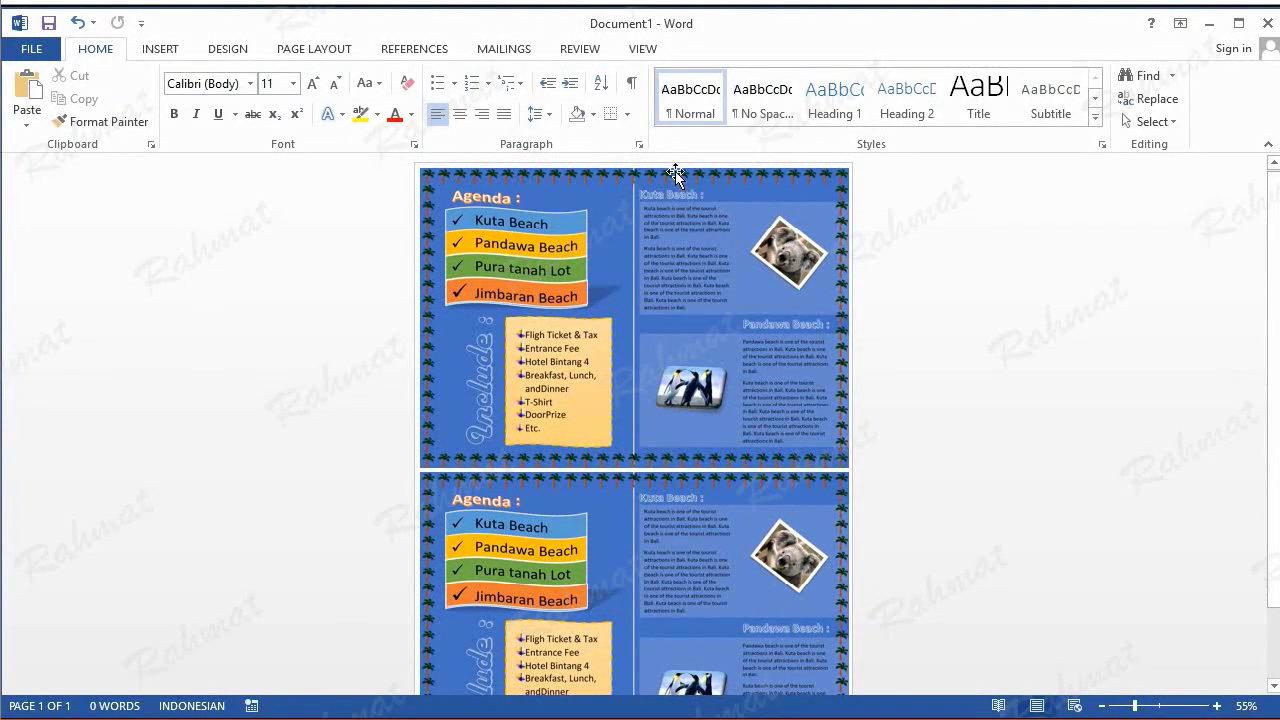
Step: Reset the view to 100%, then set the zoom to 55%
left_click(628, 50)
left_click(393, 112)
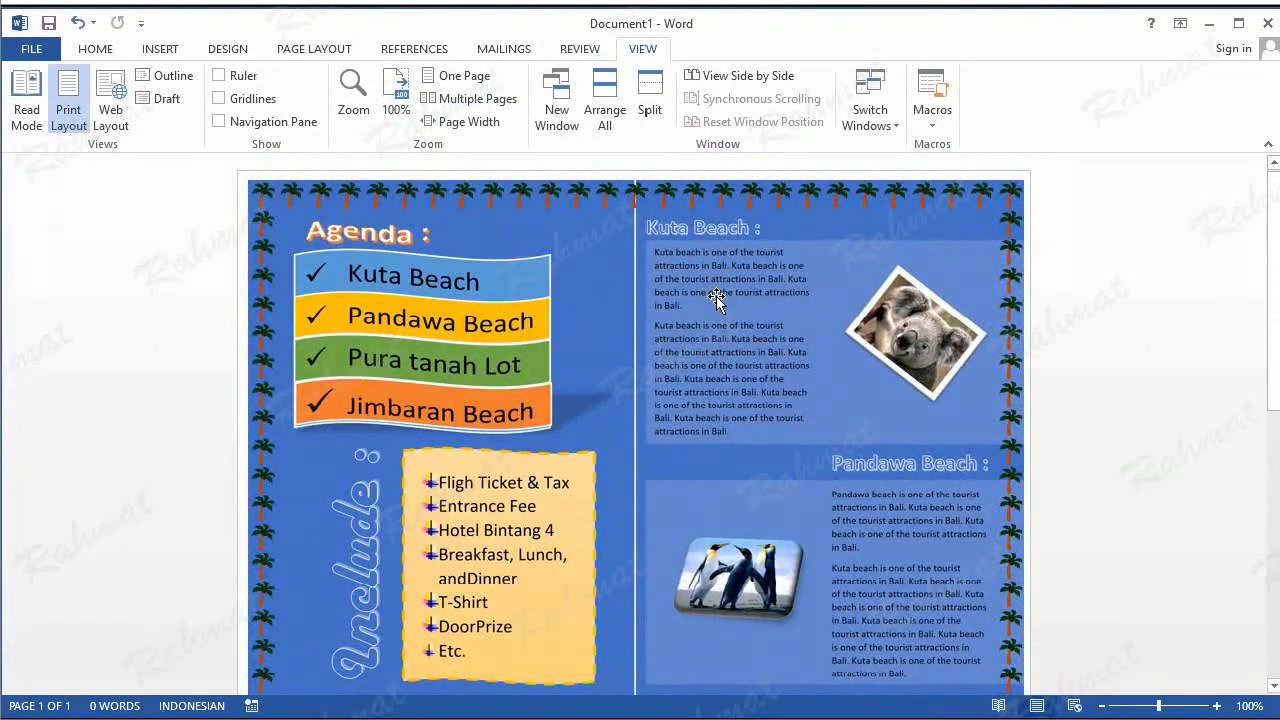
left_click(355, 100)
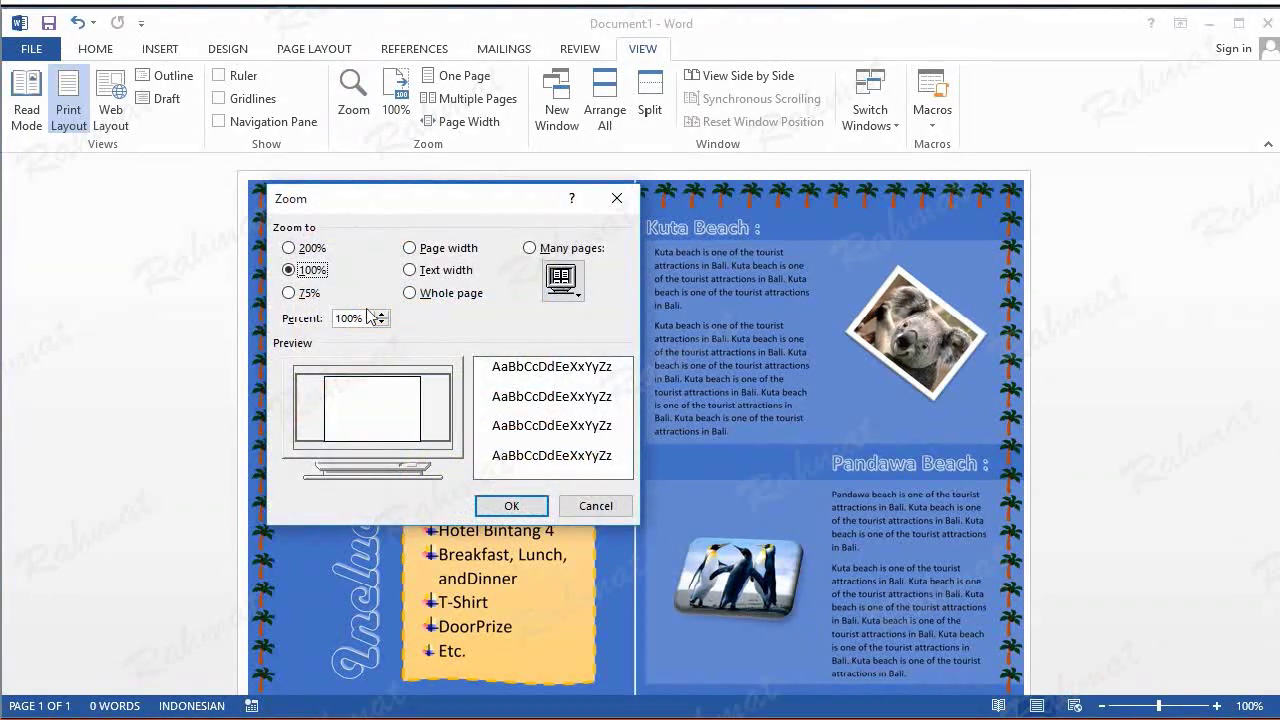
double_click(355, 318)
type("55")
left_click(535, 508)
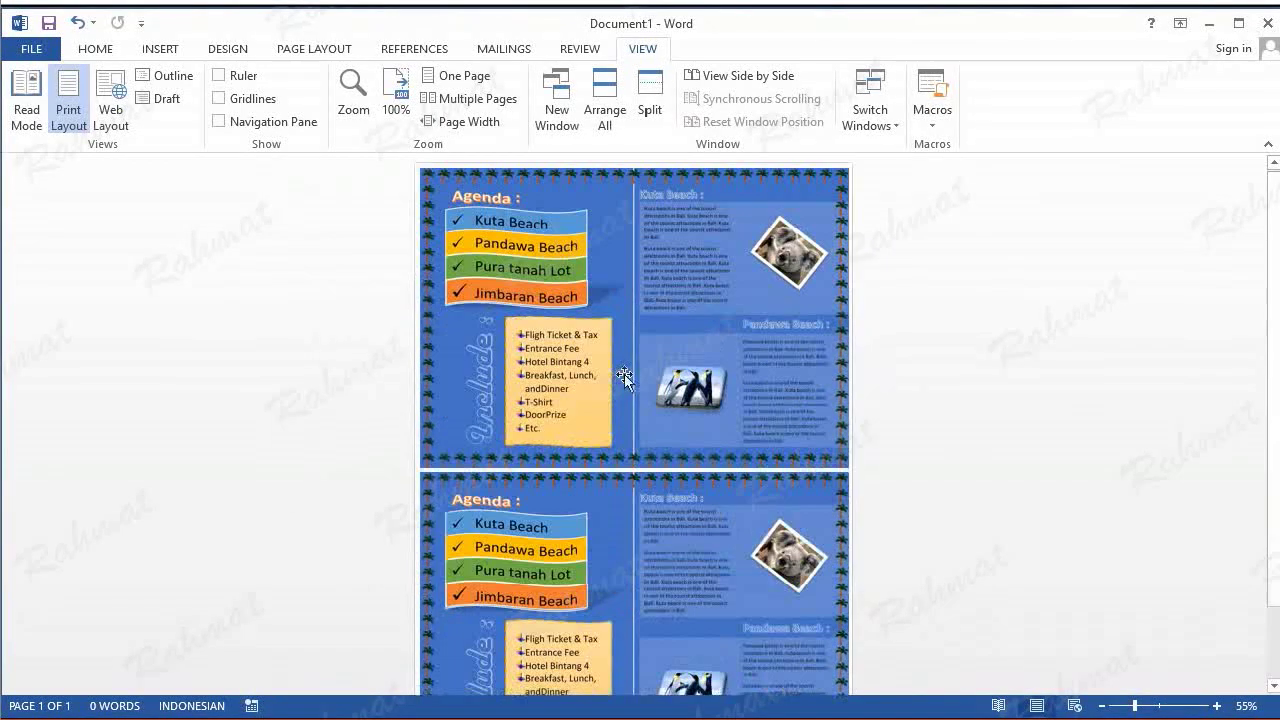